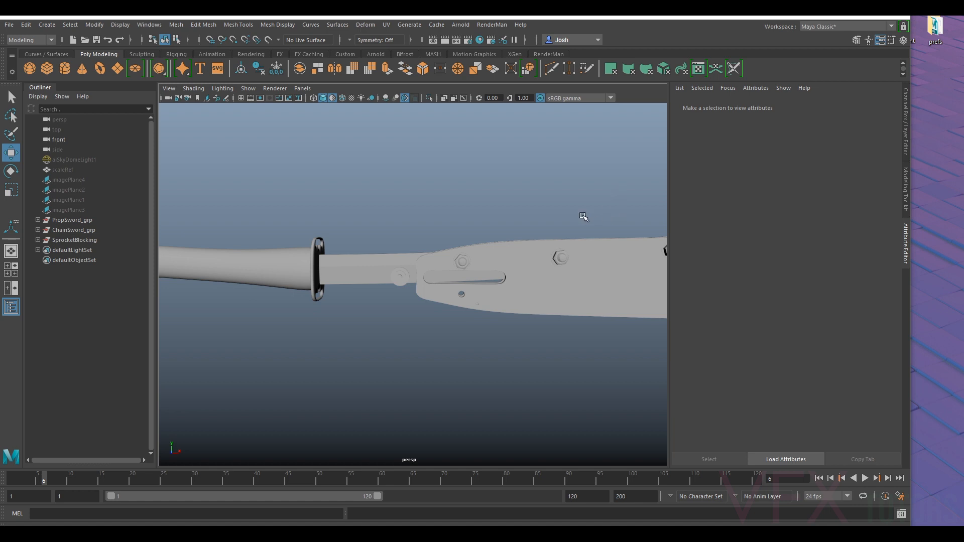
- Examine the sword's blade base, its bolts, slot and pin assembly from several angles
alt+middle_drag(599, 215, 564, 217)
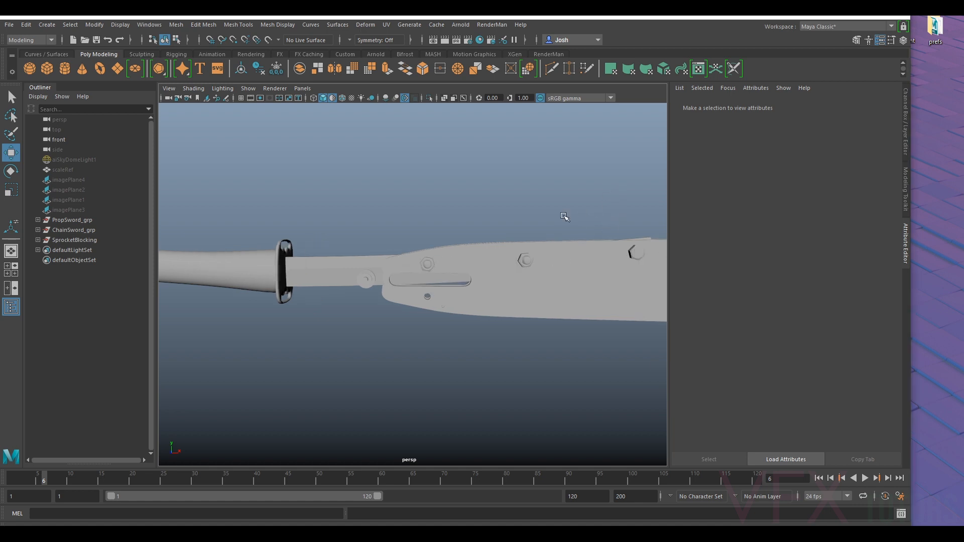
alt+right_drag(387, 267, 567, 237)
mouse_move(567, 237)
alt+mouse_down()
mouse_move(517, 248)
mouse_move(559, 237)
alt+mouse_up()
alt+right_drag(560, 236, 418, 276)
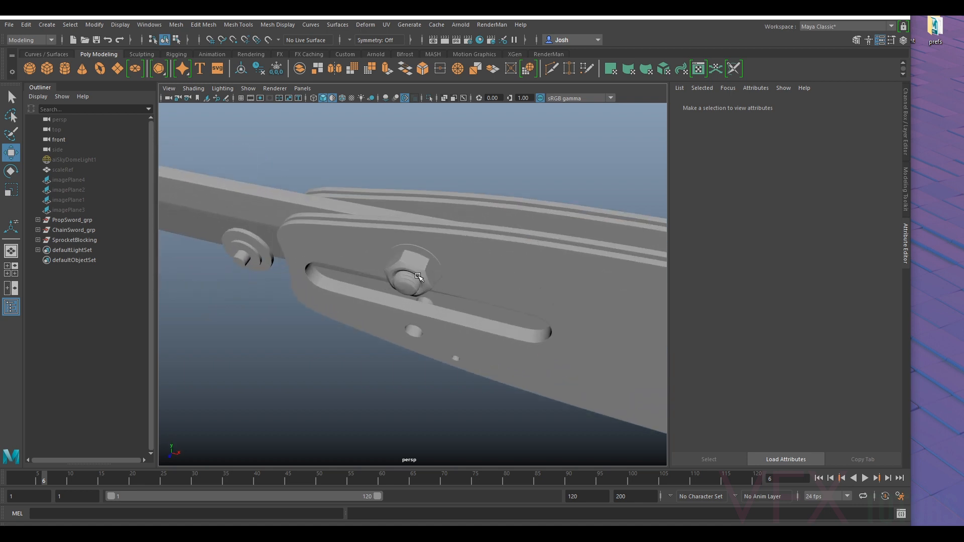
alt+drag(372, 317, 418, 277)
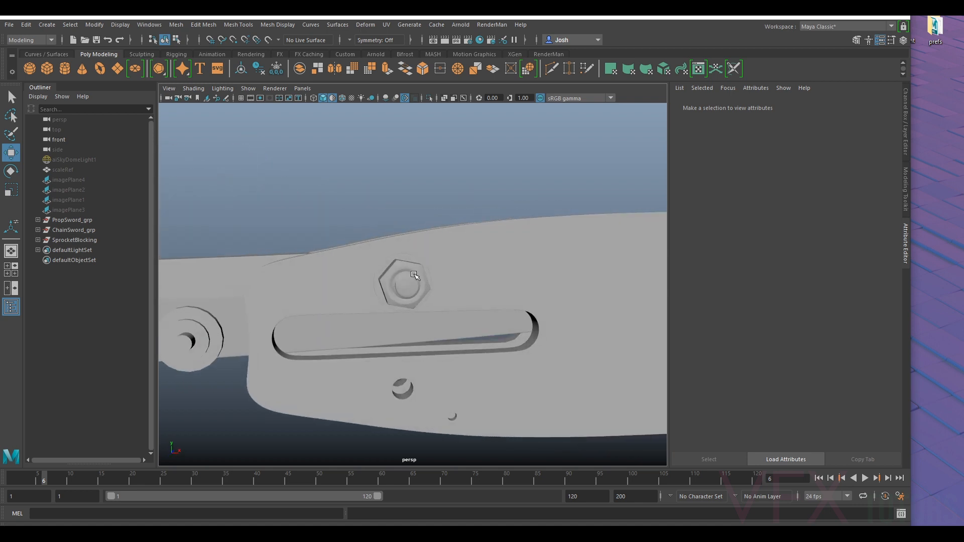
alt+drag(326, 250, 481, 324)
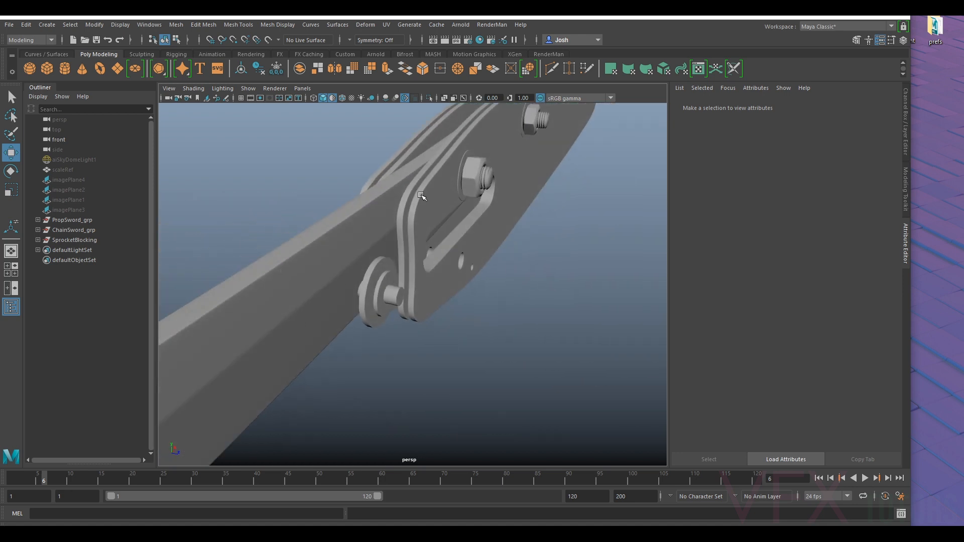
alt+drag(421, 215, 489, 196)
alt+drag(494, 333, 356, 291)
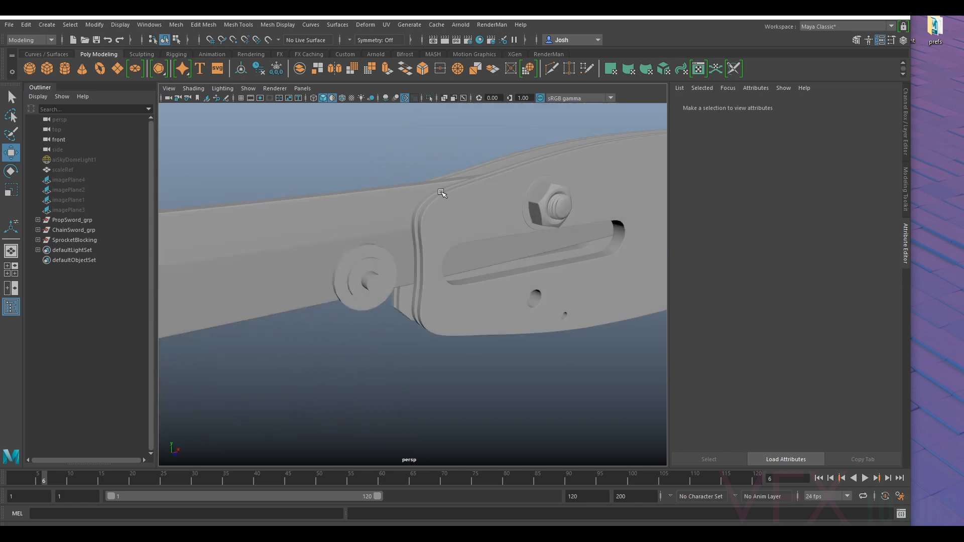
alt+drag(487, 344, 477, 218)
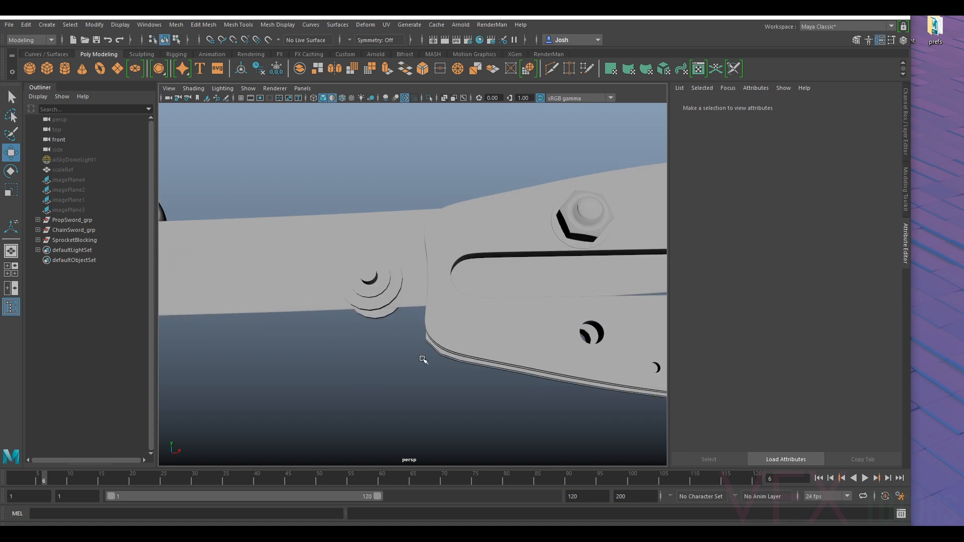
alt+right_drag(454, 326, 452, 260)
alt+drag(452, 260, 469, 269)
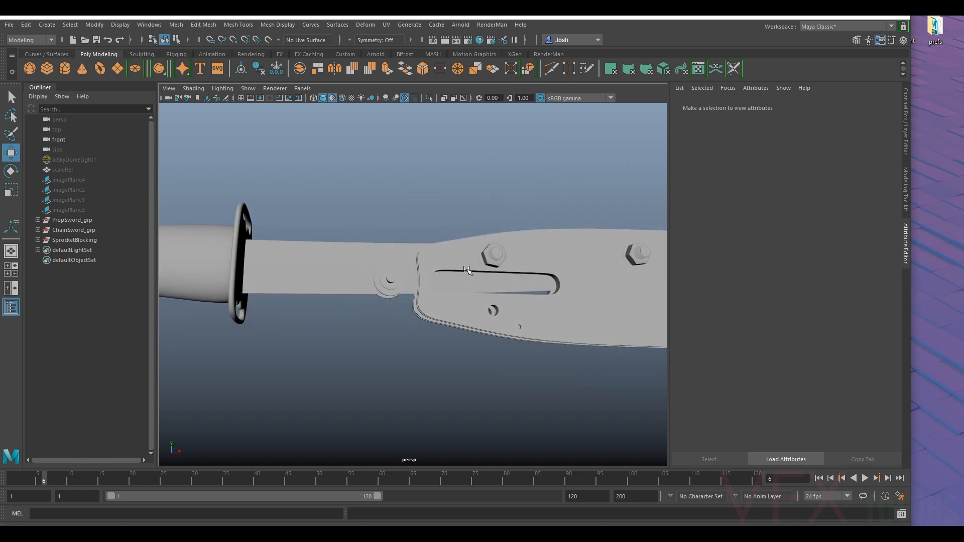
alt+drag(330, 297, 347, 286)
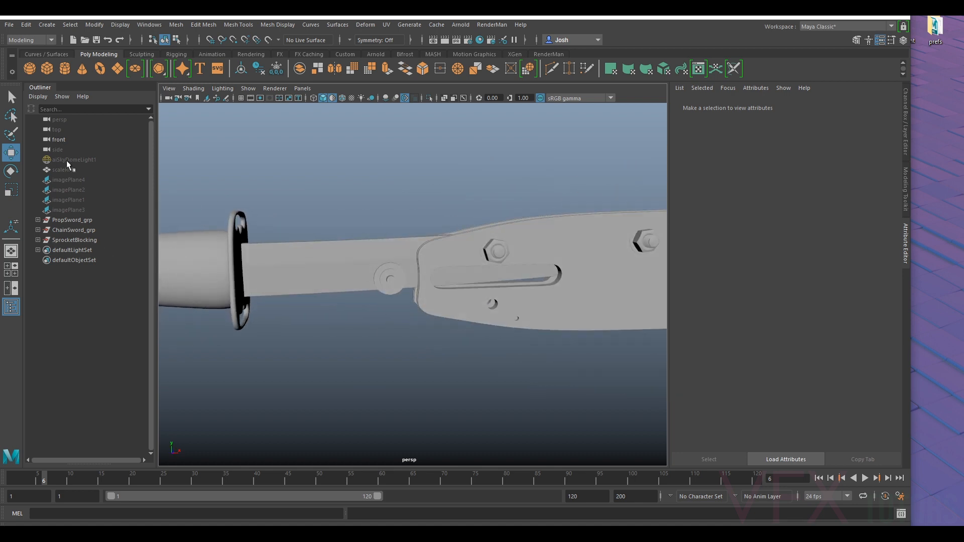
- Show the hidden ChainSwordConceptBlocking group inside PropSword_grp
click(38, 220)
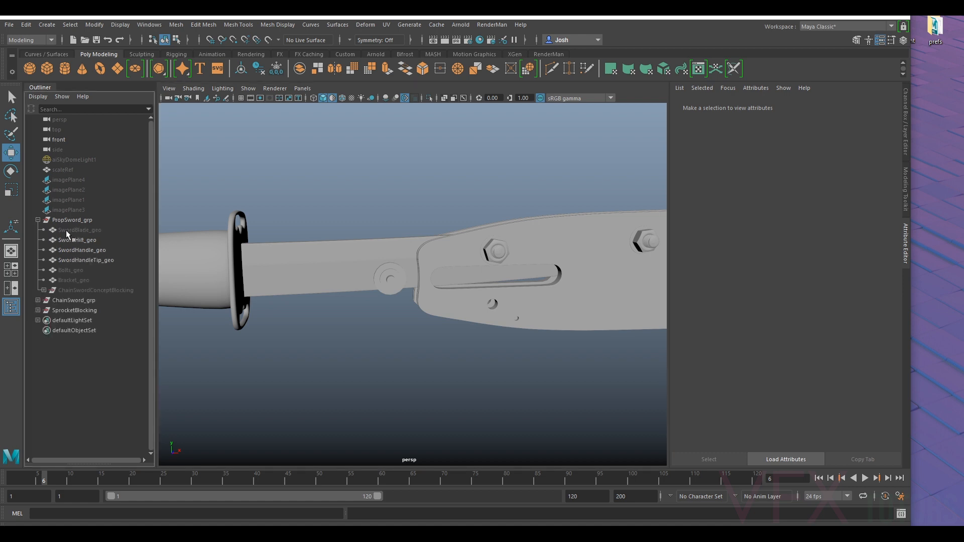
click(80, 231)
click(80, 273)
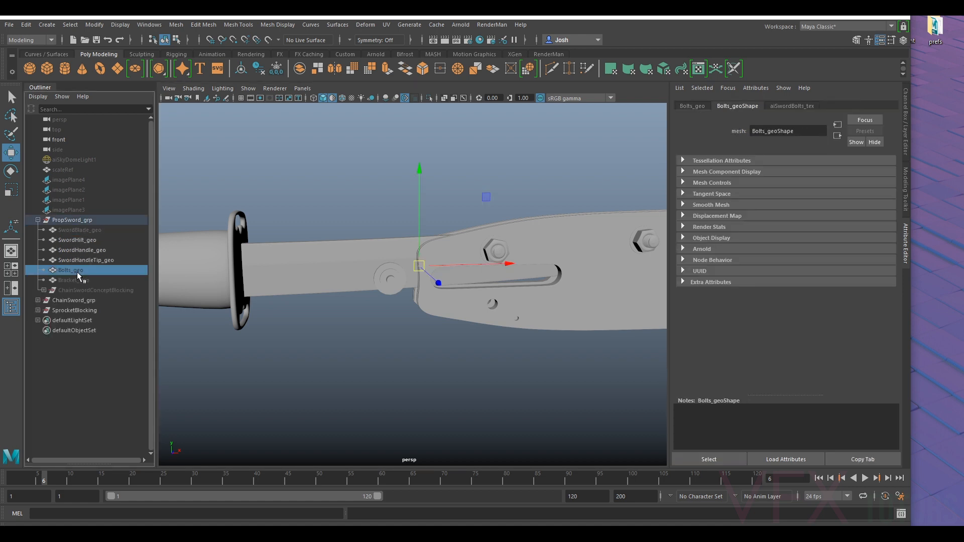
click(93, 290)
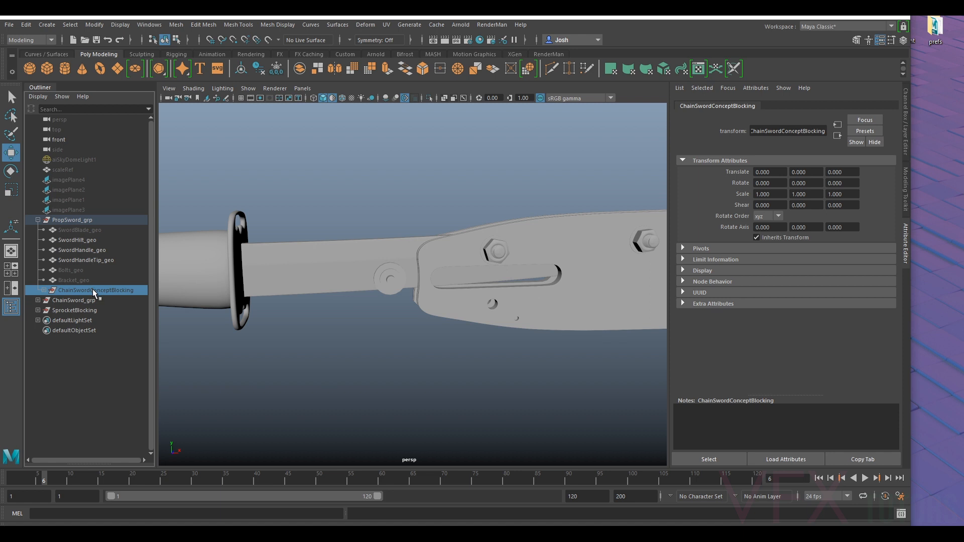
key(h)
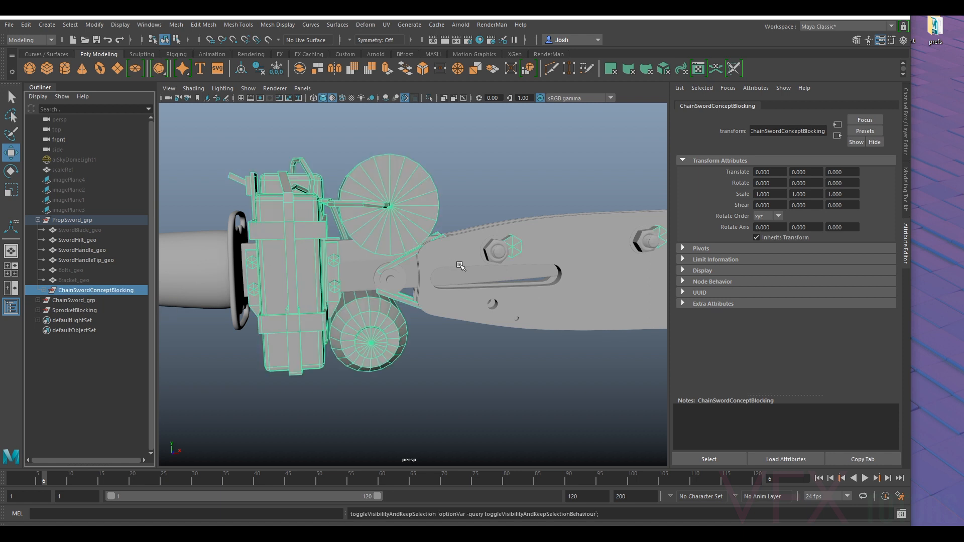
- Examine the concept blocking around the handle and blade base, and hide the ChainSwordConceptBlocking group again
scroll(461, 266, down, 4)
alt+drag(509, 302, 420, 282)
scroll(402, 286, up, 7)
alt+drag(359, 298, 385, 264)
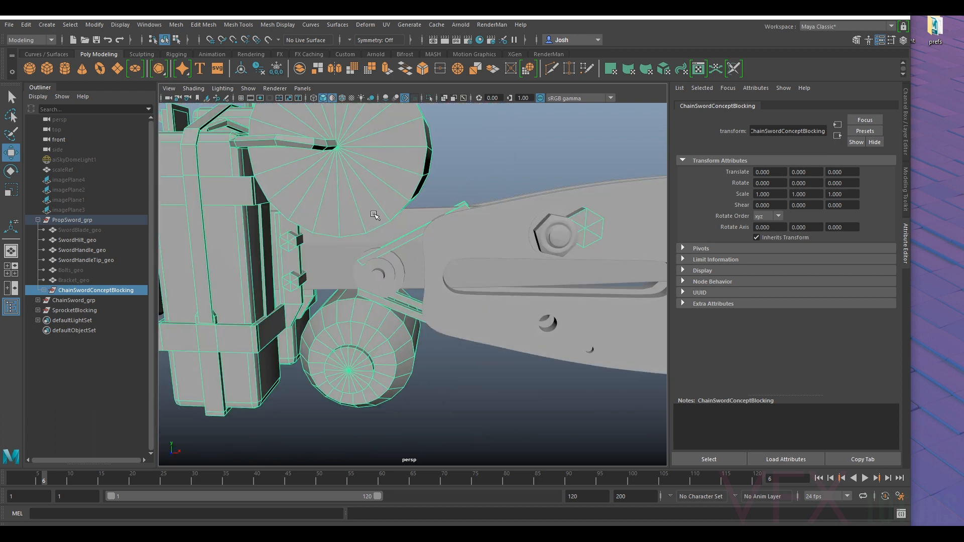
scroll(385, 224, down, 5)
alt+drag(479, 304, 432, 303)
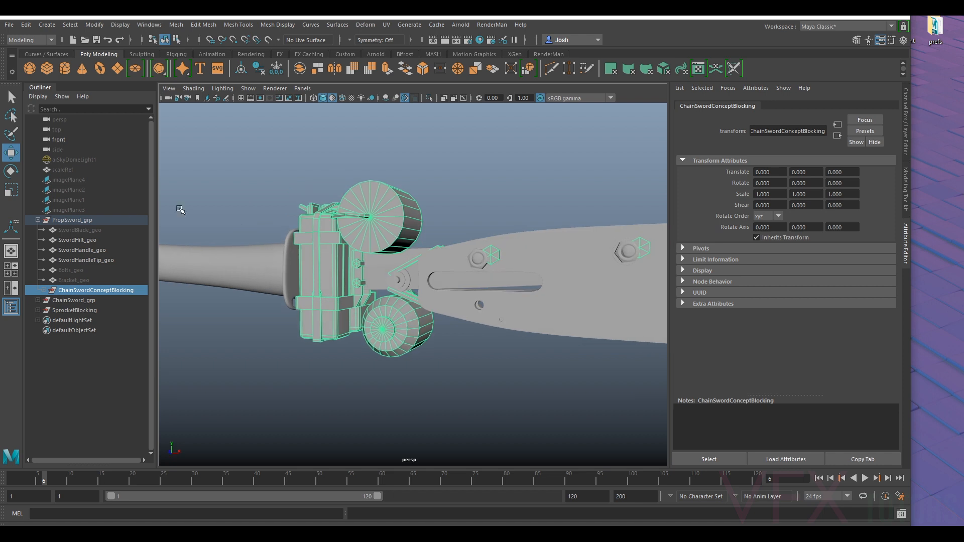
key(ctrl+h)
- Select the pin cylinder running through the round washers at the blade base
scroll(380, 265, up, 5)
alt+drag(373, 261, 394, 263)
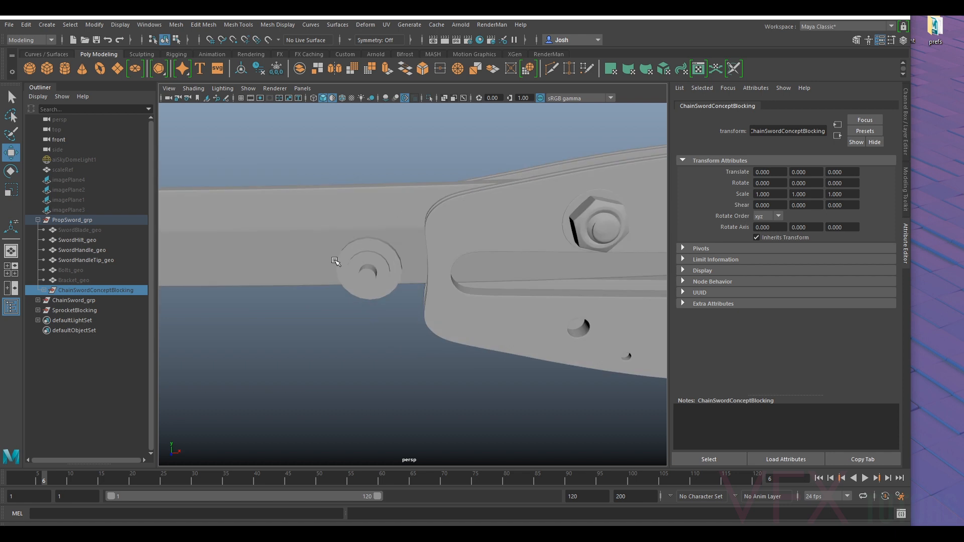
alt+drag(455, 336, 530, 255)
scroll(356, 283, up, 3)
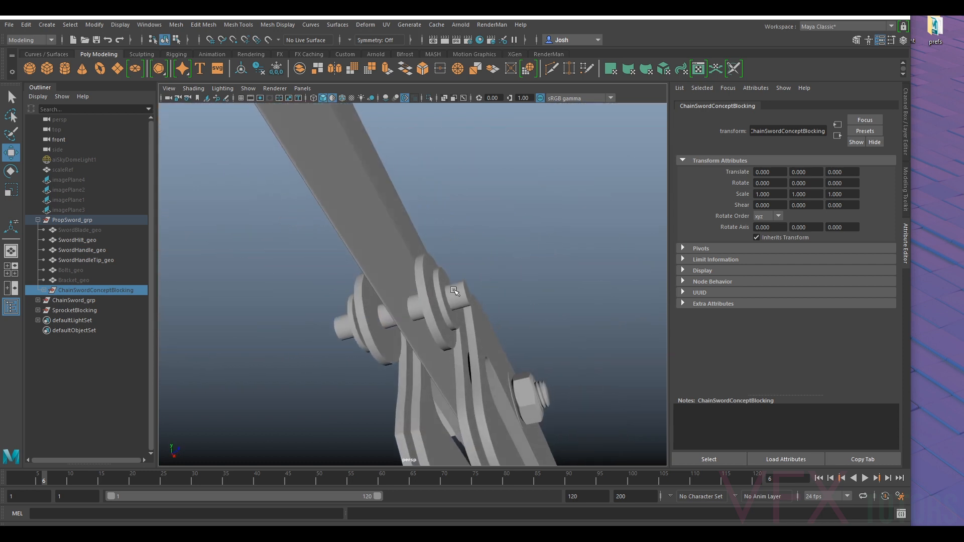
click(459, 295)
alt+drag(516, 298, 264, 165)
scroll(440, 326, up, 3)
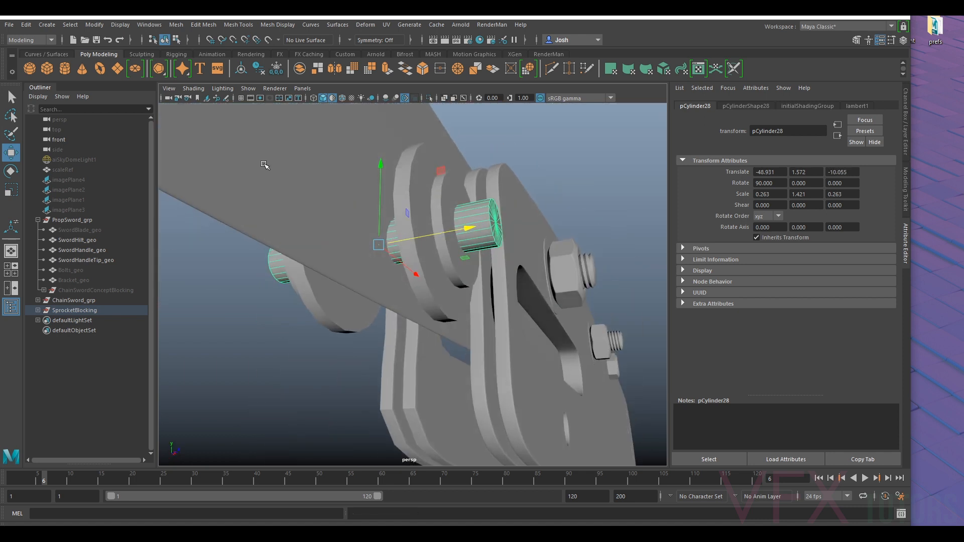
click(349, 199)
alt+drag(351, 199, 443, 241)
click(427, 239)
key(ctrl+z)
- Switch the viewport to the front orthographic camera with nothing selected, and collapse PropSword_grp in the Outliner
alt+drag(558, 175, 389, 263)
alt+drag(466, 259, 404, 294)
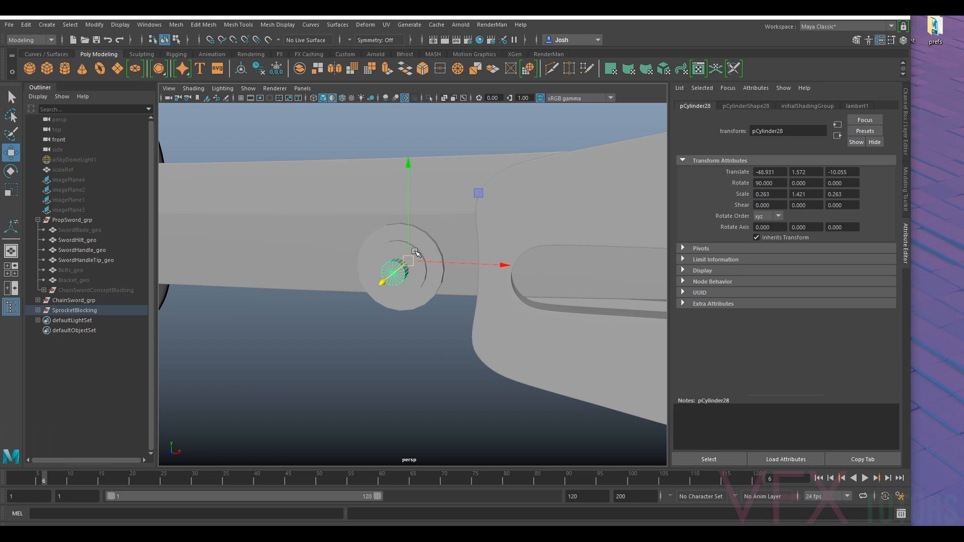
alt+drag(335, 267, 405, 344)
scroll(420, 276, up, 2)
click(302, 89)
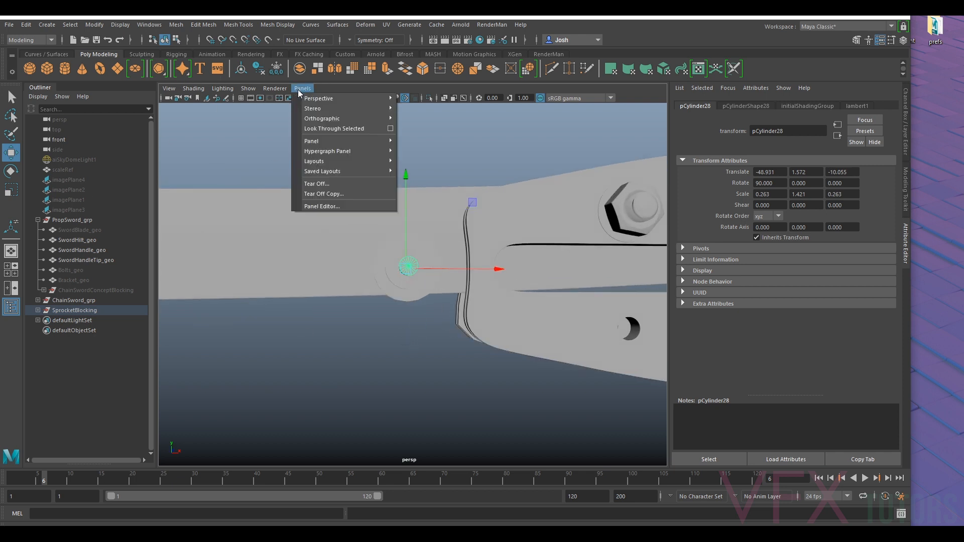
mouse_move(341, 121)
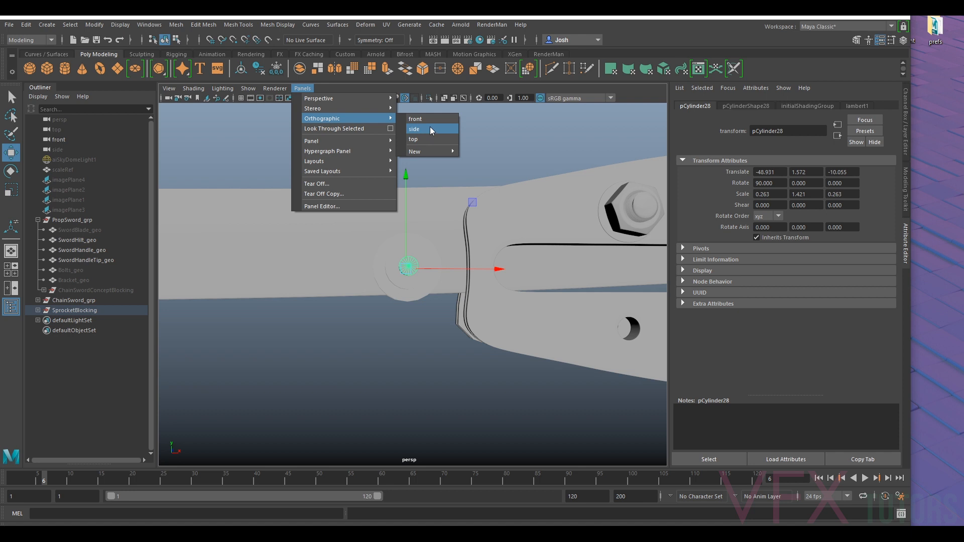
click(425, 118)
click(364, 152)
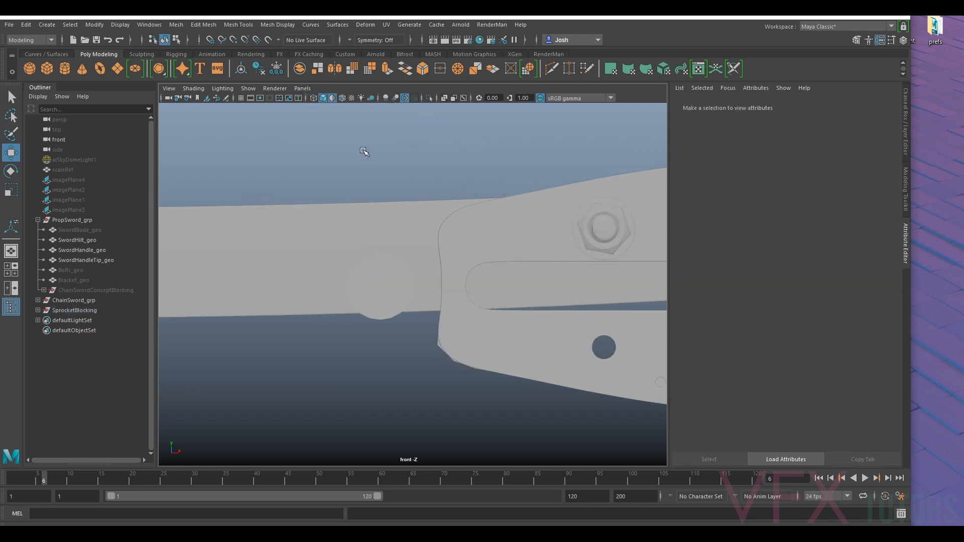
click(37, 220)
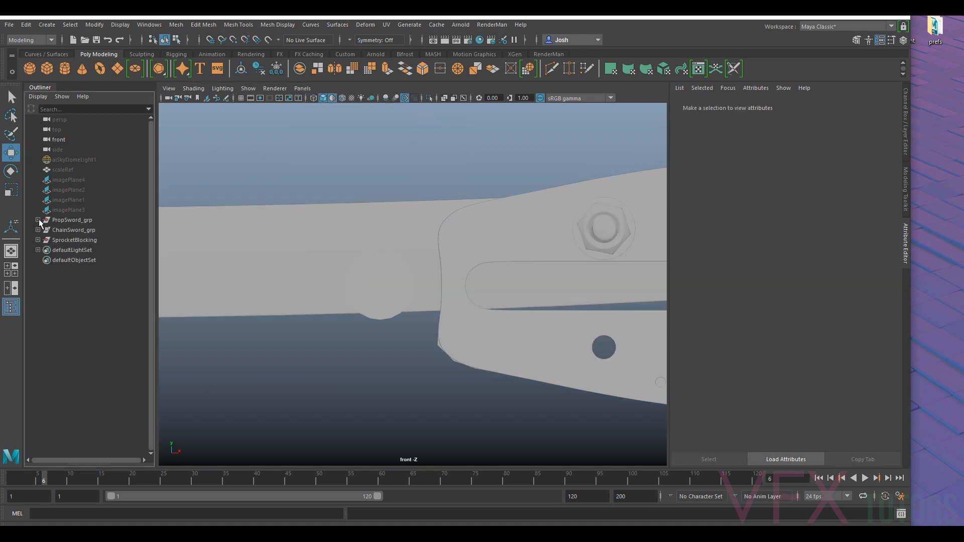
- Show the hidden imagePlane4 and bring its bolt reference picture into view
click(68, 209)
shift+click(78, 180)
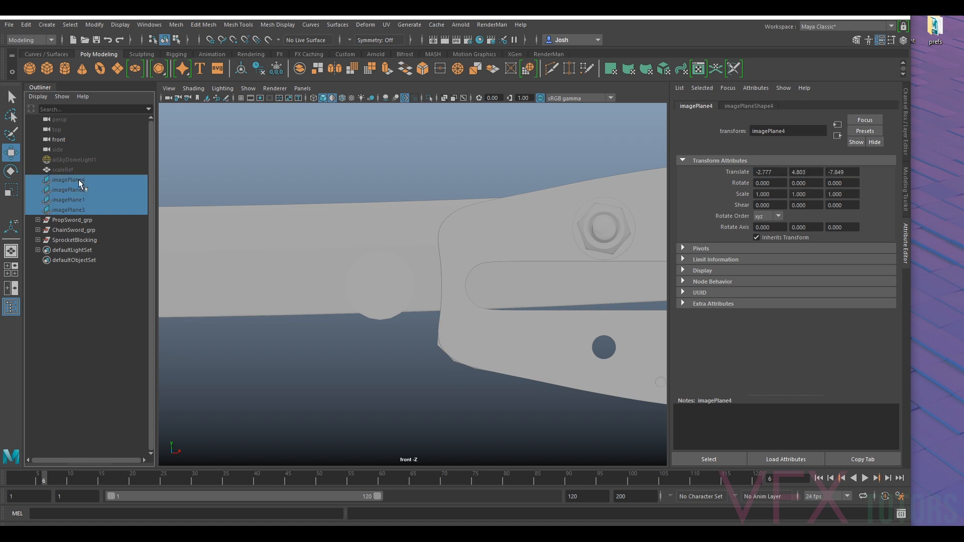
click(85, 180)
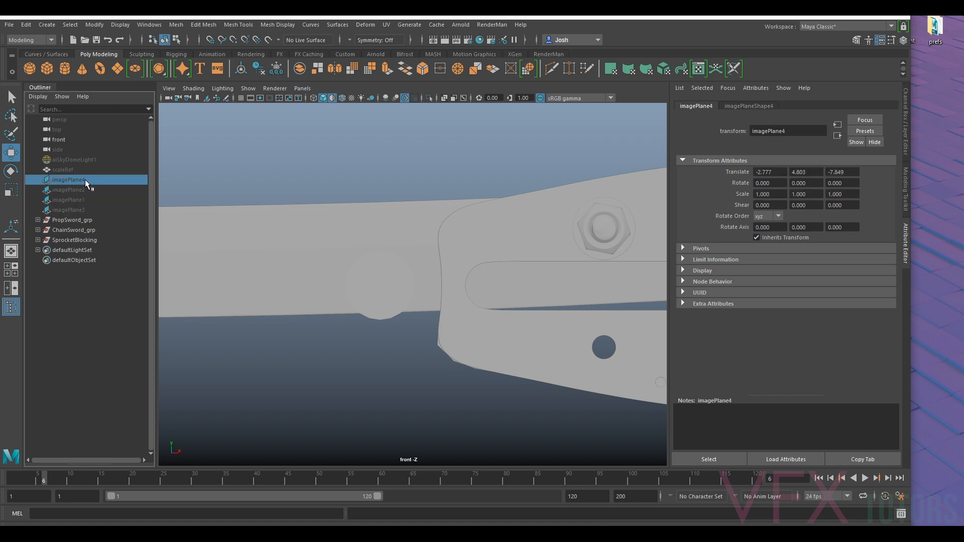
key(f)
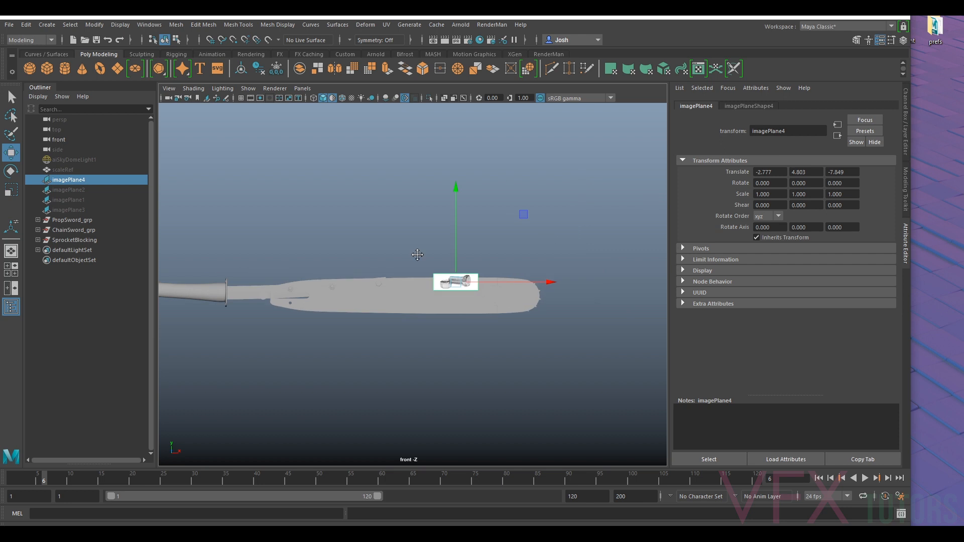
alt+middle_drag(417, 255, 379, 258)
scroll(382, 256, up, 10)
- Rename imagePlane4 as imagePlaneBolts and hide it
double_click(88, 182)
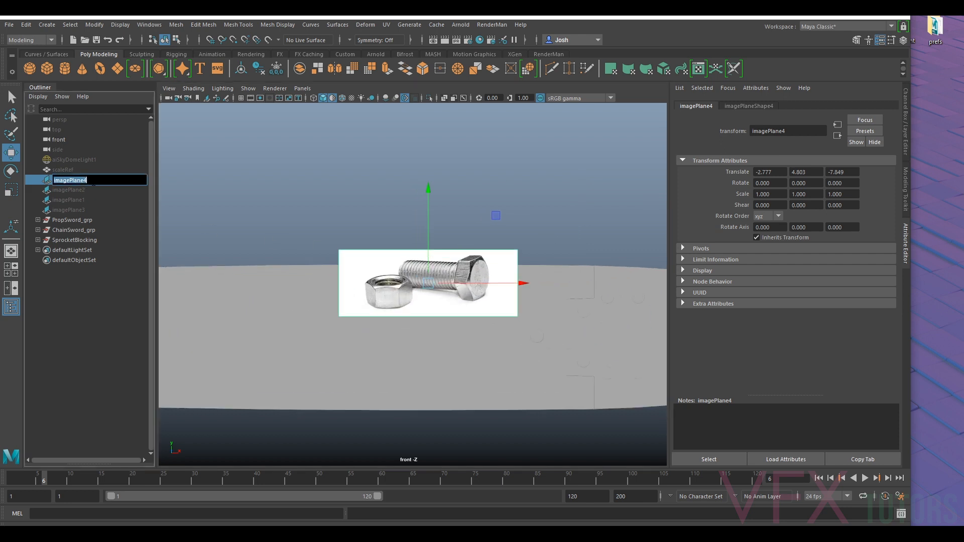
key(BackSpace)
text(Bolts)
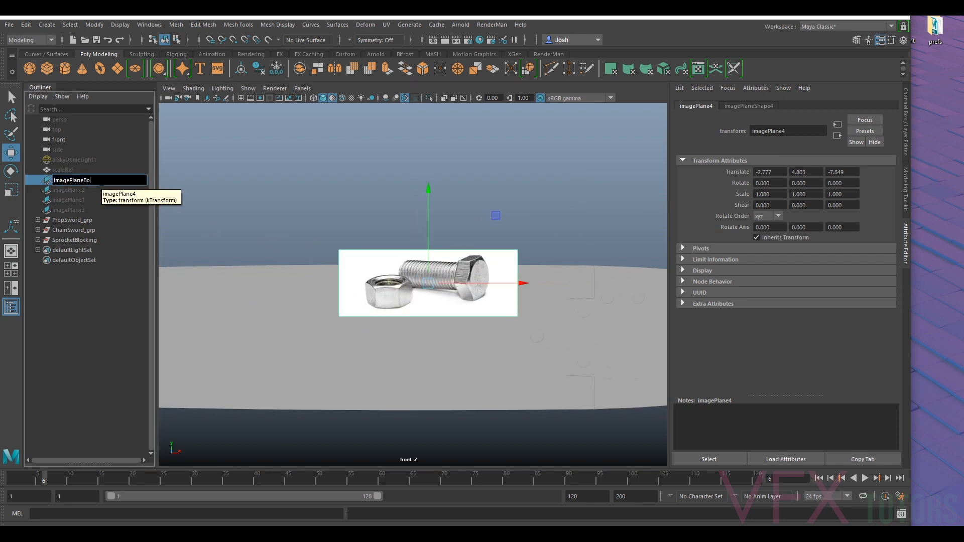
key(Return)
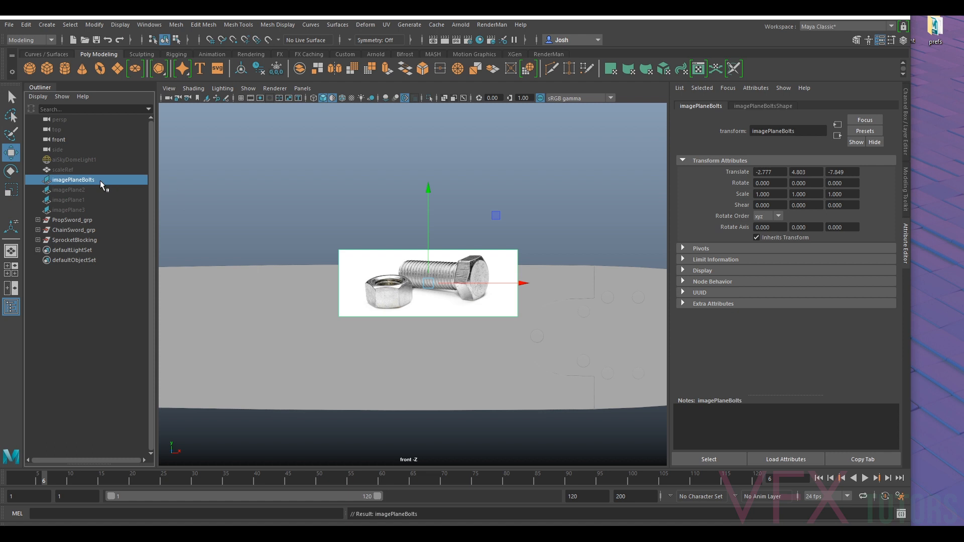
key(h)
- Show the sprocket reference imagePlane2 and rename it as imagePlane
click(89, 188)
key(h)
alt+right_drag(565, 181, 486, 222)
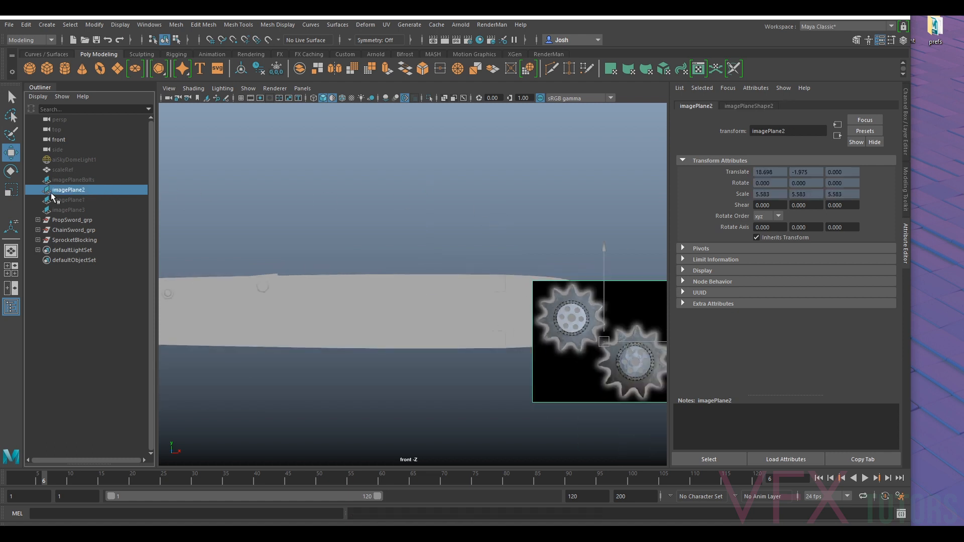
double_click(103, 192)
key(BackSpace)
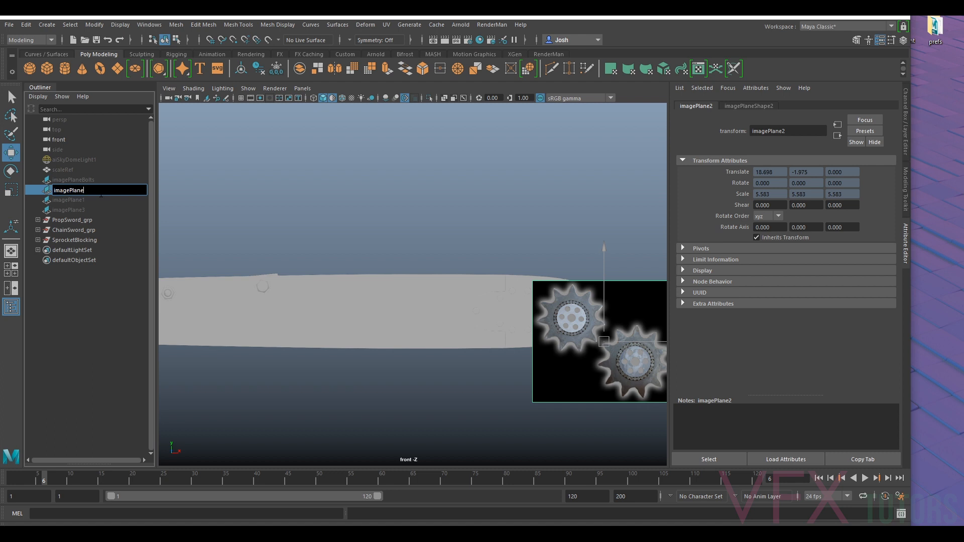
key(Return)
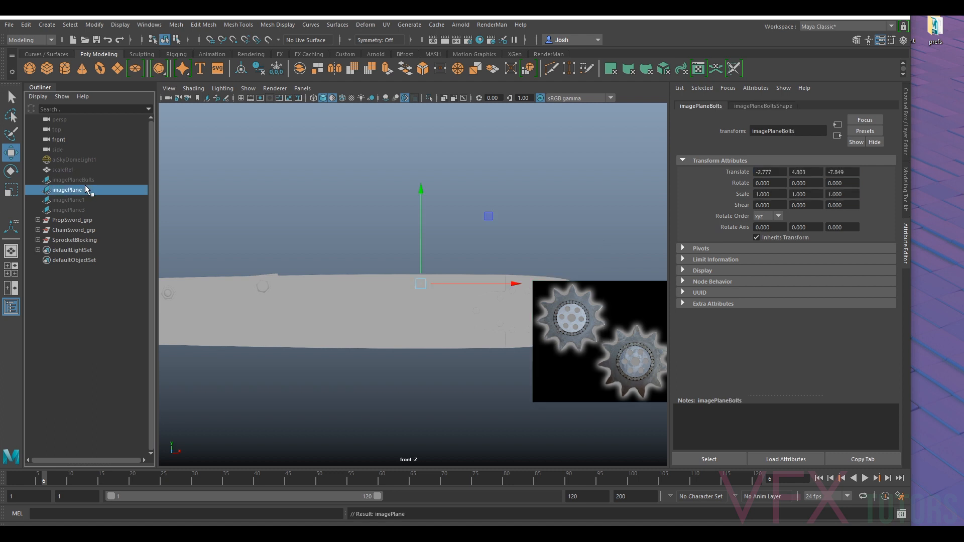
- Show the hidden reference planes imagePlane1 and imagePlane3
click(86, 200)
key(h)
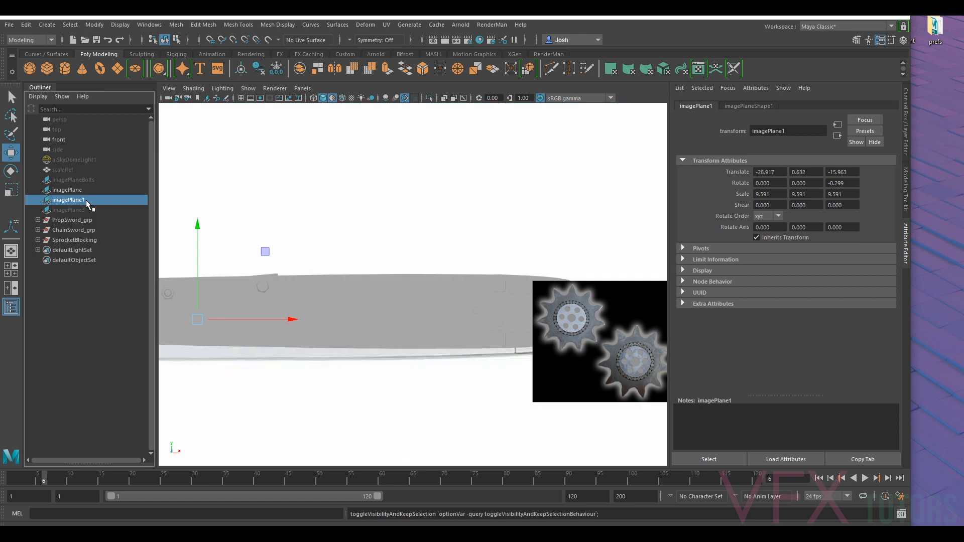
scroll(192, 209, down, 4)
click(76, 209)
key(h)
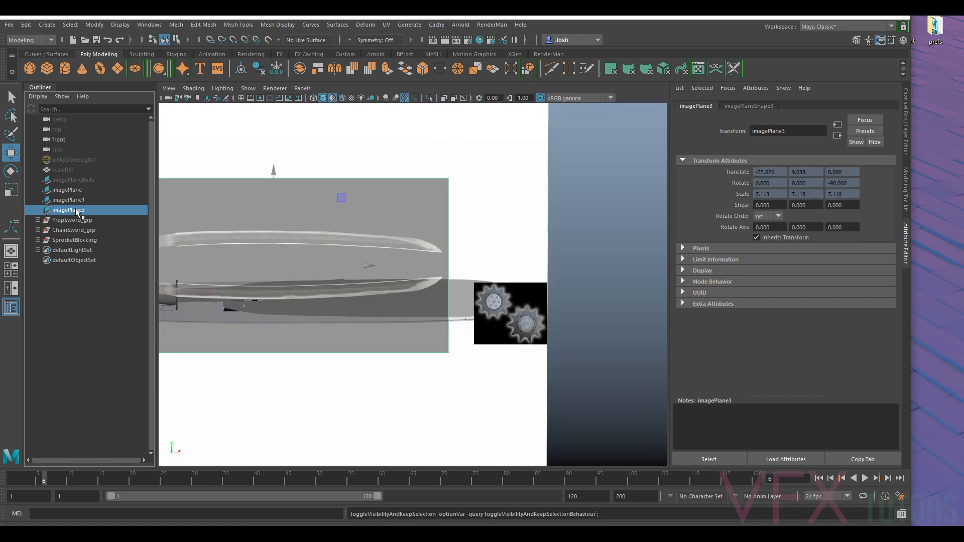
- Delete the four reference image planes: imagePlane3, imagePlane1, imagePlane and imagePlaneBolts
key(Delete)
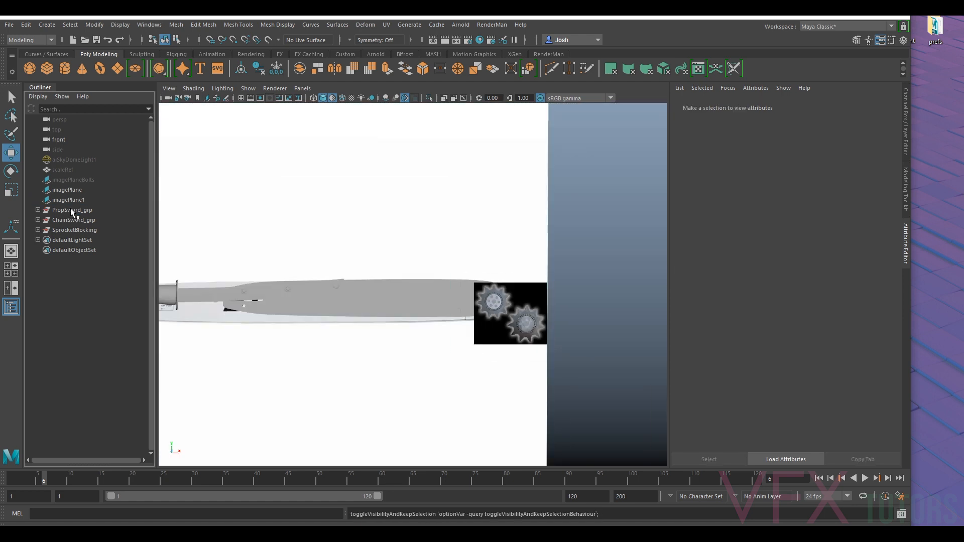
click(72, 199)
key(Delete)
click(71, 189)
key(Delete)
click(75, 180)
key(Delete)
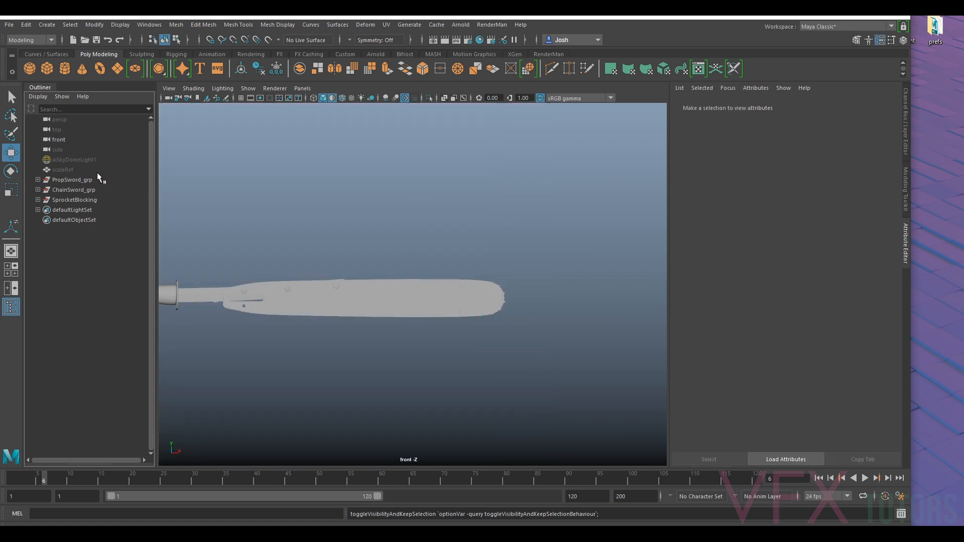
scroll(351, 246, up, 5)
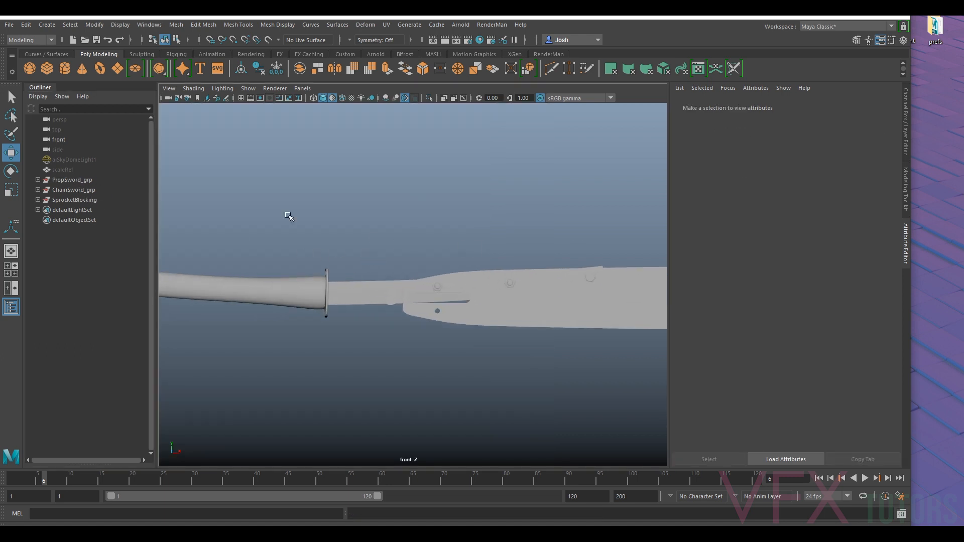
- Start importing an image plane for the front camera and browse to the Modelling\Sword\SwordRef folder
click(168, 88)
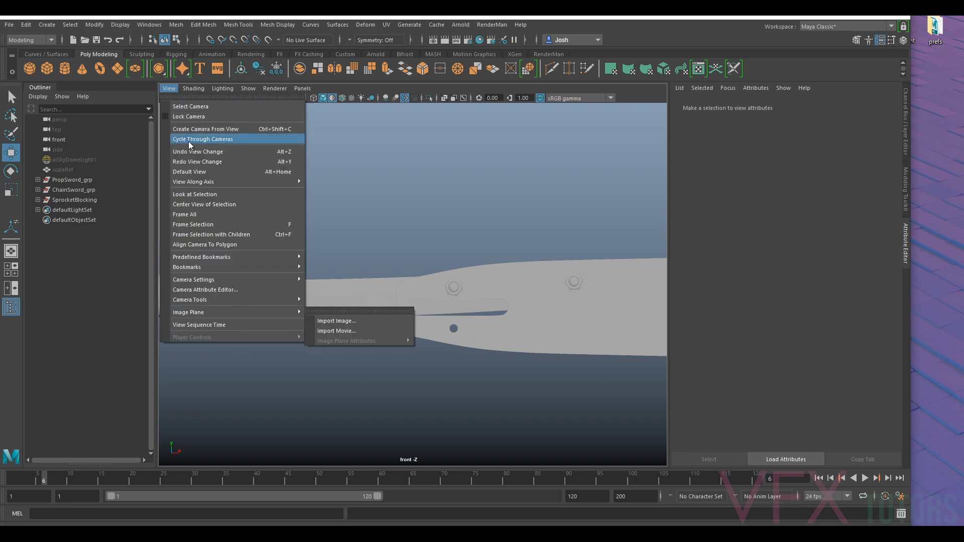
click(195, 107)
click(169, 88)
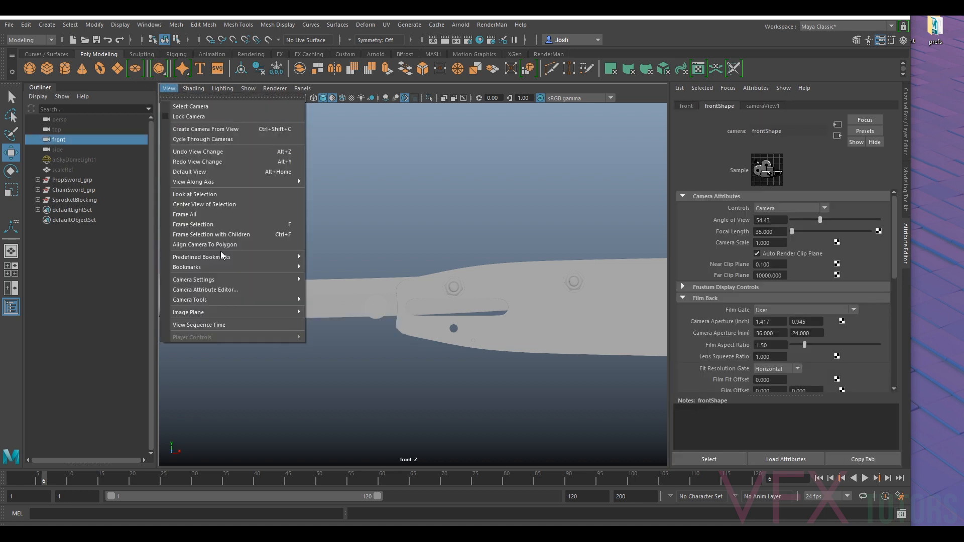
mouse_move(240, 313)
click(342, 322)
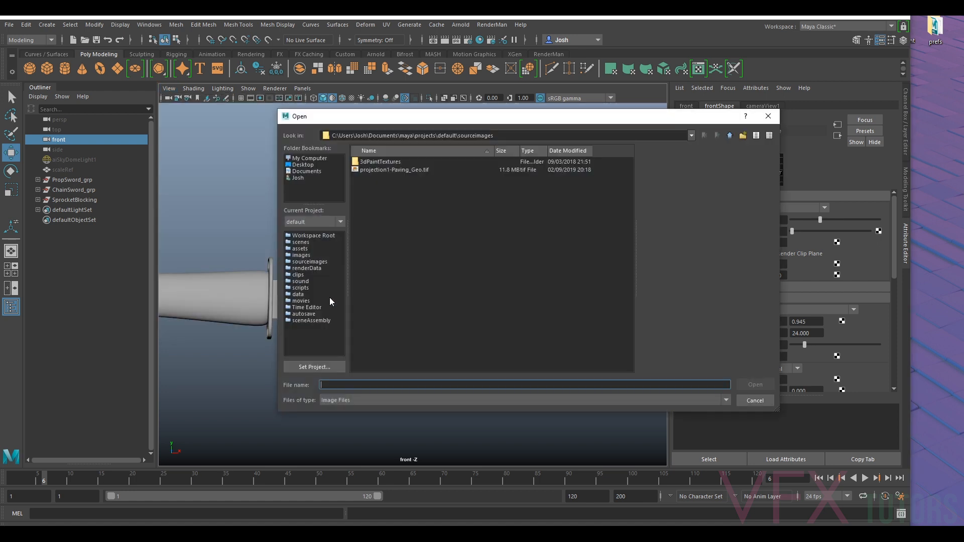
click(311, 159)
double_click(385, 195)
double_click(375, 163)
double_click(376, 195)
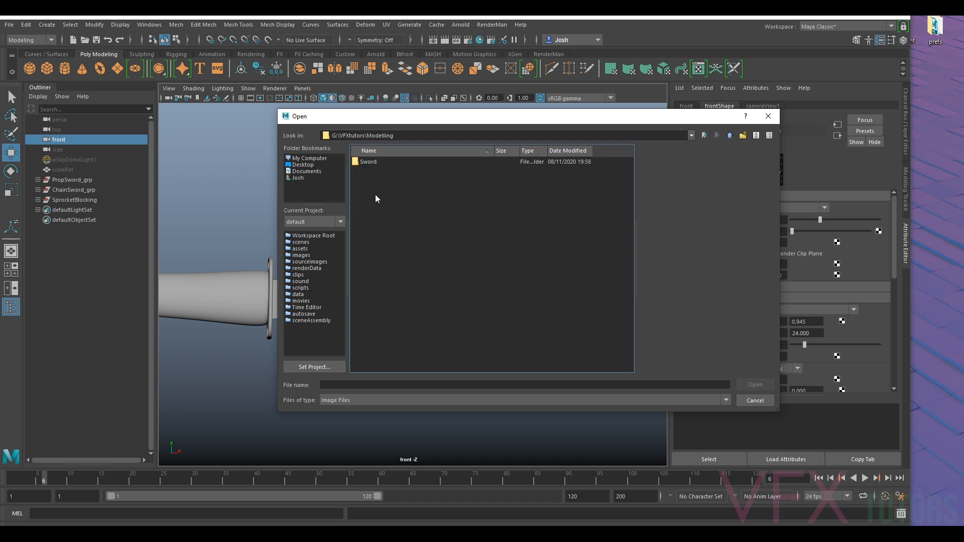
double_click(374, 162)
double_click(374, 186)
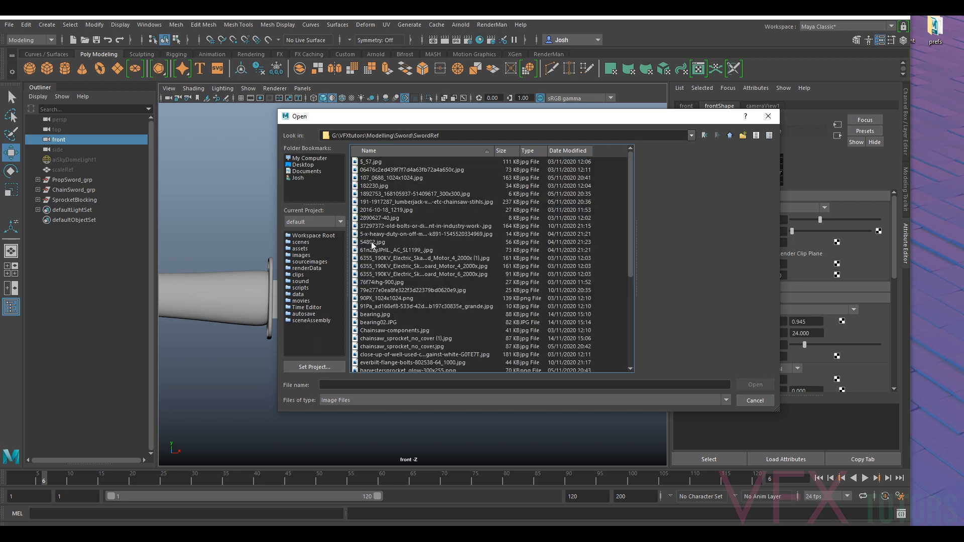
- Compare the previews of bearing.jpg and bearing02.JPG, and import bearing02.JPG as the front view's image plane
scroll(385, 255, down, 6)
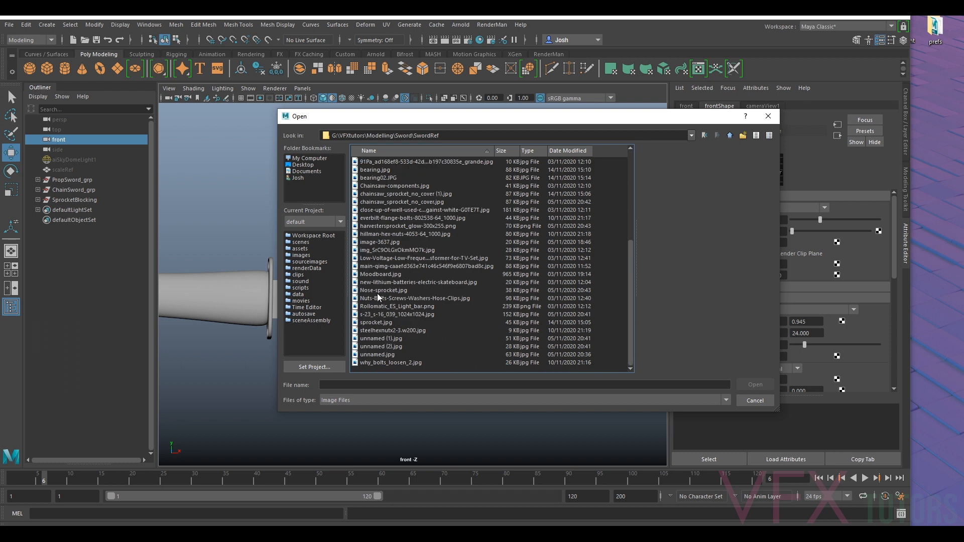
scroll(390, 230, up, 2)
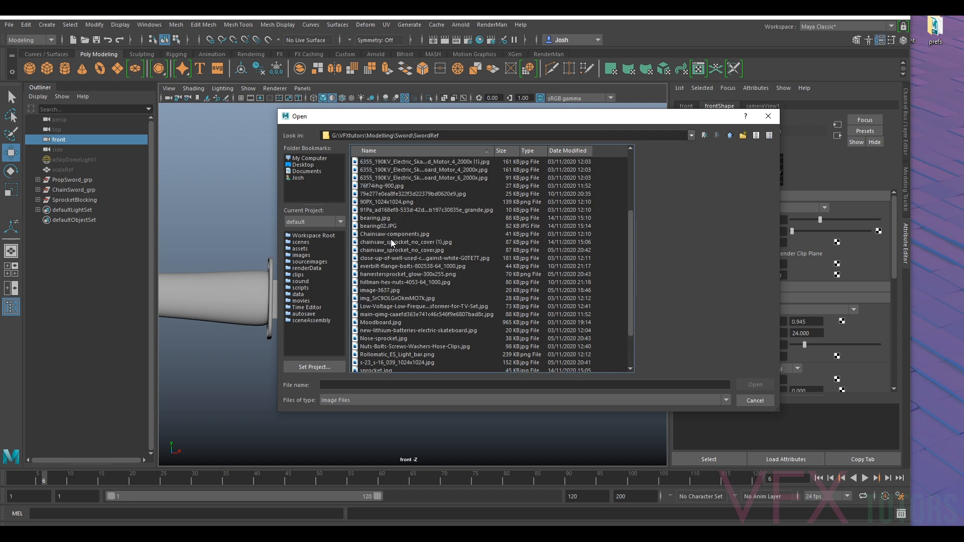
click(379, 220)
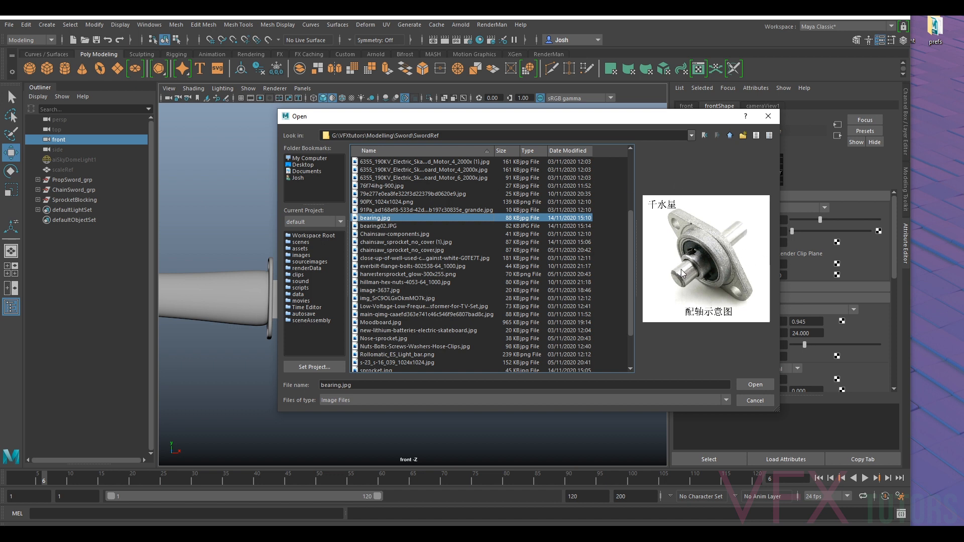
click(380, 226)
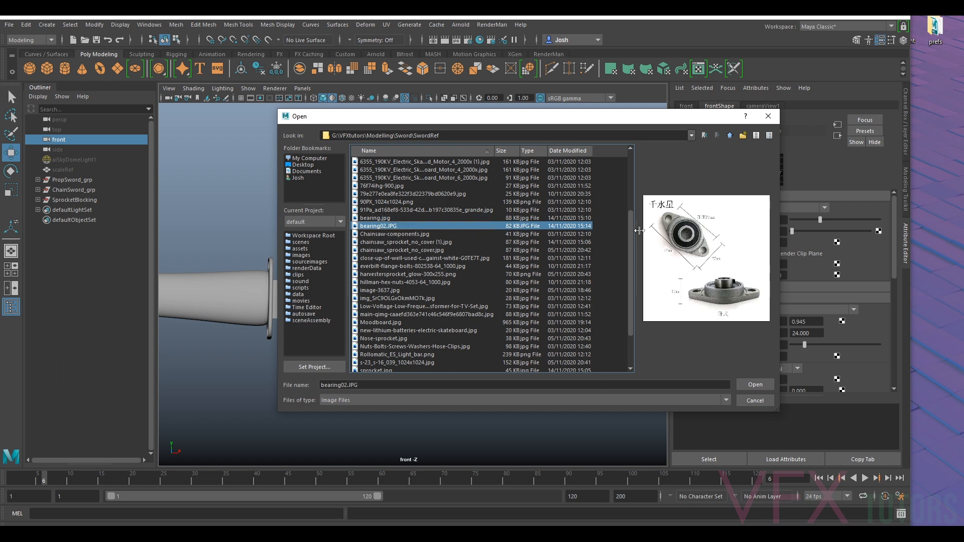
click(368, 220)
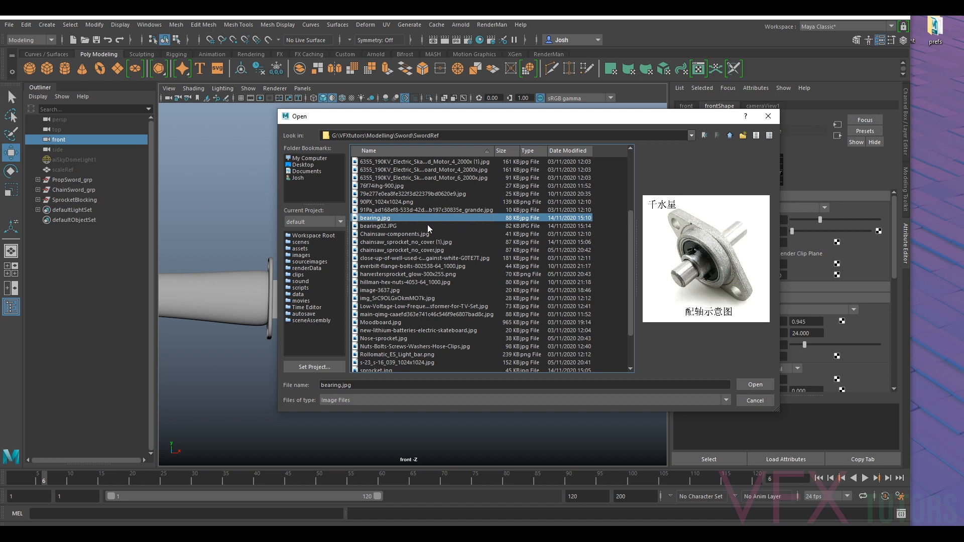
click(377, 226)
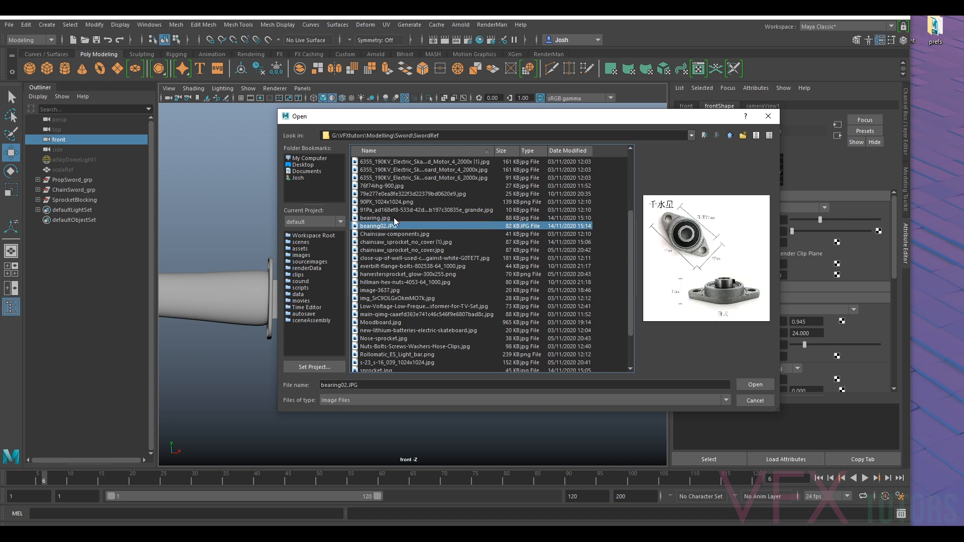
click(395, 219)
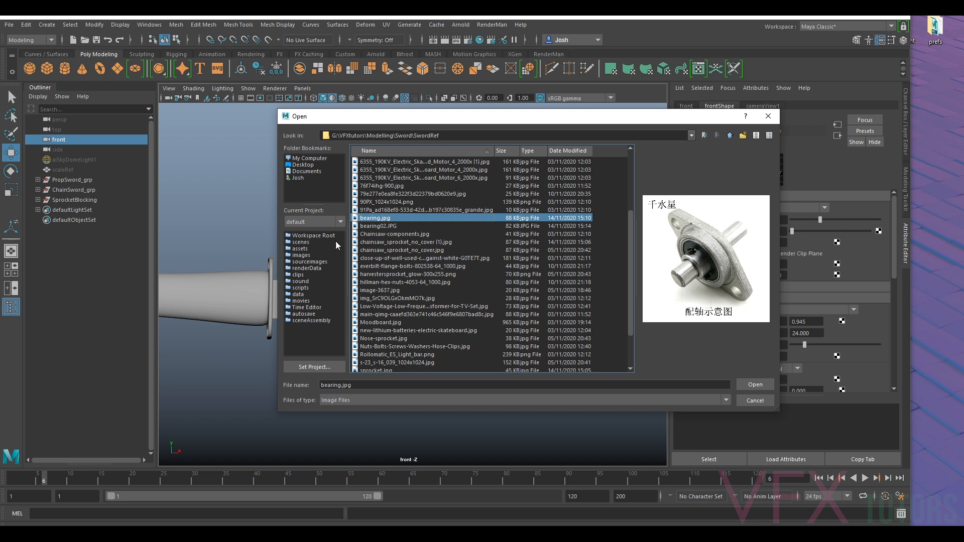
click(370, 226)
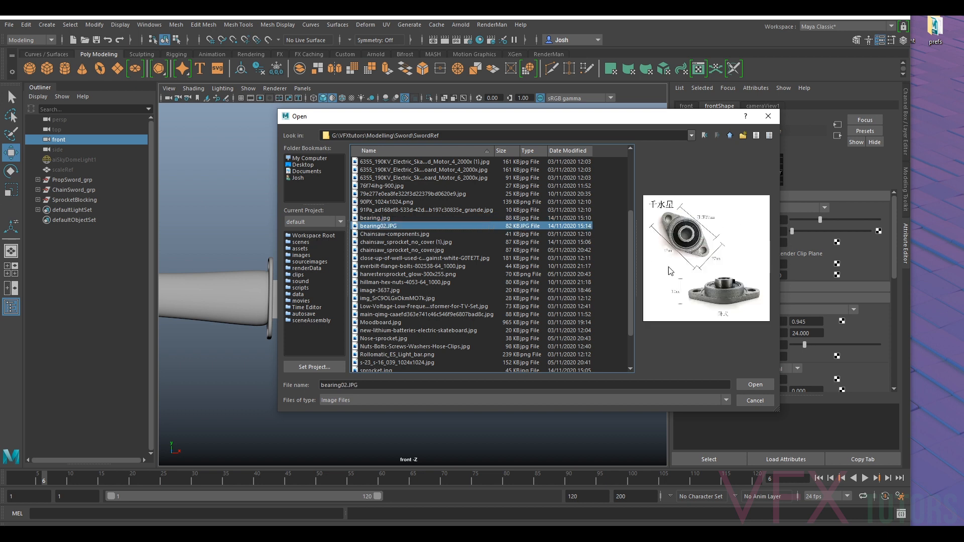
click(755, 384)
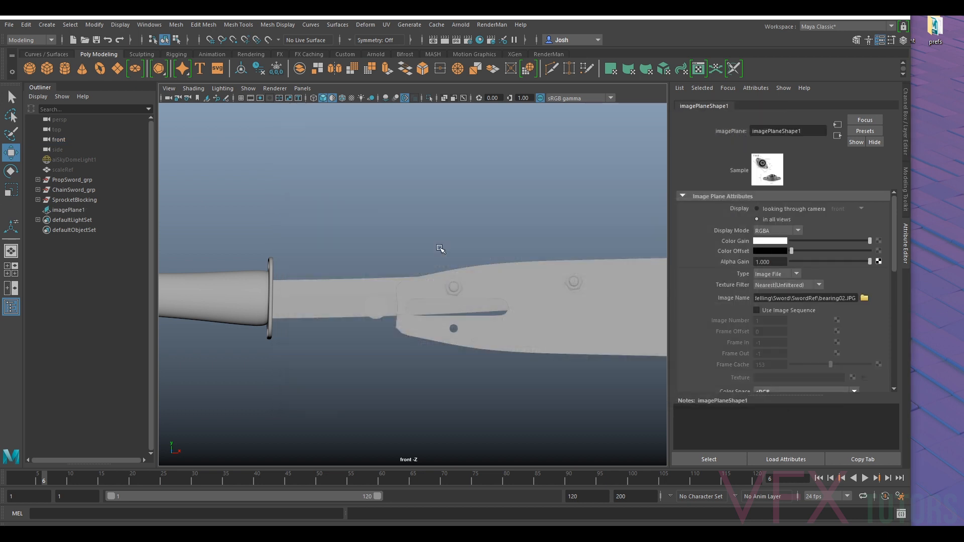
- Move the bearing image plane along the sword to the blade base, between the guard and the slot
scroll(552, 223, down, 2)
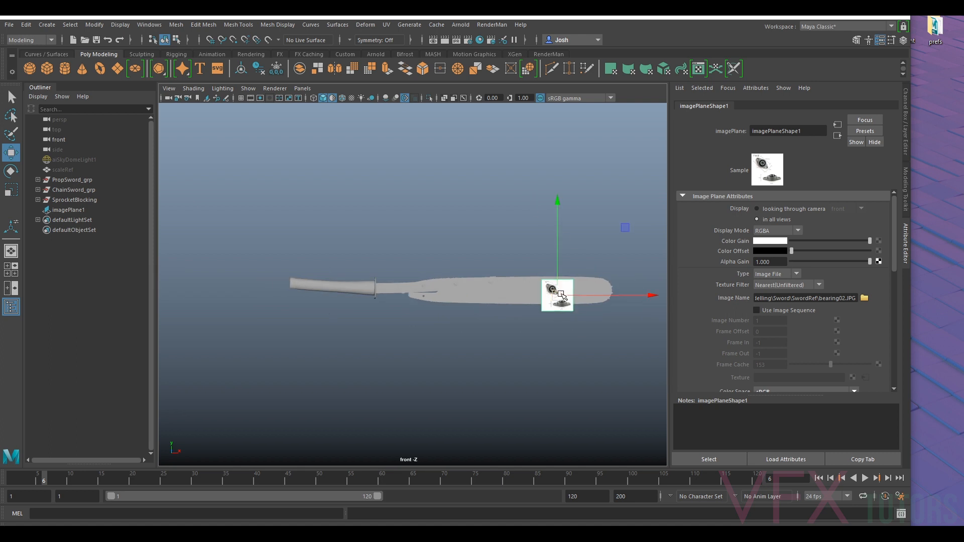
drag(562, 290, 416, 292)
scroll(414, 291, up, 6)
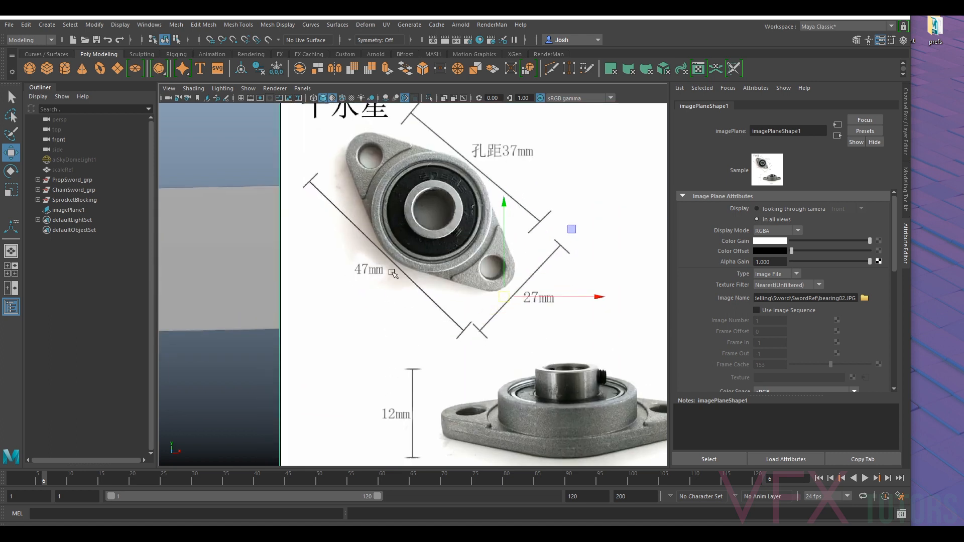
scroll(394, 266, up, 2)
scroll(363, 275, down, 5)
scroll(409, 316, up, 2)
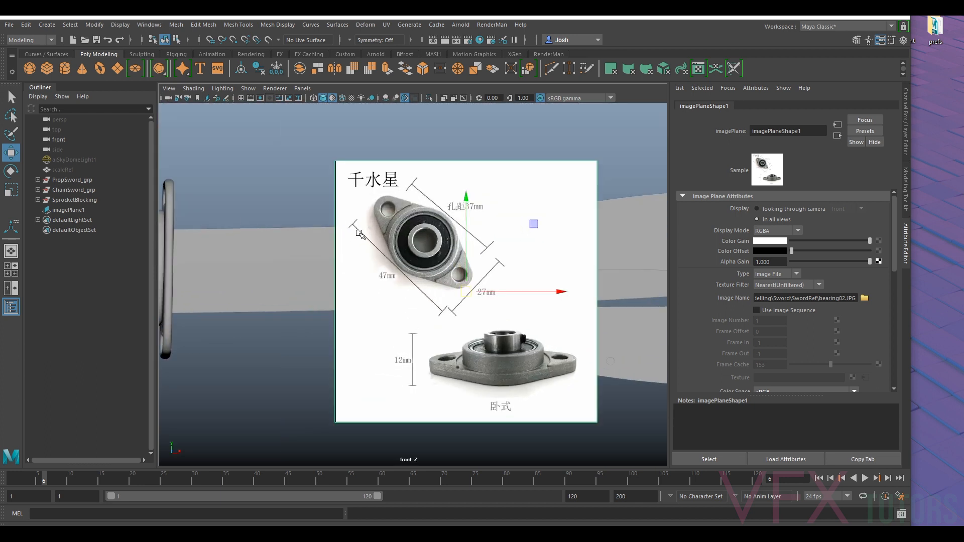
- Create a polygon cube with width, height and depth of 4.7 as a size reference for the bearing
click(47, 69)
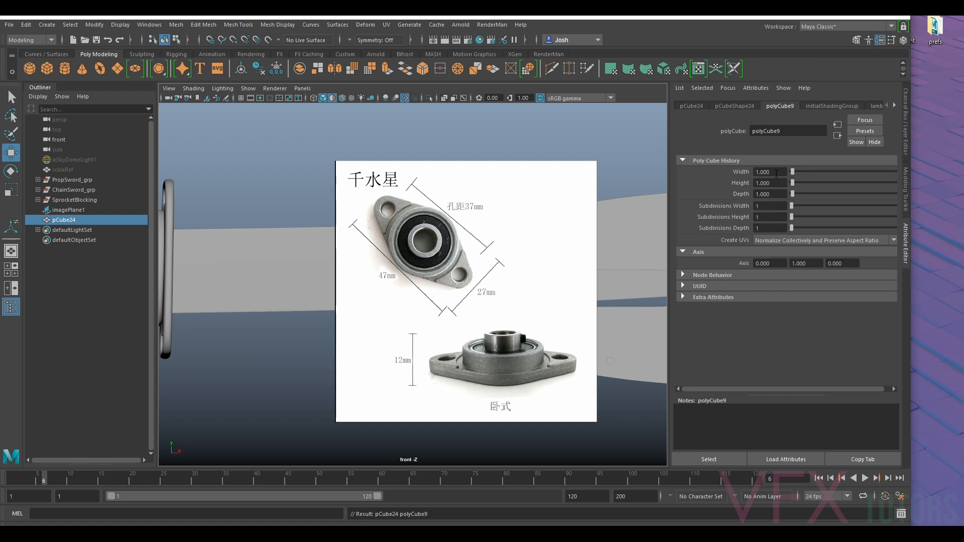
click(776, 169)
text(4.7)
click(768, 183)
text(4.7)
key(Return)
click(766, 193)
text(4.7)
key(Return)
- Move the sizing cube from the blade to the empty space above the bearing image plane
scroll(577, 218, down, 5)
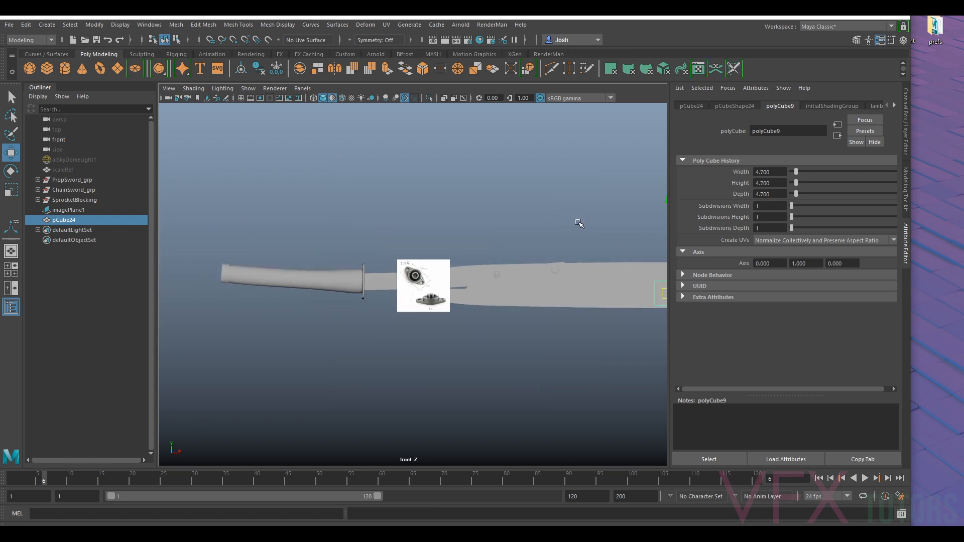
alt+middle_drag(616, 264, 545, 262)
drag(600, 295, 349, 229)
scroll(349, 229, up, 5)
alt+middle_drag(258, 182, 409, 190)
scroll(409, 190, up, 3)
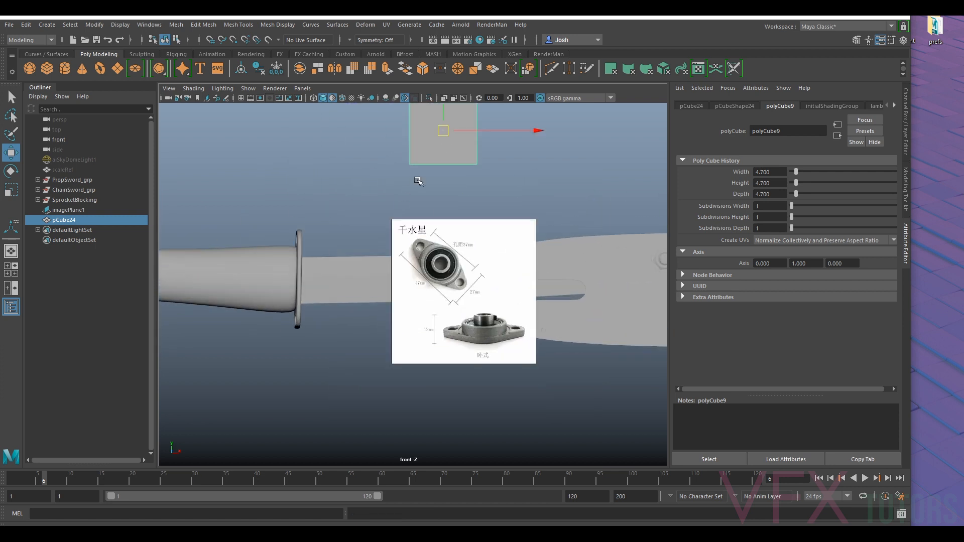
scroll(455, 248, up, 2)
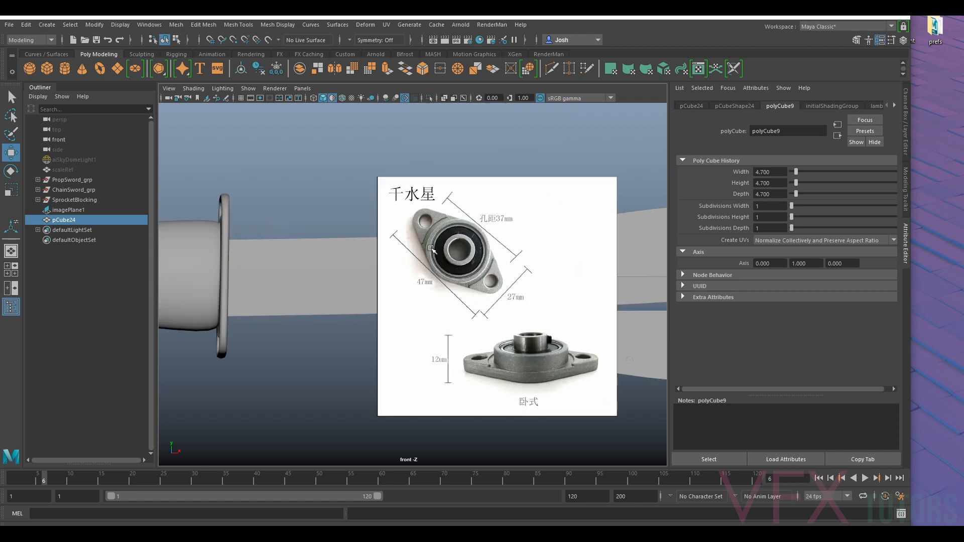
- Set the bearing image plane's alpha gain to 0.5
click(525, 197)
scroll(534, 201, down, 4)
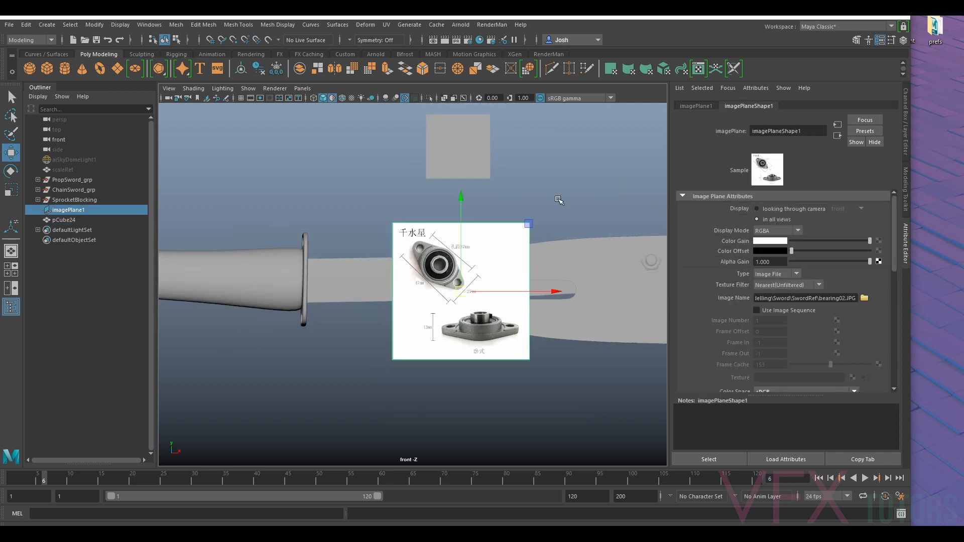
alt+middle_drag(583, 156, 570, 187)
double_click(772, 262)
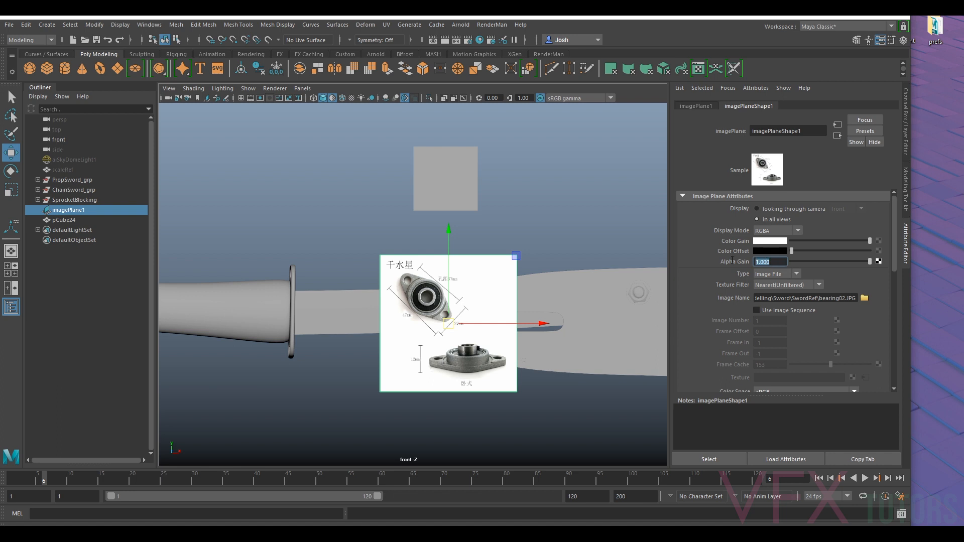
text(05)
key(Return)
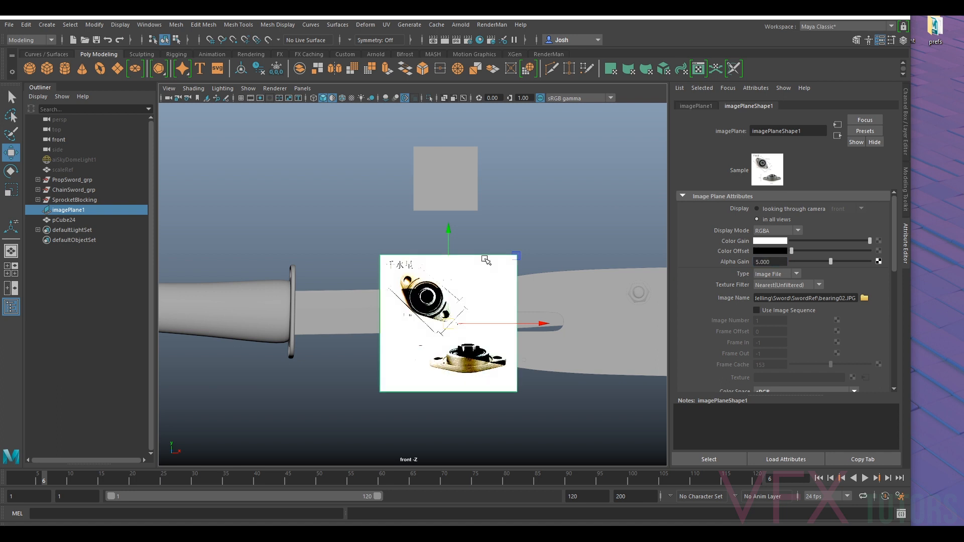
drag(776, 263, 614, 263)
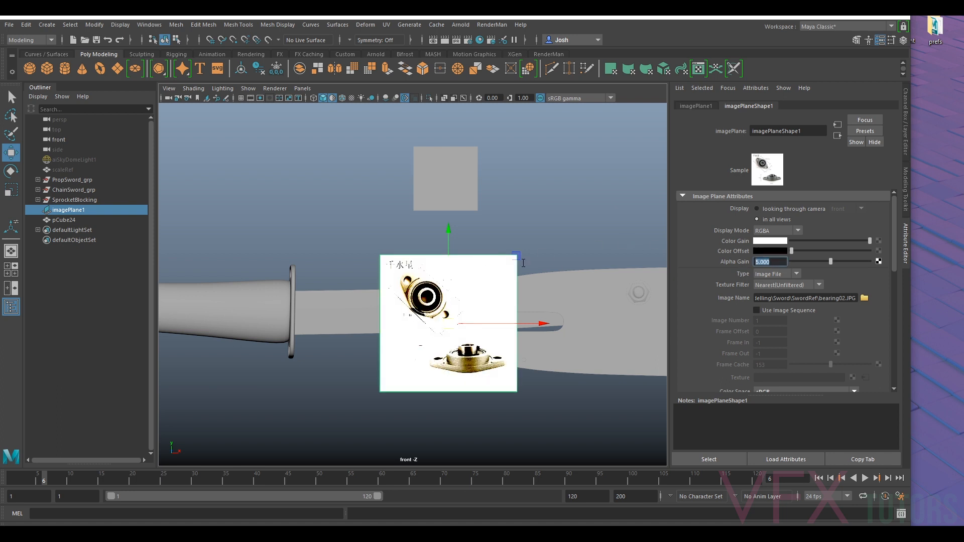
text(0.5)
key(Return)
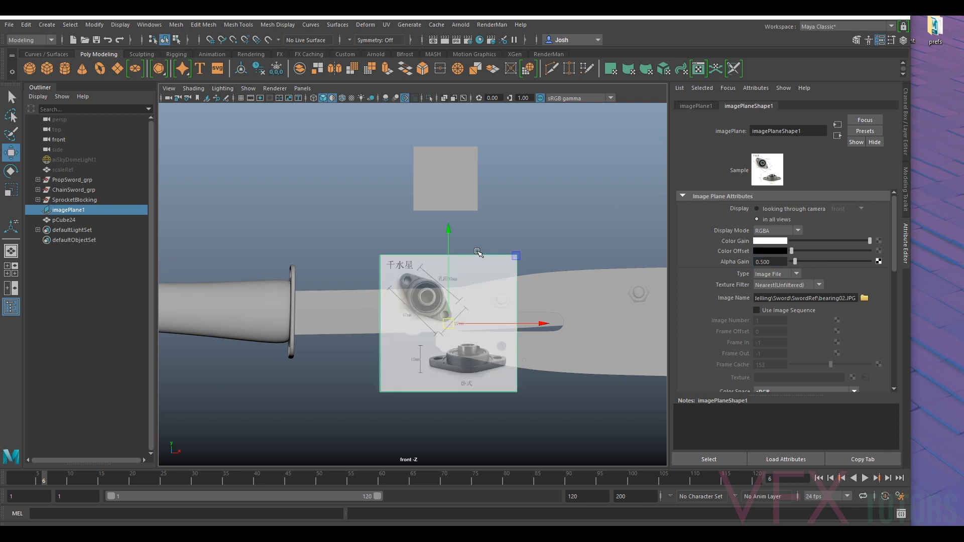
- Move the bearing image plane up over the sizing cube and set the viewport shading to Wireframe
drag(455, 312, 470, 209)
click(193, 89)
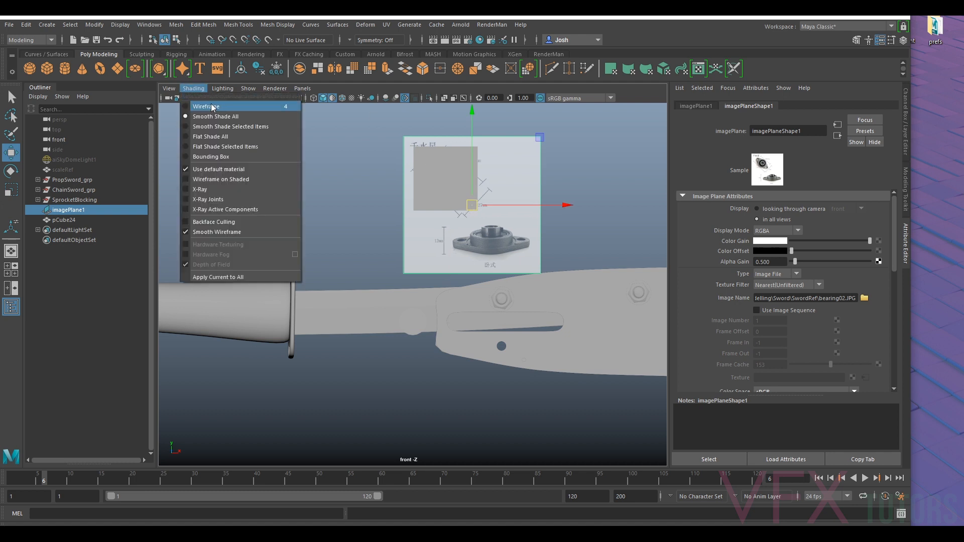
click(212, 107)
alt+middle_drag(504, 182, 502, 191)
scroll(503, 191, up, 3)
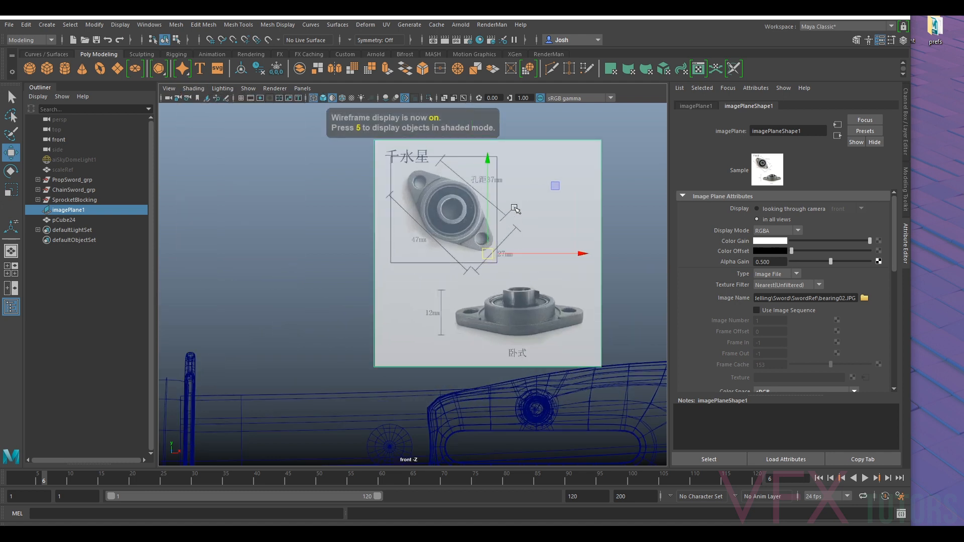
- Rotate the image plane until the top-view bearing lies horizontal, and move that bearing inside the sizing cube's outline
scroll(515, 220, up, 1)
key(e)
drag(468, 195, 380, 234)
key(w)
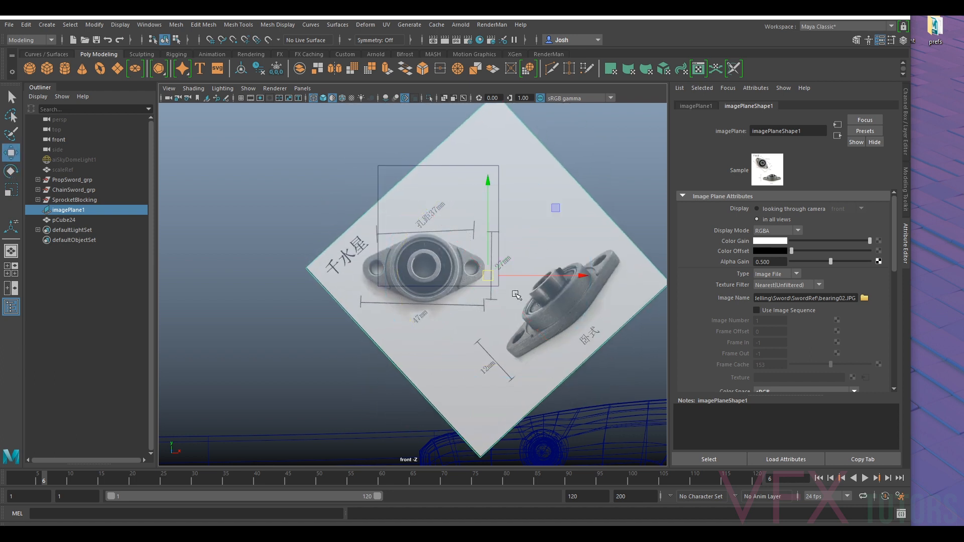
drag(490, 278, 504, 235)
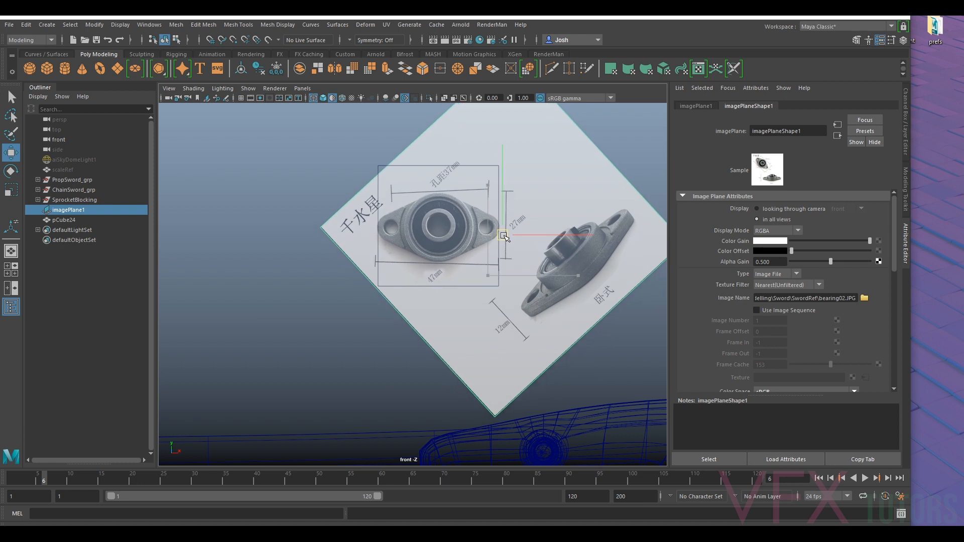
- Scale the image plane down slightly and nudge it so the bearing's 47 mm length matches the cube's width
key(r)
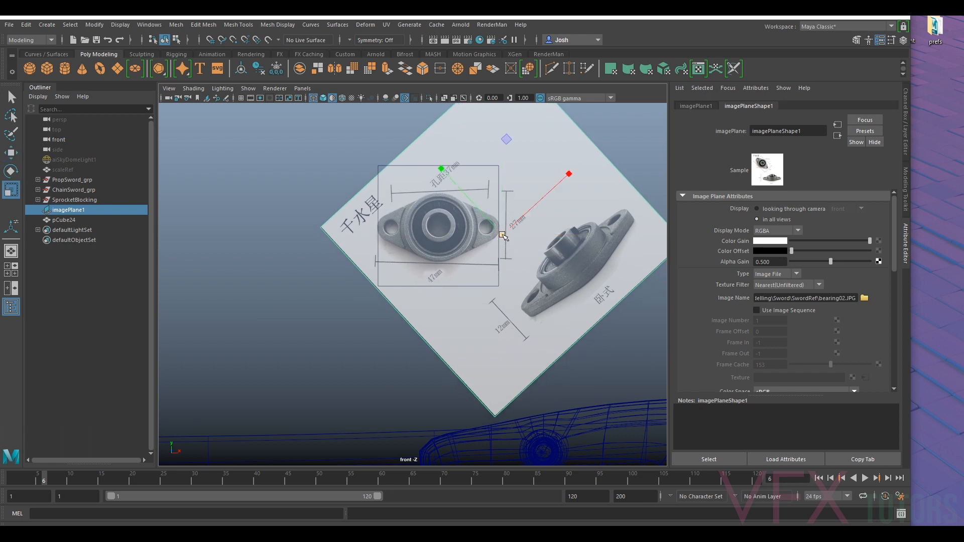
drag(503, 236, 502, 237)
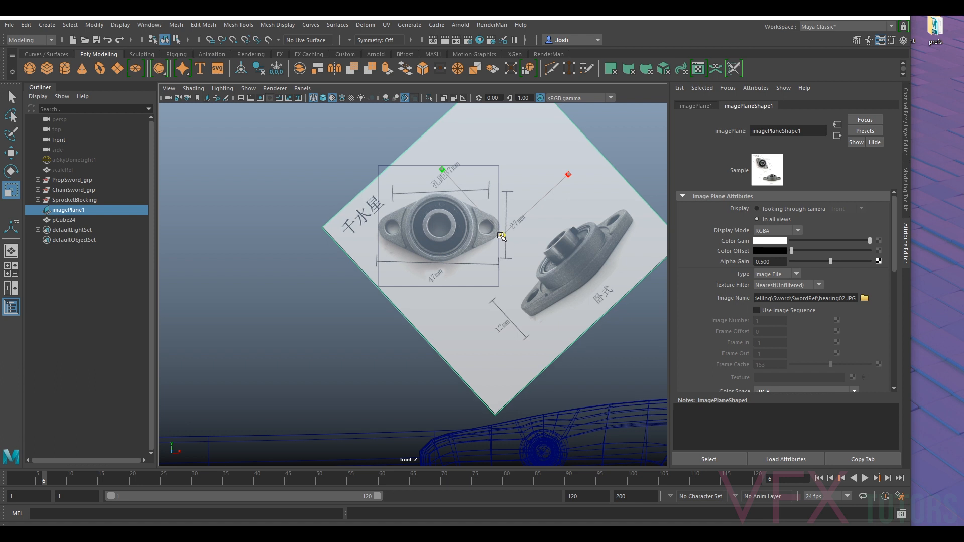
key(w)
drag(501, 236, 501, 235)
- Delete the sizing cube and set the viewport shading to Smooth Shade All
click(497, 286)
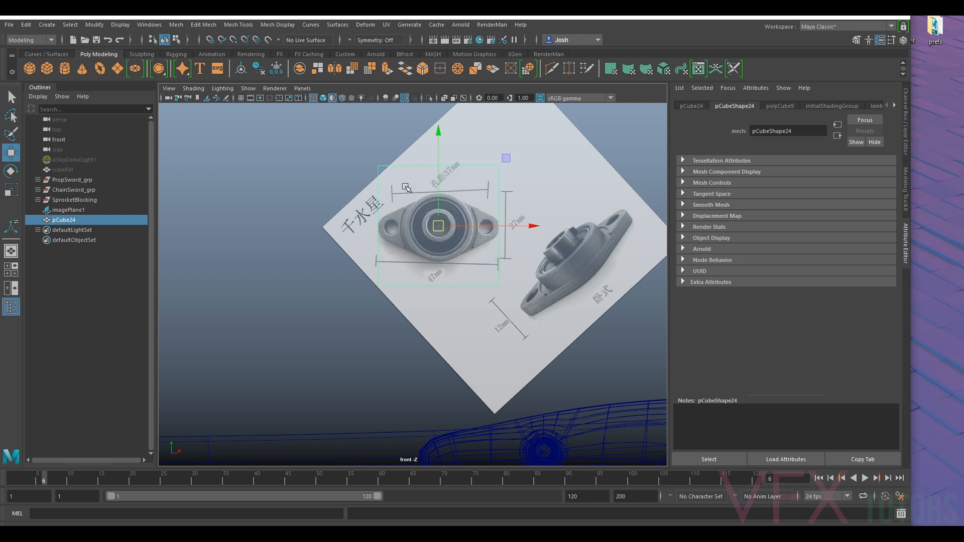
key(Delete)
click(530, 206)
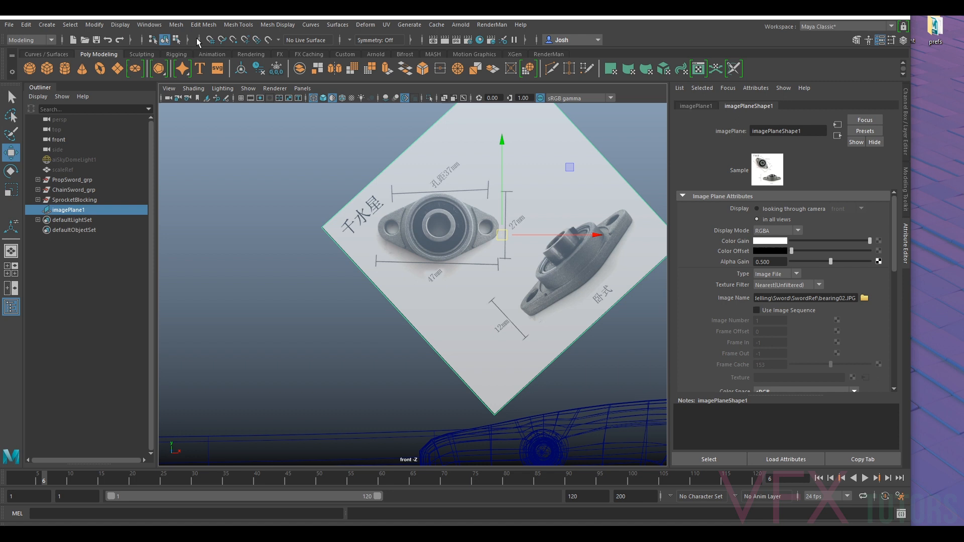
click(193, 88)
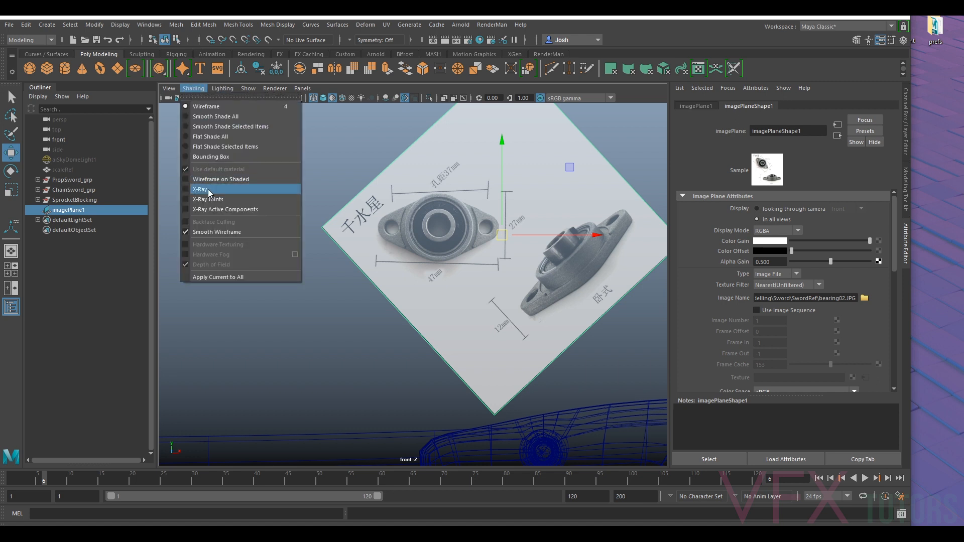
click(211, 117)
- Move the bearing image plane down over the sword's blade base and turn on Wireframe on Shaded
scroll(505, 291, down, 4)
drag(460, 263, 416, 372)
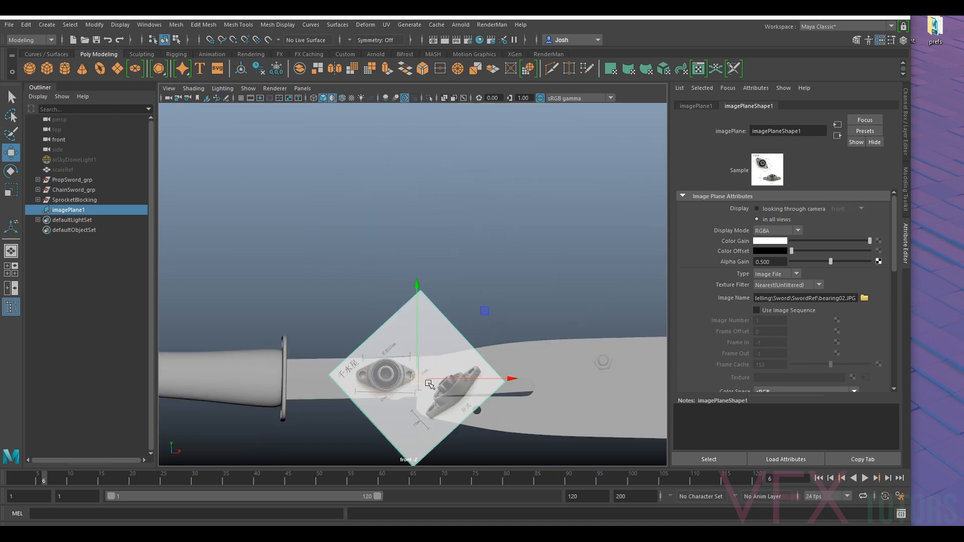
scroll(377, 206, up, 5)
alt+middle_drag(377, 206, 376, 174)
click(193, 88)
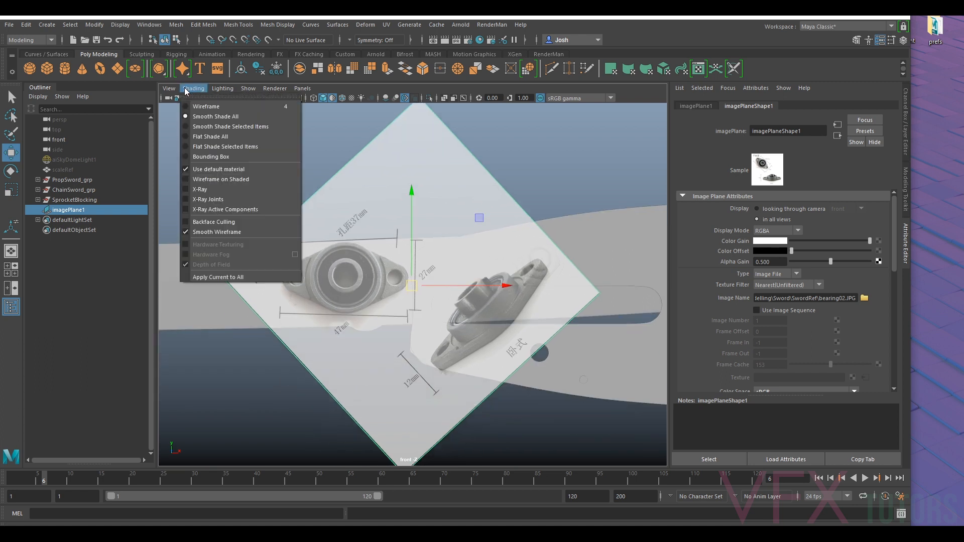
click(238, 181)
scroll(352, 230, up, 1)
alt+middle_drag(352, 230, 416, 185)
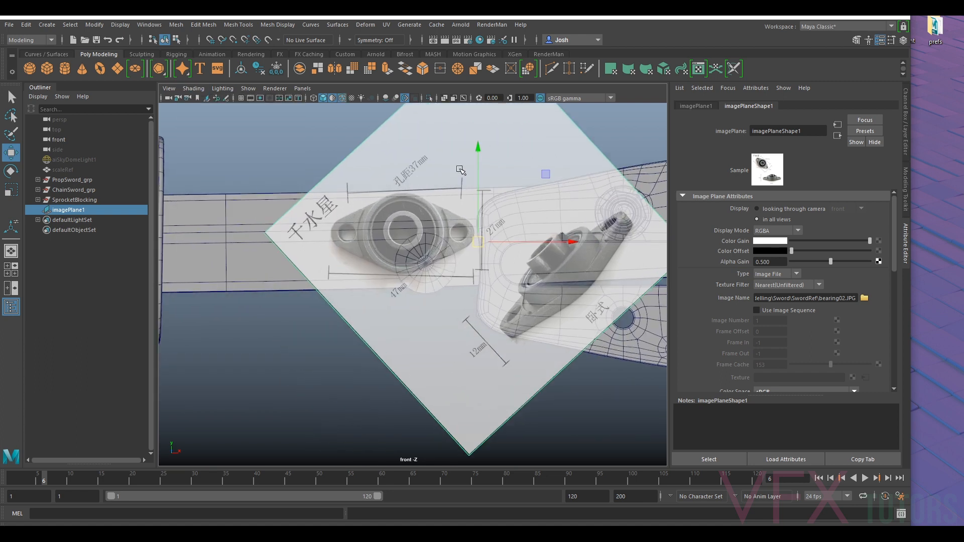
alt+middle_drag(498, 149, 471, 175)
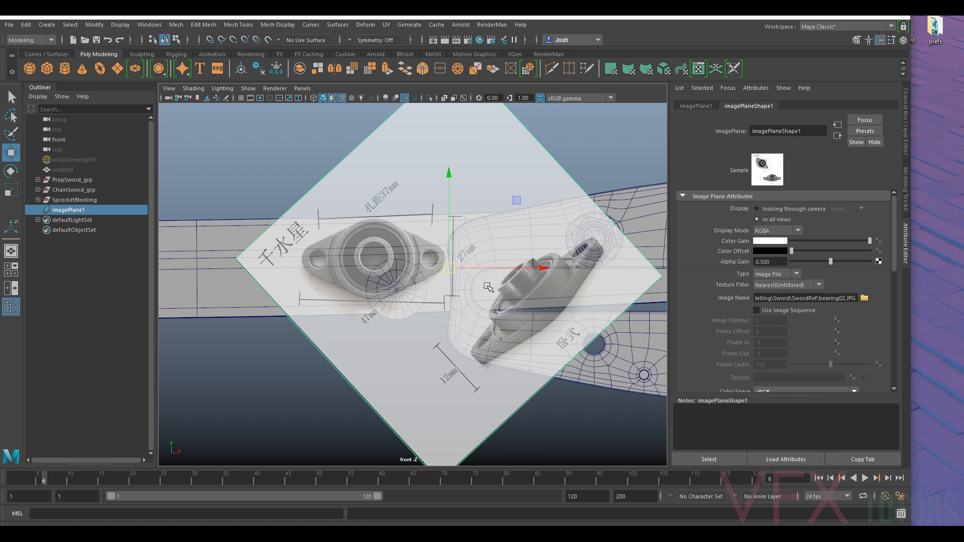
- Try to tilt the top-view bearing down toward the slotted blade and centre it over the round wireframe disc on the blade base
key(e)
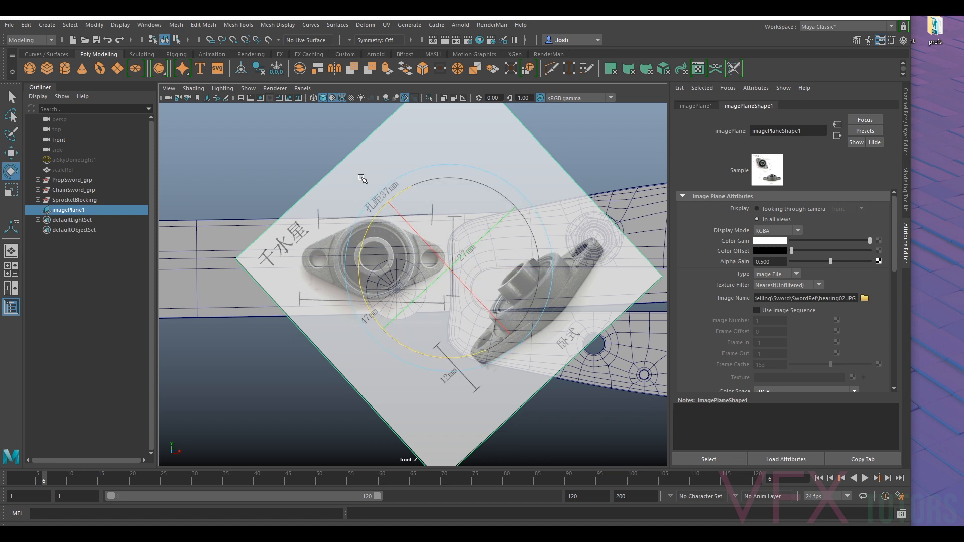
drag(372, 222, 386, 304)
key(w)
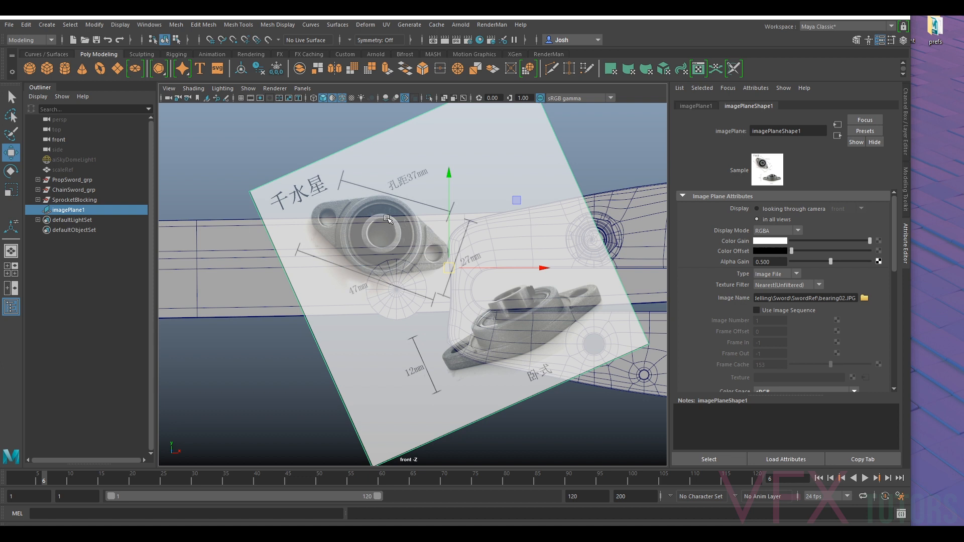
drag(448, 273, 448, 303)
key(e)
drag(388, 236, 408, 235)
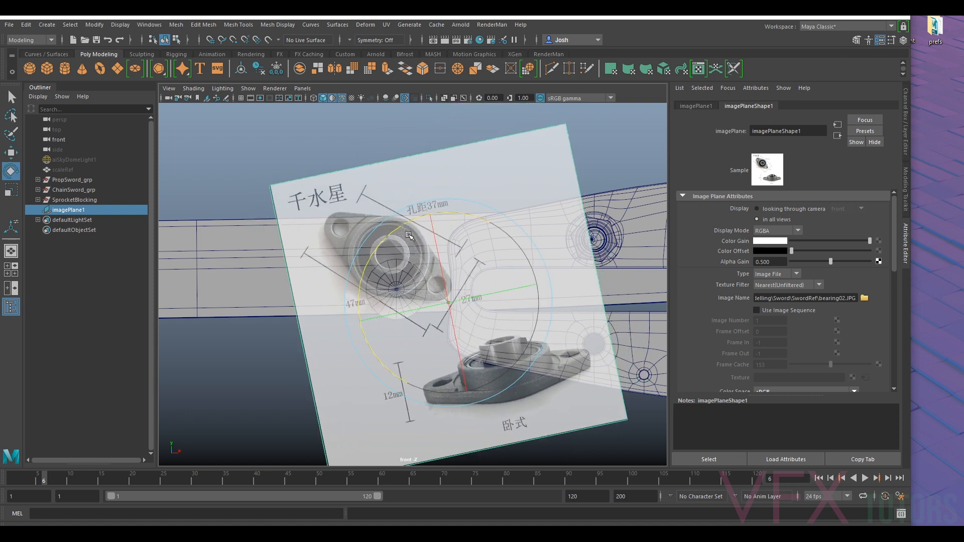
key(w)
drag(446, 301, 446, 312)
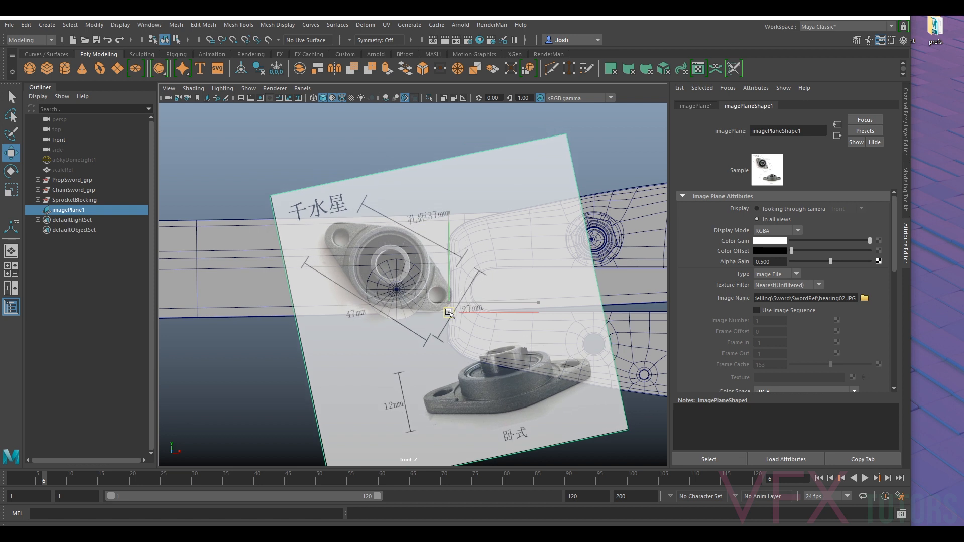
key(e)
key(w)
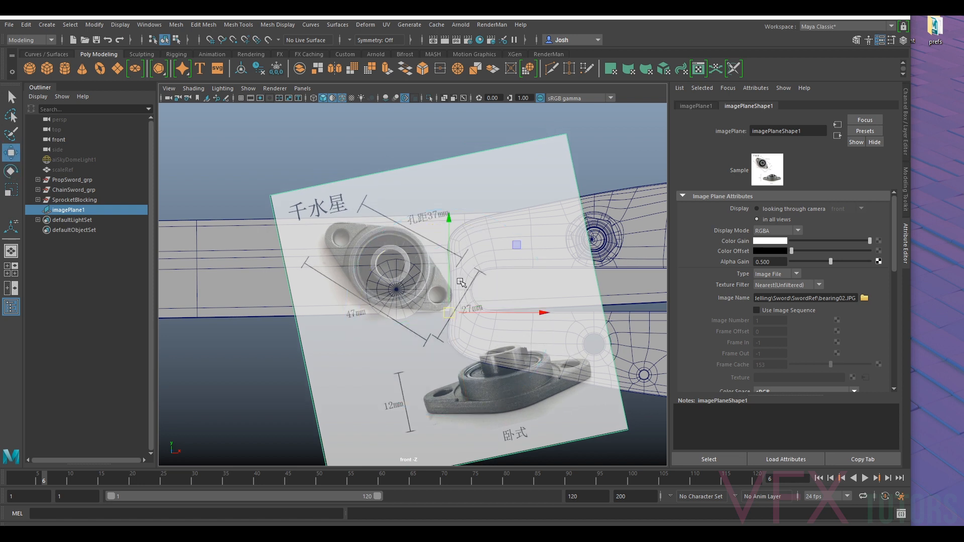
- Try the bearing tilted the opposite way, rising toward the slotted blade, and reposition it on the blade base
key(e)
drag(461, 282, 450, 226)
key(w)
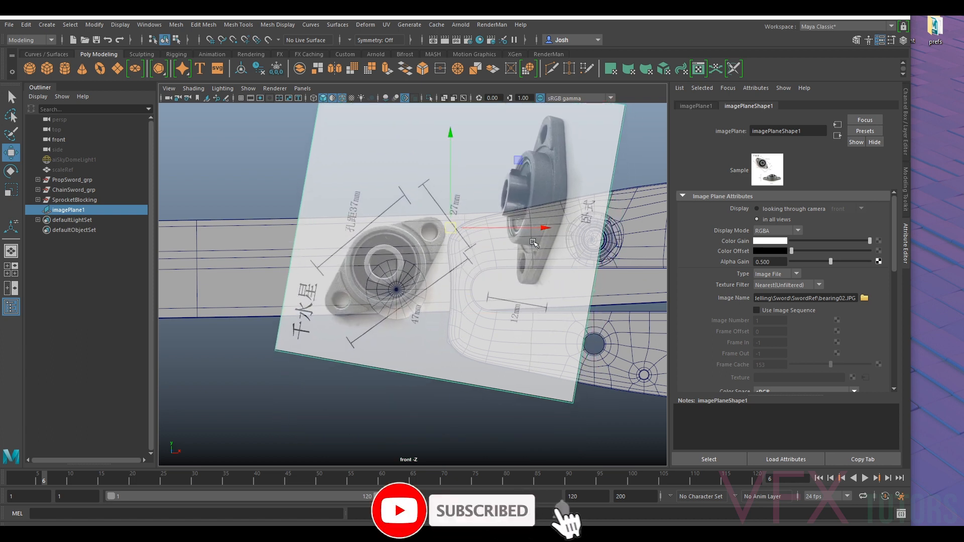
- Examine how the tilted bearing fits on the blade base between the guard and the slotted blade
scroll(598, 288, down, 3)
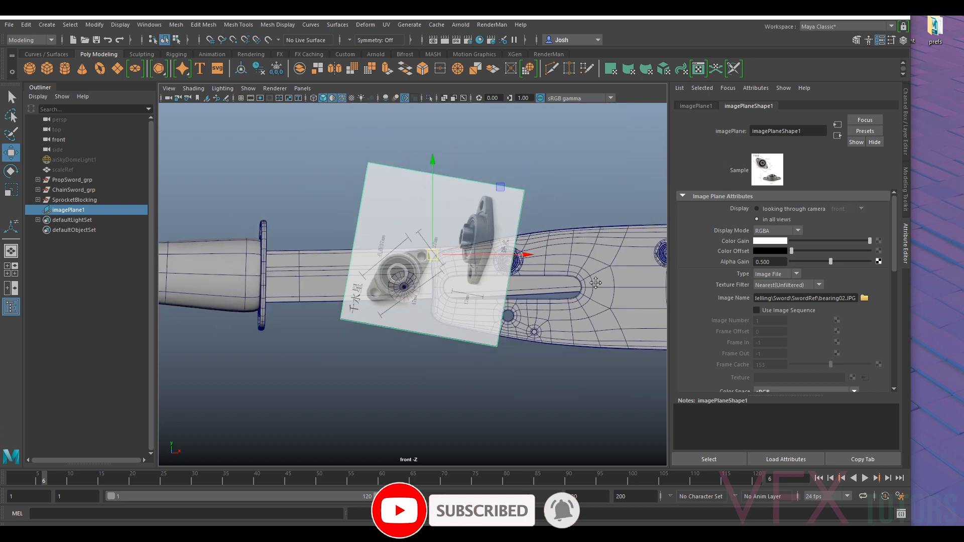
alt+middle_drag(595, 282, 492, 283)
scroll(319, 282, up, 3)
scroll(320, 281, up, 5)
alt+middle_drag(322, 281, 535, 291)
scroll(570, 248, up, 1)
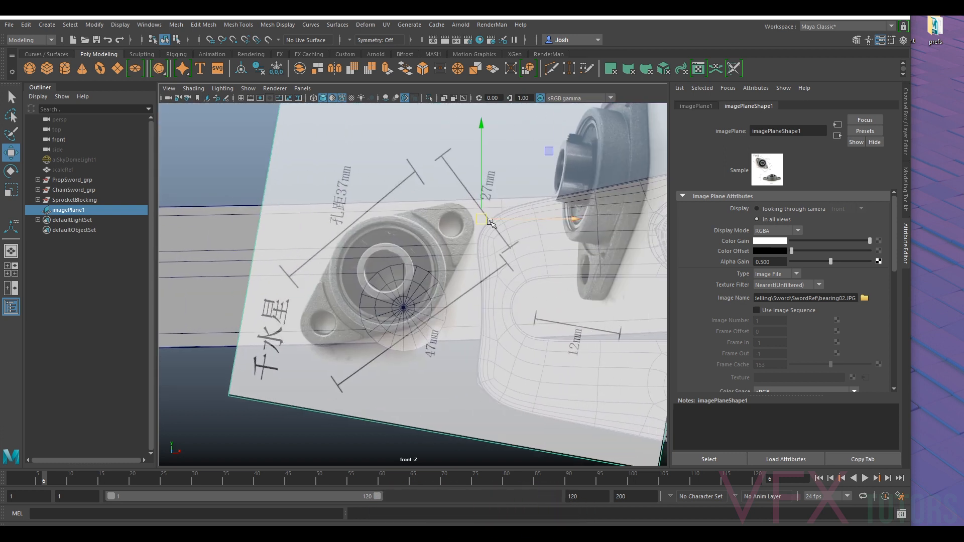
scroll(477, 248, down, 4)
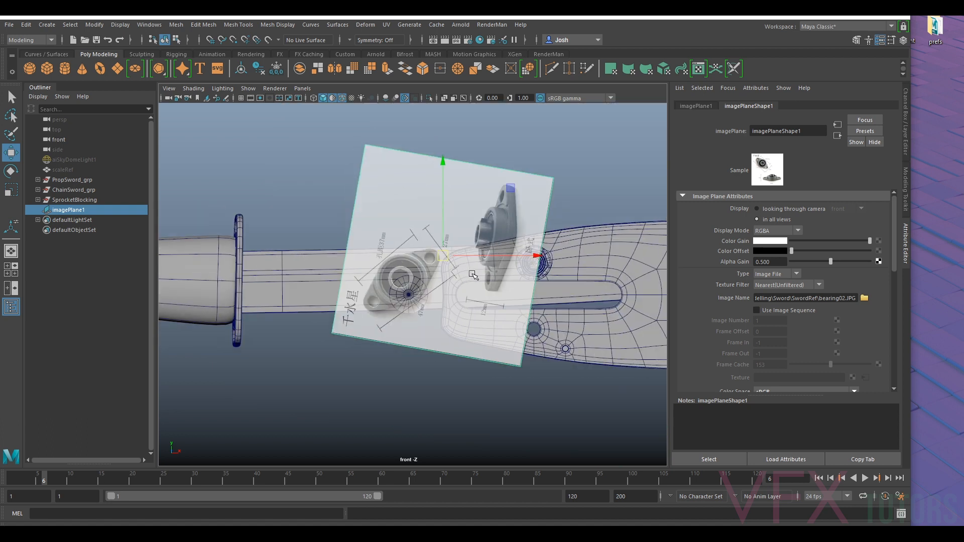
scroll(535, 259, up, 3)
scroll(540, 251, down, 3)
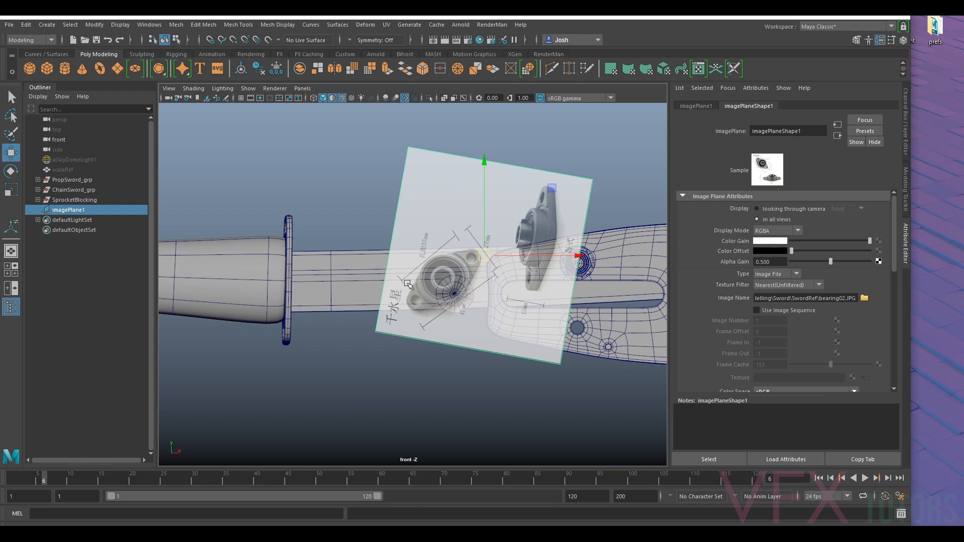
scroll(458, 286, up, 5)
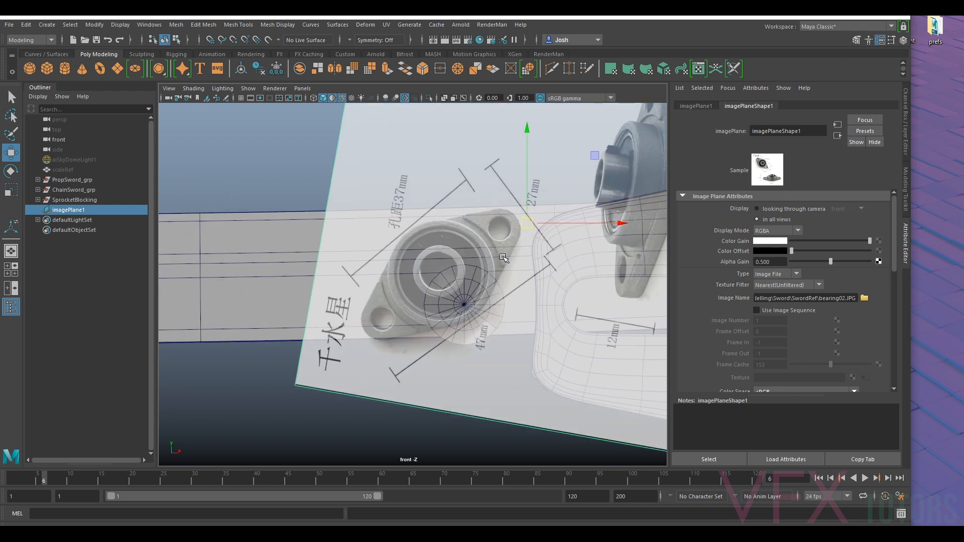
- Try to rotate the top-view bearing level and centre it over the round wireframe disc on the blade base
drag(530, 225, 553, 225)
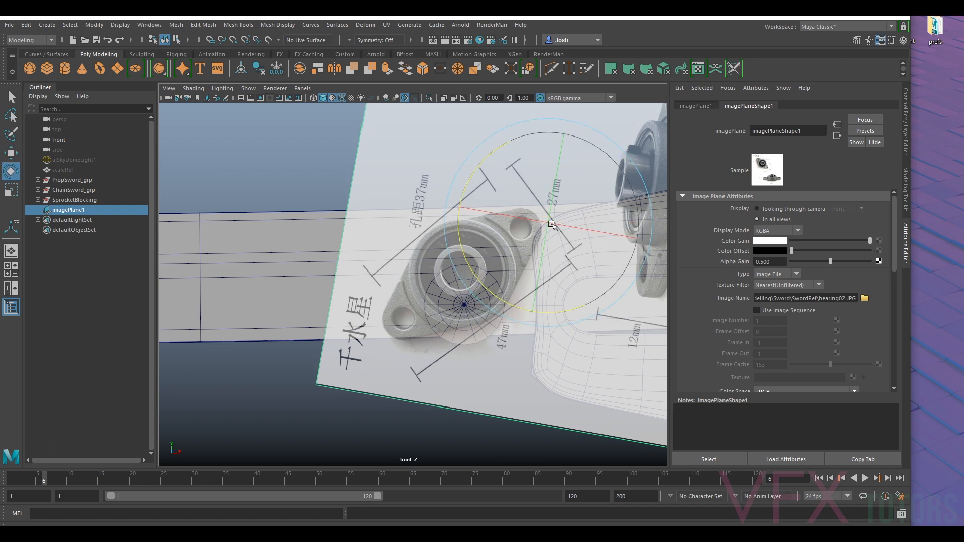
key(e)
drag(496, 159, 552, 140)
key(w)
drag(541, 232, 562, 309)
key(e)
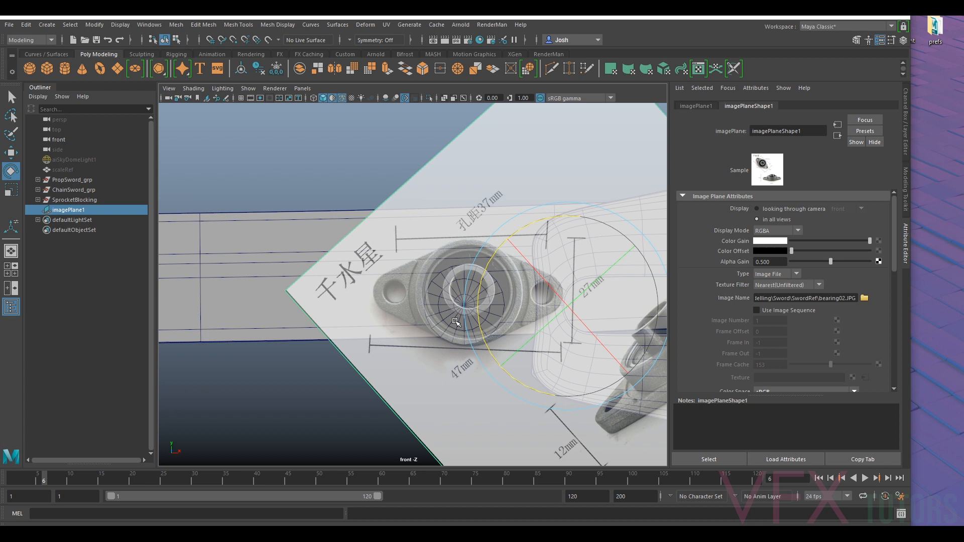
- Undo the last image plane move and rotation, and rotate the plane until the top-view bearing lies roughly horizontal
key(ctrl+z)
key(ctrl+z)
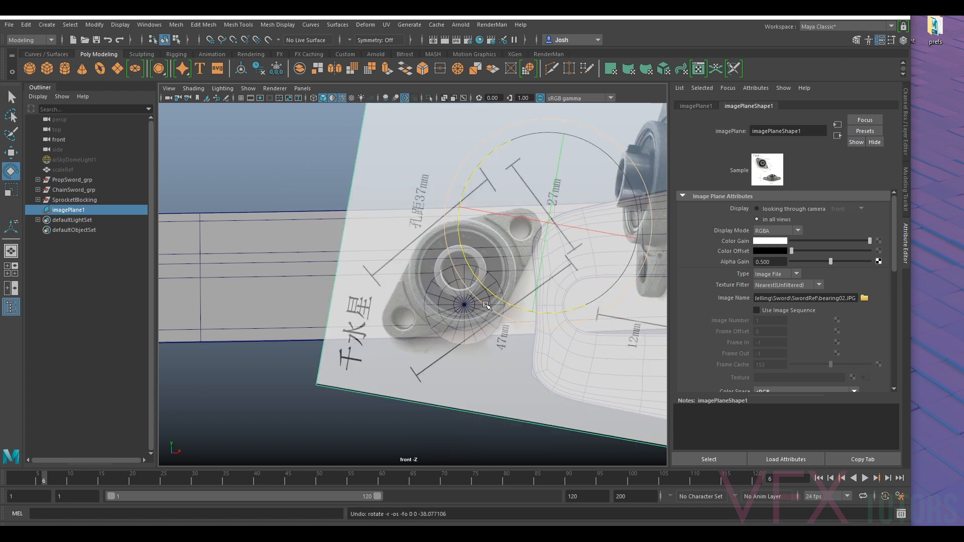
scroll(502, 295, down, 4)
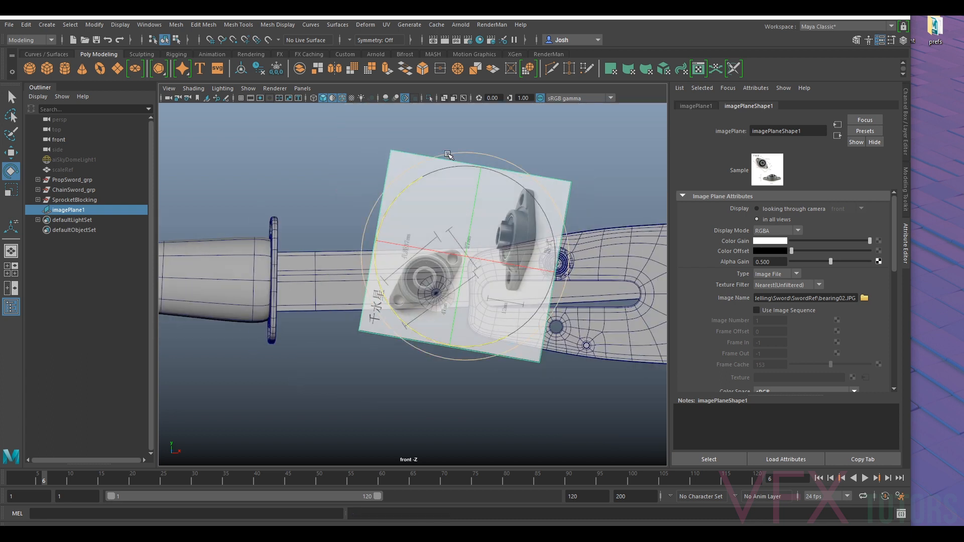
drag(453, 153, 444, 266)
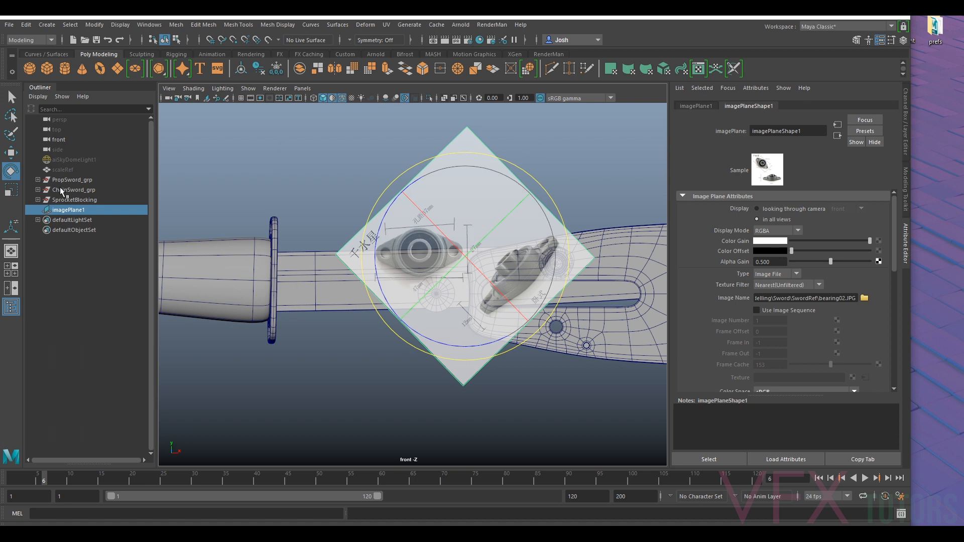
- Hide the SprocketBlocking, ChainSword_grp and PropSword_grp groups
click(71, 200)
key(h)
click(78, 190)
key(h)
click(82, 180)
key(h)
- Nudge the bearing image plane and rotate it to about 43.4 degrees in Z to level the top-view bearing
click(479, 250)
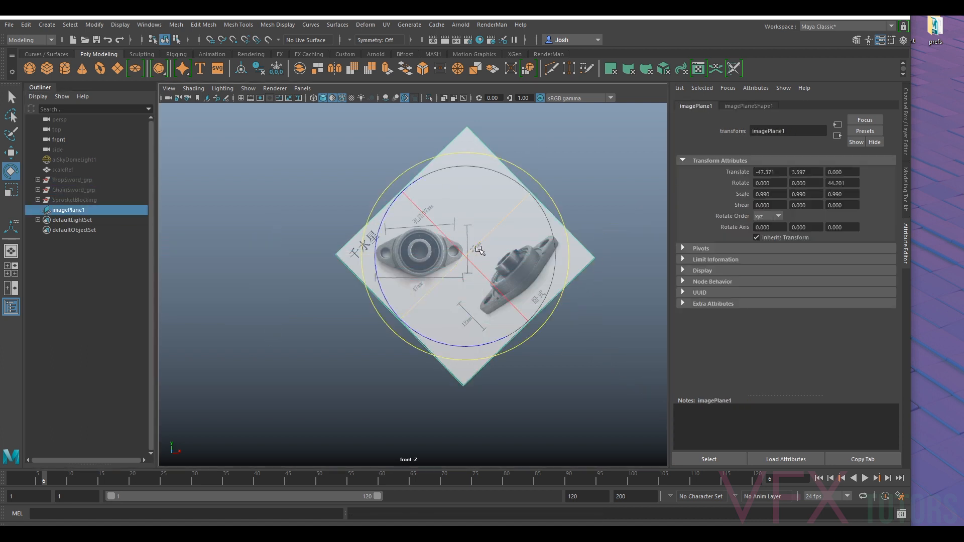
scroll(479, 211, up, 3)
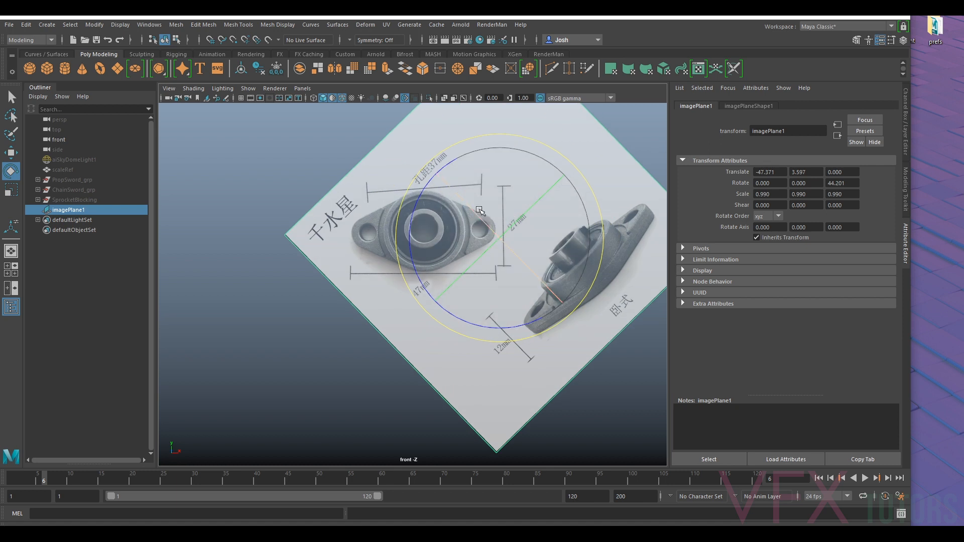
key(w)
drag(500, 237, 540, 247)
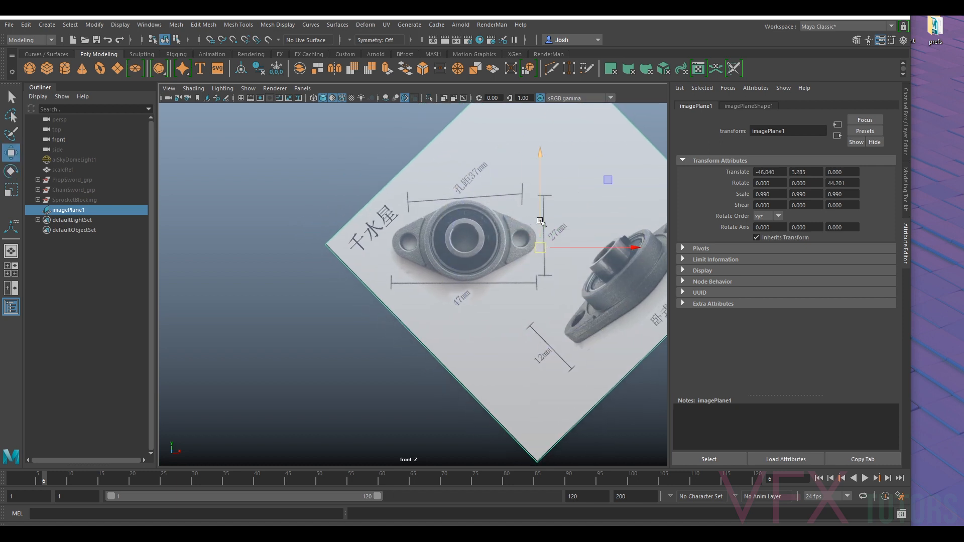
key(e)
drag(555, 165, 497, 175)
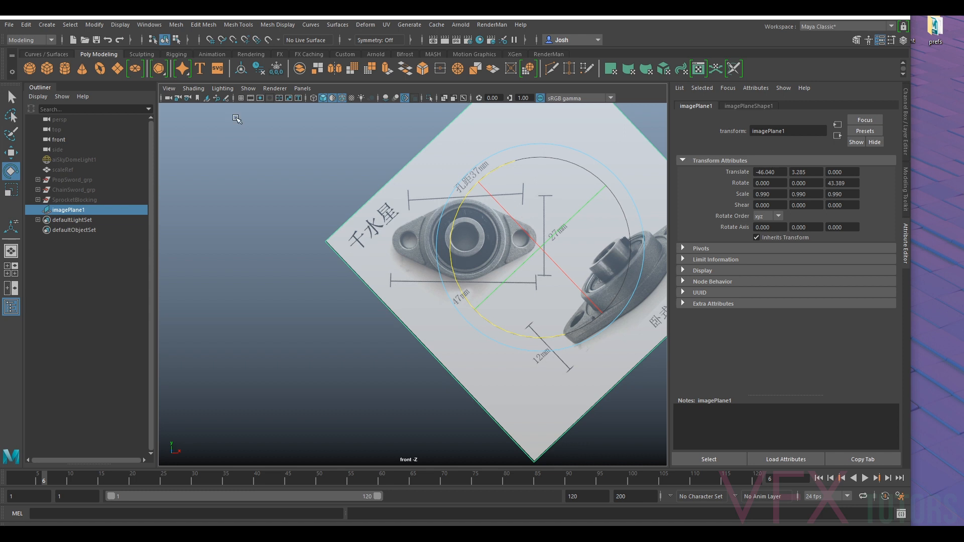
- Show the viewport grid and move the image plane near the world origin, to about X 5.54 and Y -0.28
scroll(461, 229, down, 5)
scroll(531, 267, down, 3)
key(w)
alt+middle_drag(479, 274, 387, 250)
drag(338, 255, 539, 269)
scroll(588, 264, up, 5)
alt+middle_drag(590, 263, 217, 292)
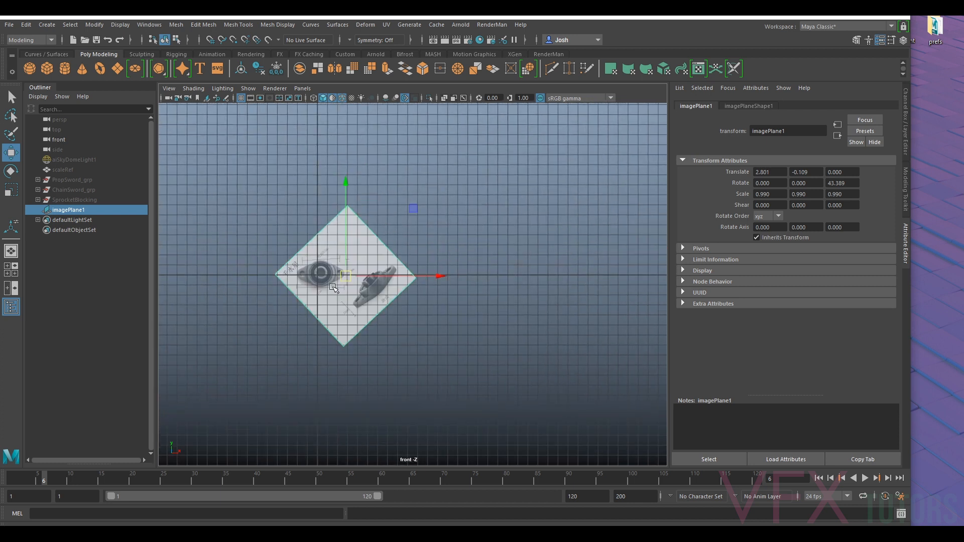
scroll(331, 289, up, 5)
drag(422, 284, 550, 293)
scroll(502, 292, up, 2)
- Rotate the image plane to about 42.4 degrees in Z and nudge it so the bearing's mounting holes line up with the horizontal axis
key(e)
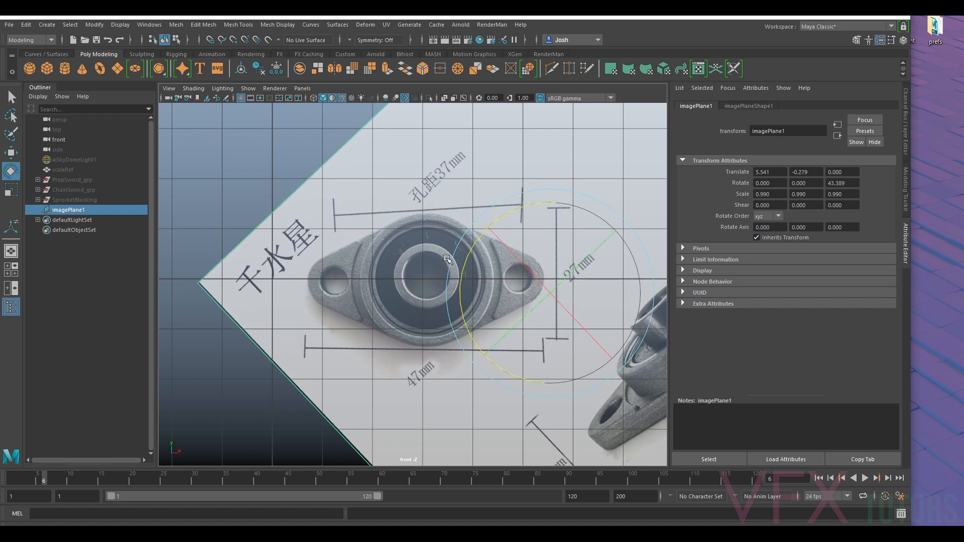
drag(464, 263, 464, 262)
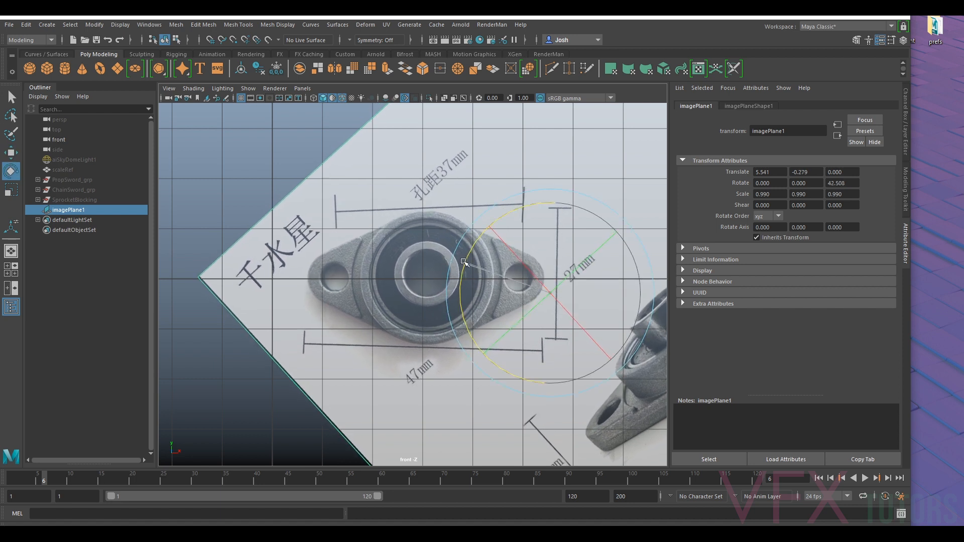
key(w)
drag(552, 293, 548, 298)
- Move the image plane to about X 2.44 and Y -0.31 so the top-view bearing is centred on the origin
scroll(548, 298, down, 10)
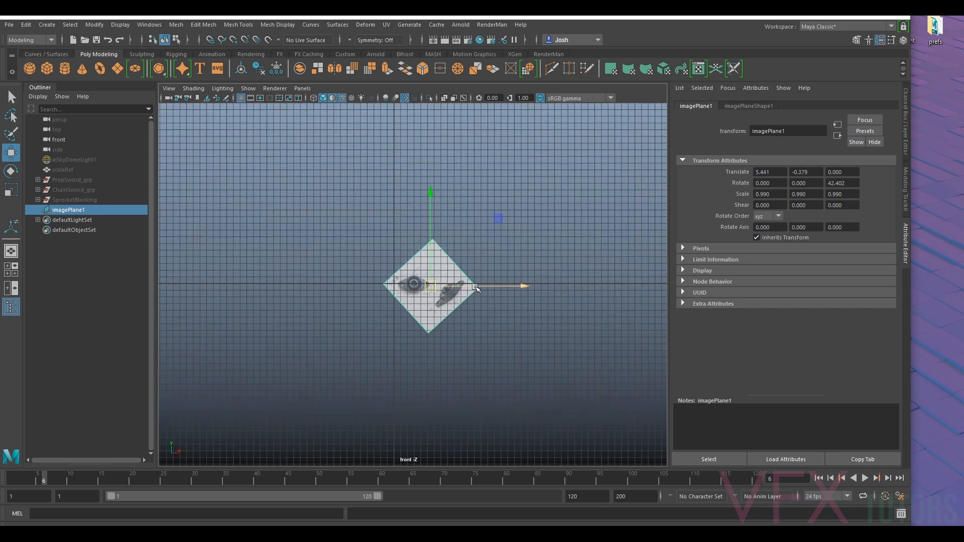
scroll(525, 285, up, 4)
drag(566, 284, 537, 285)
alt+right_drag(537, 285, 657, 276)
alt+middle_drag(657, 276, 338, 255)
alt+right_drag(359, 257, 459, 251)
alt+middle_drag(480, 263, 481, 312)
drag(580, 287, 579, 264)
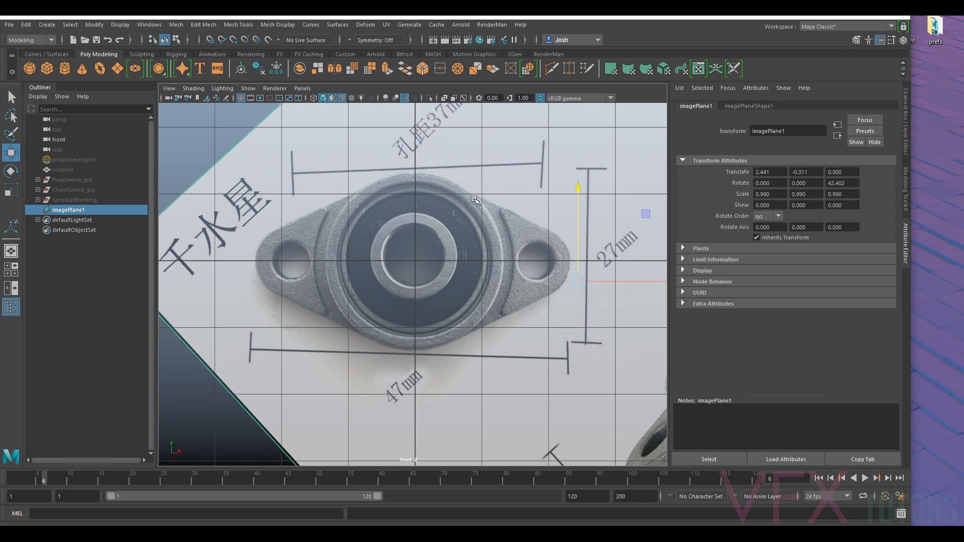
scroll(386, 221, down, 8)
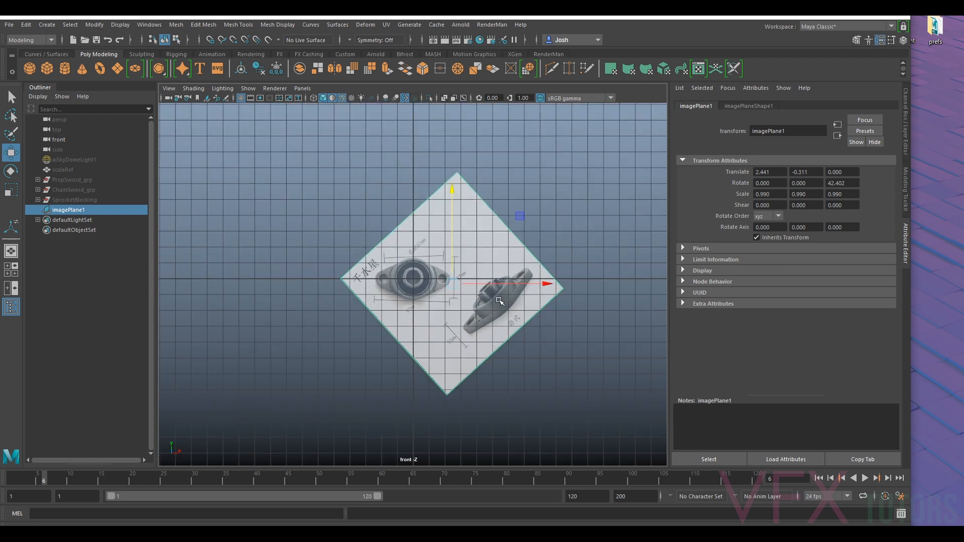
scroll(547, 312, up, 3)
scroll(577, 330, up, 3)
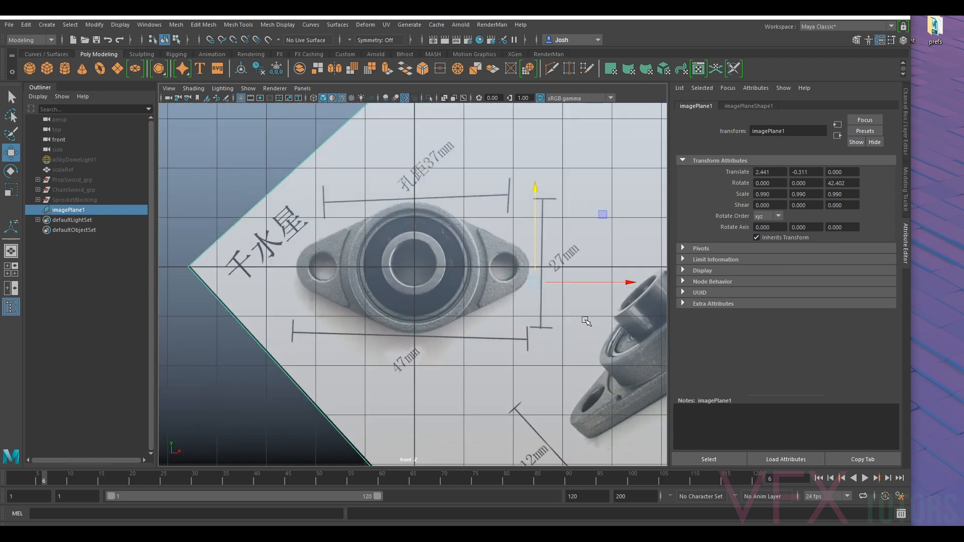
scroll(587, 322, down, 3)
scroll(463, 284, up, 3)
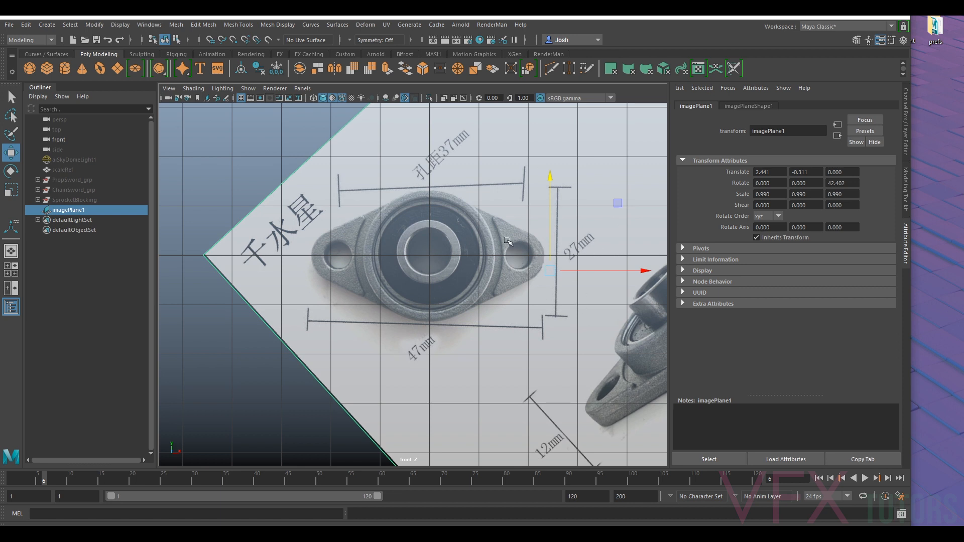
- Lock the image plane's translate, rotate and scale channels and hide the viewport grid
alt+middle_drag(557, 229, 468, 206)
alt+middle_drag(334, 250, 400, 288)
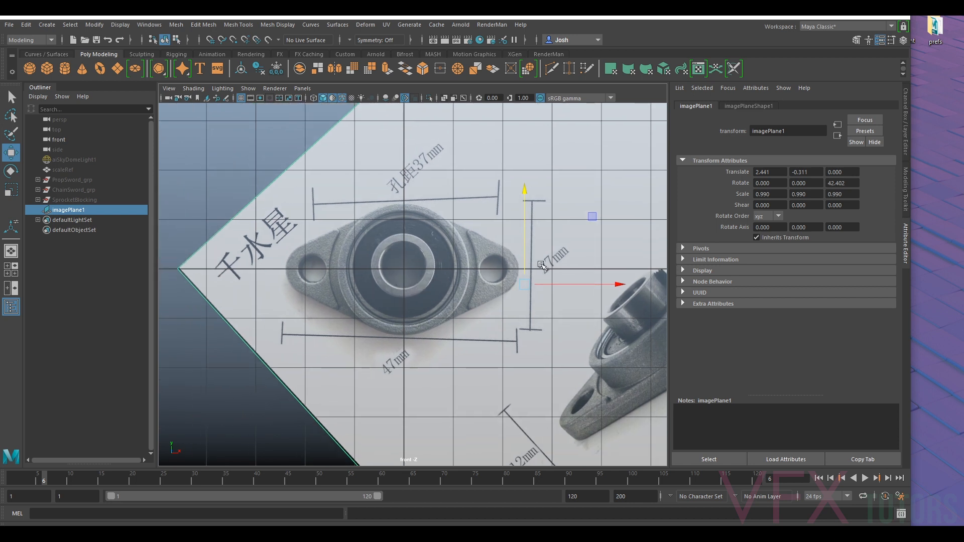
click(906, 119)
click(838, 116)
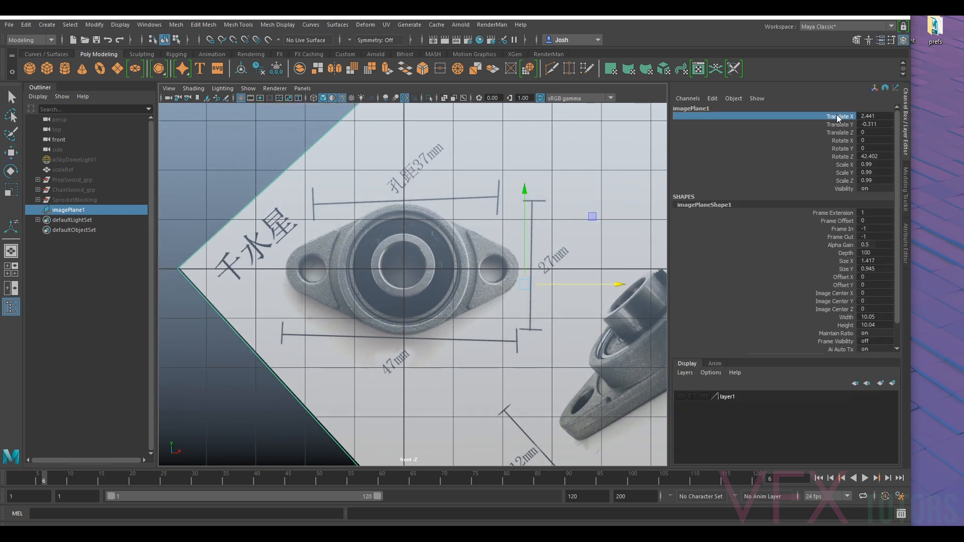
shift+click(843, 181)
right_click(843, 180)
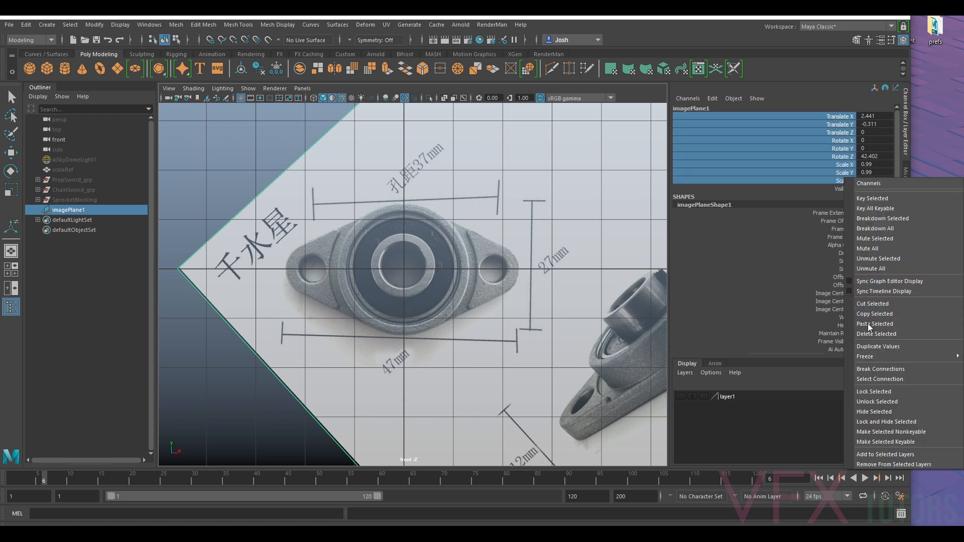
click(875, 391)
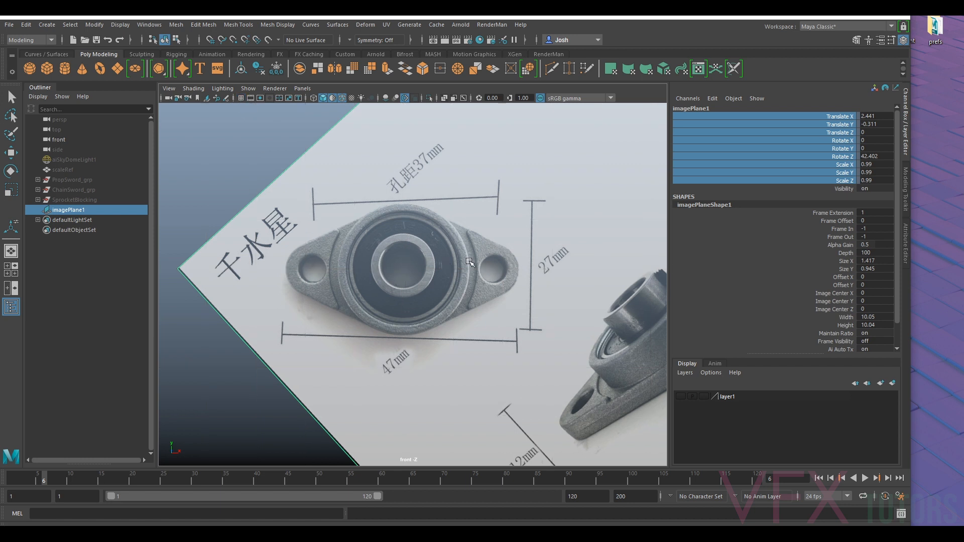
- Examine the bearing's top view, side view and dimension marks in the reference image
scroll(469, 261, down, 6)
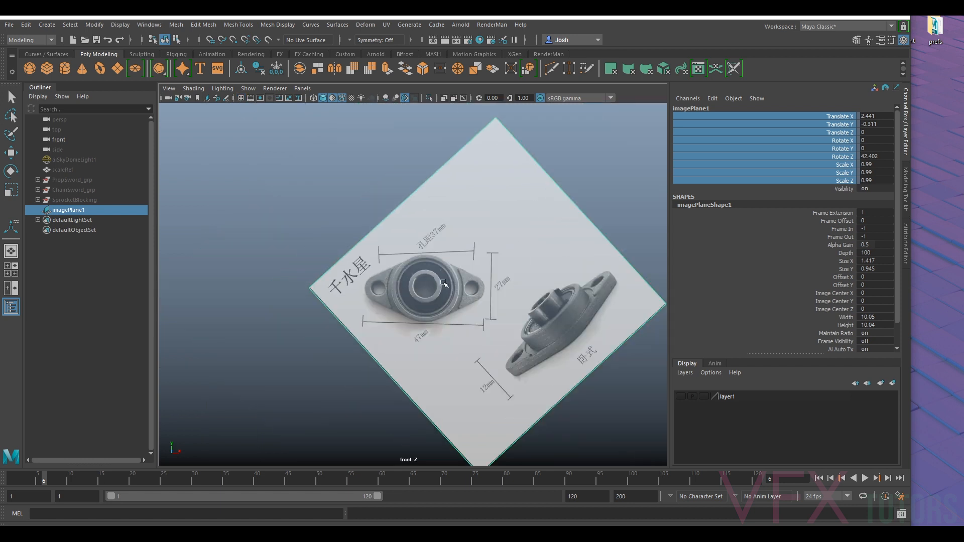
alt+middle_drag(445, 284, 410, 274)
alt+right_drag(410, 275, 476, 276)
alt+middle_drag(550, 300, 491, 247)
alt+right_drag(405, 262, 417, 264)
alt+middle_drag(361, 276, 398, 290)
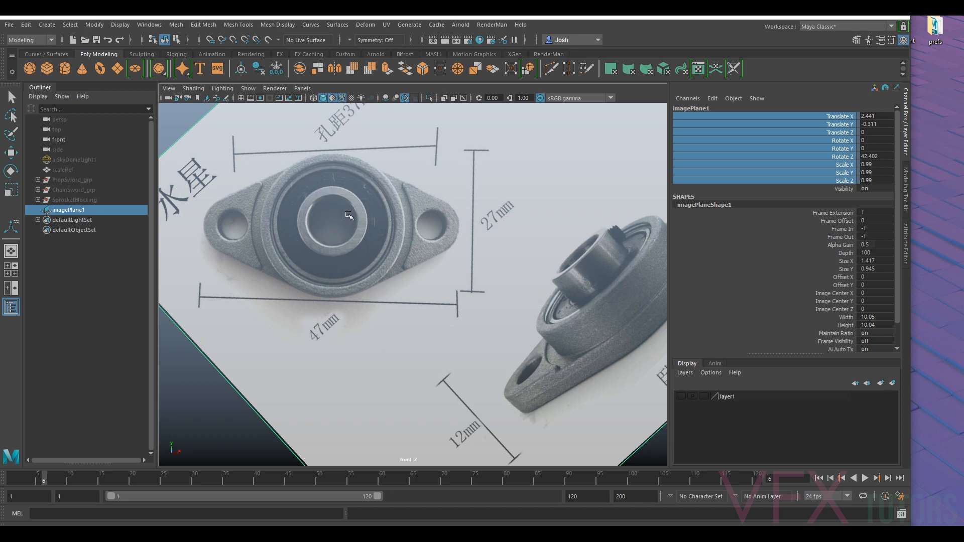
key(f)
scroll(391, 247, up, 6)
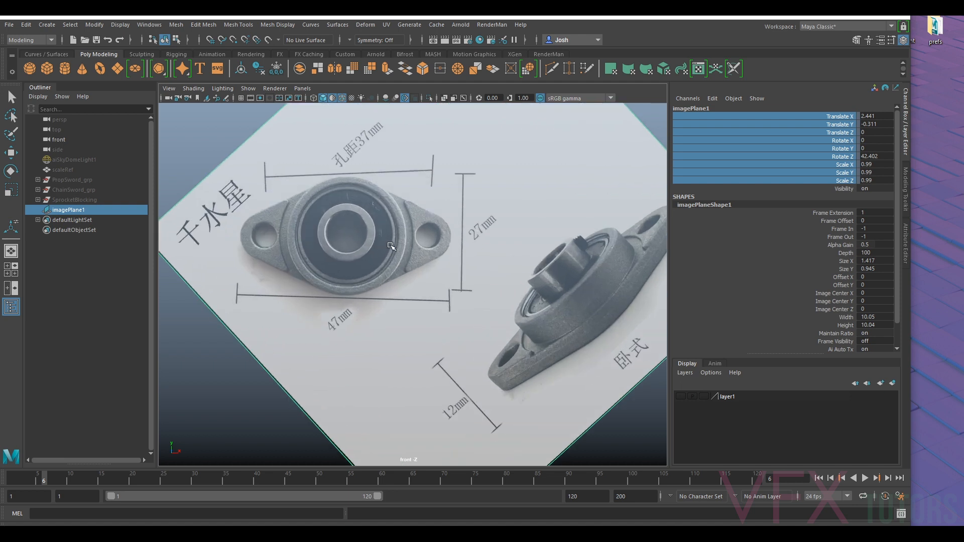
alt+middle_drag(394, 247, 406, 252)
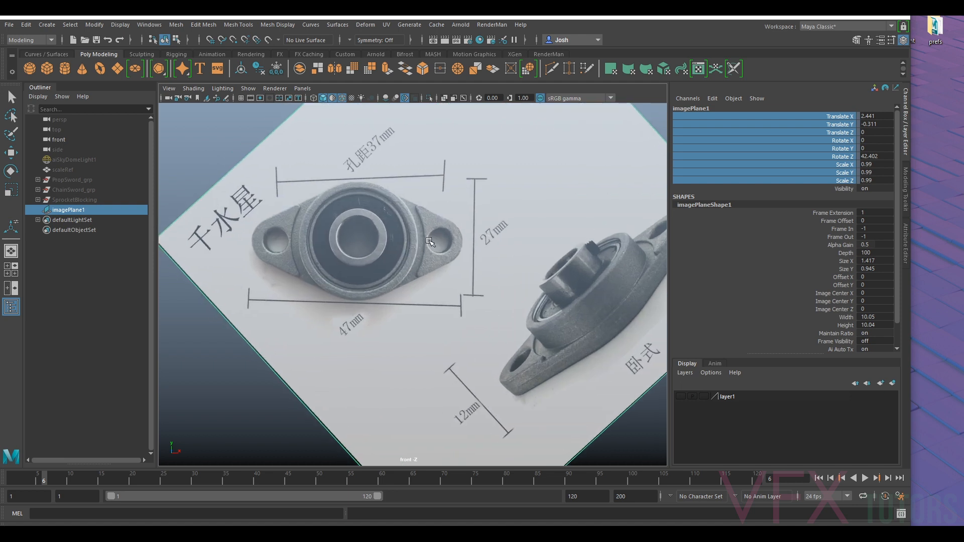
scroll(395, 249, up, 6)
alt+middle_drag(363, 297, 517, 414)
key(f)
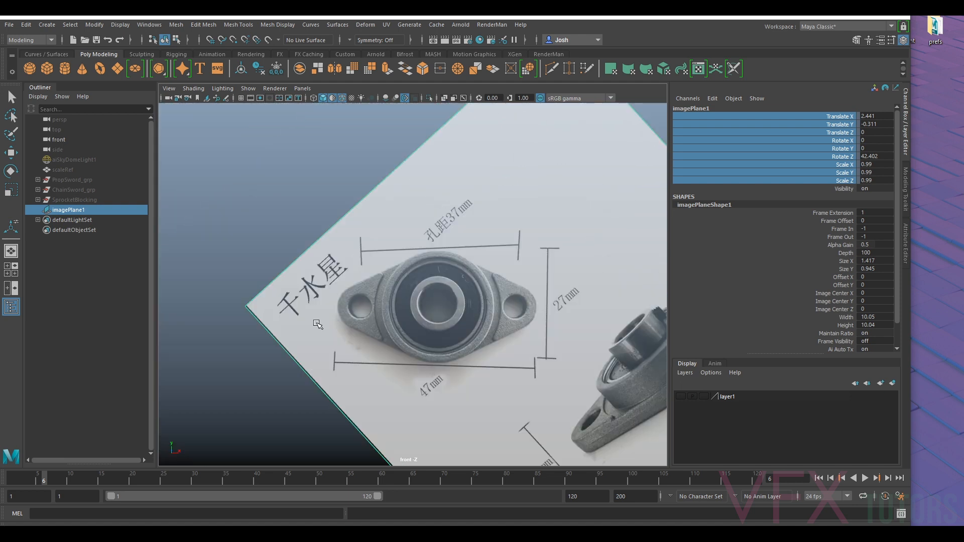
- Create a polygon cylinder, set its X rotation to 90, and move it over the bearing's left mounting hole
scroll(517, 414, up, 2)
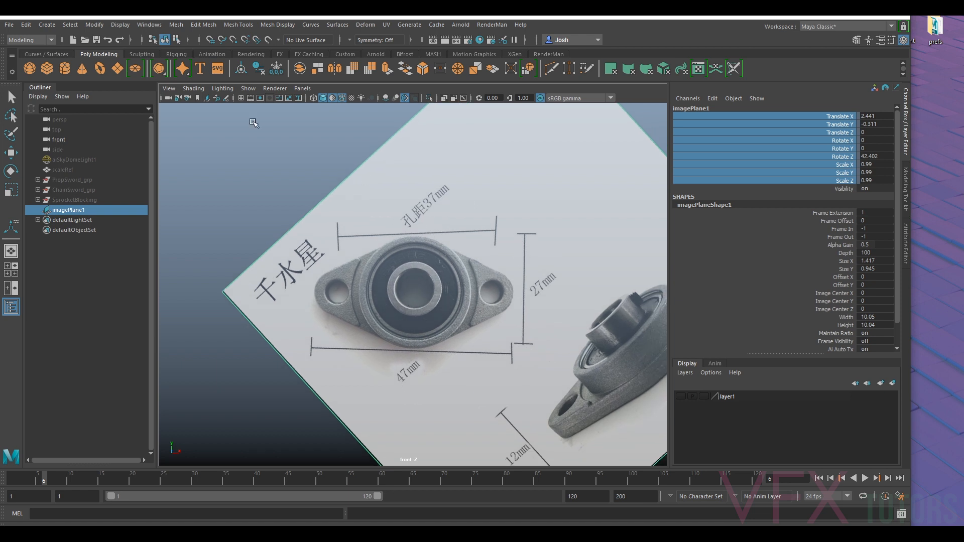
click(65, 69)
key(e)
drag(416, 251, 416, 348)
click(882, 141)
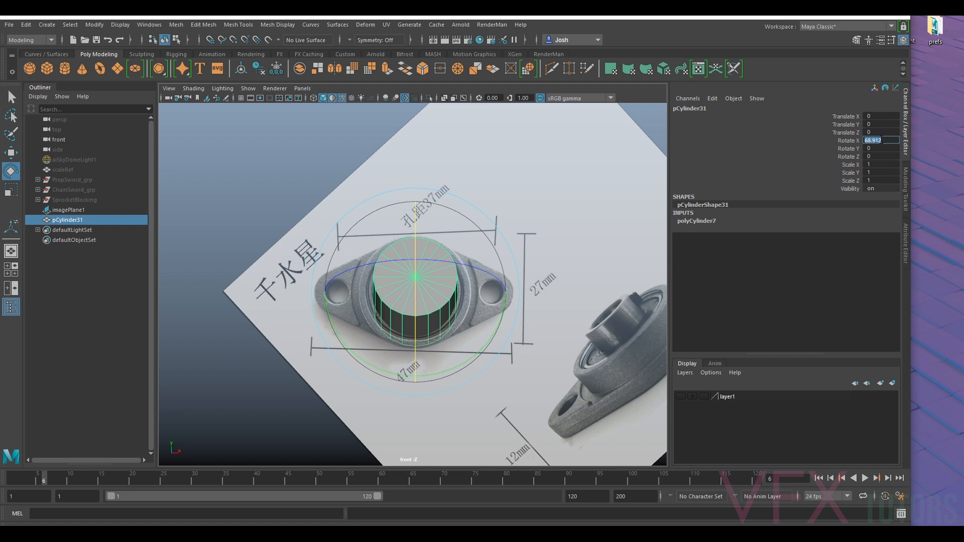
key(Return)
key(w)
scroll(417, 298, up, 3)
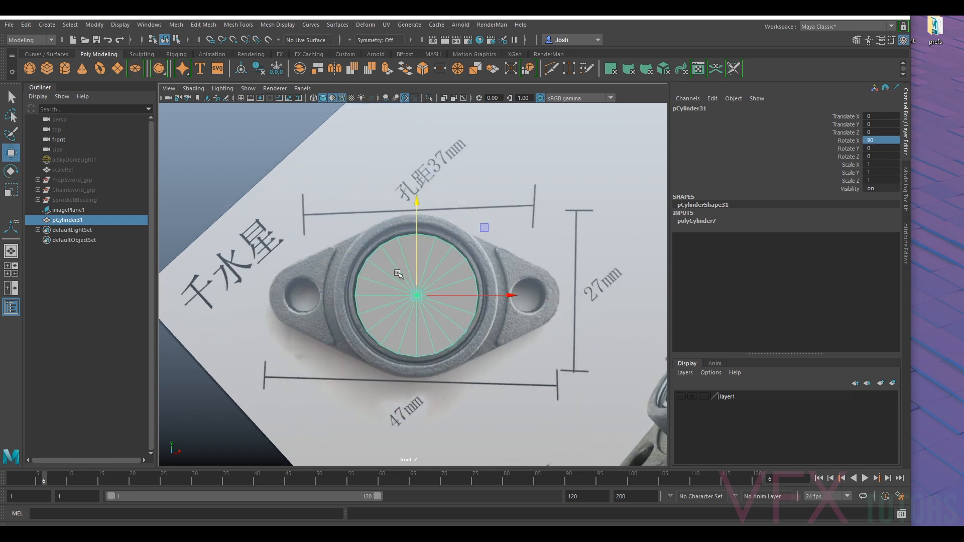
drag(418, 298, 290, 300)
- Turn on X-Ray shading so the reference image shows through the cylinder
click(189, 89)
click(189, 90)
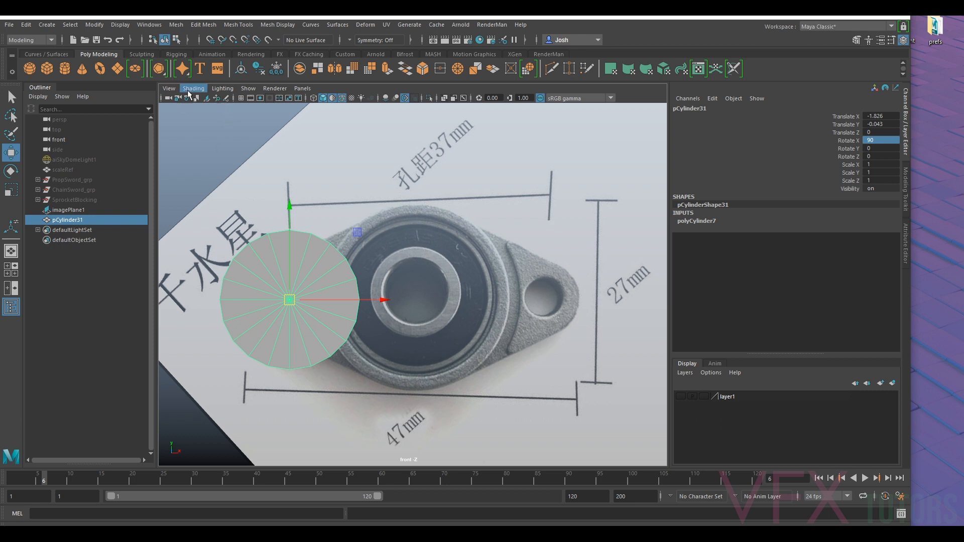
click(169, 99)
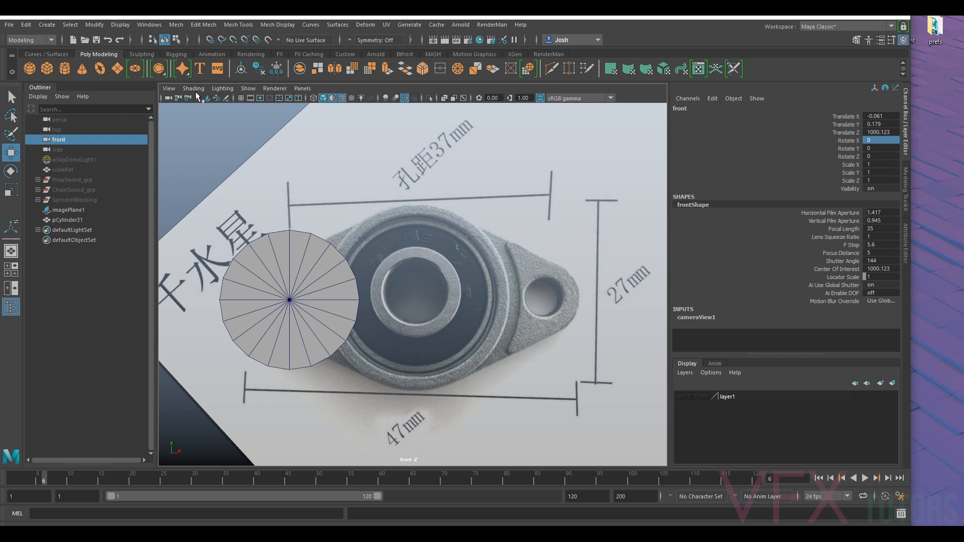
click(307, 294)
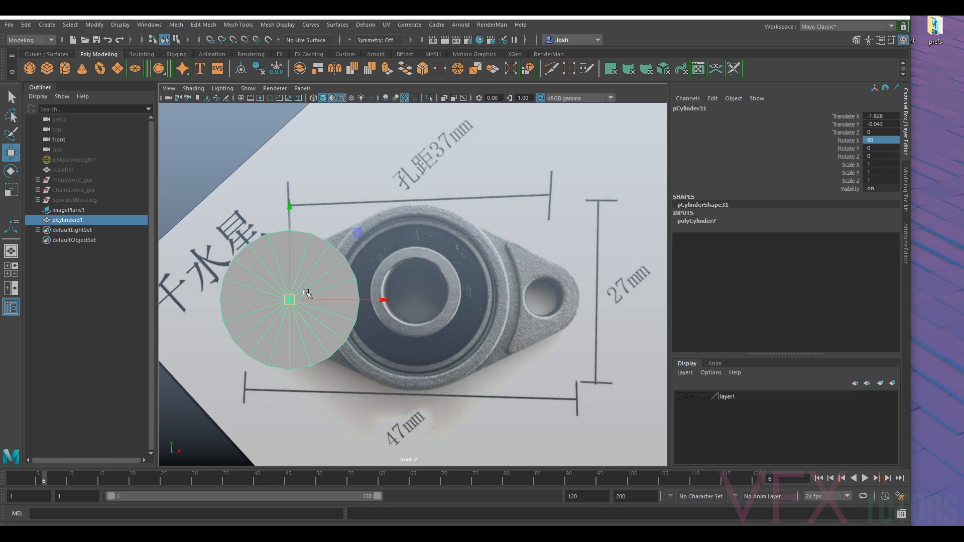
click(193, 88)
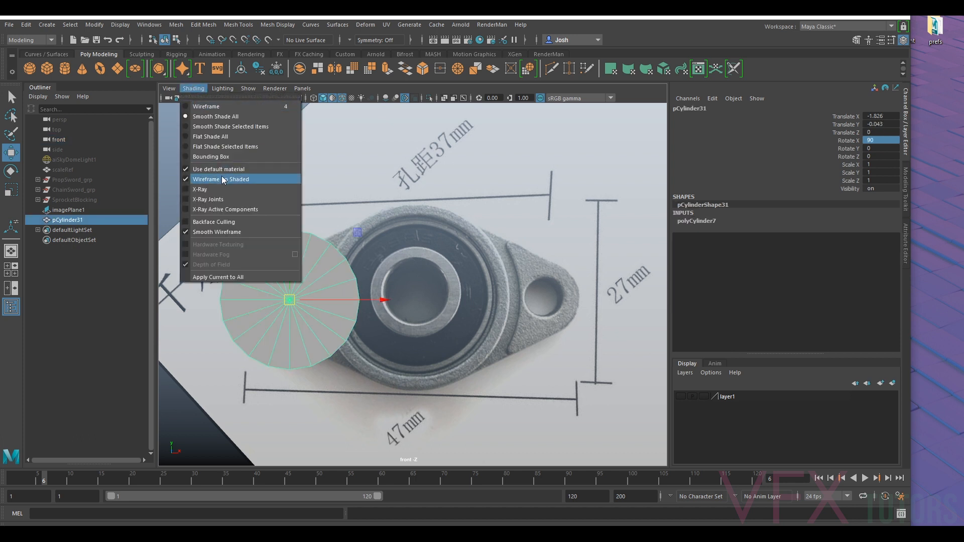
click(201, 190)
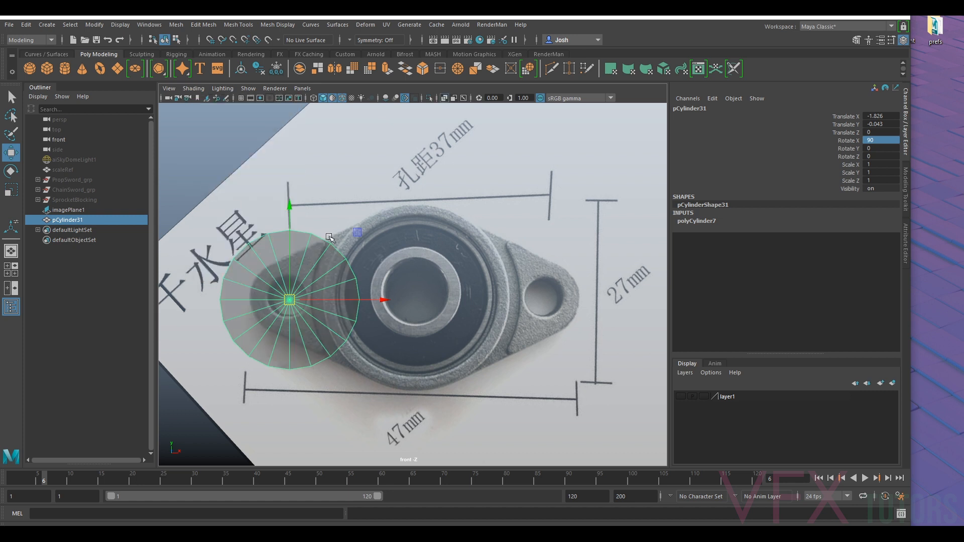
- Scale the cylinder uniformly to 0.29 to match the left mounting hole's diameter
alt+middle_drag(330, 237, 415, 202)
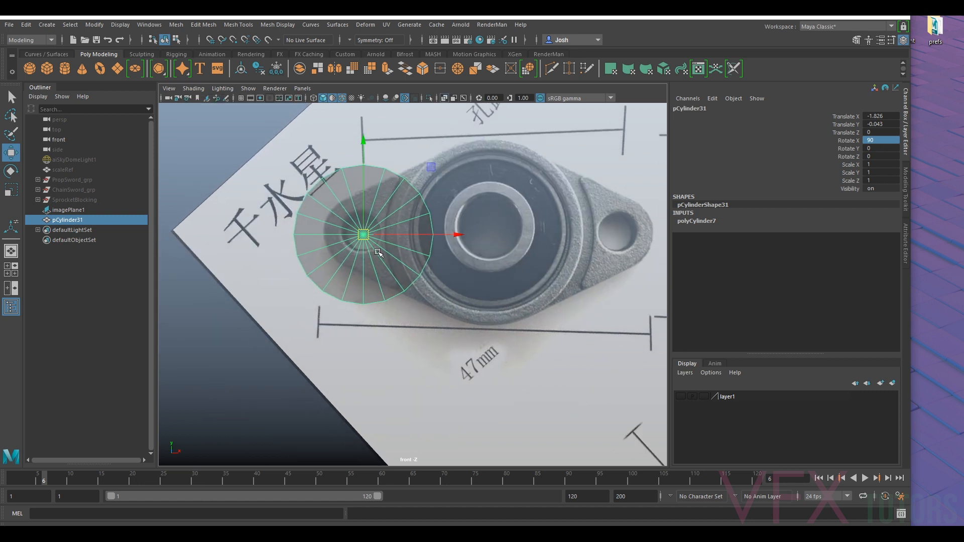
key(r)
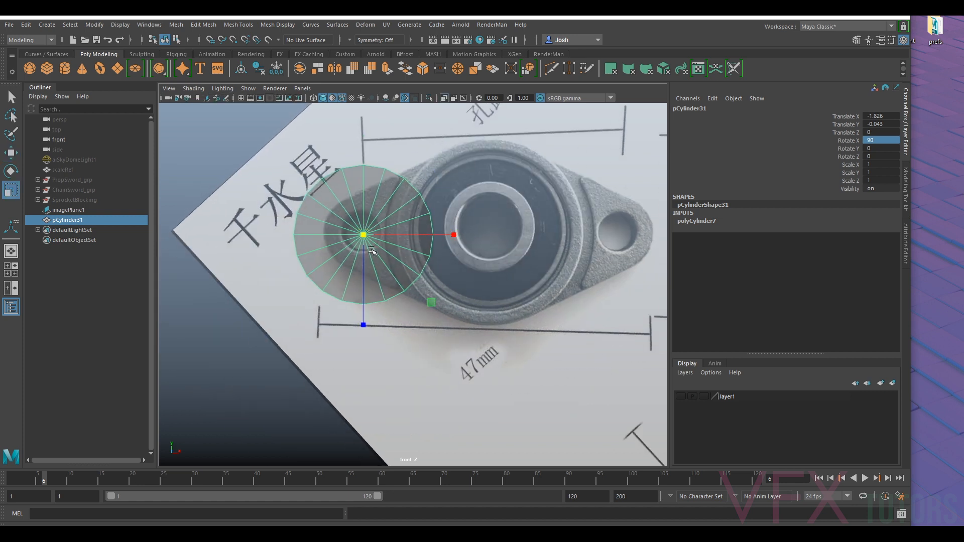
drag(363, 234, 281, 247)
alt+right_drag(308, 254, 394, 216)
- Move the cylinder to about X -1.87 and Y 0 so it is centred on the left mounting hole
key(w)
middle_drag(386, 215, 485, 341)
drag(479, 349, 395, 280)
alt+right_drag(395, 280, 321, 296)
alt+middle_drag(403, 281, 382, 280)
alt+right_drag(382, 280, 461, 256)
alt+right_drag(536, 259, 605, 262)
alt+middle_drag(407, 293, 451, 299)
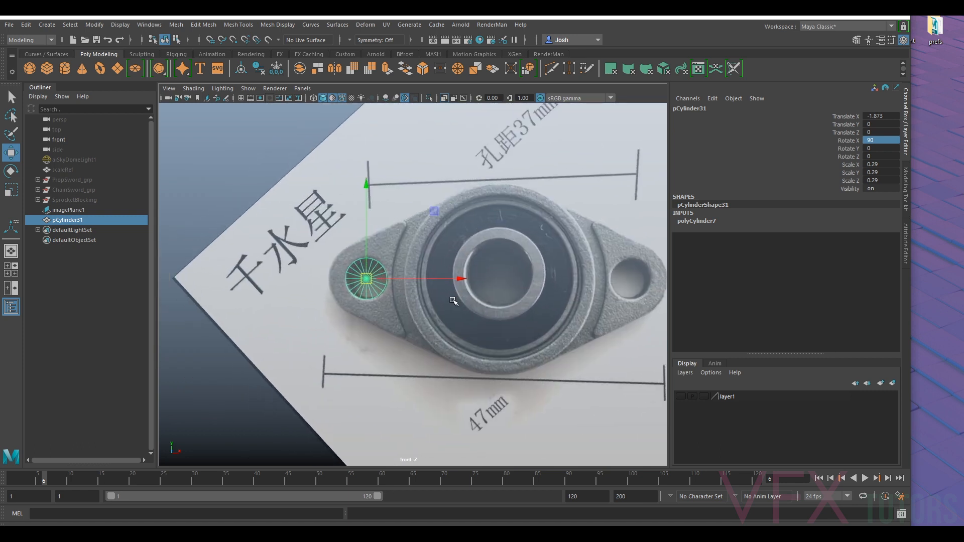
alt+right_drag(404, 270, 436, 274)
drag(368, 279, 371, 279)
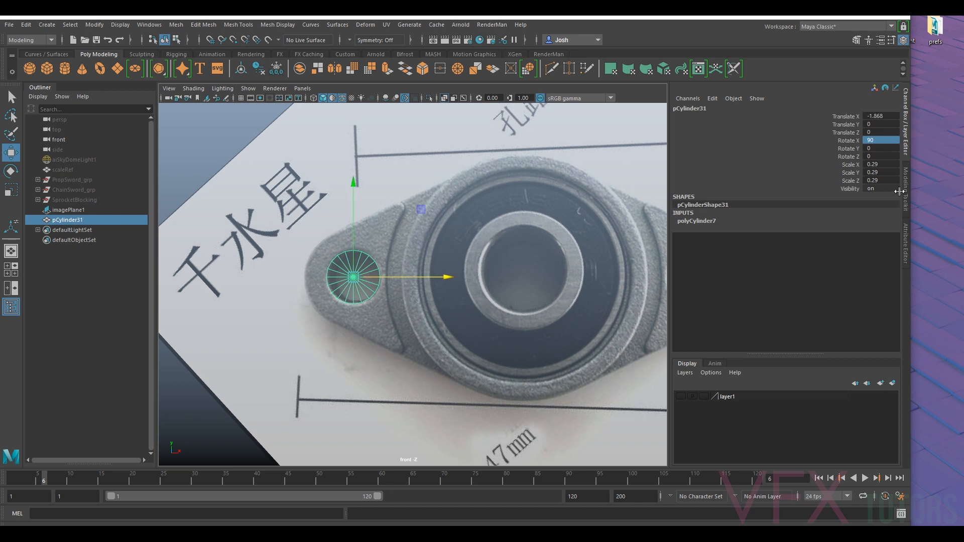
- Set the hole cylinder's axis subdivisions to 12
click(906, 196)
click(902, 232)
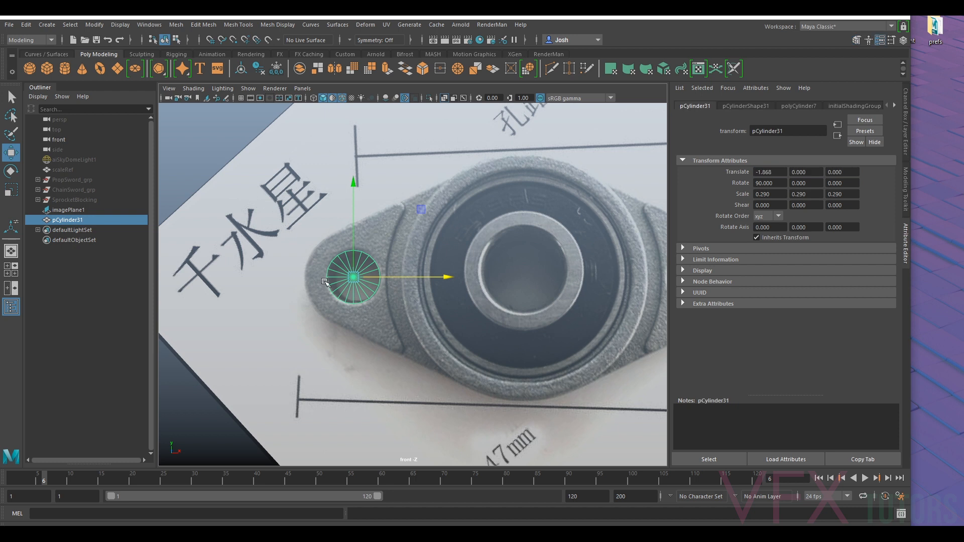
click(797, 106)
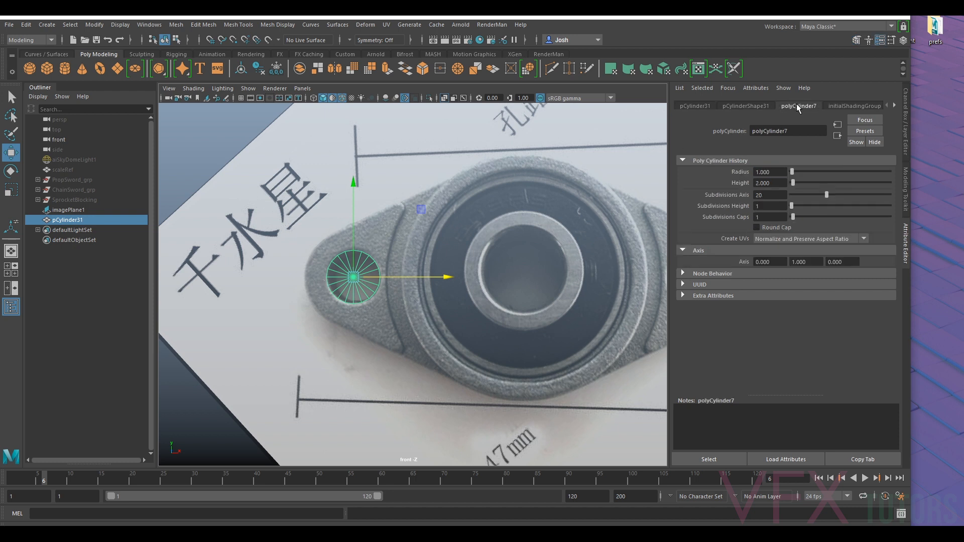
drag(826, 195, 809, 199)
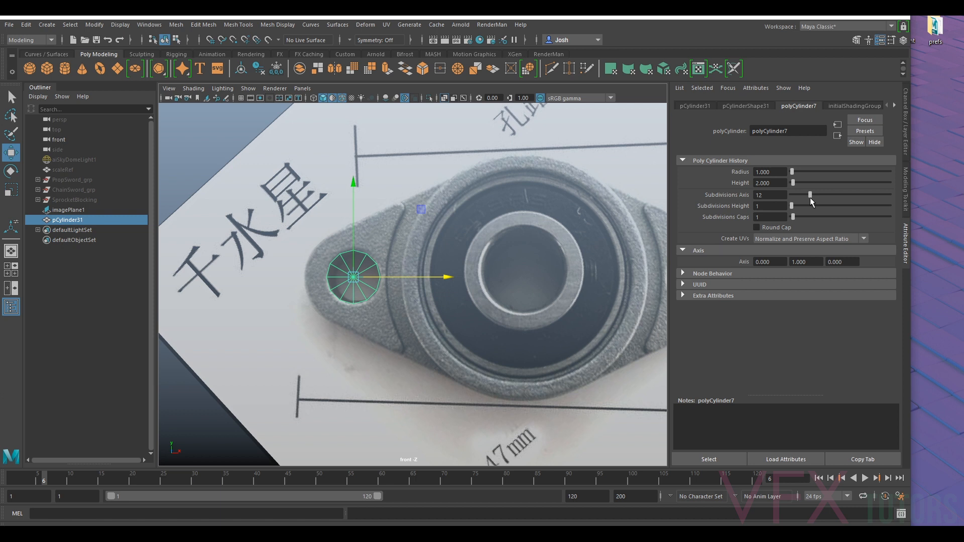
drag(809, 197, 802, 199)
drag(802, 196, 813, 203)
- Examine the flange outline, ridge and bearing rings around the left mounting hole in the reference
scroll(384, 287, up, 5)
alt+middle_drag(307, 224, 457, 227)
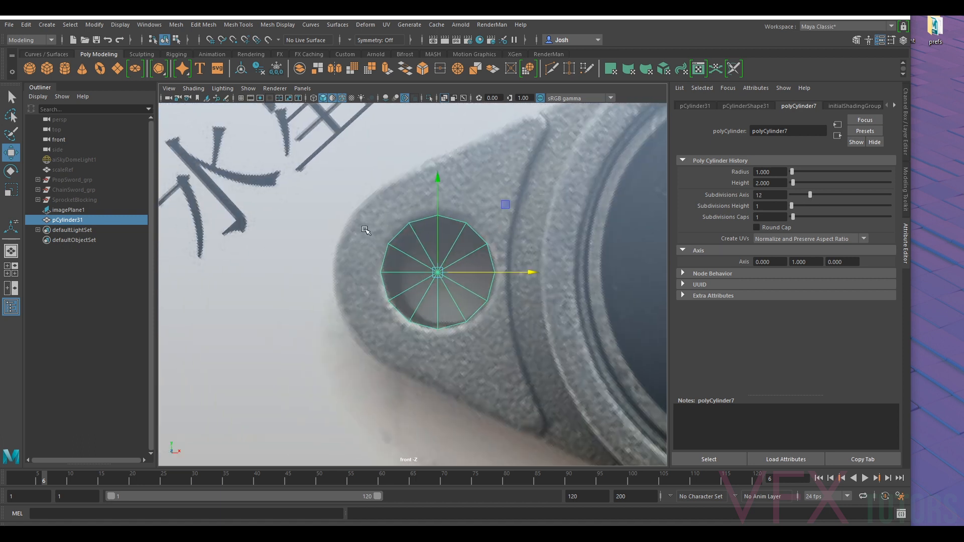
alt+middle_drag(502, 136, 472, 191)
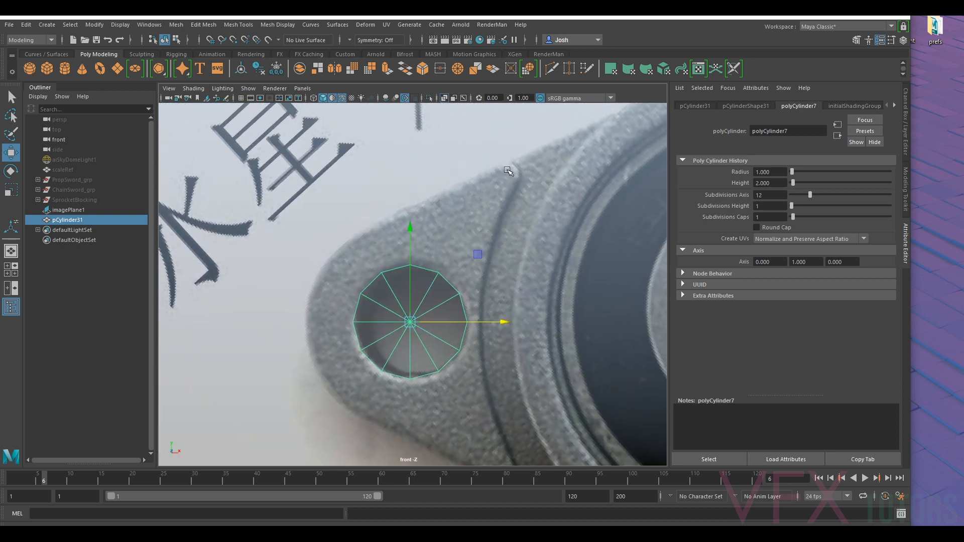
scroll(501, 292, down, 5)
scroll(448, 297, up, 3)
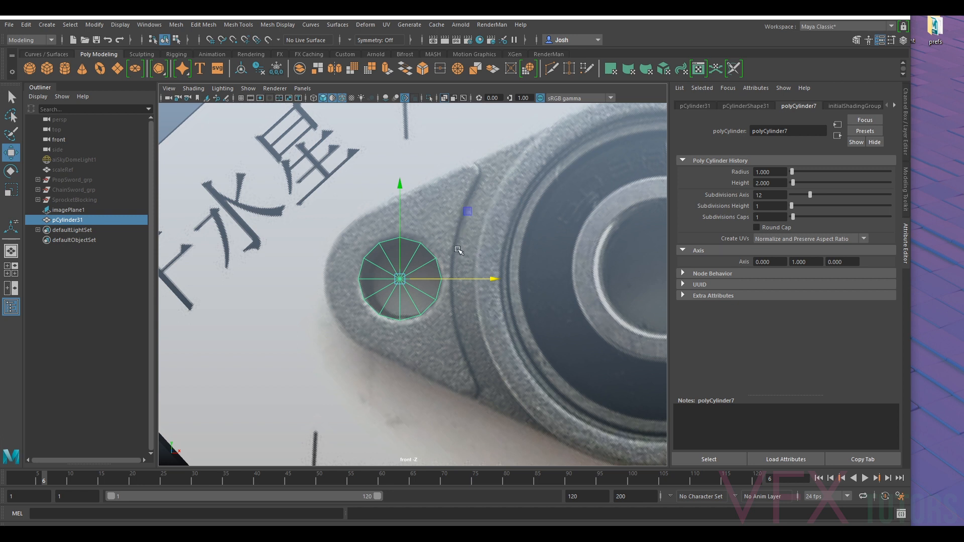
scroll(459, 250, down, 5)
scroll(497, 261, up, 4)
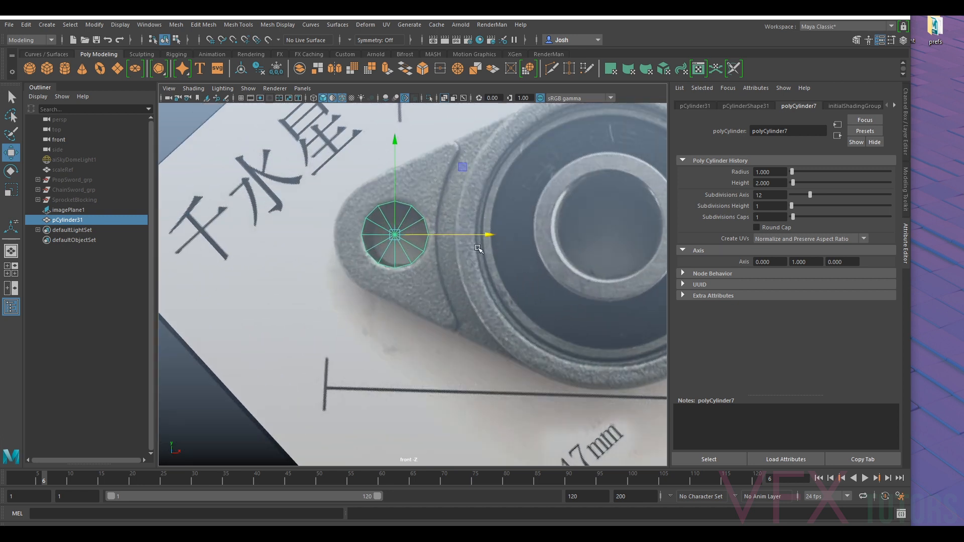
alt+middle_drag(506, 215, 482, 235)
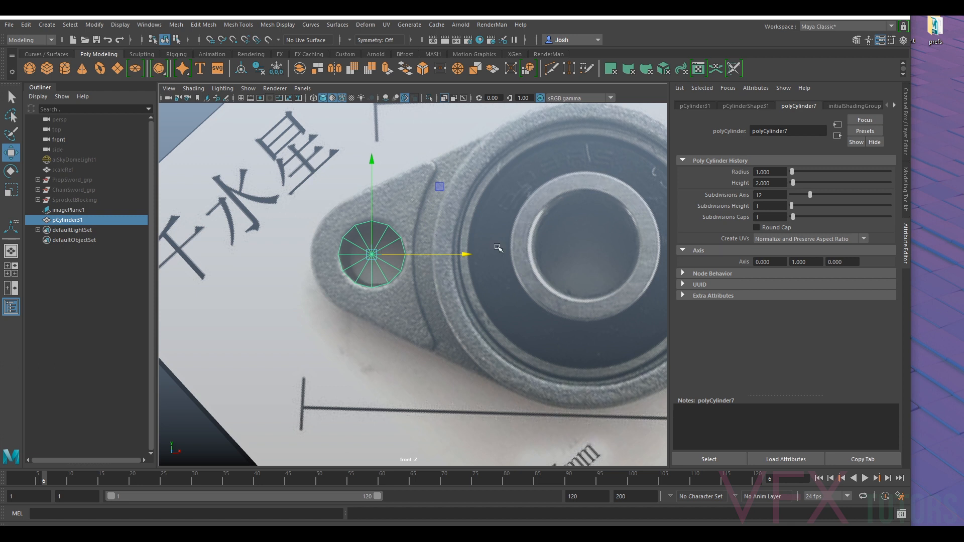
scroll(404, 281, up, 2)
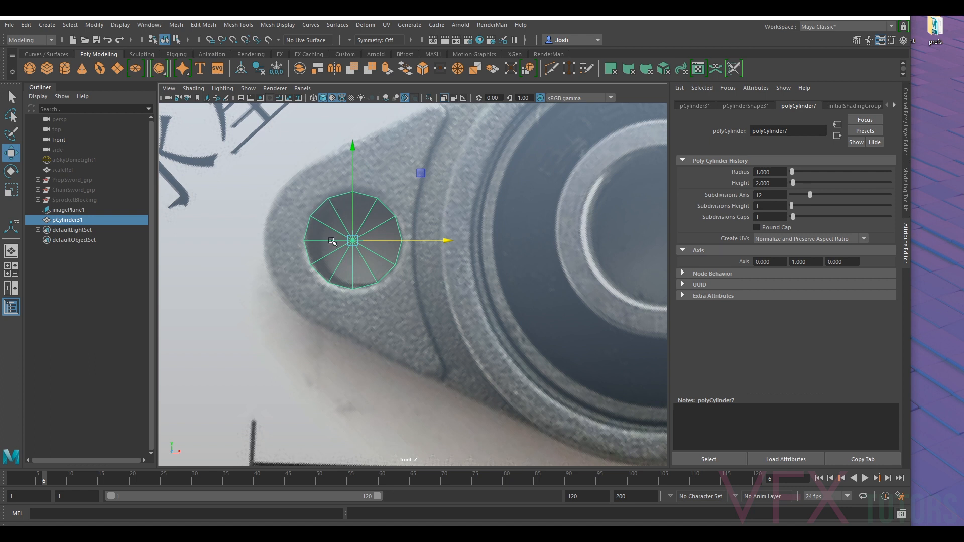
scroll(502, 243, down, 5)
scroll(466, 209, up, 2)
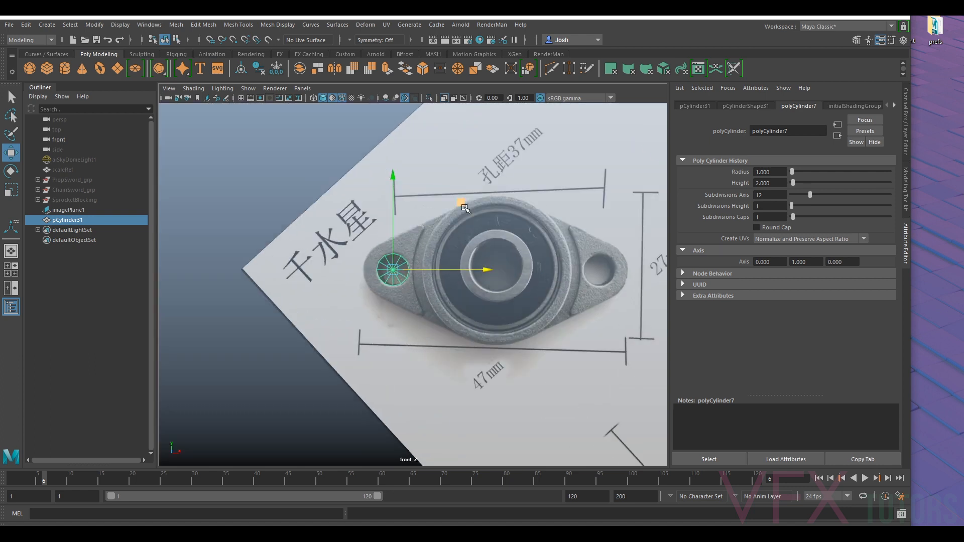
- Duplicate the hole cylinder and move the copy along X onto the right mounting hole
scroll(464, 207, up, 3)
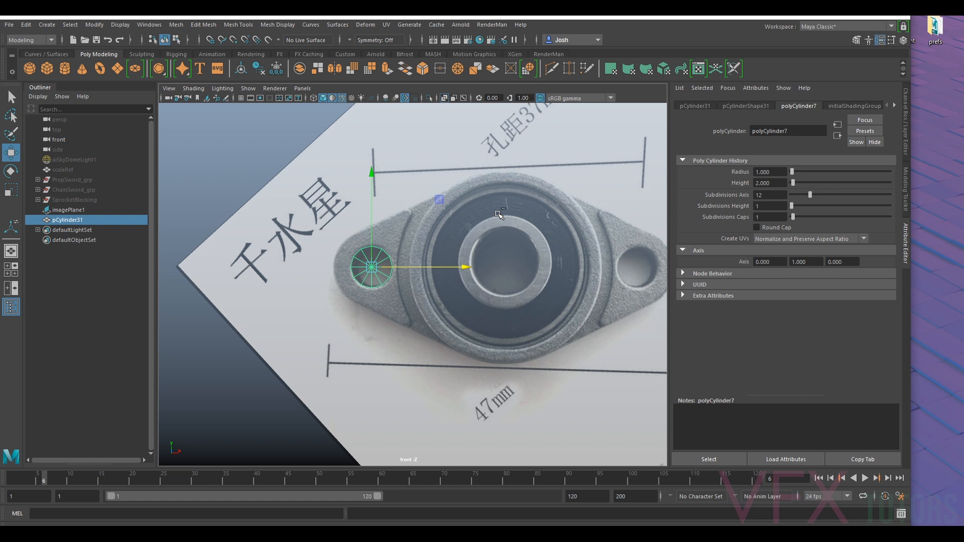
key(ctrl+d)
drag(412, 268, 681, 277)
alt+middle_drag(539, 198, 524, 216)
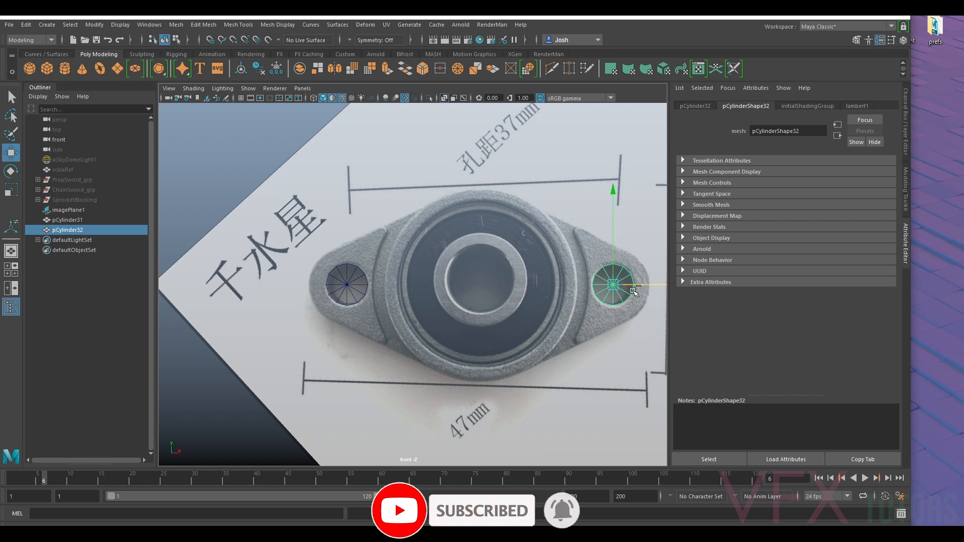
- Duplicate the left hole cylinder, move the original to the bearing's centre, and scale it up to the housing's outer diameter
click(346, 281)
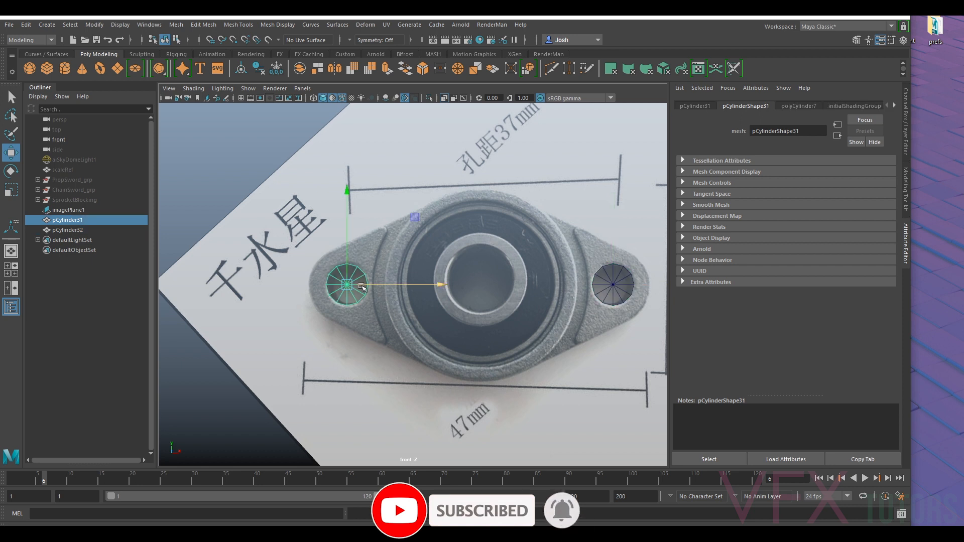
key(ctrl+d)
click(340, 288)
drag(419, 286, 552, 292)
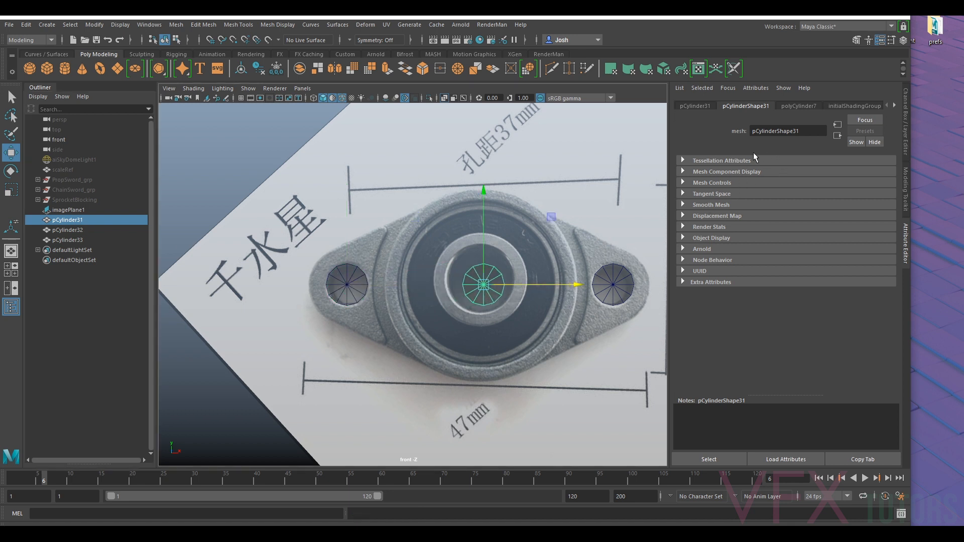
key(r)
drag(484, 285, 614, 288)
- Set the central cylinder's axis subdivisions to 24 and nudge it along X to centre it on the bearing housing
click(800, 105)
double_click(770, 195)
key(Return)
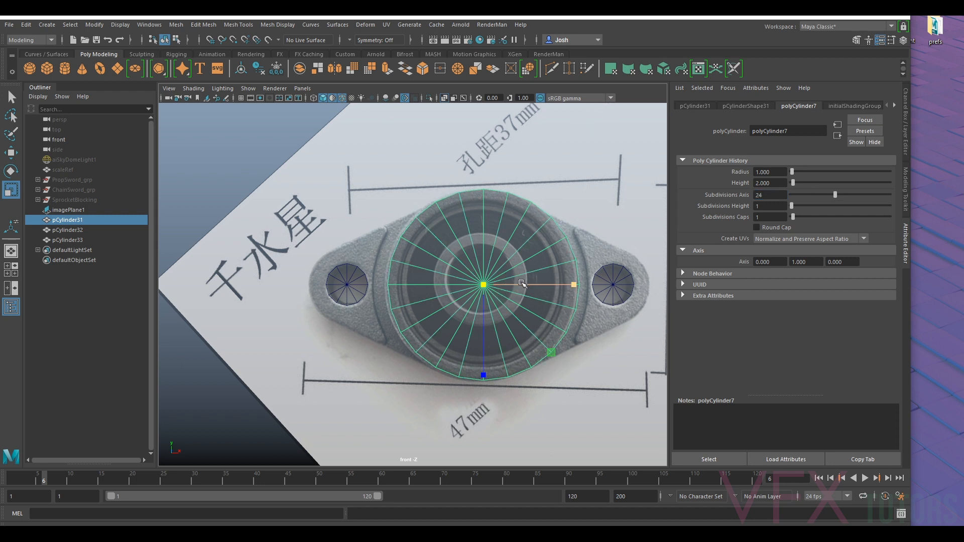
key(w)
drag(521, 284, 519, 285)
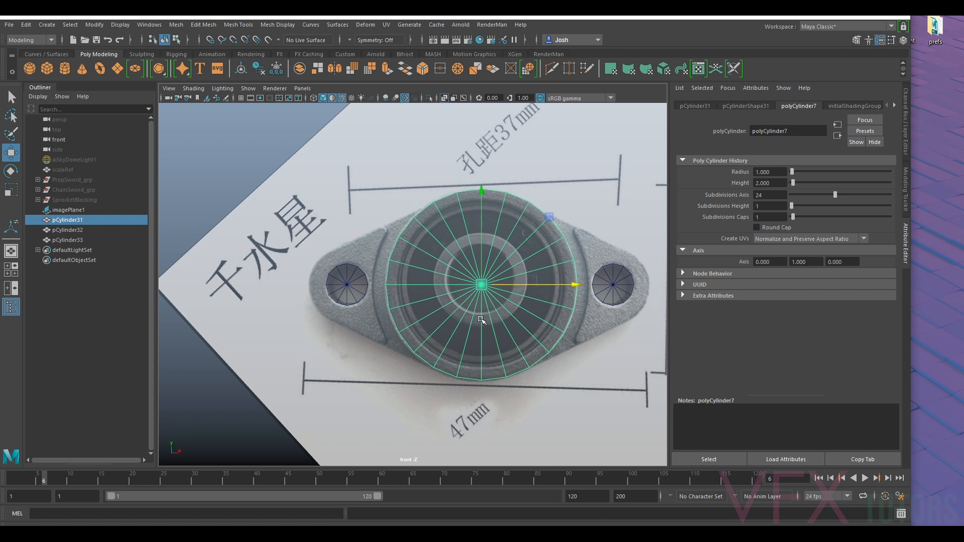
- Check how the three cylinders align with the flange's mounting holes and bearing housing in the reference
click(617, 277)
click(363, 294)
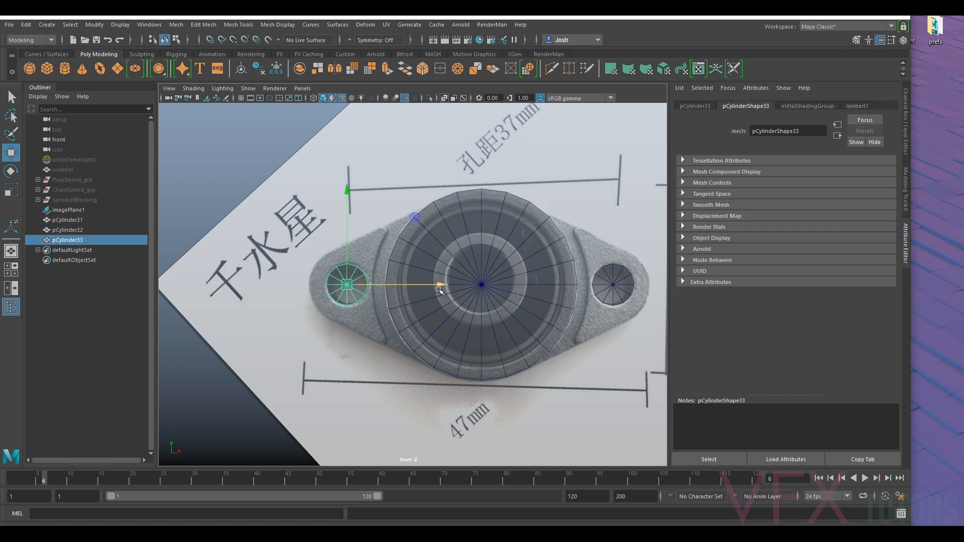
click(481, 258)
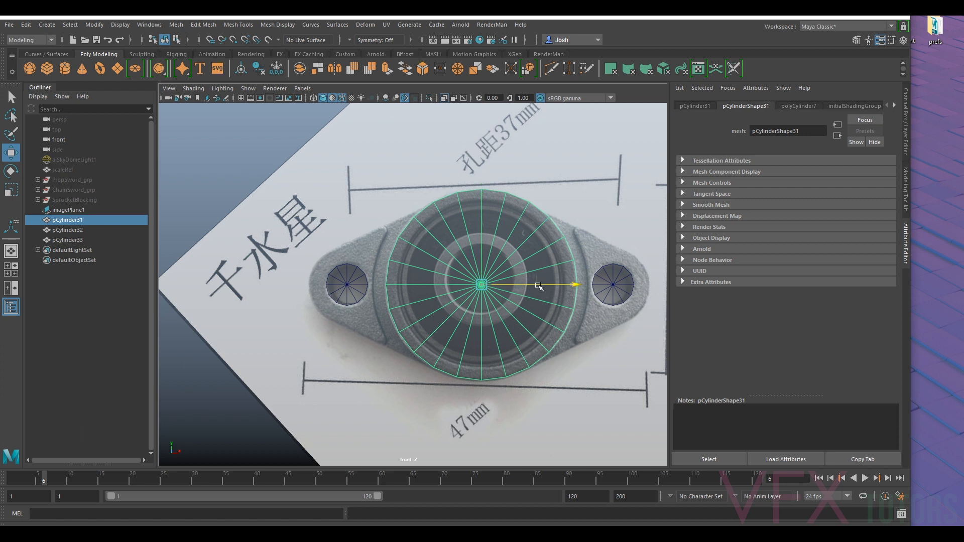
click(346, 278)
scroll(360, 232, up, 10)
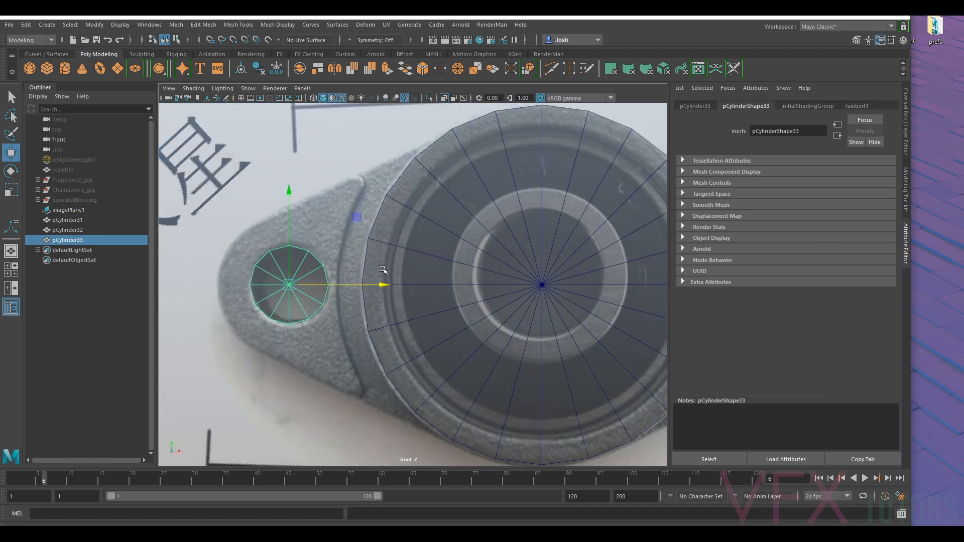
scroll(452, 290, down, 10)
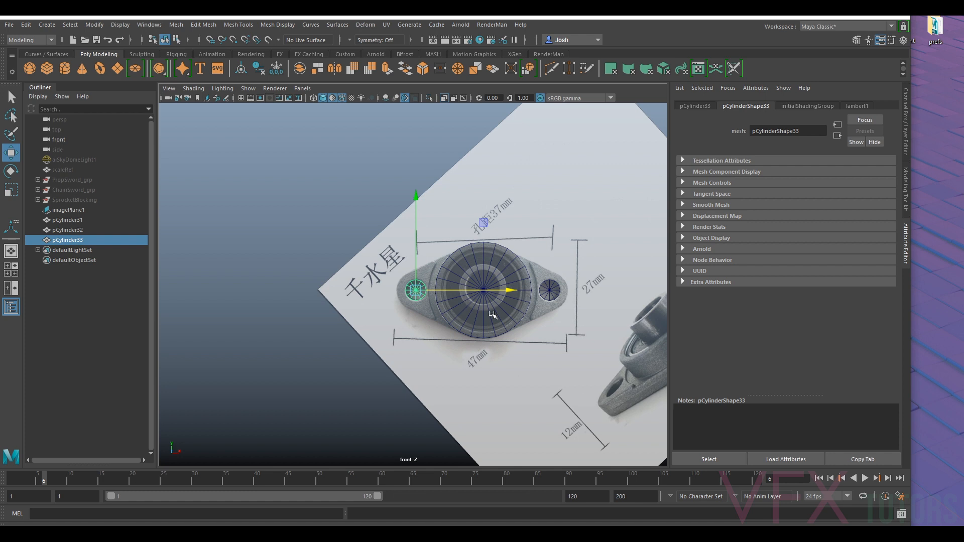
scroll(423, 300, up, 4)
- Delete the left hole cylinder's cap faces and the lower half of its side faces
alt+middle_drag(486, 298, 490, 269)
scroll(485, 281, up, 3)
right_drag(425, 248, 427, 288)
drag(408, 261, 425, 277)
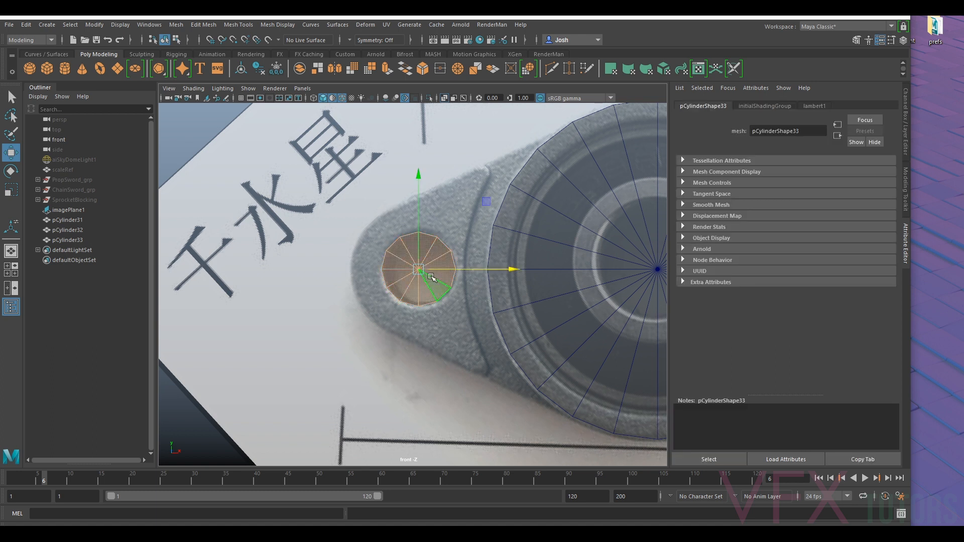
key(Delete)
drag(351, 345, 472, 282)
key(Delete)
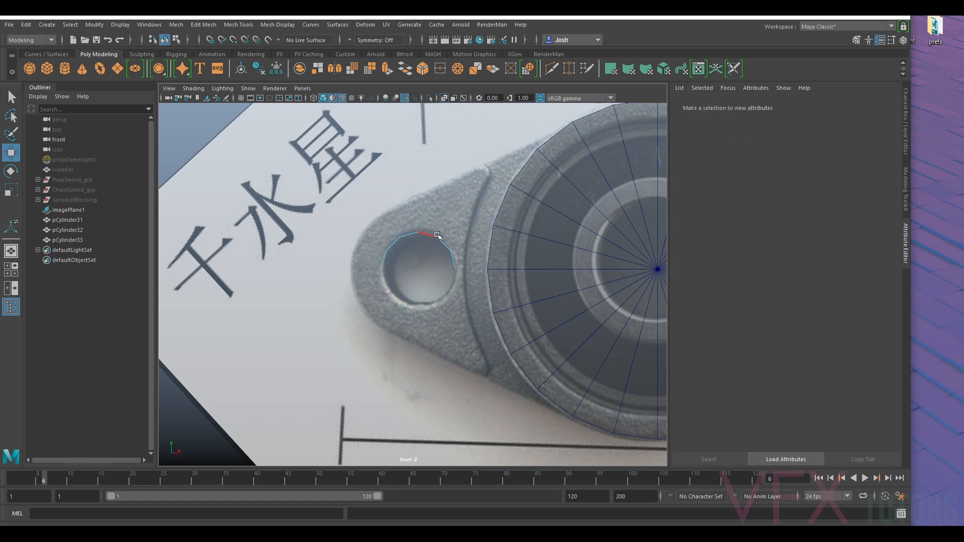
- Switch the viewport to the perspective camera and view the half-open left hole cylinder from an angle
click(302, 89)
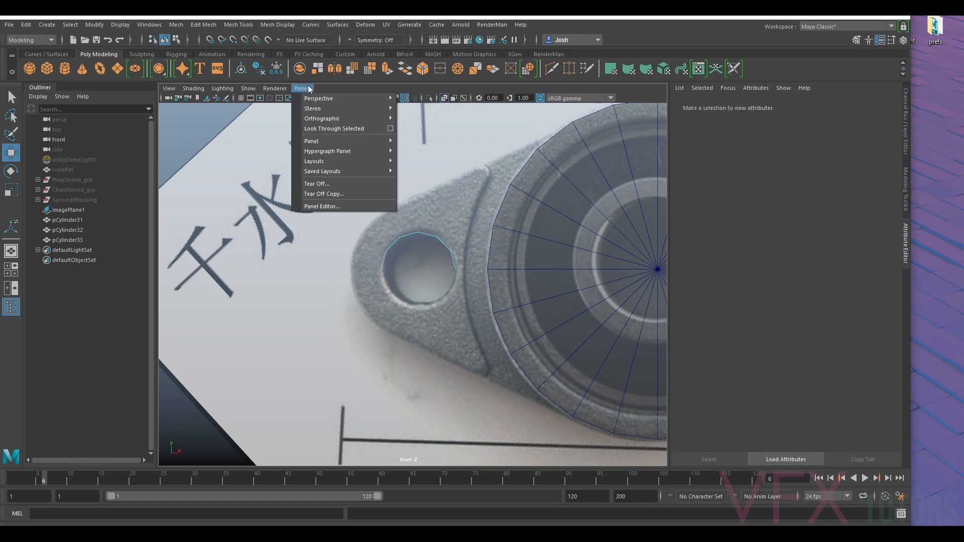
mouse_move(325, 100)
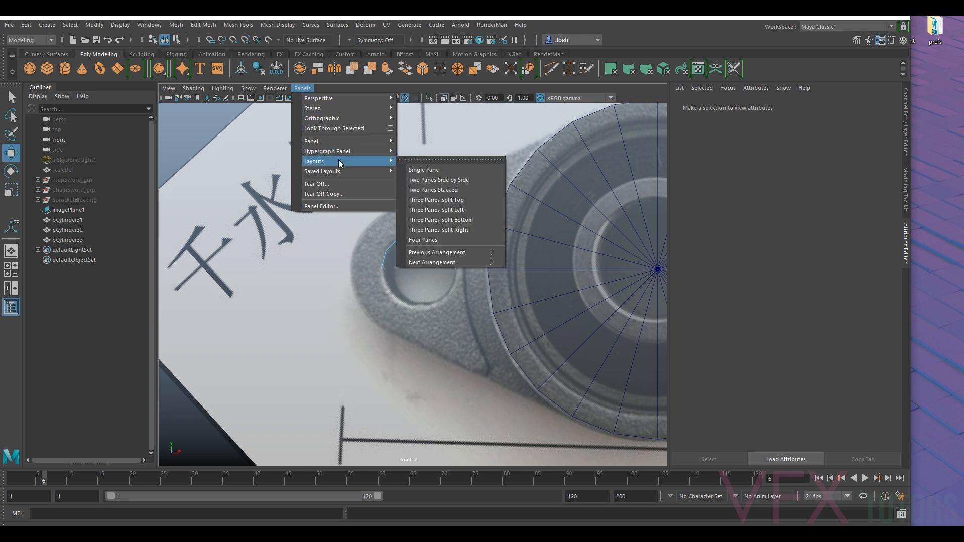
click(429, 99)
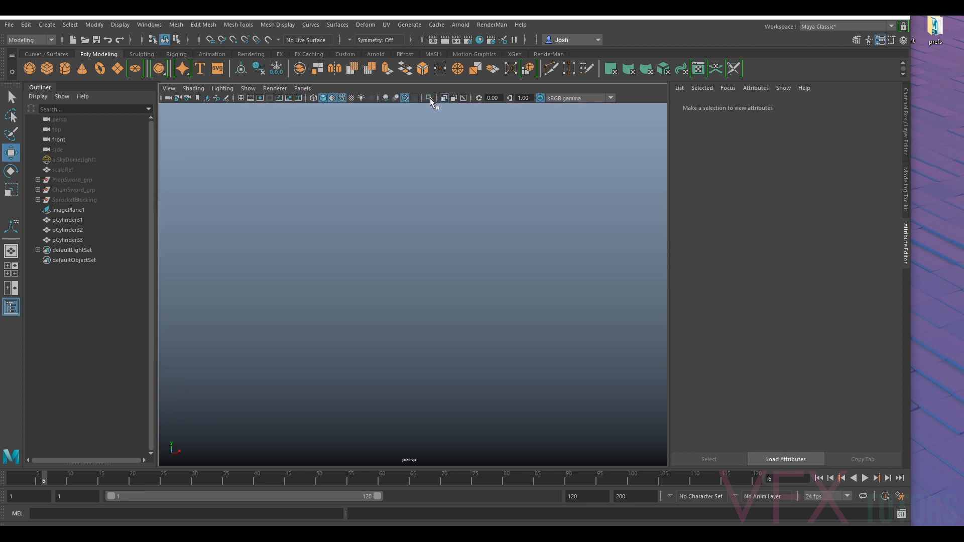
scroll(375, 260, up, 8)
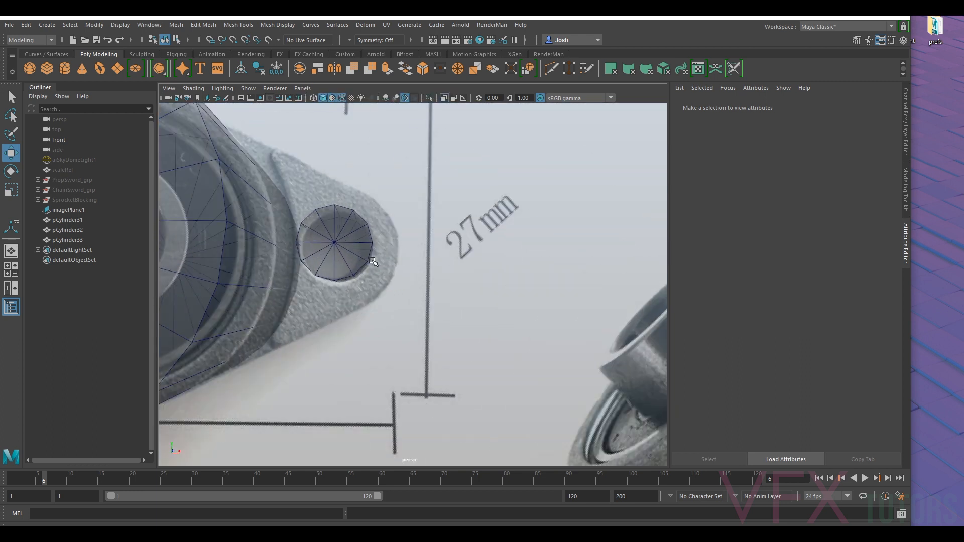
alt+middle_drag(341, 275, 654, 292)
scroll(654, 292, down, 7)
alt+drag(322, 288, 400, 300)
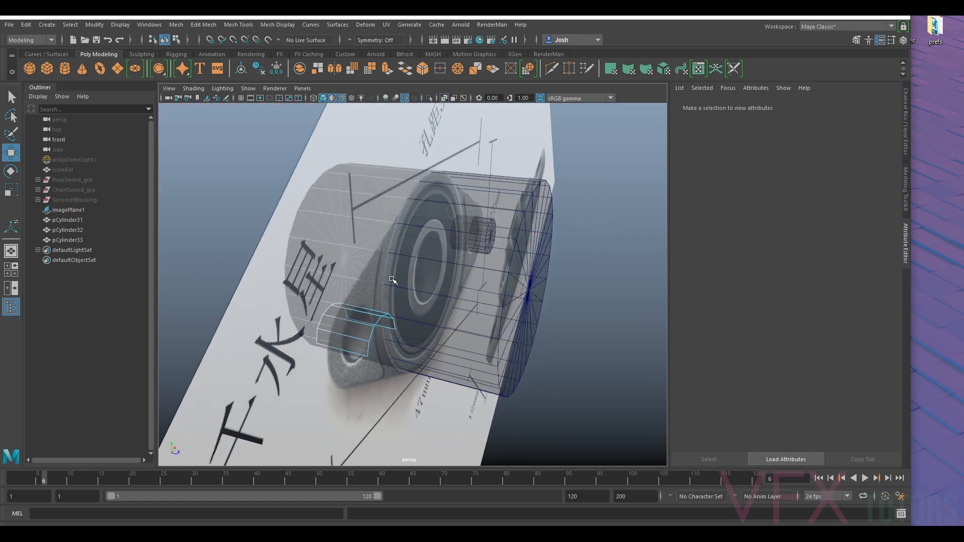
- Tear off a floating copy of the perspective view at the lower left and return the main viewport to the front view
click(303, 89)
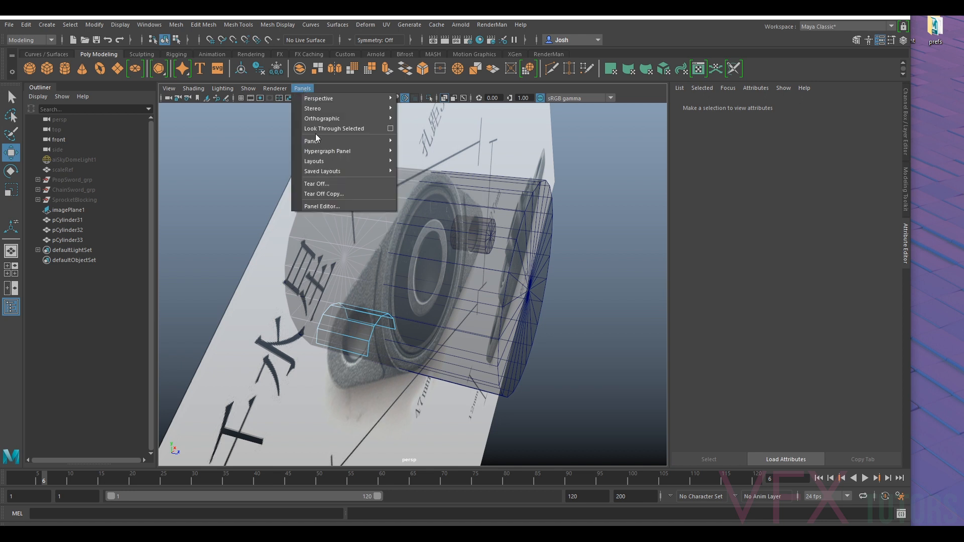
click(363, 193)
drag(41, 315, 34, 300)
drag(49, 314, 10, 277)
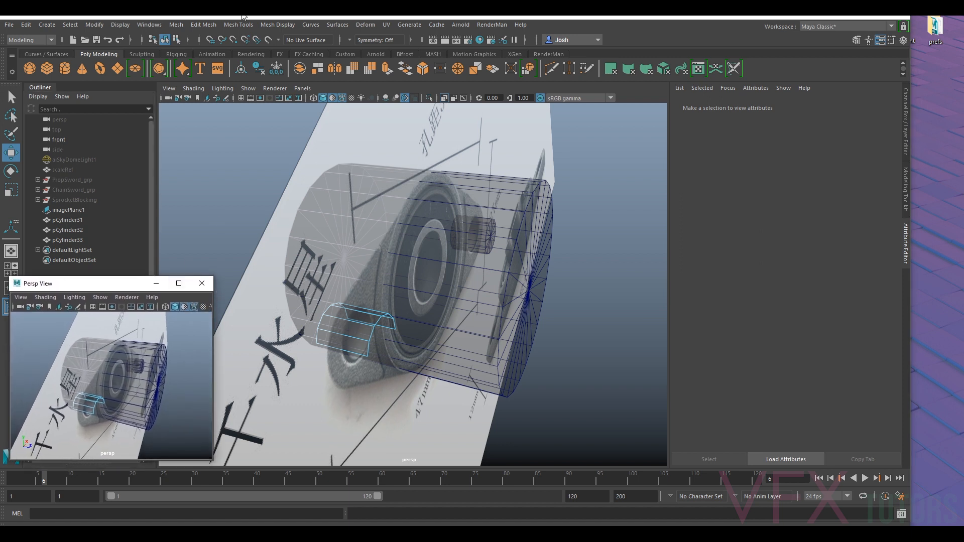
click(303, 88)
mouse_move(351, 98)
mouse_move(351, 119)
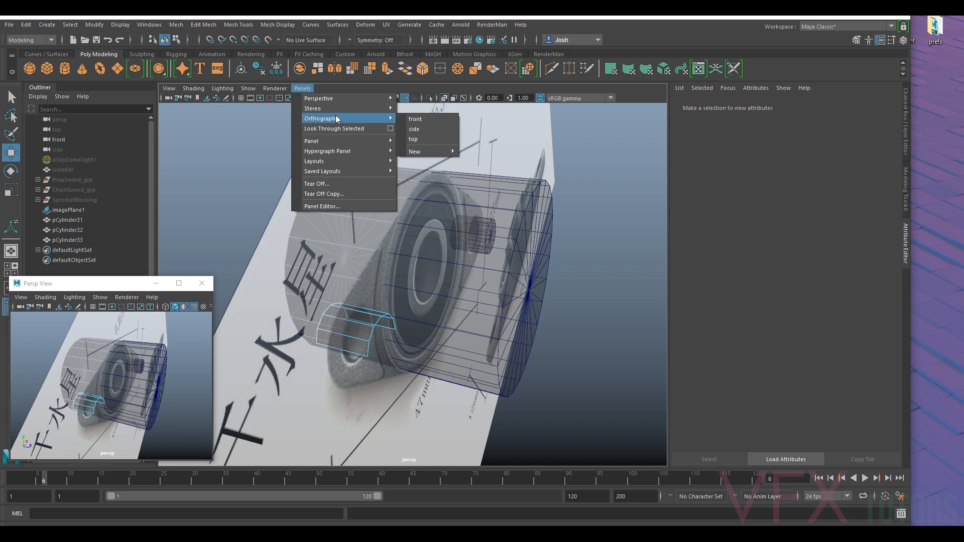
click(419, 119)
- Frame the left hole in both views and hide the central and right hole cylinders
scroll(429, 255, up, 2)
alt+middle_drag(97, 410, 118, 392)
scroll(125, 386, up, 5)
scroll(122, 384, down, 2)
alt+drag(117, 392, 102, 401)
right_drag(81, 378, 87, 241)
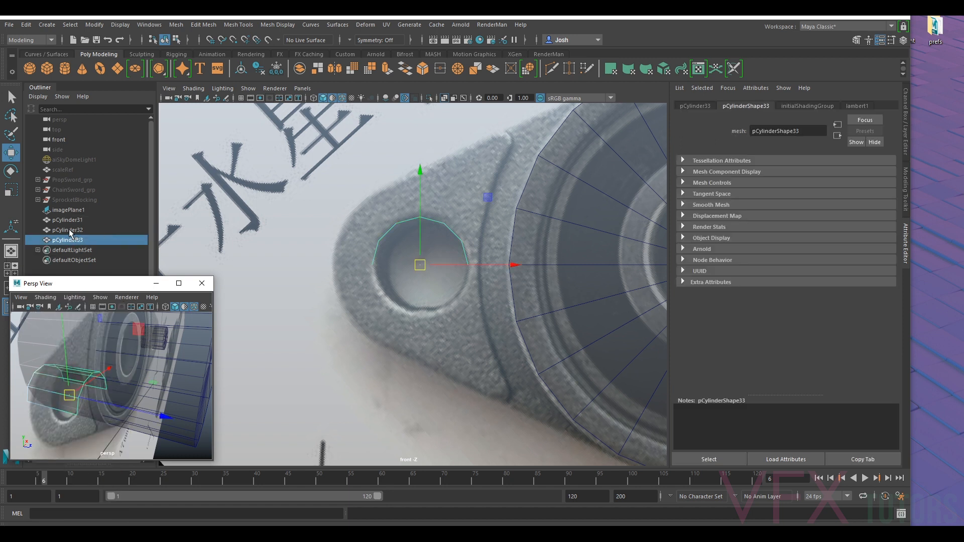
click(68, 229)
shift+click(72, 220)
key(h)
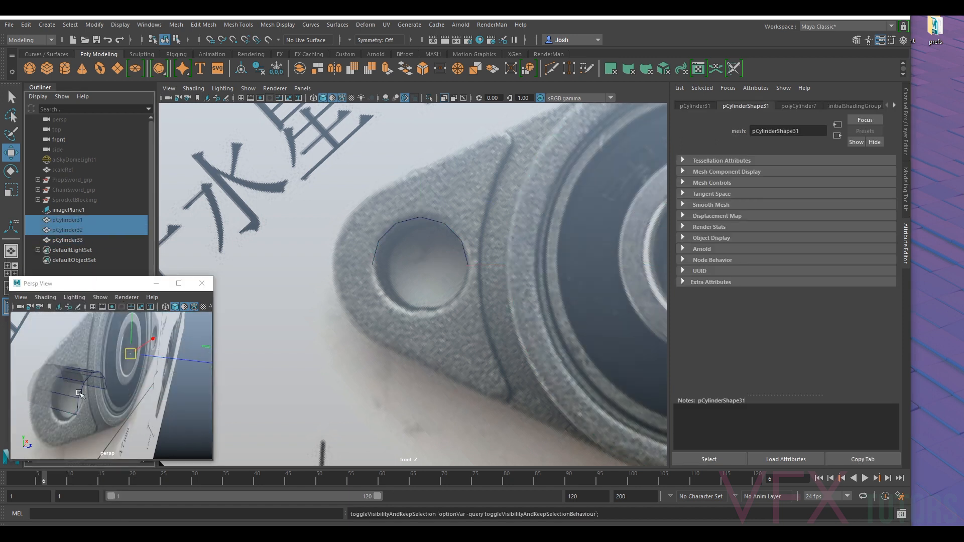
- Extrude the six rim edges of the left half cylinder outward around the hole with a thickness of 0.1
click(78, 391)
scroll(88, 356, down, 4)
alt+drag(87, 378, 107, 347)
right_drag(90, 365, 94, 216)
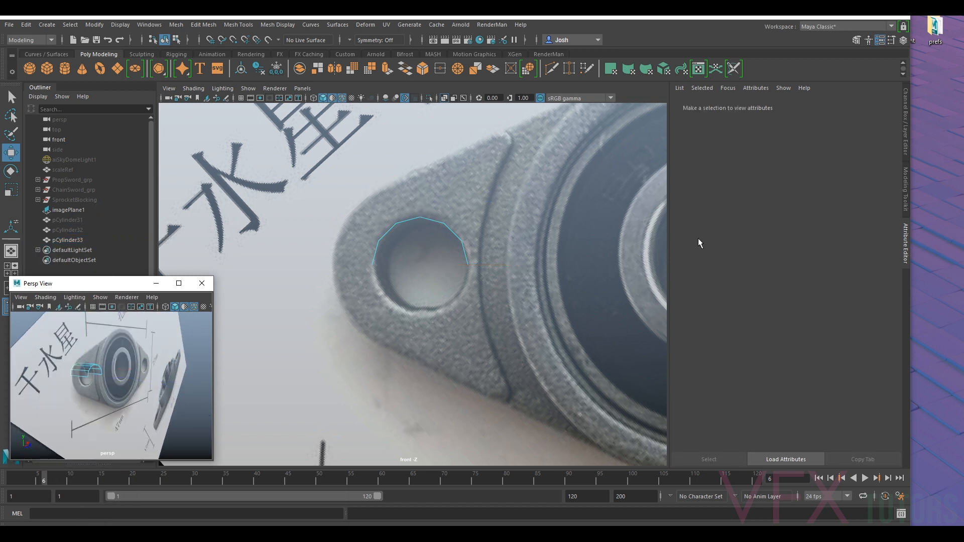
click(902, 189)
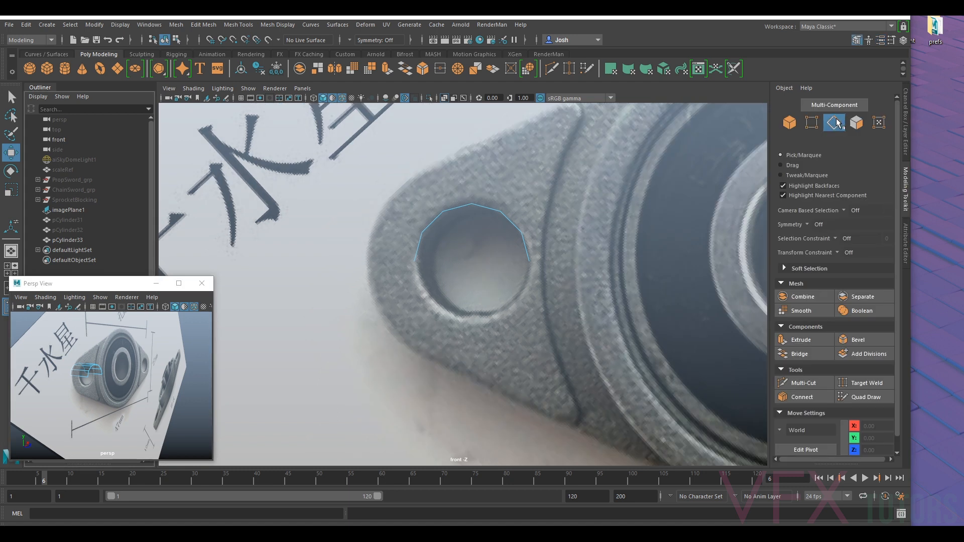
scroll(70, 374, up, 5)
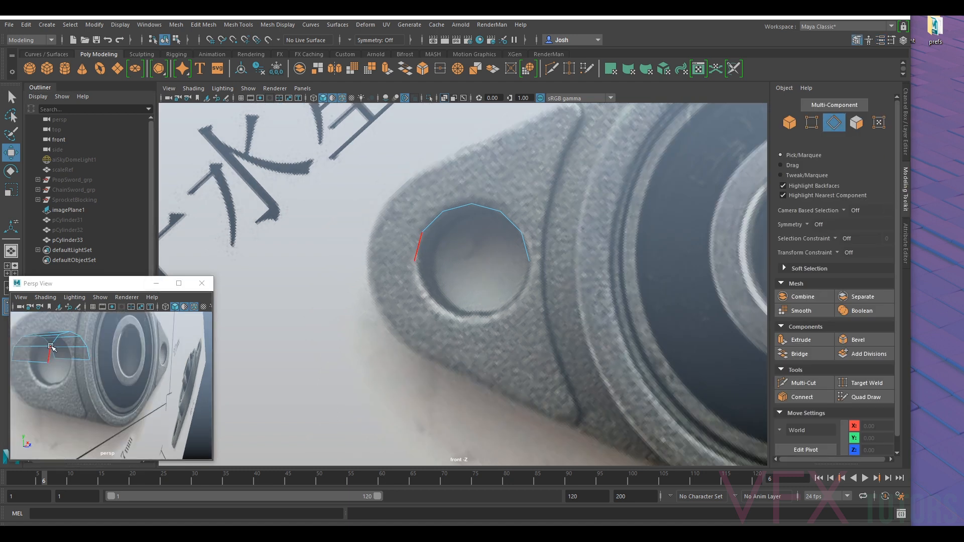
click(50, 352)
shift+click(58, 340)
shift+click(68, 335)
shift+click(80, 333)
ctrl+shift+click(90, 340)
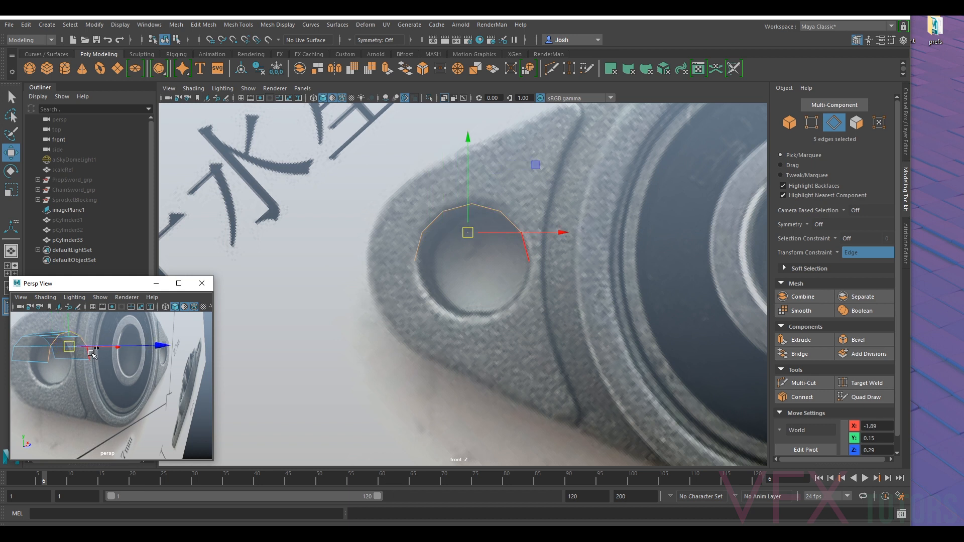
ctrl+shift+click(94, 352)
key(ctrl+e)
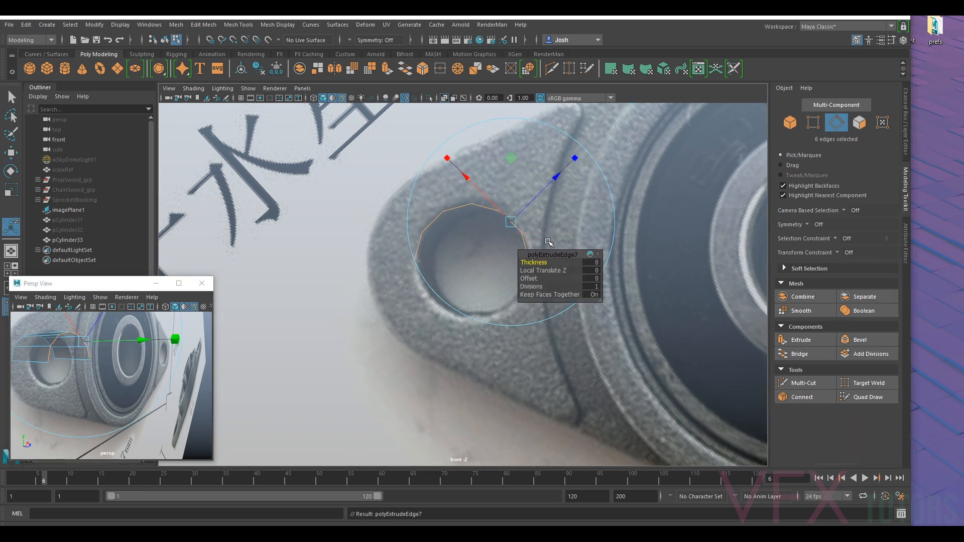
drag(530, 261, 531, 262)
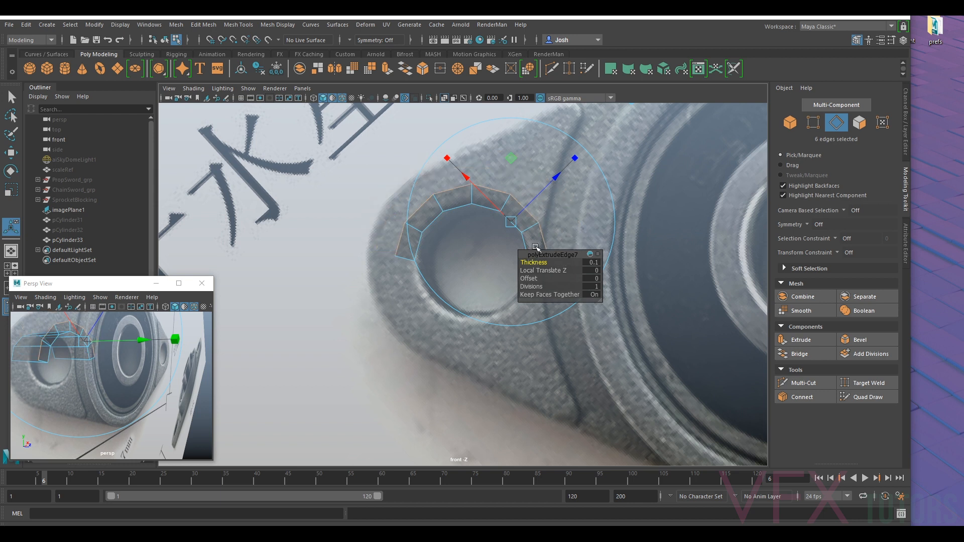
- Move the two lowest outer vertices on the ring's bearing side inward along X, clear of the ridge line
scroll(476, 271, down, 3)
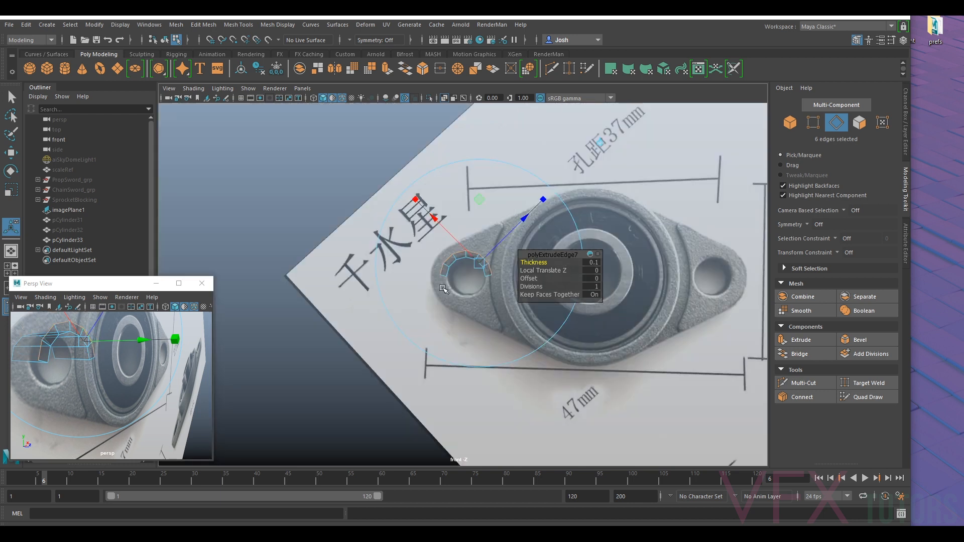
scroll(457, 261, up, 1)
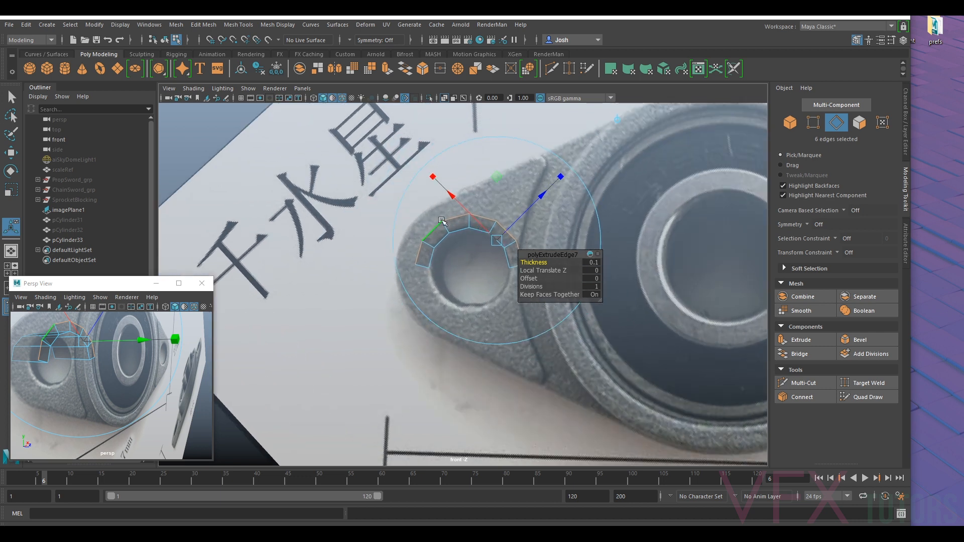
scroll(441, 221, up, 3)
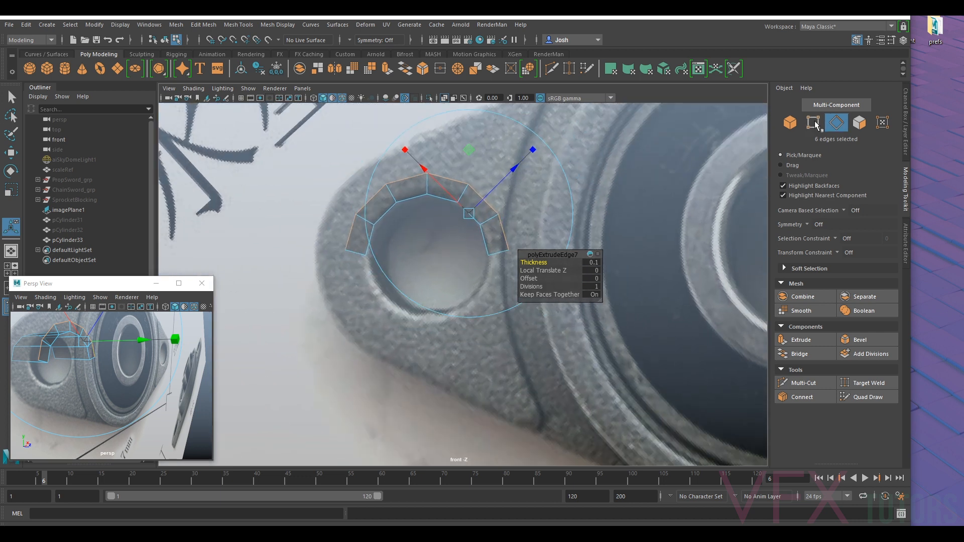
click(814, 124)
scroll(528, 236, down, 2)
scroll(528, 236, up, 3)
click(518, 242)
key(w)
drag(538, 242, 502, 187)
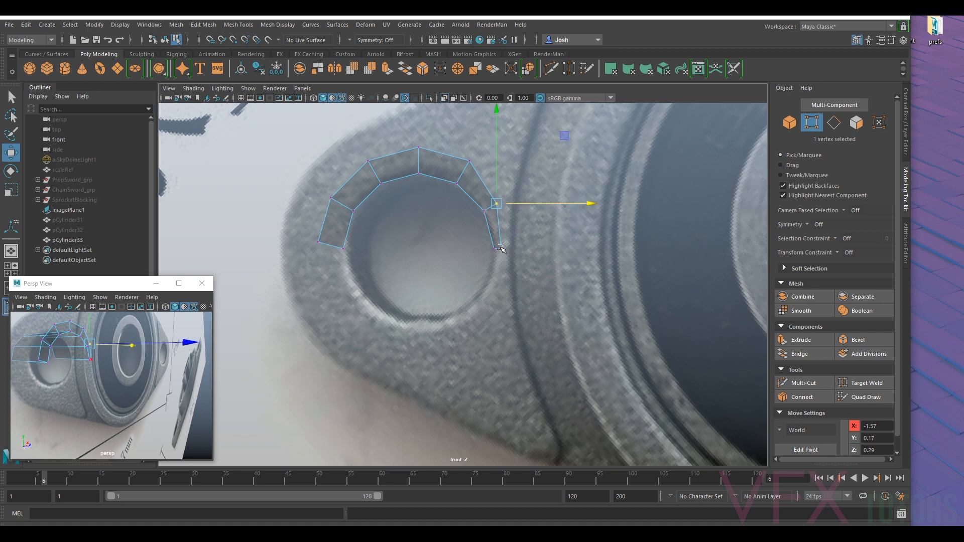
- Snap the ring's two outer end vertices along Y level with the hole's end vertices, at Y 0.00
click(315, 244)
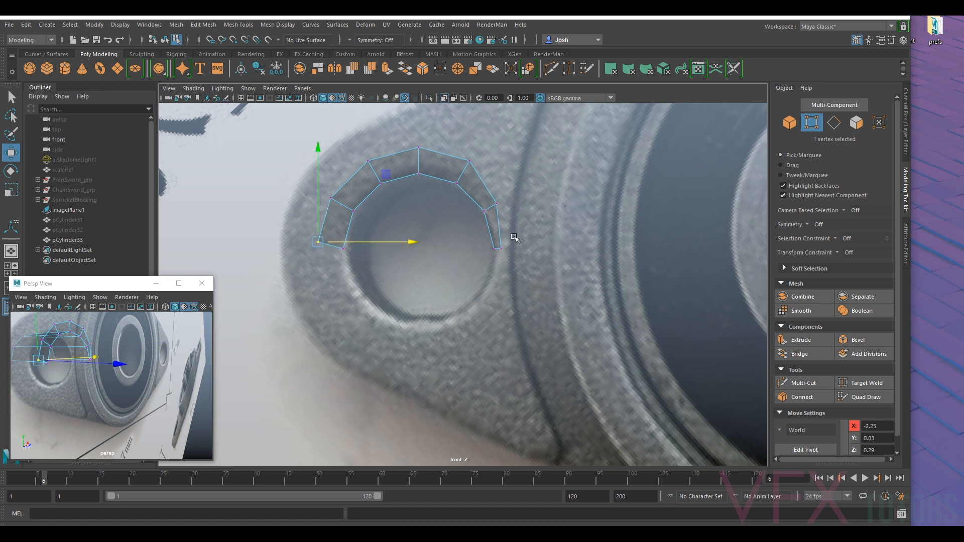
key(v)
drag(318, 222, 346, 250)
click(502, 247)
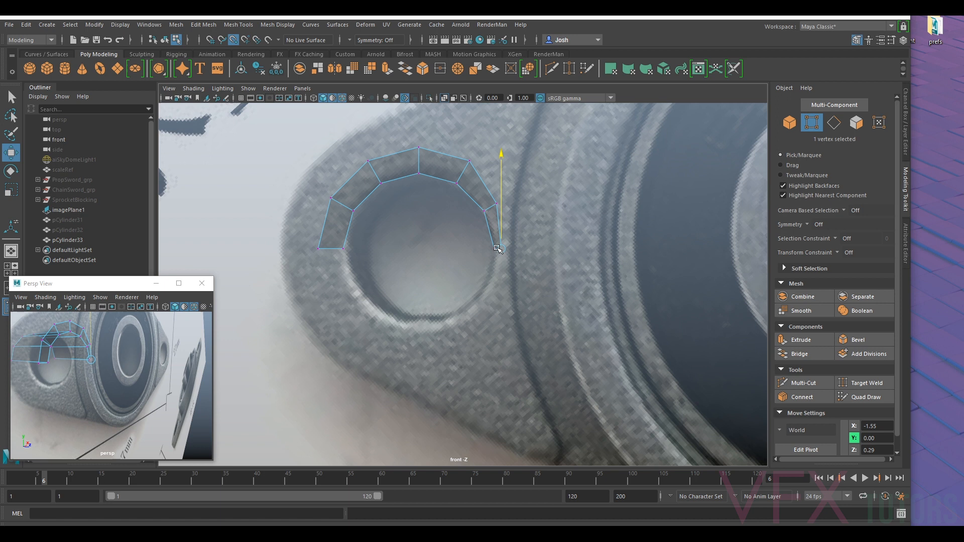
- Nudge the ring's upper outer vertex on the bearing side inward along X to about -1.68
click(469, 162)
drag(485, 164, 482, 164)
alt+middle_drag(379, 167, 345, 226)
alt+middle_drag(406, 240, 408, 277)
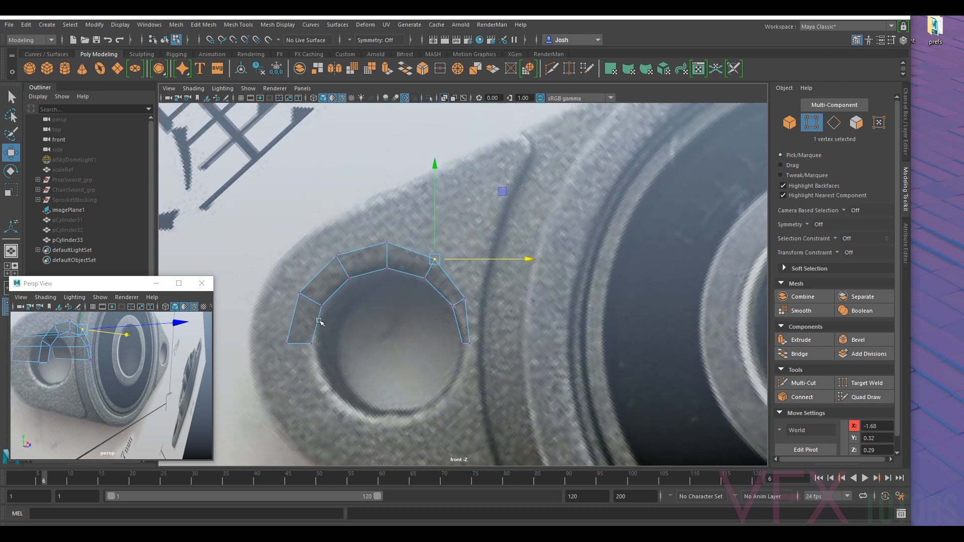
- Extrude the ring's three outer edges on the side away from the bearing out to the flange's outline
right_drag(388, 262, 376, 236)
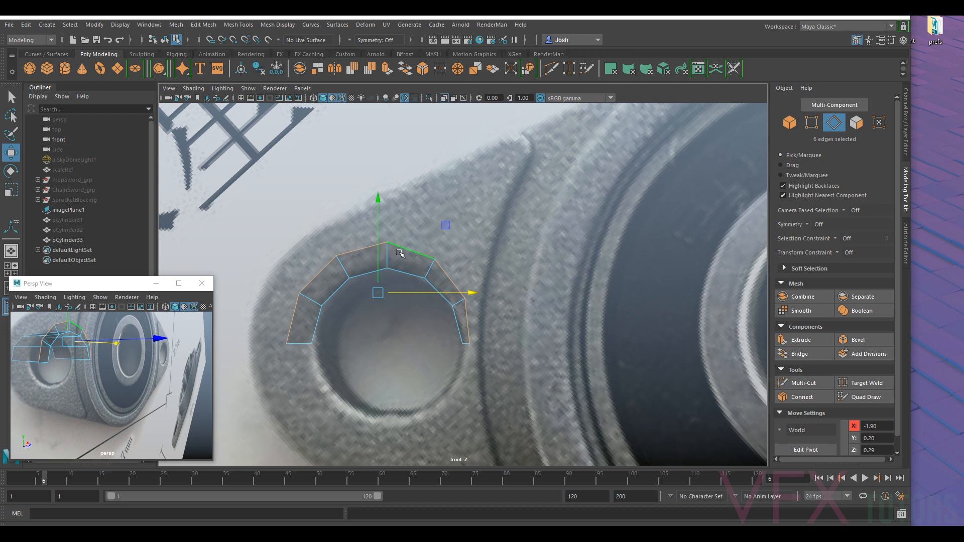
ctrl+click(468, 321)
ctrl+click(459, 294)
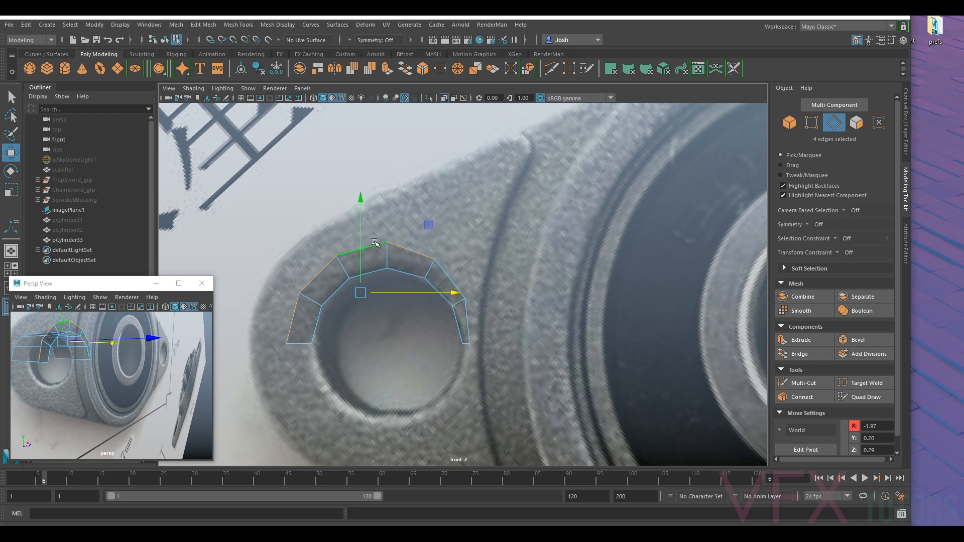
ctrl+click(405, 250)
key(ctrl+e)
drag(350, 225, 357, 183)
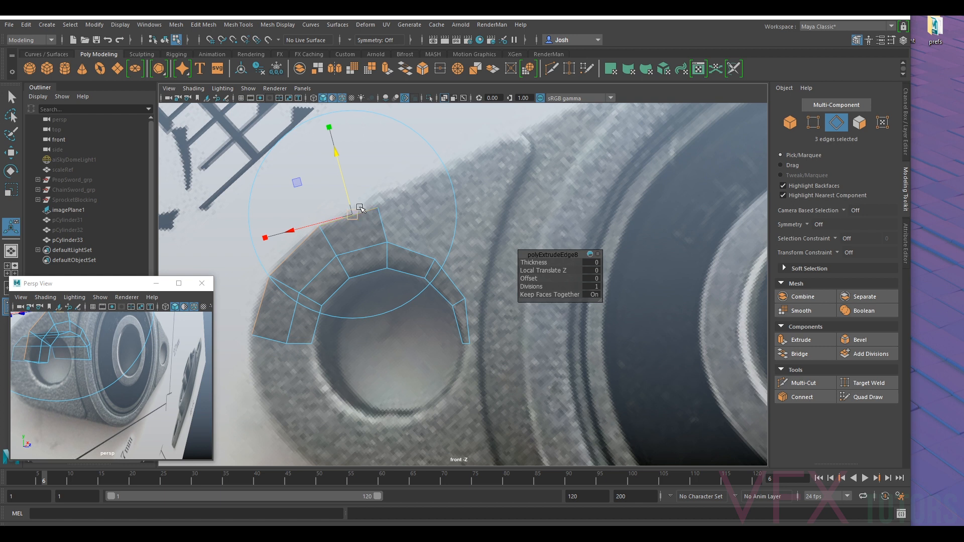
drag(351, 199, 347, 193)
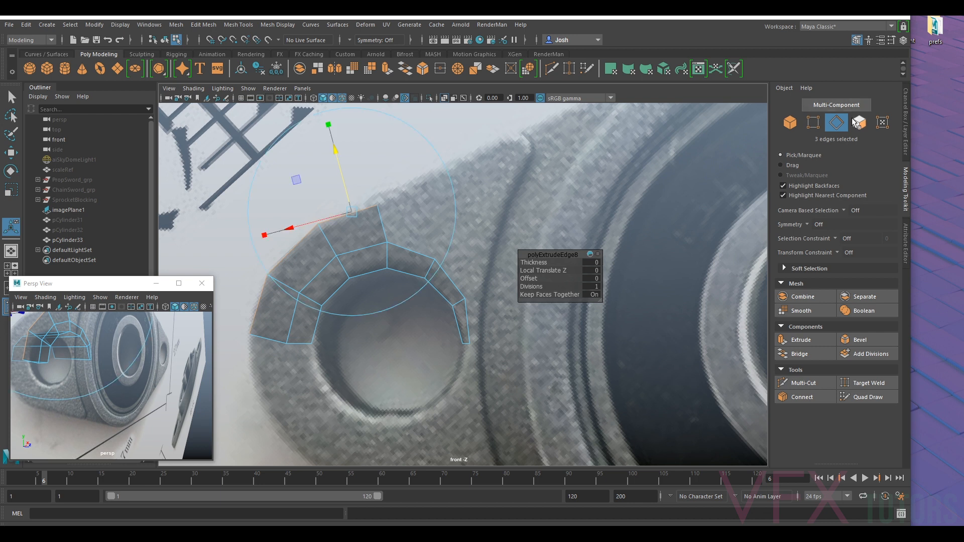
- Raise the new strip's topmost vertex along Y to about 0.58 so it meets the flange's outline
click(809, 127)
click(377, 205)
key(w)
drag(377, 194, 375, 181)
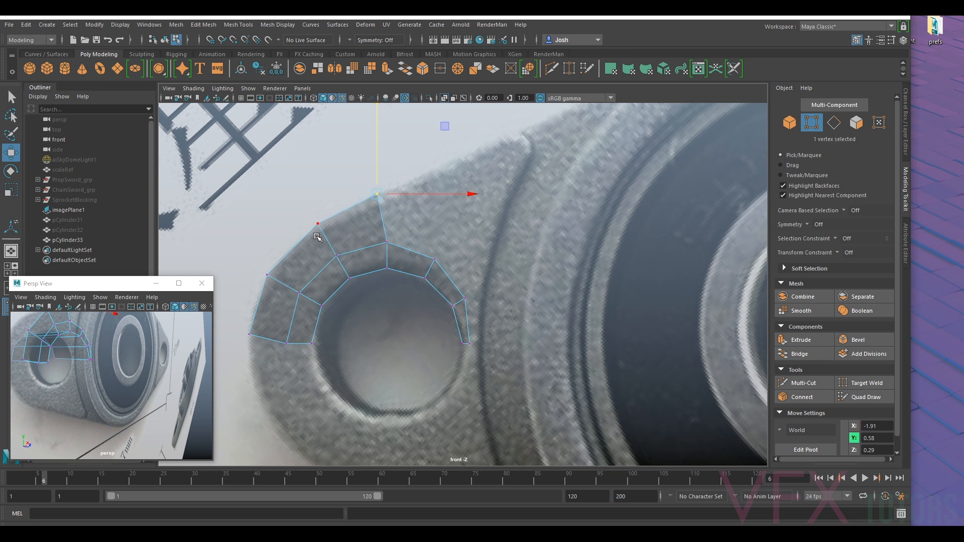
- Insert an edge loop along the outer strip, halfway between the flange's outline and the ring, with Multi-Cut
click(803, 383)
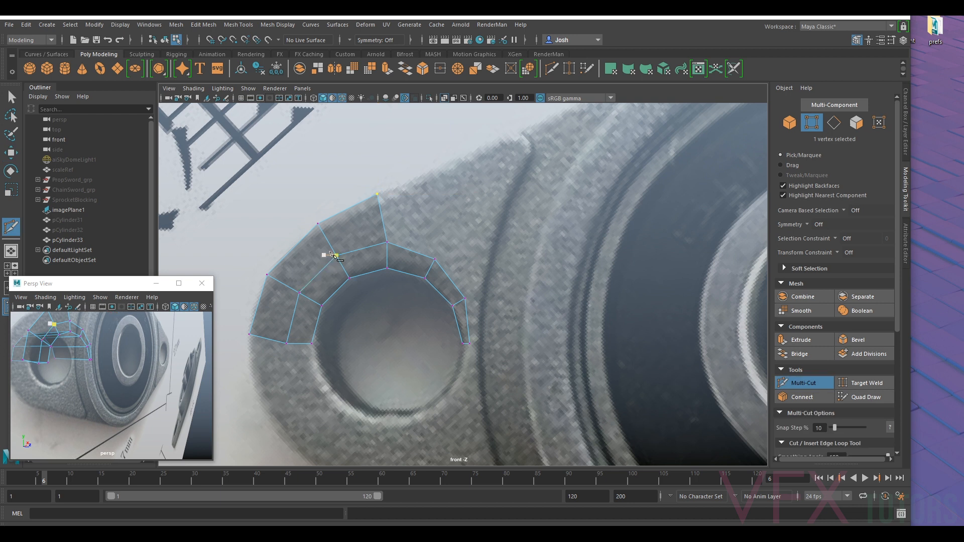
ctrl+click(381, 223)
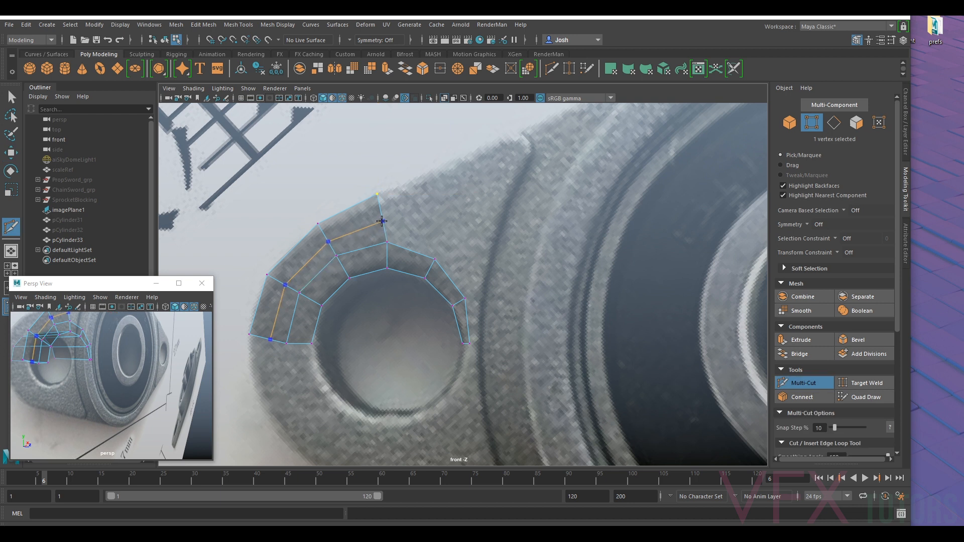
click(806, 383)
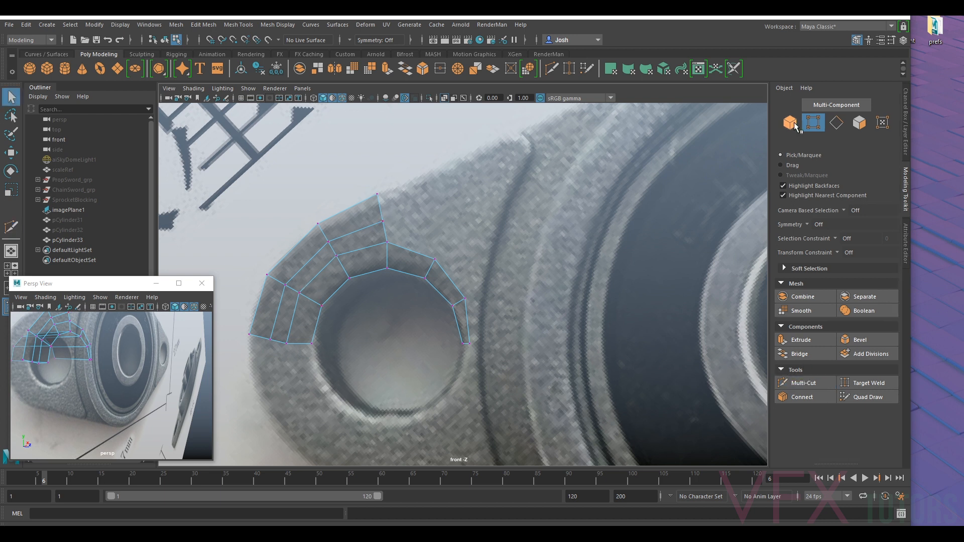
- Extrude the outer strip's upper end edge along the flange's outline toward the bearing, rotating and tapering the new segment to fit
click(837, 123)
click(384, 202)
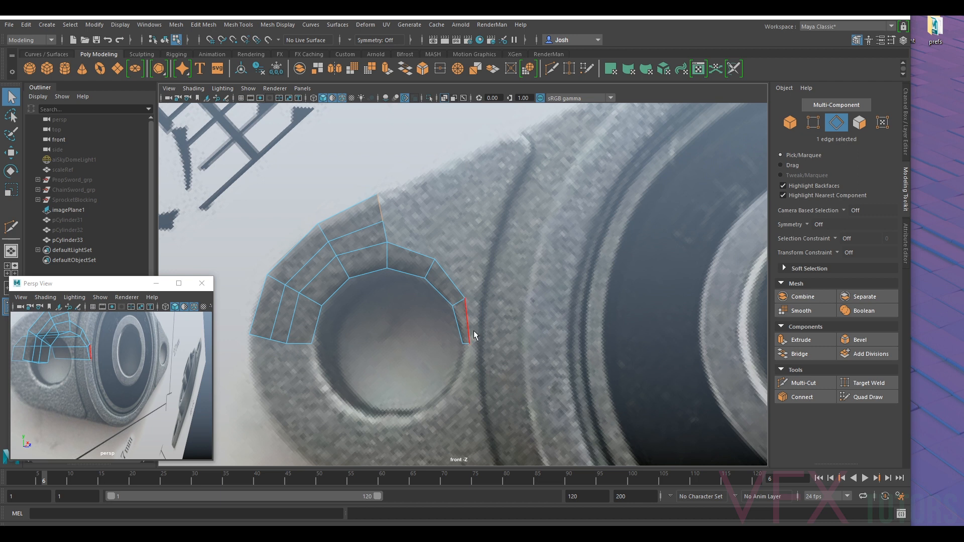
key(ctrl+e)
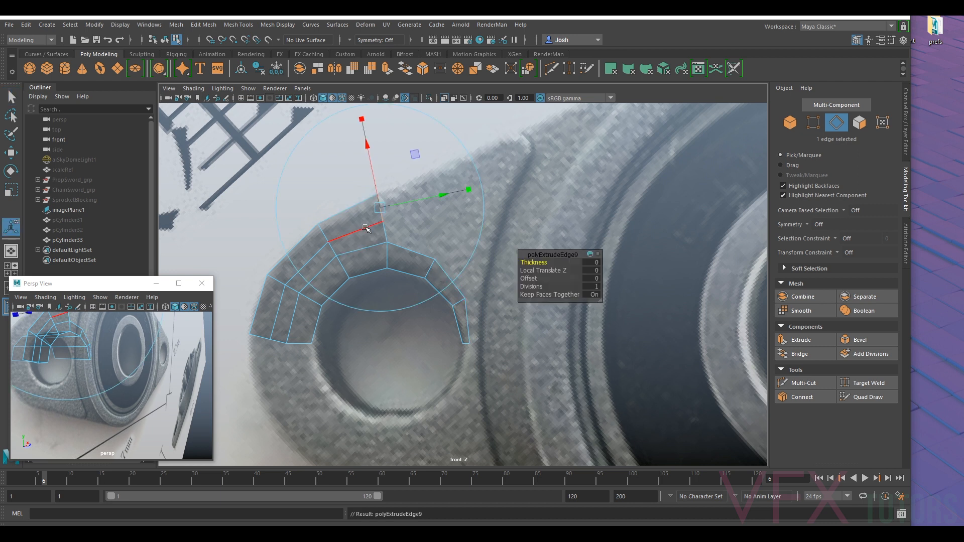
key(w)
drag(397, 209, 440, 171)
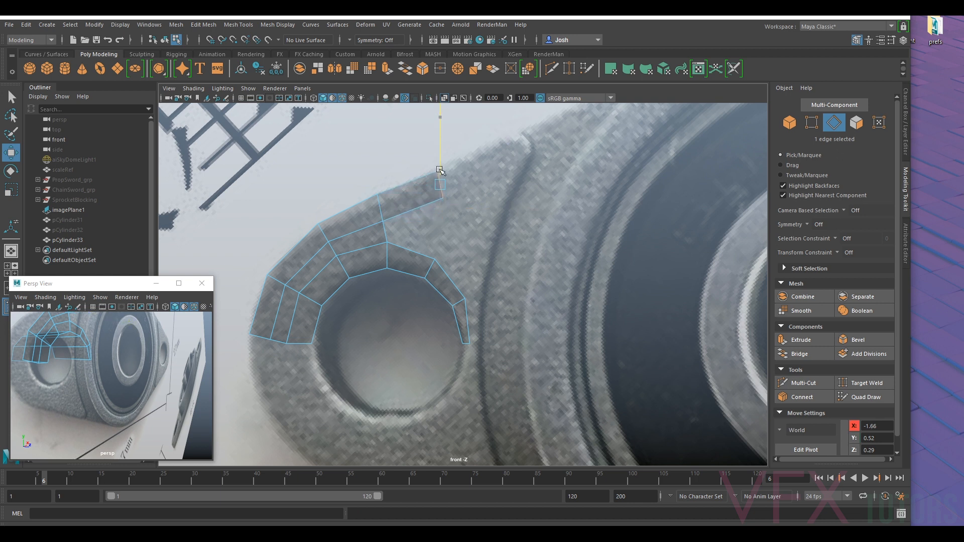
key(e)
drag(527, 213, 525, 232)
key(w)
drag(441, 165, 441, 165)
drag(407, 213, 411, 184)
- Adjust the diagonal edge between the ring and outer strip, and shift the ring's lower end vertex along X to about -2.24
click(321, 273)
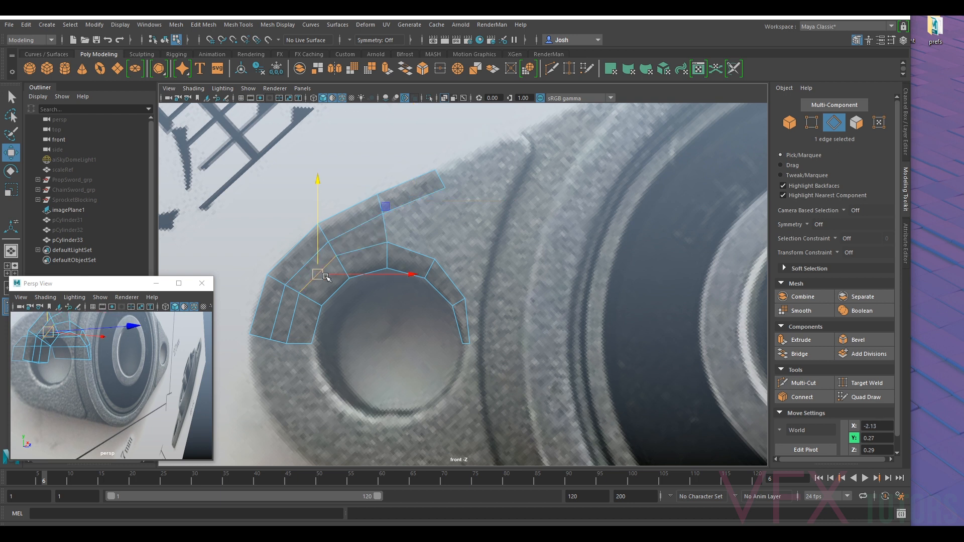
drag(329, 277, 321, 262)
key(F9)
click(294, 344)
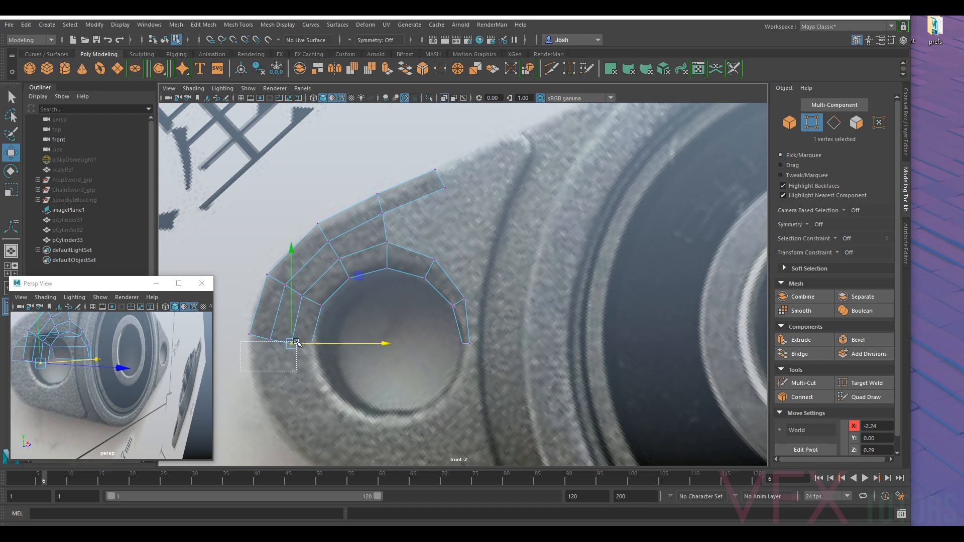
- Flatten the outer strip's three lower end vertices into a horizontal line and snap them to the hole's end vertices at Y 0.00
drag(234, 327, 304, 367)
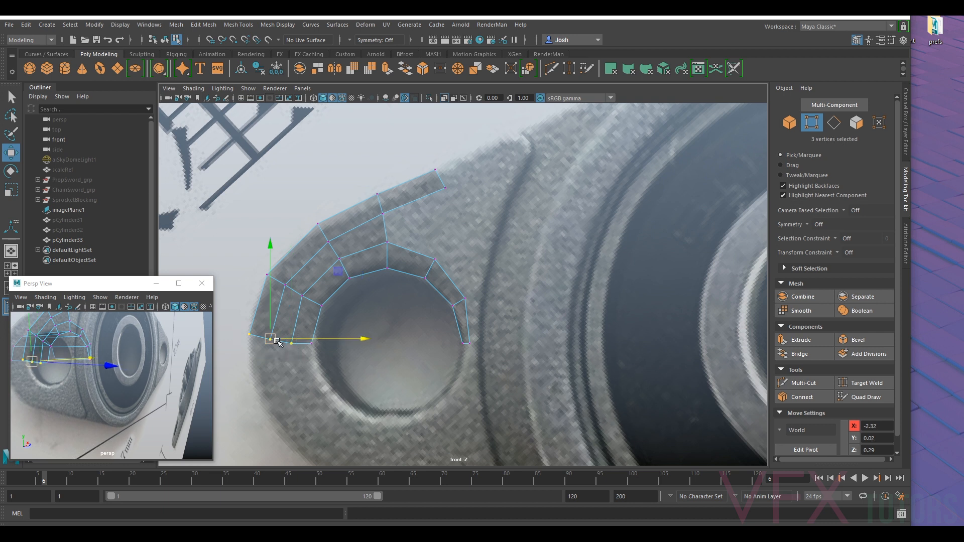
key(r)
drag(270, 430, 282, 181)
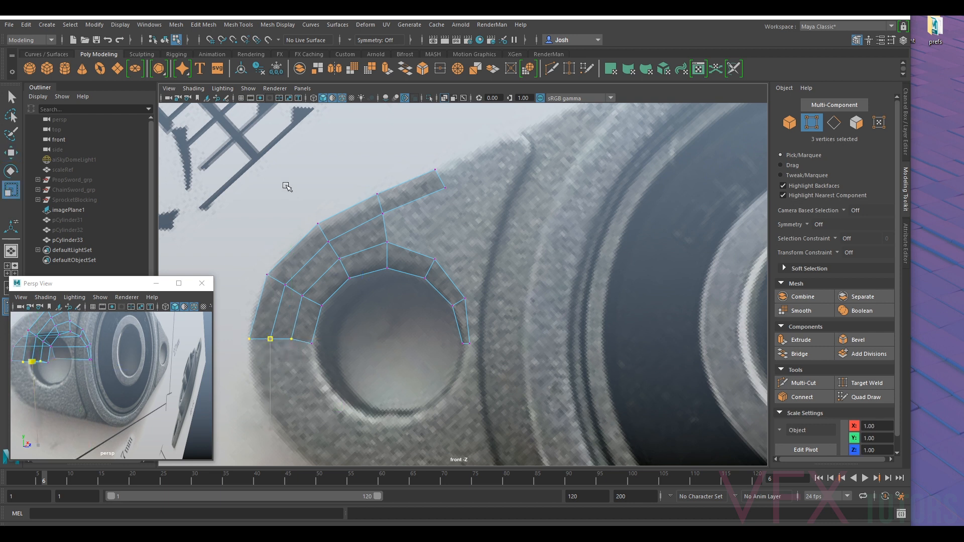
key(w)
key(v)
drag(271, 298, 306, 350)
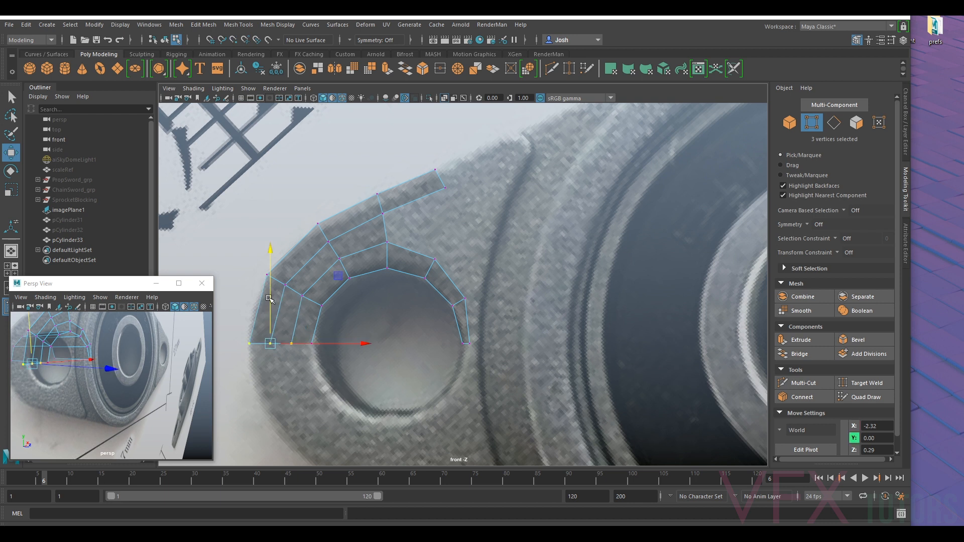
- Lower the inserted loop's second vertex to about Y 0.22 and place the extension's inner end vertex at about X -1.65, Y 0.60
click(284, 285)
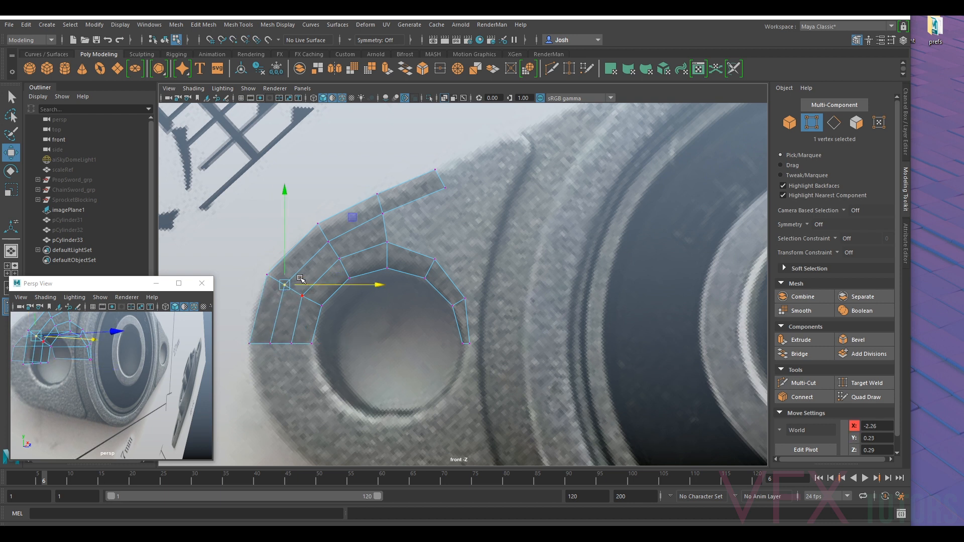
drag(287, 263, 288, 265)
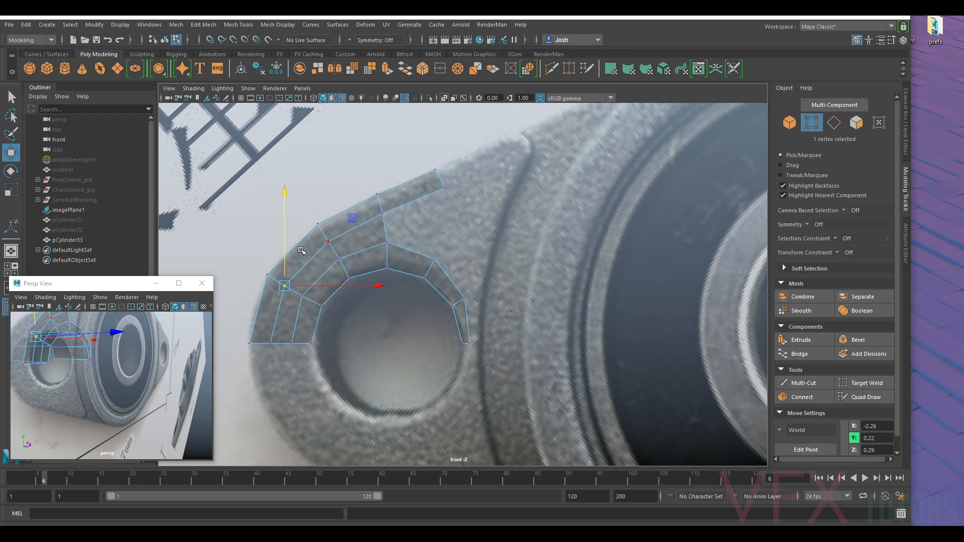
click(444, 187)
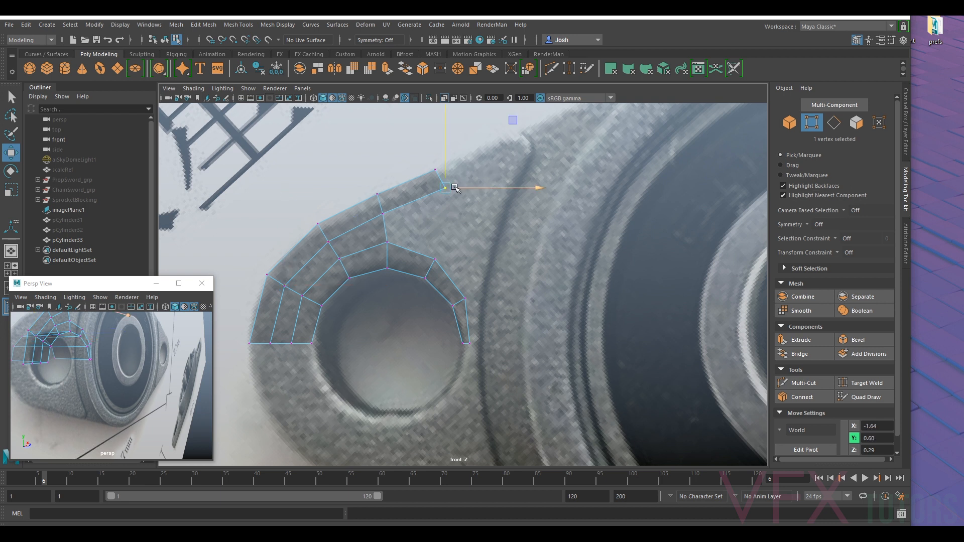
- Extrude the strip's end edge along the flange's outline to about X -1.50, Y 0.70, and adjust the new segment's inner edge
click(834, 122)
click(525, 164)
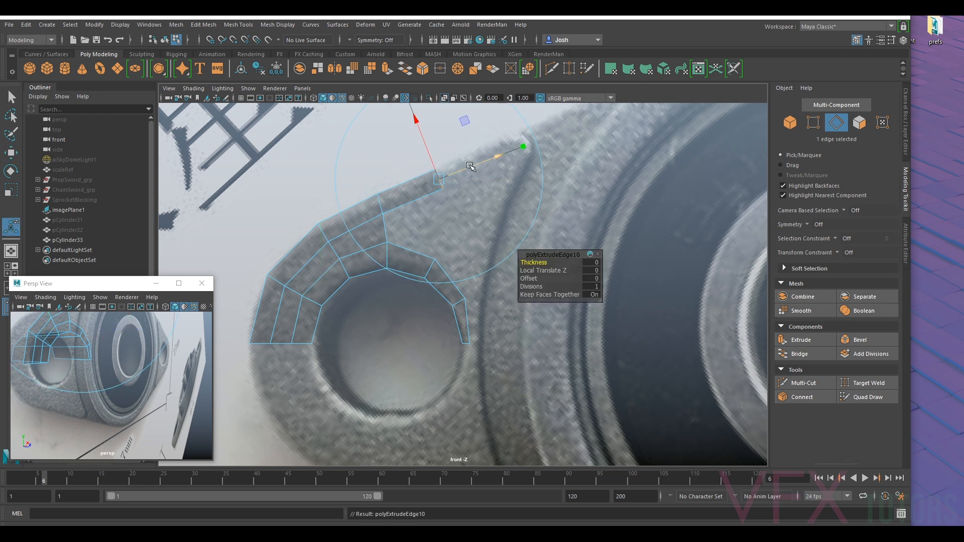
drag(439, 179, 482, 162)
alt+middle_drag(552, 158, 511, 234)
scroll(462, 213, up, 1)
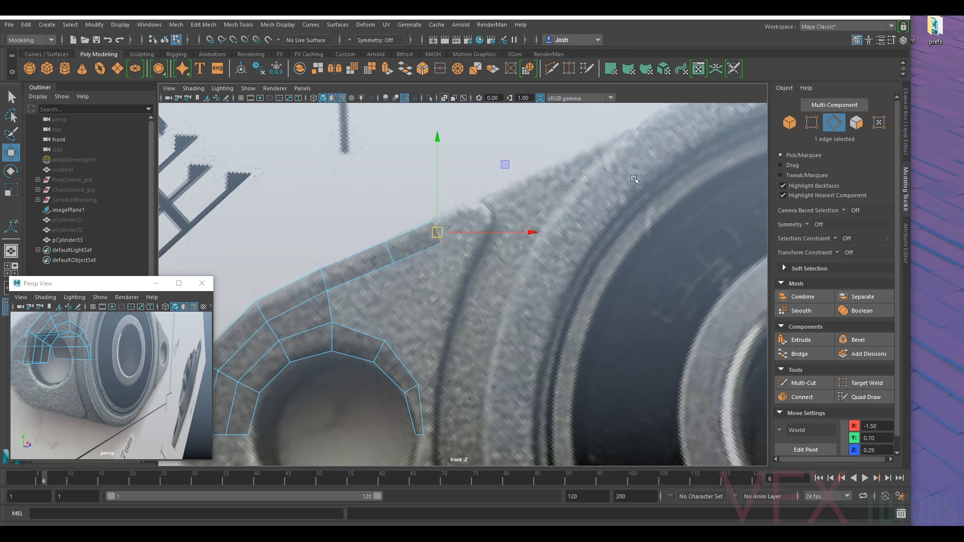
drag(437, 233, 414, 244)
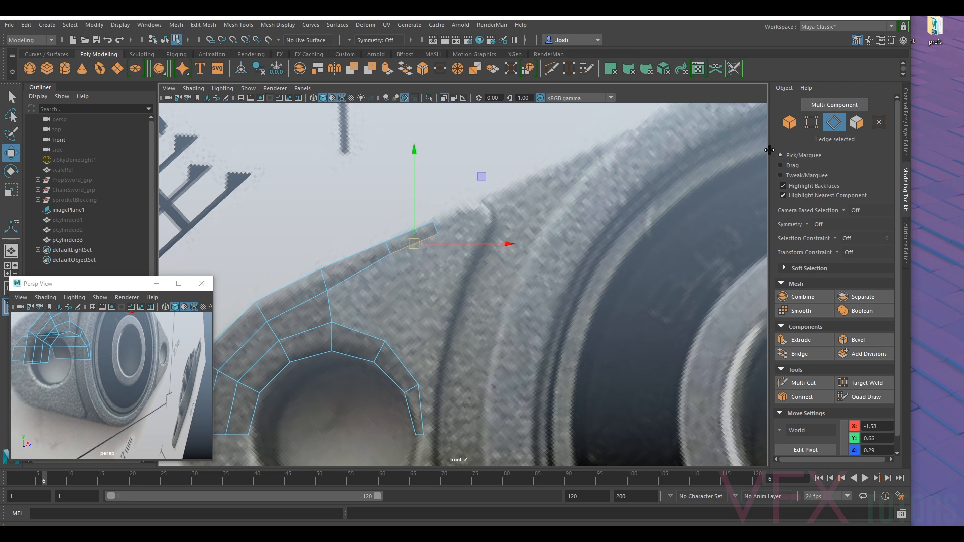
- Extrude the strip's end edge to about X -1.41, Y 0.76 and rotate it as the outline nears the corner
click(437, 225)
key(ctrl+e)
key(w)
drag(440, 226, 464, 216)
key(e)
drag(481, 302, 452, 303)
key(w)
scroll(520, 181, up, 3)
alt+middle_drag(522, 171, 516, 229)
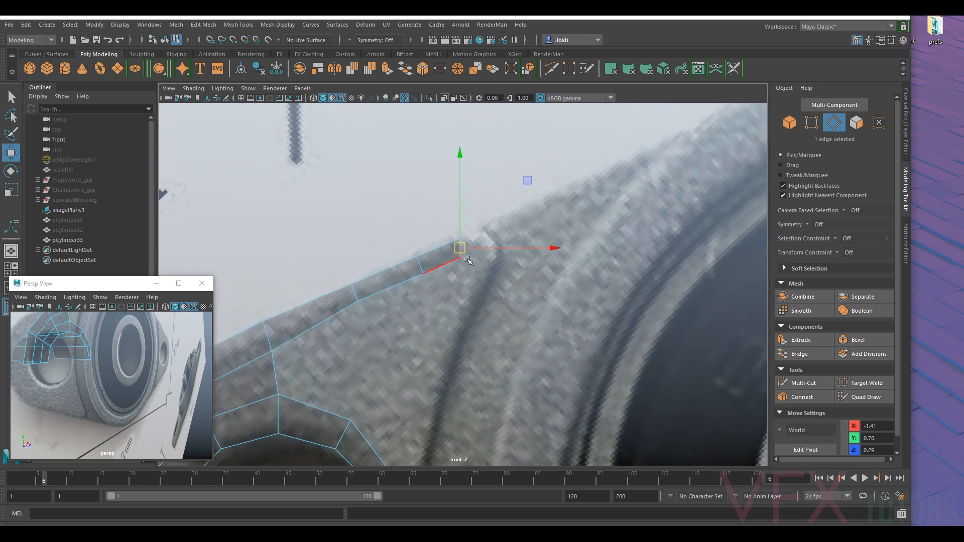
- Extend the strip in two short segments to about X -1.34, Y 0.76, rotating its end edge to start rounding the corner
key(ctrl+z)
drag(461, 248, 480, 245)
key(e)
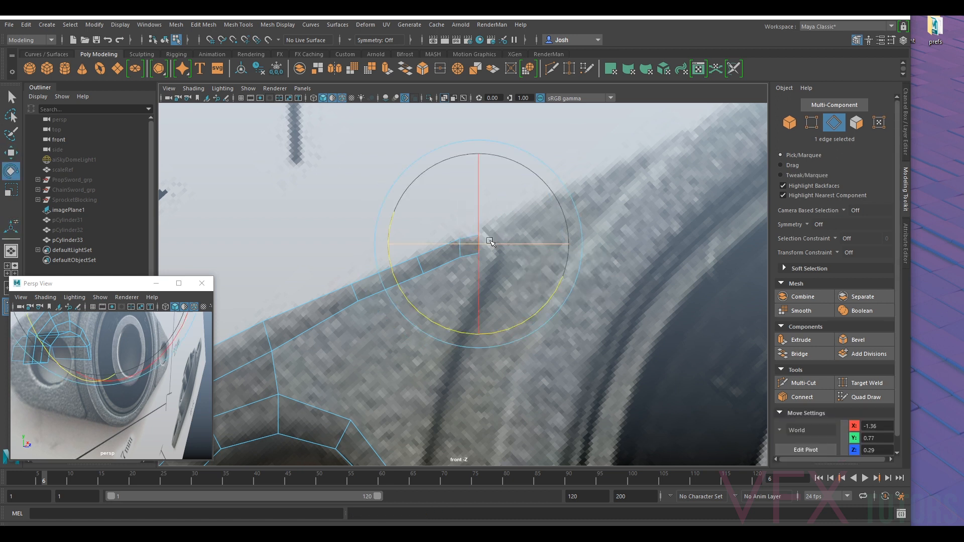
drag(454, 171, 450, 168)
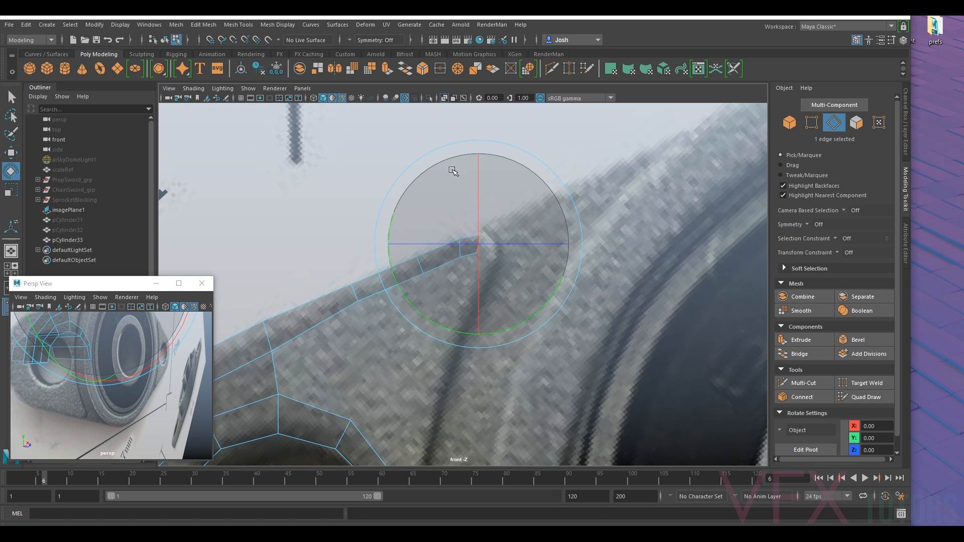
key(ctrl+z)
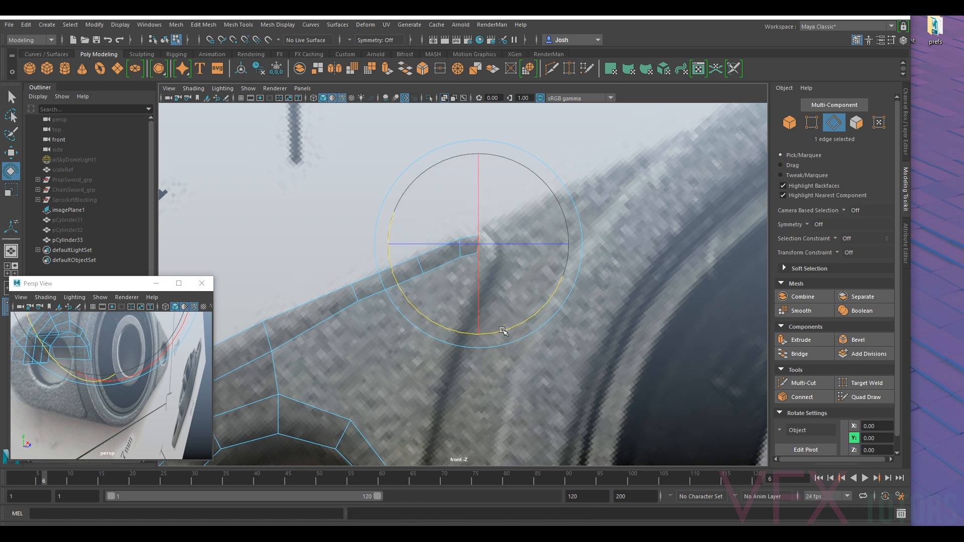
key(ctrl+e)
key(e)
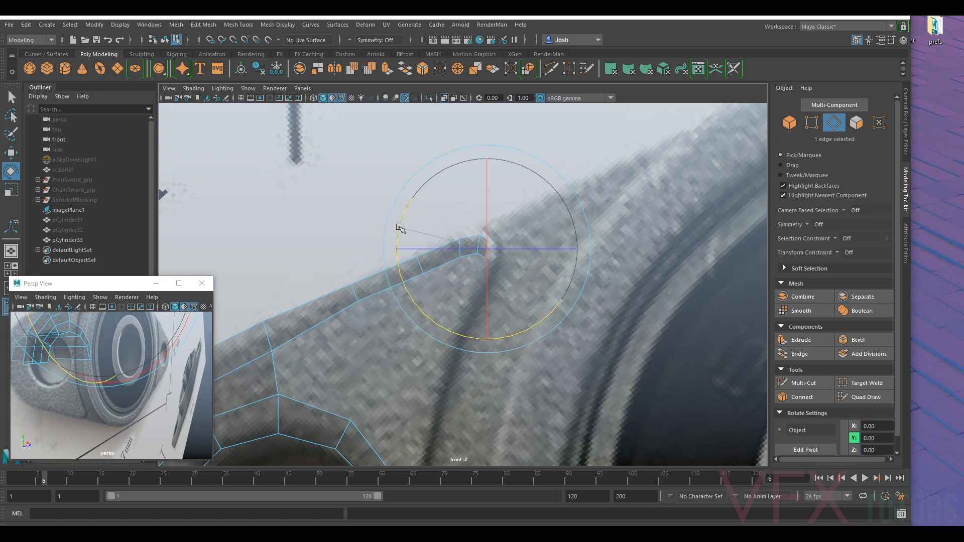
drag(520, 173, 446, 187)
key(w)
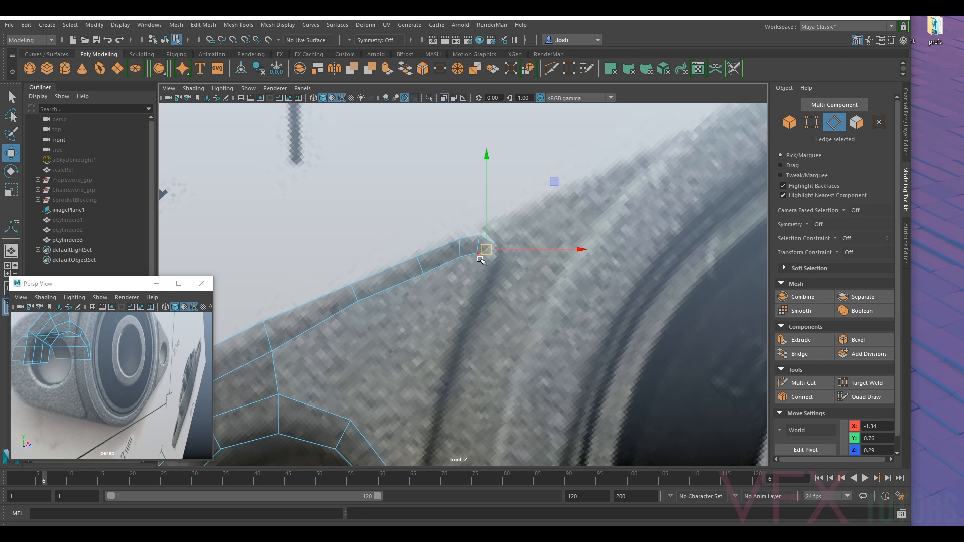
- Extrude another short segment around the flange's corner and rotate its end edge to face down along the groove
key(ctrl+e)
key(w)
drag(489, 252, 485, 263)
key(e)
drag(402, 227, 442, 203)
key(w)
drag(483, 261, 484, 263)
- Nudge the vertices along the strip's inner edge and inside the corner to even out the strip's width
scroll(718, 165, up, 2)
click(811, 126)
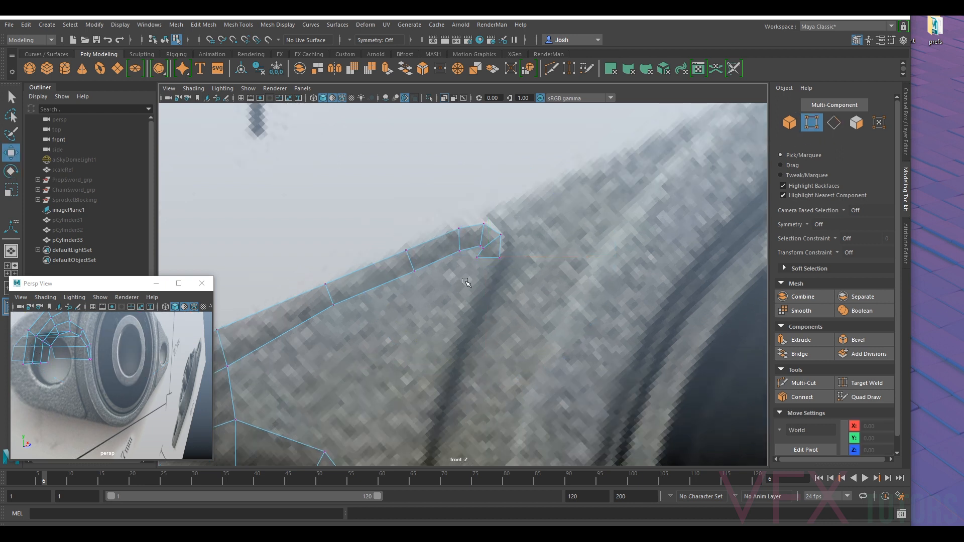
scroll(447, 316, down, 4)
click(444, 290)
mouse_move(444, 289)
mouse_down()
mouse_move(478, 273)
mouse_move(494, 281)
mouse_move(489, 303)
mouse_move(492, 280)
mouse_move(476, 269)
mouse_move(450, 277)
mouse_up()
click(483, 275)
click(483, 285)
click(473, 300)
click(494, 283)
click(476, 270)
click(449, 284)
click(369, 323)
drag(370, 324, 368, 316)
- Fine-tune the rounded corner's vertices against the reference, placing the innermost one at about X -1.35, Y 0.75
click(491, 301)
click(511, 301)
click(515, 262)
click(485, 244)
click(476, 267)
click(493, 280)
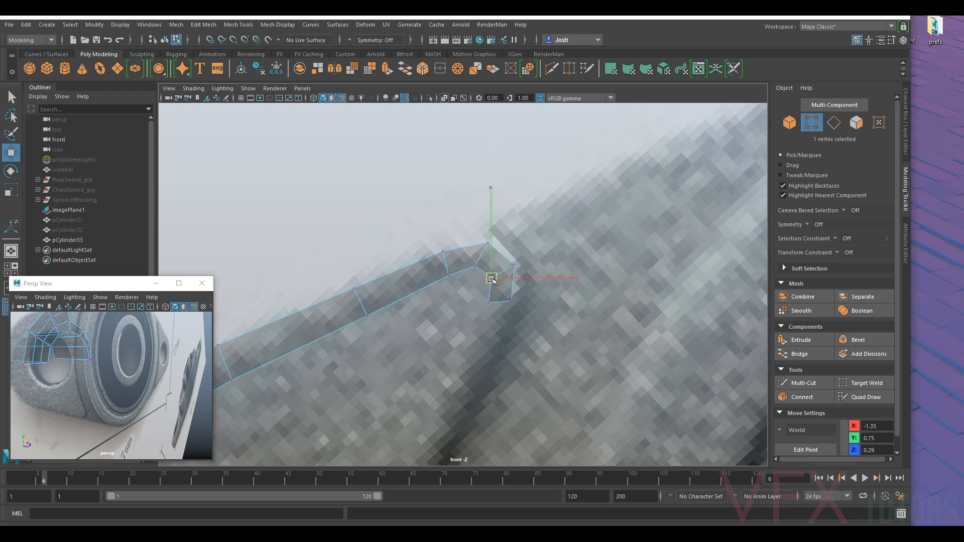
- Extrude the corner's end edge down along the groove beside the bearing to about X -1.39, Y 0.62
scroll(444, 258, down, 5)
scroll(528, 278, up, 8)
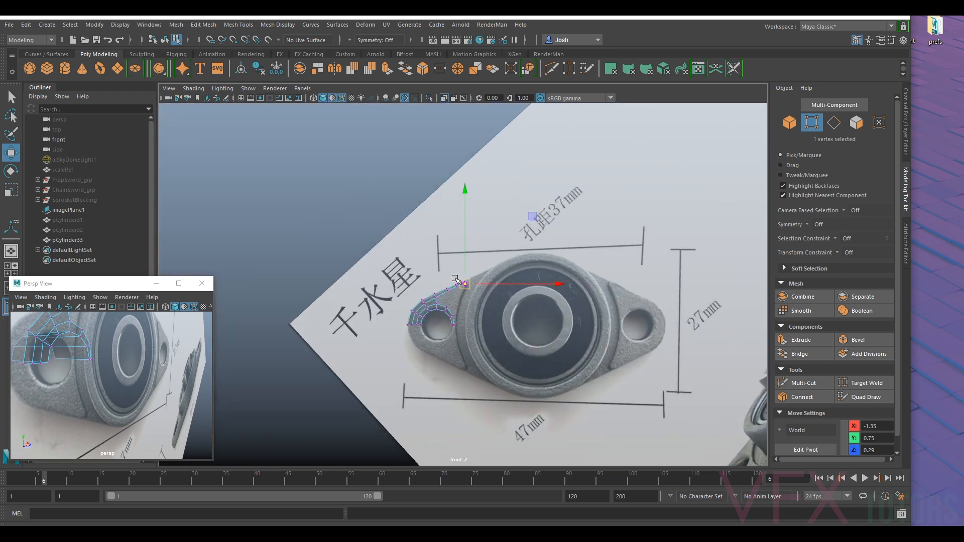
scroll(528, 277, up, 4)
click(469, 262)
click(843, 122)
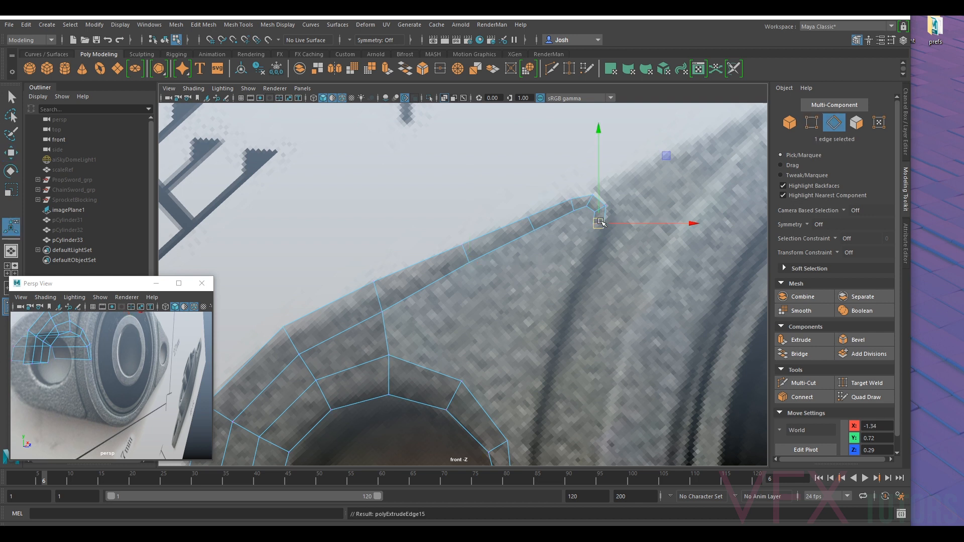
shift+drag(601, 222, 577, 265)
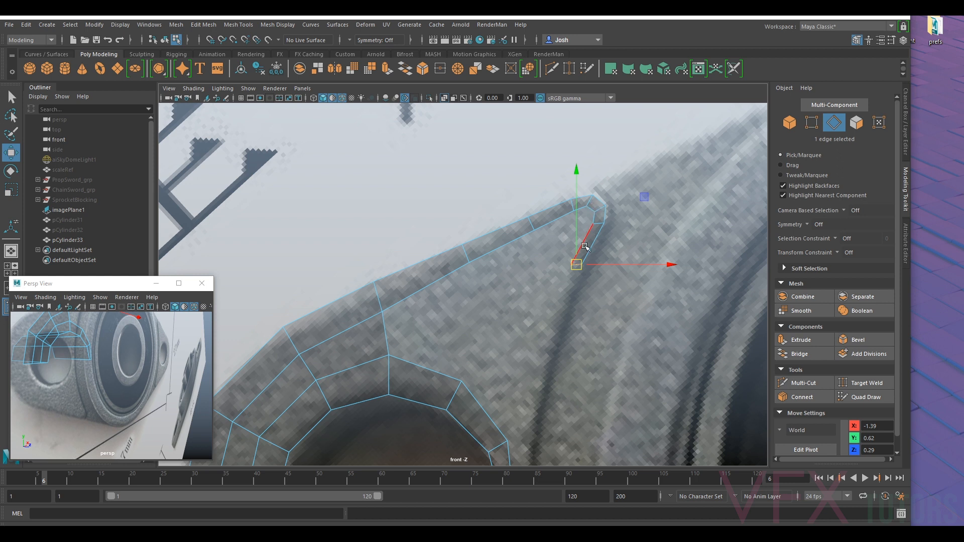
- Extrude the end edge further down the groove as a single segment ending at about X -1.46, Y 0.43
key(ctrl+e)
key(w)
drag(579, 269, 551, 333)
key(ctrl+e)
key(w)
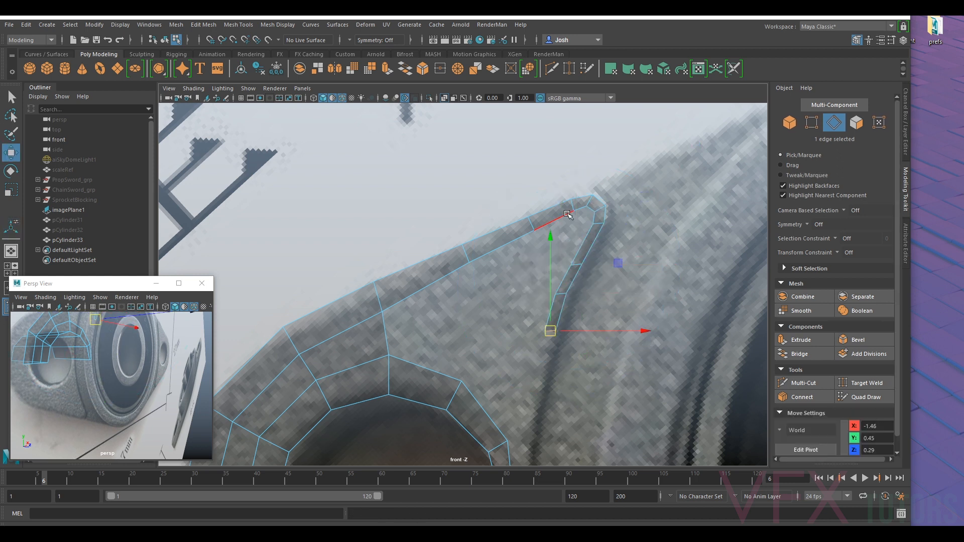
key(ctrl+z)
key(ctrl+z)
drag(574, 268, 549, 343)
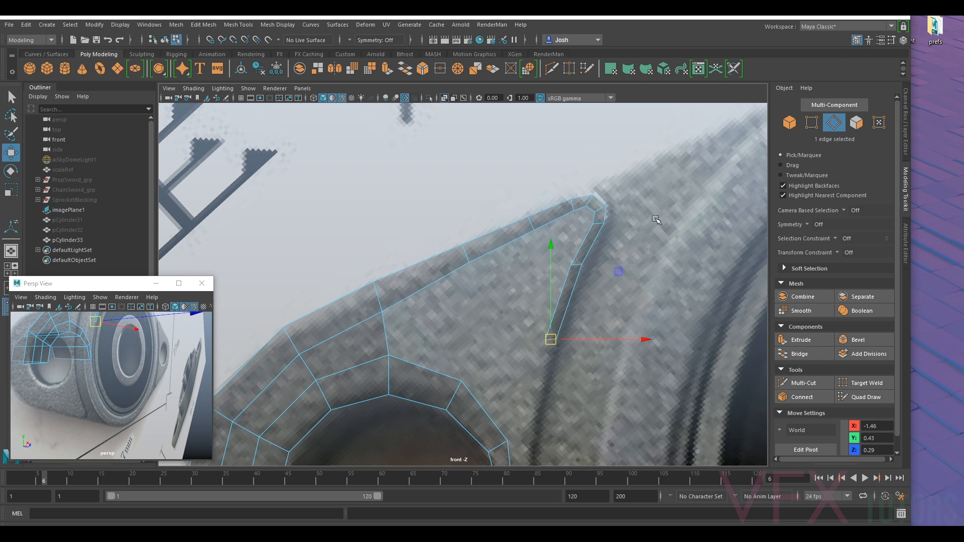
- Adjust the vertices of the two segments along the groove so the strip keeps an even width below the corner
click(813, 123)
scroll(527, 269, up, 3)
click(627, 252)
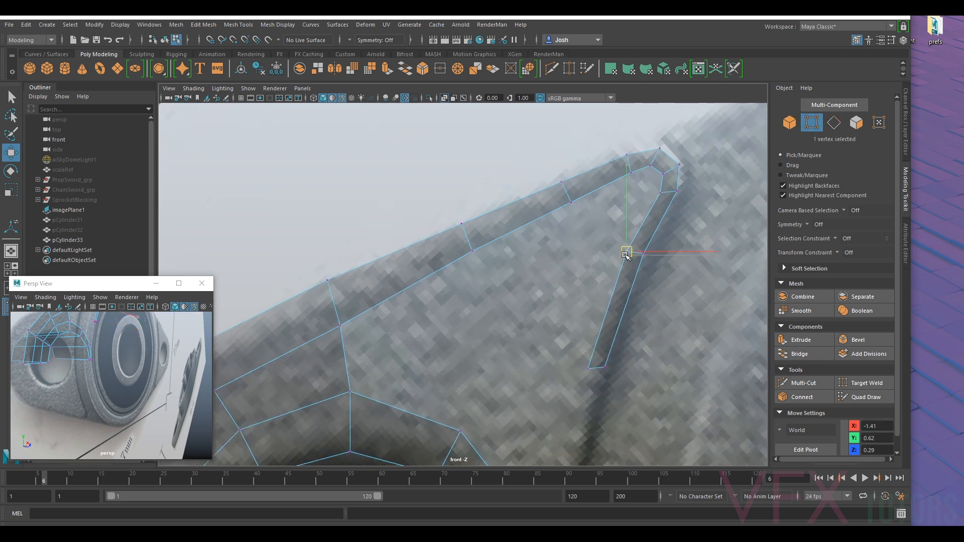
click(661, 191)
drag(660, 191, 660, 190)
click(588, 369)
drag(587, 369, 587, 361)
drag(616, 242, 647, 260)
scroll(656, 252, down, 10)
scroll(467, 280, up, 15)
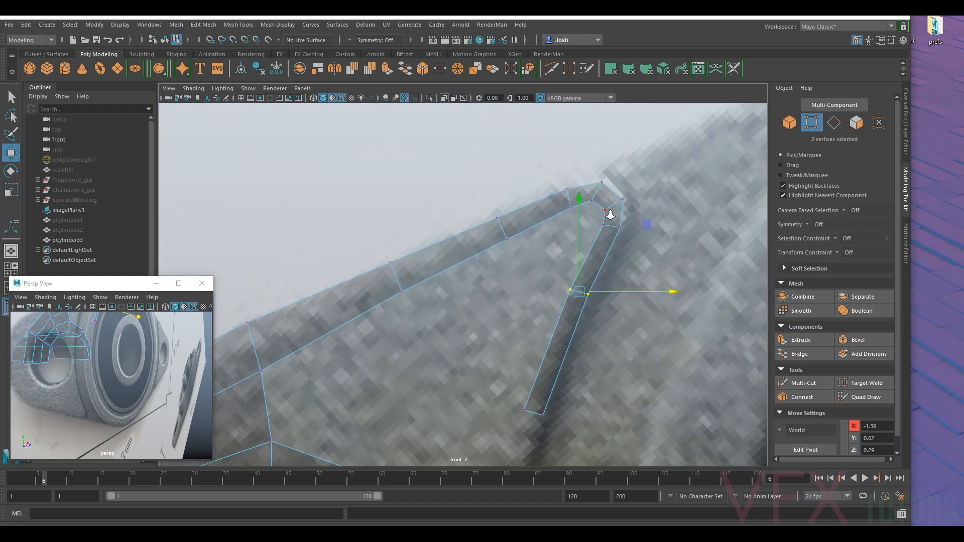
- Bridge the facing inner edges below the rounded corner to fill the gap between the strip's two arms
scroll(610, 215, up, 1)
click(833, 124)
click(598, 195)
shift+click(621, 209)
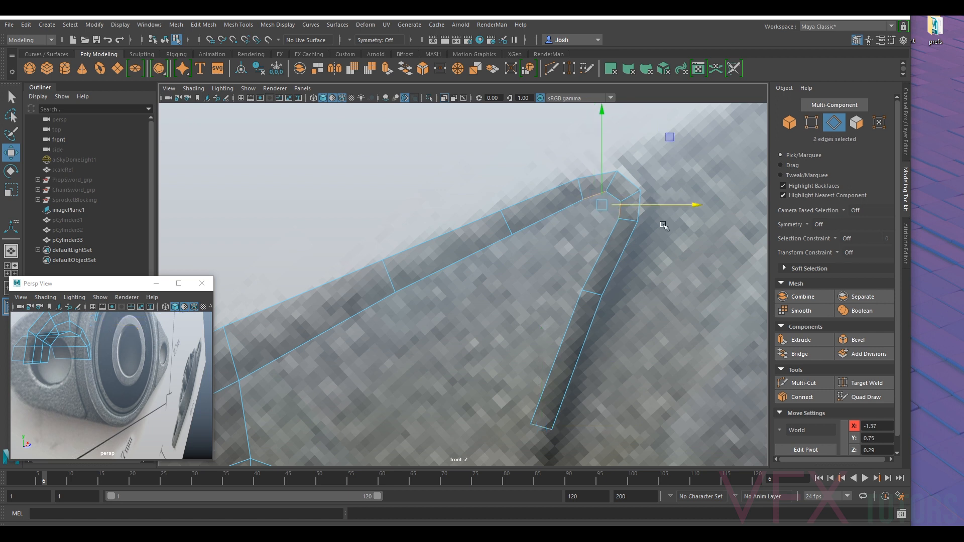
click(800, 354)
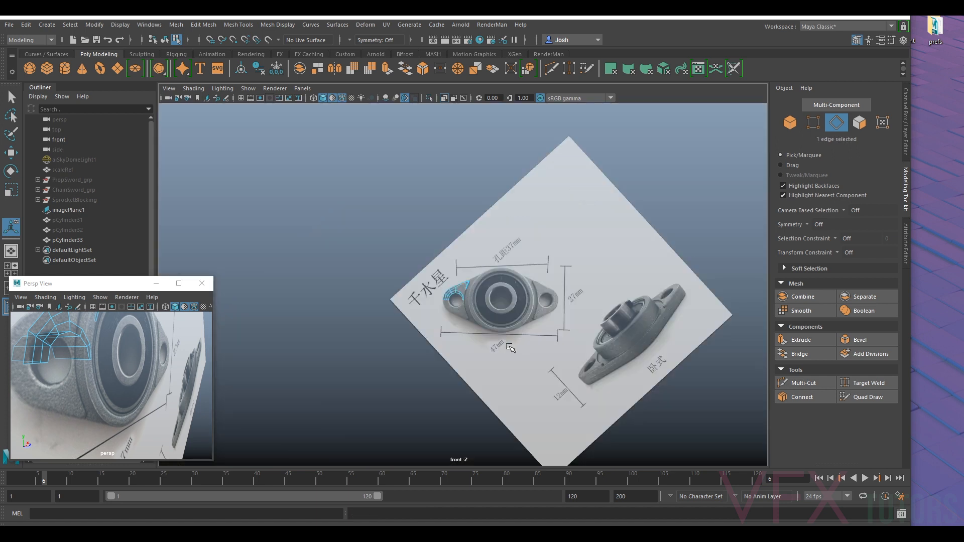
scroll(510, 347, up, 10)
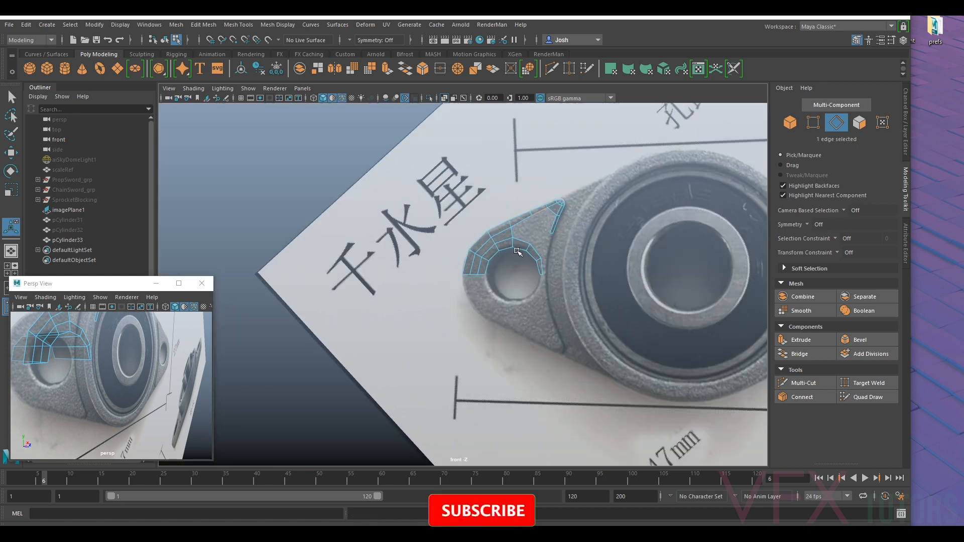
- Extrude the outer ring edge above the hole to about X -1.65, Y 0.54 and weld its upper vertex onto the top strip
scroll(521, 272, up, 4)
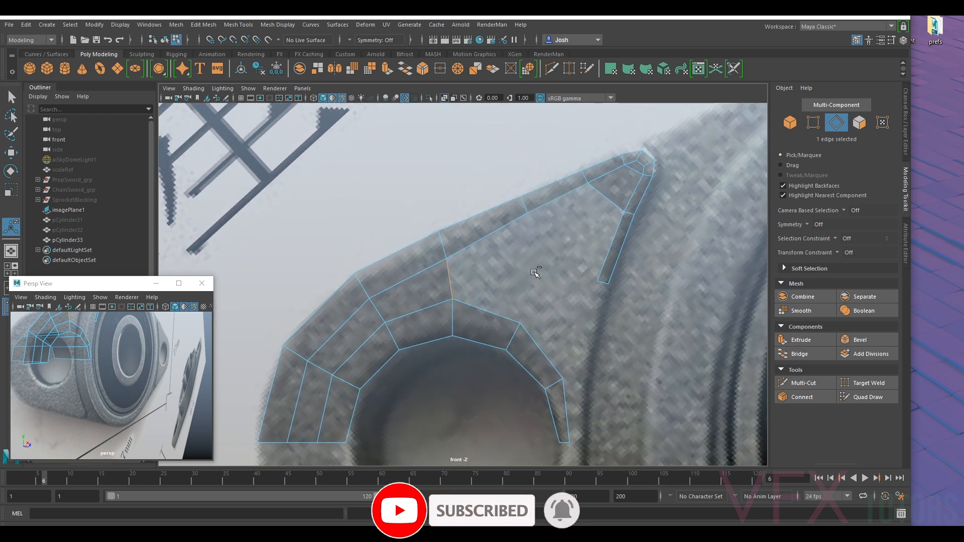
key(w)
drag(452, 276, 534, 243)
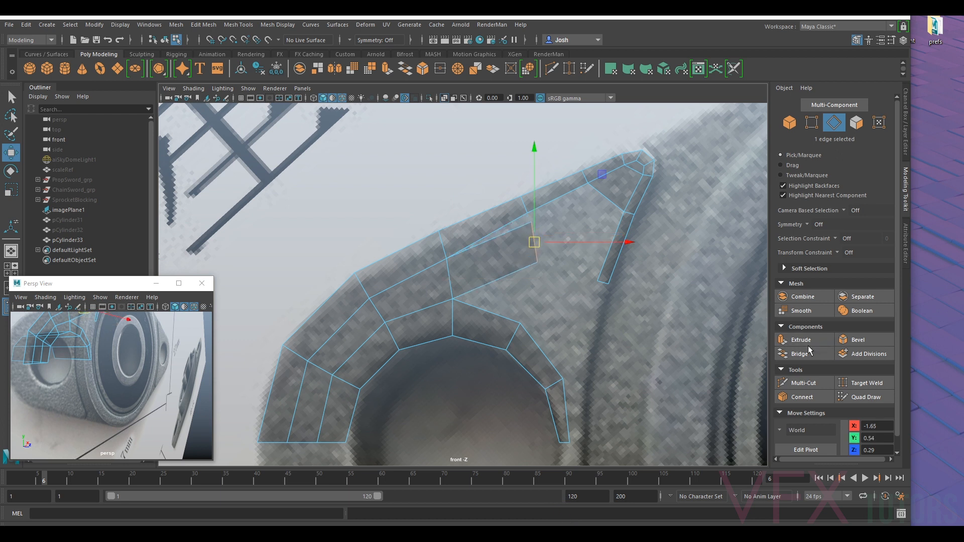
click(816, 120)
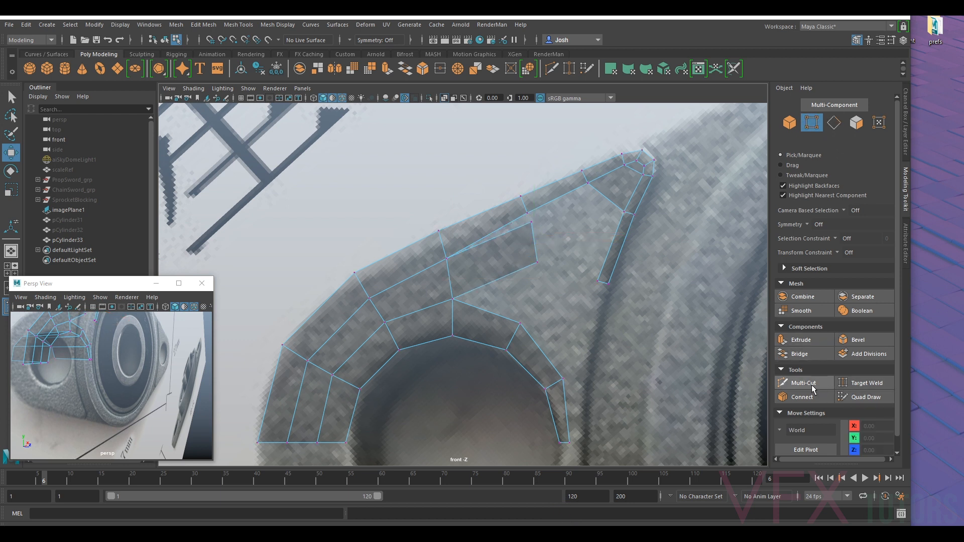
click(861, 384)
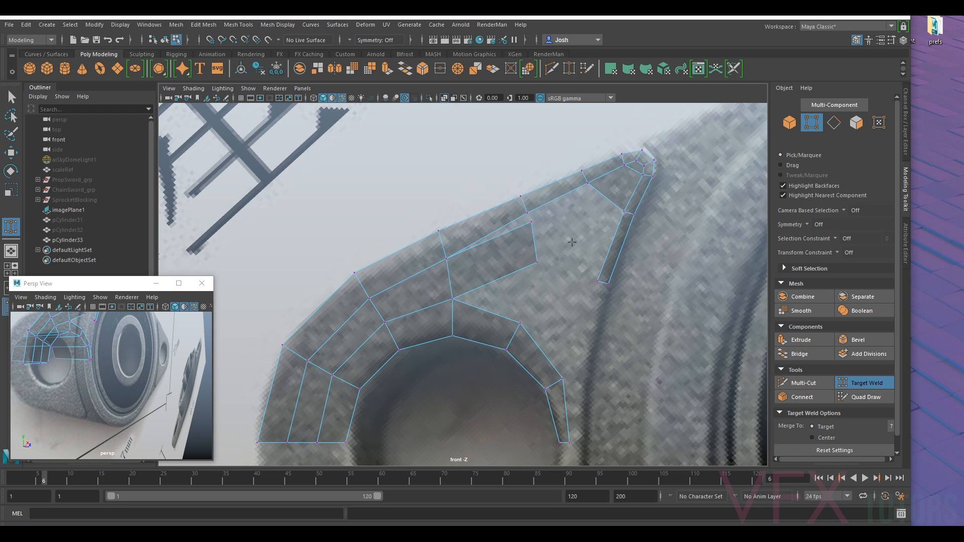
drag(531, 221, 528, 213)
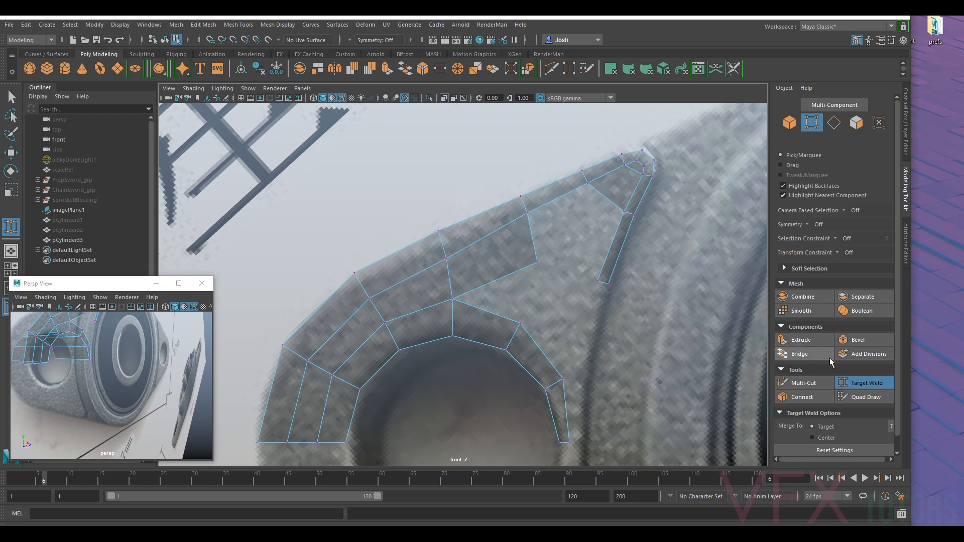
click(866, 384)
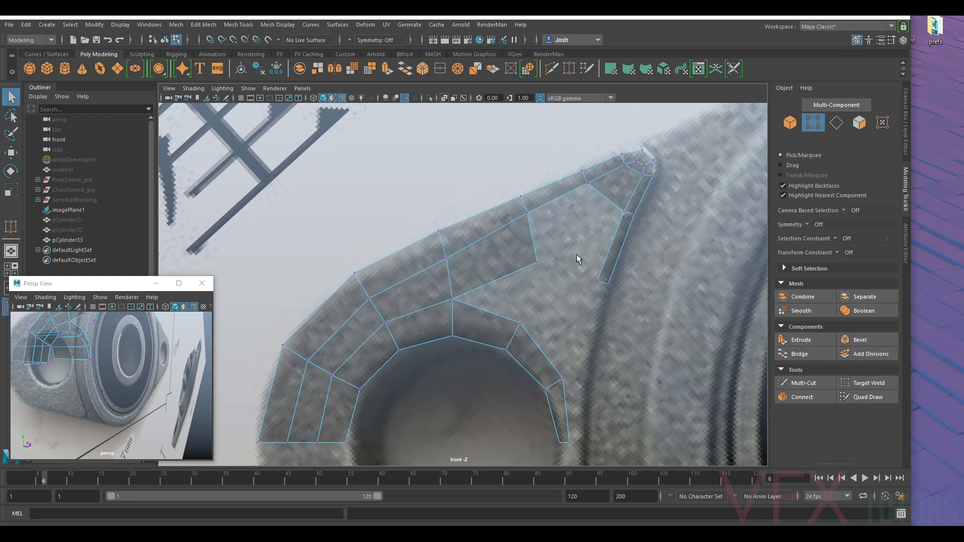
- Move the new face's free corner to about X -1.62, Y 0.54 and shift the groove strip's inner end vertex toward the hole
click(537, 264)
key(w)
drag(537, 262, 548, 248)
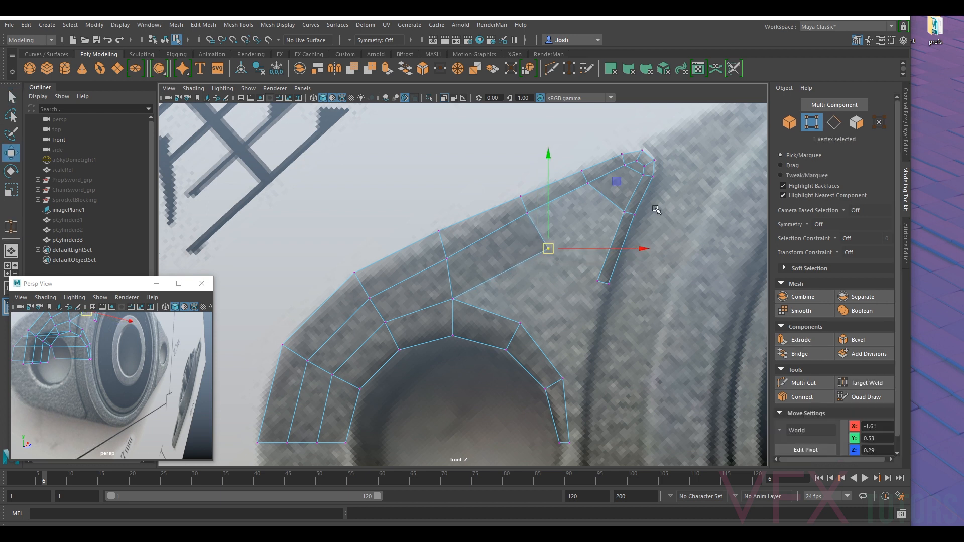
click(598, 279)
mouse_move(598, 279)
mouse_down()
mouse_move(559, 255)
mouse_move(591, 275)
mouse_up()
click(549, 249)
drag(549, 249, 545, 243)
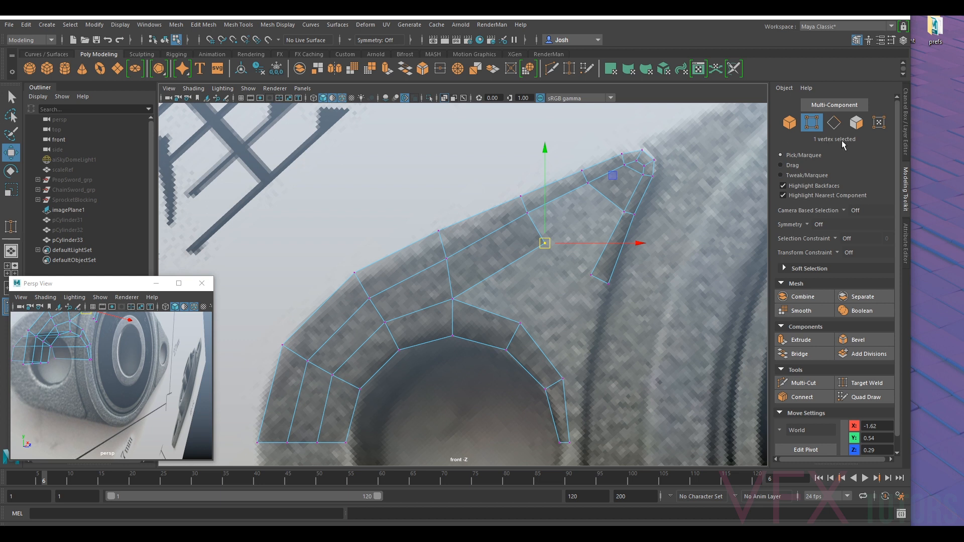
- Extrude the groove strip's end edge down to about Y 0.18 and rotate it to follow the groove
click(834, 123)
click(600, 280)
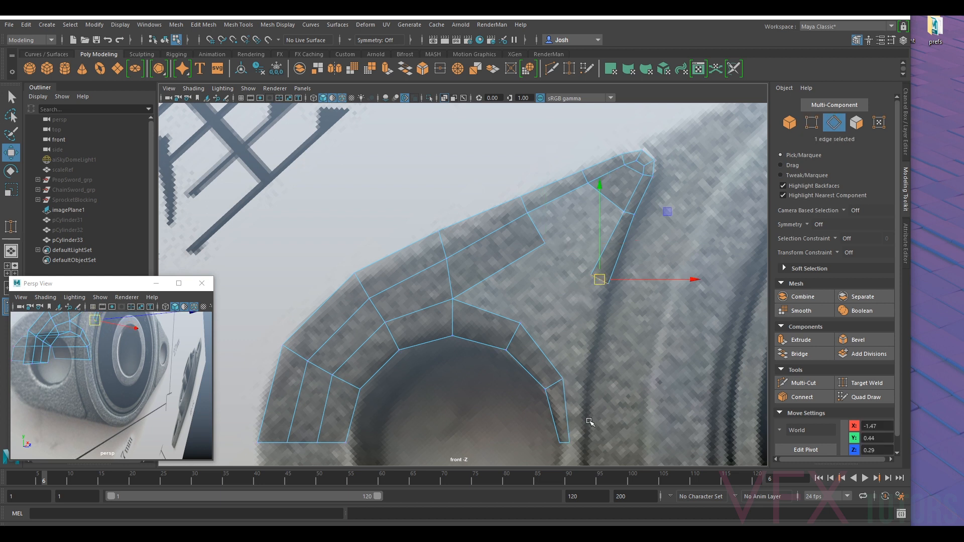
alt+middle_drag(590, 422, 621, 297)
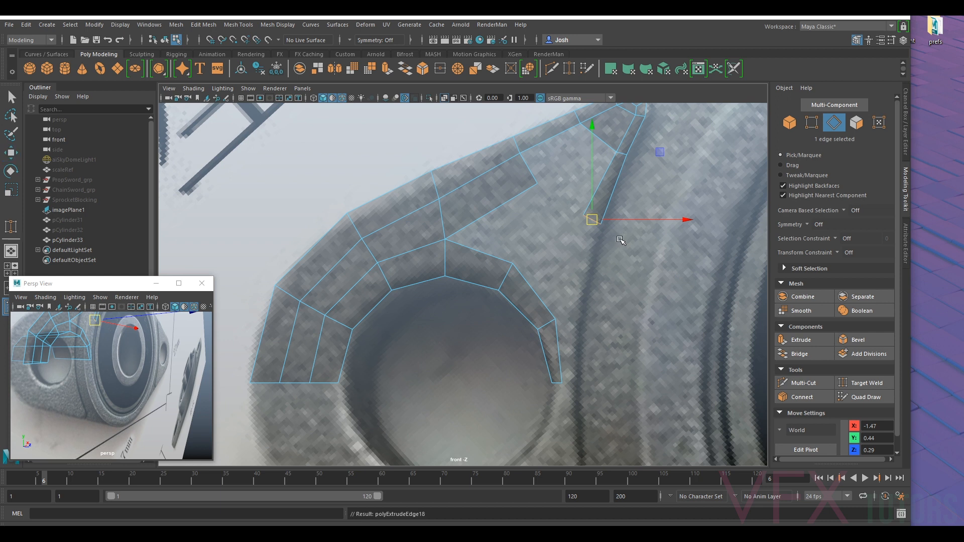
drag(592, 220, 572, 313)
key(e)
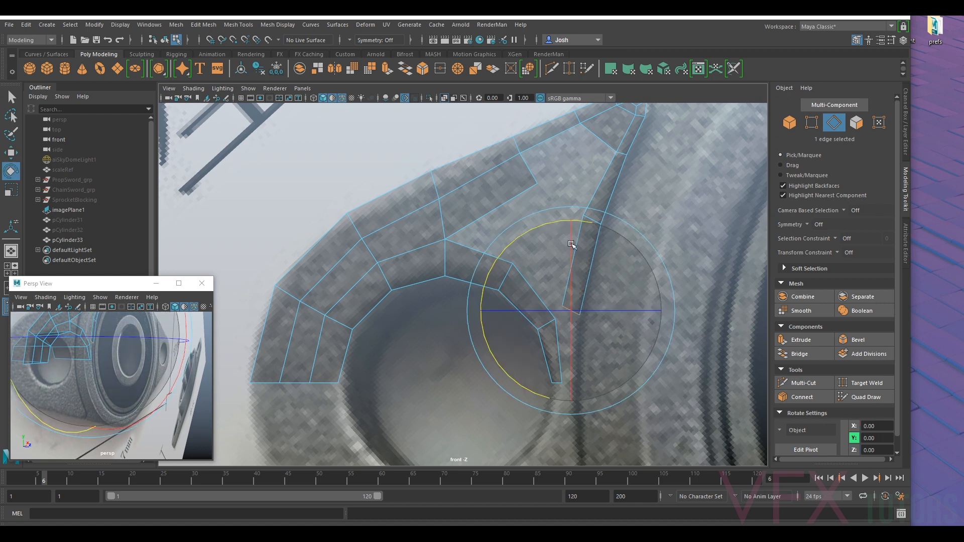
drag(502, 254, 493, 287)
key(w)
drag(572, 305, 570, 321)
- Adjust the inner vertices of the new groove segment to even out the strip's width
click(815, 125)
alt+right_drag(566, 311, 624, 311)
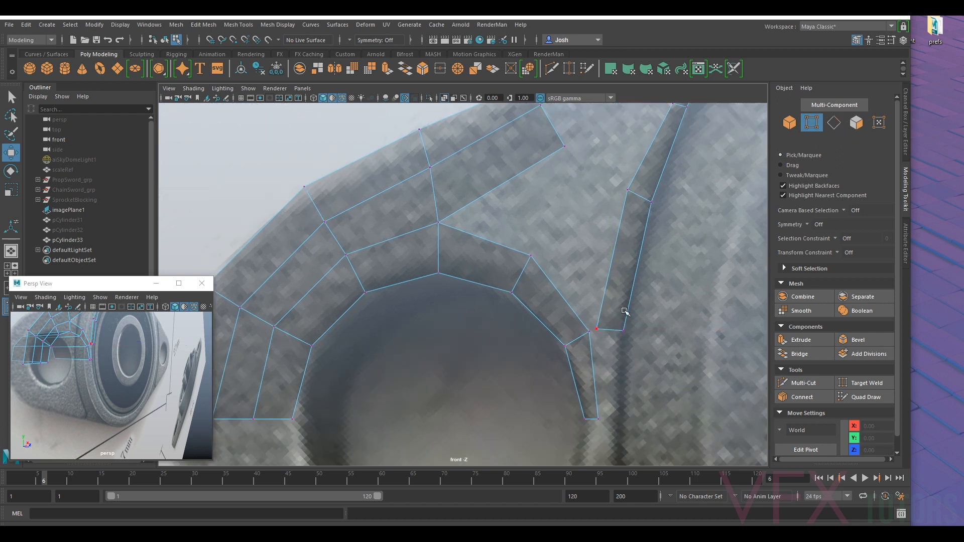
click(605, 327)
drag(605, 331, 631, 195)
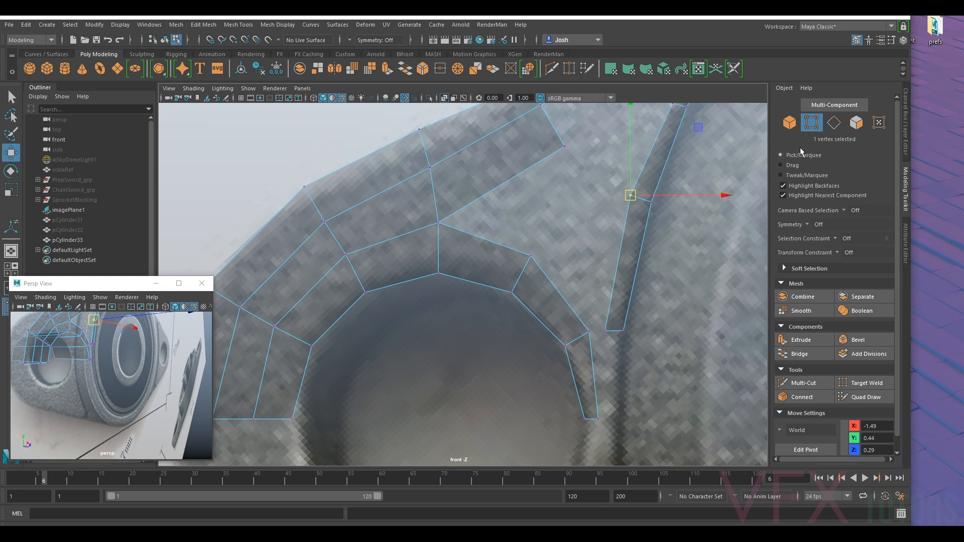
- Extrude the groove strip's end edge straight down to X -1.52, Y 0.00, level with the end of the hole ring
click(834, 123)
scroll(660, 314, down, 5)
scroll(610, 306, up, 6)
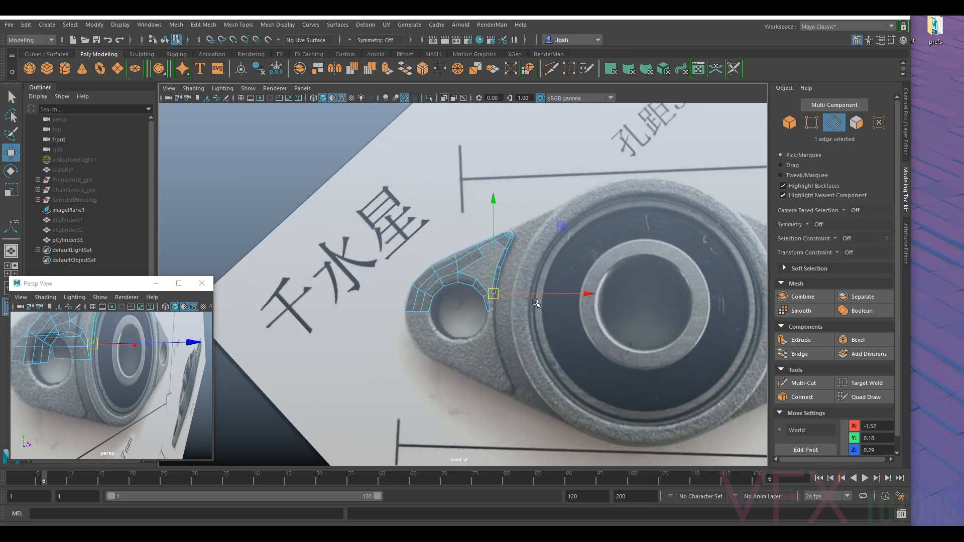
scroll(536, 304, up, 8)
drag(557, 315, 550, 368)
scroll(572, 368, up, 2)
alt+middle_drag(620, 367, 582, 272)
scroll(574, 288, up, 2)
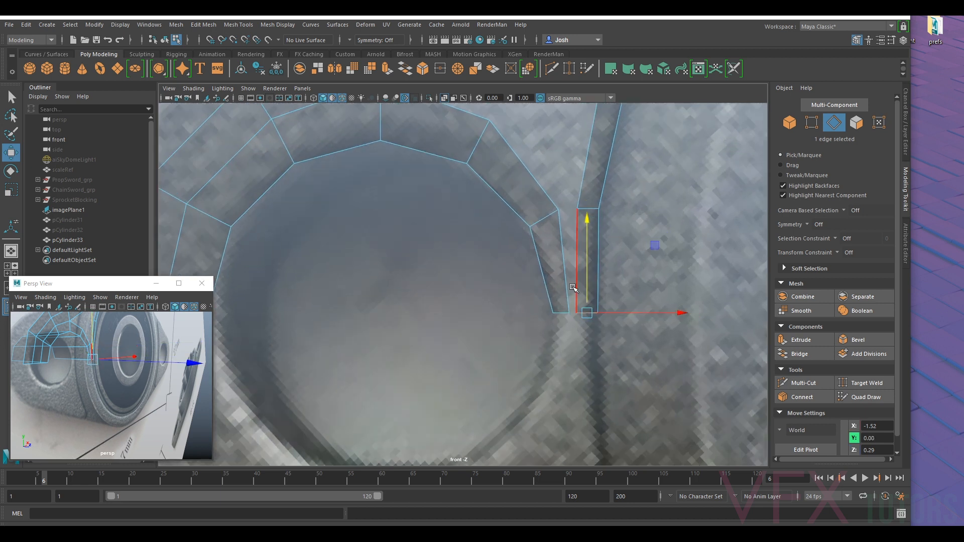
- Bridge the lowest outer edge of the hole ring to the facing inner edge of the groove strip
alt+middle_drag(612, 216, 588, 247)
shift+click(539, 305)
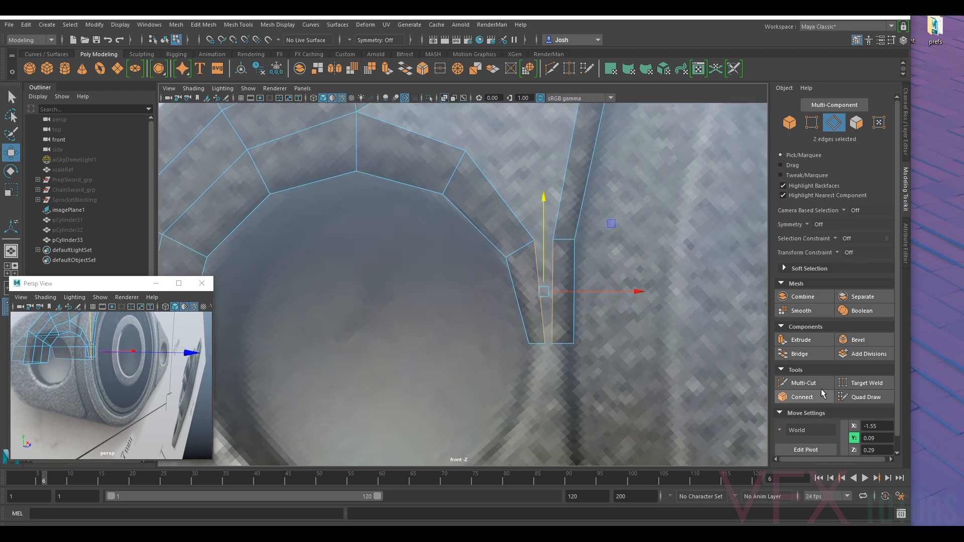
click(800, 353)
- Reposition the upper and lower inner vertices of the narrow bridged face to space the columns between hole and groove evenly
key(F9)
key(q)
click(536, 242)
key(w)
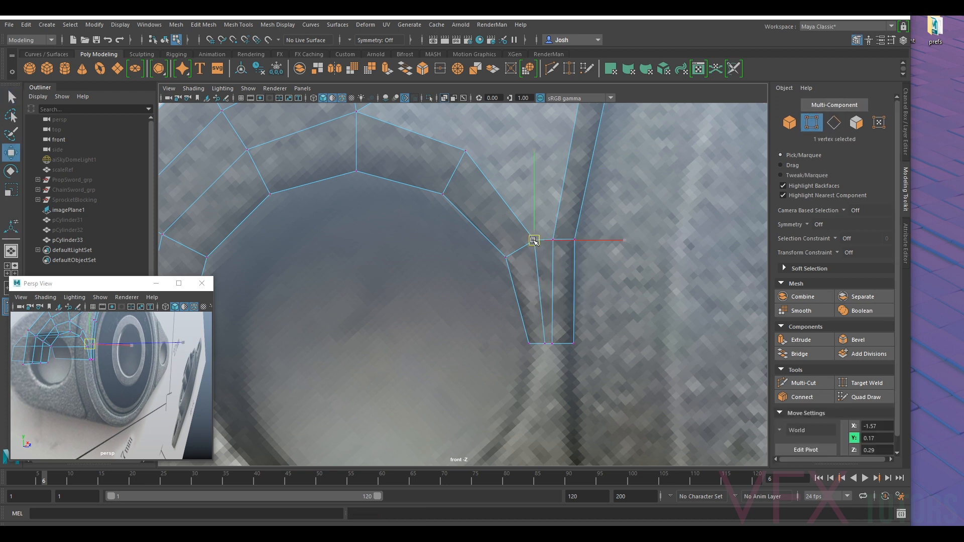
drag(536, 243, 557, 241)
click(553, 239)
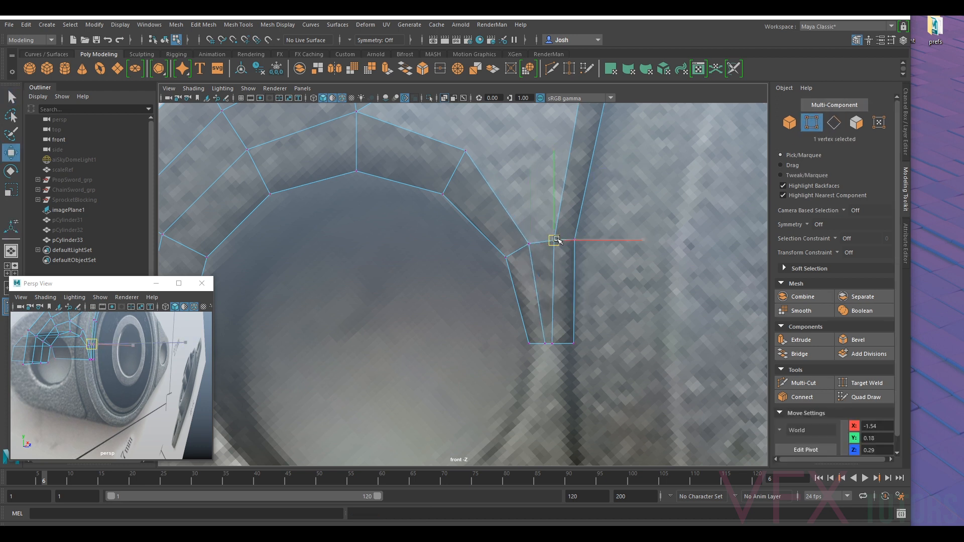
click(554, 344)
drag(573, 344, 563, 345)
click(545, 343)
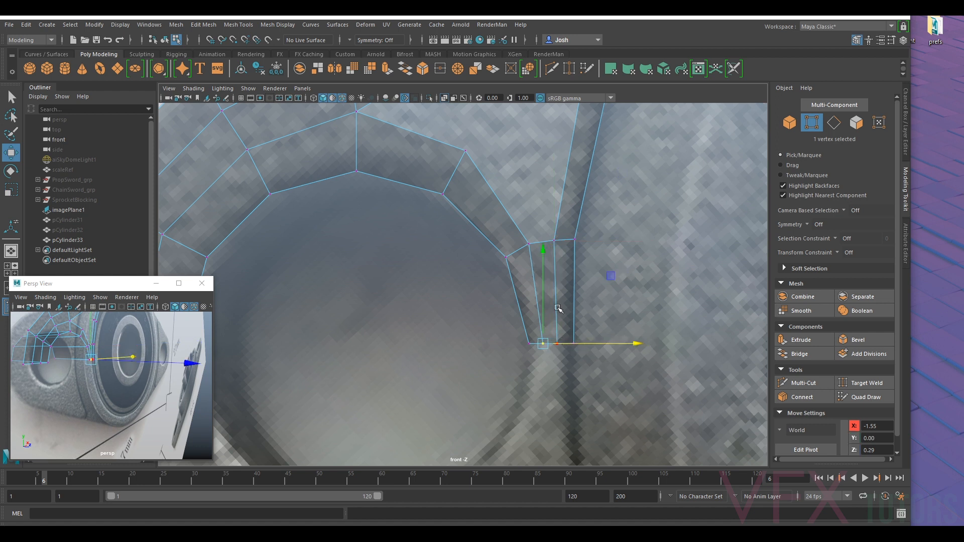
- Bridge the next outer edge of the hole ring to the groove strip's inner edge directly above the narrow face
scroll(584, 208, down, 15)
scroll(513, 314, up, 13)
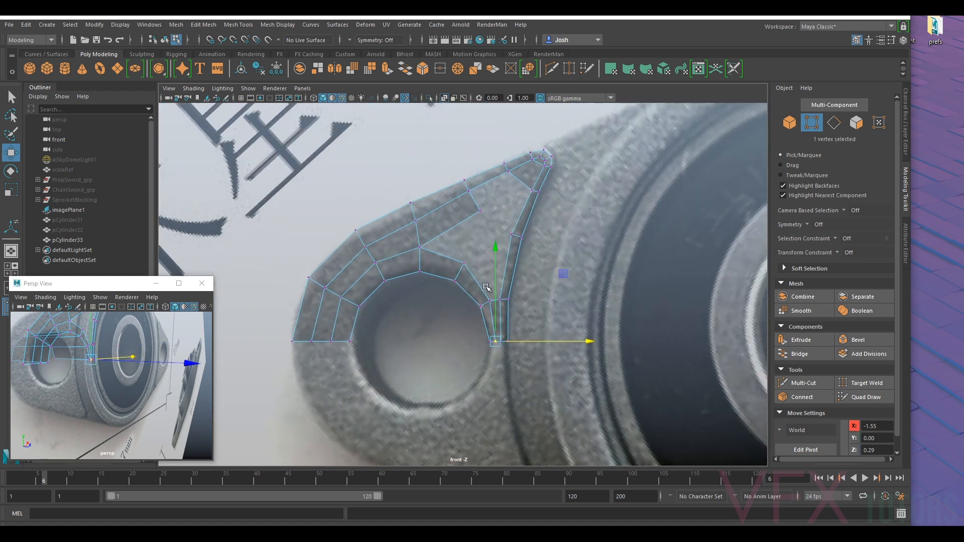
right_drag(540, 227, 537, 199)
click(535, 224)
shift+click(485, 274)
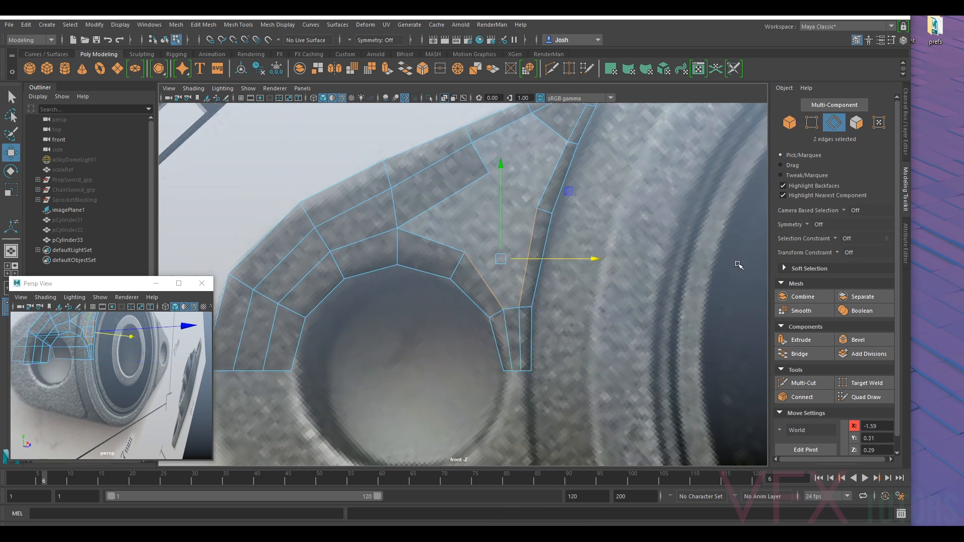
click(799, 354)
- Move the two groove strip vertices at the top of the bridged face down to about X -1.47, Y 0.41
alt+middle_drag(519, 240, 536, 241)
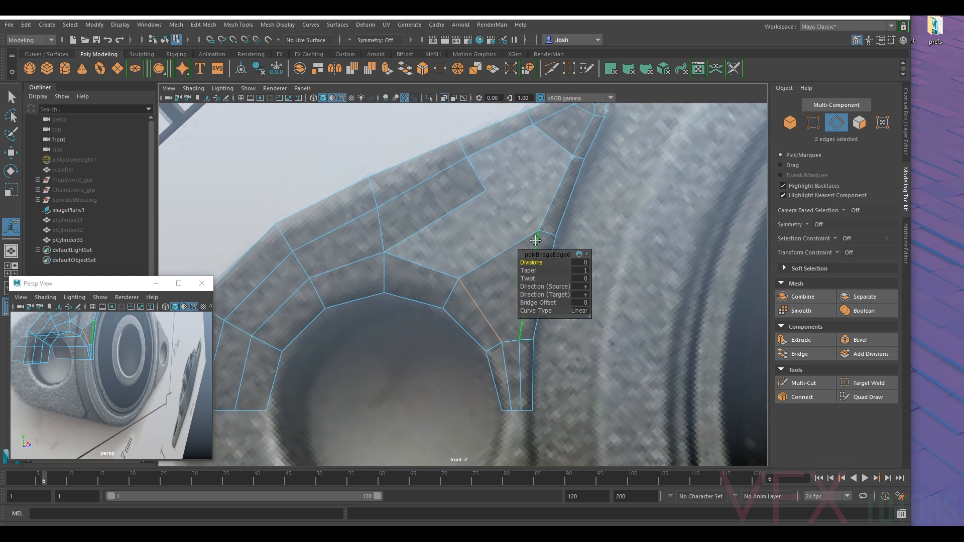
right_drag(528, 229, 516, 246)
key(F9)
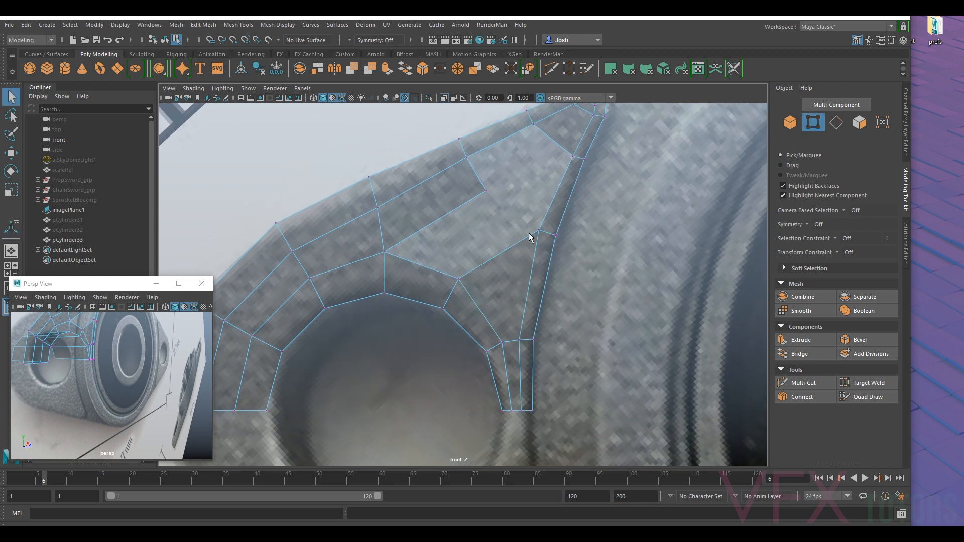
key(w)
drag(571, 216, 560, 244)
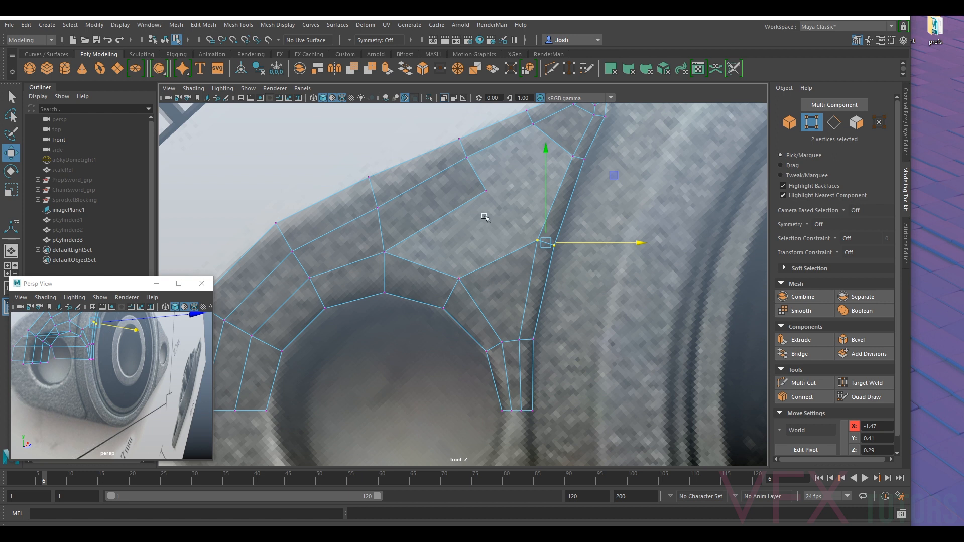
- Bridge the top edge of the last bridged face to the lower edge of the face extruded under the top strip
right_drag(479, 247, 491, 218)
click(527, 246)
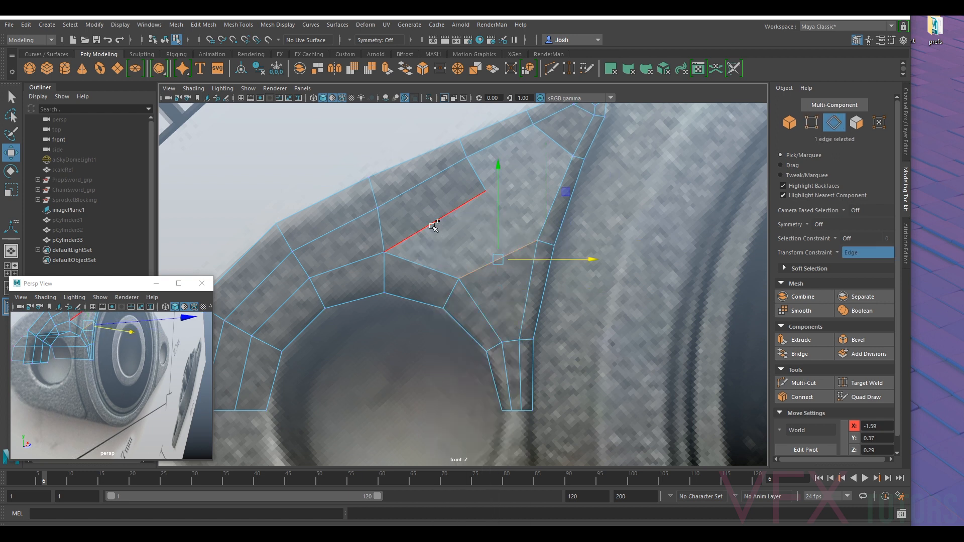
shift+click(433, 227)
click(800, 354)
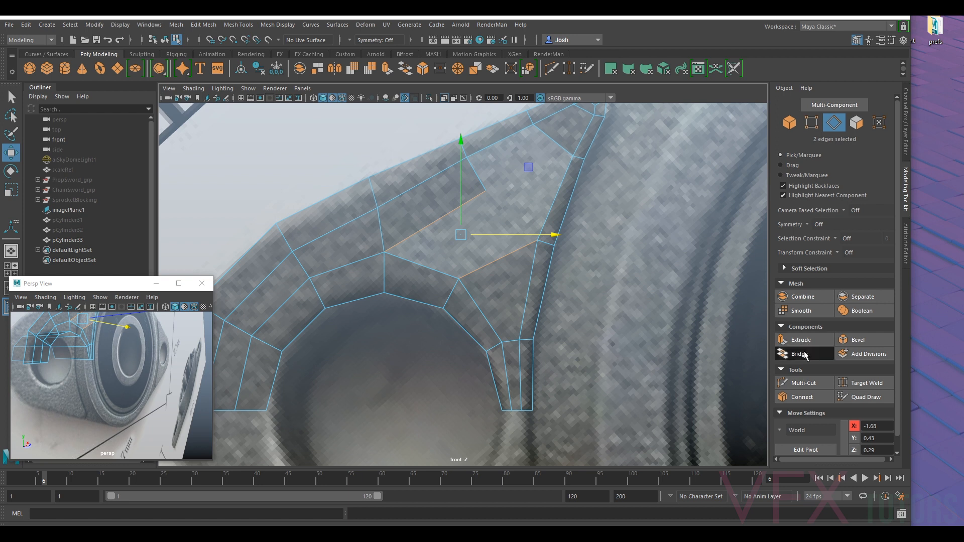
- Move the shared vertex in the middle of the flange surface to about X -1.59, Y 0.53
click(817, 123)
click(486, 189)
key(w)
drag(487, 192, 497, 198)
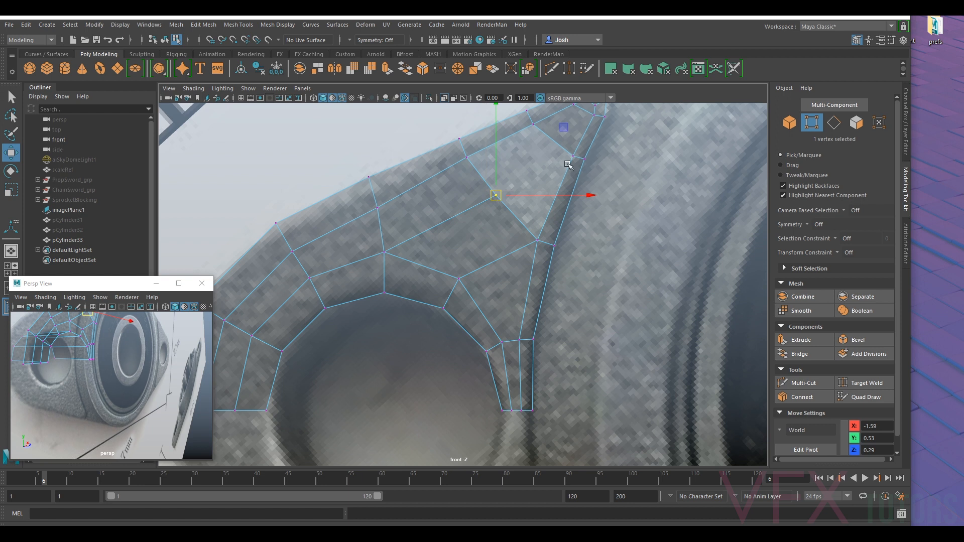
alt+middle_drag(566, 163, 562, 203)
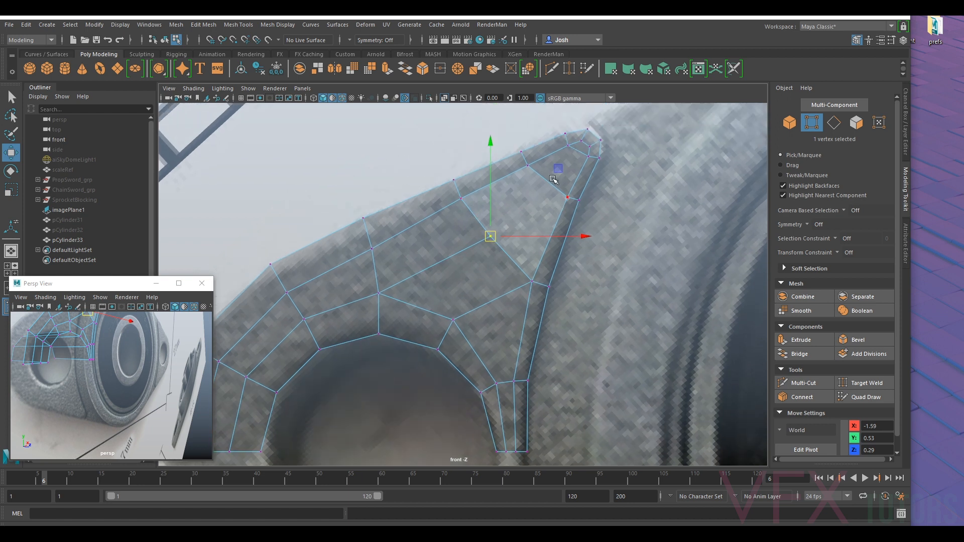
alt+middle_drag(591, 162, 576, 194)
scroll(568, 202, up, 1)
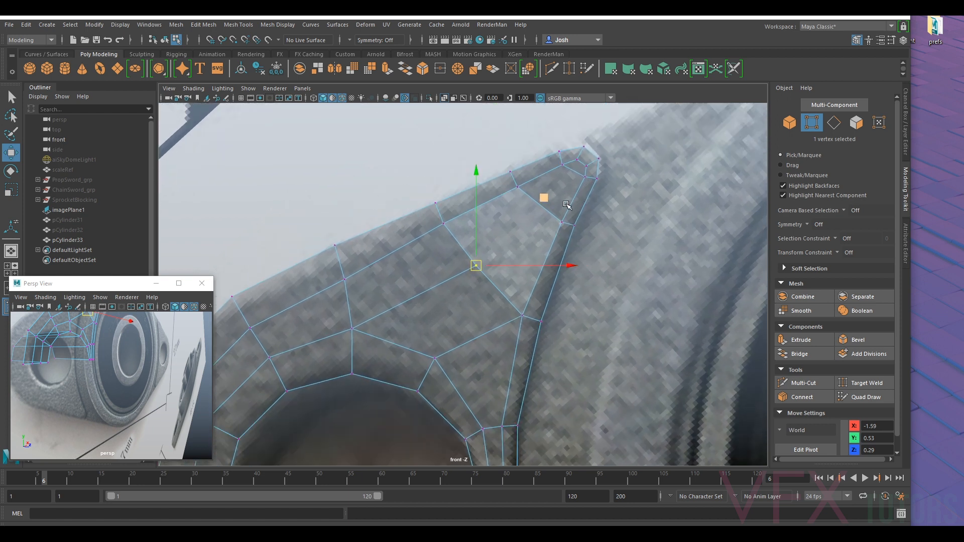
scroll(563, 196, up, 1)
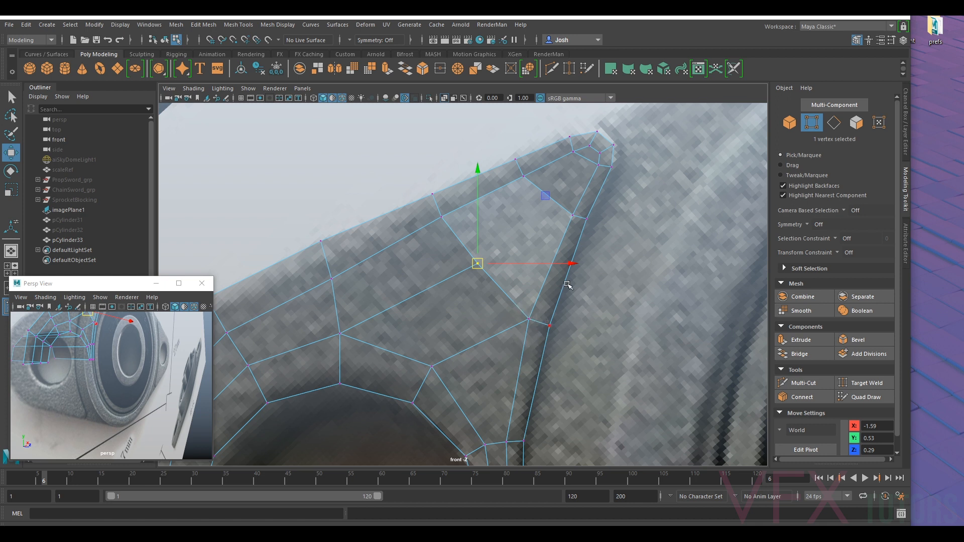
scroll(530, 325, down, 9)
scroll(485, 303, up, 8)
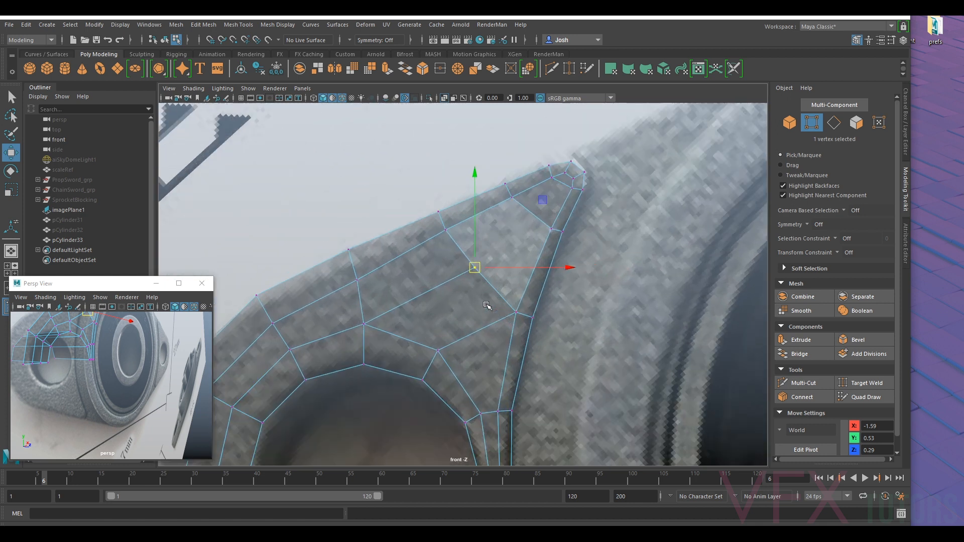
click(516, 313)
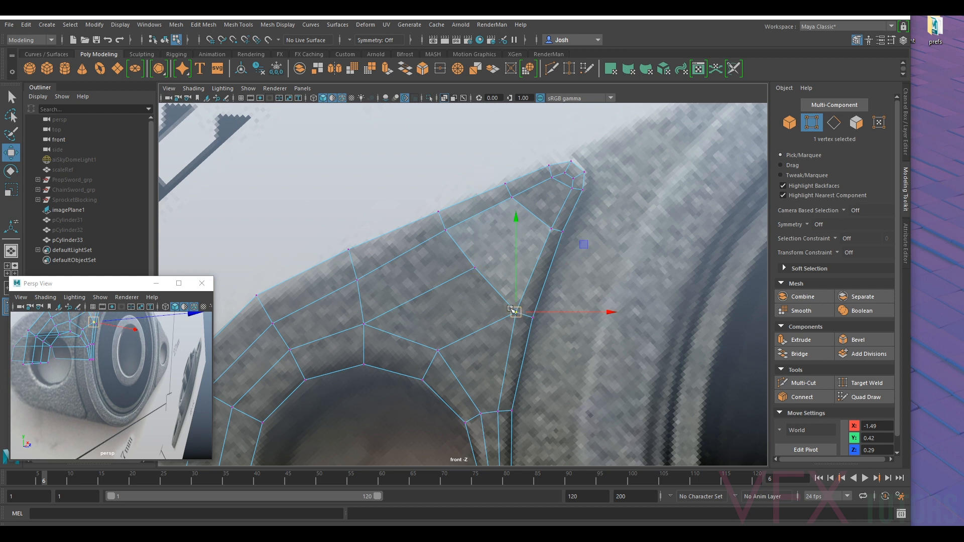
drag(513, 312, 512, 313)
key(ctrl+z)
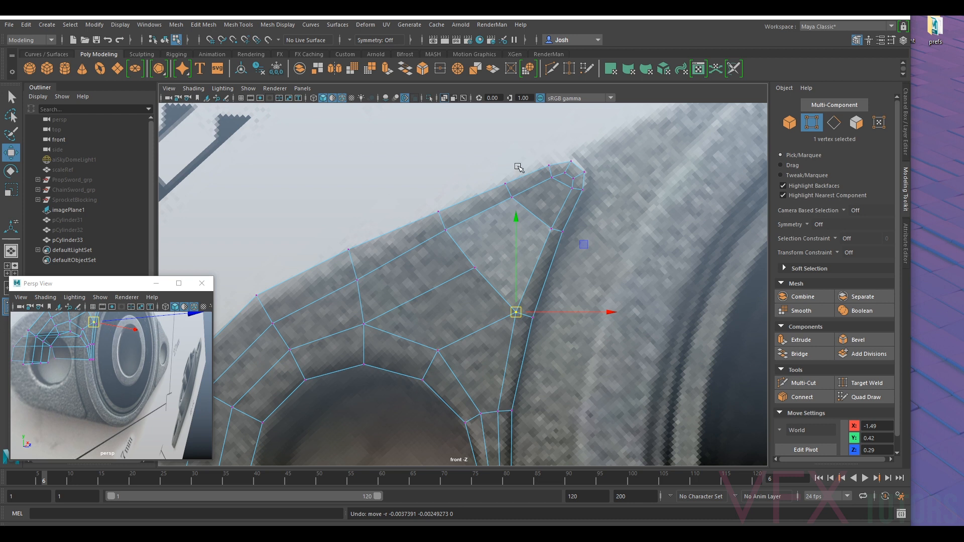
- Insert an edge loop with Multi-Cut from the pointed tip through the face extruded under the top strip
click(804, 383)
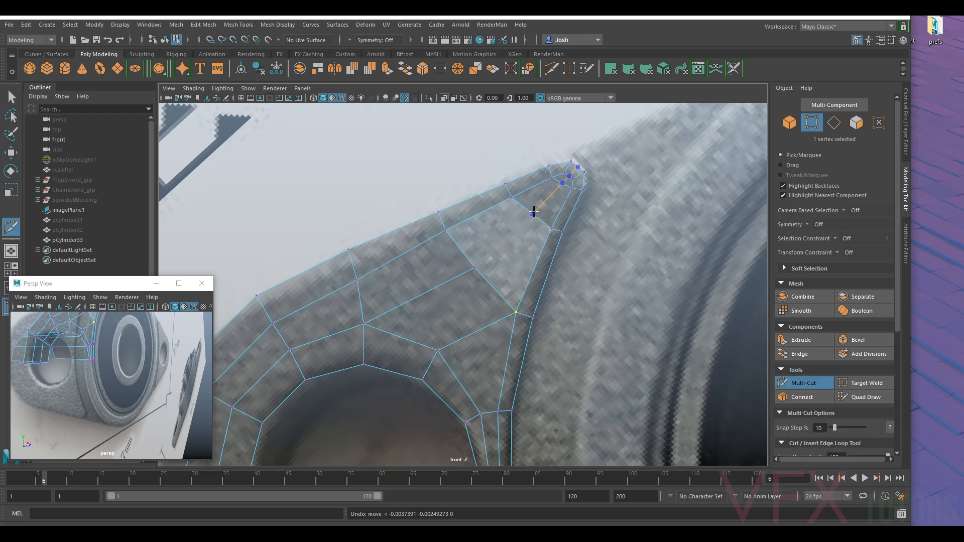
click(534, 210)
right_click(612, 186)
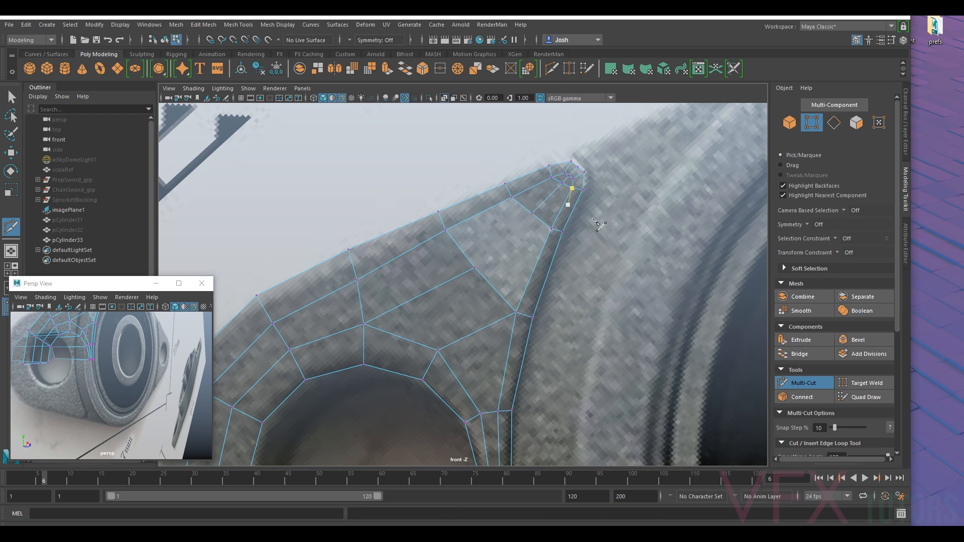
click(807, 385)
- Reposition the tip's vertices to round off its corner, placing the last pair at about X -1.33, Y 0.75
scroll(607, 189, up, 5)
alt+middle_drag(607, 189, 578, 235)
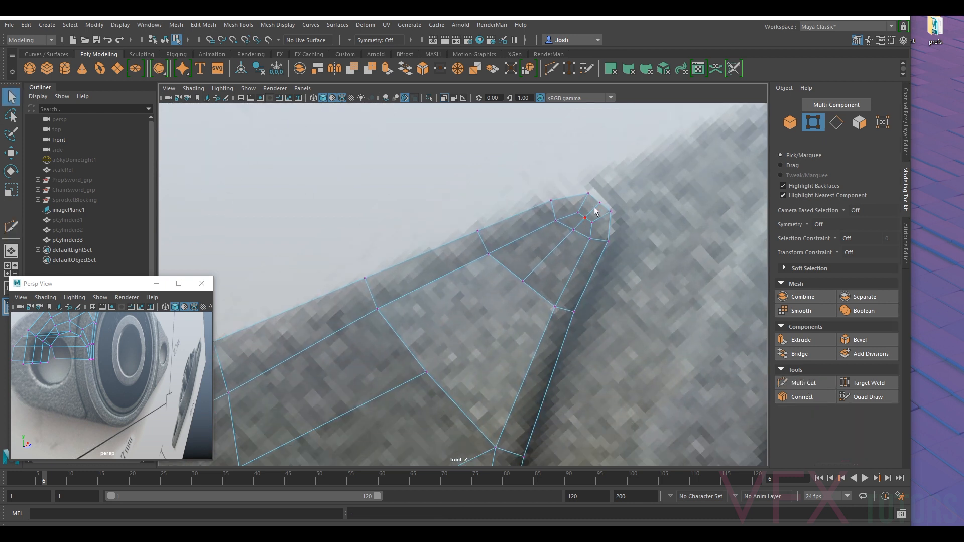
click(589, 194)
shift+click(578, 212)
key(w)
drag(590, 202, 605, 221)
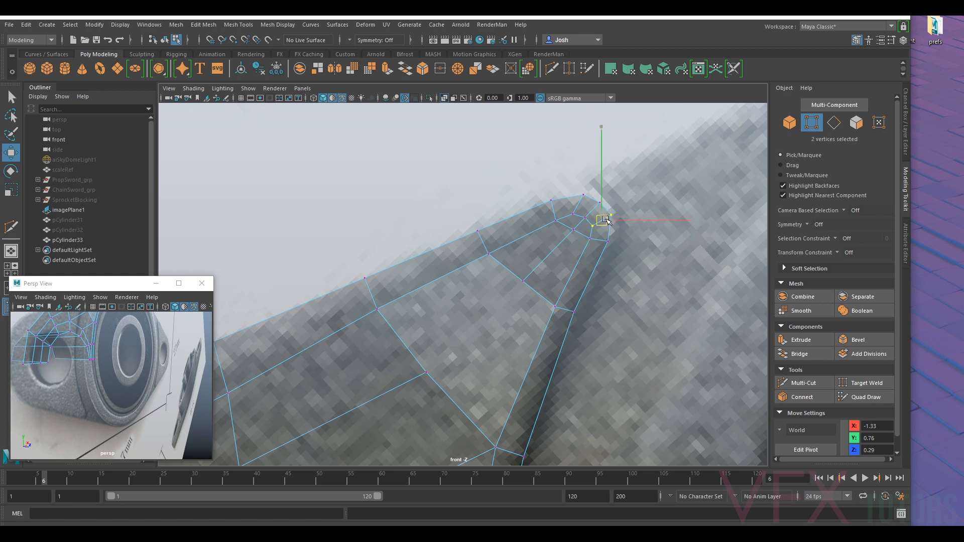
- Fill the open gap between the central flange surface, the split face under the tip and the groove strip with two edge bridges
alt+middle_drag(384, 377, 462, 279)
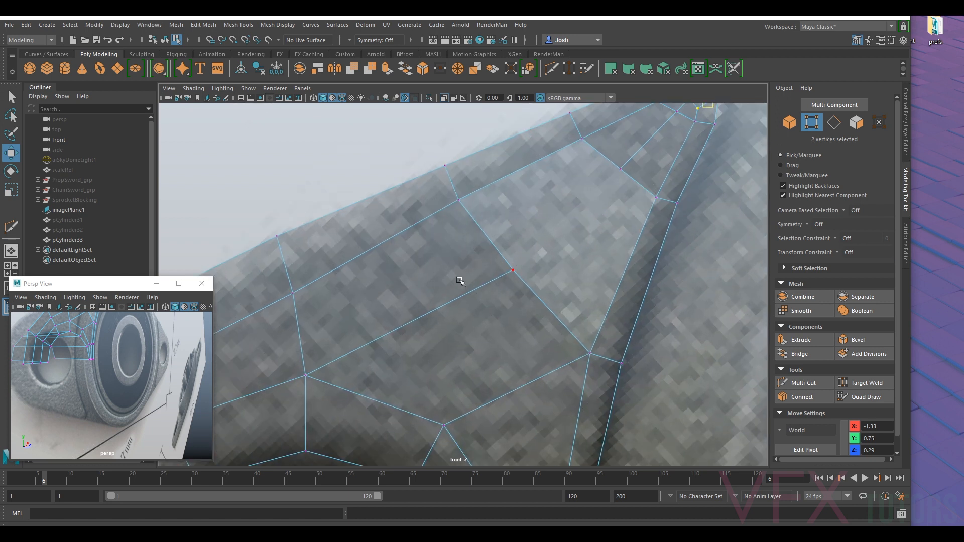
scroll(458, 287, down, 15)
scroll(456, 288, up, 8)
right_drag(473, 247, 473, 219)
click(505, 259)
shift+click(488, 284)
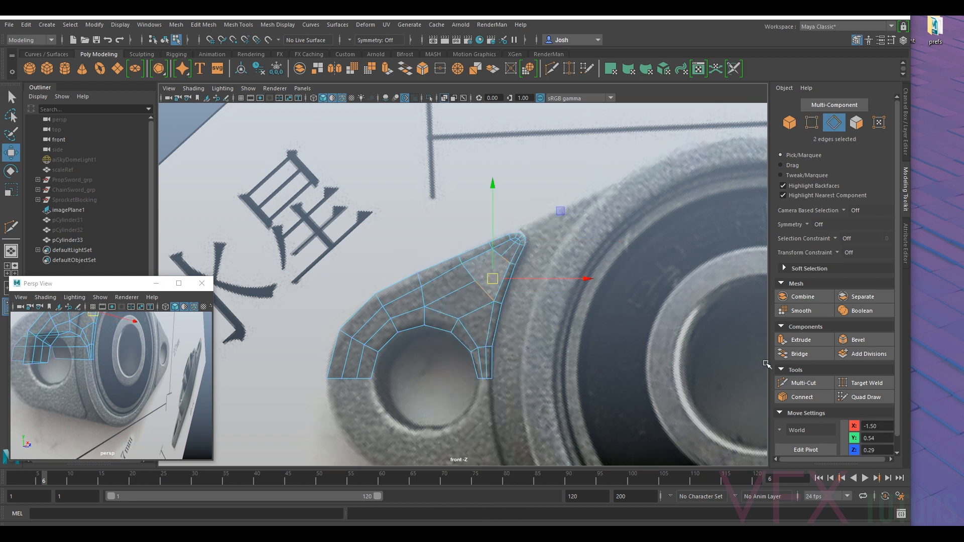
click(799, 354)
click(490, 268)
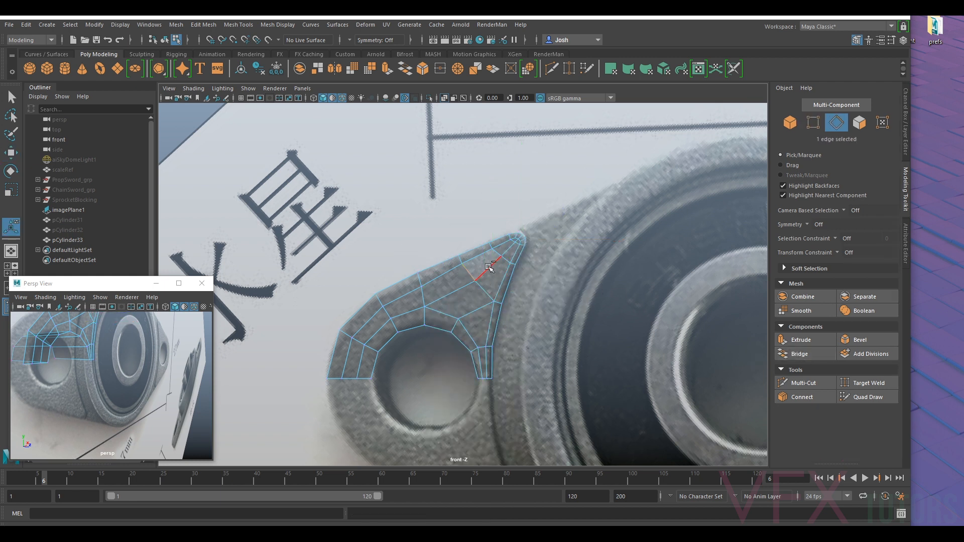
shift+click(522, 252)
key(g)
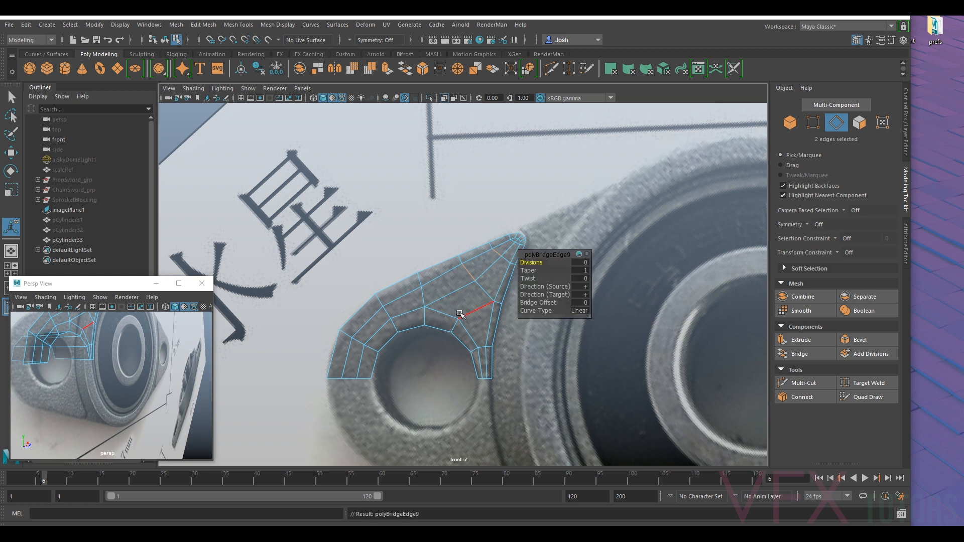
- Nudge the central vertex of the flange surface slightly up toward the top strip
scroll(463, 310, up, 4)
click(809, 120)
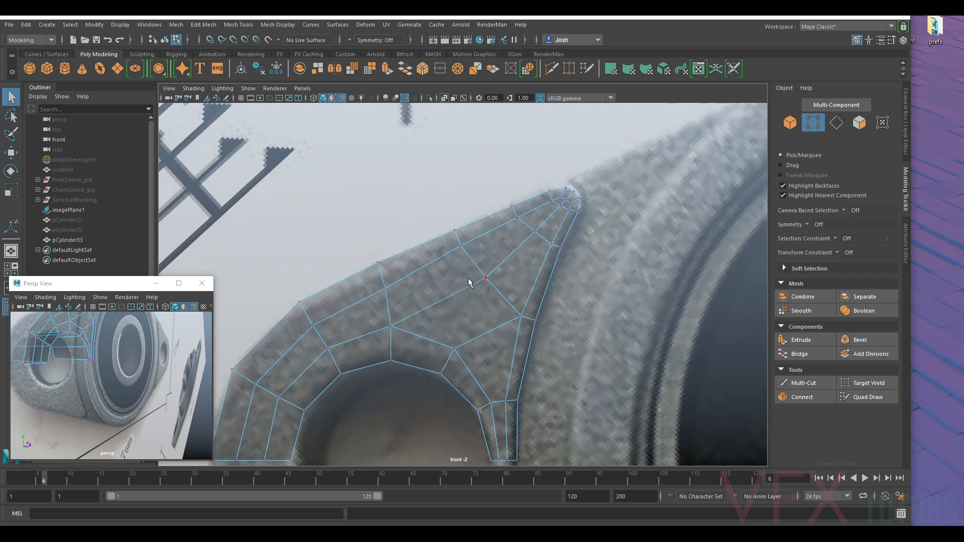
click(484, 280)
key(w)
drag(489, 281, 485, 276)
- Adjust the hole ring's outer vertex nearest the groove strip to about X -1.68, Y 0.32
click(519, 319)
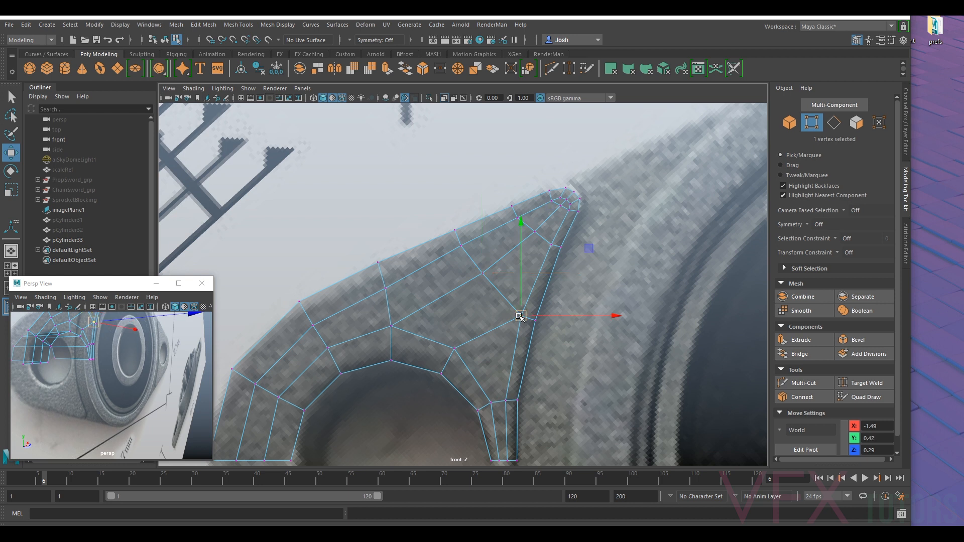
alt+middle_drag(520, 317, 518, 262)
scroll(519, 327, up, 2)
drag(539, 254, 537, 255)
click(446, 297)
scroll(446, 296, down, 5)
scroll(490, 243, up, 5)
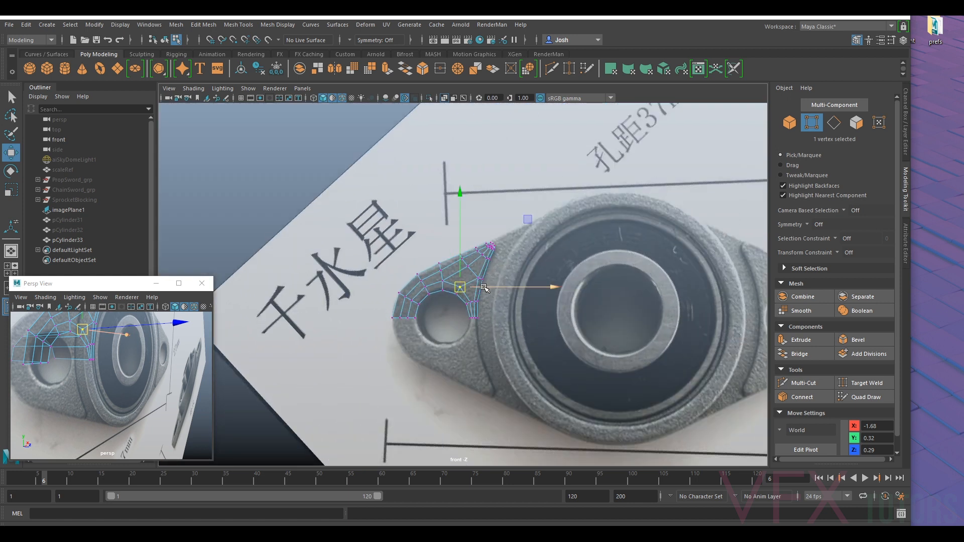
- Move the vertex in the middle of the split edge below the tip to about X -1.46, Y 0.67
click(559, 198)
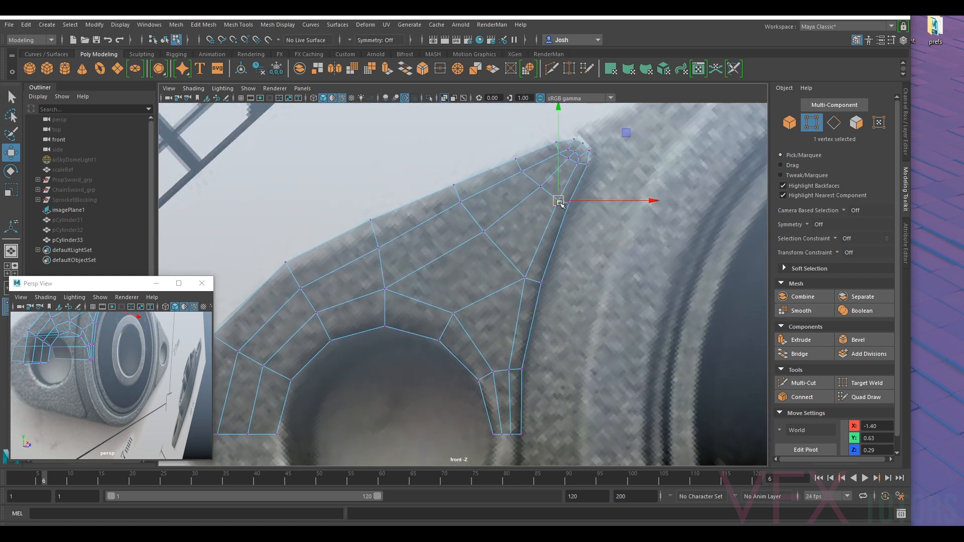
click(540, 187)
drag(541, 187, 538, 186)
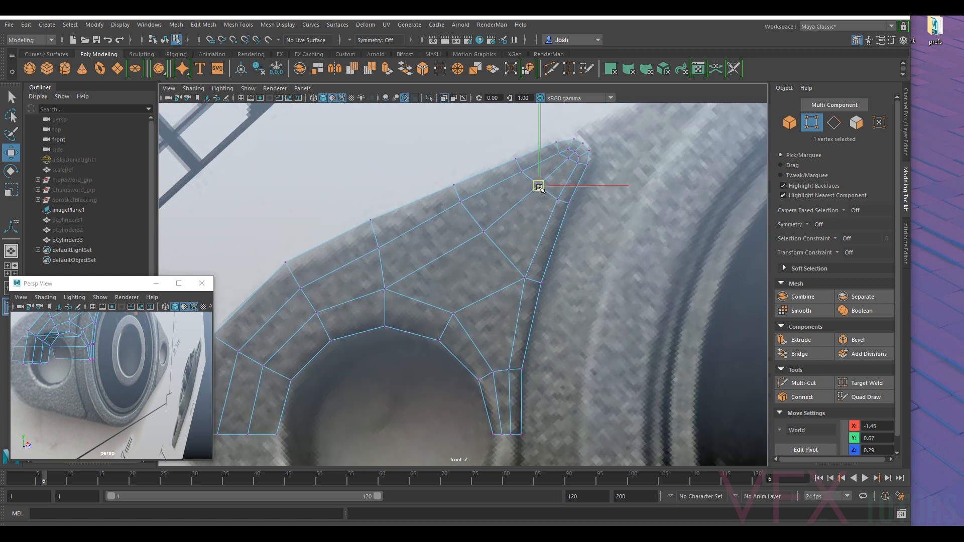
- Move the groove strip's inner vertex away from the groove to about X -1.54, Y 0.45, and nudge the central vertex the same way
click(524, 281)
click(525, 275)
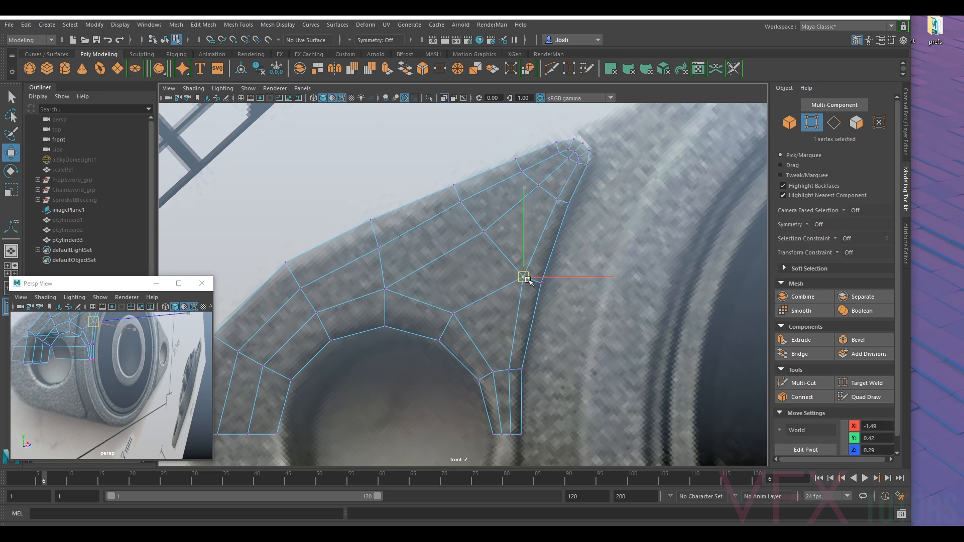
drag(526, 280, 515, 276)
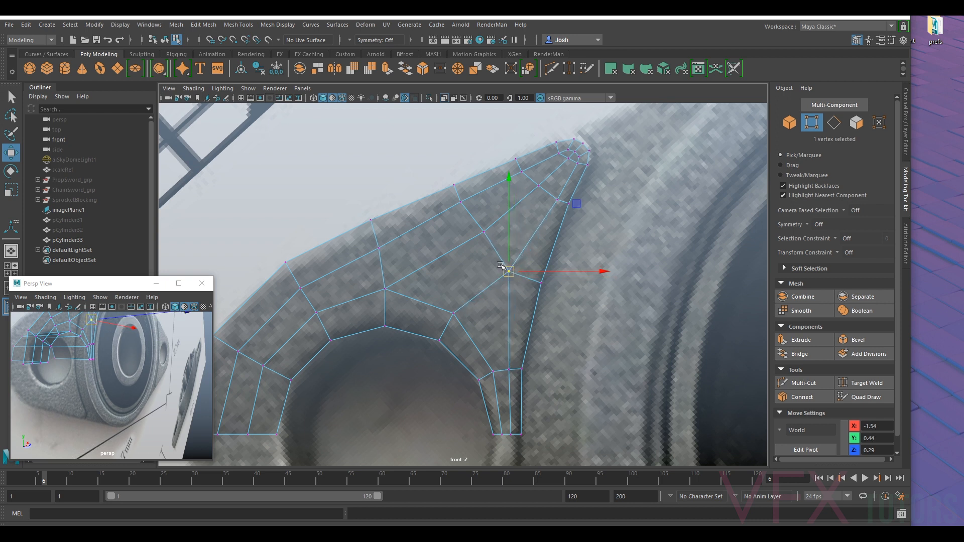
drag(511, 274, 509, 270)
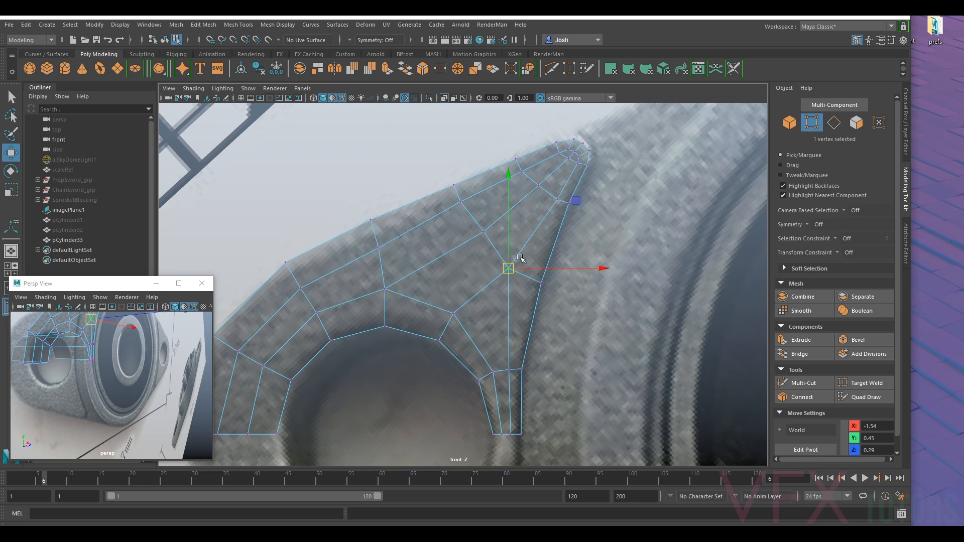
drag(511, 270, 507, 267)
click(486, 231)
drag(485, 231, 481, 230)
- Shift the groove strip's inner vertex just below the tip inward to widen the strip there
click(556, 199)
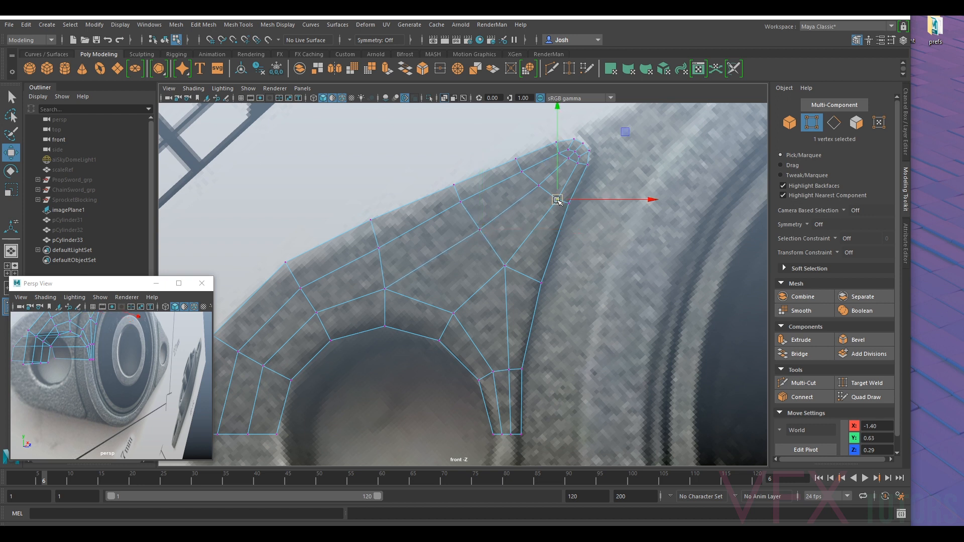
alt+middle_drag(554, 198, 553, 270)
scroll(553, 270, up, 2)
click(549, 227)
drag(551, 229, 560, 243)
click(564, 241)
- Place the split-edge vertex below the tip at about X -1.47, Y 0.67 and the central flange vertex at X -1.62, Y 0.55
click(536, 226)
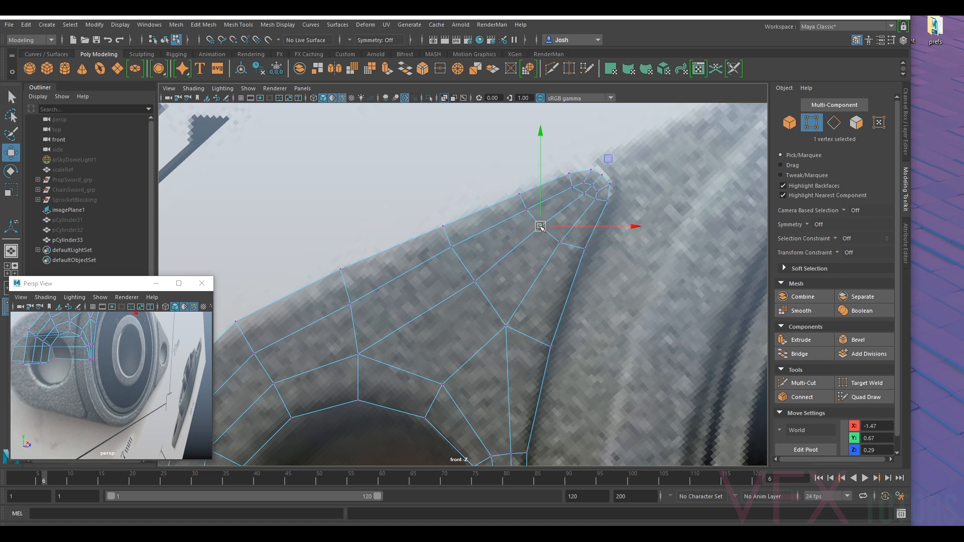
click(477, 278)
drag(475, 281, 473, 283)
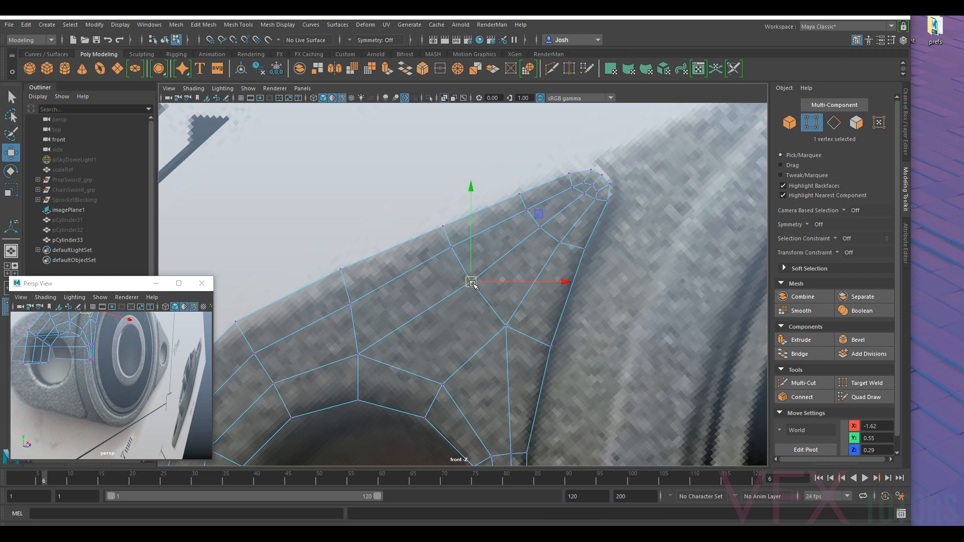
- Even out the inner vertices of the rounded tip, placing the last one at about X -1.35, Y 0.74
alt+middle_drag(596, 199, 536, 251)
scroll(535, 231, up, 3)
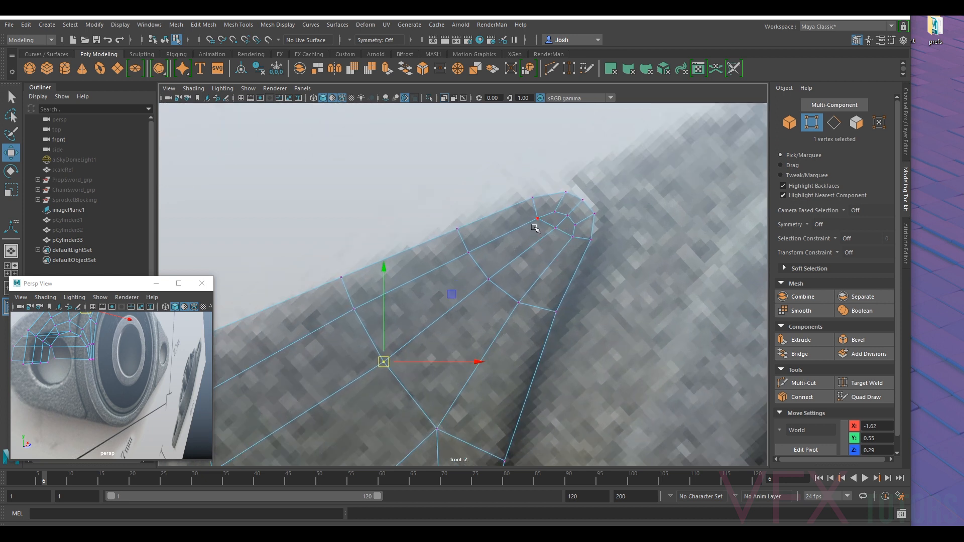
click(537, 218)
click(556, 209)
drag(555, 211, 574, 226)
click(556, 228)
click(574, 238)
click(577, 225)
scroll(519, 286, down, 12)
scroll(519, 286, up, 15)
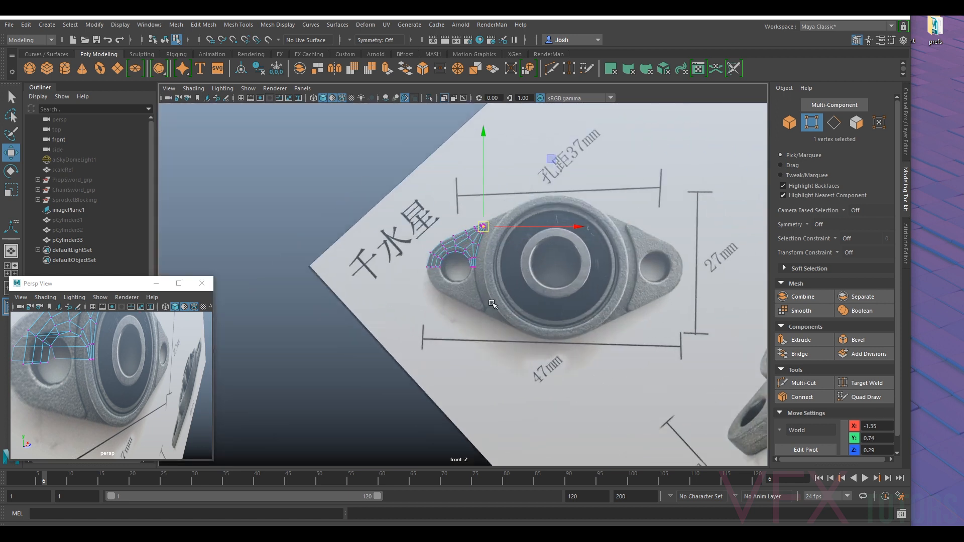
- Move the narrow strip's upper middle vertex beside the hole to about X -1.54, Y 0.17, and nudge its bottom vertex toward the hole
scroll(518, 257, up, 2)
click(497, 274)
drag(497, 275, 491, 274)
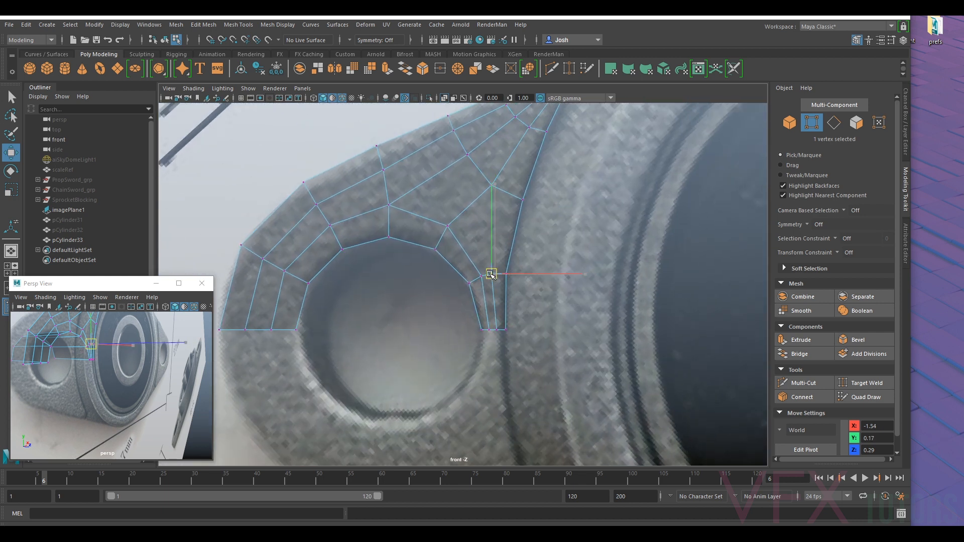
click(496, 330)
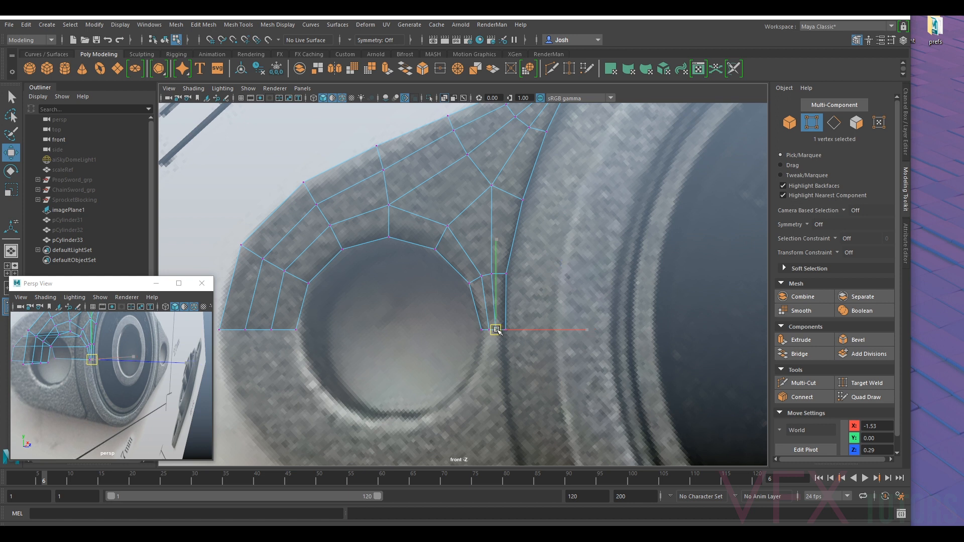
click(469, 283)
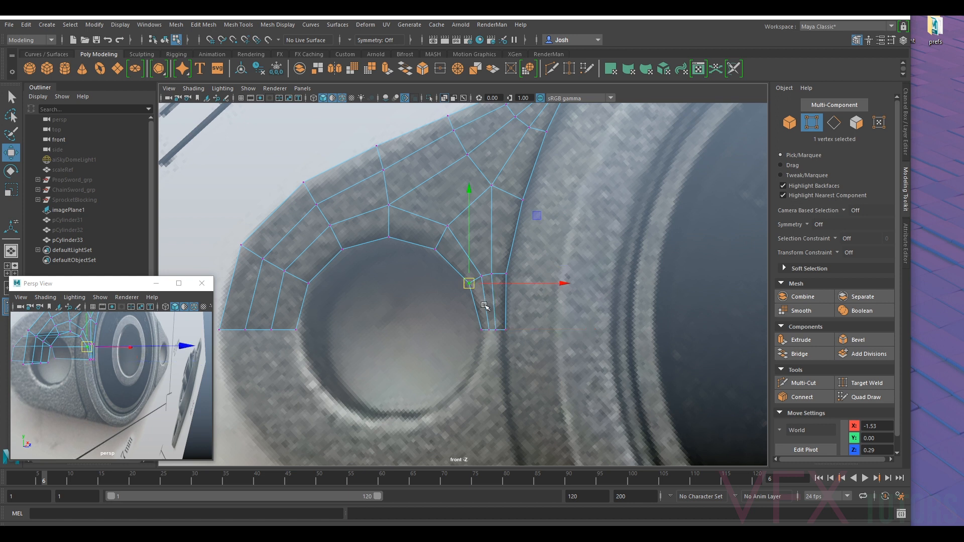
click(490, 332)
middle_drag(495, 331, 495, 330)
- Insert an edge loop with Multi-Cut along the flange's outer border and the groove strip
click(799, 382)
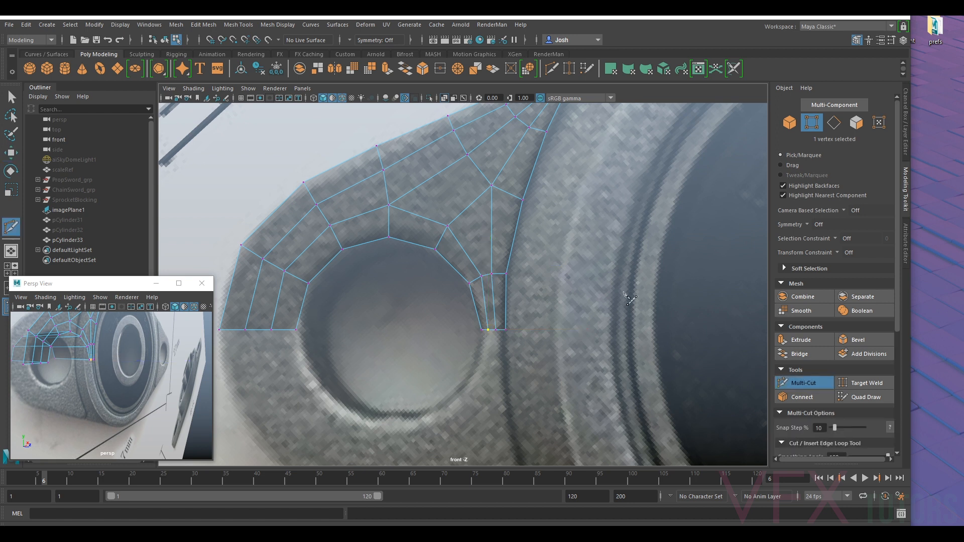
ctrl+click(510, 194)
click(792, 384)
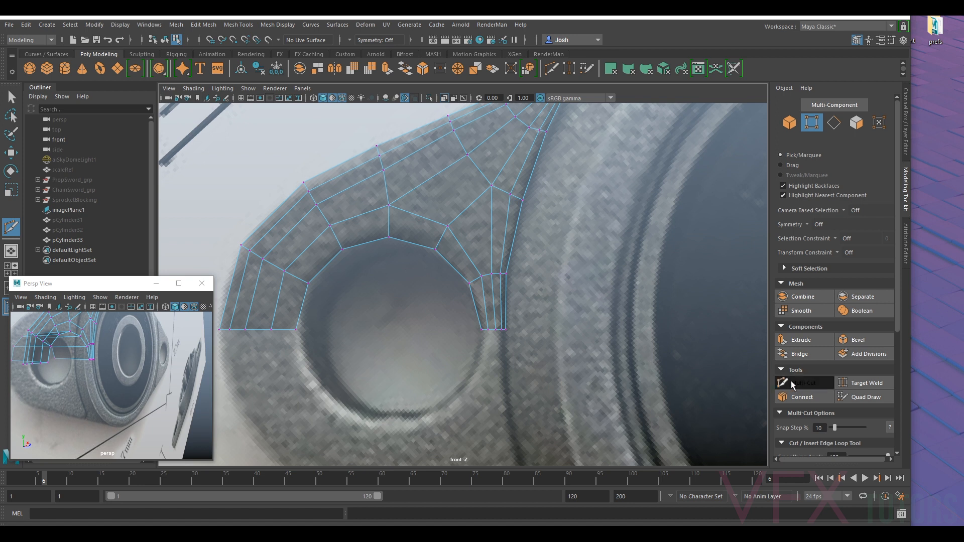
- Space out the vertices of the narrow strip between the mounting hole and the groove around the new edge loop
scroll(499, 273, up, 3)
click(490, 271)
key(w)
drag(491, 272, 515, 269)
click(520, 268)
click(520, 261)
alt+middle_drag(501, 174, 509, 253)
- Move the inner junction vertex between the hole ring and the groove strip to about X -1.56, Y 0.45
click(514, 213)
drag(515, 214, 506, 214)
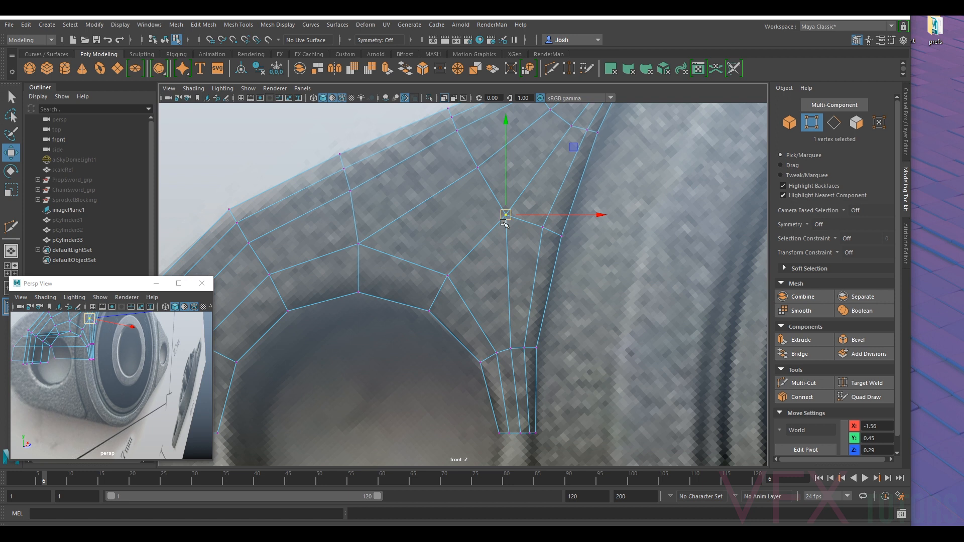
click(452, 275)
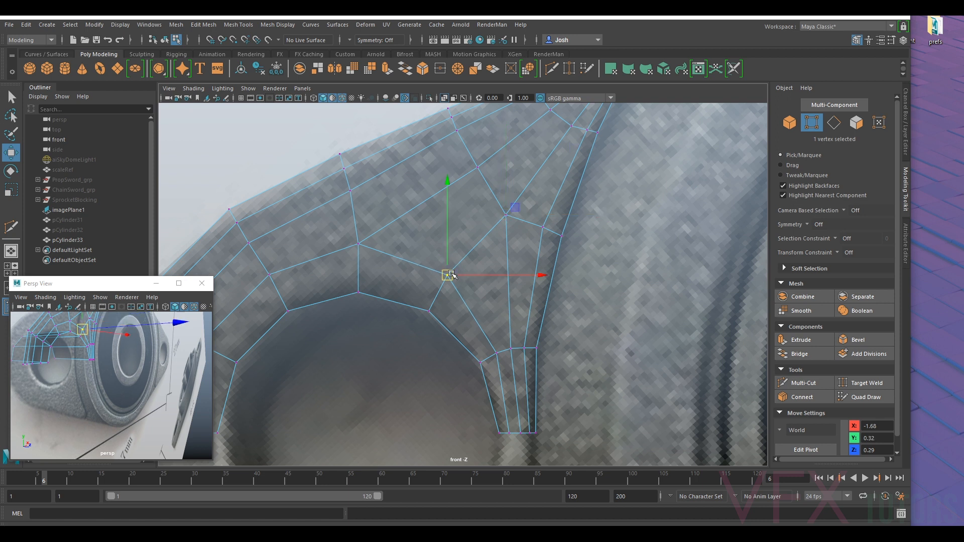
click(545, 227)
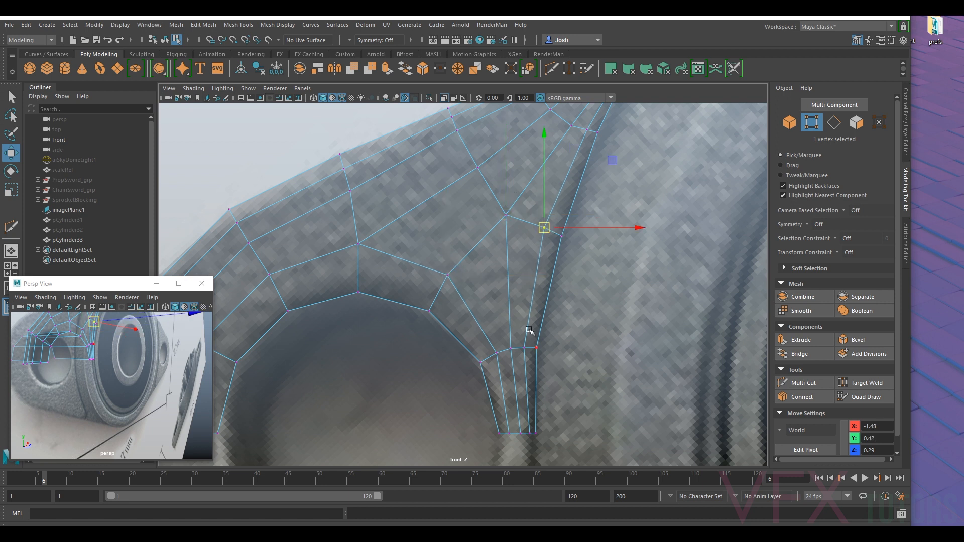
click(511, 350)
scroll(507, 316, down, 12)
scroll(495, 275, up, 9)
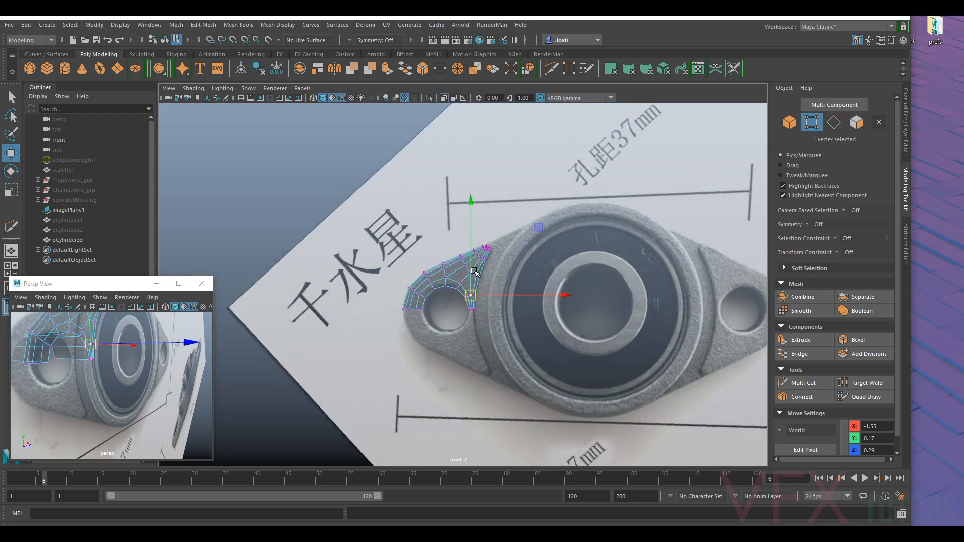
scroll(470, 266, up, 3)
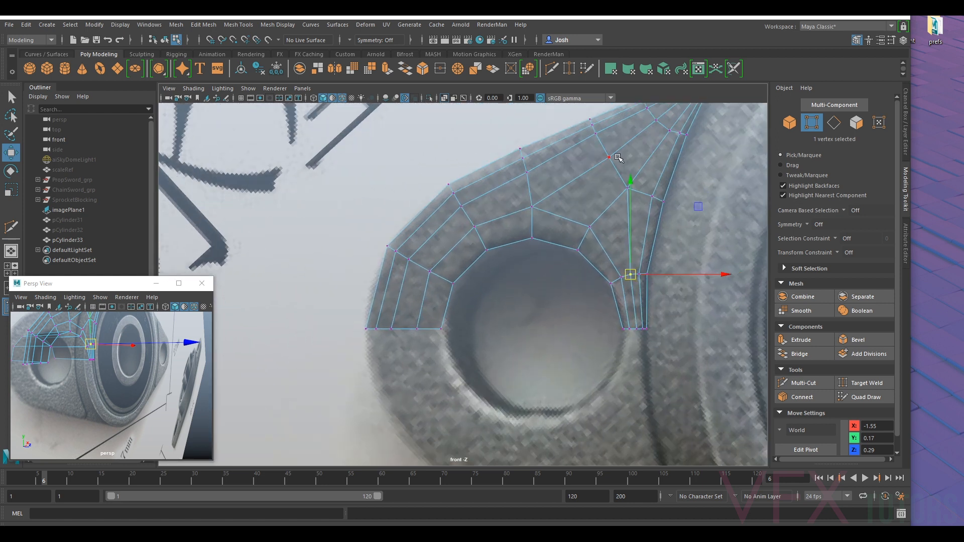
- Nudge the central vertex of the flange surface slightly down toward the groove
alt+middle_drag(582, 154, 491, 224)
alt+middle_drag(523, 195, 500, 229)
scroll(496, 231, up, 2)
click(493, 226)
drag(494, 227, 497, 232)
- Nudge the top strip's lower vertex near the tip toward the groove and adjust the vertex below it to about X -1.47, Y 0.67
click(562, 204)
alt+middle_drag(567, 193, 527, 258)
scroll(533, 252, up, 3)
click(542, 249)
drag(543, 249, 548, 253)
click(558, 271)
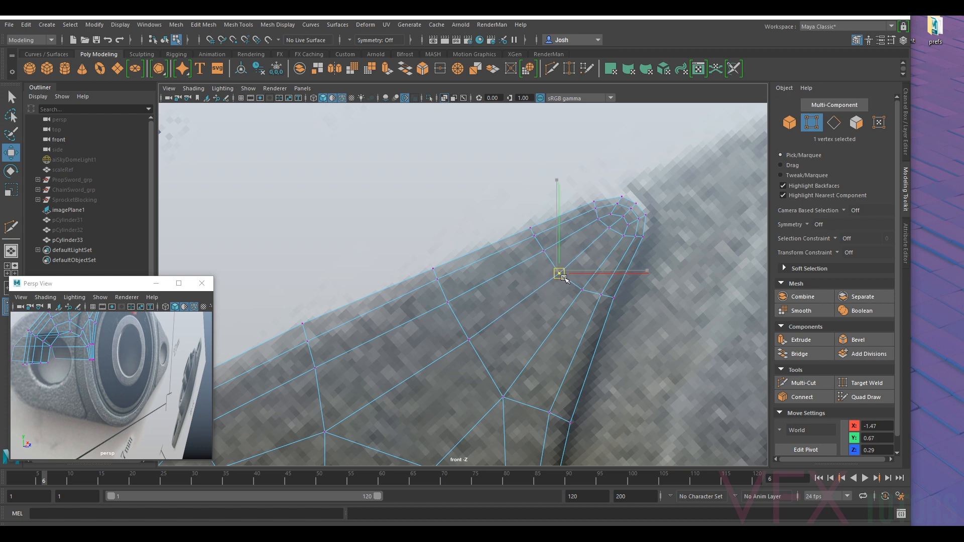
- Lower the middle vertex on the cross edge left of the tip and nudge the junction vertex beneath it slightly upward
click(597, 221)
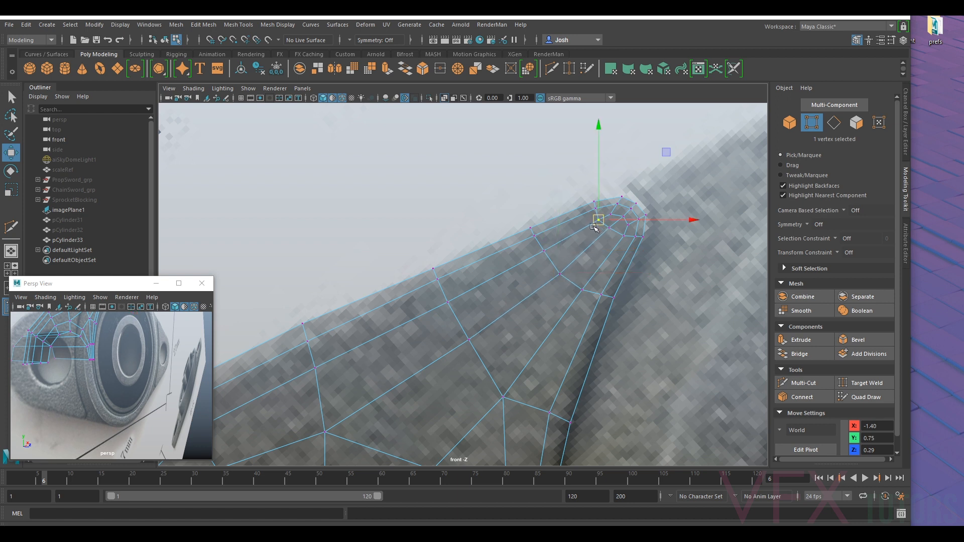
click(455, 301)
alt+middle_drag(473, 337, 523, 262)
click(523, 262)
drag(523, 261, 526, 270)
click(556, 321)
drag(555, 321, 557, 314)
- Nudge the inner vertices along the upper outline slightly toward the mounting hole, placing the leftmost one at about X -2.09, Y 0.38
alt+middle_drag(377, 357, 425, 288)
click(424, 287)
click(413, 222)
drag(417, 217, 420, 228)
click(547, 159)
drag(548, 159, 550, 167)
alt+middle_drag(443, 285, 543, 242)
click(392, 243)
drag(391, 245, 396, 255)
alt+middle_drag(395, 278, 519, 209)
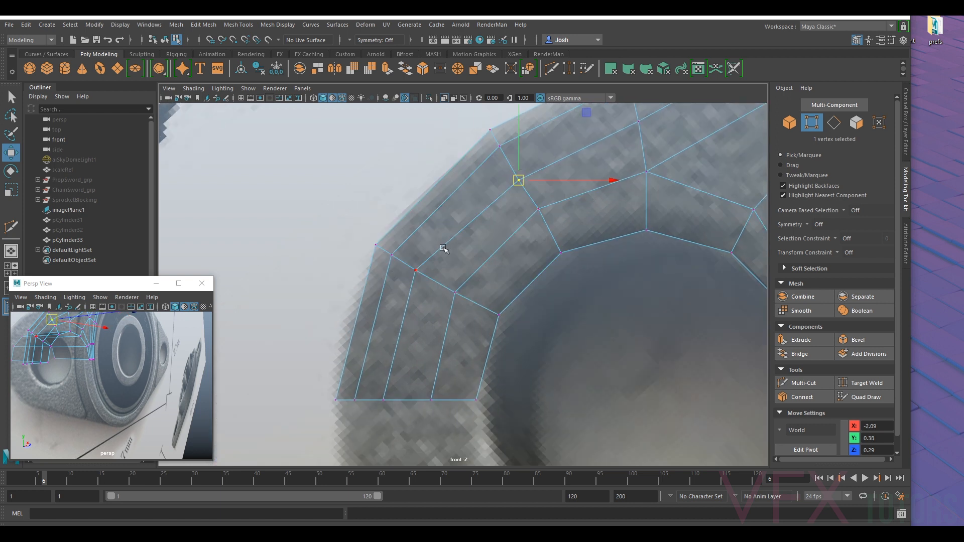
- Adjust the middle vertex of the leftmost spoke and space the bottom-row vertices left of the mounting hole evenly
click(425, 269)
drag(417, 271, 424, 275)
click(385, 399)
mouse_move(420, 400)
mouse_down()
mouse_move(430, 403)
mouse_move(392, 401)
mouse_move(468, 406)
mouse_move(401, 402)
mouse_up()
click(358, 399)
click(431, 399)
click(400, 400)
click(365, 401)
- Even out the leftmost spoke's vertices, moving the outer one to about X -2.28, Y 0.24 and the inner one to X -2.19, Y 0.18
click(390, 256)
drag(391, 258, 409, 266)
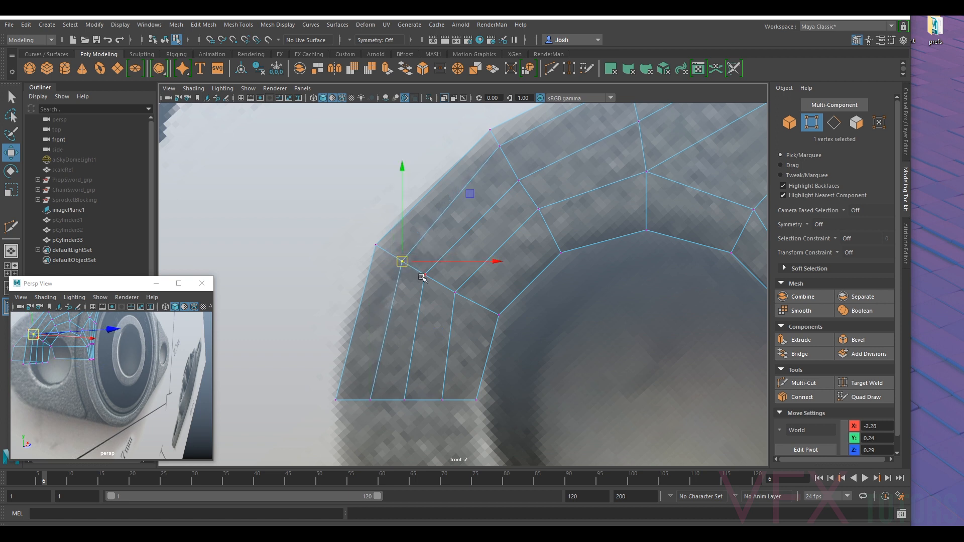
click(456, 294)
drag(455, 293, 467, 300)
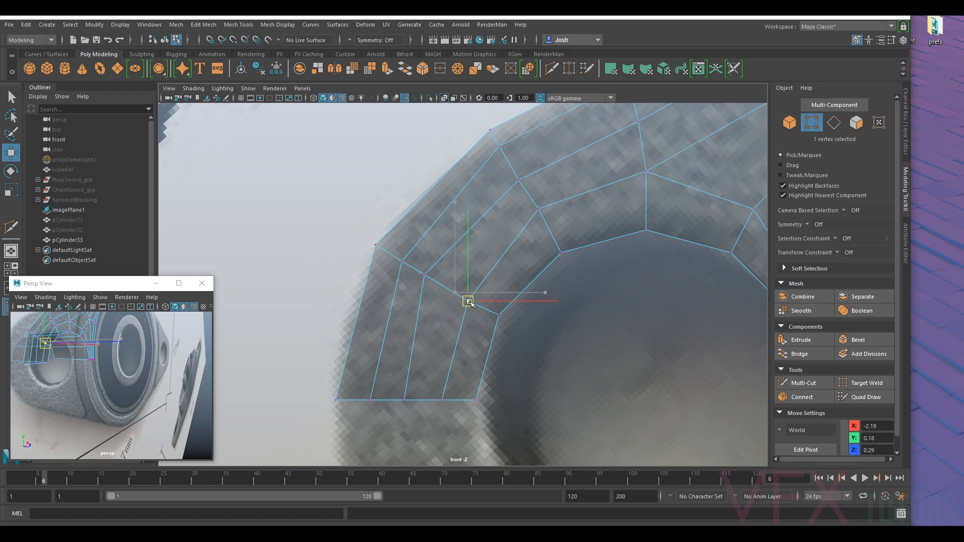
click(425, 275)
drag(425, 276, 442, 285)
- Respace the second spoke's vertices, moving the inner one to about X -2.05, Y 0.31 and the outer one to X -2.11, Y 0.42
click(539, 209)
drag(542, 210, 544, 218)
click(520, 180)
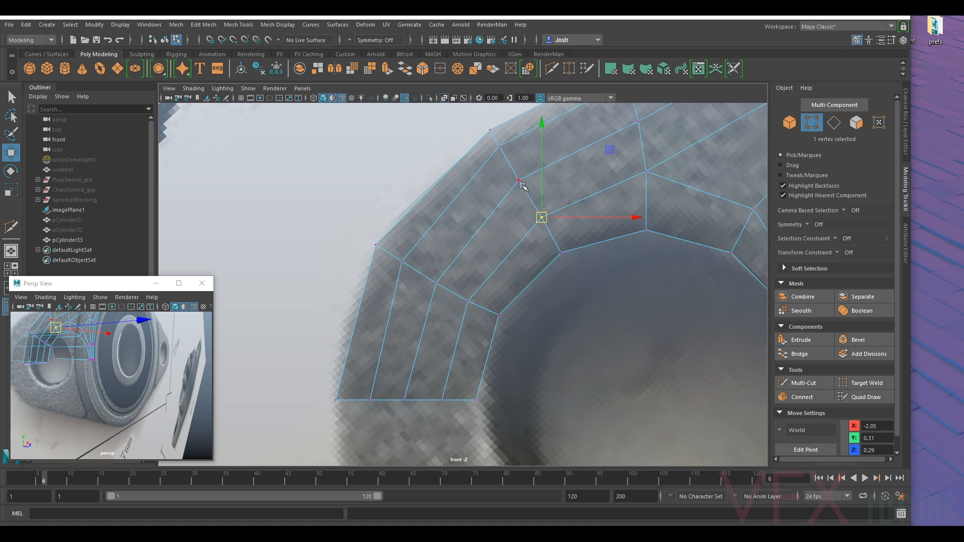
drag(522, 182, 507, 155)
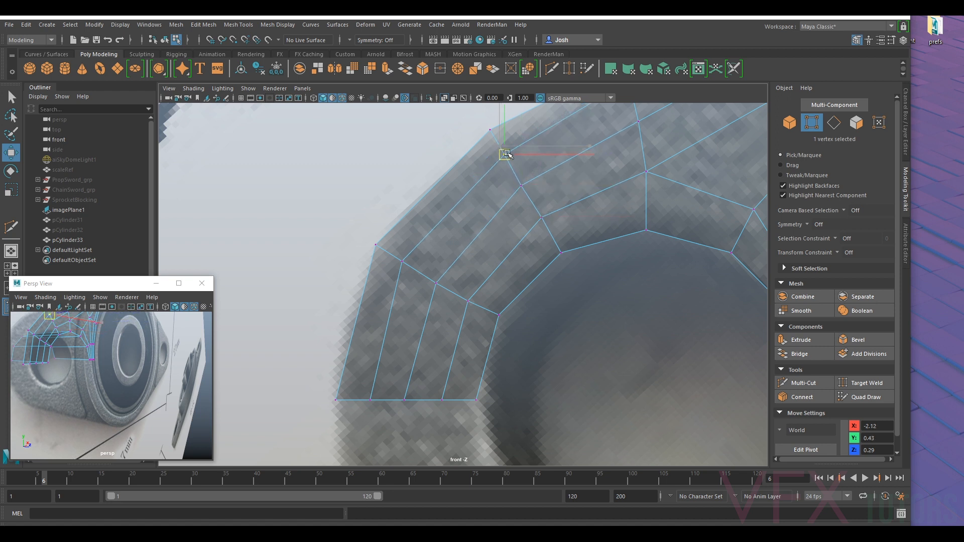
click(521, 186)
click(544, 218)
drag(544, 218, 546, 220)
- Respace the spoke above the mounting hole, placing its middle vertex at about X -1.88, Y 0.48 and the outer one at X -1.90, Y 0.53
alt+middle_drag(656, 170, 580, 249)
click(575, 250)
drag(577, 250, 578, 256)
click(563, 204)
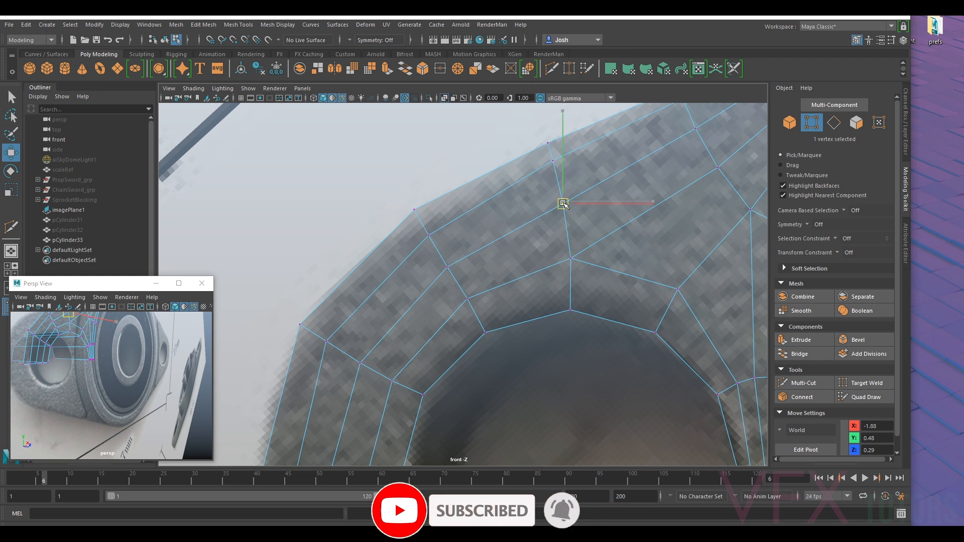
click(553, 161)
drag(553, 163, 555, 168)
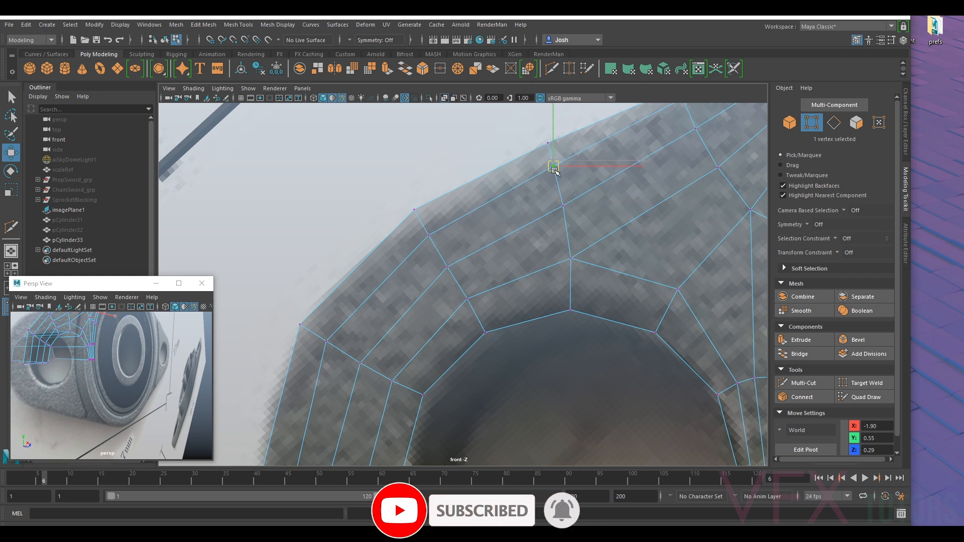
- Even out the vertices on the two cross edges leading to the tip, placing the outermost inner vertex at about X -1.51, Y 0.72
alt+middle_drag(555, 172, 417, 296)
click(577, 293)
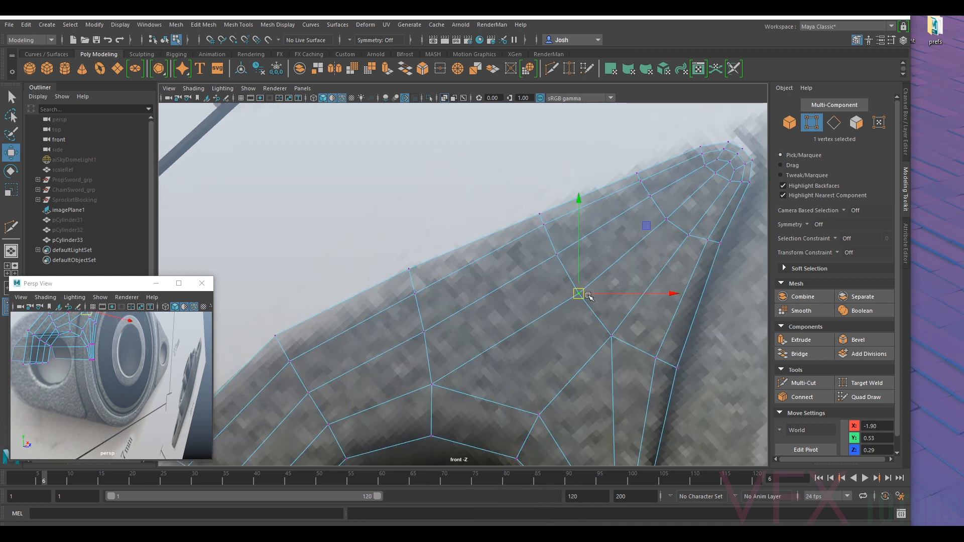
drag(580, 296, 549, 235)
click(649, 197)
drag(649, 196, 656, 203)
click(641, 183)
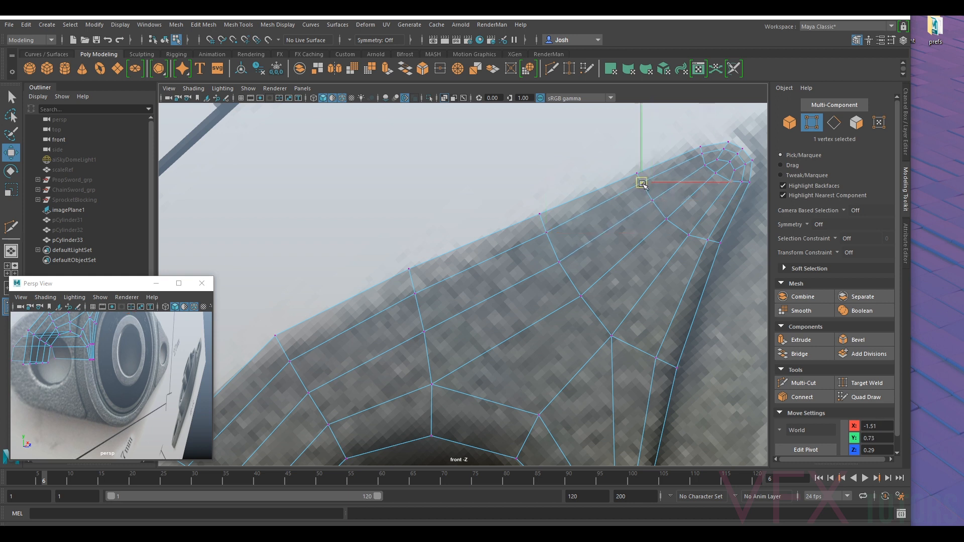
- Adjust the spacing of the bottom vertices on the narrow strip between the mounting hole and the groove along X
scroll(643, 186, down, 6)
scroll(506, 289, up, 4)
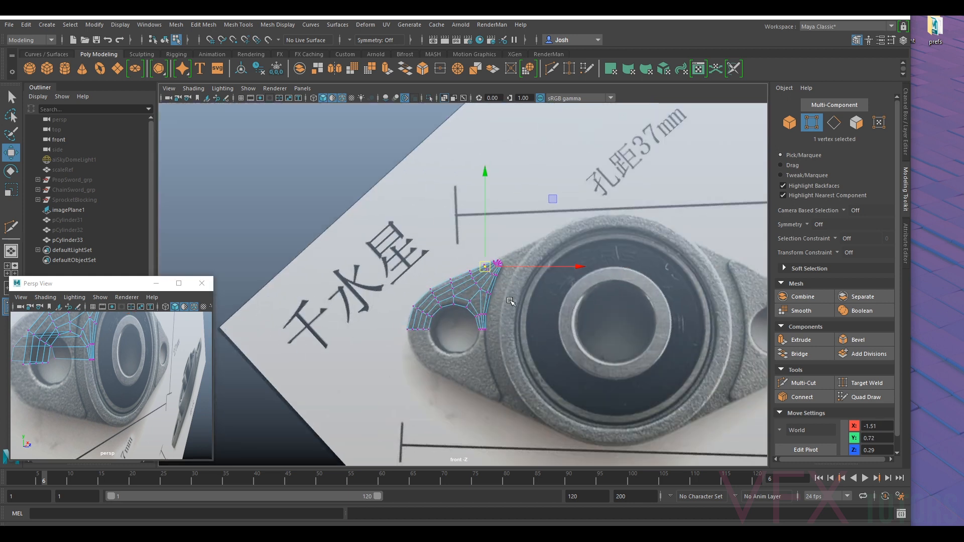
scroll(506, 289, up, 5)
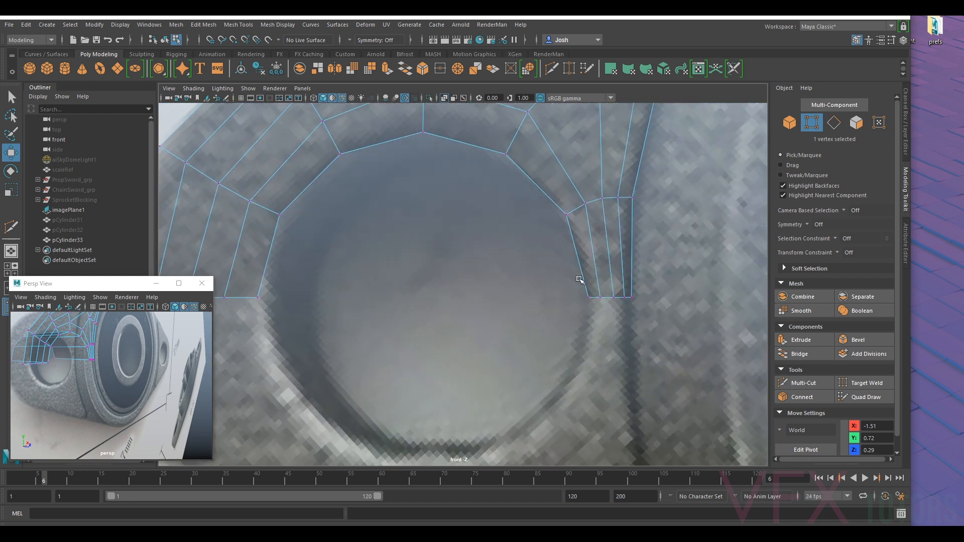
scroll(580, 280, up, 1)
drag(663, 283, 620, 321)
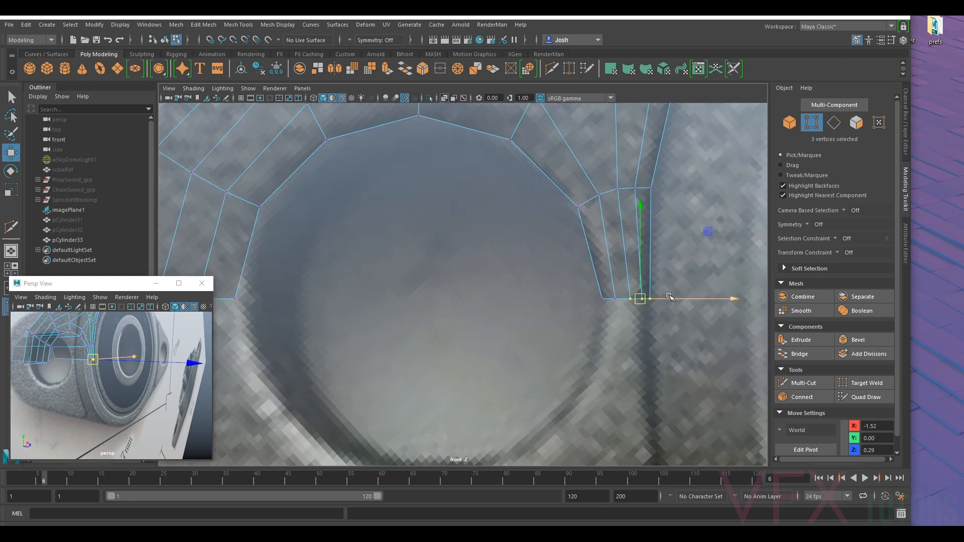
drag(667, 300, 650, 300)
click(685, 261)
click(628, 299)
alt+right_drag(650, 299, 514, 289)
scroll(514, 289, up, 6)
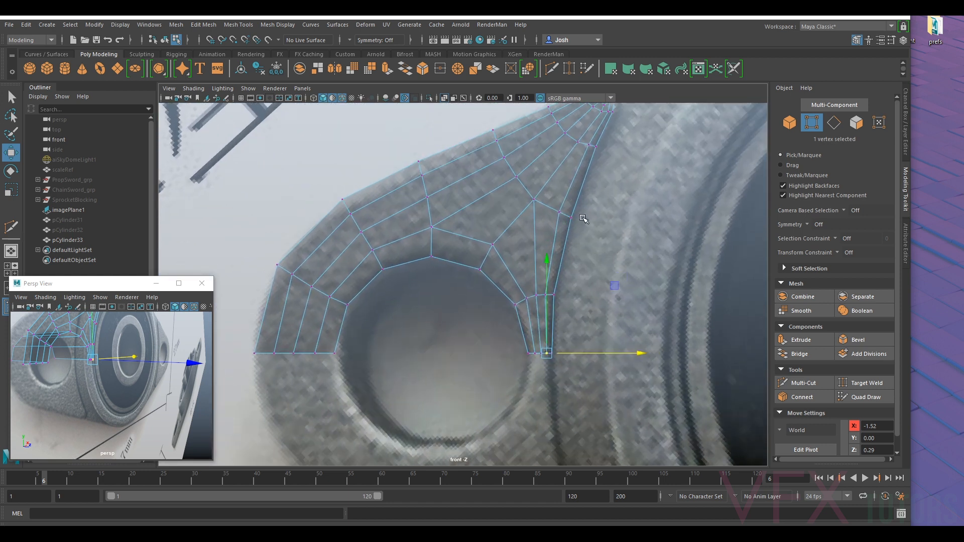
alt+right_drag(582, 218, 516, 306)
- Select the bottom-edge vertices on each side of the mounting hole in turn for levelling with the Scale tool
alt+right_drag(426, 347, 486, 347)
drag(492, 367, 560, 336)
key(r)
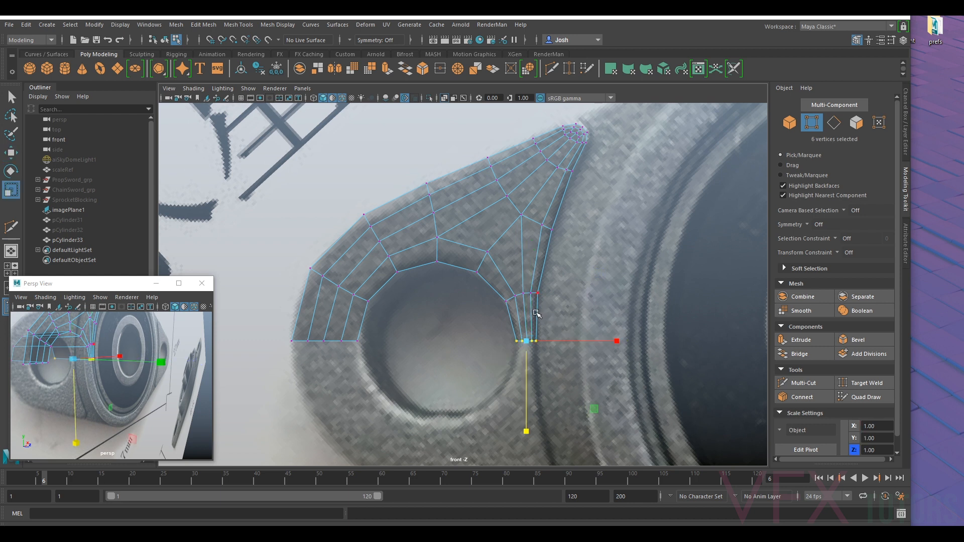
drag(290, 379, 377, 324)
alt+middle_drag(557, 192, 514, 259)
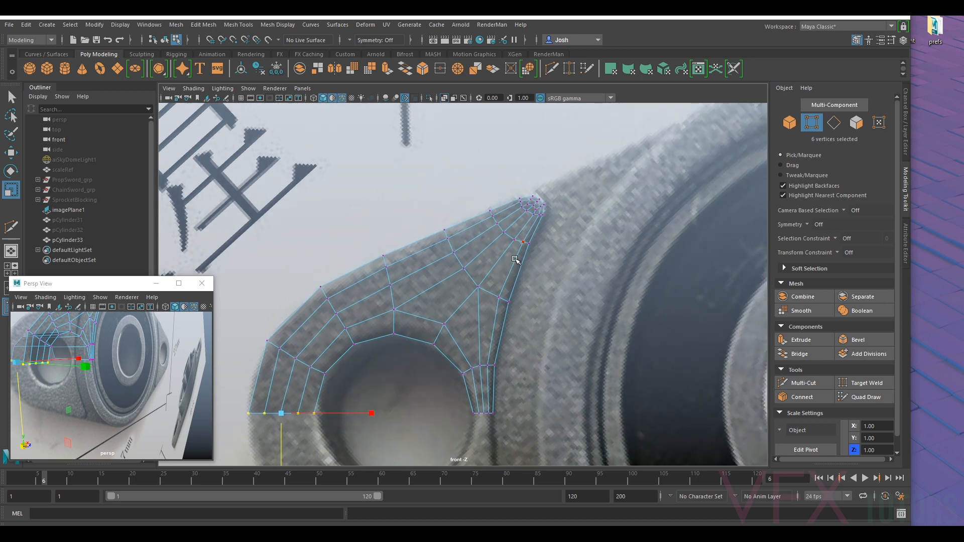
- Delete the stray faces behind the flat flange surface
scroll(103, 401, down, 5)
alt+drag(102, 400, 131, 405)
right_drag(119, 391, 123, 363)
scroll(123, 363, up, 6)
alt+middle_drag(123, 363, 57, 452)
scroll(93, 403, down, 8)
click(112, 370)
key(f)
scroll(135, 383, down, 8)
shift+double_click(103, 415)
key(Delete)
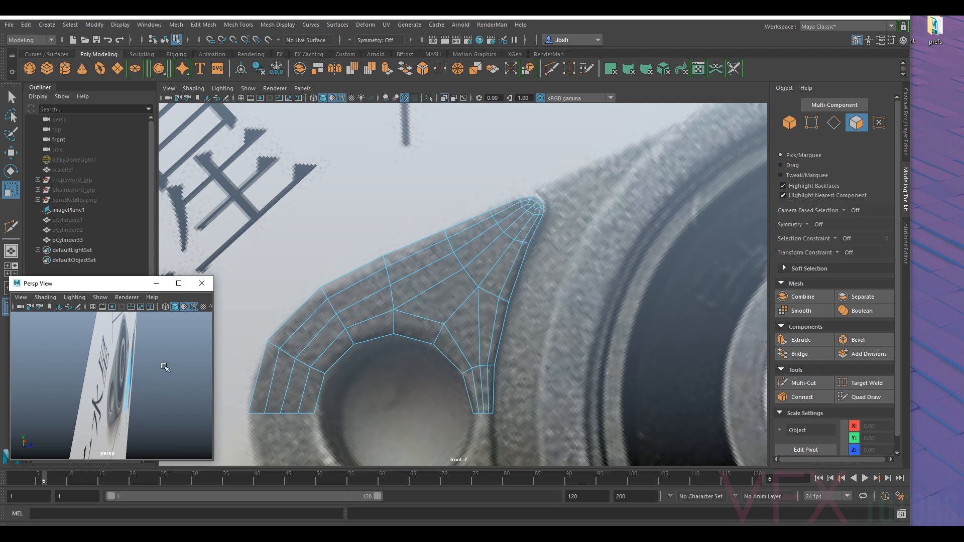
alt+drag(179, 369, 90, 364)
- Examine the front and angled bearing photos in the reference image and compare them with the flange mesh
right_click(466, 309)
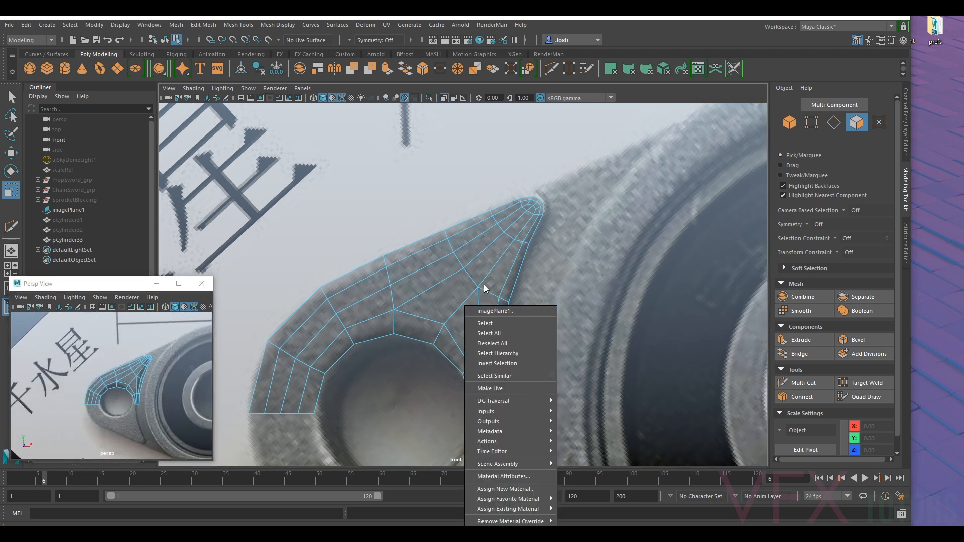
right_click(496, 257)
scroll(510, 244, down, 12)
scroll(510, 305, up, 11)
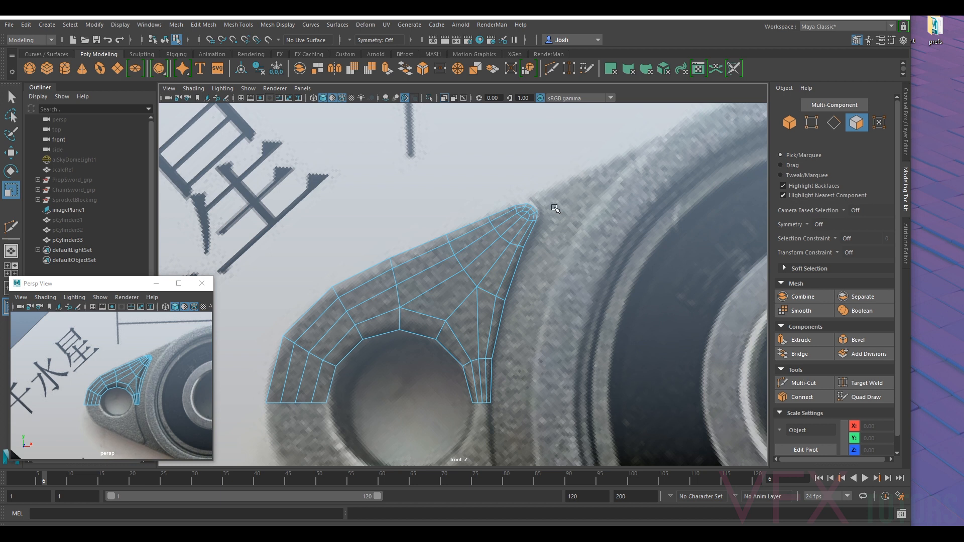
scroll(556, 209, up, 2)
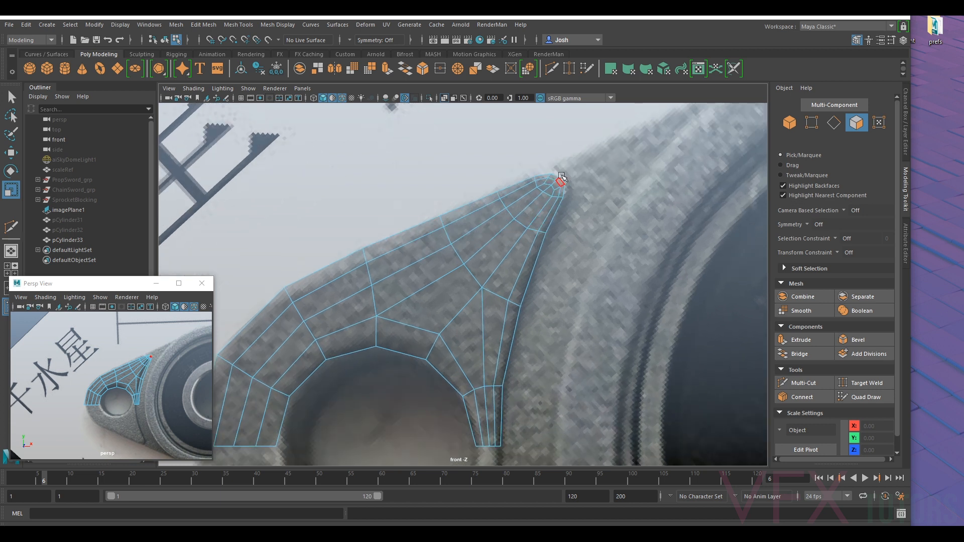
scroll(553, 181, down, 10)
scroll(585, 294, up, 5)
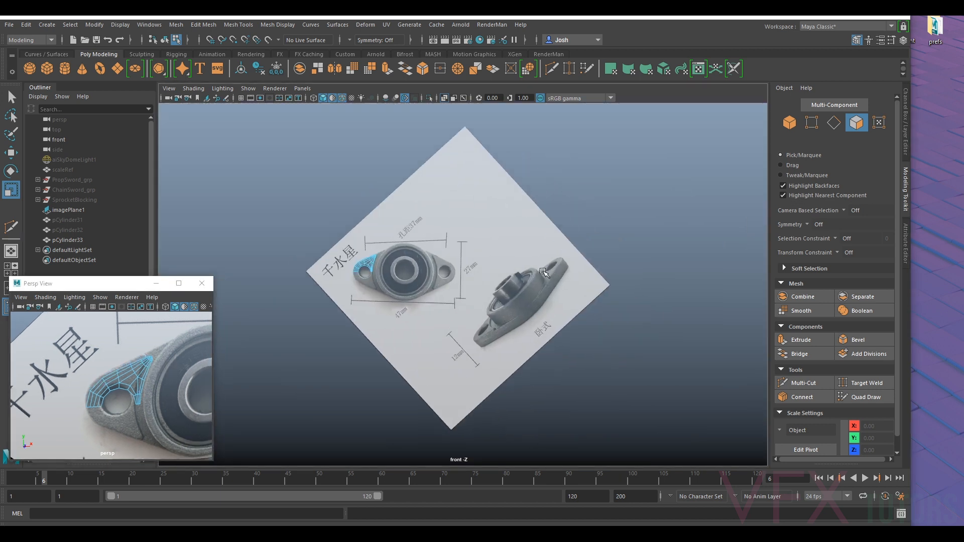
scroll(585, 295, up, 4)
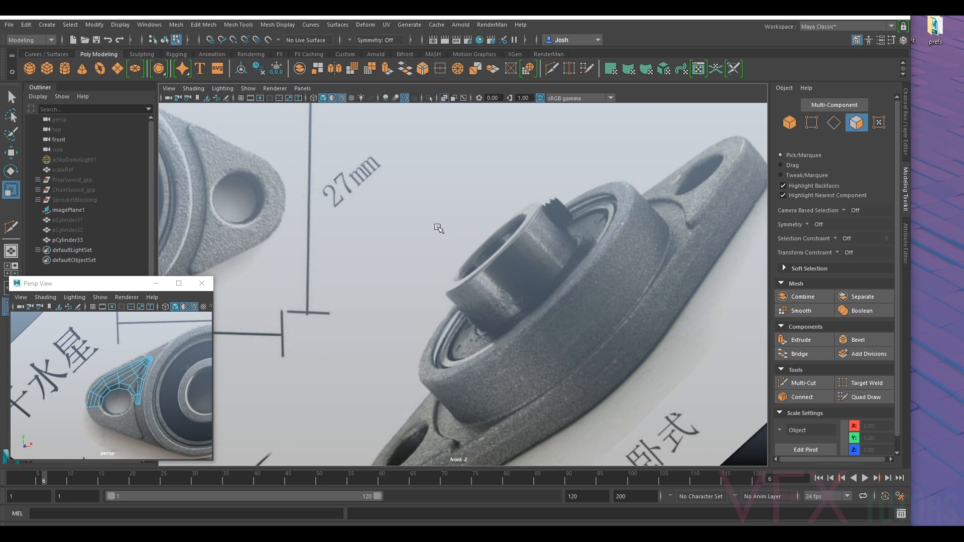
scroll(232, 239, down, 8)
scroll(351, 251, up, 5)
scroll(346, 260, up, 5)
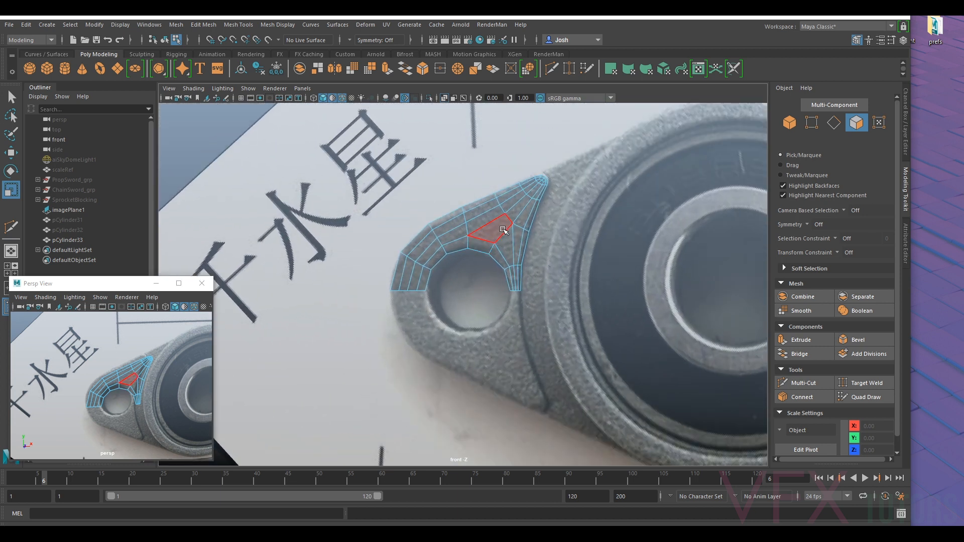
scroll(517, 228, down, 5)
scroll(517, 229, up, 3)
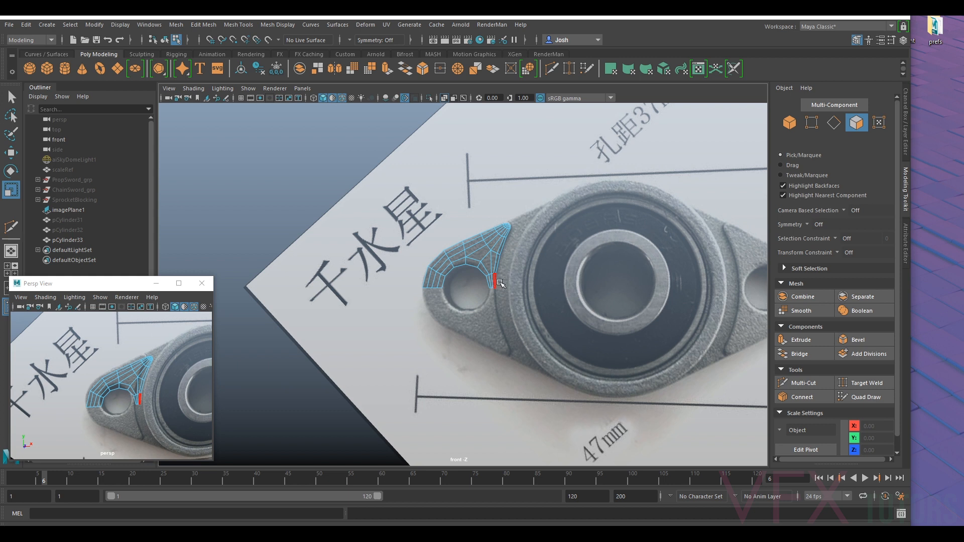
scroll(500, 280, up, 2)
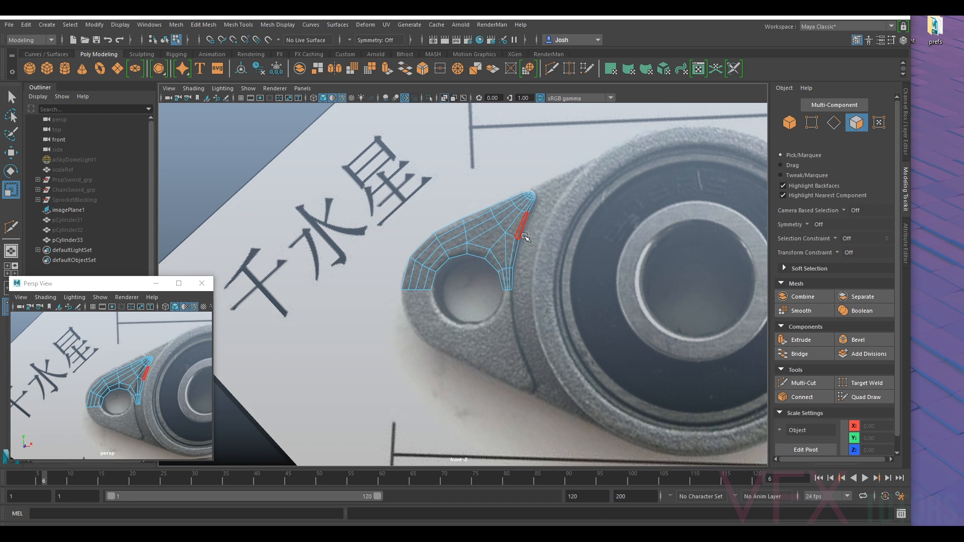
- Select the flange surface's border edges and exclude the bottom edges on both sides of the mounting hole
double_click(446, 228)
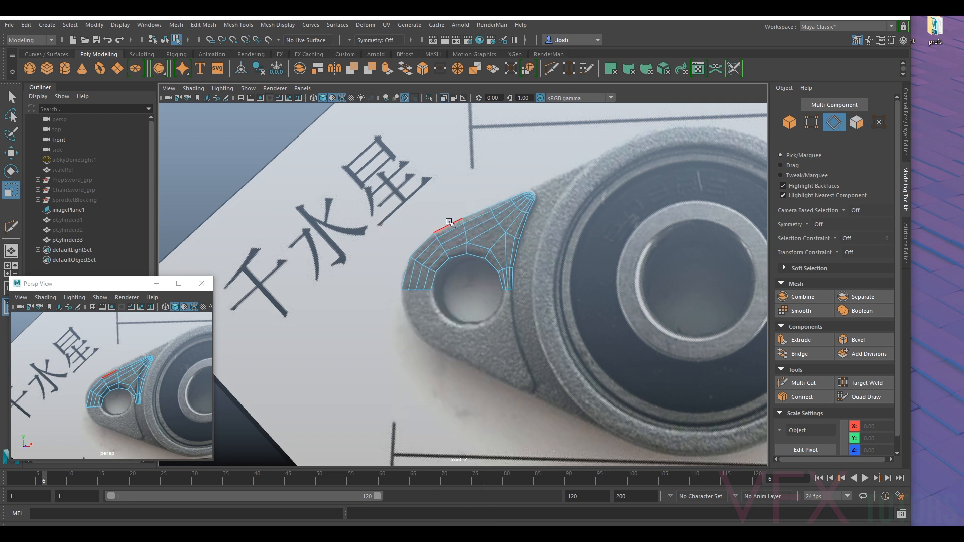
scroll(409, 305, up, 3)
ctrl+drag(358, 291, 408, 317)
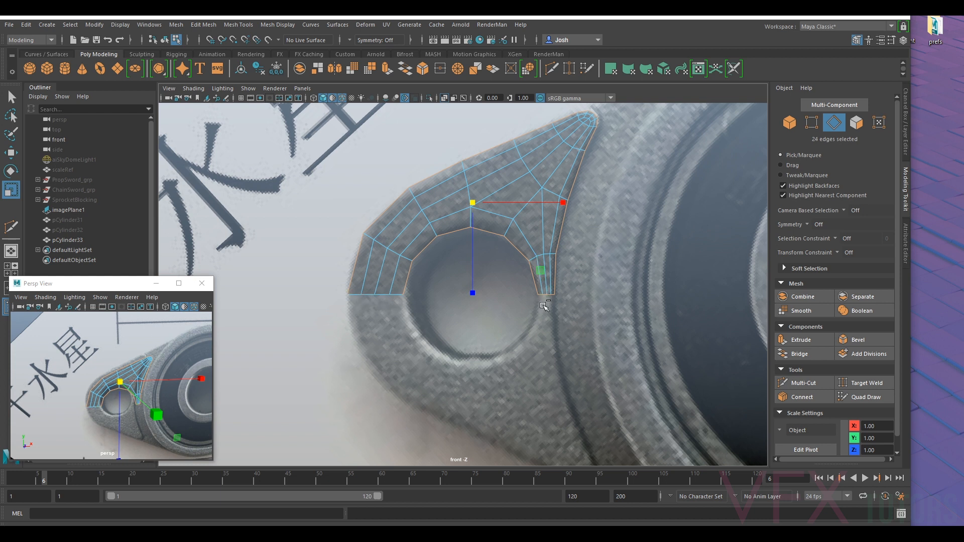
ctrl+drag(551, 293, 569, 296)
ctrl+click(543, 290)
alt+middle_drag(642, 164, 623, 219)
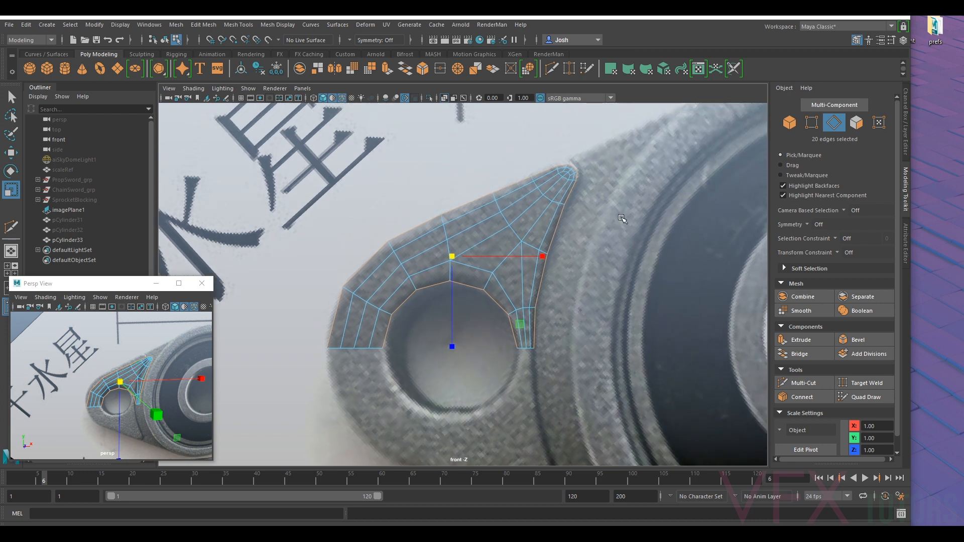
- Preview the flange surface smoothed and move the outline's upper-left vertex outward to about X -2.34, Y 0.27
key(3)
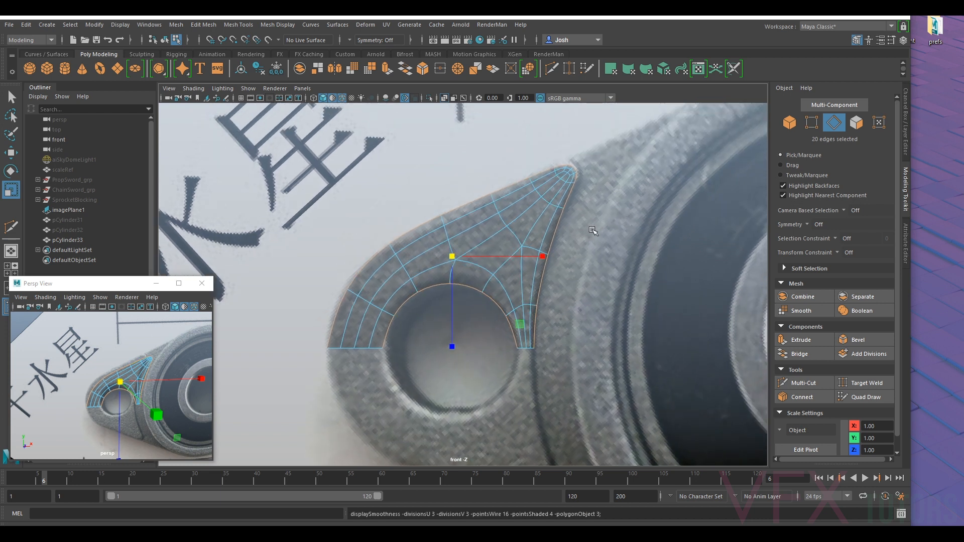
key(1)
right_click(535, 223)
right_drag(518, 206, 493, 209)
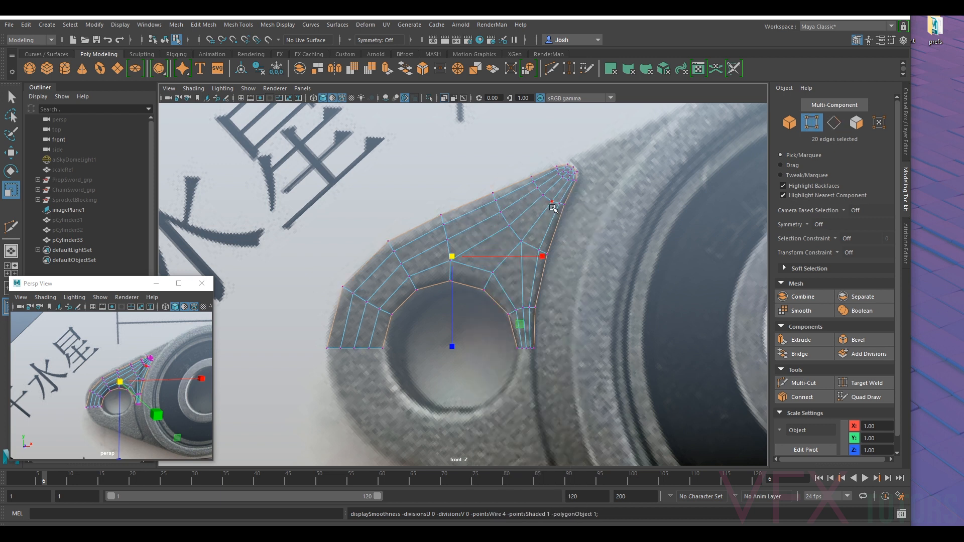
key(3)
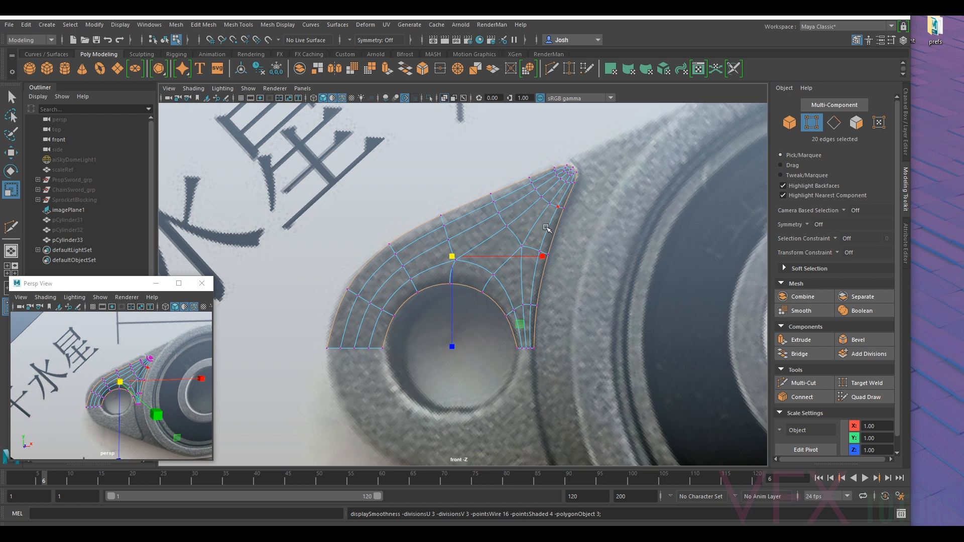
scroll(410, 250, up, 5)
click(400, 249)
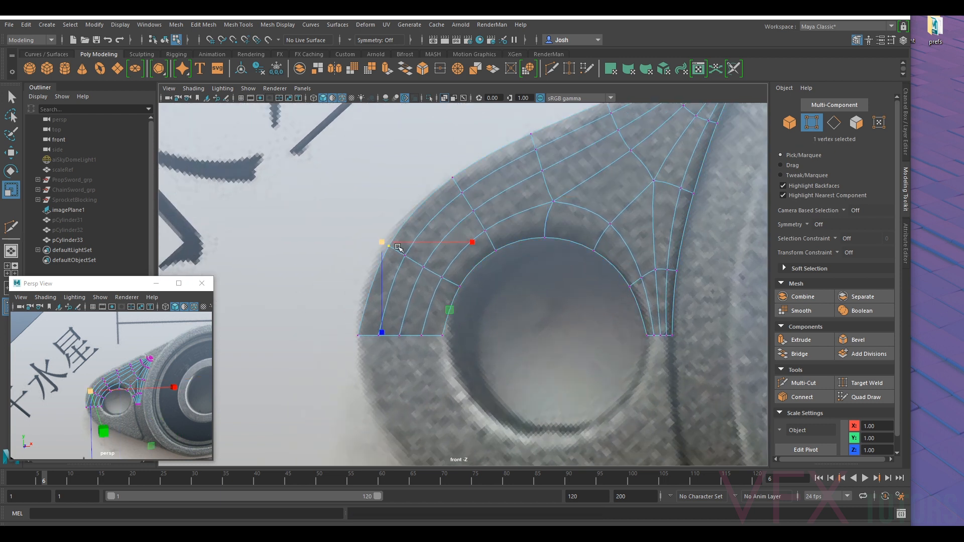
key(w)
drag(392, 248, 384, 245)
- Turn off the smooth preview and reselect the flange's border edges without the bottom edges beside the mounting hole
alt+middle_drag(533, 163, 473, 268)
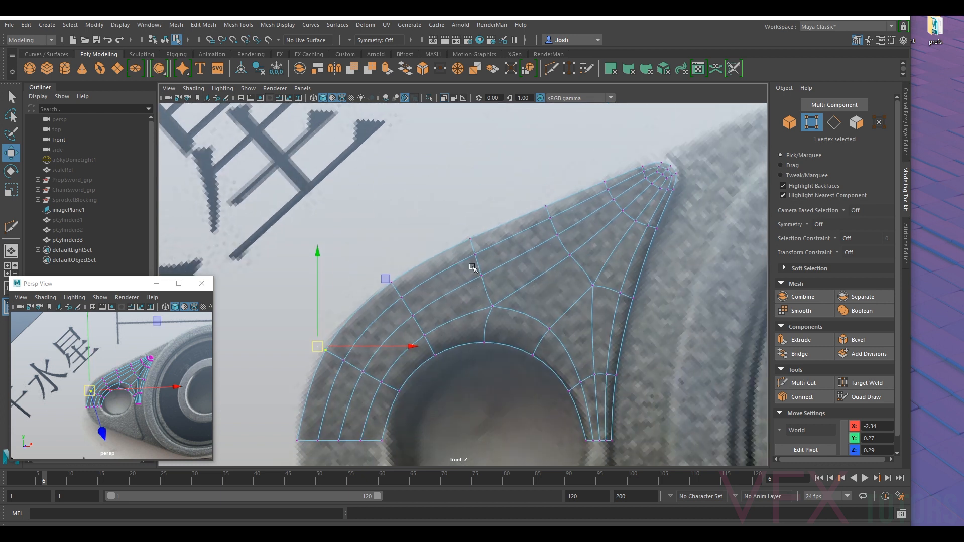
alt+middle_drag(591, 195, 544, 217)
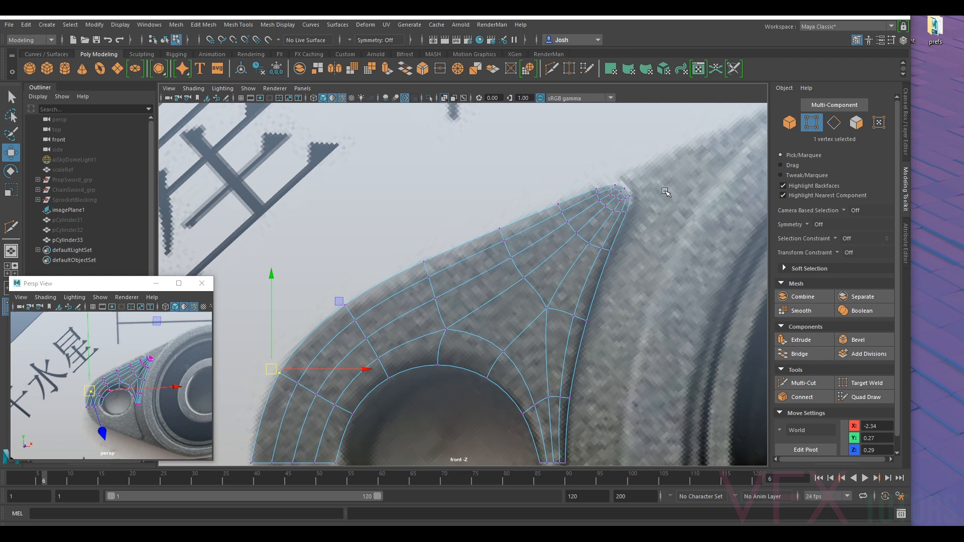
alt+middle_drag(636, 331, 642, 242)
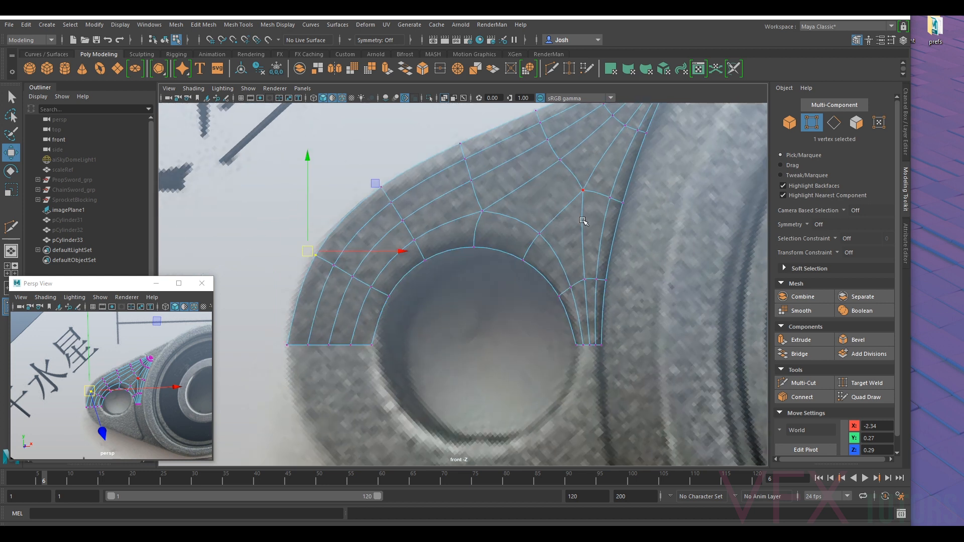
key(1)
right_drag(535, 200, 534, 173)
double_click(609, 254)
ctrl+drag(578, 335, 596, 359)
ctrl+drag(305, 338, 369, 369)
scroll(530, 262, down, 10)
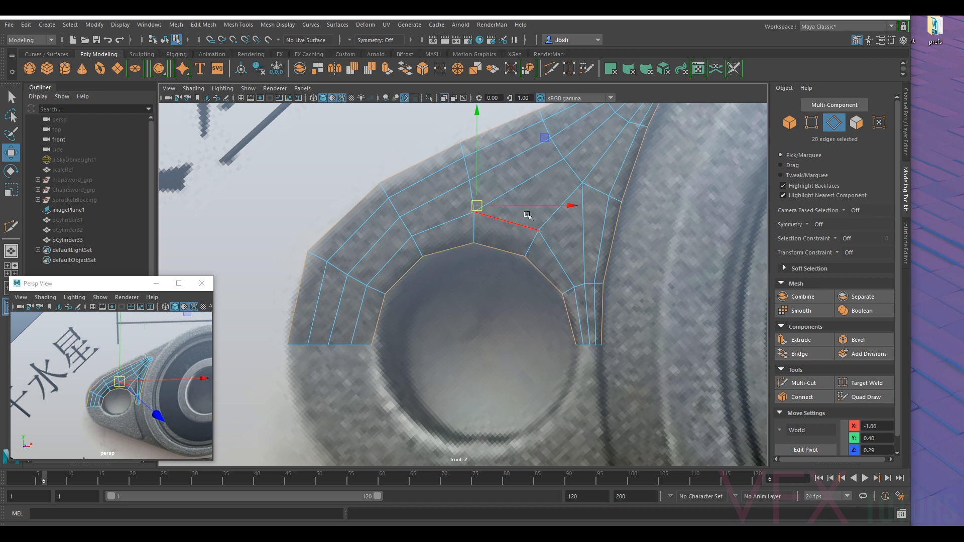
- Enlarge the perspective view and extrude the selected flange border edges back along Z to about 0.26
alt+drag(151, 387, 139, 368)
scroll(515, 327, down, 5)
alt+drag(515, 326, 625, 325)
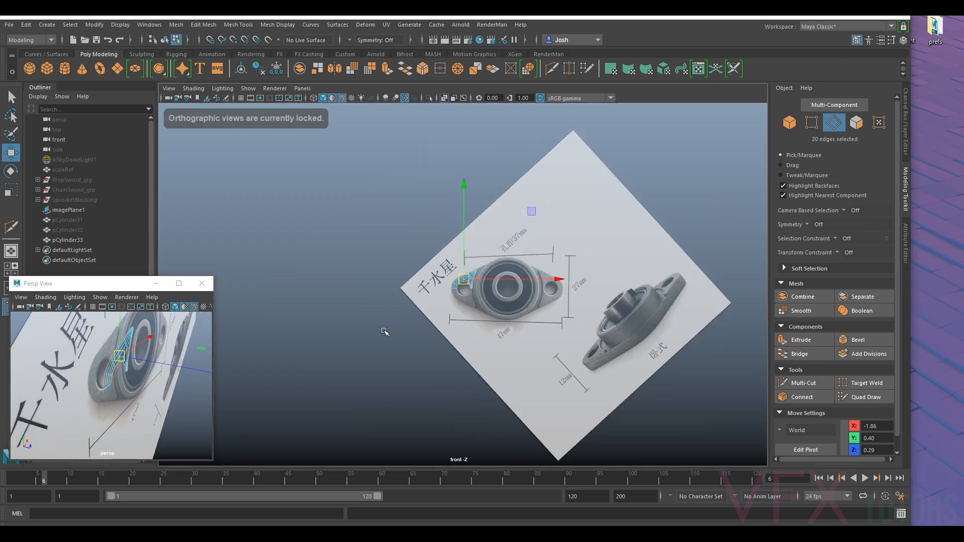
scroll(130, 387, up, 5)
scroll(143, 382, down, 12)
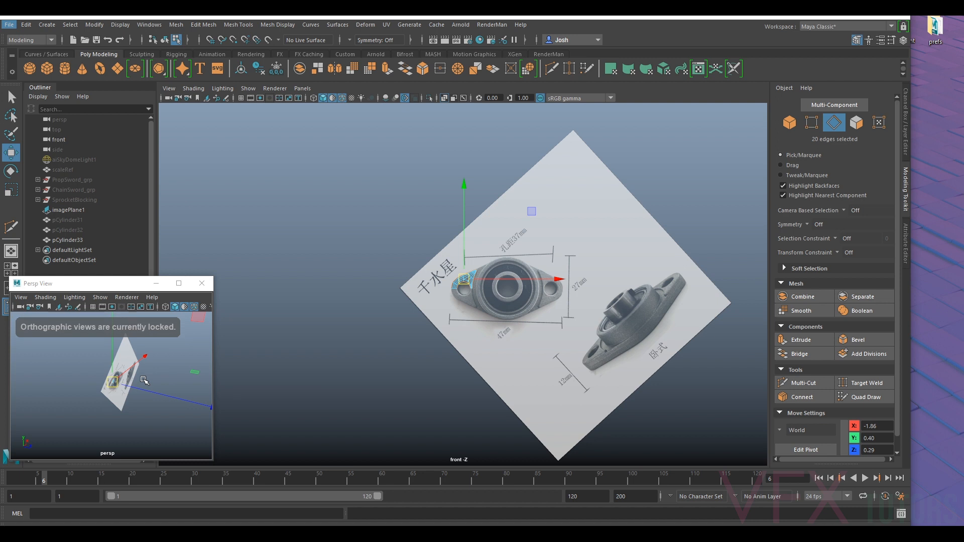
scroll(144, 380, up, 10)
drag(215, 276, 401, 152)
alt+middle_drag(227, 332, 231, 328)
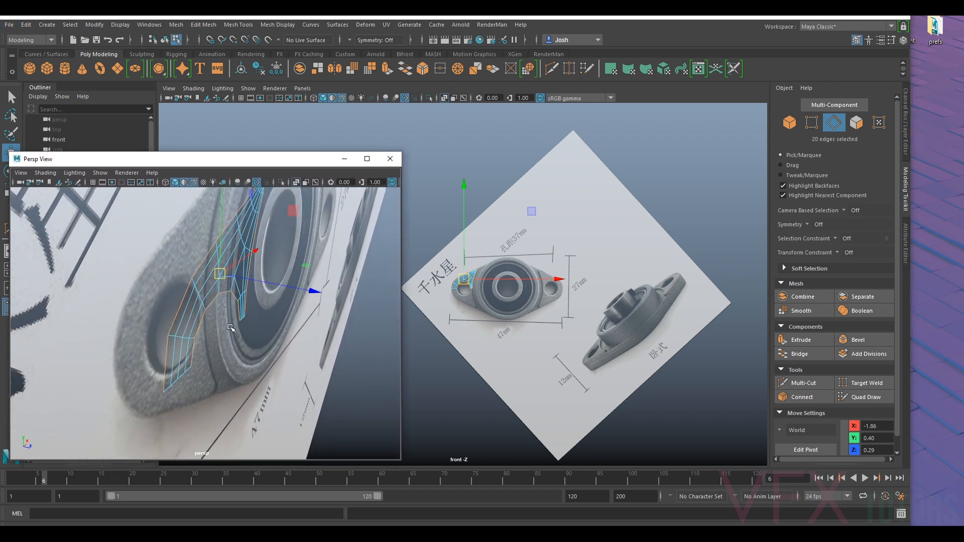
key(ctrl+e)
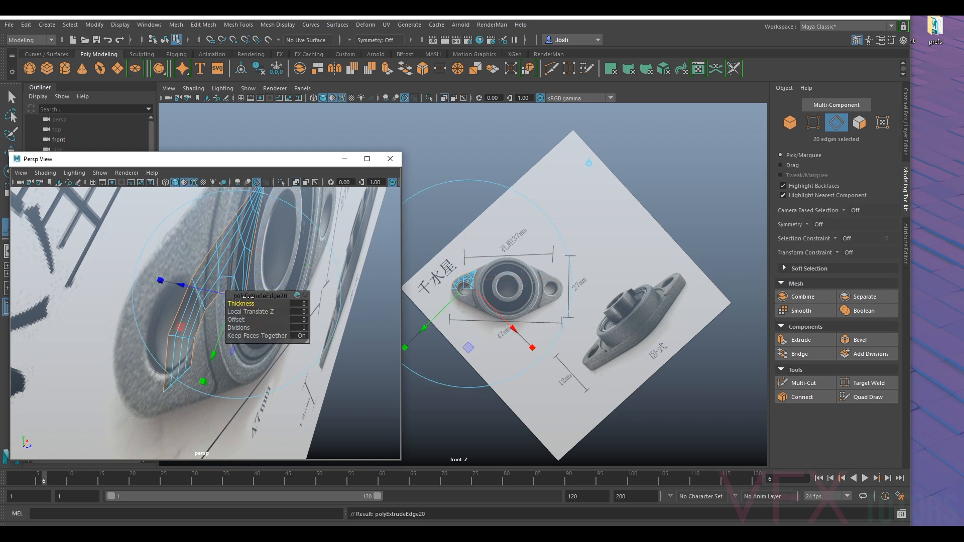
key(w)
alt+drag(257, 303, 261, 262)
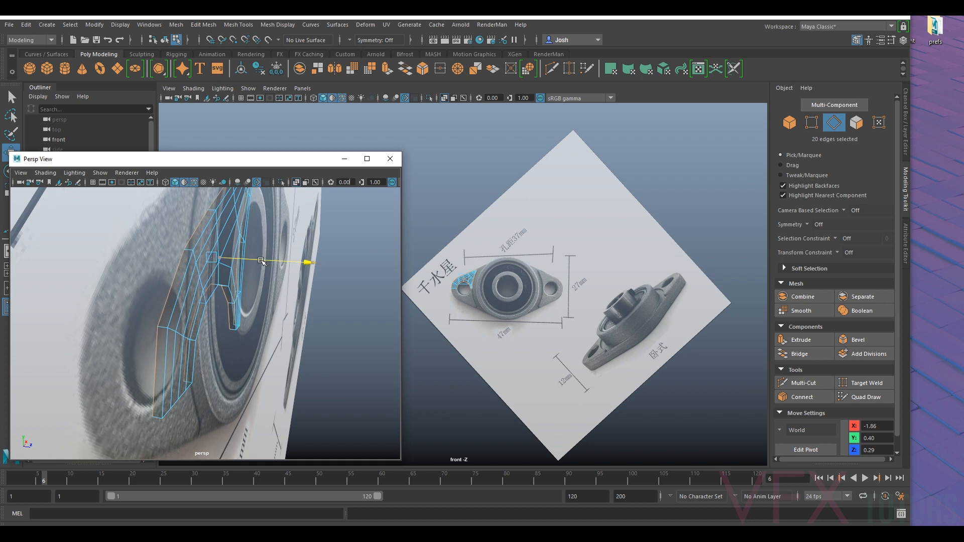
- Turn off X-Ray shading in the perspective view while keeping the extruded border edges selected
click(45, 172)
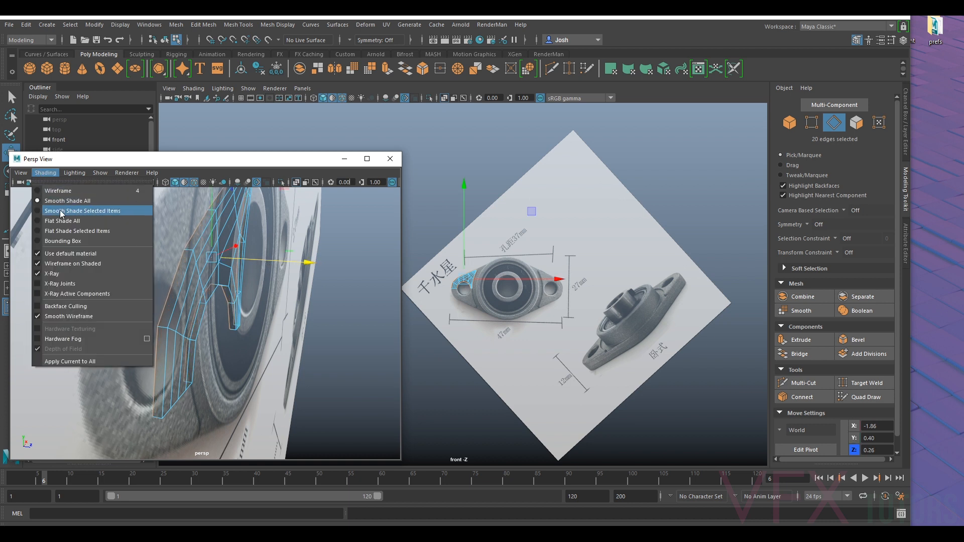
click(62, 268)
click(62, 268)
key(ctrl+z)
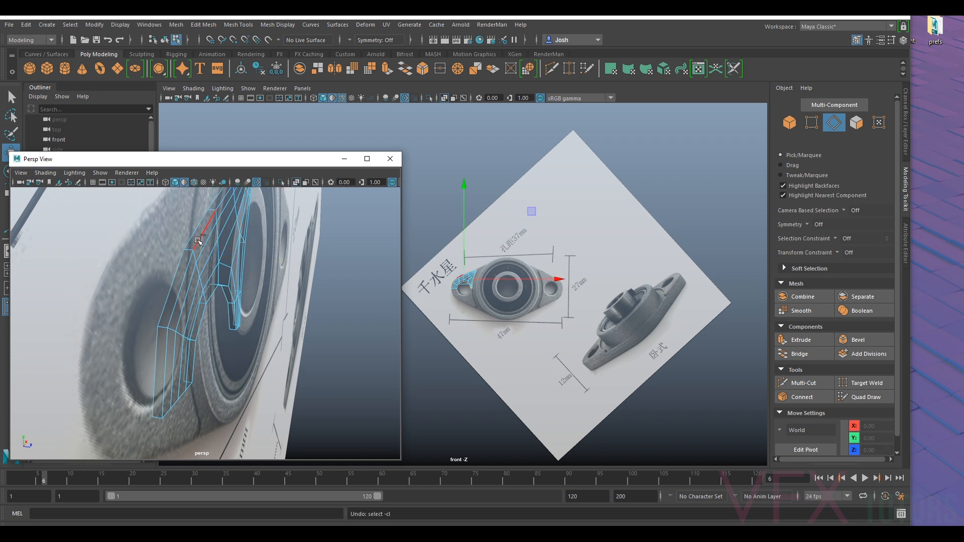
click(45, 173)
click(68, 274)
mouse_move(191, 281)
alt+mouse_down()
mouse_move(204, 285)
mouse_move(186, 231)
alt+mouse_up()
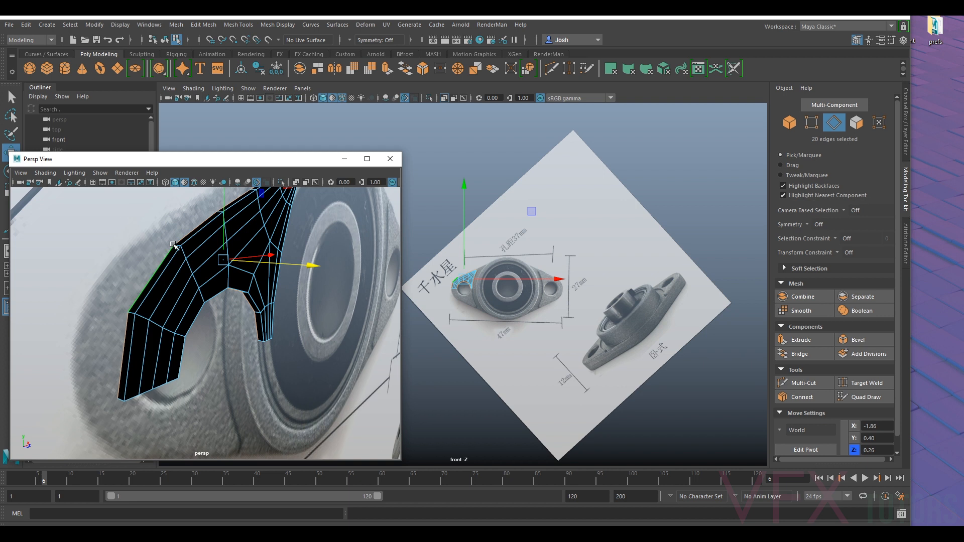
- Select the whole flange mesh and reverse its normals
right_drag(212, 277, 190, 269)
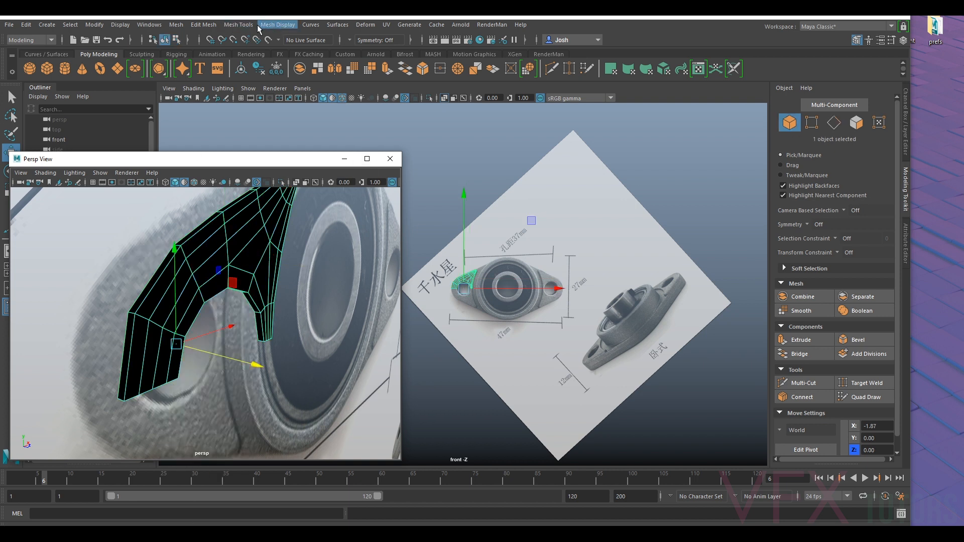
click(277, 24)
click(299, 71)
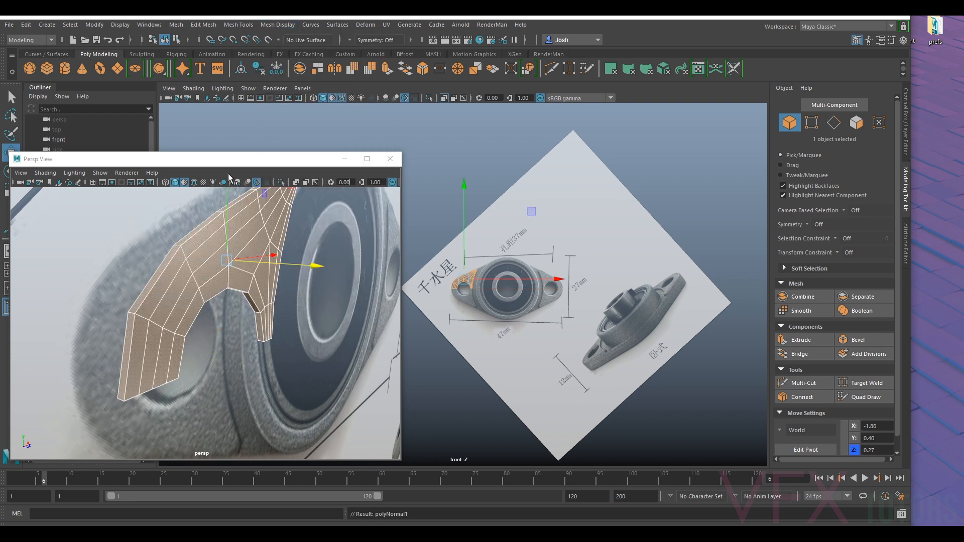
- Switch to edge selection and select the complete border edge loop of the extruded flange
mouse_move(208, 265)
alt+mouse_down()
mouse_move(189, 259)
mouse_move(206, 262)
alt+mouse_up()
click(207, 261)
right_drag(207, 247, 209, 229)
alt+drag(212, 268, 97, 287)
scroll(573, 318, up, 1)
alt+middle_drag(748, 309, 624, 287)
scroll(625, 287, up, 8)
double_click(319, 255)
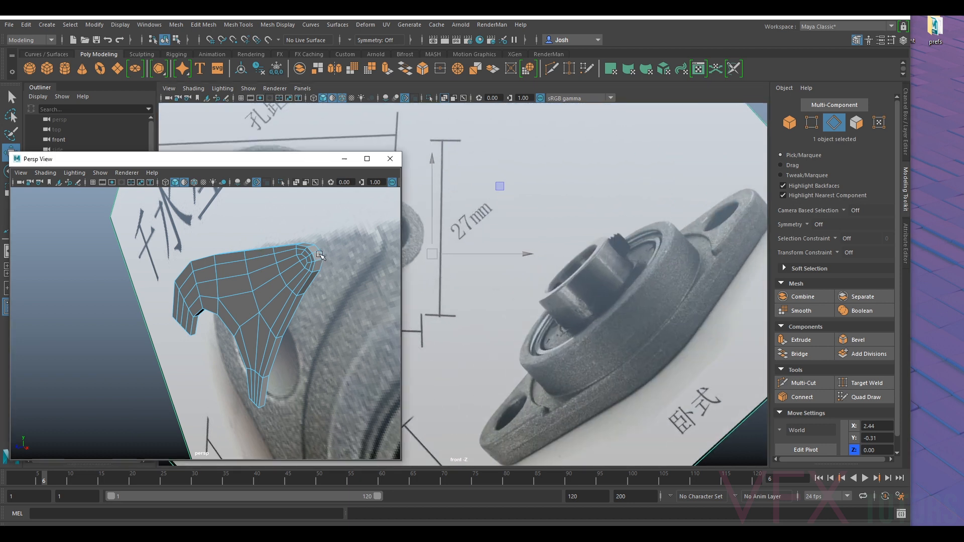
- Exclude the bottom edges on both sides of the mounting hole from the border edge selection
alt+drag(159, 313, 261, 231)
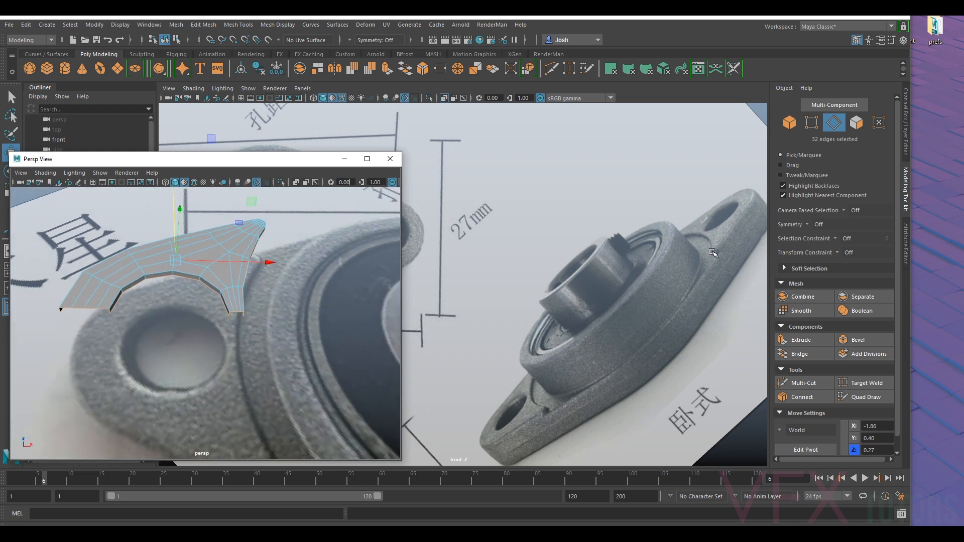
alt+drag(300, 333, 248, 373)
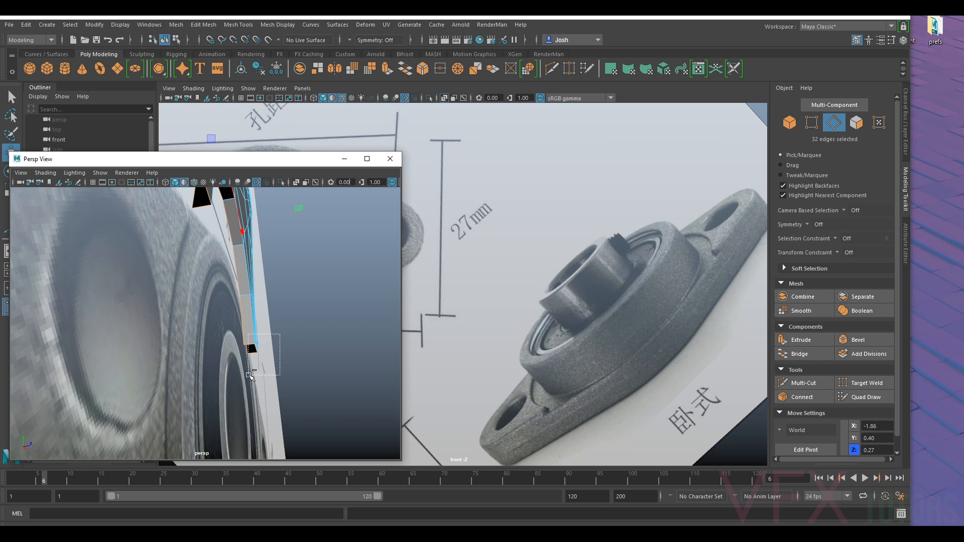
alt+drag(251, 317, 209, 348)
ctrl+drag(324, 327, 293, 355)
ctrl+drag(271, 395, 290, 364)
drag(270, 260, 119, 310)
alt+drag(151, 272, 243, 298)
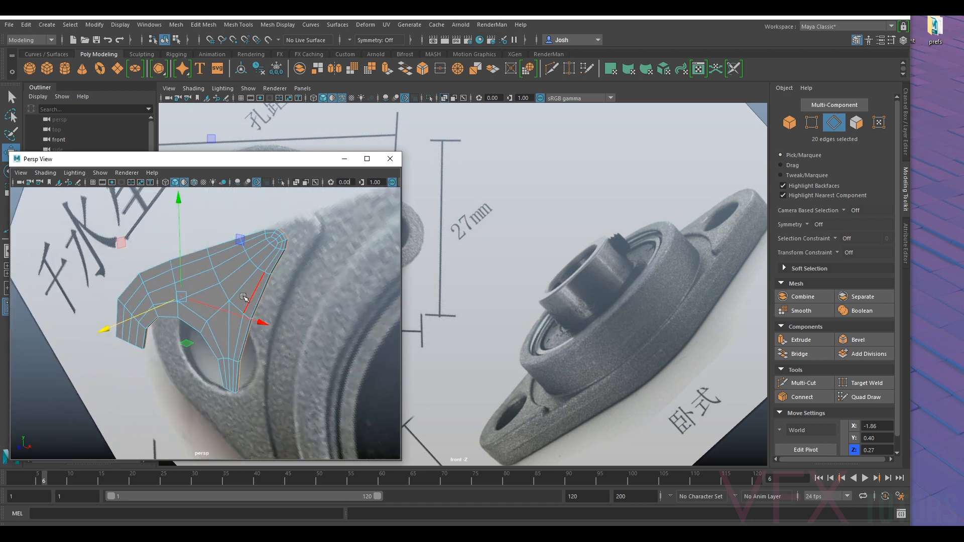
- Extrude the selected border edges again and pull them back along Z to about 0.16 to thicken the flange
alt+drag(151, 312, 203, 314)
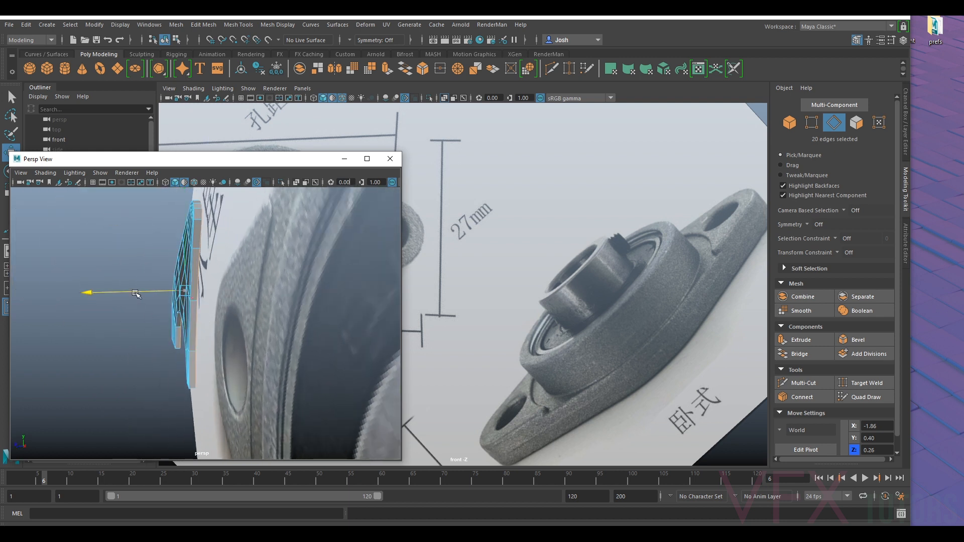
alt+drag(136, 294, 308, 327)
scroll(335, 293, up, 5)
scroll(262, 330, down, 5)
scroll(490, 351, down, 8)
scroll(651, 305, up, 4)
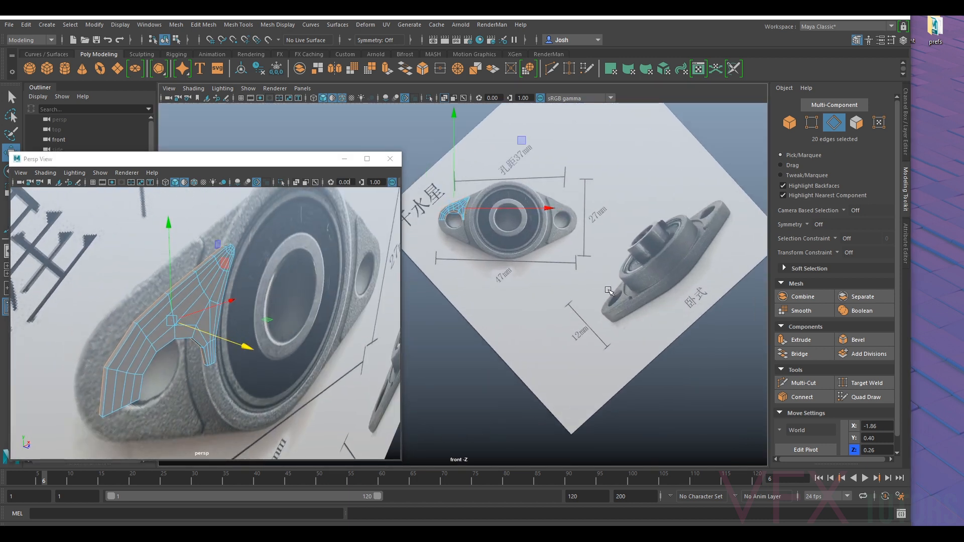
alt+drag(273, 268, 114, 293)
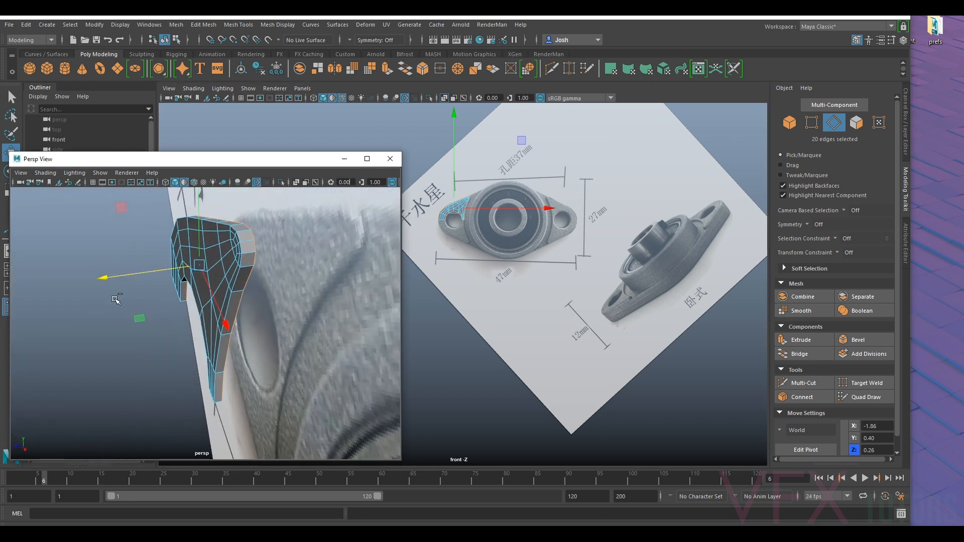
key(ctrl+e)
key(w)
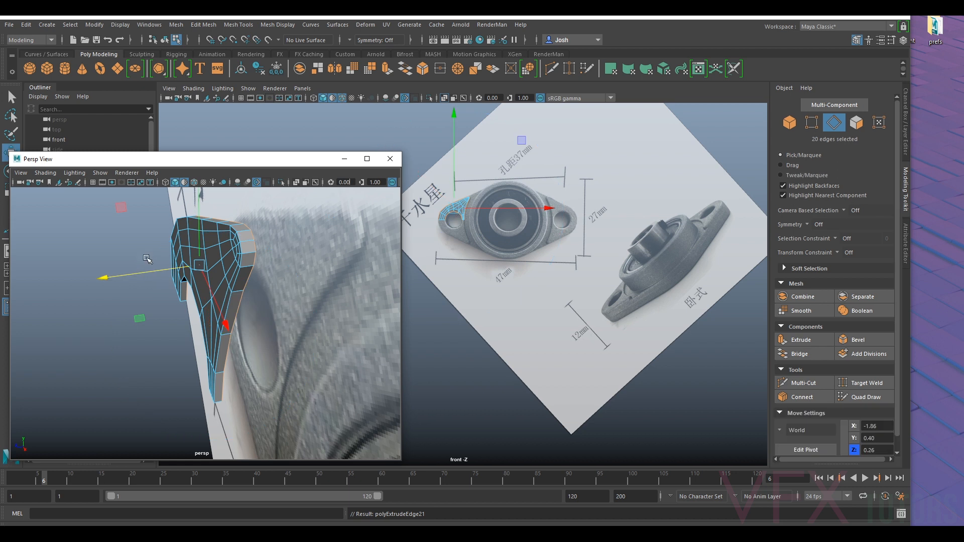
drag(143, 276, 148, 275)
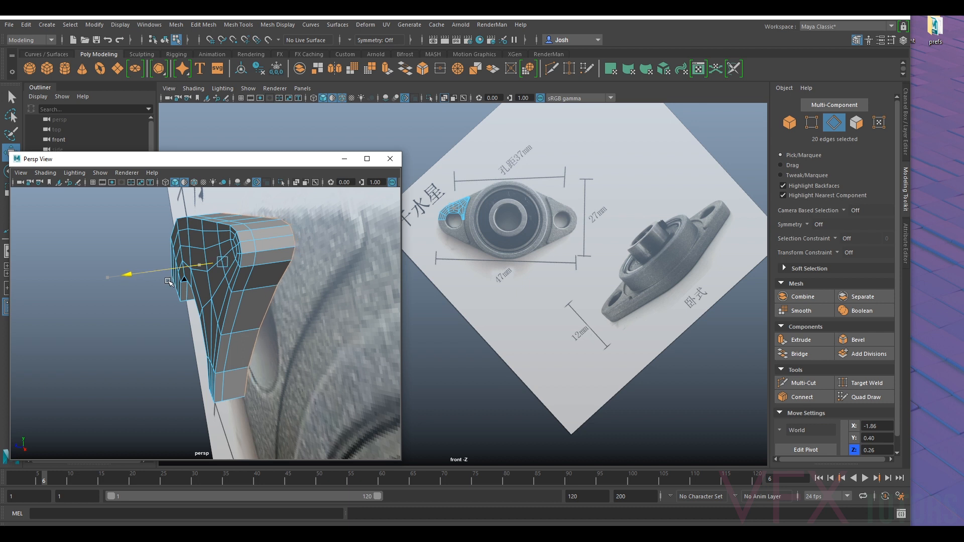
- Examine the thickened flange's side walls and compare its pointed tip with the bearing outline in the front reference
alt+drag(243, 311, 318, 274)
alt+middle_drag(281, 233, 260, 317)
alt+drag(276, 319, 233, 318)
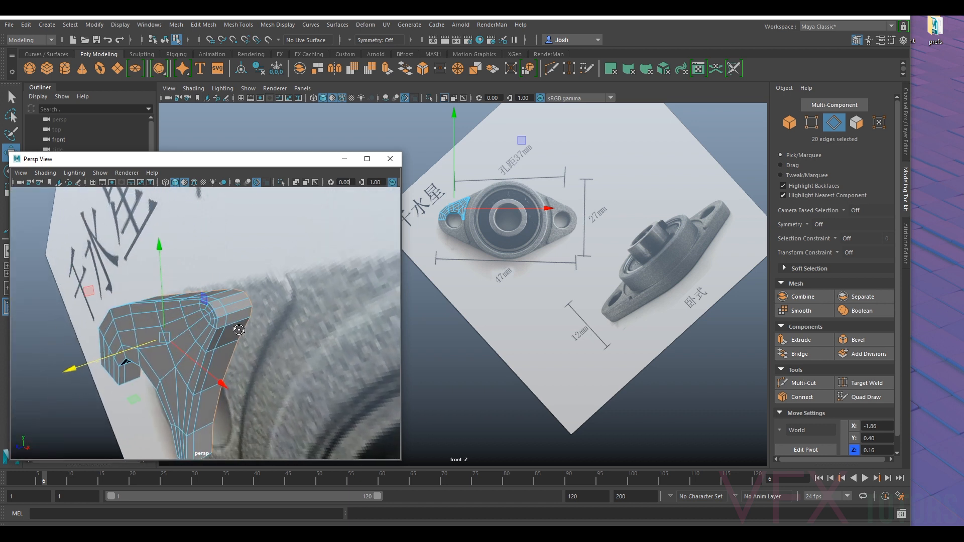
scroll(231, 318, up, 4)
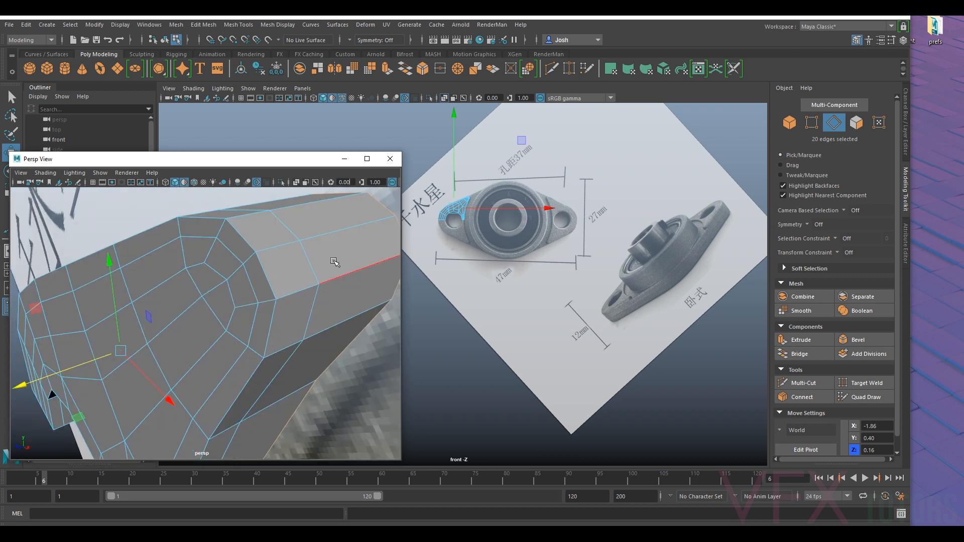
scroll(334, 262, down, 4)
alt+drag(264, 316, 289, 316)
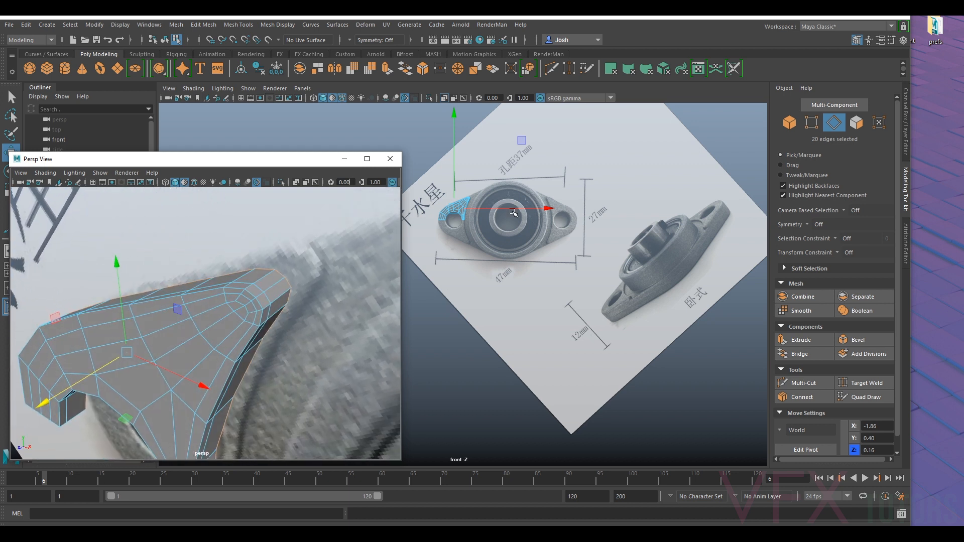
scroll(512, 212, up, 3)
scroll(579, 360, up, 2)
alt+middle_drag(510, 211, 535, 312)
scroll(530, 312, up, 4)
scroll(627, 290, up, 2)
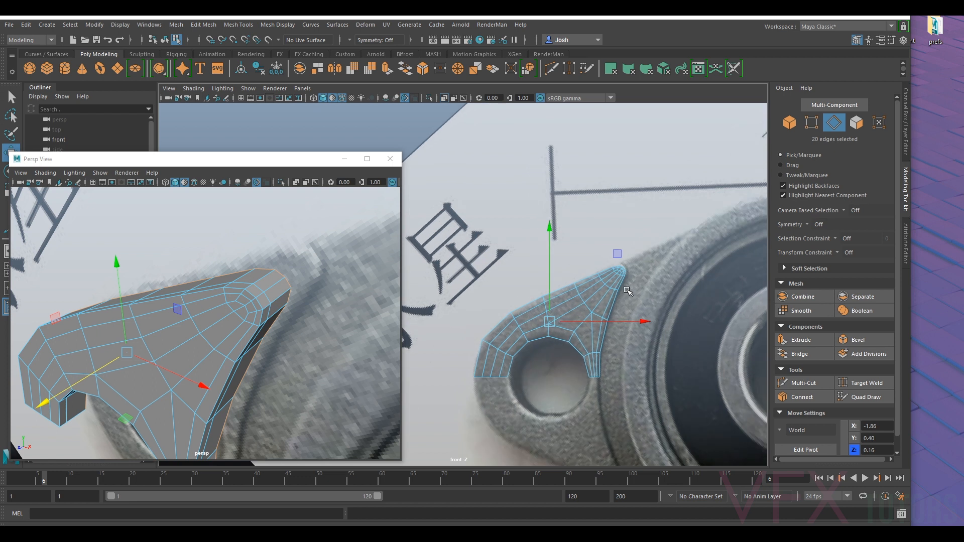
scroll(627, 290, up, 3)
alt+middle_drag(627, 290, 540, 288)
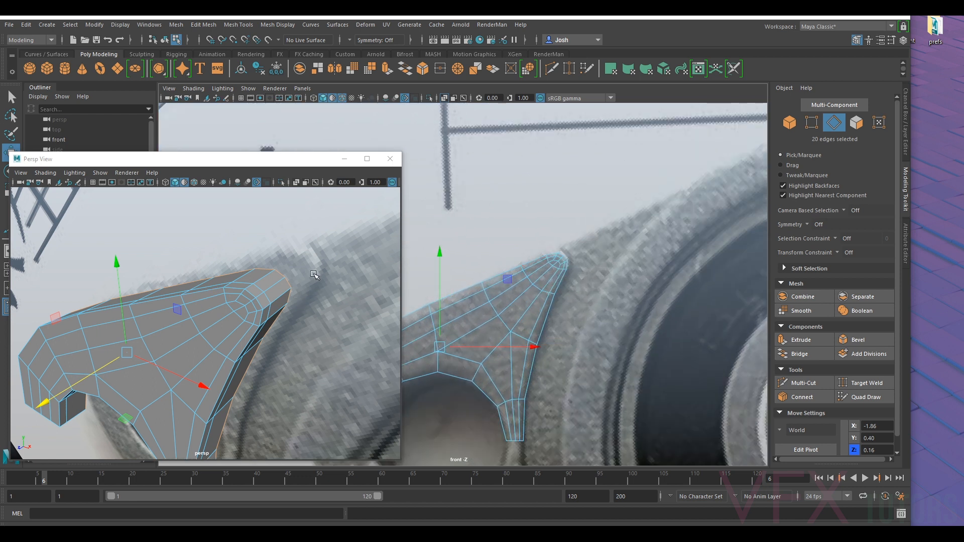
- Switch to face selection and select the eight rear side-wall faces around the tip and down the edge beside the bearing housing
right_click(276, 285)
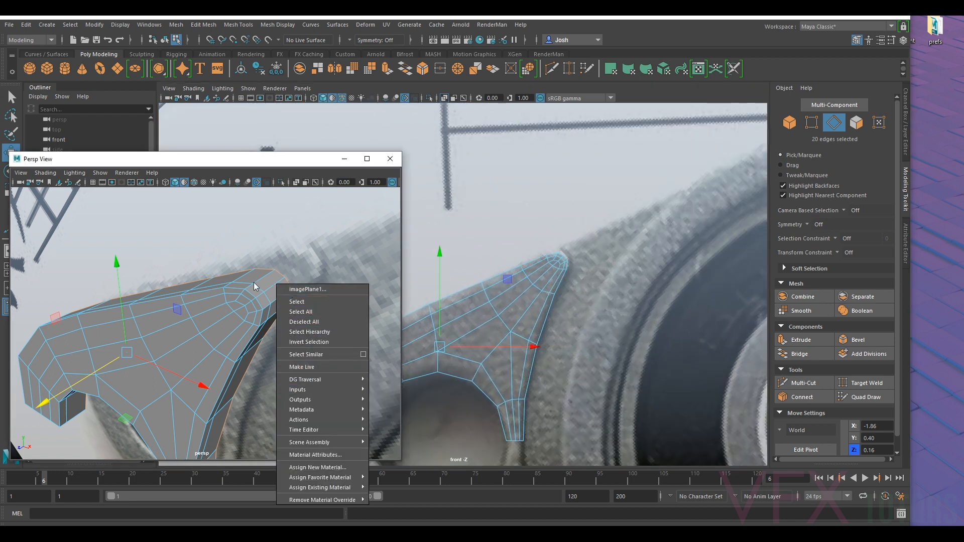
click(857, 123)
click(270, 279)
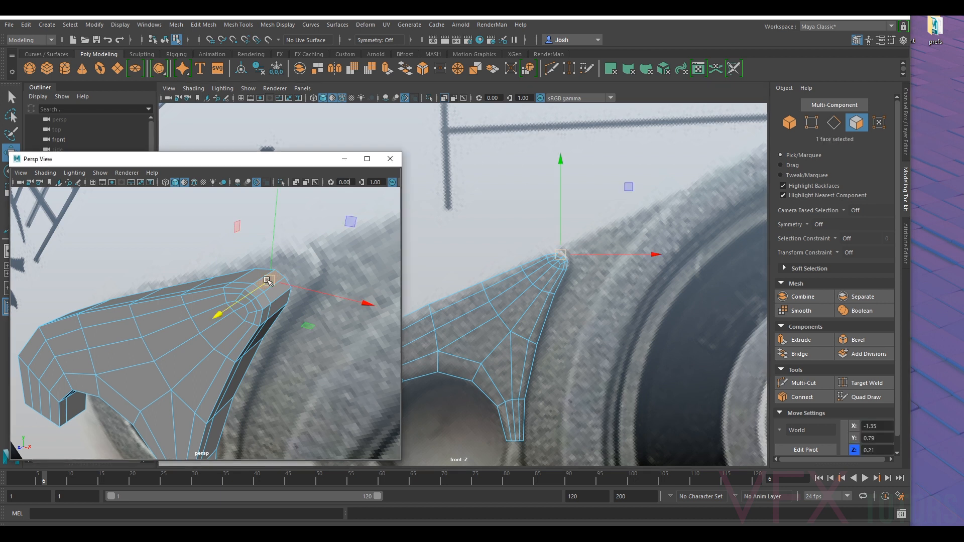
alt+drag(253, 277, 276, 291)
ctrl+shift+click(272, 272)
ctrl+shift+click(279, 280)
ctrl+shift+click(278, 295)
ctrl+shift+click(268, 318)
ctrl+shift+click(243, 376)
alt+drag(246, 380, 238, 387)
mouse_move(238, 387)
alt+middle_down()
mouse_move(266, 296)
mouse_move(236, 393)
alt+middle_up()
ctrl+shift+click(235, 276)
ctrl+shift+click(245, 206)
- Extrude the eight selected side faces with Keep Faces Together on, and undo the trial offset
scroll(263, 251, down, 5)
alt+drag(240, 296, 307, 284)
alt+middle_drag(307, 284, 264, 321)
scroll(265, 321, up, 7)
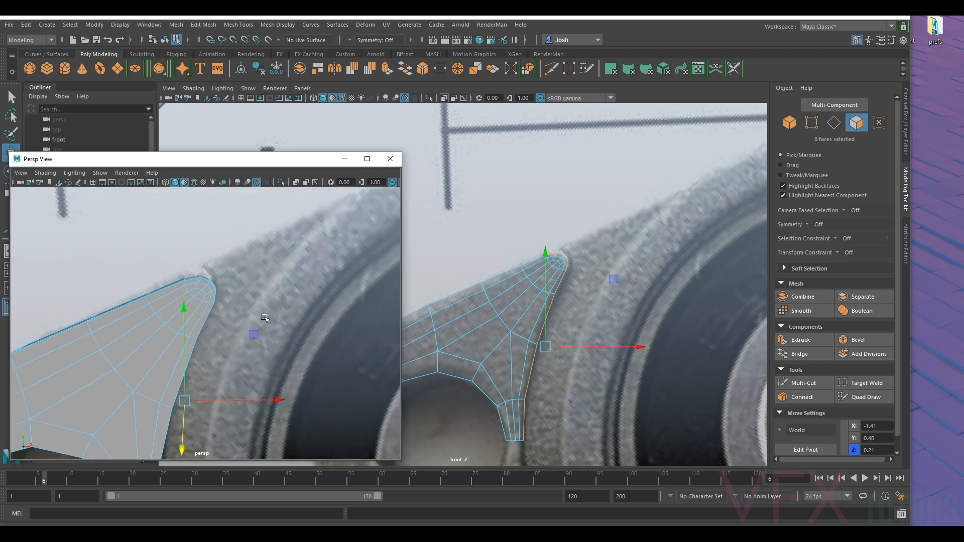
alt+drag(251, 281, 271, 288)
scroll(266, 291, down, 6)
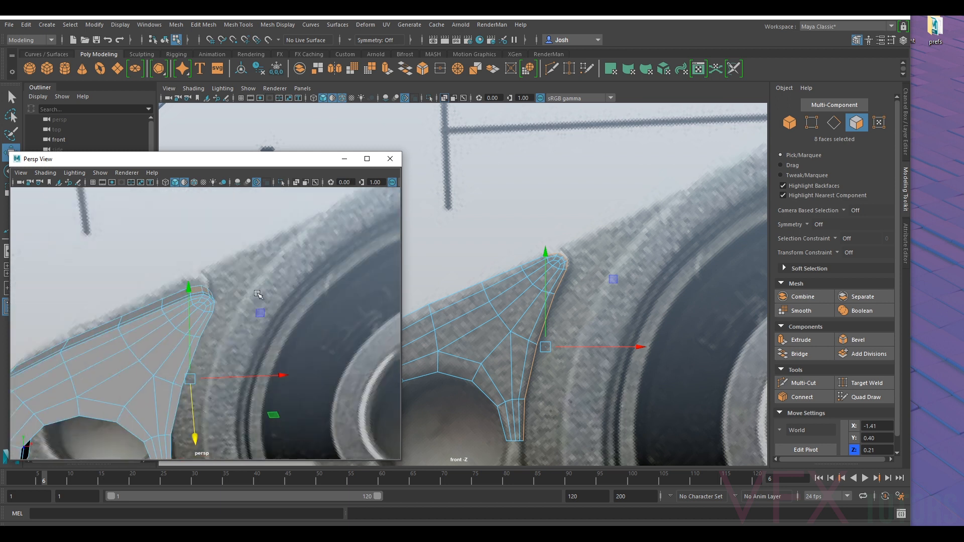
alt+middle_drag(259, 300, 278, 284)
key(ctrl+e)
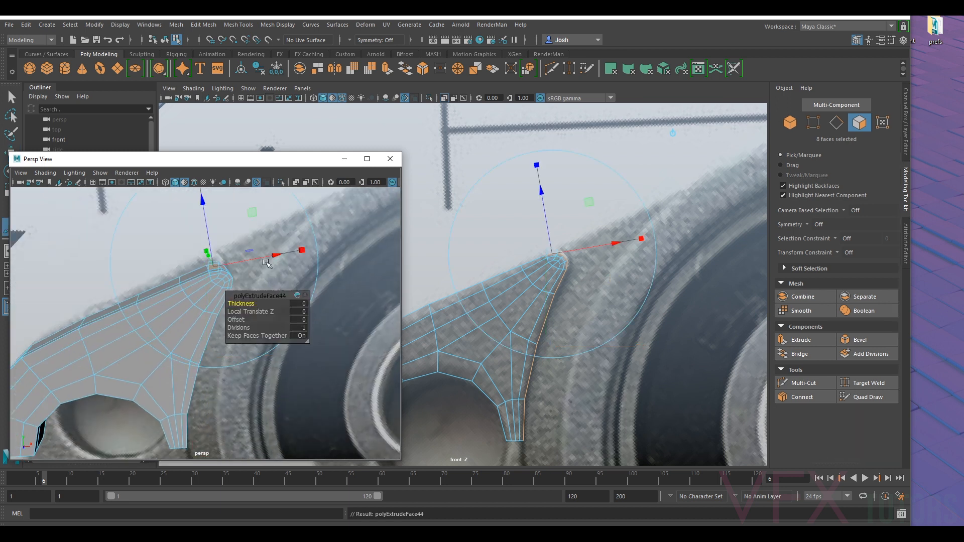
drag(255, 260, 258, 259)
drag(248, 303, 252, 304)
key(ctrl+z)
- Push the extruded side faces outward along local Z by about 0.013
scroll(258, 275, up, 3)
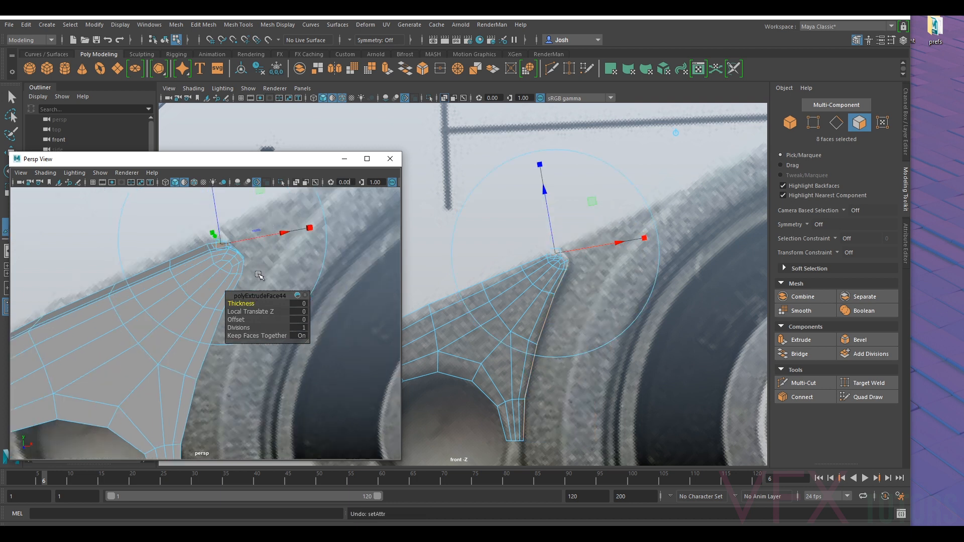
scroll(258, 275, up, 2)
alt+middle_drag(300, 252, 260, 294)
drag(163, 242, 168, 234)
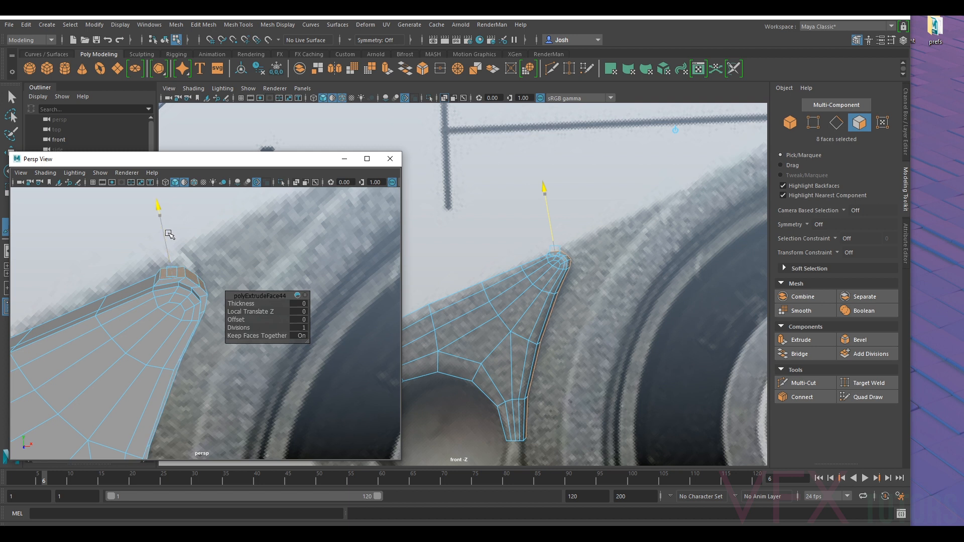
drag(172, 233, 172, 232)
- Examine the extruded faces at the flange's tip from the front and in perspective against the reference photo
scroll(617, 269, up, 3)
scroll(618, 270, up, 2)
scroll(540, 275, up, 2)
alt+middle_drag(618, 270, 532, 278)
scroll(606, 257, up, 2)
scroll(605, 255, up, 1)
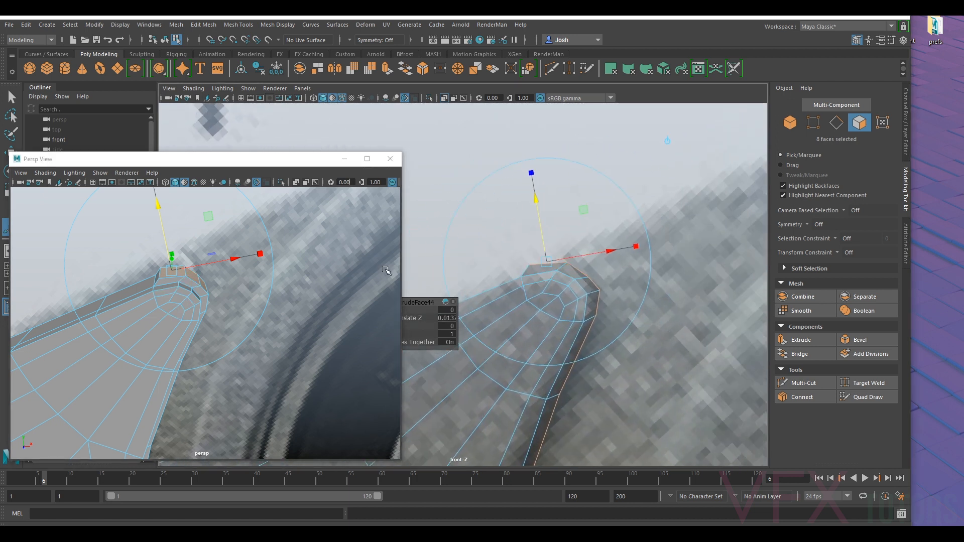
scroll(263, 288, down, 5)
alt+drag(265, 299, 149, 303)
scroll(222, 325, up, 6)
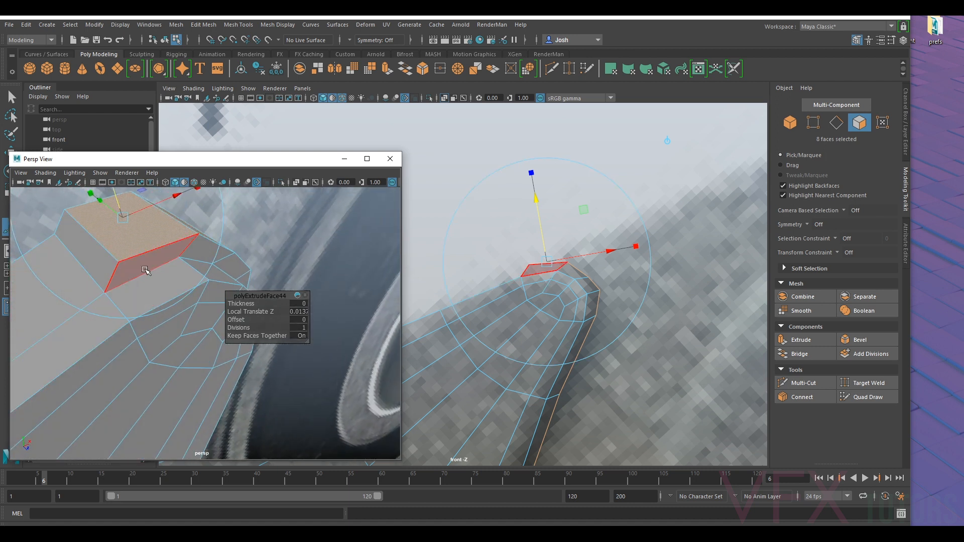
scroll(608, 321, down, 6)
scroll(557, 299, up, 10)
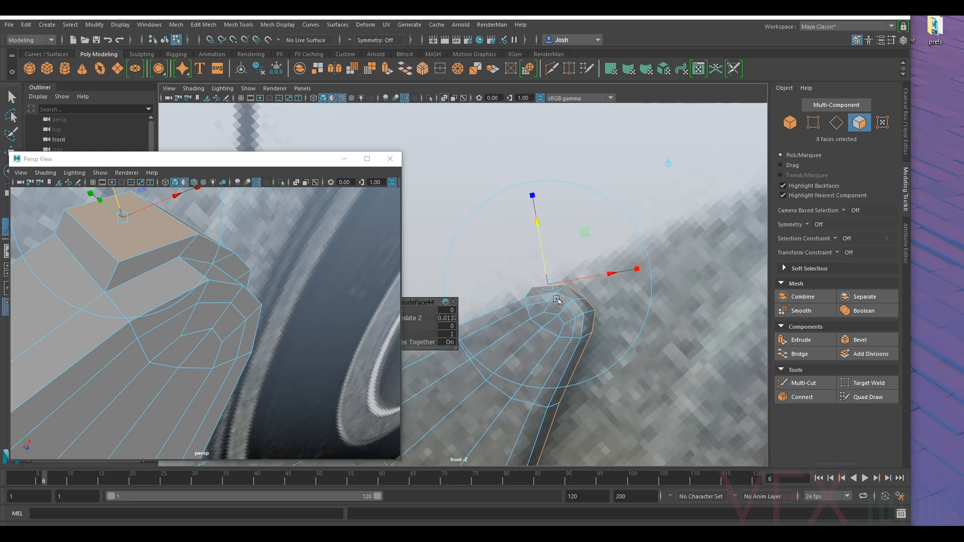
scroll(557, 299, up, 2)
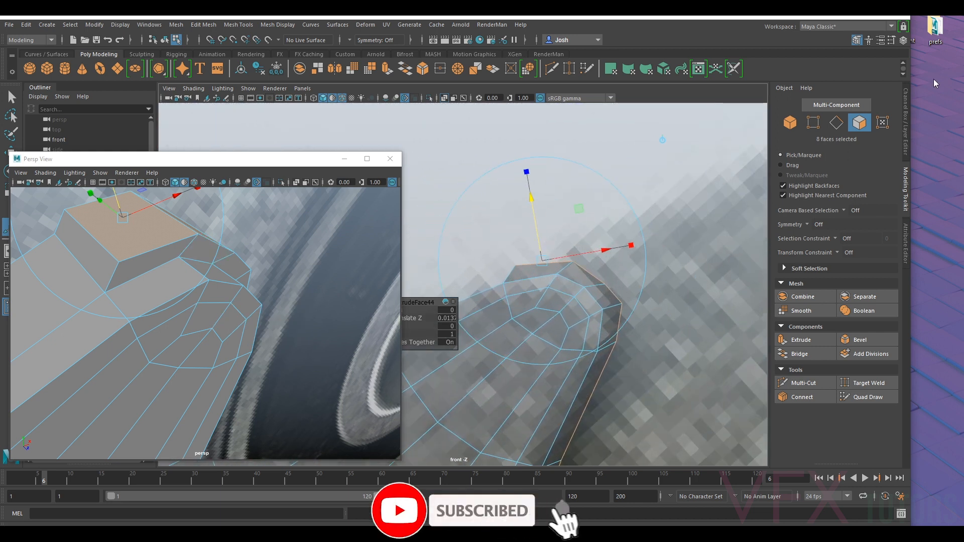
- Switch to vertex selection and move the outermost vertex pairs at the flange tip's upper corner inward to form the peak
click(812, 129)
scroll(540, 277, up, 1)
alt+middle_drag(540, 277, 599, 236)
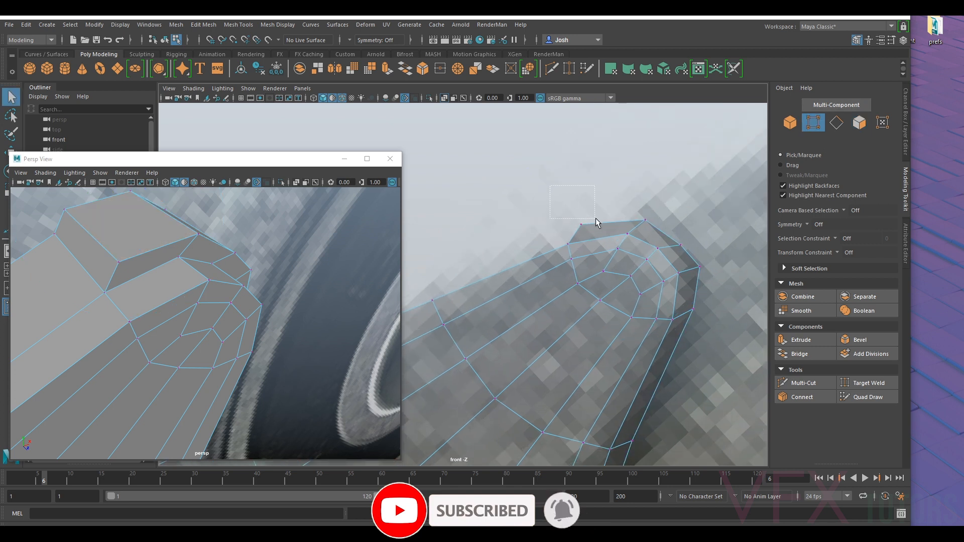
key(w)
drag(582, 226, 588, 231)
scroll(587, 232, down, 15)
scroll(562, 251, up, 15)
alt+middle_drag(648, 205, 590, 251)
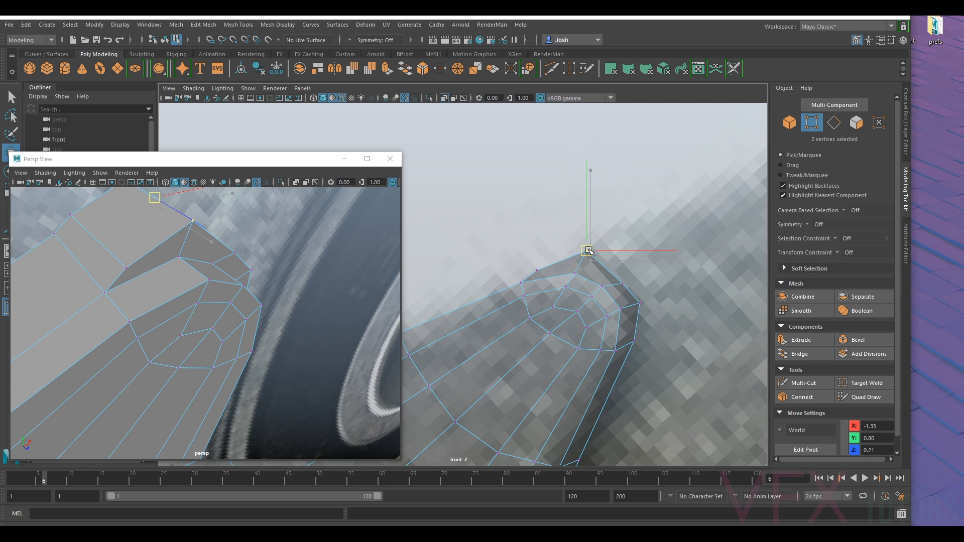
- Reposition the remaining outer vertex pairs around the flange tip to form an evenly rounded rim
drag(622, 288, 632, 264)
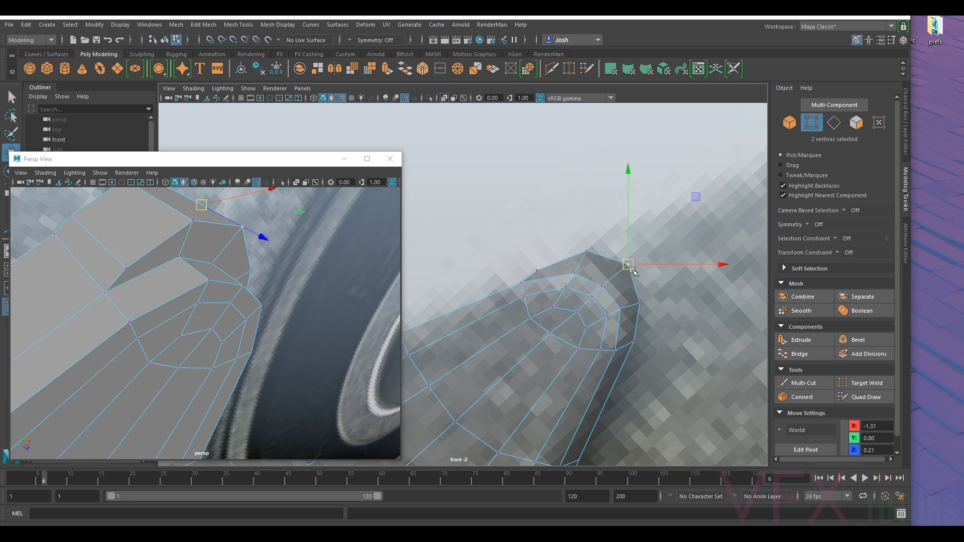
drag(630, 316, 645, 304)
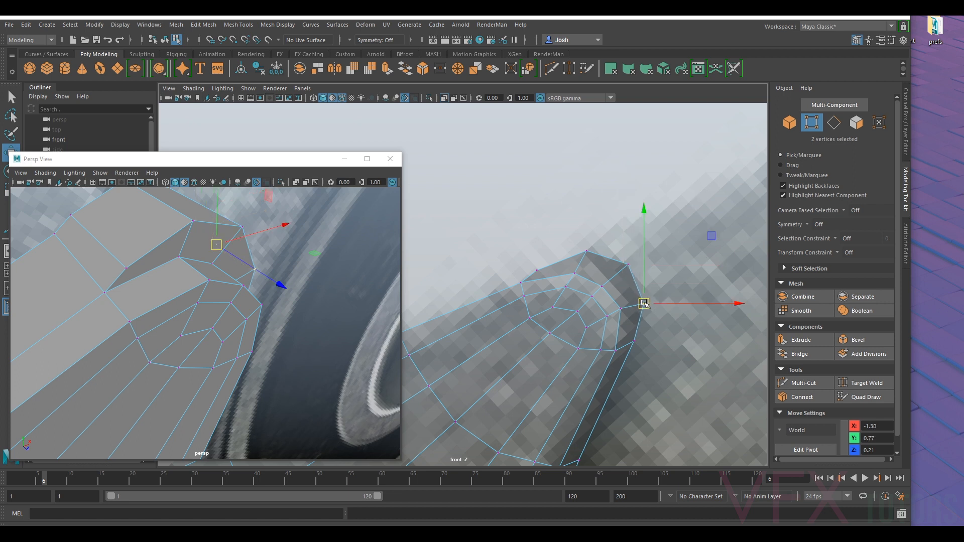
drag(629, 355, 628, 356)
alt+middle_drag(657, 354, 658, 256)
drag(636, 244, 637, 255)
drag(664, 193, 649, 207)
- Move the outer vertex pairs down the edge facing the bearing housing outward to give the rim an even width
alt+middle_drag(631, 377, 654, 264)
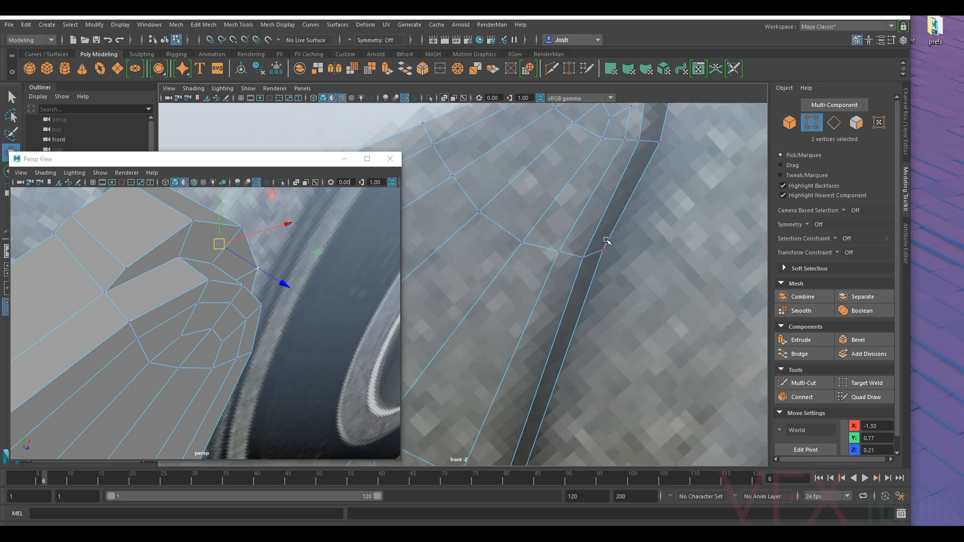
drag(602, 272, 610, 264)
alt+middle_drag(588, 410, 661, 230)
mouse_move(586, 323)
mouse_down()
mouse_move(589, 317)
mouse_move(601, 329)
mouse_up()
scroll(597, 326, down, 5)
scroll(572, 301, up, 6)
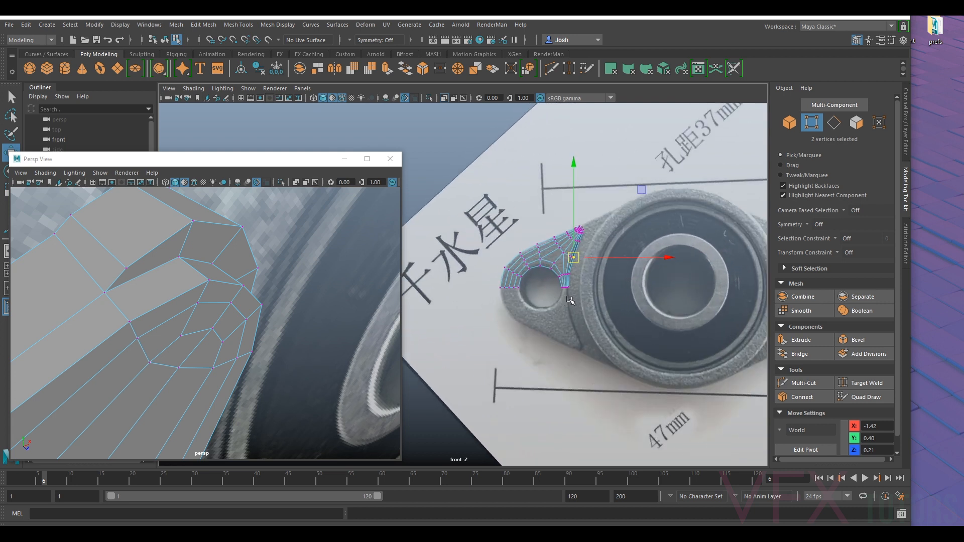
- Adjust the two lowest outer vertex pairs beside the bolt hole, aligning the bottom pair at Y 0
scroll(570, 301, up, 8)
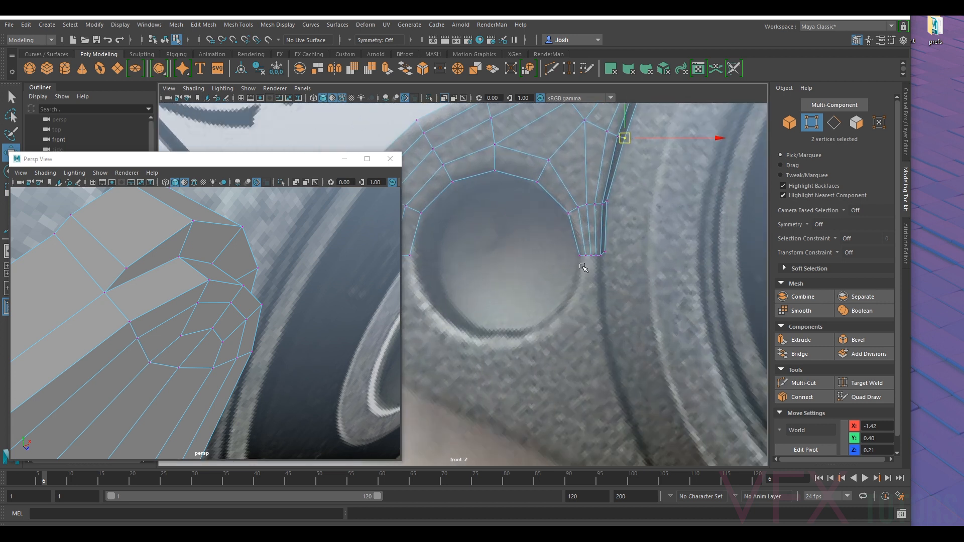
scroll(648, 241, up, 4)
drag(678, 247, 678, 246)
scroll(658, 239, up, 5)
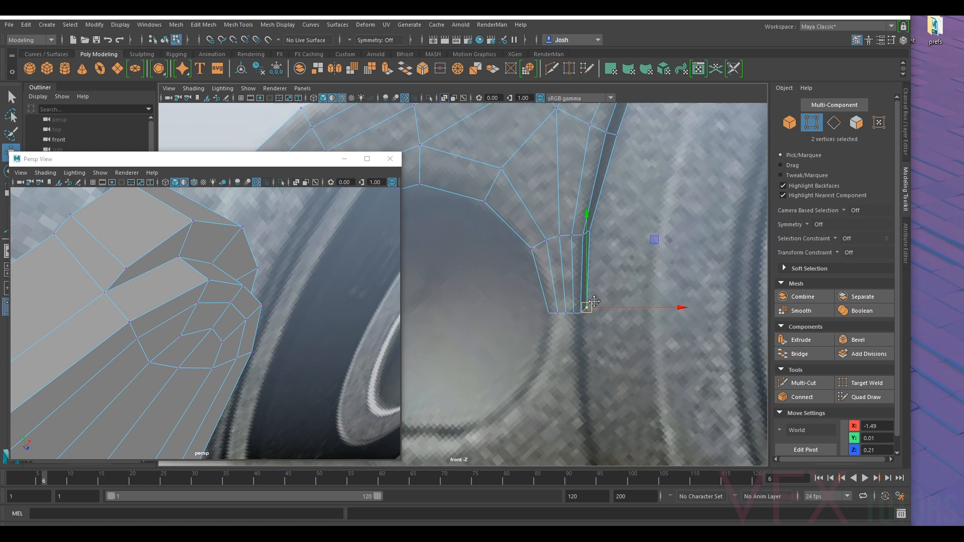
drag(615, 257, 624, 253)
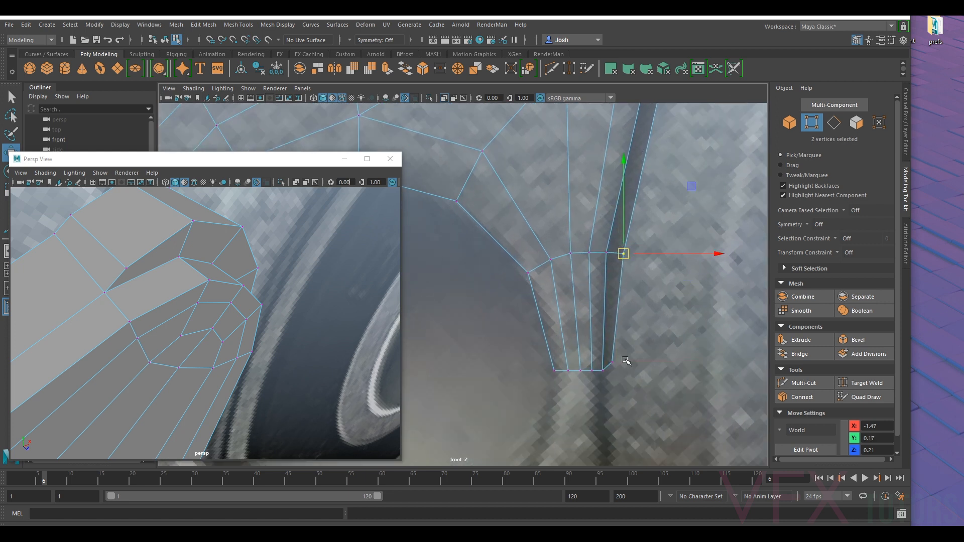
drag(612, 373, 613, 372)
drag(613, 328, 642, 370)
- Examine the open lower end of the flange and its side wall from several angles in perspective
key(f)
key(f)
alt+drag(269, 349, 251, 355)
alt+right_drag(251, 356, 228, 350)
alt+middle_drag(284, 354, 272, 274)
key(f)
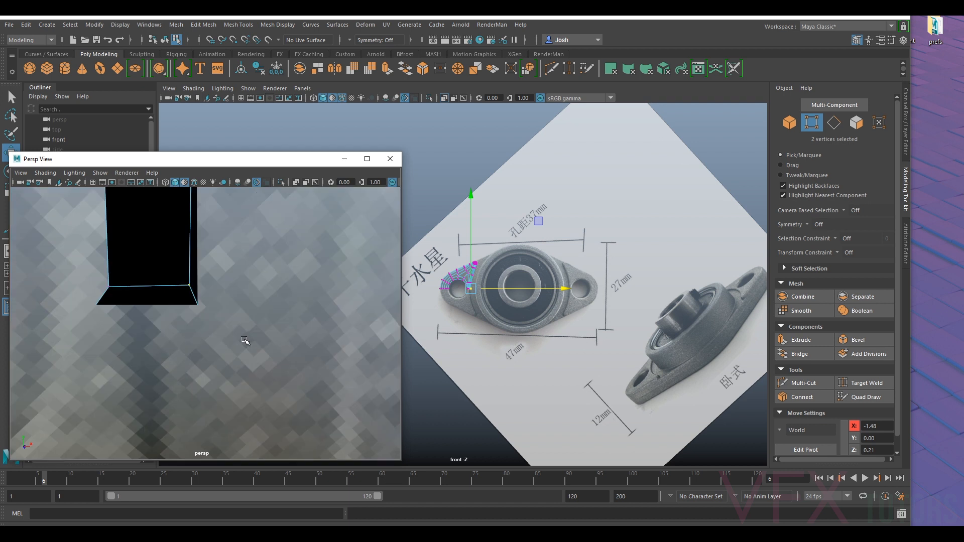
alt+right_drag(244, 341, 227, 337)
alt+drag(201, 309, 236, 303)
right_drag(194, 290, 260, 230)
key(f)
alt+drag(193, 275, 251, 277)
alt+middle_drag(251, 277, 247, 430)
alt+right_drag(248, 430, 221, 390)
- Return to object selection and examine the smoothed flange tip against the reference photo in perspective
click(44, 258)
alt+middle_drag(245, 391, 255, 320)
alt+right_drag(229, 350, 286, 352)
mouse_move(286, 351)
alt+mouse_down()
mouse_move(295, 355)
mouse_move(289, 348)
alt+mouse_up()
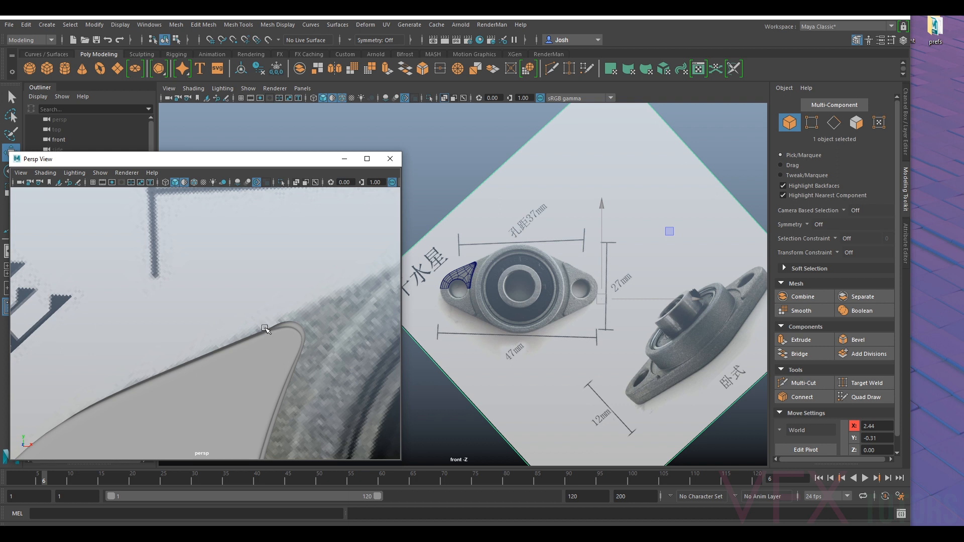
alt+middle_drag(333, 343, 232, 338)
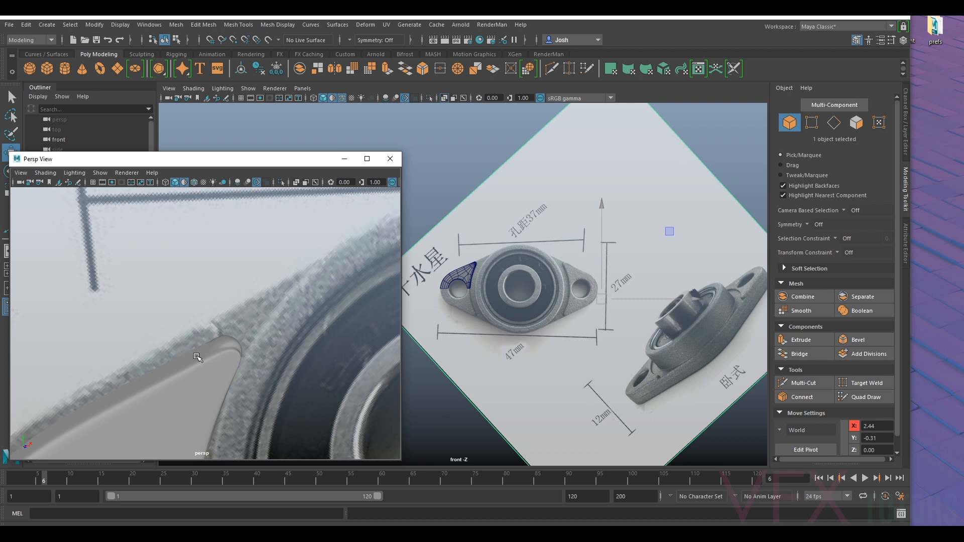
click(233, 344)
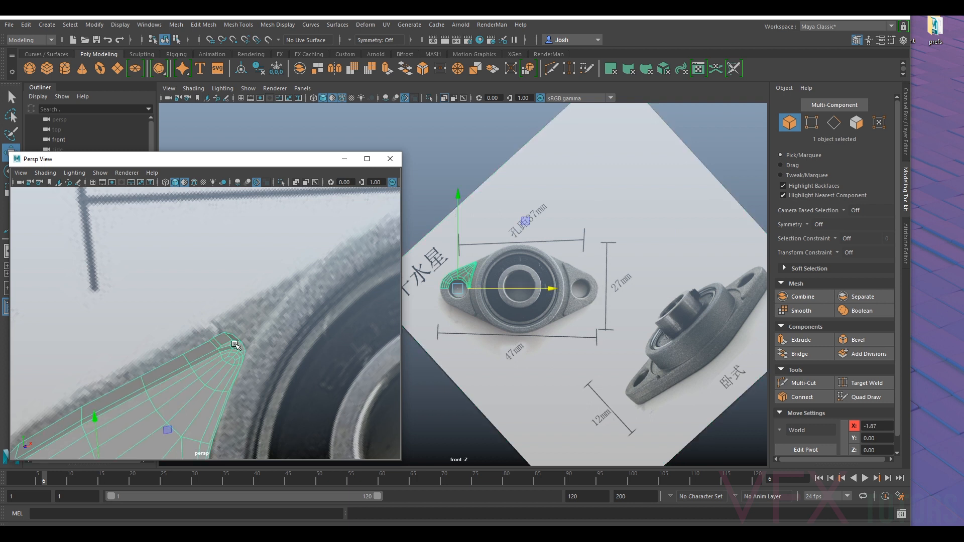
alt+drag(246, 367, 212, 359)
- Return to vertex selection and select the lowest outer vertex pair beside the bolt hole in the front view
scroll(597, 303, up, 4)
alt+middle_drag(558, 294, 572, 269)
scroll(675, 283, up, 5)
scroll(676, 282, down, 4)
scroll(573, 269, up, 6)
alt+middle_drag(675, 252, 545, 284)
scroll(545, 284, up, 3)
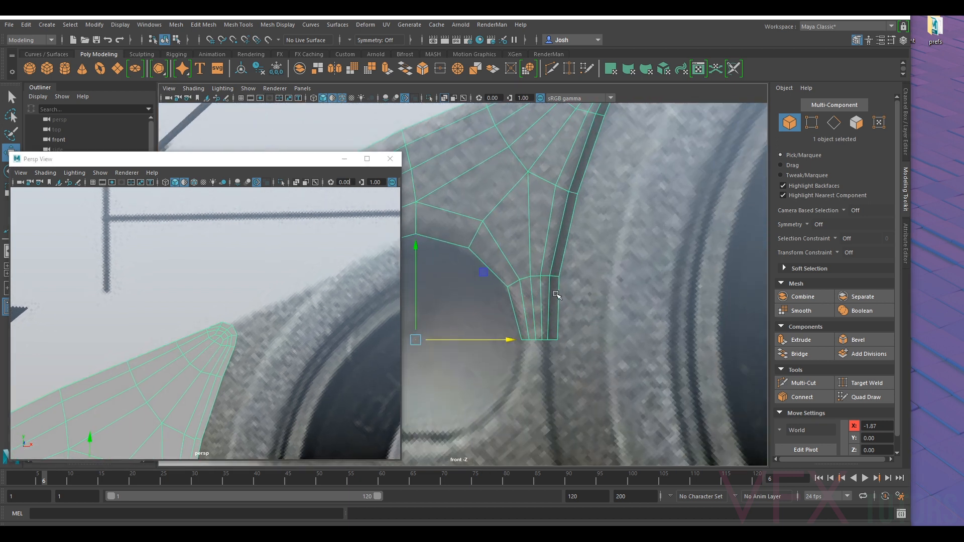
scroll(555, 257, up, 2)
right_drag(583, 246, 550, 244)
drag(591, 378, 592, 377)
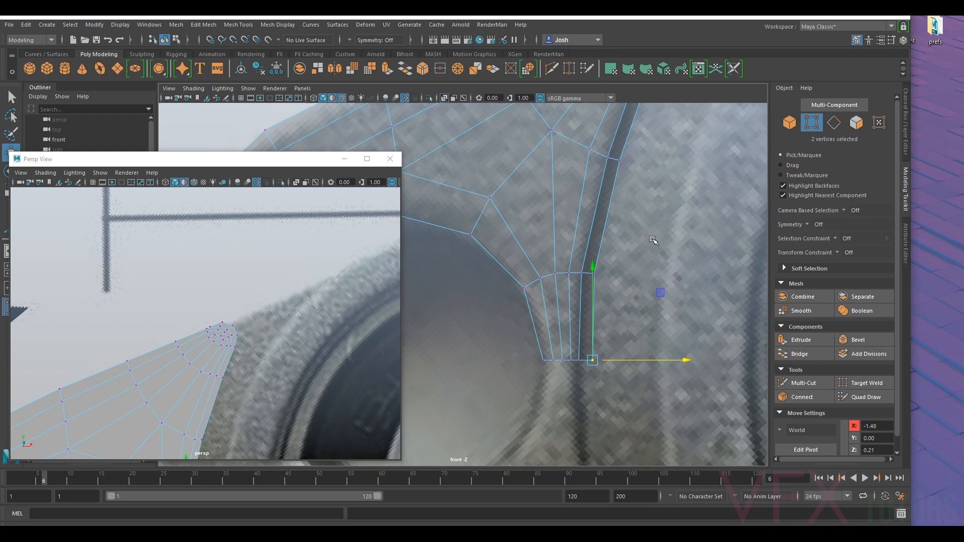
- Fine-tune the positions of individual front-face vertices below the flange's tip to even out the edge flow
scroll(652, 240, down, 3)
scroll(659, 287, down, 1)
drag(625, 284, 571, 330)
scroll(568, 281, up, 4)
shift+drag(566, 270, 569, 278)
drag(645, 264, 522, 263)
click(558, 274)
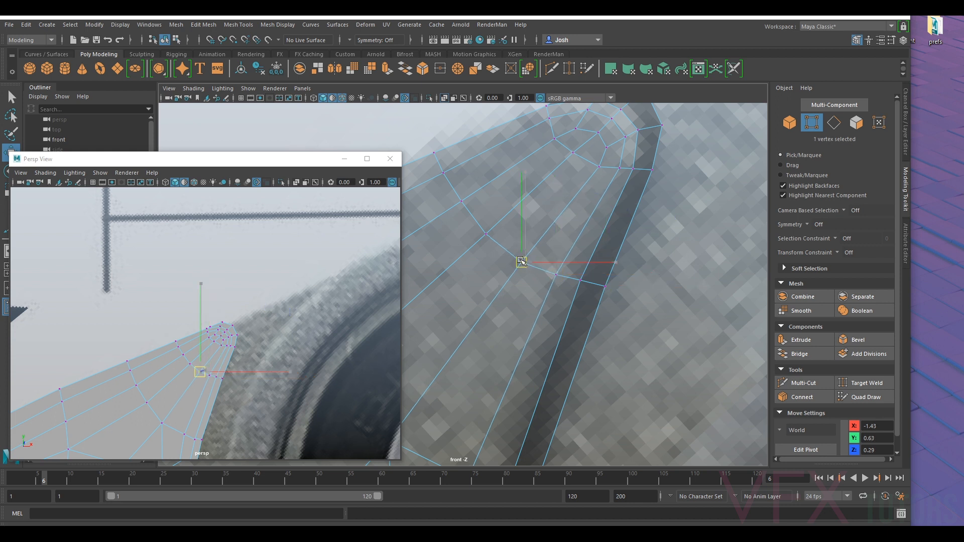
click(591, 159)
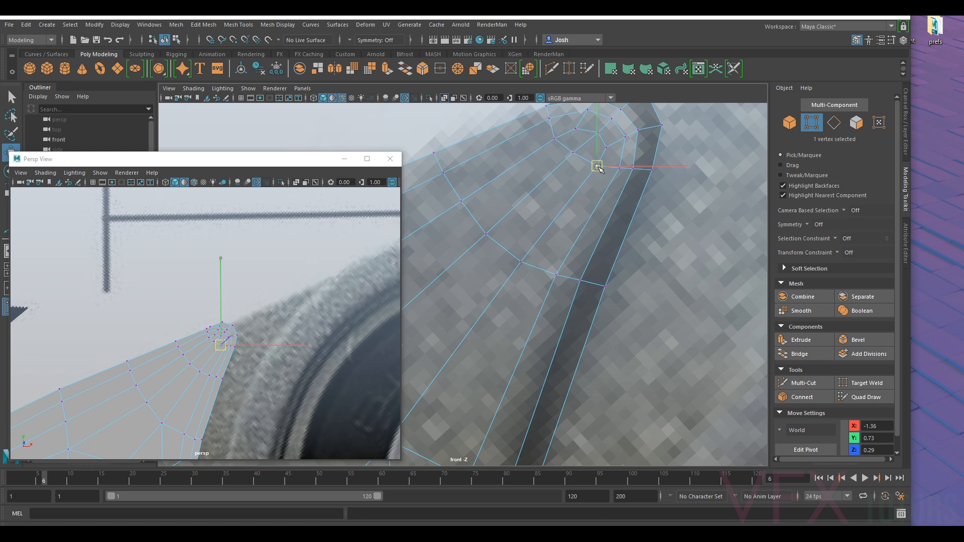
- Shift the edge vertex groups below the flange's tip along X to about -1.32, -1.31 and -1.37
drag(619, 168, 644, 169)
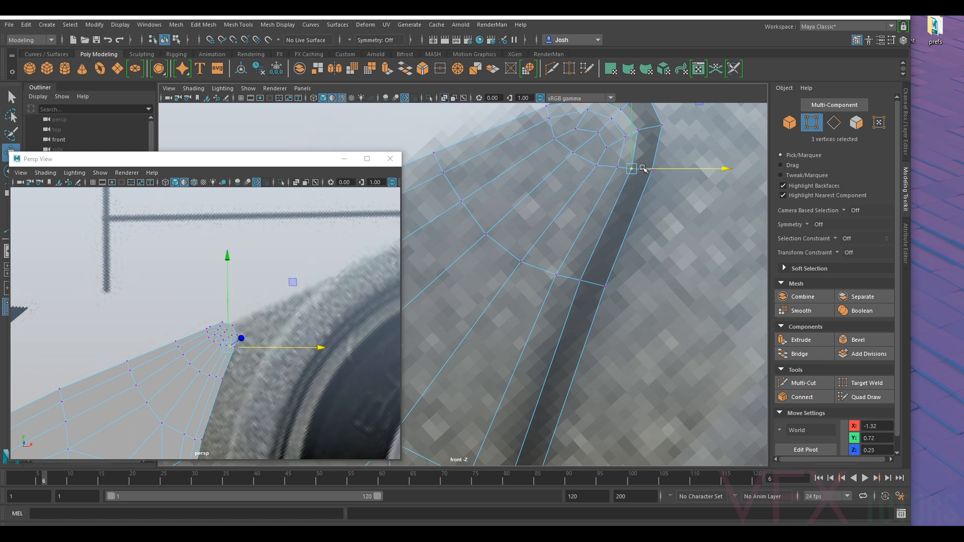
alt+middle_drag(670, 176, 627, 249)
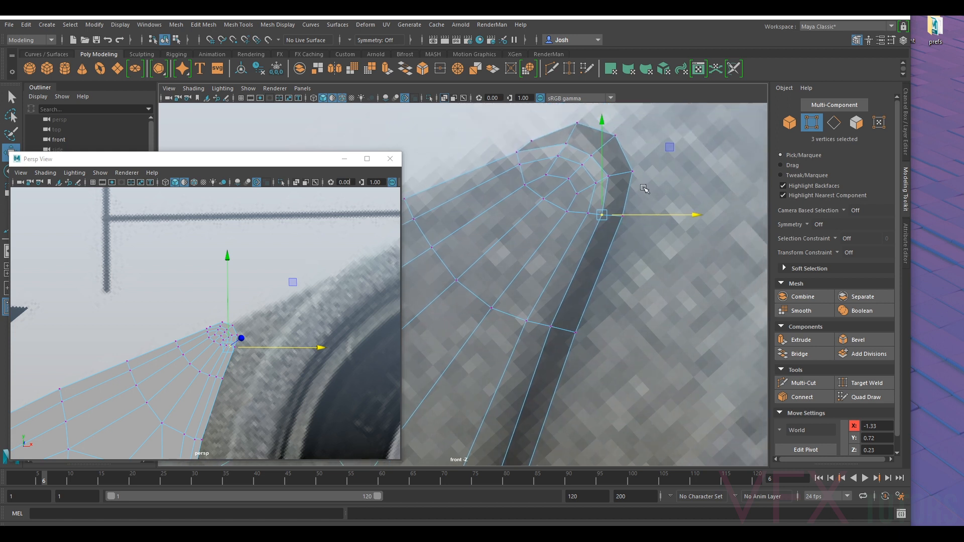
drag(637, 192, 633, 217)
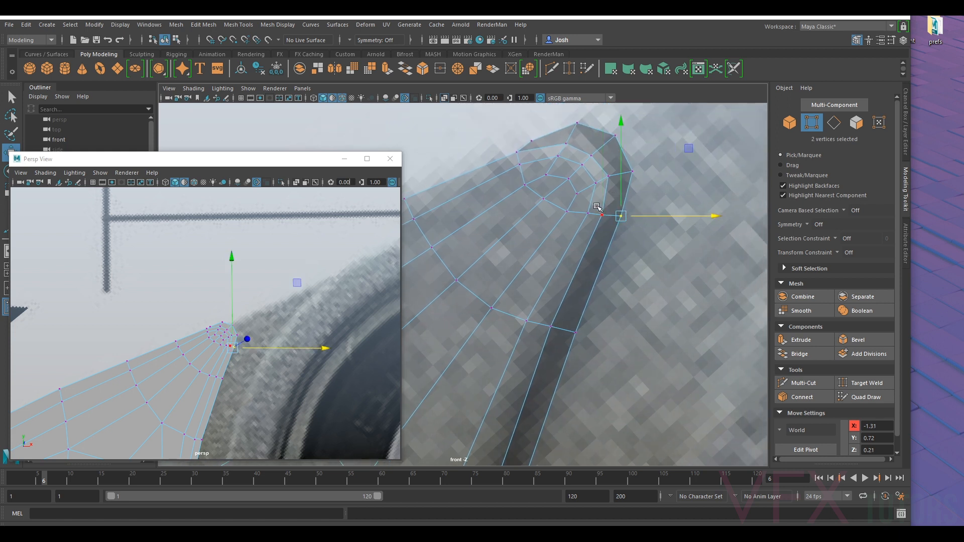
click(548, 324)
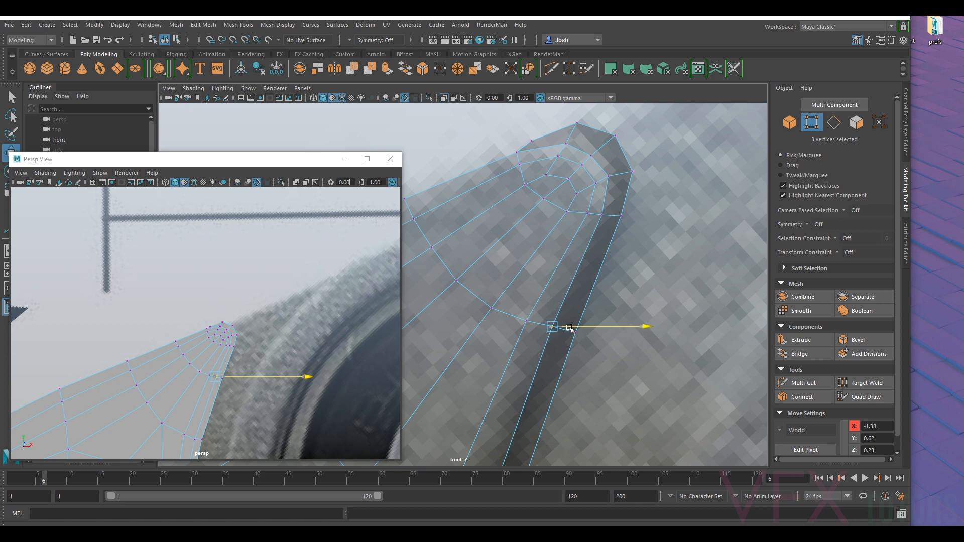
drag(569, 329, 571, 328)
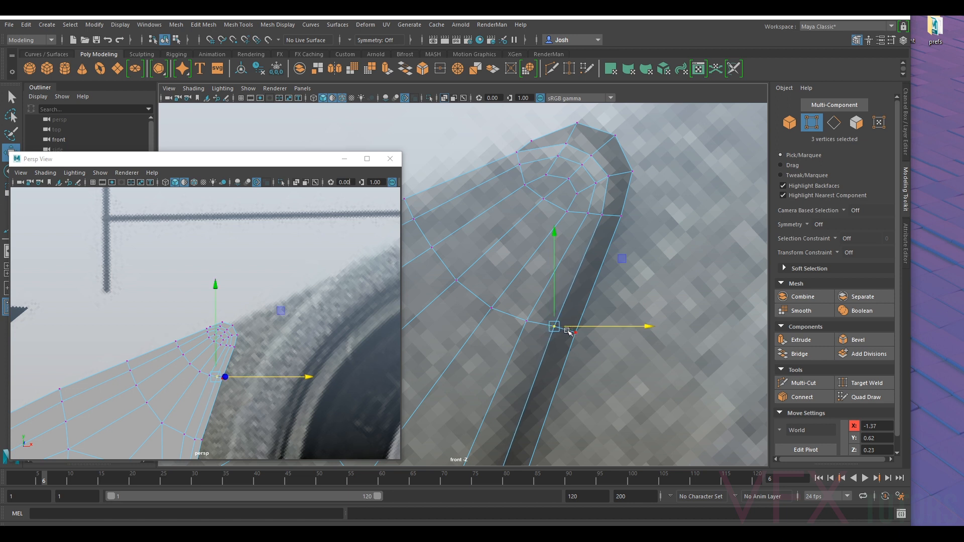
- Examine the adjusted edge beside the bearing housing against the reference photo in the front and perspective views
scroll(629, 314, down, 3)
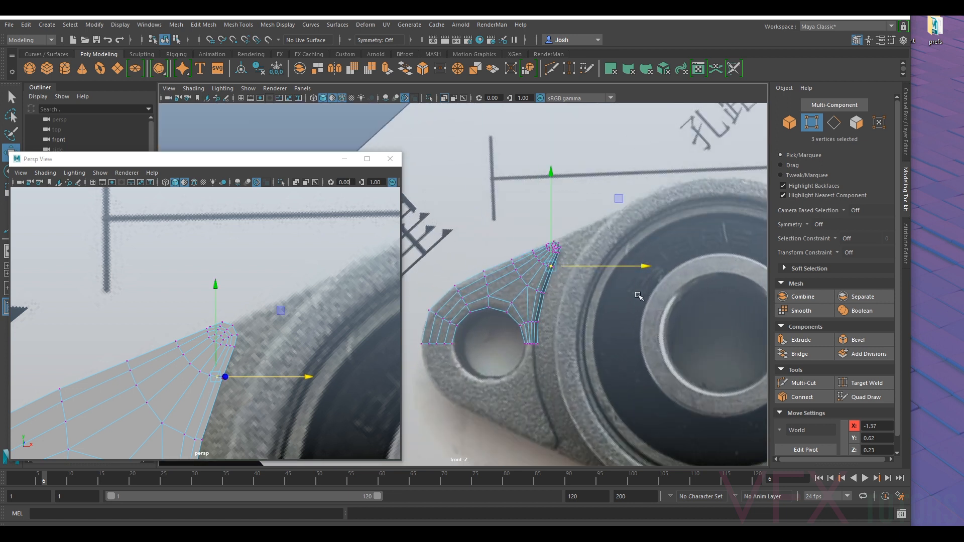
scroll(607, 247, up, 2)
scroll(689, 259, up, 2)
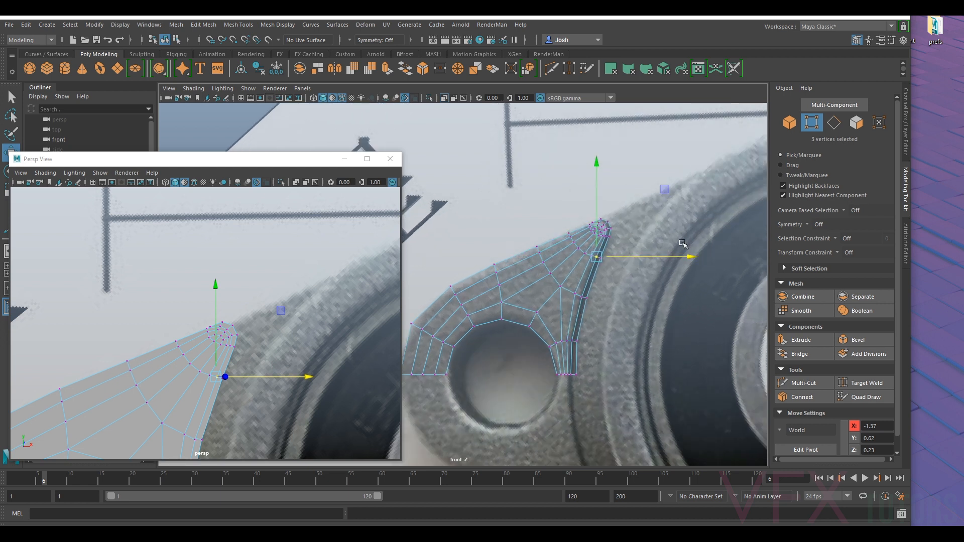
alt+middle_drag(679, 245, 606, 263)
scroll(557, 322, up, 2)
alt+middle_drag(594, 299, 583, 280)
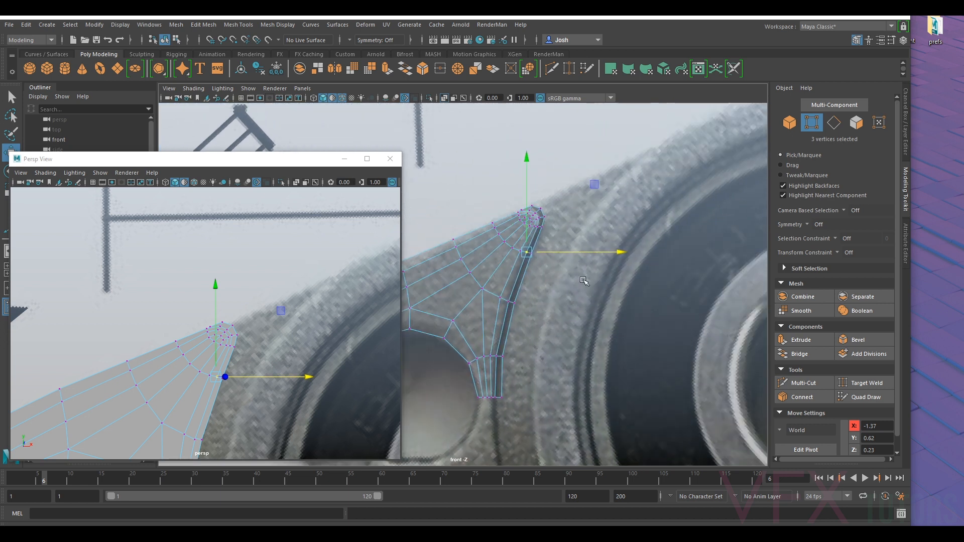
scroll(188, 333, up, 4)
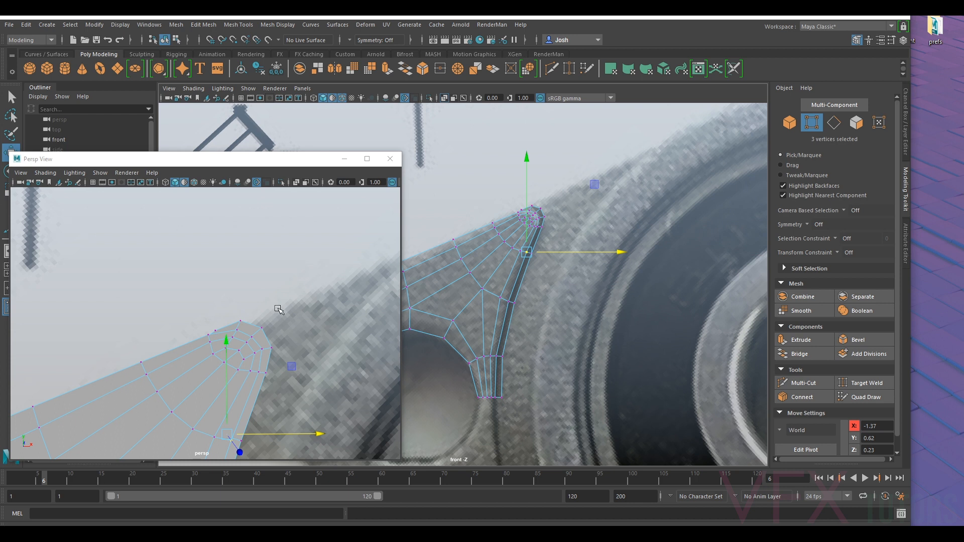
alt+drag(278, 308, 278, 337)
alt+middle_drag(284, 337, 272, 285)
right_drag(233, 247, 242, 292)
- Select the seven outer side faces running around the flange's tip and down the edge beside the bearing housing
click(238, 314)
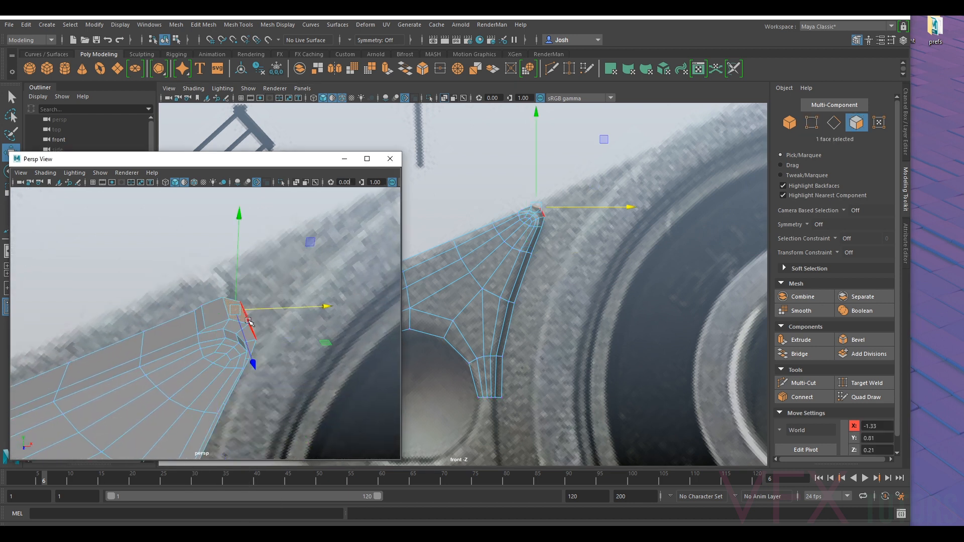
alt+drag(248, 322, 225, 314)
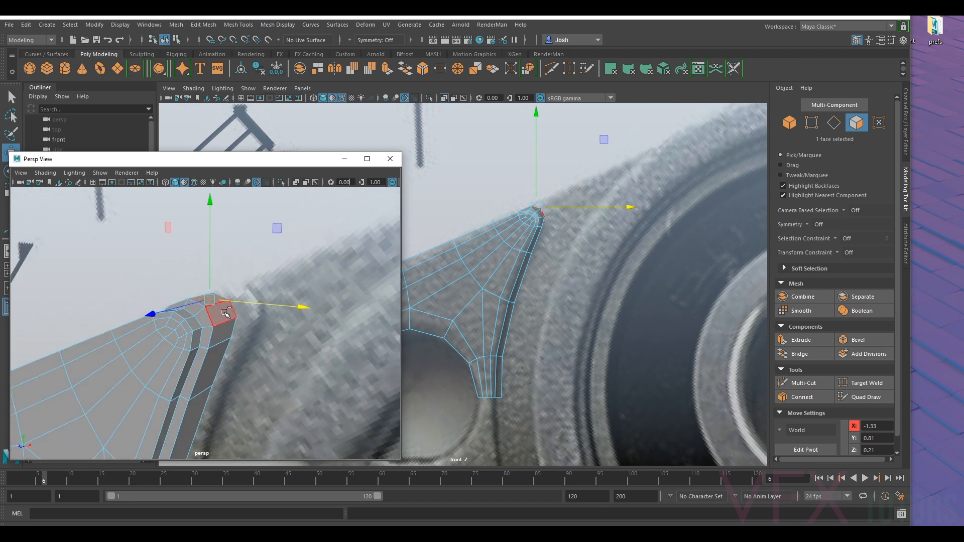
ctrl+shift+click(224, 313)
ctrl+shift+click(220, 366)
shift+click(229, 335)
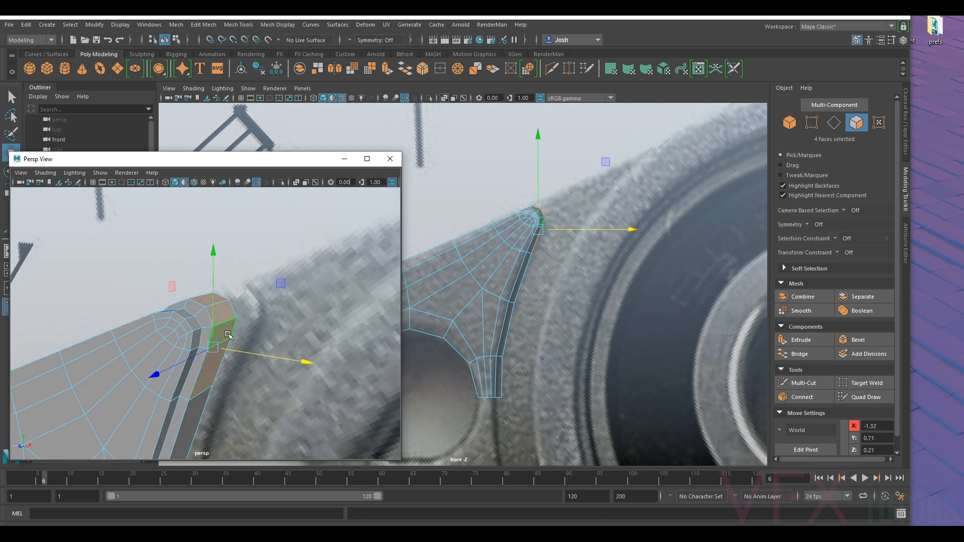
alt+middle_drag(243, 400, 278, 216)
ctrl+shift+click(216, 275)
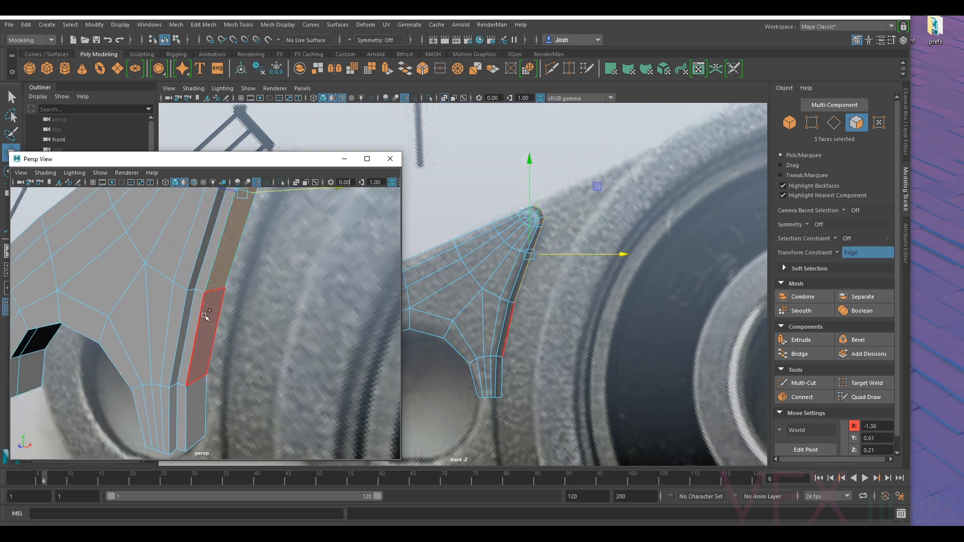
ctrl+shift+click(207, 318)
ctrl+shift+click(202, 397)
scroll(221, 361, down, 4)
alt+drag(238, 326, 322, 335)
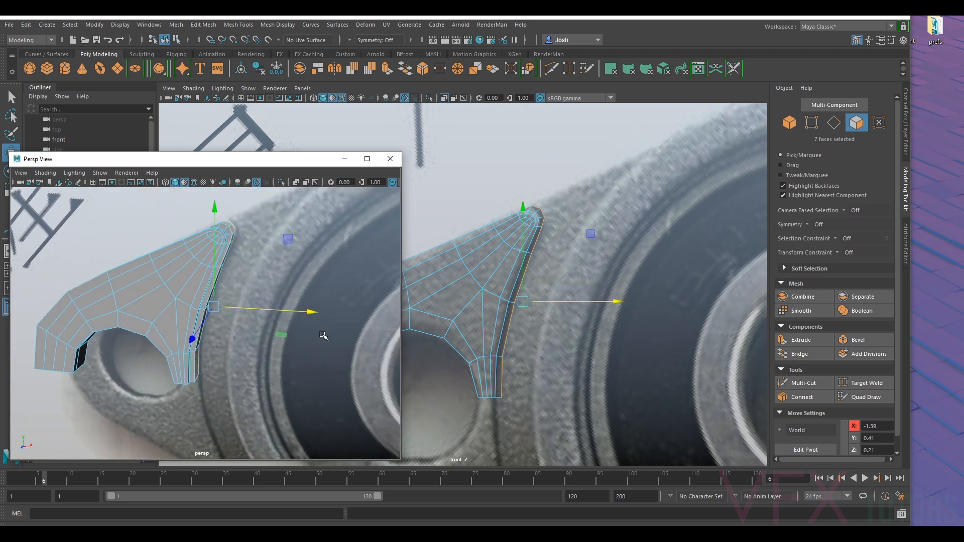
- Extrude the seven selected side faces and move them along X toward the bearing housing
key(ctrl+e)
key(w)
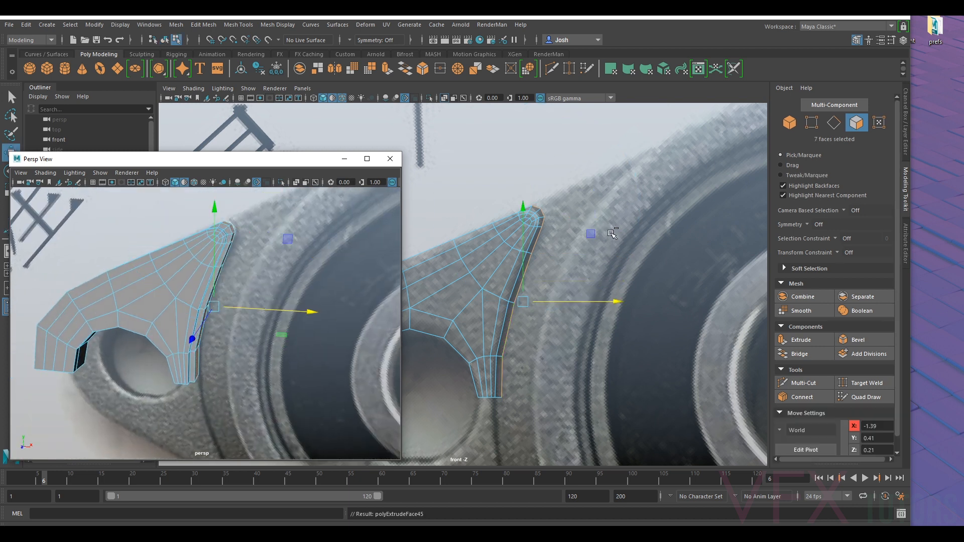
drag(567, 303, 592, 311)
alt+middle_drag(193, 223, 175, 277)
alt+right_drag(175, 277, 323, 268)
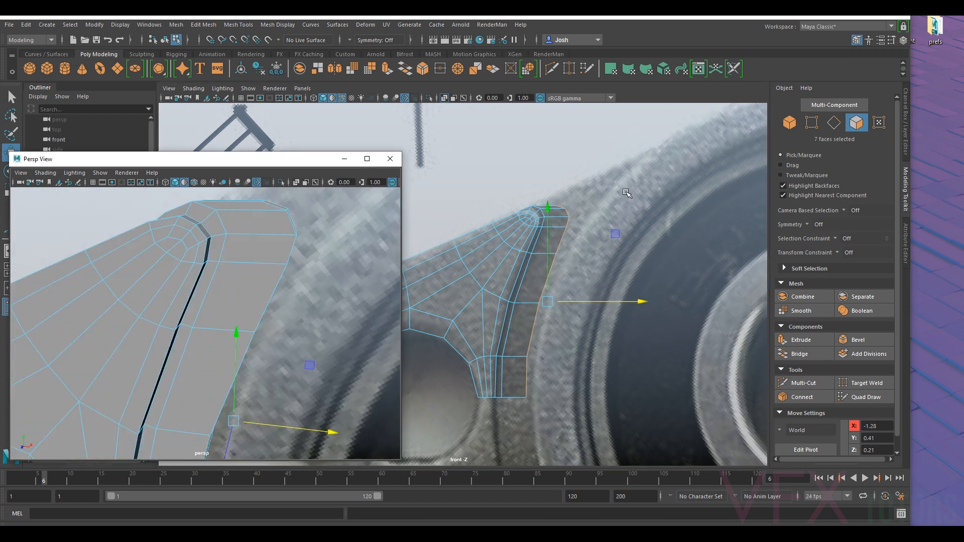
- Switch to vertex selection and move the extruded tip's outer vertex pairs inward, placing the lower pair at about X -1.21, Y 0.72
click(810, 123)
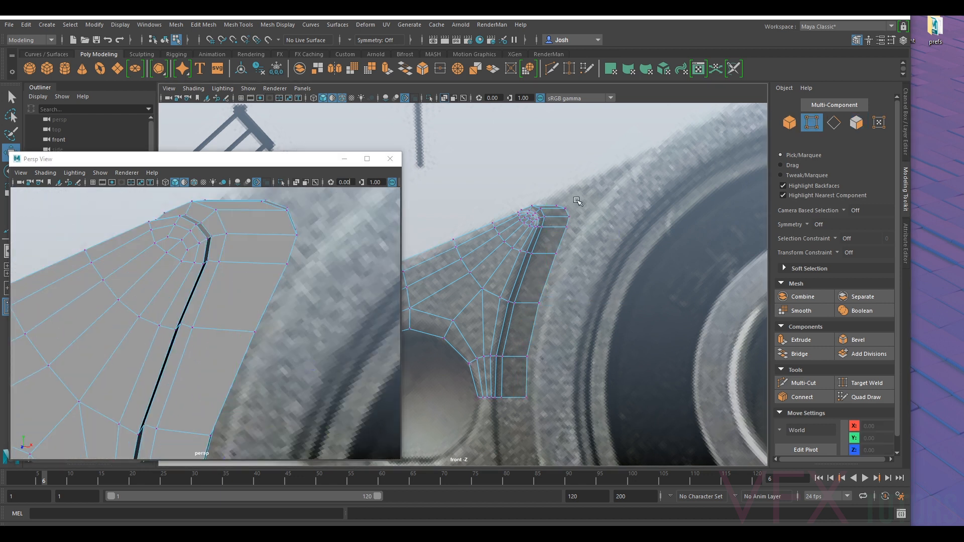
alt+middle_drag(577, 199, 564, 240)
alt+right_drag(564, 241, 567, 215)
drag(561, 214, 584, 264)
scroll(583, 313, down, 7)
alt+middle_drag(582, 316, 592, 306)
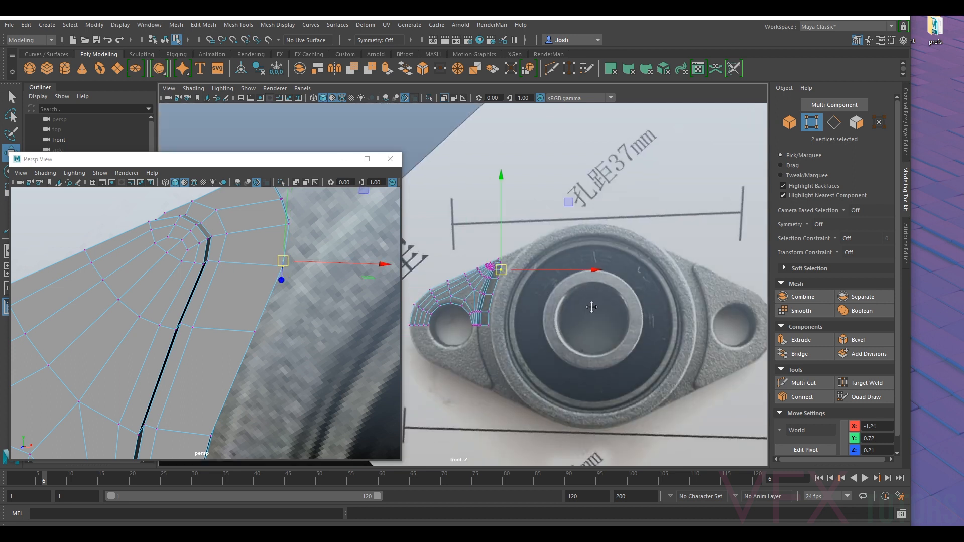
- Move the extrusion's top corner vertex pair to about X -1.25, Y 0.86 on the reference flange outline
scroll(520, 256, up, 10)
scroll(521, 255, up, 1)
mouse_move(587, 235)
mouse_down()
mouse_move(562, 255)
mouse_move(577, 241)
mouse_up()
mouse_move(551, 207)
mouse_down()
mouse_move(567, 226)
mouse_move(558, 220)
mouse_up()
scroll(191, 253, down, 5)
alt+drag(193, 257, 250, 291)
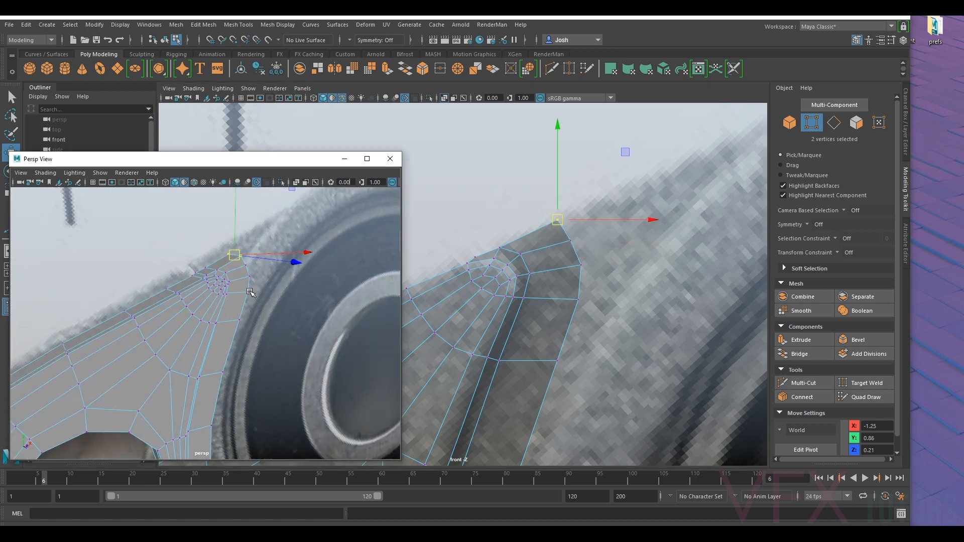
- Preview the flange smoothed, examine the extruded tip against the reference photo, and return to the unsmoothed display
key(3)
scroll(237, 287, up, 5)
right_drag(256, 233, 287, 209)
alt+drag(289, 260, 197, 260)
scroll(213, 276, down, 4)
click(180, 238)
scroll(202, 274, up, 6)
scroll(202, 274, down, 3)
scroll(198, 260, up, 4)
scroll(198, 260, down, 5)
scroll(229, 301, up, 2)
alt+drag(229, 301, 246, 307)
click(255, 283)
key(1)
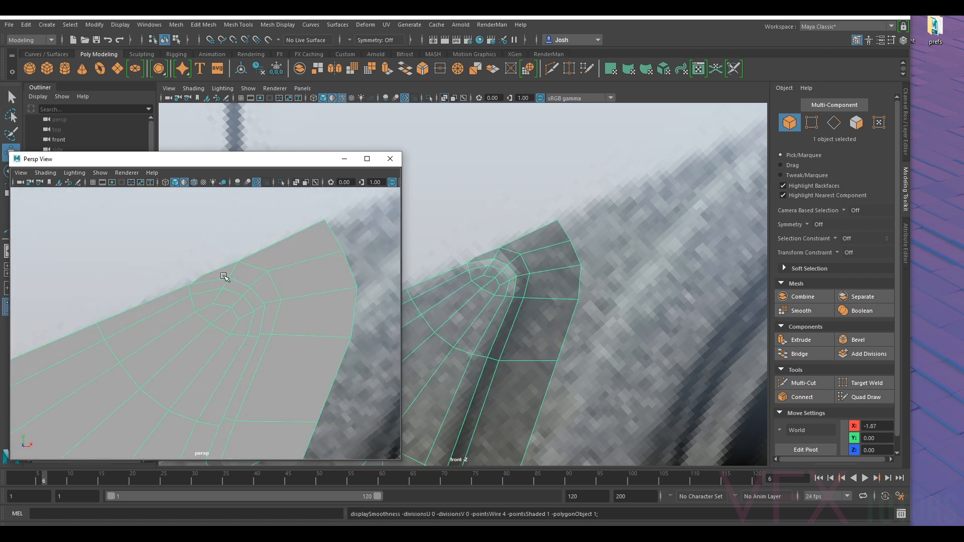
- Select the short edge across the rim beside the flange's extruded tip and move it along X to about -1.38
scroll(224, 275, up, 3)
scroll(218, 277, down, 4)
scroll(215, 277, up, 2)
right_drag(224, 248, 216, 219)
alt+drag(218, 241, 218, 286)
click(215, 295)
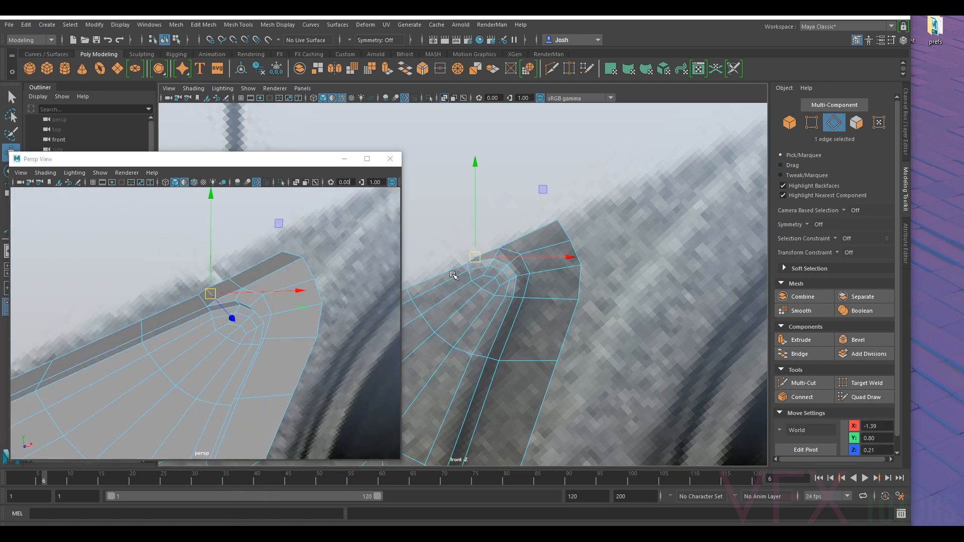
mouse_move(507, 257)
mouse_down()
mouse_move(483, 238)
mouse_move(512, 258)
mouse_up()
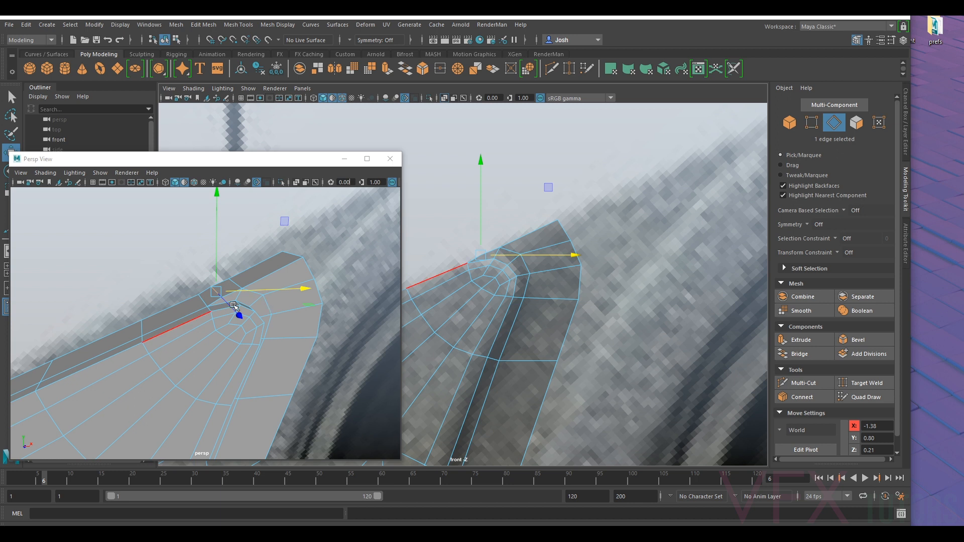
- Compare the smoothed preview of the flange tip with its unsmoothed cage around the moved edge, ending in the unsmoothed display
key(3)
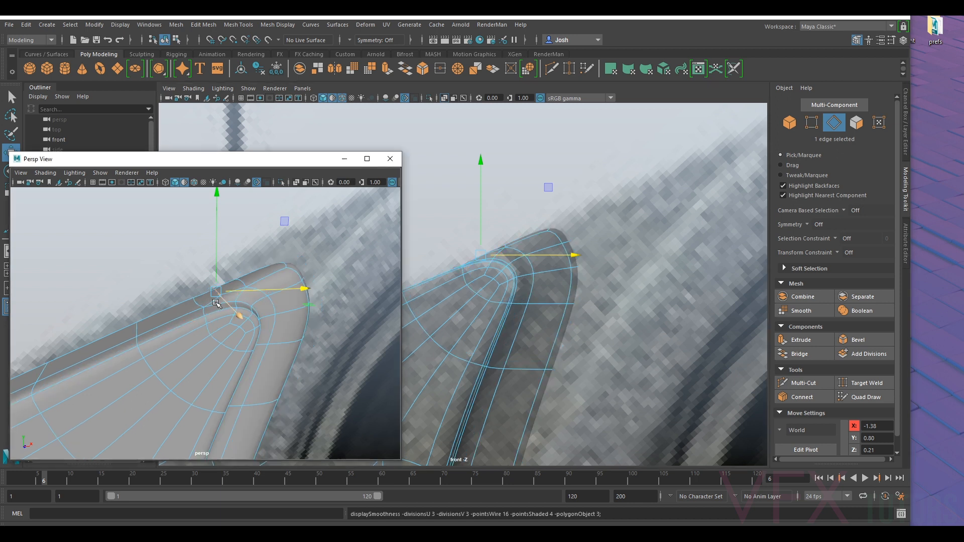
key(1)
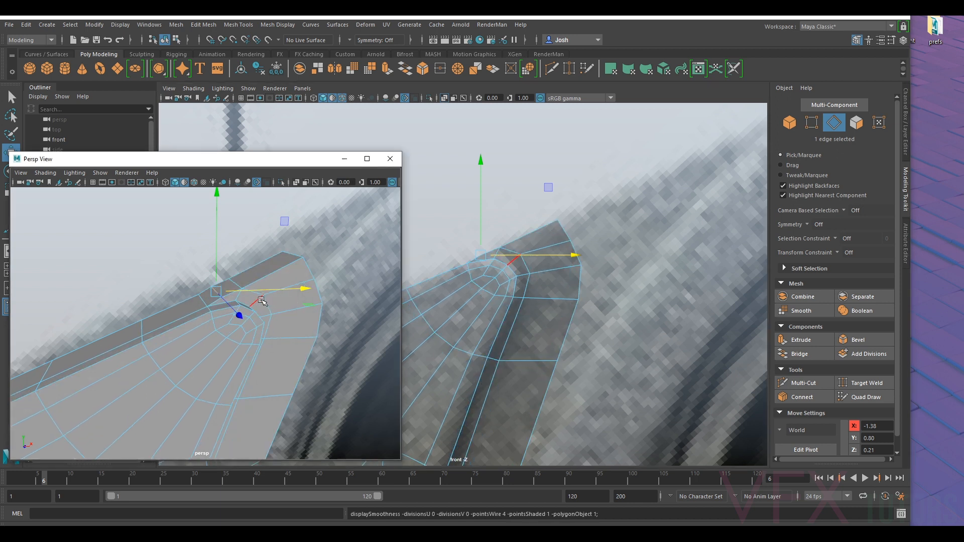
key(3)
key(1)
key(3)
key(f)
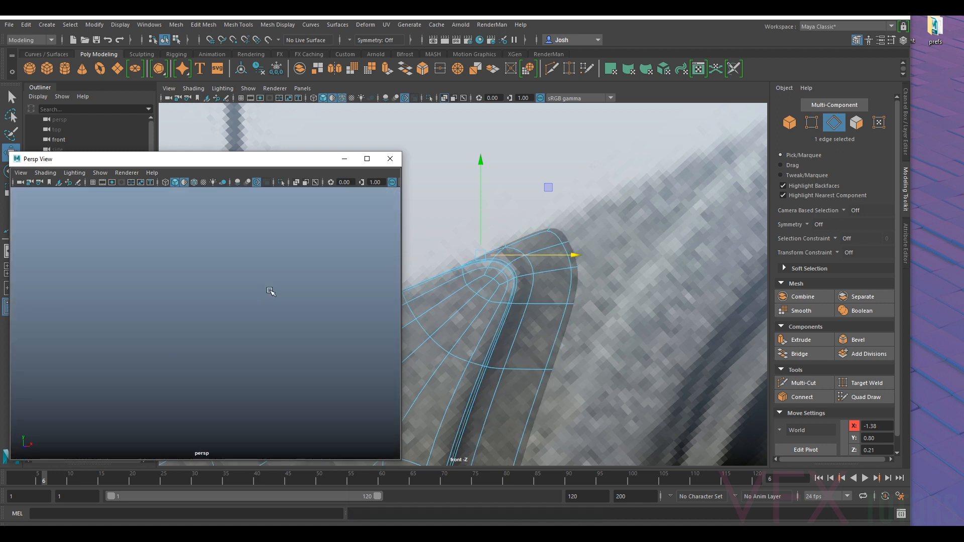
key(1)
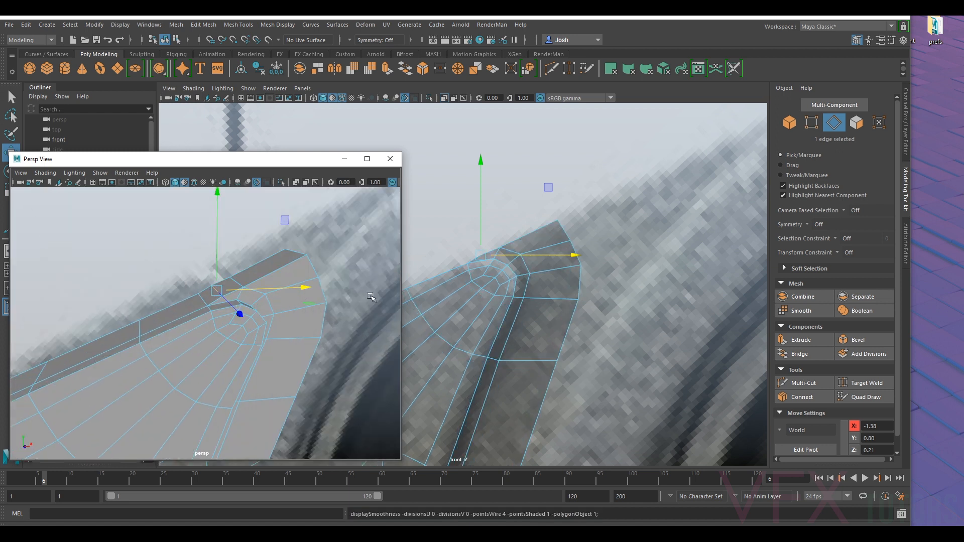
right_click(548, 235)
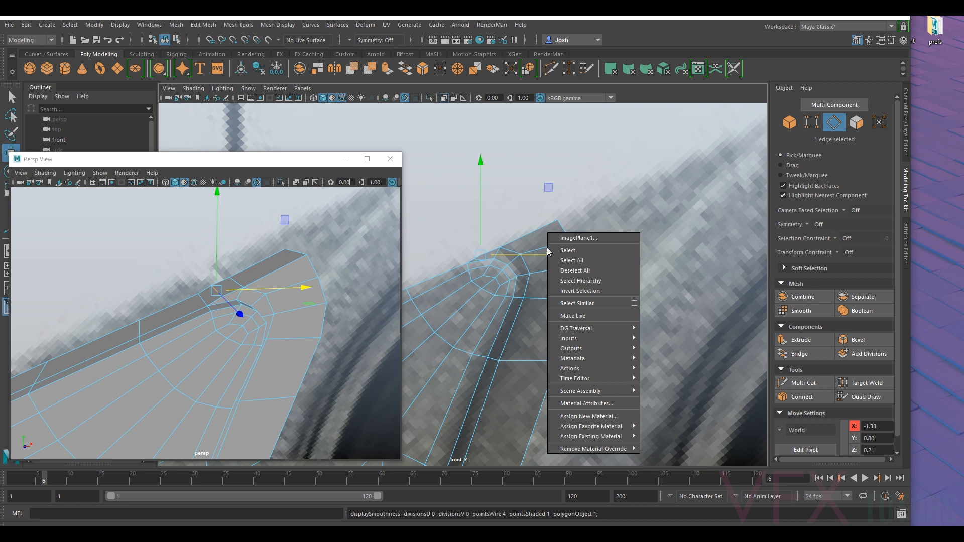
click(810, 123)
drag(603, 183, 558, 219)
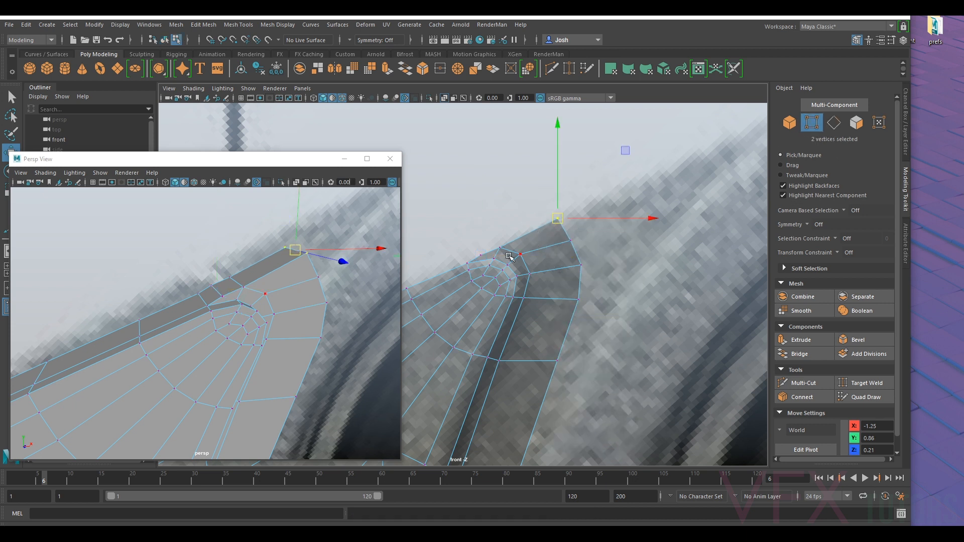
scroll(510, 257, down, 5)
right_drag(506, 262, 547, 235)
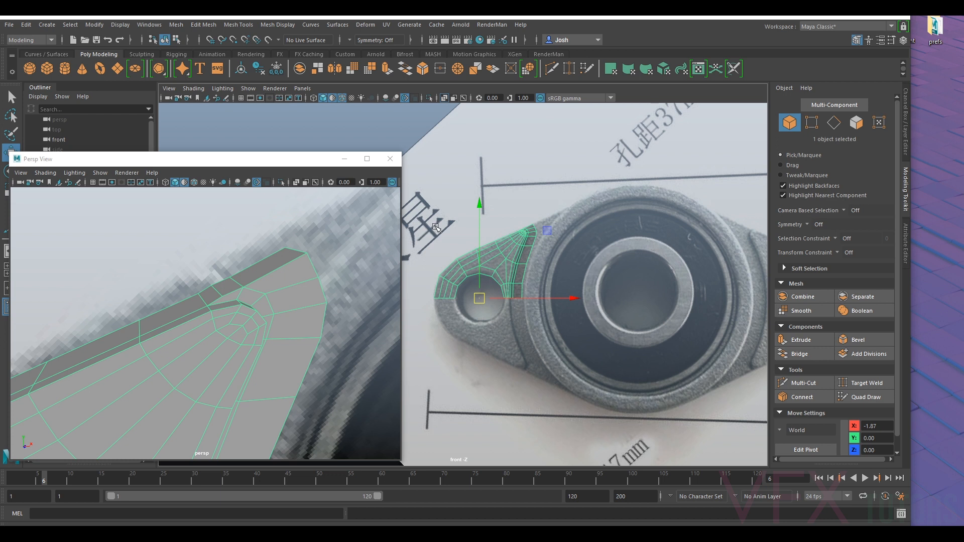
- Minimize the Persp View window and unhide the two hidden cylinders, pCylinder32 and pCylinder31
click(344, 158)
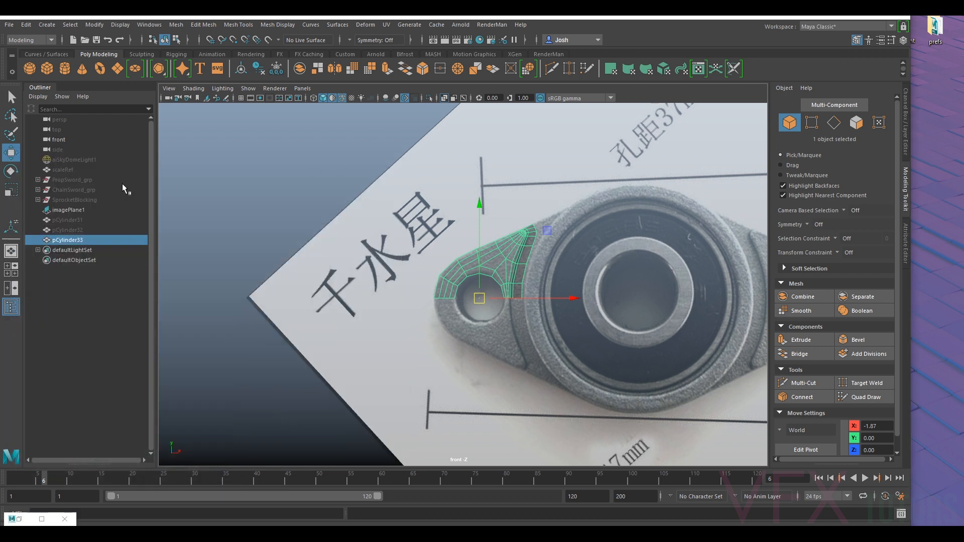
click(82, 230)
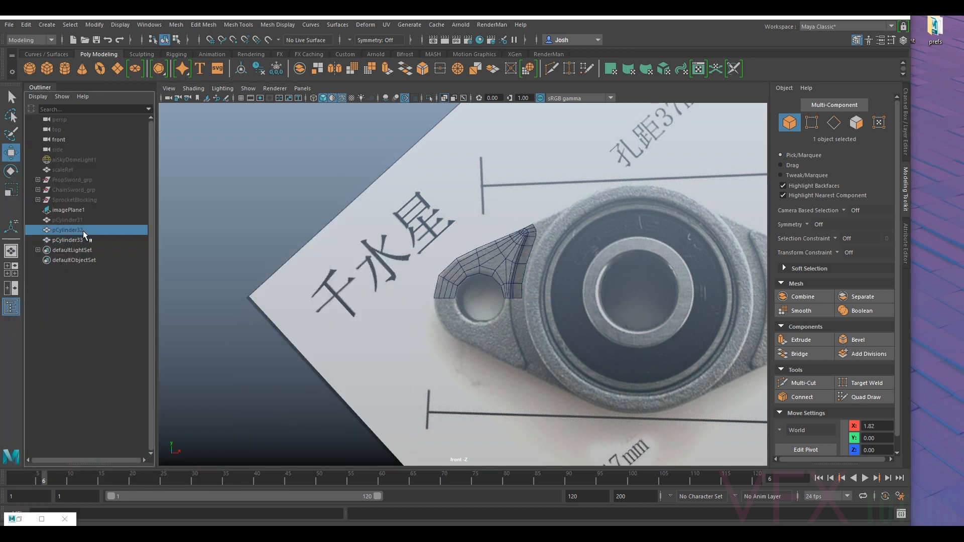
key(h)
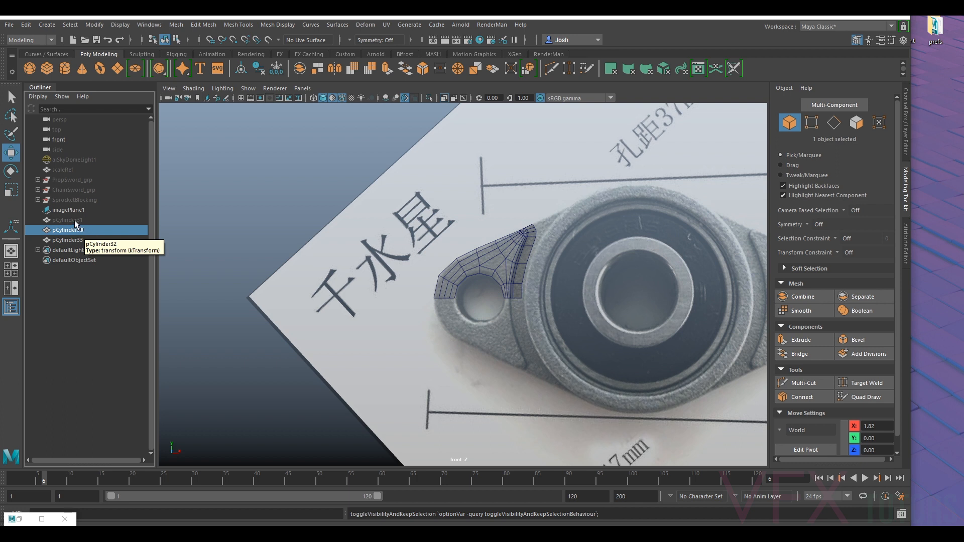
click(74, 220)
key(h)
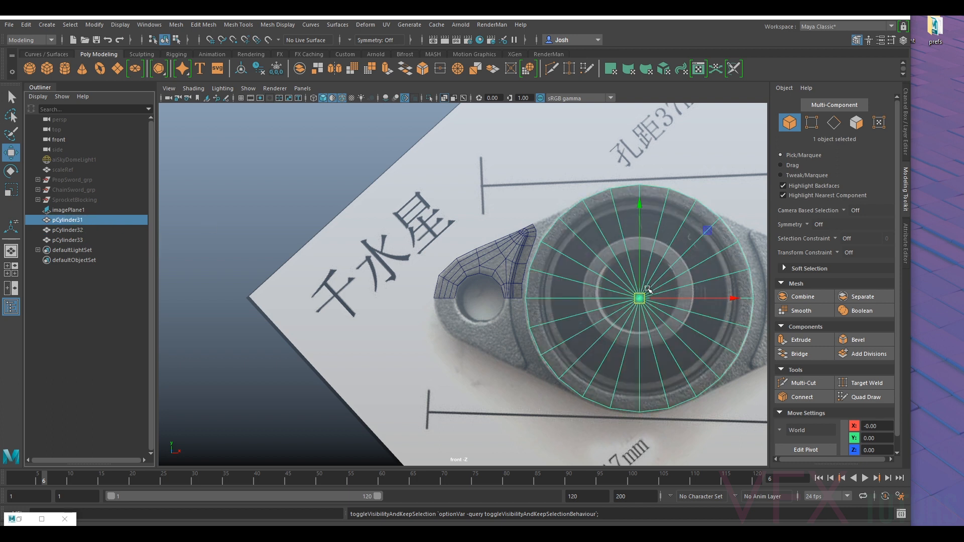
- Scale the bearing housing cylinder uniformly to about 1.34 and compare its outline with the flange mesh and reference photo
key(r)
drag(643, 303, 643, 300)
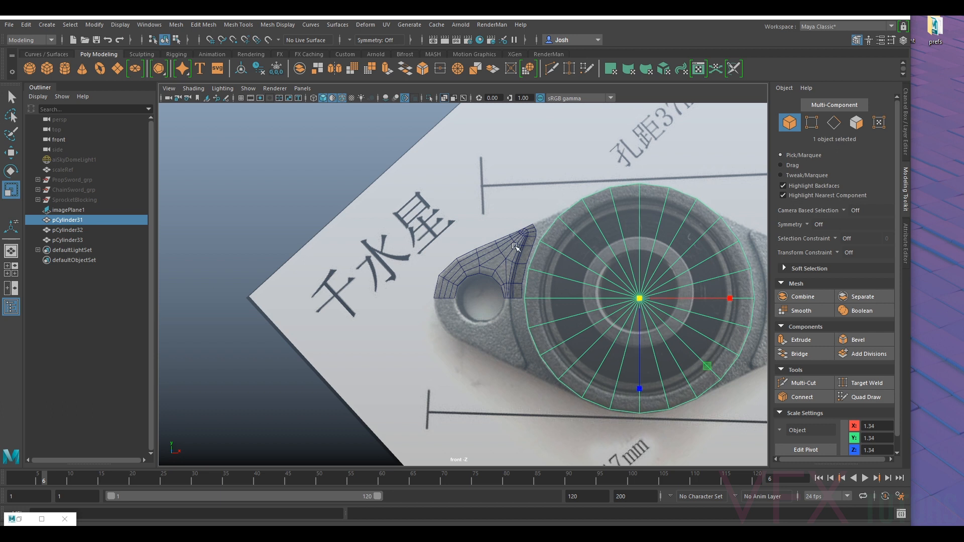
scroll(628, 230, up, 2)
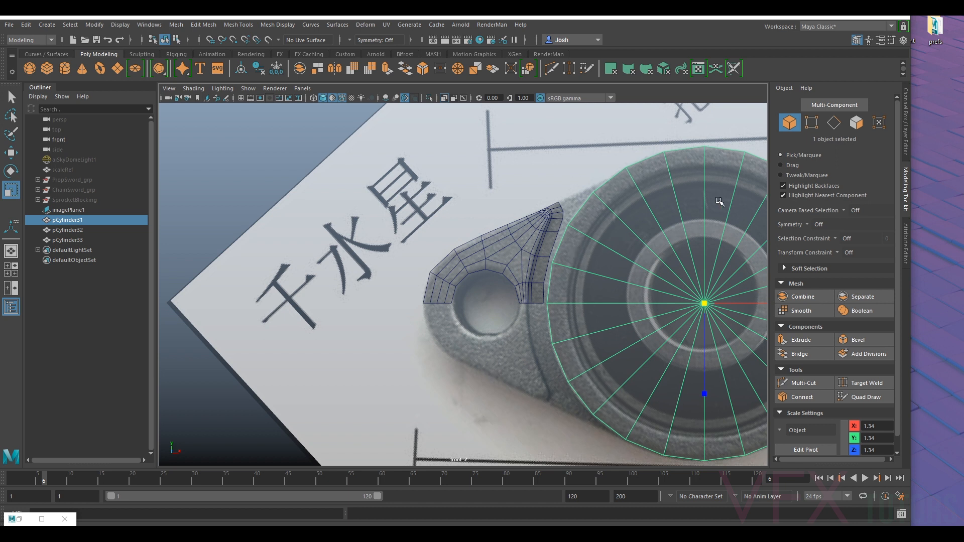
alt+middle_drag(720, 211, 643, 256)
scroll(643, 256, up, 2)
scroll(542, 274, up, 1)
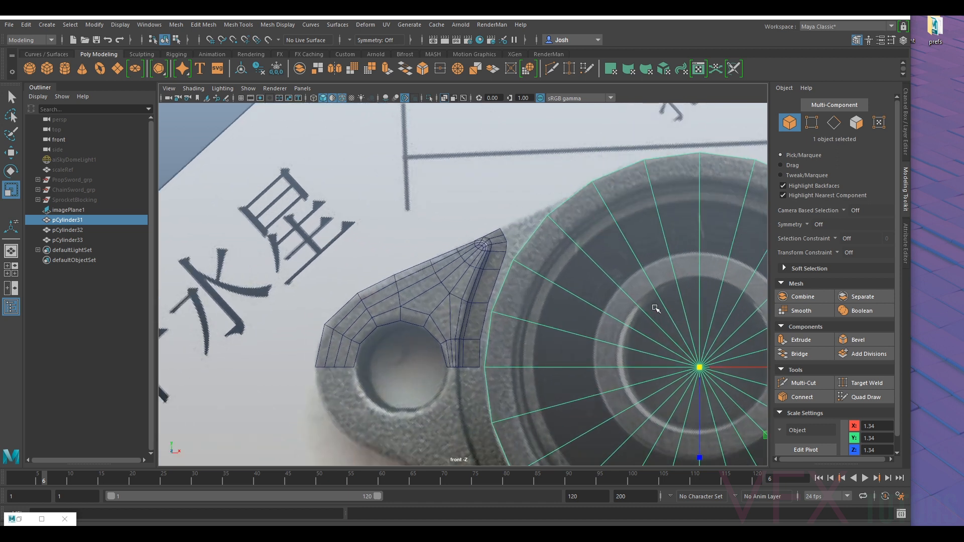
alt+middle_drag(656, 308, 625, 285)
scroll(445, 350, up, 1)
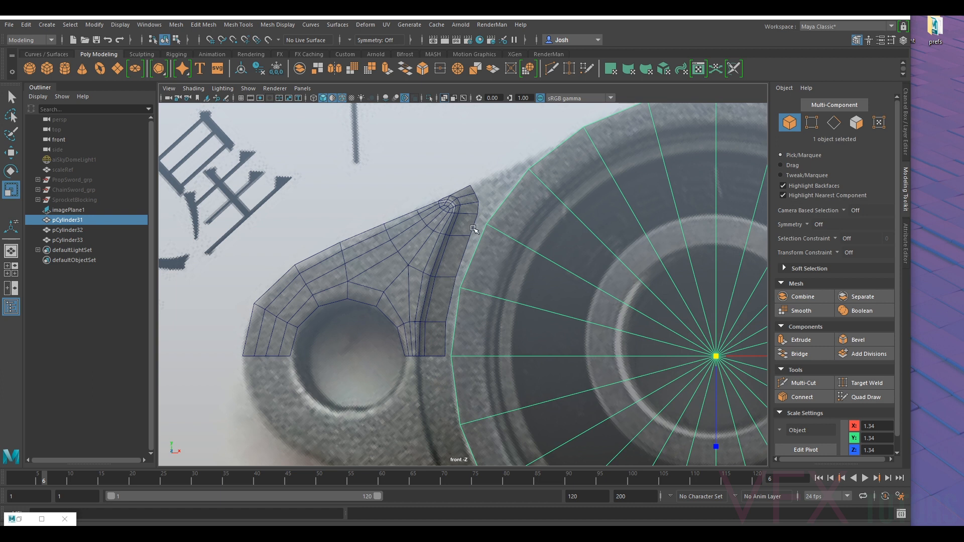
alt+middle_drag(454, 326, 482, 296)
alt+middle_drag(519, 258, 471, 295)
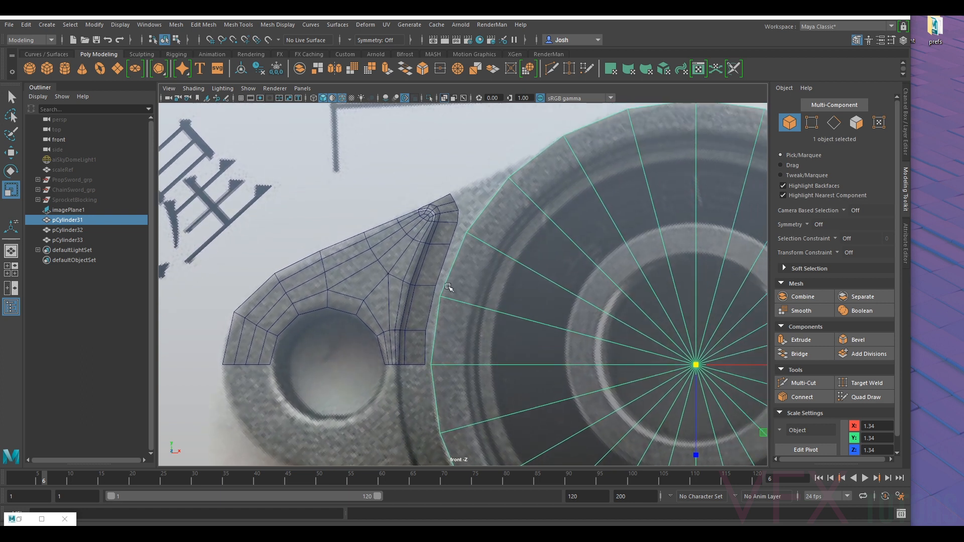
click(435, 252)
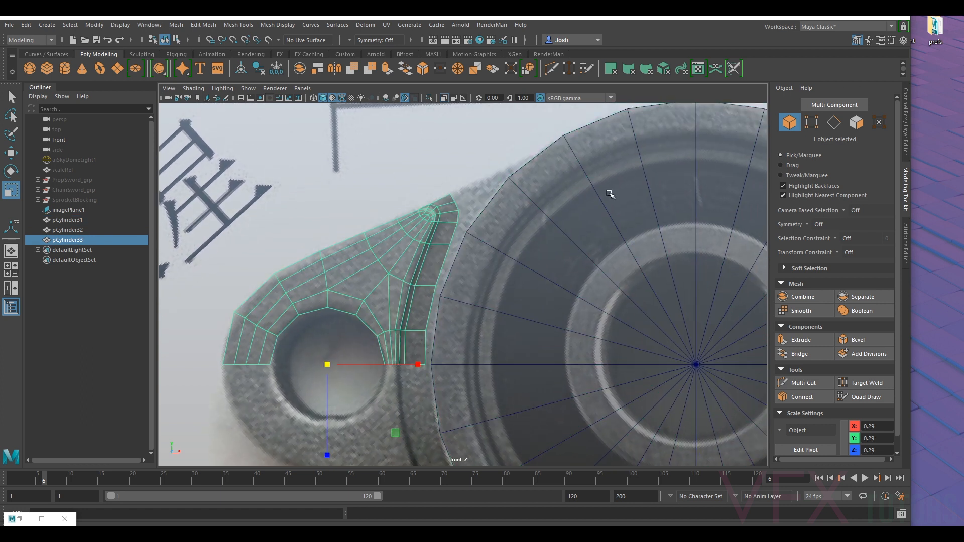
click(822, 114)
scroll(447, 216, up, 5)
drag(494, 233, 533, 144)
key(w)
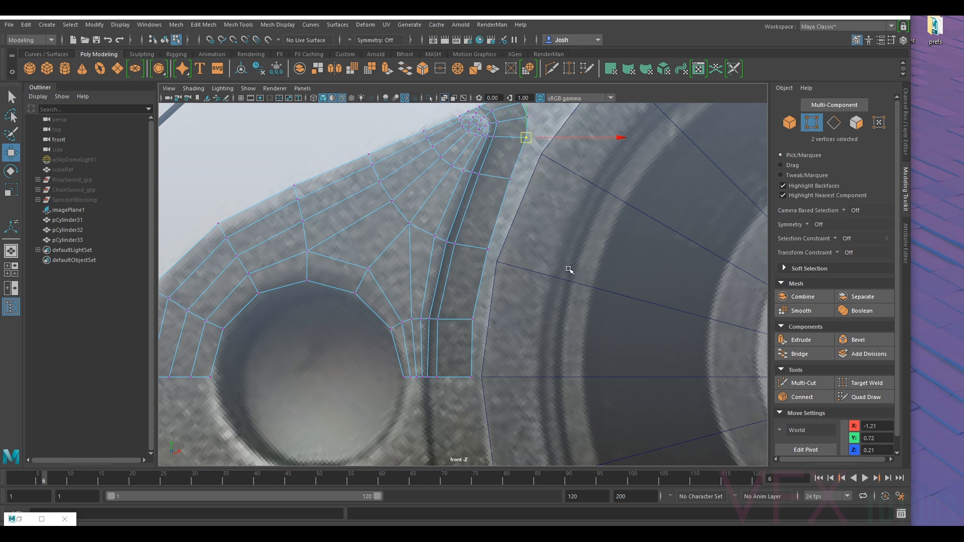
scroll(569, 269, down, 5)
scroll(539, 263, up, 6)
right_click(464, 246)
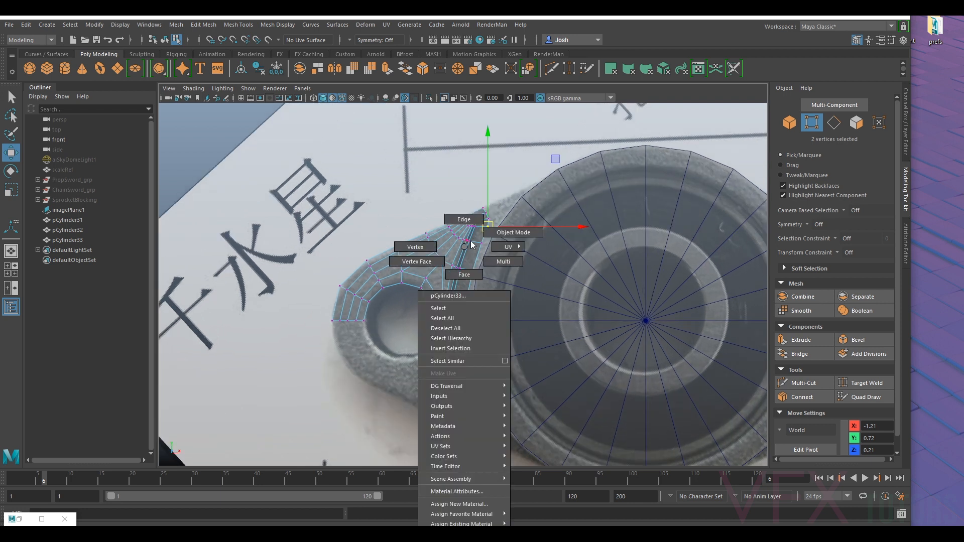
right_drag(470, 242, 490, 234)
- Select the bearing housing cylinder and set its Subdivisions Axis to 48
scroll(490, 234, up, 2)
click(556, 271)
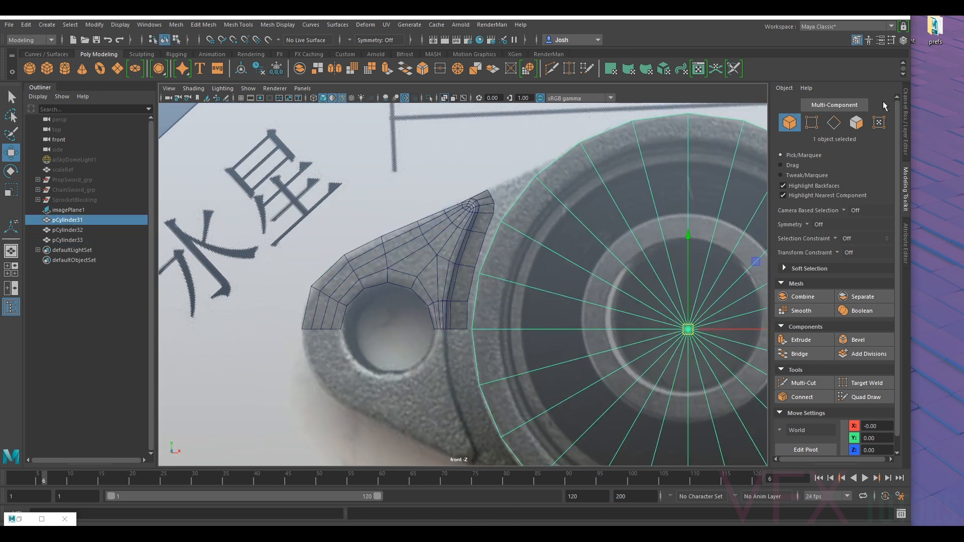
click(904, 241)
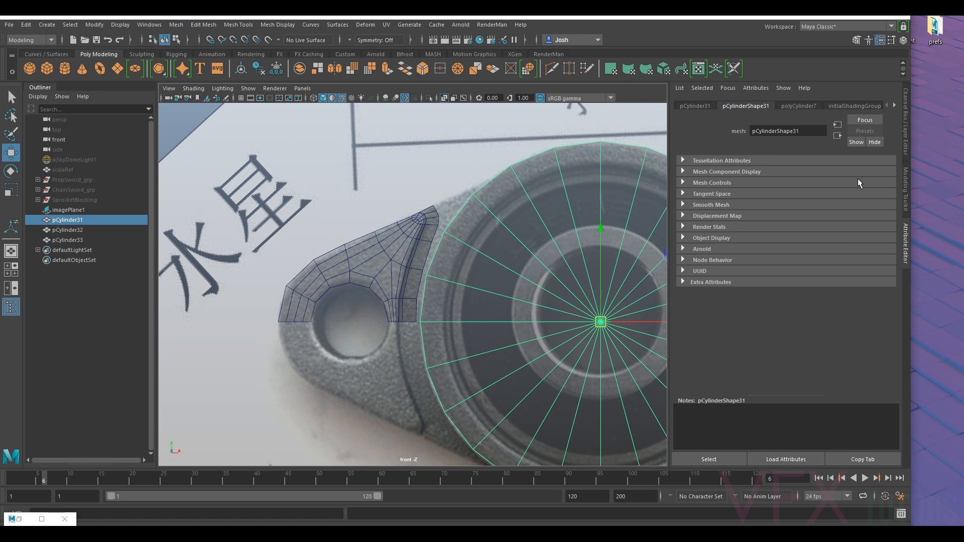
click(799, 105)
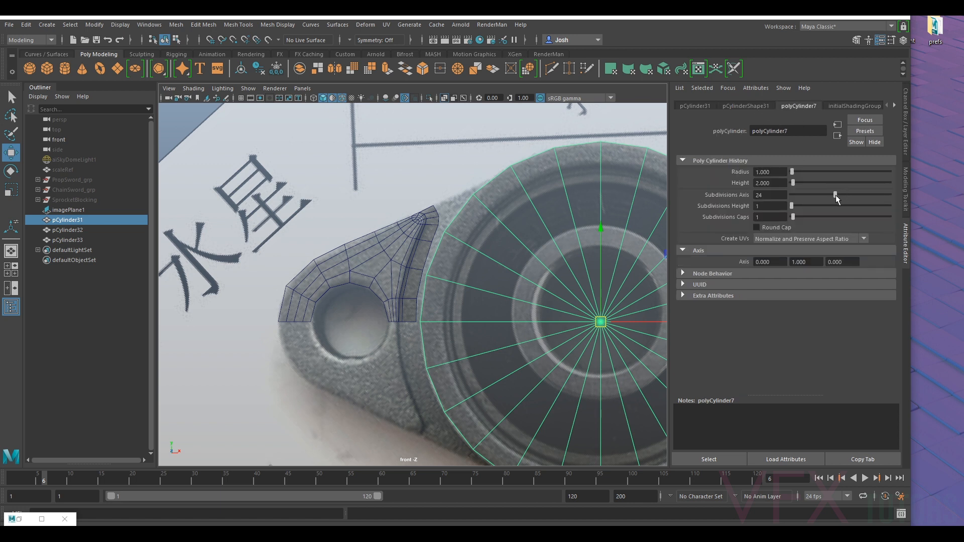
click(765, 195)
text(48)
key(Return)
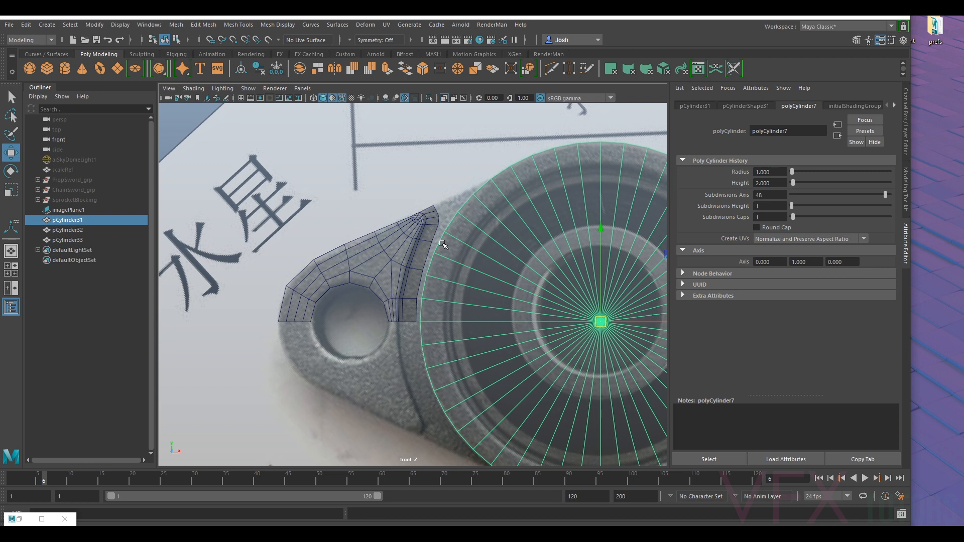
- Delete the housing cylinder's cap faces and the lower half of its side wall
right_drag(559, 269, 564, 283)
click(538, 292)
drag(539, 291, 642, 342)
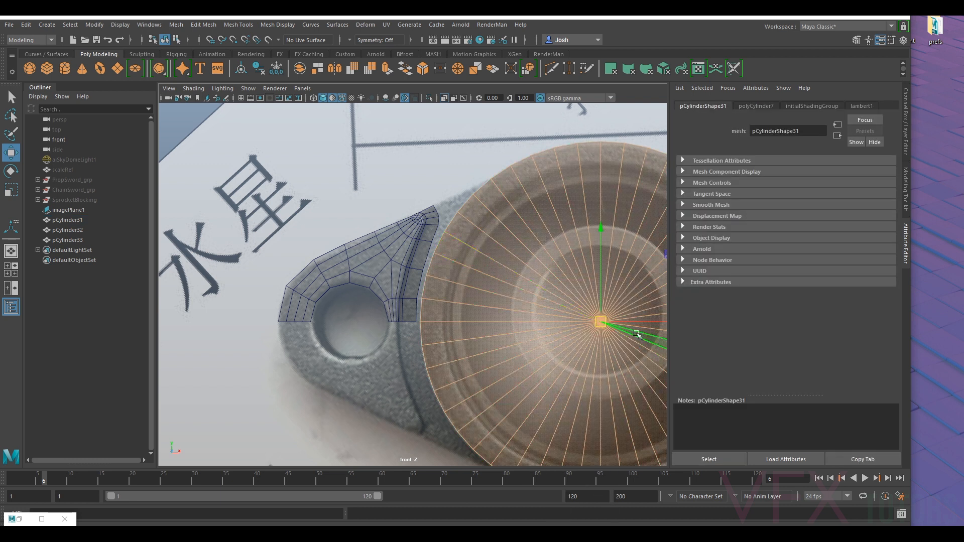
key(Delete)
scroll(597, 286, down, 5)
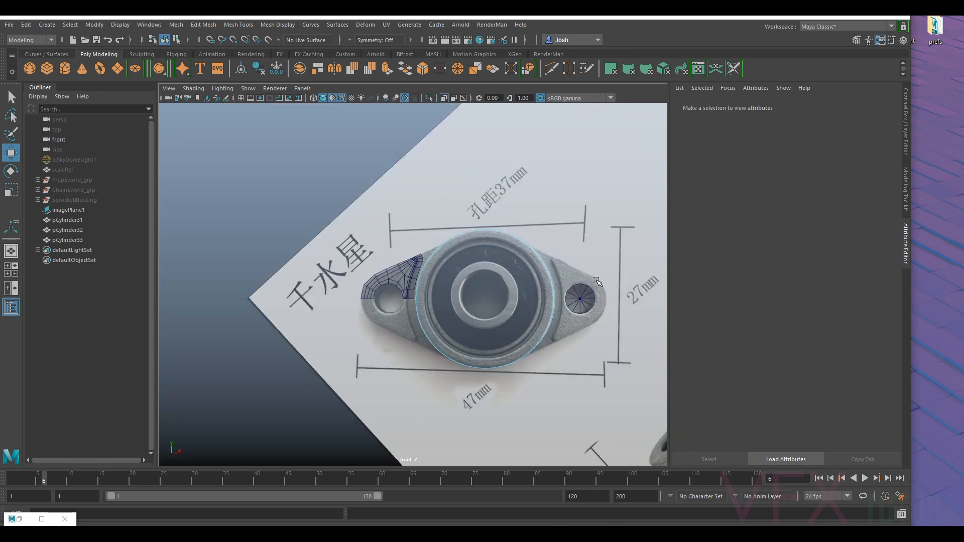
drag(378, 411, 590, 301)
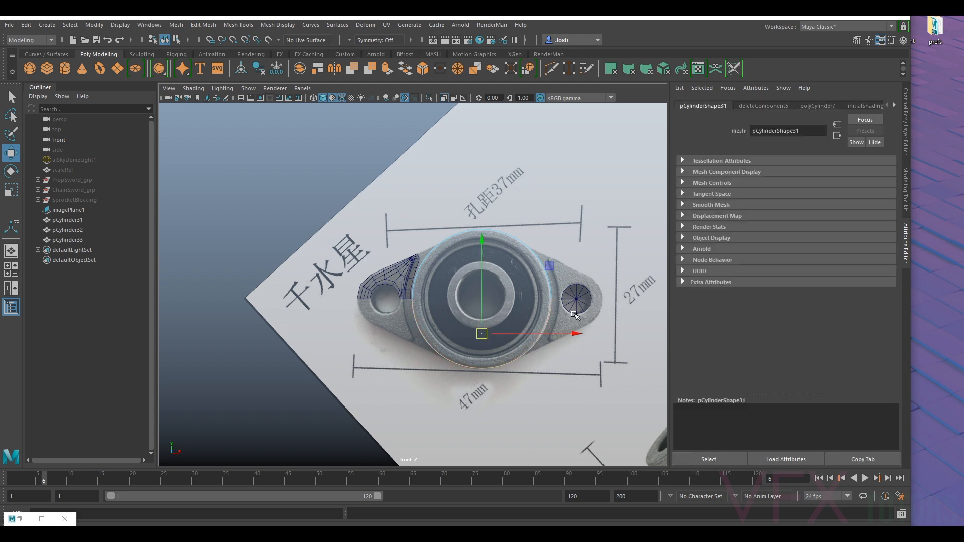
click(572, 340)
- Combine the flange quarter with the remaining housing cylinder wall into one mesh and delete its history
scroll(415, 271, up, 6)
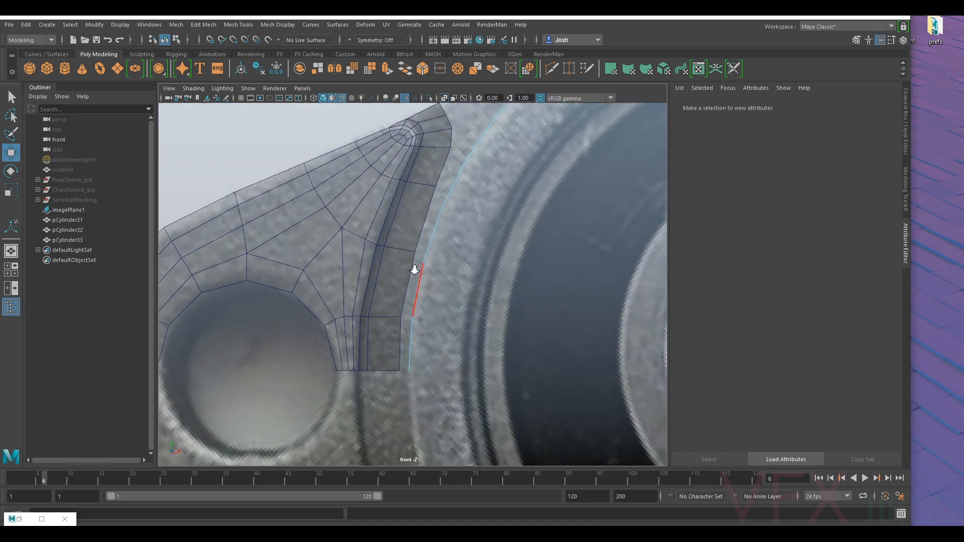
right_drag(425, 248, 393, 247)
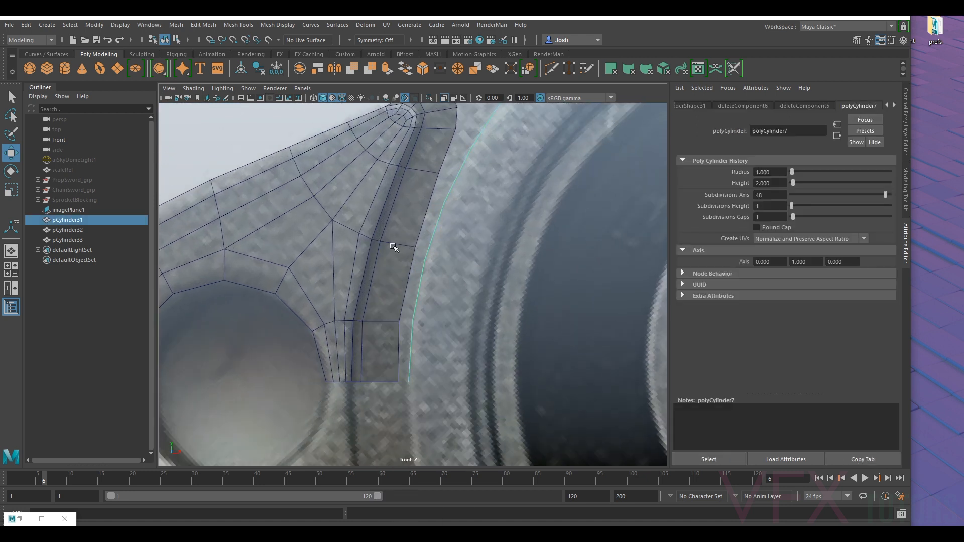
click(392, 247)
shift+click(435, 250)
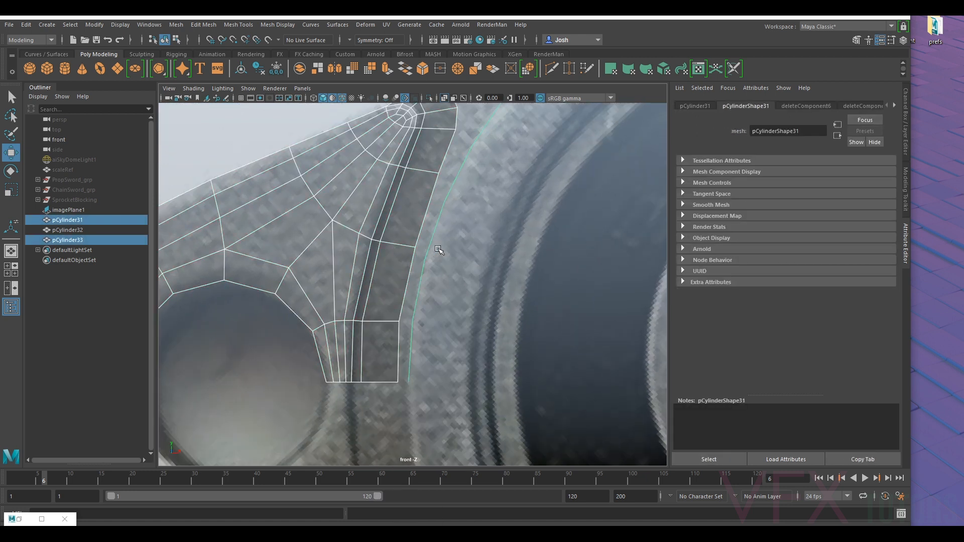
click(303, 89)
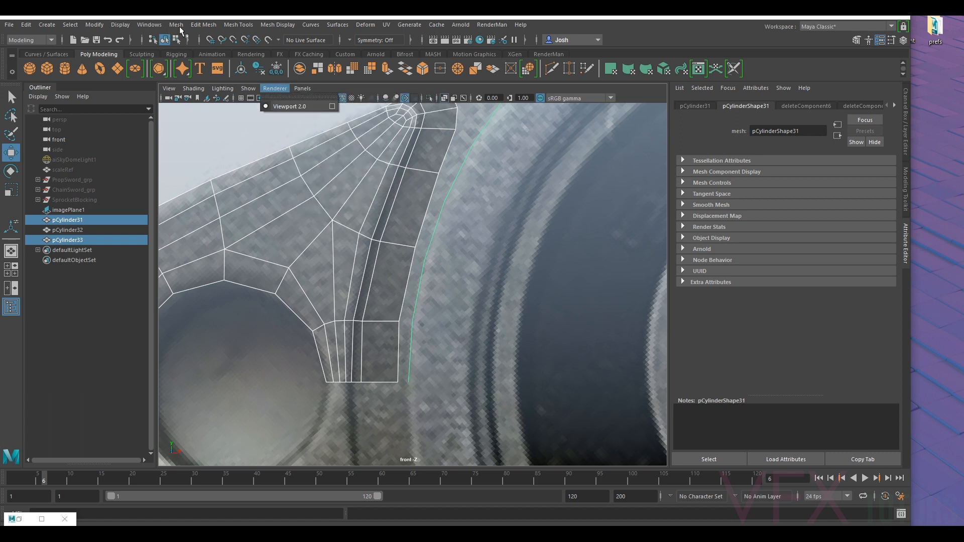
click(177, 26)
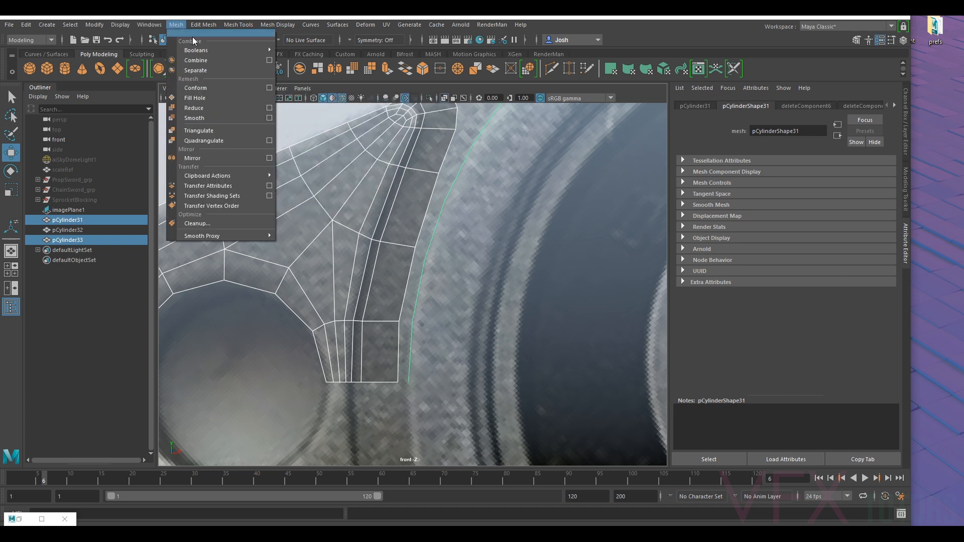
click(209, 61)
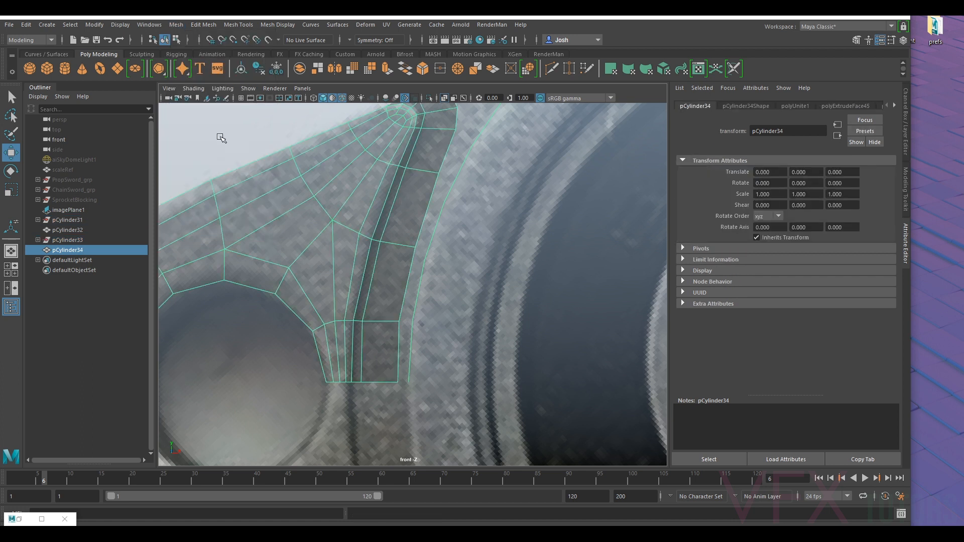
click(258, 69)
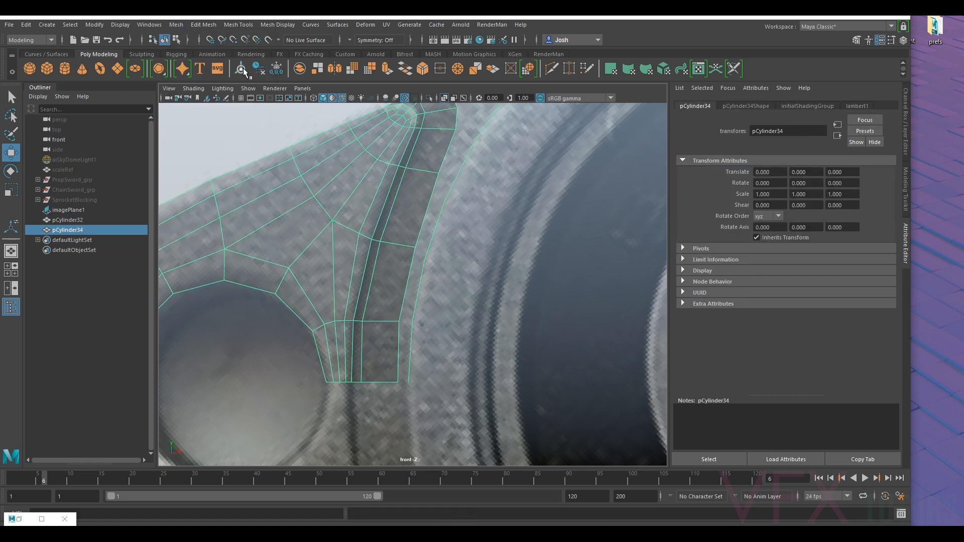
- Snap the front border edge loop of the housing wall in depth to the flange's front face
click(308, 91)
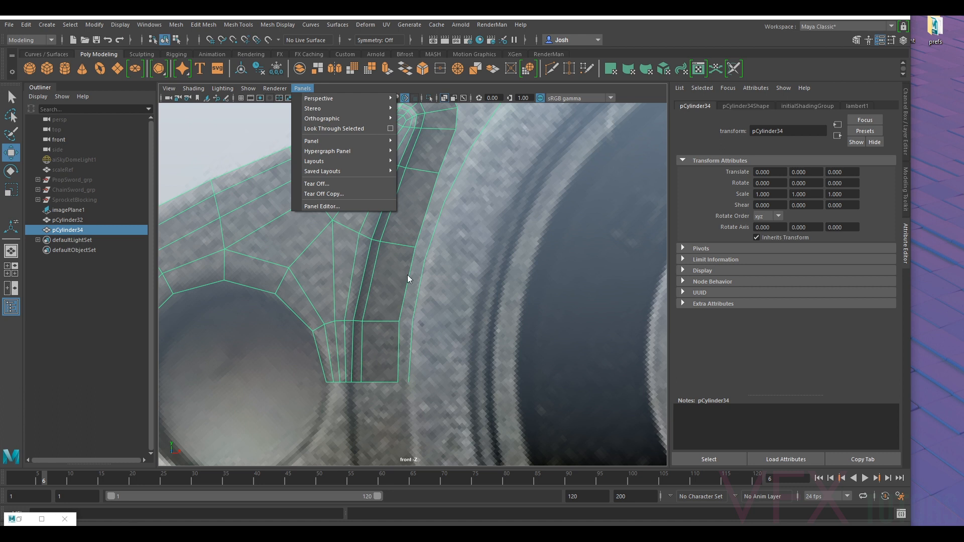
right_click(423, 274)
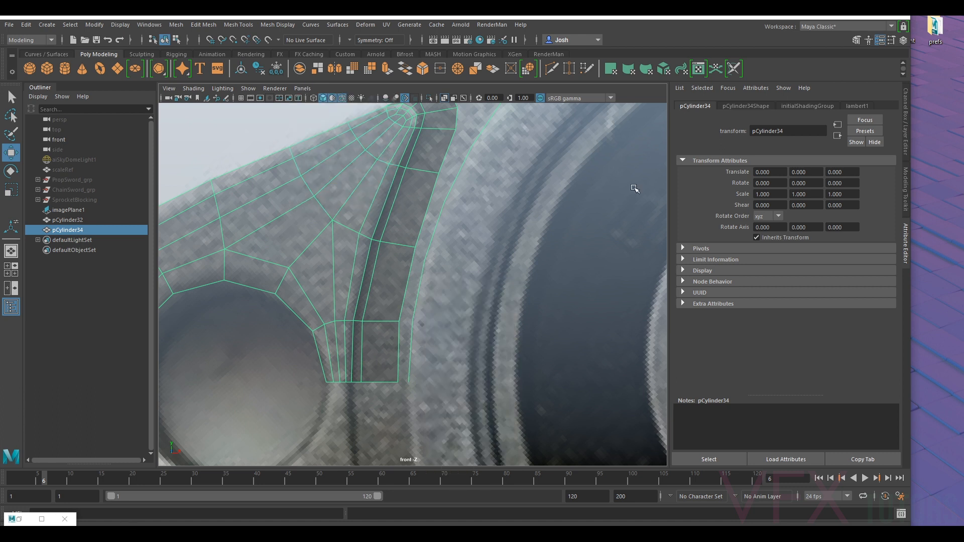
click(906, 204)
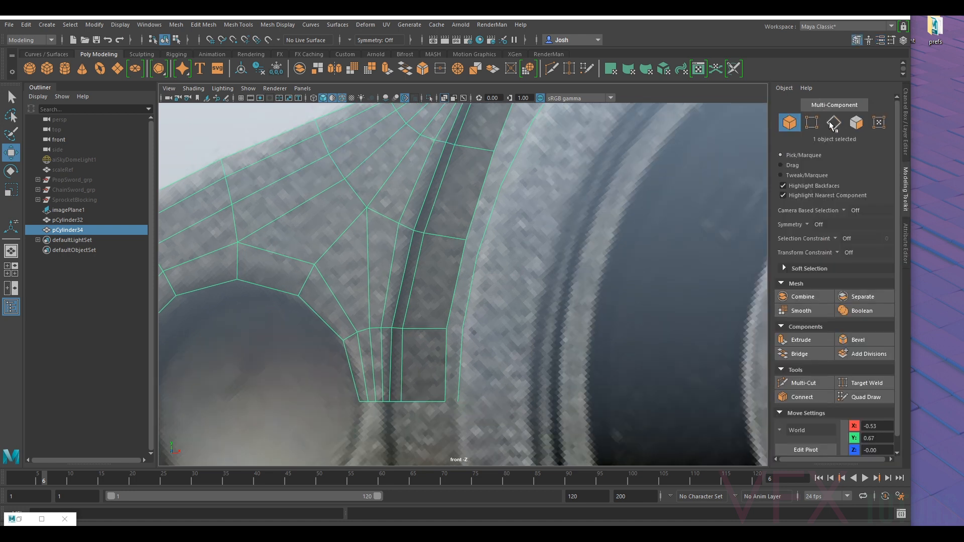
click(834, 122)
double_click(456, 373)
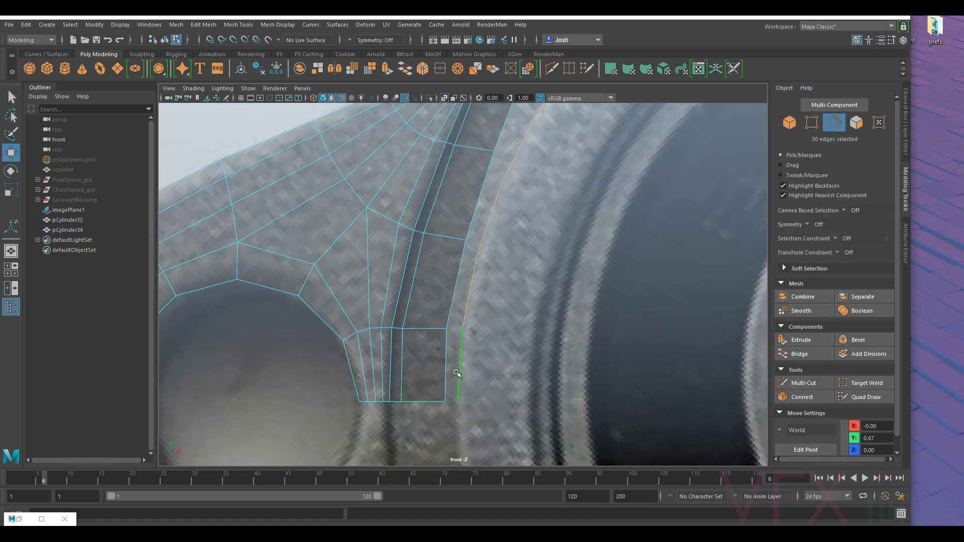
click(19, 519)
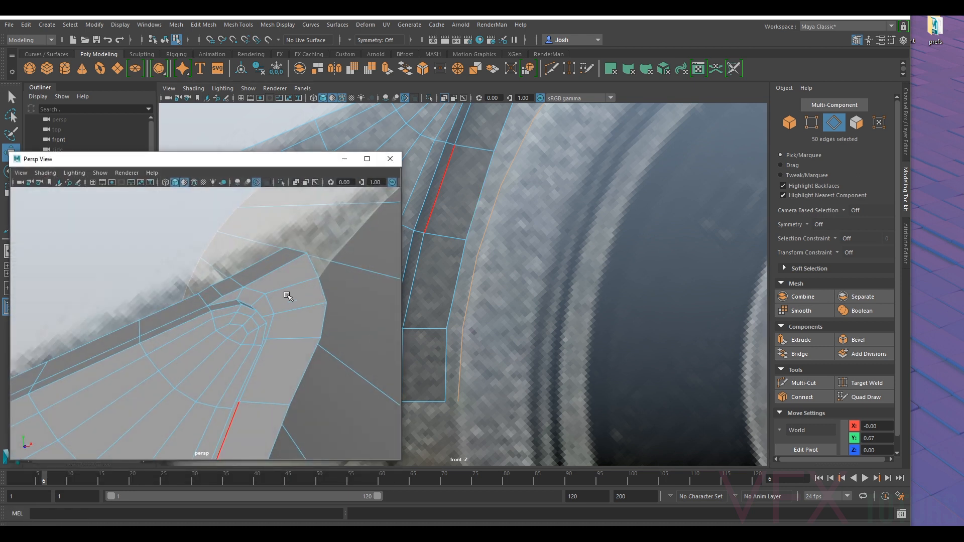
scroll(283, 311, down, 8)
alt+drag(281, 317, 338, 344)
drag(117, 220, 237, 377)
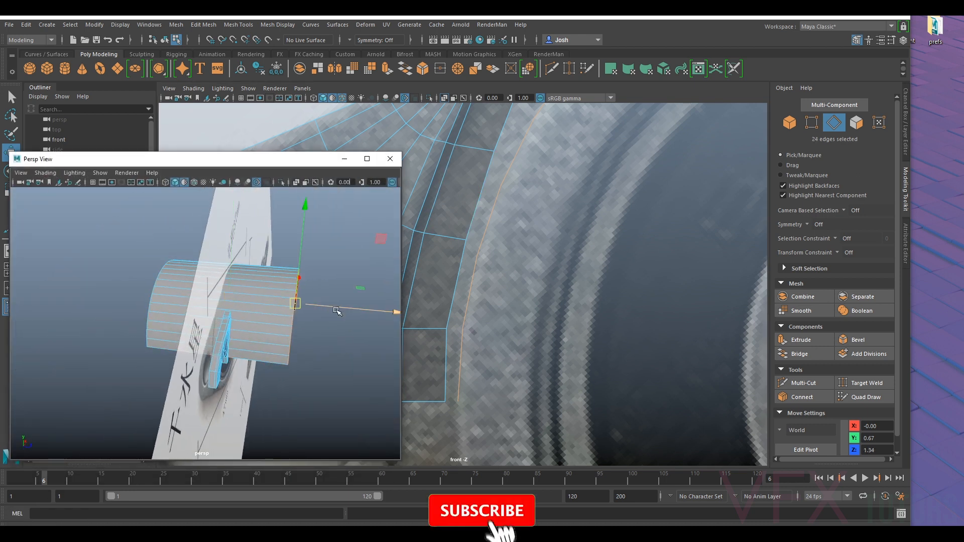
scroll(347, 316, up, 2)
key(v)
drag(367, 302, 241, 306)
alt+drag(289, 272, 123, 321)
- Snap the housing wall's opposite border edge loop in depth to the back of the flange
scroll(272, 302, up, 3)
key(v)
shift+double_click(37, 306)
scroll(37, 306, down, 3)
ctrl+drag(304, 198, 234, 392)
key(v)
drag(186, 273, 245, 302)
alt+drag(351, 342, 282, 332)
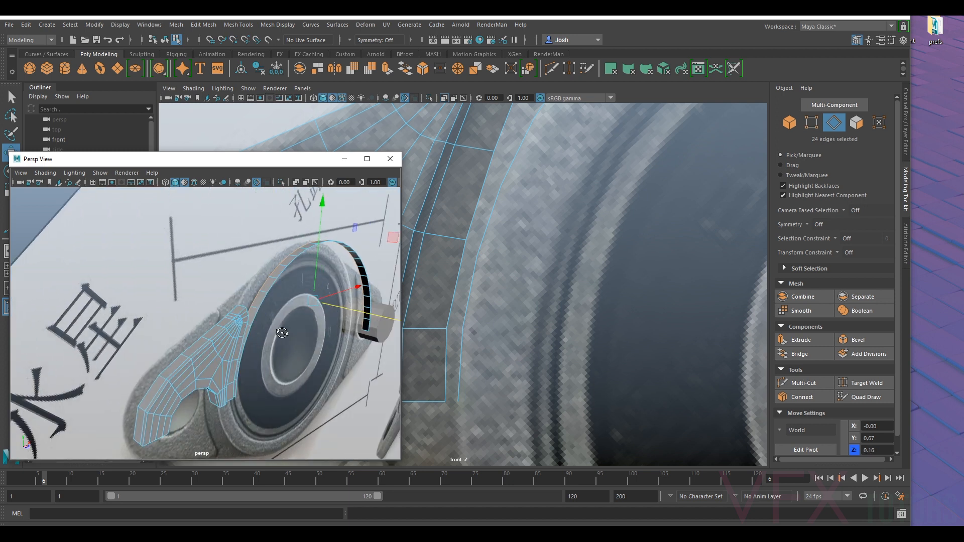
- Select the full strip of housing wall faces and reverse their normals
scroll(282, 333, up, 6)
alt+drag(278, 352, 282, 349)
right_click(266, 319)
click(285, 311)
right_drag(287, 310, 369, 224)
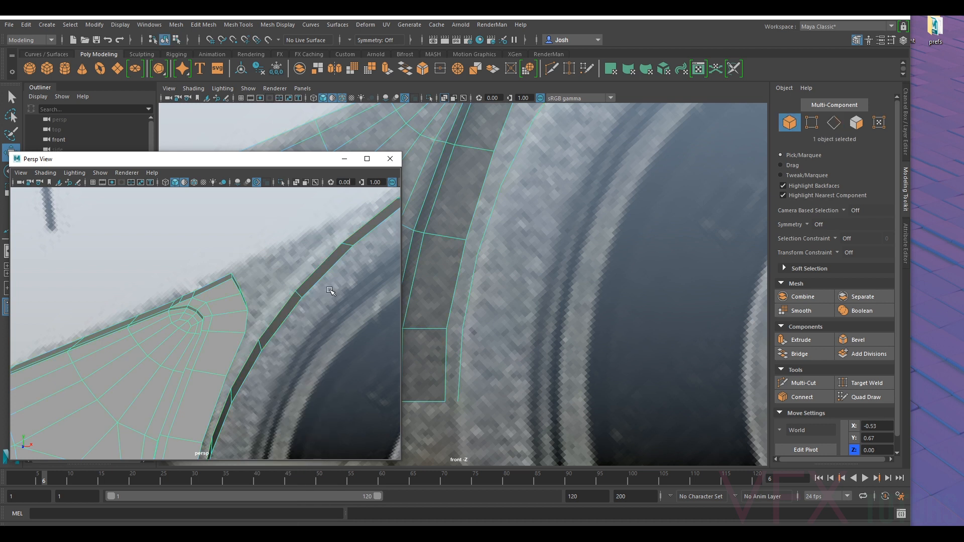
right_drag(301, 249, 303, 281)
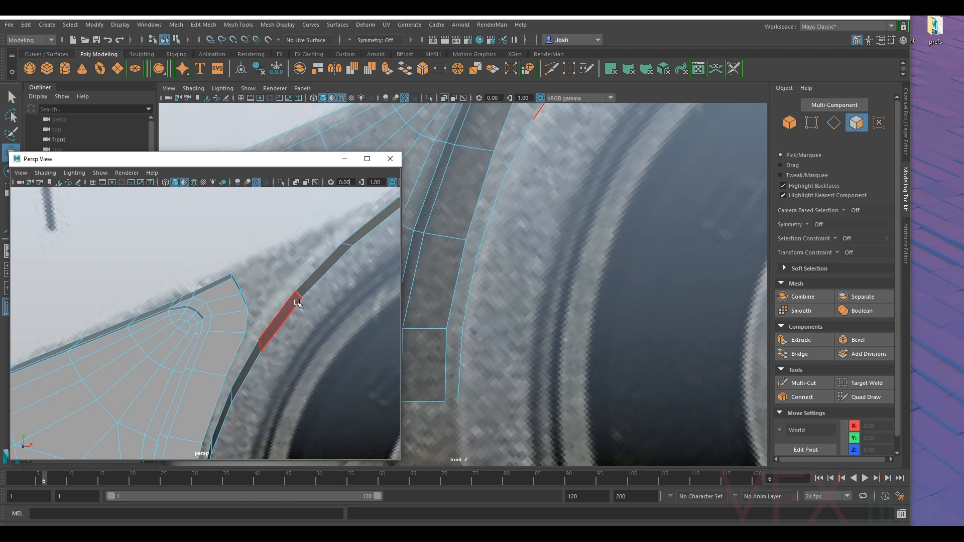
double_click(297, 302)
alt+drag(285, 326, 326, 312)
click(285, 26)
click(294, 69)
alt+drag(312, 342, 265, 301)
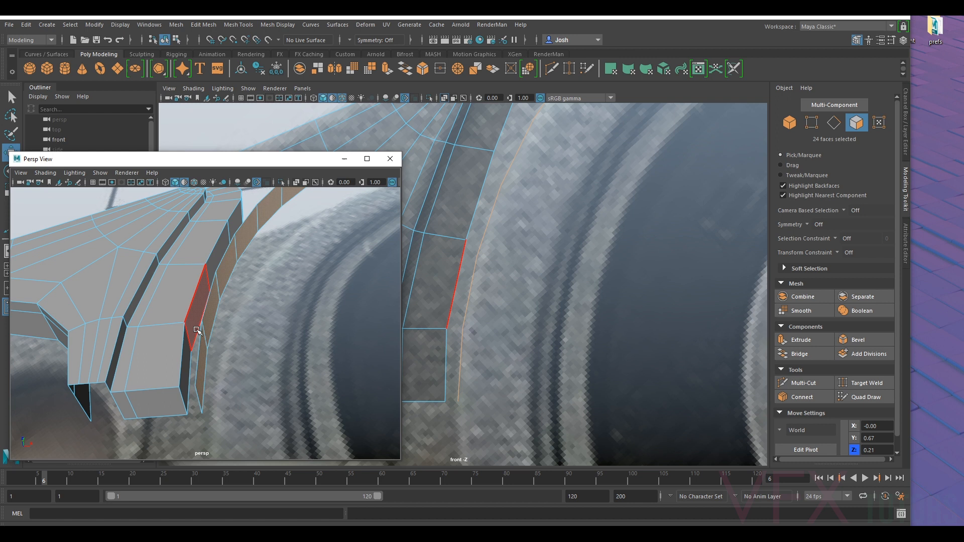
- Delete the strip of flange side faces that faces the housing wall, up to the flange's upper tip
click(189, 366)
alt+drag(189, 365, 219, 270)
ctrl+shift+click(215, 271)
ctrl+shift+click(229, 211)
alt+drag(245, 221, 284, 254)
ctrl+shift+click(262, 270)
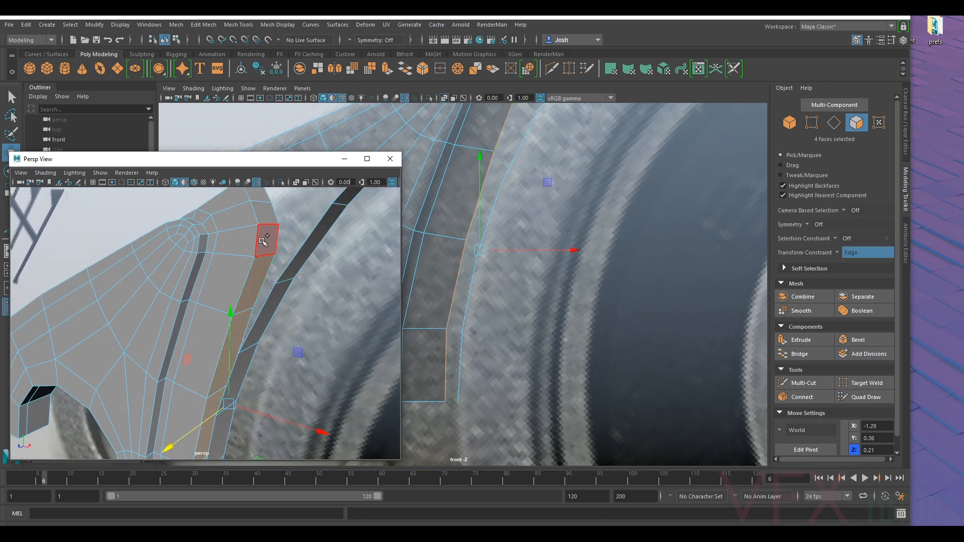
ctrl+shift+click(265, 241)
ctrl+shift+click(267, 213)
ctrl+shift+click(257, 196)
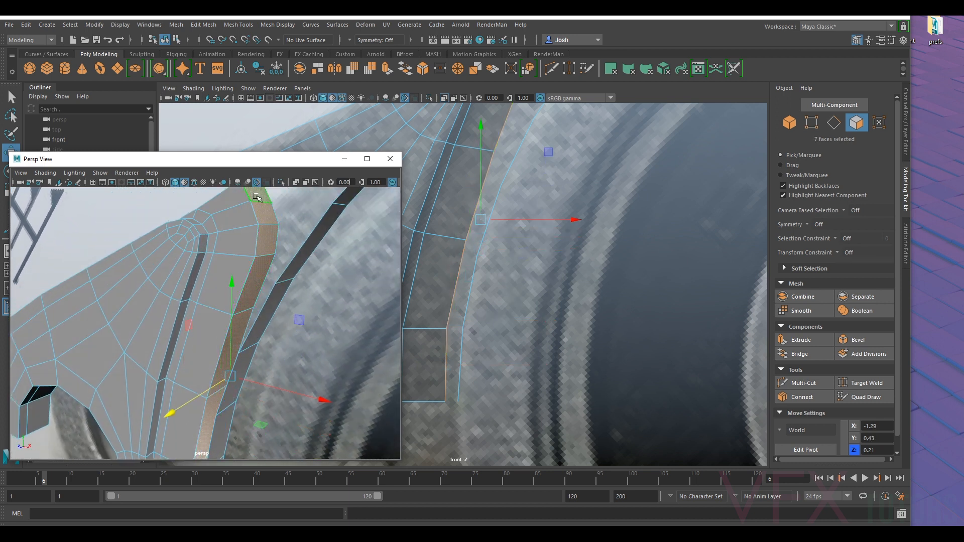
key(Delete)
- Delete the end face closing the flange's lower cut end beside the housing wall
alt+drag(260, 276, 266, 319)
right_drag(262, 267, 255, 219)
alt+drag(295, 383, 218, 319)
right_drag(212, 247, 213, 274)
click(211, 275)
key(Delete)
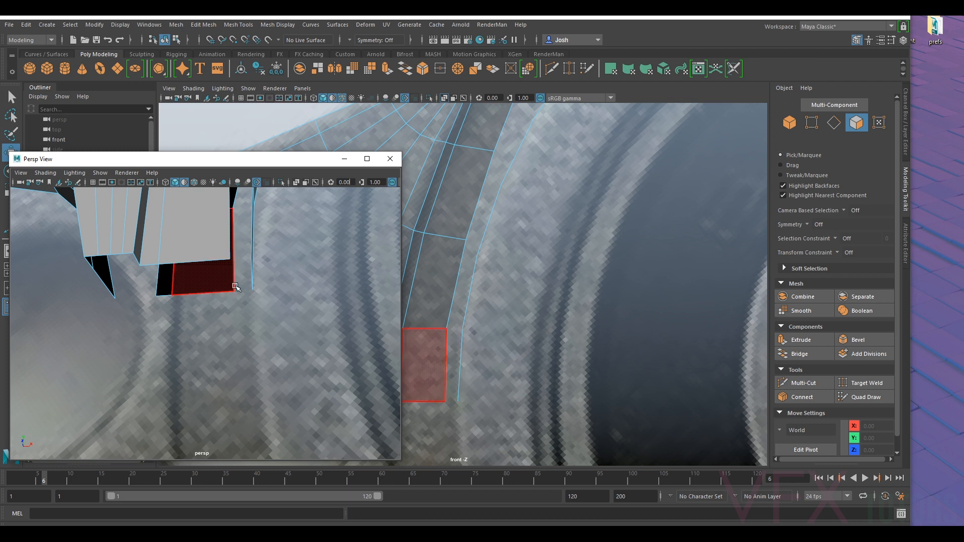
- Delete the leftover faces inside the open flange shell
alt+drag(210, 291, 161, 321)
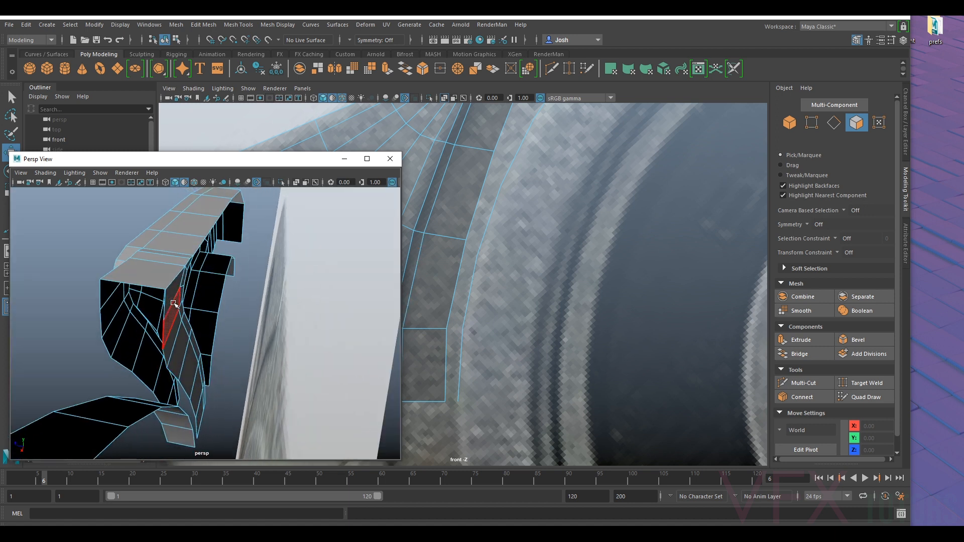
click(159, 301)
key(Delete)
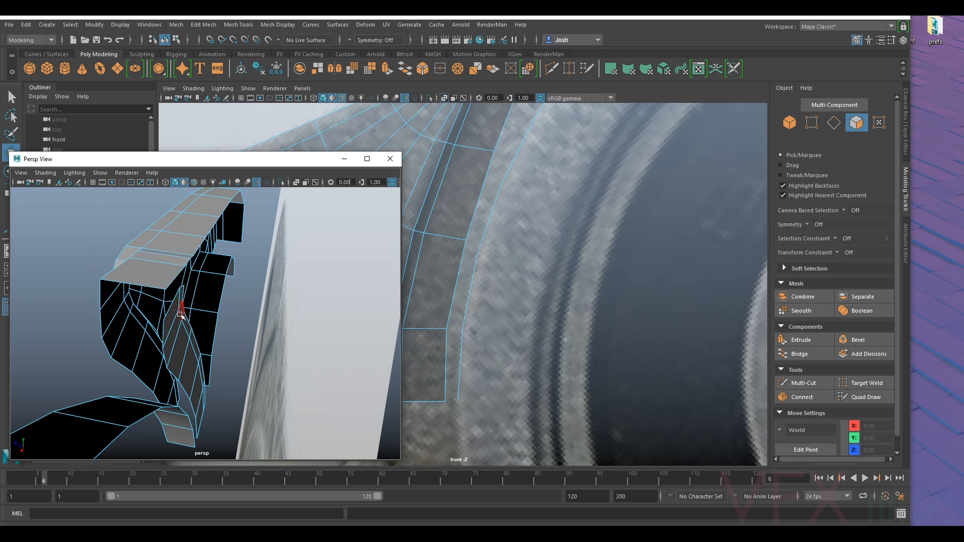
double_click(172, 320)
key(Delete)
alt+drag(180, 273, 261, 273)
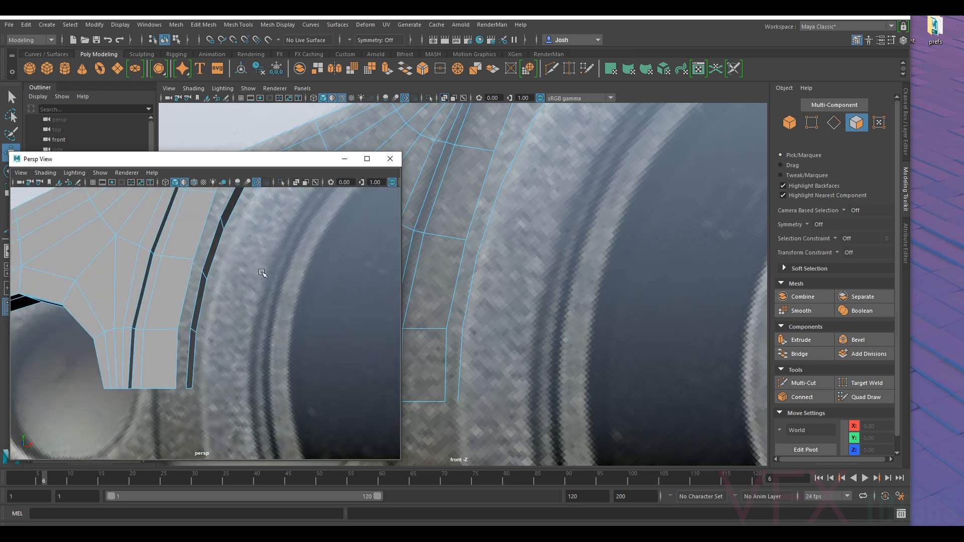
- Bridge the lowest front edge of the flange's open side to the matching housing wall edge
click(834, 122)
alt+drag(325, 372, 285, 330)
click(223, 309)
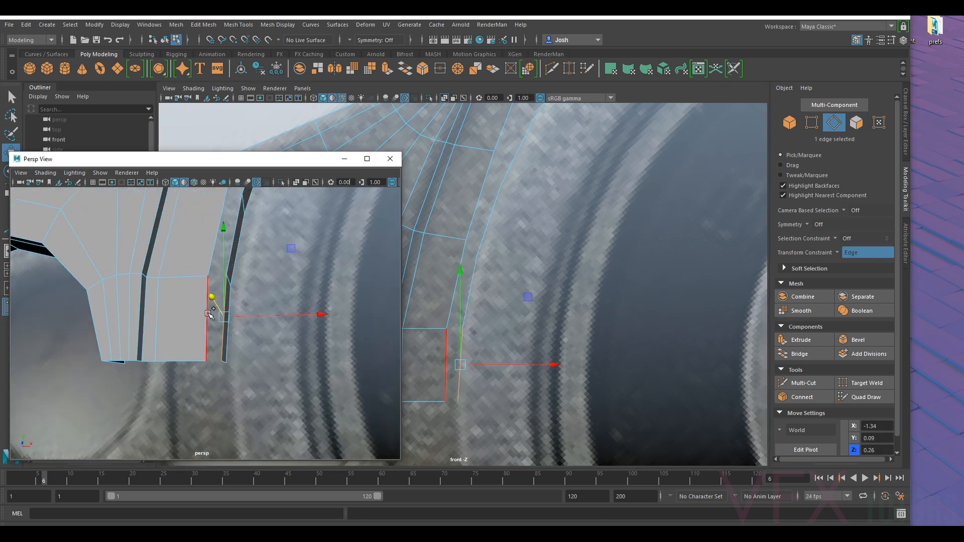
click(802, 355)
- Bridge the next three pairs of front edges between the flange and the housing wall
click(230, 257)
shift+click(215, 250)
alt+middle_drag(241, 226, 204, 356)
shift+click(217, 289)
alt+middle_drag(217, 289, 238, 305)
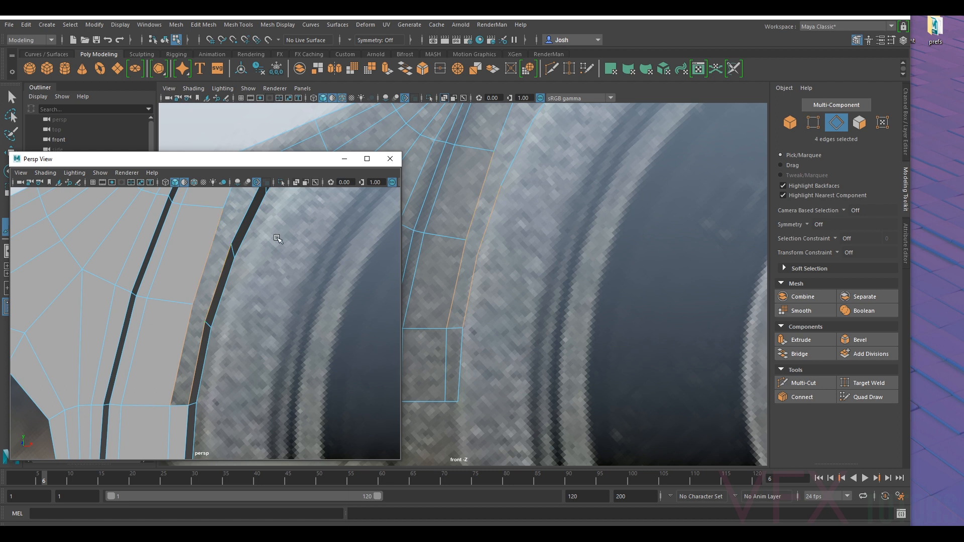
shift+click(238, 305)
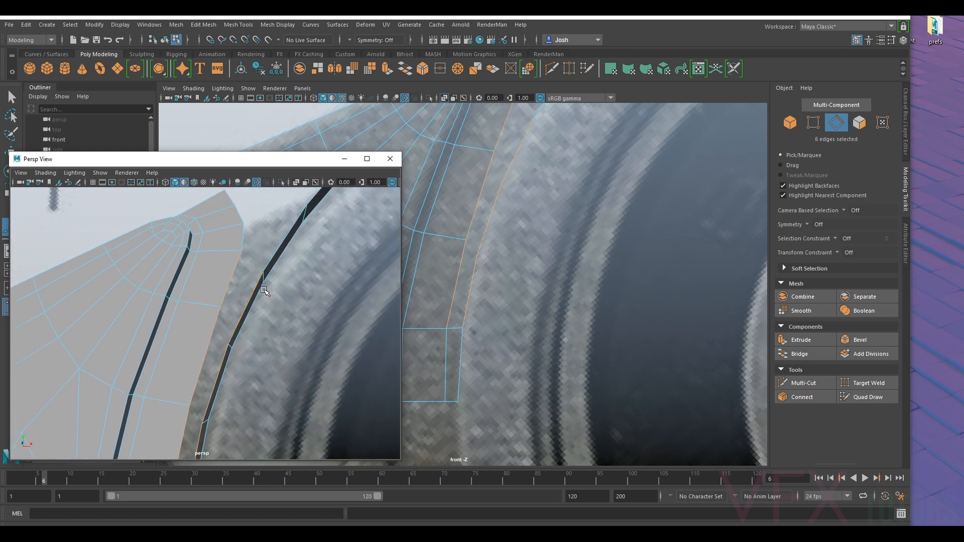
click(798, 353)
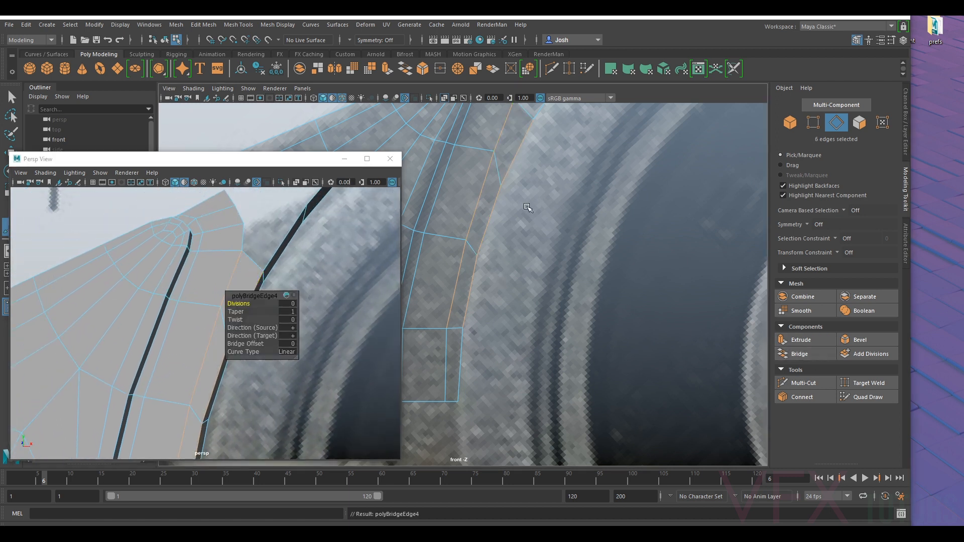
- Move the three lowest vertices of the flange's former inner border away from the housing wall to even out the bridged faces
scroll(527, 208, down, 12)
scroll(559, 335, up, 2)
alt+middle_drag(560, 335, 615, 319)
scroll(626, 286, up, 4)
scroll(653, 251, up, 5)
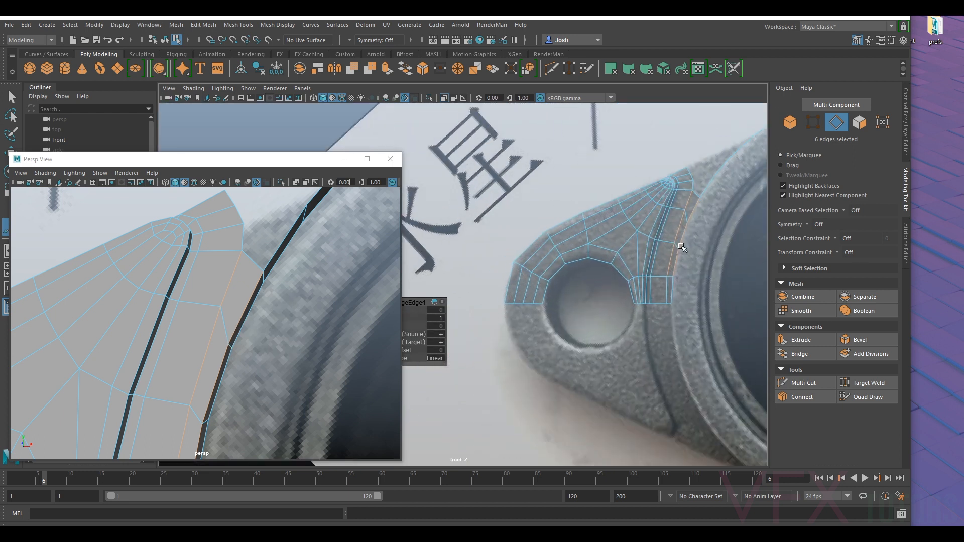
scroll(681, 247, up, 2)
scroll(682, 247, up, 2)
scroll(682, 247, up, 2)
click(813, 122)
scroll(667, 364, up, 4)
drag(579, 345, 570, 331)
key(w)
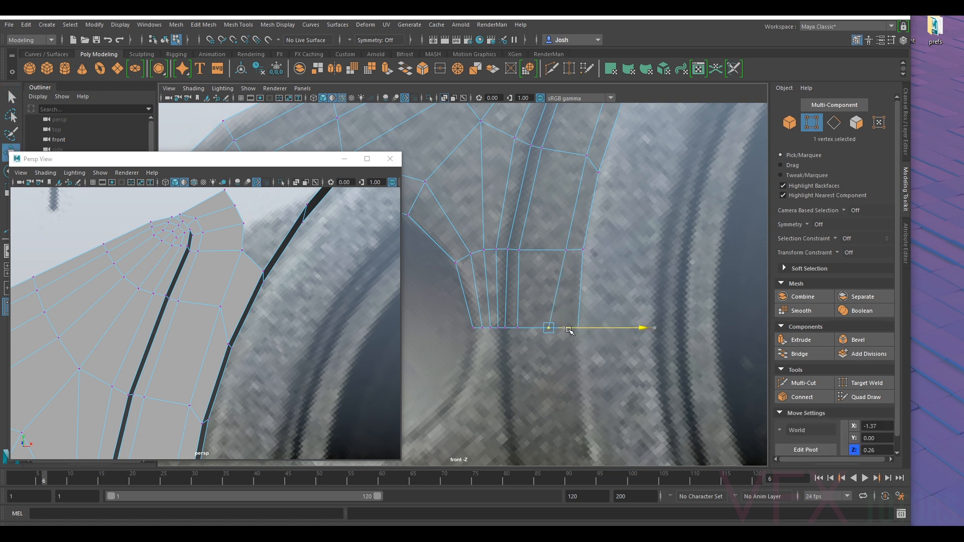
drag(562, 243, 571, 251)
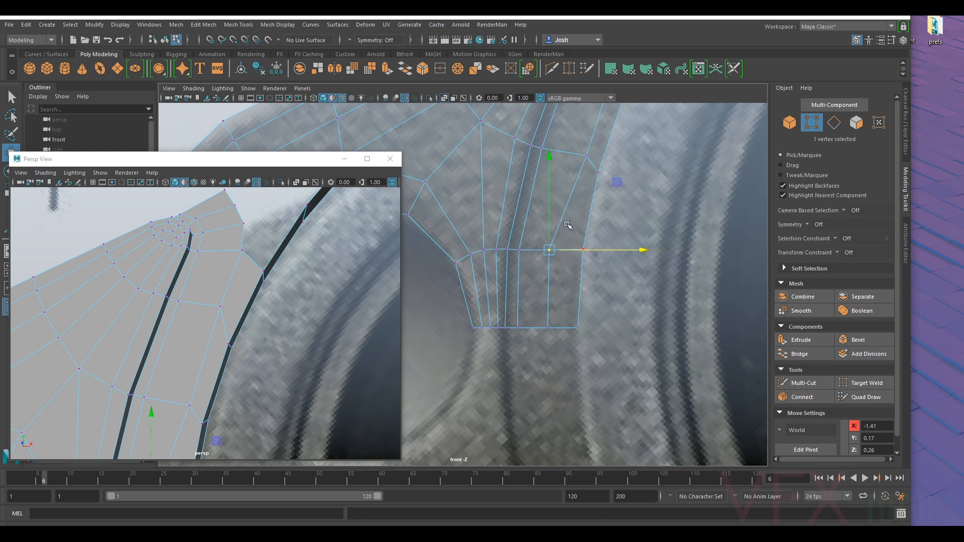
alt+middle_drag(569, 180, 540, 247)
drag(569, 232, 540, 227)
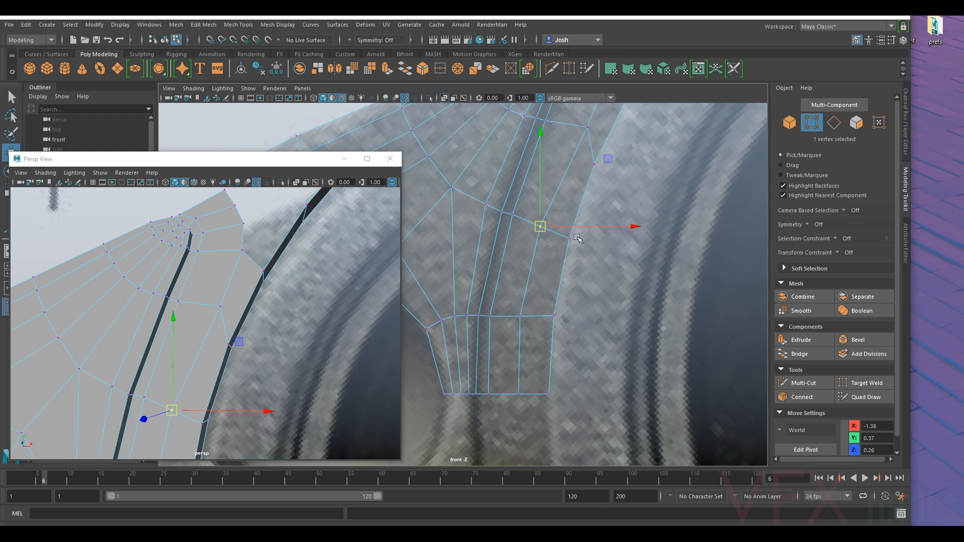
- Reposition the upper vertices along the flange's former inner border to continue the even spacing beside the housing wall
alt+middle_drag(550, 228, 518, 349)
click(553, 247)
drag(554, 247, 536, 266)
click(512, 241)
drag(514, 246, 513, 246)
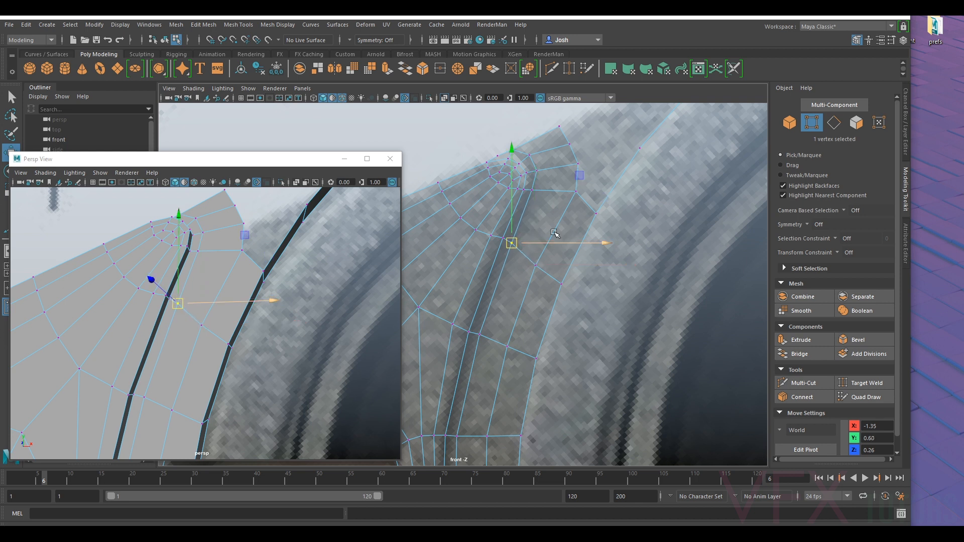
alt+middle_drag(573, 212, 539, 262)
click(541, 243)
drag(542, 243, 538, 245)
- Reshape the flange tip's inner corner by moving its two border vertices up the reference outline
alt+middle_drag(584, 190, 556, 243)
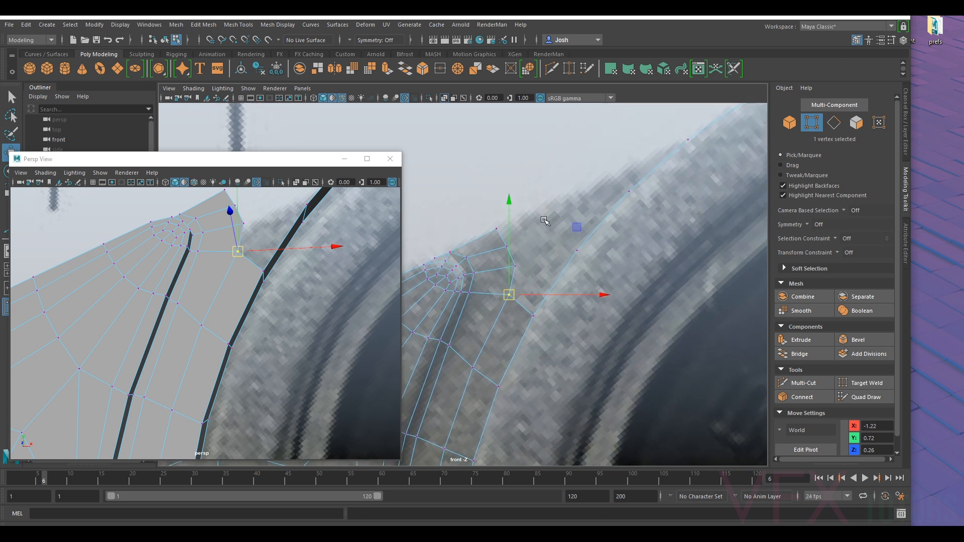
alt+middle_drag(696, 140, 630, 224)
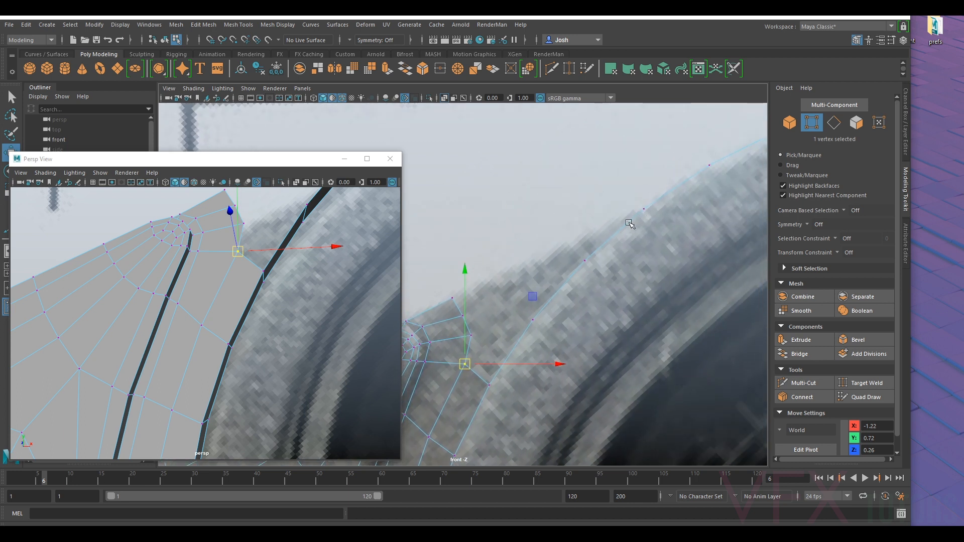
alt+middle_drag(571, 271, 598, 227)
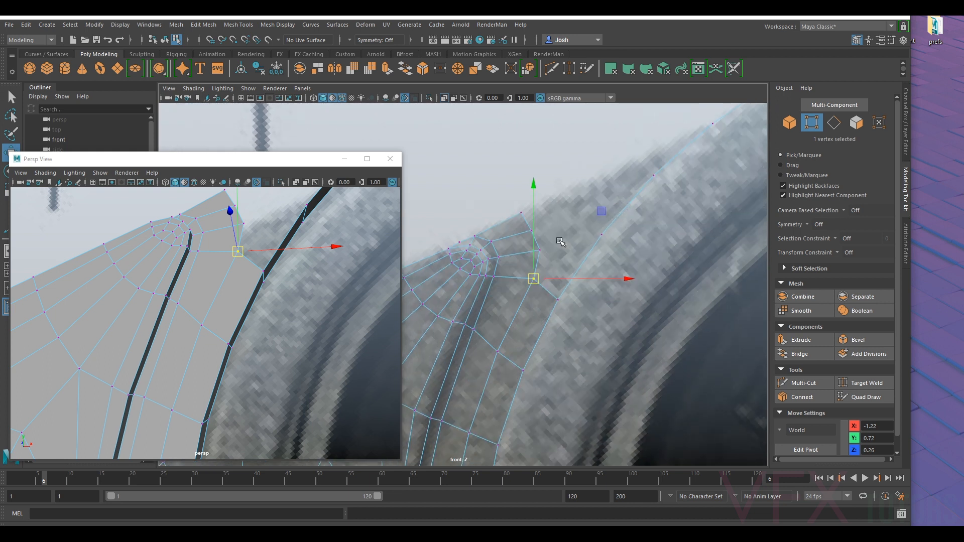
drag(533, 278, 536, 254)
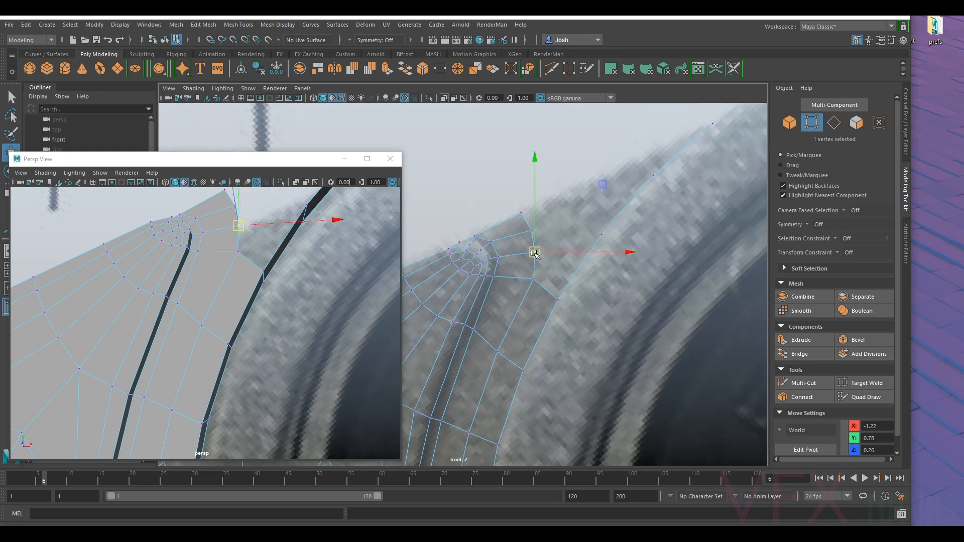
drag(537, 255, 537, 208)
right_click(575, 246)
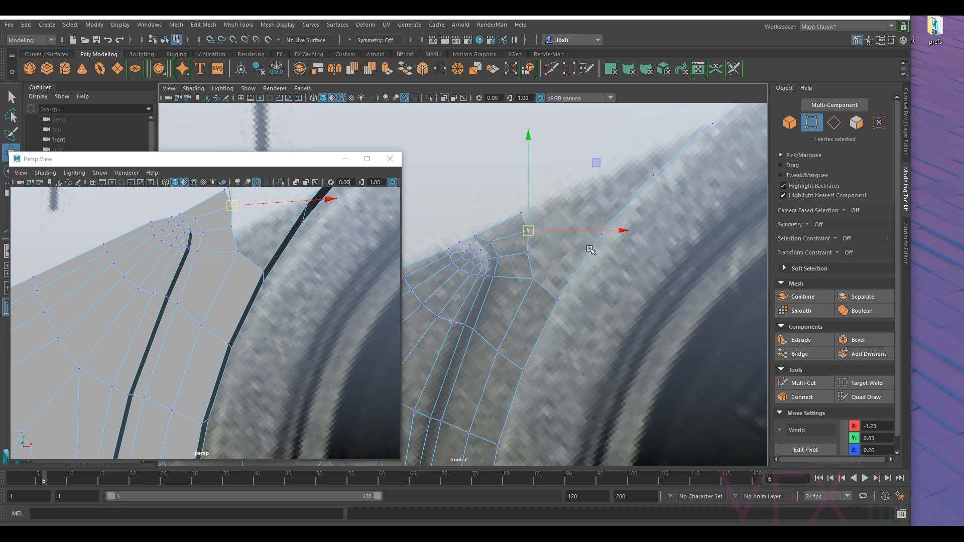
- Extrude the three front housing wall edges above the bridged section and offset the new strip outward toward the flange tip
click(843, 123)
click(577, 268)
alt+middle_drag(654, 211, 590, 259)
mouse_move(302, 260)
alt+mouse_down()
mouse_move(324, 255)
mouse_move(312, 266)
alt+mouse_up()
shift+click(307, 267)
alt+drag(556, 256, 559, 258)
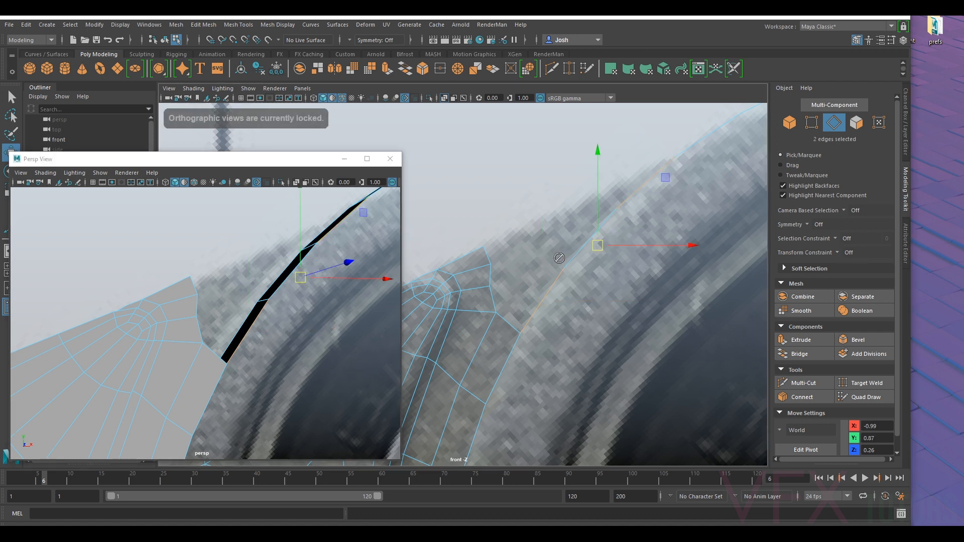
ctrl+shift+click(287, 280)
alt+drag(285, 286, 261, 331)
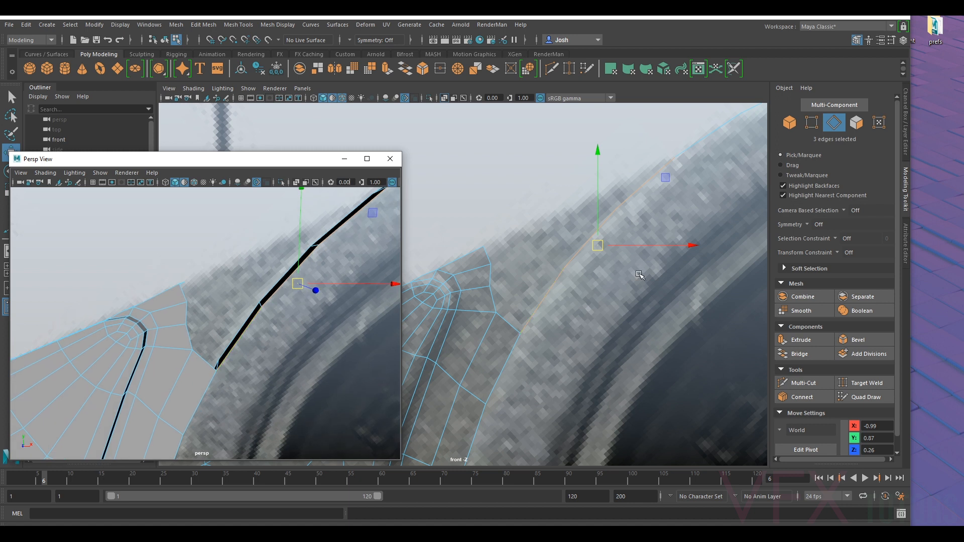
key(ctrl+e)
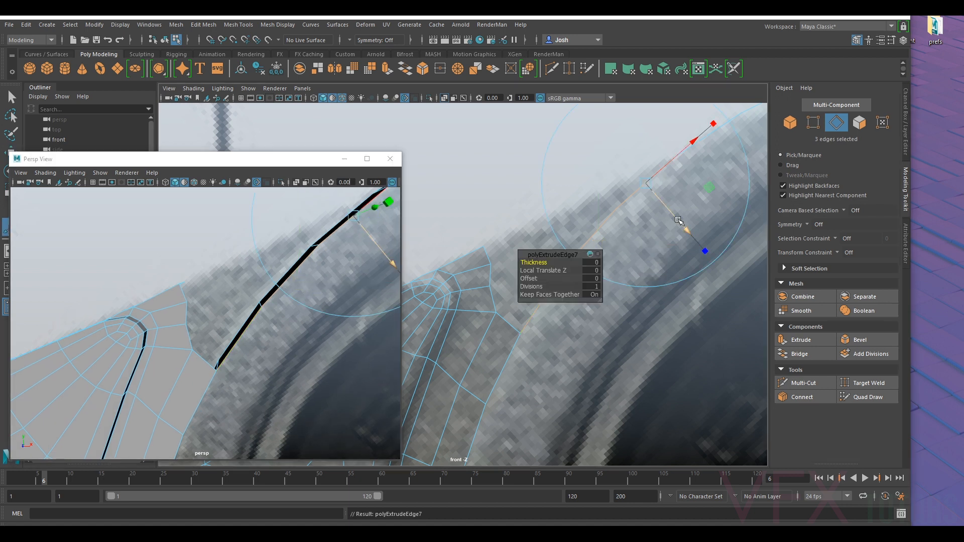
key(w)
drag(599, 251, 589, 238)
scroll(743, 184, up, 2)
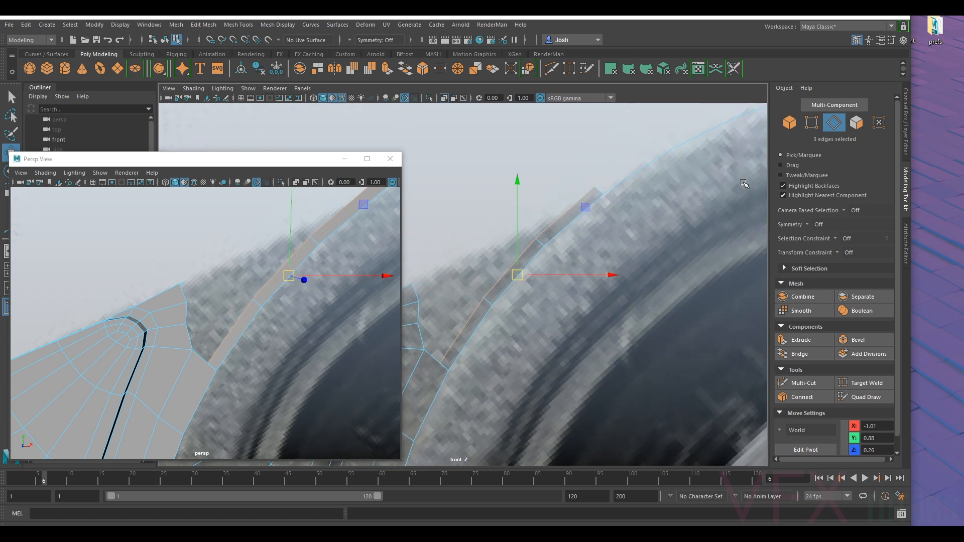
- Move the extruded strip's outer vertices one by one so the strip follows the housing curve and tapers at its upper end
click(805, 126)
drag(595, 181, 579, 203)
click(538, 239)
alt+middle_drag(538, 239, 575, 238)
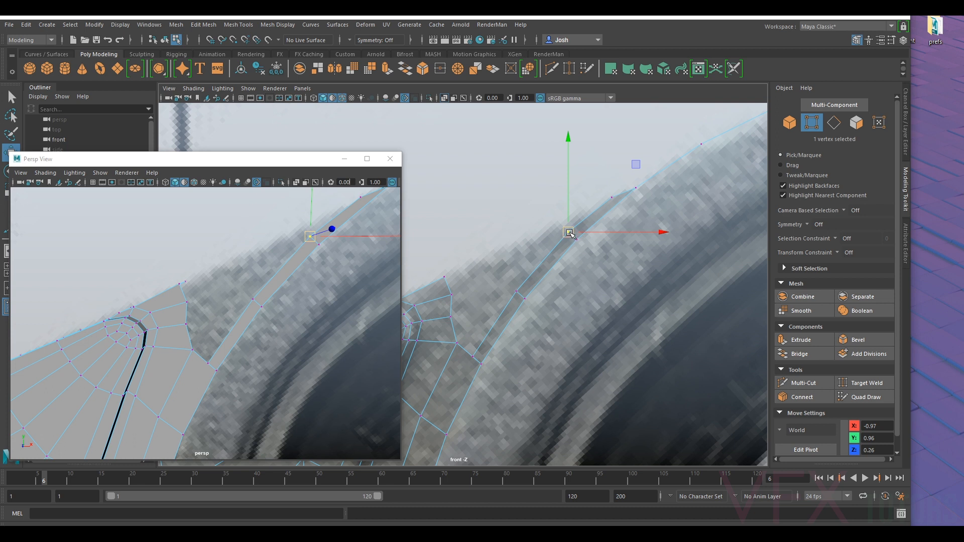
drag(571, 232, 578, 226)
alt+middle_drag(628, 187, 582, 212)
click(576, 215)
drag(576, 214, 576, 216)
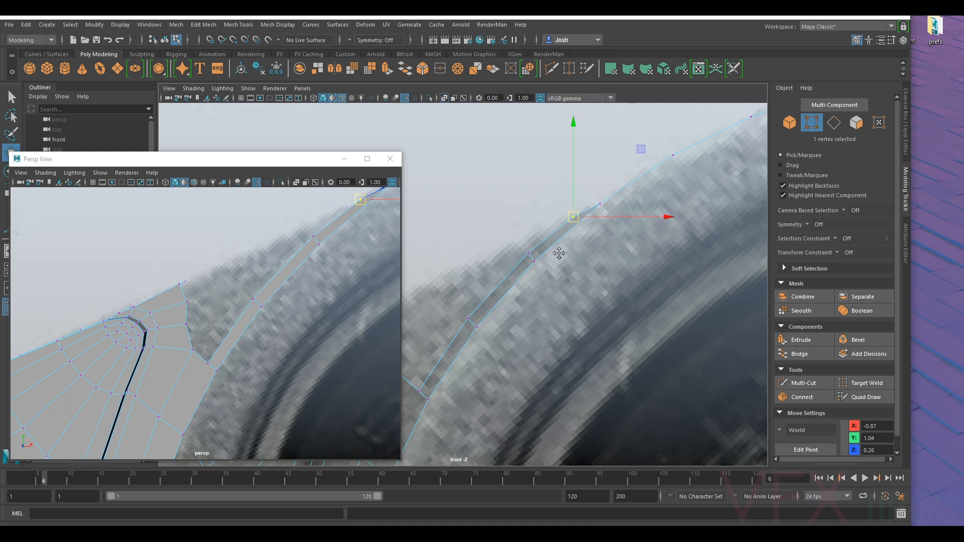
alt+middle_drag(559, 254, 633, 209)
click(604, 210)
drag(604, 210, 604, 212)
middle_drag(553, 267, 541, 275)
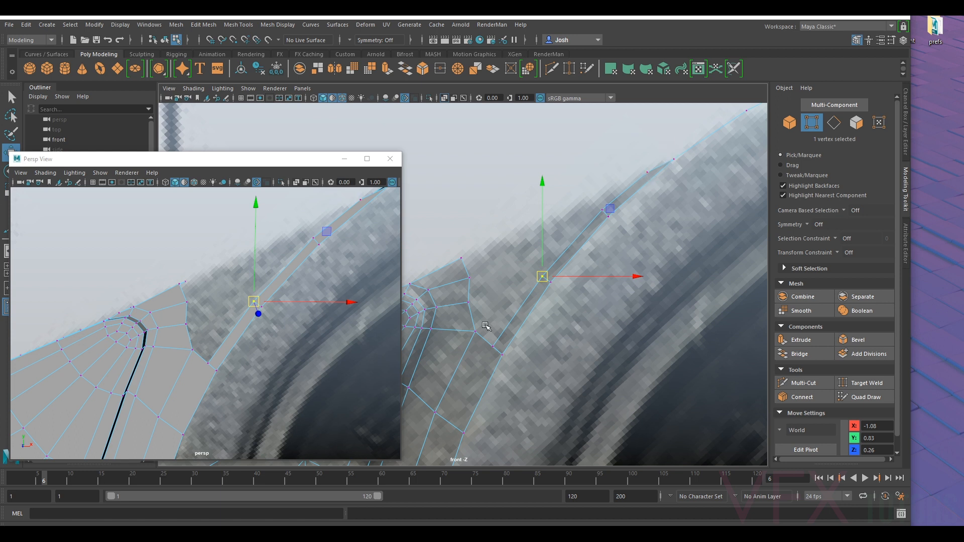
- Merge the two overlapping vertices where the extruded strip's lower end meets the flange corner to their center
middle_drag(494, 347, 495, 347)
alt+middle_drag(534, 300, 575, 285)
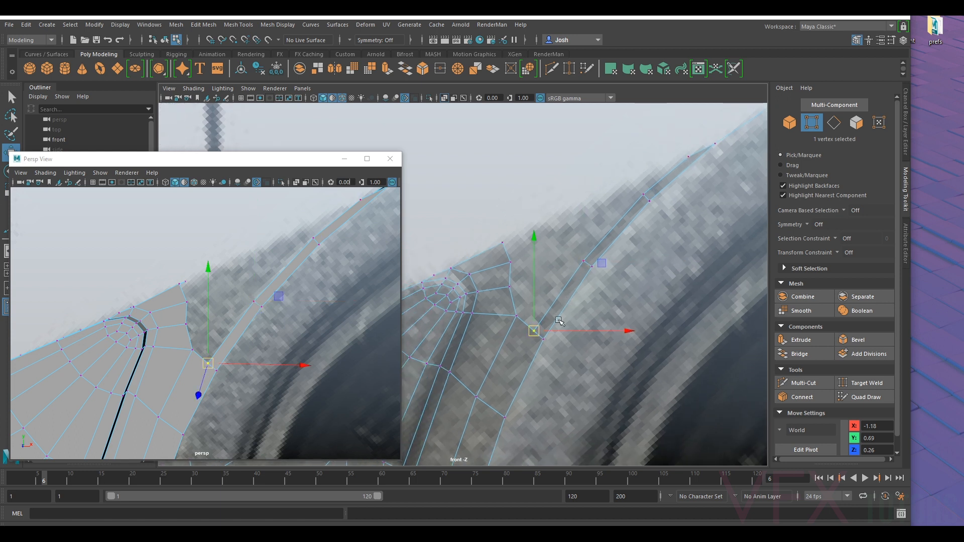
alt+middle_drag(559, 321, 605, 202)
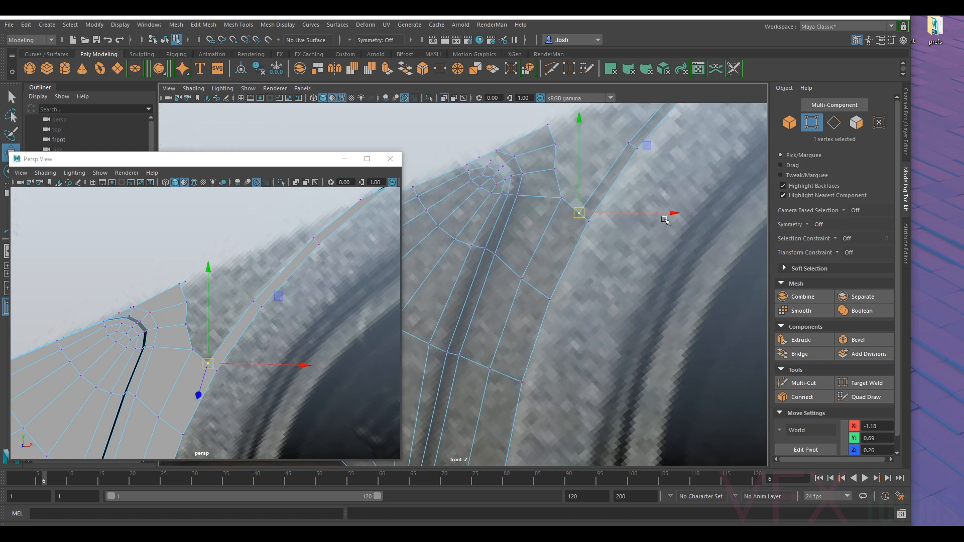
click(802, 383)
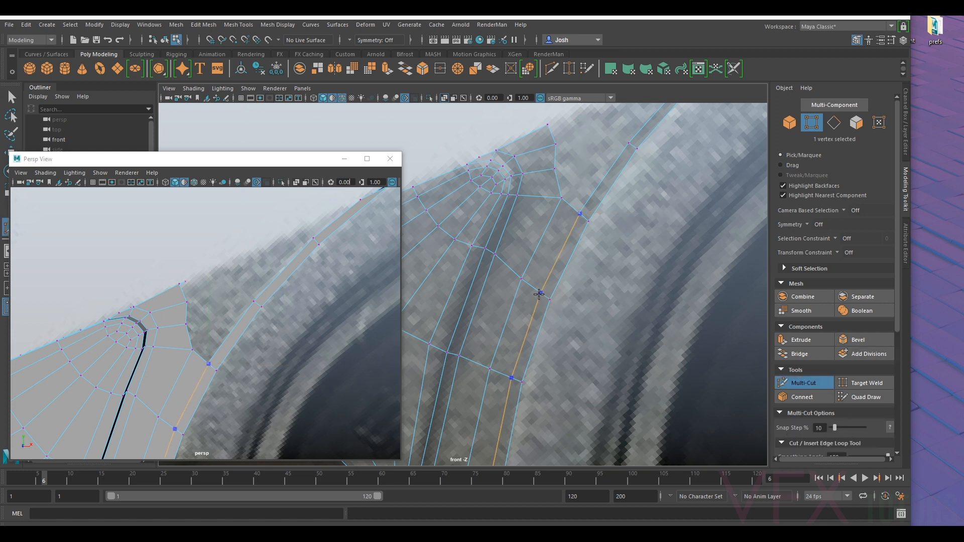
click(793, 383)
alt+middle_drag(557, 159, 547, 177)
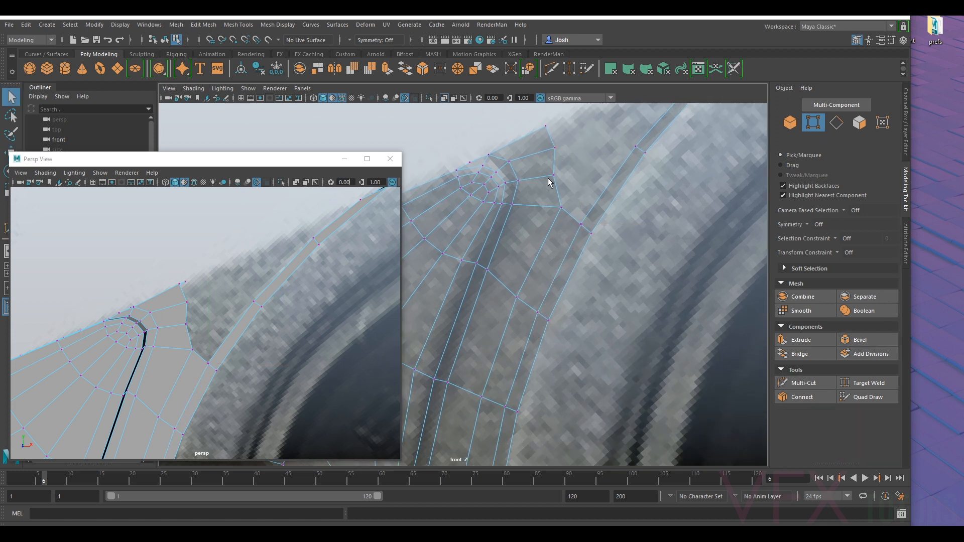
alt+right_drag(548, 177, 580, 206)
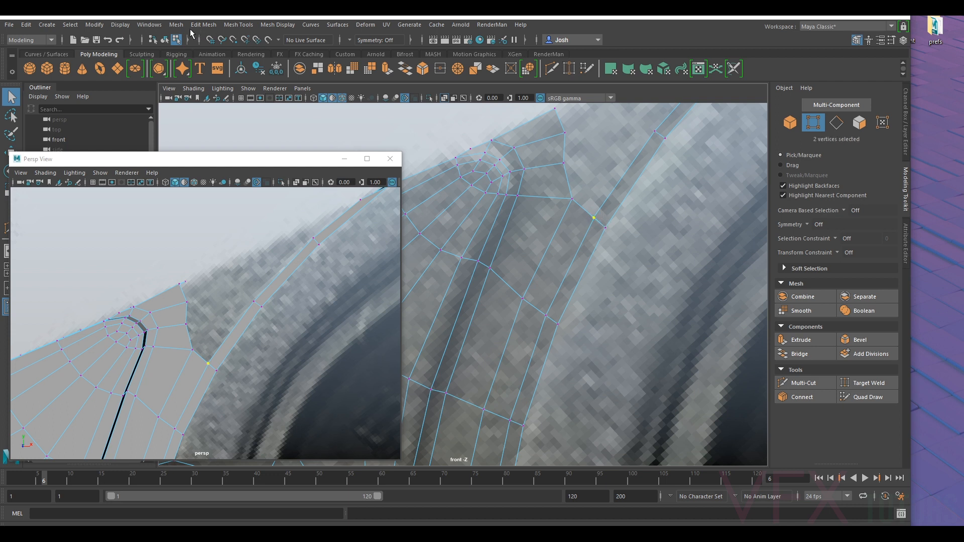
click(177, 24)
click(203, 24)
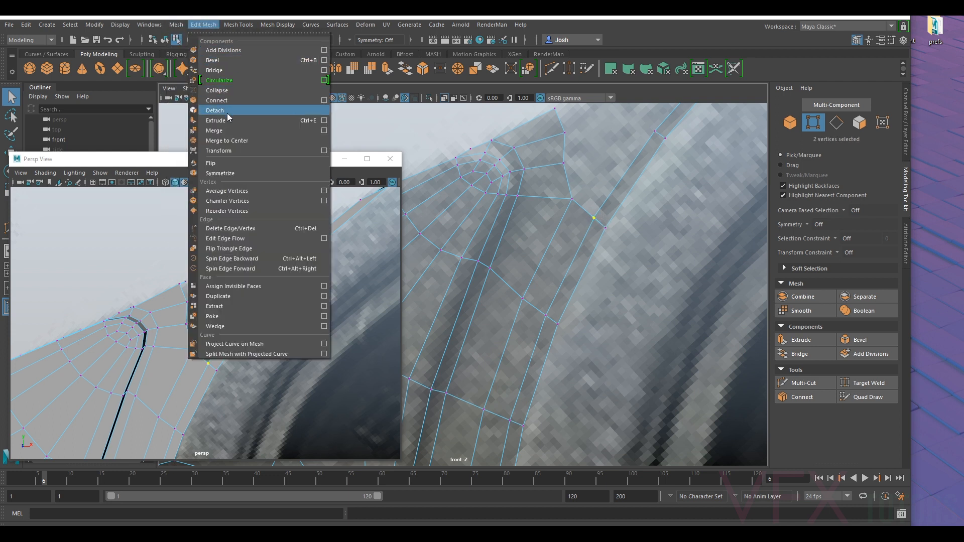
click(231, 141)
- Examine the gap between the flange tip and the housing wall strip in both views against the bearing reference
alt+middle_drag(724, 194, 613, 335)
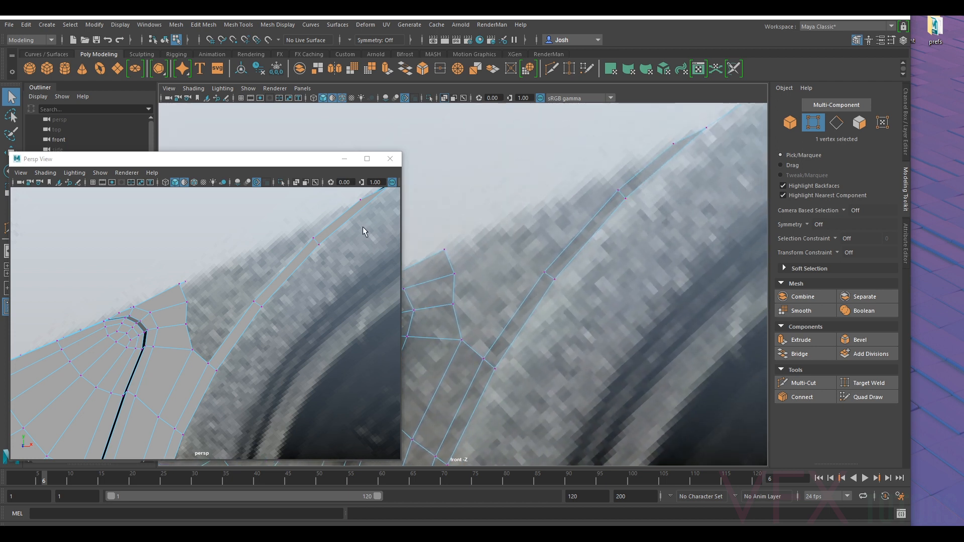
mouse_move(263, 254)
alt+mouse_down()
mouse_move(284, 271)
mouse_move(258, 259)
mouse_move(269, 262)
mouse_move(260, 250)
mouse_move(256, 259)
alt+mouse_up()
alt+drag(307, 235, 307, 263)
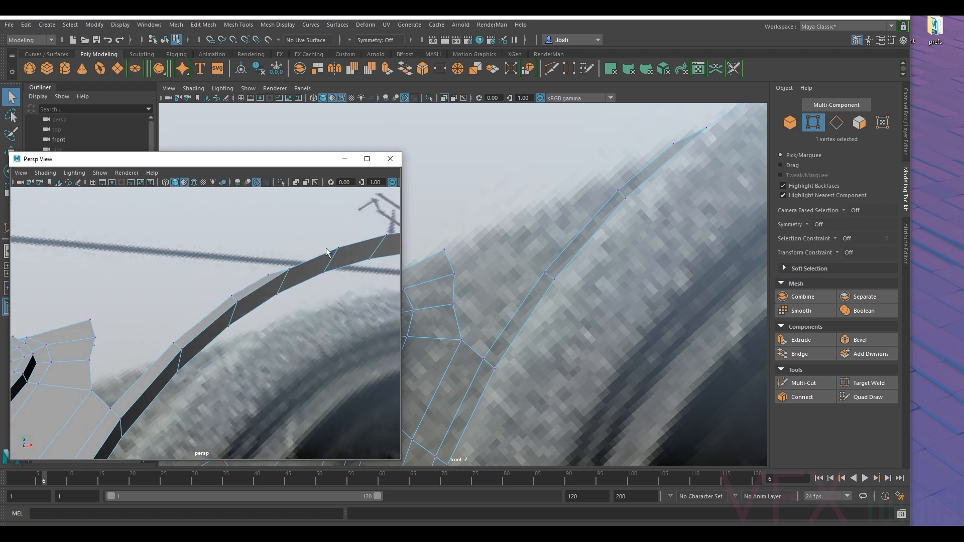
scroll(667, 263, down, 12)
alt+middle_drag(676, 314, 566, 230)
scroll(664, 302, up, 2)
scroll(665, 302, up, 2)
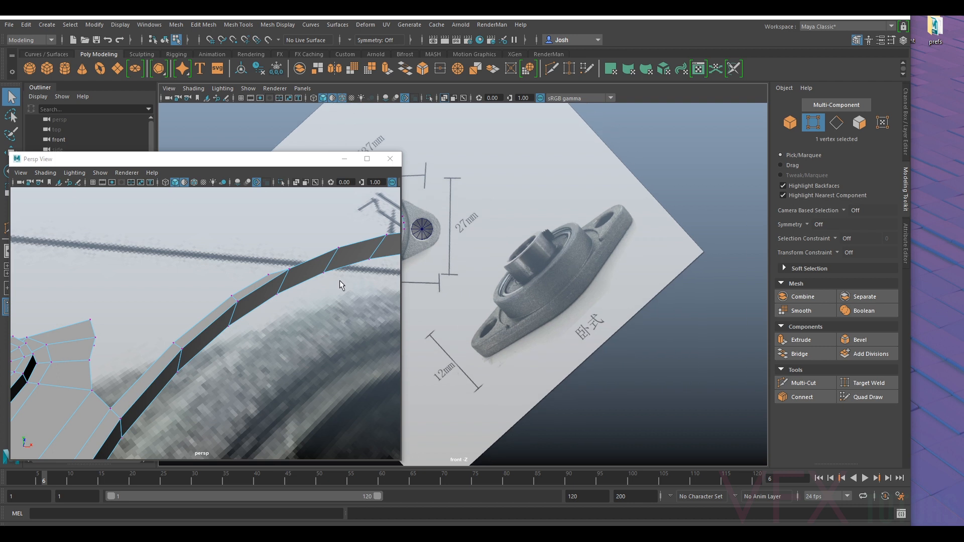
alt+drag(316, 303, 256, 320)
alt+right_drag(513, 319, 695, 231)
alt+middle_drag(694, 231, 582, 265)
alt+right_drag(582, 264, 664, 247)
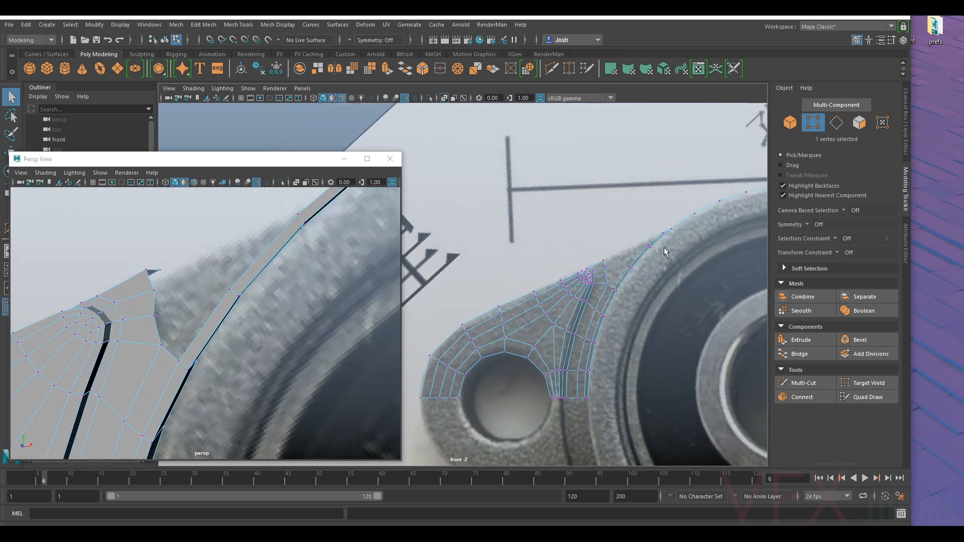
alt+middle_drag(664, 247, 645, 247)
alt+right_drag(583, 273, 635, 262)
alt+middle_drag(634, 263, 527, 302)
alt+right_drag(527, 301, 659, 266)
alt+middle_drag(658, 267, 581, 272)
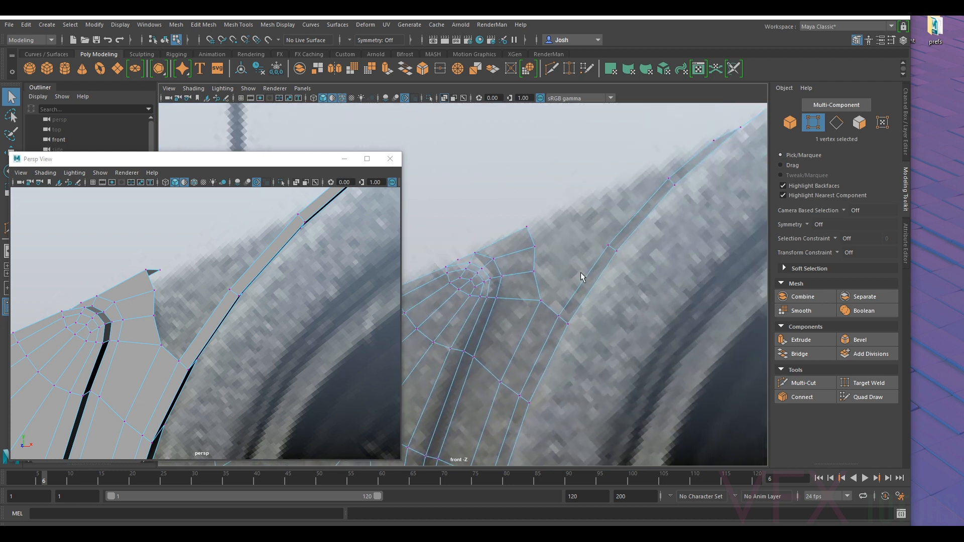
alt+middle_drag(625, 262, 542, 319)
click(588, 235)
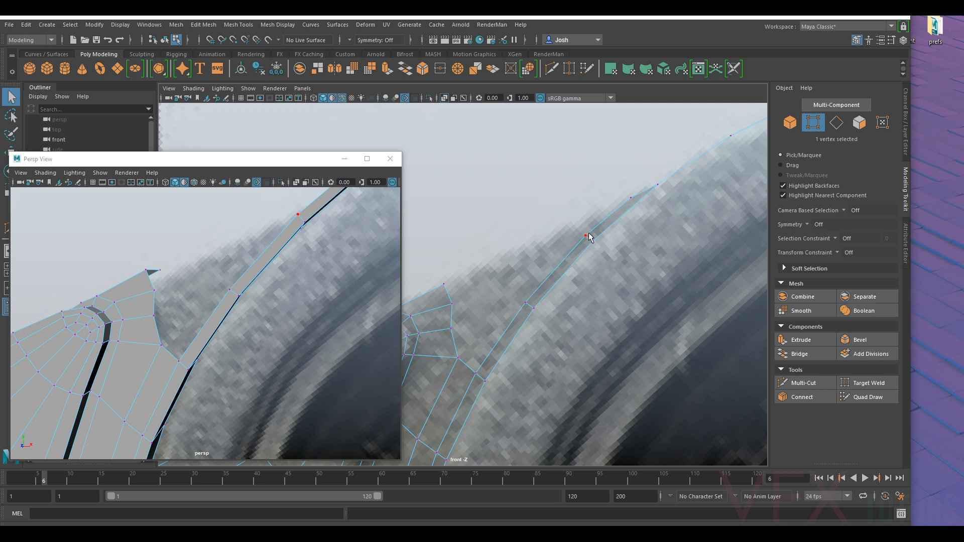
alt+middle_drag(619, 210, 577, 244)
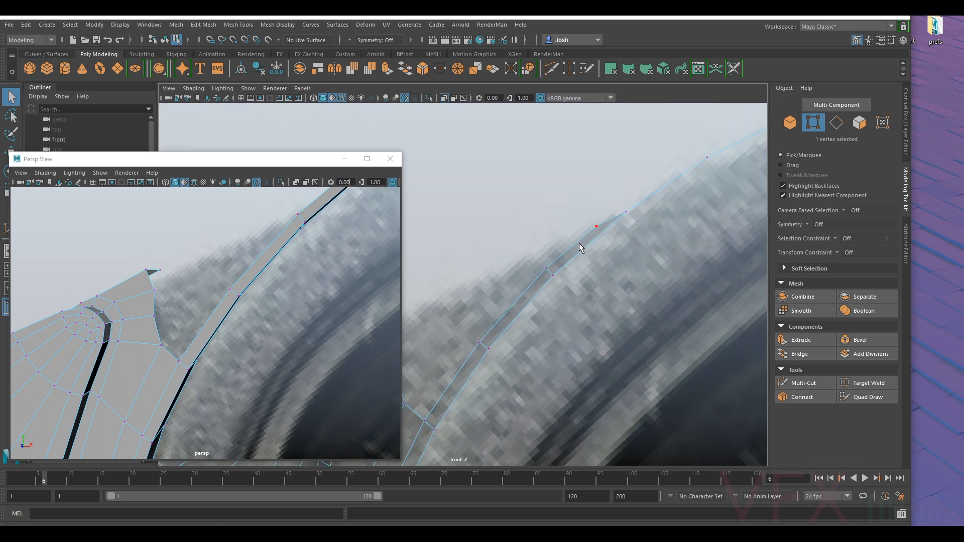
alt+middle_drag(539, 303, 592, 250)
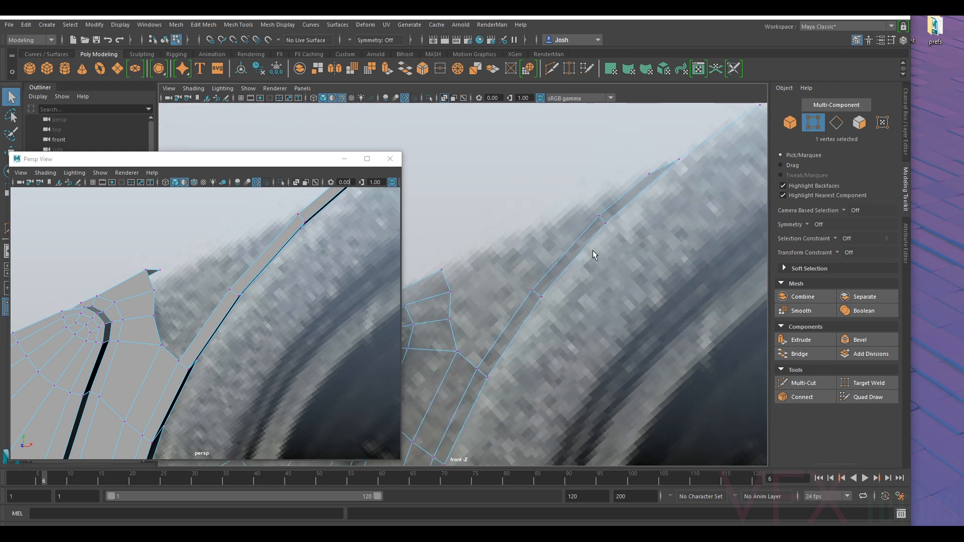
- Extrude the strip's outer border edges beside the flange tip and offset the new strip outward into the gap
click(835, 123)
double_click(619, 193)
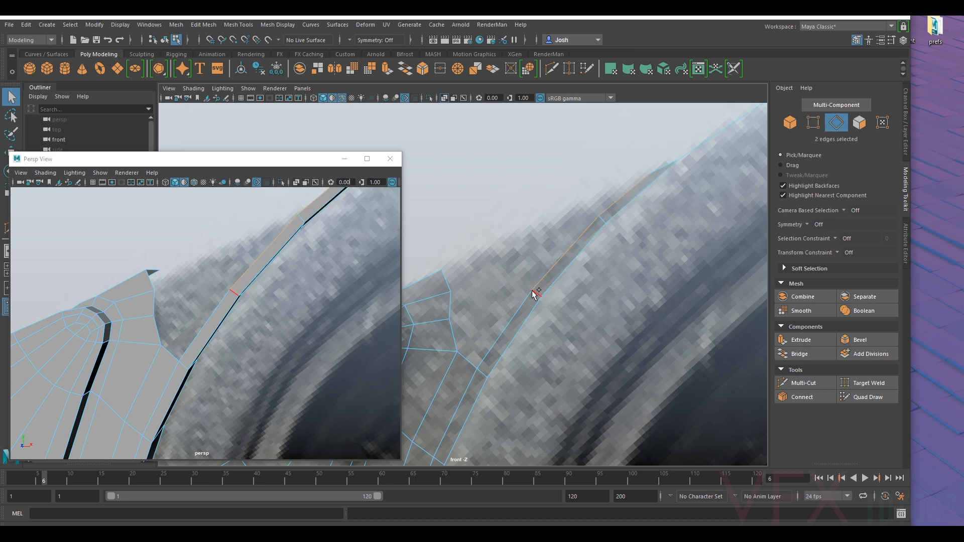
shift+click(515, 318)
key(ctrl+e)
drag(562, 272, 549, 267)
click(826, 124)
click(812, 126)
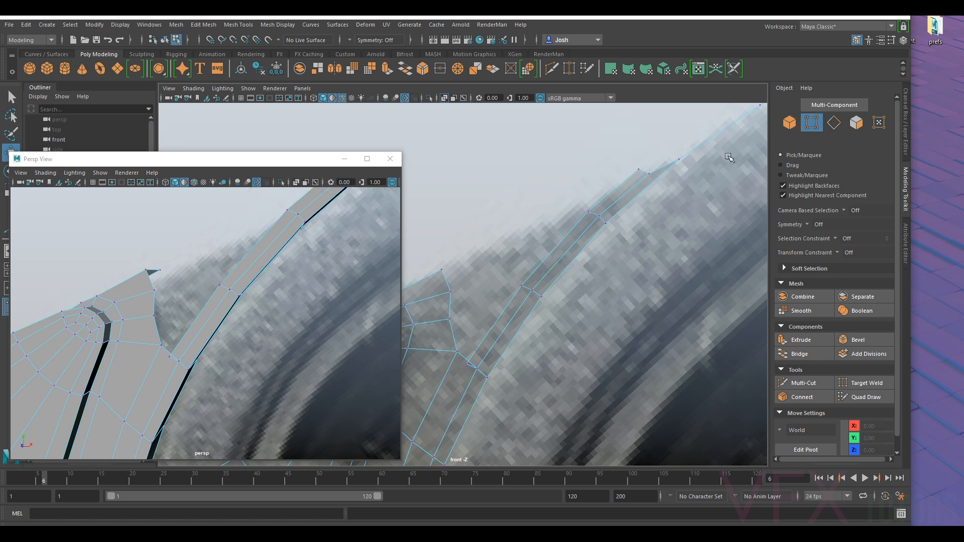
- Move the new strip's upper outer vertices to the flange outline so the strip tapers along the reference
click(637, 171)
drag(637, 177, 588, 207)
alt+middle_drag(651, 180, 599, 218)
drag(588, 217, 589, 219)
drag(584, 216, 573, 222)
alt+middle_drag(550, 241, 610, 203)
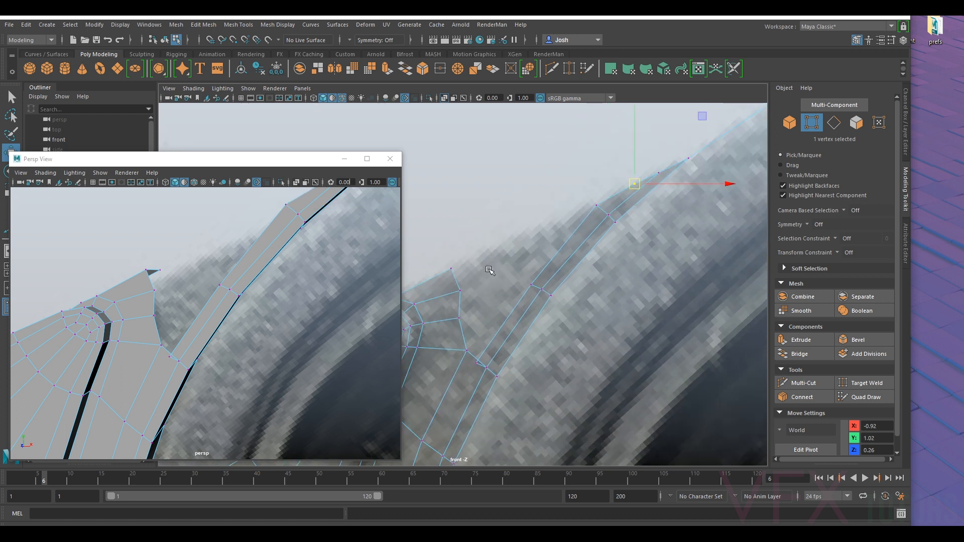
alt+middle_drag(500, 260, 548, 231)
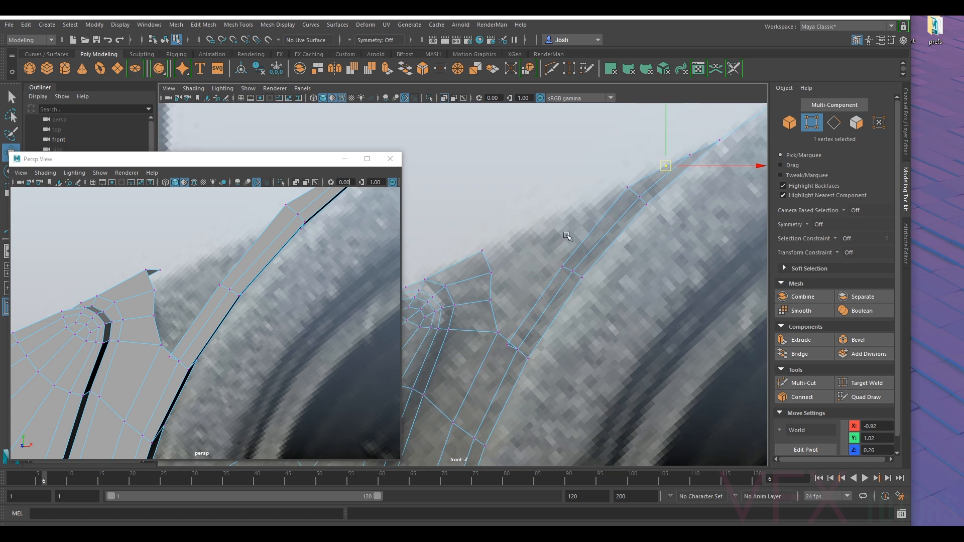
- Target-weld the new strip's lower outer vertex onto the adjacent corner vertex of the flange tip
click(562, 266)
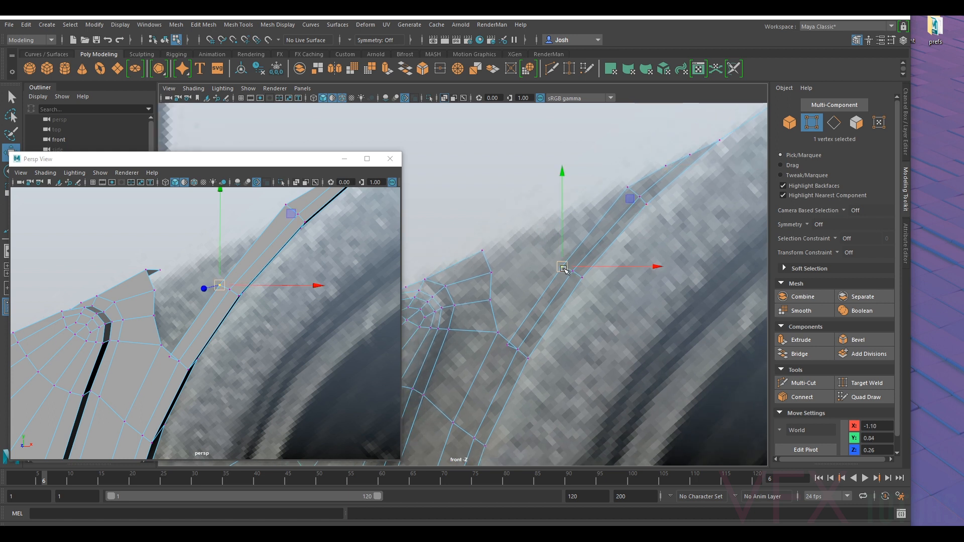
click(860, 384)
drag(507, 346, 497, 331)
key(ctrl+z)
alt+middle_drag(544, 293, 568, 267)
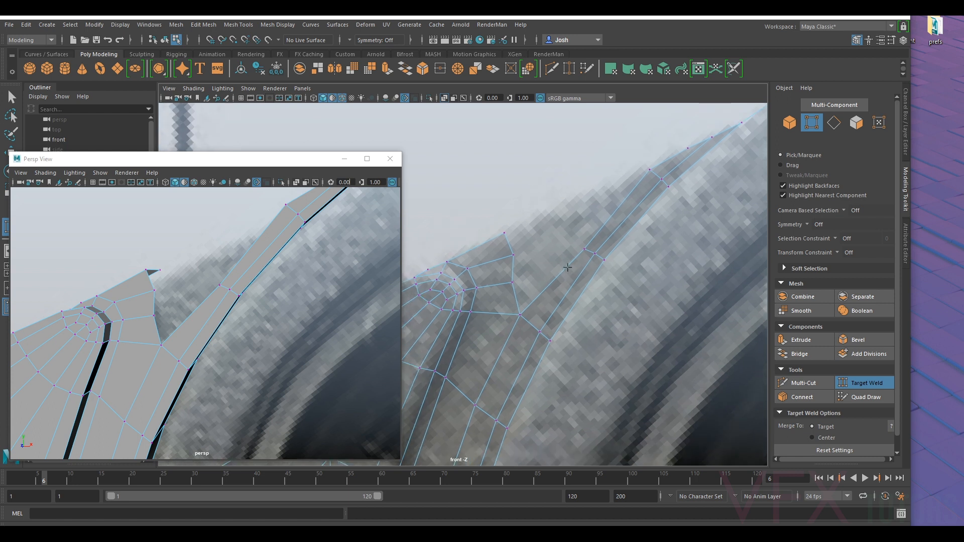
click(866, 383)
- Nudge the new strip's upper outer vertex and move the flange tip's inner border vertex slightly away from the housing wall
click(650, 170)
key(w)
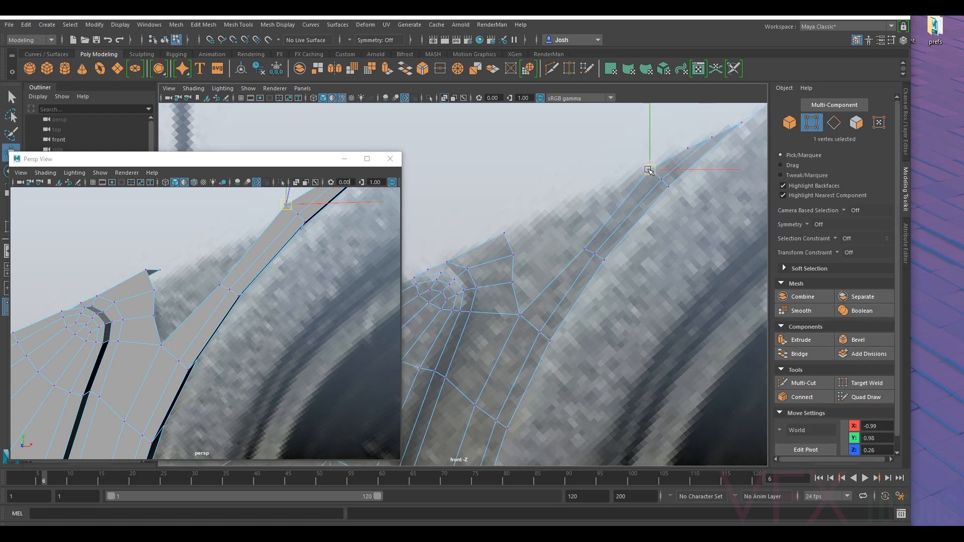
middle_drag(525, 248, 516, 256)
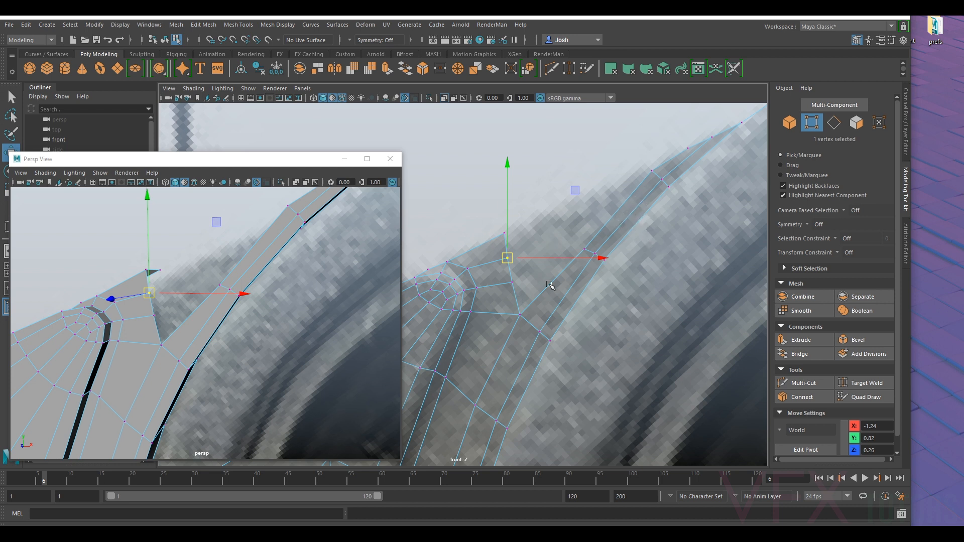
- Extrude the flange strip's short end edge and move it along the flange outline towards the housing wall
key(F10)
click(506, 245)
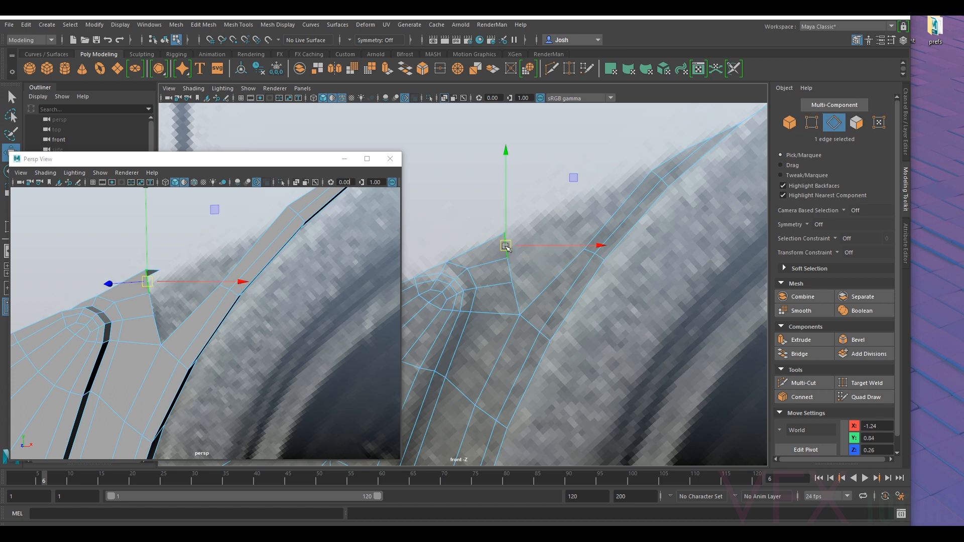
key(ctrl+e)
key(w)
drag(506, 246, 576, 216)
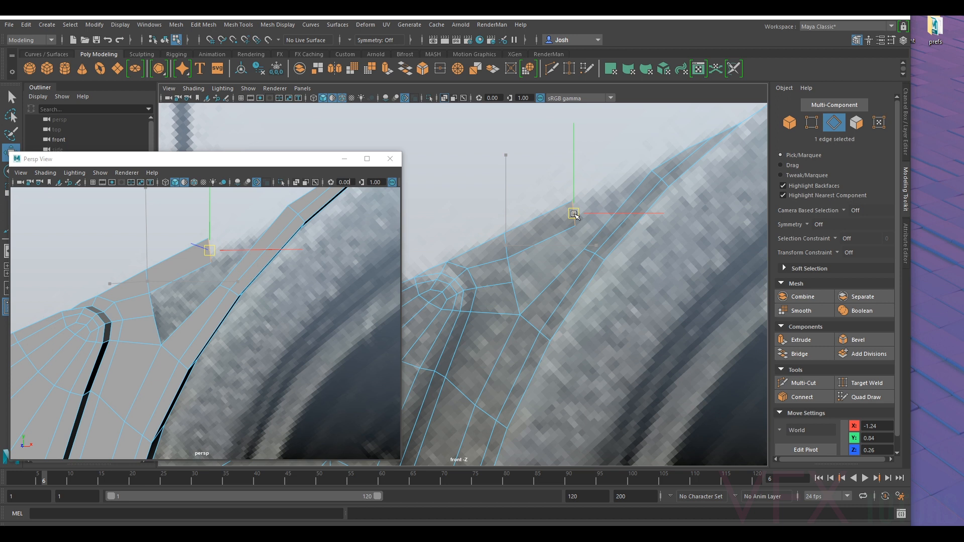
drag(574, 215, 574, 211)
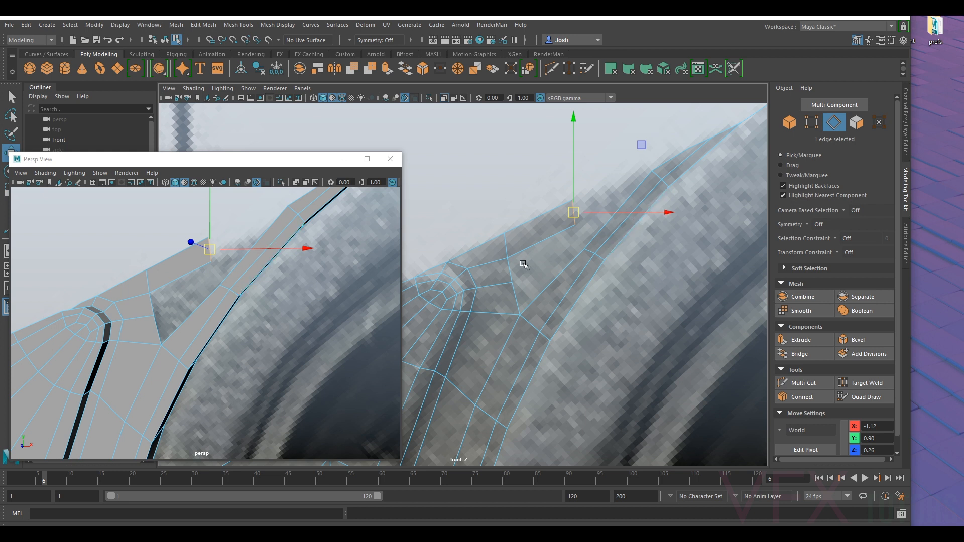
- Adjust the vertices at the strip's new end so the end edge squares up with the flange outline
click(812, 122)
click(507, 253)
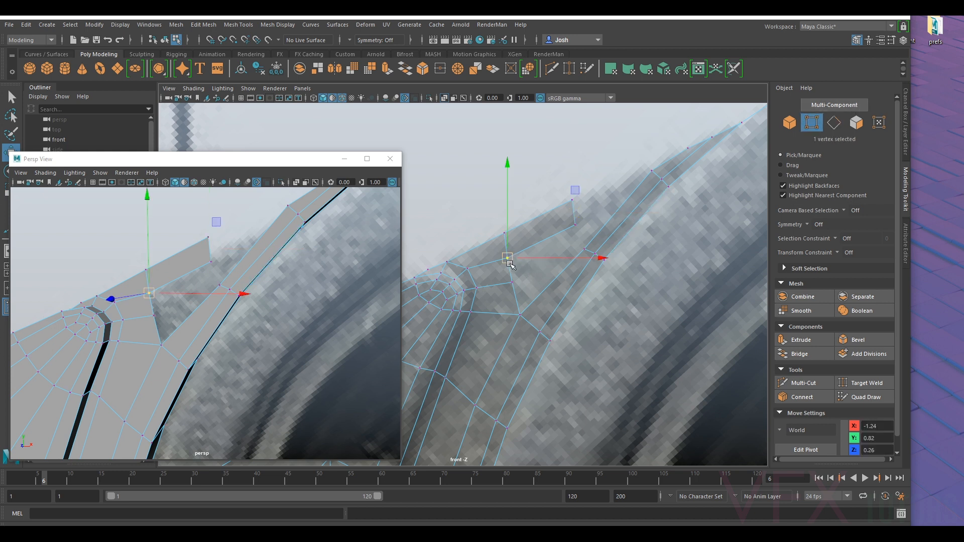
drag(508, 256, 579, 222)
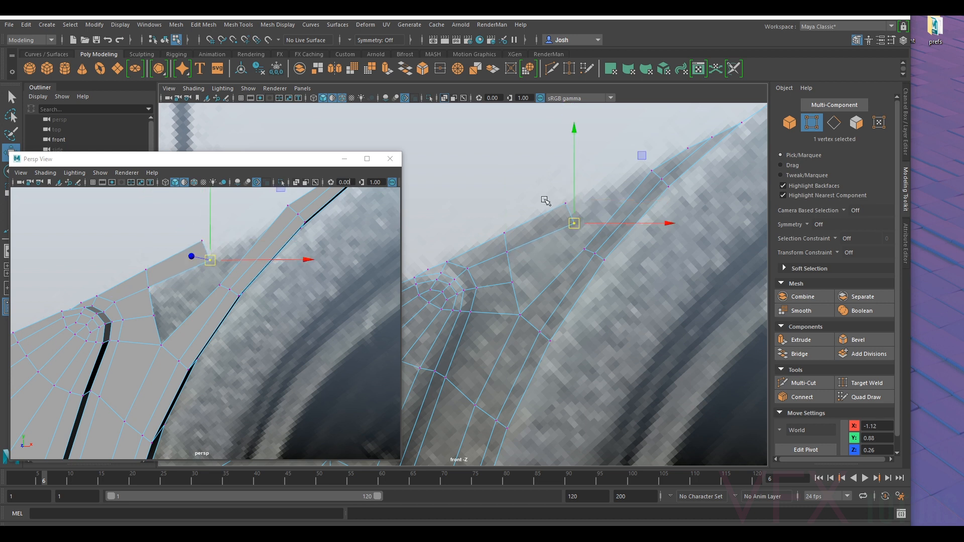
- Extrude the strip's end edge again, a short distance further towards the pointed end of the housing-wall strip
click(833, 123)
click(579, 213)
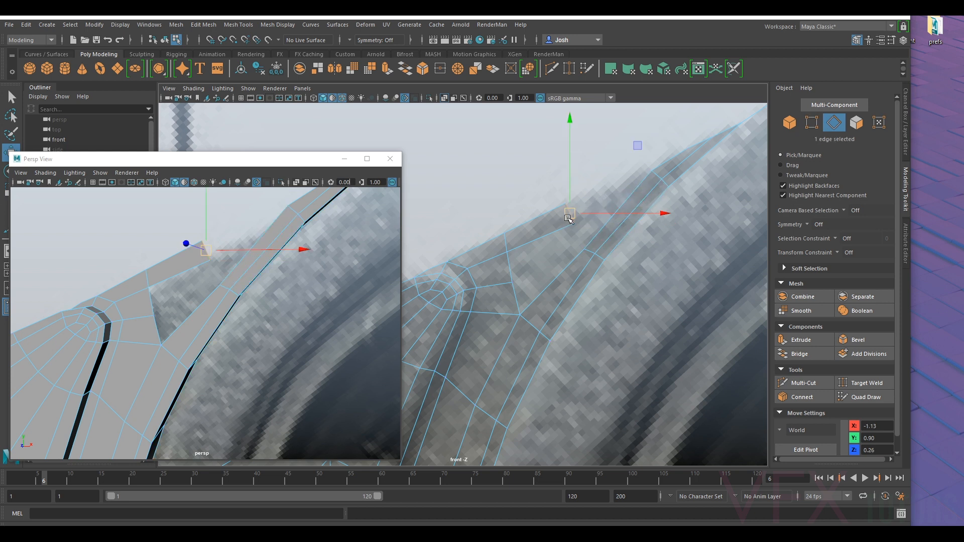
drag(569, 219, 599, 202)
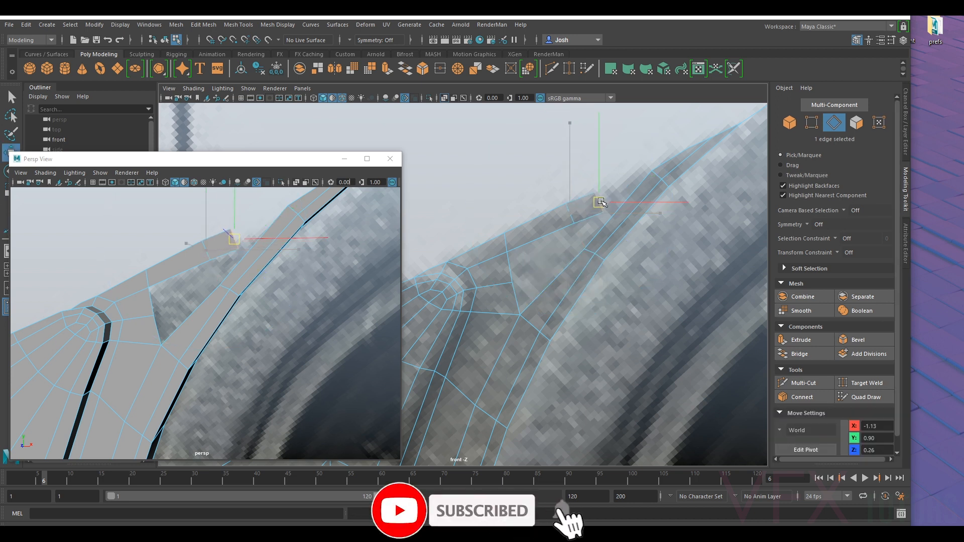
- Target-weld the strip's two end vertices onto the nearest outer and inner vertices of the housing-wall strip
click(811, 122)
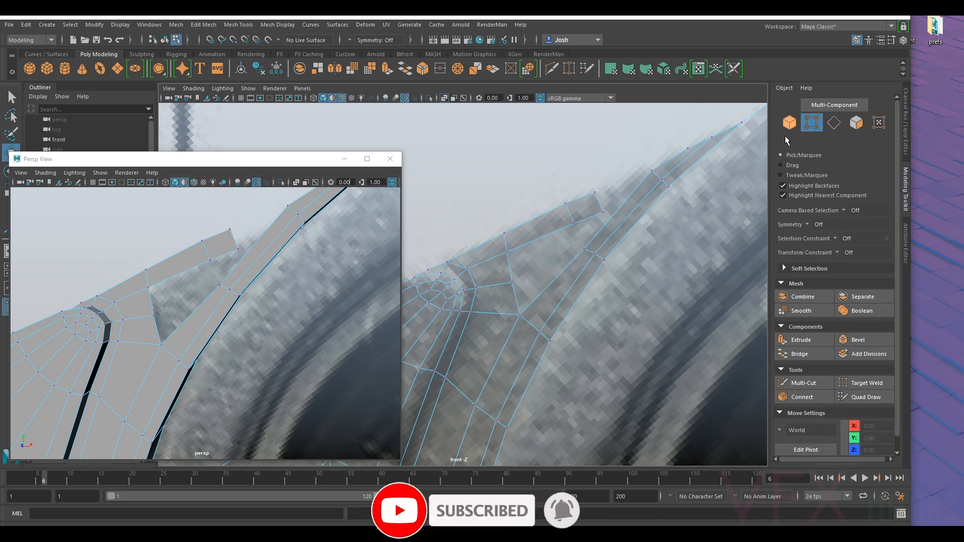
click(852, 385)
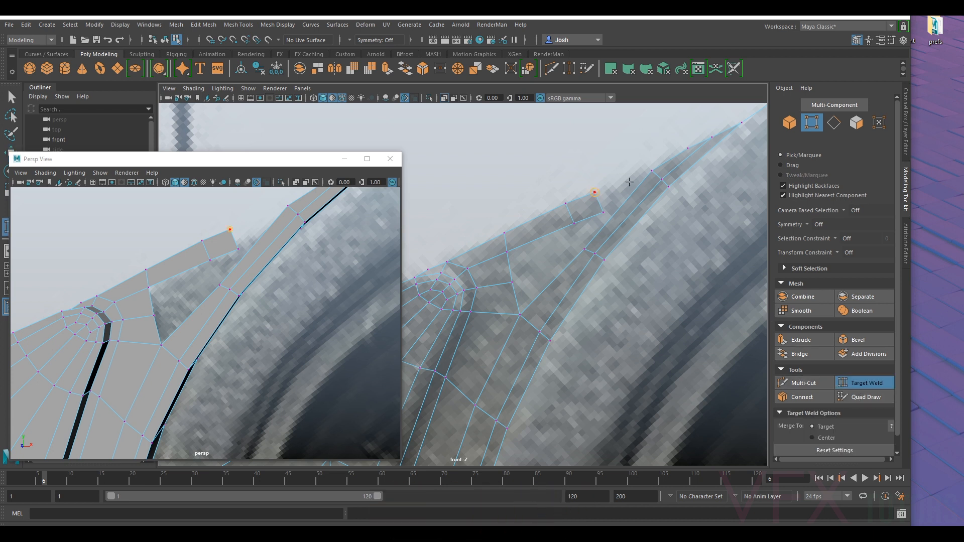
drag(648, 173, 651, 172)
alt+drag(279, 241, 389, 267)
drag(600, 214, 585, 241)
alt+drag(400, 245, 293, 234)
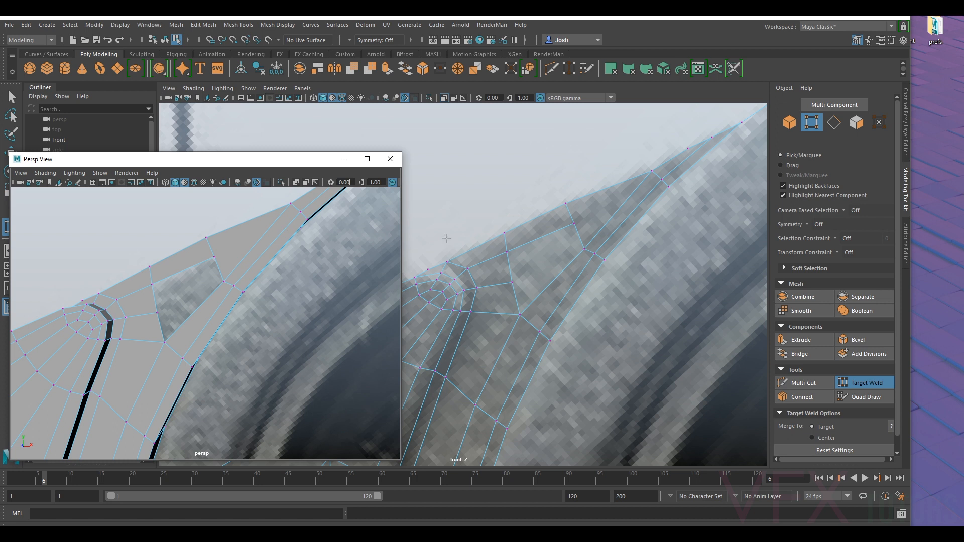
- Move the gap's upper inner vertex down and away from the housing wall to even out the surrounding faces
alt+drag(669, 205, 596, 202)
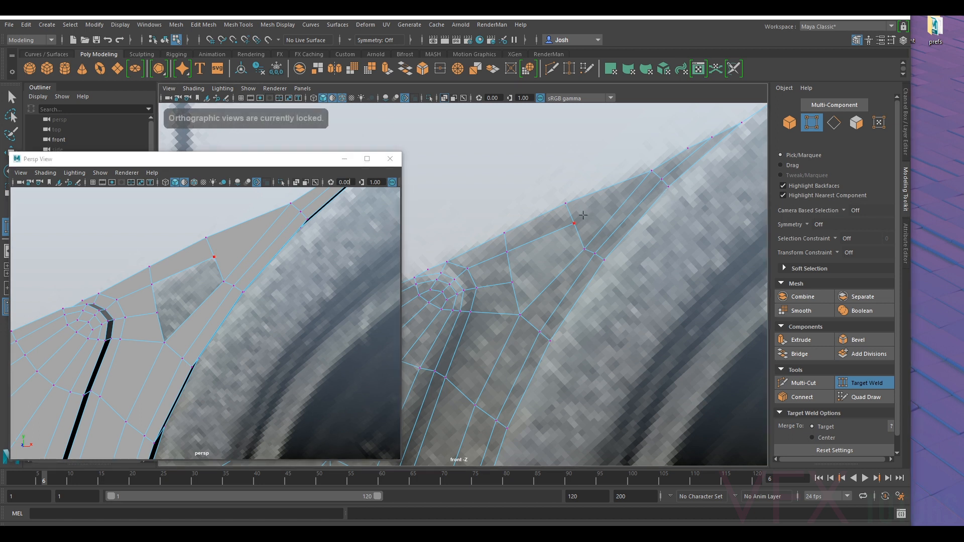
key(q)
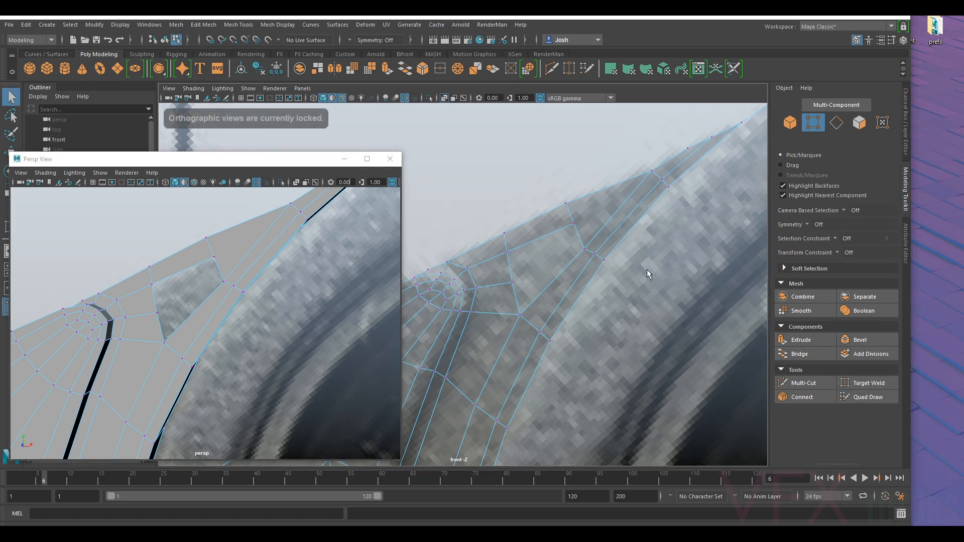
click(575, 223)
key(w)
drag(575, 225, 561, 235)
- Insert an edge loop with Multi-Cut across the new face between the flange strip and the housing wall
click(804, 383)
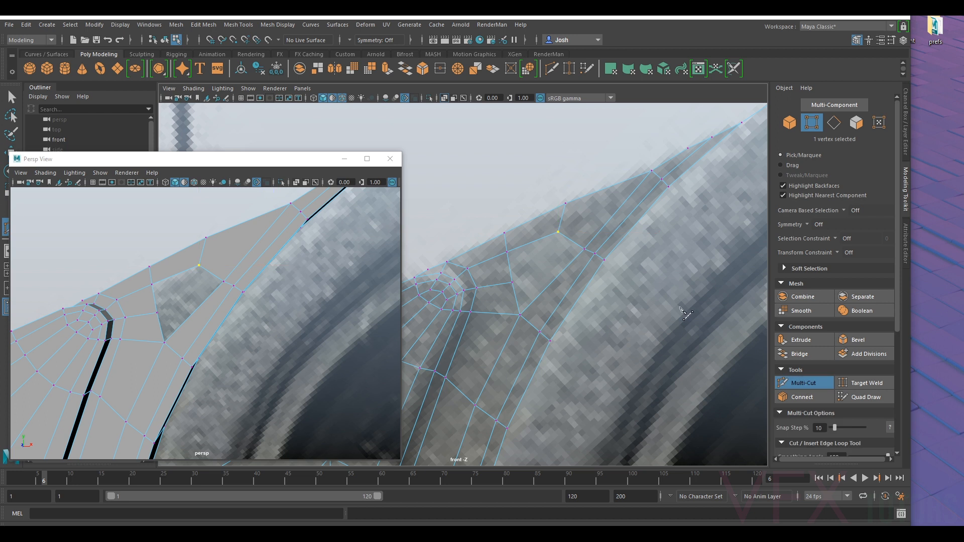
key(Return)
click(835, 127)
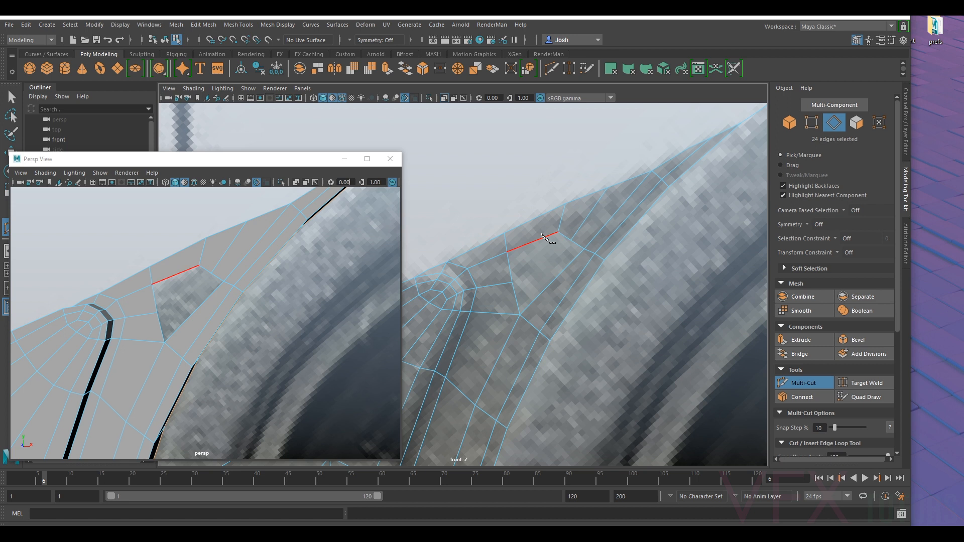
click(799, 384)
- Bridge the opposite border edges of the remaining gap in two pairs to fill it with quads
click(566, 234)
shift+click(509, 272)
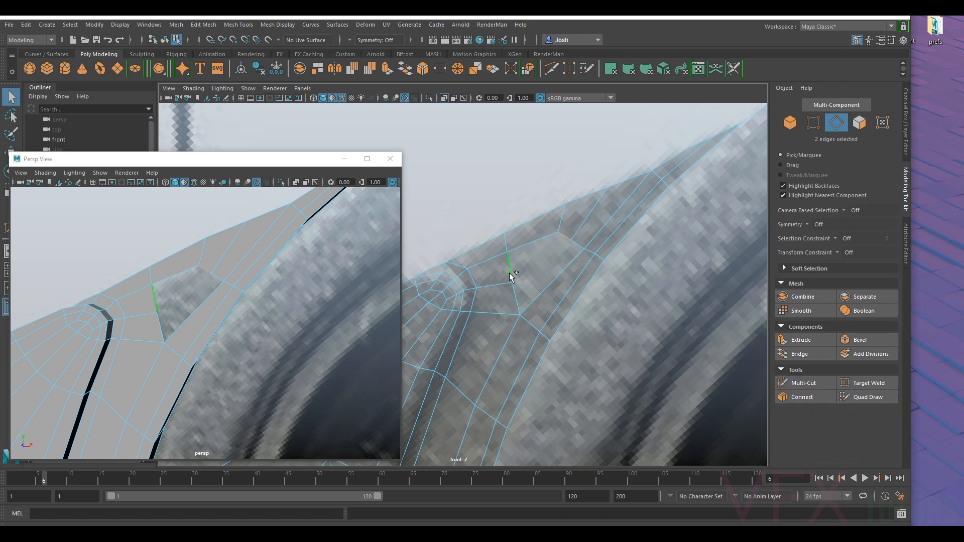
click(802, 355)
click(551, 283)
shift+click(516, 298)
click(817, 353)
- Nudge the wall strip's tip vertex and slide the middle outline vertex and its inner neighbour back towards the flange
alt+middle_drag(601, 211, 605, 200)
alt+drag(617, 186, 619, 183)
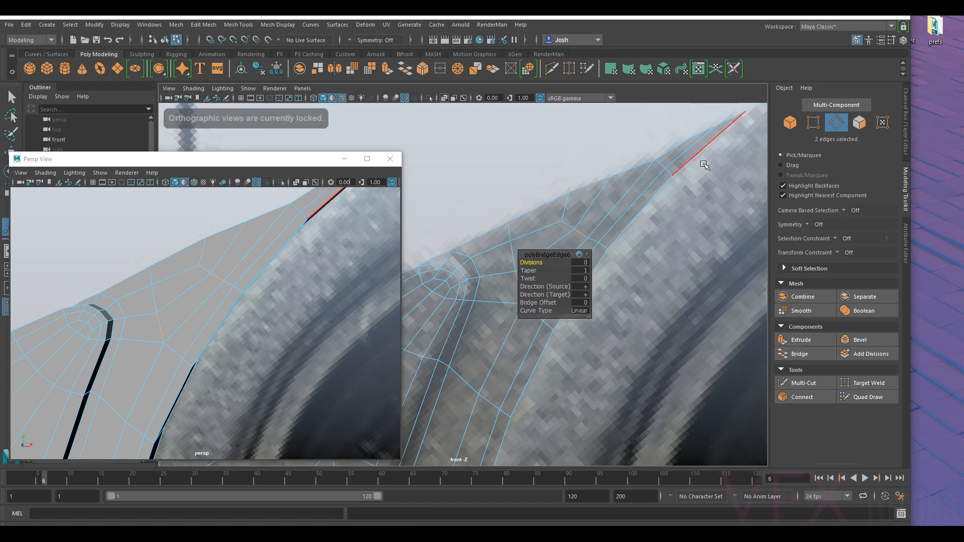
click(809, 127)
click(656, 161)
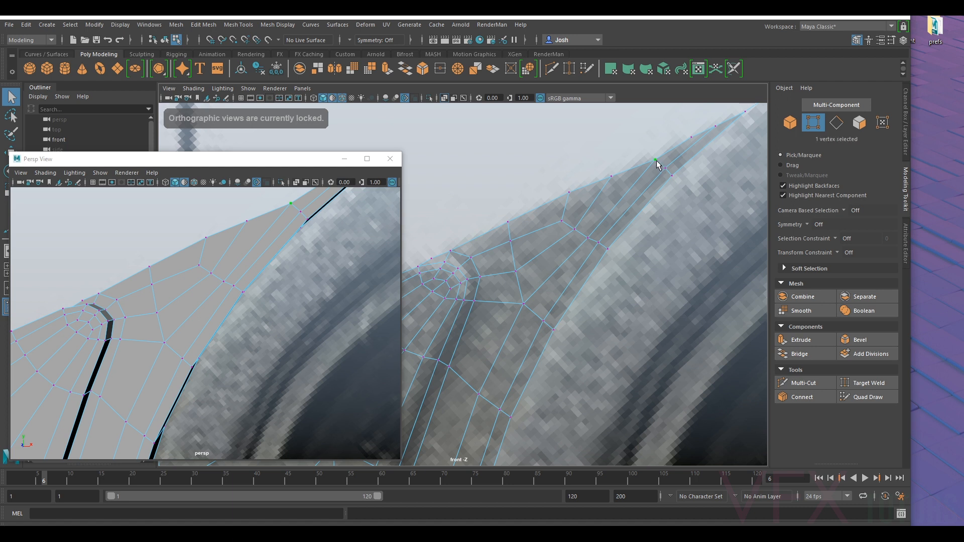
key(w)
drag(658, 161, 656, 160)
alt+middle_drag(656, 160, 581, 207)
click(536, 225)
alt+middle_drag(547, 241, 563, 207)
drag(563, 207, 558, 226)
- Fine-tune the inserted loop's outline vertex and the neighbouring inner vertices to follow the flange outline evenly
click(566, 226)
click(577, 235)
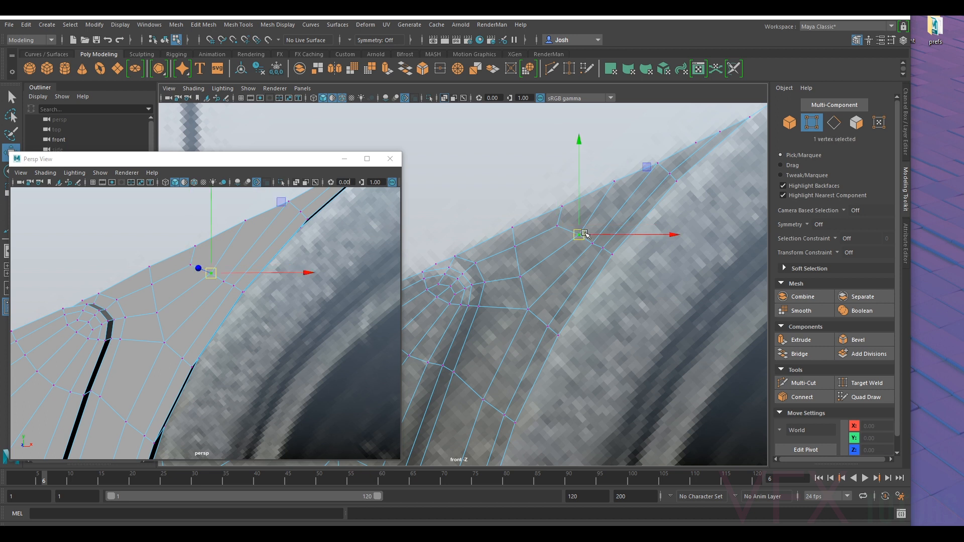
click(614, 183)
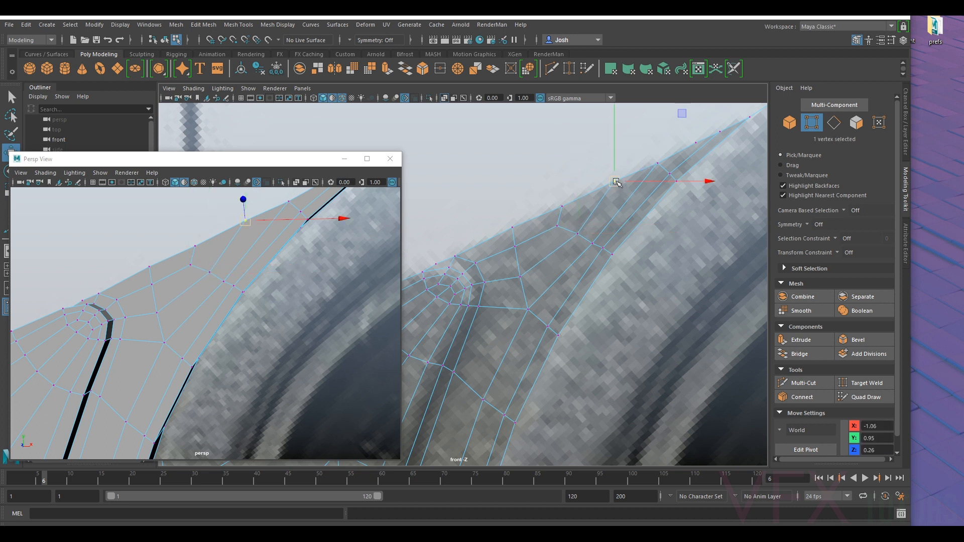
click(561, 206)
click(557, 225)
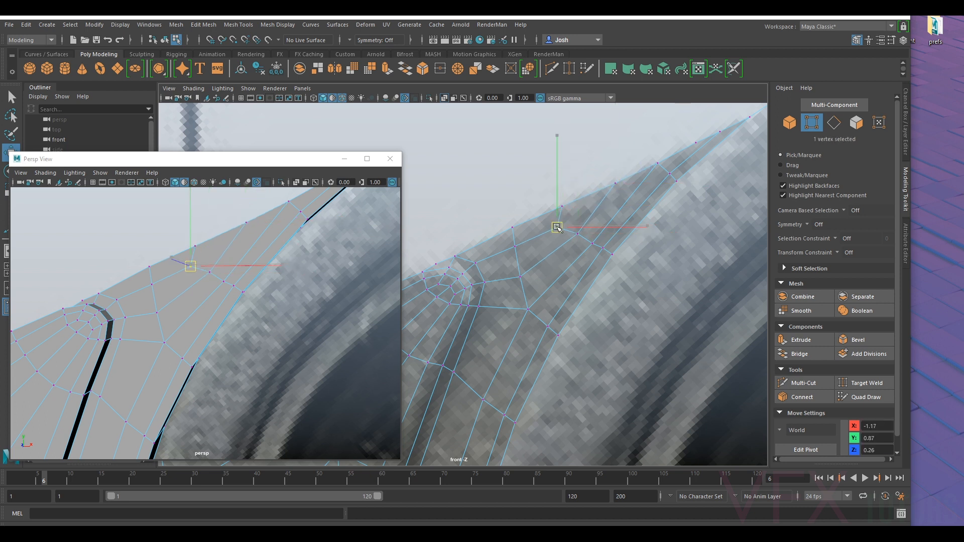
click(615, 183)
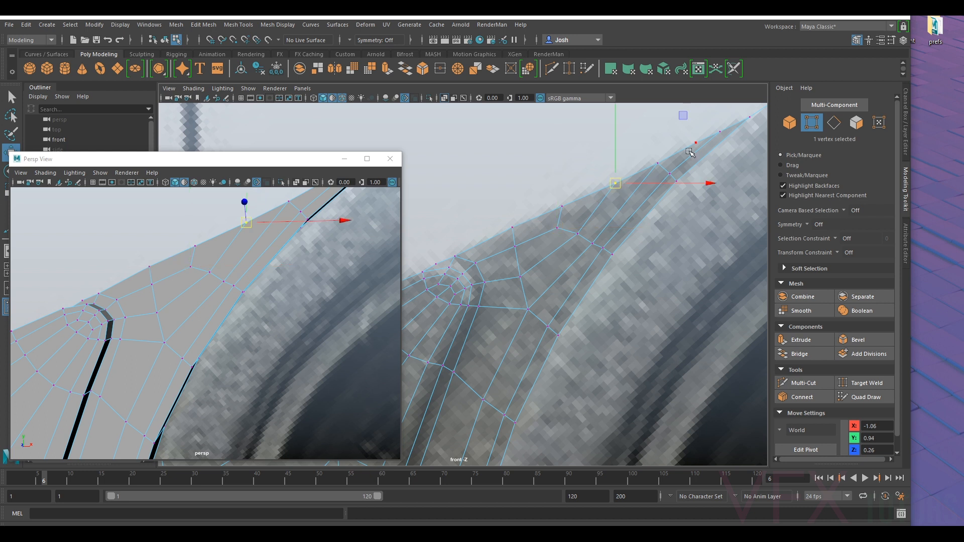
- Delete the faces that join the flange strip to the pointed end of the housing wall
scroll(668, 160, down, 6)
scroll(572, 266, up, 4)
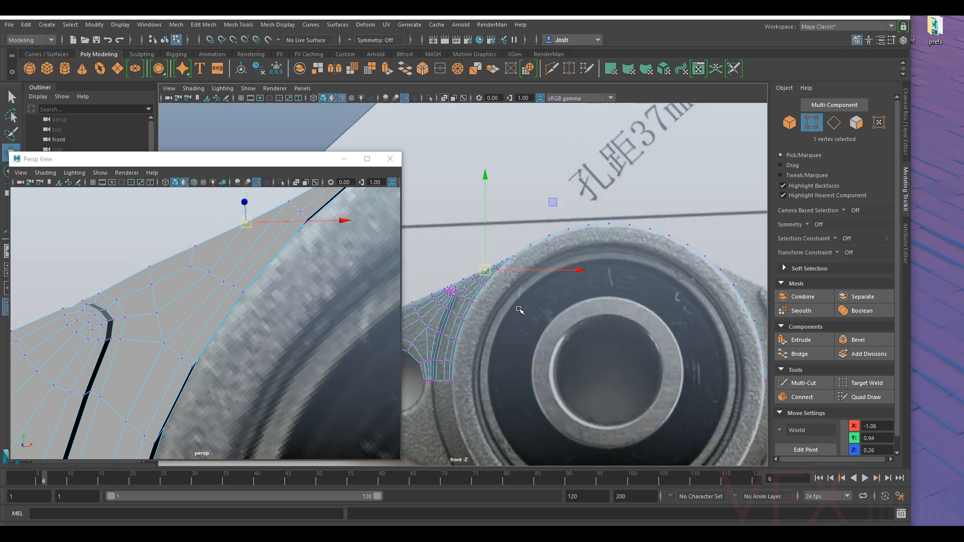
scroll(569, 279, up, 4)
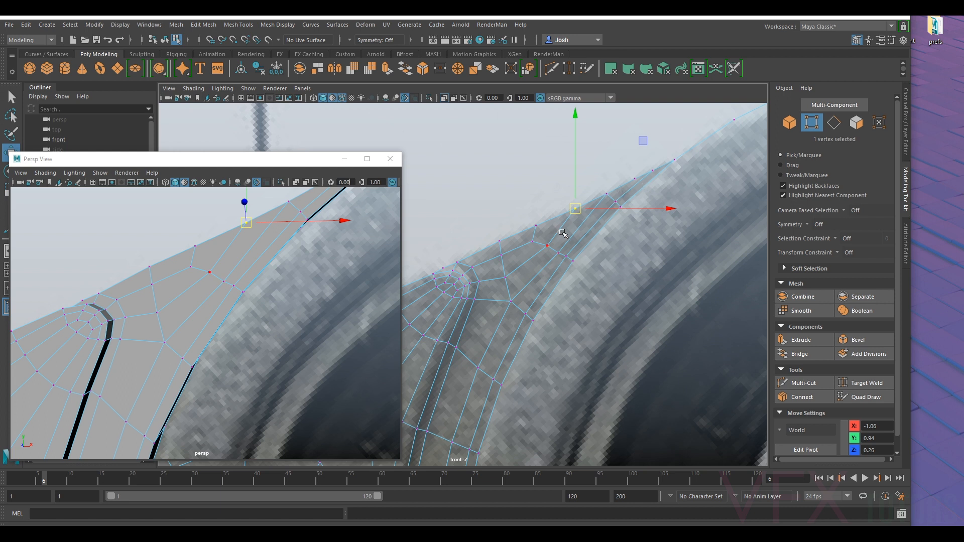
right_drag(558, 230, 563, 244)
click(555, 231)
ctrl+shift+click(567, 234)
ctrl+shift+click(574, 236)
click(626, 183)
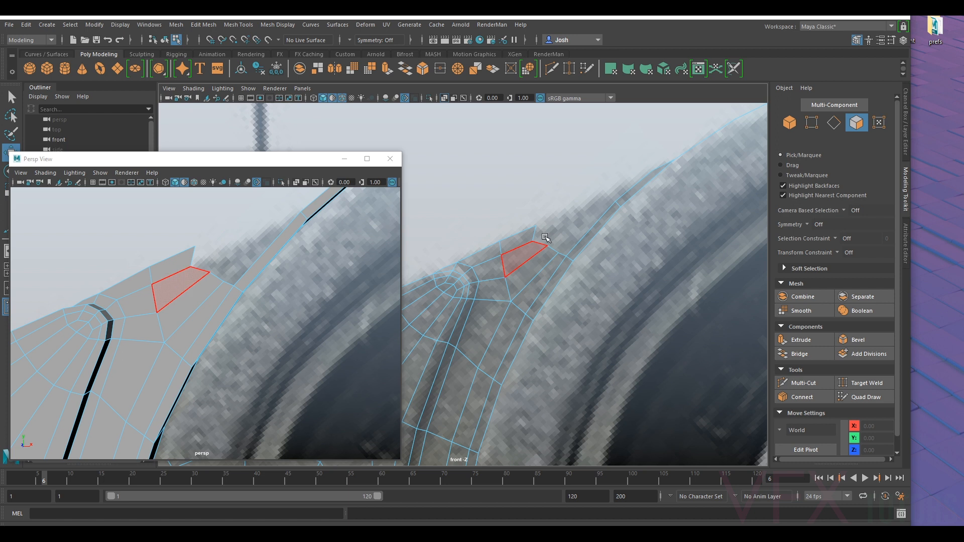
- Extrude the strip's exposed end edge along the flange outline up to the pointed end of the wall strip
click(834, 126)
click(533, 232)
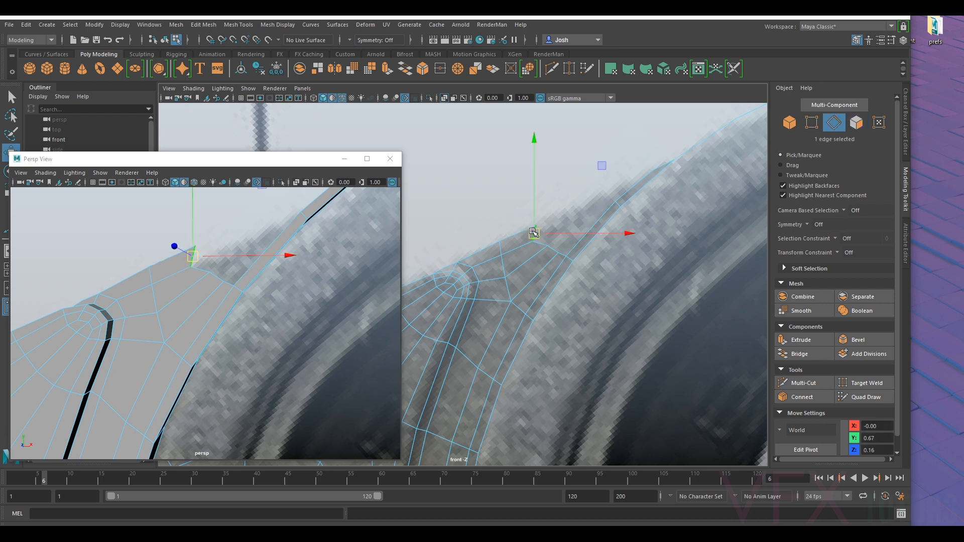
drag(538, 234, 607, 195)
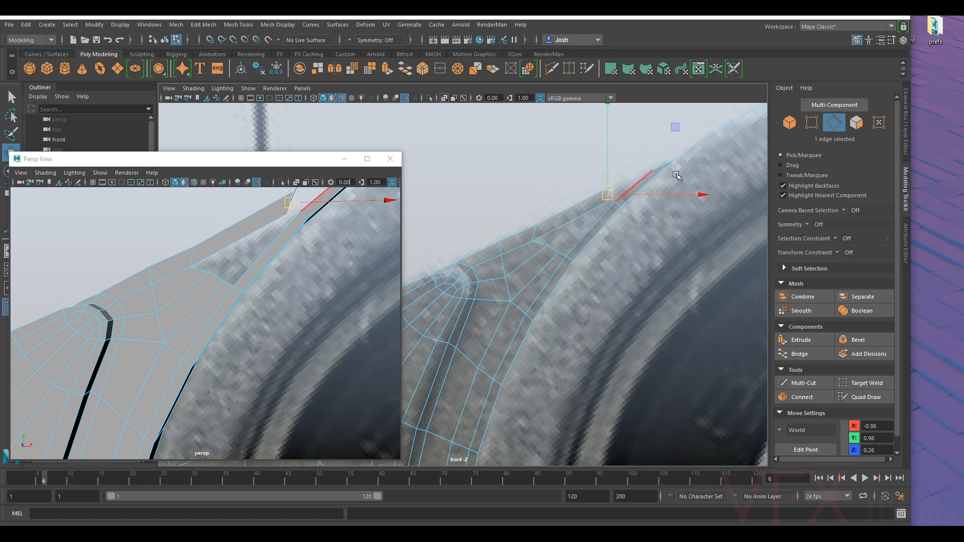
- Move the extruded strip's lower end vertex up close to its outline vertex so the strip tapers towards the wall
click(813, 123)
alt+middle_drag(610, 193, 589, 216)
scroll(589, 216, up, 2)
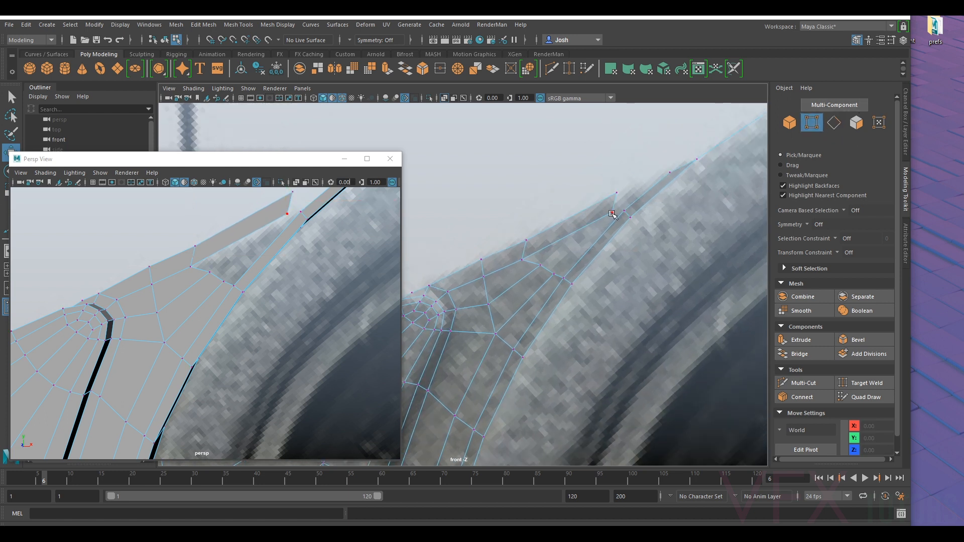
click(612, 213)
drag(612, 213, 619, 202)
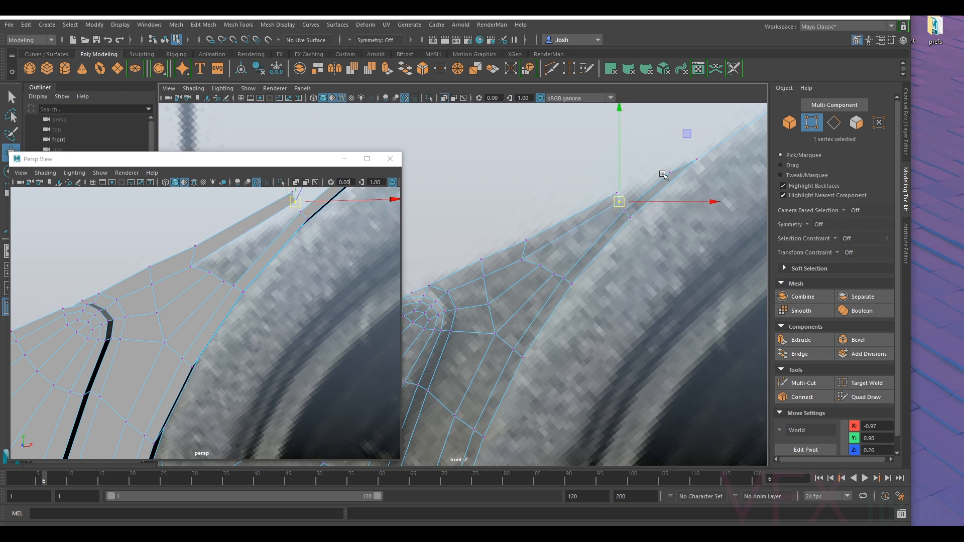
alt+middle_drag(663, 174, 649, 187)
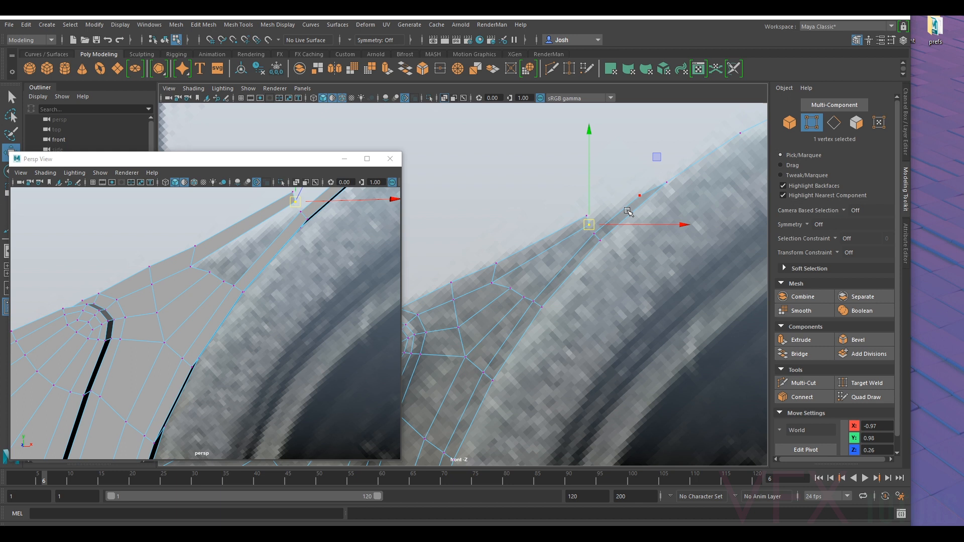
click(802, 383)
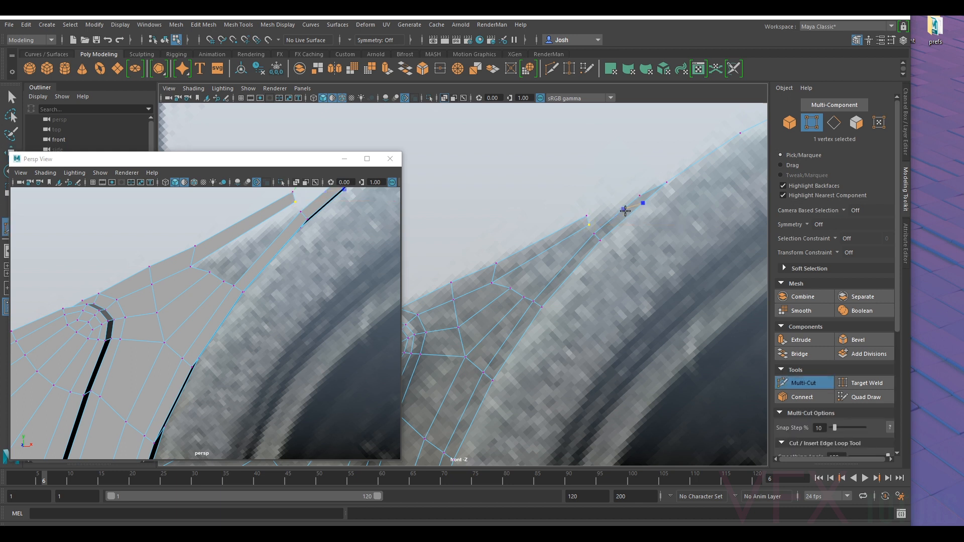
right_click(625, 212)
click(797, 382)
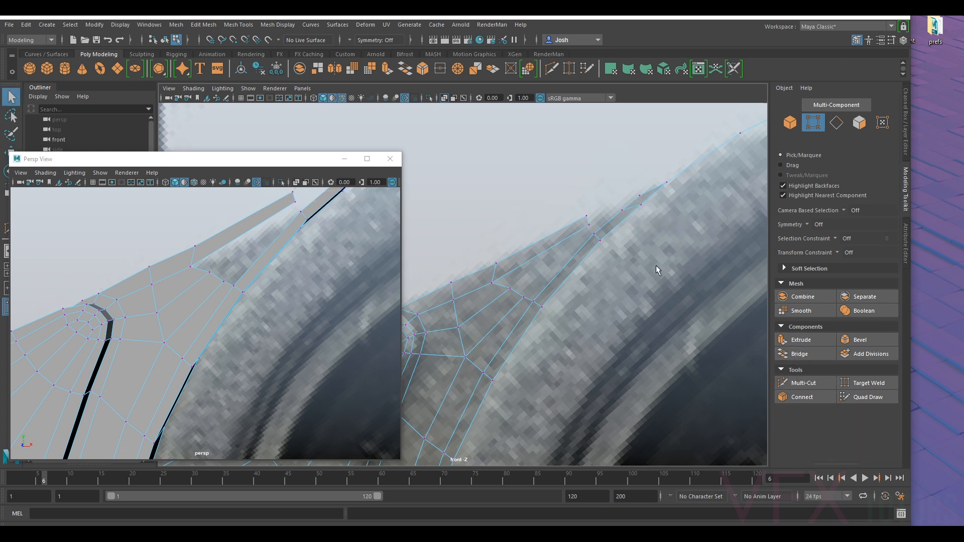
click(643, 201)
key(w)
drag(642, 205, 622, 211)
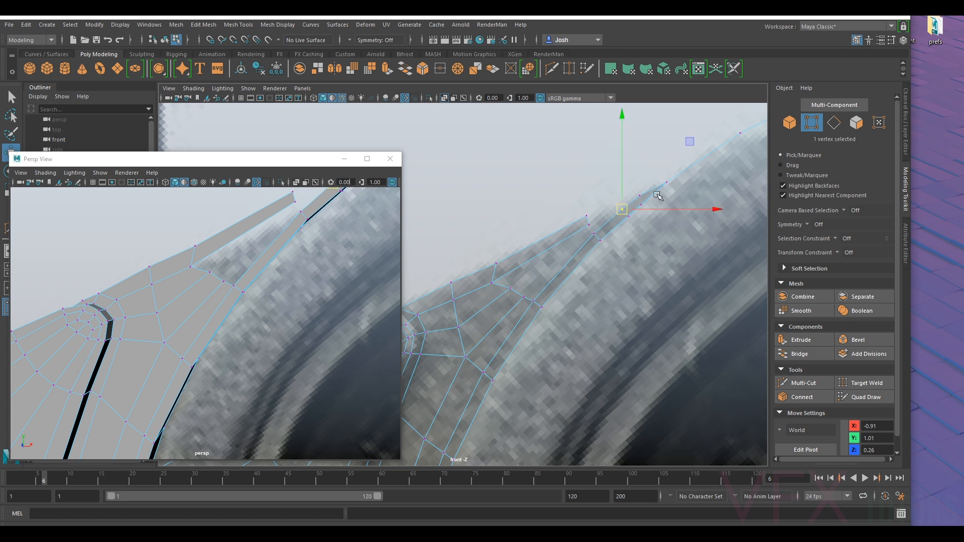
key(ctrl+z)
key(ctrl+z)
key(ctrl+z)
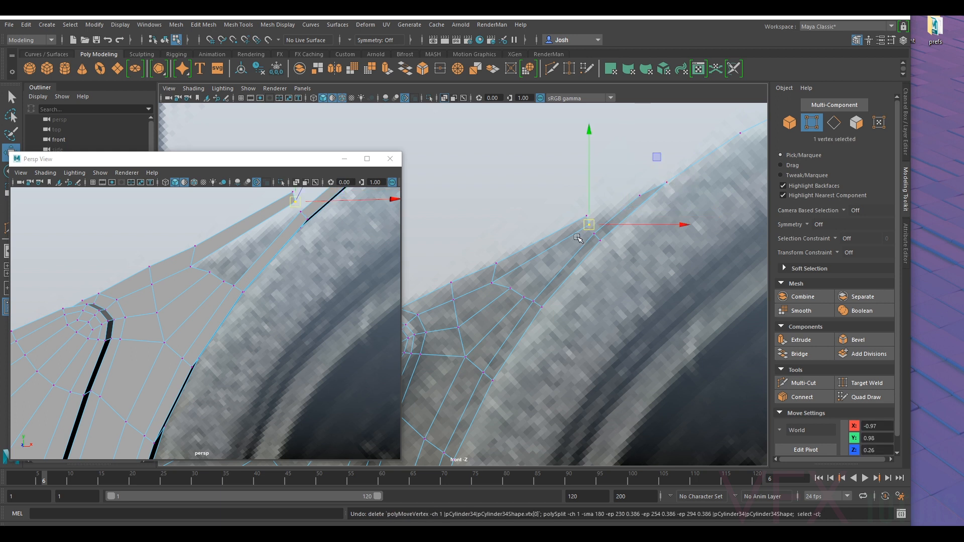
- Shift the outline vertex at the base of the tapered strip and the border vertices below it towards the housing wall
click(510, 288)
drag(510, 288, 500, 298)
click(493, 283)
alt+middle_drag(516, 277, 555, 249)
drag(532, 254, 553, 236)
click(541, 269)
drag(541, 269, 552, 243)
click(557, 241)
click(564, 266)
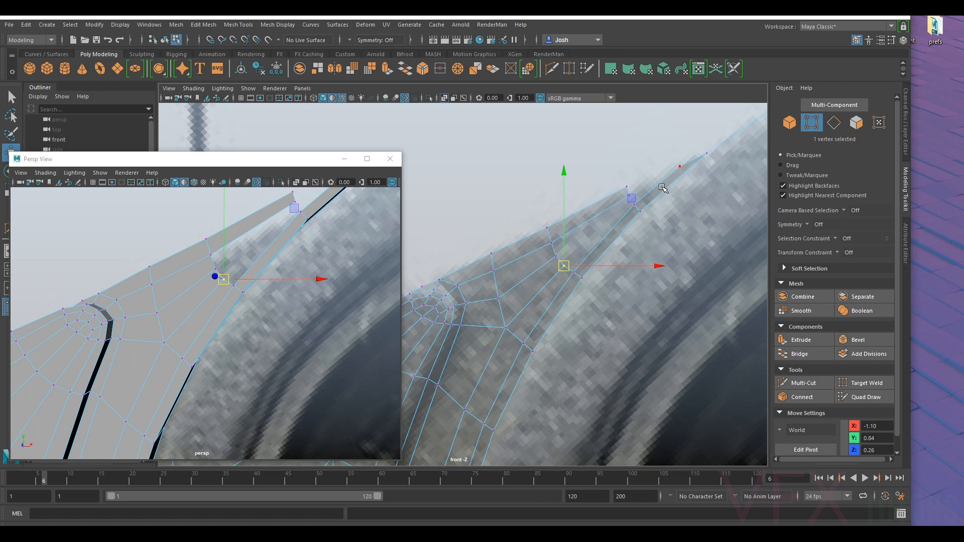
alt+middle_drag(692, 179, 652, 214)
scroll(527, 323, down, 4)
scroll(492, 323, up, 1)
scroll(497, 320, up, 4)
alt+middle_drag(503, 302, 565, 291)
scroll(578, 289, up, 8)
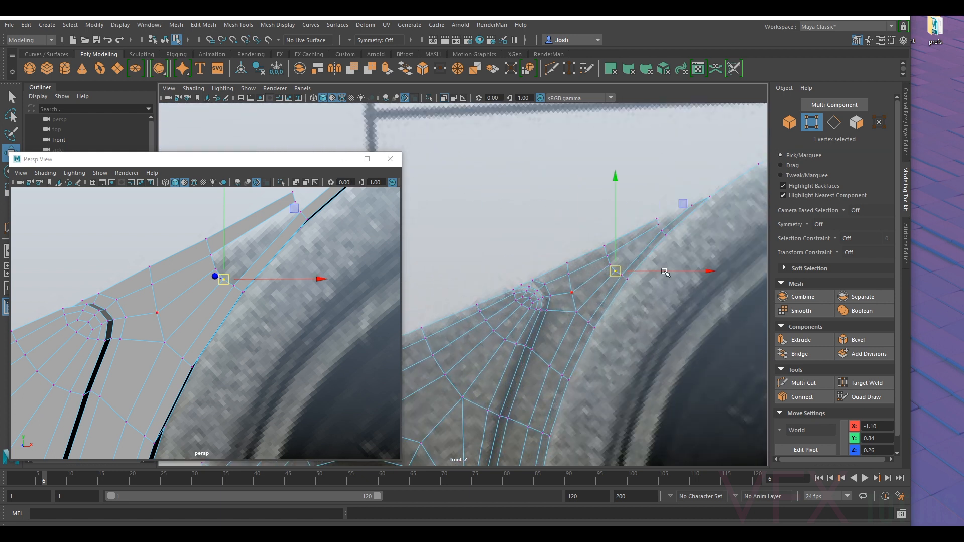
- Bridge the end edge of the tapered flange strip to the facing edge at the housing wall's pointed end
alt+middle_drag(665, 271, 559, 299)
scroll(612, 251, up, 1)
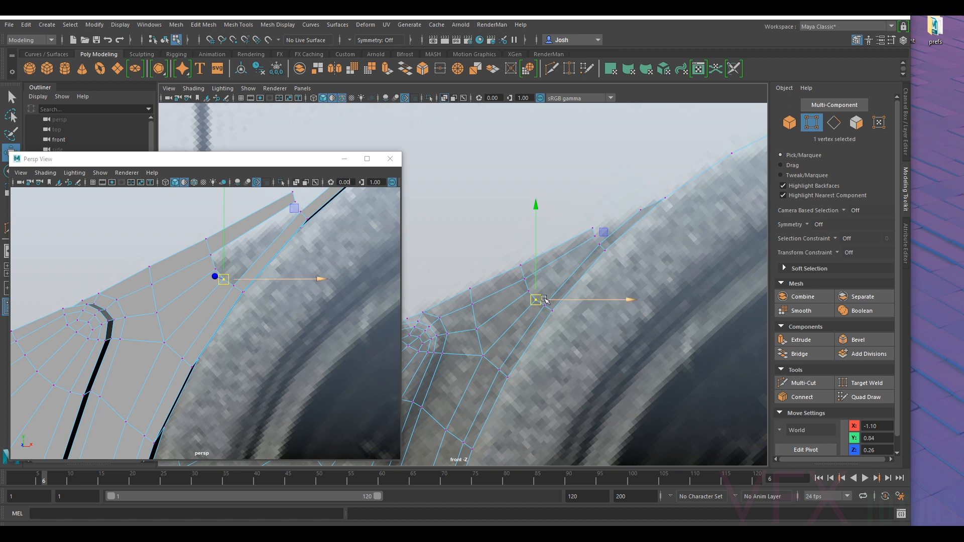
alt+middle_drag(548, 291, 565, 281)
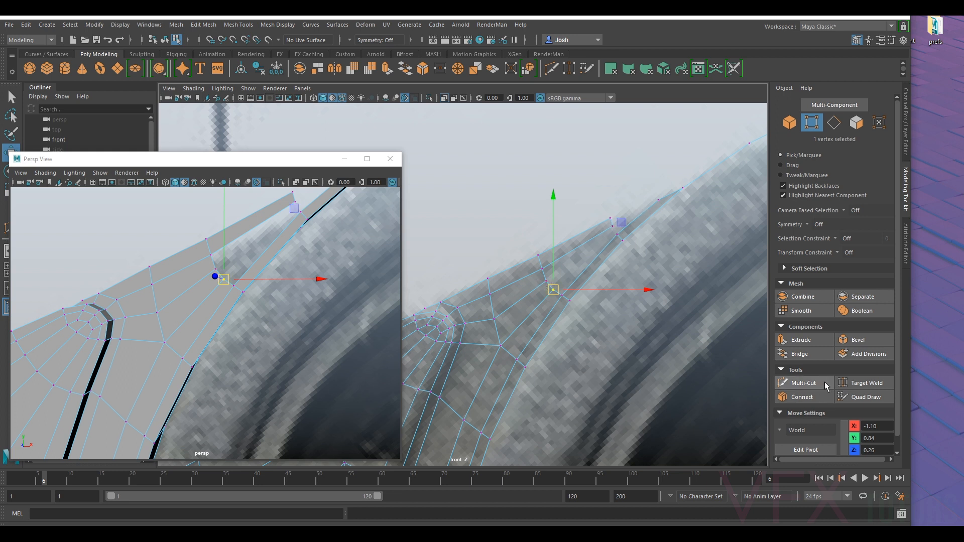
click(843, 124)
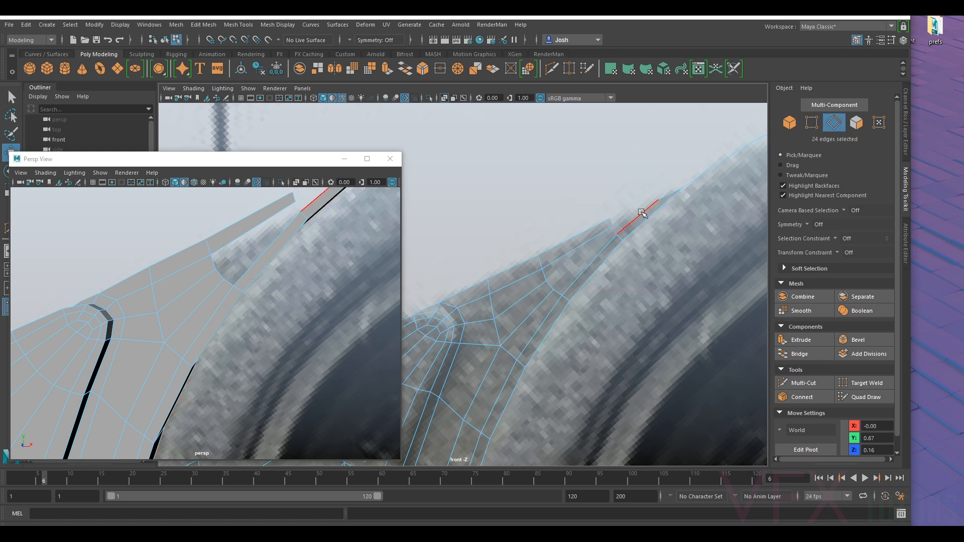
click(617, 220)
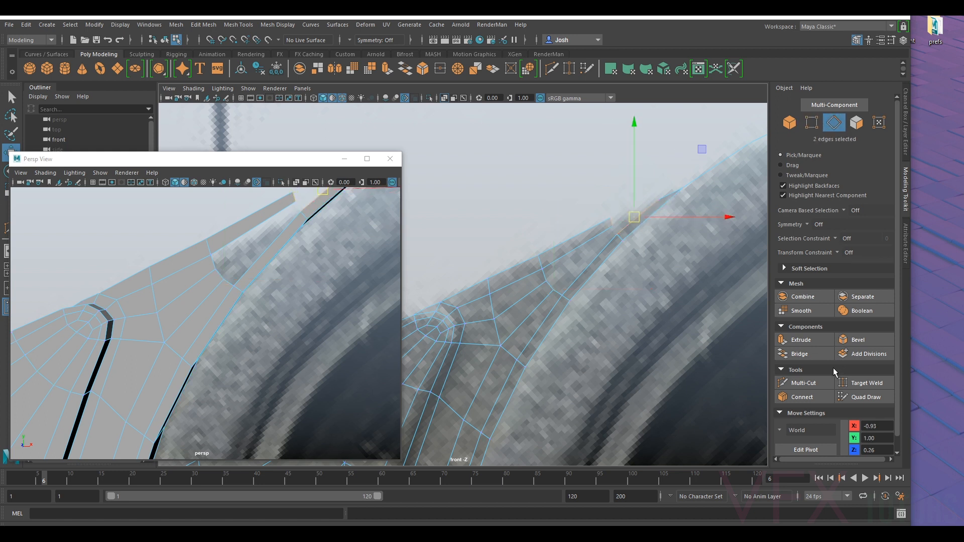
click(800, 354)
- Move the two vertices at the wide end of the opening inward, away from the strip, to make room for another face
key(F9)
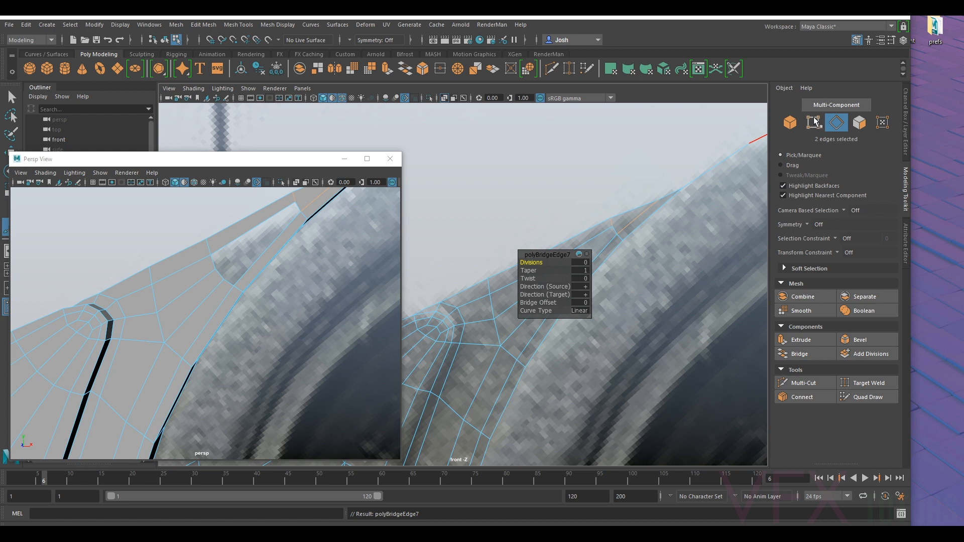
click(613, 226)
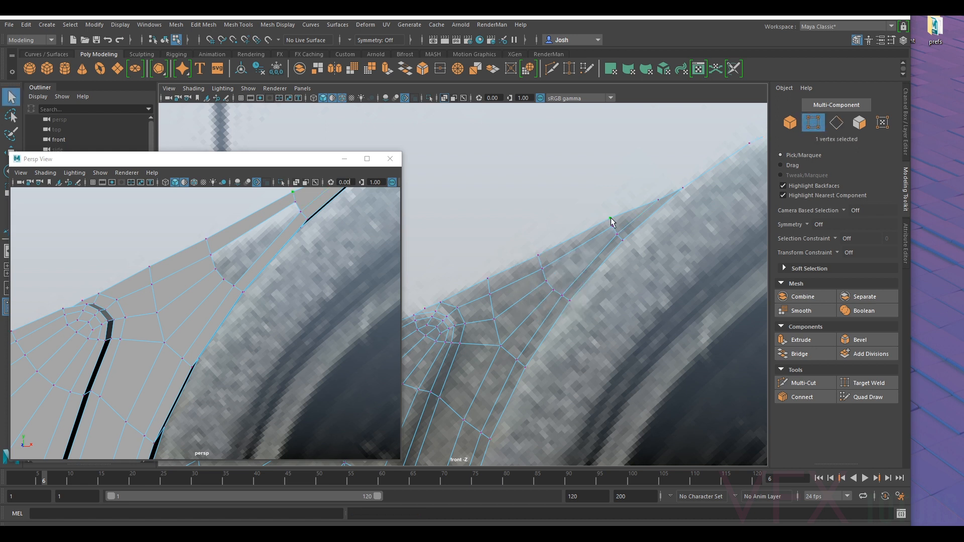
key(w)
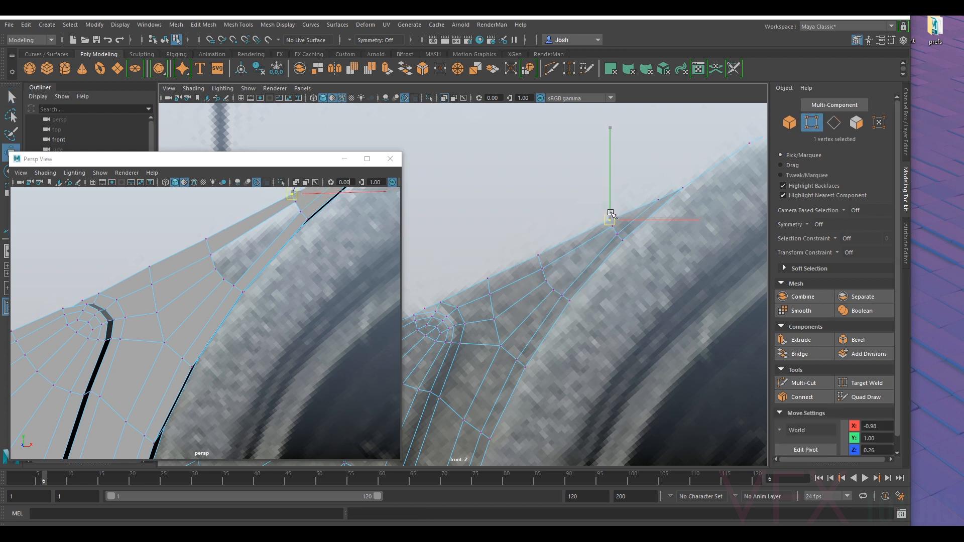
drag(609, 213, 528, 302)
- Bridge the two short border edges at the wide end of the opening with a new face
click(803, 383)
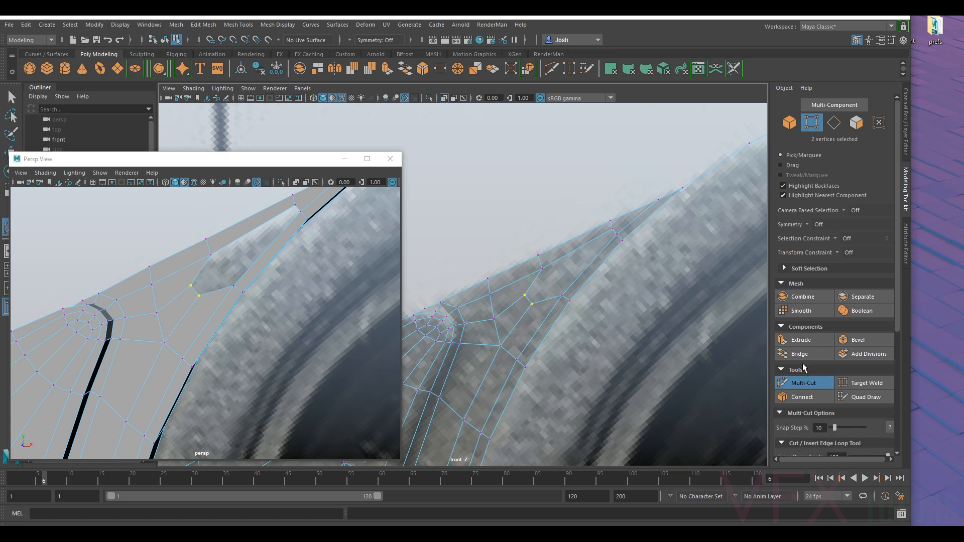
click(834, 123)
key(q)
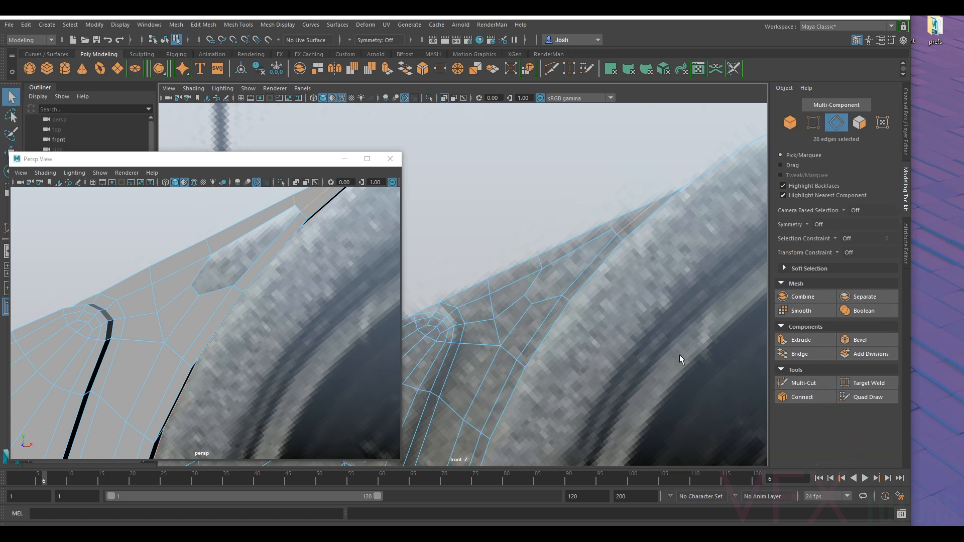
click(533, 287)
shift+click(541, 300)
click(800, 354)
- Bridge the two long edges of the remaining opening to close the gap between the flange strip and wall border
alt+drag(559, 331, 541, 337)
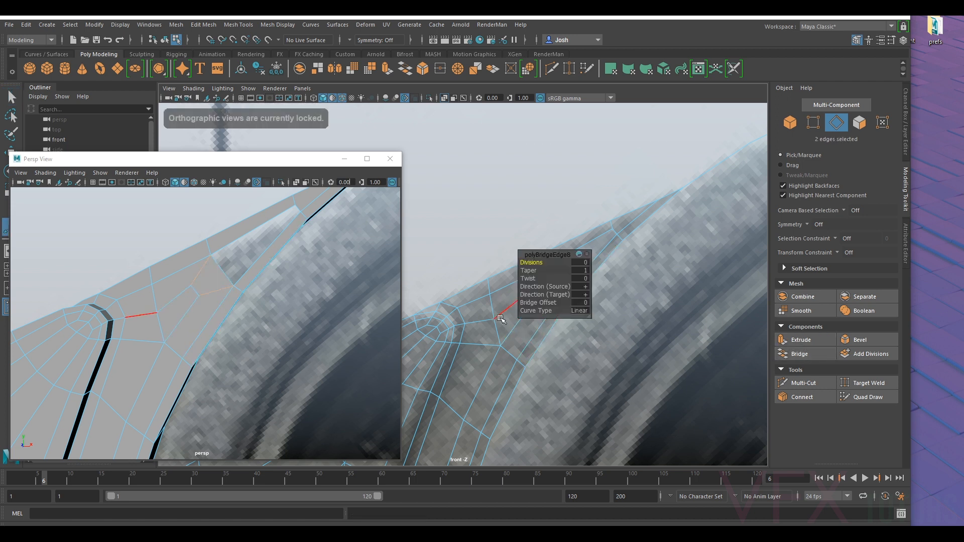
click(638, 265)
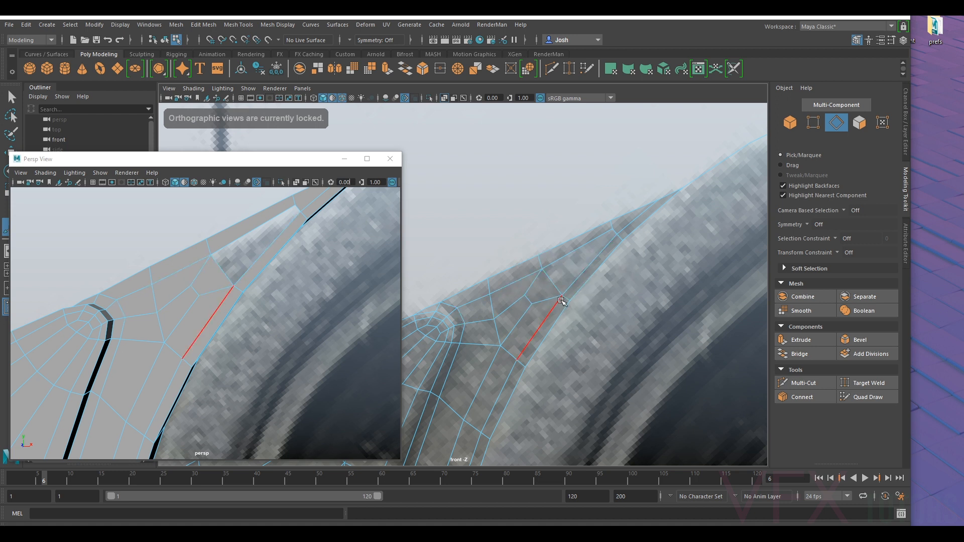
double_click(568, 257)
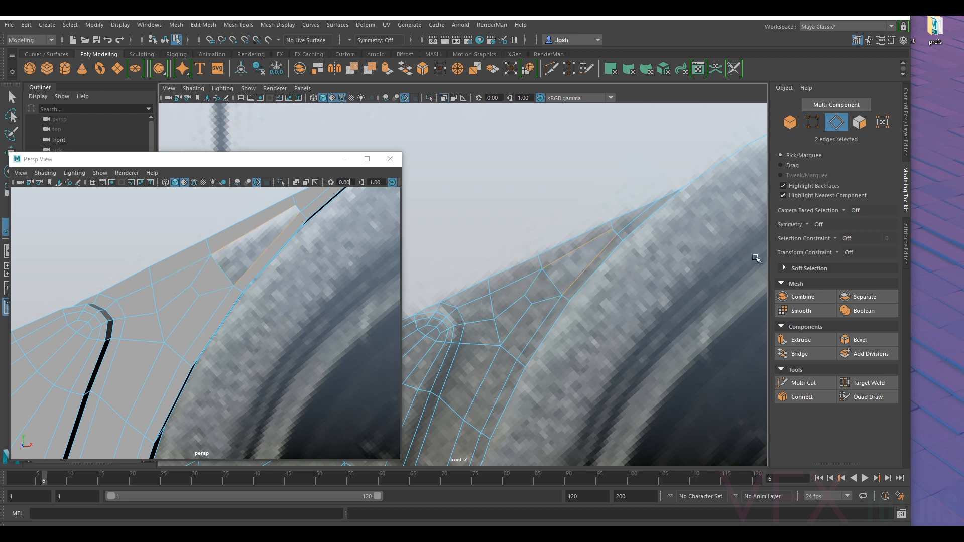
key(g)
click(666, 225)
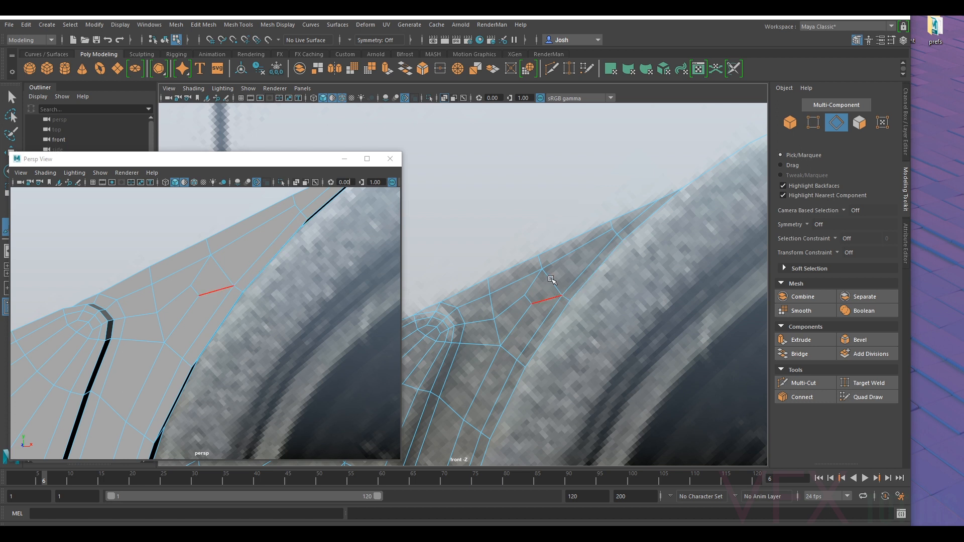
- Nudge the interior vertices beside the newly bridged faces to even out the surrounding quads
alt+middle_drag(551, 279, 592, 239)
click(809, 120)
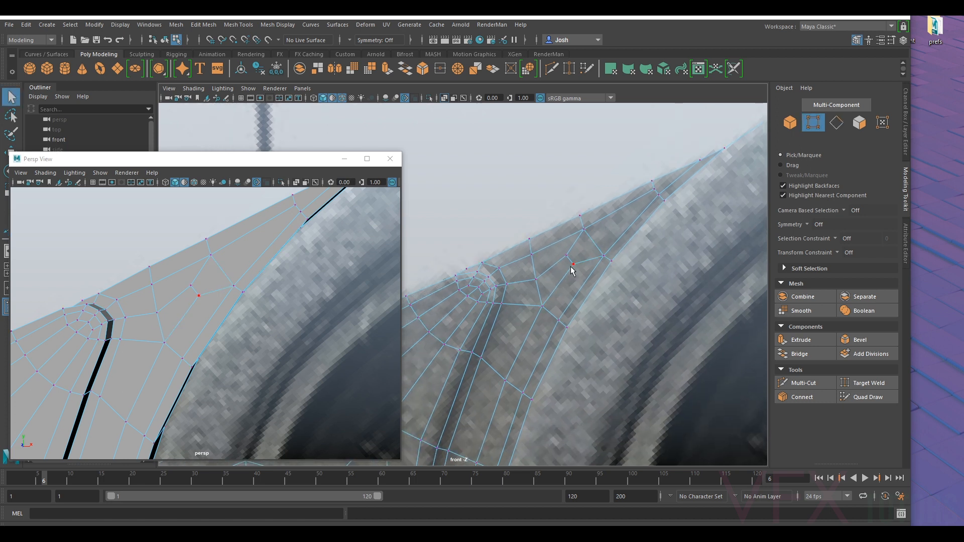
alt+middle_drag(712, 170, 689, 184)
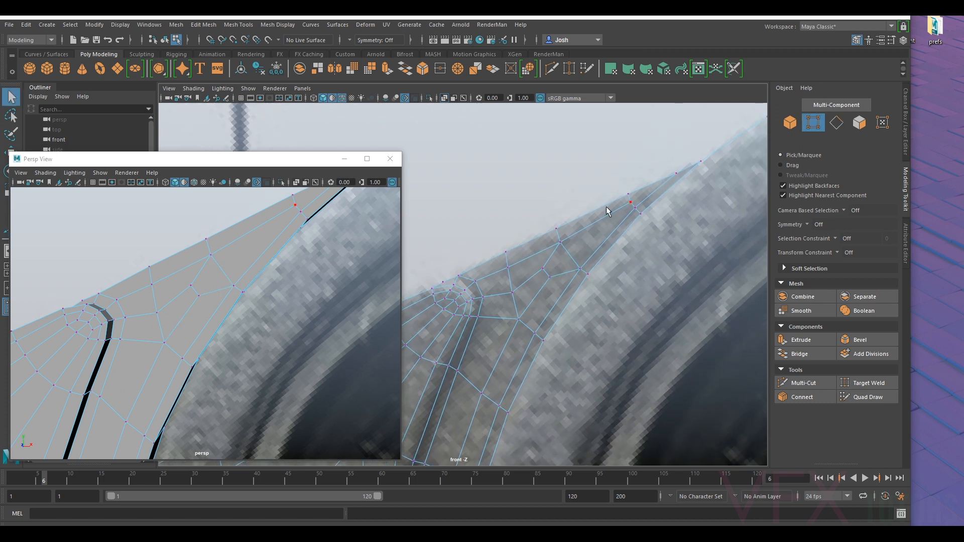
click(512, 293)
key(w)
mouse_move(511, 292)
mouse_down()
mouse_move(518, 319)
mouse_move(516, 310)
mouse_up()
click(550, 280)
drag(549, 280, 550, 280)
alt+middle_drag(677, 177, 602, 239)
scroll(603, 238, up, 2)
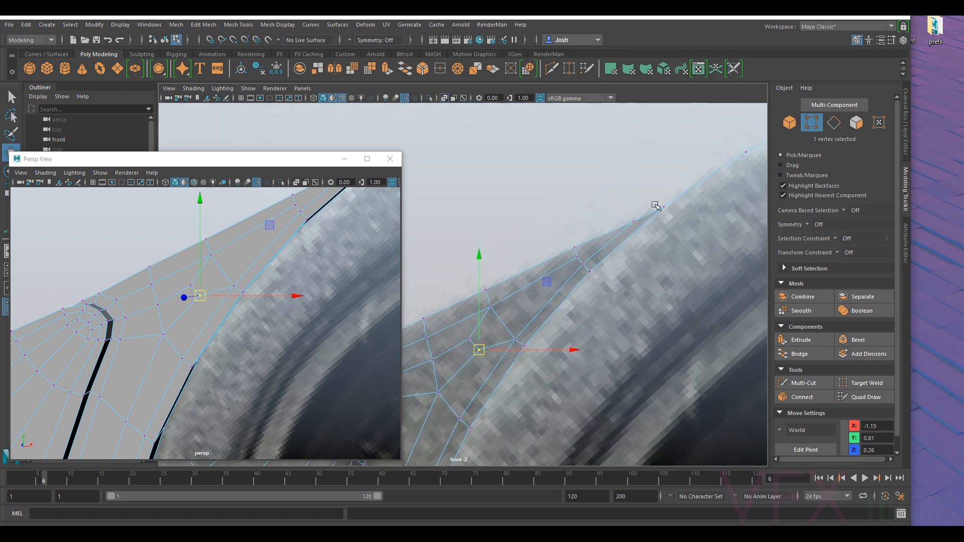
- Preview the joined flange mesh smoothed, return to the unsmoothed display, and check the join against the reference image
key(3)
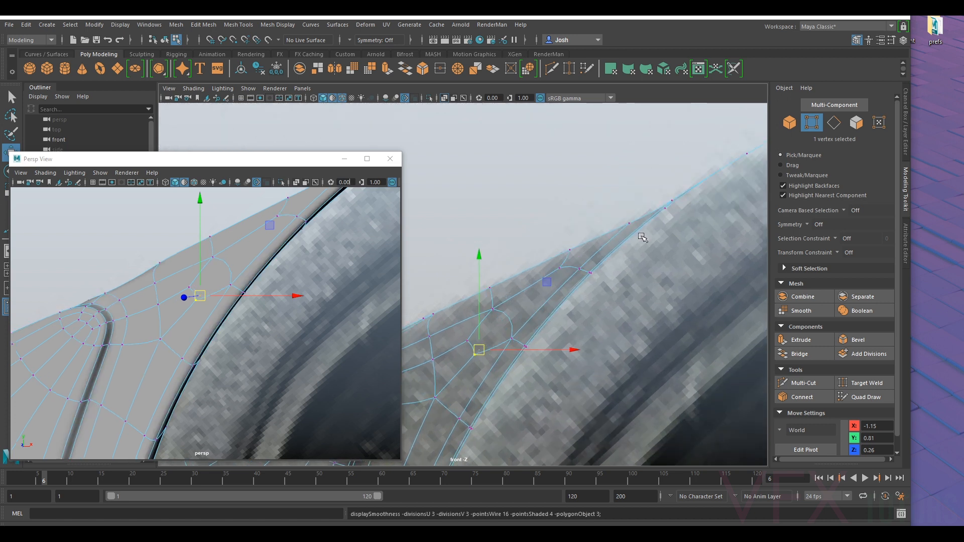
key(1)
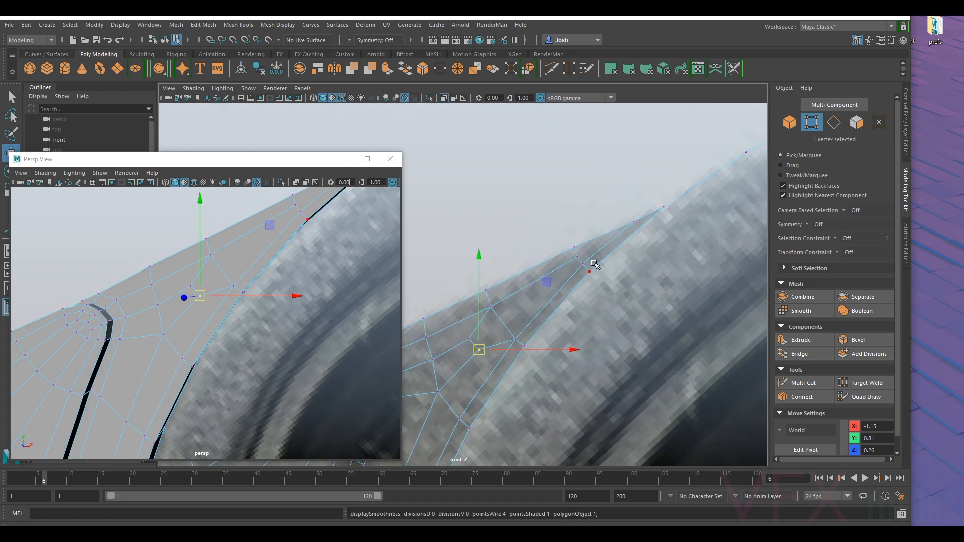
scroll(532, 293, down, 10)
scroll(526, 294, up, 5)
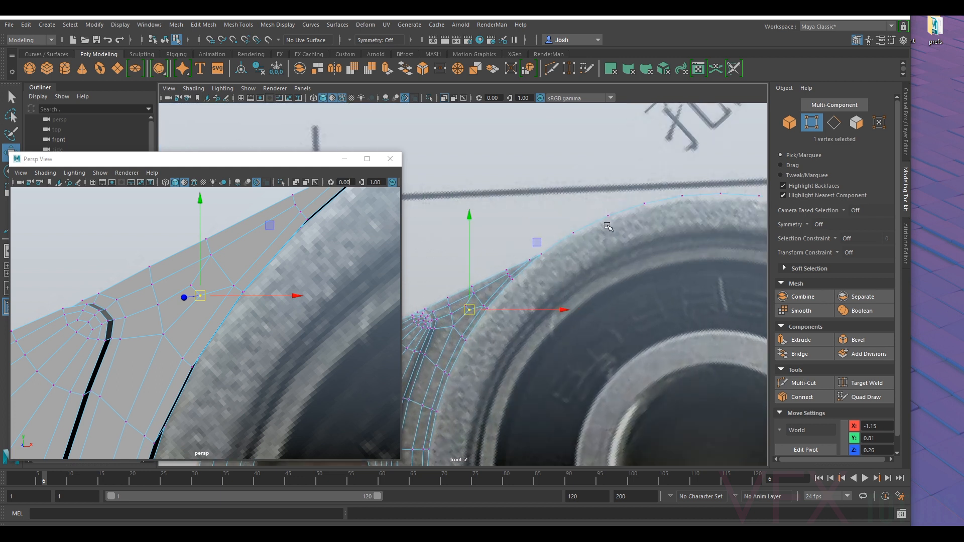
scroll(605, 209, up, 6)
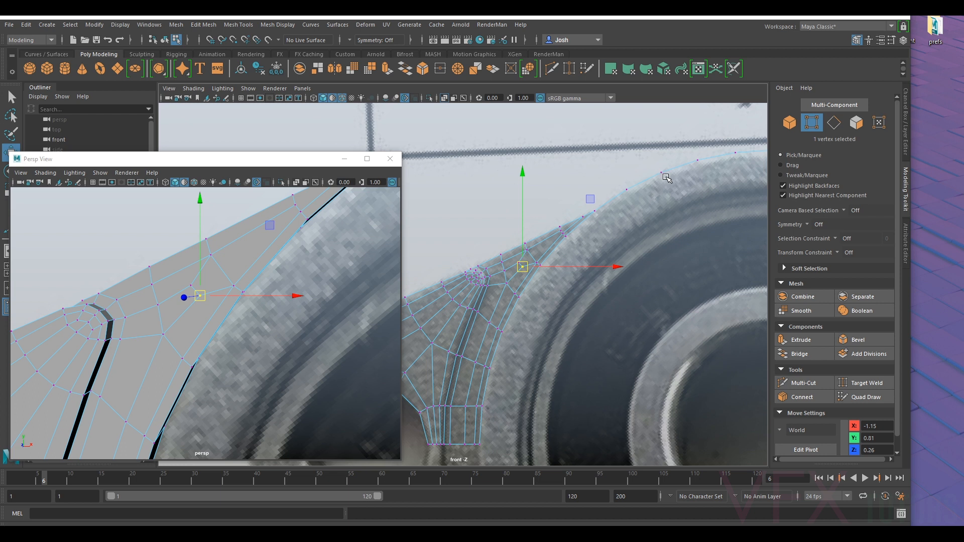
scroll(603, 202, down, 8)
scroll(524, 218, up, 8)
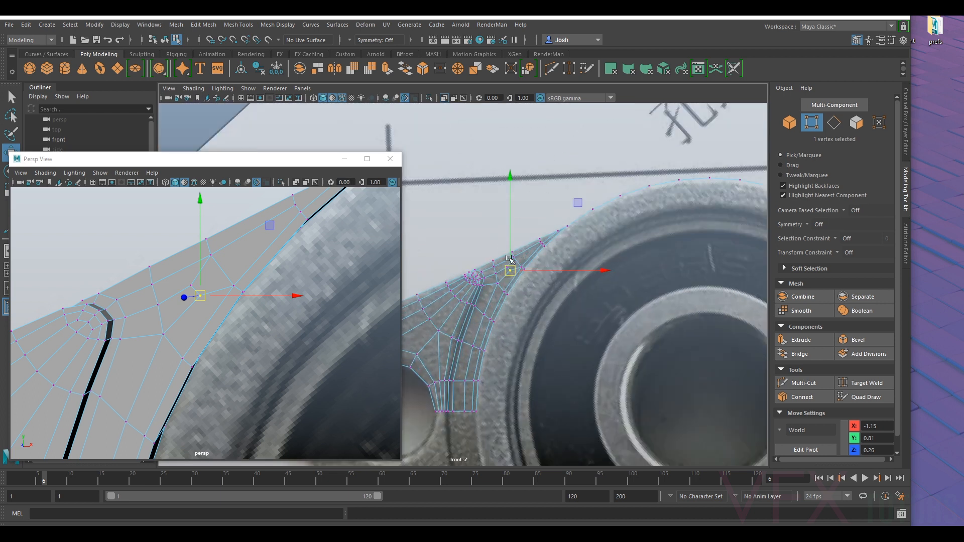
- Shift the outline vertices between the hub of radiating edges and the narrow join, with those beneath them, towards the wall and space them evenly
drag(575, 261, 562, 241)
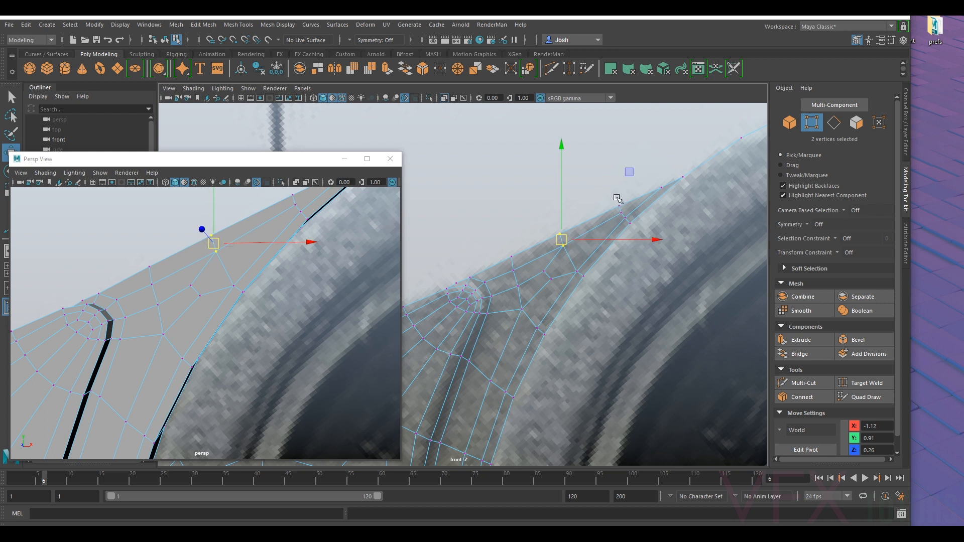
click(620, 218)
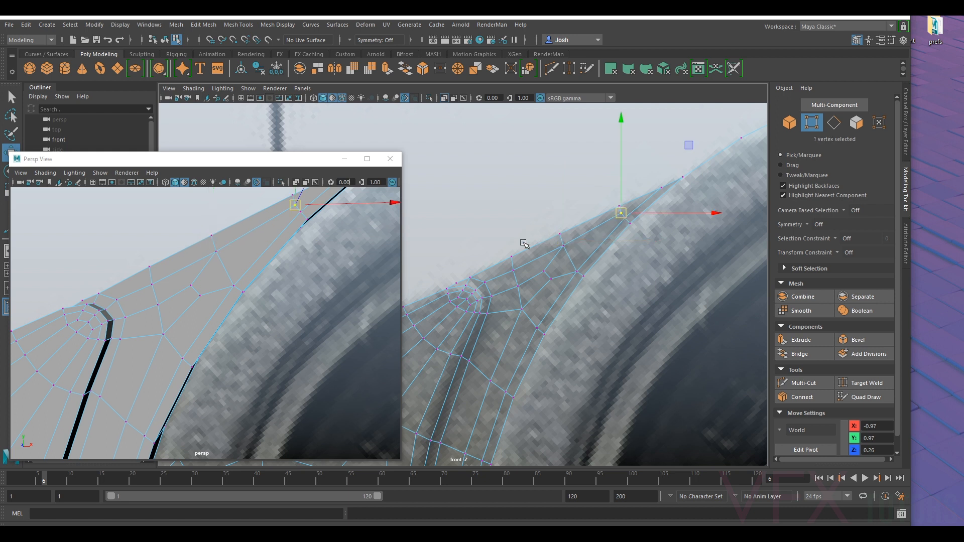
drag(516, 268, 518, 265)
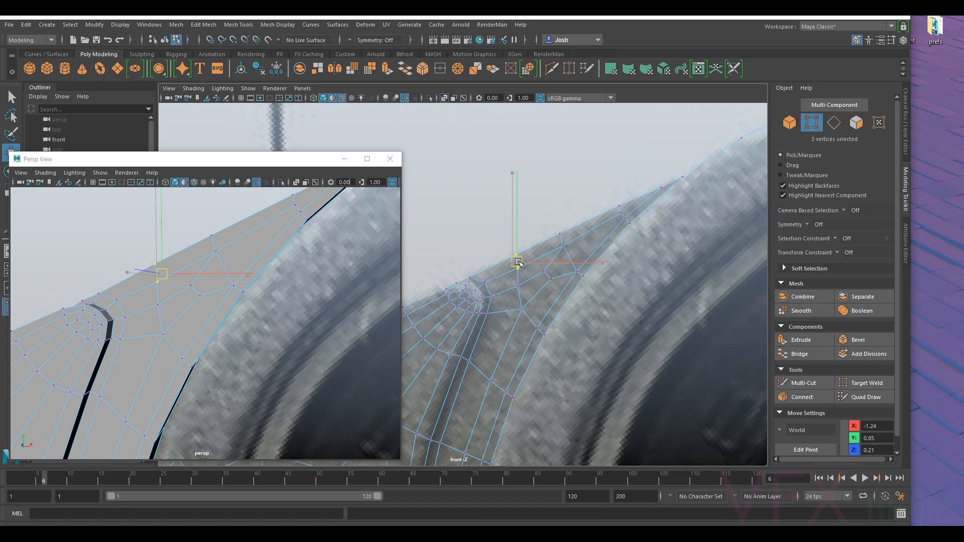
click(519, 284)
drag(523, 288, 524, 305)
click(547, 273)
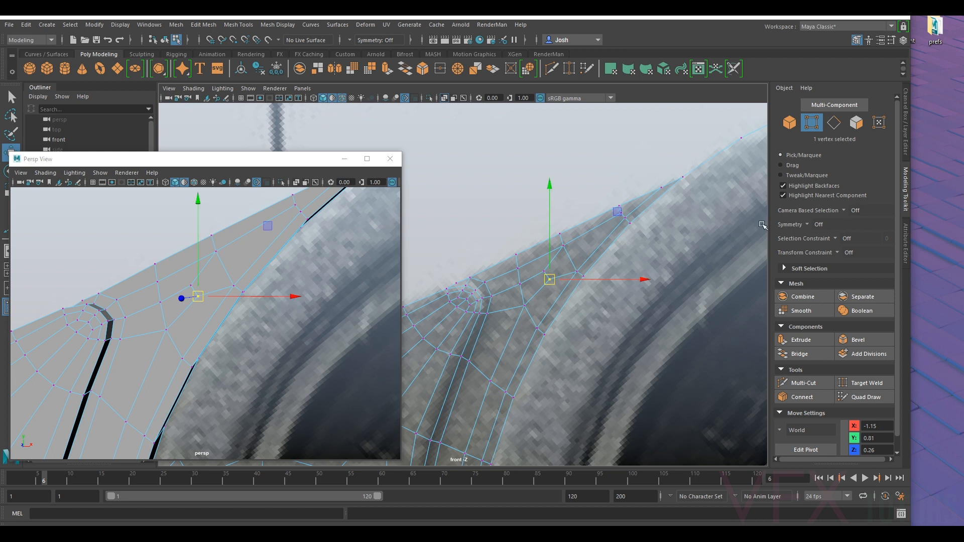
- Adjust the outline vertices at the narrow end of the join where the flange meets the housing wall
click(626, 205)
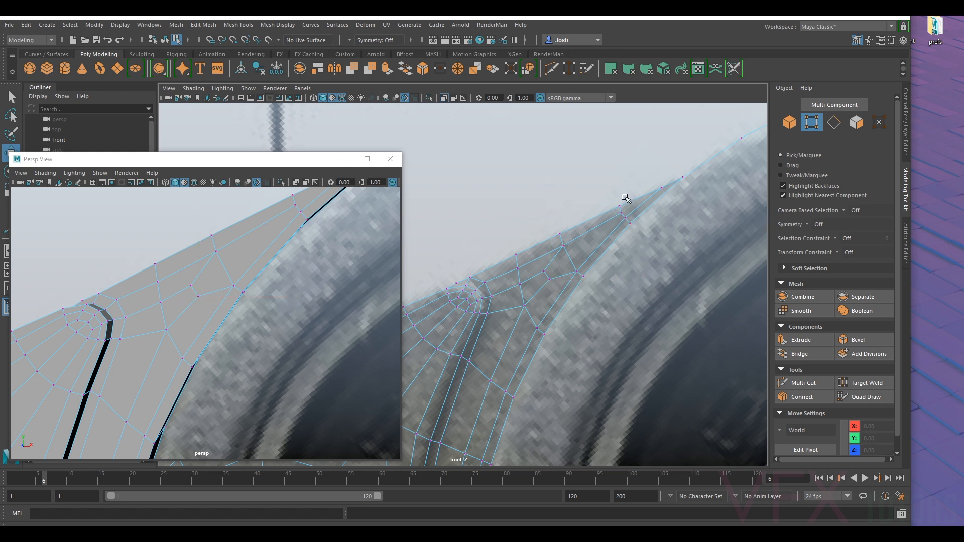
drag(623, 193, 621, 203)
click(611, 222)
click(657, 190)
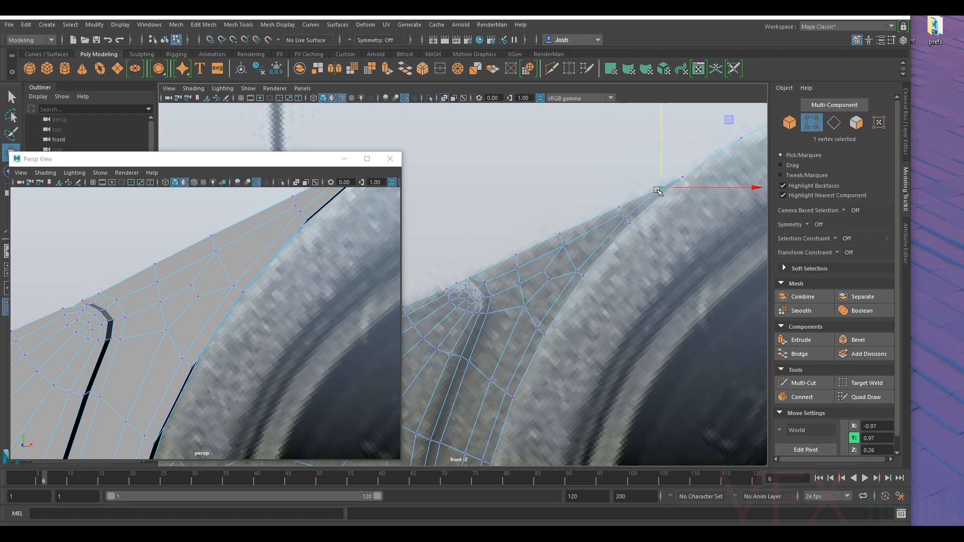
- Examine the flange quarter and housing wall from several angles against the bearing reference image
scroll(582, 259, down, 10)
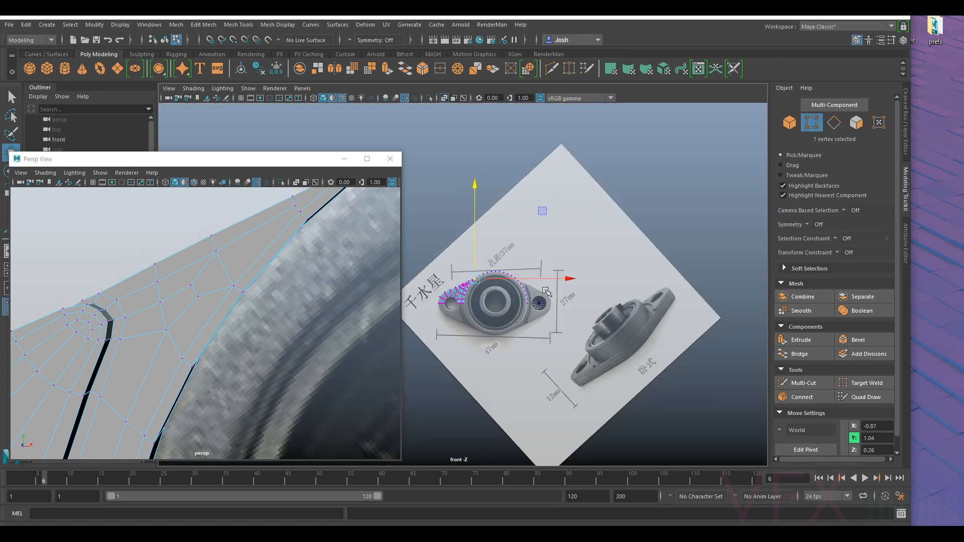
scroll(577, 261, up, 12)
scroll(530, 265, up, 1)
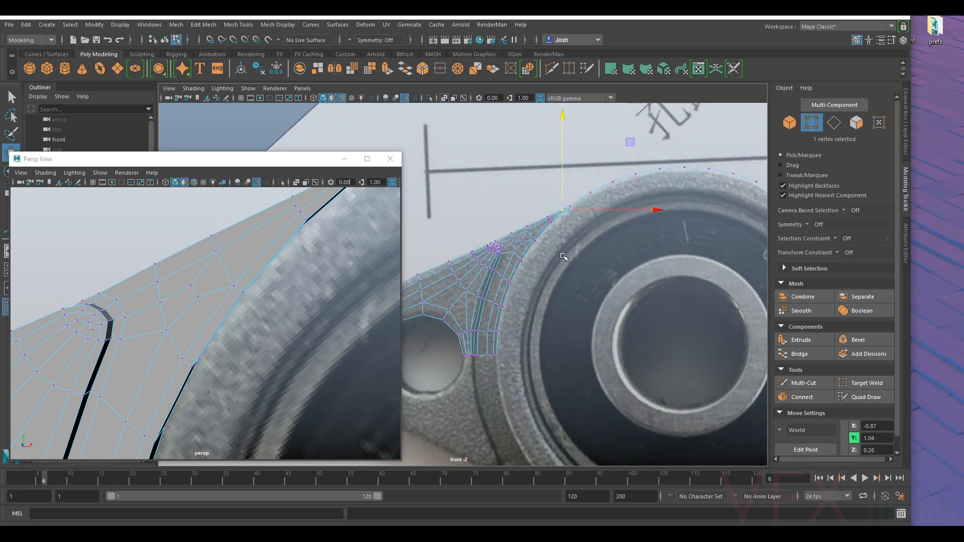
scroll(307, 249, down, 5)
alt+drag(308, 248, 233, 307)
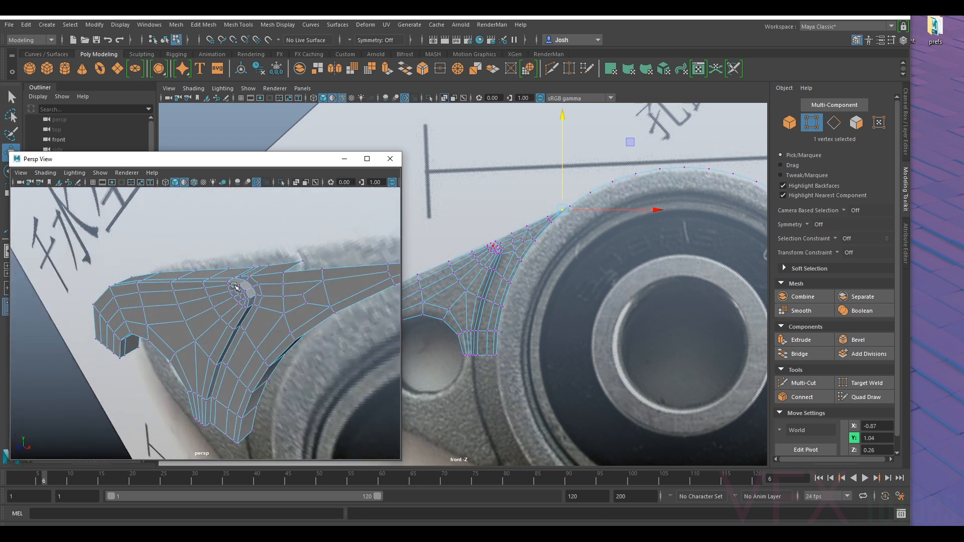
alt+drag(217, 391, 308, 352)
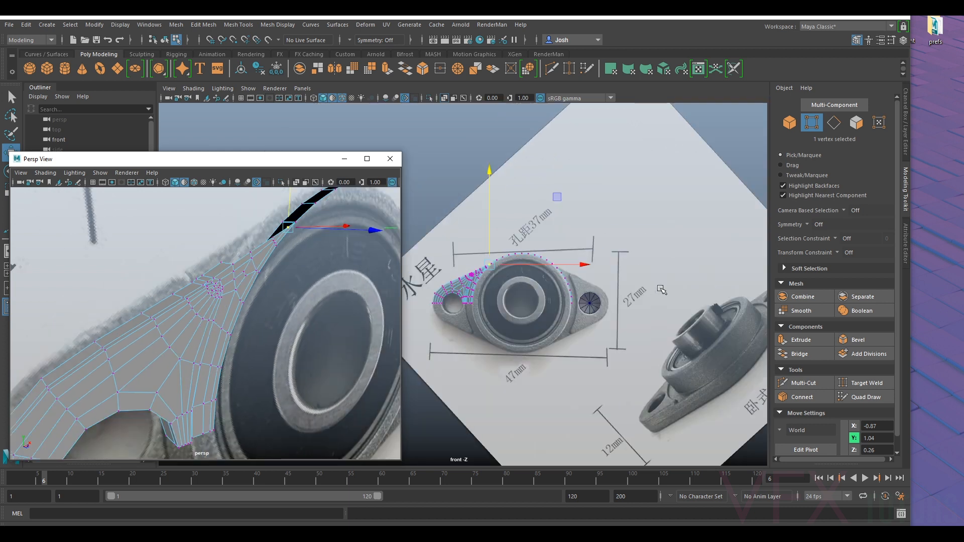
scroll(652, 289, up, 6)
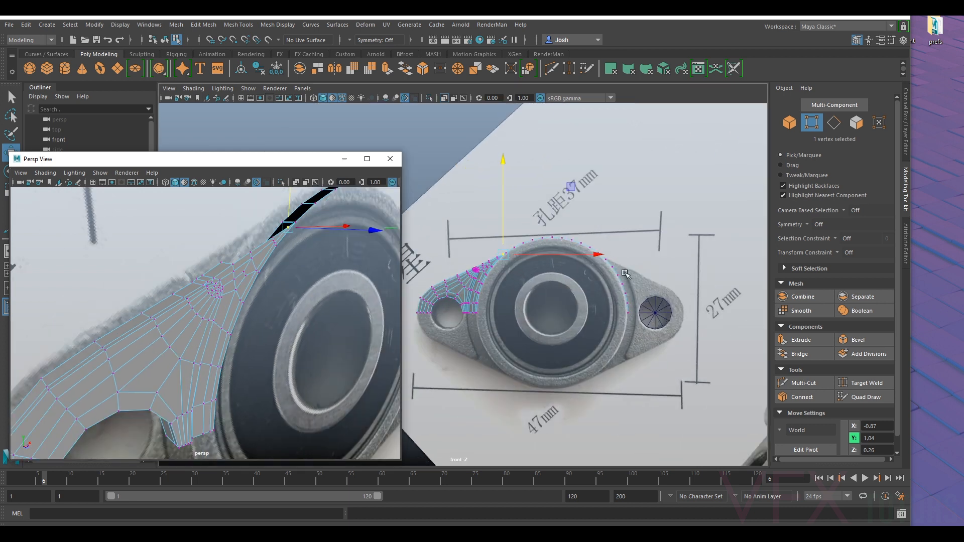
click(834, 123)
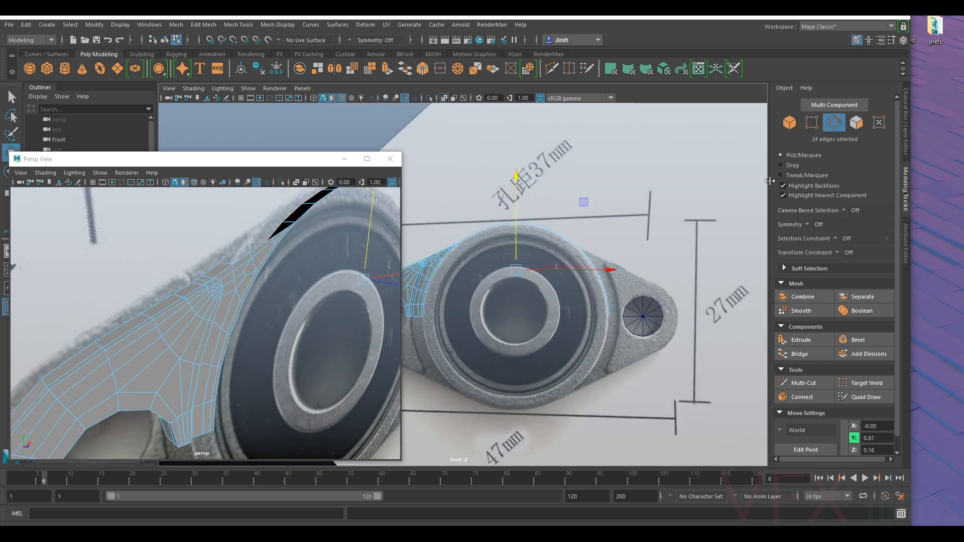
drag(666, 190, 518, 376)
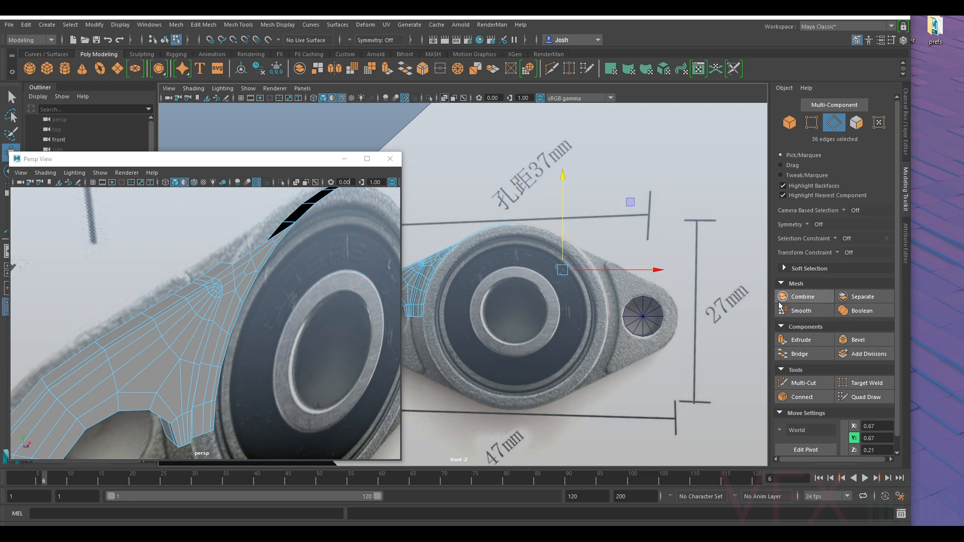
scroll(513, 313, down, 4)
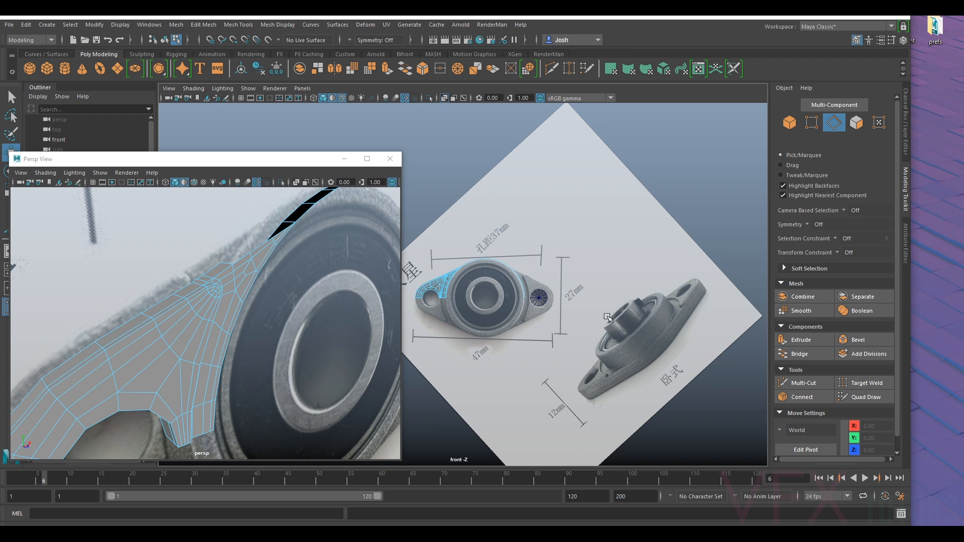
scroll(356, 296, down, 3)
mouse_move(266, 303)
alt+mouse_down()
mouse_move(297, 286)
mouse_move(256, 294)
alt+mouse_up()
right_click(250, 293)
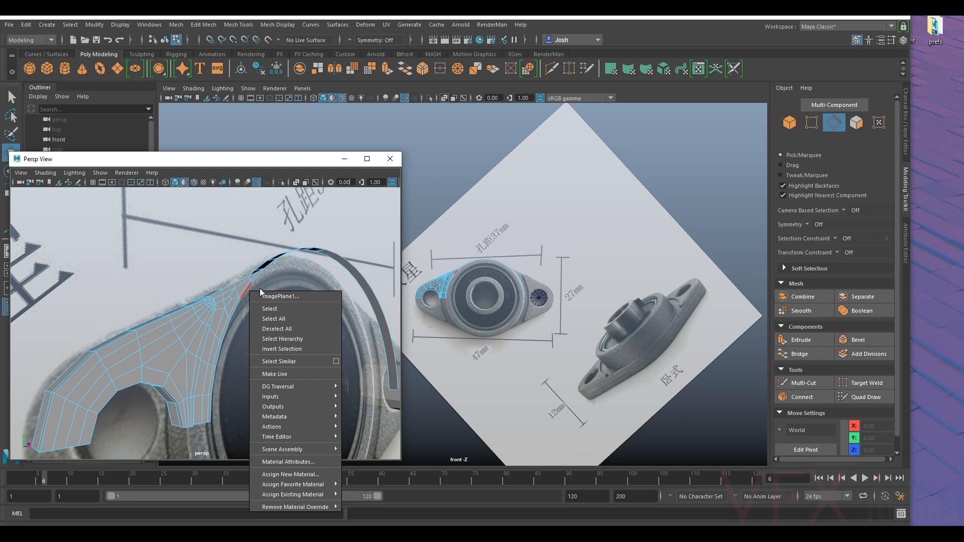
click(258, 282)
click(834, 124)
alt+drag(317, 318, 274, 270)
- Select the front border edges of the housing wall one after another along its arc past the top
click(829, 126)
double_click(266, 329)
alt+drag(271, 332, 348, 312)
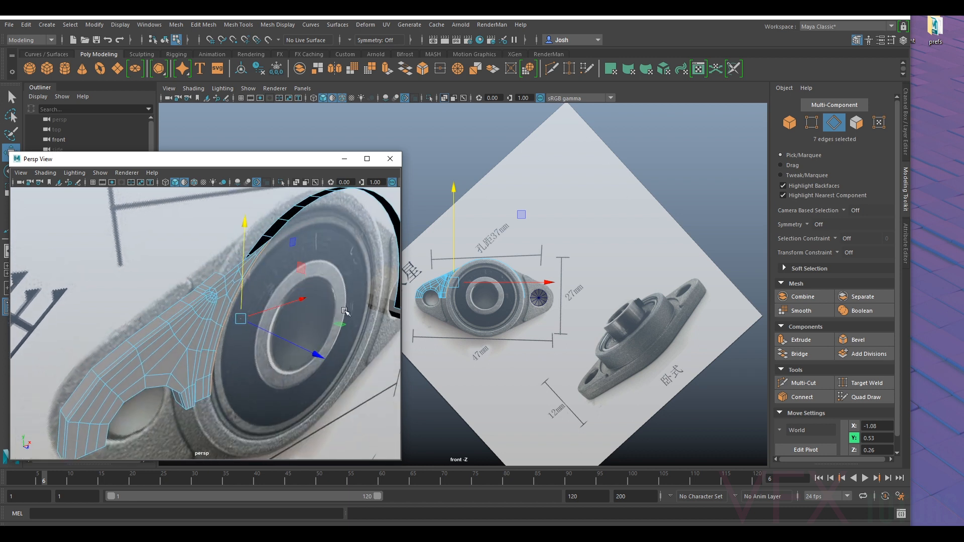
alt+middle_drag(347, 312, 274, 353)
scroll(274, 353, up, 5)
ctrl+shift+click(311, 255)
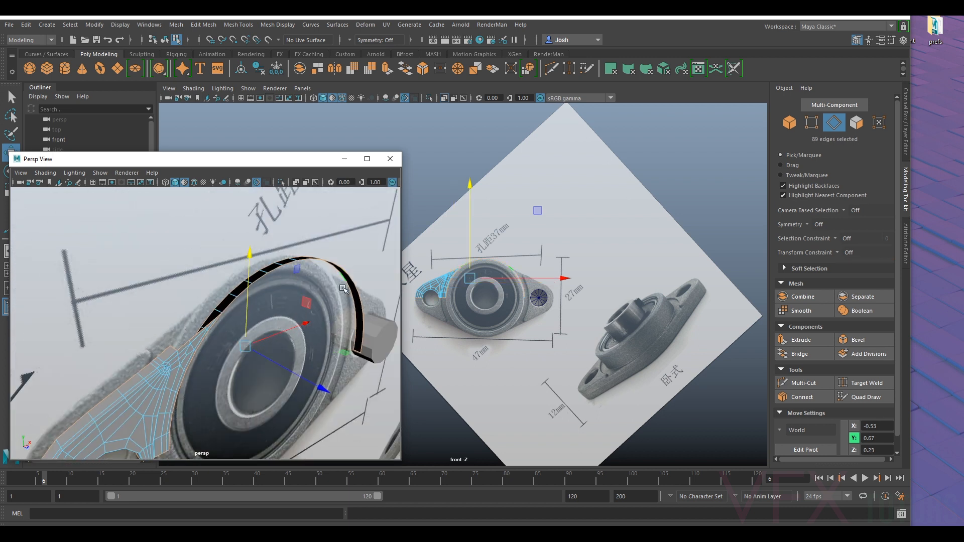
scroll(311, 276, down, 5)
scroll(453, 296, up, 3)
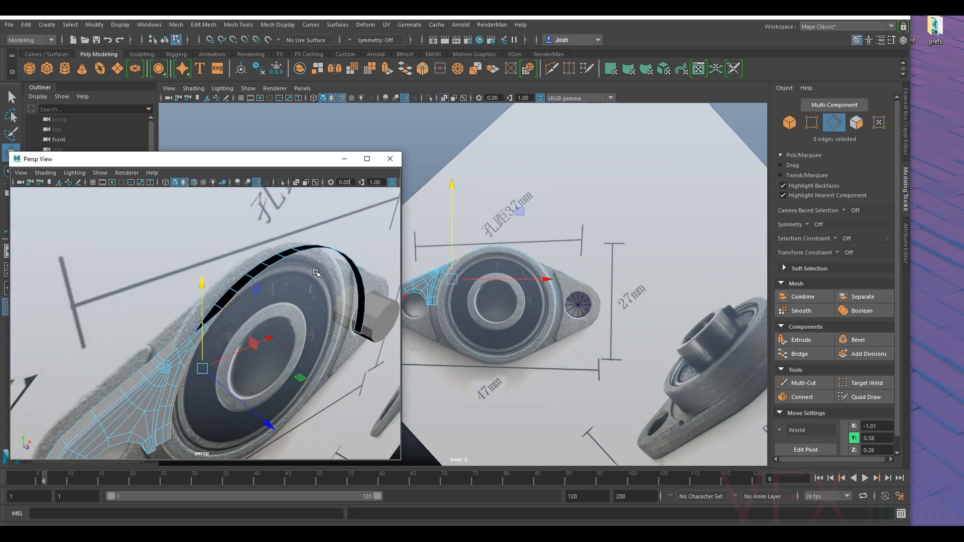
scroll(284, 352, up, 5)
ctrl+shift+click(330, 245)
scroll(337, 246, down, 3)
alt+middle_drag(338, 247, 238, 276)
ctrl+shift+click(267, 254)
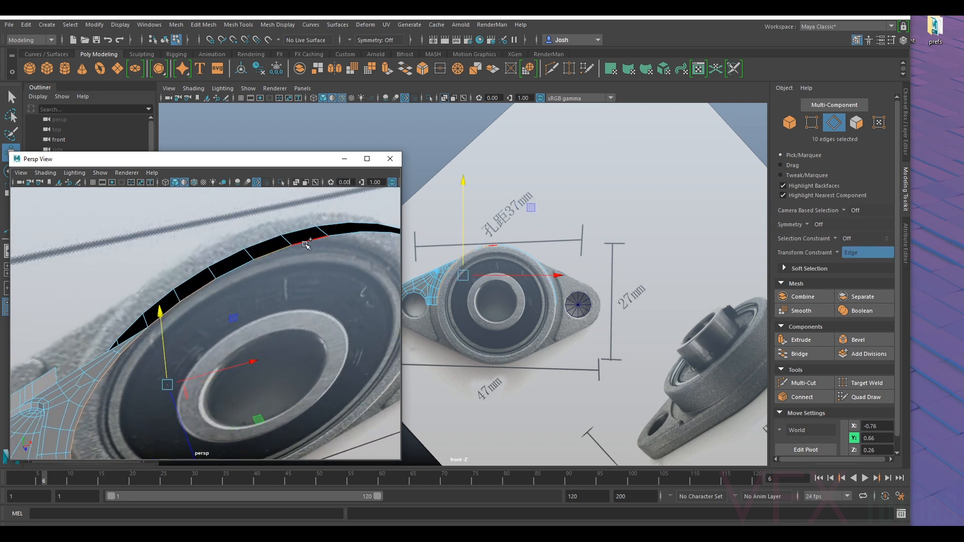
ctrl+shift+click(305, 245)
ctrl+shift+click(339, 237)
alt+drag(342, 257, 213, 261)
alt+middle_drag(213, 261, 176, 226)
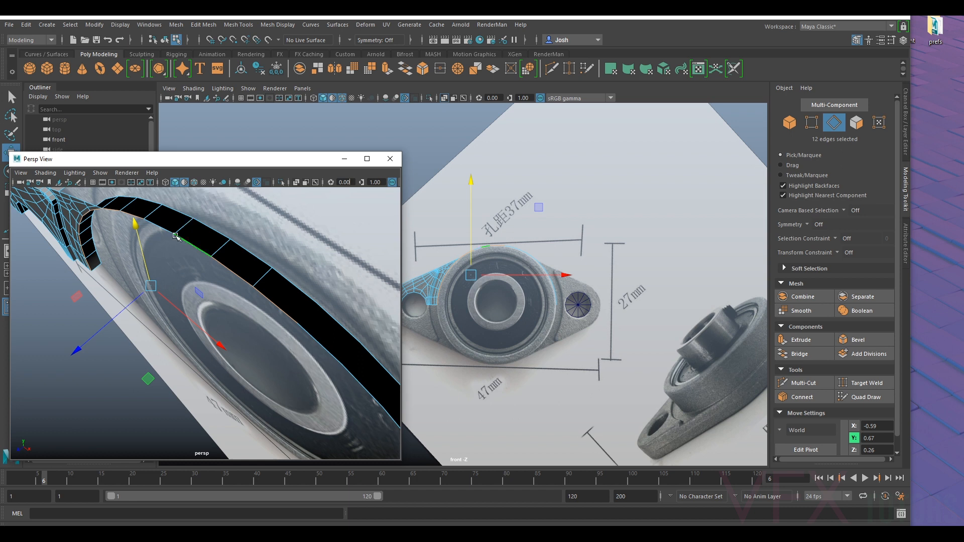
ctrl+shift+click(161, 227)
ctrl+shift+click(317, 342)
ctrl+shift+click(352, 377)
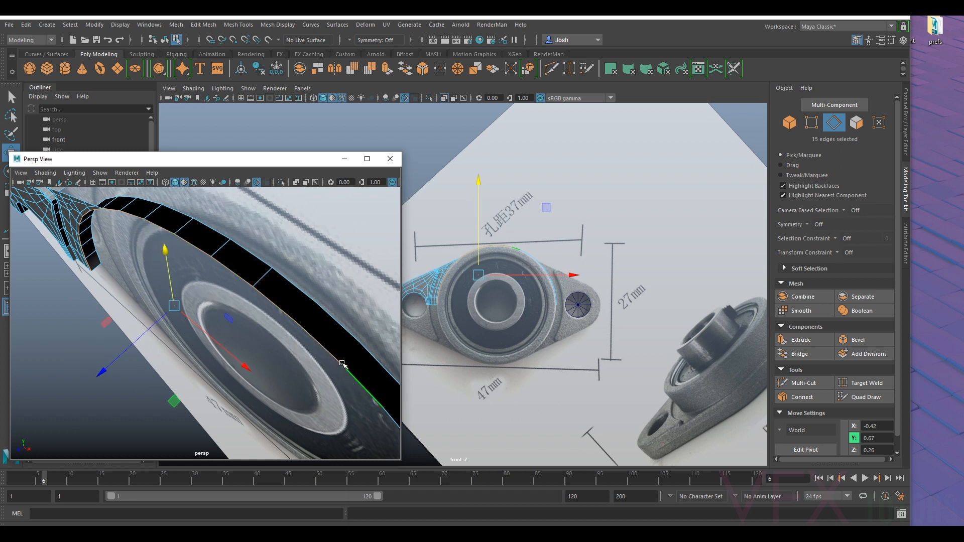
alt+middle_drag(334, 391, 252, 363)
scroll(221, 364, down, 4)
alt+drag(165, 369, 232, 370)
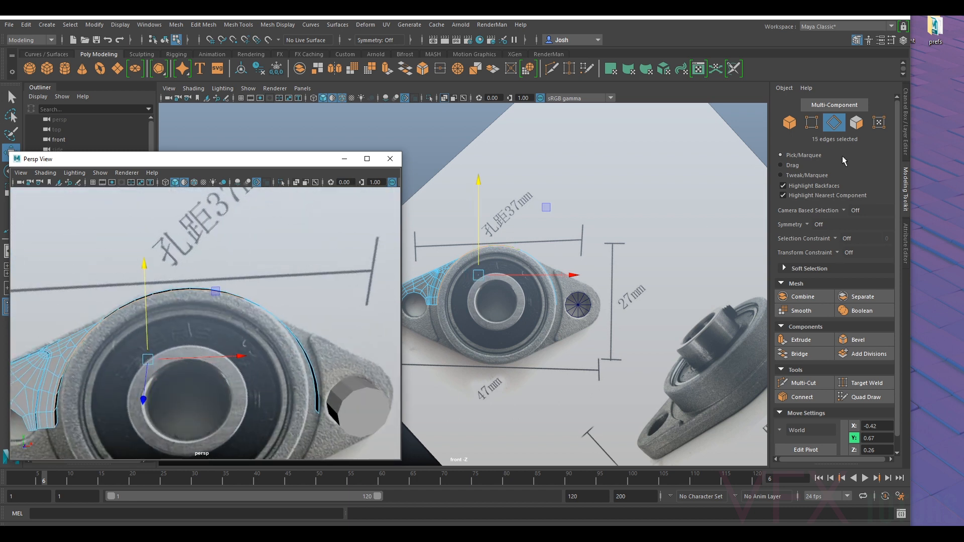
- Delete the housing wall faces on the half opposite the flange quarter
ctrl+click(855, 127)
scroll(563, 269, up, 2)
drag(659, 198, 505, 374)
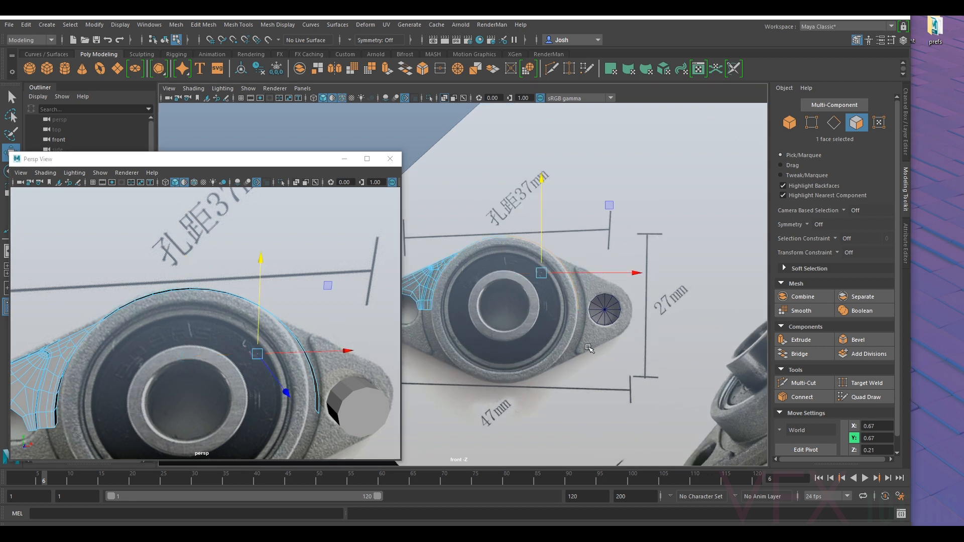
click(559, 333)
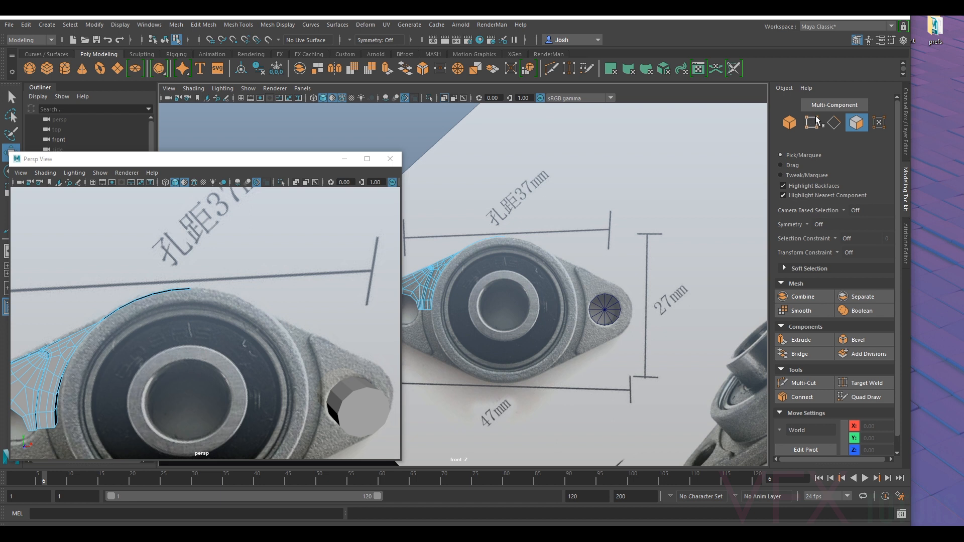
- Select the front border edges of the remaining housing wall and extrude them forward to about Z 0.38
click(834, 122)
alt+drag(151, 326, 172, 325)
double_click(134, 282)
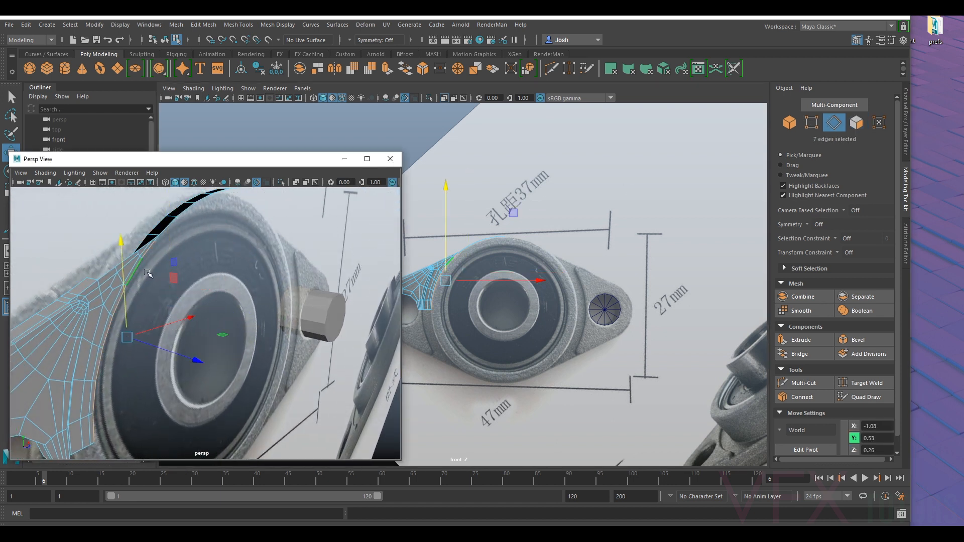
ctrl+shift+click(182, 226)
ctrl+shift+click(199, 206)
ctrl+shift+click(207, 200)
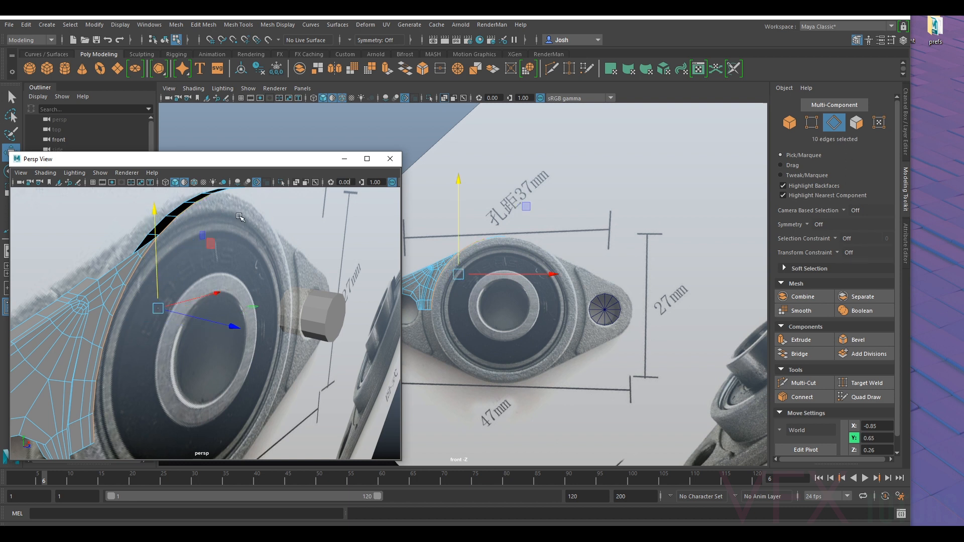
alt+drag(235, 215, 238, 249)
ctrl+shift+click(239, 249)
ctrl+shift+click(260, 242)
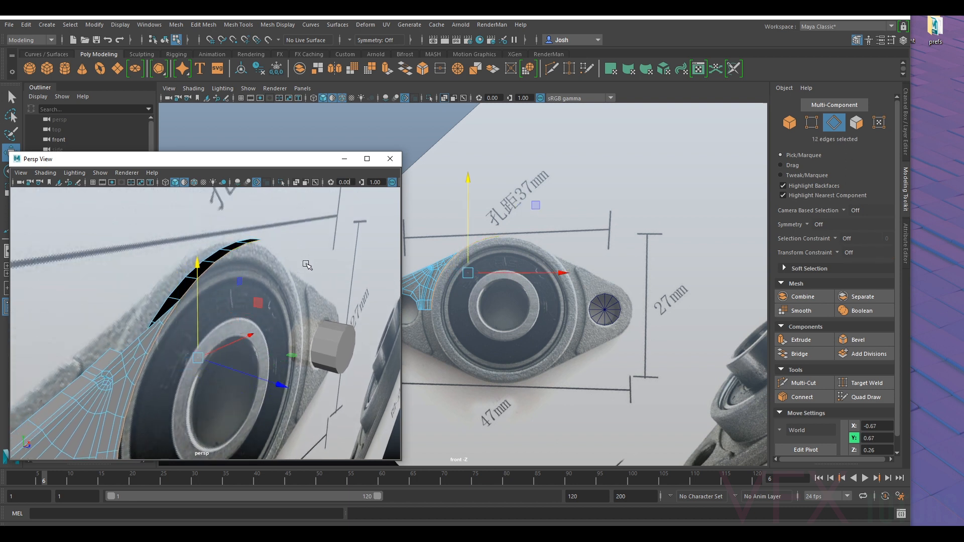
shift+right_drag(307, 267, 274, 287)
drag(257, 369, 220, 265)
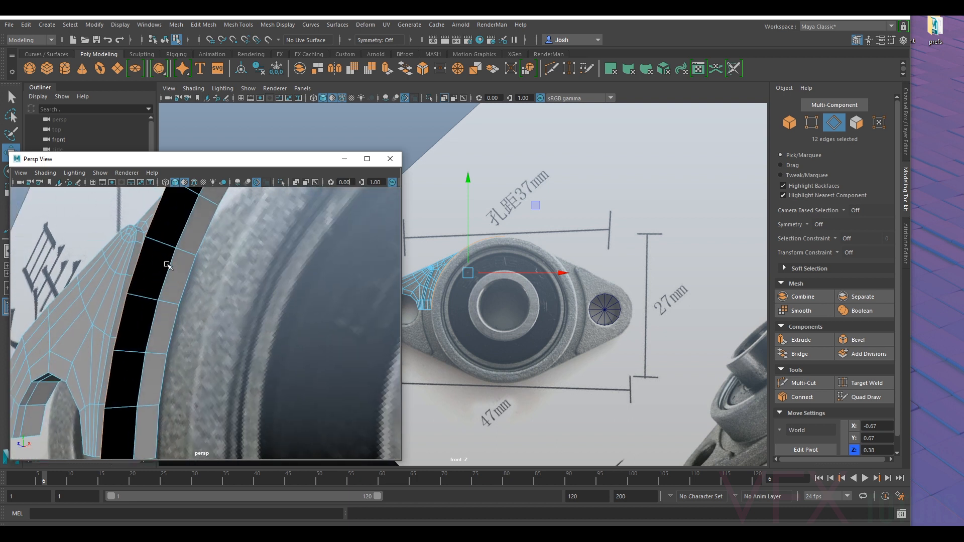
- Delete the surplus band of faces running along the extruded housing wall
click(856, 122)
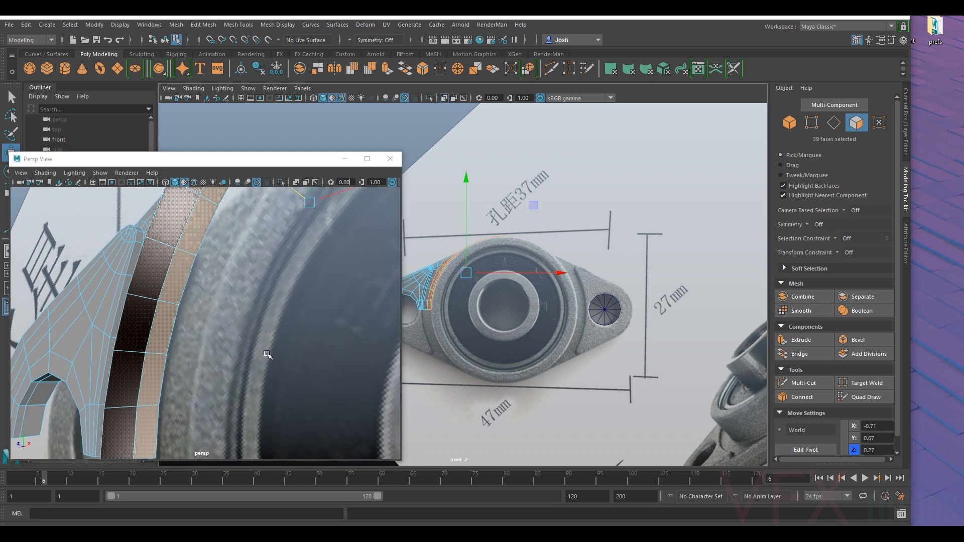
click(152, 390)
double_click(152, 388)
alt+drag(152, 388, 264, 333)
alt+middle_drag(265, 333, 273, 416)
alt+drag(273, 415, 76, 359)
key(Delete)
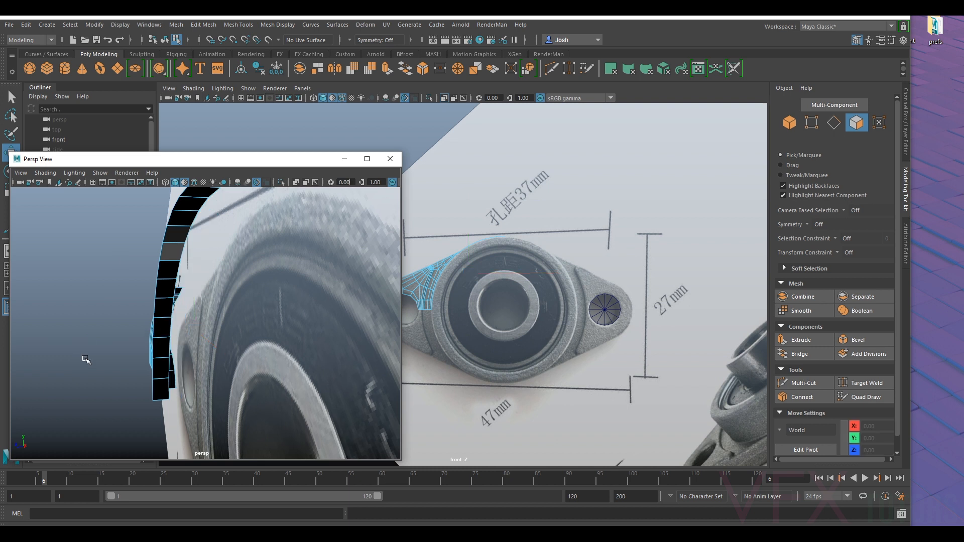
- Reverse the normals of the five black faces on the upper part of the extruded housing wall
alt+drag(239, 274, 276, 315)
key(3)
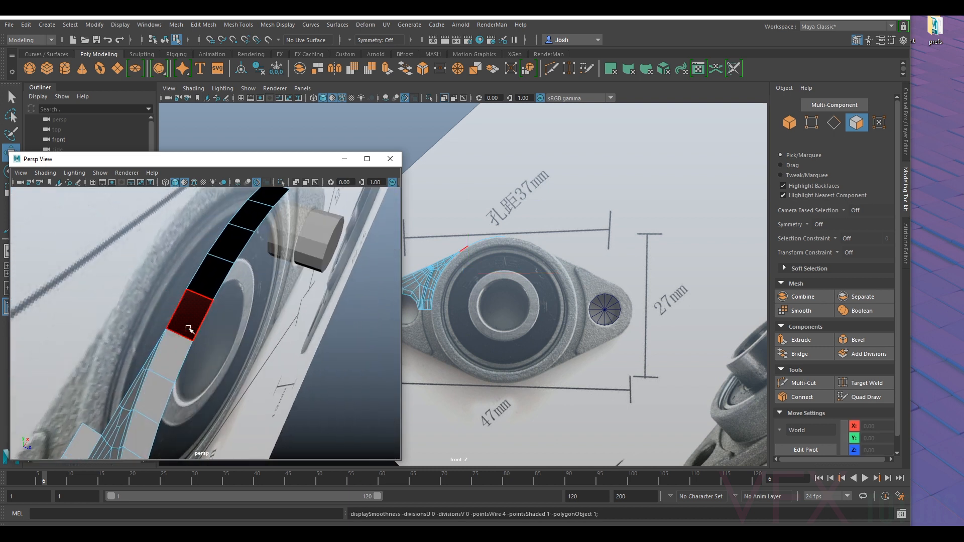
alt+drag(195, 340, 265, 346)
alt+drag(284, 281, 249, 299)
alt+middle_drag(250, 299, 166, 422)
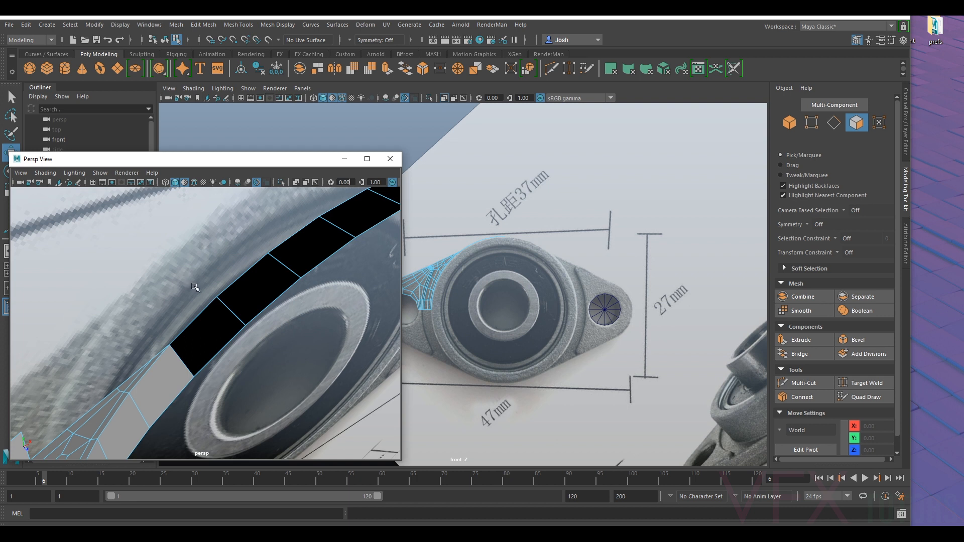
click(214, 322)
shift+click(259, 289)
shift+click(307, 254)
shift+click(351, 207)
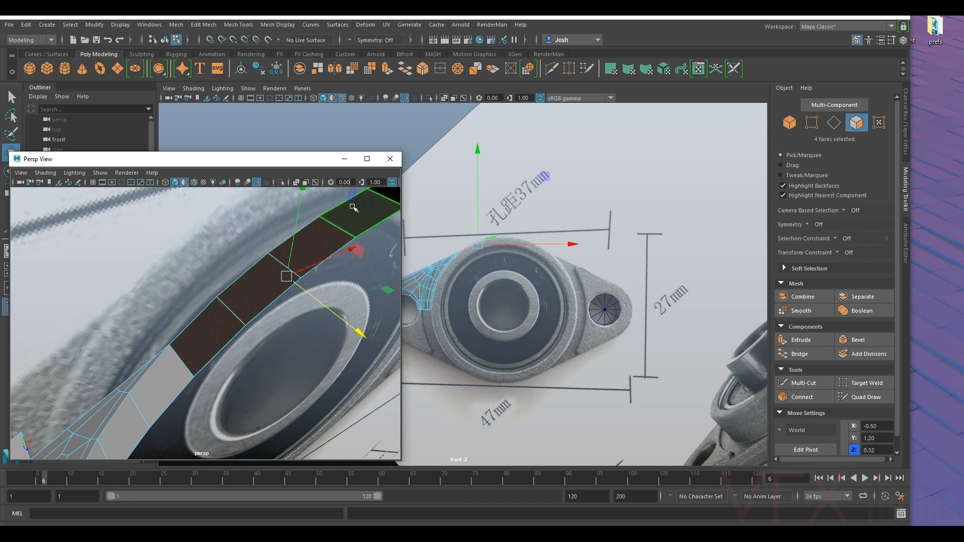
alt+drag(354, 207, 281, 275)
shift+click(281, 275)
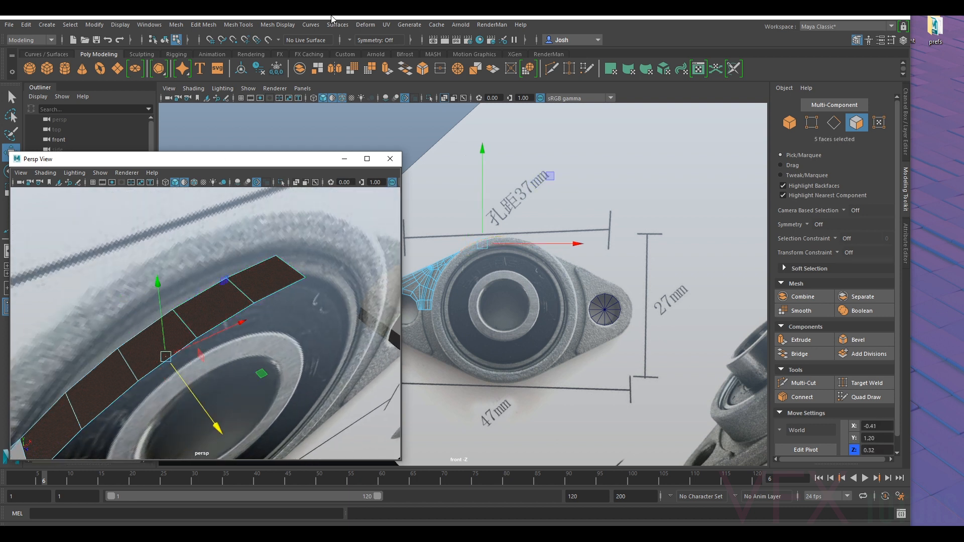
click(273, 24)
click(301, 68)
- Preview the flange and extended wall smoothed from several angles and return to the unsmoothed display
alt+drag(198, 259, 186, 321)
alt+middle_drag(151, 341, 273, 247)
key(3)
right_drag(282, 248, 329, 232)
click(331, 284)
alt+drag(331, 284, 341, 319)
key(1)
- Delete the strip of side faces along the outer edge of the flange quarter
alt+drag(225, 327, 224, 248)
right_drag(224, 247, 229, 269)
click(224, 265)
shift+double_click(219, 281)
alt+drag(224, 292, 189, 307)
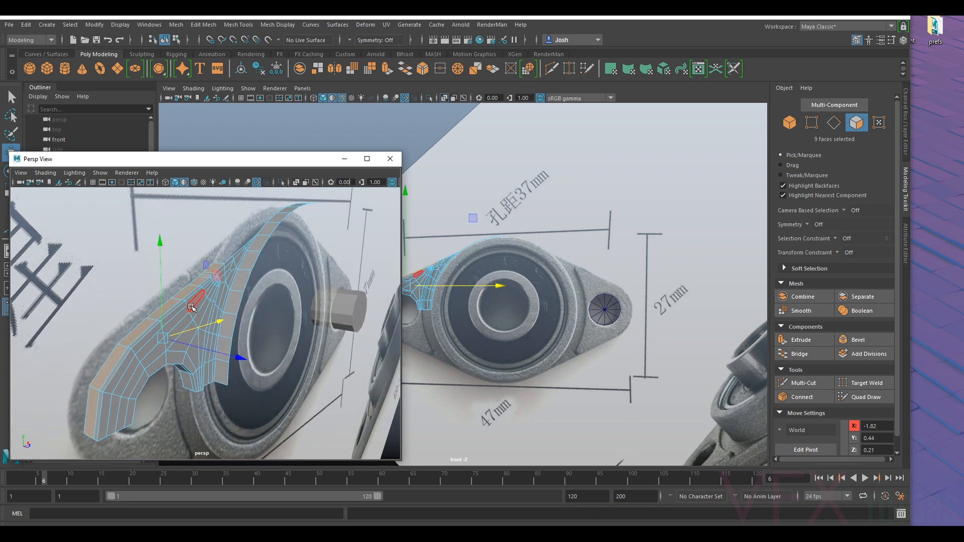
key(Delete)
- Preview the flange and housing wall smoothed, inspect them from several angles, and compare them with the angled bearing photo
key(3)
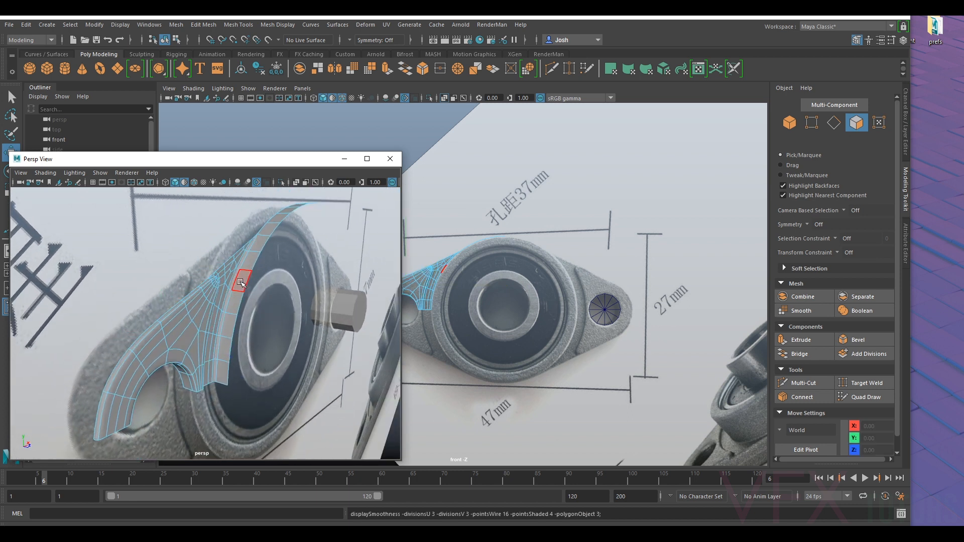
scroll(241, 282, up, 5)
mouse_move(241, 282)
alt+mouse_down()
mouse_move(174, 281)
mouse_move(171, 268)
mouse_move(170, 291)
mouse_move(213, 300)
mouse_move(250, 267)
alt+mouse_up()
scroll(180, 263, down, 6)
right_drag(217, 297, 271, 246)
scroll(274, 281, down, 5)
alt+drag(282, 306, 168, 351)
scroll(244, 312, up, 5)
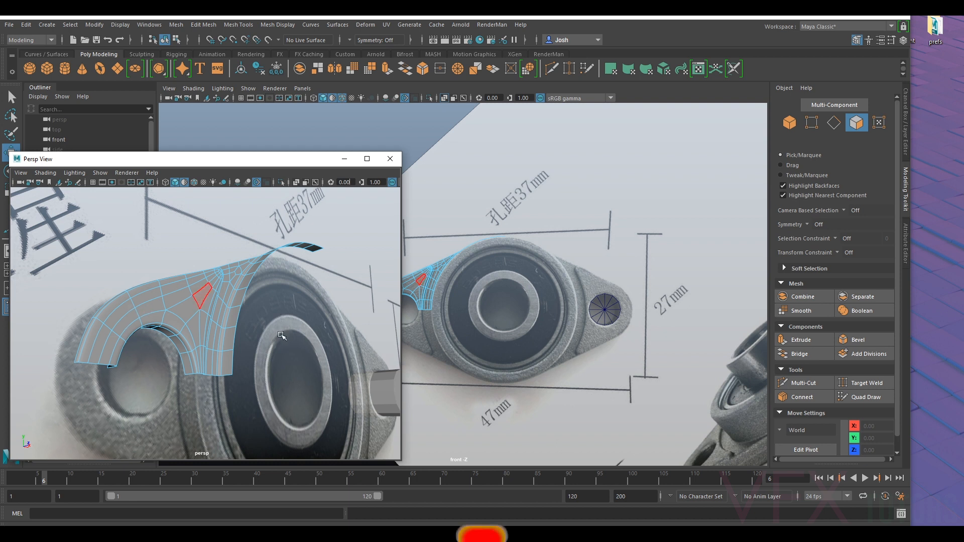
alt+middle_drag(549, 298, 620, 246)
alt+drag(620, 245, 616, 267)
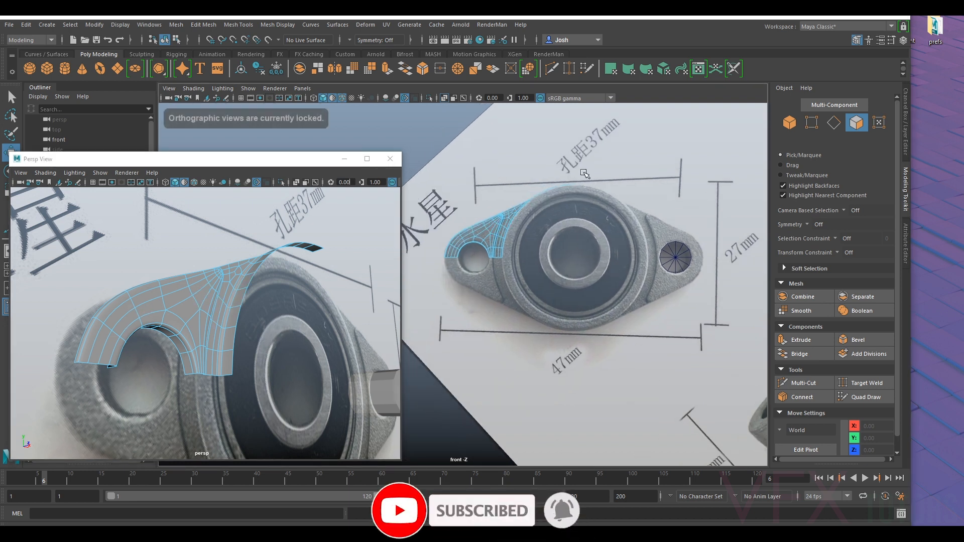
scroll(672, 219, down, 3)
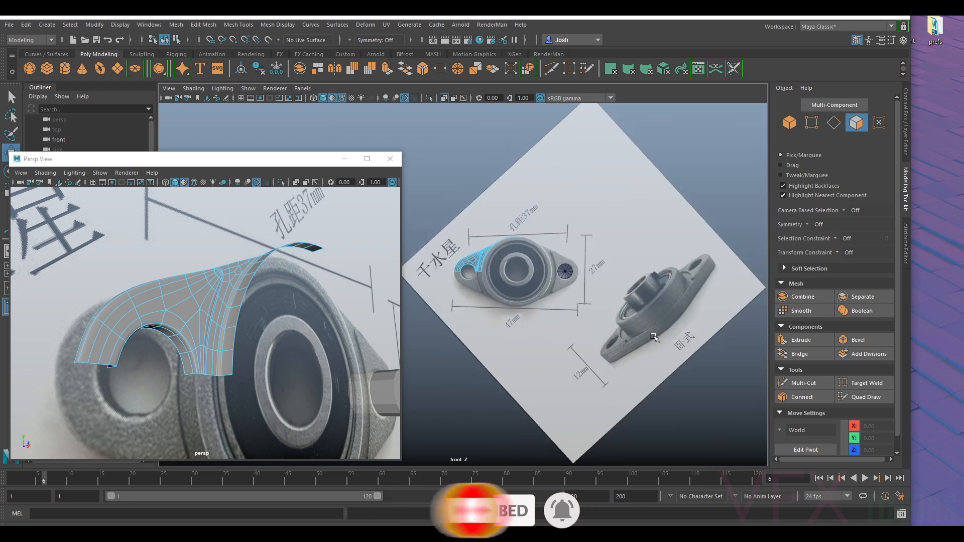
- Create a polygon cylinder at the origin over the bearing's centre and set its X rotation to 90
drag(268, 160, 401, 118)
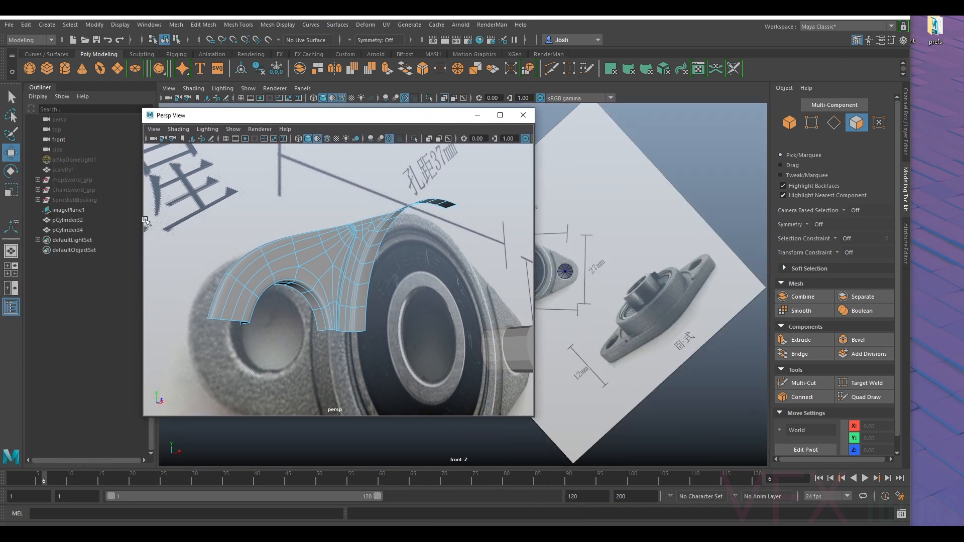
click(66, 68)
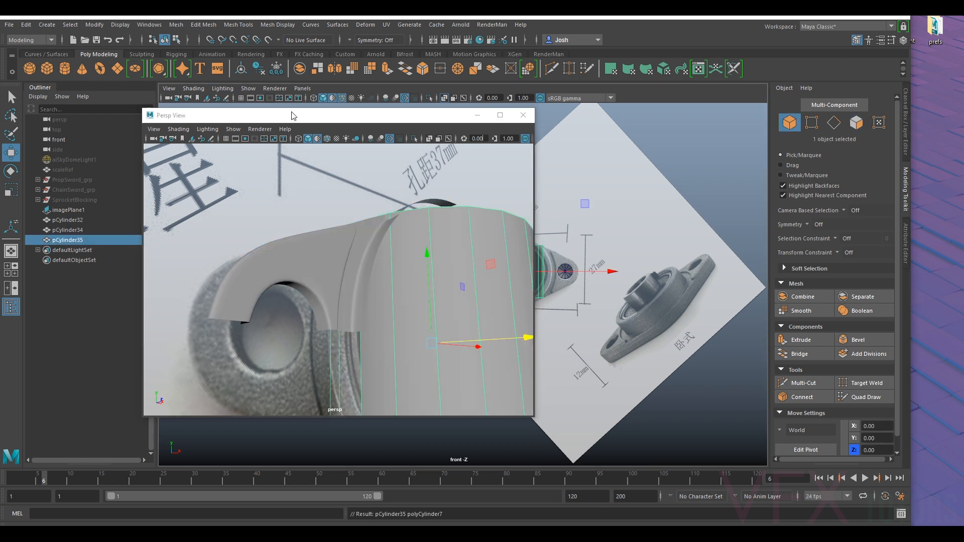
drag(326, 120, 235, 111)
scroll(543, 259, up, 5)
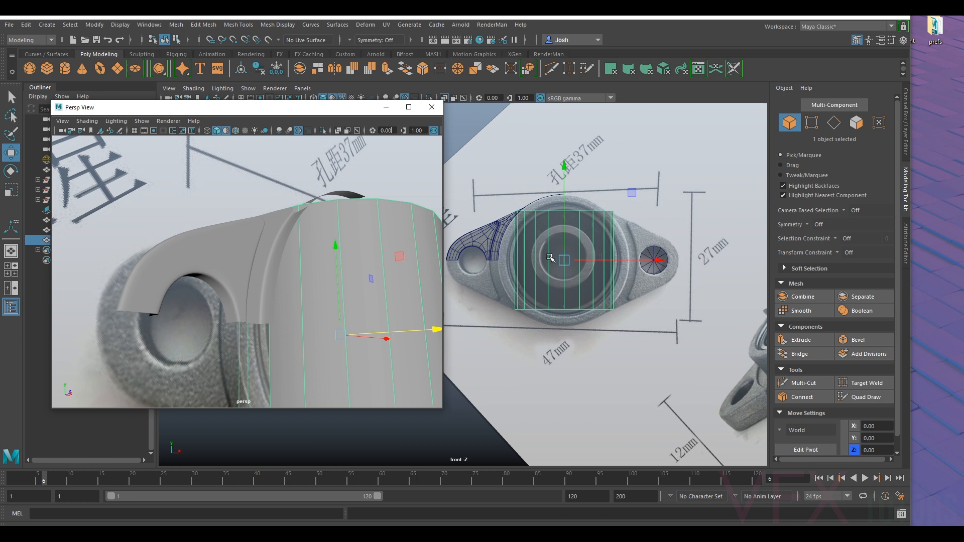
key(e)
drag(634, 206, 638, 277)
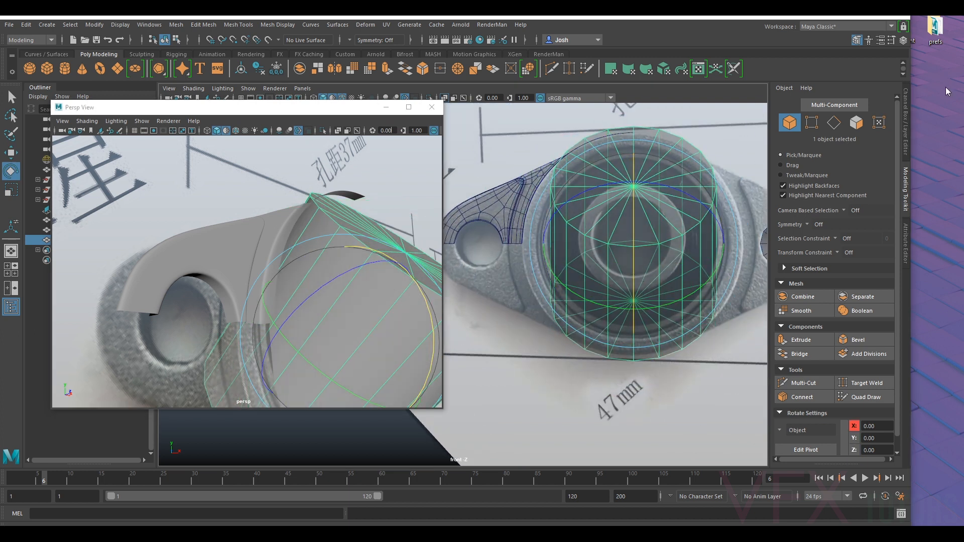
click(907, 131)
text(90)
key(Return)
- Set the central cylinder's height to 1.2 and its radius to 0.5
key(r)
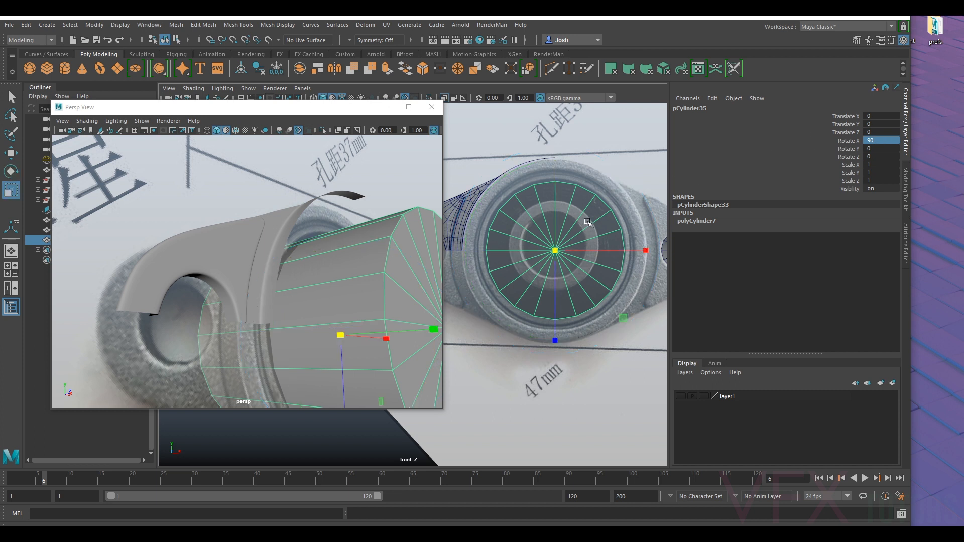
click(906, 184)
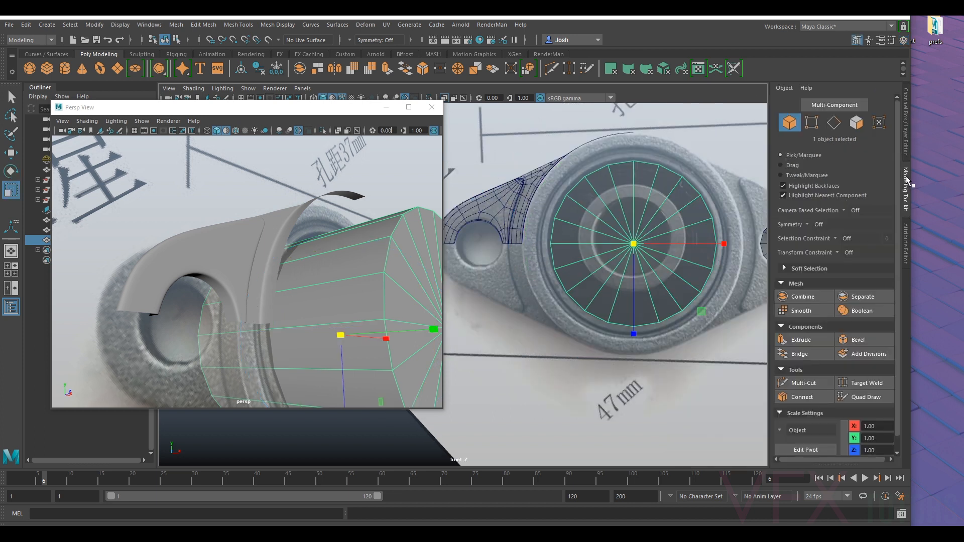
click(906, 224)
scroll(605, 247, down, 5)
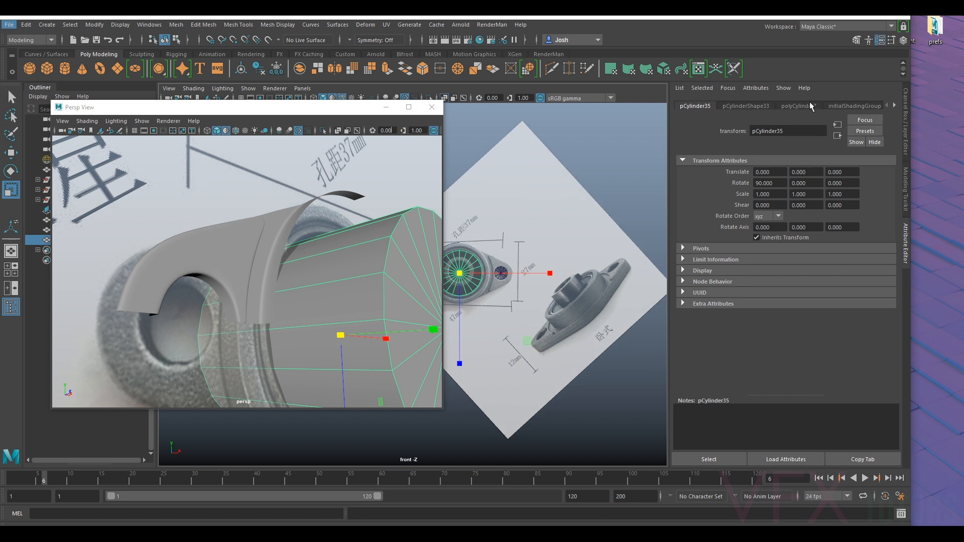
click(807, 106)
click(778, 184)
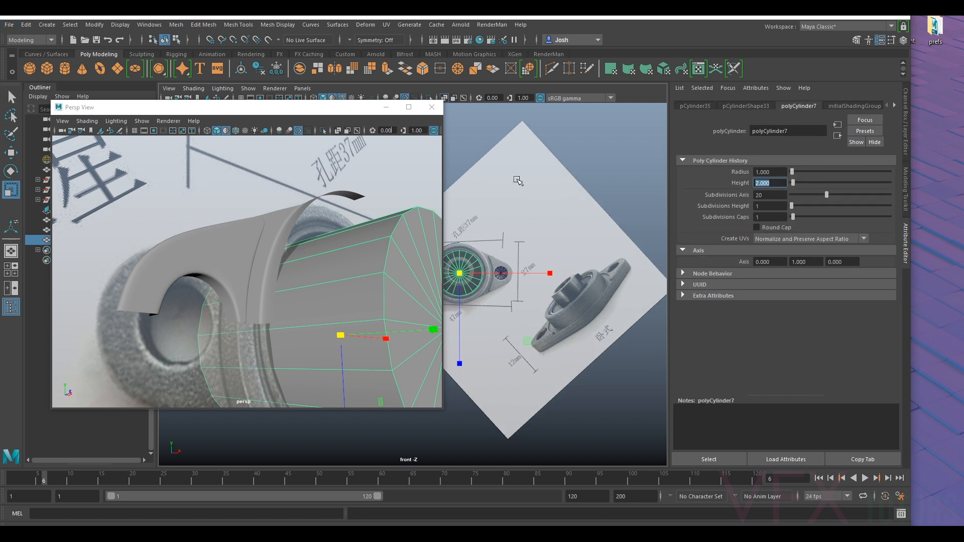
text(1.2)
key(Return)
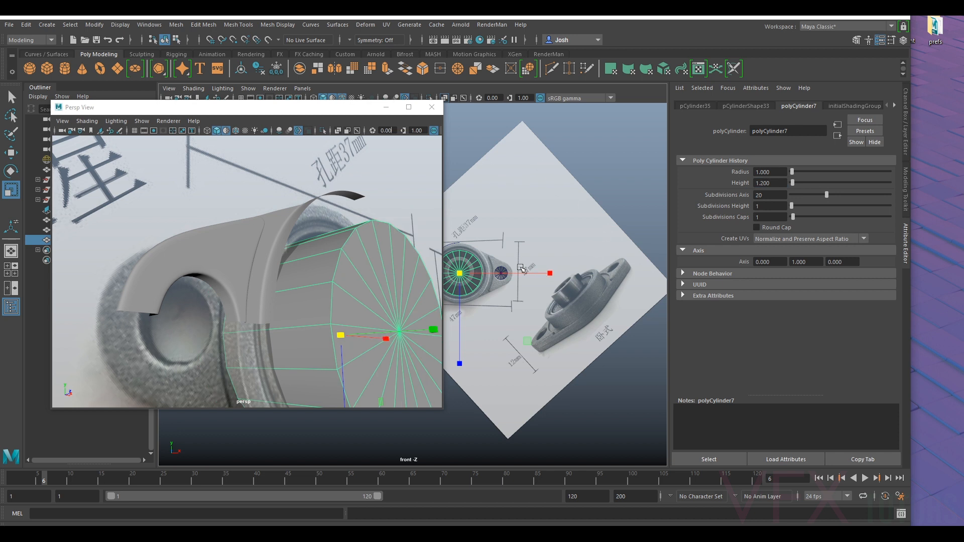
click(778, 172)
key(Return)
- Check the resized cylinder against the bearing's centre in the front view and from the side
alt+middle_drag(543, 216, 575, 204)
scroll(617, 182, up, 1)
scroll(548, 224, up, 3)
key(w)
drag(551, 241, 550, 238)
scroll(281, 251, down, 5)
alt+drag(256, 256, 336, 280)
scroll(527, 268, down, 3)
alt+drag(527, 269, 552, 281)
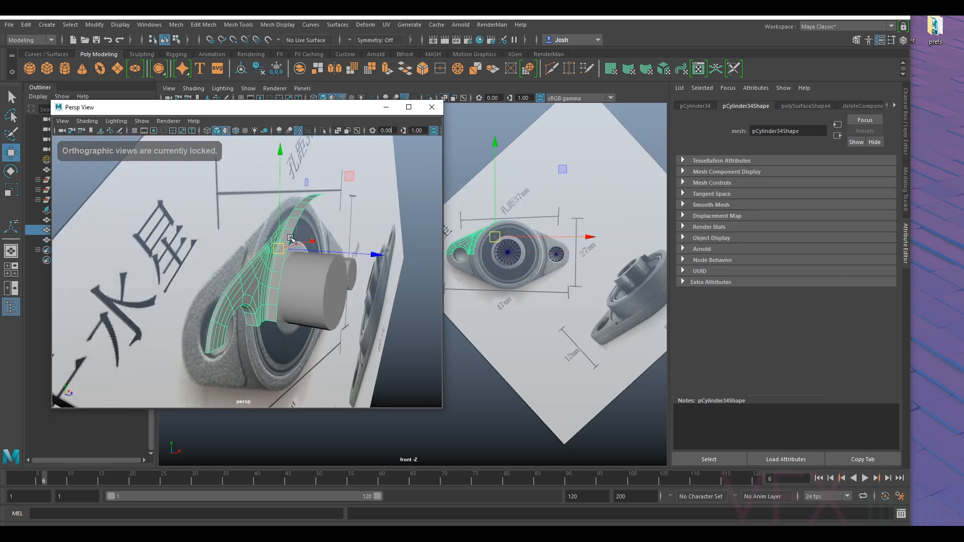
- Delete the strip of side faces around the inside of the flange quarter's bolt hole
right_drag(280, 236, 280, 210)
scroll(306, 206, up, 4)
mouse_move(317, 200)
alt+mouse_down()
mouse_move(321, 209)
mouse_move(324, 186)
alt+mouse_up()
click(340, 149)
key(1)
alt+drag(310, 328, 311, 246)
right_click(311, 245)
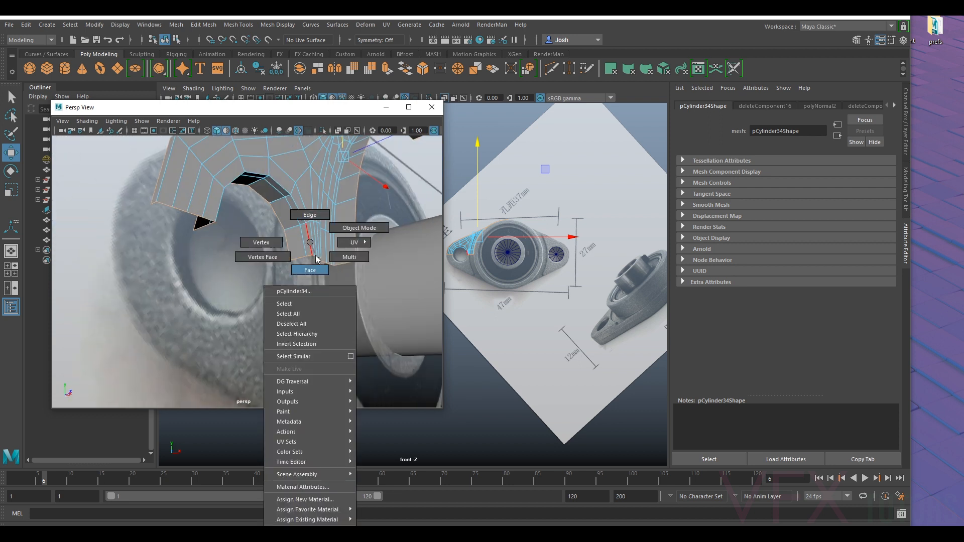
right_drag(314, 260, 314, 262)
click(296, 243)
shift+double_click(286, 217)
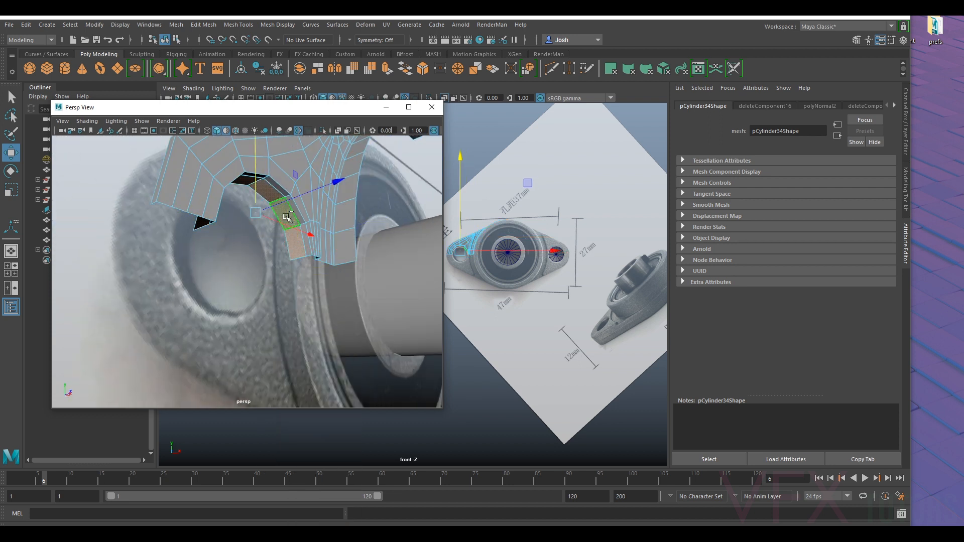
key(Delete)
- Select the open border edges around the flange quarter's bolt hole
right_drag(321, 214, 297, 208)
click(291, 211)
click(302, 242)
shift+click(285, 206)
shift+click(272, 190)
shift+click(254, 182)
alt+drag(253, 183, 271, 233)
- Add the rear border edges along the flange's outer side and up around the housing to the selection
shift+click(164, 242)
alt+drag(164, 242, 265, 292)
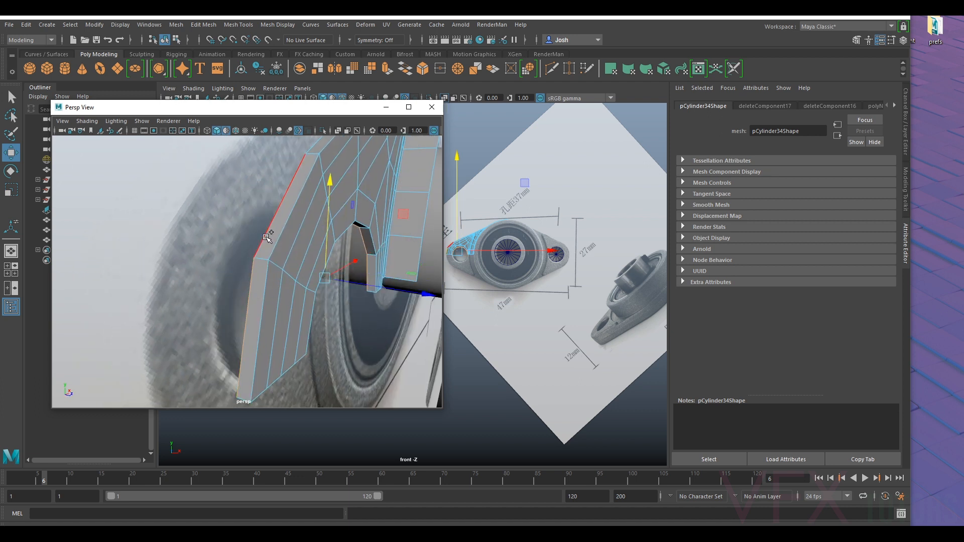
key(q)
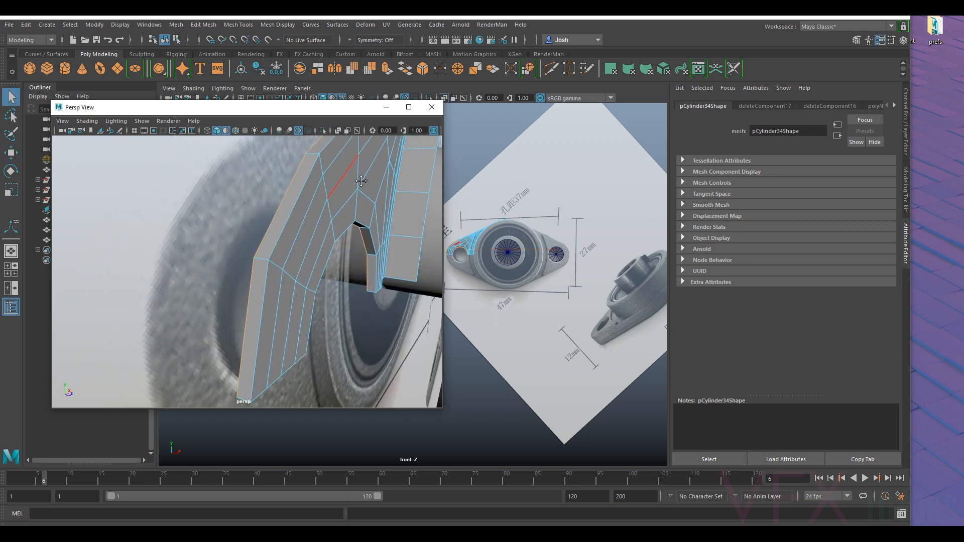
alt+middle_drag(361, 181, 238, 409)
alt+drag(239, 335, 308, 226)
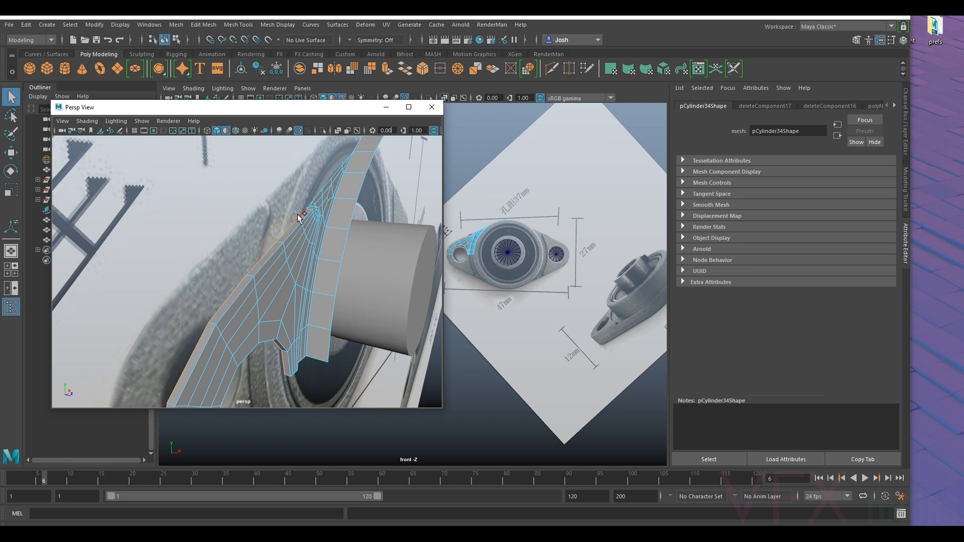
alt+middle_drag(362, 143, 319, 171)
alt+right_drag(319, 172, 335, 295)
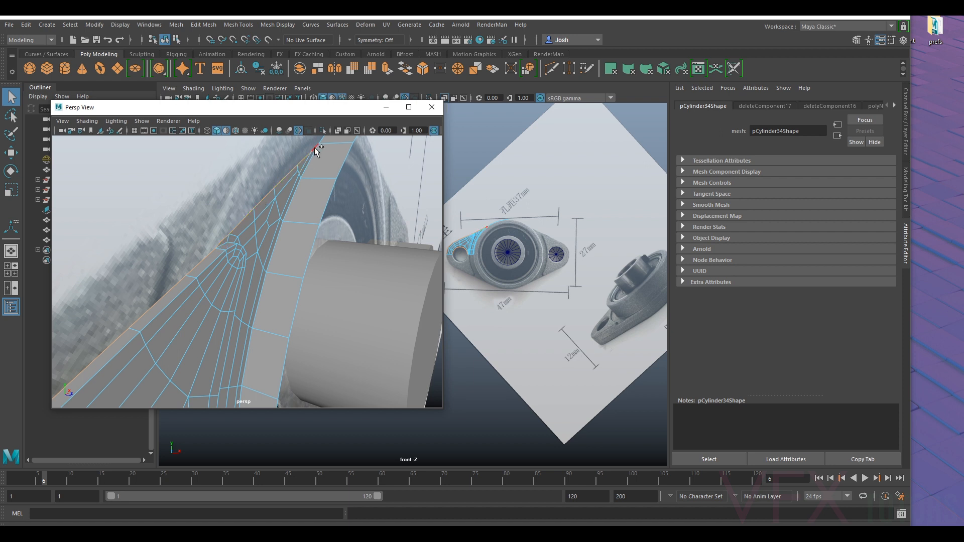
alt+middle_drag(396, 159, 330, 262)
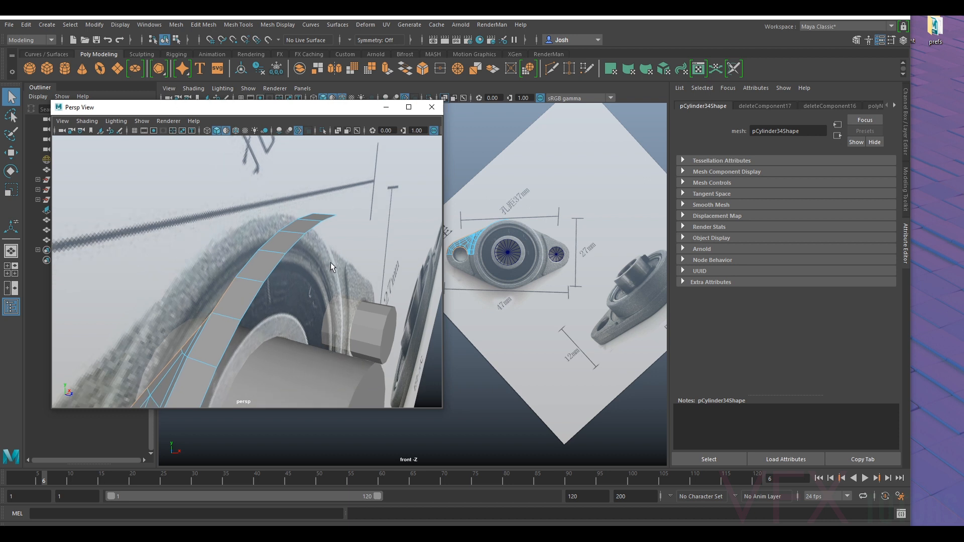
alt+drag(288, 226, 290, 135)
alt+drag(224, 268, 352, 262)
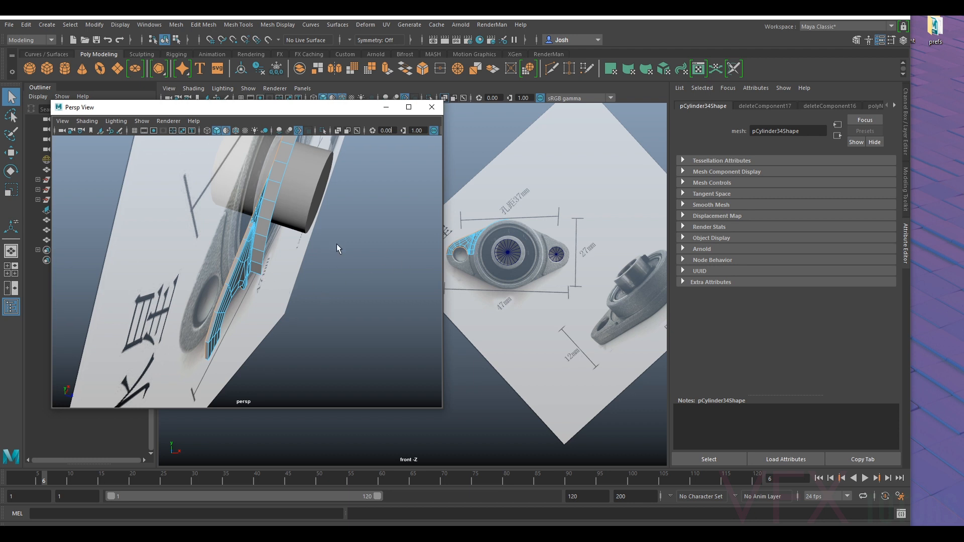
- Extrude the selected border edges straight backward to thicken the flange plate
key(ctrl+e)
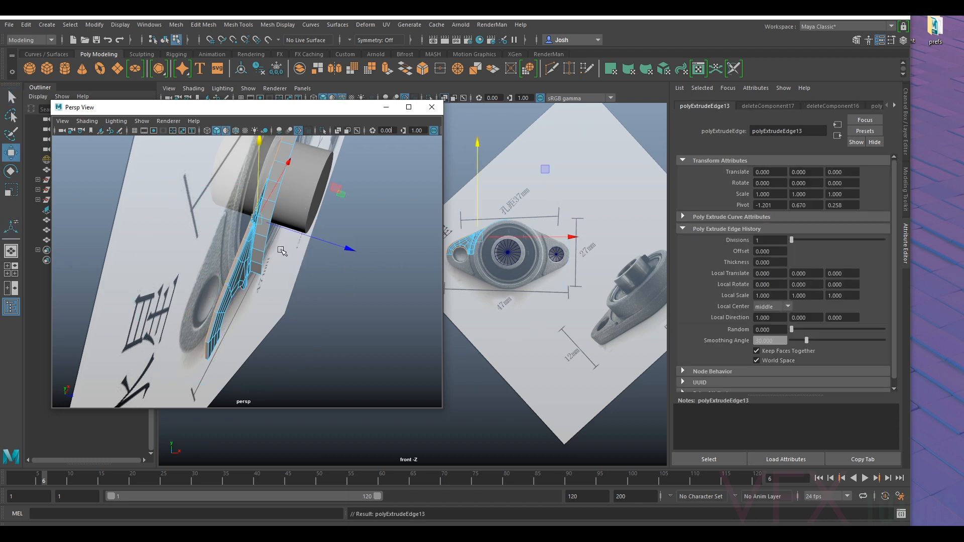
drag(290, 231, 280, 230)
alt+middle_drag(630, 292, 548, 262)
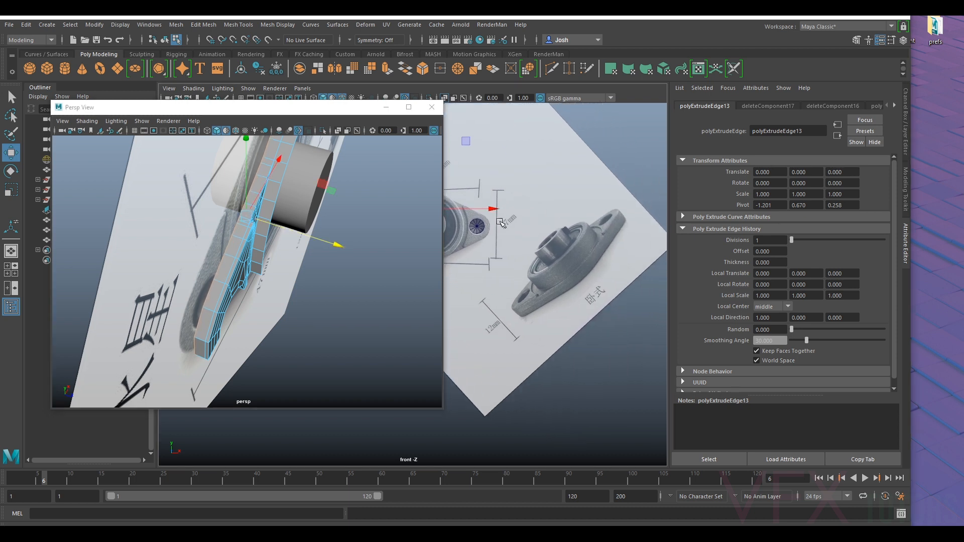
alt+right_drag(548, 263, 595, 281)
alt+drag(279, 257, 273, 236)
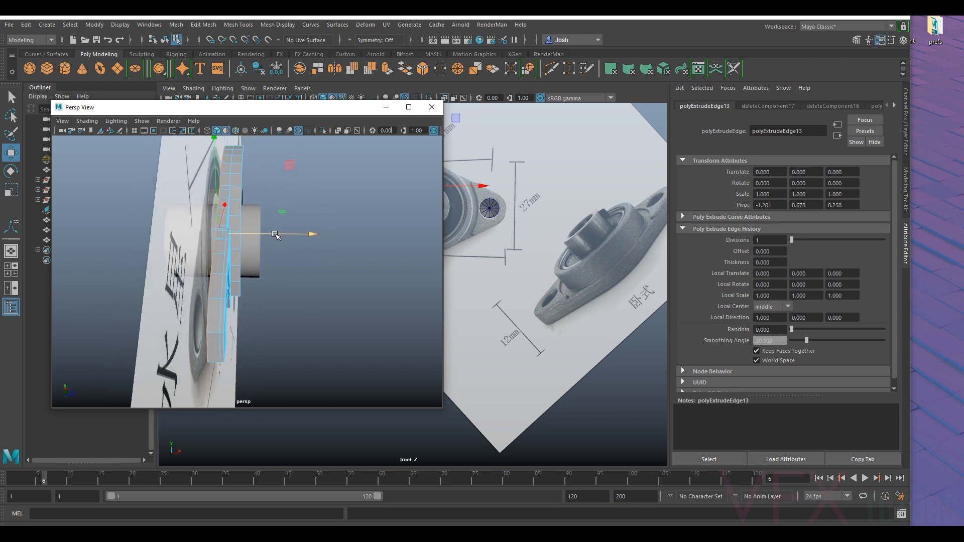
mouse_move(274, 234)
mouse_down()
mouse_move(285, 265)
mouse_move(249, 232)
mouse_move(285, 222)
mouse_move(269, 245)
mouse_up()
- Move the flange quarter and both cylinders forward so they stand clear of the reference image plane
right_drag(232, 191, 274, 175)
click(259, 178)
alt+middle_drag(270, 195, 274, 234)
alt+drag(274, 235, 308, 228)
click(185, 212)
scroll(213, 195, down, 5)
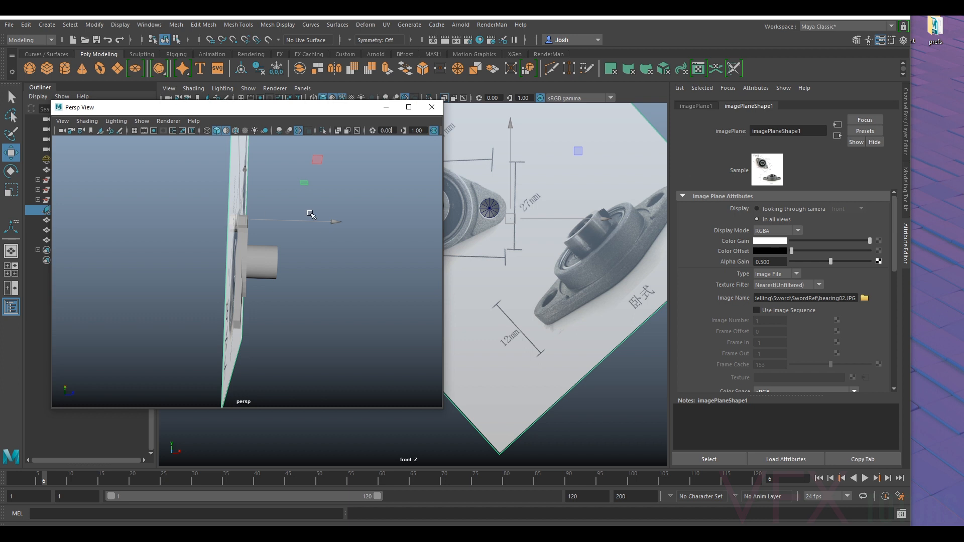
click(239, 265)
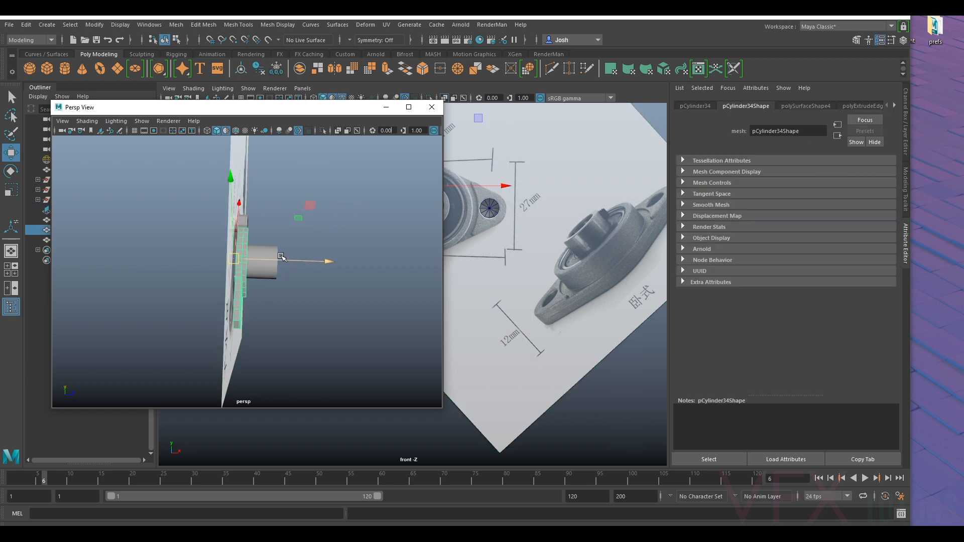
shift+click(274, 250)
ctrl+shift+drag(303, 208, 206, 318)
drag(296, 263, 428, 274)
- Snap the central cylinder's pivot to the centre of its rear end cap
key(f)
alt+drag(315, 289, 303, 263)
scroll(297, 281, up, 5)
click(304, 262)
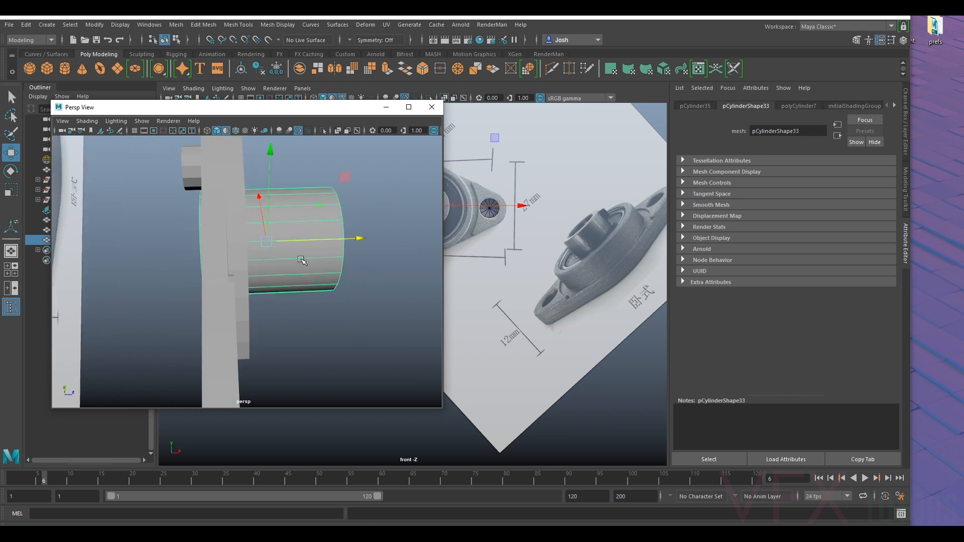
key(d)
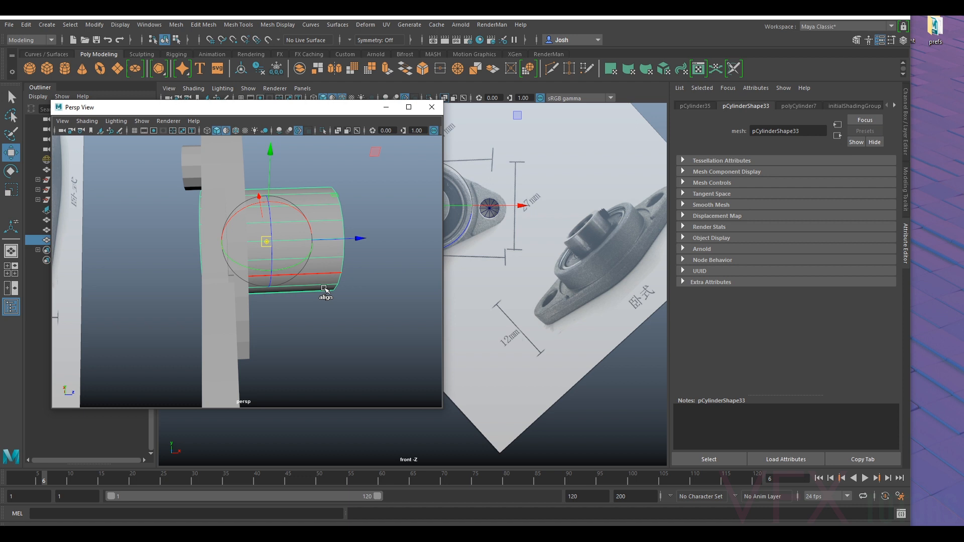
key(super)
key(super)
mouse_move(331, 276)
alt+mouse_down()
mouse_move(358, 275)
mouse_move(343, 268)
alt+mouse_up()
key(v)
drag(323, 229, 213, 256)
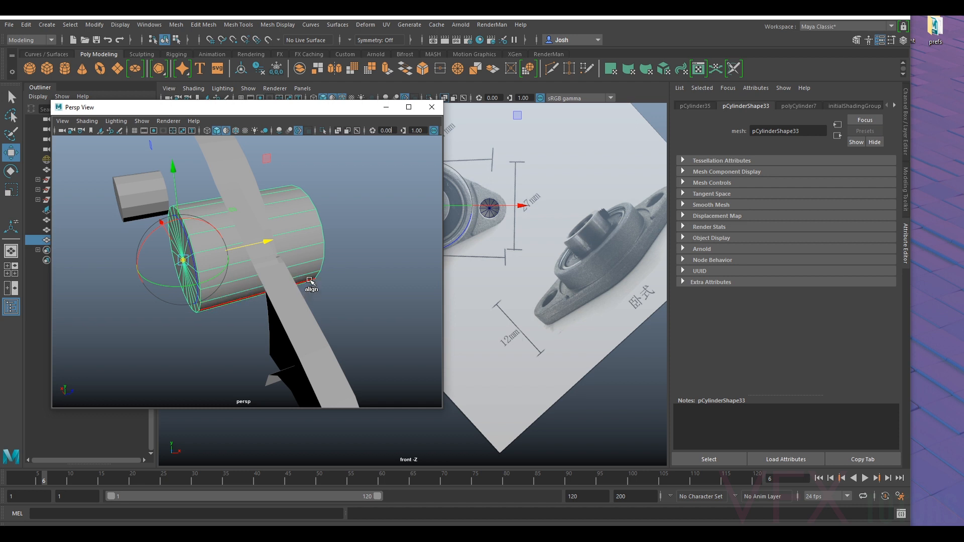
- Snap the central cylinder along its axis so its rear end lines up with the flange's back
alt+drag(273, 274, 247, 323)
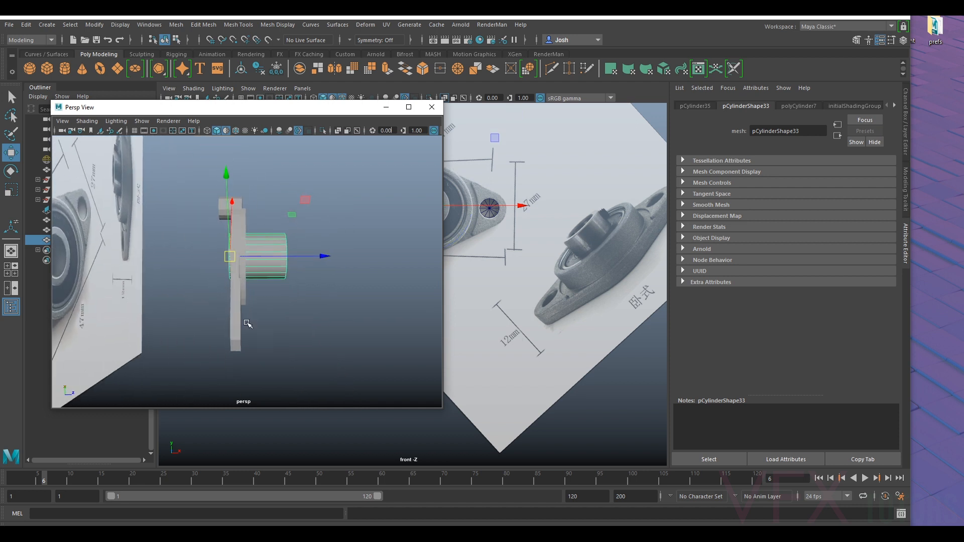
key(v)
drag(260, 257, 225, 286)
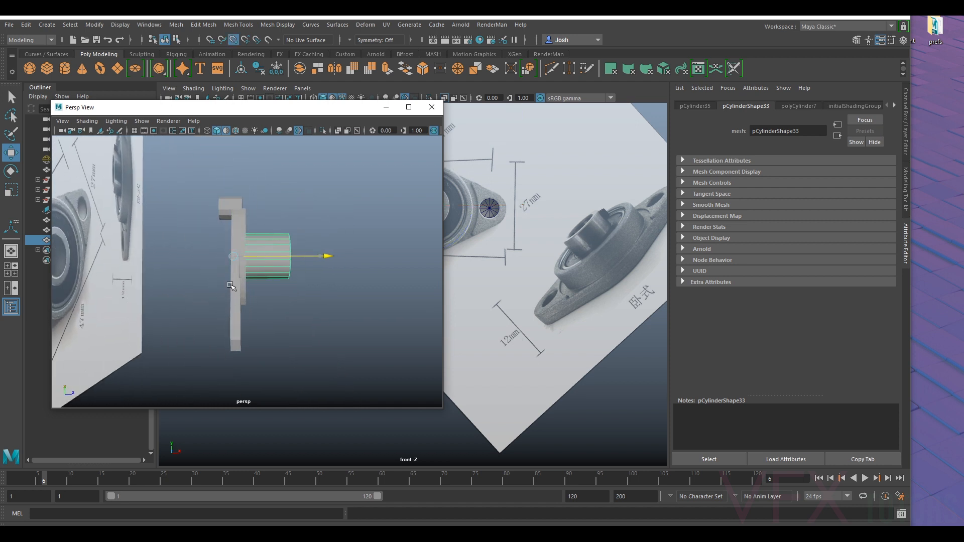
mouse_move(312, 297)
alt+mouse_down()
mouse_move(312, 339)
mouse_move(321, 308)
mouse_move(313, 290)
mouse_move(307, 303)
mouse_move(300, 295)
alt+mouse_up()
scroll(300, 295, up, 1)
alt+middle_drag(319, 280, 312, 303)
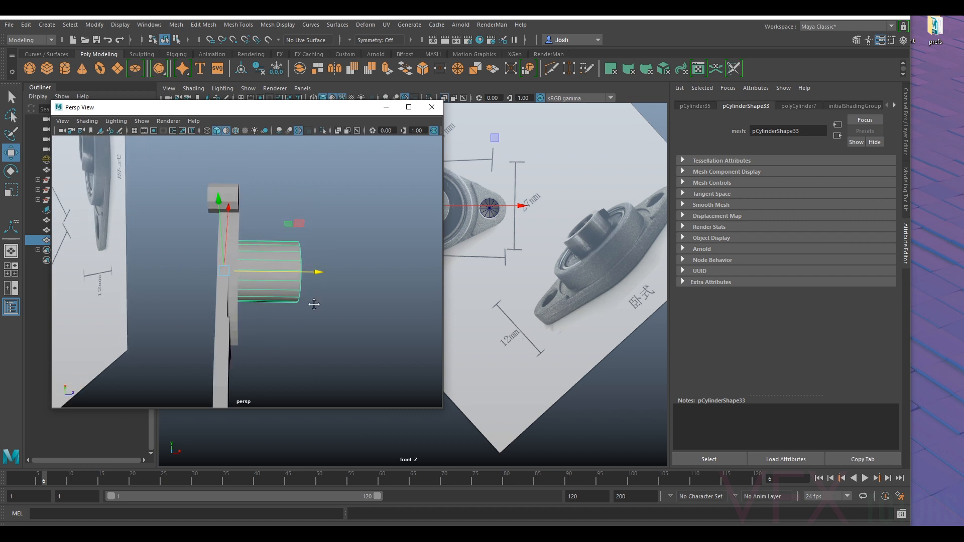
scroll(308, 302, up, 3)
scroll(236, 280, down, 1)
- Select the front border of the flange quarter's housing wall and pull it forward to deepen the wall
click(222, 290)
alt+drag(270, 300, 254, 273)
right_drag(221, 247, 226, 210)
middle_drag(226, 231, 249, 234)
alt+drag(250, 254, 213, 336)
scroll(245, 255, down, 8)
mouse_move(215, 213)
alt+mouse_down()
mouse_move(246, 216)
mouse_move(228, 213)
alt+mouse_up()
ctrl+drag(177, 196, 224, 282)
alt+drag(201, 226, 218, 222)
scroll(218, 221, up, 5)
ctrl+drag(165, 158, 231, 172)
mouse_move(360, 262)
alt+mouse_down()
mouse_move(254, 263)
mouse_move(346, 251)
alt+mouse_up()
scroll(302, 289, down, 4)
alt+drag(303, 290, 293, 271)
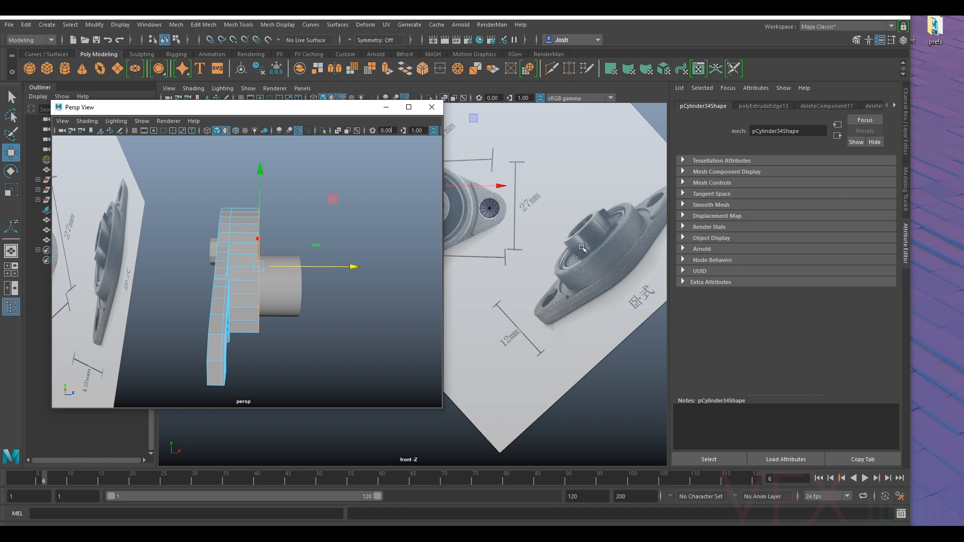
- Pull the housing wall's front border slightly further forward to match the angled bearing photo
drag(299, 267, 309, 272)
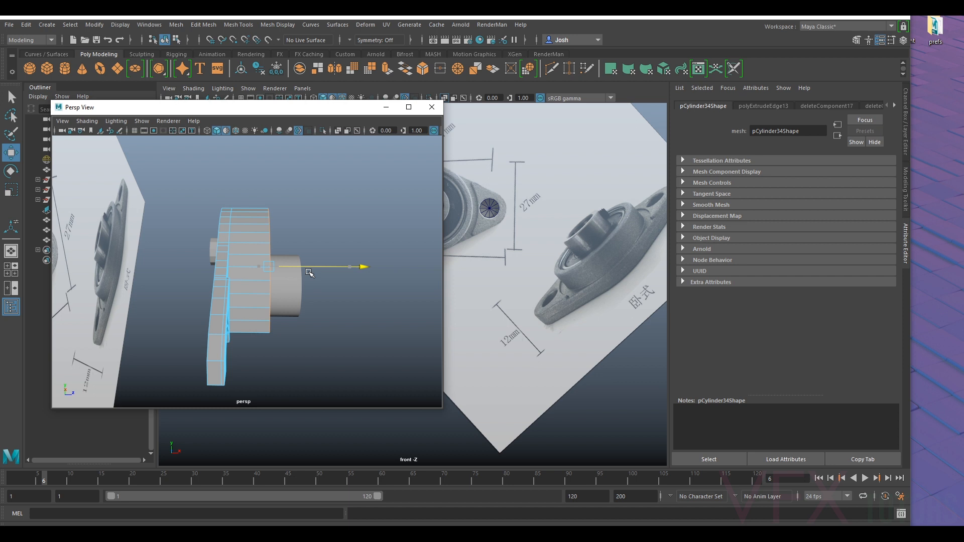
drag(309, 272, 309, 271)
alt+drag(267, 269, 301, 254)
right_drag(276, 234, 232, 235)
- Select the vertices of the flange plate and the wall's base, leaving out the wall's front border
drag(192, 181, 286, 401)
drag(293, 268, 299, 270)
alt+middle_drag(383, 280, 358, 292)
key(ctrl+z)
alt+drag(387, 280, 341, 271)
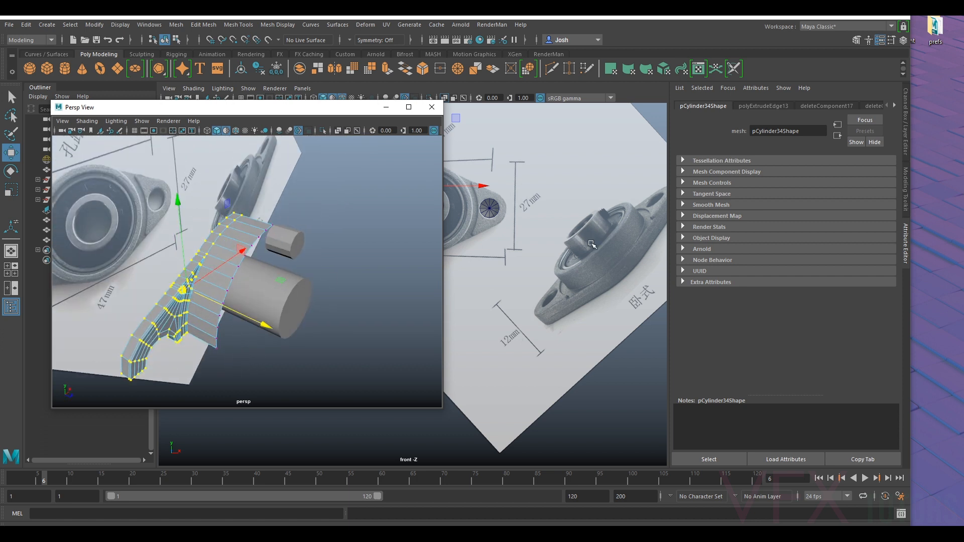
alt+drag(260, 292, 239, 277)
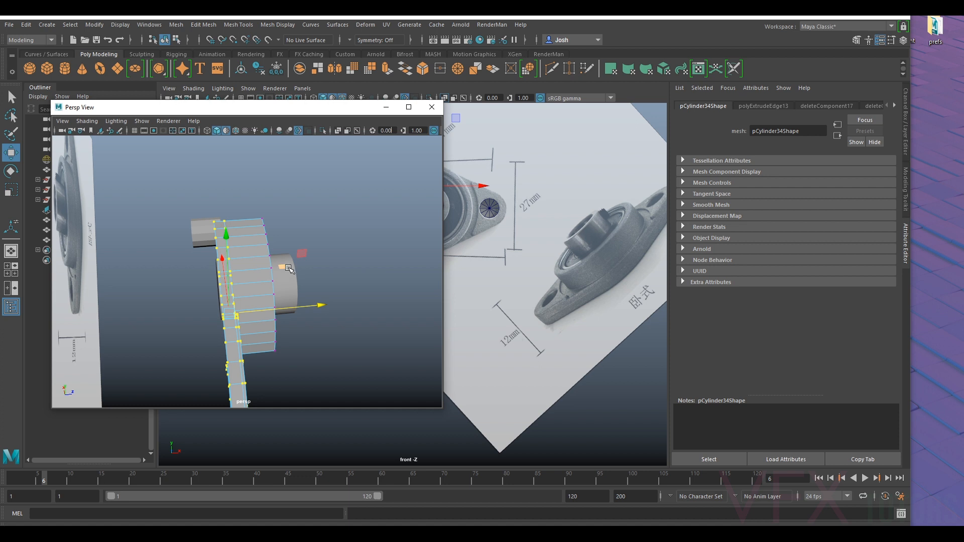
alt+drag(291, 271, 296, 271)
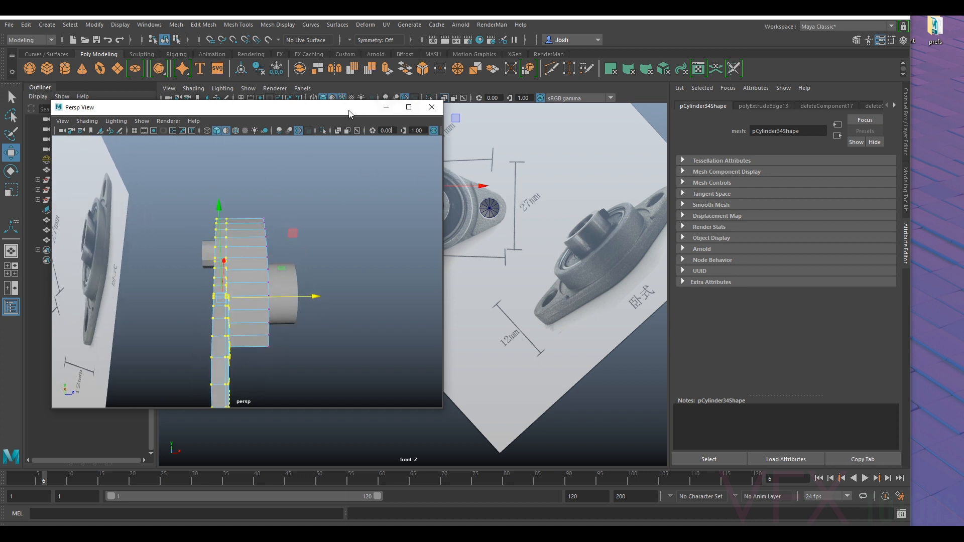
- Move the perspective window aside, switch the main viewport to the top orthographic view and frame the bearing parts there
drag(349, 114, 315, 161)
click(304, 88)
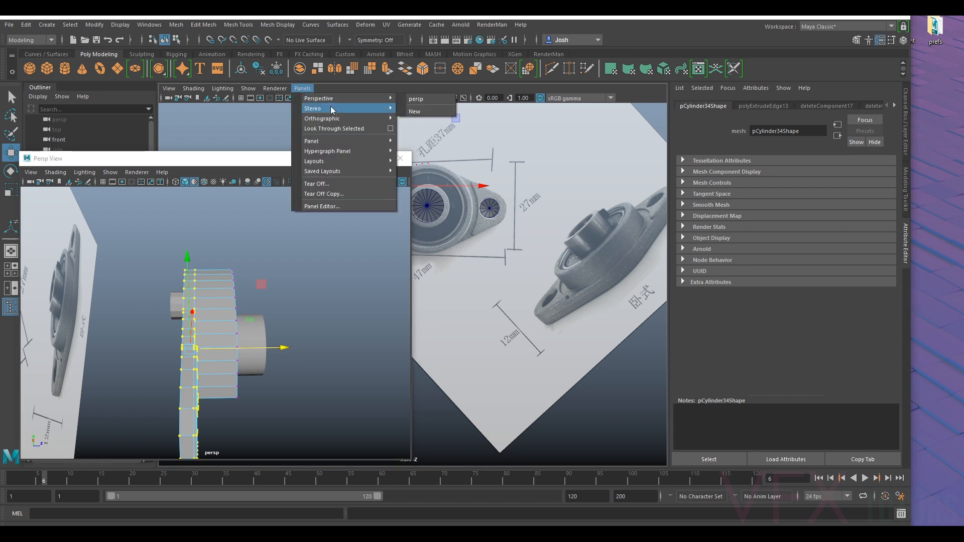
mouse_move(341, 119)
click(434, 140)
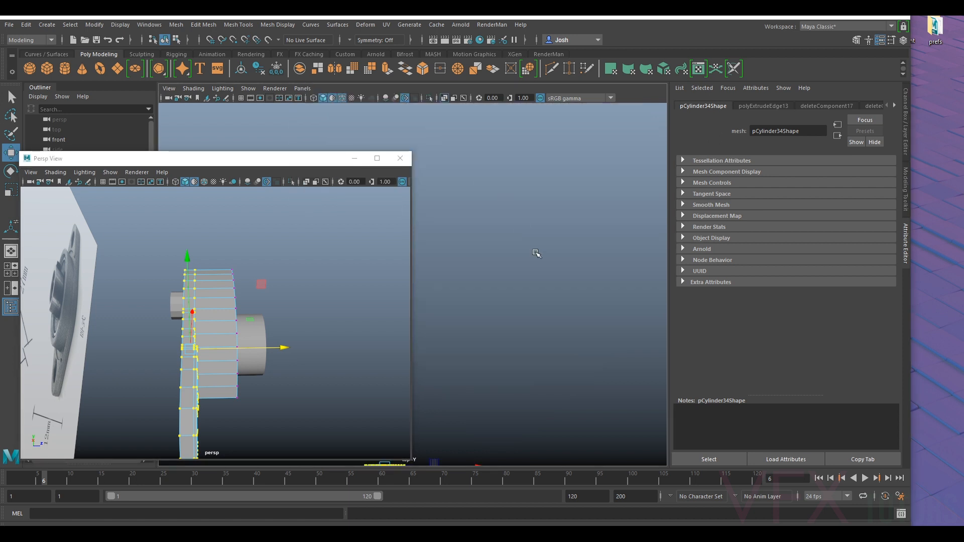
scroll(519, 296, down, 5)
scroll(520, 296, up, 8)
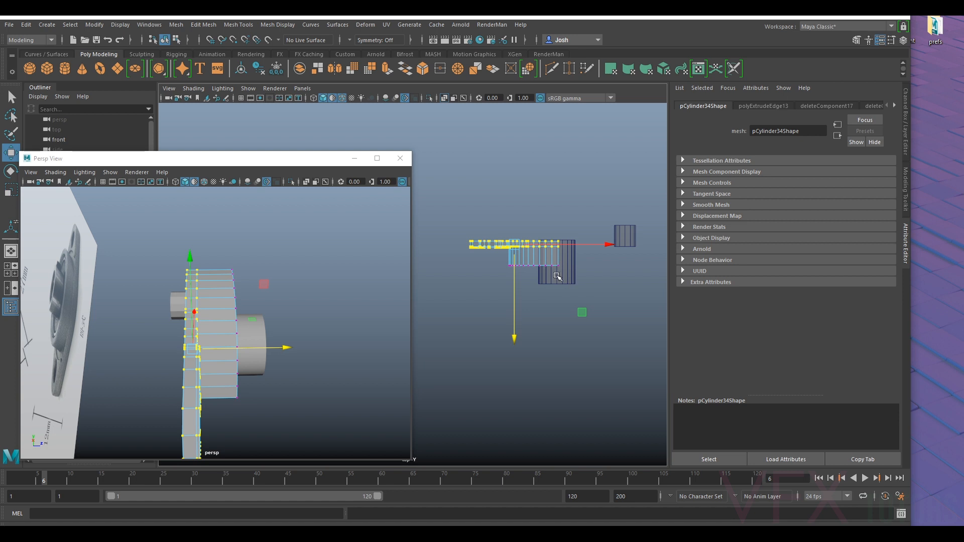
scroll(554, 323, down, 5)
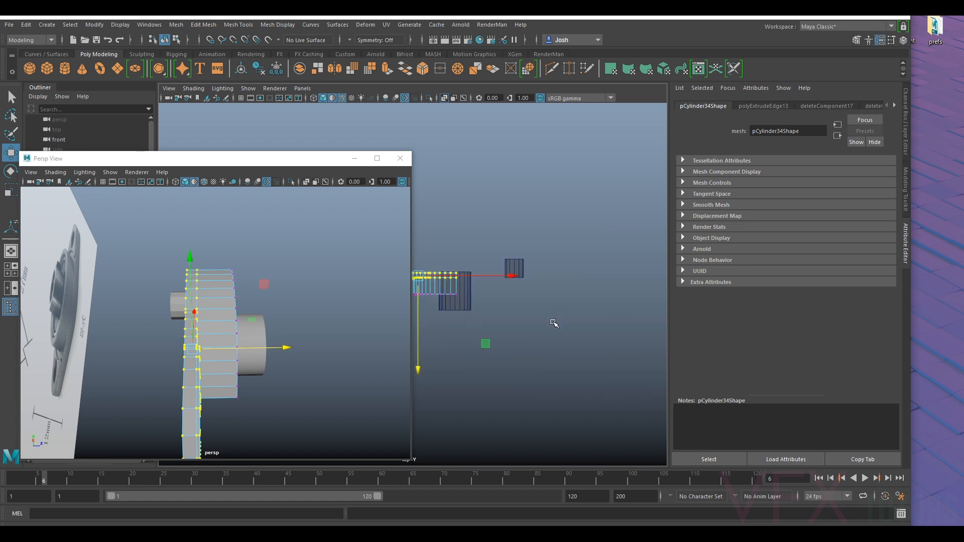
alt+drag(308, 338, 319, 329)
alt+middle_drag(449, 309, 500, 315)
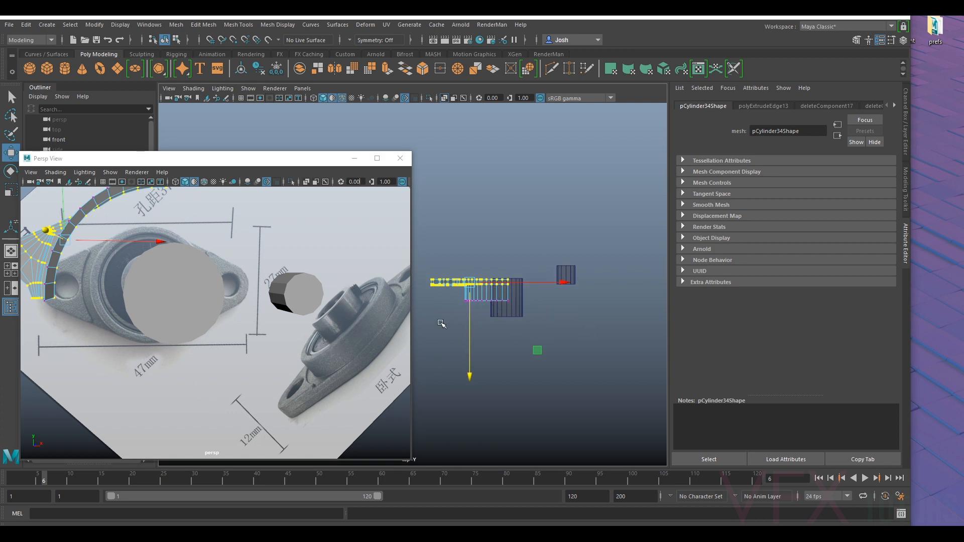
- Select the flange plate's back vertices in the top view and move them back to thicken the plate
mouse_move(491, 307)
alt+middle_down()
mouse_move(570, 304)
mouse_move(547, 302)
alt+middle_up()
alt+drag(161, 309, 192, 308)
alt+drag(279, 304, 209, 300)
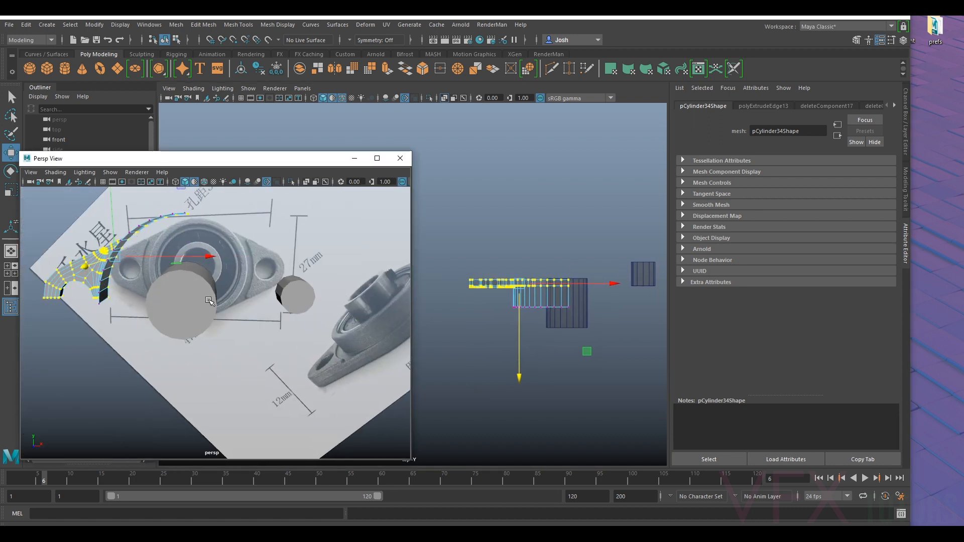
alt+drag(333, 318, 280, 299)
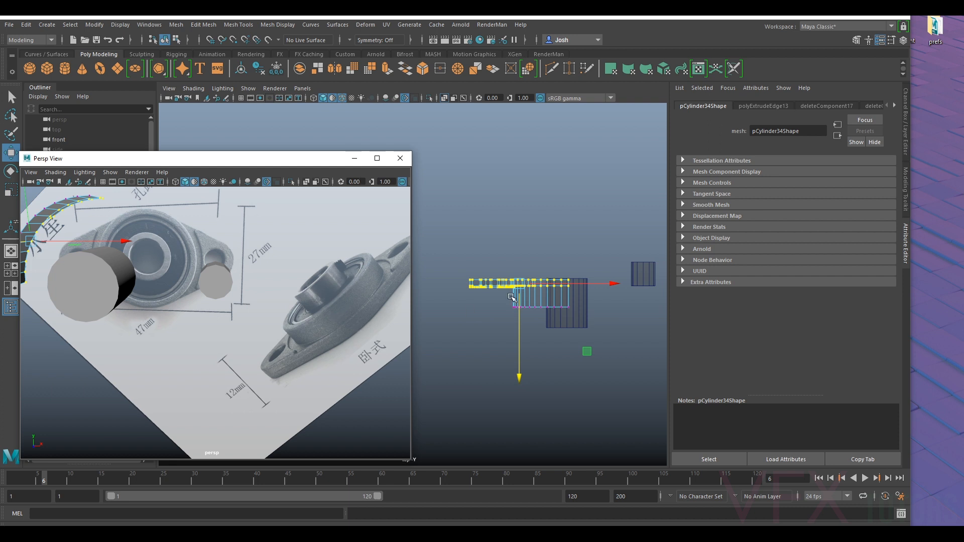
scroll(572, 302, up, 3)
alt+middle_drag(614, 301, 519, 294)
drag(493, 307, 496, 313)
alt+middle_drag(527, 273, 559, 290)
drag(441, 272, 623, 299)
drag(527, 324, 528, 317)
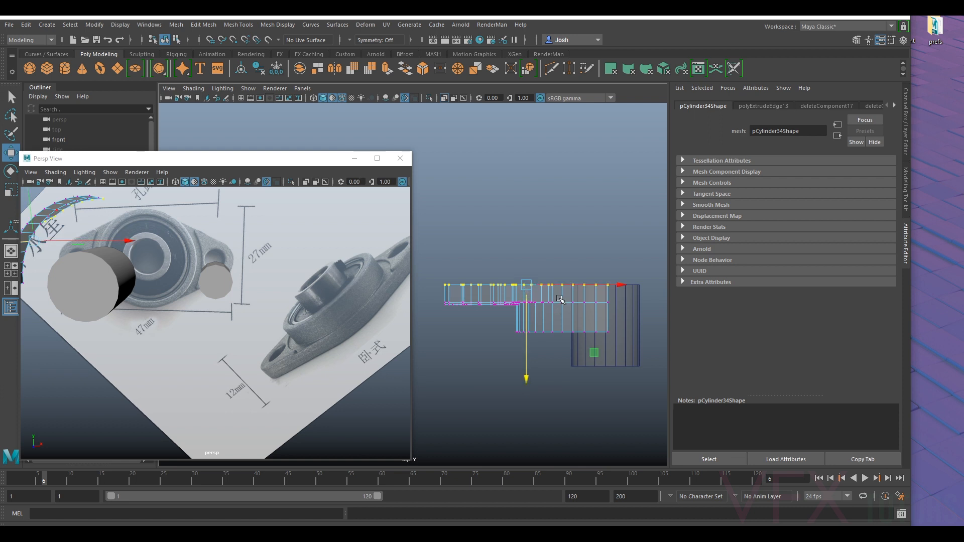
- Select the flange plate's front-face vertices in the top view and move them slightly back to refine the plate thickness
alt+drag(254, 292, 296, 314)
scroll(335, 300, down, 5)
scroll(334, 298, up, 3)
scroll(281, 318, up, 10)
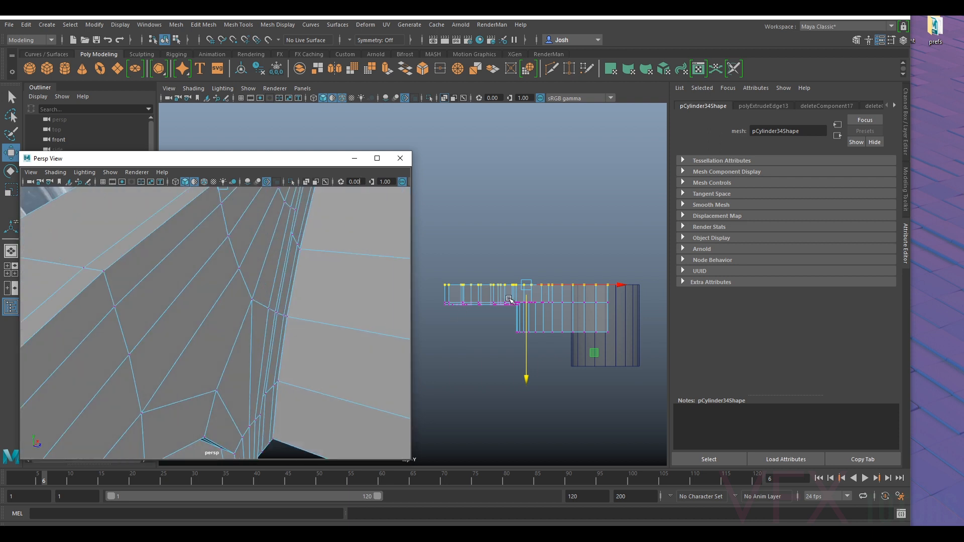
drag(435, 322, 628, 294)
scroll(506, 334, up, 2)
scroll(506, 333, up, 1)
drag(580, 345, 576, 343)
scroll(542, 336, up, 2)
alt+middle_drag(541, 336, 525, 325)
scroll(484, 330, up, 1)
drag(431, 329, 609, 305)
scroll(502, 351, up, 2)
alt+middle_drag(502, 351, 537, 312)
drag(522, 318, 528, 302)
- Select the housing wall's front border and the flange's back vertices to fine-tune the depth against the angled bearing photo
scroll(577, 310, down, 8)
scroll(214, 318, down, 8)
alt+drag(213, 319, 249, 286)
alt+middle_drag(467, 295, 495, 298)
scroll(503, 297, up, 5)
drag(505, 325, 600, 307)
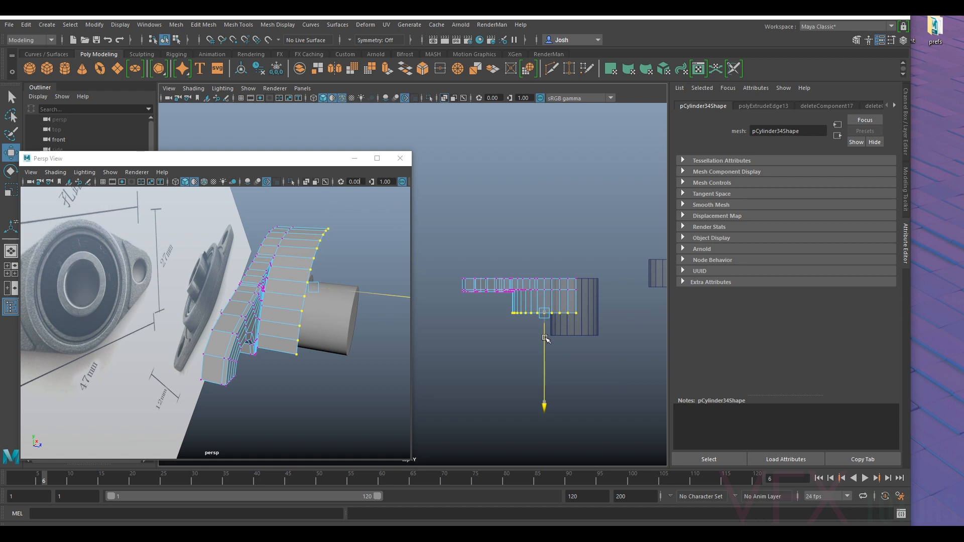
drag(450, 251, 597, 290)
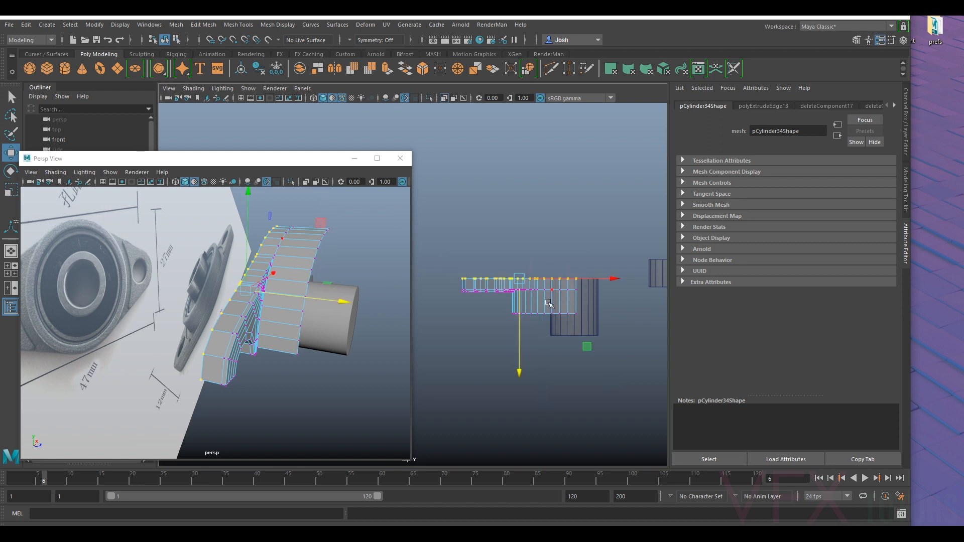
drag(520, 315, 520, 315)
alt+drag(323, 345, 216, 304)
right_drag(243, 266, 373, 231)
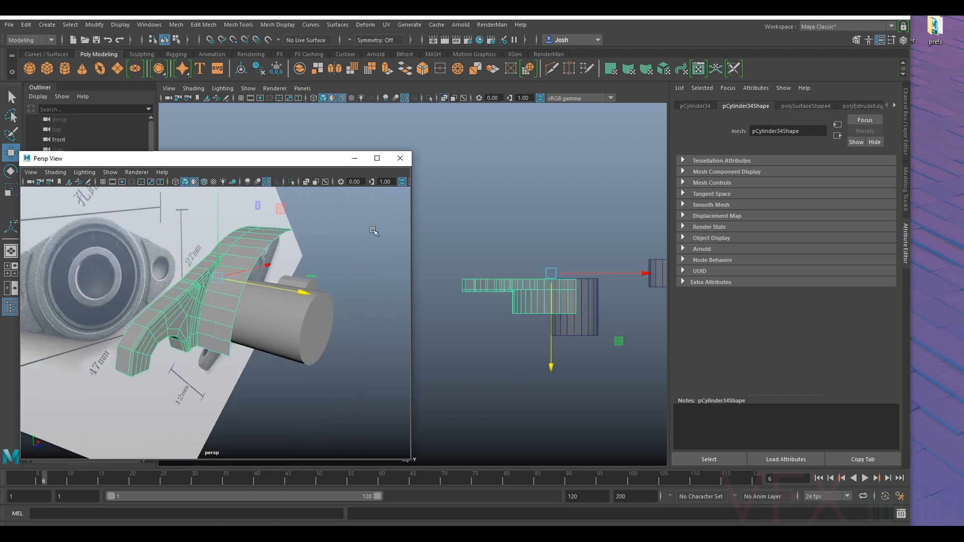
- Switch the main viewport to the front orthographic view and frame the flange quarter over the reference photo
click(298, 89)
mouse_move(308, 101)
mouse_move(343, 120)
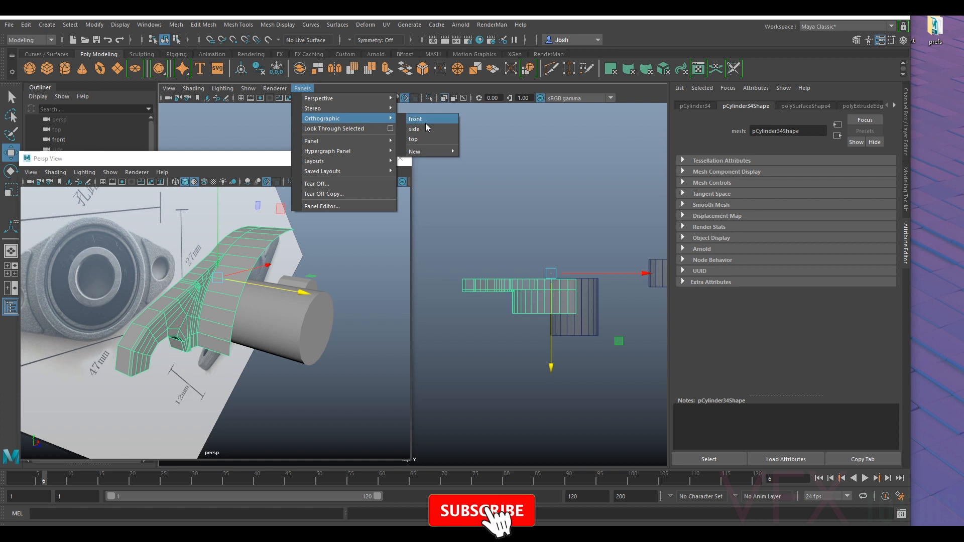
click(425, 129)
alt+middle_drag(536, 318, 658, 392)
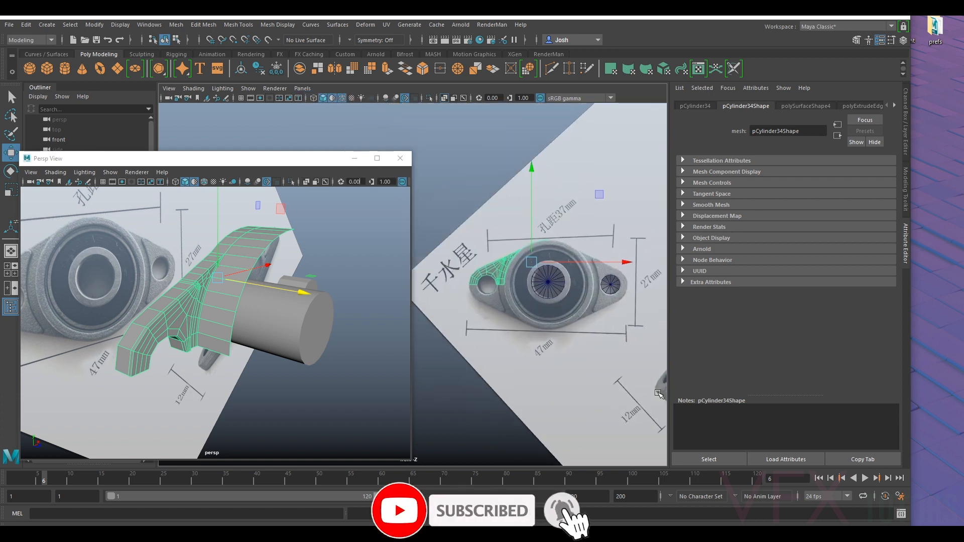
scroll(605, 253, up, 3)
alt+middle_drag(605, 253, 525, 255)
scroll(526, 255, up, 2)
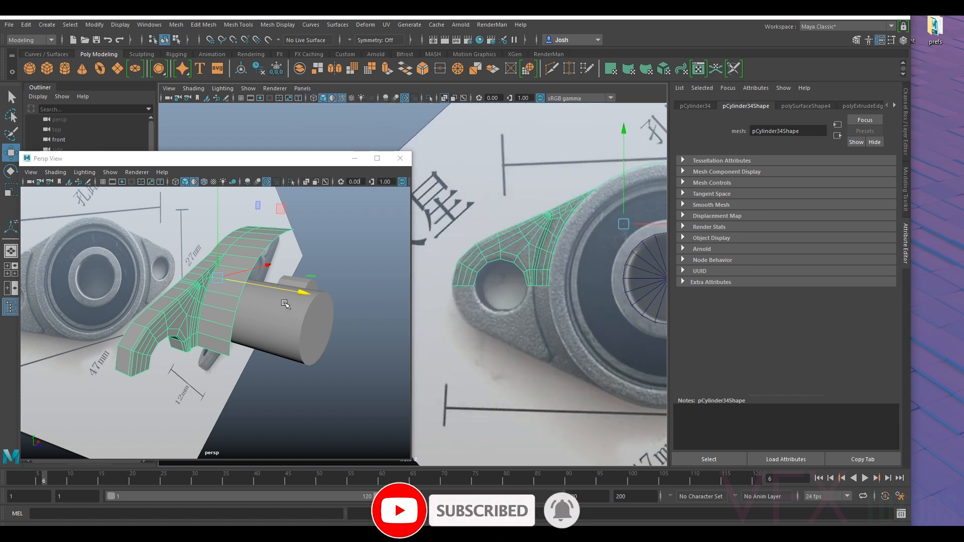
- Examine the flange quarter from several angles and compare its outline with the reference bearing in the front view
alt+right_drag(285, 304, 252, 318)
alt+drag(252, 319, 206, 299)
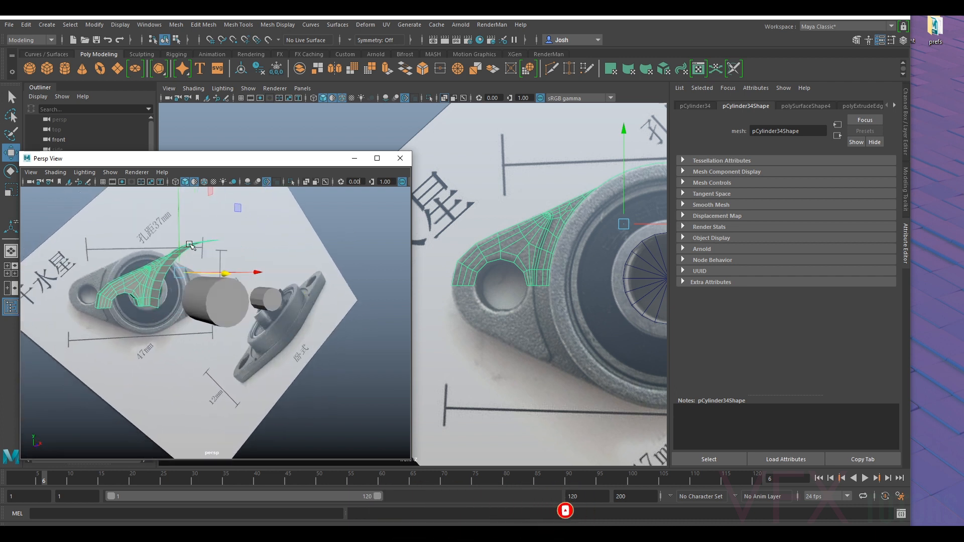
alt+drag(211, 258, 224, 273)
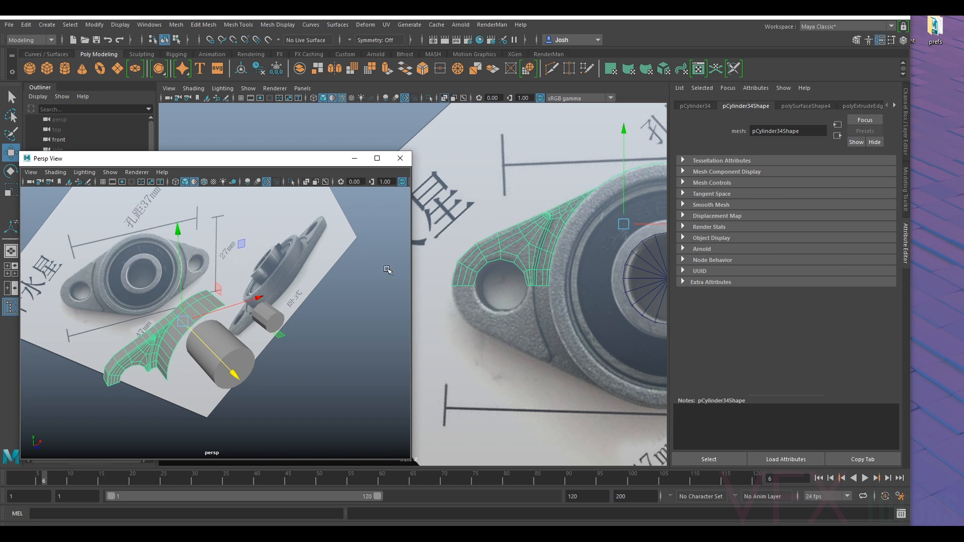
alt+drag(172, 256, 193, 282)
scroll(224, 244, up, 5)
alt+middle_drag(192, 281, 298, 266)
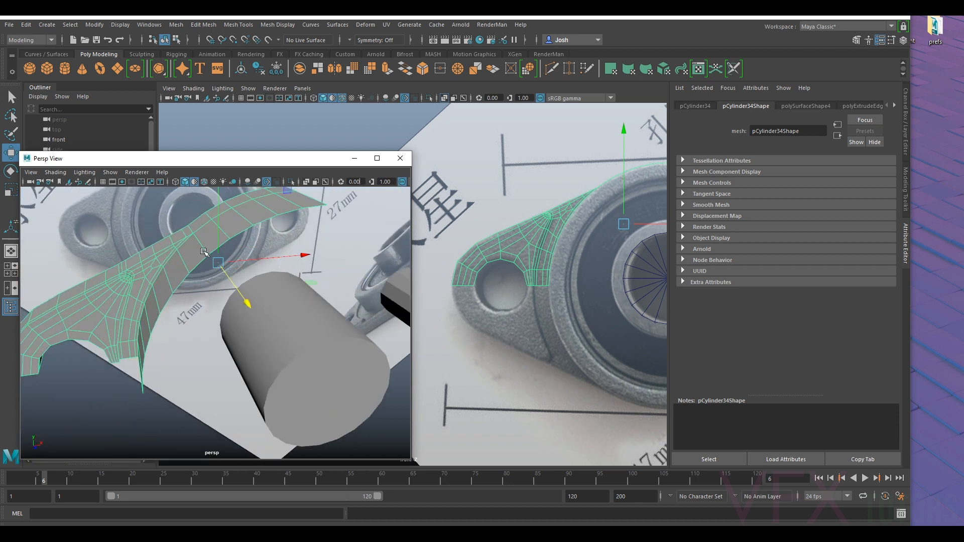
alt+middle_drag(631, 254, 560, 254)
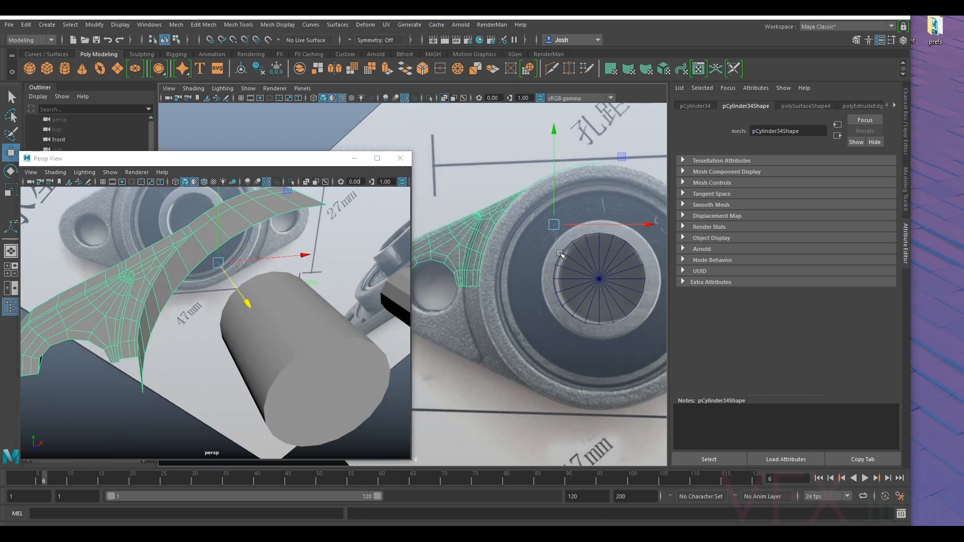
scroll(560, 254, down, 5)
scroll(479, 245, up, 3)
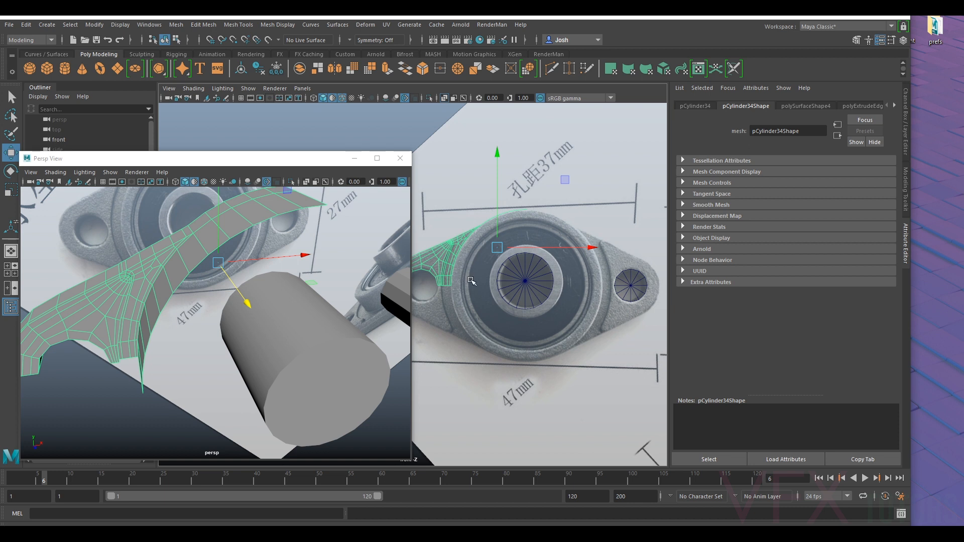
alt+middle_drag(501, 248, 547, 250)
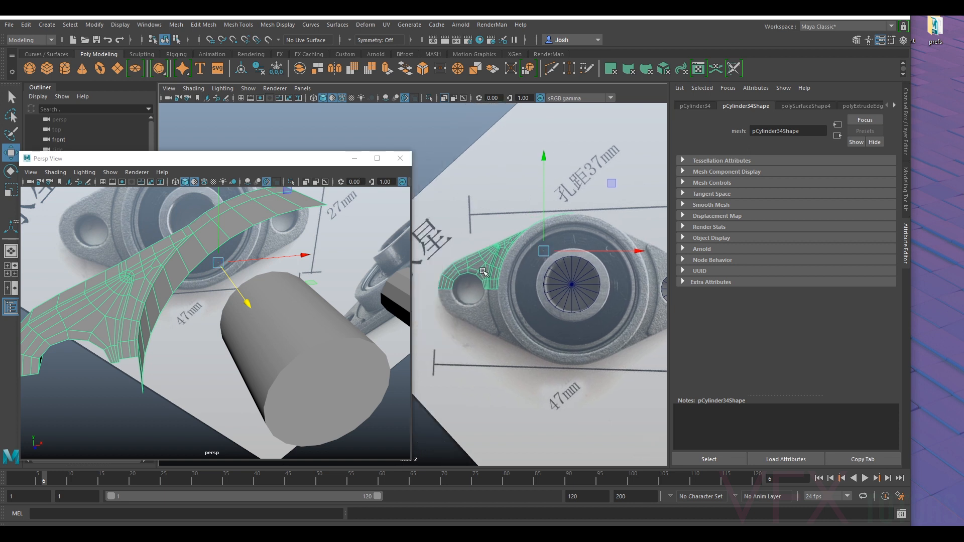
- Delete the flange quarter's history, centre its pivot, and move the pivot down to the quarter's lower seam edge
click(264, 72)
click(243, 71)
scroll(552, 287, up, 3)
alt+middle_drag(542, 291, 591, 262)
key(d)
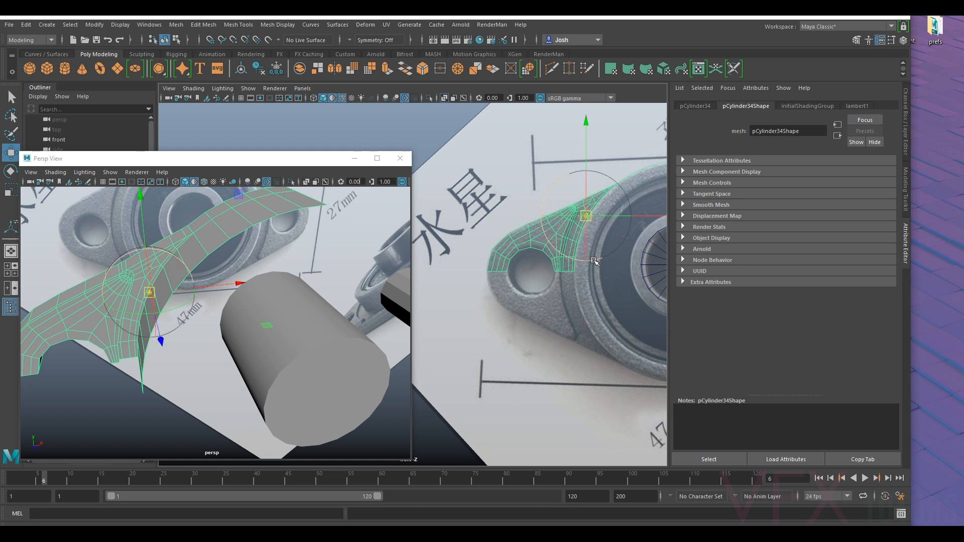
drag(598, 210, 564, 281)
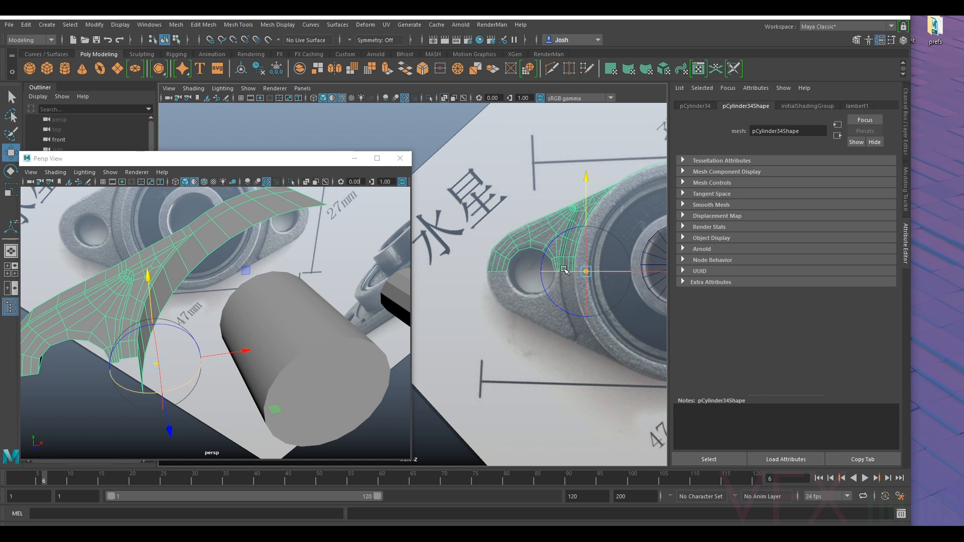
key(d)
- Duplicate the flange quarter and set the copy's Scale Y to -1 to mirror it downward
alt+middle_drag(619, 170, 592, 175)
key(ctrl+d)
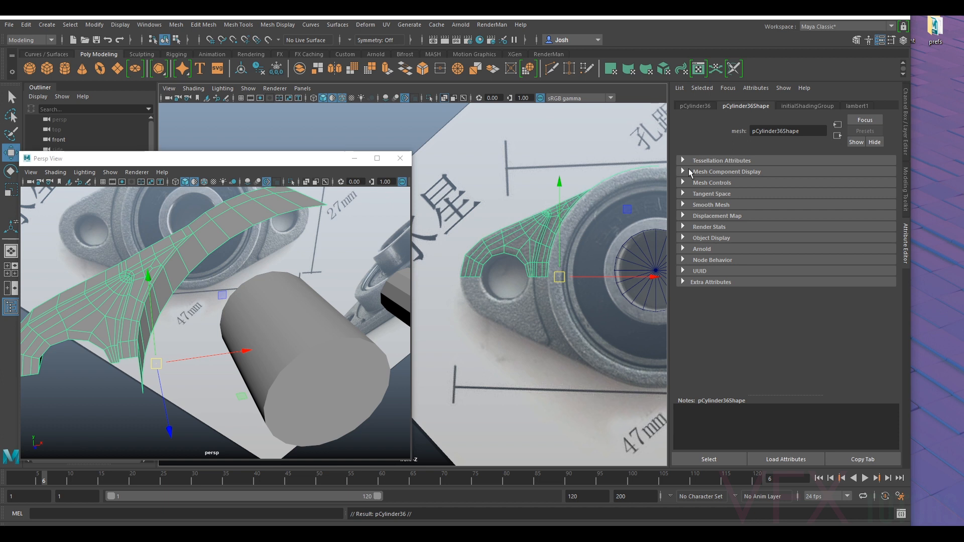
click(905, 123)
click(879, 173)
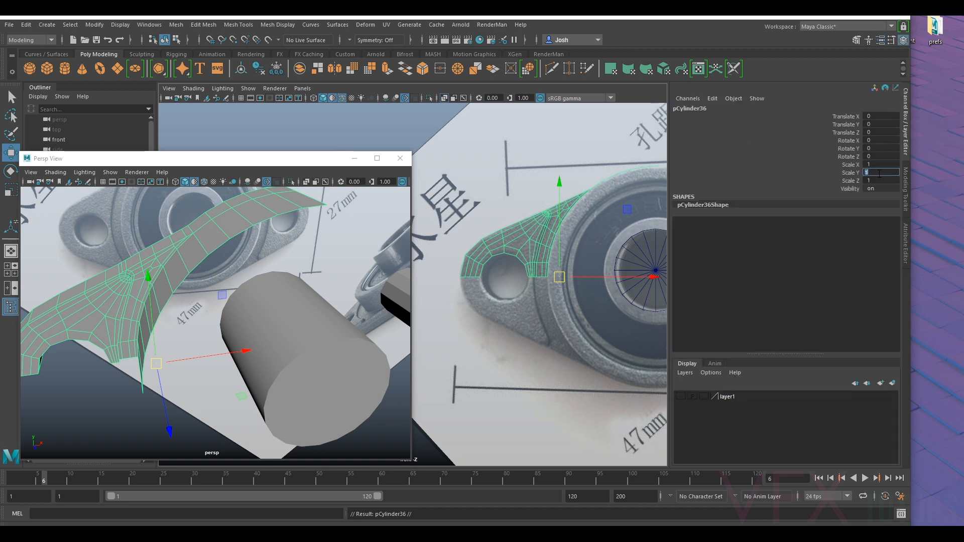
text(-1)
key(Return)
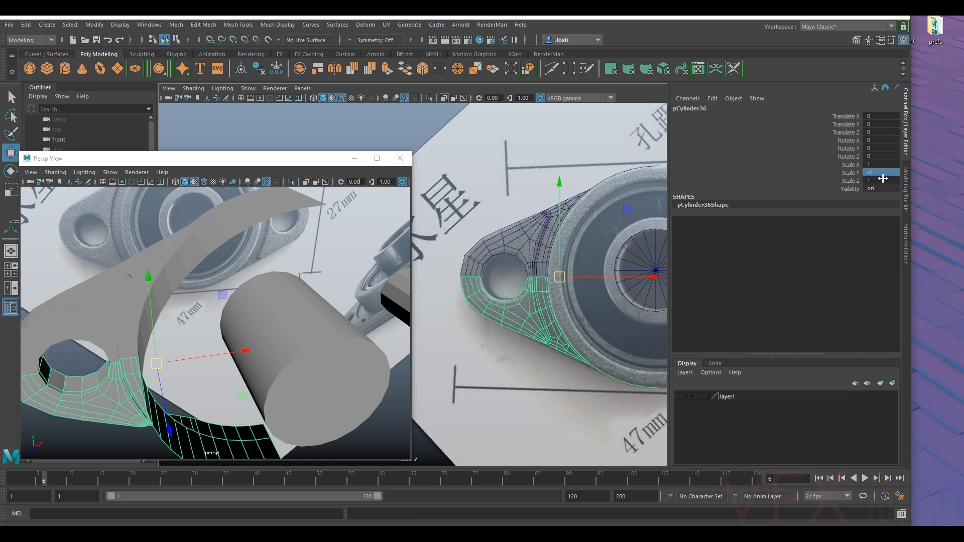
- Add the original flange quarter to the selection and combine it with the mirrored copy into one mesh
alt+middle_drag(588, 236, 512, 231)
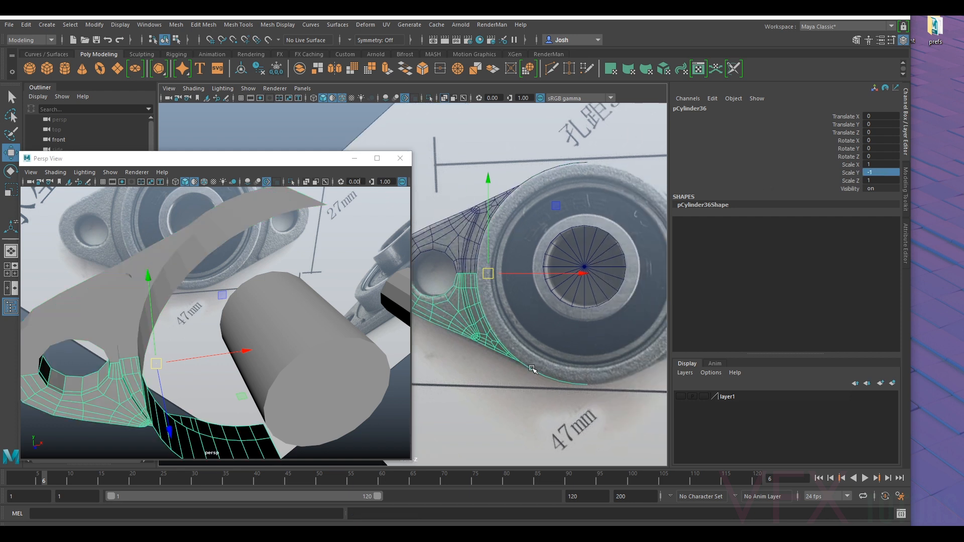
alt+middle_drag(496, 308, 555, 327)
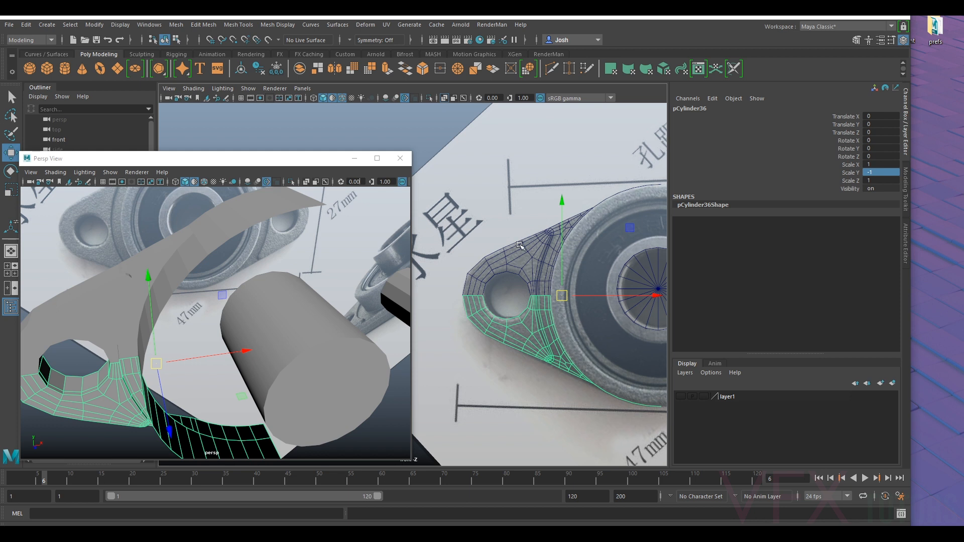
scroll(623, 286, up, 3)
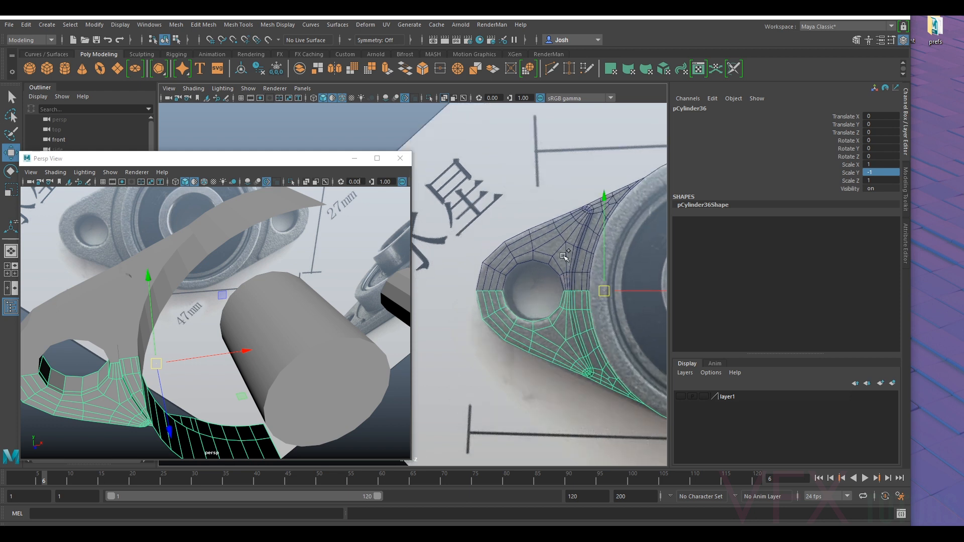
shift+click(574, 261)
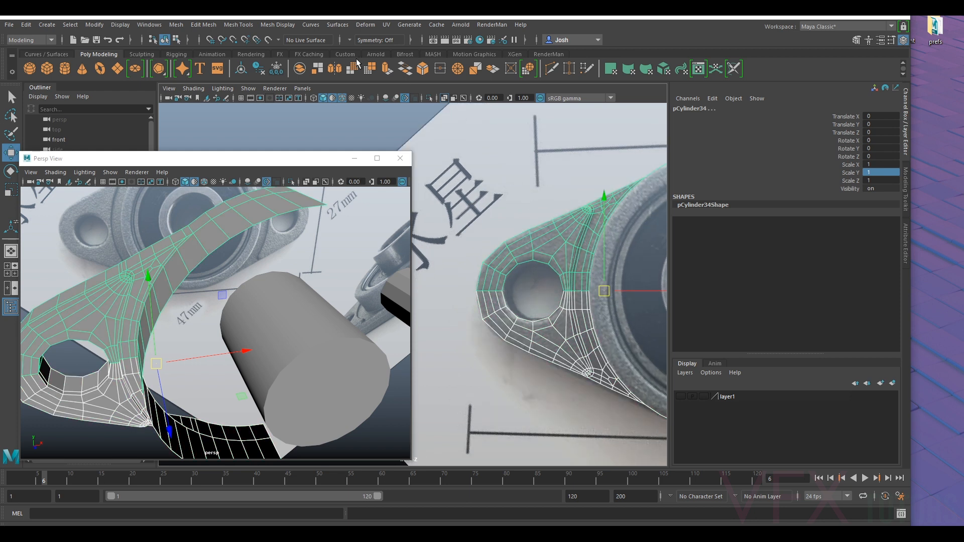
click(176, 25)
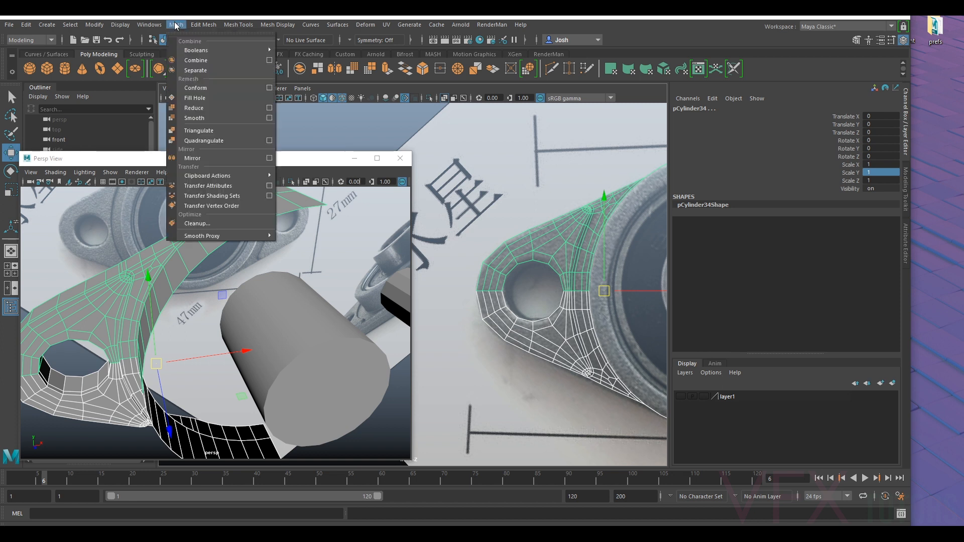
click(193, 47)
- Select the vertices along the horizontal seam between the two flange quarters and merge them
right_drag(578, 287, 576, 277)
drag(600, 284, 460, 298)
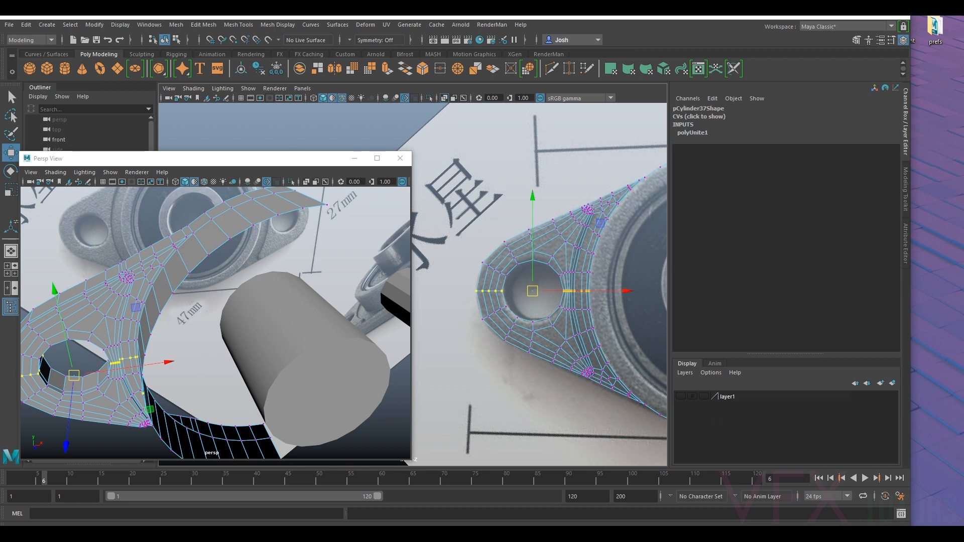
click(203, 24)
click(215, 130)
- Inspect the merged flange half with smooth preview, checking the seam, bolt hole and housing wall from several angles
scroll(568, 291, up, 2)
alt+drag(358, 358, 279, 344)
right_drag(252, 281, 314, 232)
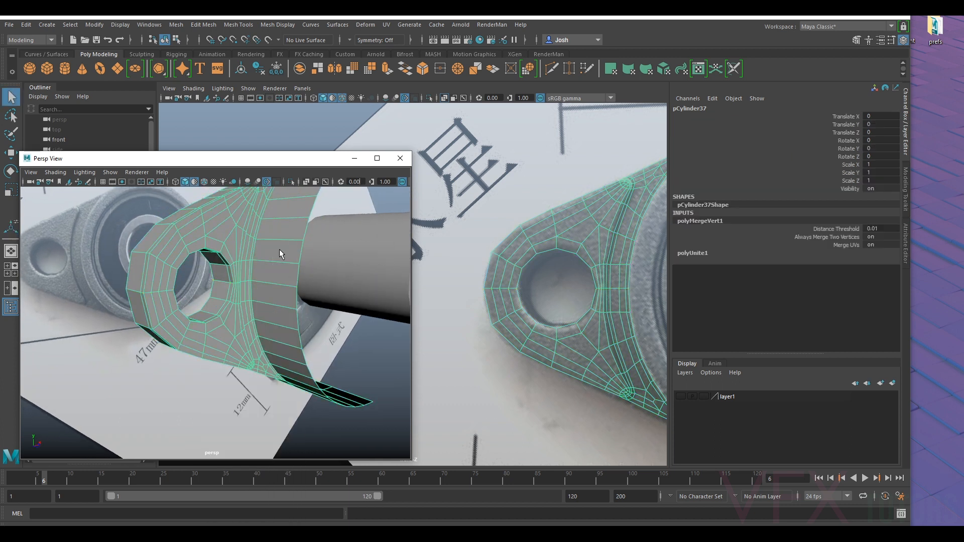
alt+drag(282, 275, 148, 313)
alt+right_drag(148, 313, 180, 336)
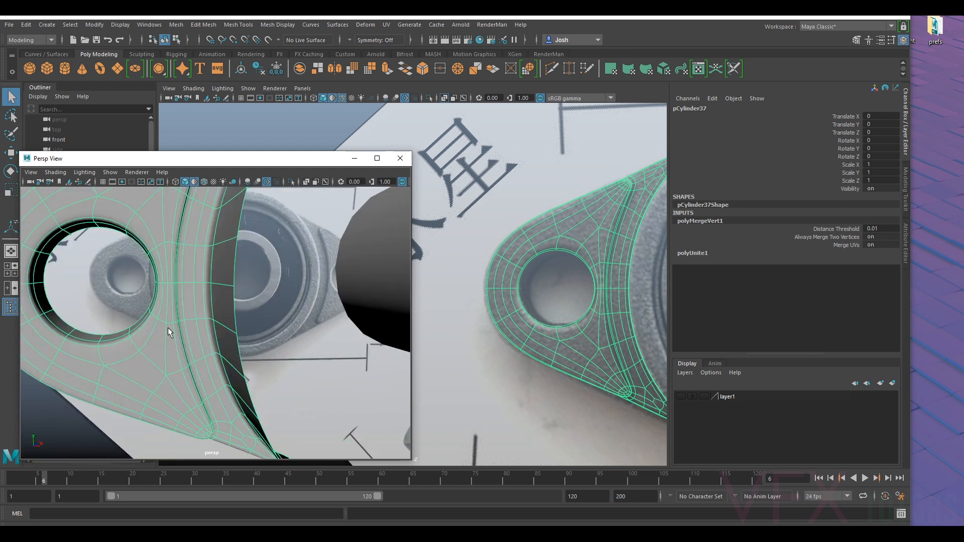
alt+middle_drag(168, 328, 193, 327)
key(f)
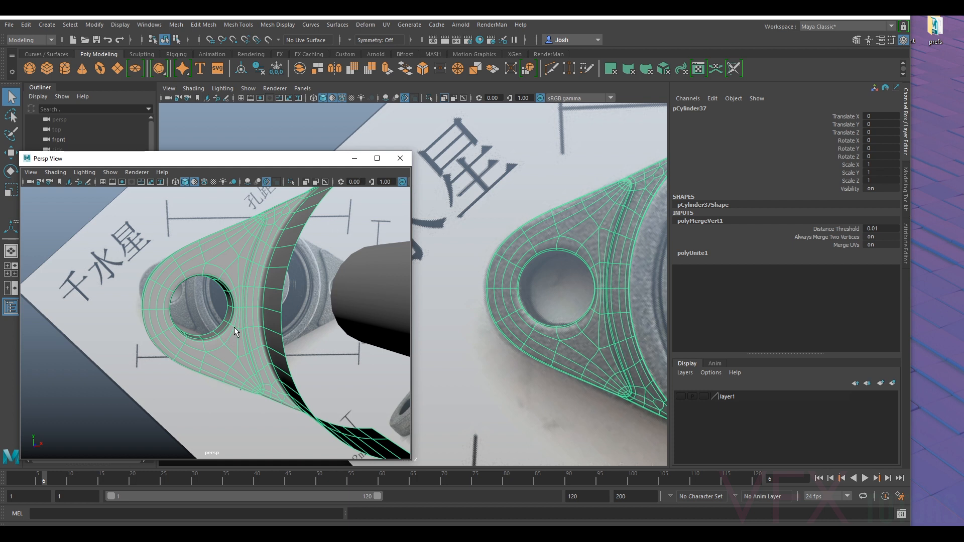
click(132, 400)
alt+drag(225, 348, 222, 341)
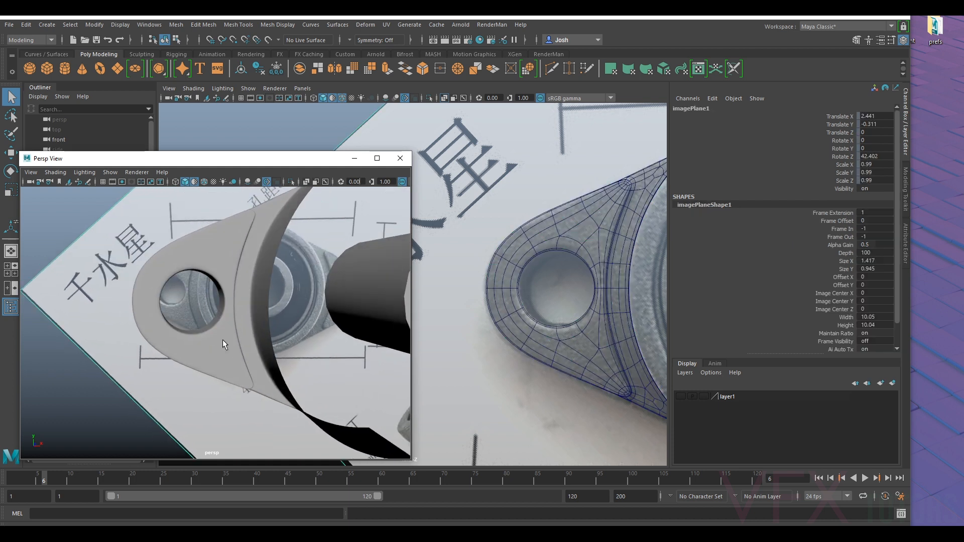
click(222, 339)
key(f)
alt+drag(235, 333, 227, 346)
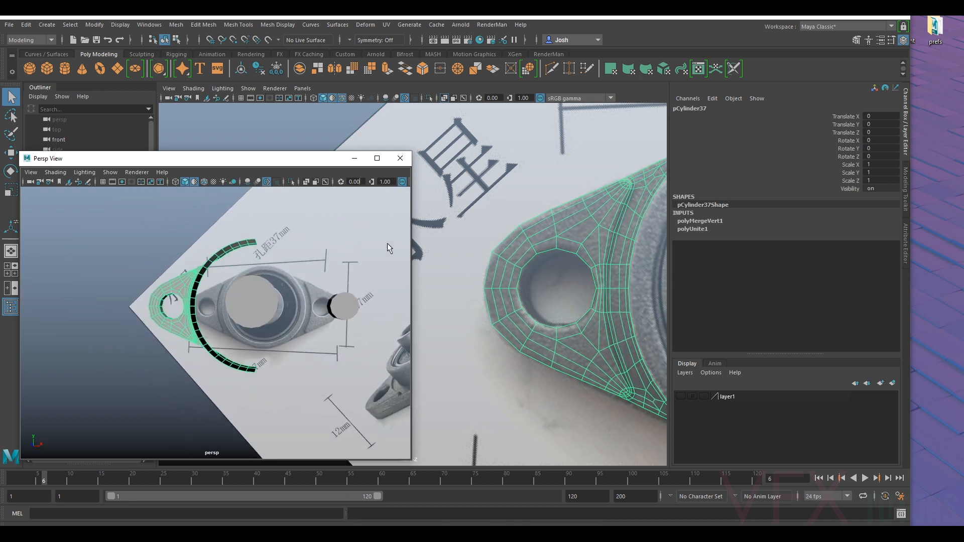
- Move the merged flange half's pivot to the bearing's central vertical axis, snapping it to the open edge of the housing wall
scroll(563, 196, down, 8)
alt+middle_drag(591, 240, 595, 233)
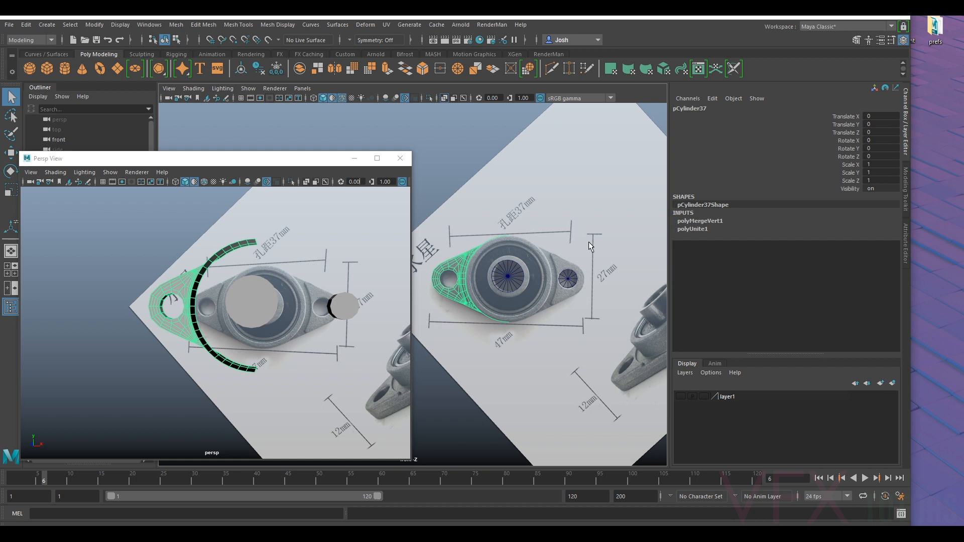
key(w)
scroll(510, 281, up, 1)
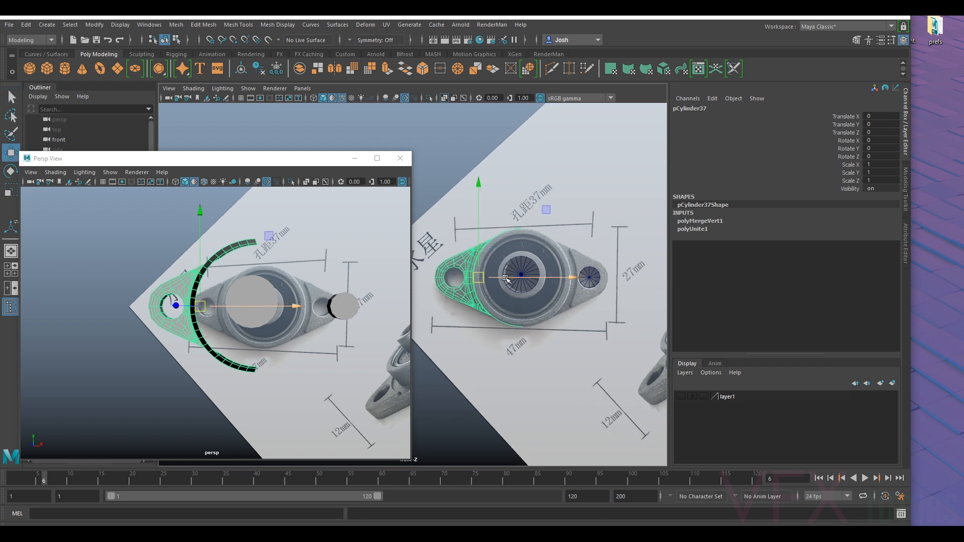
key(d)
key(v)
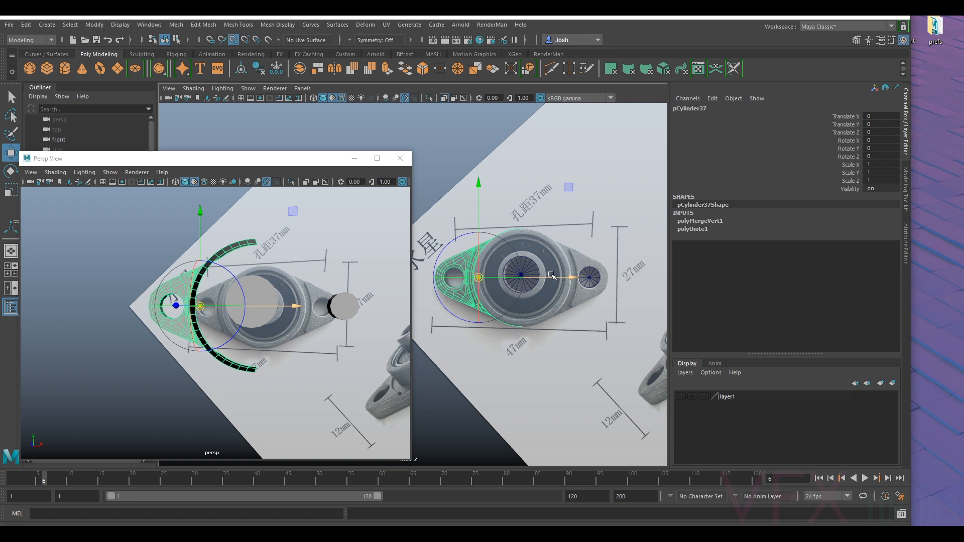
drag(552, 275, 525, 228)
key(d)
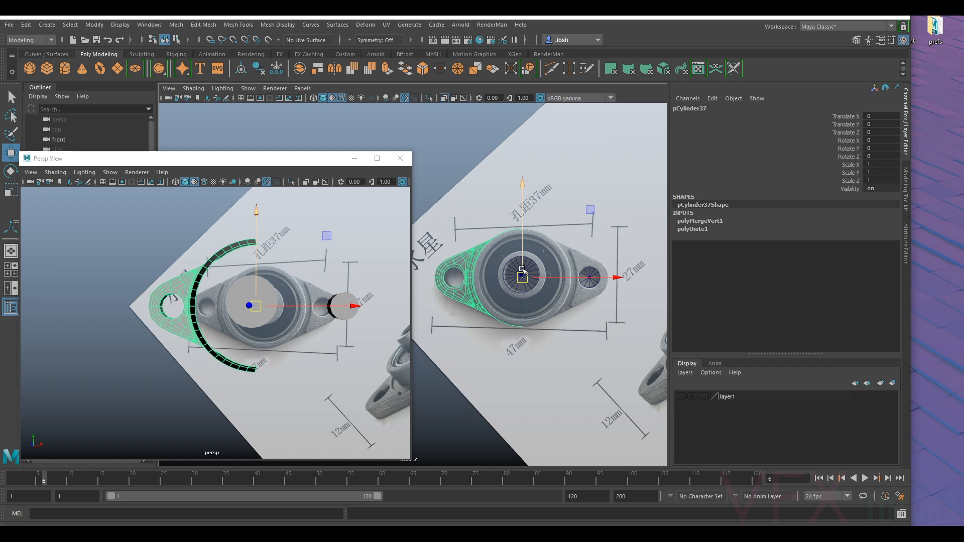
- Duplicate the flange half and set the copy's Scale X to -1 to mirror it across the bearing's centre
key(ctrl+d)
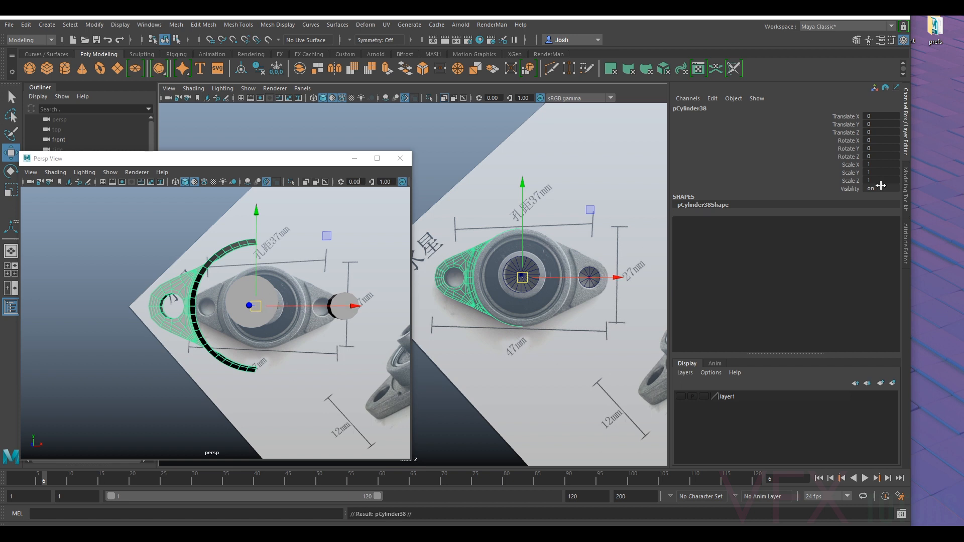
double_click(891, 165)
text(-1)
key(Return)
mouse_move(360, 285)
alt+mouse_down()
mouse_move(320, 244)
mouse_move(346, 292)
alt+mouse_up()
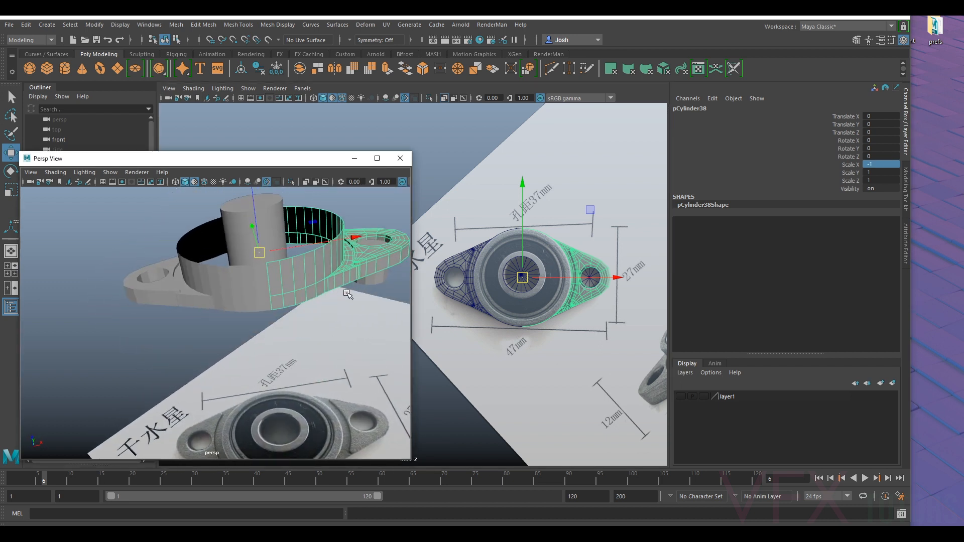
- Select both flange halves and examine from several angles how their housing walls meet
click(273, 298)
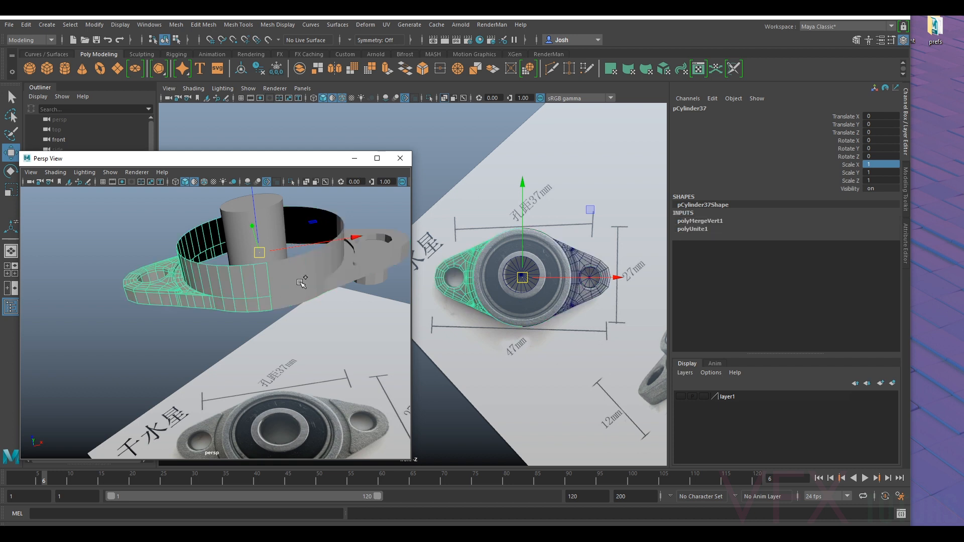
click(304, 283)
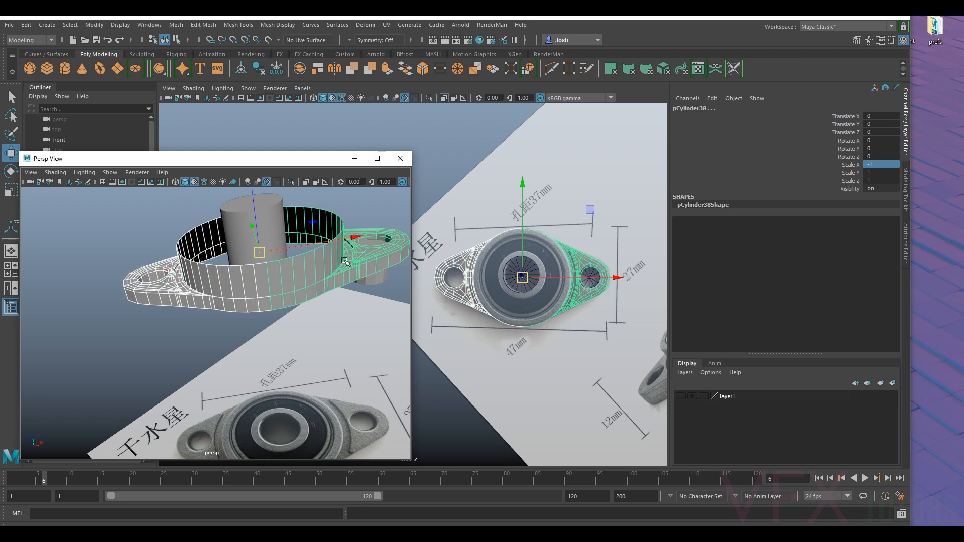
alt+drag(314, 236, 352, 294)
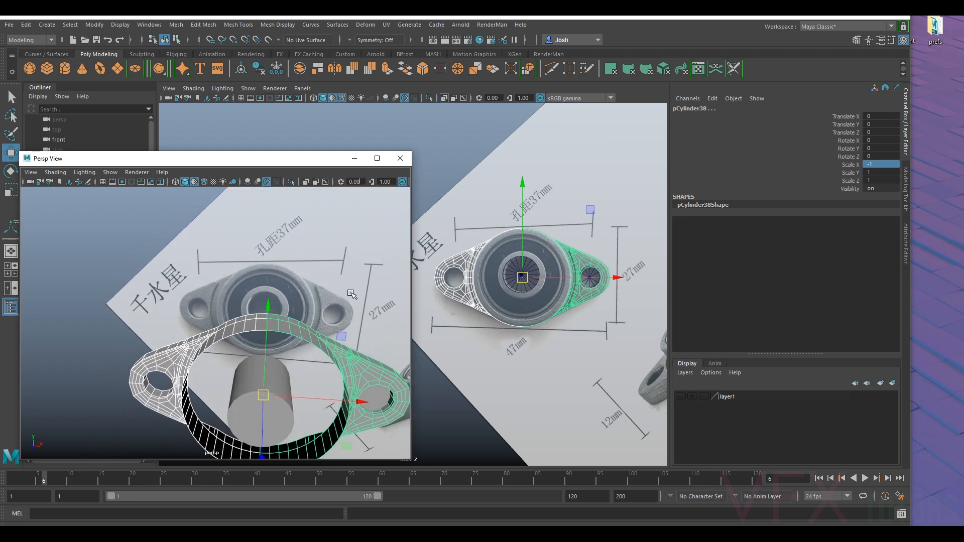
alt+drag(235, 339, 231, 324)
click(166, 346)
click(332, 328)
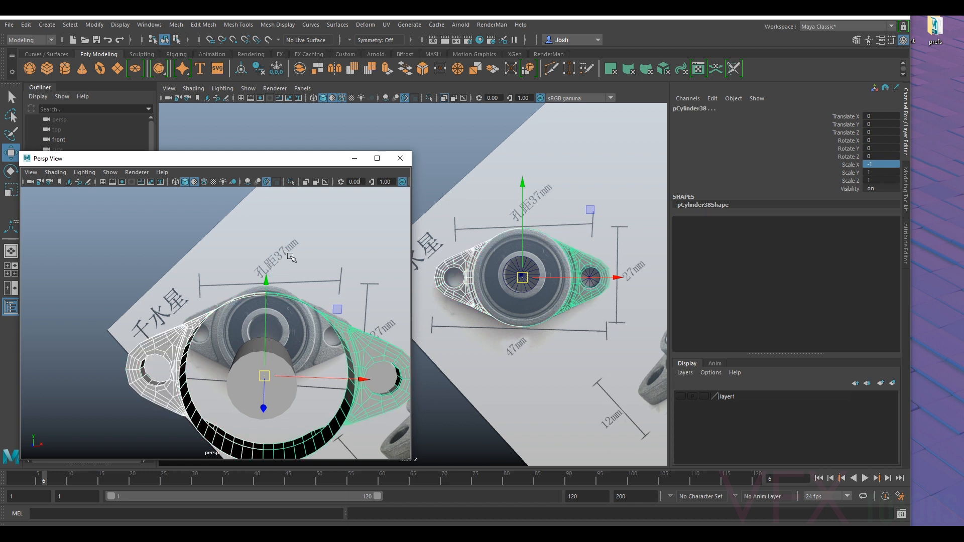
alt+drag(235, 315, 251, 343)
scroll(286, 365, up, 5)
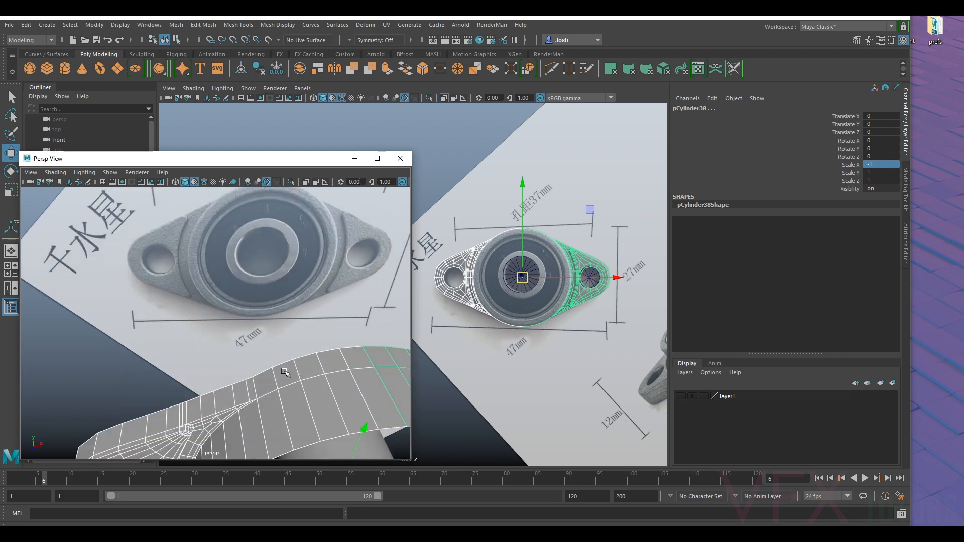
alt+drag(289, 370, 267, 355)
alt+middle_drag(357, 333, 300, 299)
scroll(293, 282, down, 3)
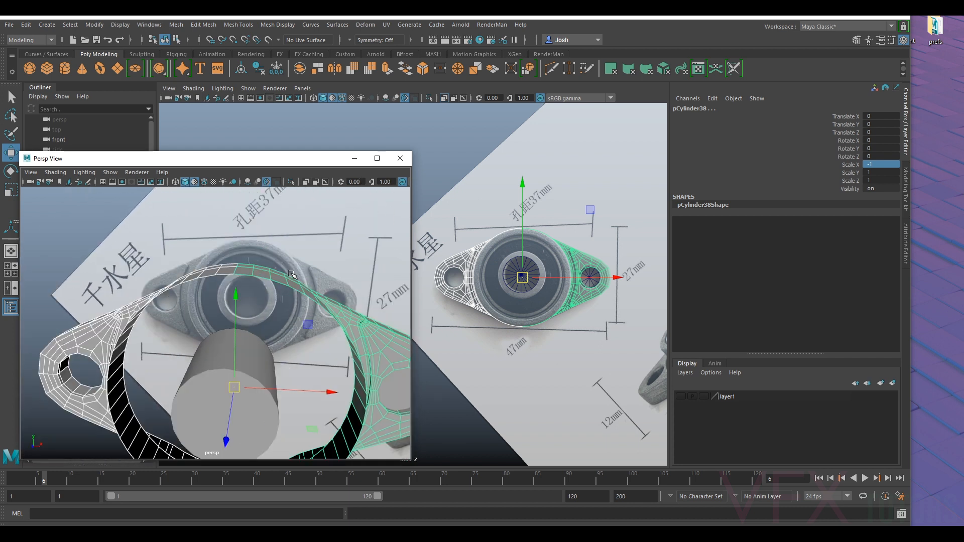
- Delete the mirrored flange half and try Object Y symmetry on the original half, reverting the symmetry setting
click(286, 276)
key(Delete)
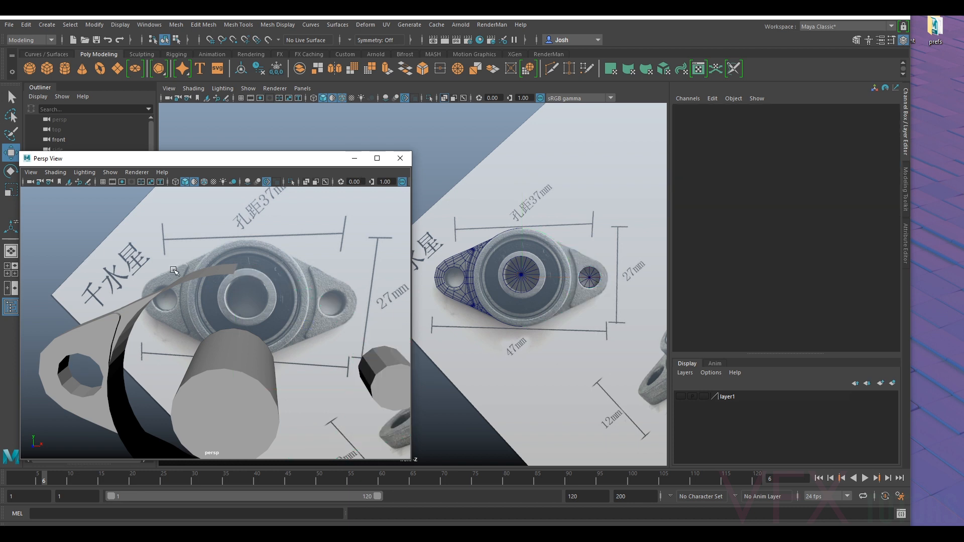
click(176, 284)
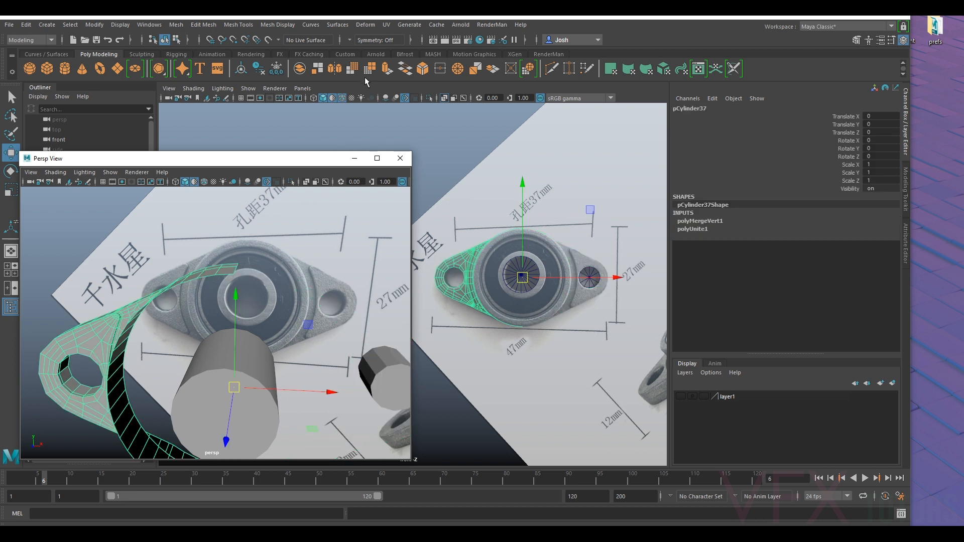
click(361, 41)
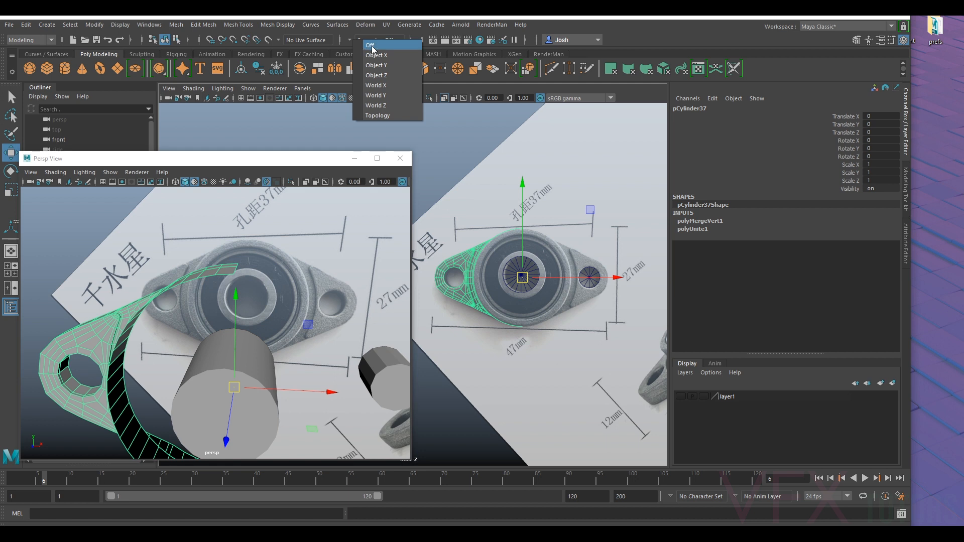
click(387, 65)
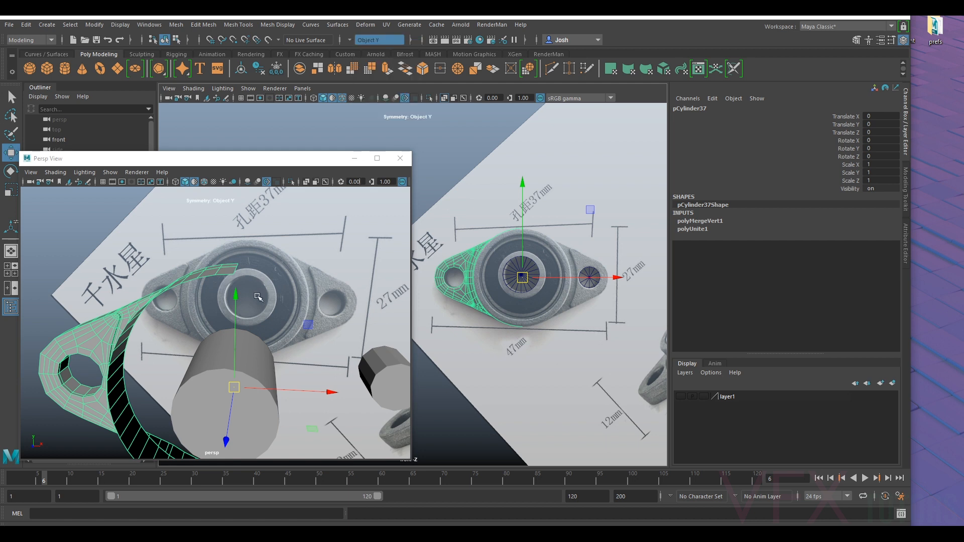
alt+drag(247, 320, 287, 259)
key(ctrl+z)
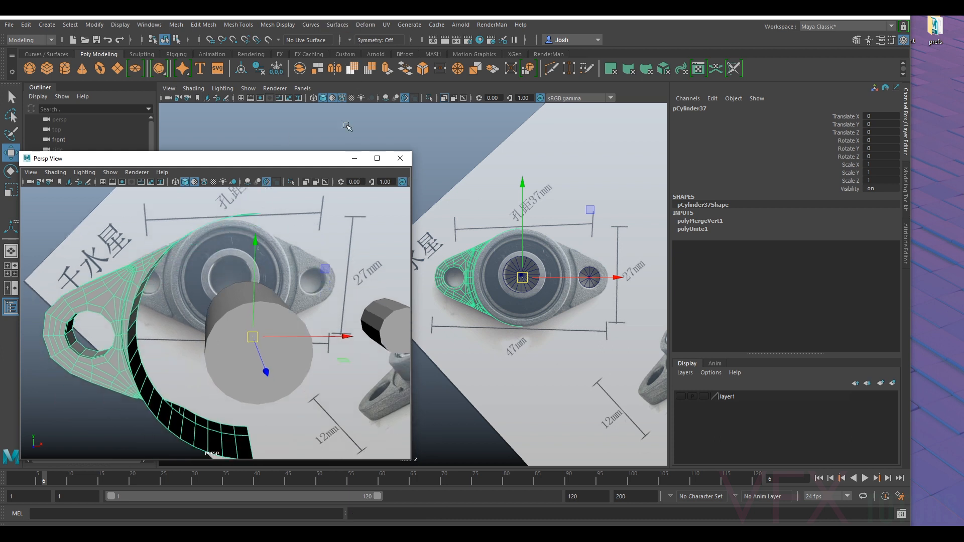
- Duplicate the original flange half again and set the copy's Scale X to -1 to create the opposite half
key(ctrl+d)
click(887, 165)
key(Return)
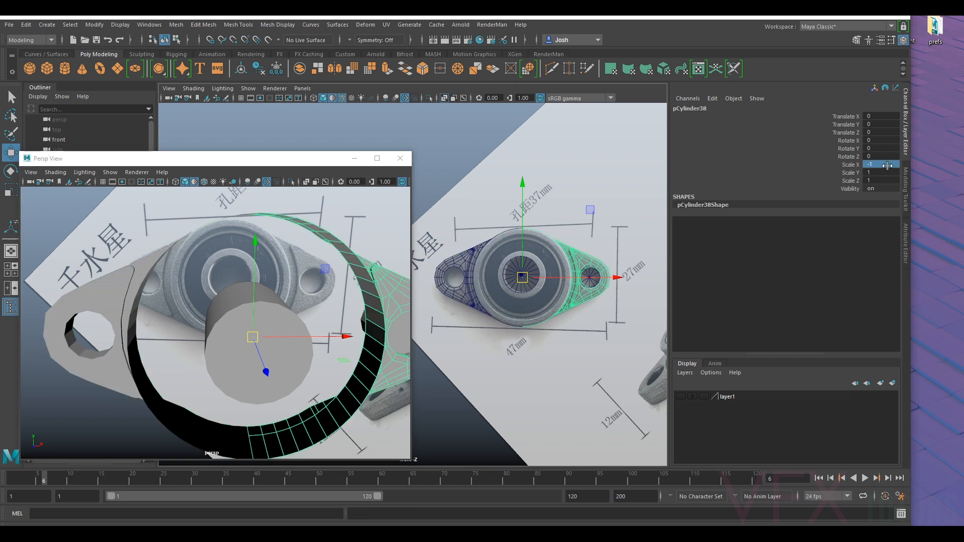
alt+drag(282, 261, 279, 291)
- Add the original flange half to the selection and combine both halves into one mesh
shift+click(220, 273)
click(176, 25)
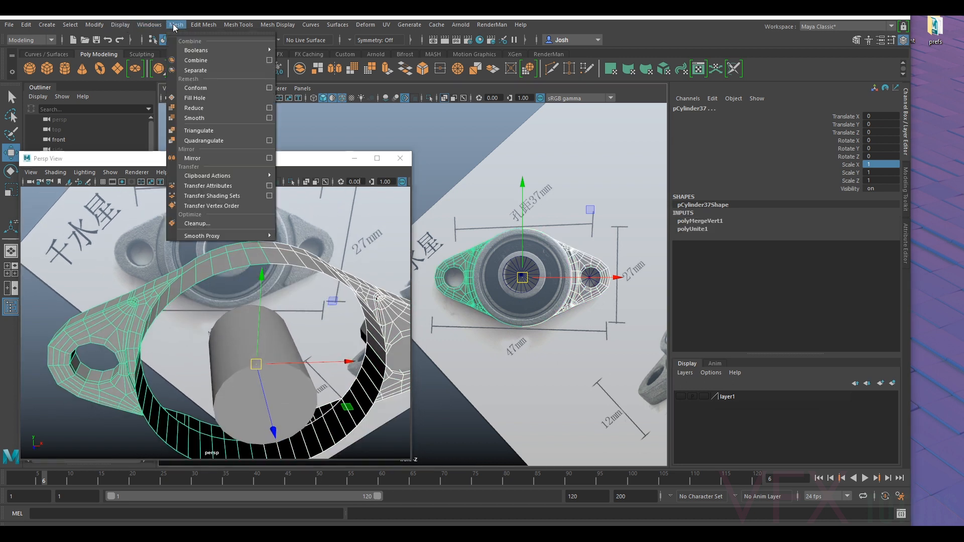
click(220, 59)
- Select the vertices around the vertical seam of the housing ring, merge them with a 0.01 distance threshold, and return to object mode
right_drag(254, 249, 204, 252)
alt+drag(275, 259, 268, 249)
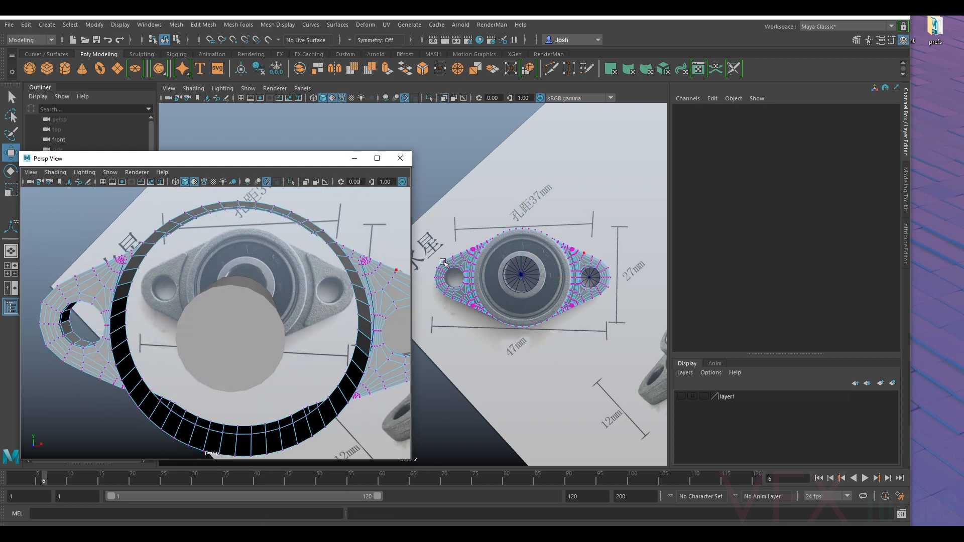
drag(537, 211, 512, 347)
scroll(582, 211, up, 3)
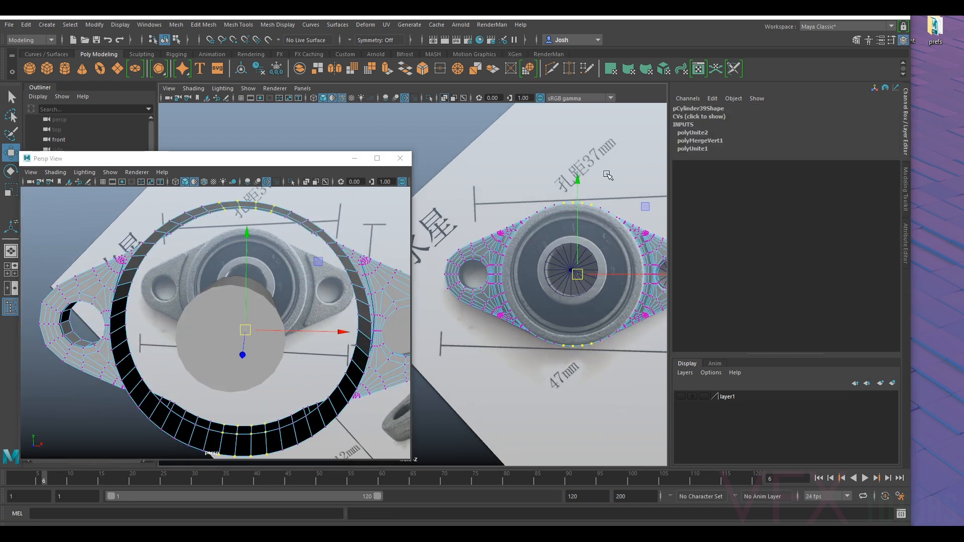
scroll(600, 160, up, 1)
alt+middle_drag(613, 160, 576, 174)
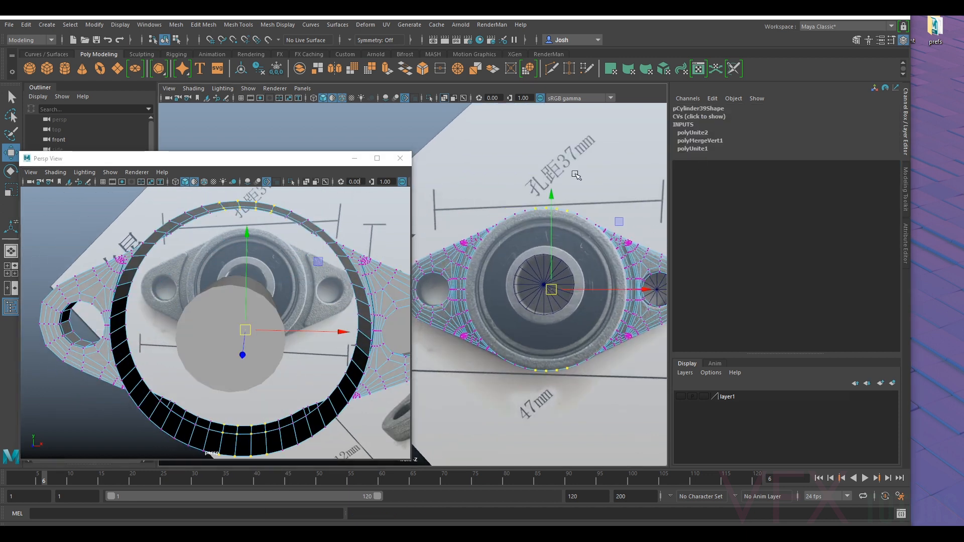
click(203, 25)
click(238, 132)
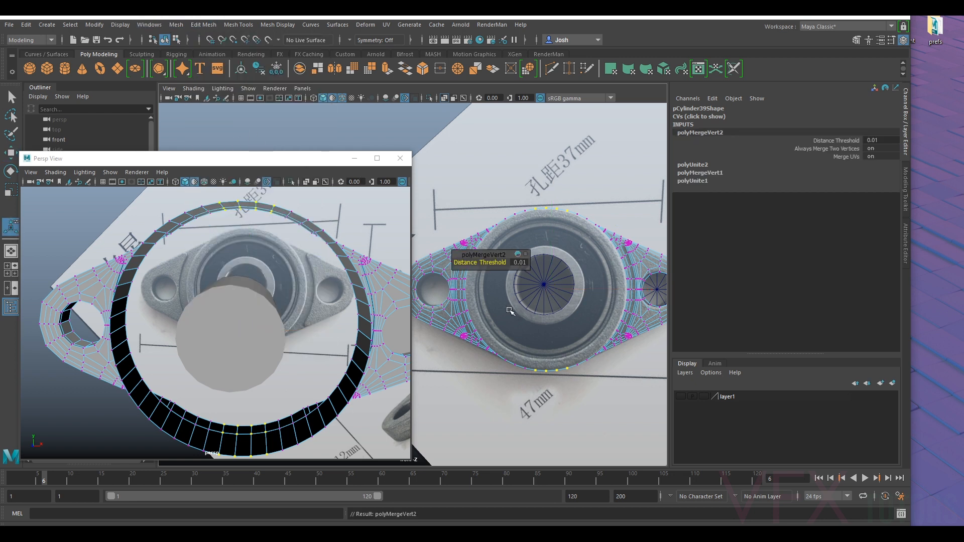
right_click(370, 272)
click(390, 254)
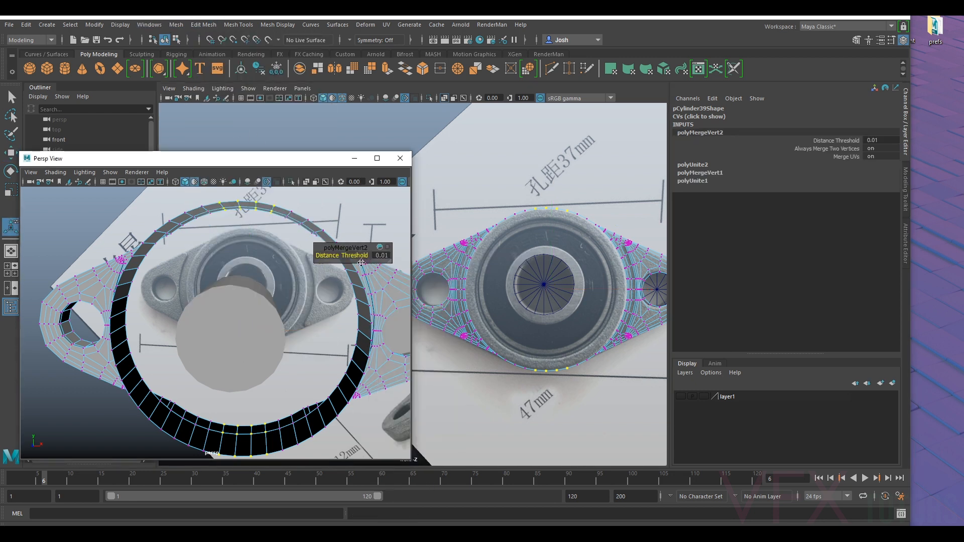
key(q)
right_drag(371, 287, 420, 233)
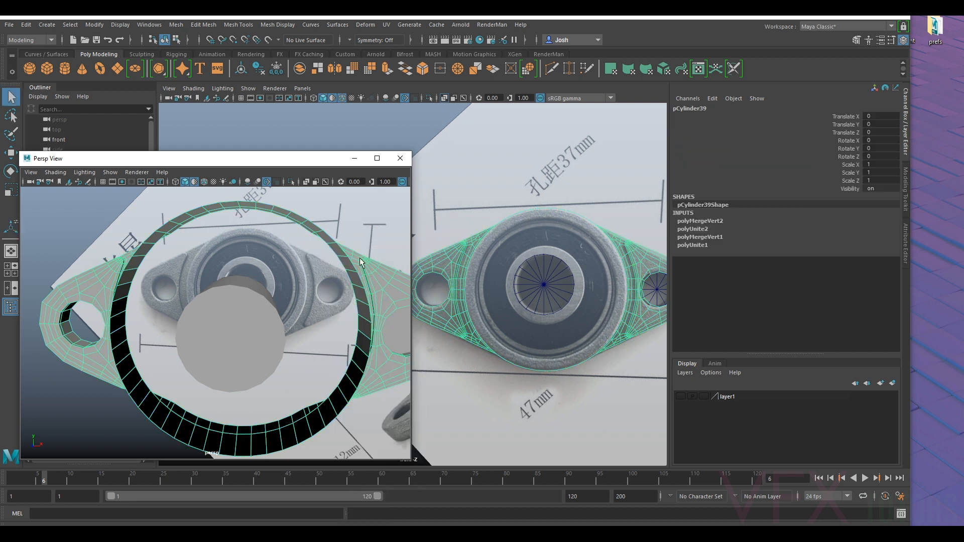
- Turn on smooth preview for the full housing and inspect the ring, flanges and seams from several angles
key(3)
alt+drag(281, 258, 365, 289)
click(388, 282)
alt+right_drag(388, 282, 319, 318)
alt+drag(319, 319, 369, 312)
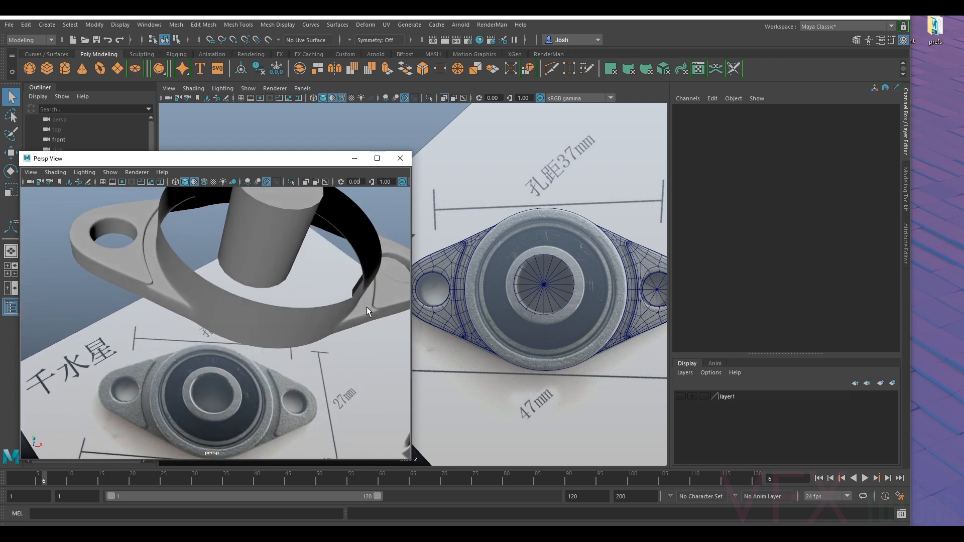
alt+drag(196, 291, 392, 264)
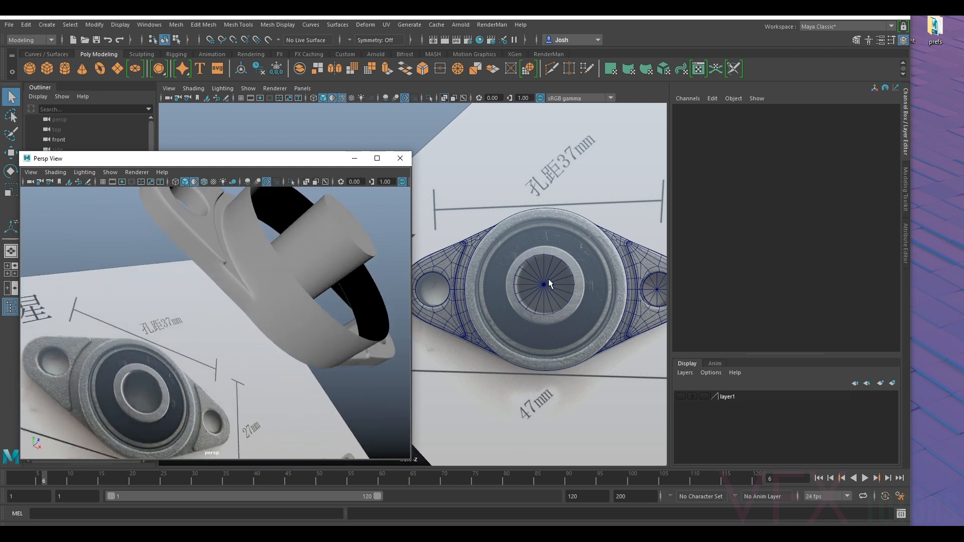
- Examine the angled reference photo of the flange bearing, comparing its raised ring and flange base with the selected housing mesh
scroll(549, 281, down, 4)
alt+middle_drag(559, 290, 483, 260)
alt+drag(547, 301, 526, 308)
scroll(616, 336, up, 2)
alt+middle_drag(617, 336, 571, 314)
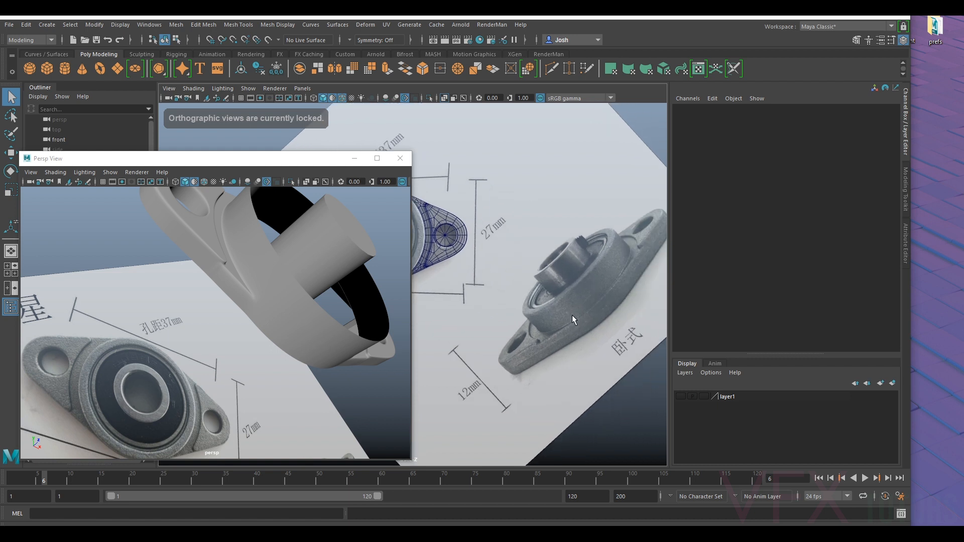
click(297, 317)
middle_click(607, 321)
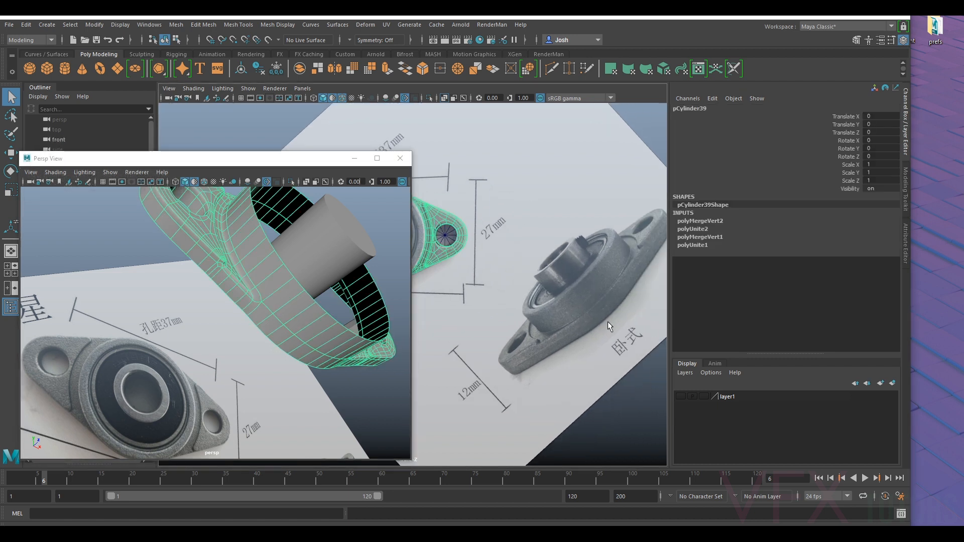
alt+middle_drag(541, 292, 541, 291)
alt+right_drag(540, 291, 617, 339)
alt+middle_drag(617, 339, 497, 314)
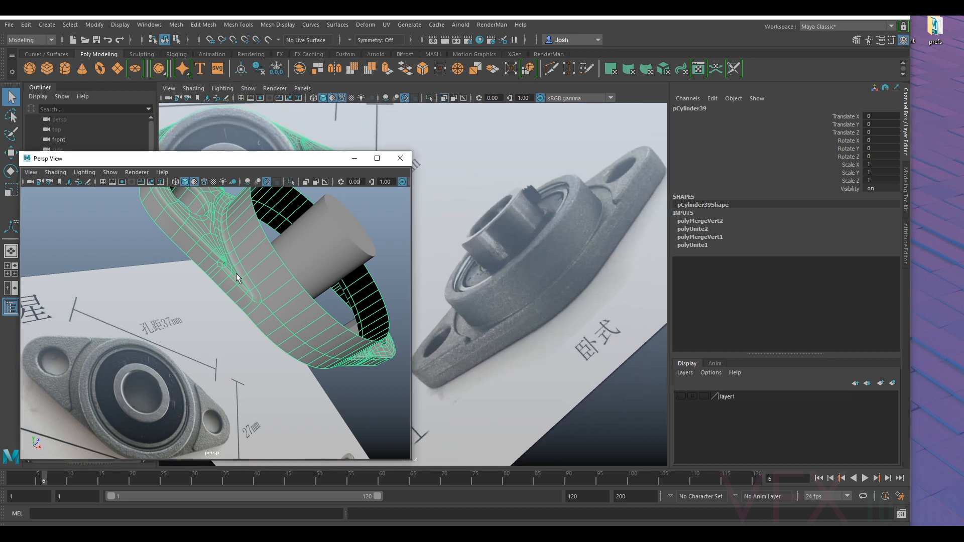
- Extrude the faces of the housing ring's outer wall with a thickness of -0.2
alt+drag(237, 276, 257, 281)
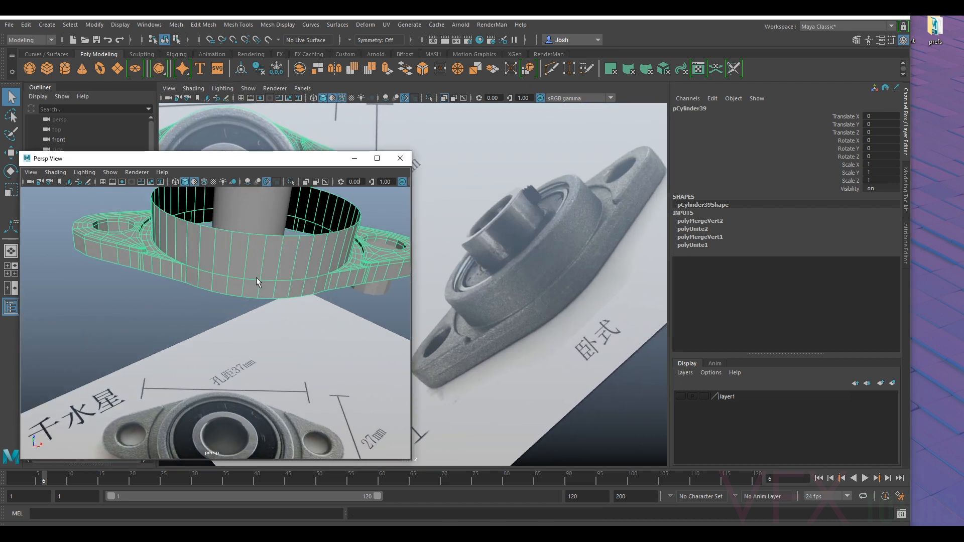
scroll(257, 284, up, 3)
right_drag(293, 248, 293, 275)
click(281, 266)
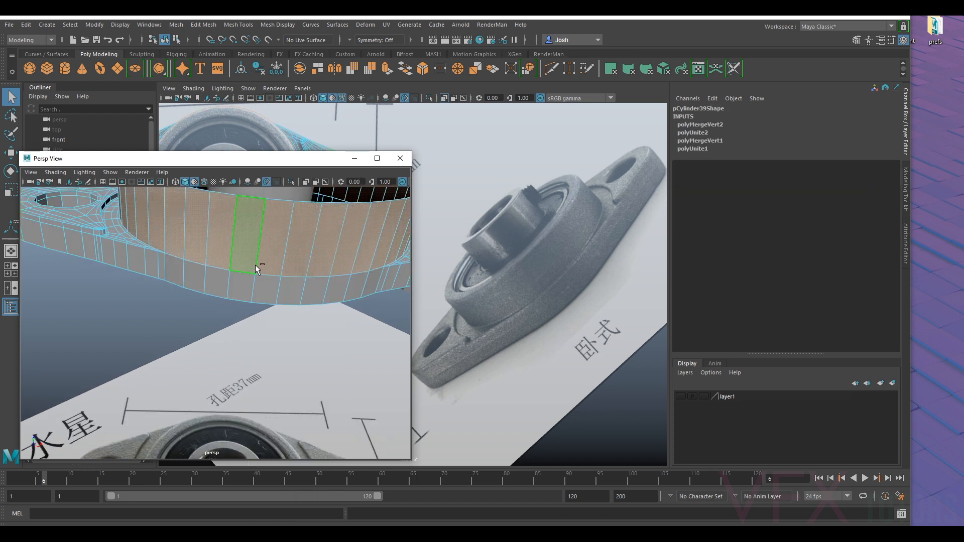
key(ctrl+e)
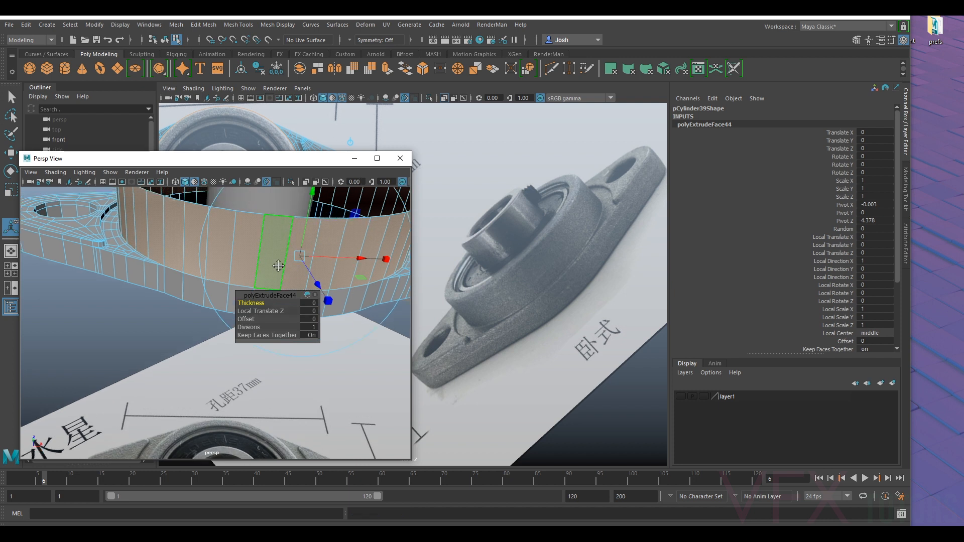
scroll(279, 266, up, 2)
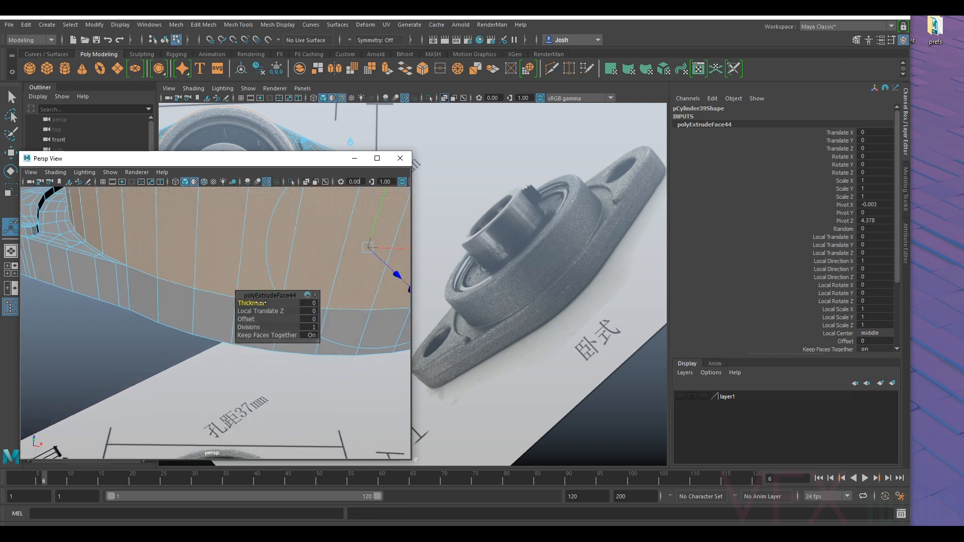
drag(259, 303, 259, 302)
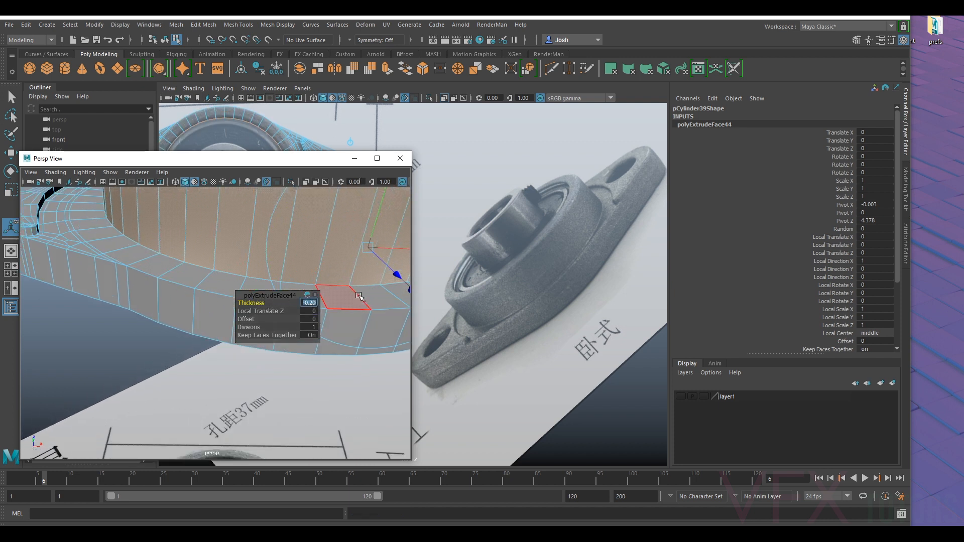
- Offset the extruded ring wall to a local translate Z of 0.182 and return to object mode with smooth preview
drag(395, 276, 396, 319)
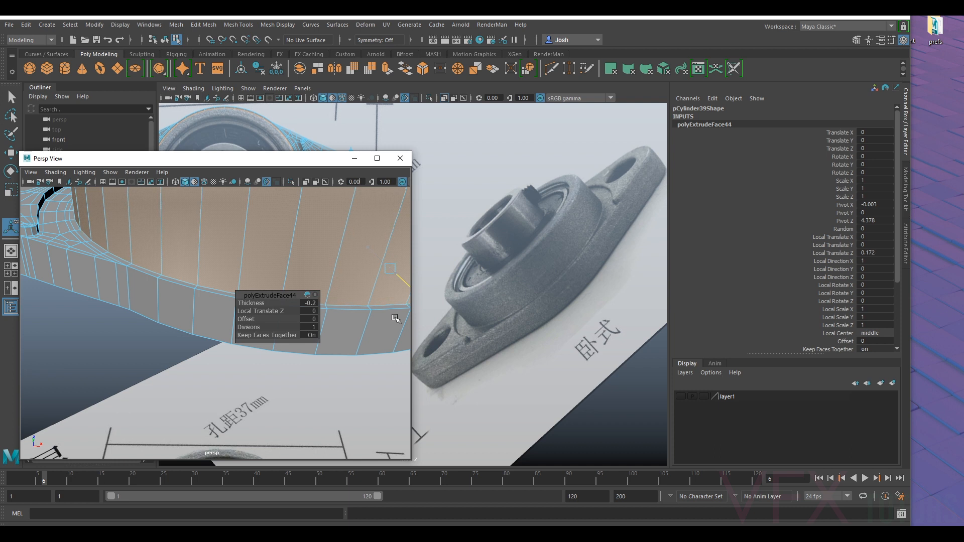
alt+right_drag(348, 308, 317, 298)
alt+drag(323, 253, 322, 270)
alt+drag(340, 331, 284, 419)
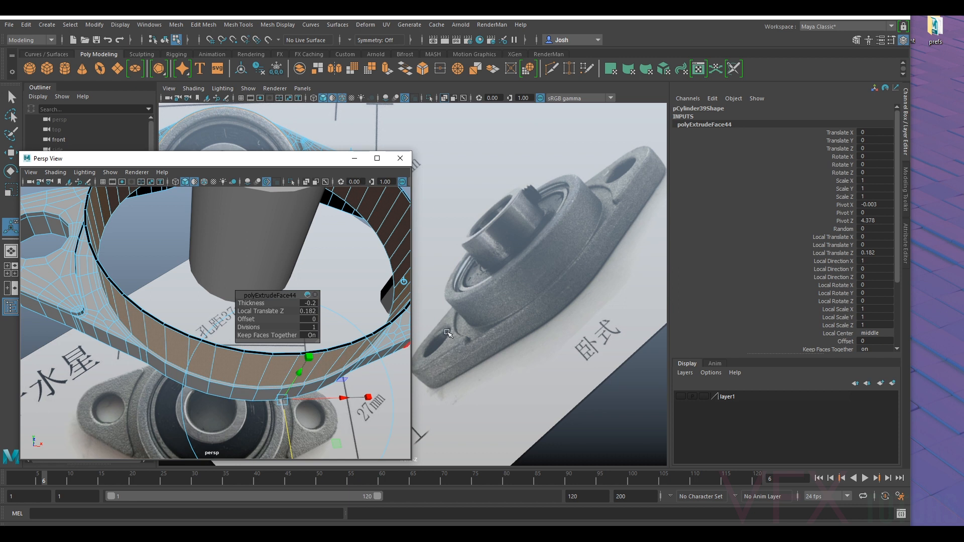
right_drag(278, 371, 317, 233)
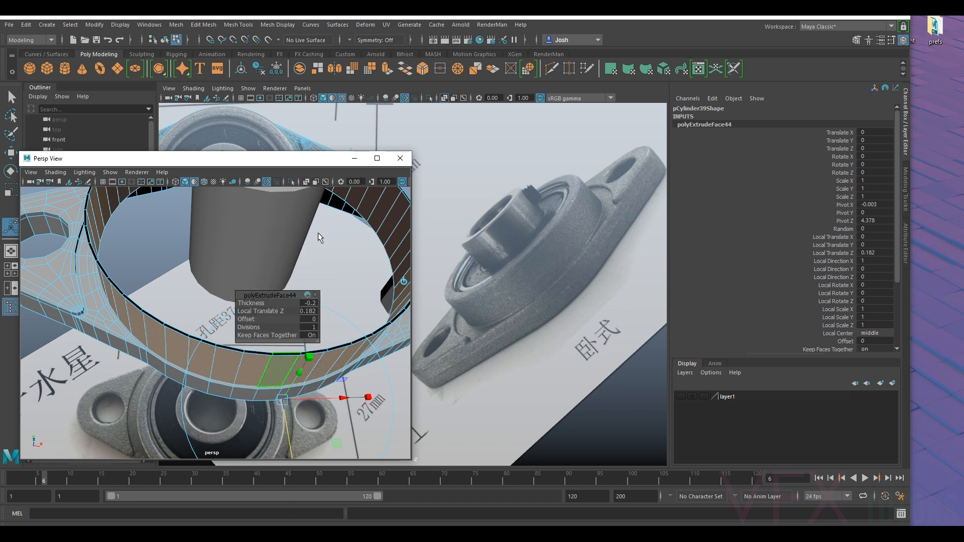
- Select the thin strip of faces running around the ring's upper rim and delete it
click(141, 402)
alt+drag(191, 365, 196, 340)
alt+drag(264, 243, 316, 302)
click(257, 287)
right_click(352, 310)
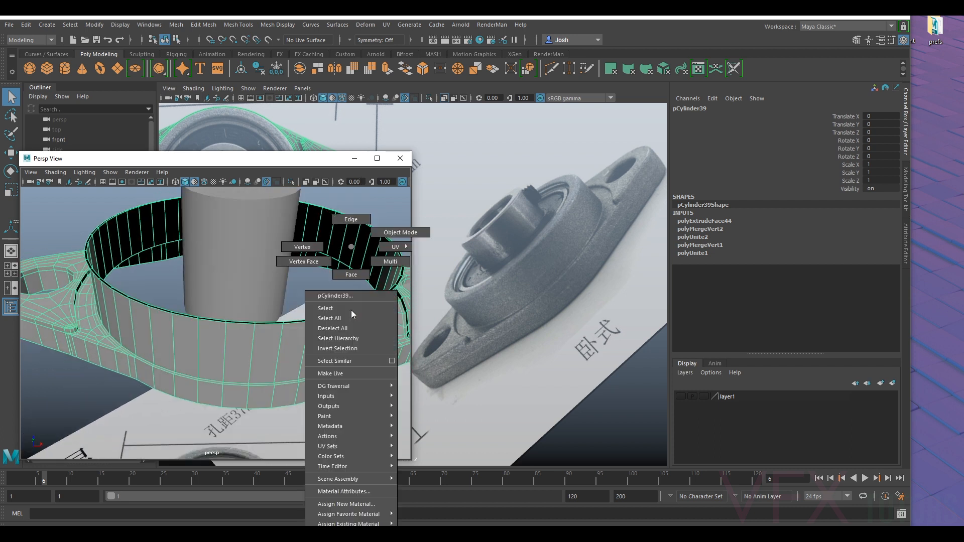
click(368, 266)
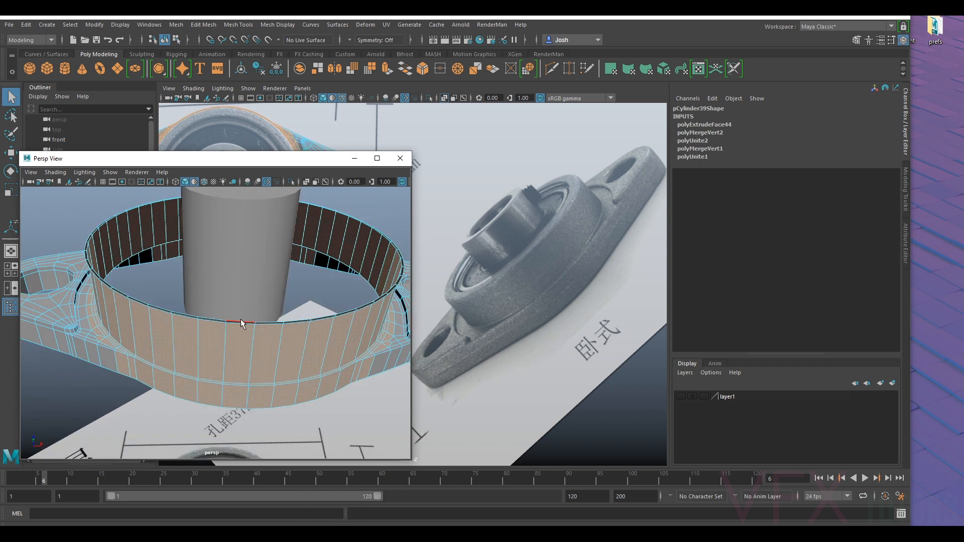
alt+drag(156, 315, 106, 304)
alt+middle_drag(107, 303, 194, 290)
scroll(194, 290, up, 5)
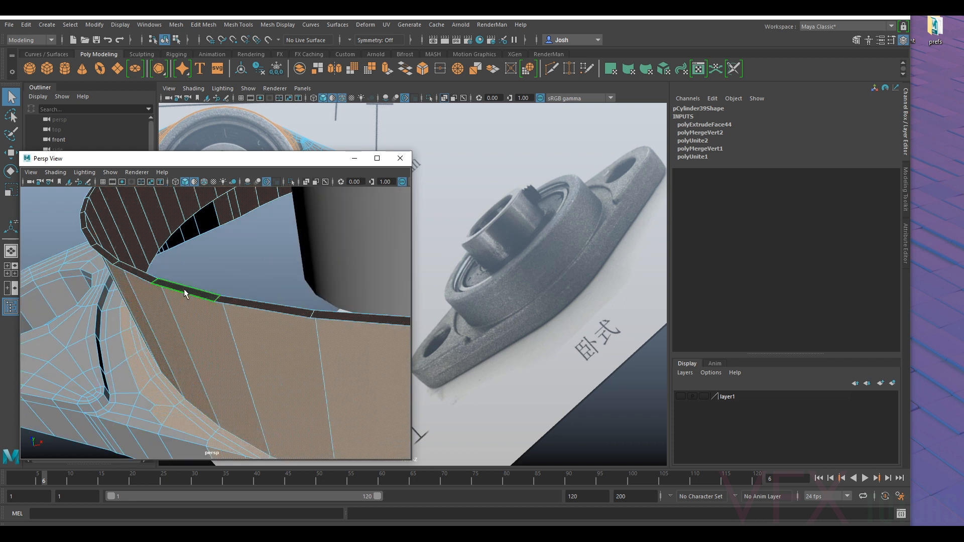
click(184, 289)
shift+double_click(226, 293)
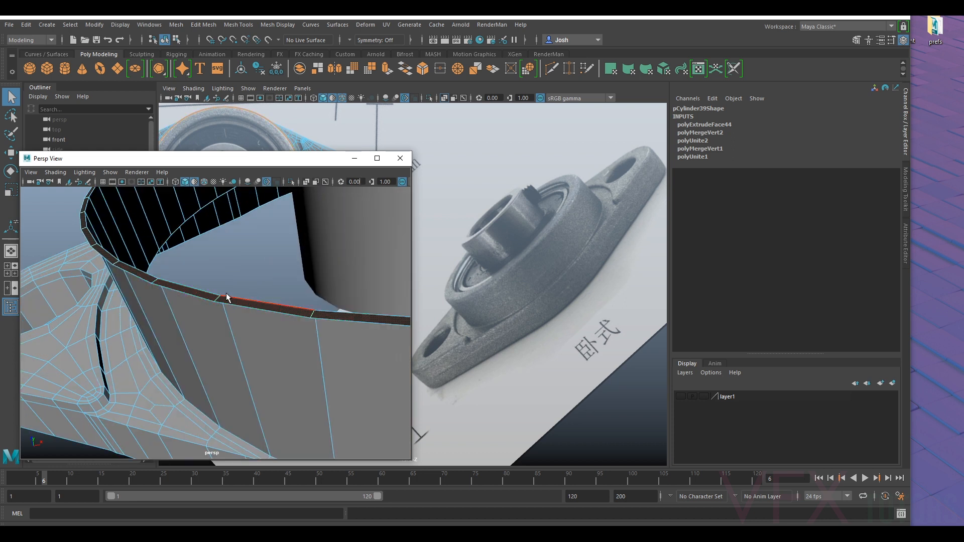
key(Delete)
- Extrude the ring's open upper edge loop inward with a local translate Z of -0.155 to form the rim, following the front reference
scroll(284, 261, down, 5)
click(510, 290)
alt+middle_drag(518, 263, 592, 261)
alt+drag(593, 261, 592, 261)
scroll(511, 236, down, 6)
alt+middle_drag(460, 253, 466, 300)
scroll(599, 284, up, 3)
scroll(543, 283, up, 3)
scroll(543, 283, up, 3)
right_drag(316, 315, 313, 275)
right_click(295, 324)
click(283, 321)
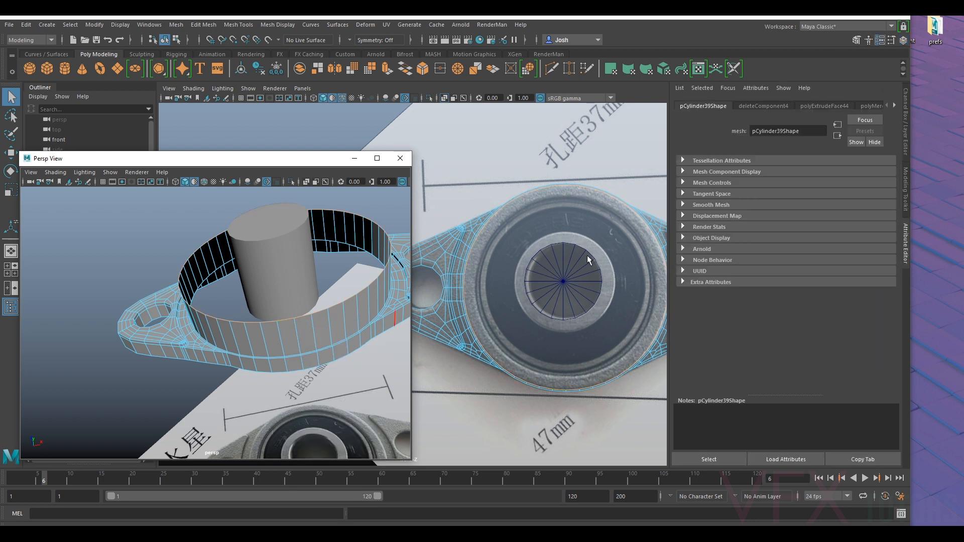
key(ctrl+e)
drag(574, 452, 576, 437)
alt+middle_drag(587, 185, 552, 143)
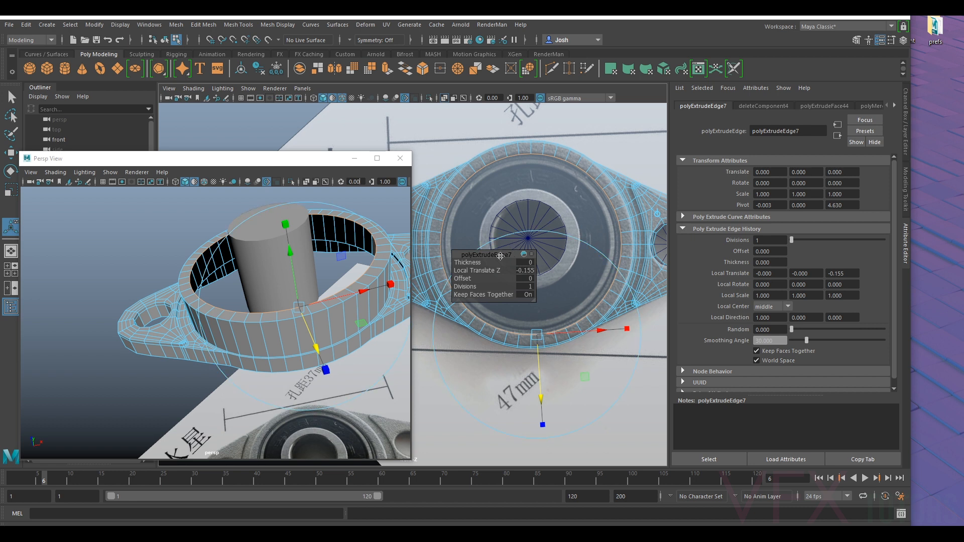
- Extrude the rim's inner edge down through the housing to a local translate Z of -0.727, forming the ring's inner wall
key(ctrl+e)
drag(291, 252, 304, 232)
key(v)
drag(274, 199, 277, 211)
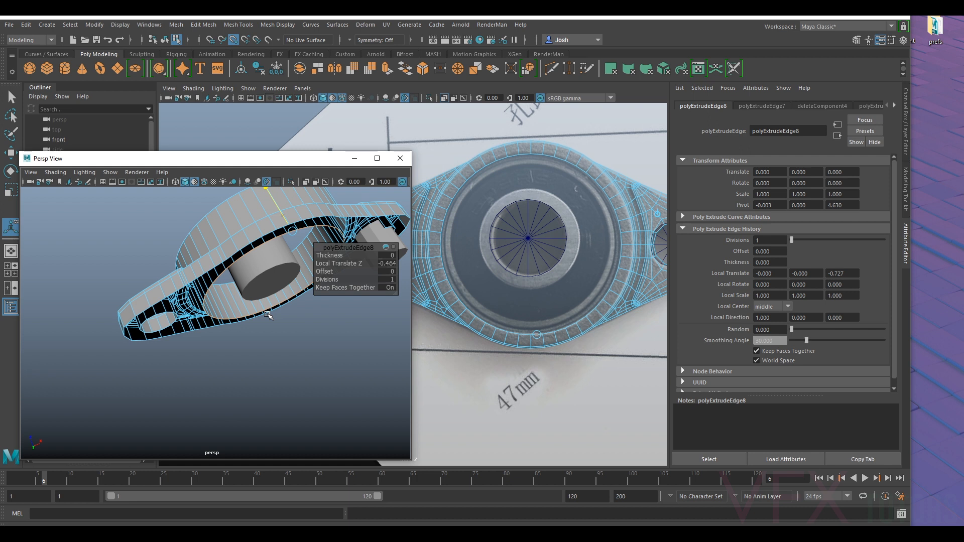
alt+drag(265, 274, 351, 331)
scroll(296, 299, down, 5)
alt+drag(295, 300, 288, 332)
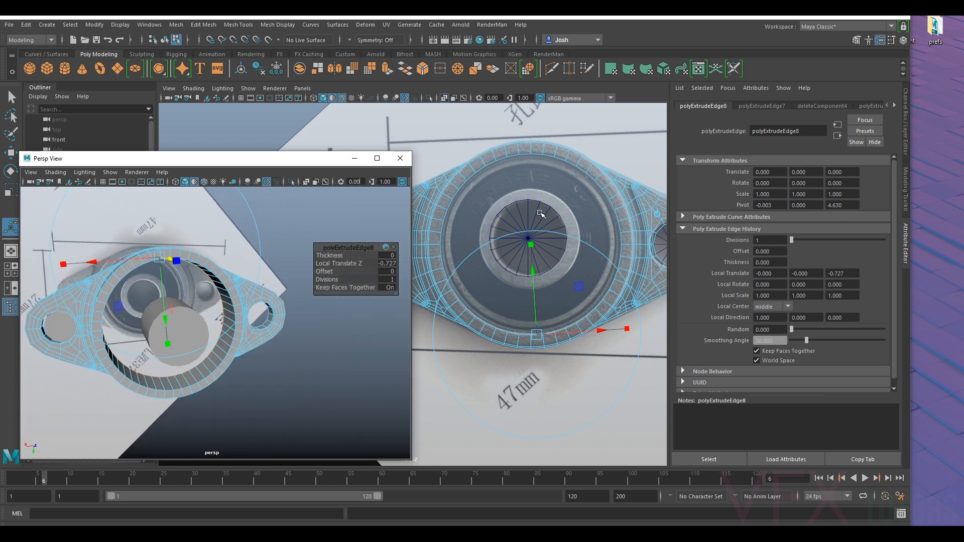
alt+drag(377, 284, 211, 251)
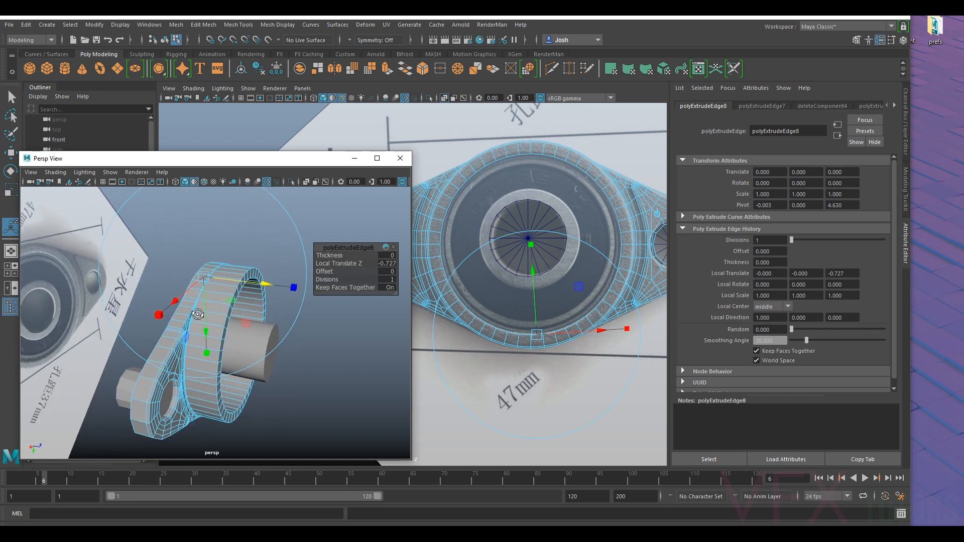
right_drag(193, 246, 253, 282)
right_drag(259, 231, 261, 232)
key(q)
- Select the cylinder standing in the middle of the ring and delete it
click(294, 293)
alt+drag(294, 295, 138, 334)
click(142, 333)
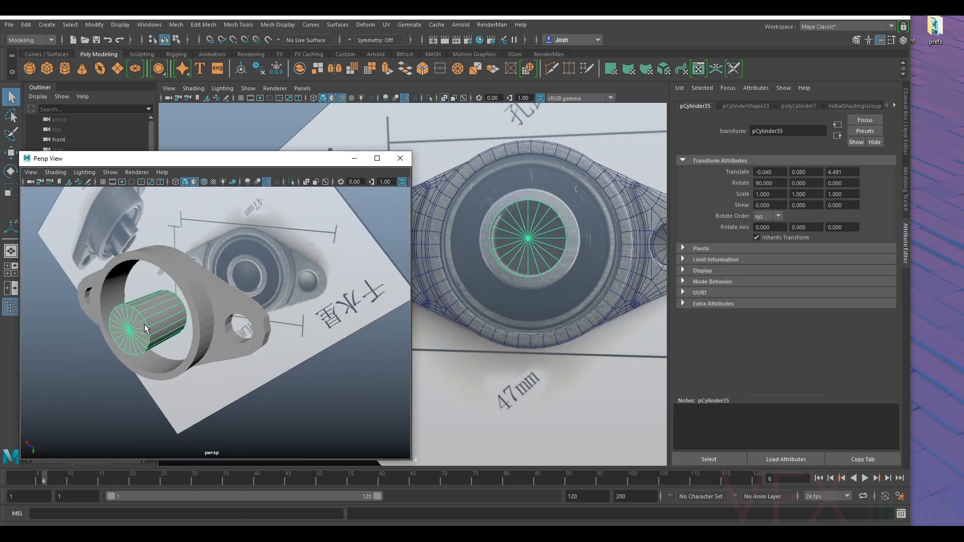
key(Delete)
- Extrude the border edge loop at the back of the ring's inner wall with a thickness of -0.1
click(236, 303)
alt+drag(240, 277, 289, 352)
alt+drag(247, 312, 245, 272)
alt+middle_drag(269, 296, 202, 278)
scroll(202, 279, up, 3)
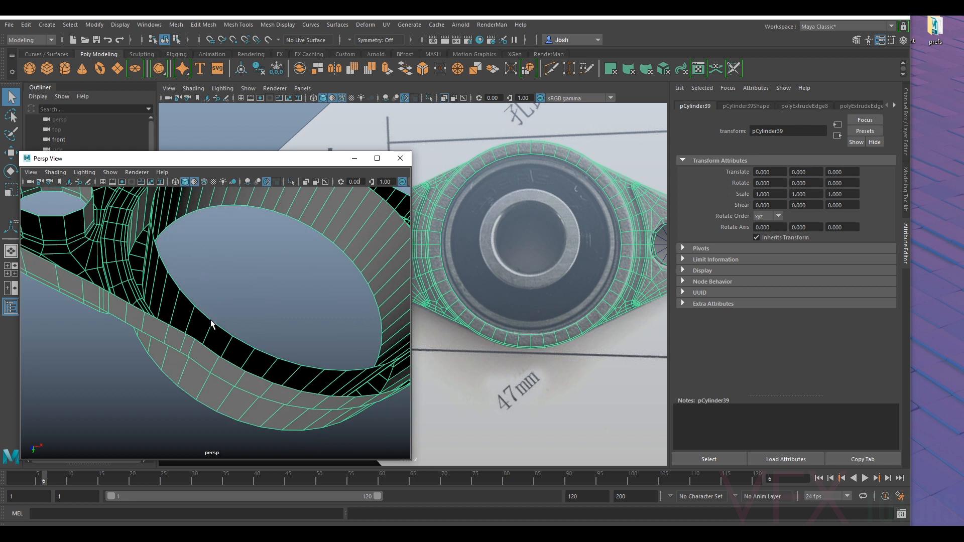
right_drag(210, 246, 209, 302)
right_drag(208, 220, 209, 221)
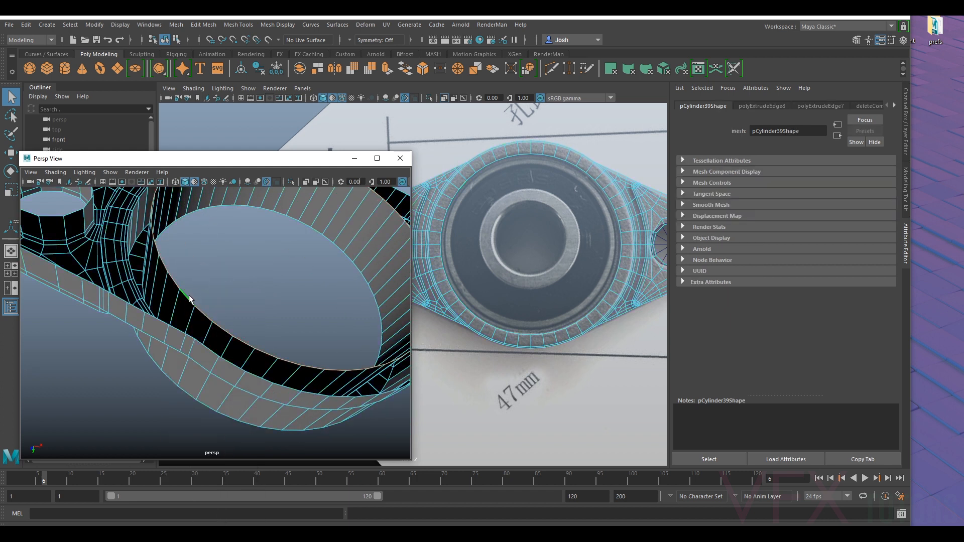
key(ctrl+e)
alt+drag(271, 199, 249, 227)
alt+middle_drag(249, 227, 235, 258)
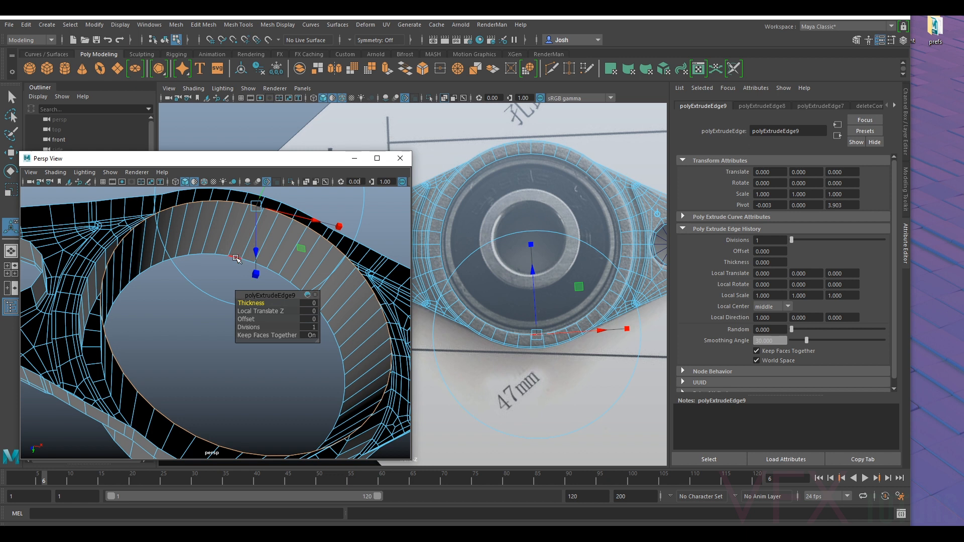
drag(252, 304, 253, 304)
alt+drag(187, 313, 166, 387)
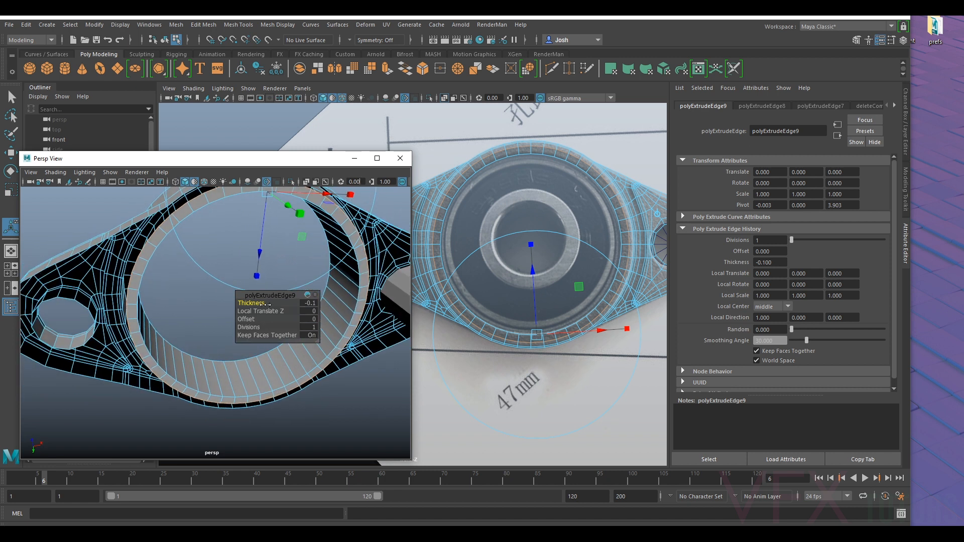
- Reduce the back lip's extrusion by setting its thickness to -0.05
click(307, 304)
text(-0.05)
key(Return)
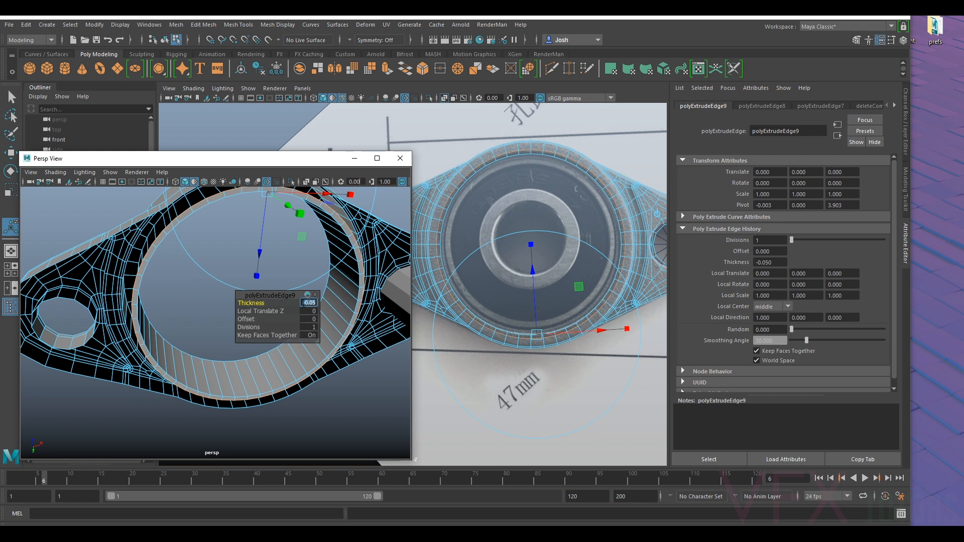
- Examine the ring's back lip and the flange's outer border edges from the front and the back
alt+drag(183, 330, 348, 326)
alt+middle_drag(348, 325, 355, 331)
alt+right_drag(355, 332, 369, 352)
alt+drag(369, 351, 231, 385)
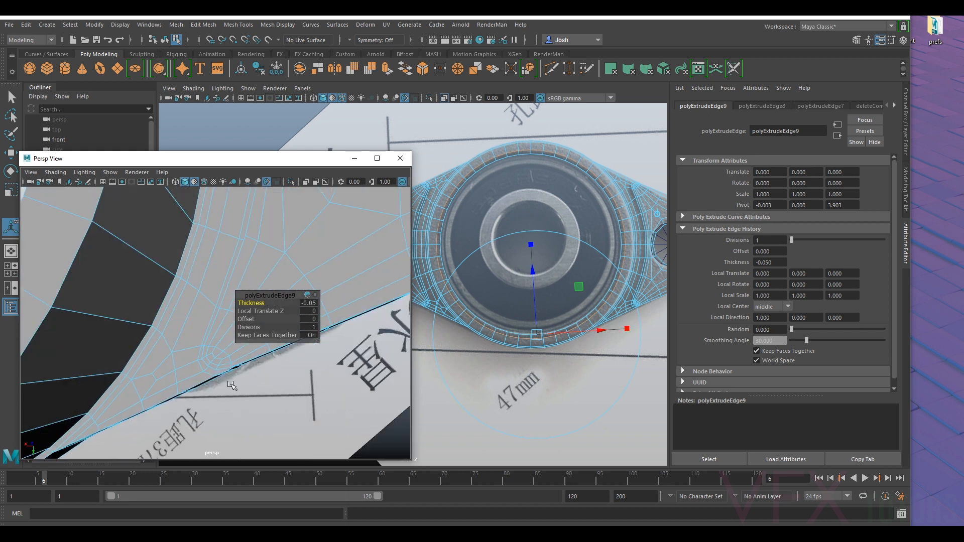
alt+drag(146, 376, 229, 427)
double_click(191, 382)
scroll(193, 382, down, 5)
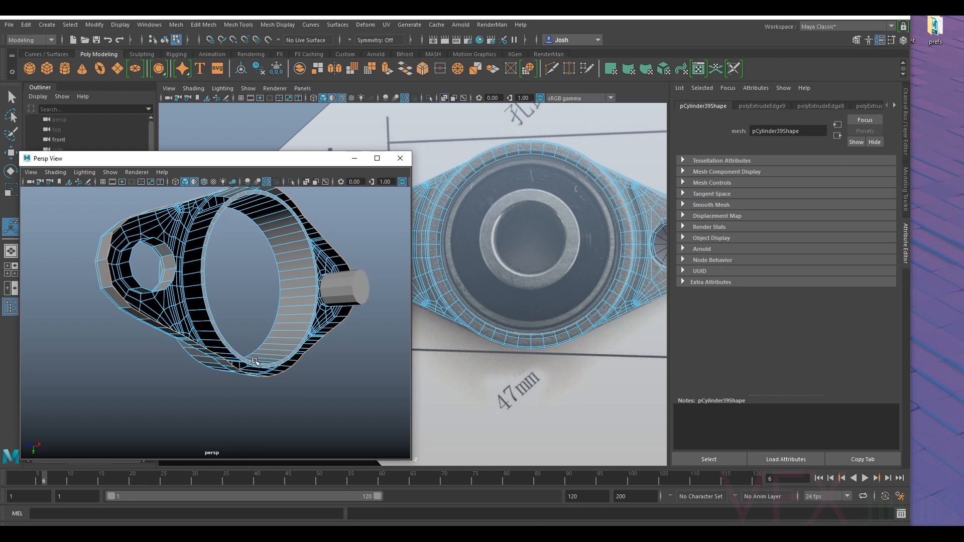
alt+drag(277, 328, 396, 308)
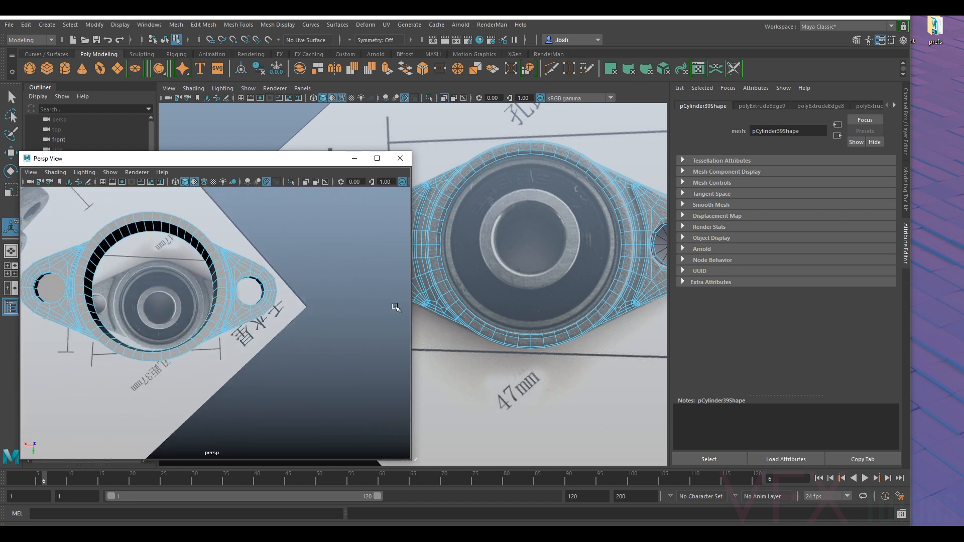
- Select the half of the housing on the bolt cylinder's side of the centre line and delete it
right_drag(615, 179, 617, 202)
scroll(608, 202, down, 5)
alt+middle_drag(548, 215, 593, 192)
scroll(593, 193, up, 2)
drag(542, 318, 523, 317)
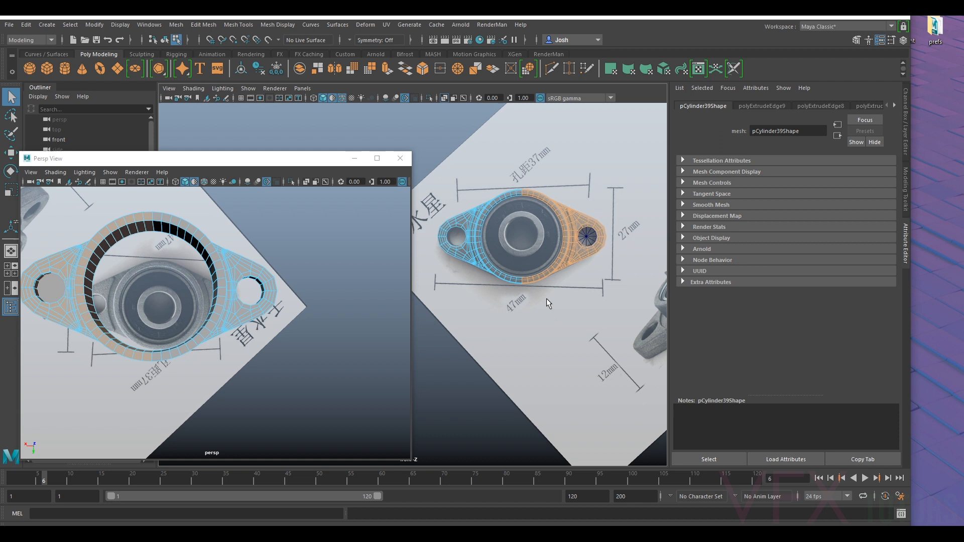
key(Delete)
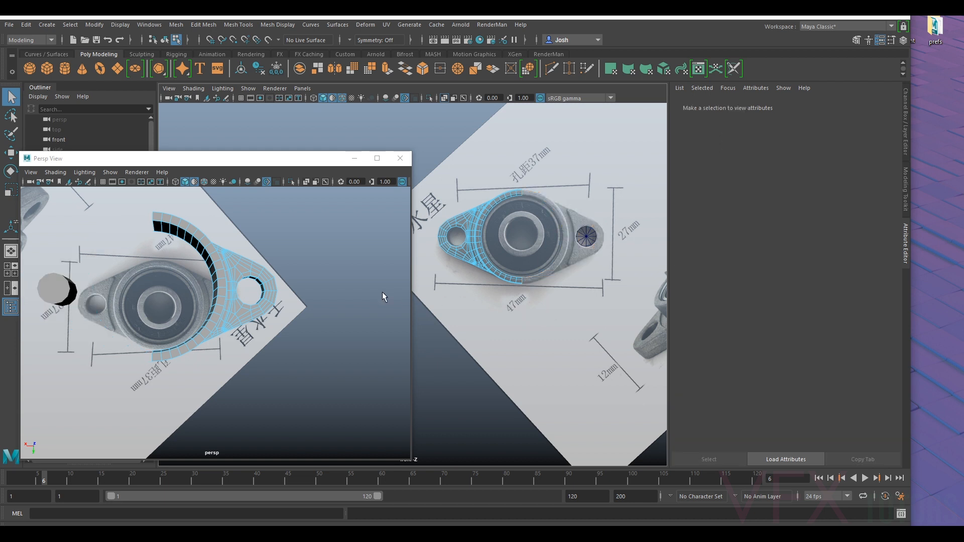
- Select the open border edges along the underside of the remaining flange half
scroll(249, 340, up, 4)
scroll(234, 341, down, 4)
alt+drag(235, 344, 365, 315)
scroll(287, 368, up, 5)
alt+drag(287, 367, 297, 341)
alt+middle_drag(300, 297, 284, 351)
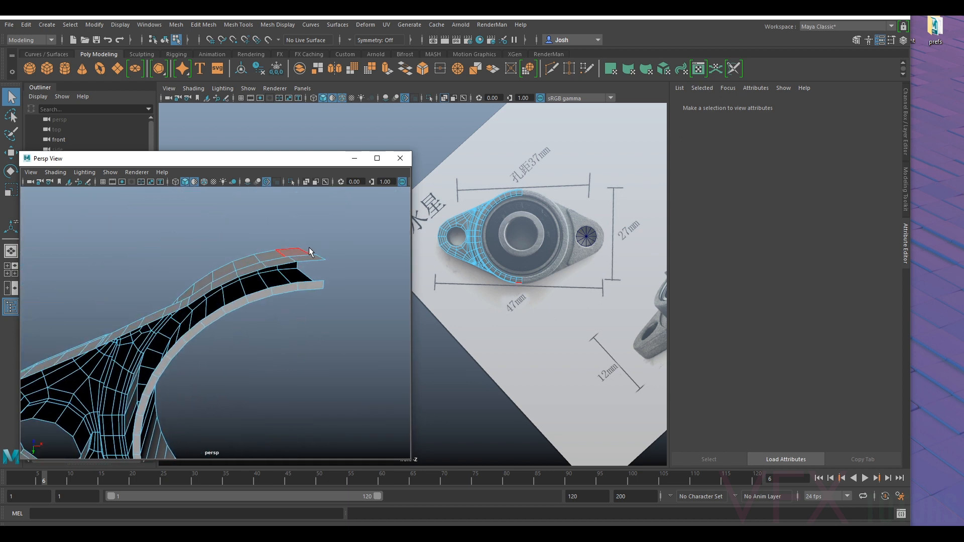
right_drag(312, 263, 307, 254)
click(308, 263)
alt+drag(309, 265, 303, 250)
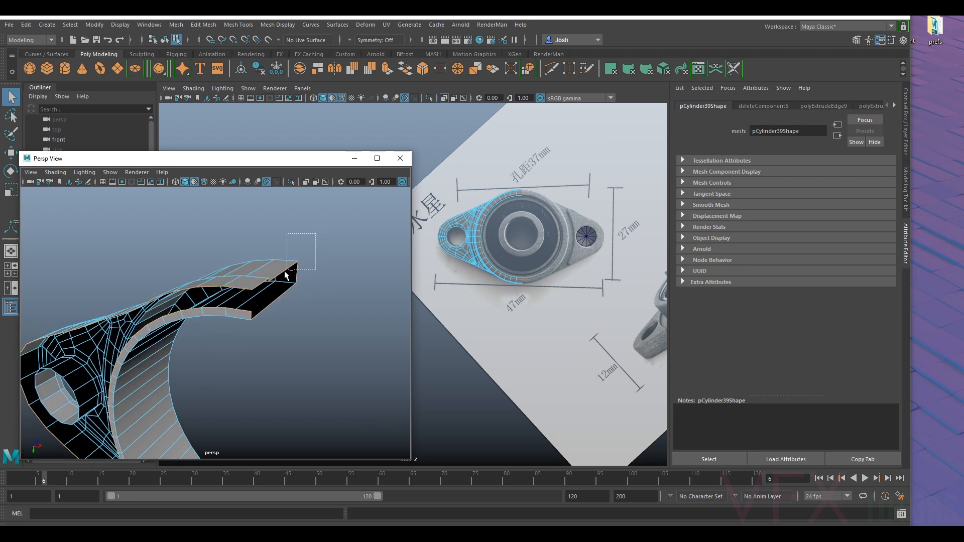
- Exclude the cut-end and inner ring edges from the selection, and extrude the flange's outer bottom edge inward into a narrow lip
alt+drag(259, 360, 354, 263)
alt+drag(236, 332, 319, 251)
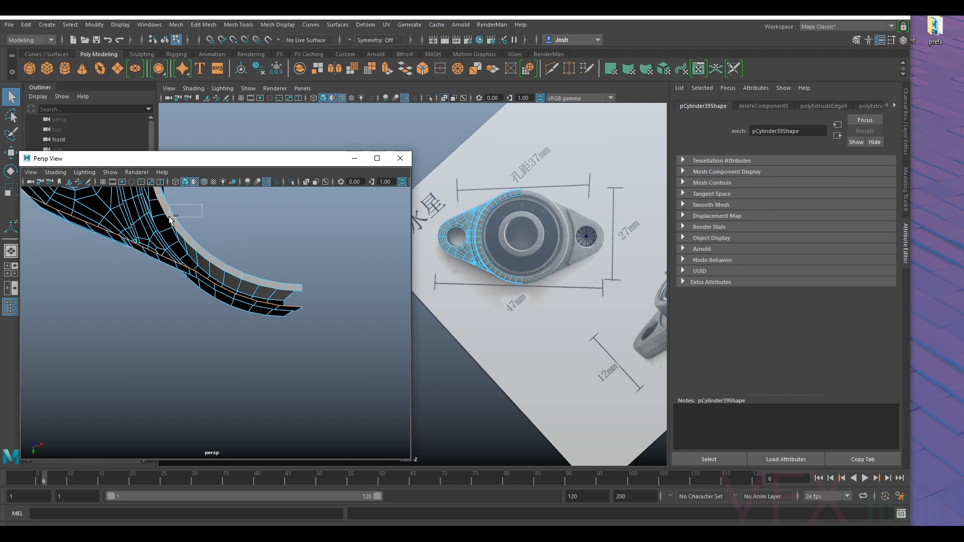
alt+drag(182, 217, 270, 309)
alt+drag(203, 328, 253, 298)
alt+drag(176, 338, 212, 321)
drag(249, 261, 246, 263)
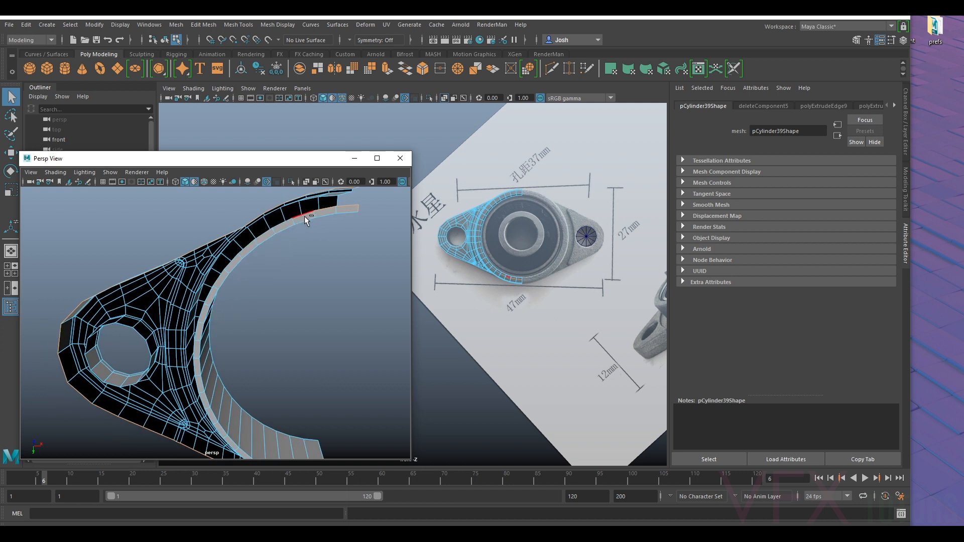
drag(365, 205, 214, 292)
key(ctrl+e)
drag(41, 232, 48, 238)
- Extrude the bolt hole's bottom edge loop into a flat lip with a local translate Z of -0.053
alt+drag(226, 239, 227, 334)
click(192, 378)
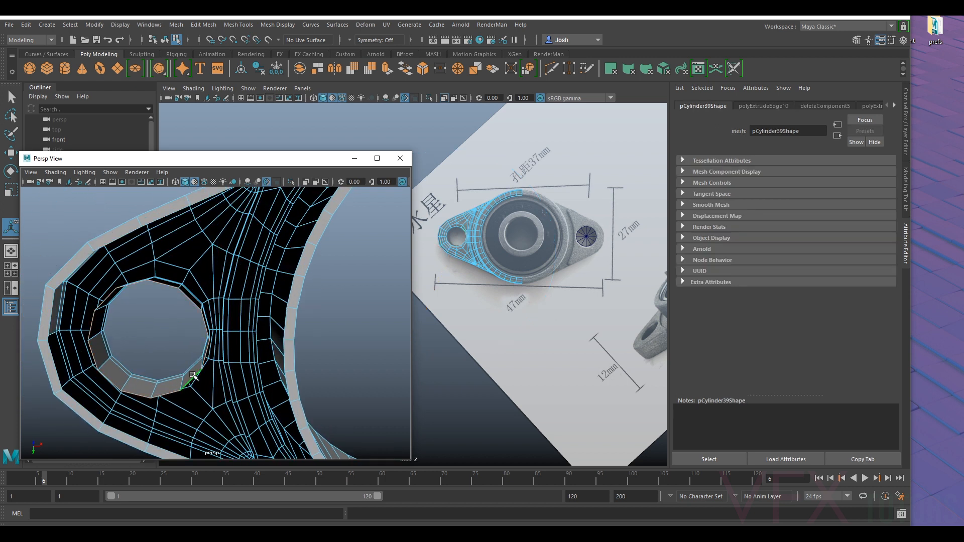
key(ctrl+e)
mouse_move(167, 329)
mouse_down()
mouse_move(180, 330)
mouse_move(161, 334)
mouse_up()
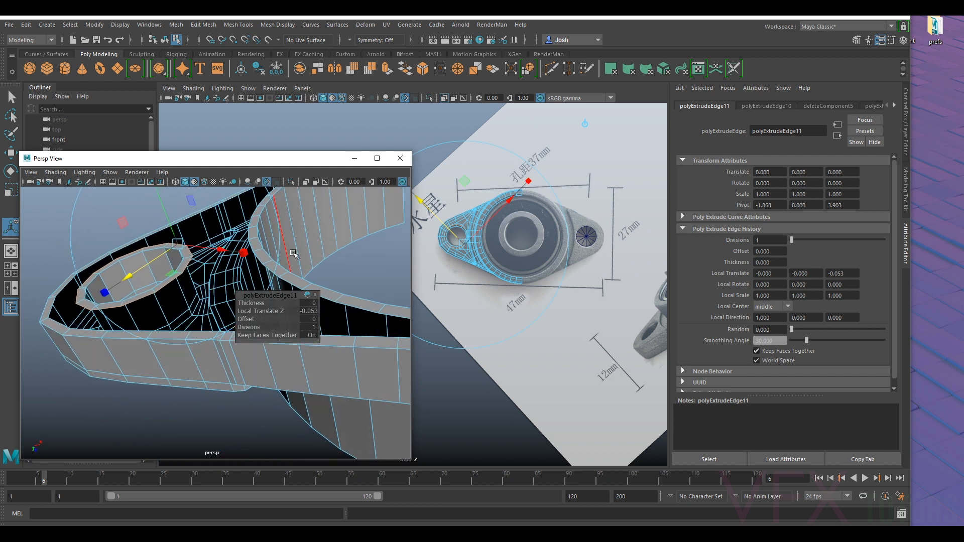
click(344, 266)
- Bridge the outer and inner underside lip edges at the cut end of one flange arm
scroll(344, 266, down, 4)
alt+drag(344, 267, 256, 372)
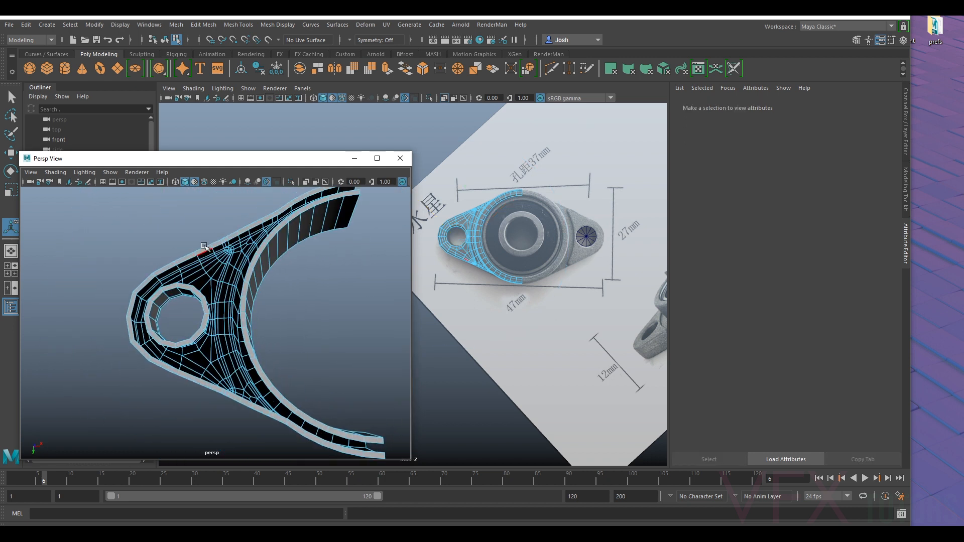
mouse_move(316, 421)
alt+mouse_down()
mouse_move(348, 448)
mouse_move(325, 404)
alt+mouse_up()
alt+middle_drag(328, 312, 184, 401)
scroll(316, 353, up, 4)
alt+drag(323, 323, 319, 318)
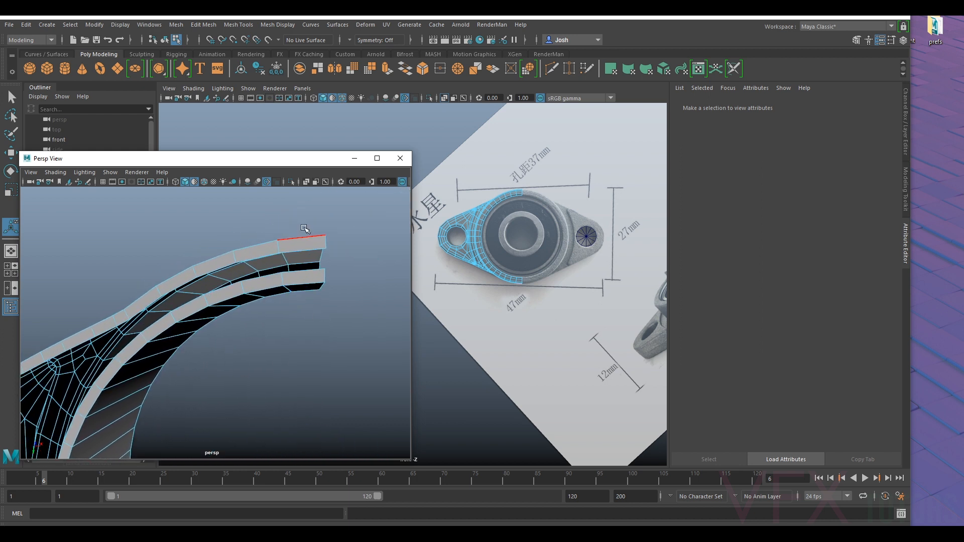
click(310, 249)
shift+click(313, 270)
alt+drag(244, 265, 263, 275)
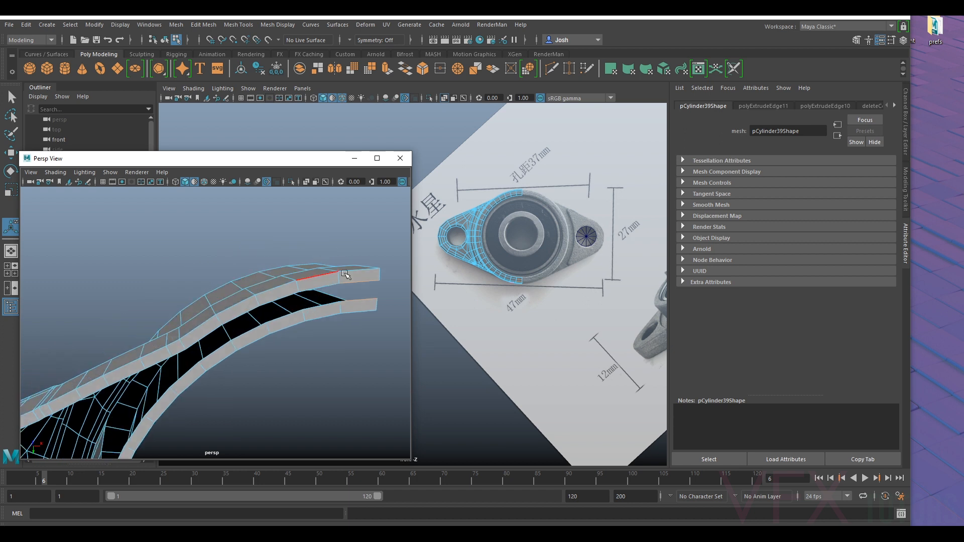
click(907, 198)
click(799, 353)
- Bridge the remaining facing lip edges along the same arm, continuing from its cut end toward the bolt-hole side
click(331, 289)
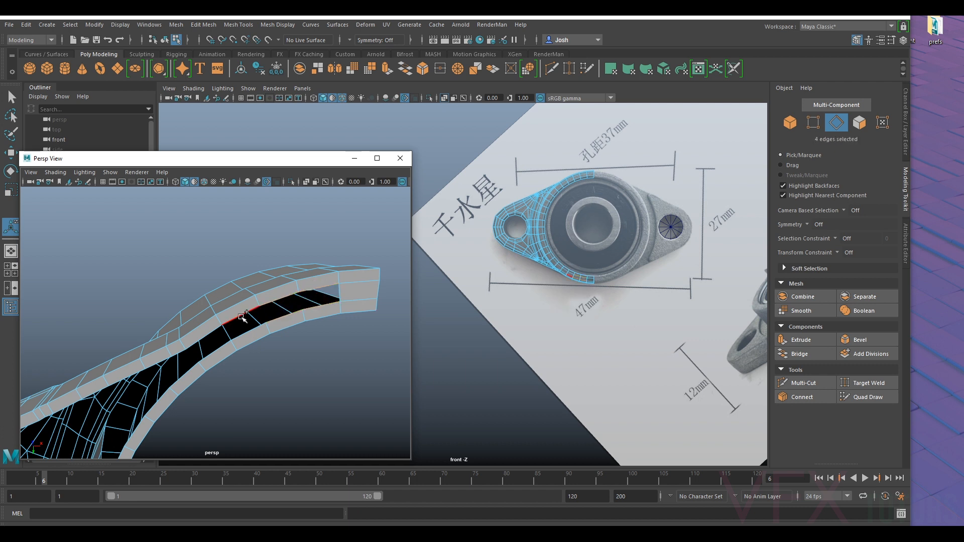
shift+click(199, 340)
key(g)
- Bridge the facing lip edges at the cut end of the opposite flange arm
alt+middle_drag(293, 387, 304, 305)
alt+drag(185, 417, 210, 417)
alt+drag(226, 217, 209, 369)
scroll(210, 387, down, 3)
alt+middle_drag(215, 381, 174, 347)
scroll(207, 382, down, 2)
scroll(211, 352, down, 5)
scroll(174, 347, up, 5)
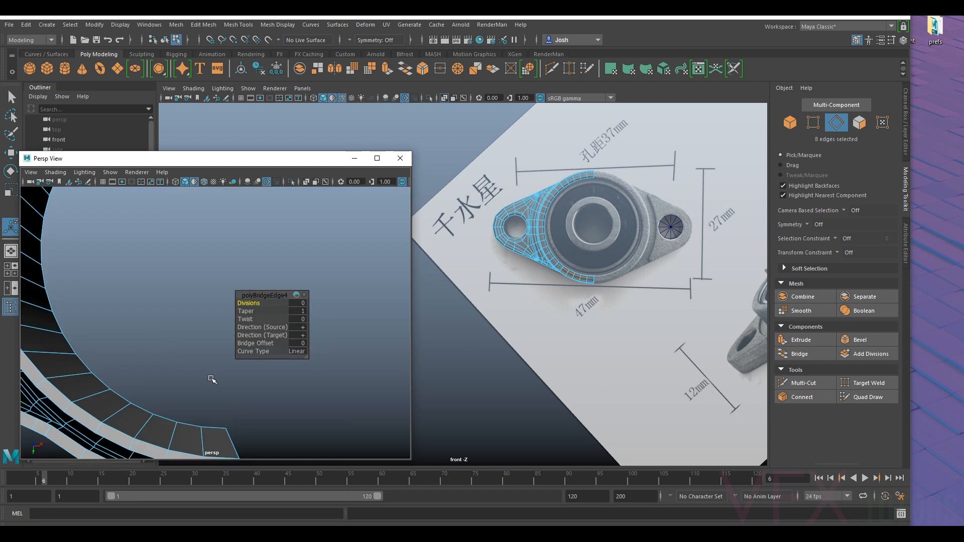
alt+drag(211, 379, 211, 314)
click(223, 395)
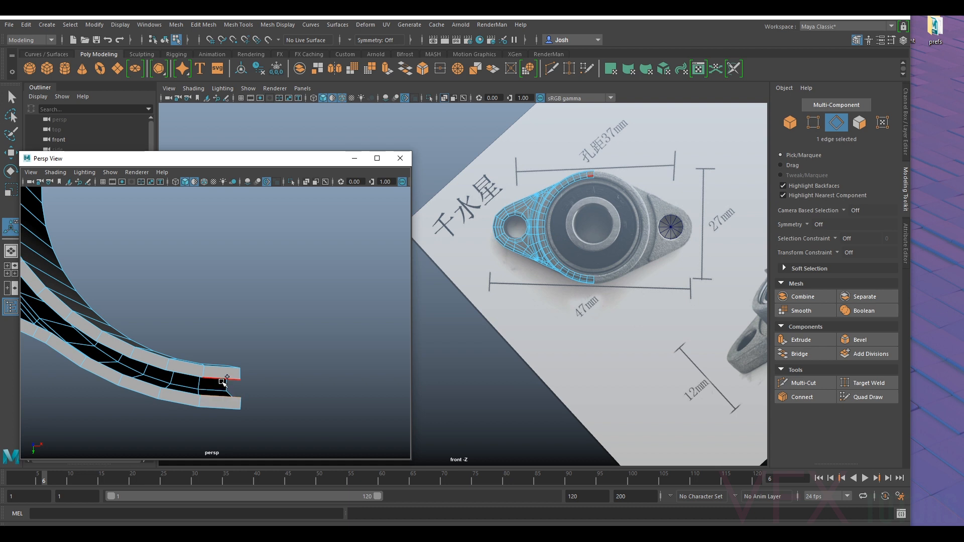
key(g)
- Continue bridging the inner and outer lip edges along the opposite arm toward the bolt-hole side
click(186, 374)
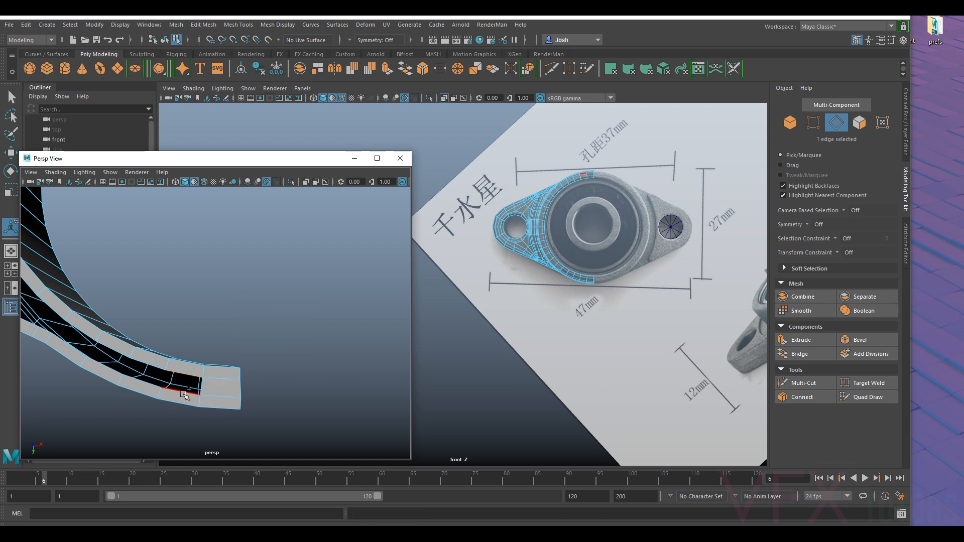
shift+click(140, 385)
shift+click(116, 350)
key(g)
- Bridge one edge of the bolt hole's lip to the facing outer lip edge at the flange's rounded tip
alt+middle_drag(132, 321, 251, 388)
scroll(162, 340, down, 4)
alt+middle_drag(80, 257, 173, 359)
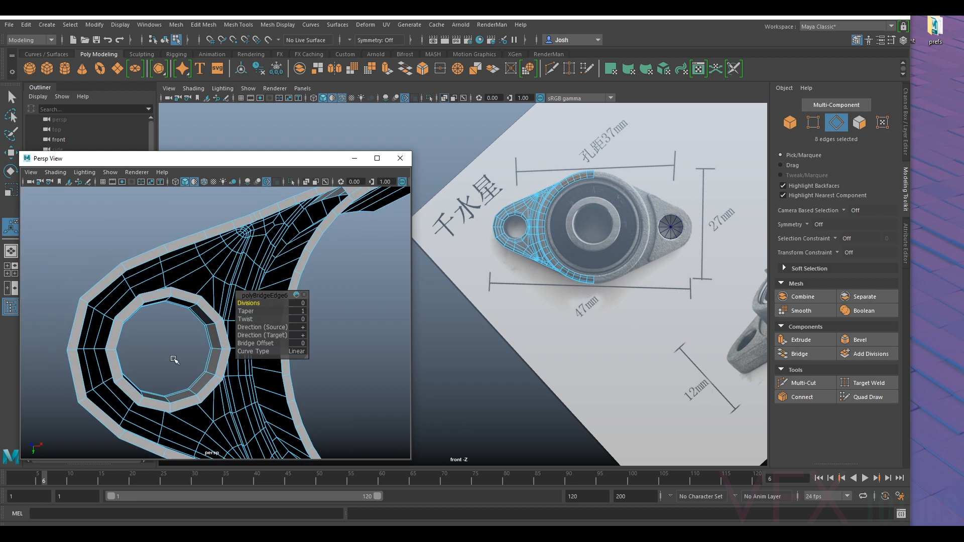
alt+drag(117, 360, 162, 312)
scroll(204, 348, up, 4)
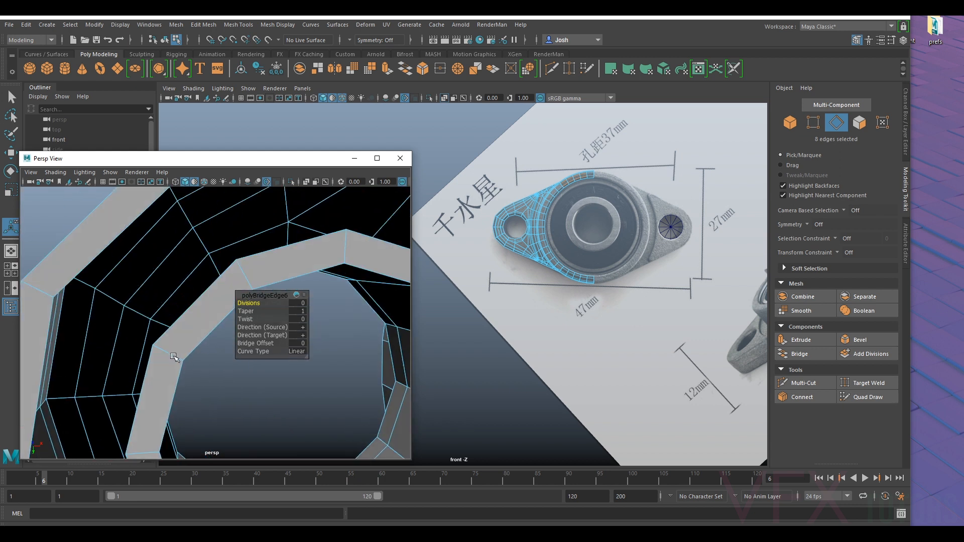
alt+drag(176, 358, 175, 321)
click(175, 321)
shift+click(60, 317)
scroll(68, 316, down, 5)
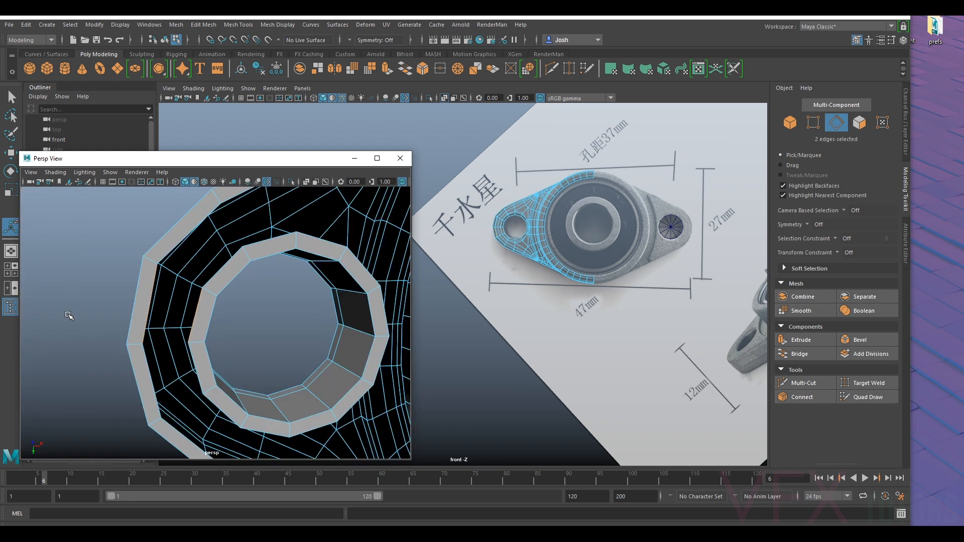
key(g)
- Bridge the next facing edge pairs between the bolt hole lip and outer lip, working around one side of the tip
click(200, 371)
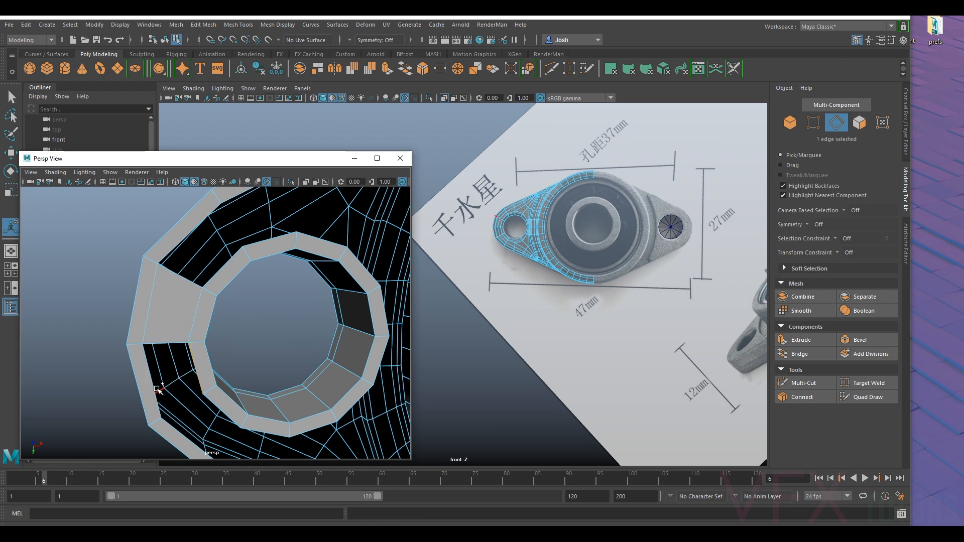
key(g)
click(206, 412)
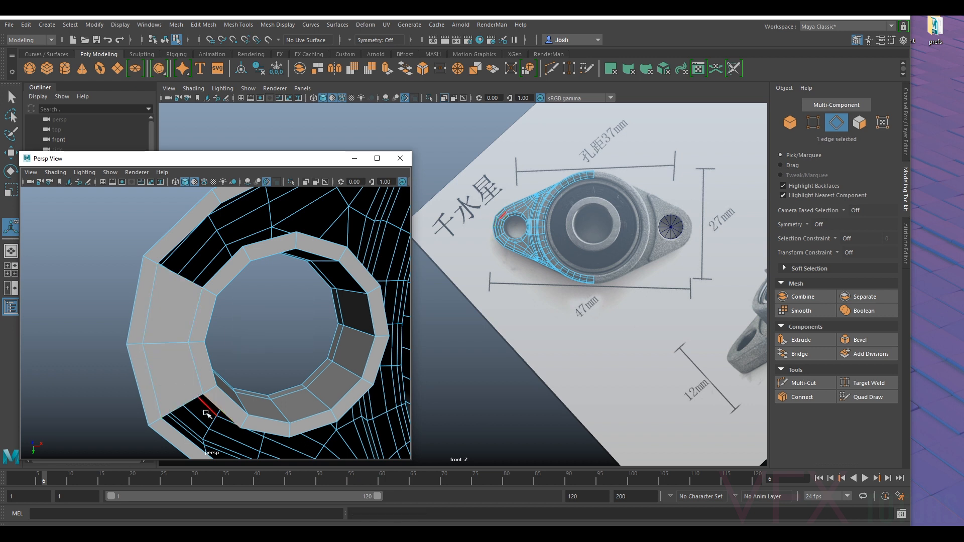
alt+middle_drag(202, 375, 168, 317)
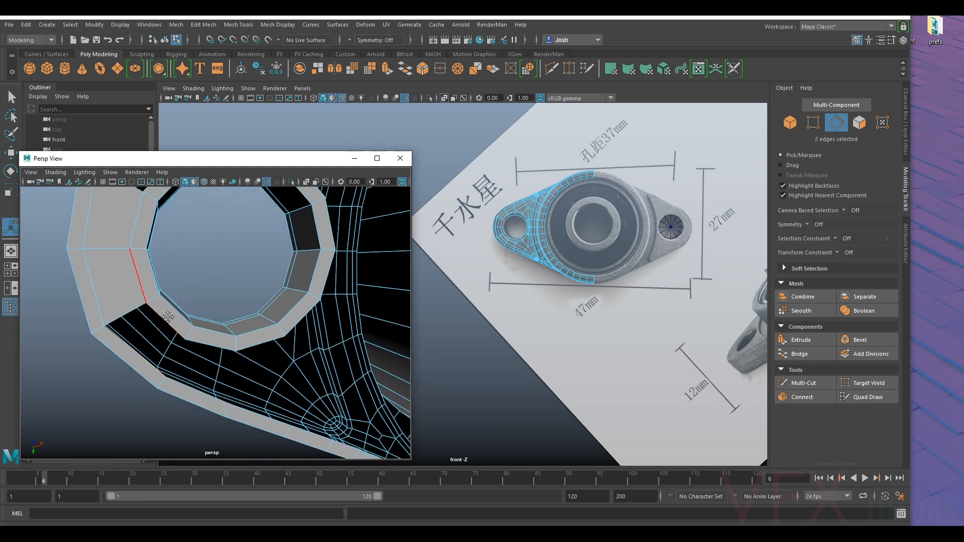
key(g)
alt+middle_drag(225, 347, 162, 332)
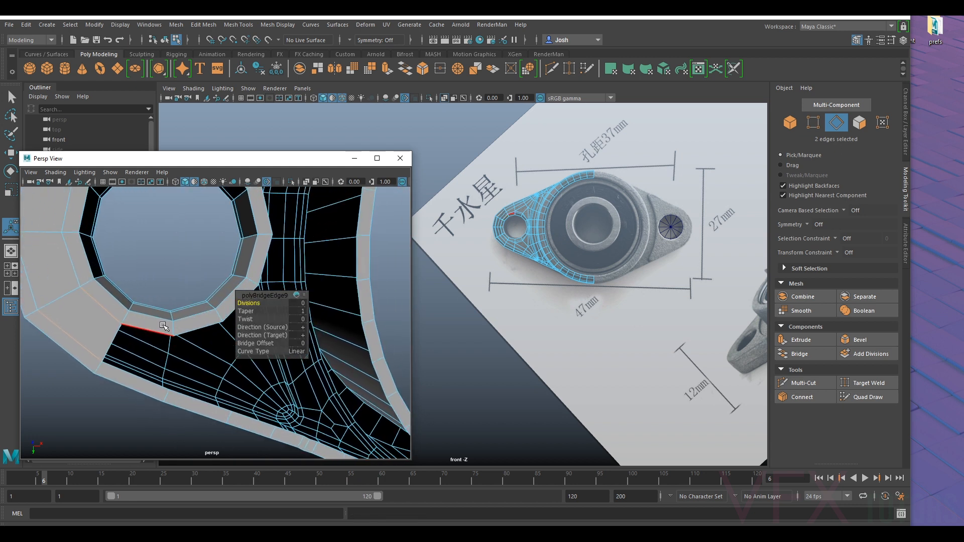
click(161, 332)
key(g)
- Bridge the two facing edge pairs between the bolt hole lip and outer lip on the tip's other side
alt+middle_drag(142, 228, 196, 384)
click(155, 329)
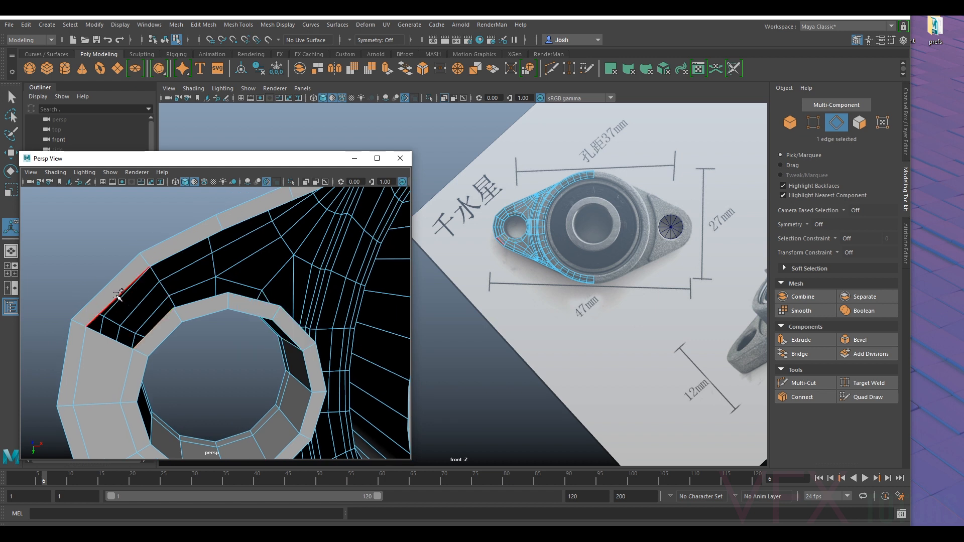
key(g)
click(175, 255)
shift+click(203, 301)
key(g)
scroll(210, 293, down, 5)
alt+drag(193, 278, 229, 277)
alt+middle_drag(208, 275, 158, 271)
alt+drag(157, 272, 177, 317)
scroll(172, 282, up, 3)
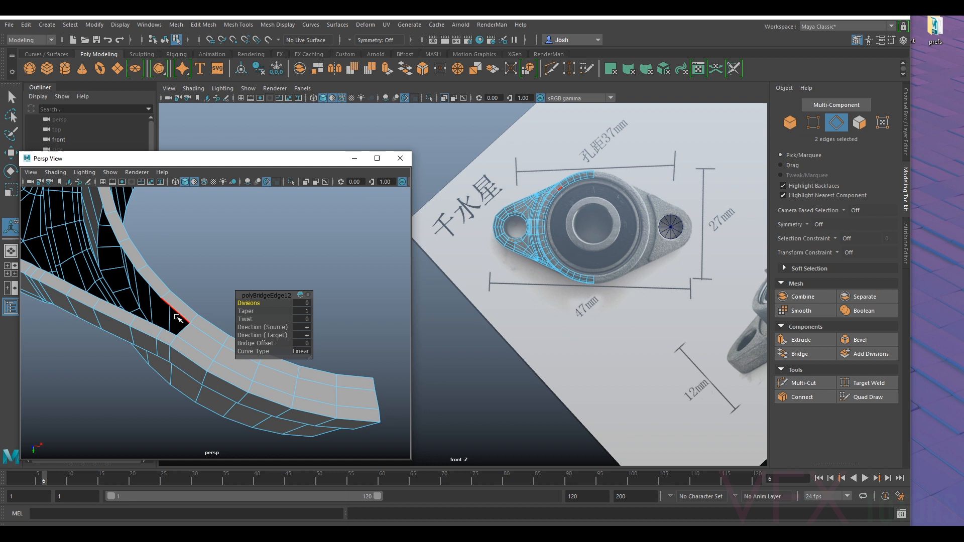
click(799, 384)
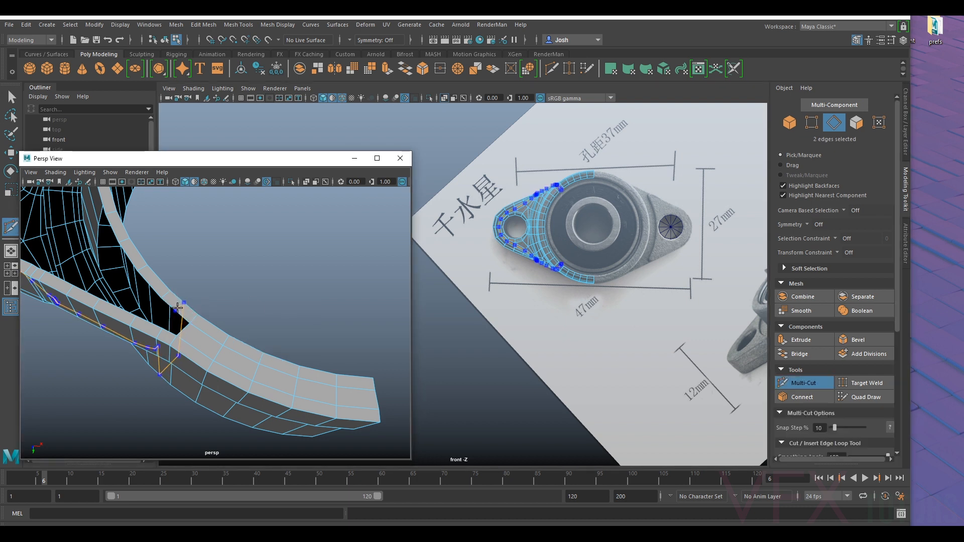
alt+drag(163, 336, 204, 320)
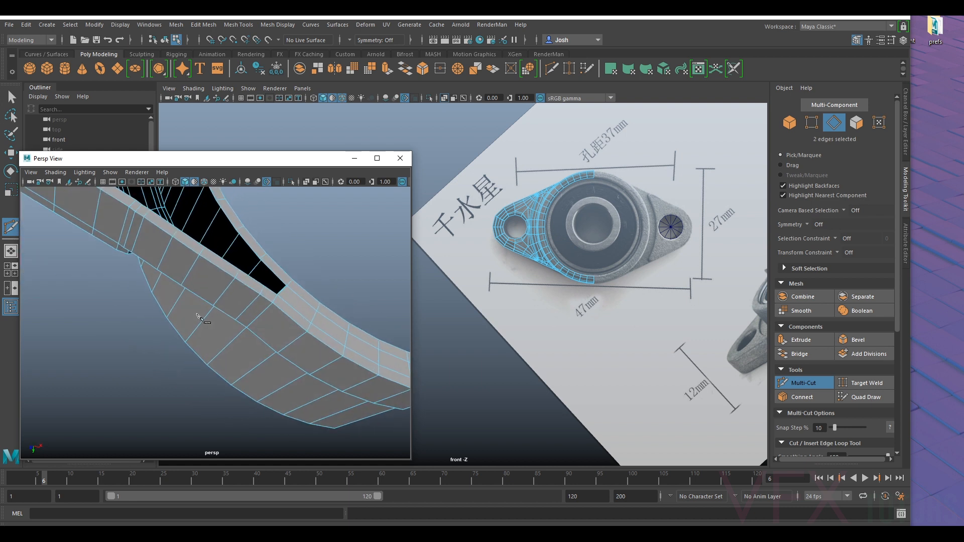
alt+drag(288, 280, 247, 268)
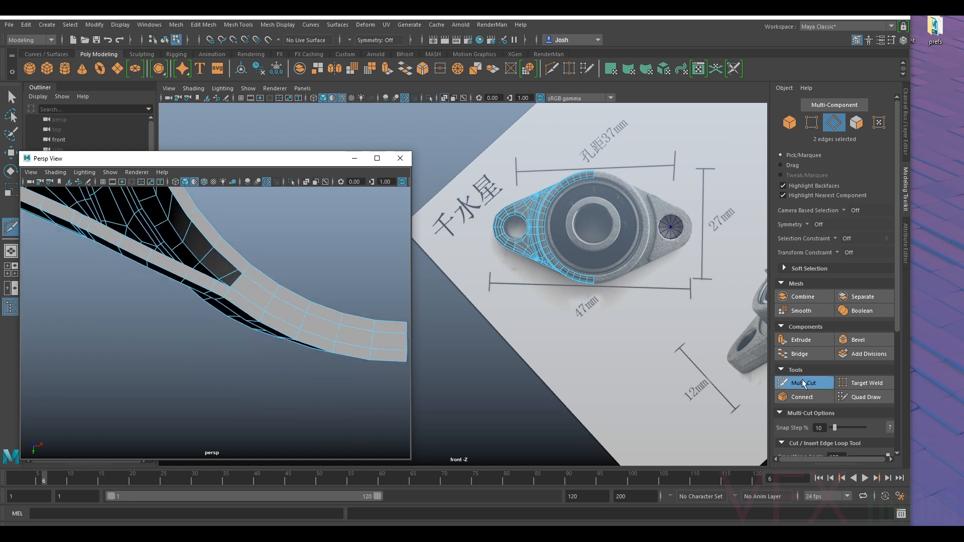
click(811, 122)
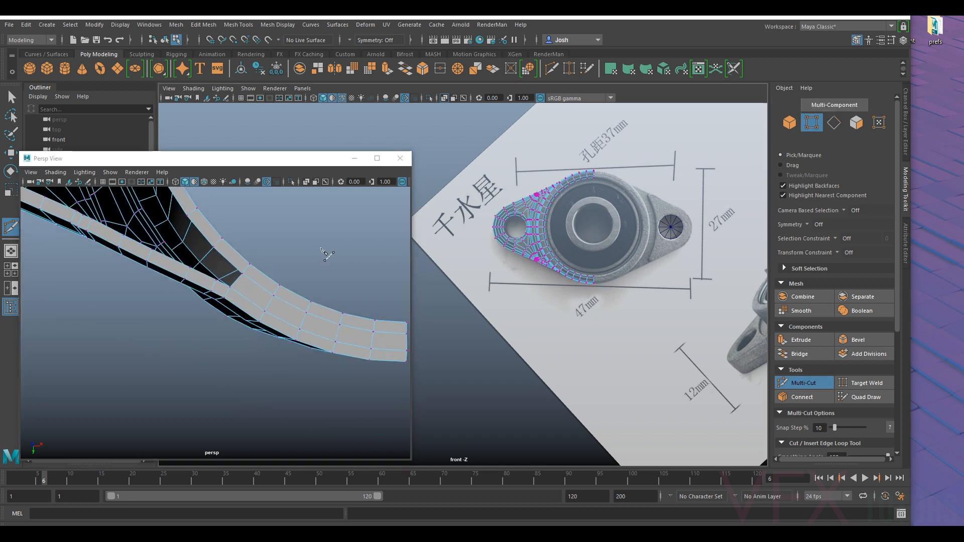
click(803, 383)
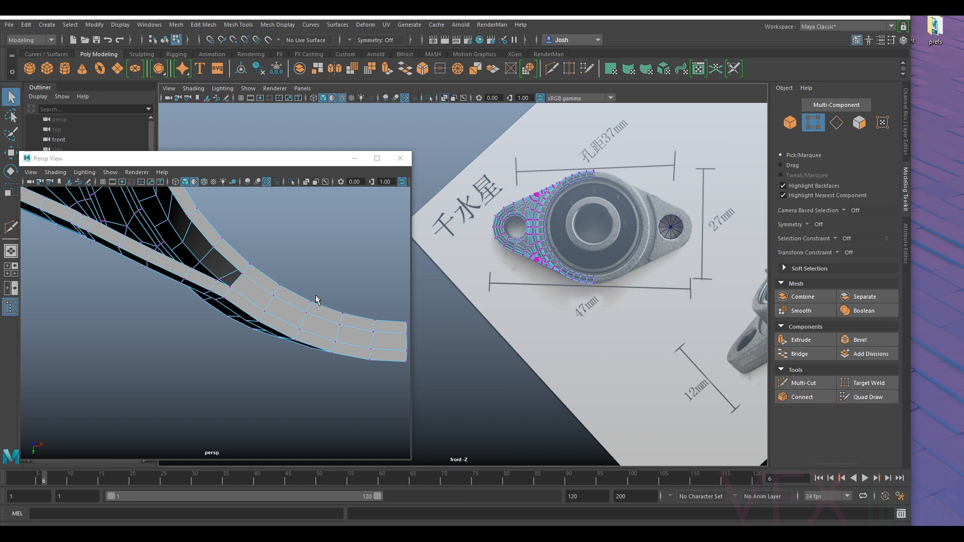
- Try moving a lip vertex near the narrow corner of the underside opening along Y, and undo the move
mouse_move(218, 282)
alt+mouse_down()
mouse_move(244, 282)
mouse_move(206, 288)
alt+mouse_up()
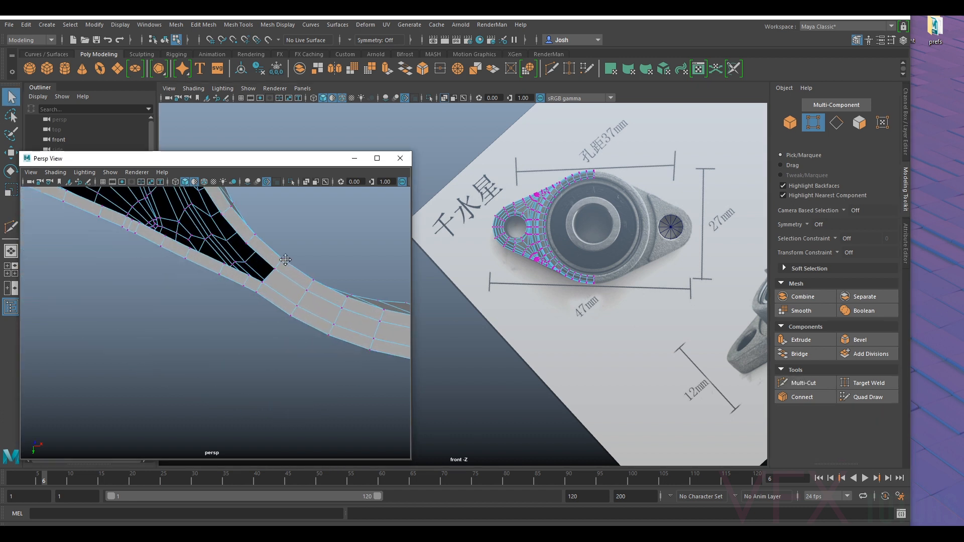
alt+right_drag(206, 287, 286, 260)
alt+drag(285, 259, 282, 243)
alt+middle_drag(282, 243, 275, 272)
key(w)
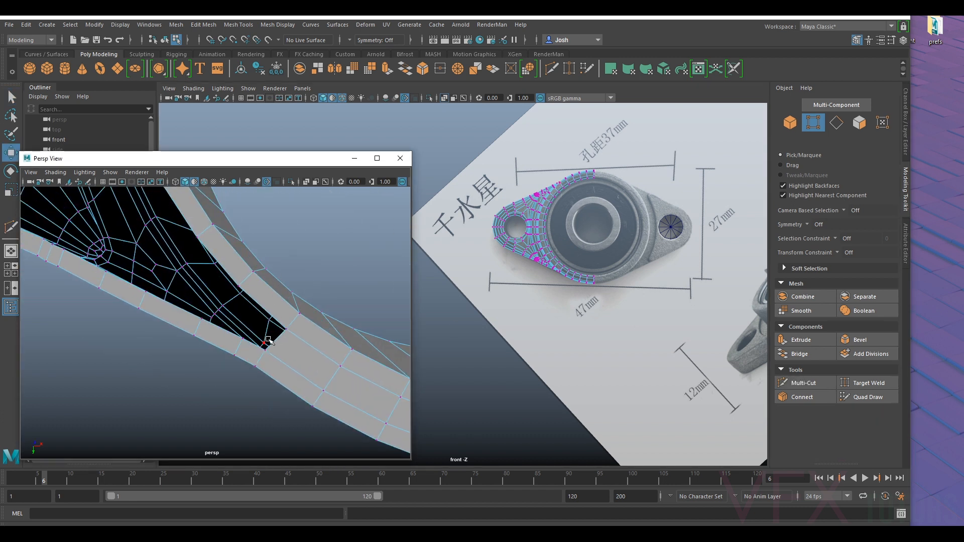
click(244, 340)
mouse_move(243, 346)
mouse_down()
mouse_move(241, 362)
mouse_move(241, 351)
mouse_up()
key(ctrl+z)
- Bridge the facing outer and inner lip edges at the narrow corner of the underside opening
right_click(266, 308)
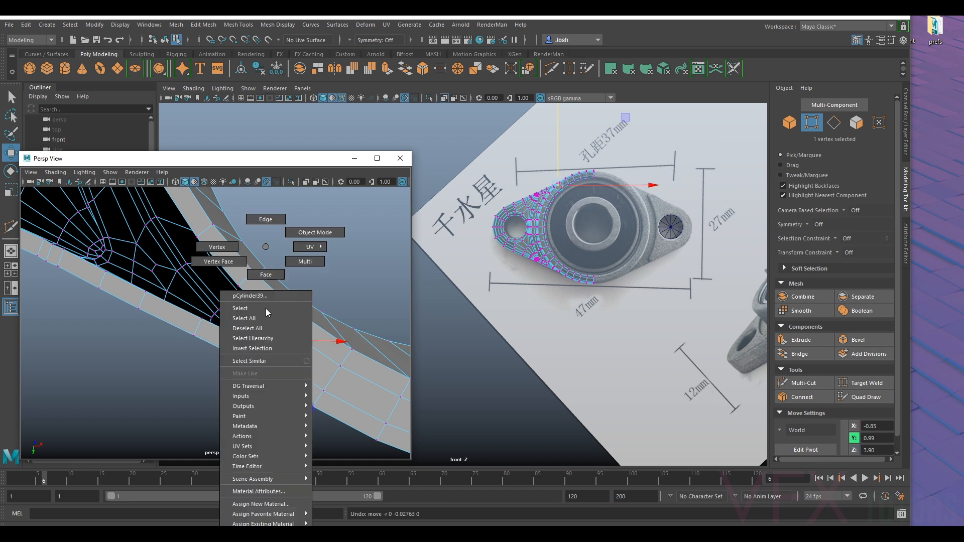
click(258, 226)
click(252, 345)
ctrl+shift+click(251, 344)
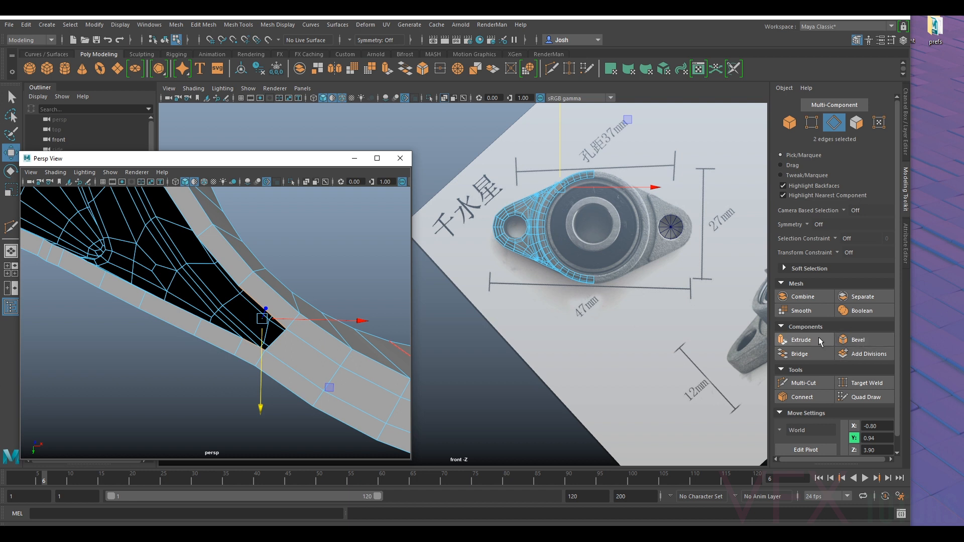
click(800, 353)
click(314, 274)
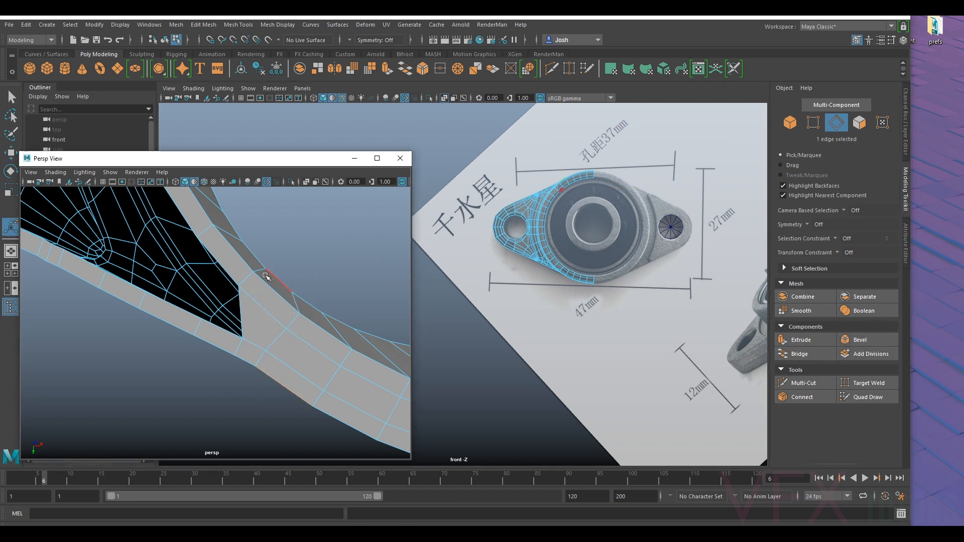
alt+drag(257, 303, 282, 290)
alt+drag(284, 326, 276, 303)
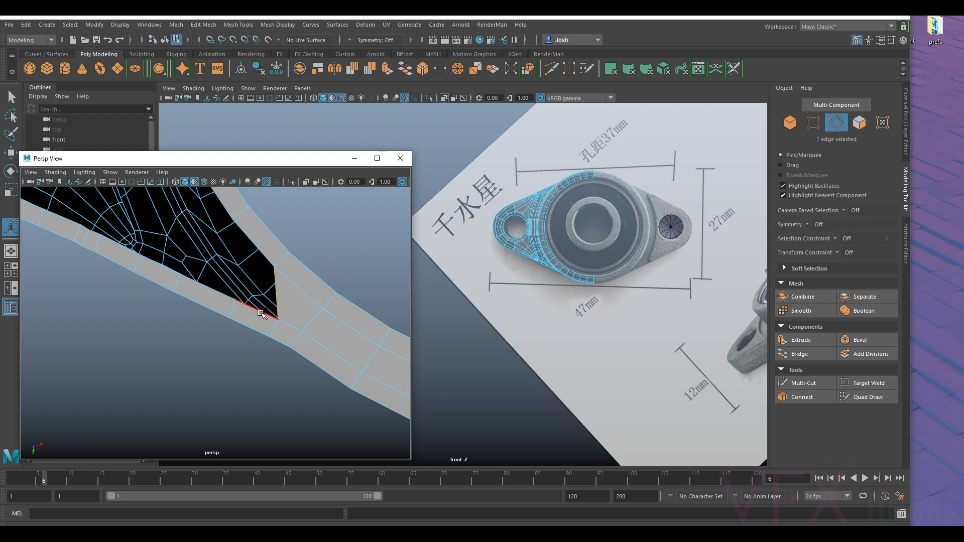
- Bridge the next facing outer and inner lip edges beside the narrow corner of the underside opening
shift+click(260, 302)
key(g)
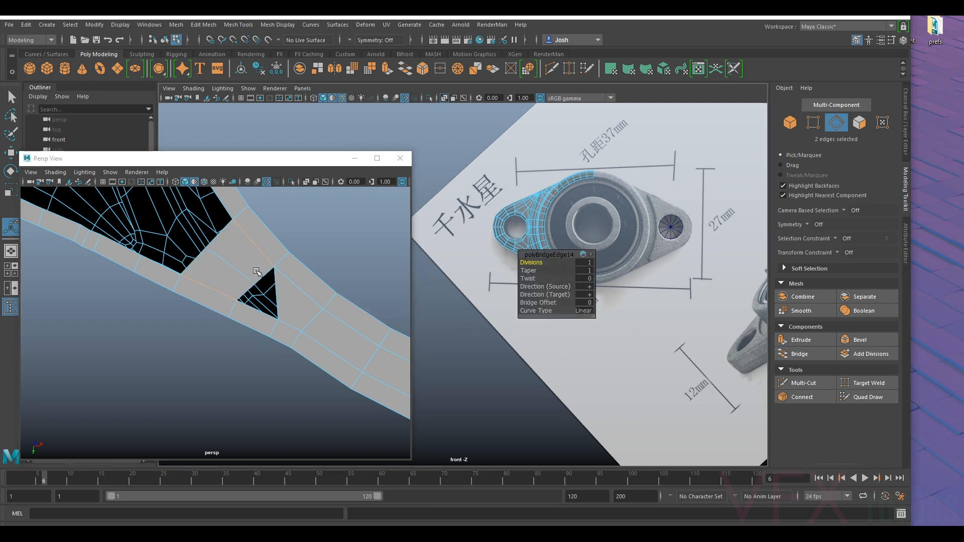
- Move the bridge's middle vertex away from the small triangular gap and fill the gap with a face
right_drag(239, 263, 229, 249)
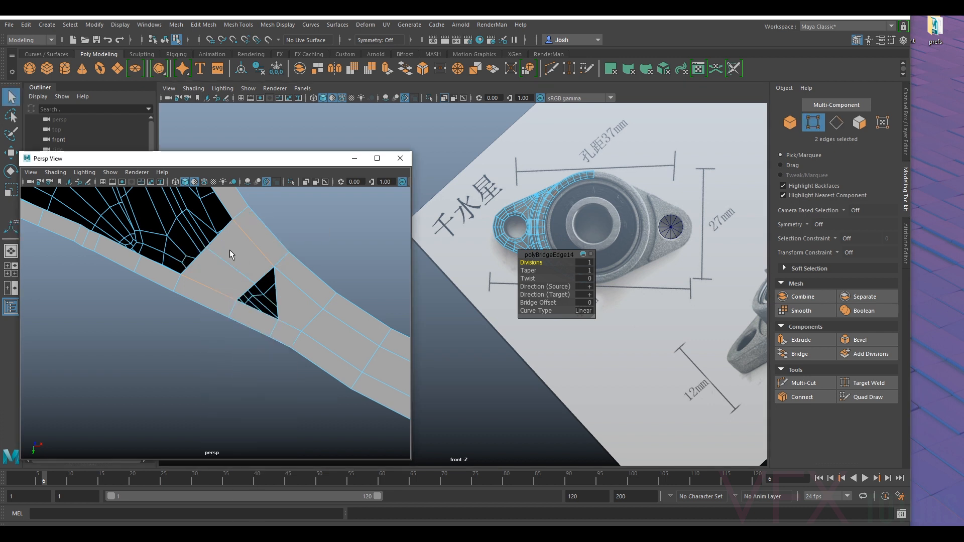
key(w)
click(254, 285)
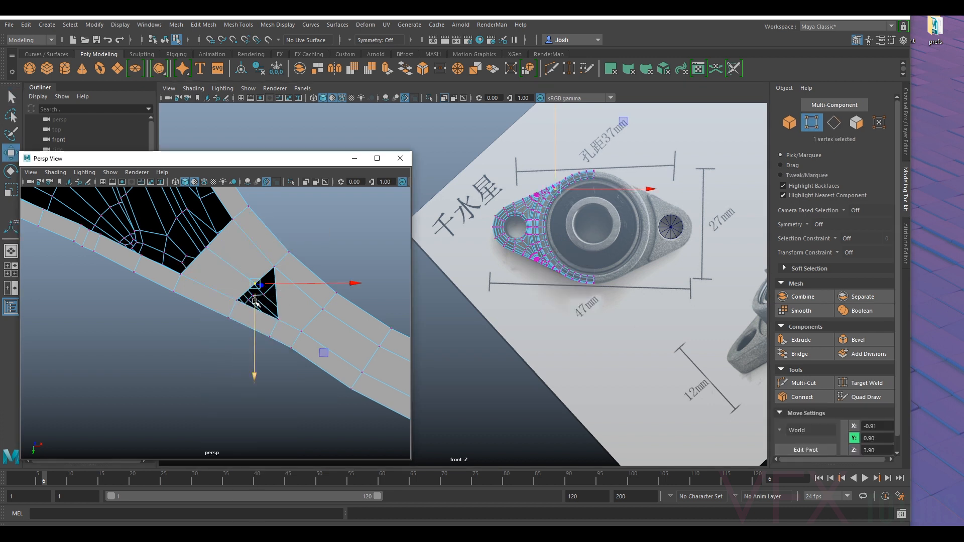
drag(294, 284, 279, 278)
right_drag(279, 247, 279, 221)
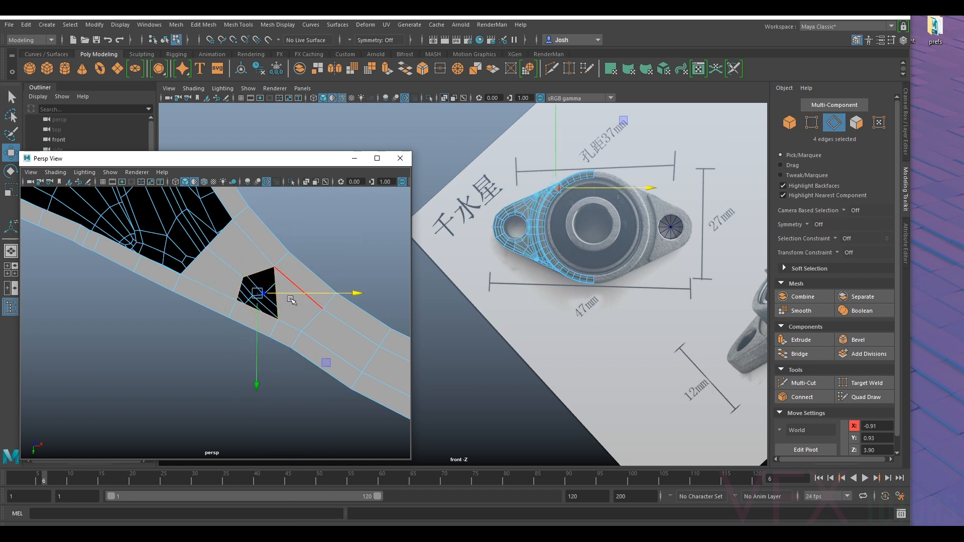
right_drag(279, 303, 282, 437)
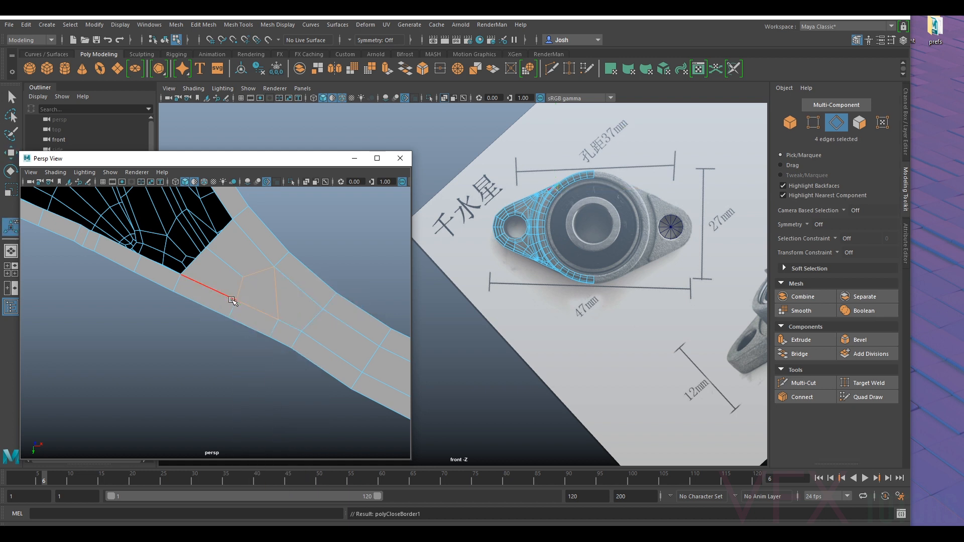
- Extrude the bridged strip's two open edges further into the underside opening toward the bolt hole
alt+middle_drag(259, 249, 300, 291)
click(323, 335)
shift+click(304, 355)
scroll(320, 300, down, 3)
mouse_move(293, 311)
alt+mouse_down()
mouse_move(299, 284)
mouse_move(294, 310)
alt+mouse_up()
key(w)
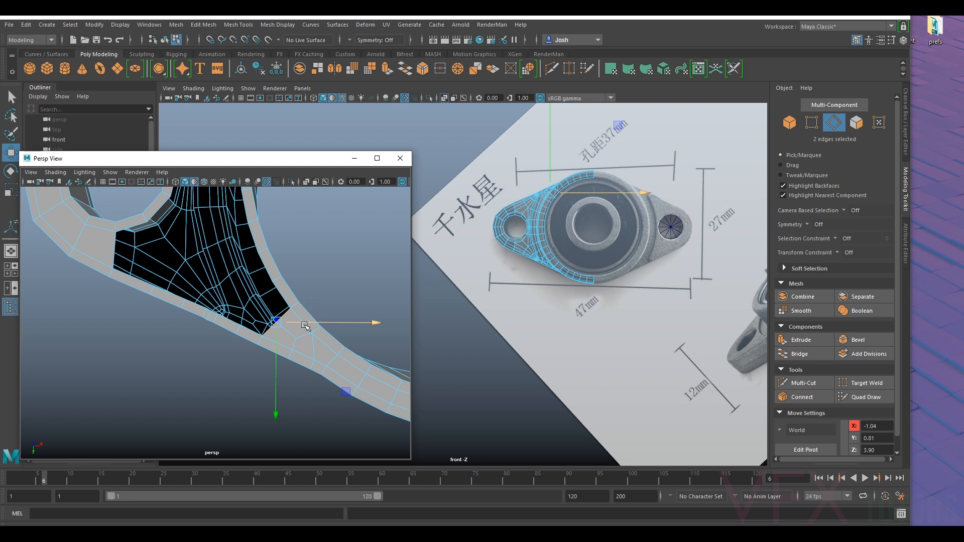
key(ctrl+e)
drag(253, 285, 222, 254)
drag(266, 296, 356, 344)
- Target-weld the extruded strip's loose corner vertices to the adjacent lip vertices at the narrow end of the opening
scroll(240, 291, up, 5)
drag(286, 253, 279, 247)
alt+middle_drag(302, 251, 260, 269)
drag(237, 277, 234, 280)
alt+middle_drag(224, 303, 286, 277)
alt+drag(256, 307, 302, 314)
alt+middle_drag(326, 319, 261, 279)
right_drag(247, 247, 220, 254)
click(866, 383)
drag(243, 246, 259, 228)
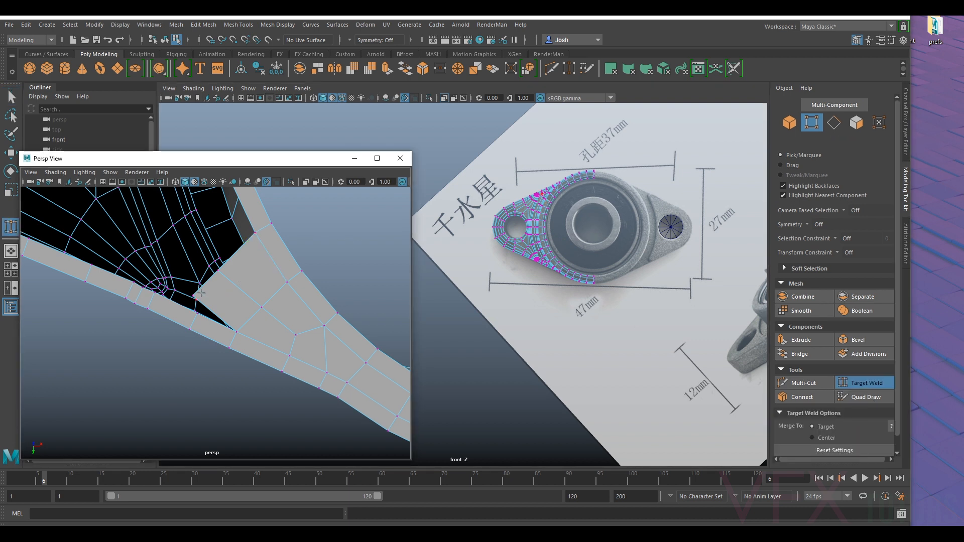
alt+drag(236, 295, 255, 318)
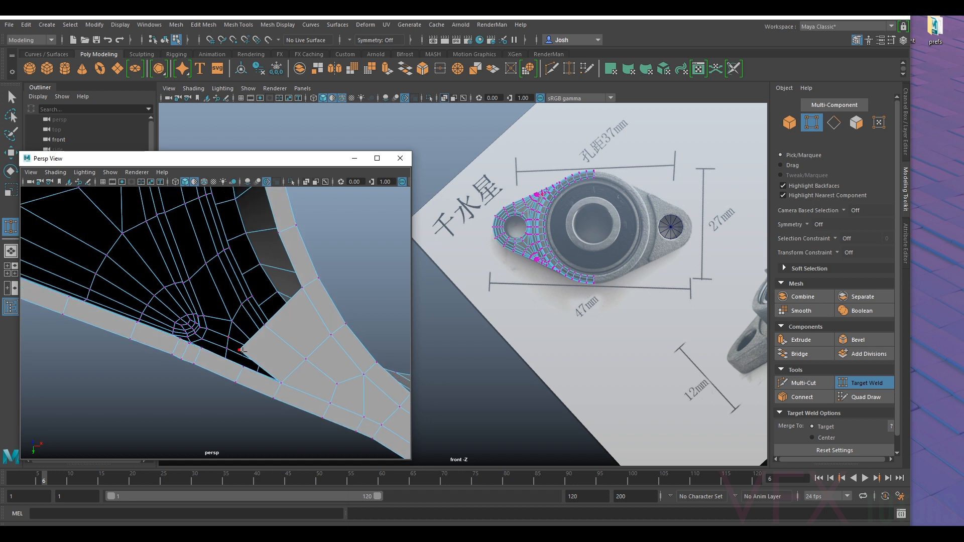
alt+middle_drag(276, 354, 255, 318)
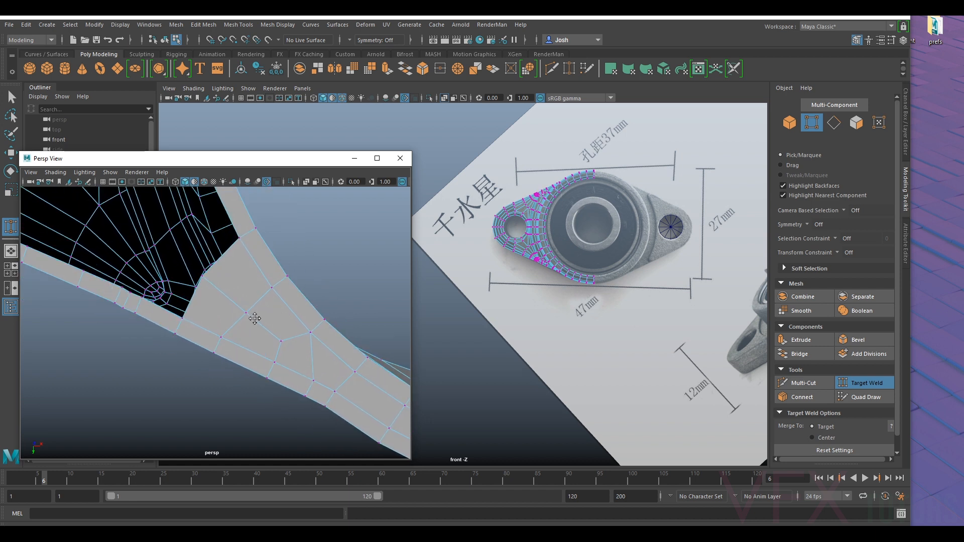
- Leave Target Weld and reposition the middle vertex on the strip's open edge to even out the new faces
click(867, 382)
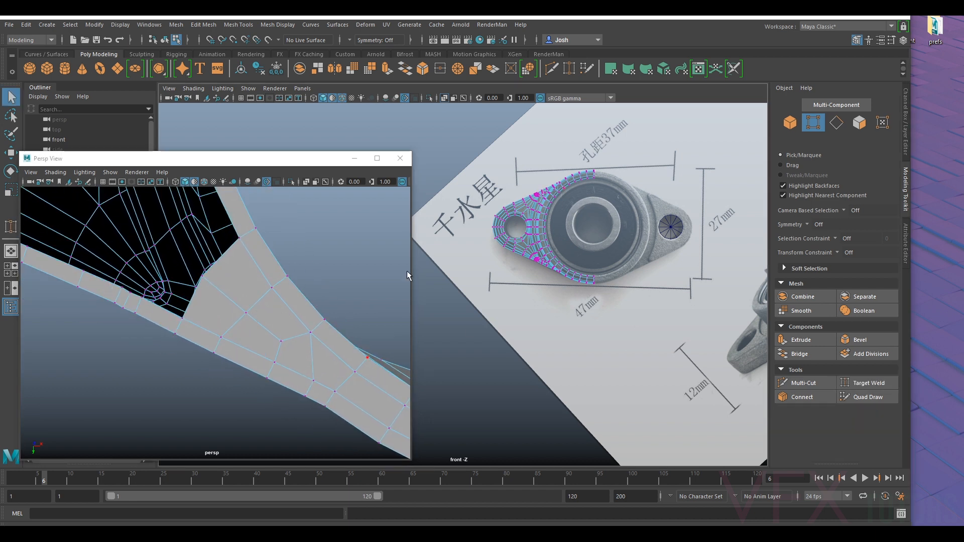
key(w)
click(188, 271)
mouse_move(236, 280)
mouse_down()
mouse_move(205, 305)
mouse_move(262, 303)
mouse_move(231, 289)
mouse_up()
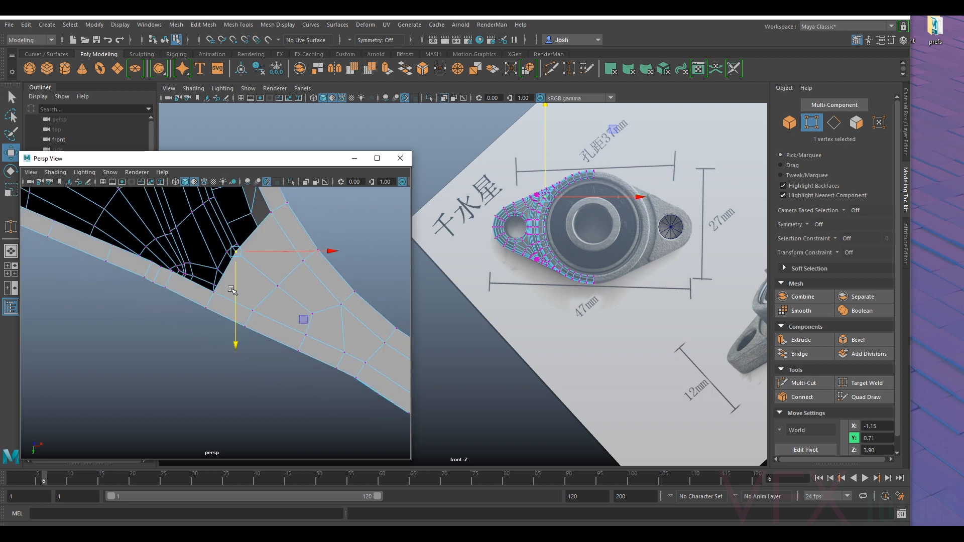
alt+drag(245, 248, 262, 283)
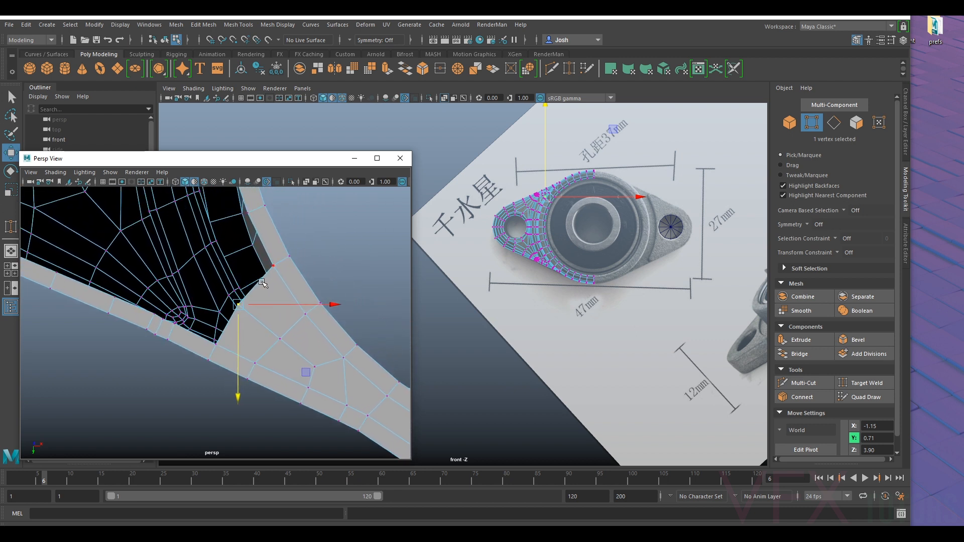
- Extrude the strip's two open edges once more toward the bolt hole
right_drag(271, 291, 267, 231)
click(263, 292)
shift+click(234, 322)
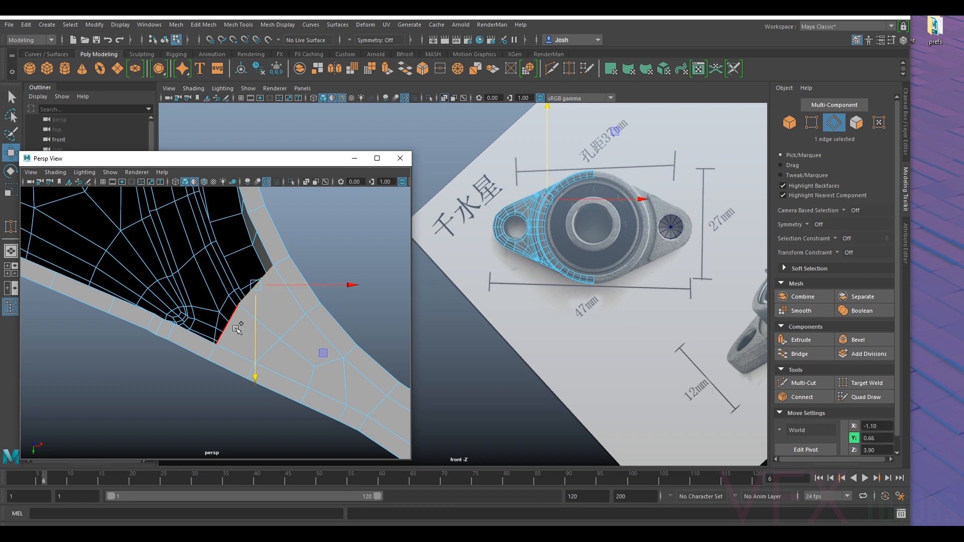
key(ctrl+e)
drag(236, 296, 203, 238)
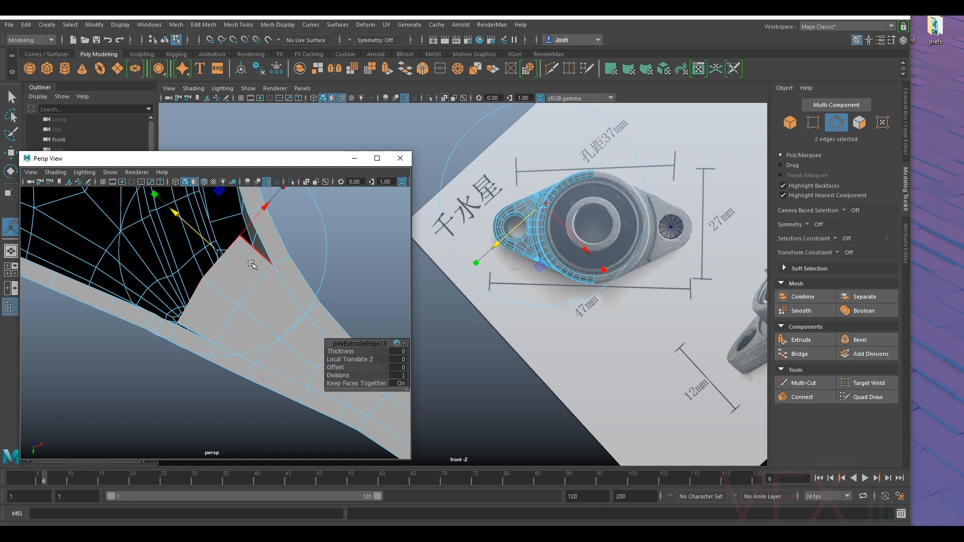
- Target-weld the new extrusion's inner corner vertex to the next ring lip vertex, undoing the wrong weld first
right_drag(253, 275, 203, 255)
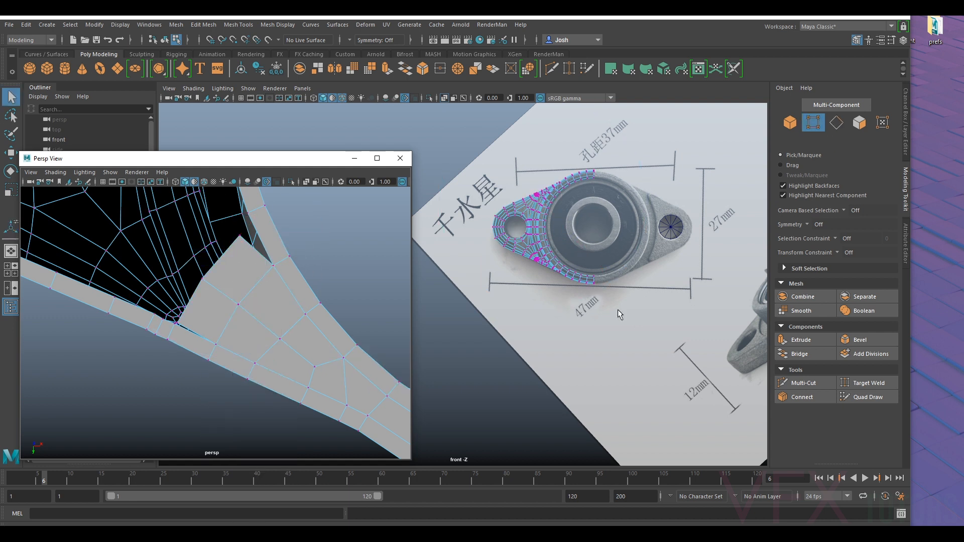
click(867, 383)
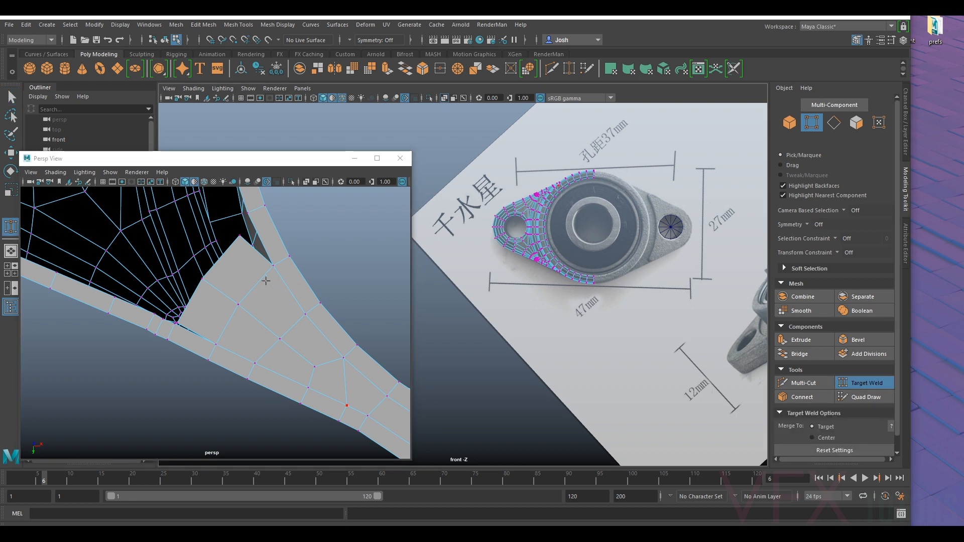
drag(240, 236, 248, 213)
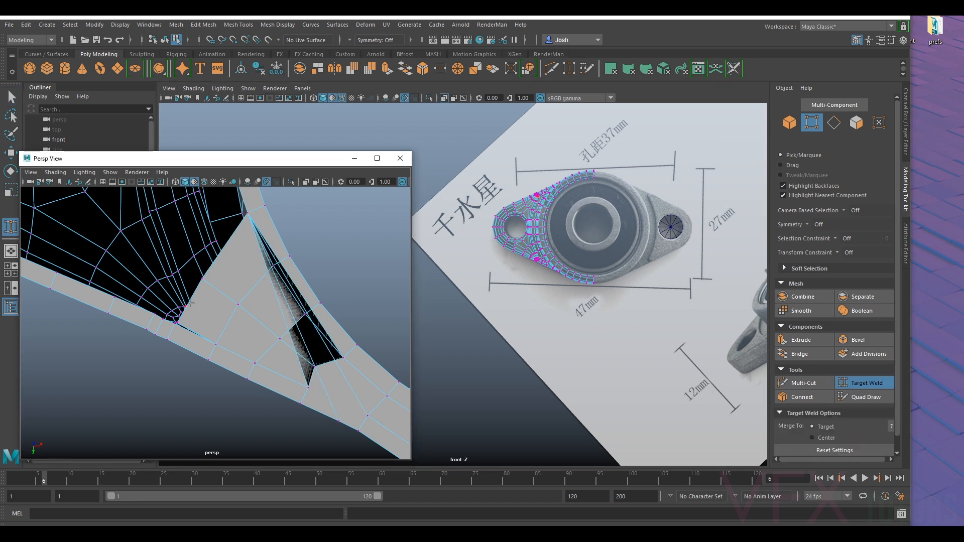
alt+middle_drag(295, 260, 292, 283)
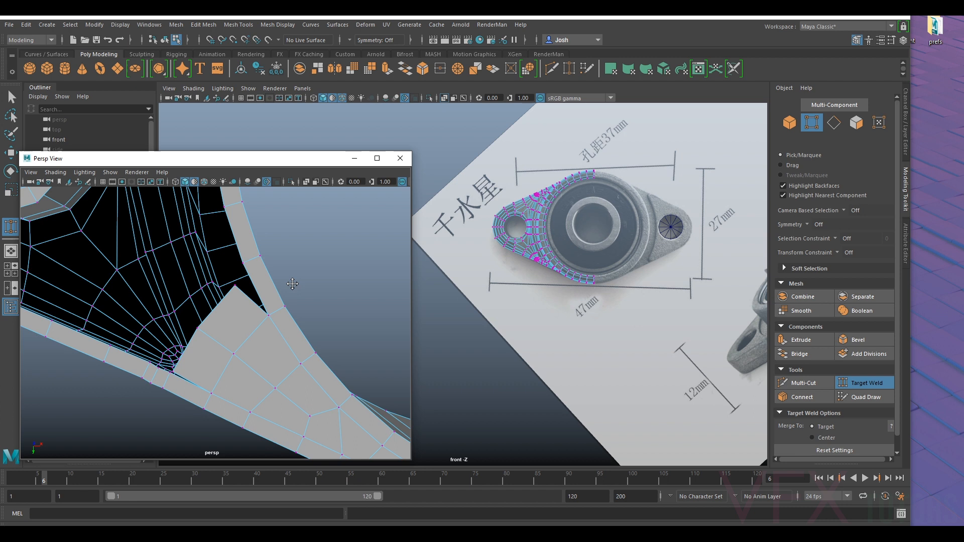
drag(235, 285, 243, 263)
- Target-weld the new extrusion's outer corner vertex to the outer lip, undoing the mistaken weld along the way
alt+middle_drag(211, 349, 233, 307)
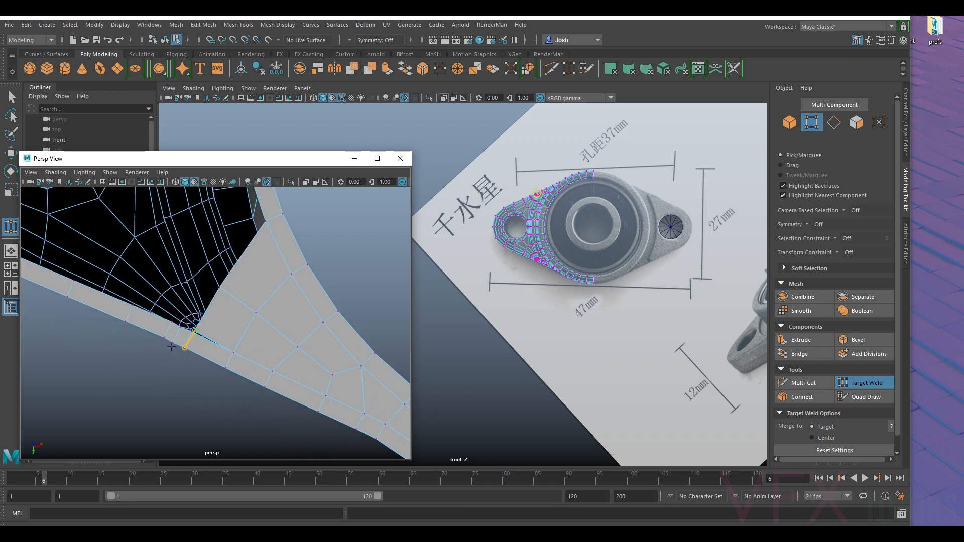
drag(208, 331, 211, 335)
key(ctrl+z)
alt+middle_drag(254, 340, 291, 323)
alt+right_drag(290, 323, 250, 335)
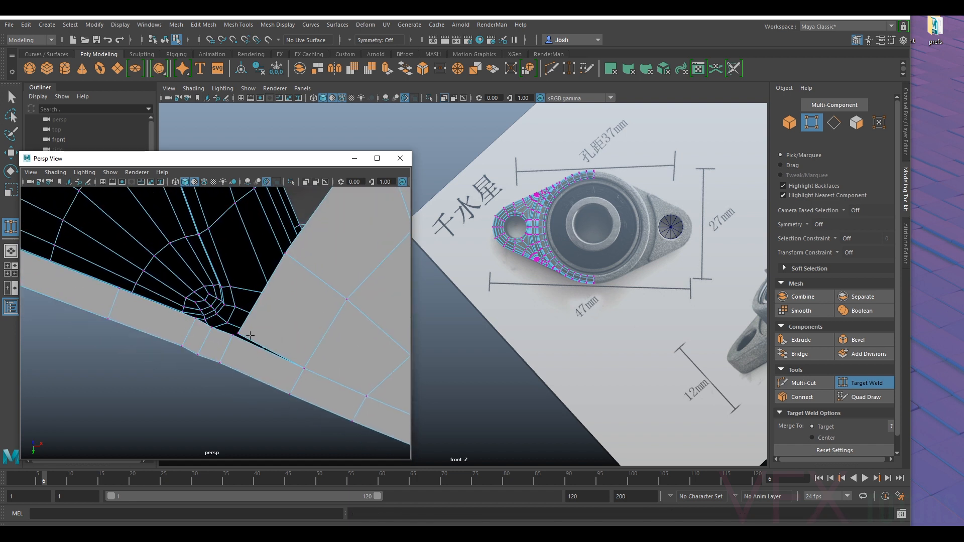
drag(235, 344, 234, 339)
alt+middle_drag(258, 335, 247, 325)
alt+right_drag(248, 325, 204, 300)
alt+middle_drag(260, 311, 196, 290)
mouse_move(178, 323)
alt+mouse_down()
mouse_move(176, 312)
mouse_move(184, 320)
alt+mouse_up()
- Examine the remaining underside opening between the bolt hole lip, ring lip and outer lip
alt+middle_drag(203, 297, 300, 377)
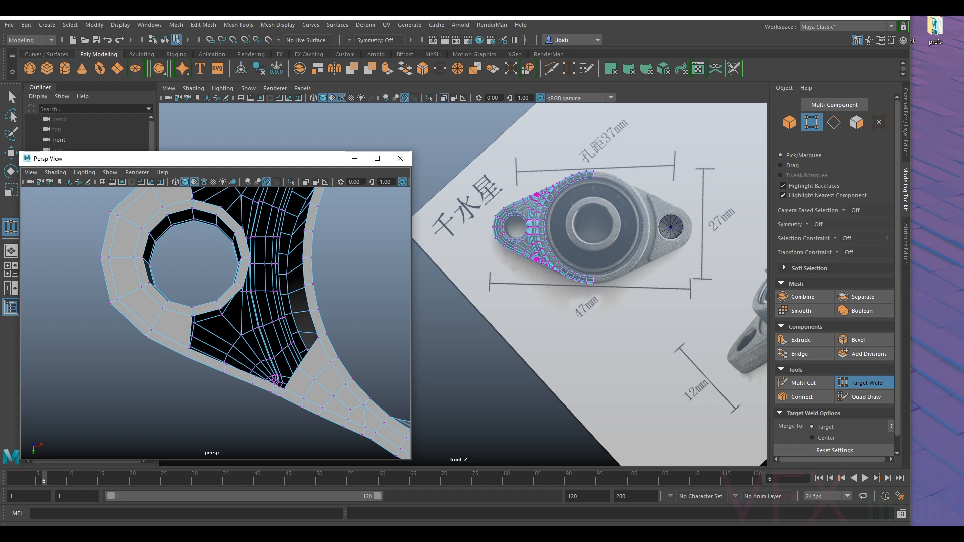
alt+middle_drag(331, 286, 249, 313)
alt+right_drag(281, 326, 267, 321)
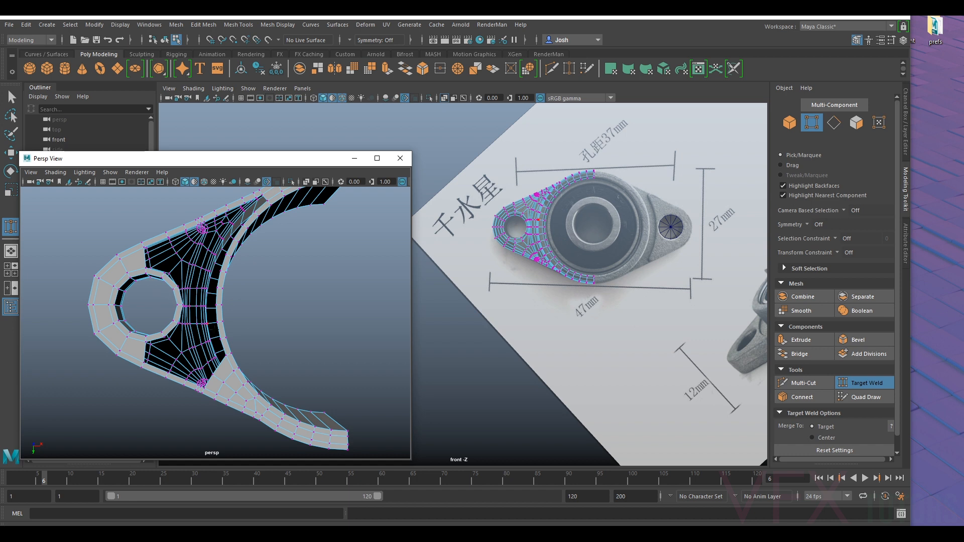
alt+middle_drag(187, 323, 193, 295)
alt+right_drag(192, 296, 211, 290)
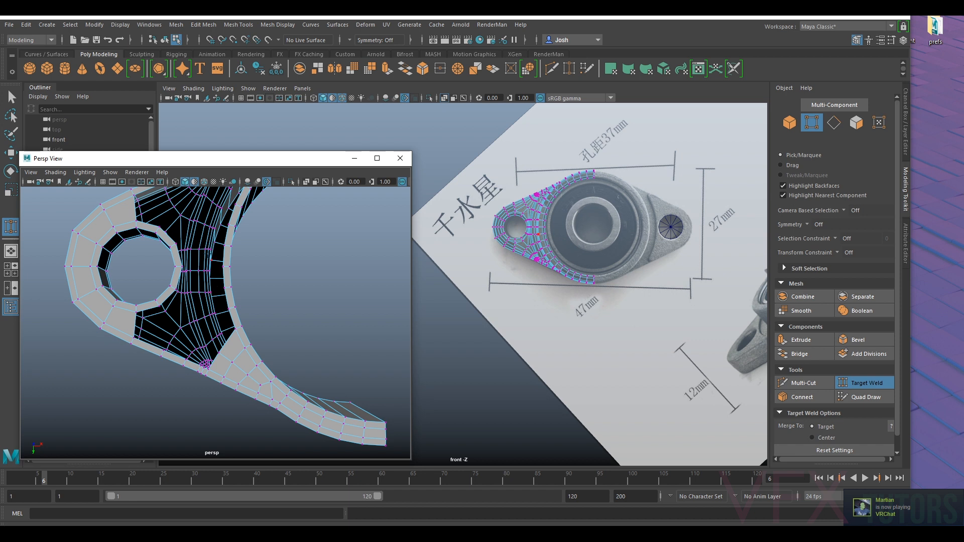
alt+middle_drag(232, 326, 238, 276)
alt+right_drag(235, 309, 299, 338)
alt+middle_drag(239, 279, 305, 332)
scroll(347, 250, down, 3)
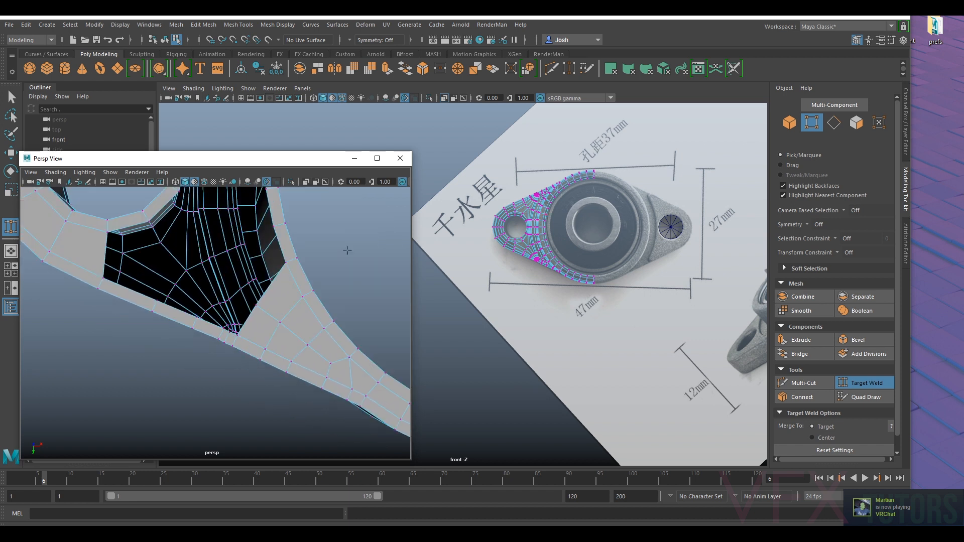
alt+middle_drag(292, 229, 286, 315)
scroll(270, 300, down, 5)
scroll(233, 276, up, 3)
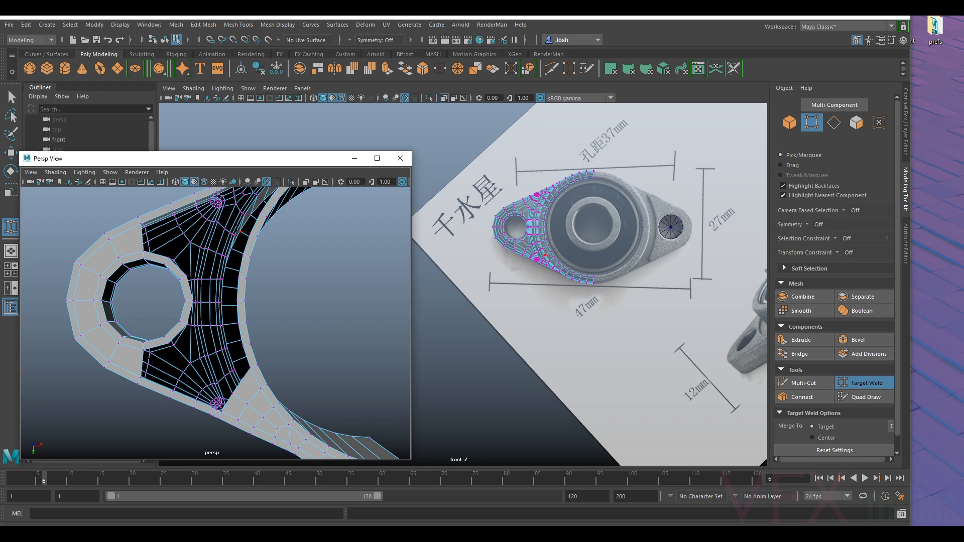
alt+middle_drag(239, 356, 245, 313)
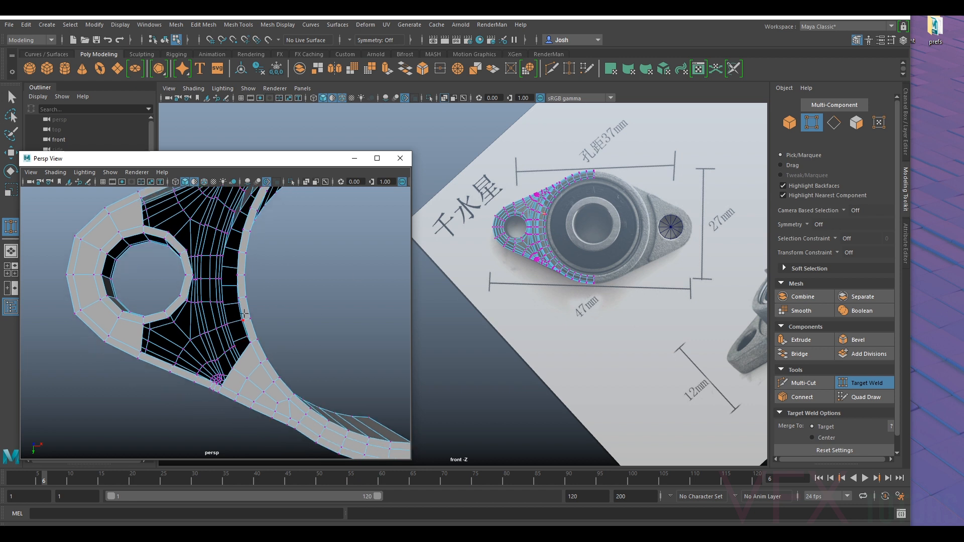
alt+middle_drag(239, 357, 255, 304)
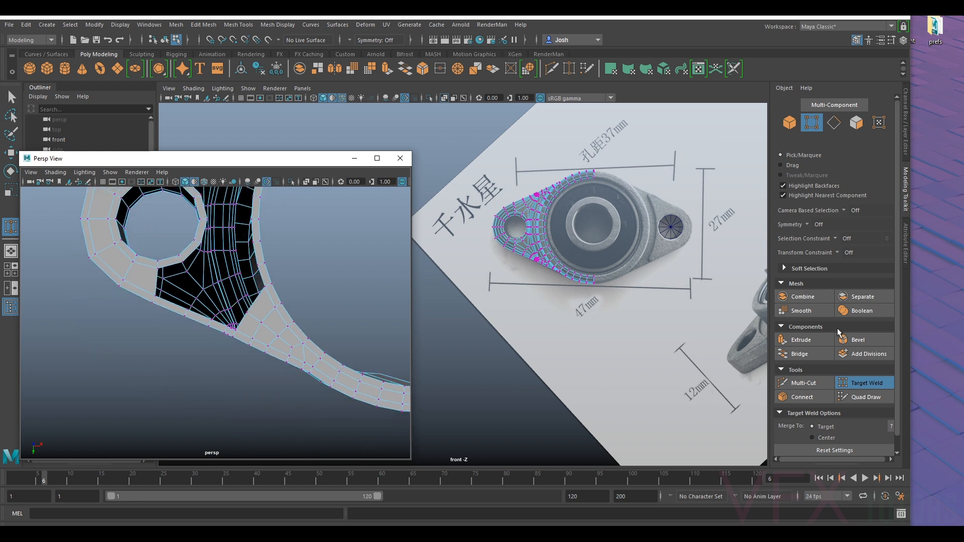
- Leave Target Weld and shift the middle vertex on the strip's open edge near the dense outer lip vertices
click(862, 386)
scroll(266, 307, up, 3)
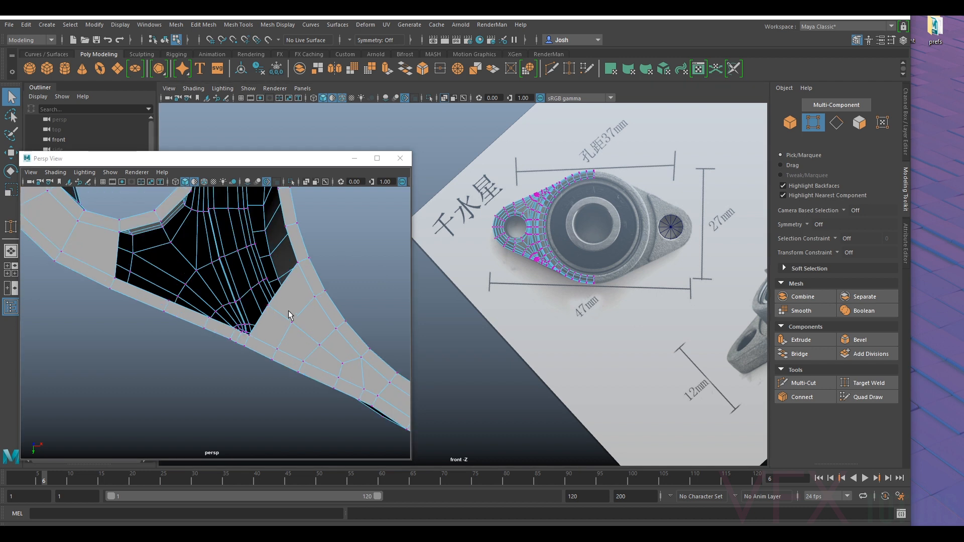
scroll(290, 315, up, 3)
alt+middle_drag(329, 285, 274, 328)
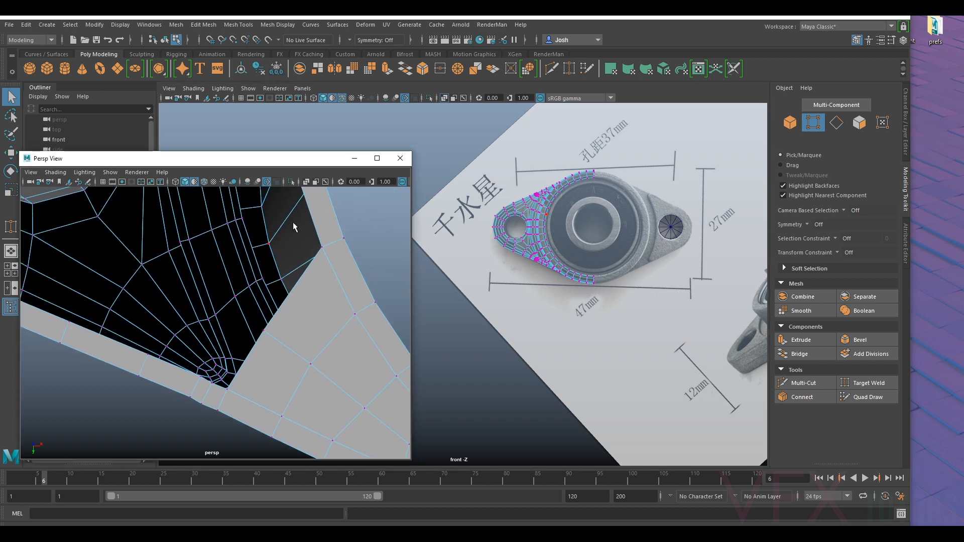
alt+middle_drag(304, 224, 306, 260)
scroll(276, 264, down, 4)
alt+middle_drag(166, 273, 256, 275)
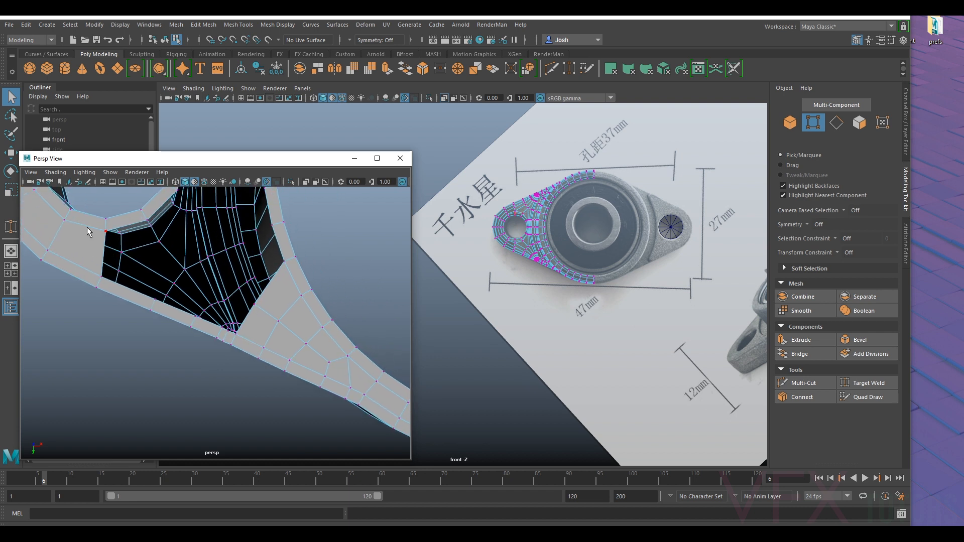
scroll(251, 346, up, 5)
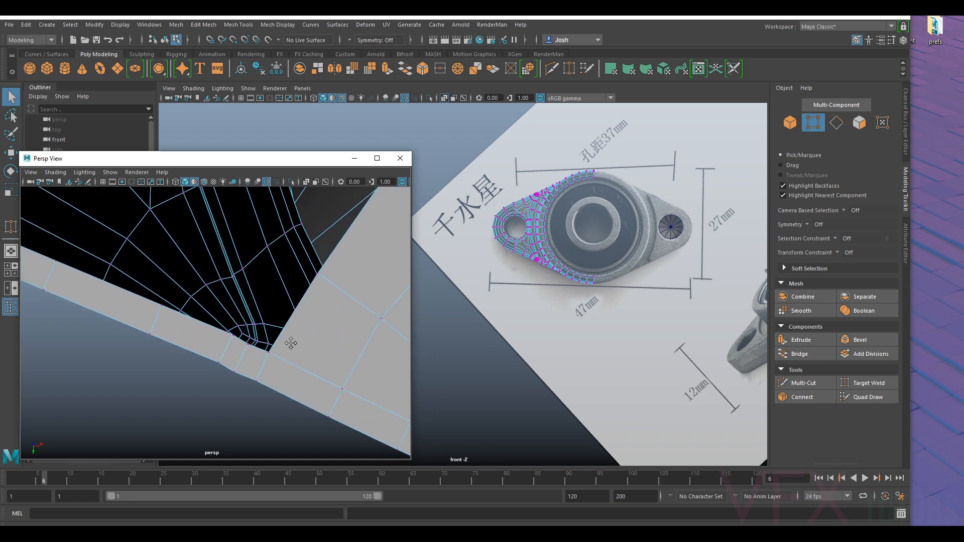
alt+middle_drag(290, 344, 254, 316)
key(w)
drag(229, 251, 218, 294)
click(299, 284)
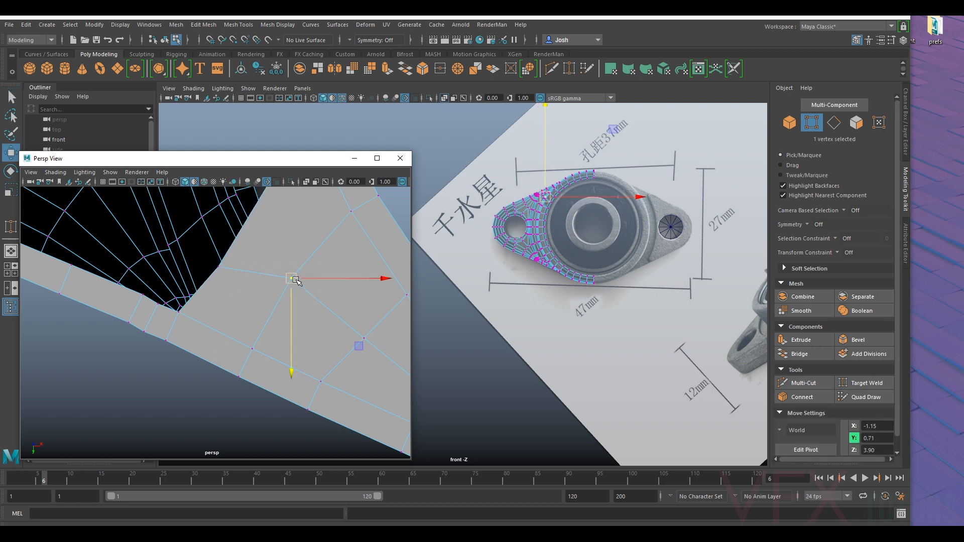
click(144, 295)
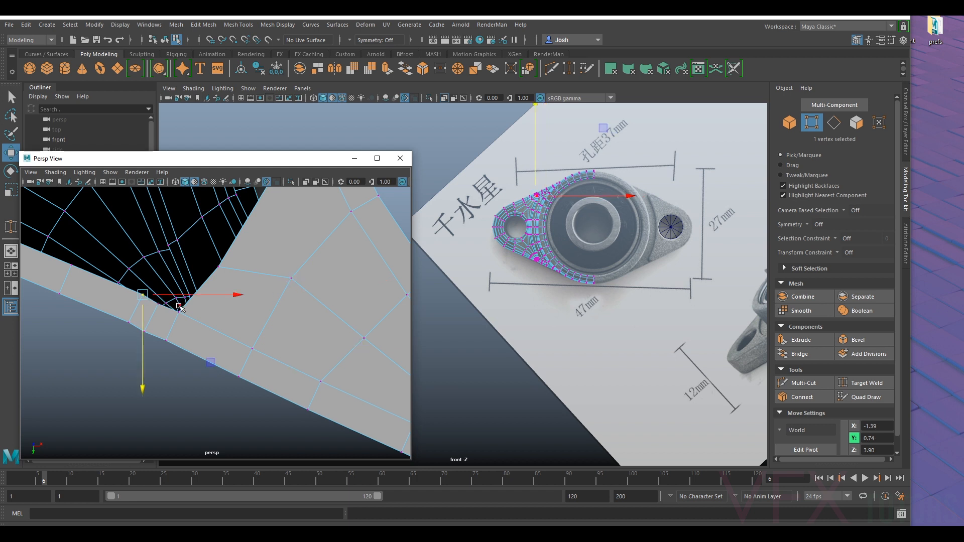
scroll(224, 246, down, 4)
alt+middle_drag(222, 245, 239, 267)
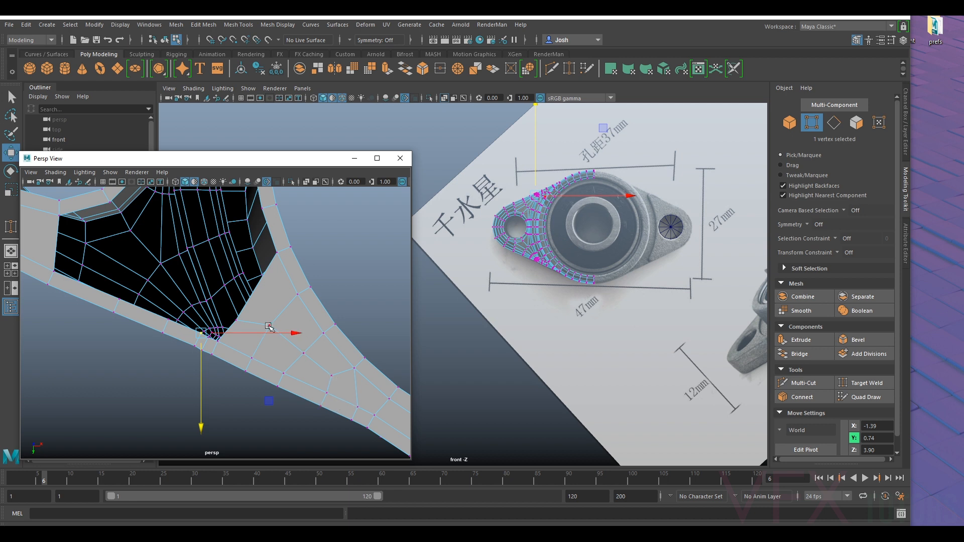
click(243, 320)
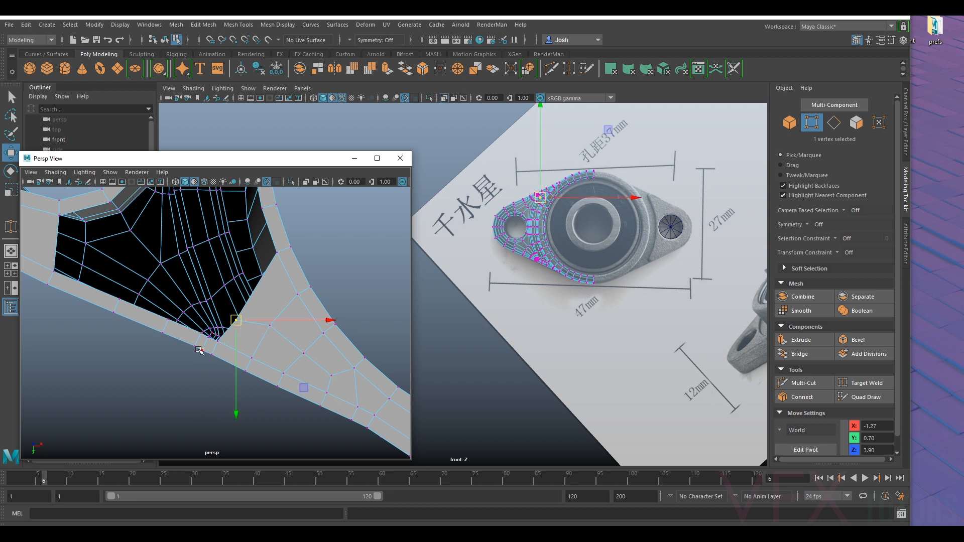
- Undo the last shifts of the middle vertex on the strip's open edge
key(ctrl+z)
key(ctrl+z)
key(ctrl+z)
key(ctrl+z)
- Examine the strip's open edge and the dense outer lip vertices bordering the remaining underside opening
alt+middle_drag(259, 348, 227, 350)
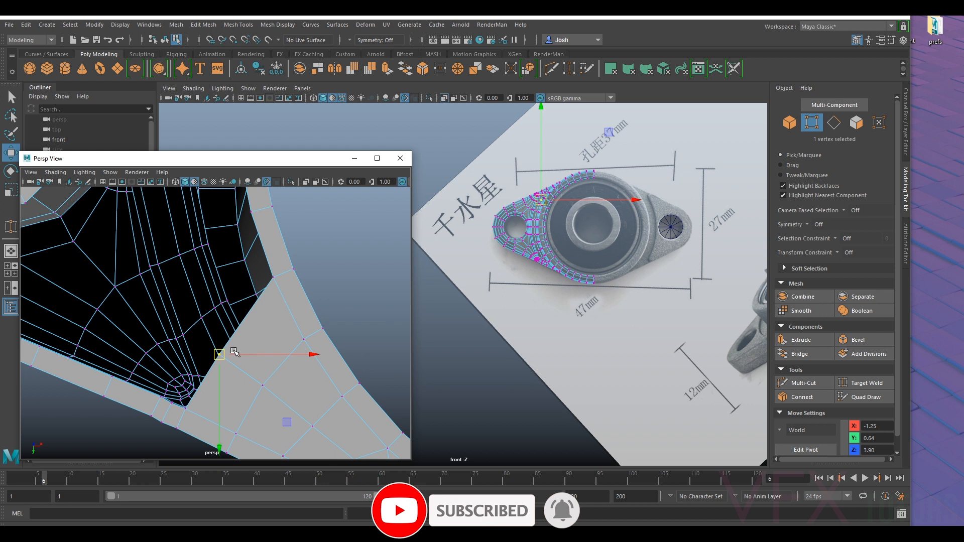
alt+right_drag(228, 350, 207, 312)
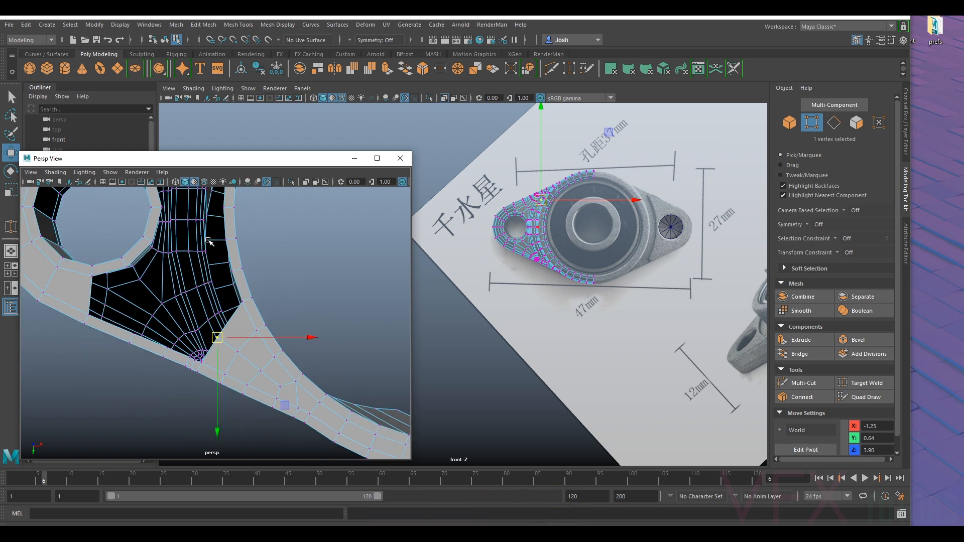
alt+drag(239, 312, 264, 273)
mouse_move(292, 307)
alt+mouse_down()
mouse_move(288, 321)
mouse_move(289, 308)
alt+mouse_up()
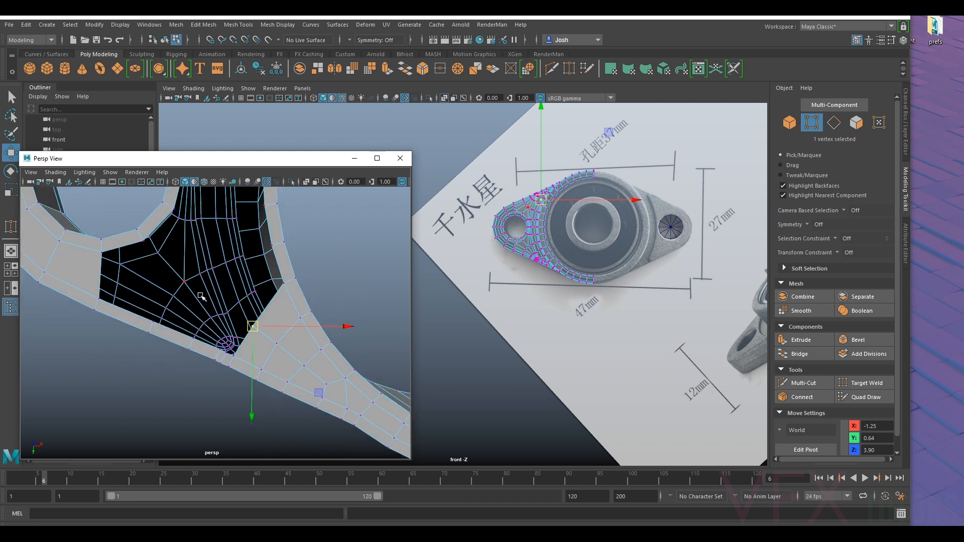
mouse_move(303, 267)
alt+middle_down()
mouse_move(305, 315)
mouse_move(307, 269)
alt+middle_up()
alt+middle_drag(298, 348, 268, 314)
scroll(197, 311, up, 4)
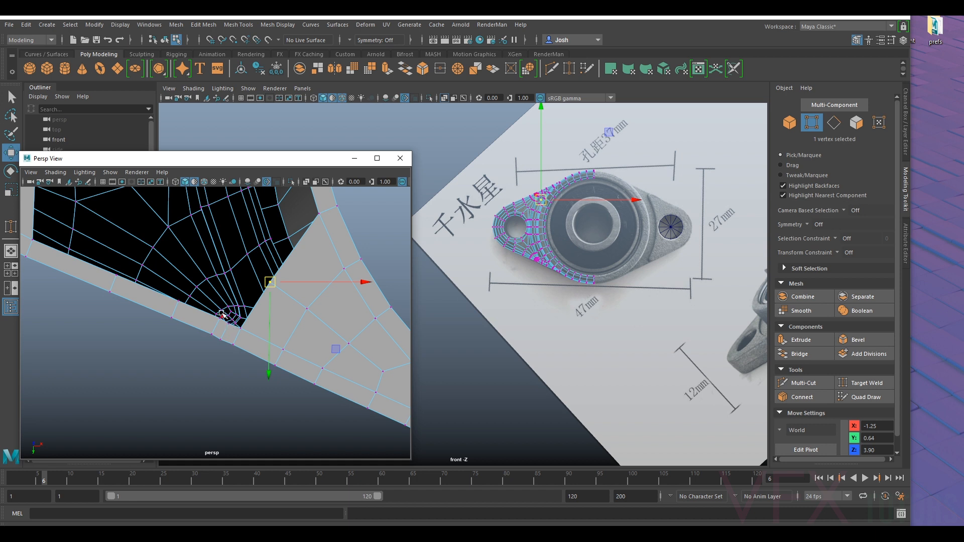
click(221, 324)
mouse_move(161, 308)
alt+mouse_down()
mouse_move(131, 298)
mouse_move(152, 312)
alt+mouse_up()
- Extrude the strip's open edge segment nearest the ring lip a short way into the underside opening
right_drag(152, 249, 153, 224)
alt+middle_drag(389, 358, 348, 332)
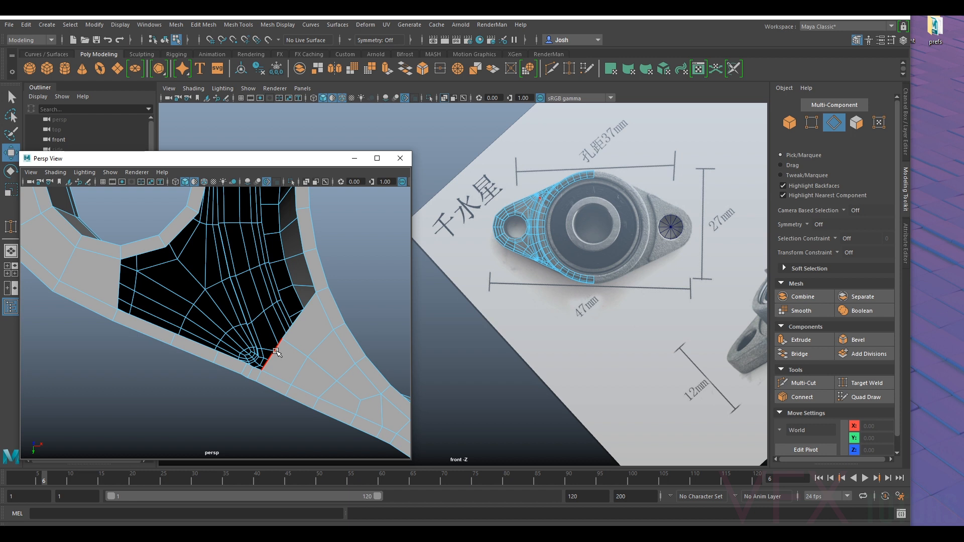
alt+middle_drag(277, 353, 269, 346)
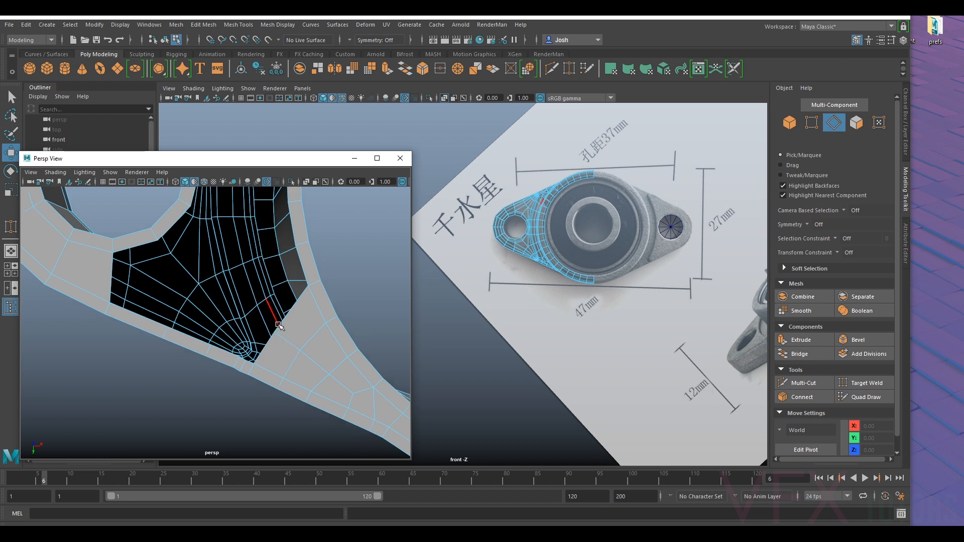
click(281, 329)
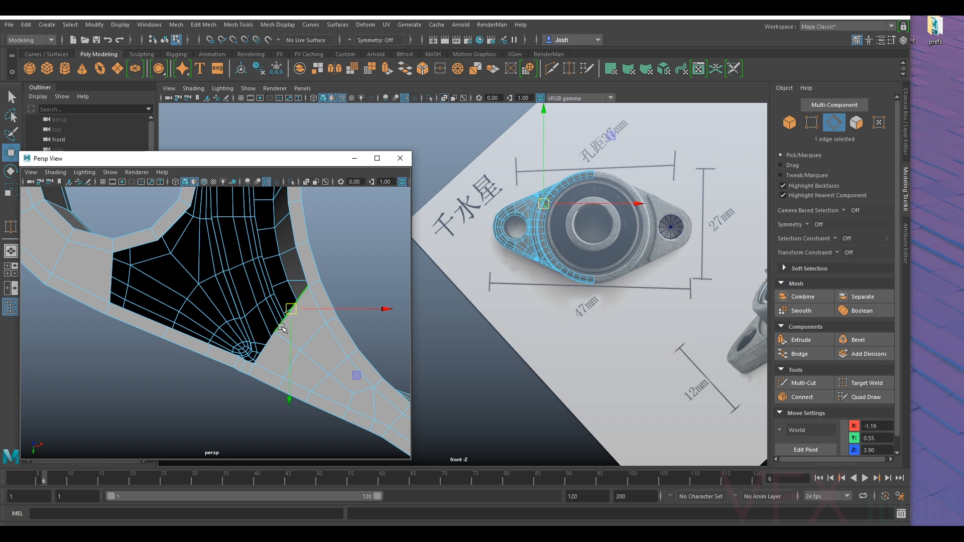
key(ctrl+e)
key(w)
drag(290, 325, 295, 284)
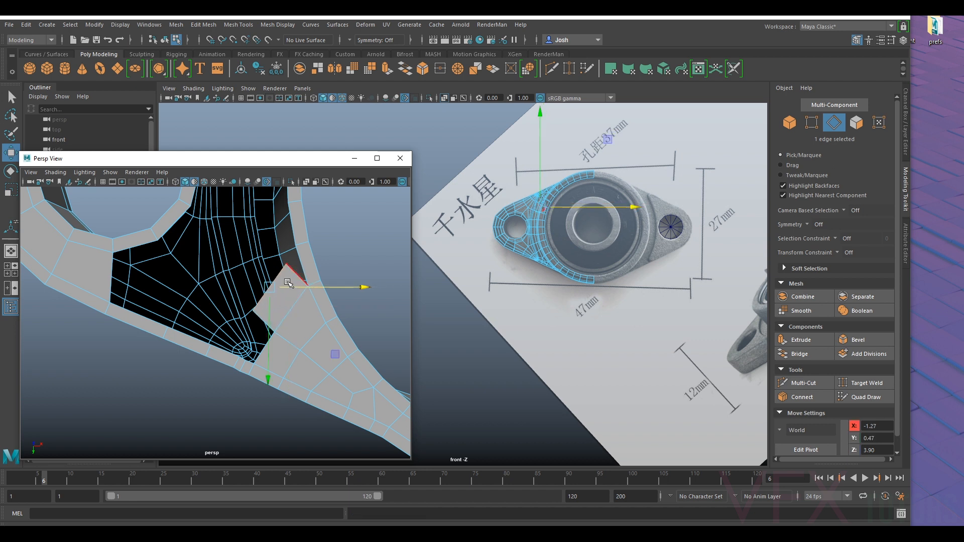
- Target-weld the new extrusion's inner corner vertex to the adjacent ring lip vertex
right_drag(284, 311, 246, 245)
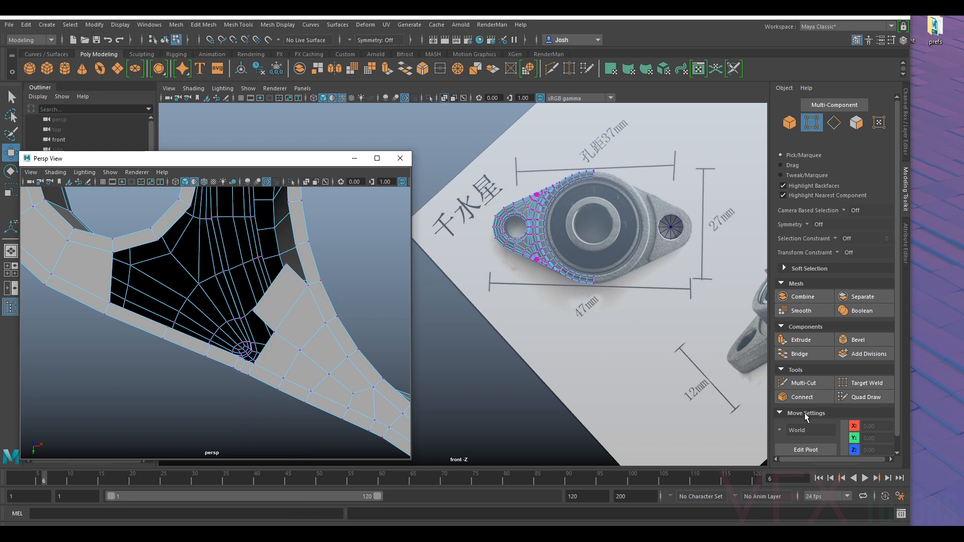
click(873, 383)
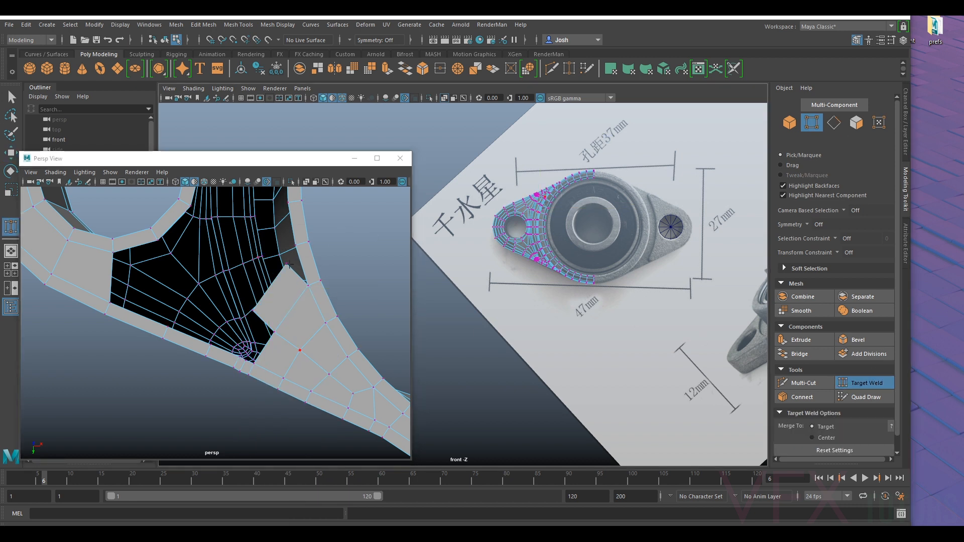
drag(288, 264, 295, 245)
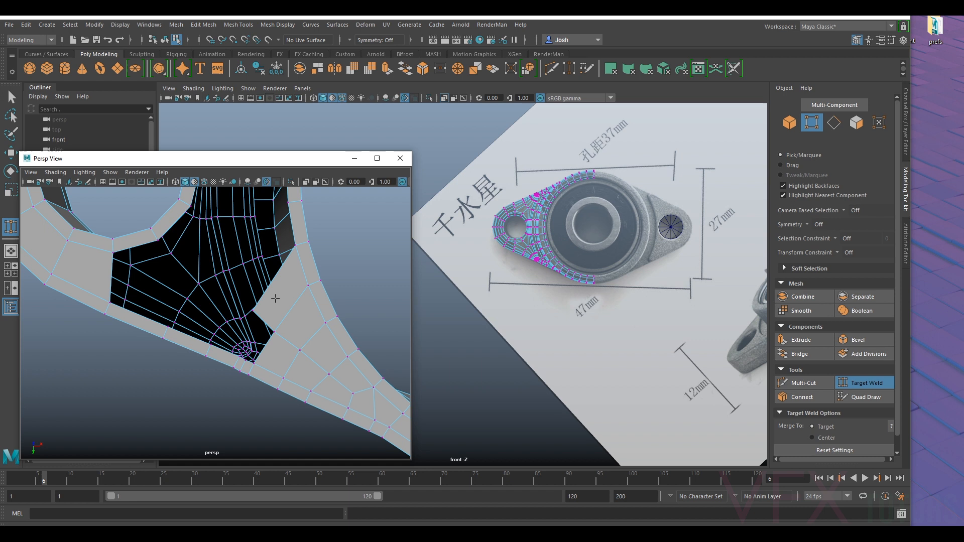
- Bridge the extrusion's outer side edge to the outer lip edge and fill the small hole left beside the dense vertices
right_drag(297, 311, 344, 231)
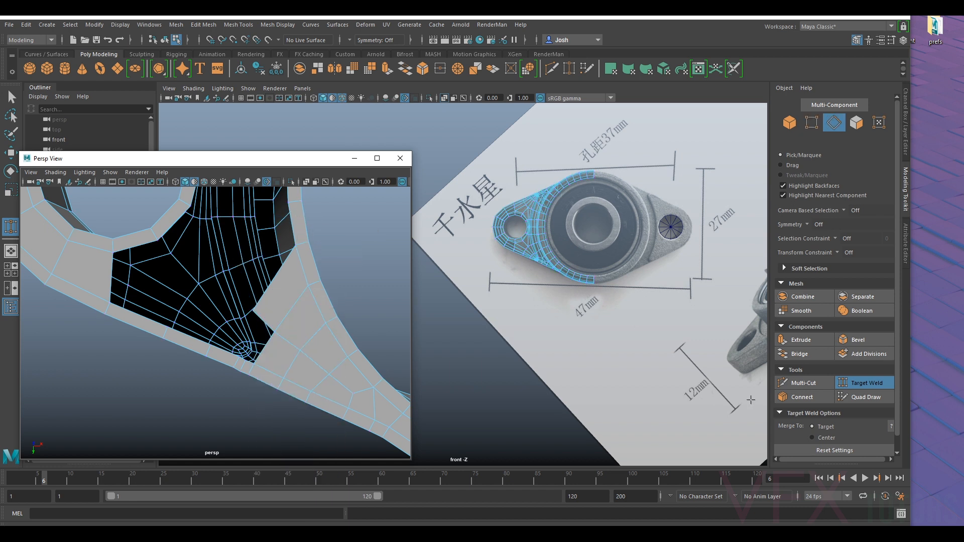
key(q)
click(255, 326)
shift+click(223, 347)
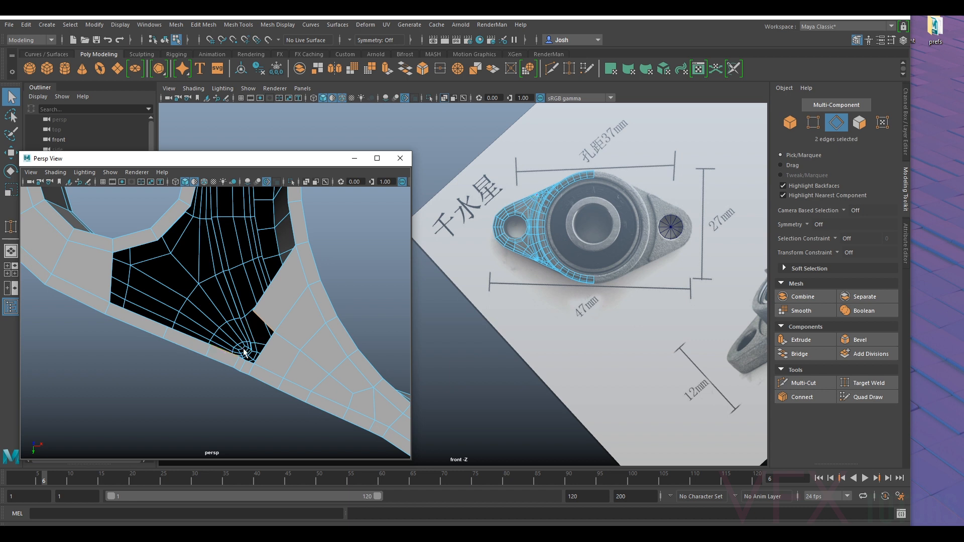
click(799, 353)
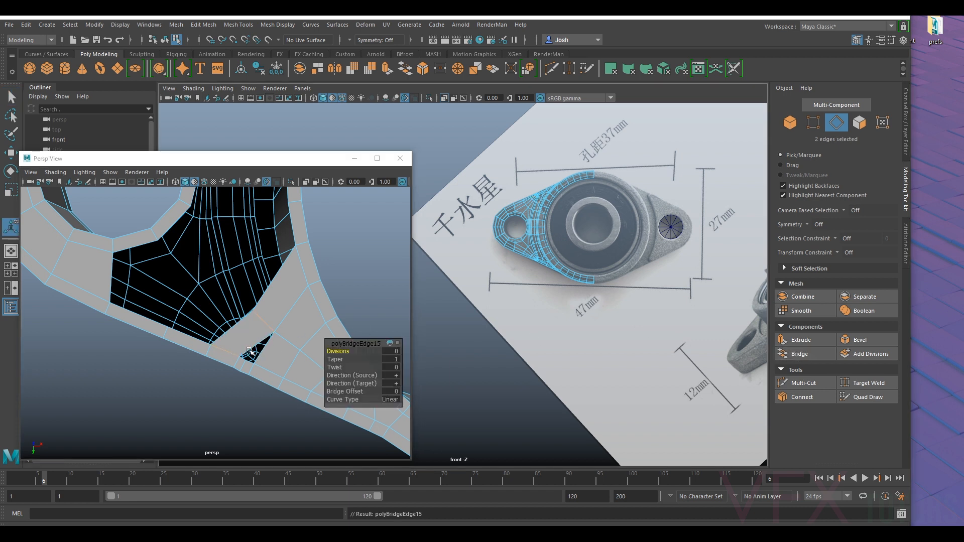
shift+right_drag(266, 346, 263, 477)
key(w)
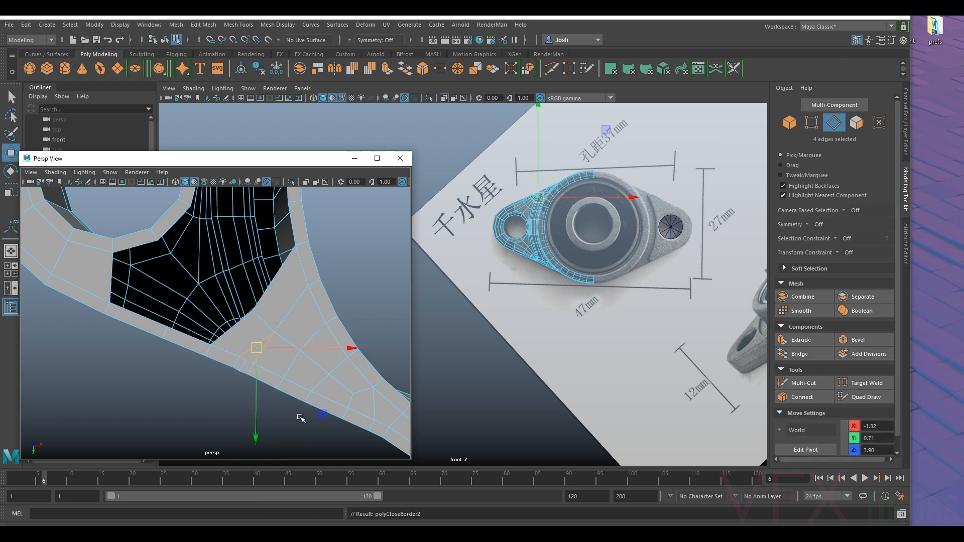
- Preview the mesh smoothed and inspect the newly filled corner along the outer lip
alt+middle_drag(279, 371, 281, 327)
mouse_move(282, 330)
alt+right_down()
mouse_move(318, 338)
mouse_move(276, 314)
alt+right_up()
alt+middle_drag(347, 310, 282, 318)
key(3)
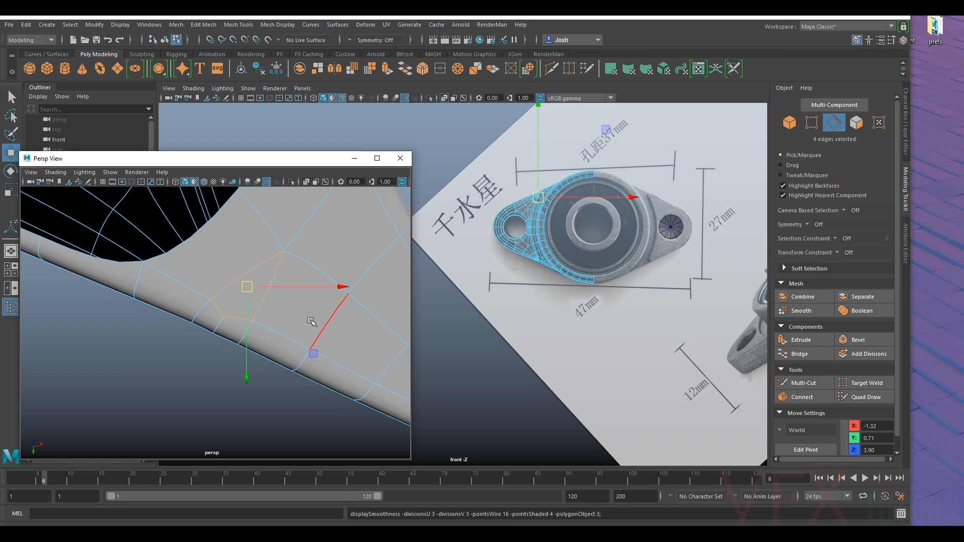
right_drag(311, 317, 380, 234)
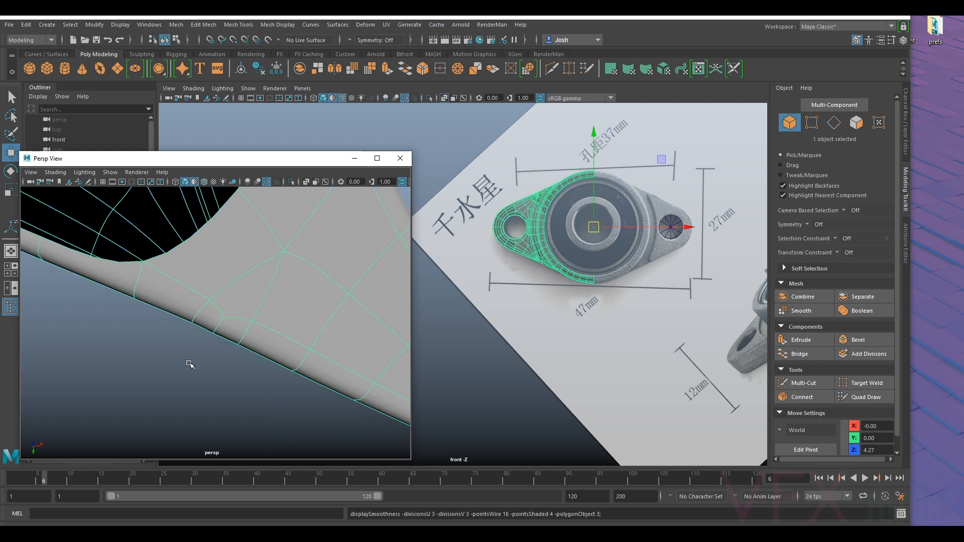
click(187, 363)
scroll(187, 362, down, 7)
alt+drag(189, 366, 285, 339)
click(338, 313)
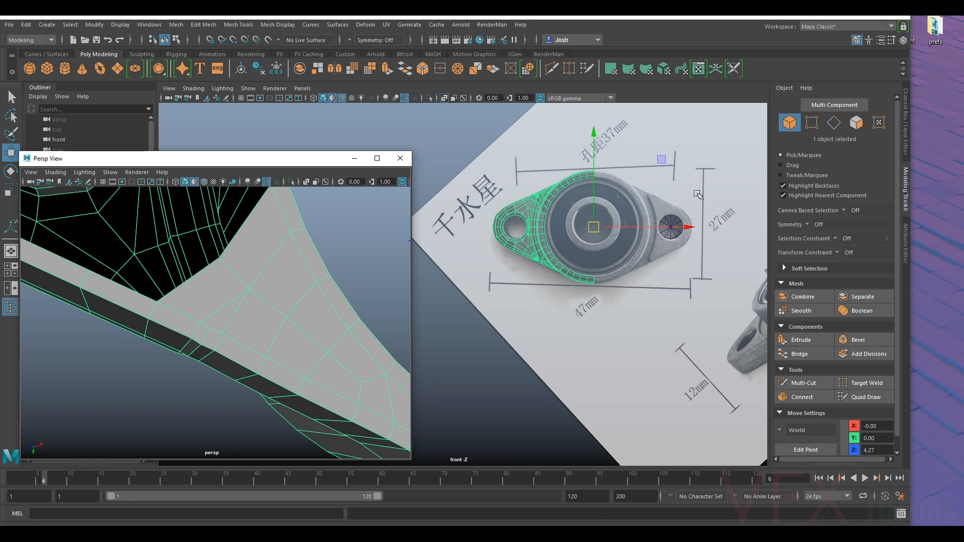
- Nudge the short edge on the outer side wall below the dense vertices slightly along Y
click(834, 122)
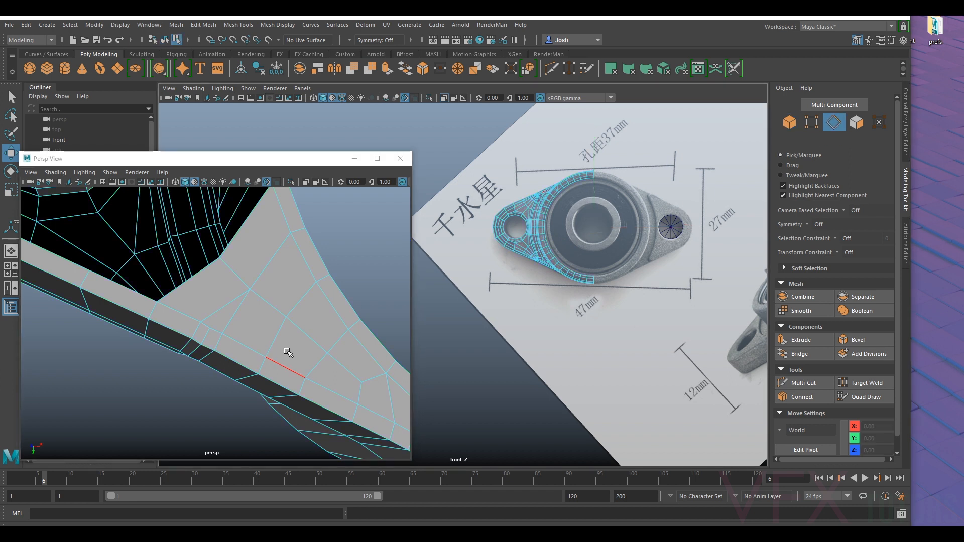
click(196, 353)
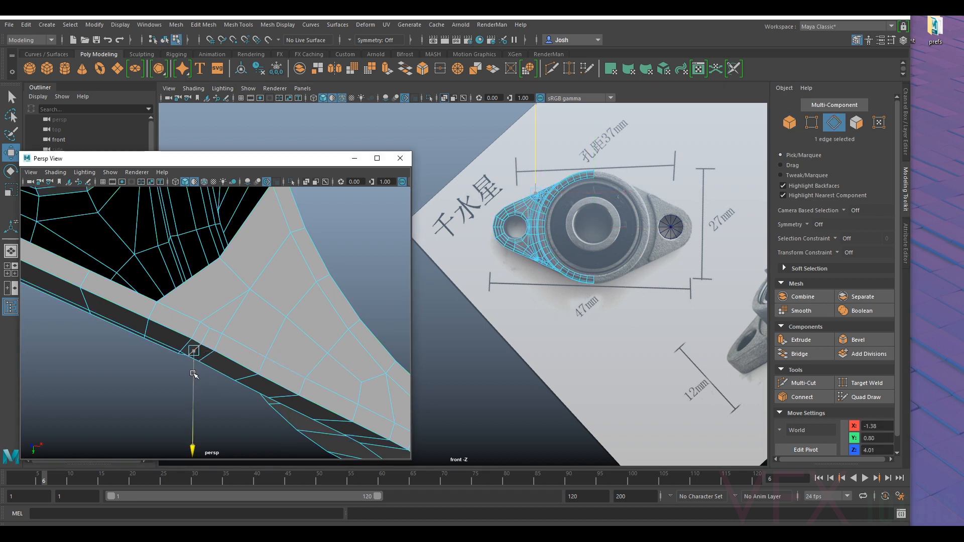
drag(194, 374, 193, 373)
- Preview the smoothed mesh again and inspect the side wall joint and the underside opening
key(3)
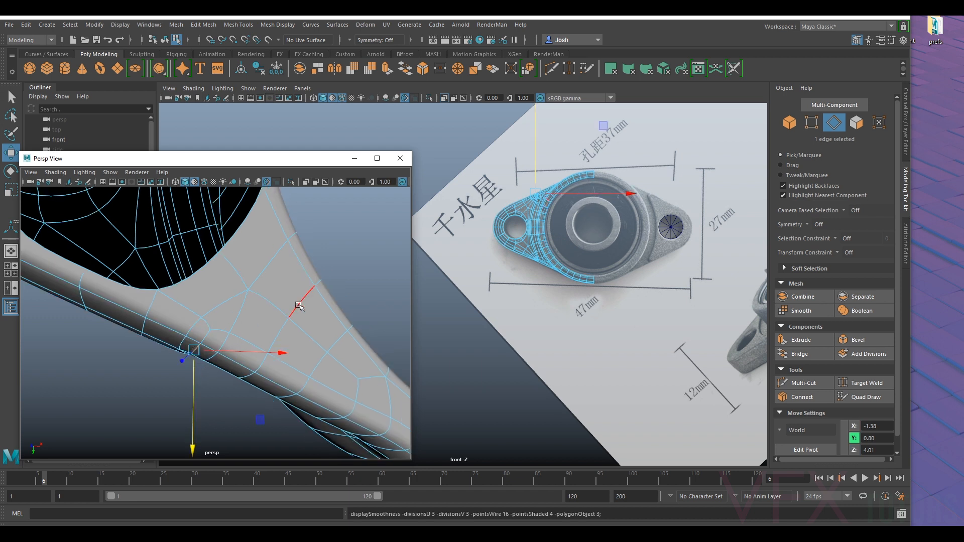
right_drag(296, 251, 351, 238)
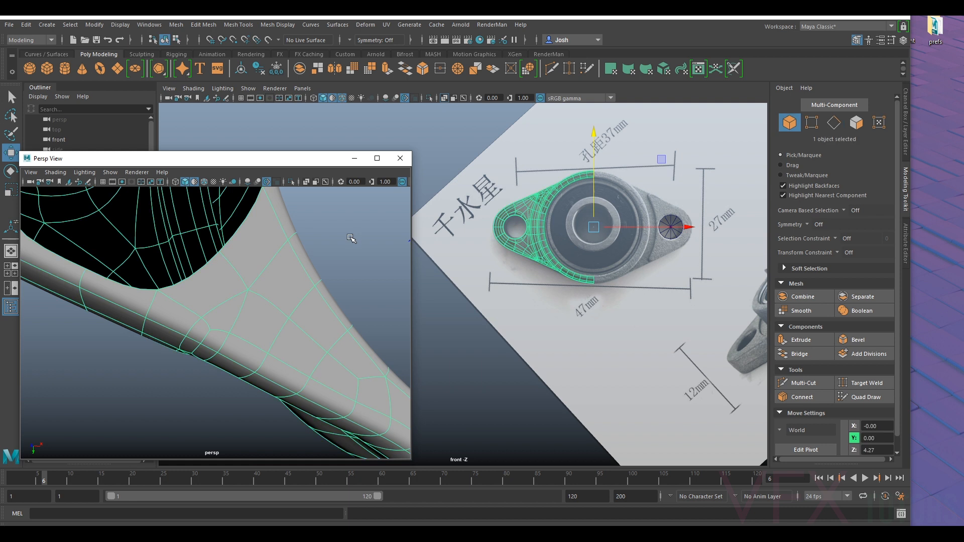
click(352, 238)
alt+drag(251, 329, 220, 383)
click(300, 323)
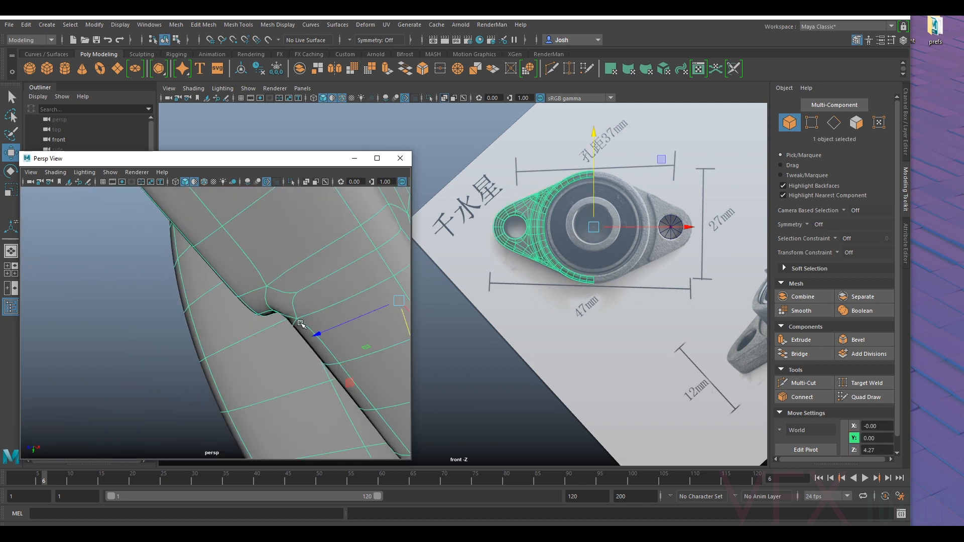
key(1)
alt+drag(299, 327, 276, 328)
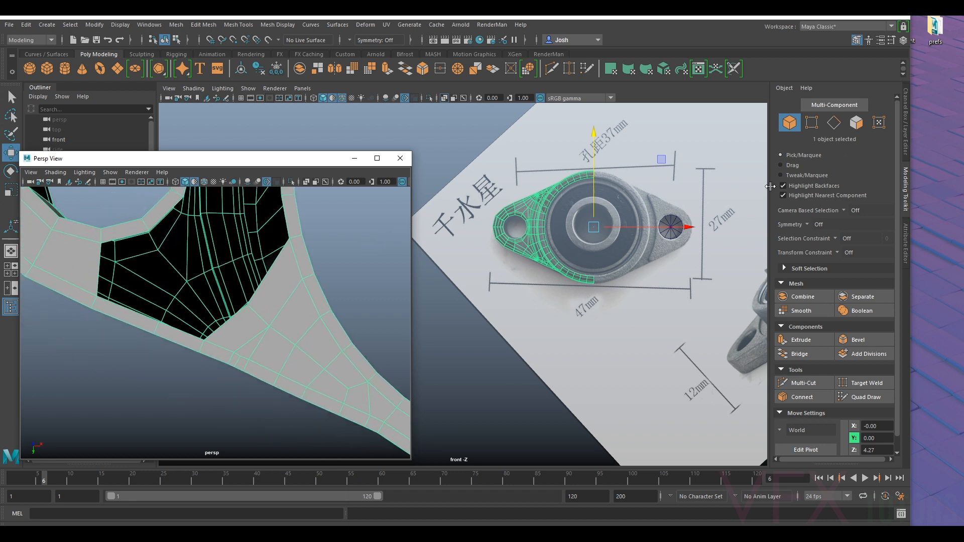
click(834, 122)
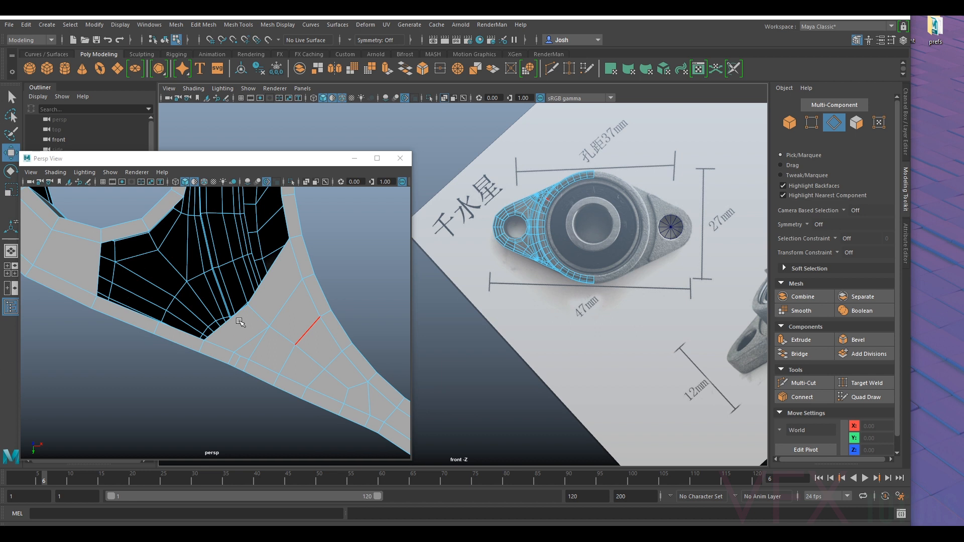
click(230, 318)
alt+drag(285, 302, 302, 322)
click(295, 302)
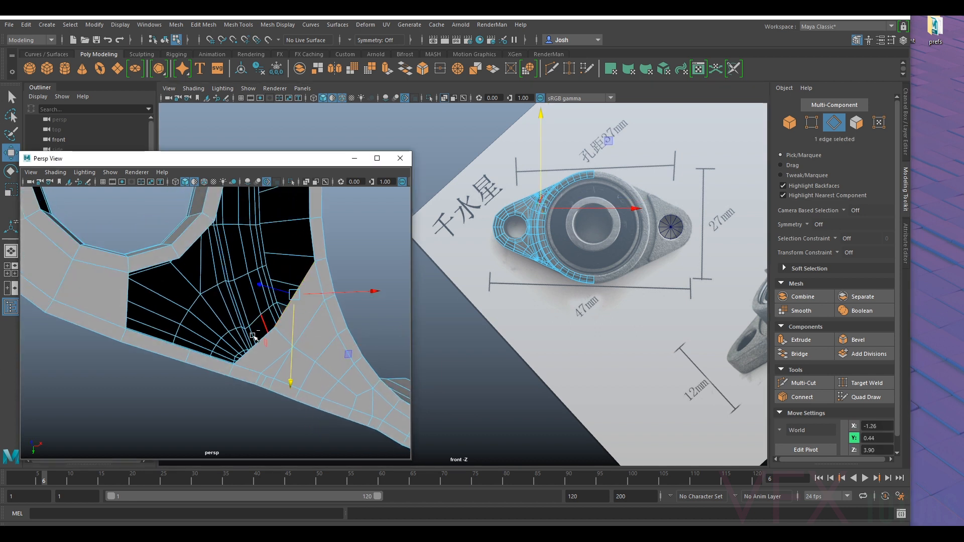
shift+click(253, 343)
key(ctrl+e)
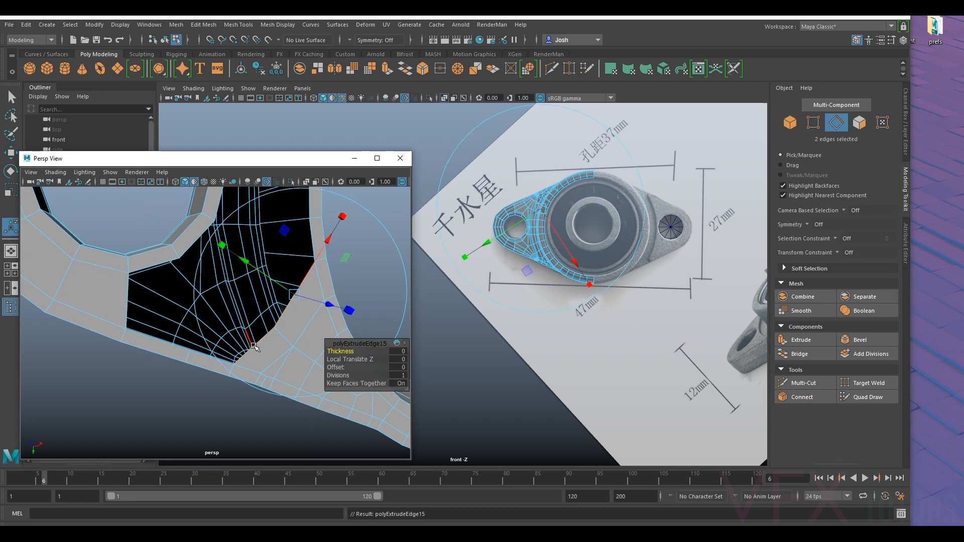
key(ctrl+z)
key(ctrl+z)
key(ctrl+z)
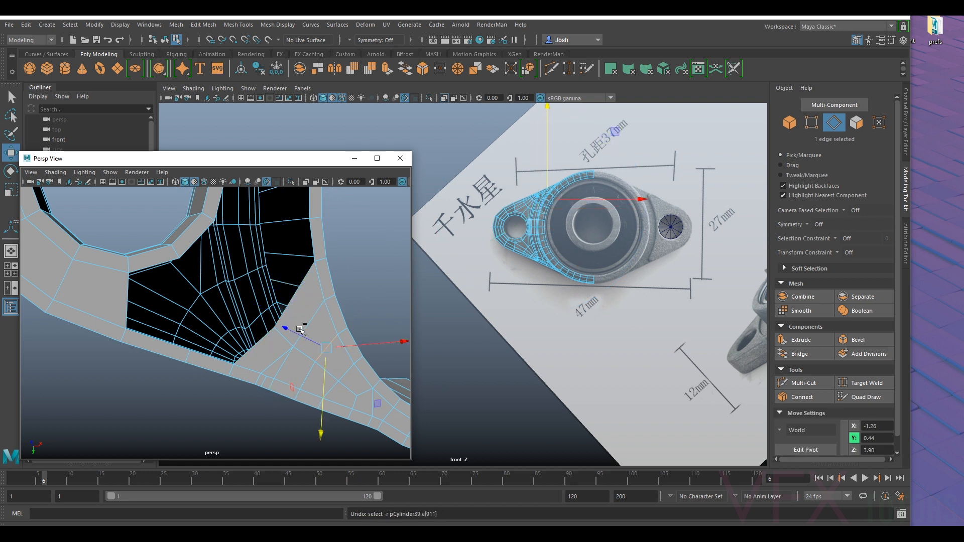
- Extrude the strip's two open edges between the ring lip and outer lip into the underside opening
shift+click(281, 307)
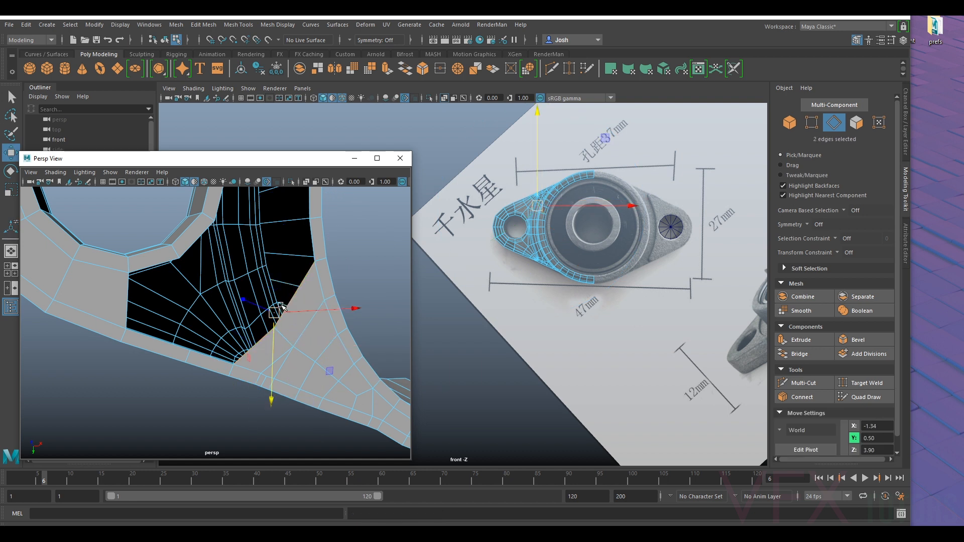
key(ctrl+e)
alt+drag(262, 277, 203, 275)
- Target-weld the new extrusion's outer corner vertex to the next outer lip vertex, undoing the wrong weld along the way
click(813, 122)
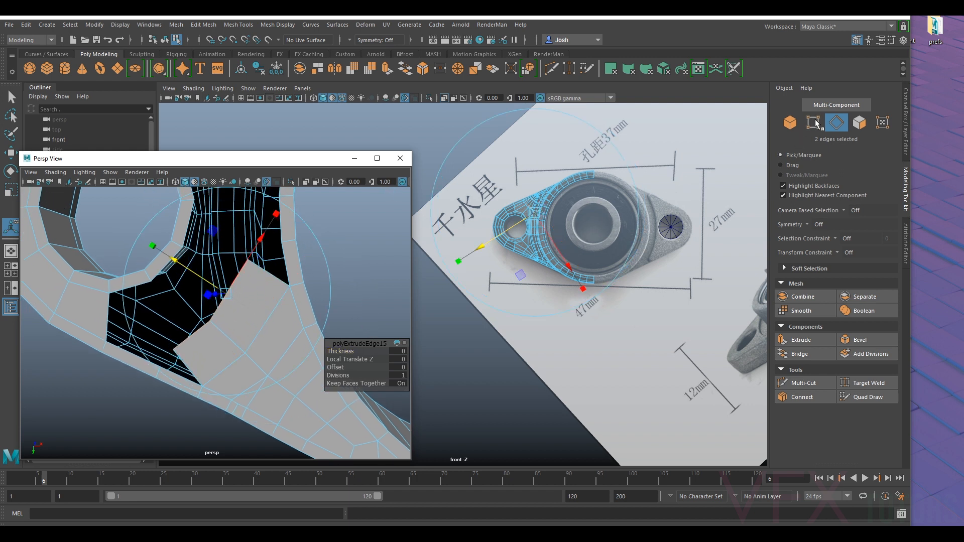
click(866, 382)
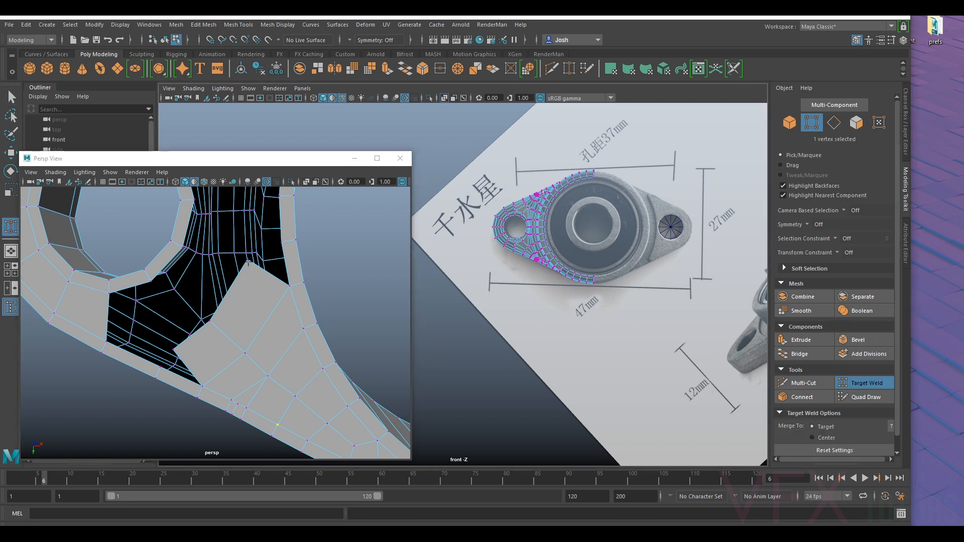
alt+middle_drag(306, 407, 280, 313)
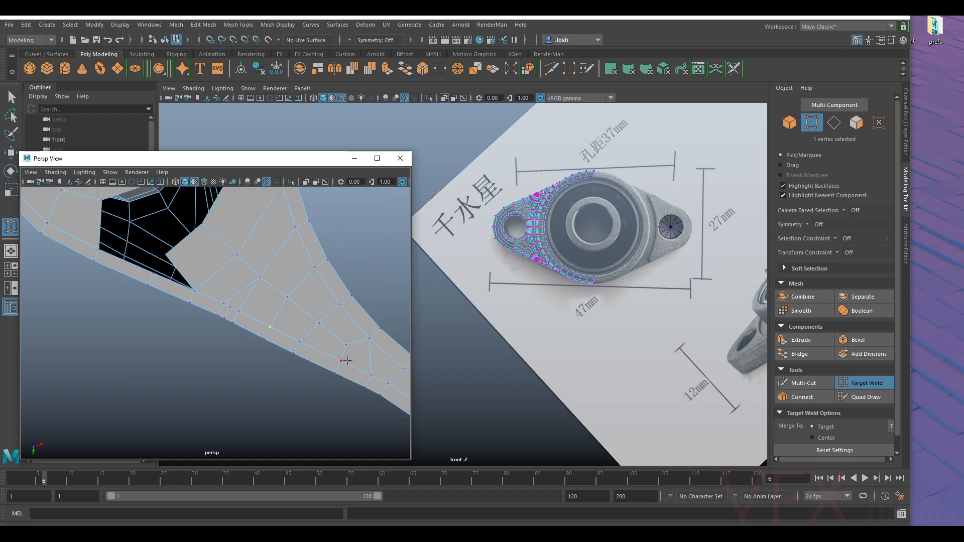
alt+middle_drag(271, 316, 280, 330)
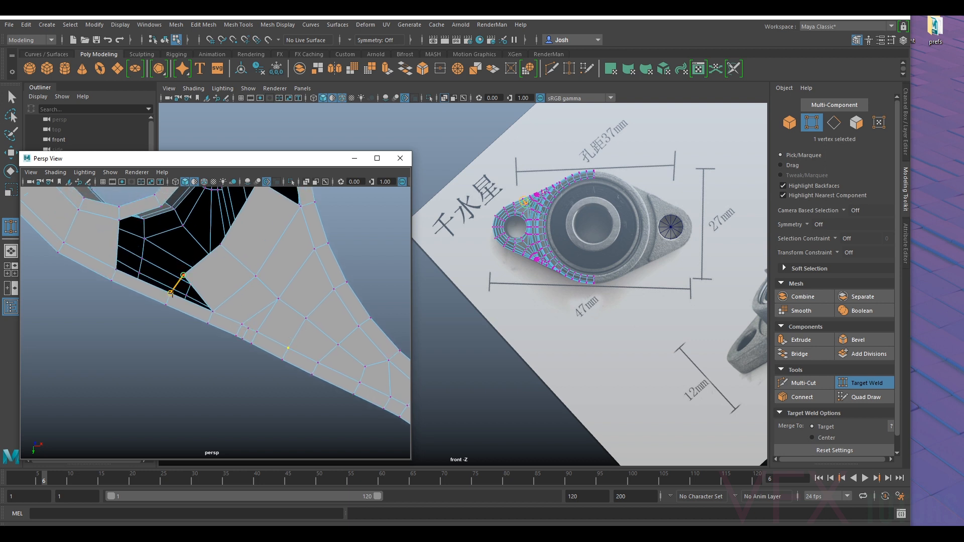
drag(170, 292, 171, 292)
drag(257, 332, 213, 311)
drag(183, 275, 170, 295)
key(ctrl+z)
scroll(205, 297, up, 5)
click(210, 270)
alt+middle_drag(202, 263, 223, 289)
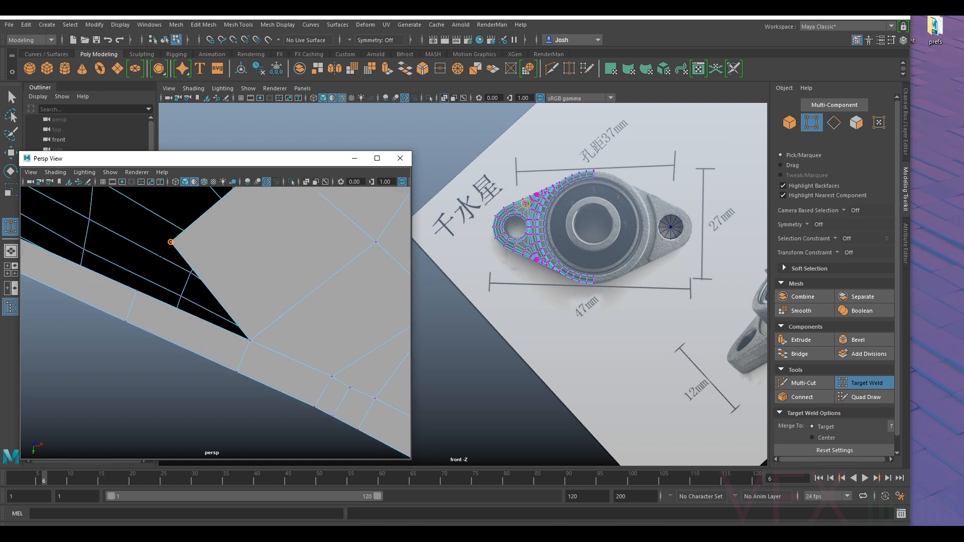
drag(171, 242, 137, 291)
scroll(273, 334, down, 5)
scroll(271, 362, down, 1)
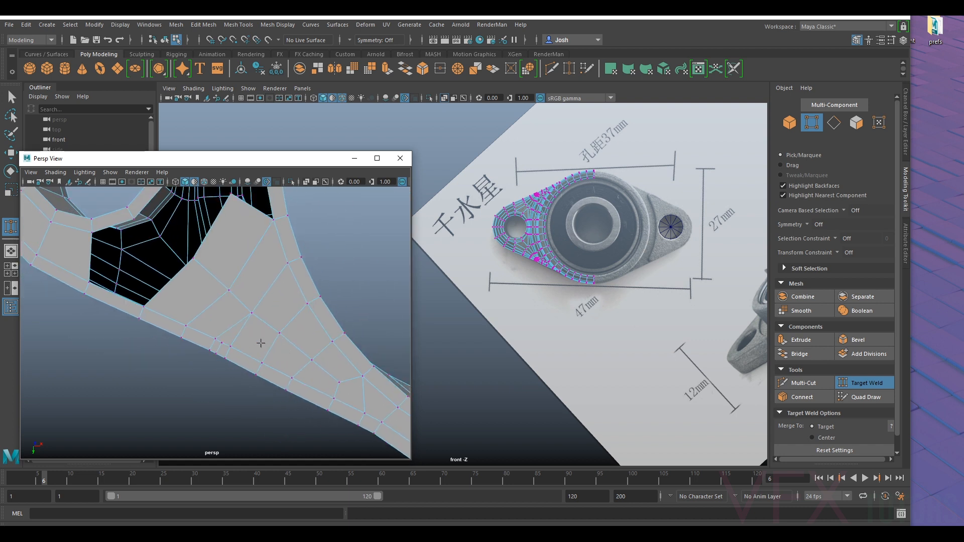
- Multi-cut two edge lines from the dense vertices near the outer lip across the underside faces to the opening's edge
alt+middle_drag(237, 337, 241, 326)
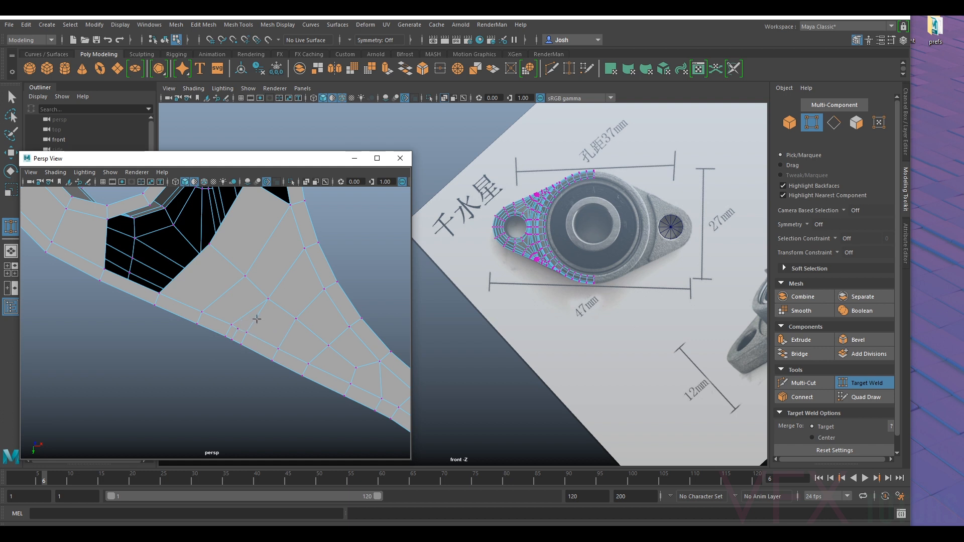
alt+middle_drag(256, 318, 238, 305)
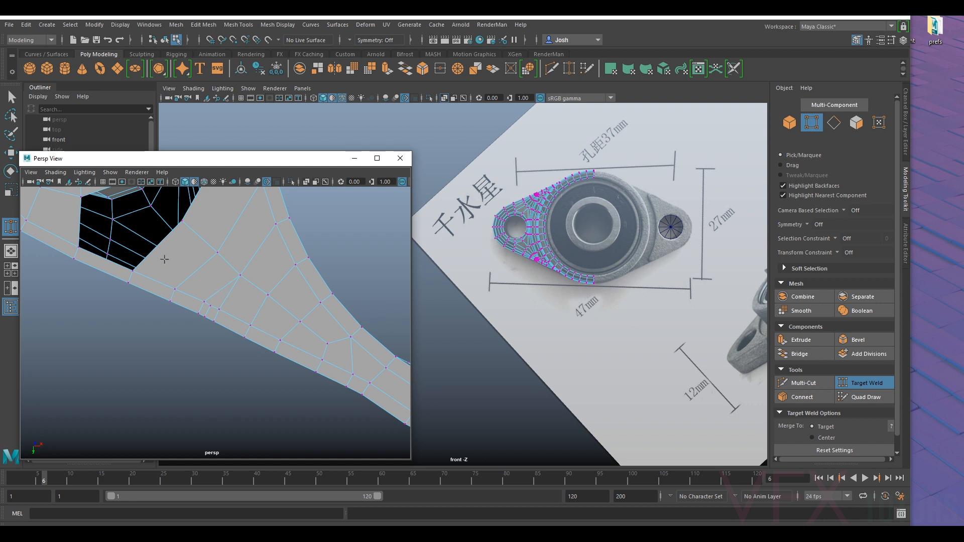
alt+middle_drag(177, 254, 257, 308)
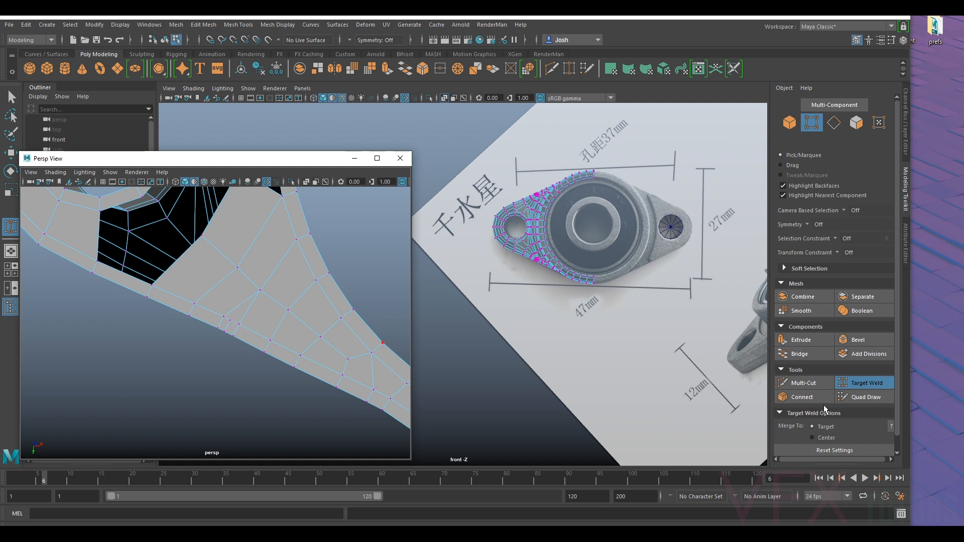
click(803, 383)
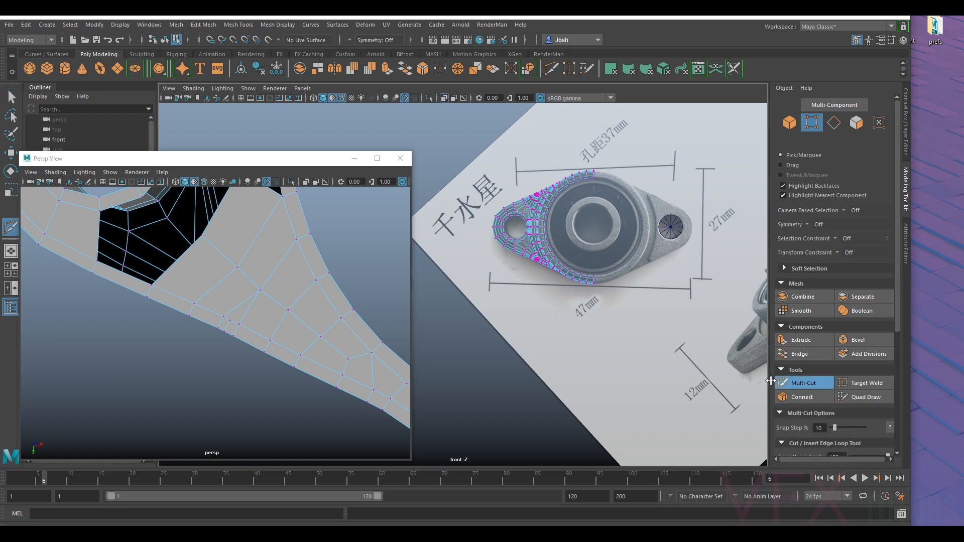
click(230, 321)
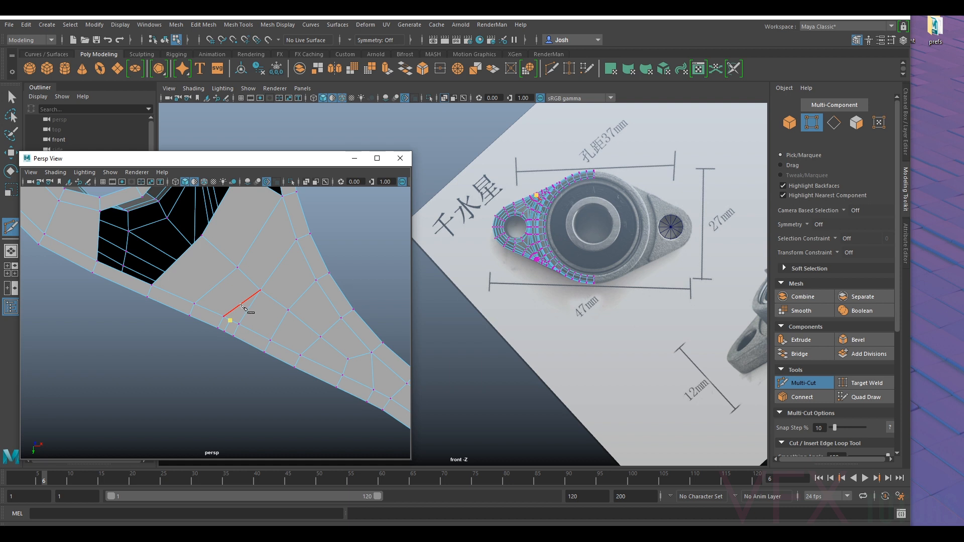
click(243, 304)
click(181, 257)
key(Return)
click(230, 311)
click(206, 295)
click(167, 270)
click(803, 382)
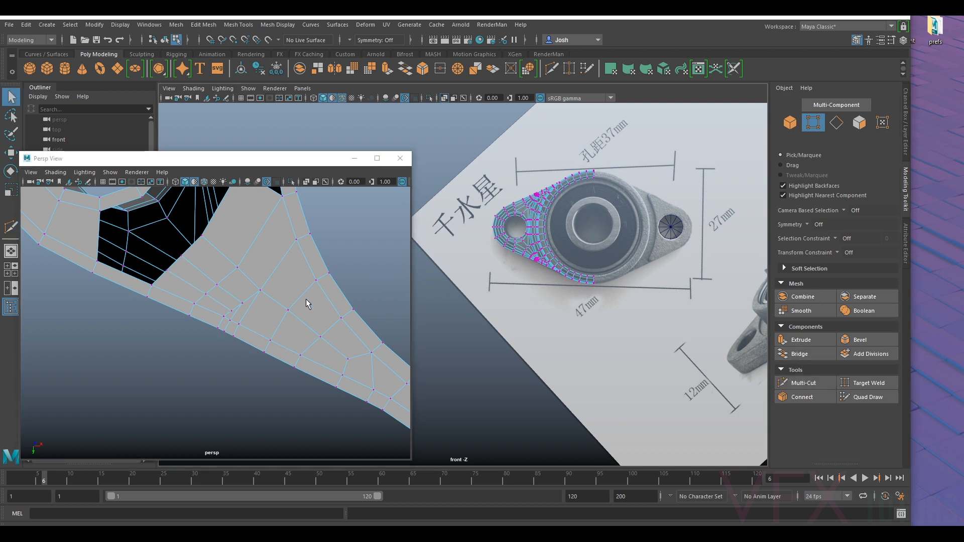
- Move the vertices where the new cuts meet the dense cluster near the outer lip to even out their spacing
key(e)
click(234, 309)
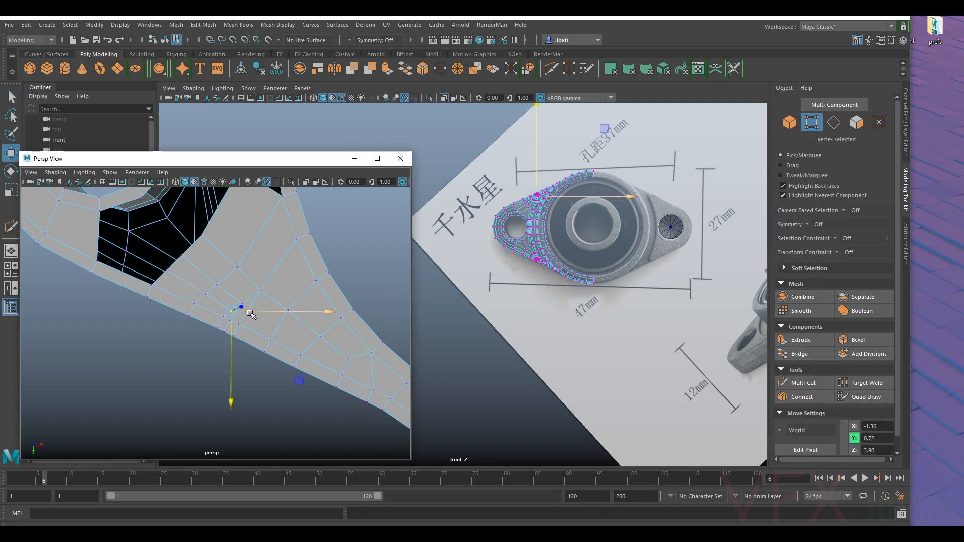
key(w)
drag(233, 330, 250, 309)
scroll(281, 312, up, 4)
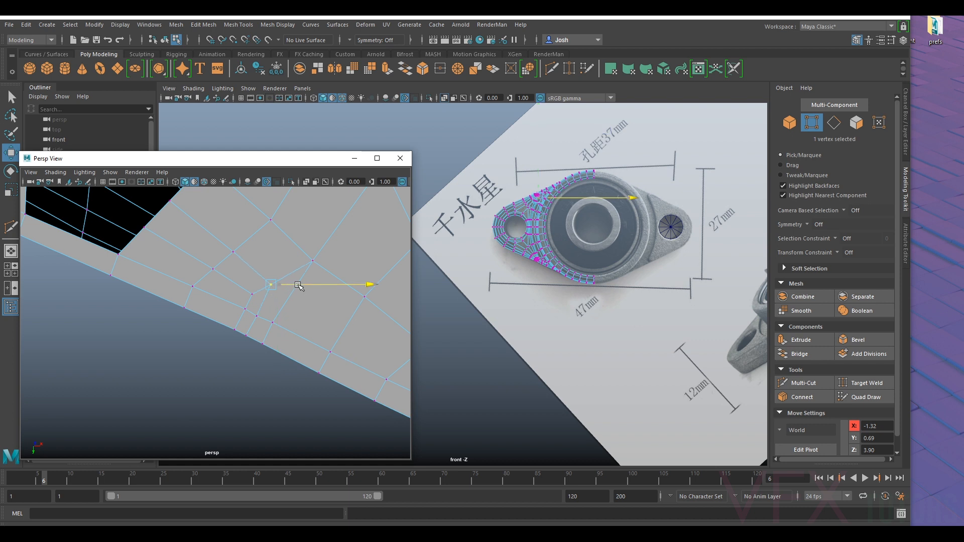
drag(283, 295, 271, 301)
click(320, 262)
click(268, 288)
scroll(257, 314, down, 3)
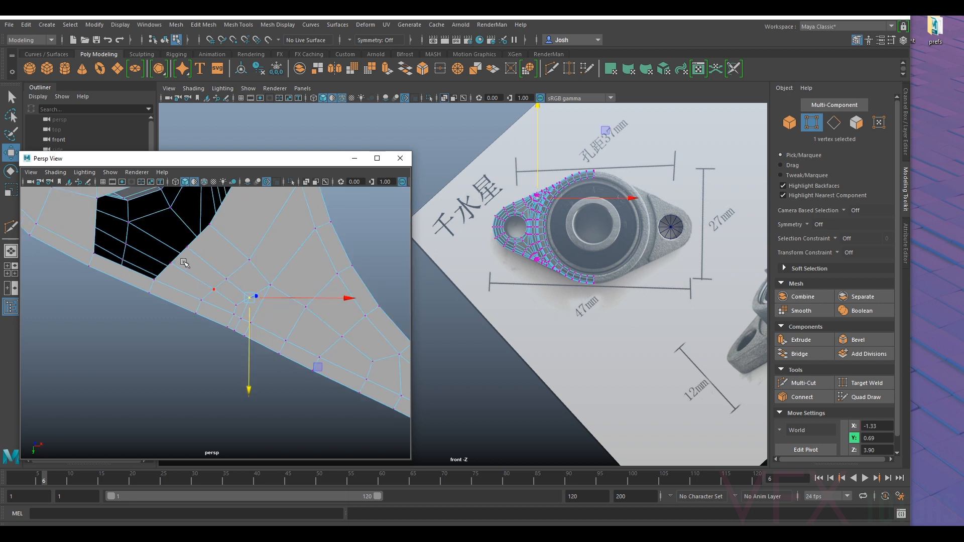
- Preview the smoothed mesh and inspect the side wall and underside around the new cuts
scroll(182, 249, down, 2)
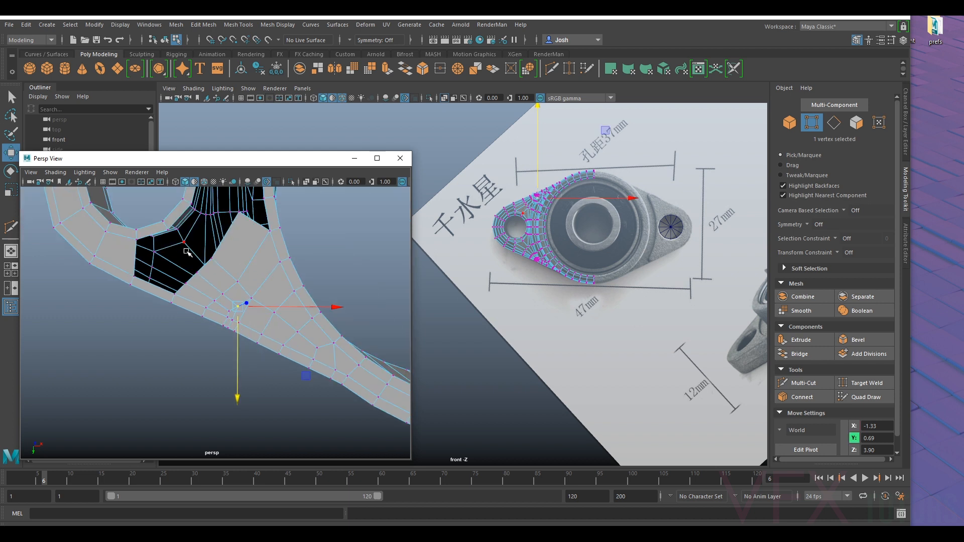
key(3)
alt+drag(214, 291, 355, 256)
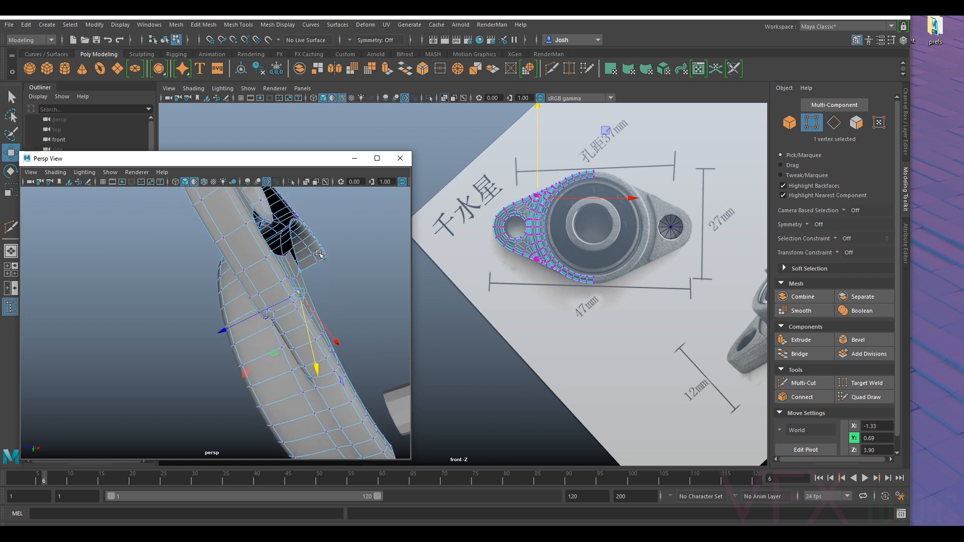
click(355, 256)
right_drag(297, 247, 360, 235)
alt+drag(366, 293, 271, 332)
click(267, 260)
key(1)
scroll(601, 233, up, 2)
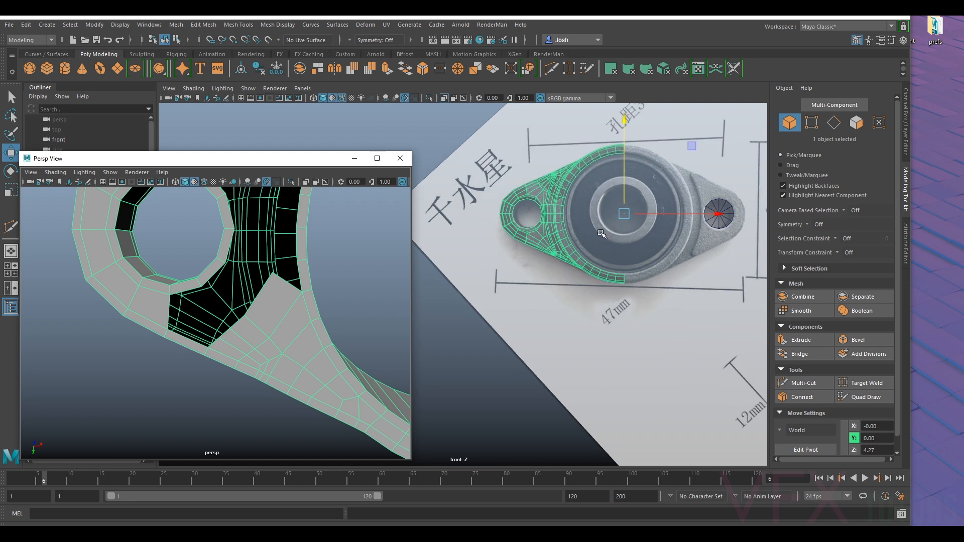
- Select a vertex on the underside patch, locate it in the front view, and hide the reference image plane
right_drag(262, 331, 234, 248)
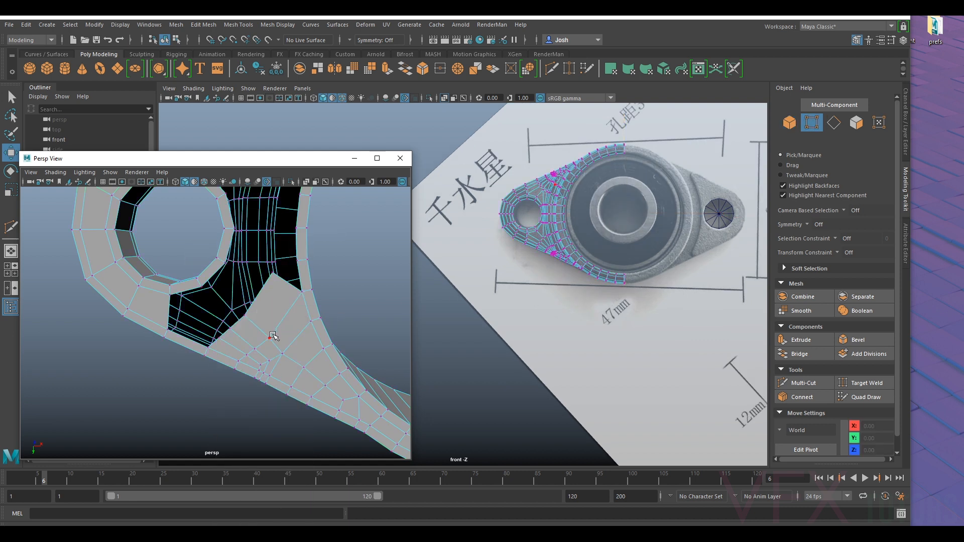
click(284, 353)
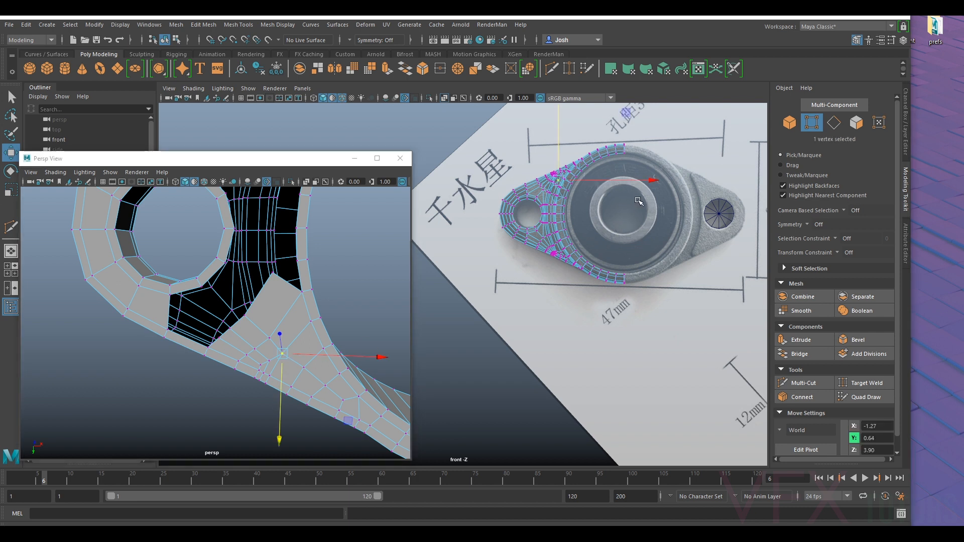
scroll(597, 255, up, 2)
scroll(597, 255, up, 2)
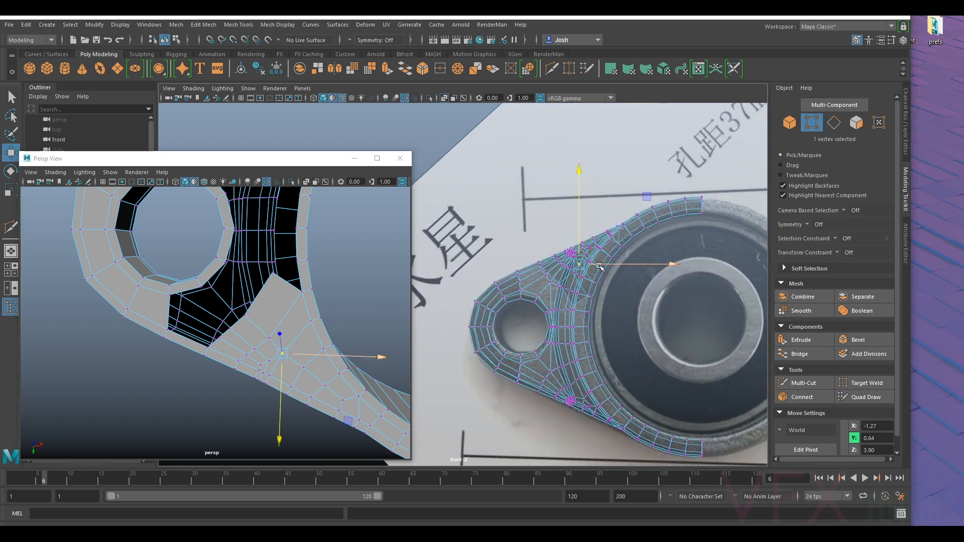
scroll(598, 255, down, 1)
scroll(595, 271, down, 2)
scroll(592, 292, up, 1)
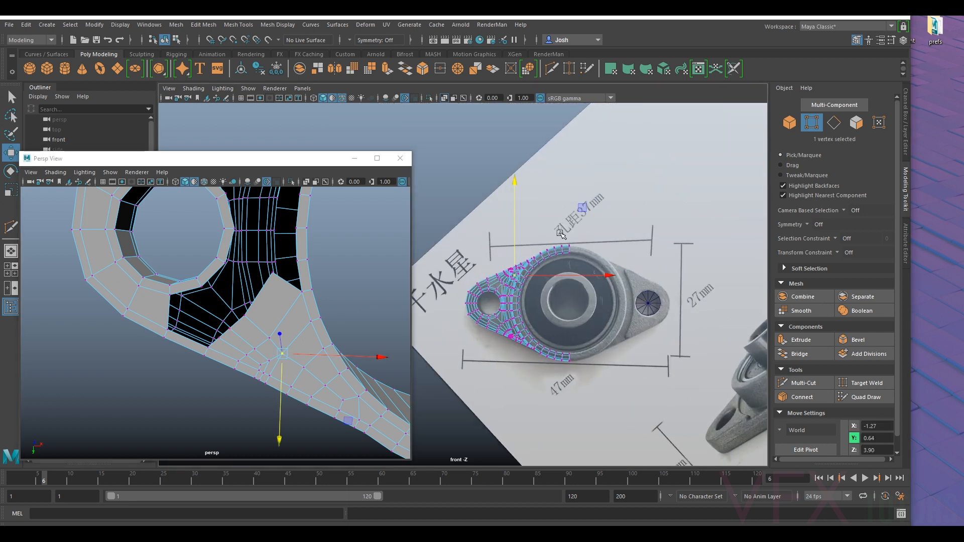
right_drag(525, 261, 643, 206)
key(h)
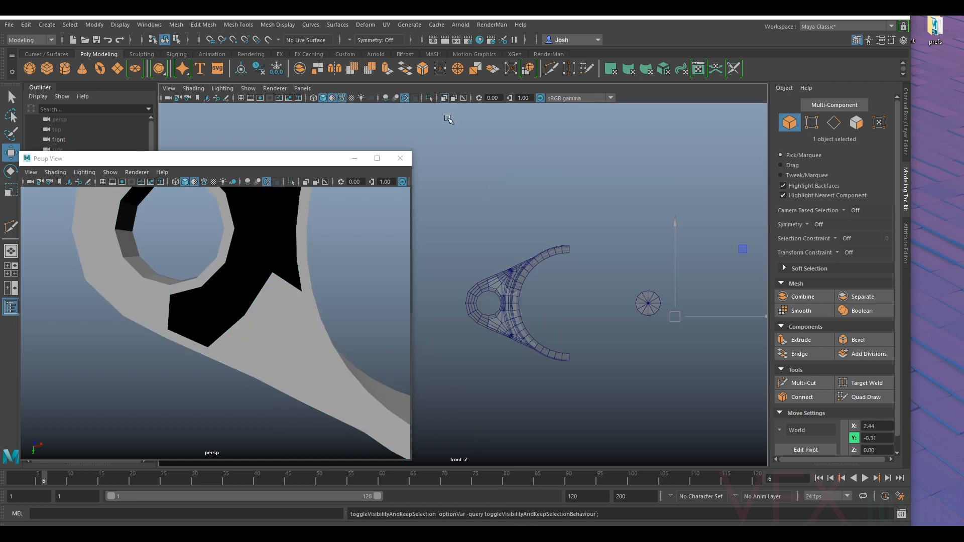
- Switch the main viewport to a new orthographic Back view and turn off its X-Ray shading
click(302, 88)
mouse_move(347, 119)
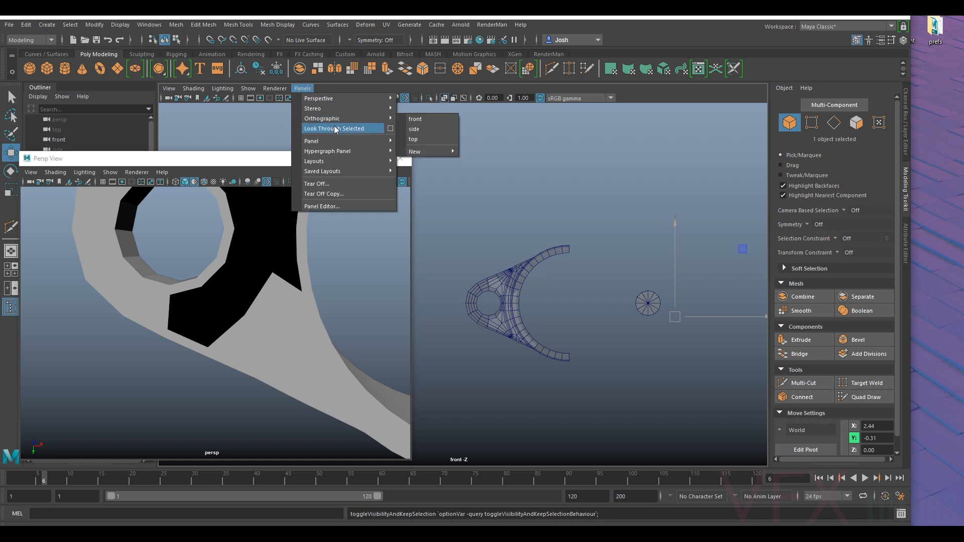
mouse_move(434, 152)
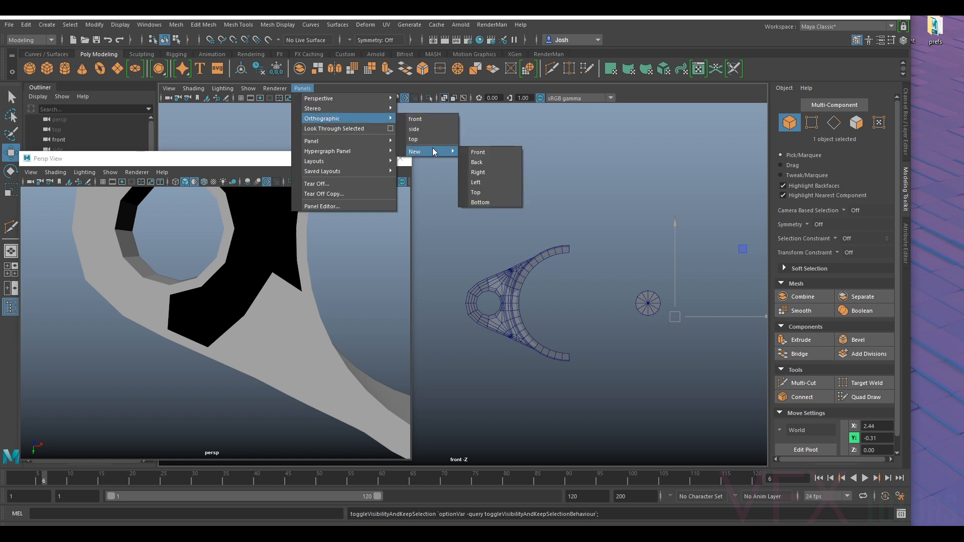
click(495, 164)
click(547, 265)
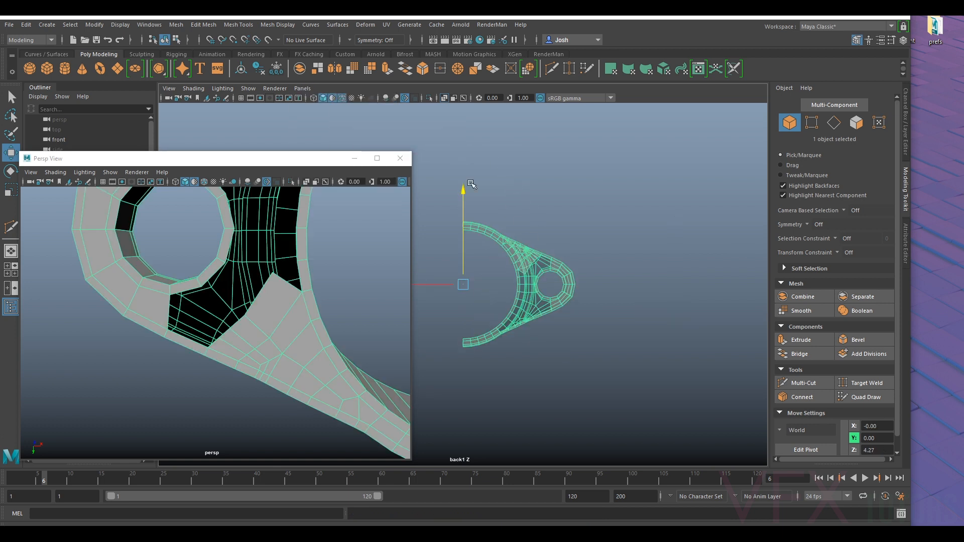
click(193, 88)
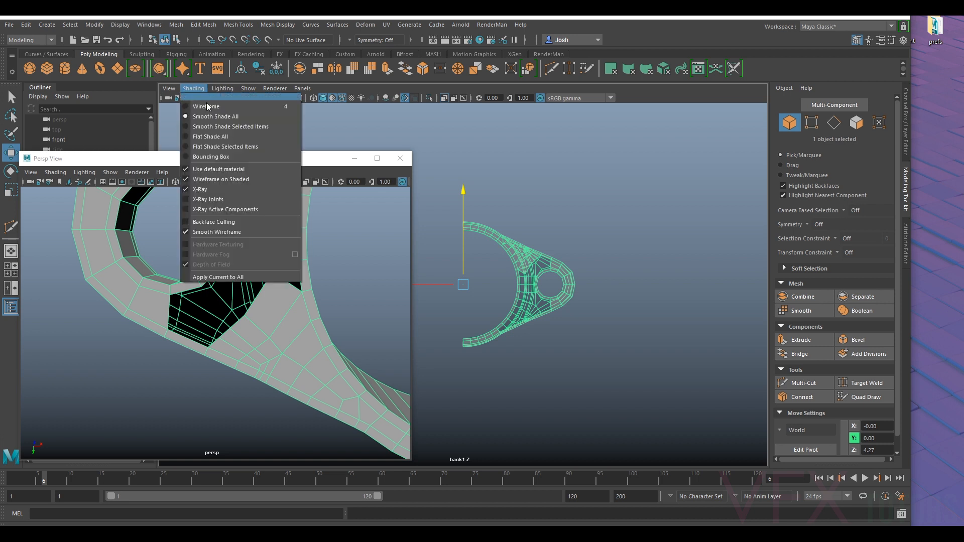
click(213, 179)
scroll(487, 257, up, 8)
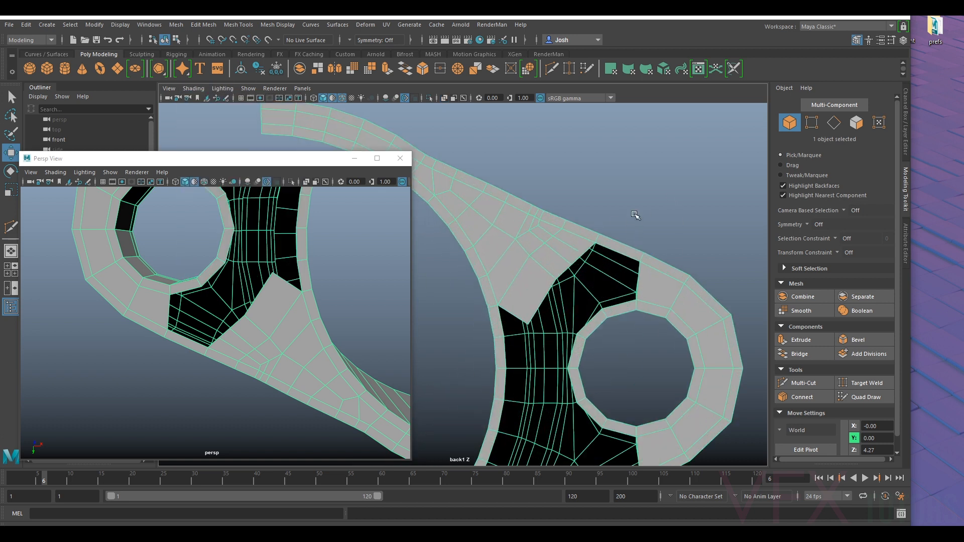
- Reposition the interior vertices of the underside patch in the back view, spreading them towards the opening
click(600, 203)
click(538, 245)
right_drag(536, 245, 473, 244)
click(517, 238)
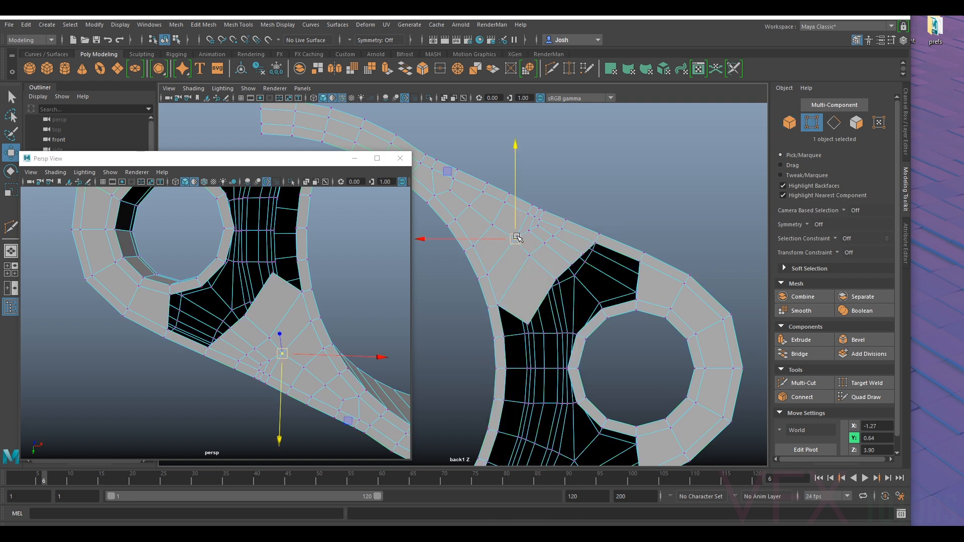
click(500, 226)
scroll(542, 242, up, 3)
click(536, 229)
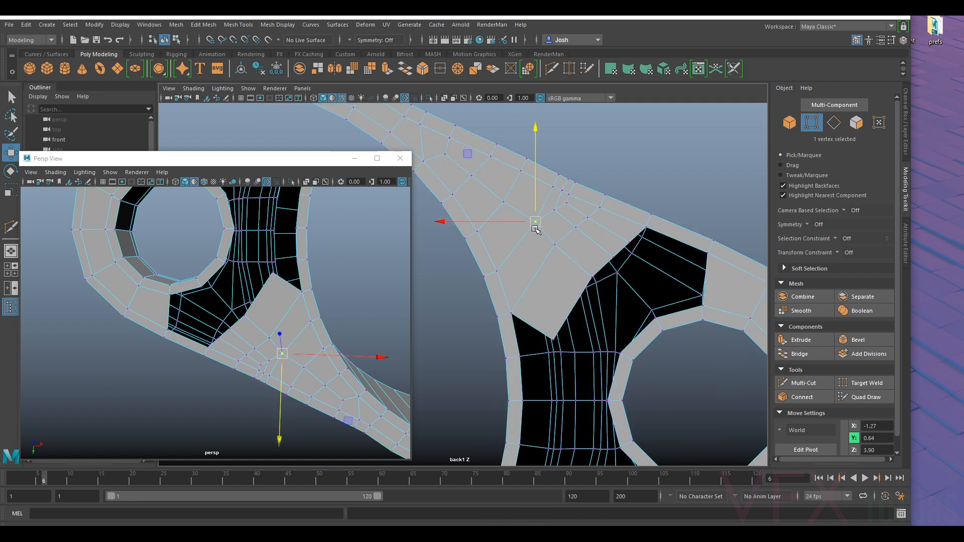
click(506, 206)
drag(503, 206, 549, 274)
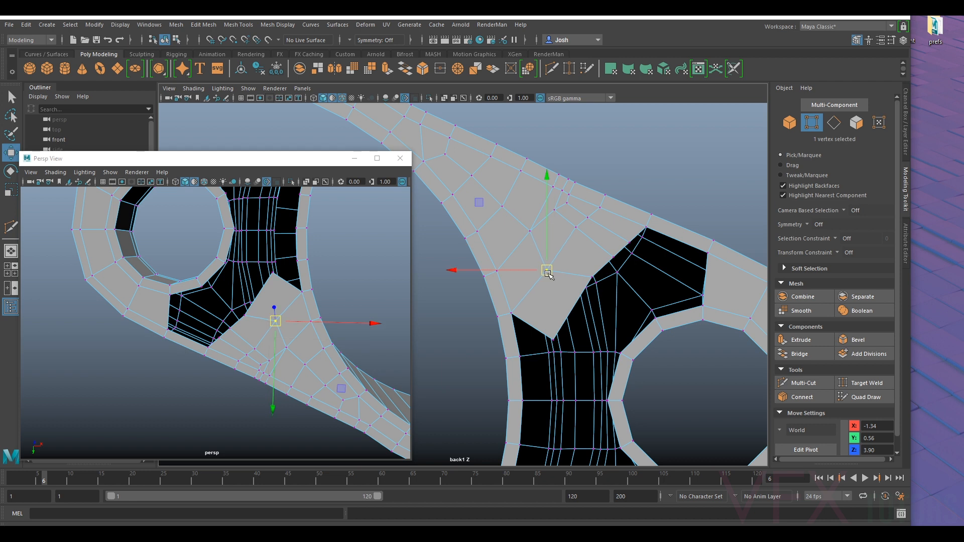
- Move the vertices along the underside patch's open edge to straighten it into a clean diagonal
click(593, 278)
drag(595, 281, 573, 309)
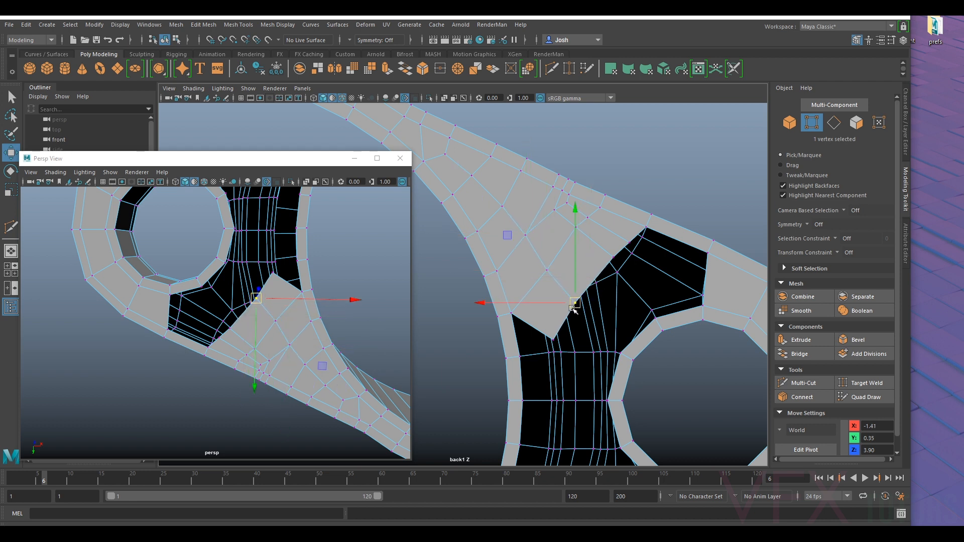
click(555, 335)
alt+middle_drag(600, 316, 574, 320)
drag(526, 345, 514, 347)
- Adjust the vertices across the middle of the underside patch to smooth the edge flow towards the narrow arm
click(548, 230)
mouse_move(549, 231)
mouse_down()
mouse_move(545, 247)
mouse_move(578, 275)
mouse_move(603, 247)
mouse_move(563, 227)
mouse_up()
click(589, 260)
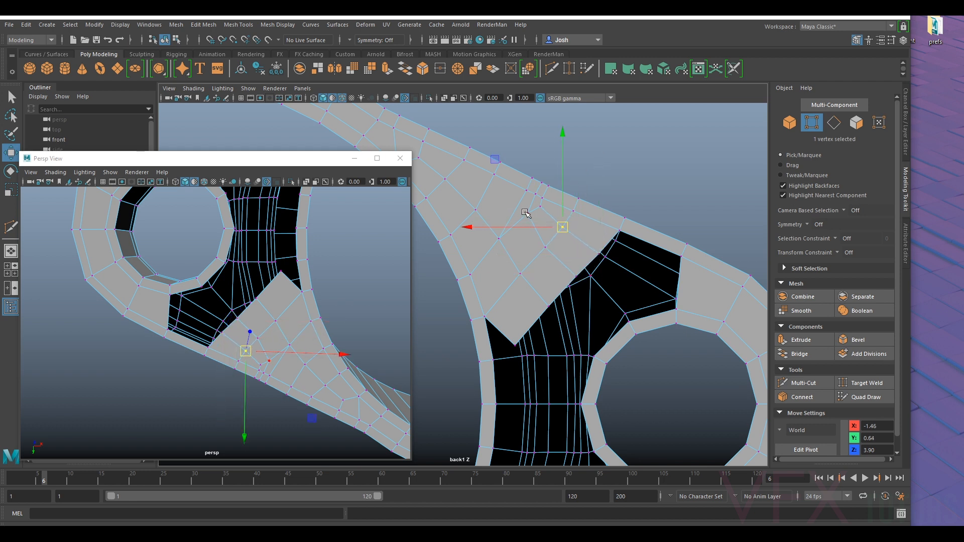
middle_drag(502, 236, 524, 189)
click(492, 247)
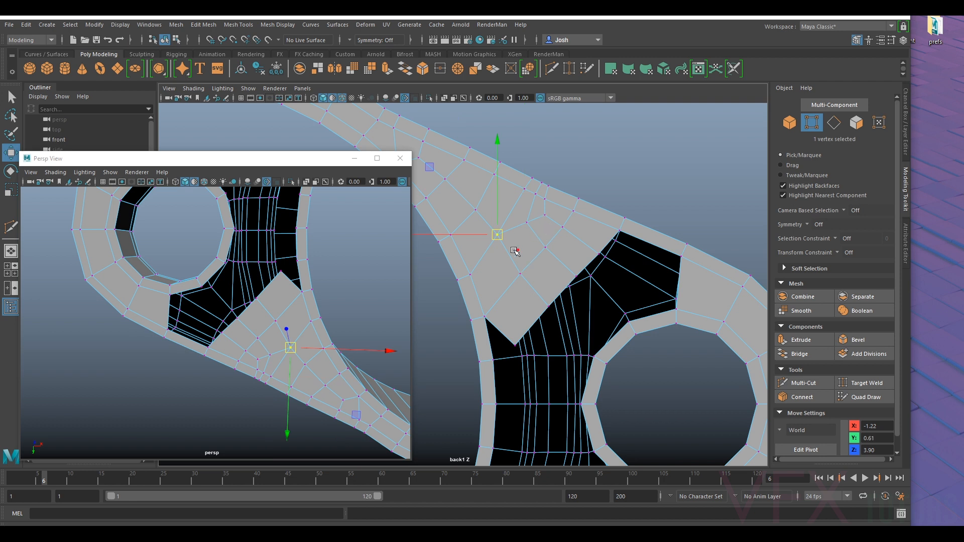
middle_drag(504, 238, 505, 239)
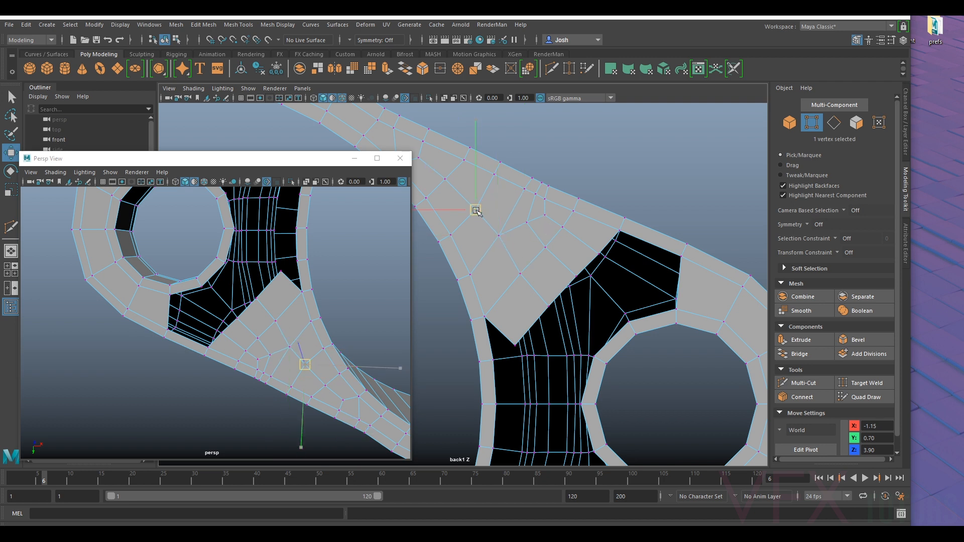
click(448, 181)
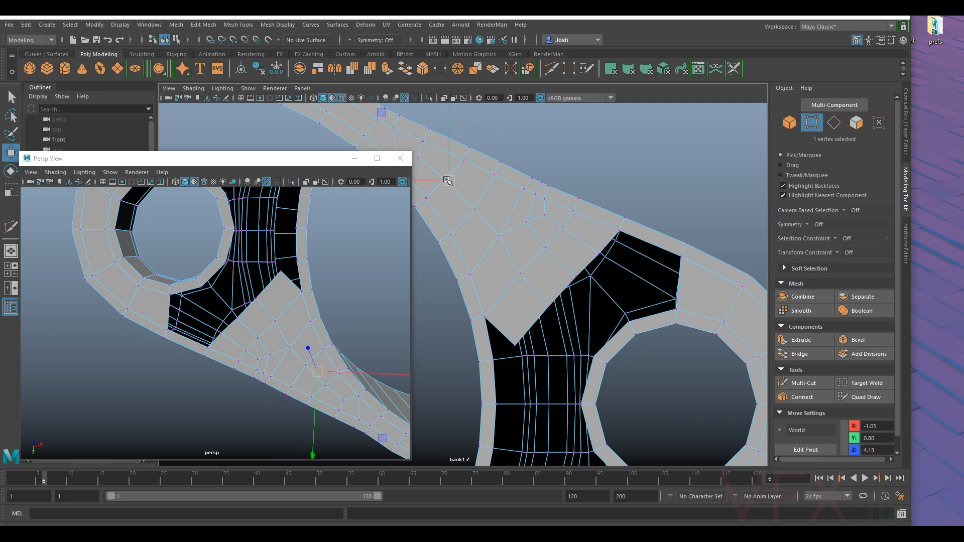
- Even out the spacing of the vertices on the patch's diagonal open edge and the row directly behind it
click(519, 275)
click(545, 308)
drag(544, 307, 573, 279)
click(576, 275)
click(544, 250)
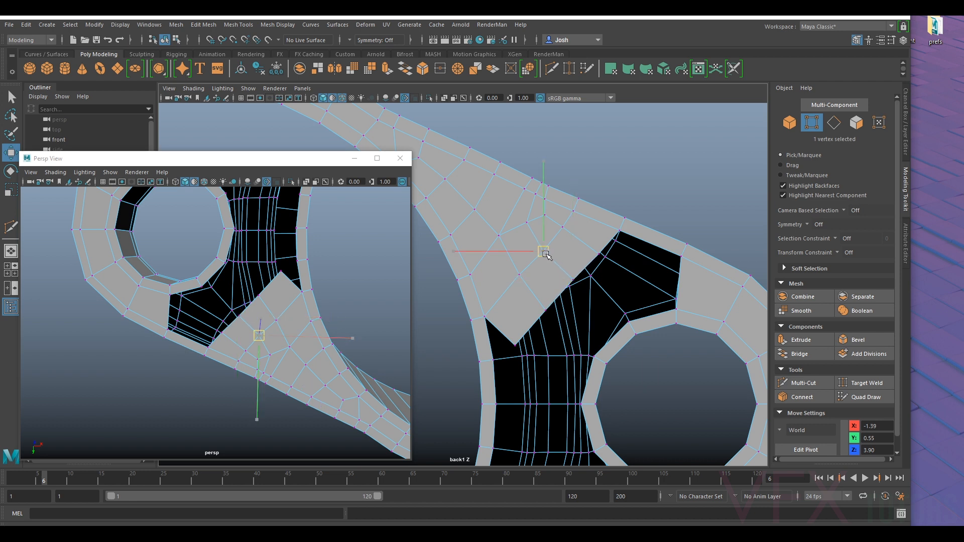
- Refine the vertices between the dense cluster and the diagonal open edge to even out the quads
click(563, 228)
click(547, 200)
drag(548, 200, 528, 226)
click(548, 213)
click(523, 231)
click(528, 226)
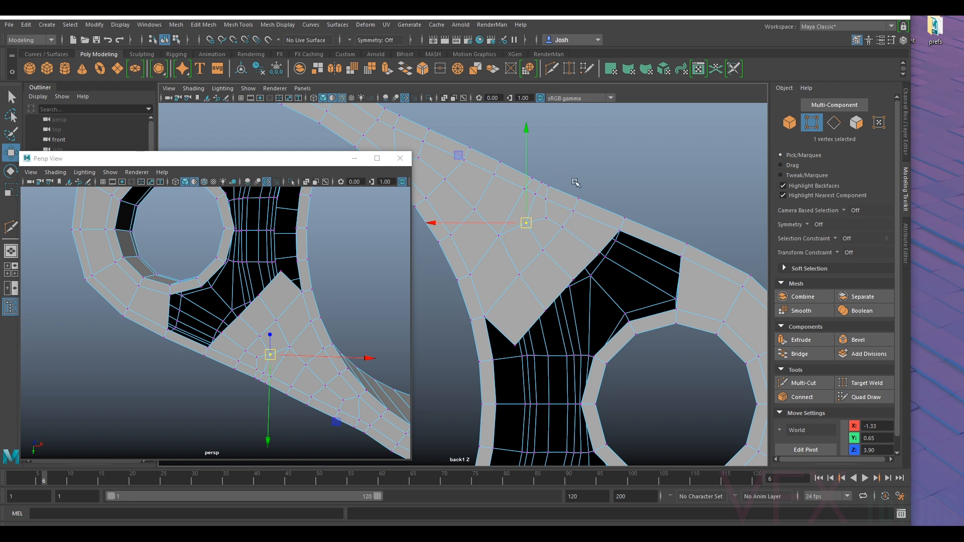
click(574, 274)
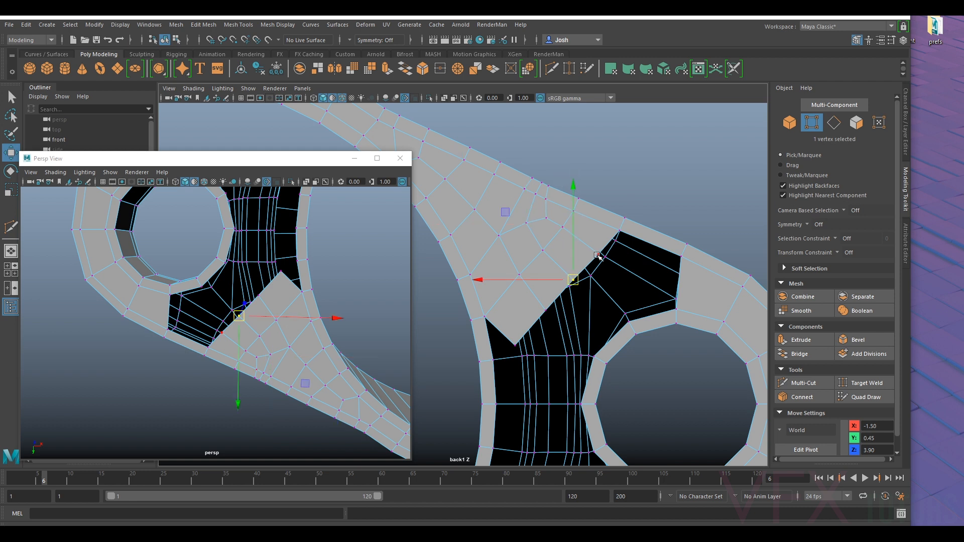
alt+middle_drag(534, 301, 529, 287)
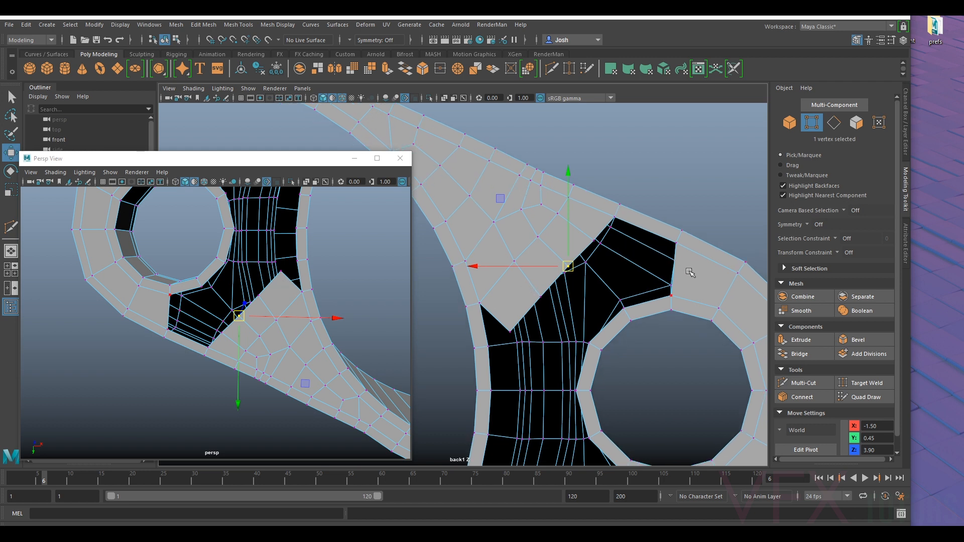
- Insert an edge loop through the wide face band around the housing's rounded end, outside the small hole's rim
click(834, 122)
click(670, 284)
alt+click(657, 293)
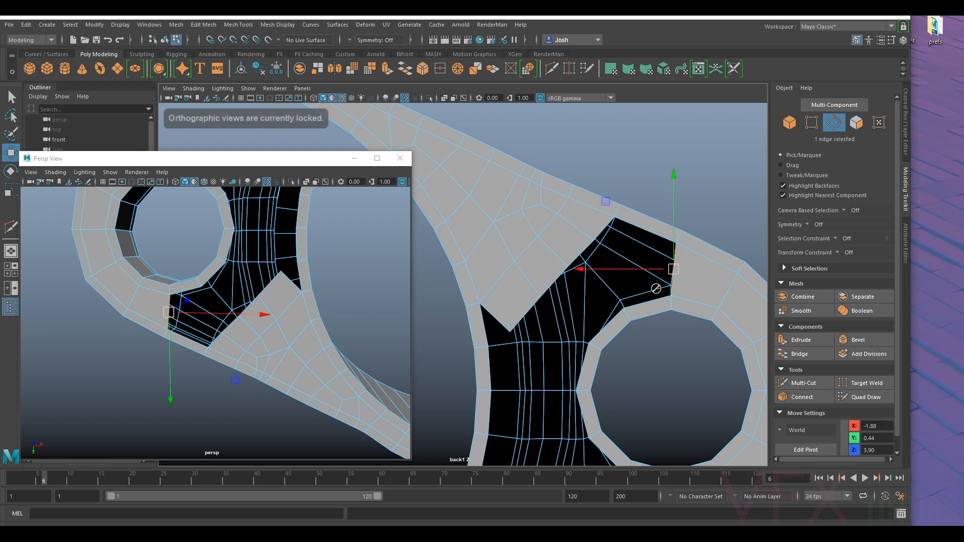
alt+drag(203, 317, 241, 332)
alt+right_drag(241, 331, 301, 339)
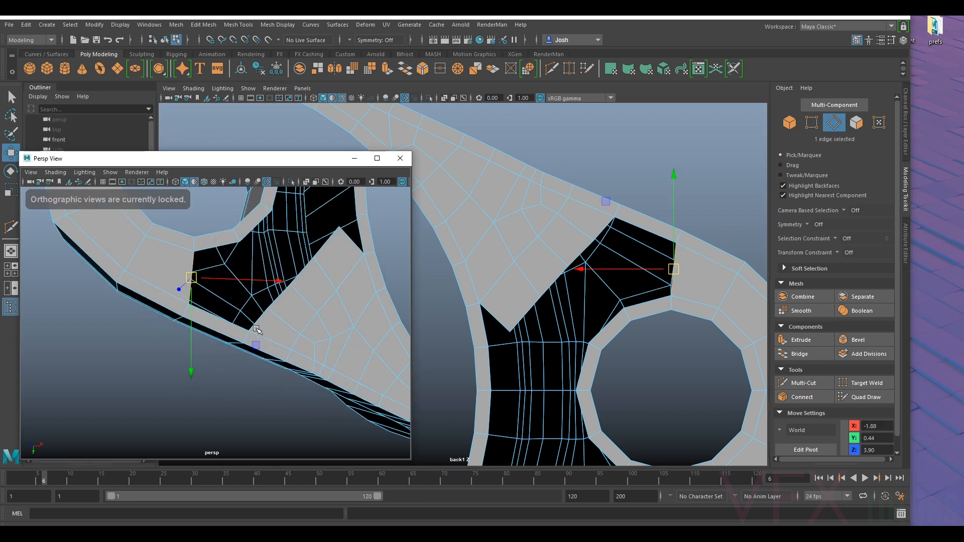
alt+middle_drag(301, 340, 297, 306)
alt+drag(297, 306, 308, 311)
mouse_move(256, 284)
alt+mouse_down()
mouse_move(248, 296)
mouse_move(265, 294)
alt+mouse_up()
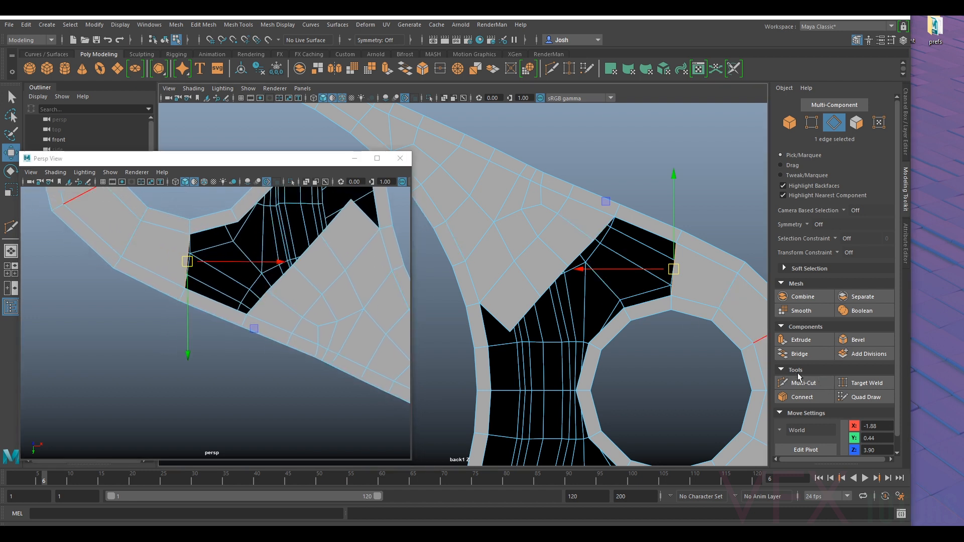
key(y)
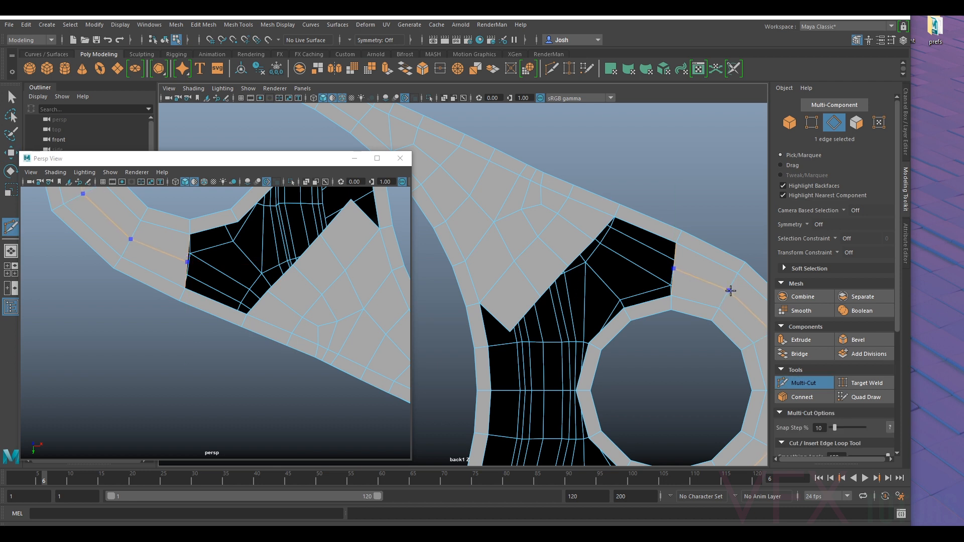
scroll(730, 291, down, 5)
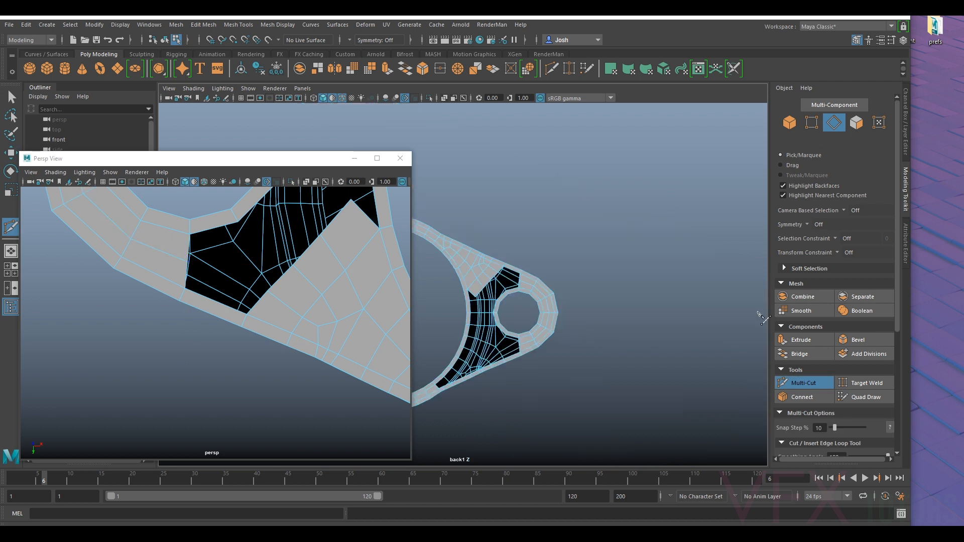
click(814, 383)
- Bridge the outer open edge at the rounded end to the adjacent end edge of the underside patch
scroll(573, 260, up, 5)
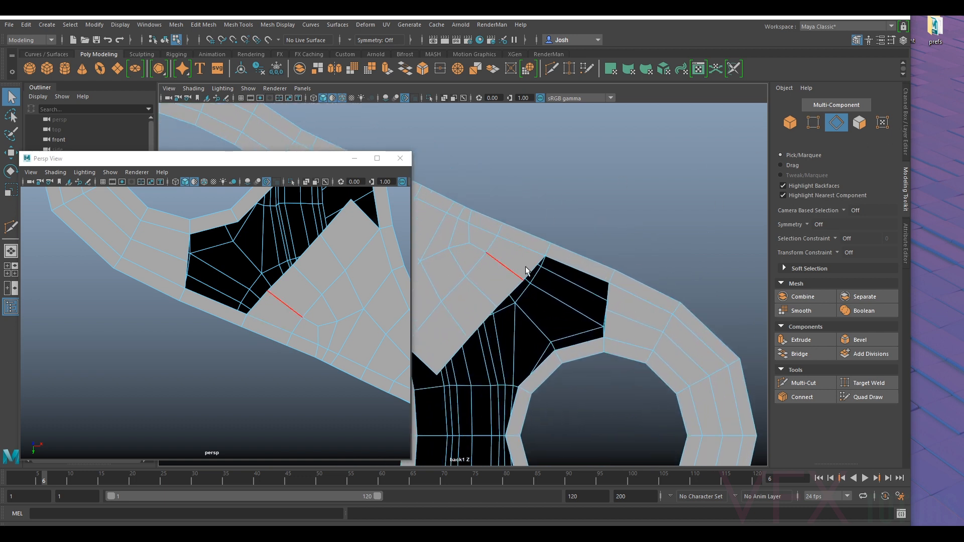
click(613, 296)
shift+click(613, 287)
click(803, 354)
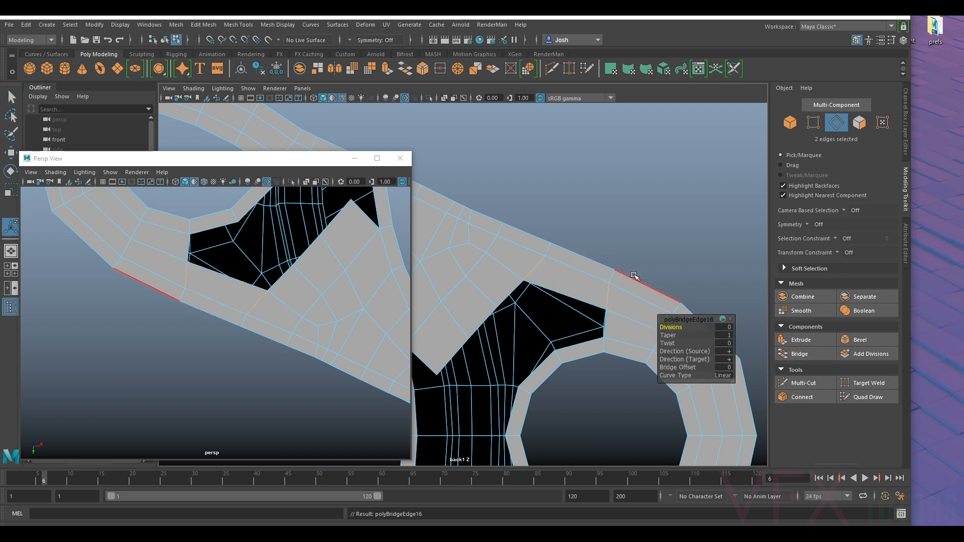
- Adjust the inner corner vertices of the new bridge to align it with the outer rim
click(814, 123)
click(524, 281)
key(w)
drag(523, 283, 539, 279)
click(605, 305)
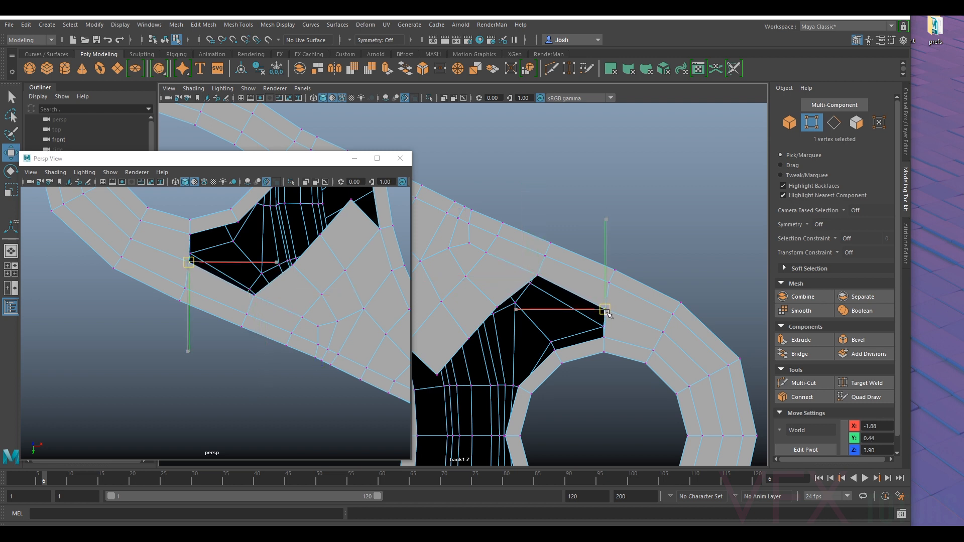
alt+middle_drag(584, 343, 594, 324)
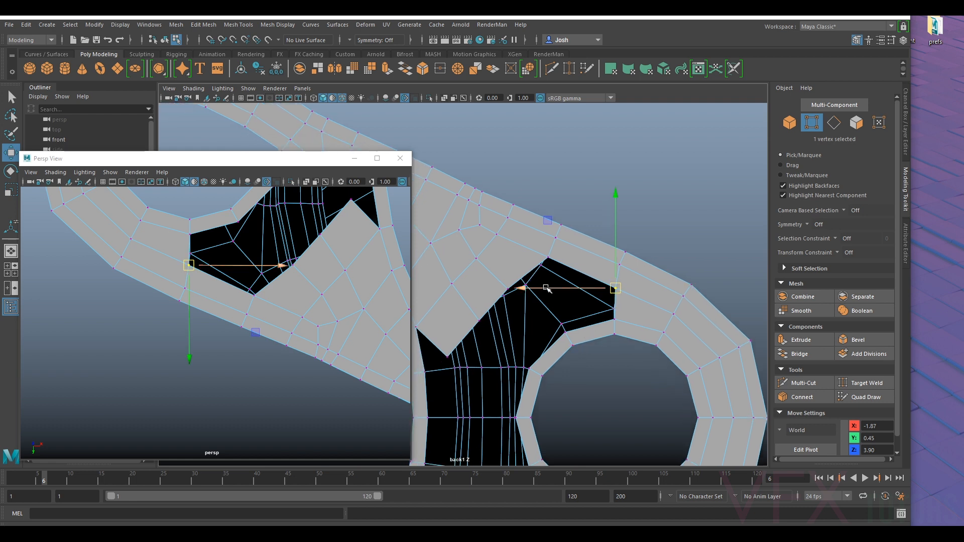
- Extrude the six open edges along the small hole's rim outward into the gap as a new ring of faces
right_drag(586, 330, 586, 221)
click(591, 324)
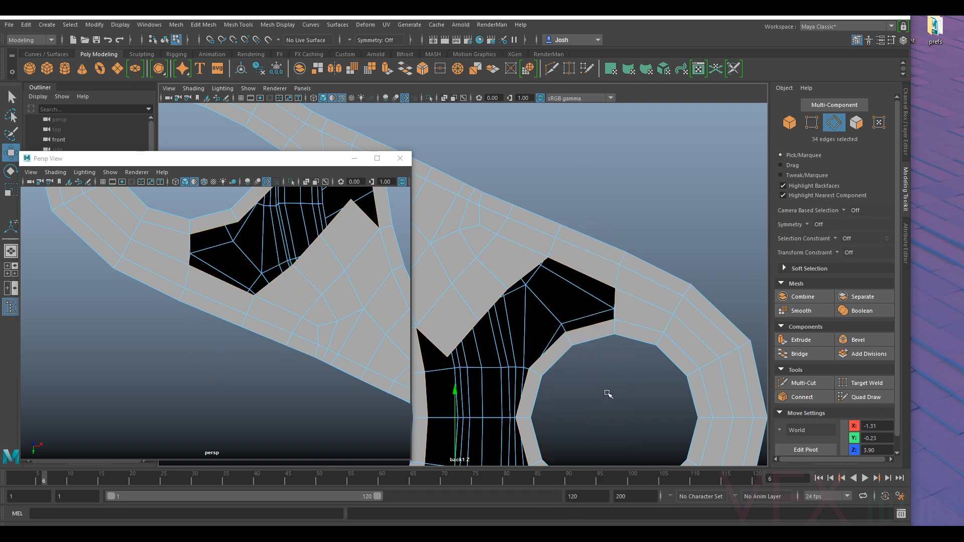
alt+middle_drag(607, 394, 614, 295)
click(608, 254)
ctrl+shift+click(565, 278)
ctrl+shift+click(548, 316)
ctrl+shift+click(551, 366)
ctrl+shift+click(575, 404)
ctrl+shift+click(615, 430)
key(ctrl+e)
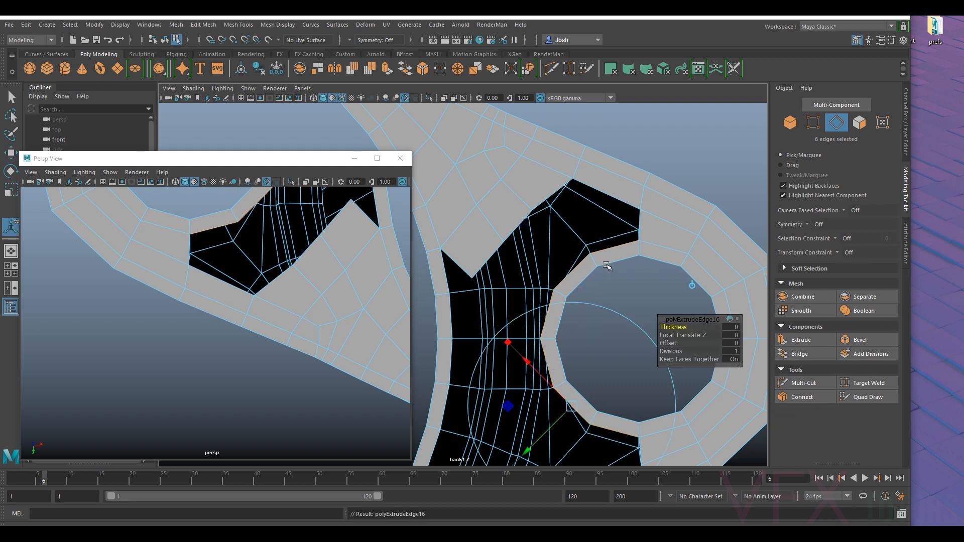
drag(543, 440, 506, 439)
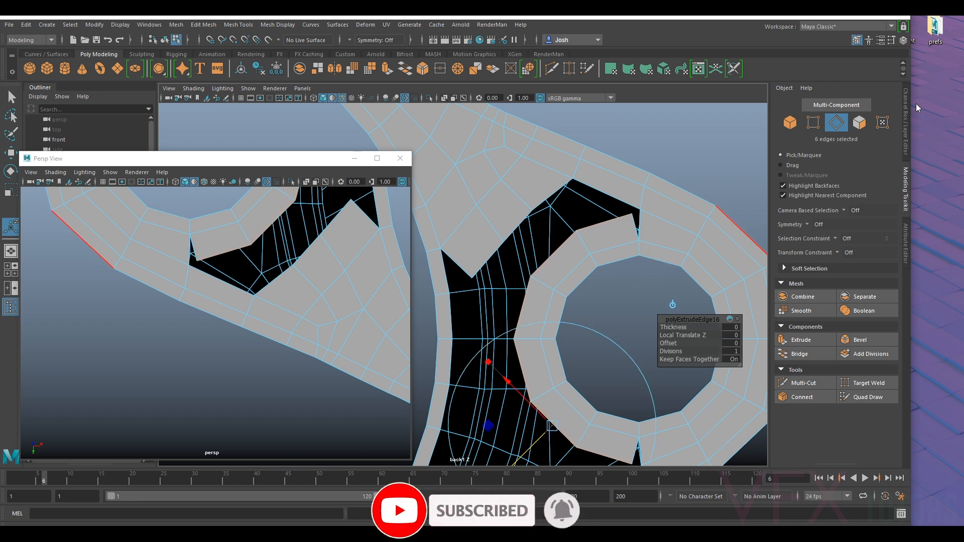
- Target-weld both end vertices of the extruded hole ring to the neighbouring vertices of the rounded end
click(813, 124)
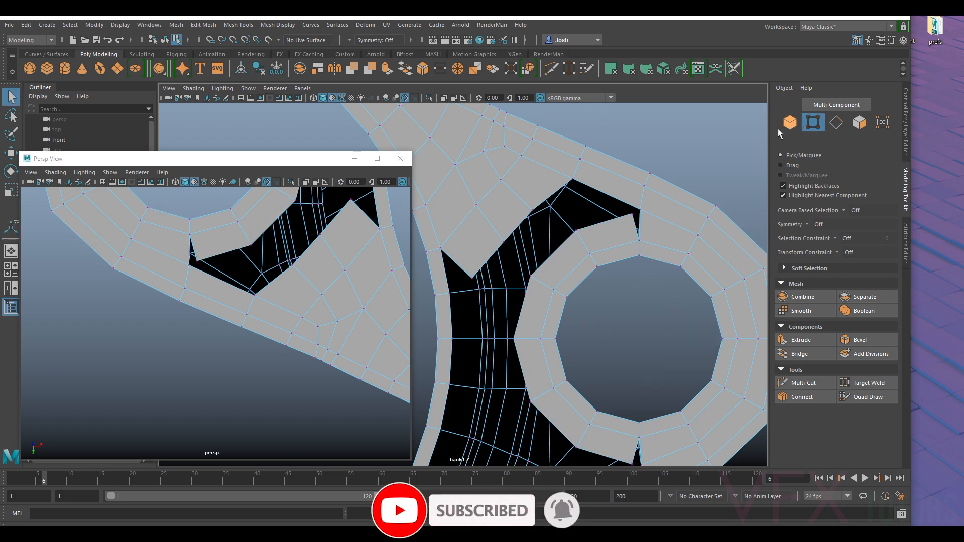
click(806, 383)
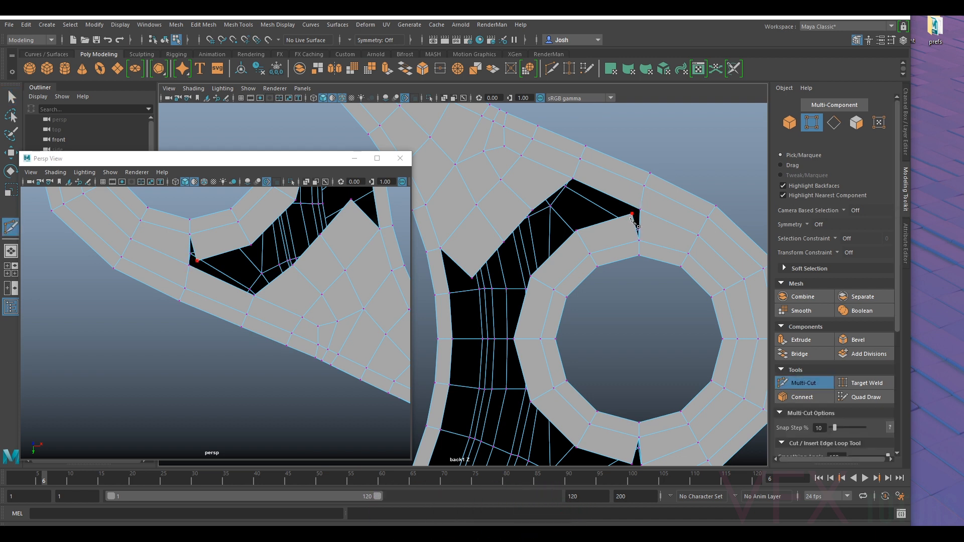
click(859, 384)
drag(641, 211, 641, 210)
alt+middle_drag(660, 355, 666, 269)
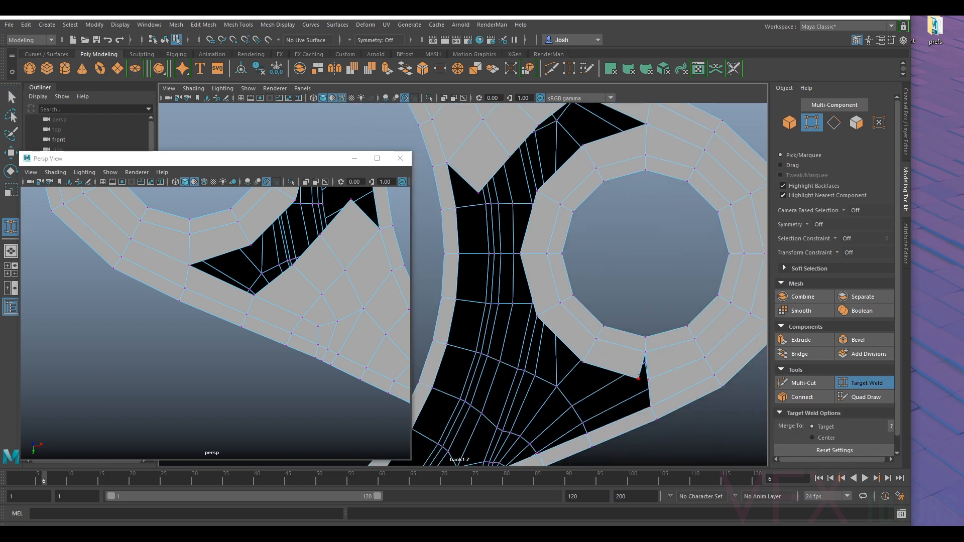
drag(648, 379, 648, 379)
alt+middle_drag(642, 184, 674, 253)
key(q)
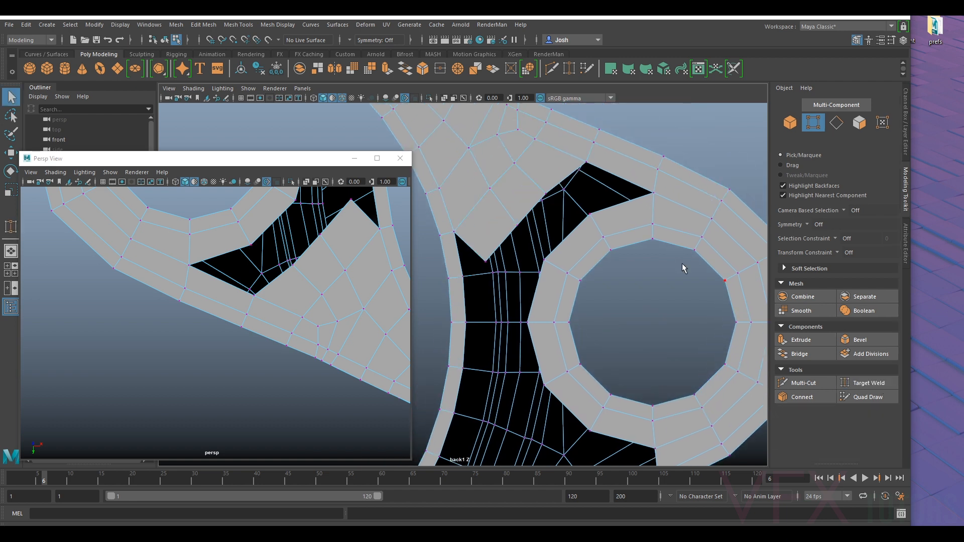
- Nudge the vertices along the welded end of the hole ring to smooth its outline
click(591, 214)
key(w)
middle_drag(653, 196, 647, 197)
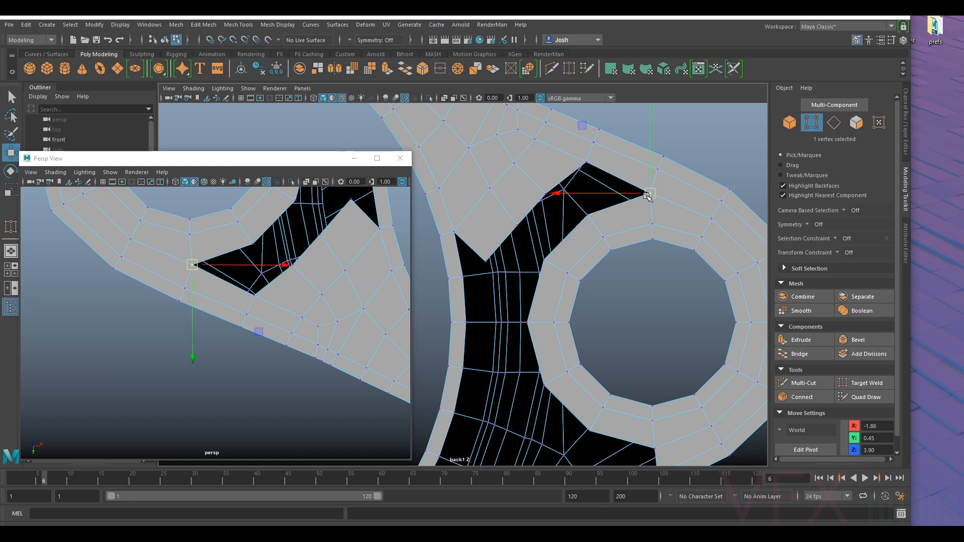
- Bridge two successive edge pairs between the hole ring and the underside patch to close the upper gap
click(833, 123)
click(566, 177)
shift+click(618, 204)
click(799, 353)
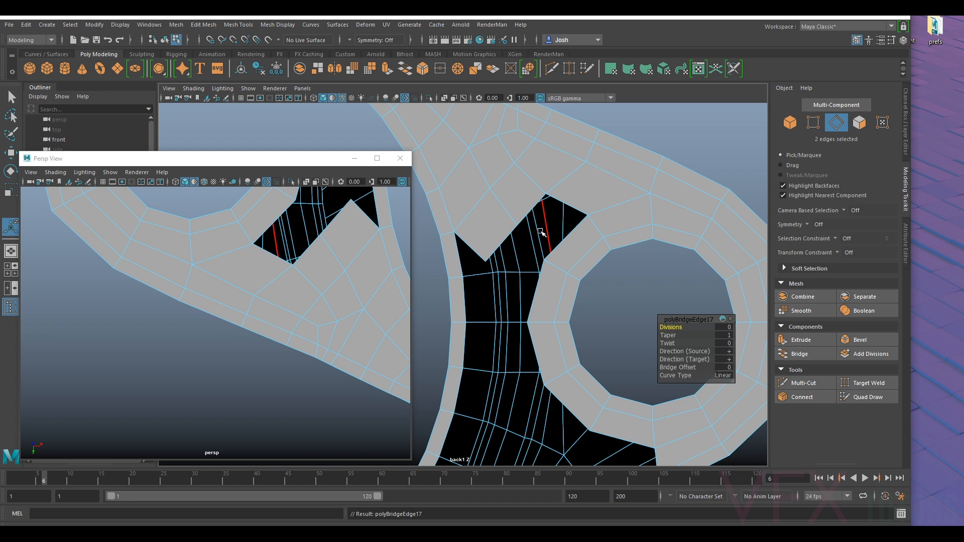
click(531, 212)
shift+click(559, 242)
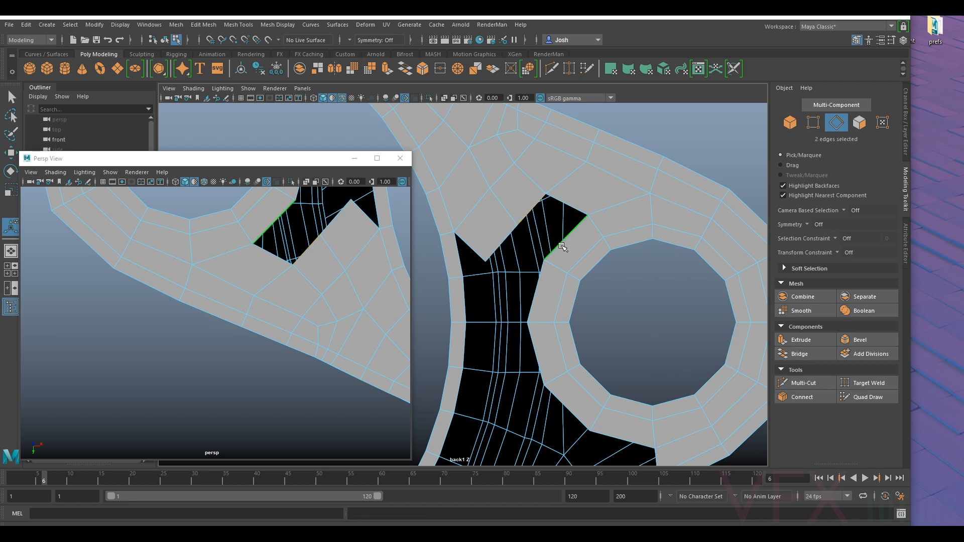
key(g)
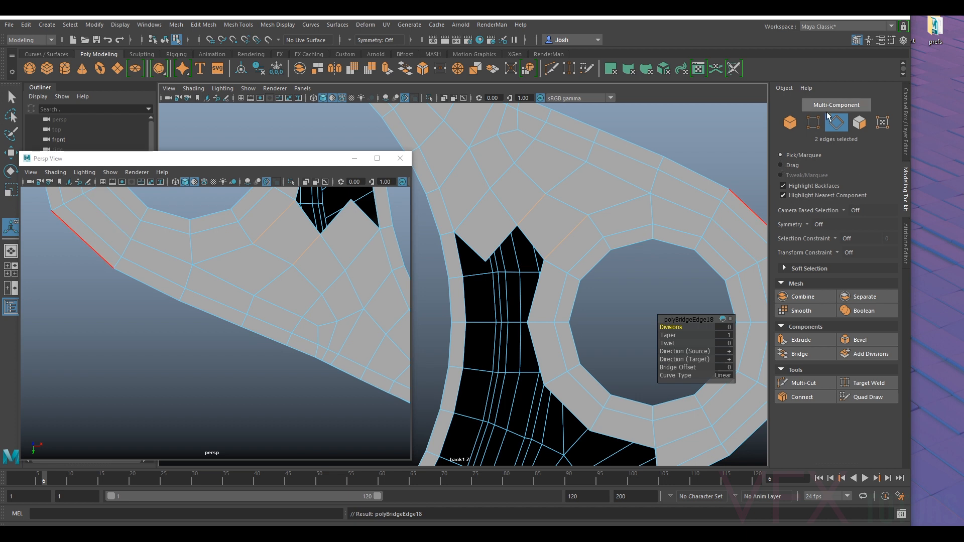
- Reposition the vertices around the new bridges and along the patch's open edge to even out the quads
click(813, 122)
alt+middle_drag(620, 161, 611, 231)
key(w)
drag(566, 247, 543, 221)
click(610, 217)
drag(608, 216, 603, 216)
click(677, 245)
click(616, 269)
click(566, 313)
alt+middle_drag(573, 312, 608, 235)
click(540, 234)
drag(542, 234, 549, 216)
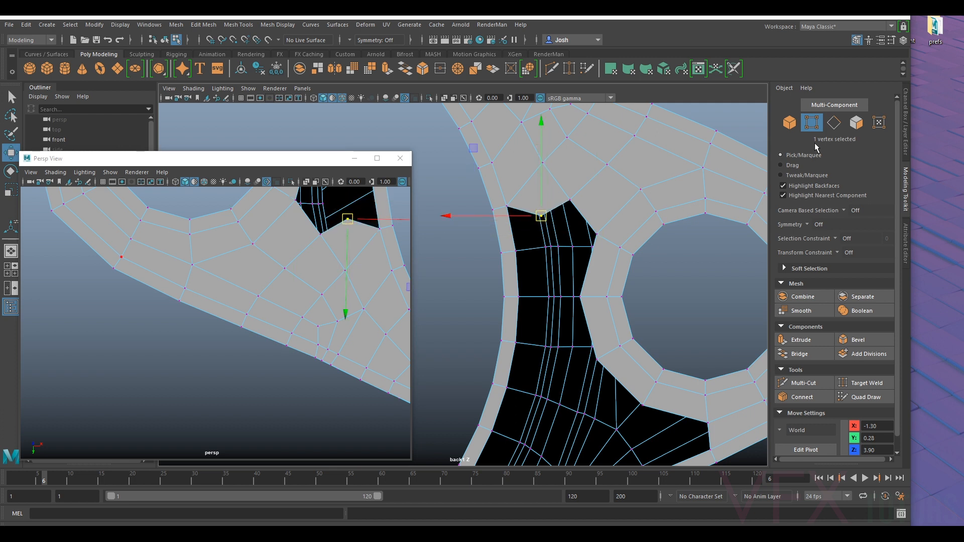
- Extrude the patch's two open end edges down into the remaining gap, then flatten and position the new edge row
click(834, 123)
click(558, 207)
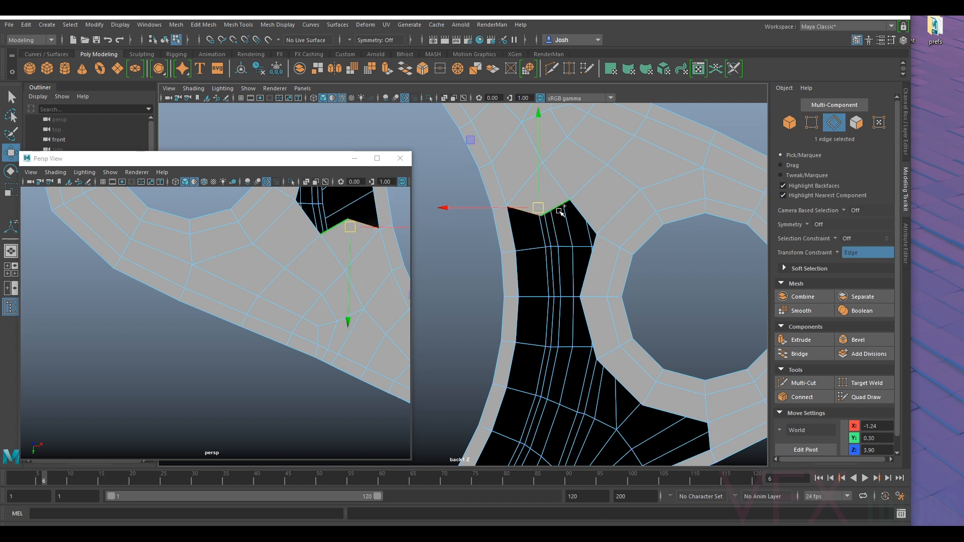
scroll(646, 239, down, 10)
alt+middle_drag(647, 305, 677, 277)
scroll(603, 241, up, 5)
alt+middle_drag(635, 200, 596, 255)
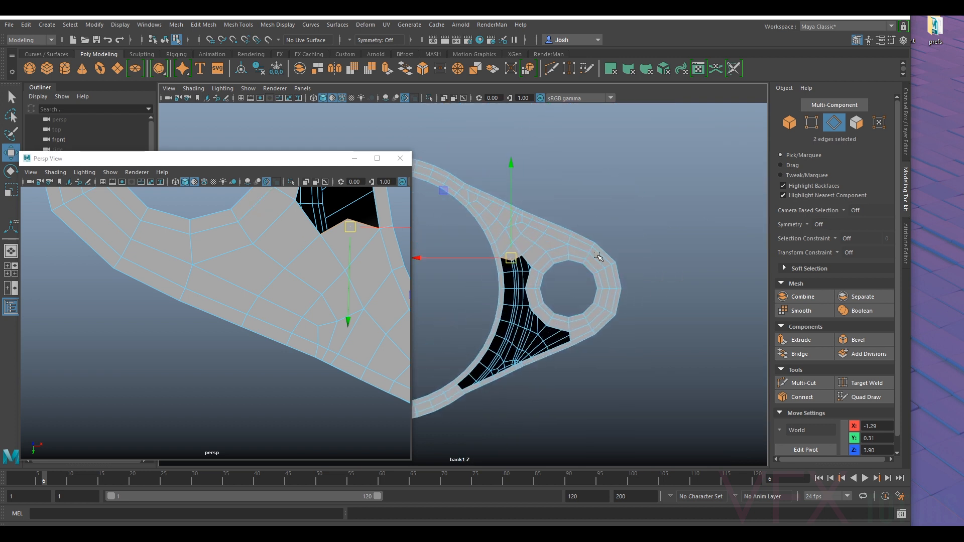
scroll(597, 256, up, 4)
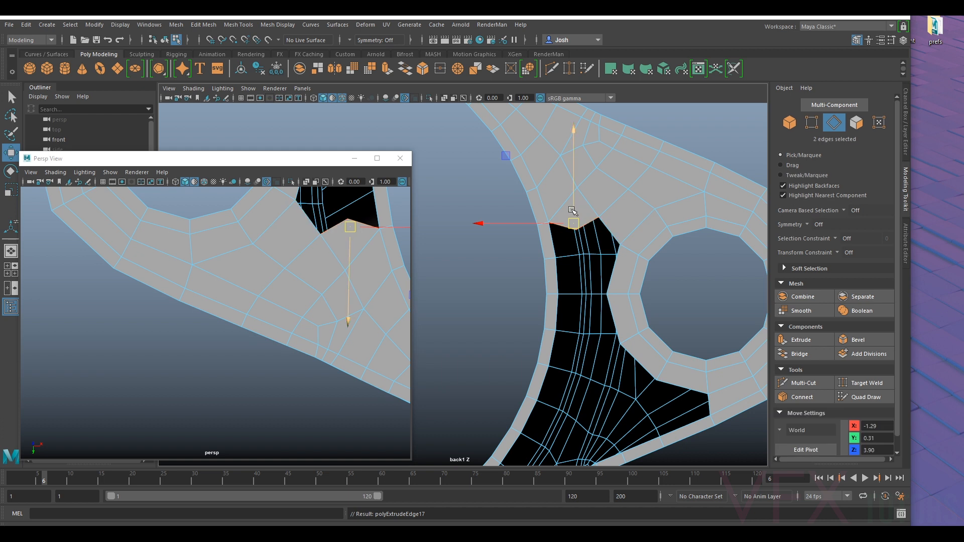
drag(574, 201, 568, 258)
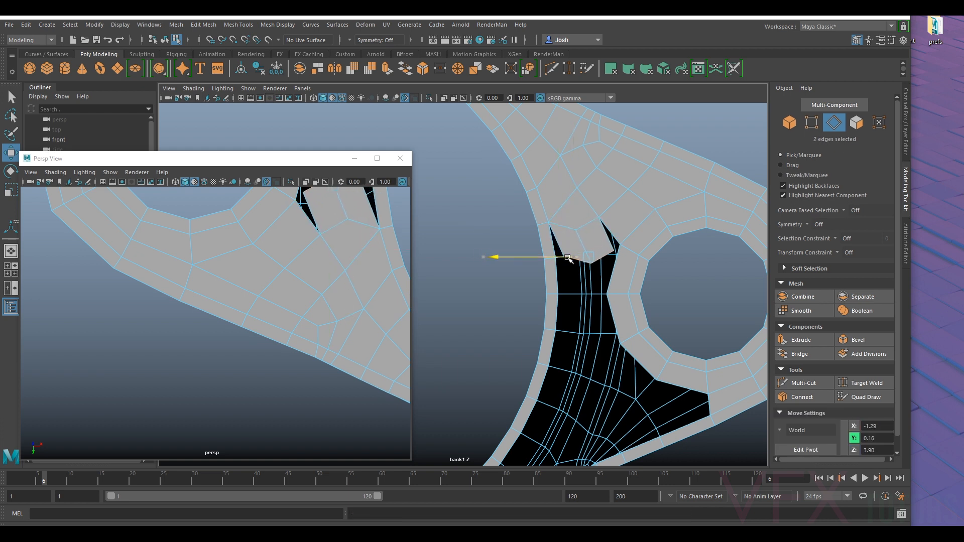
alt+middle_drag(748, 180, 716, 191)
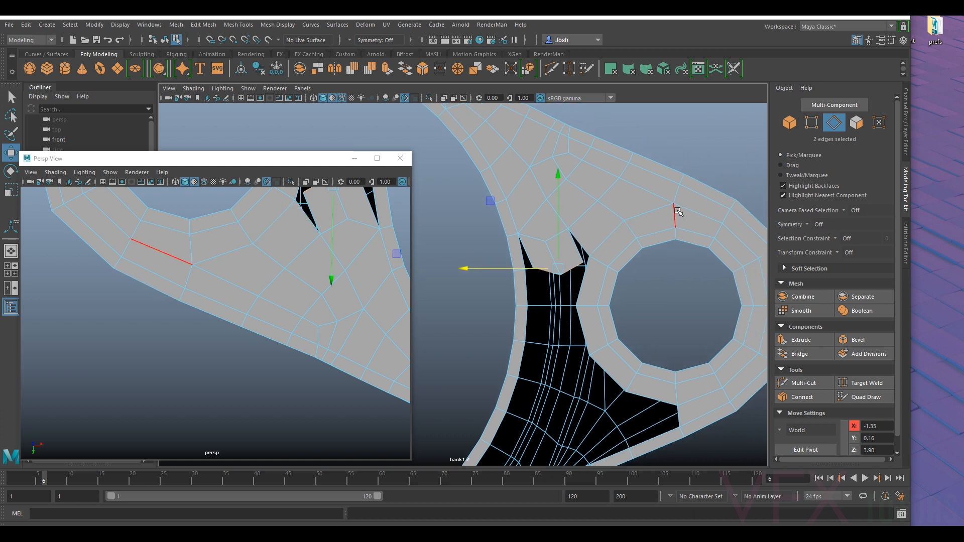
key(r)
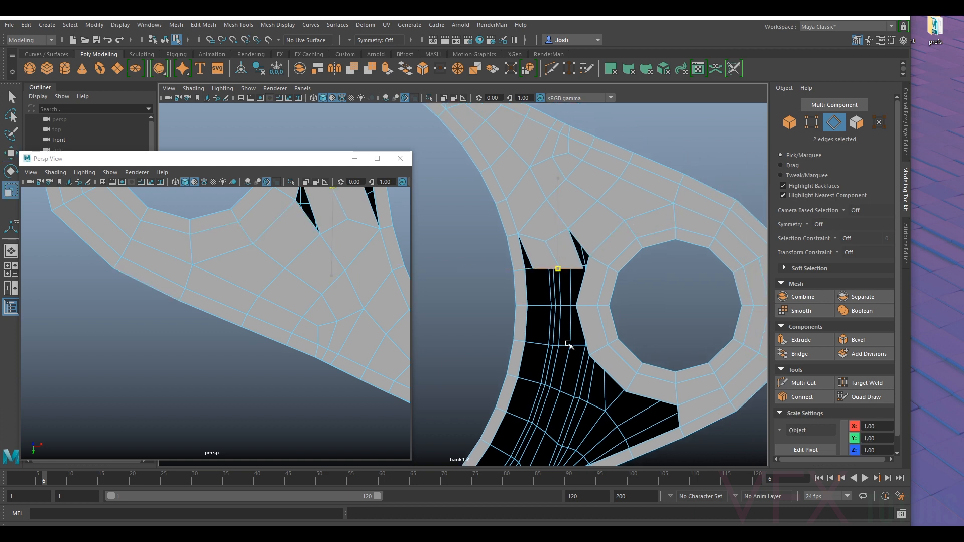
key(w)
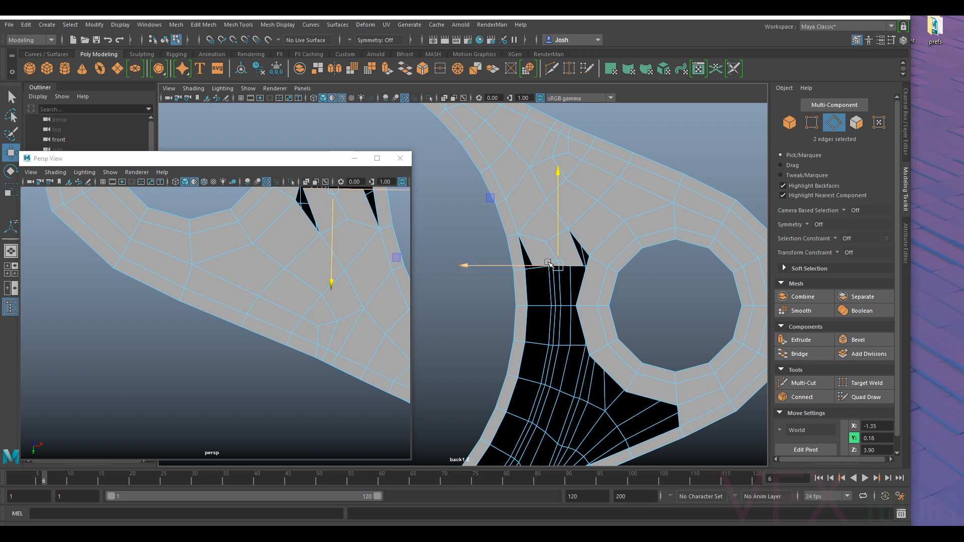
- Target-weld the extruded strip's end vertices to the large opening's rim and the small hole's ring
key(F9)
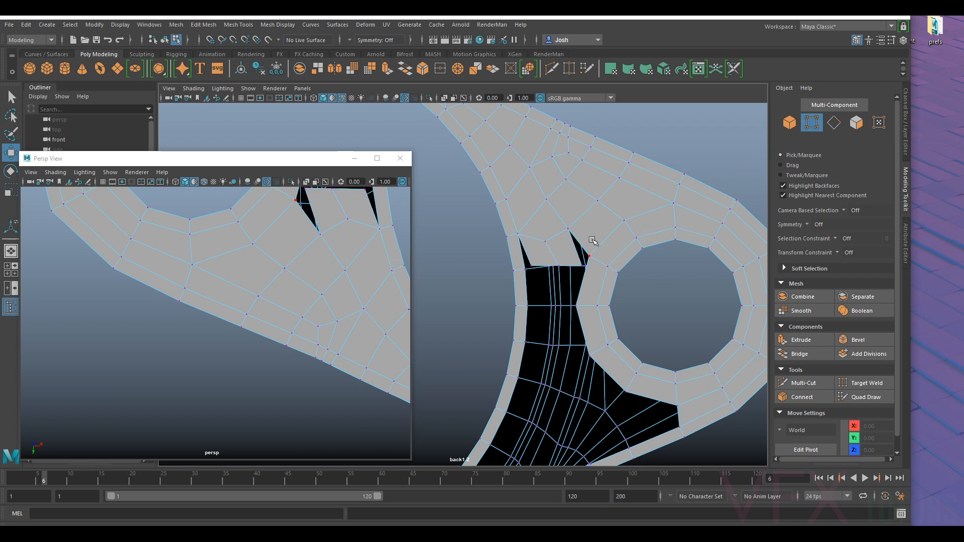
scroll(592, 241, up, 2)
alt+middle_drag(648, 137, 625, 189)
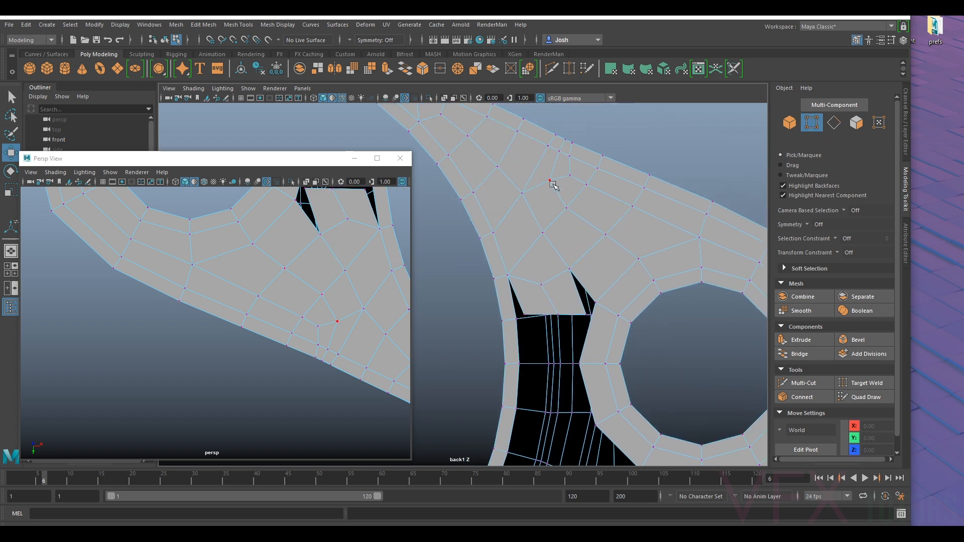
click(858, 386)
drag(523, 314, 515, 319)
drag(600, 296, 597, 301)
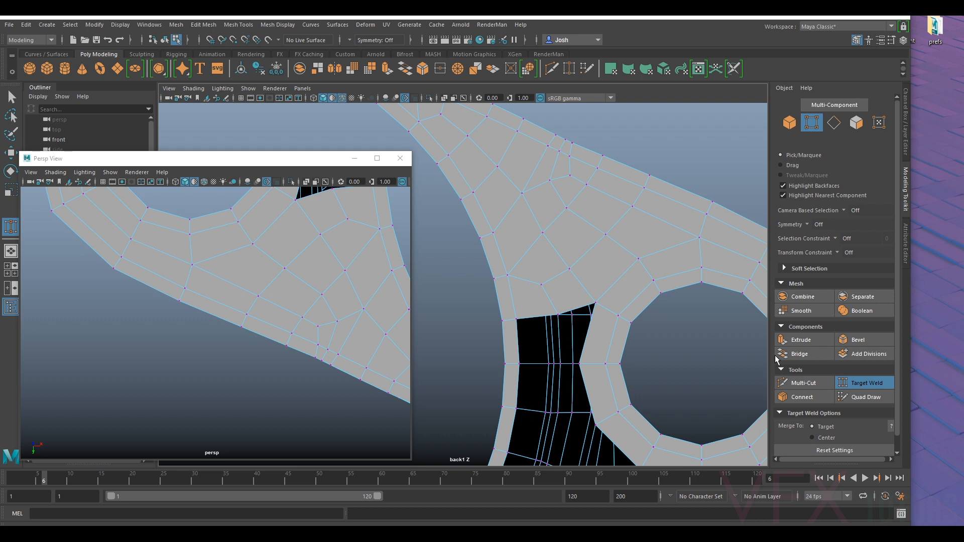
key(q)
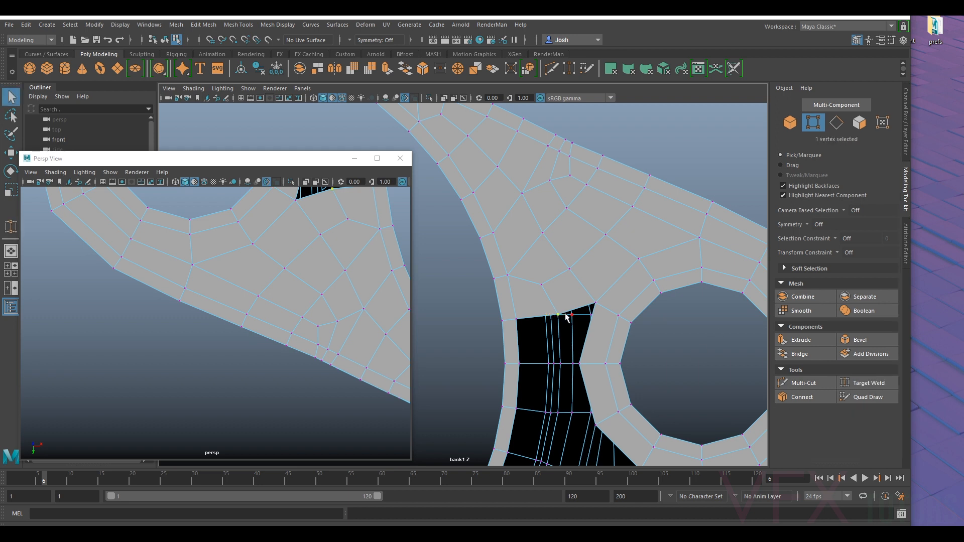
- Adjust the middle vertices of the welded strip to even out its spacing
key(w)
drag(542, 313, 552, 311)
click(544, 285)
alt+middle_drag(641, 307, 644, 259)
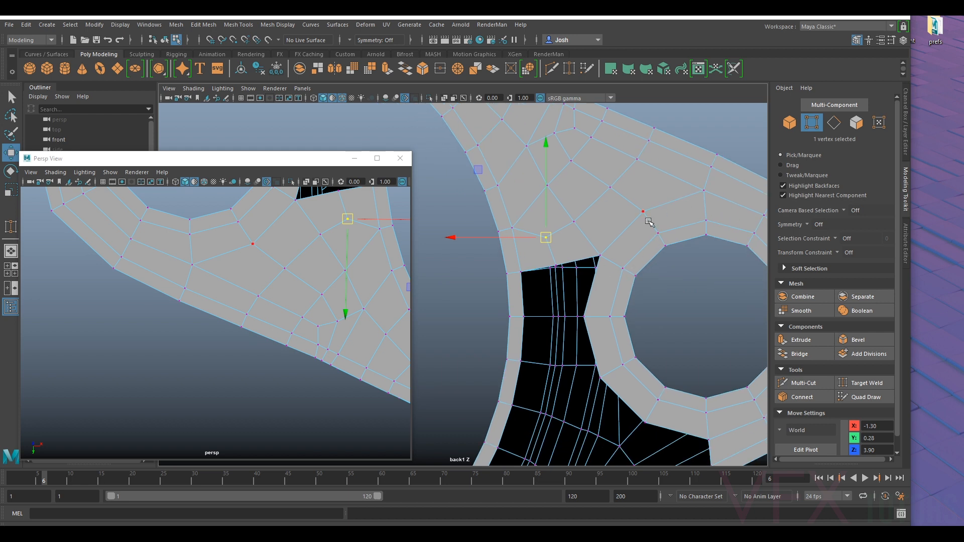
- Extrude the strip's two open end edges further down into the gap and position the new edge row above the hole's midline
click(834, 122)
click(538, 268)
shift+click(580, 260)
key(ctrl+e)
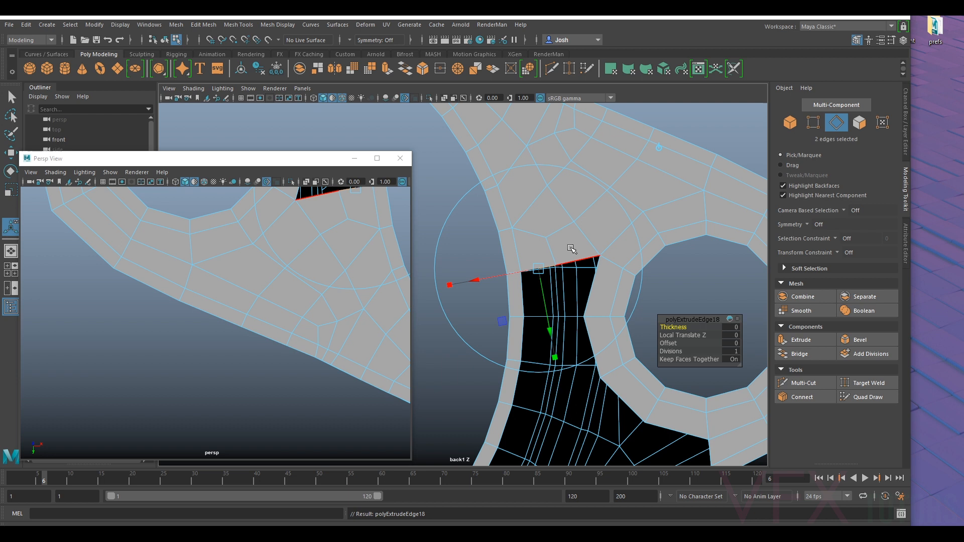
key(w)
drag(568, 252, 567, 296)
key(r)
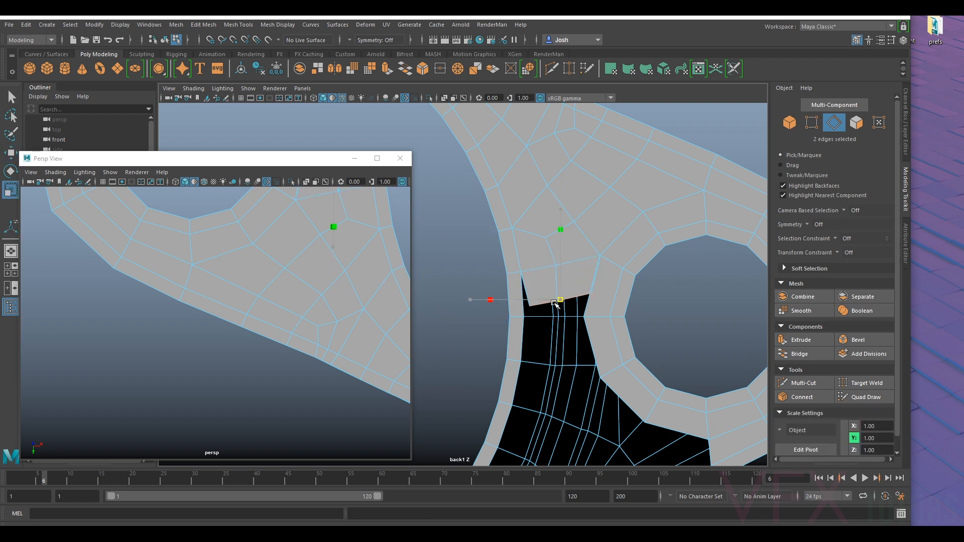
key(w)
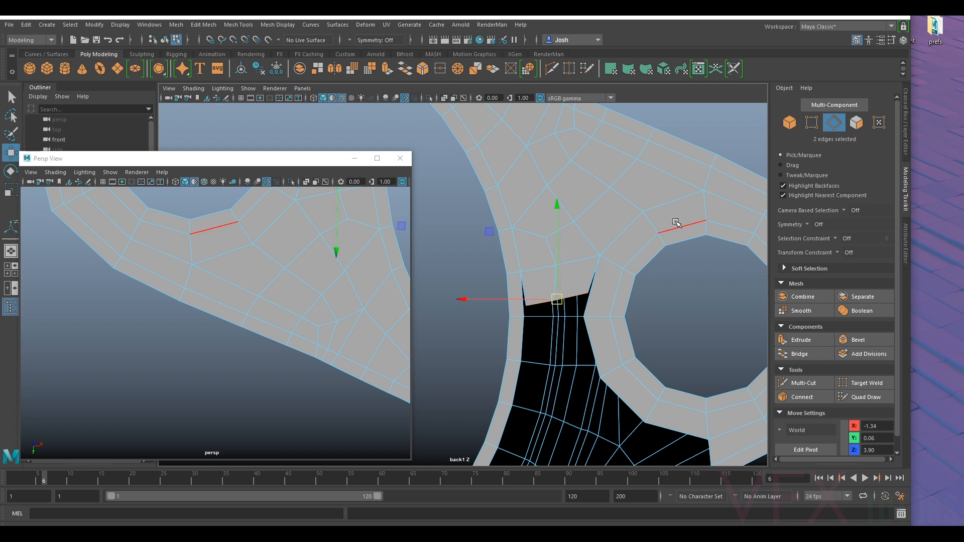
- Target-weld the new row's two end vertices to the large opening's rim and the small hole's ring at the midline
click(815, 122)
drag(544, 306, 561, 292)
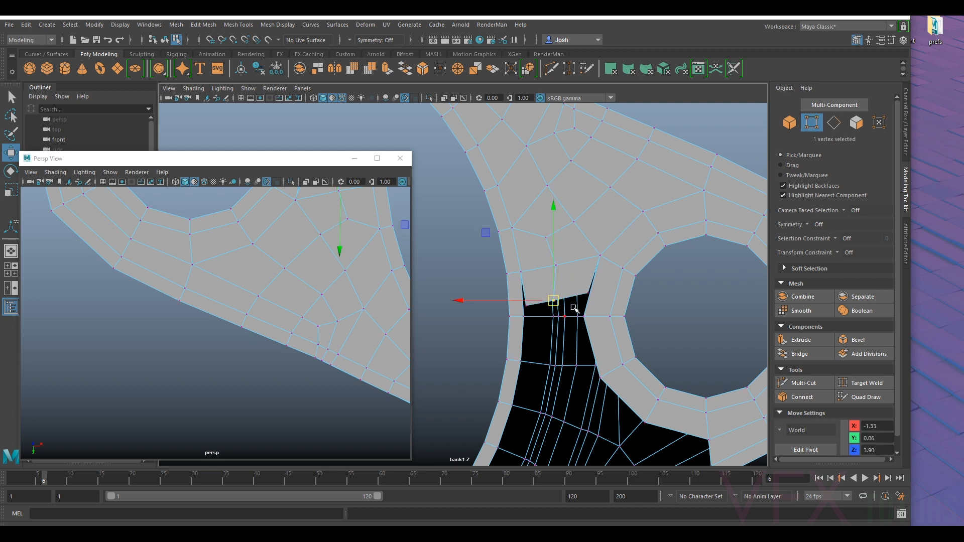
click(871, 384)
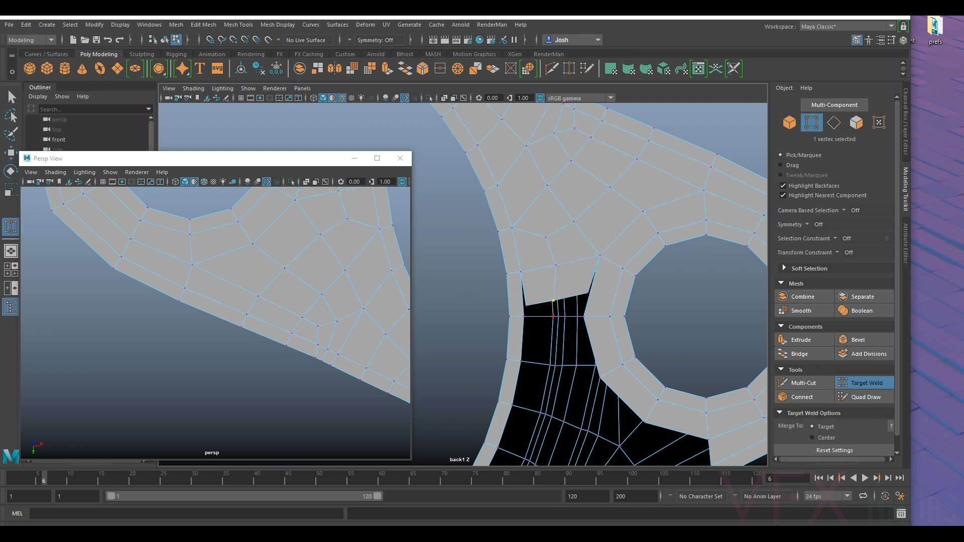
drag(523, 316, 523, 316)
key(ctrl+z)
key(ctrl+z)
scroll(567, 291, up, 3)
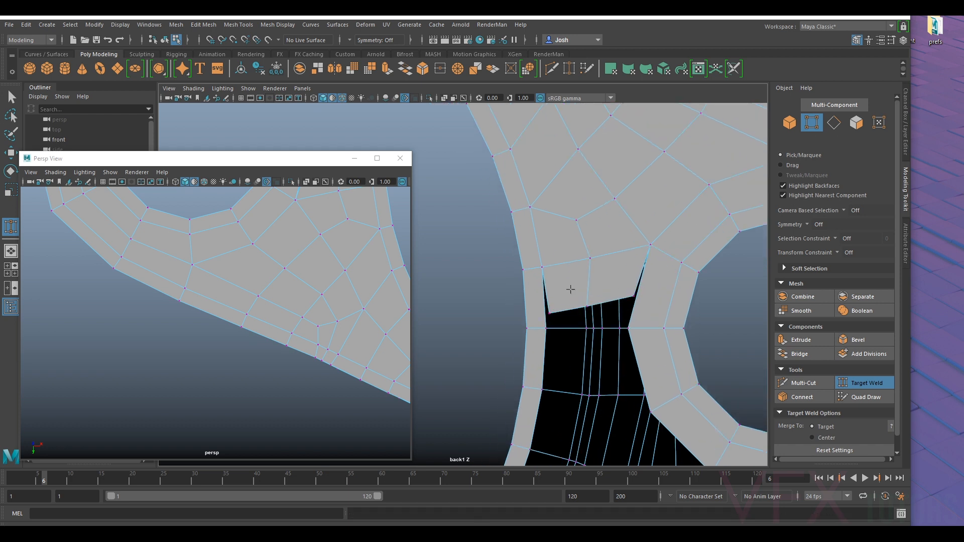
drag(546, 328, 546, 328)
drag(627, 328, 627, 328)
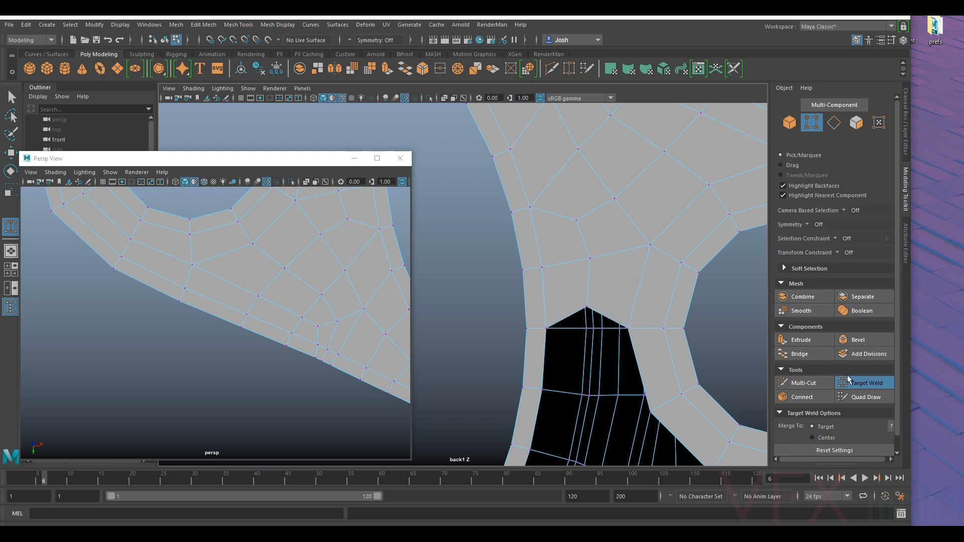
click(850, 383)
- Snap the row's middle vertex level with its welded ends and adjust the vertices directly above it
key(w)
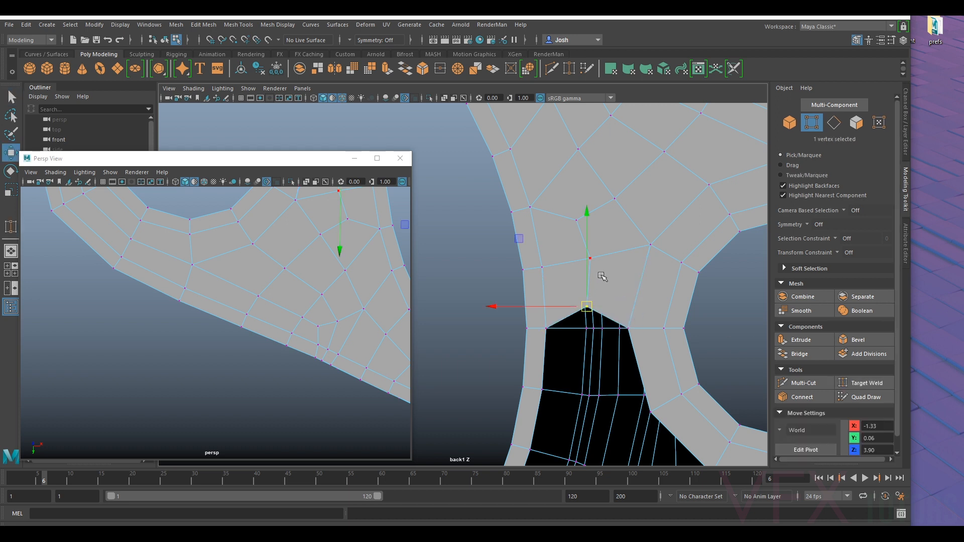
drag(588, 282, 587, 304)
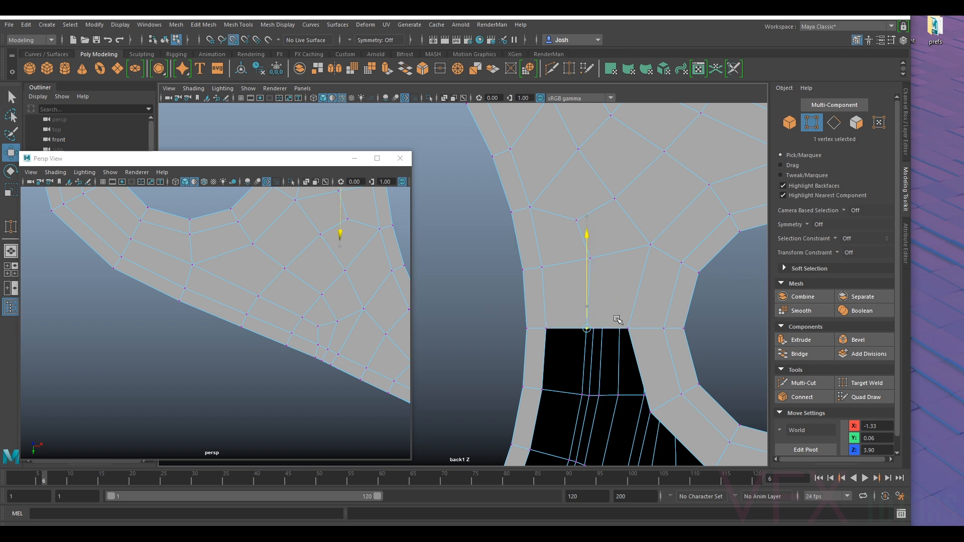
click(606, 254)
click(590, 257)
drag(586, 258, 578, 221)
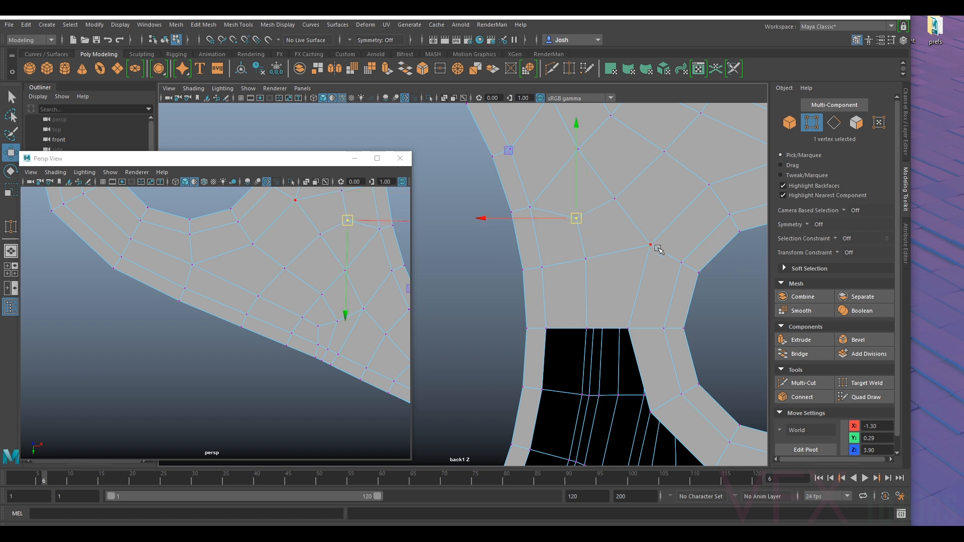
alt+middle_drag(658, 248, 644, 269)
- Reposition the interior vertices between the large opening and the small hole to even out the quads
click(550, 179)
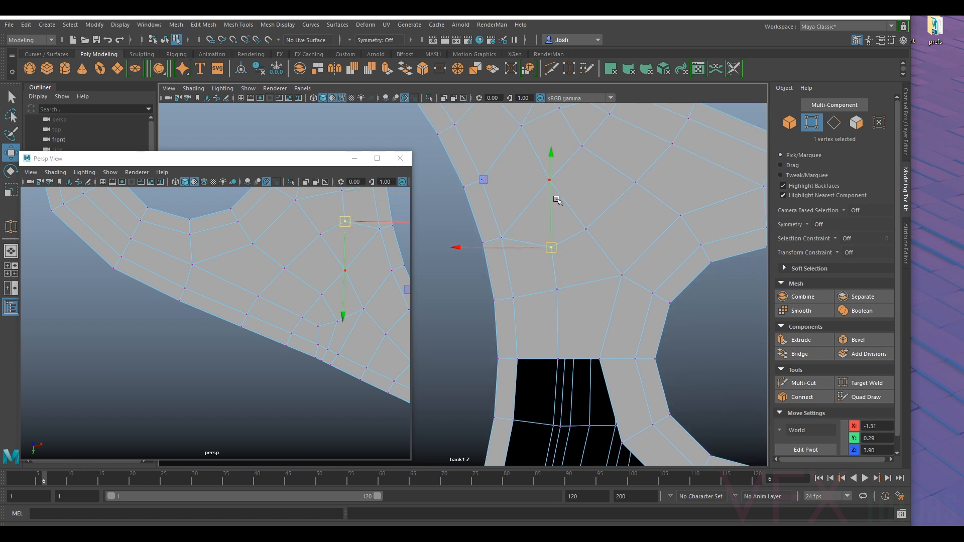
drag(548, 181, 546, 183)
alt+middle_drag(582, 168, 595, 231)
click(595, 207)
click(647, 242)
click(599, 292)
drag(601, 290, 605, 279)
click(561, 243)
drag(561, 243, 529, 189)
- Fine-tune the vertices just above the closed strip, beside the large opening's rim, for smoother edge flow
scroll(648, 203, down, 5)
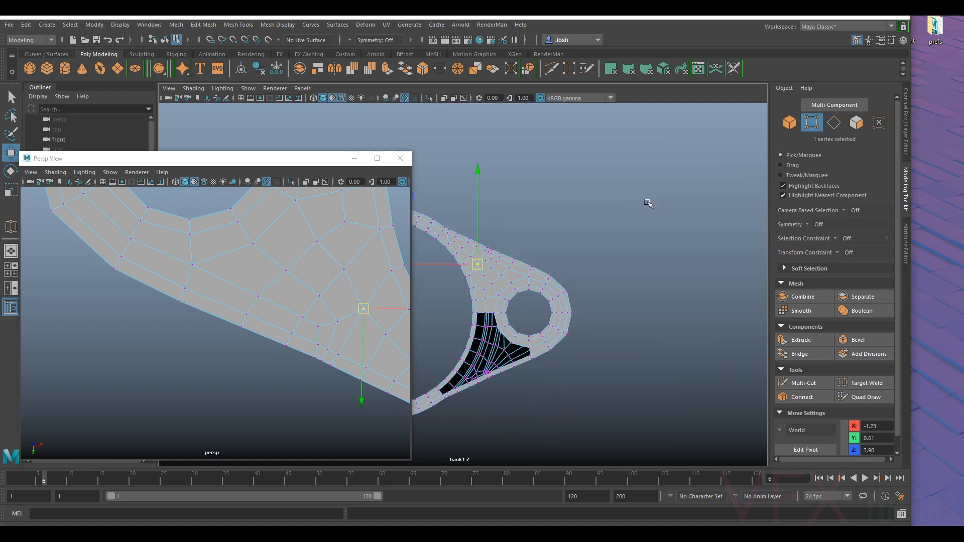
scroll(565, 289, up, 3)
mouse_move(318, 315)
alt+mouse_down()
mouse_move(392, 349)
mouse_move(401, 369)
mouse_move(295, 328)
mouse_move(301, 322)
alt+mouse_up()
scroll(566, 263, up, 2)
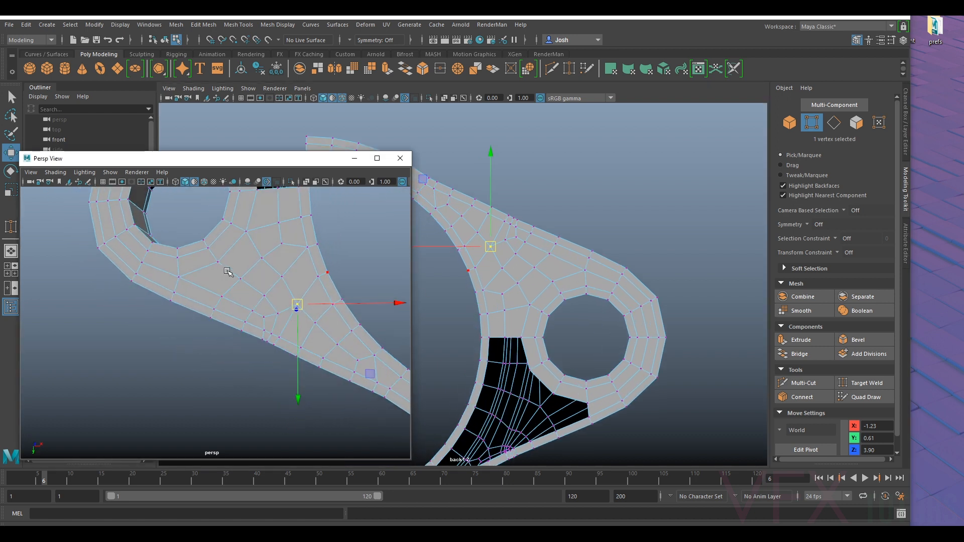
scroll(533, 310, up, 2)
scroll(543, 314, up, 4)
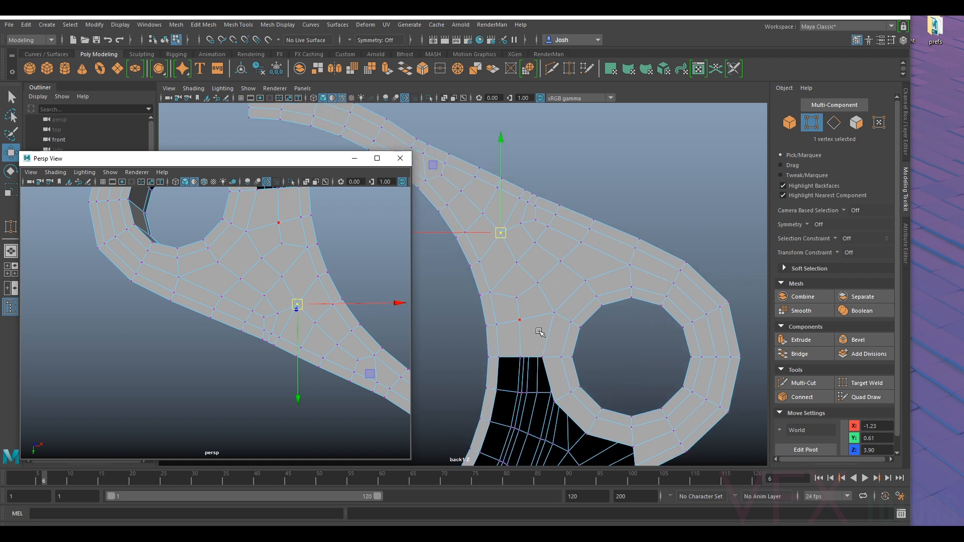
click(536, 286)
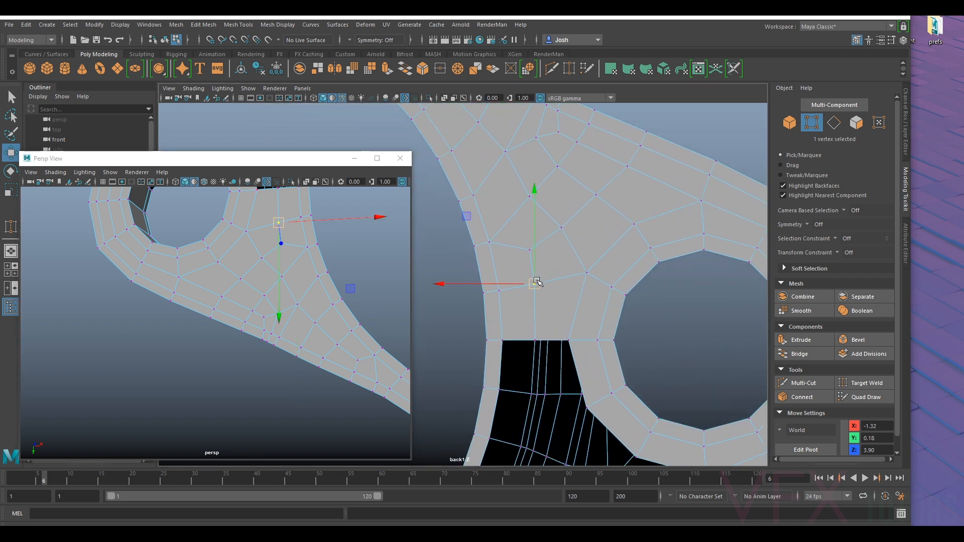
click(530, 250)
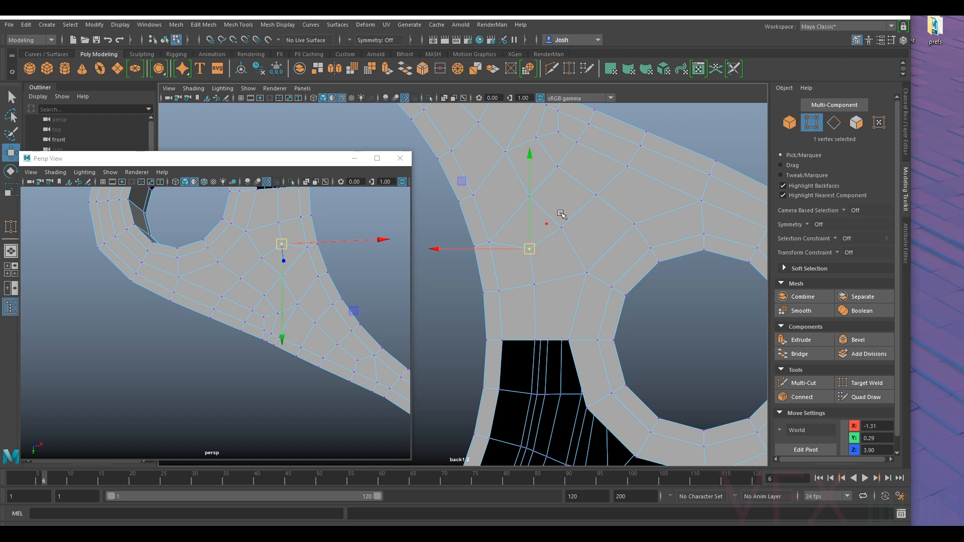
alt+middle_drag(531, 251, 546, 329)
drag(552, 328, 555, 271)
click(522, 231)
drag(521, 231, 522, 232)
click(548, 270)
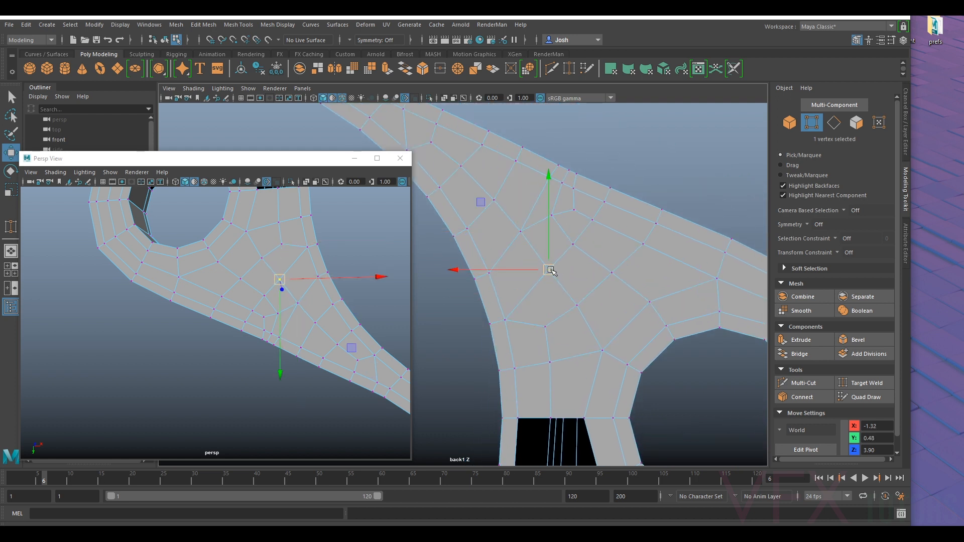
- Nudge the vertices running diagonally from the small hole's ring to the outer edge into even spacing
click(577, 307)
click(601, 352)
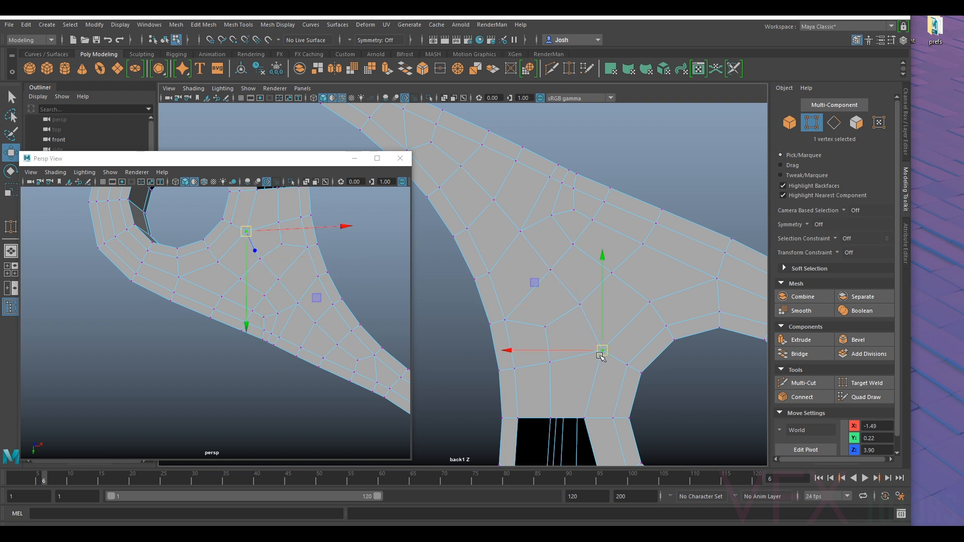
click(578, 306)
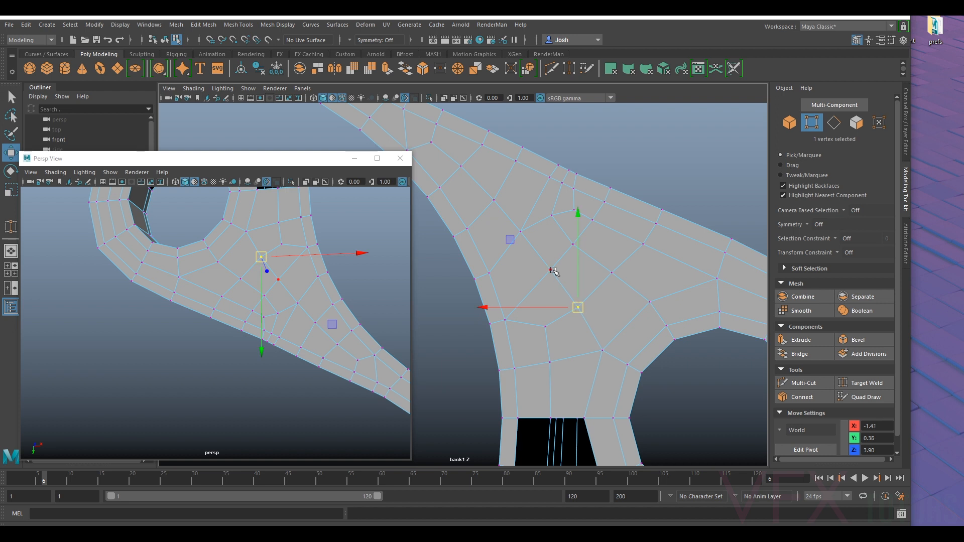
click(565, 253)
click(556, 216)
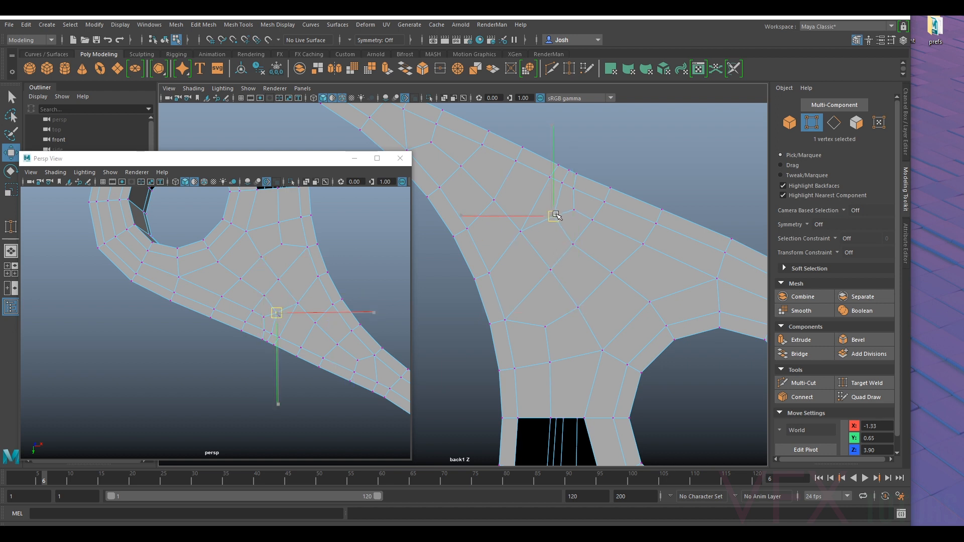
click(578, 245)
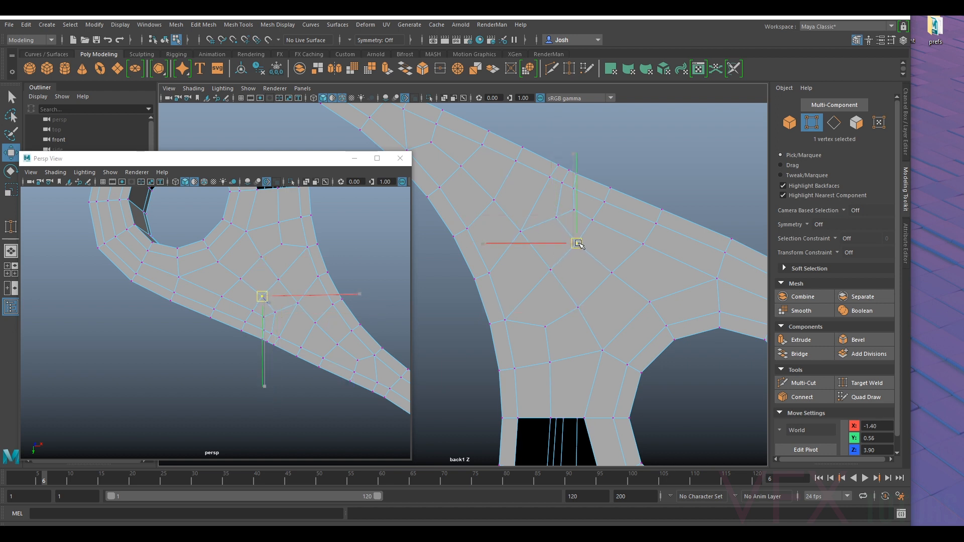
click(626, 281)
click(582, 309)
- Select all faces of the housing's lower half, below the holes' midline, and delete them
scroll(643, 335, down, 5)
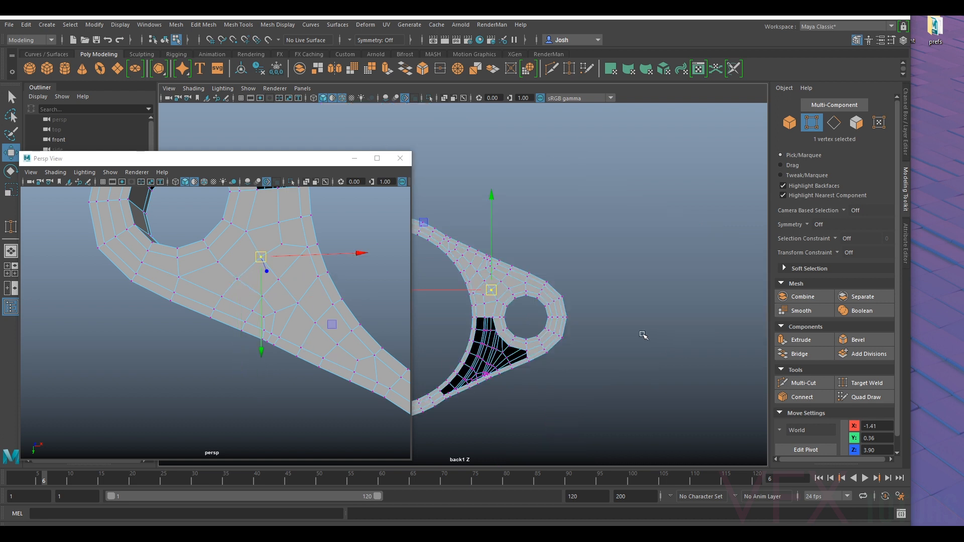
alt+middle_drag(534, 292, 591, 307)
right_drag(582, 296, 592, 239)
alt+middle_drag(662, 341, 681, 274)
right_drag(603, 277, 604, 272)
drag(512, 369, 774, 265)
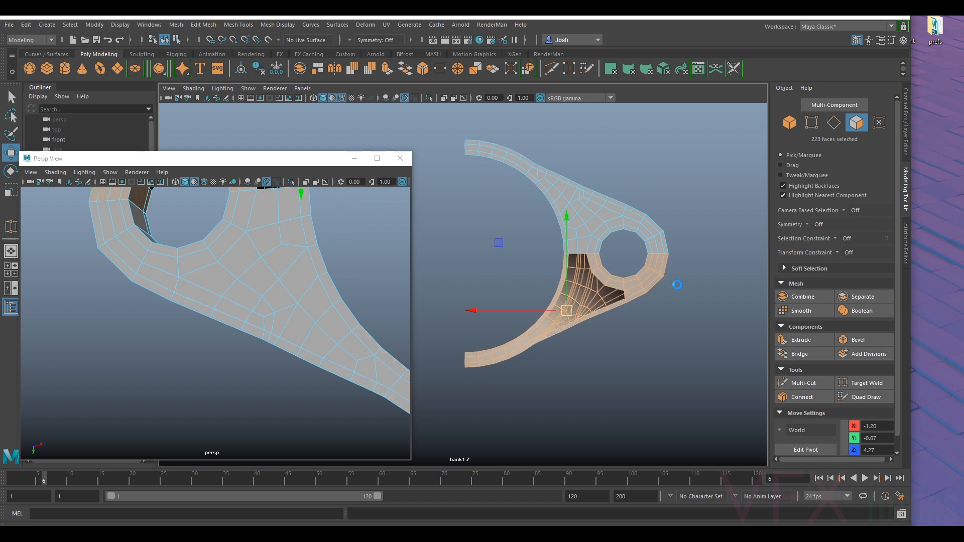
key(Delete)
- Preview the remaining half smoothed in the perspective view and examine its surface where the arm meets the curved rim
right_drag(600, 229, 651, 222)
key(f)
alt+drag(261, 293, 218, 302)
alt+right_drag(290, 333, 342, 392)
alt+drag(342, 392, 328, 378)
scroll(328, 378, down, 5)
key(3)
alt+drag(273, 366, 219, 416)
click(336, 389)
click(262, 308)
click(314, 323)
scroll(239, 339, up, 5)
alt+drag(259, 357, 226, 310)
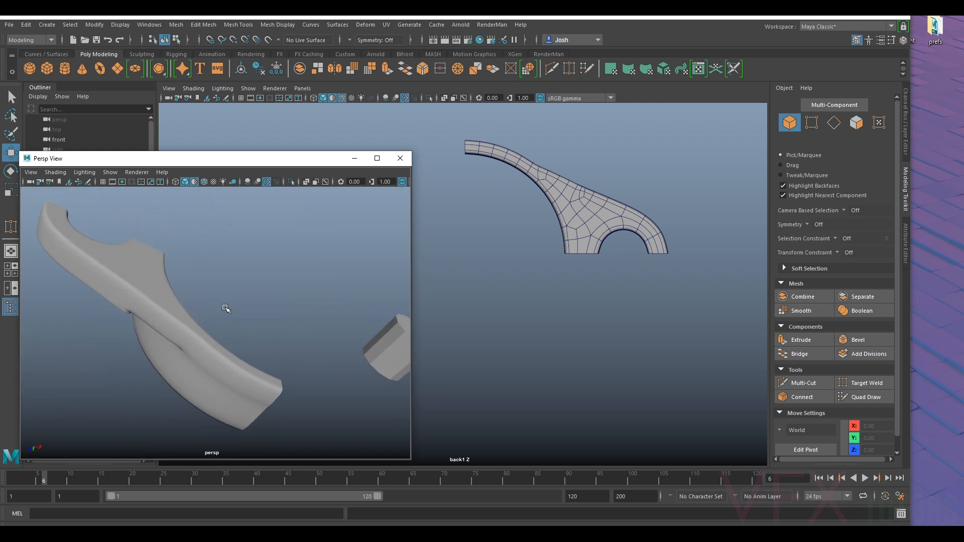
scroll(226, 312, up, 5)
alt+middle_drag(230, 320, 282, 282)
alt+drag(264, 310, 263, 287)
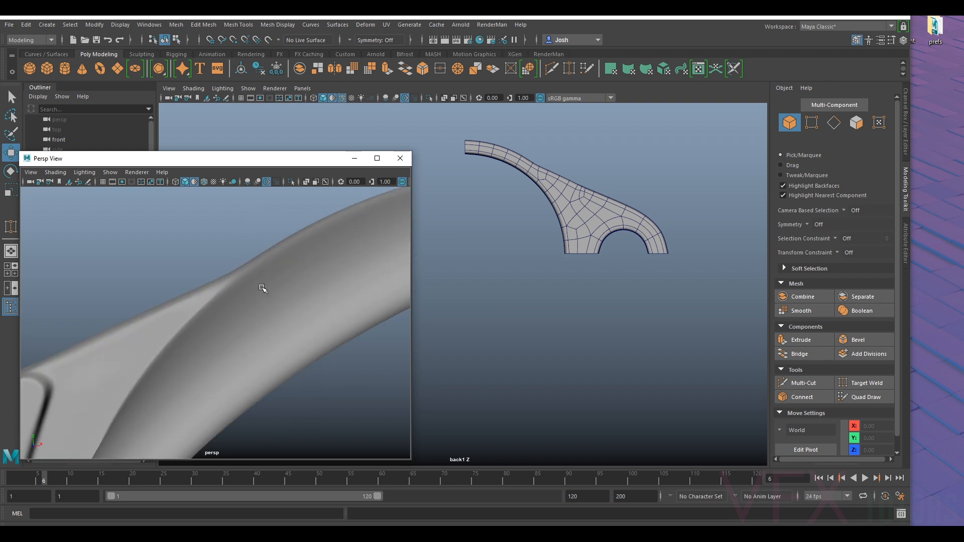
- Return the half to unsmoothed display and adjust the height of the edges where the arm meets the curved rim
click(262, 284)
key(1)
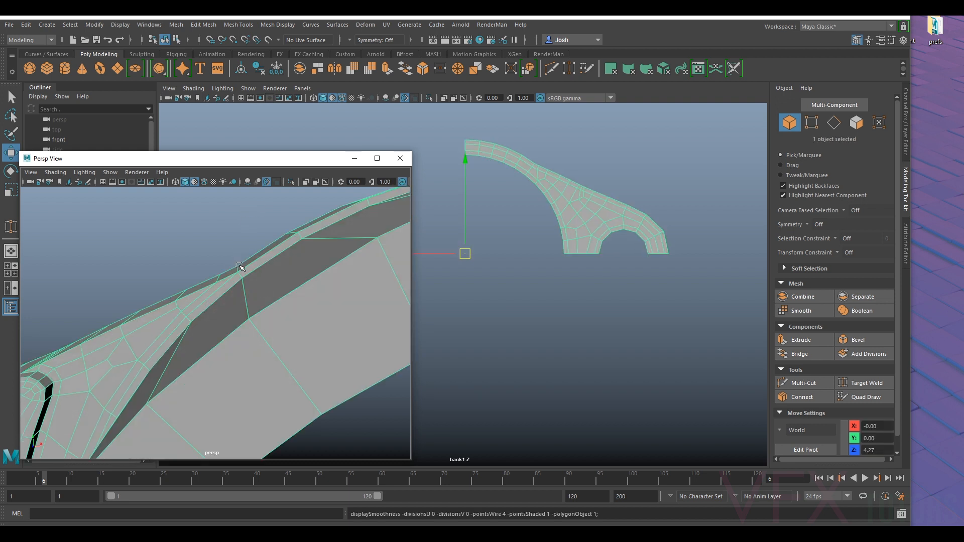
alt+drag(245, 283, 230, 271)
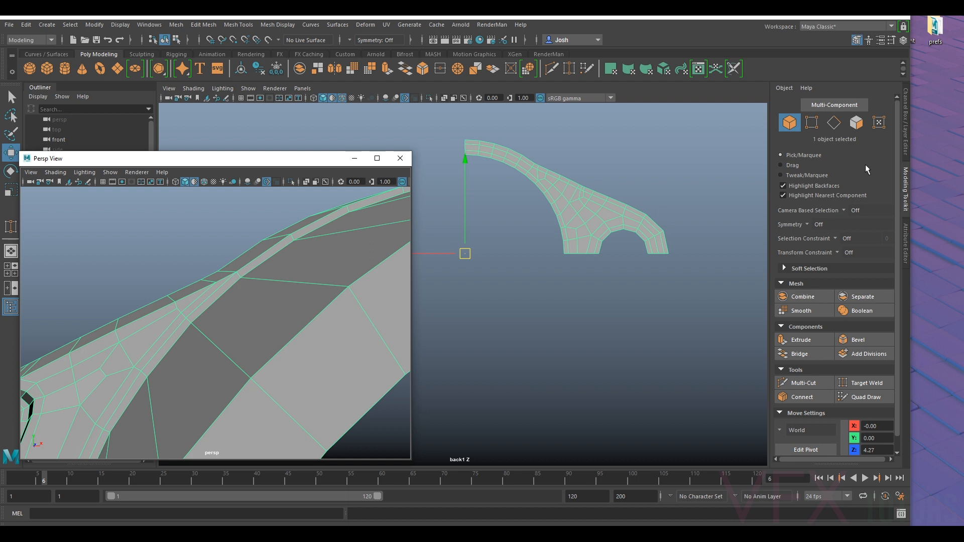
click(834, 122)
click(237, 265)
click(230, 269)
drag(226, 250, 227, 250)
- Adjust the height of the neighbouring cross edges on the outer wall at the arm-to-rim junction
click(208, 272)
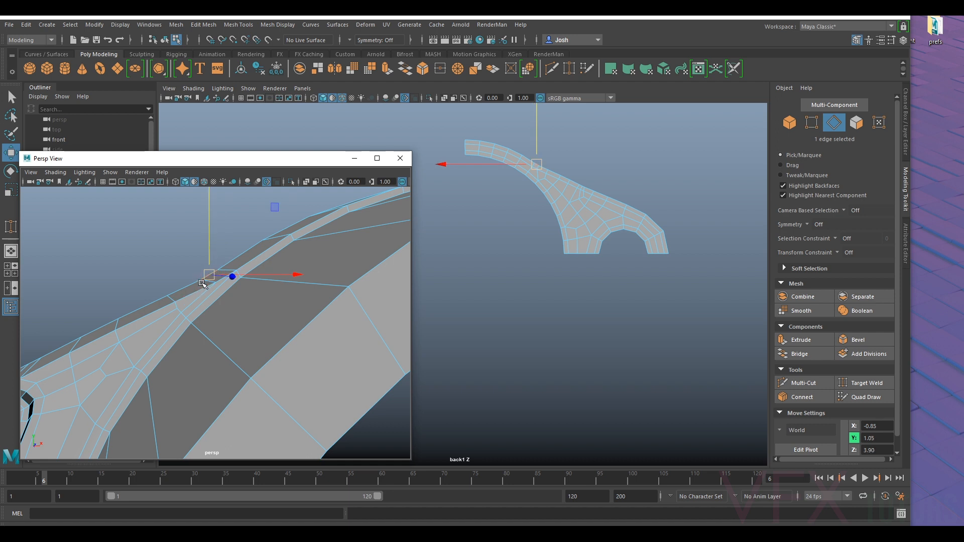
alt+middle_drag(195, 285, 237, 290)
scroll(242, 288, up, 3)
click(289, 261)
drag(282, 246, 280, 245)
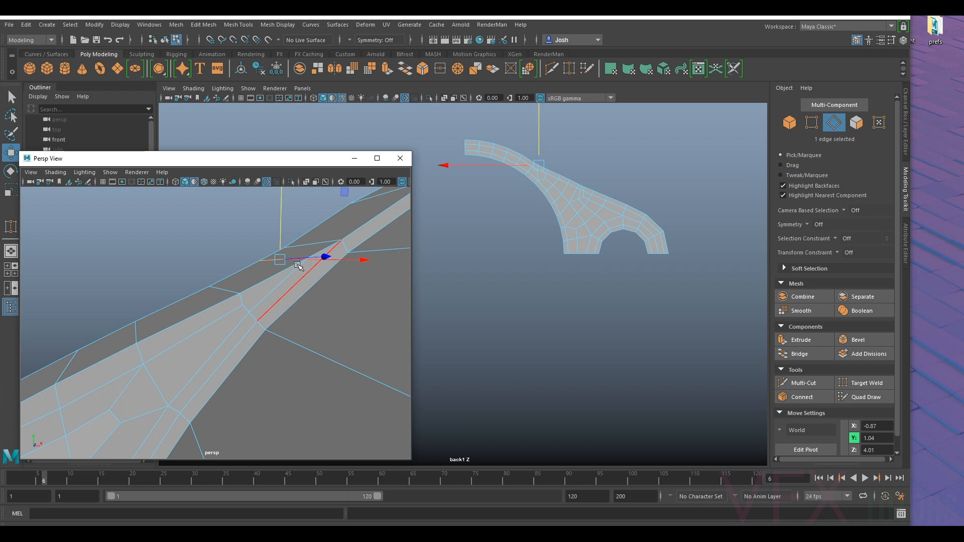
scroll(253, 247, down, 3)
right_drag(253, 246, 305, 240)
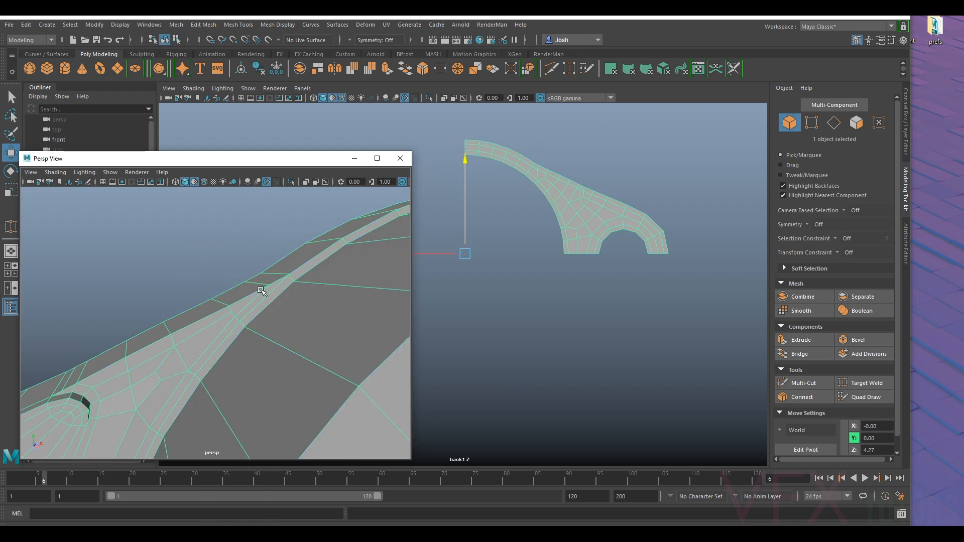
- Preview the adjusted half smoothed, examine the arm-to-rim transition, and restore the unsmoothed display
key(3)
click(212, 275)
scroll(214, 277, down, 5)
alt+drag(215, 301, 261, 300)
alt+drag(312, 272, 290, 370)
click(248, 340)
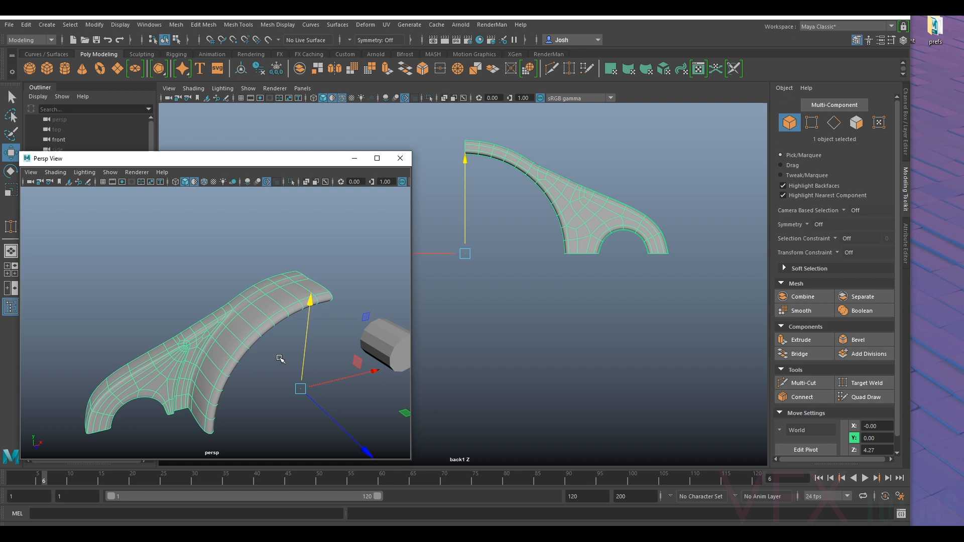
key(1)
click(264, 393)
alt+drag(264, 393, 257, 361)
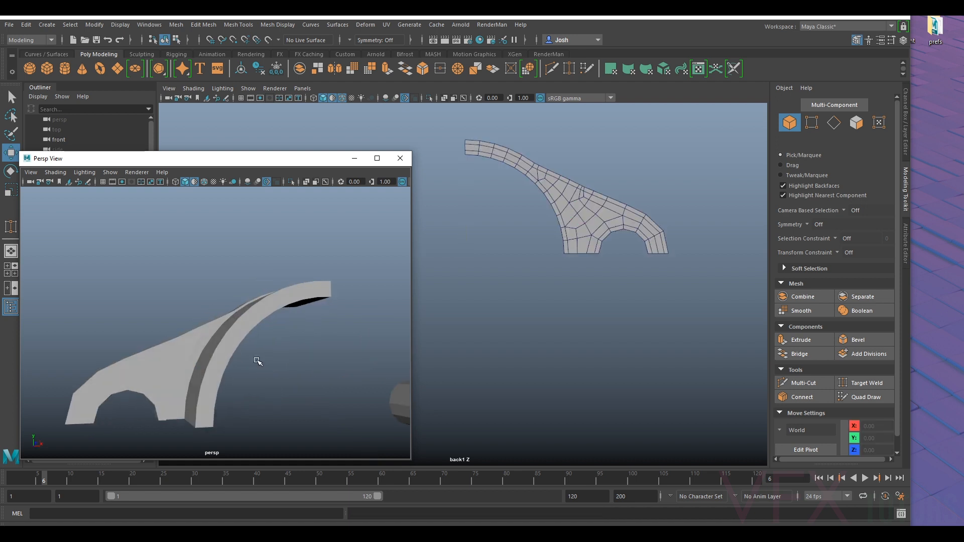
- Try centring the pivot of the half housing mesh
click(227, 333)
alt+middle_drag(588, 261, 628, 261)
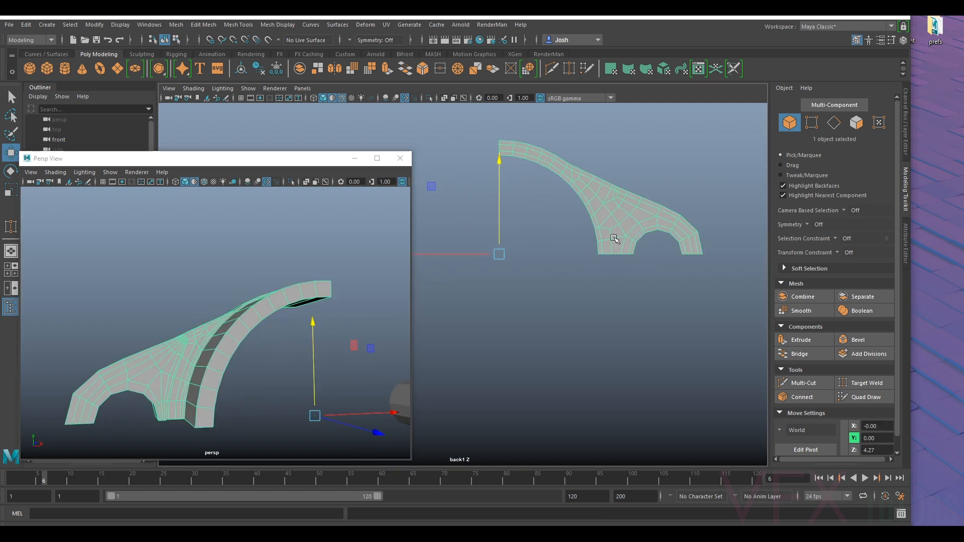
scroll(615, 239, down, 5)
click(278, 69)
click(242, 70)
alt+middle_drag(591, 212, 613, 209)
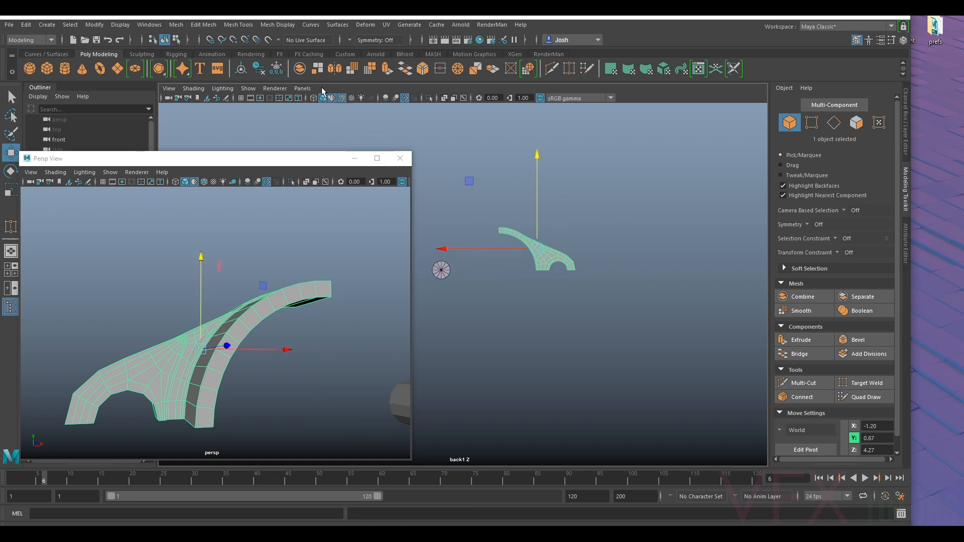
key(ctrl+z)
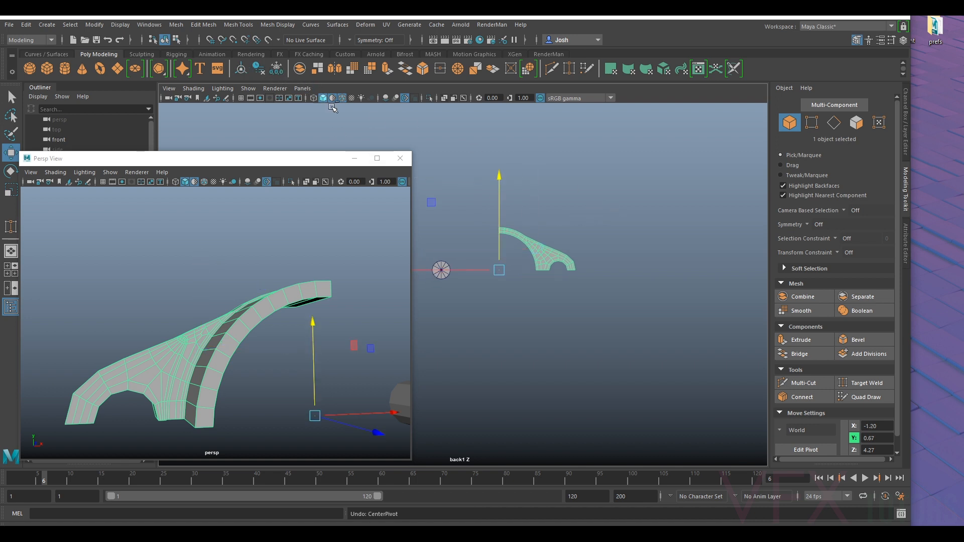
- Duplicate the half housing mesh and mirror the copy across the centre line with a Scale X of -1
scroll(597, 281, up, 1)
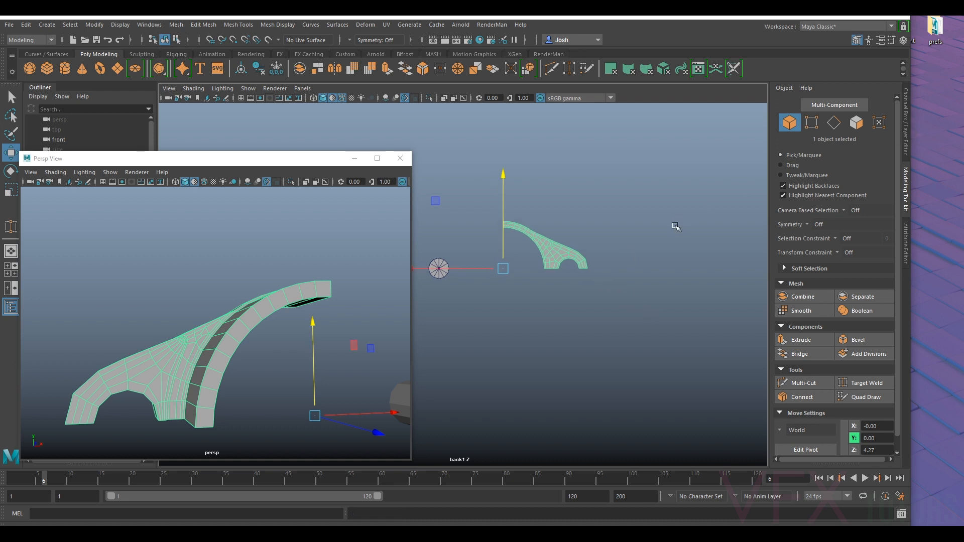
click(907, 134)
double_click(879, 166)
text(-1)
key(Return)
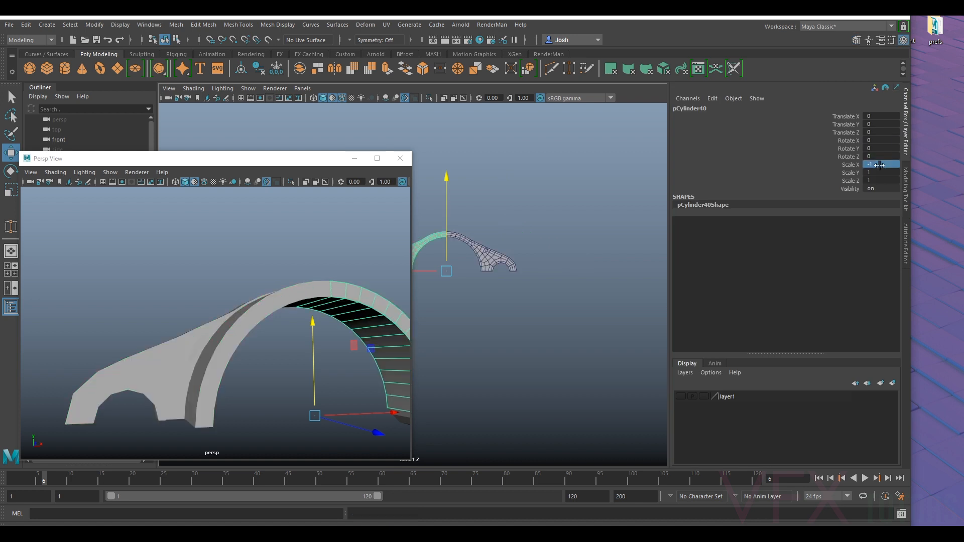
- Combine the original half and its mirrored copy into one arch-shaped mesh
alt+middle_drag(502, 287, 581, 283)
scroll(582, 279, up, 4)
alt+middle_drag(664, 220, 513, 258)
scroll(597, 235, up, 4)
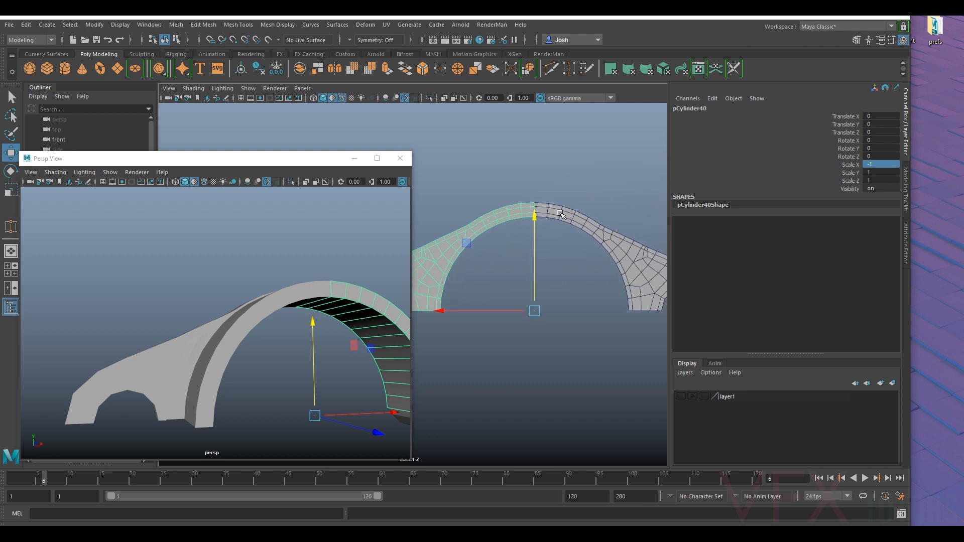
click(561, 217)
click(176, 24)
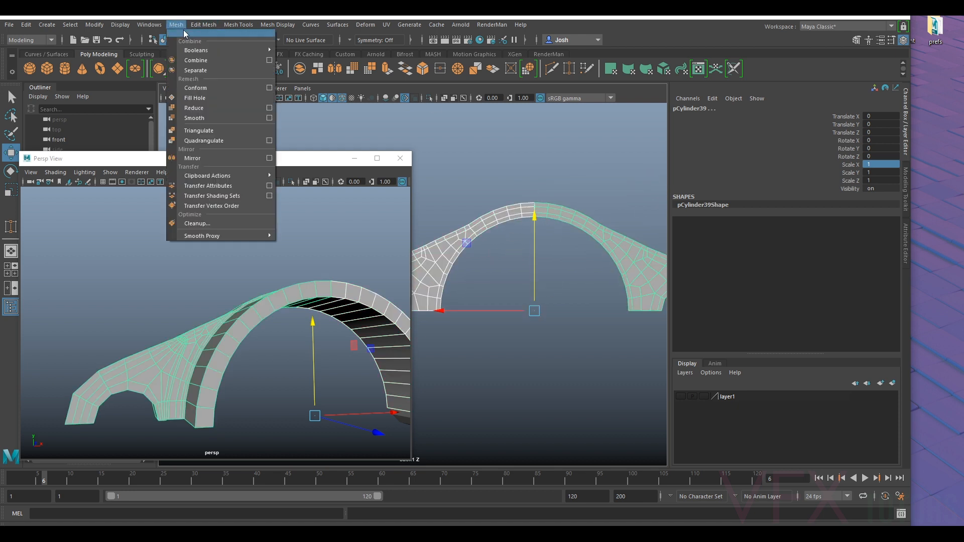
click(196, 60)
- Merge the paired vertices along the centre seam at the top of the arch with a 0.01 distance threshold
right_drag(511, 201, 516, 200)
scroll(553, 212, up, 1)
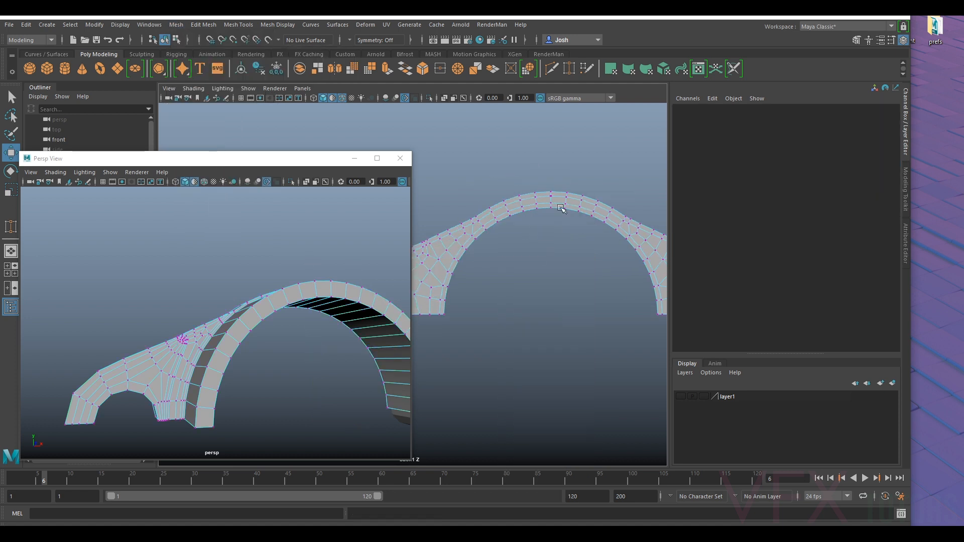
drag(558, 181, 543, 221)
scroll(602, 191, up, 3)
alt+middle_drag(638, 168, 521, 267)
scroll(520, 266, up, 2)
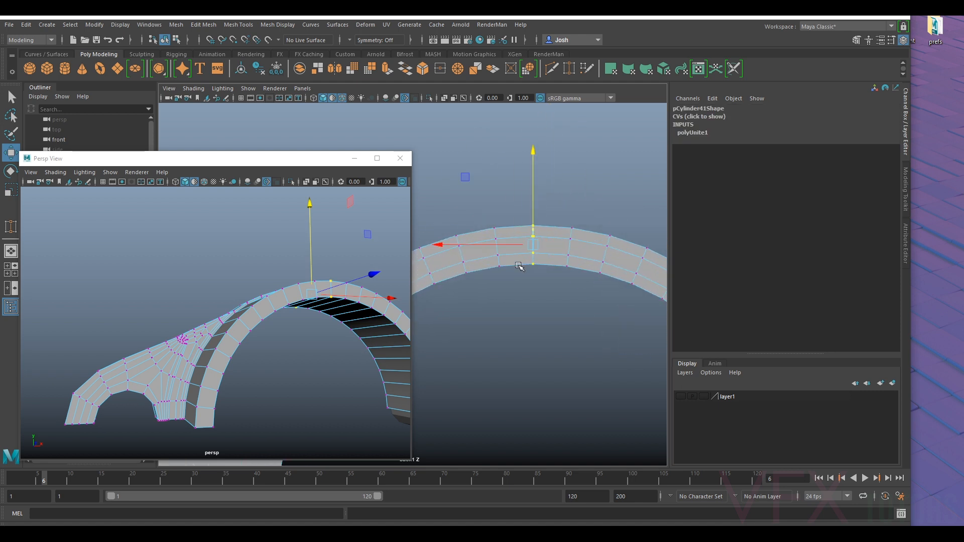
click(203, 24)
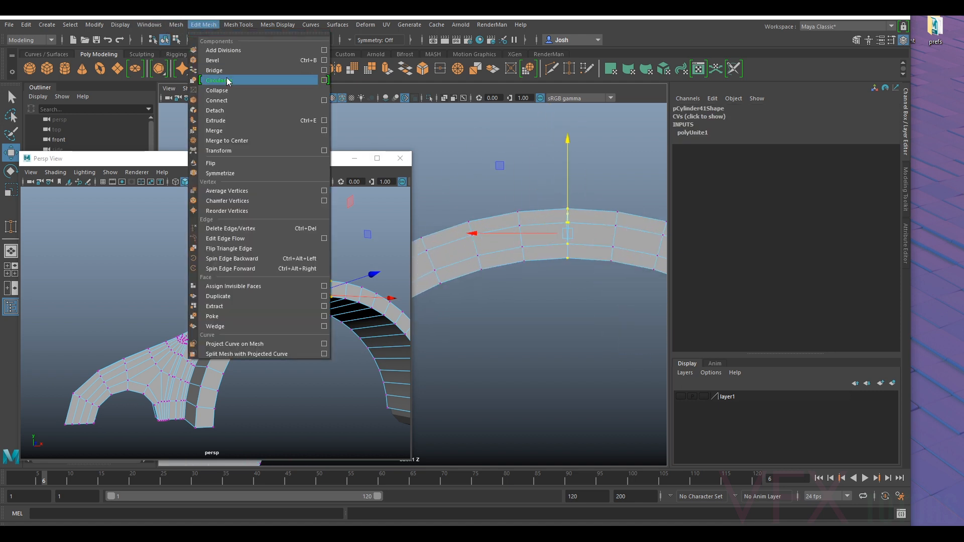
click(236, 132)
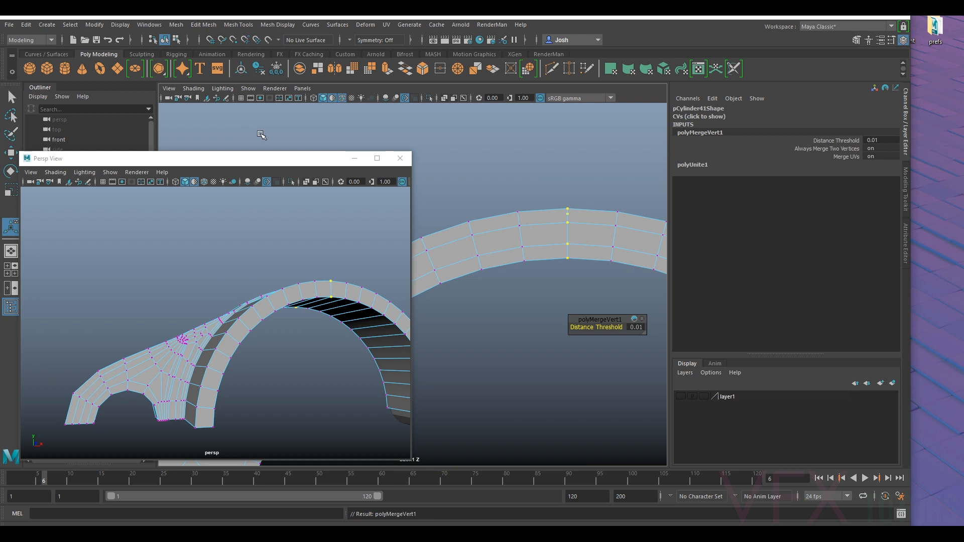
key(ctrl+z)
click(203, 24)
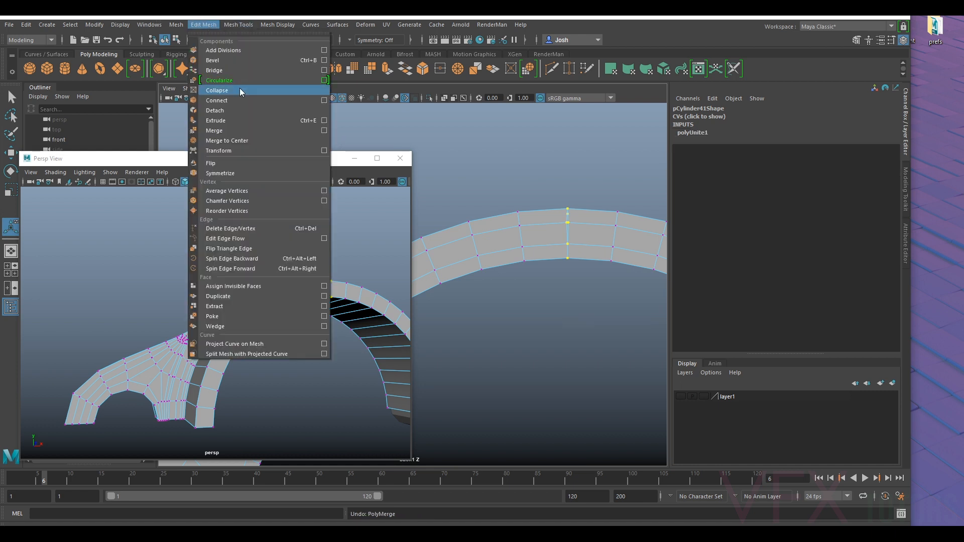
click(236, 131)
scroll(469, 183, up, 4)
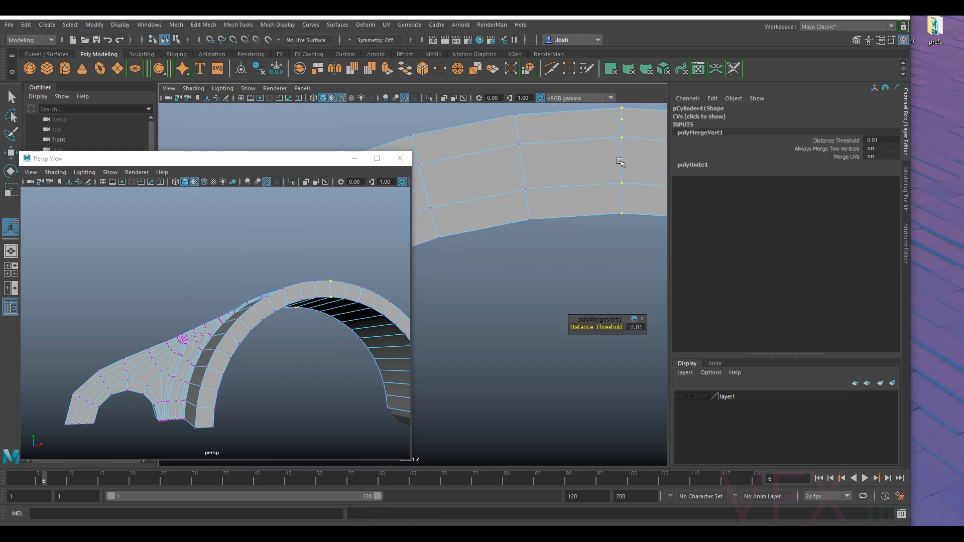
- Examine the merged seam at the top of the arch, including a smoothed preview, and return to unsmoothed display
alt+drag(363, 282, 410, 327)
alt+right_drag(203, 323, 250, 334)
alt+drag(157, 307, 210, 310)
alt+drag(178, 272, 173, 304)
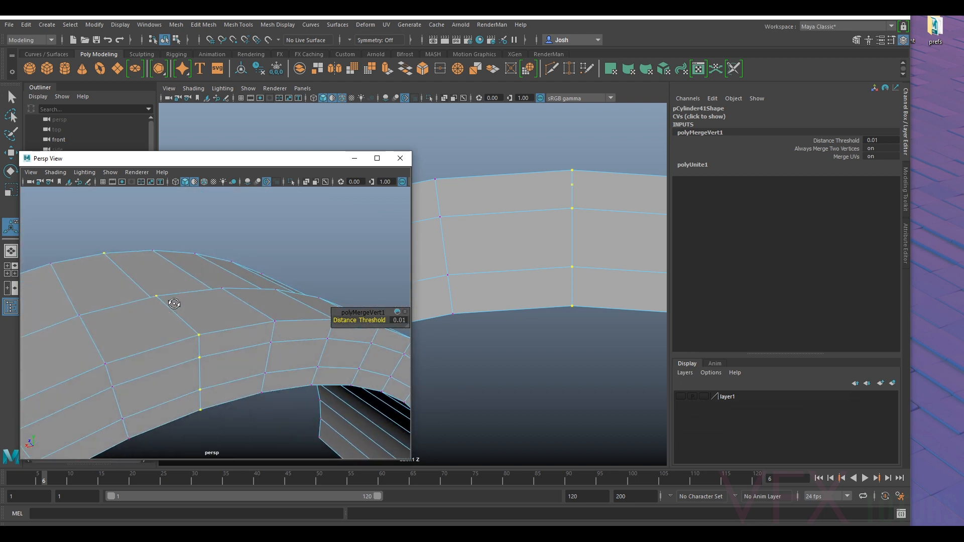
drag(345, 321, 345, 320)
mouse_move(209, 323)
alt+mouse_down()
mouse_move(273, 325)
mouse_move(194, 312)
alt+mouse_up()
click(314, 250)
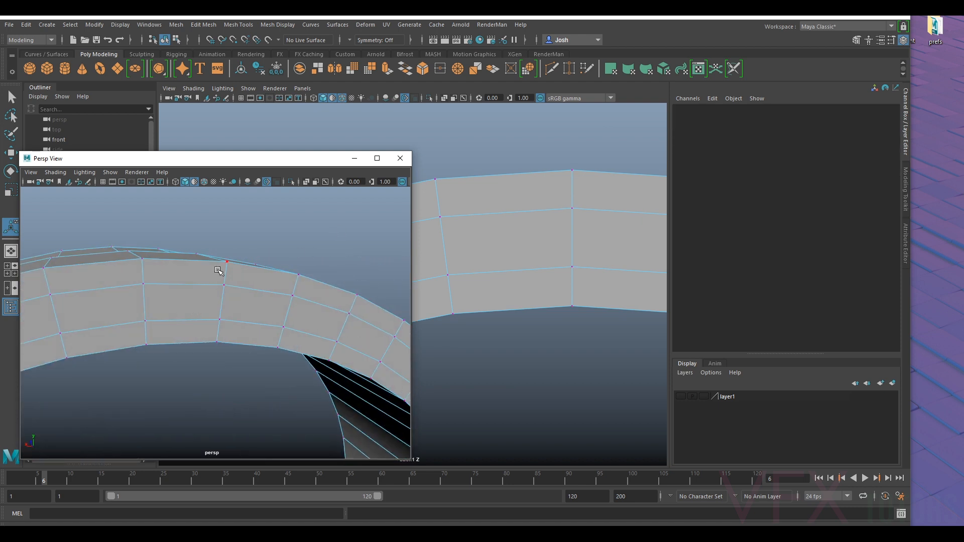
right_drag(217, 261, 252, 231)
key(3)
alt+drag(252, 246, 239, 262)
key(1)
scroll(213, 305, down, 6)
alt+drag(213, 305, 190, 258)
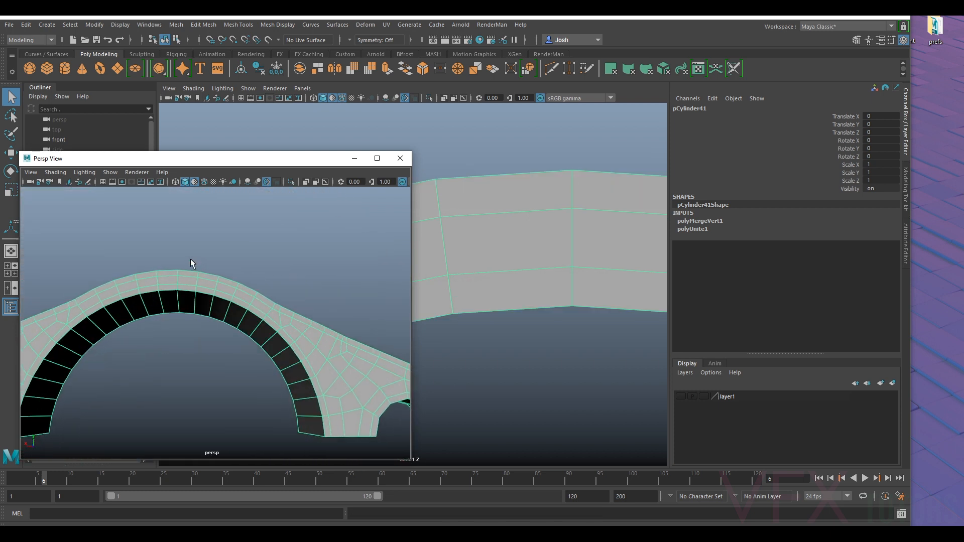
- Delete the arch mesh's construction history and lower its pivot to align with the arch's open bottom ends
scroll(191, 271, down, 3)
key(w)
key(f)
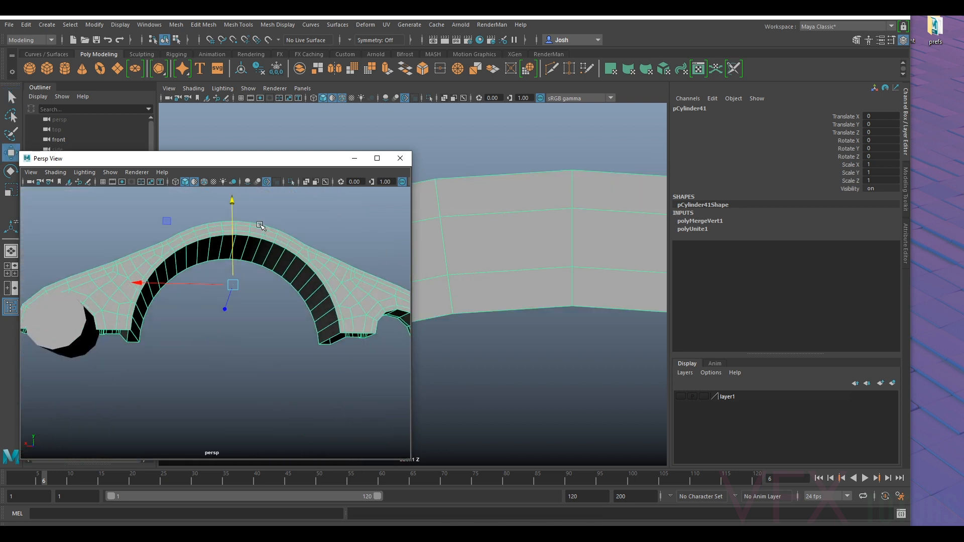
key(f)
scroll(575, 219, down, 5)
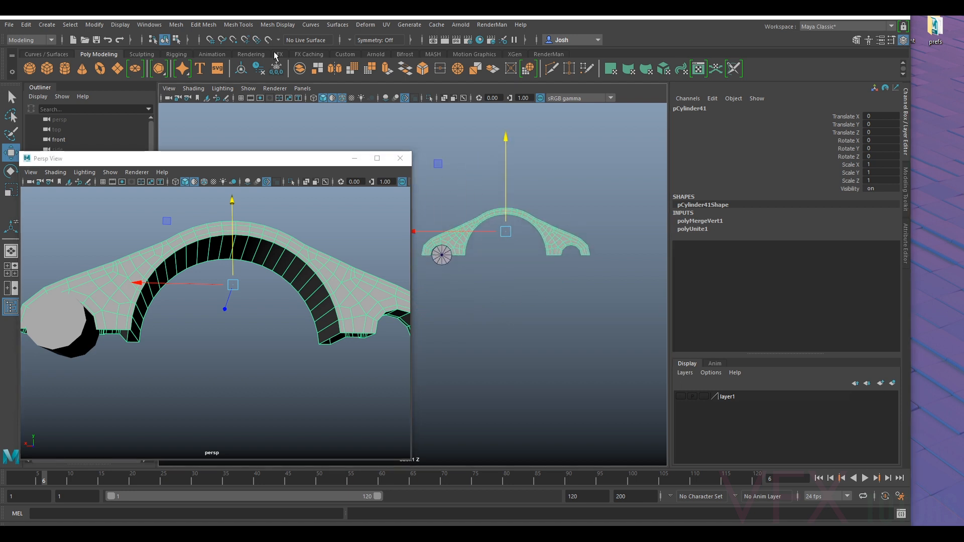
click(277, 69)
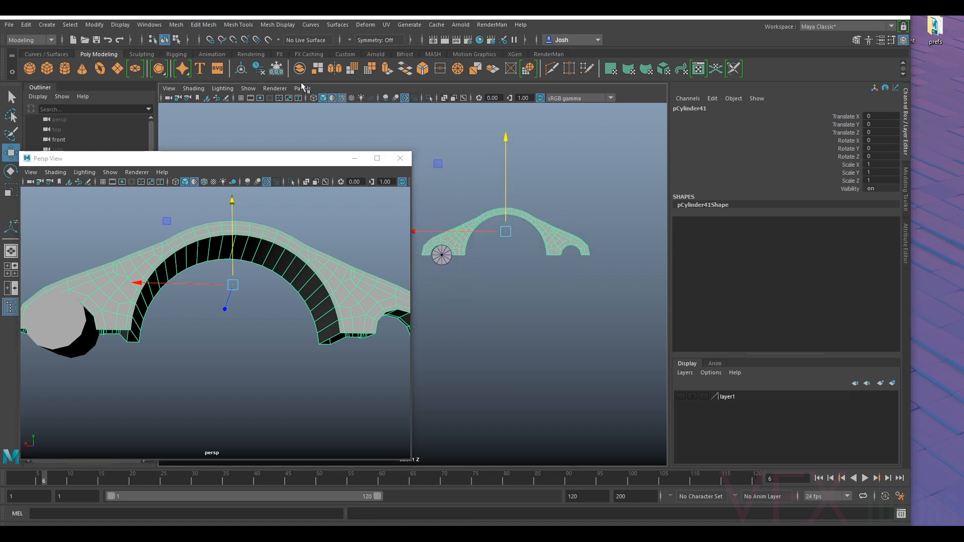
key(d)
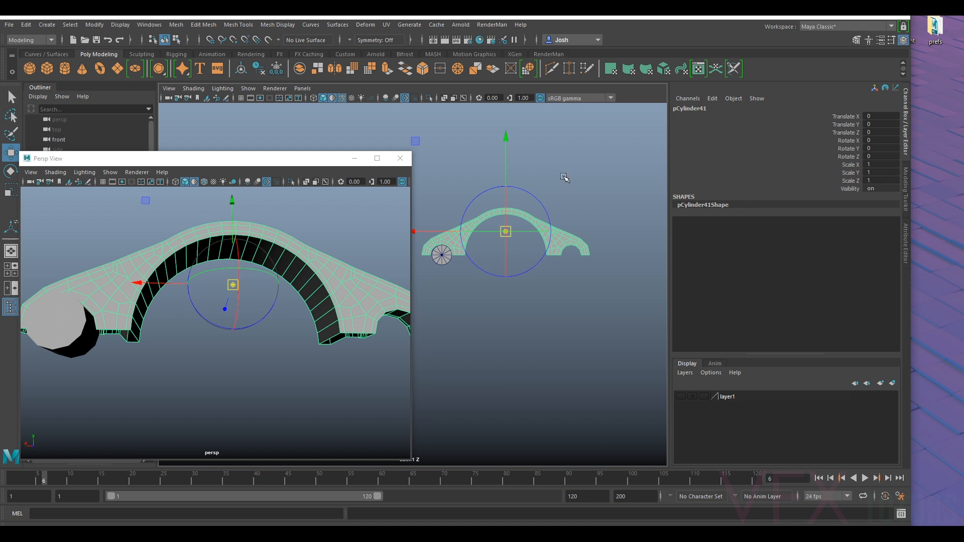
drag(507, 139, 566, 265)
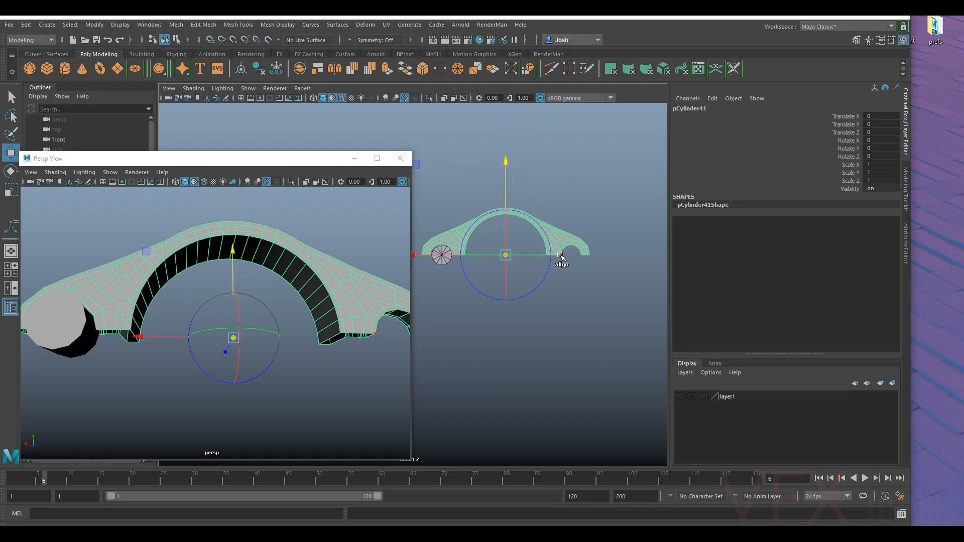
key(d)
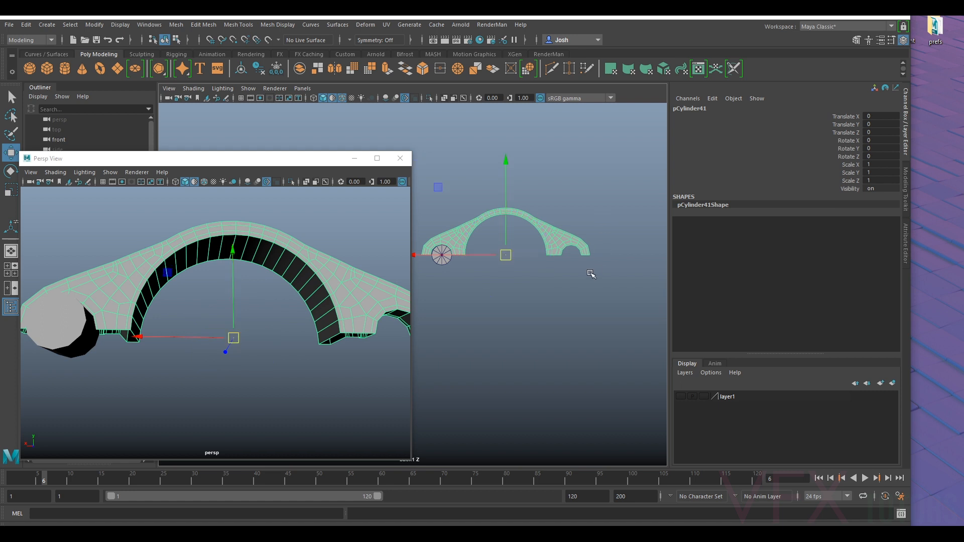
- Duplicate the arch mesh and mirror the copy downward with a Scale Y of -1
key(ctrl+d)
key(Return)
alt+click(467, 214)
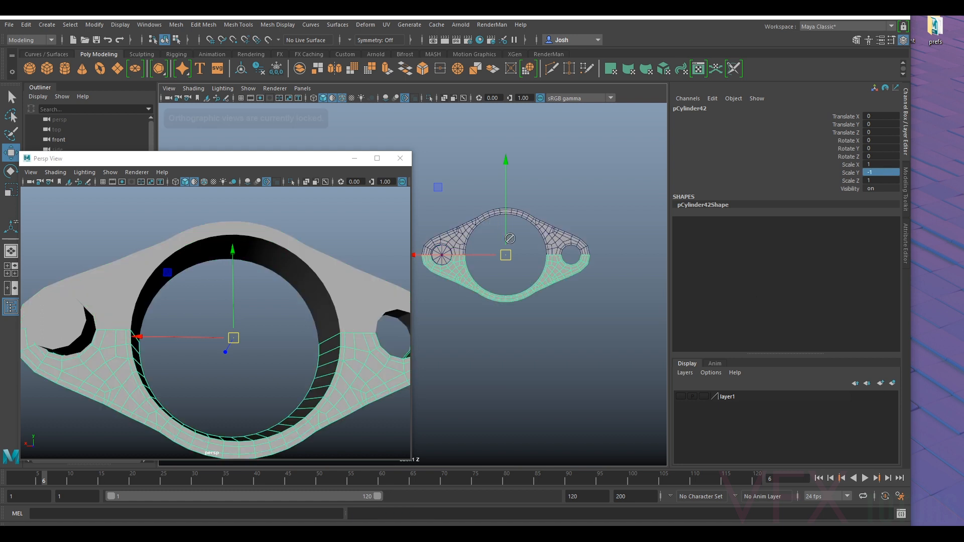
- Combine the upper and lower halves into a single flange housing mesh
scroll(469, 214, up, 2)
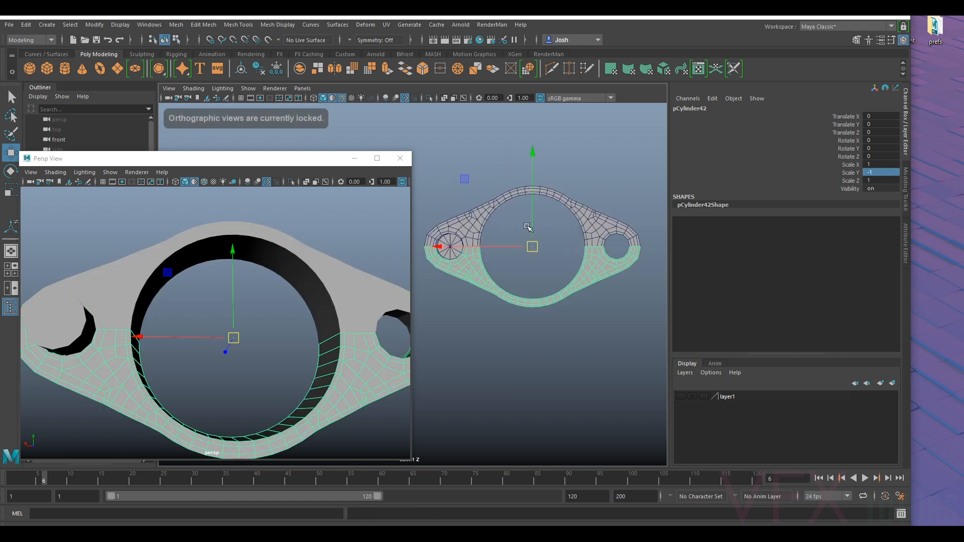
shift+click(472, 213)
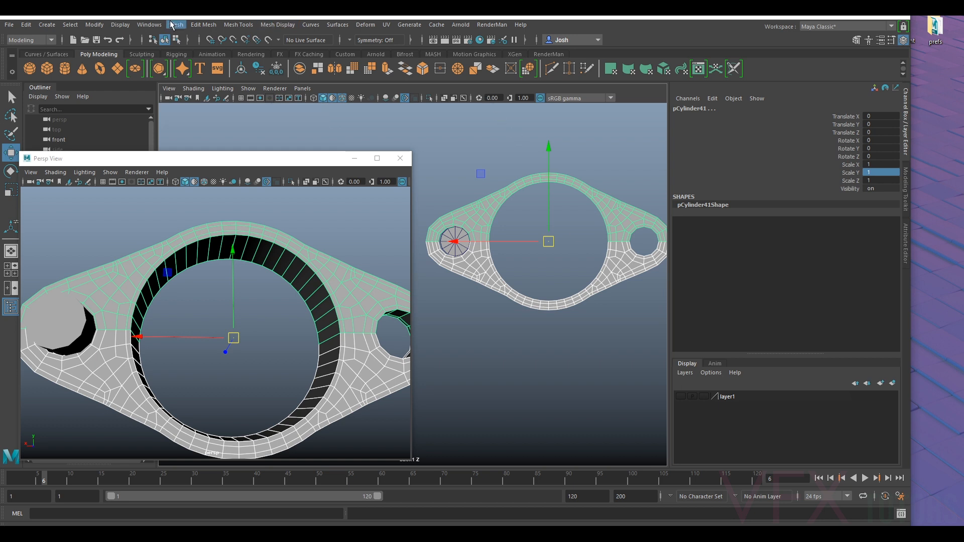
click(172, 25)
click(195, 60)
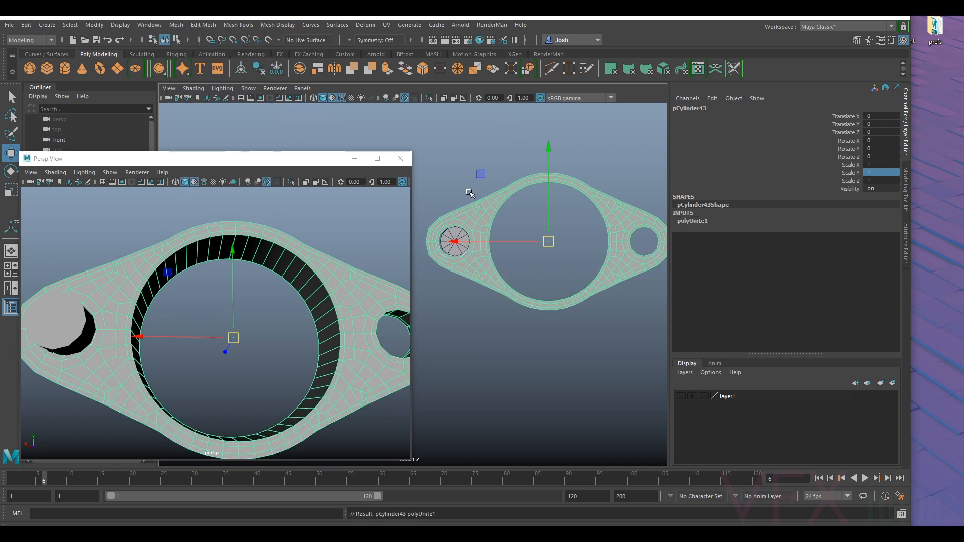
- Merge the paired vertices along the housing's horizontal mid seam with a 0.01 distance threshold
right_drag(478, 220, 442, 219)
alt+middle_drag(483, 237, 527, 235)
alt+right_drag(527, 235, 595, 208)
drag(632, 200, 511, 214)
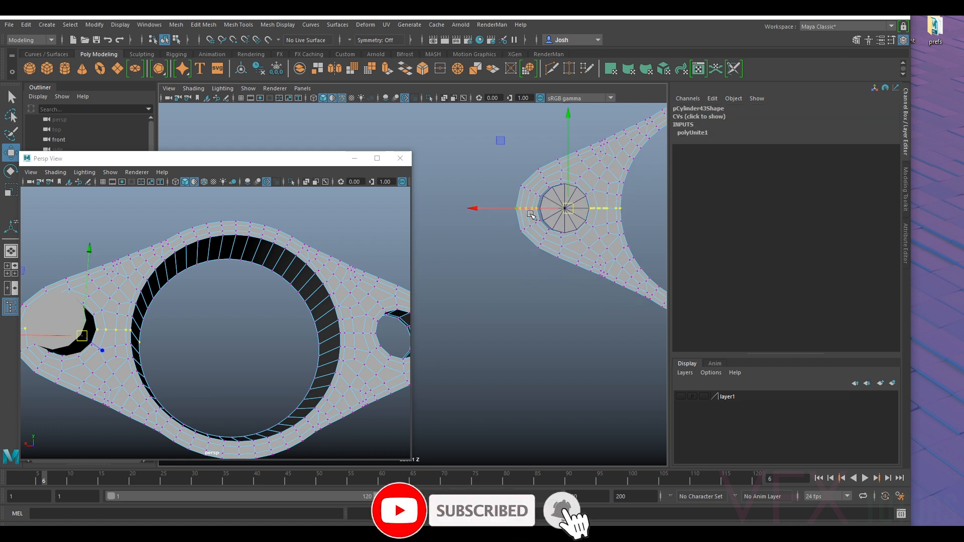
alt+right_drag(530, 216, 599, 212)
alt+middle_drag(637, 194, 456, 284)
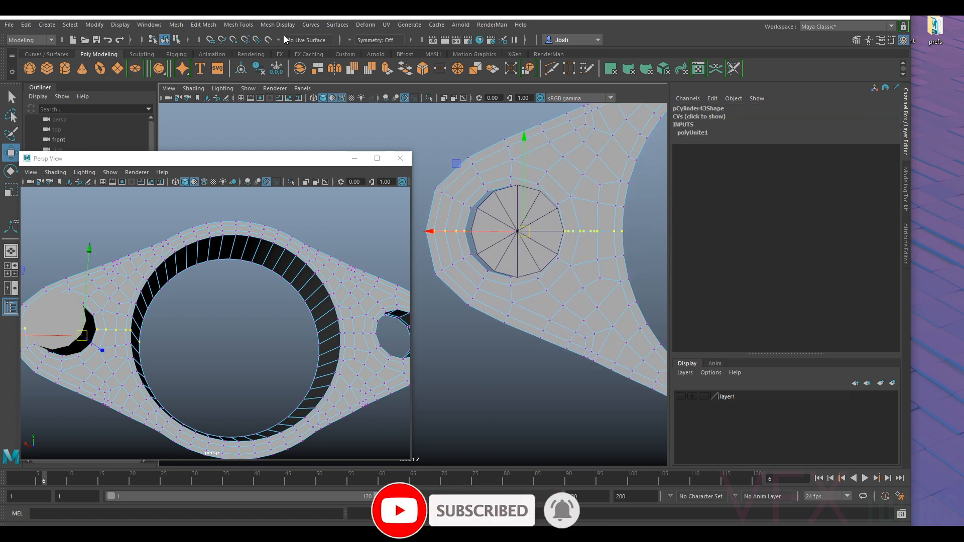
click(204, 24)
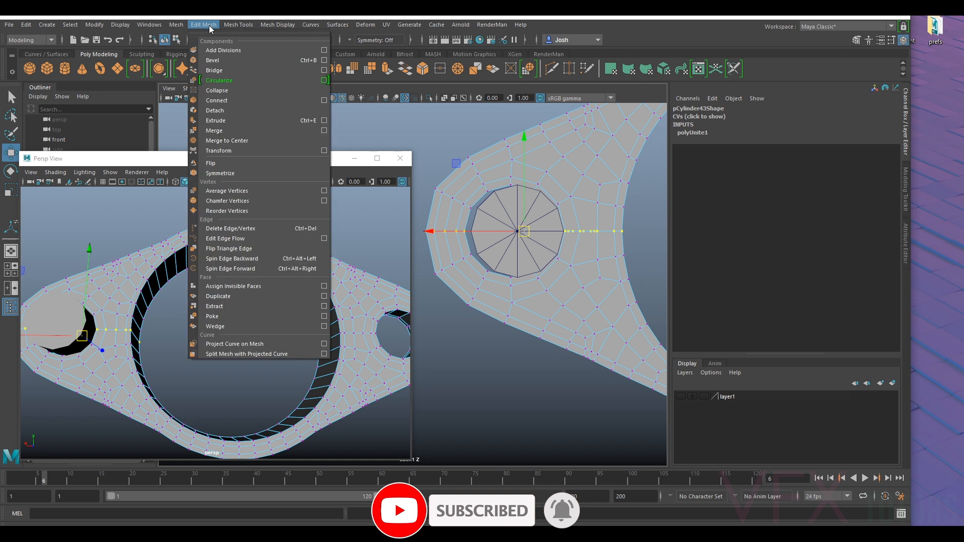
click(228, 132)
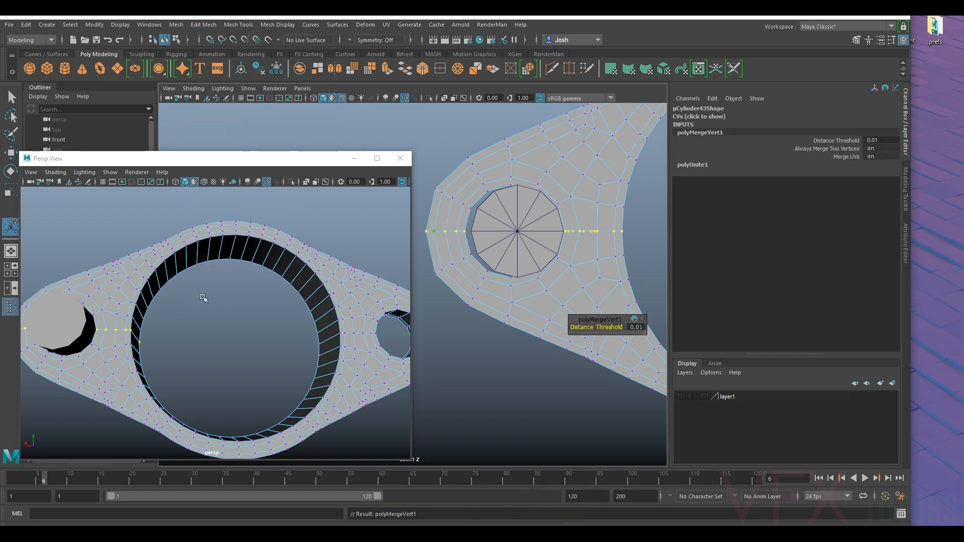
- Show the full housing smoothed and hide the cylinder passing through its bolt hole
right_drag(201, 272, 248, 234)
alt+drag(248, 233, 342, 210)
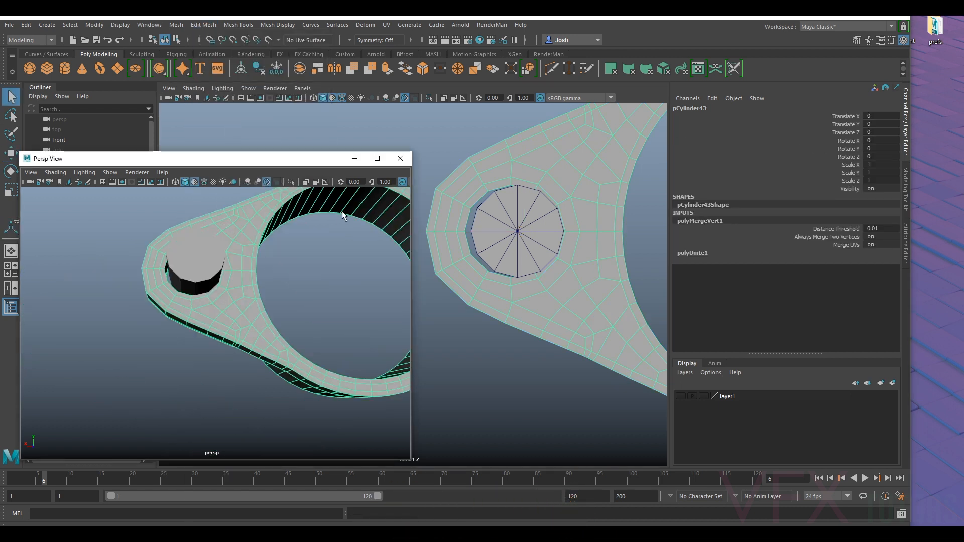
key(3)
alt+drag(302, 255, 370, 267)
click(294, 296)
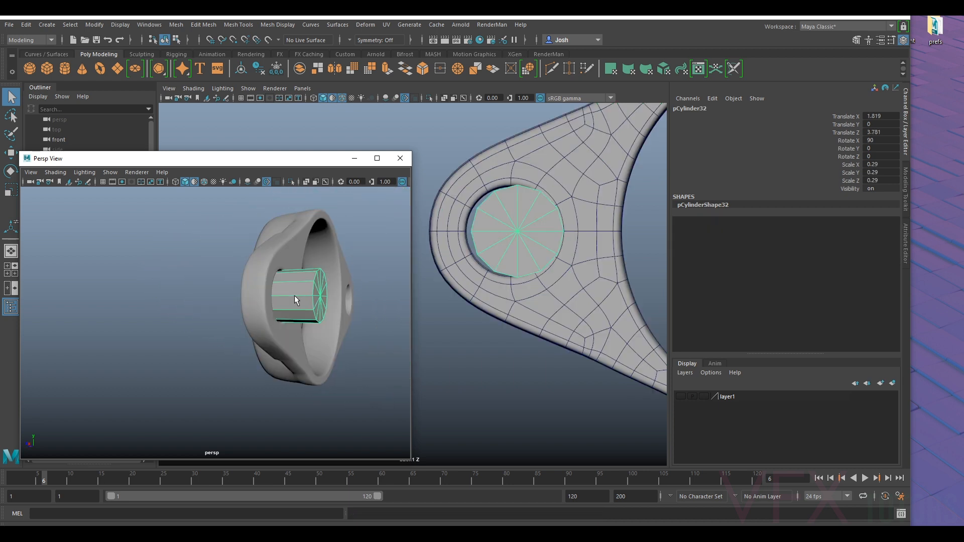
key(ctrl+h)
- Examine the smoothed housing's mid seam around the bolt hole and along the outer wall
alt+drag(312, 294, 195, 296)
scroll(195, 296, down, 8)
alt+drag(280, 304, 319, 261)
scroll(188, 274, up, 8)
alt+middle_drag(319, 261, 243, 320)
alt+drag(291, 357, 323, 344)
scroll(317, 331, up, 5)
scroll(317, 327, up, 3)
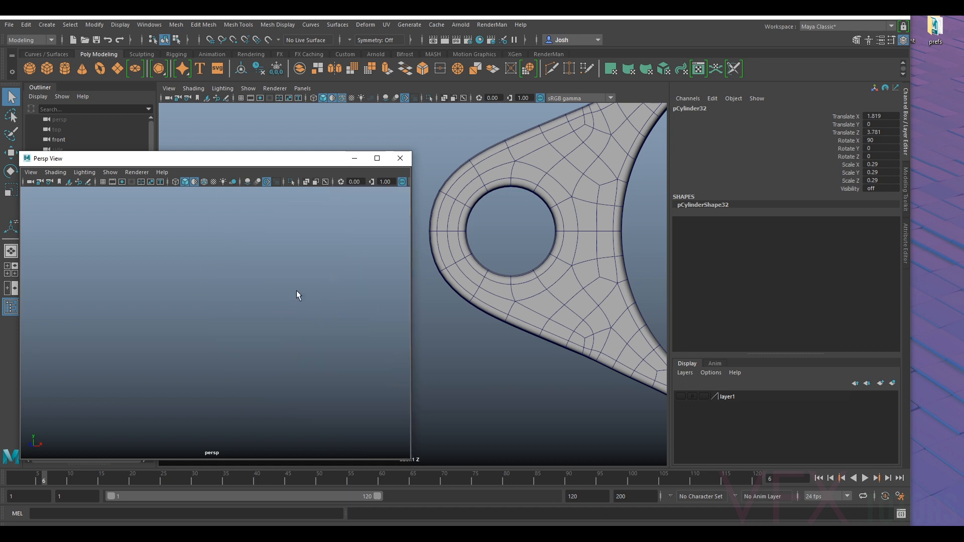
click(574, 291)
key(f)
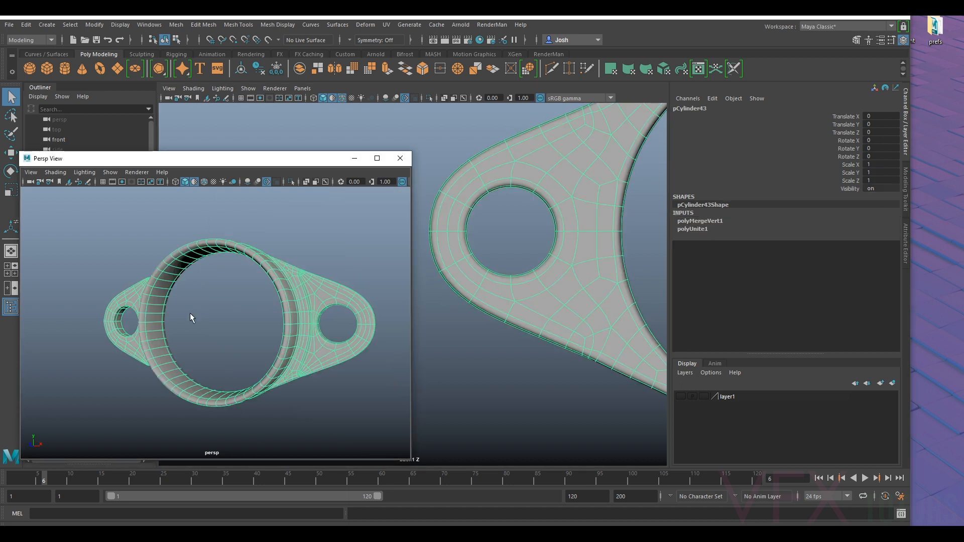
scroll(189, 312, up, 5)
click(172, 334)
alt+middle_drag(171, 334, 409, 333)
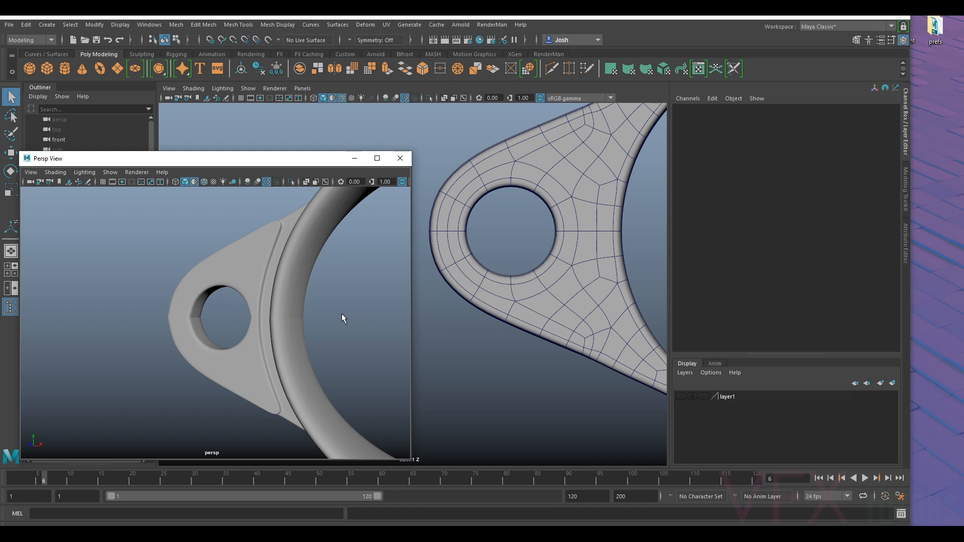
alt+drag(283, 327, 363, 284)
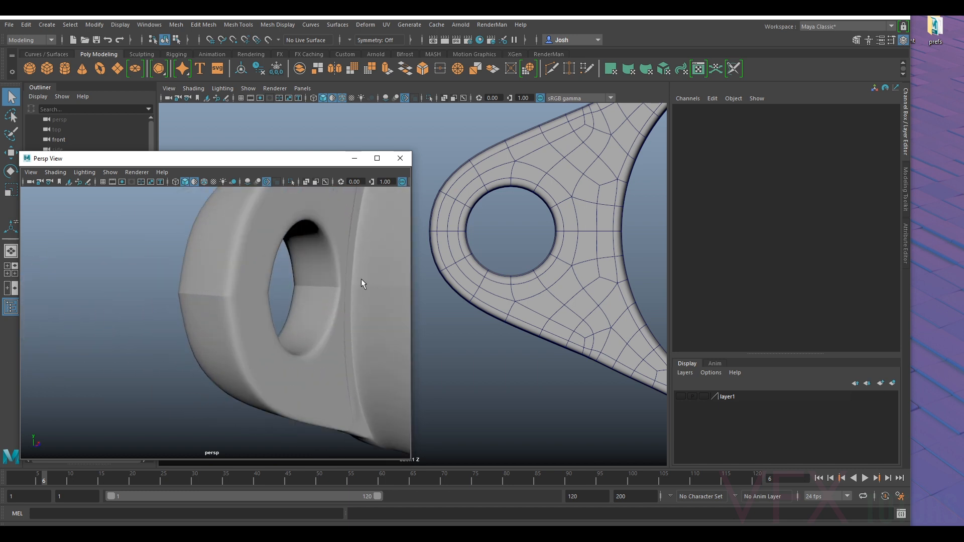
alt+drag(302, 285, 294, 291)
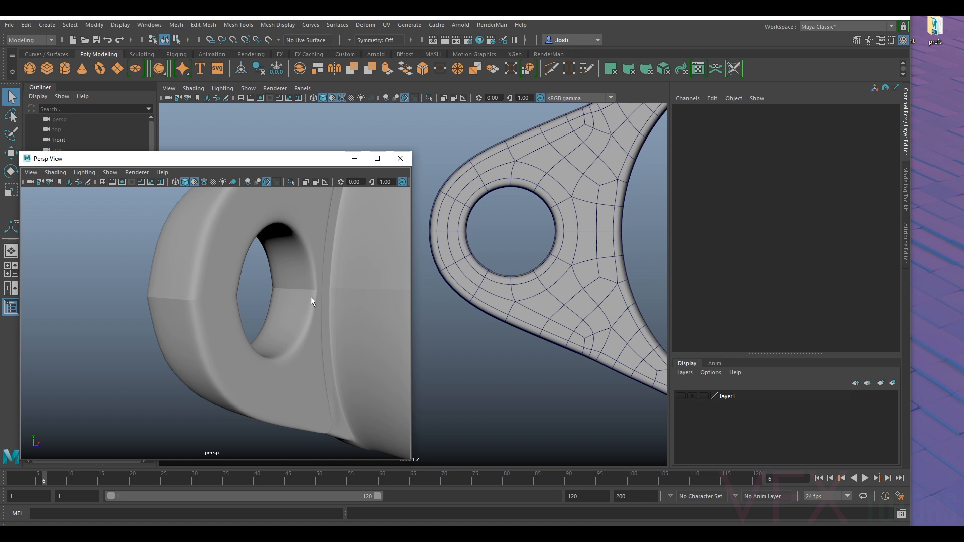
- Select the vertices along the housing's mid seam around the bolt hole and merge them with a 0.01 distance threshold
click(290, 290)
key(1)
right_drag(307, 311, 253, 255)
alt+drag(252, 255, 384, 281)
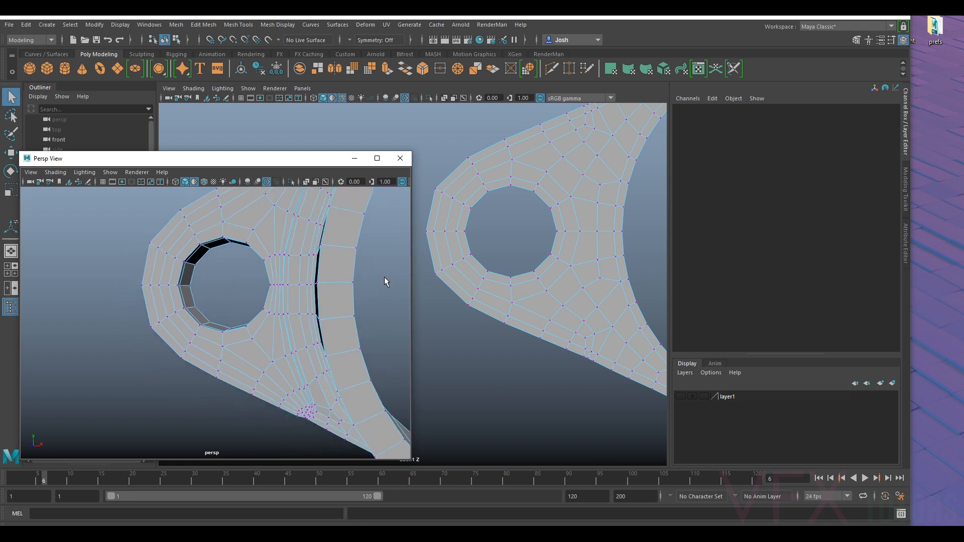
drag(240, 281, 121, 291)
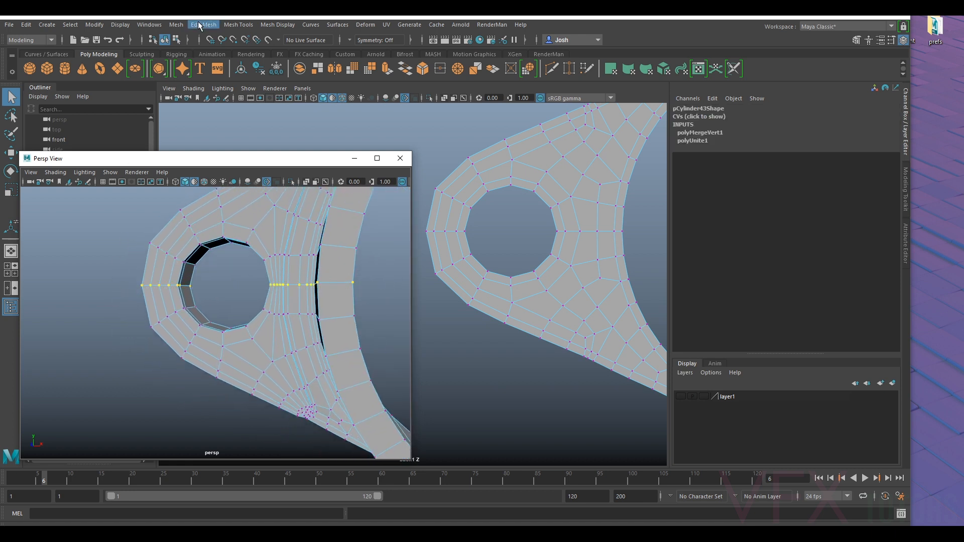
click(173, 29)
mouse_move(203, 25)
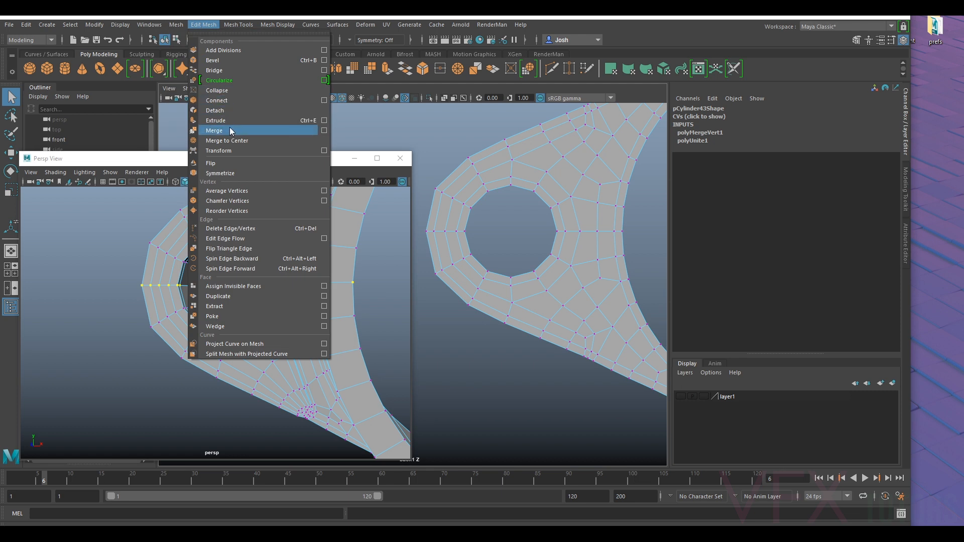
click(211, 130)
right_drag(317, 287, 363, 231)
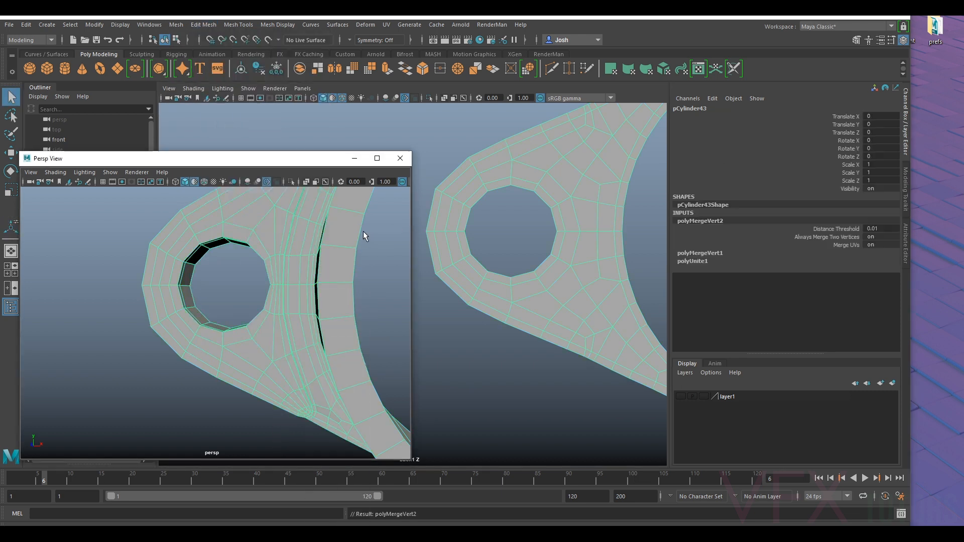
- Preview the complete housing smoothed, return it to the unsmoothed display and save the scene
key(3)
click(359, 270)
alt+drag(358, 270, 116, 317)
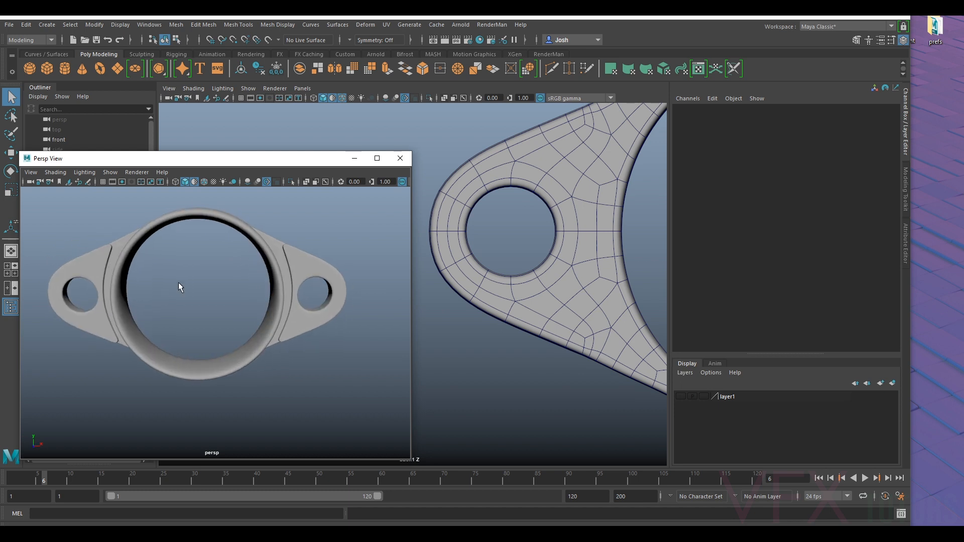
click(277, 252)
key(1)
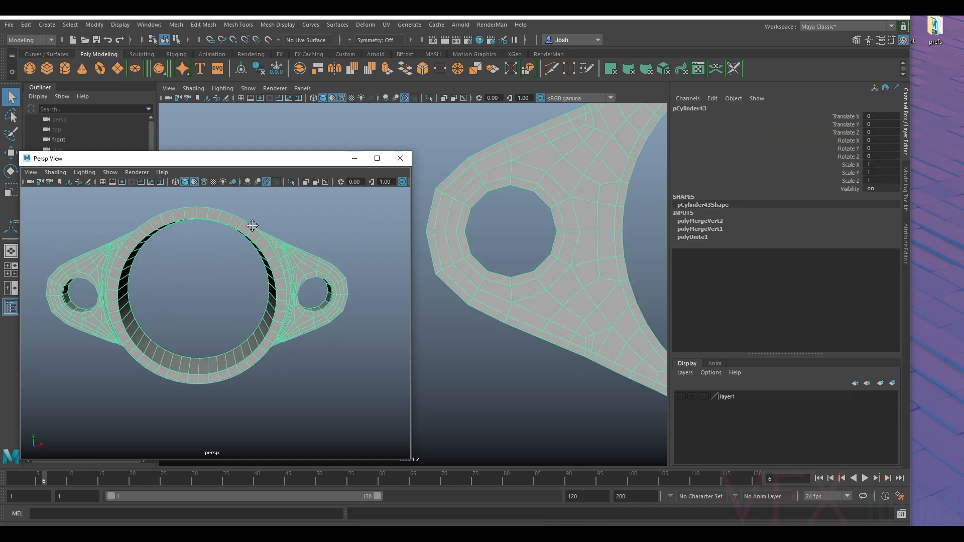
alt+drag(250, 221, 294, 235)
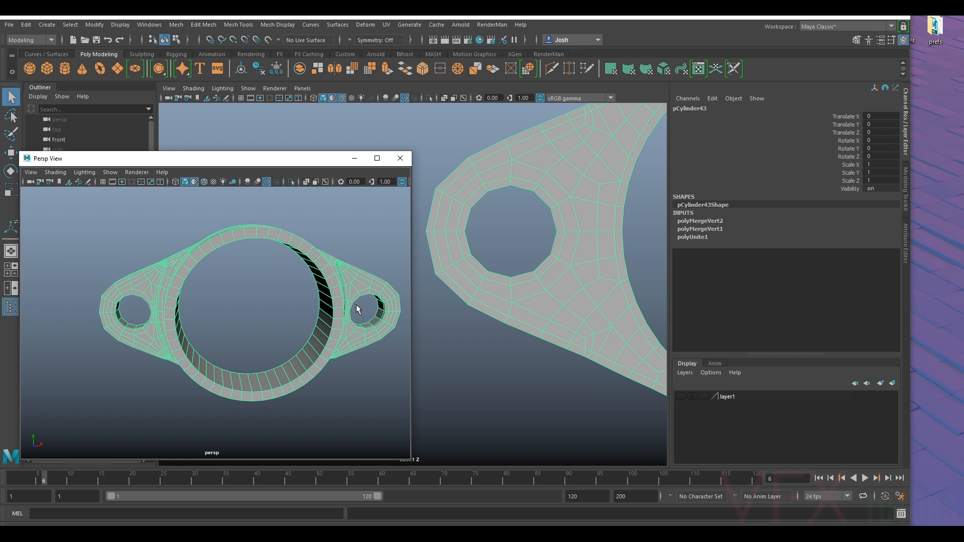
key(ctrl+s)
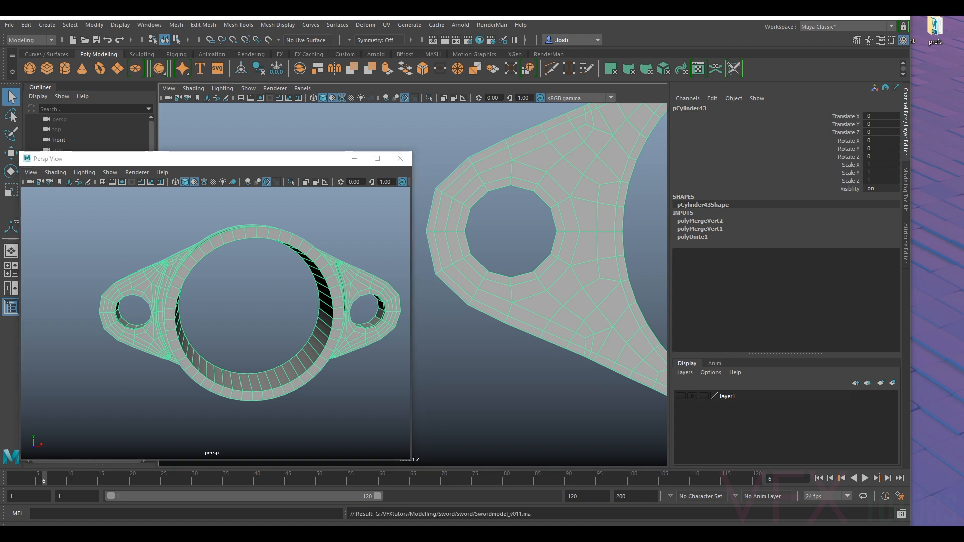
- Unhide the reference image plane and bring its angled photo of the flange bearing into view beside the housing
alt+drag(224, 295, 224, 248)
alt+right_drag(225, 248, 323, 310)
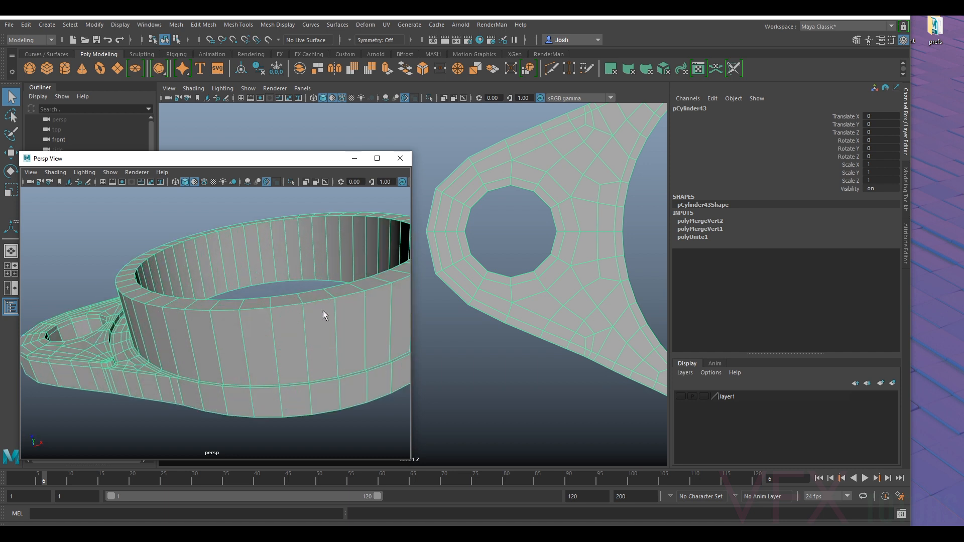
alt+right_drag(531, 291, 507, 282)
drag(305, 162, 370, 151)
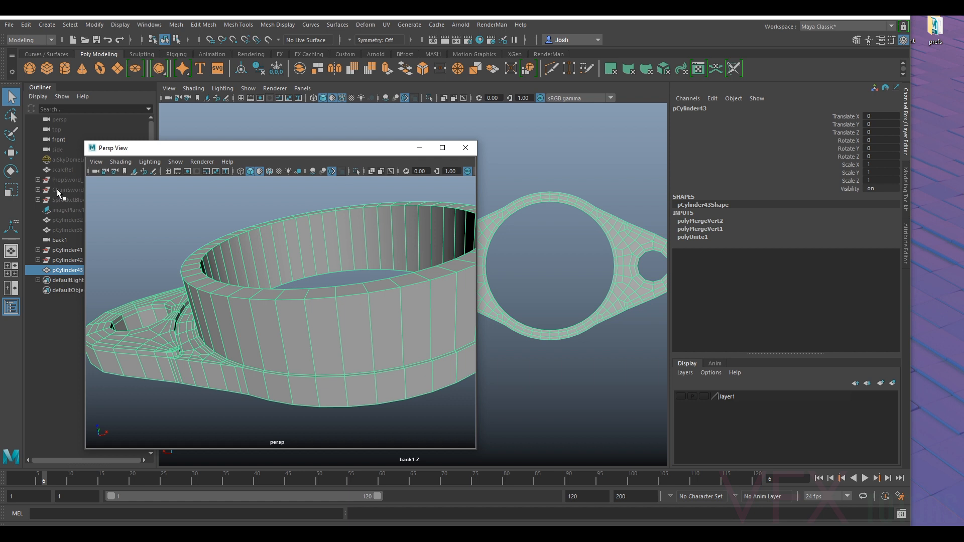
click(66, 210)
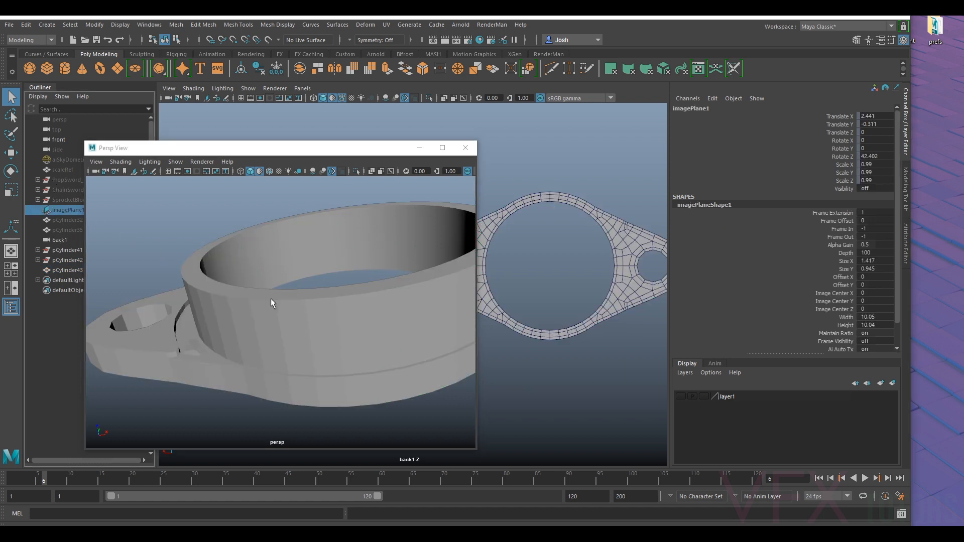
key(shift+h)
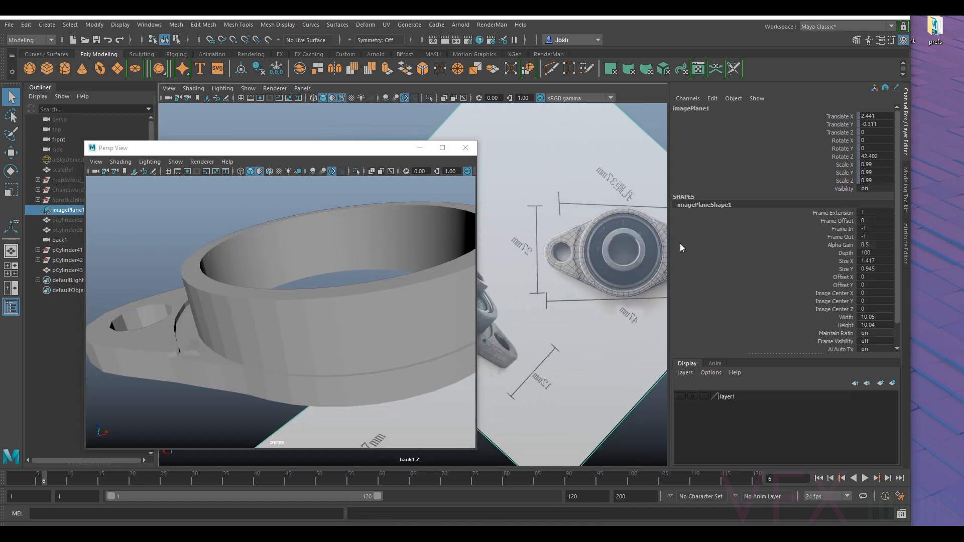
scroll(561, 300, down, 3)
alt+drag(561, 300, 574, 297)
alt+middle_drag(514, 285, 578, 247)
alt+right_drag(578, 247, 626, 284)
alt+middle_drag(626, 284, 571, 294)
alt+right_drag(571, 294, 586, 247)
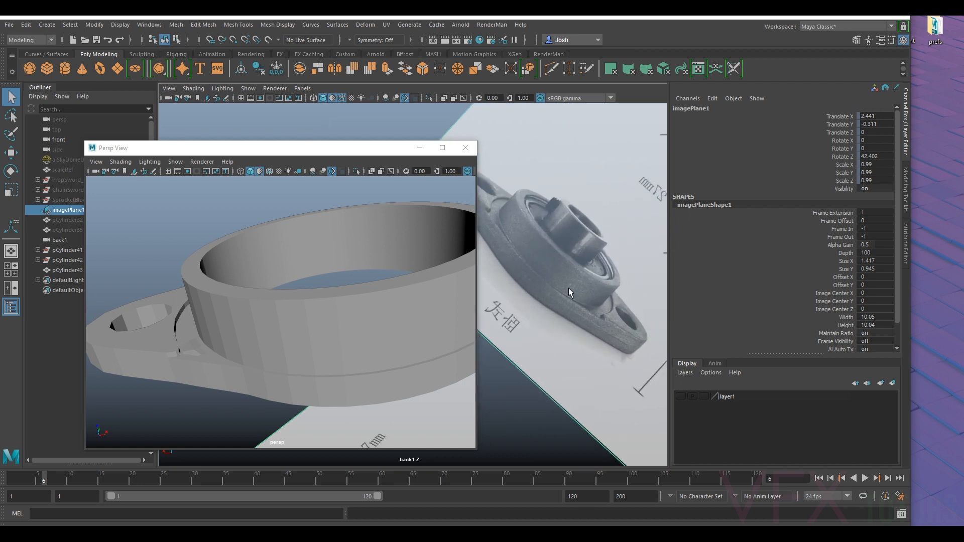
- Try a two-segment bevel on both the inner and outer top rim edge loops of the ring and preview it smoothed
click(312, 334)
alt+drag(311, 333, 230, 326)
alt+drag(338, 305, 301, 303)
right_click(299, 303)
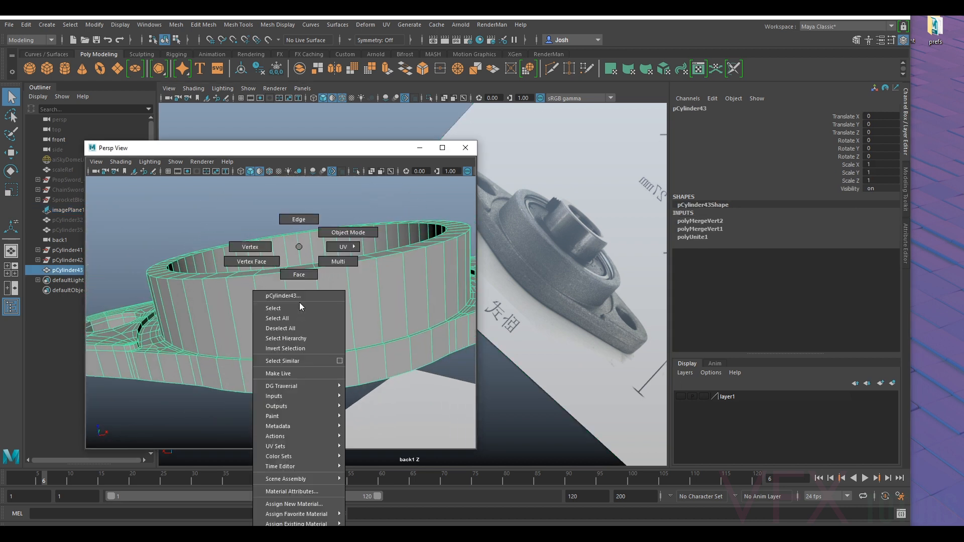
click(299, 220)
click(301, 271)
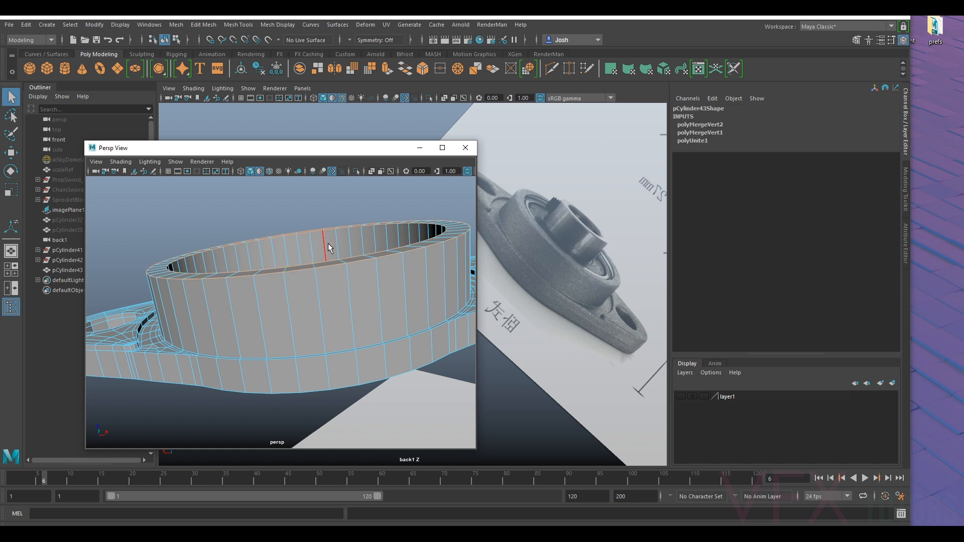
click(907, 192)
click(860, 341)
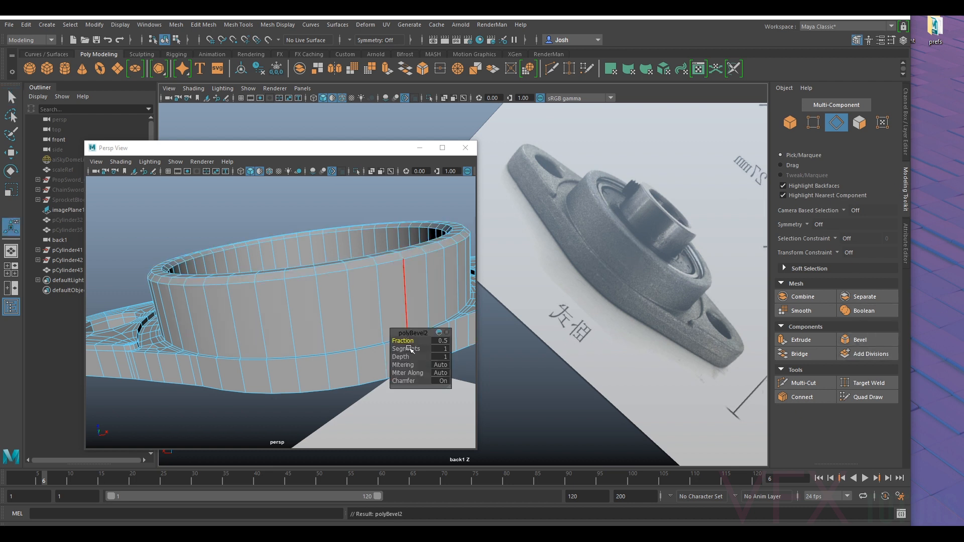
drag(404, 350, 403, 349)
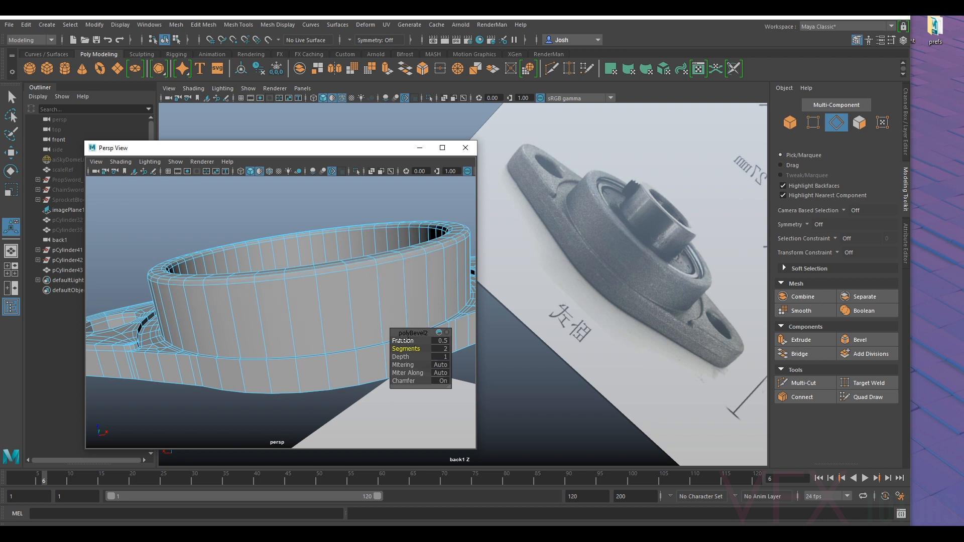
drag(402, 340, 403, 340)
alt+drag(329, 251, 314, 251)
right_drag(316, 247, 352, 231)
click(328, 254)
click(378, 198)
mouse_move(303, 249)
alt+mouse_down()
mouse_move(303, 281)
mouse_move(297, 262)
alt+mouse_up()
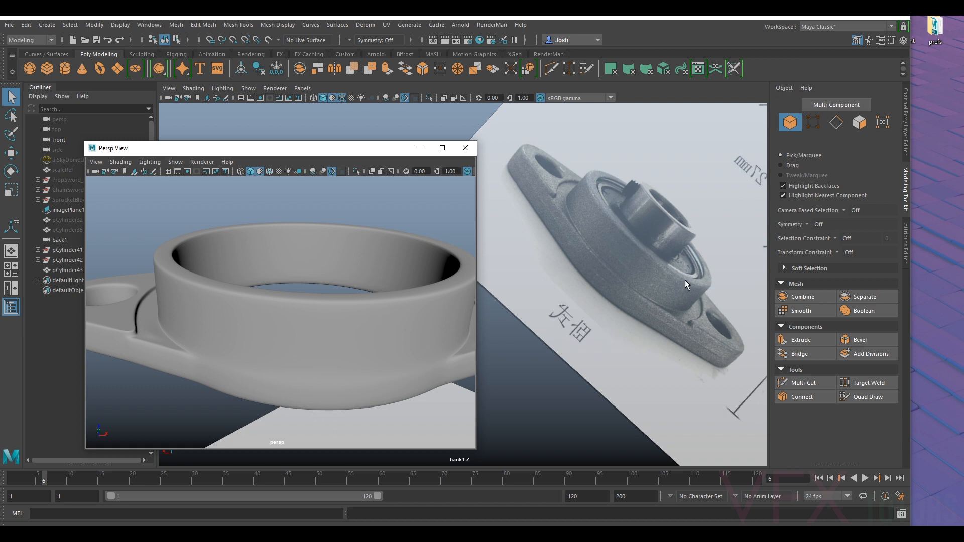
- Undo the bevel on both rims and bevel only the ring's outer top edge loop with 2 segments
click(436, 261)
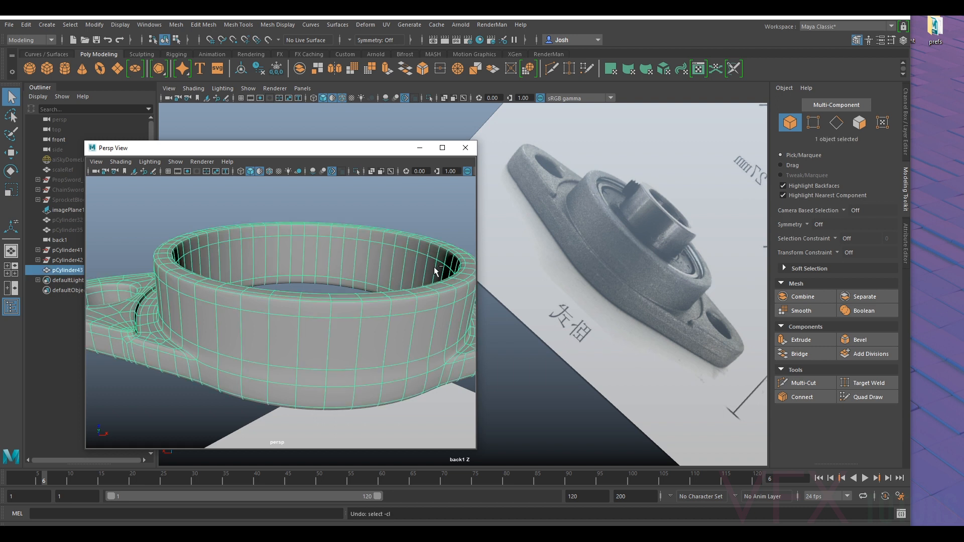
key(F10)
double_click(463, 279)
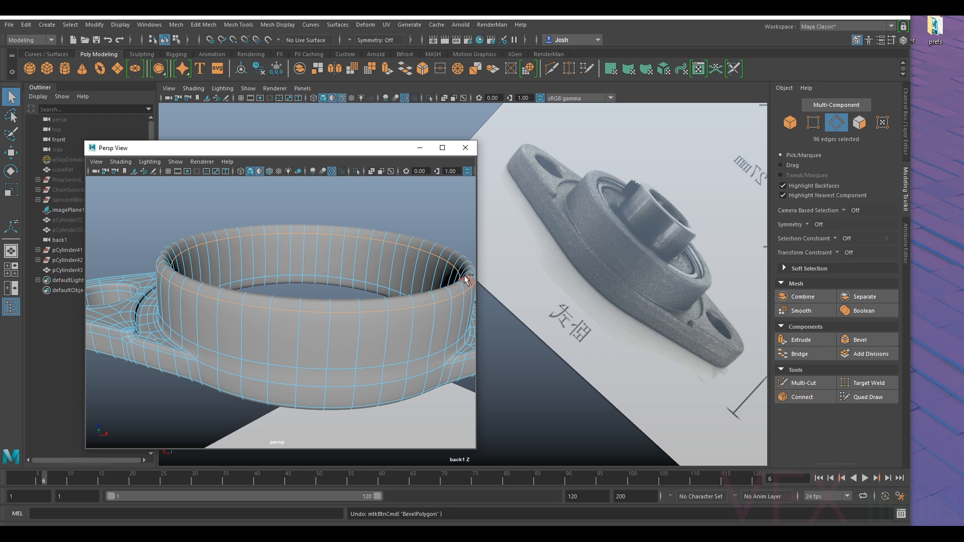
key(1)
alt+drag(430, 231, 402, 303)
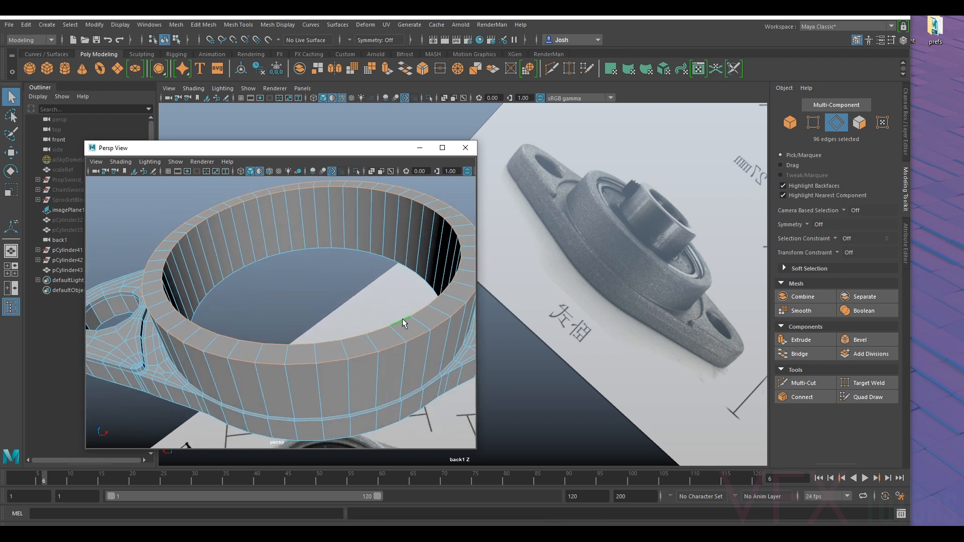
click(859, 339)
alt+drag(343, 329, 348, 315)
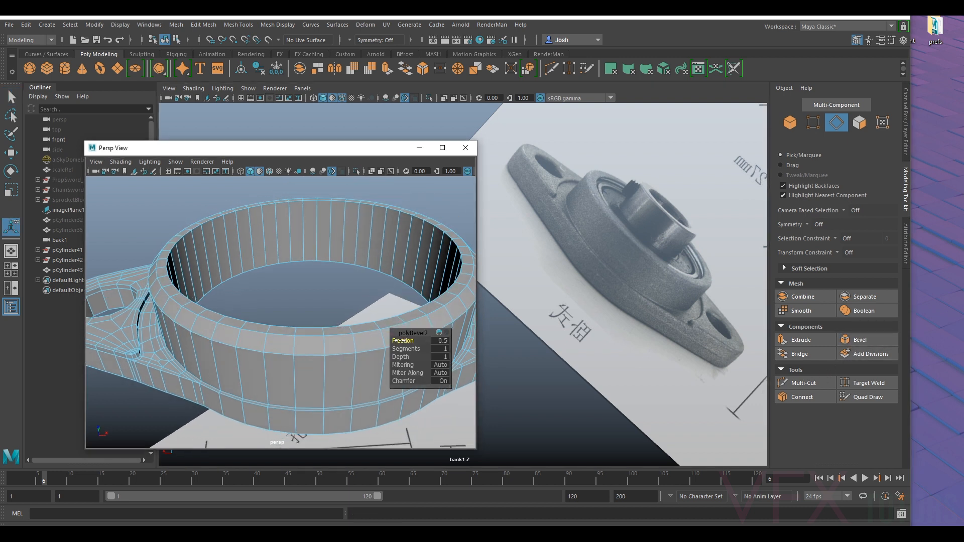
drag(403, 348, 403, 340)
alt+drag(309, 334, 312, 312)
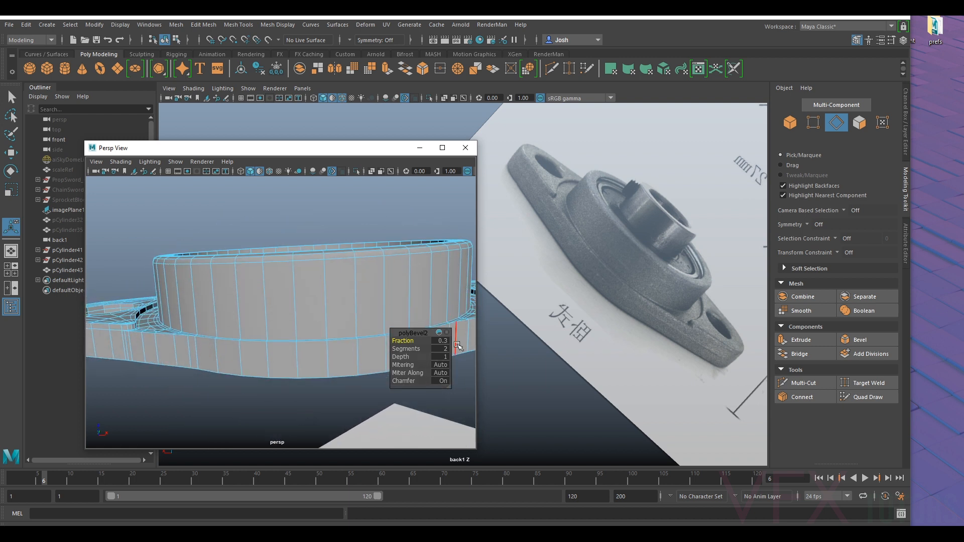
- Set the outer rim bevel's fraction to 0.25
drag(411, 341, 409, 341)
alt+drag(374, 307, 373, 317)
click(441, 341)
text(0.25)
key(Return)
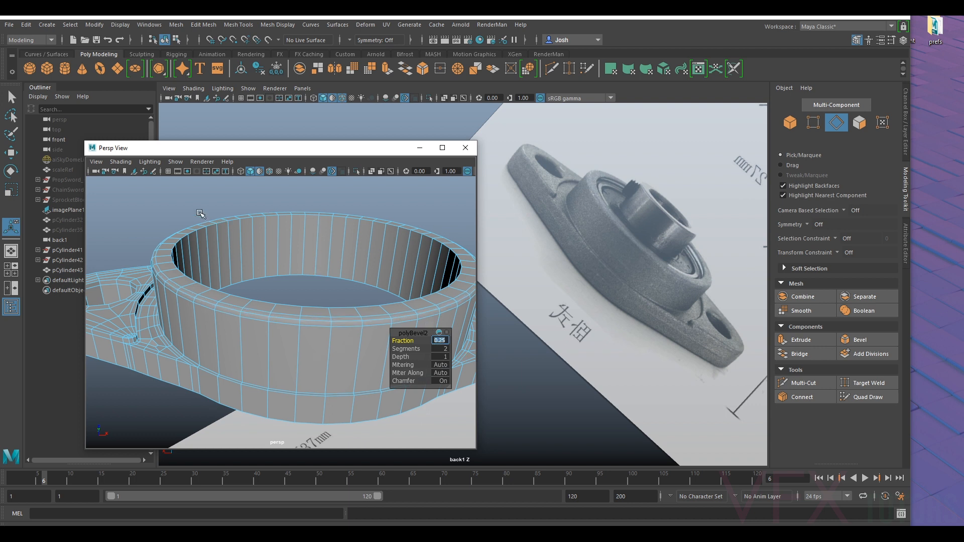
- Bevel the ring's inner top edge loop with 2 segments and a fraction of 0.1
double_click(239, 221)
scroll(317, 281, up, 1)
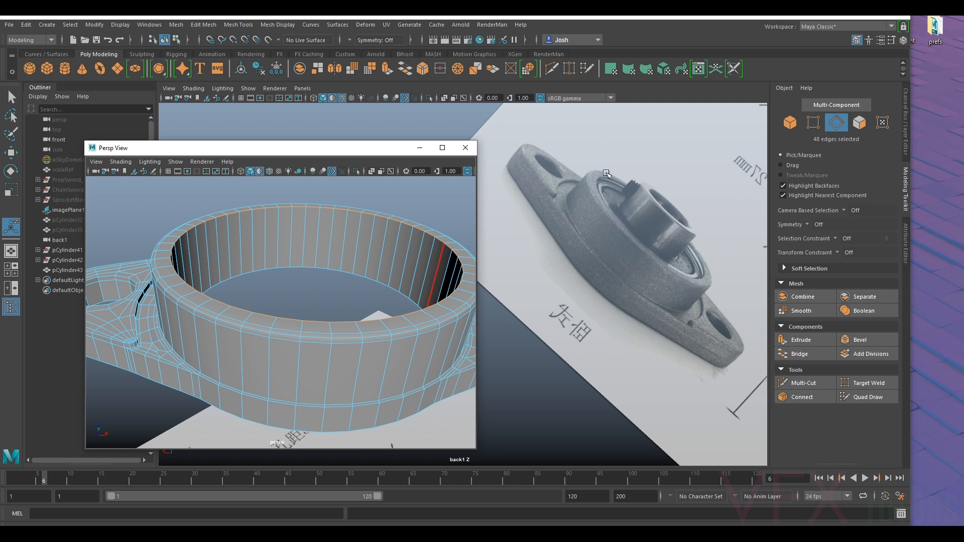
click(858, 340)
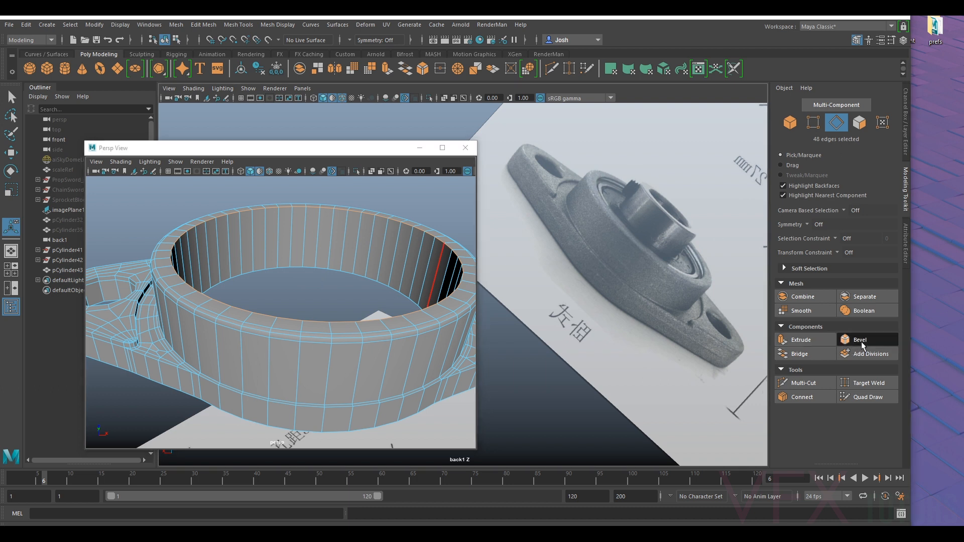
drag(405, 348, 406, 348)
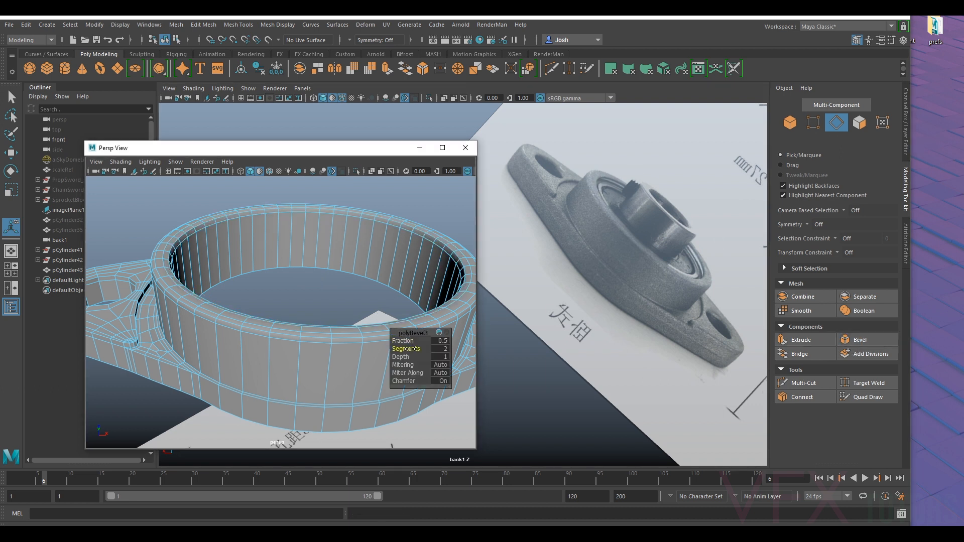
click(442, 342)
text(0.1)
key(Return)
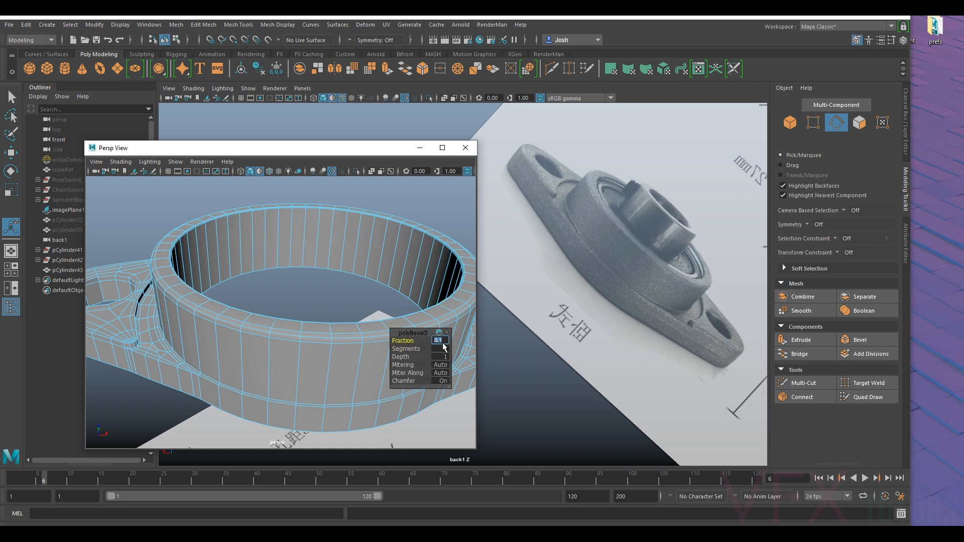
- Preview the housing smoothed and set the inner rim bevel's fraction to 0.15
mouse_move(254, 257)
alt+mouse_down()
mouse_move(263, 270)
mouse_move(248, 257)
alt+mouse_up()
right_drag(248, 257, 286, 225)
alt+drag(271, 231, 197, 186)
alt+drag(183, 229, 221, 232)
click(219, 231)
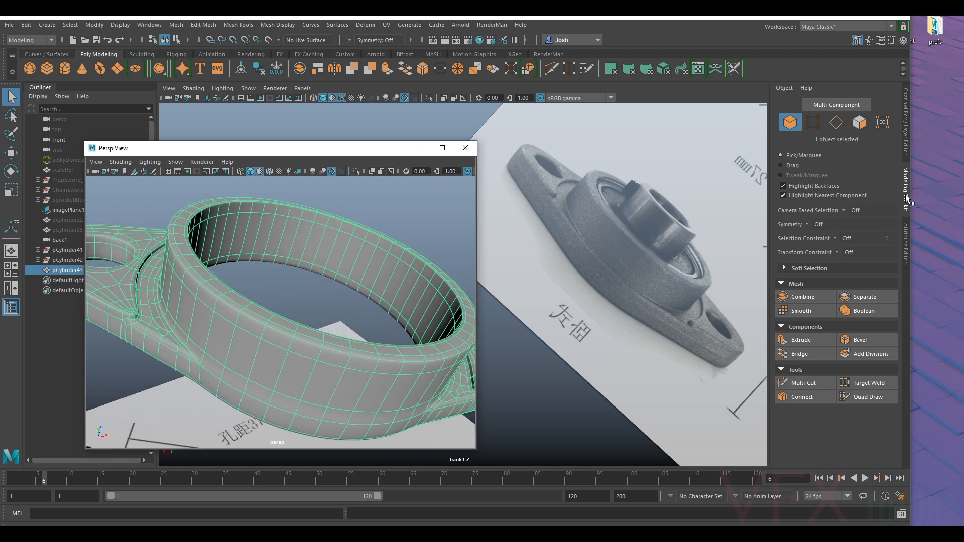
click(906, 229)
click(788, 106)
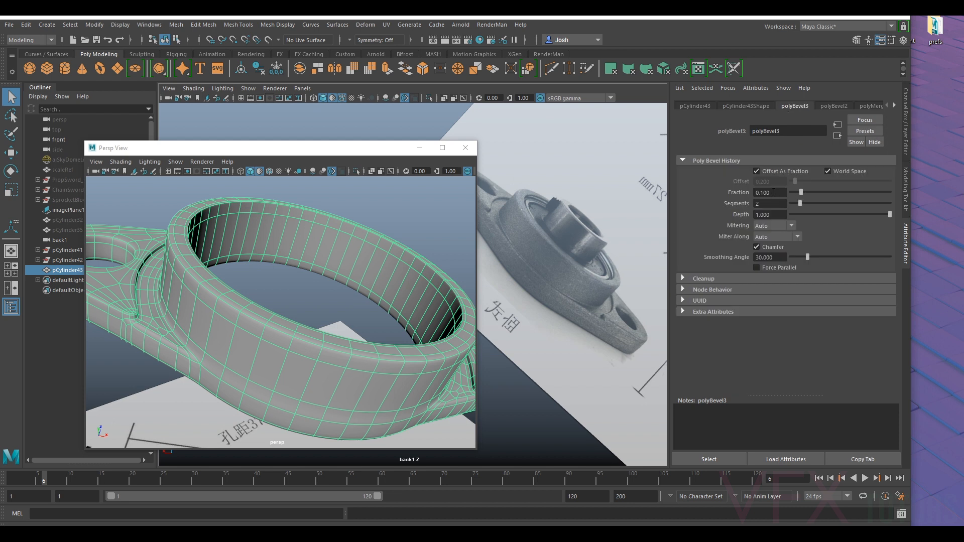
click(771, 193)
text(5)
key(Return)
- Examine the housing's profile and the junction between ring and flange, comparing the smoothed and unsmoothed displays
click(426, 210)
alt+drag(425, 210, 340, 303)
click(339, 305)
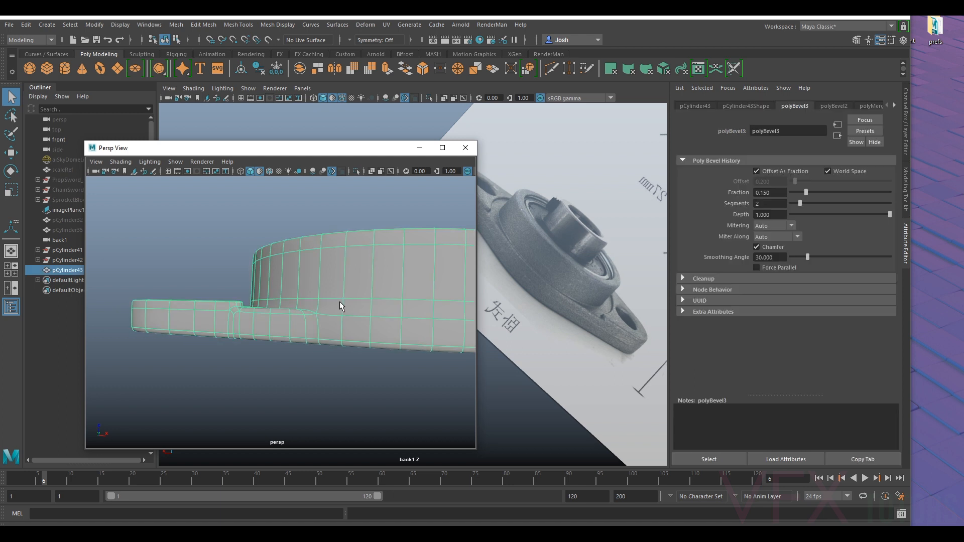
click(231, 271)
alt+drag(230, 271, 258, 295)
alt+drag(302, 326, 266, 362)
alt+drag(274, 281, 255, 299)
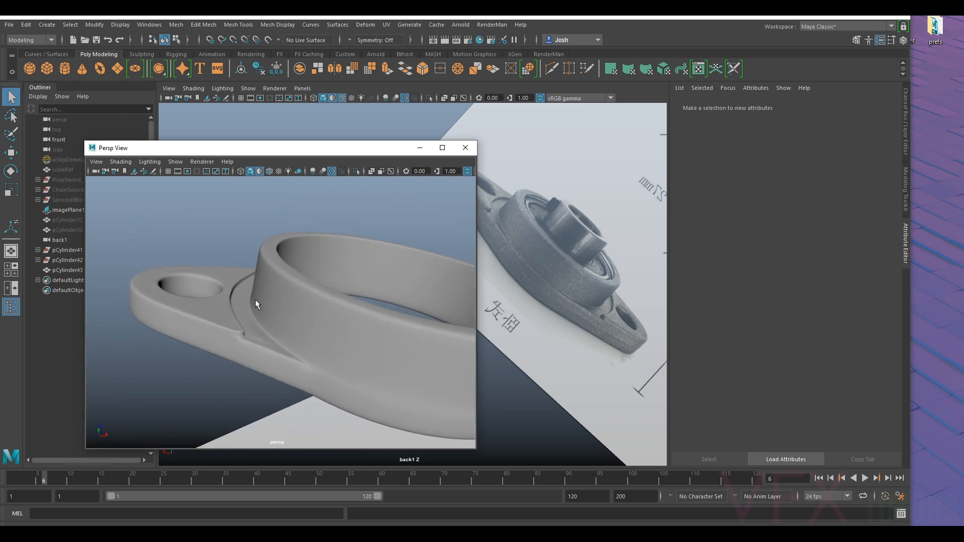
click(255, 299)
key(1)
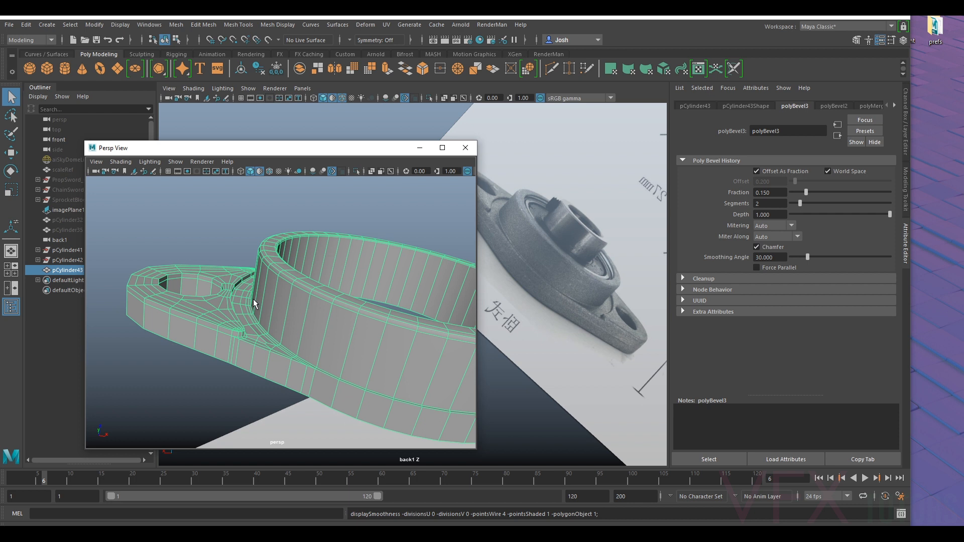
key(3)
click(192, 236)
- Insert a Multi-Cut edge loop around the ring's outer wall just above its junction with the flange base
alt+drag(275, 307, 298, 364)
alt+drag(352, 307, 295, 333)
click(317, 301)
alt+right_drag(295, 333, 335, 347)
alt+drag(336, 348, 413, 317)
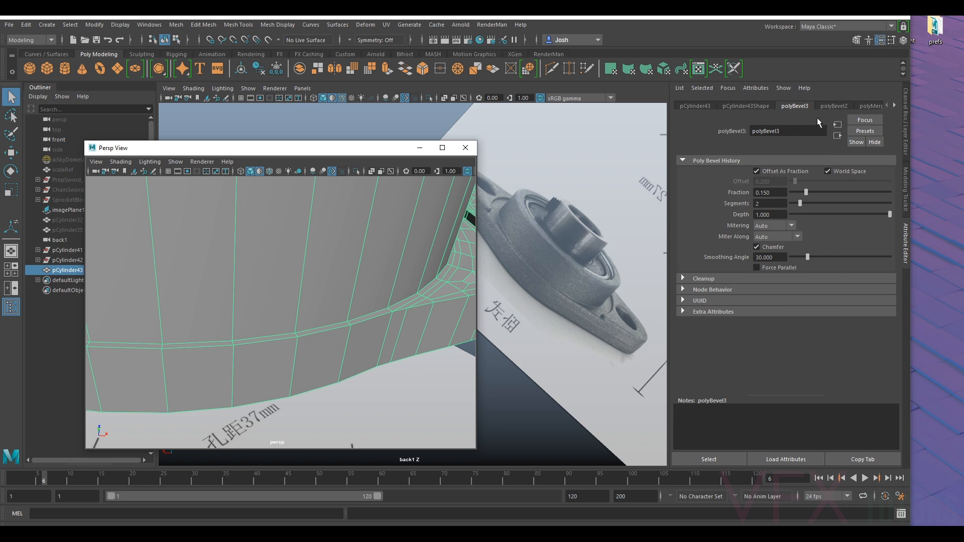
click(906, 186)
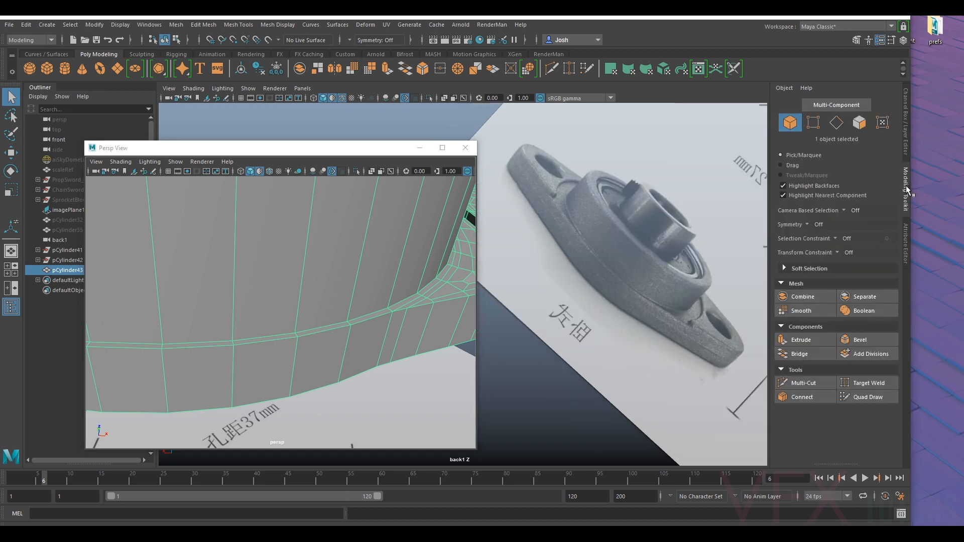
click(791, 384)
alt+drag(371, 342, 314, 353)
click(344, 187)
key(ctrl+z)
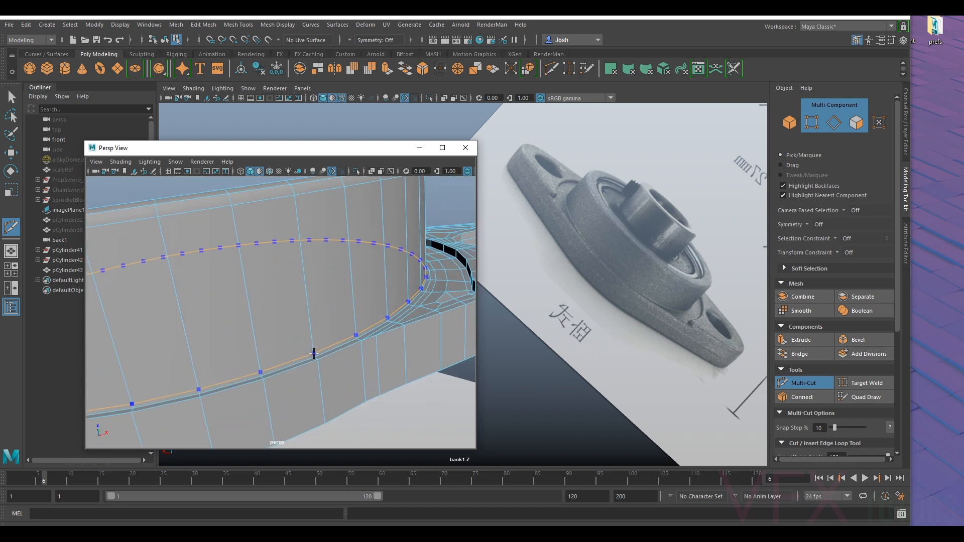
ctrl+click(314, 356)
click(813, 391)
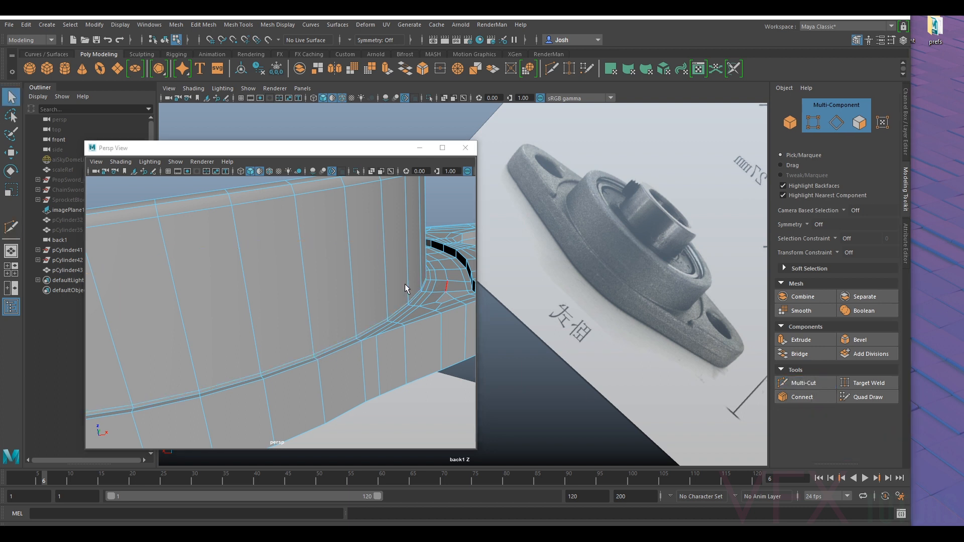
- Check the smoothed housing and inspect the edges where the ring's outer wall meets the flange base
key(f)
right_drag(345, 247, 394, 232)
alt+drag(384, 218, 360, 244)
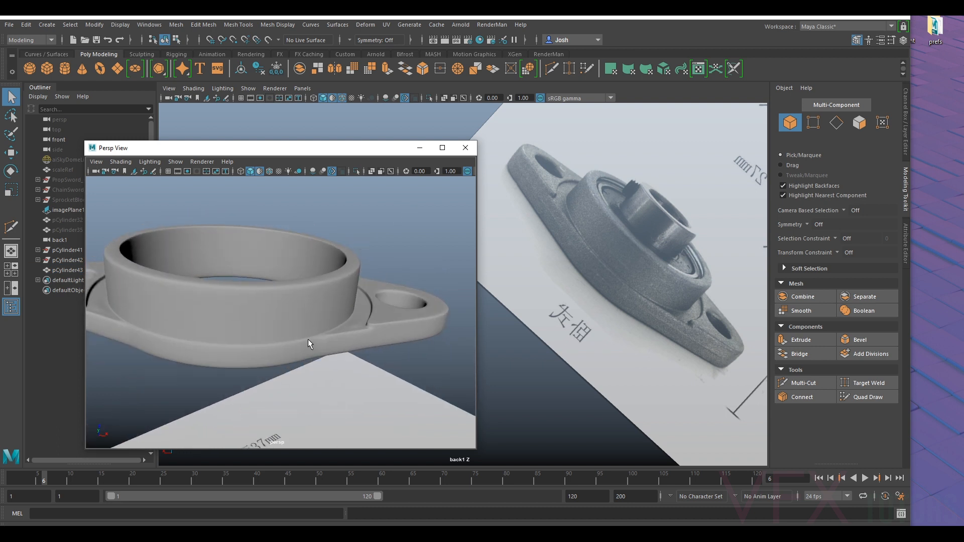
alt+drag(312, 334, 291, 331)
click(281, 336)
mouse_move(291, 331)
alt+right_down()
mouse_move(312, 329)
mouse_move(338, 348)
mouse_move(308, 306)
mouse_move(309, 334)
alt+right_up()
alt+drag(308, 334, 355, 339)
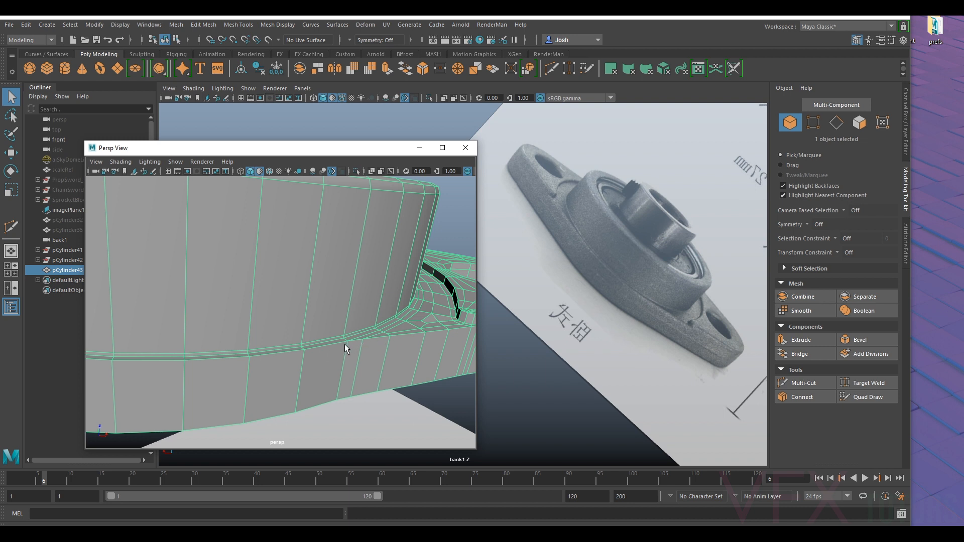
- Insert a supporting edge loop just below the top rim of the flange's outer side wall with Multi-Cut, and check the smoothed mesh
click(802, 382)
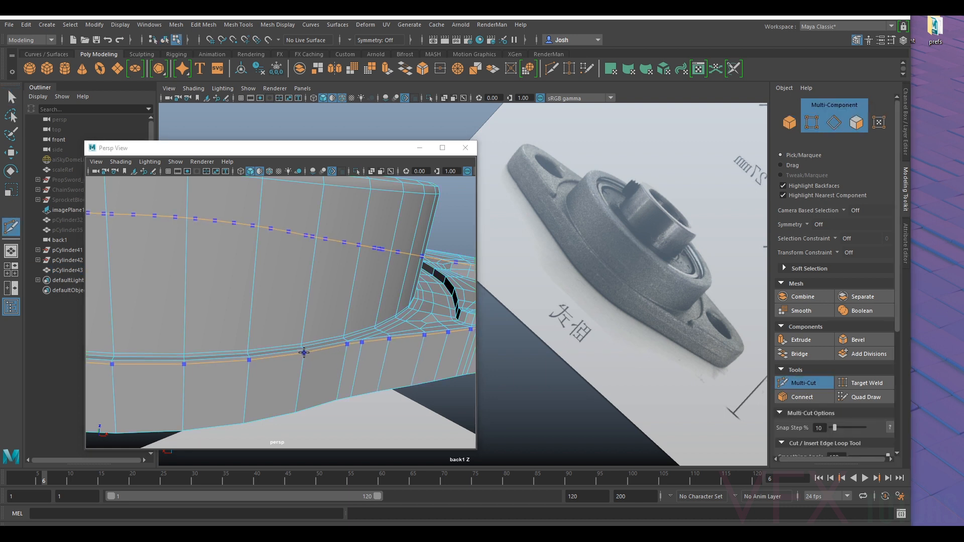
key(3)
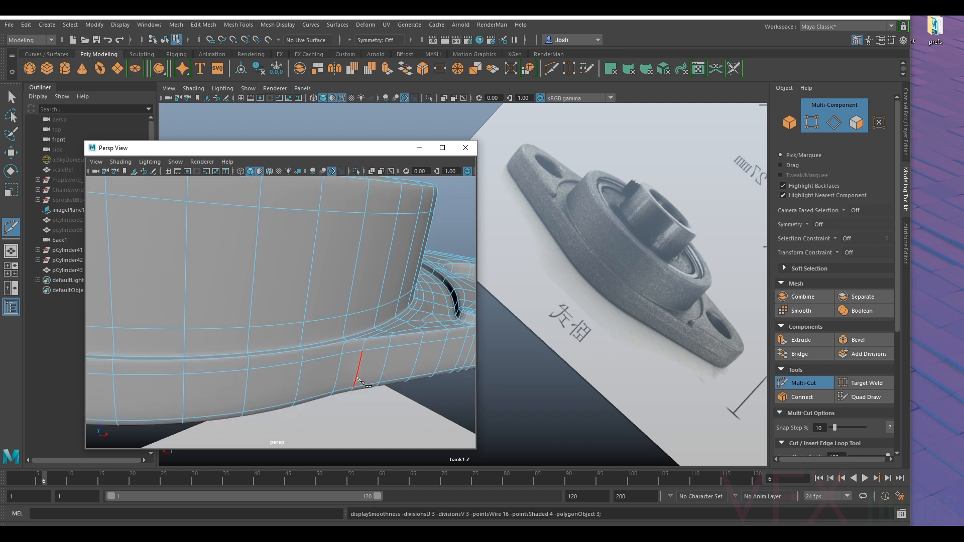
right_drag(334, 251, 397, 232)
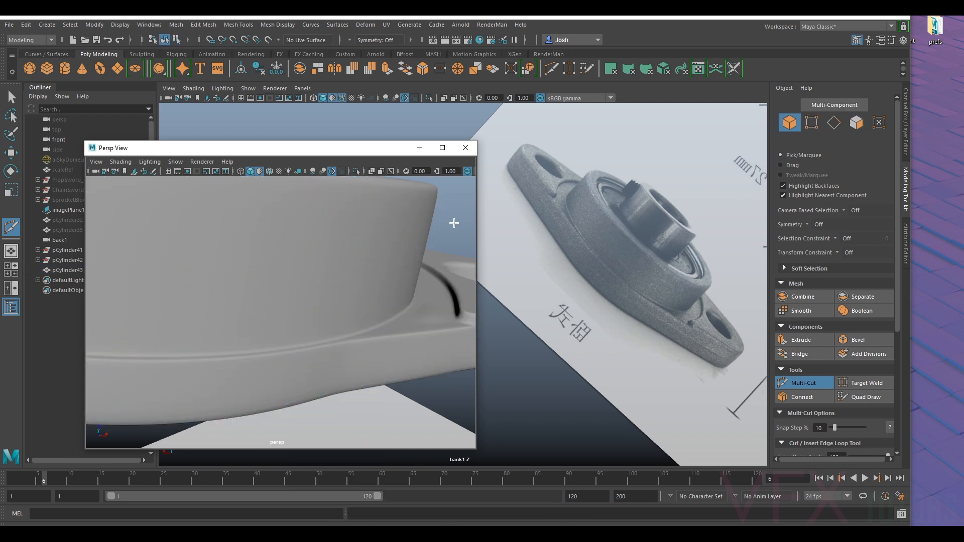
alt+right_drag(359, 301, 297, 361)
alt+drag(297, 361, 310, 381)
alt+middle_drag(309, 381, 377, 344)
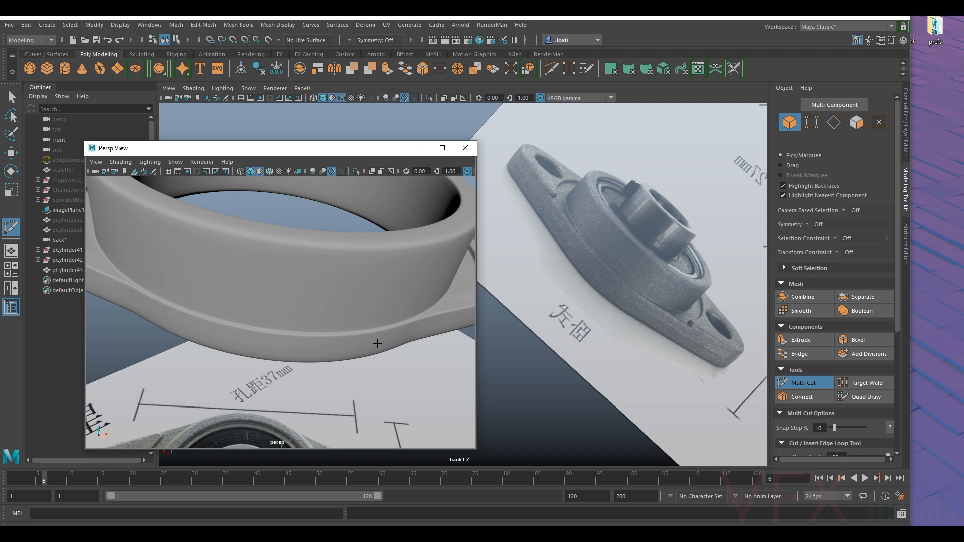
alt+right_drag(233, 341, 213, 334)
alt+drag(213, 334, 393, 275)
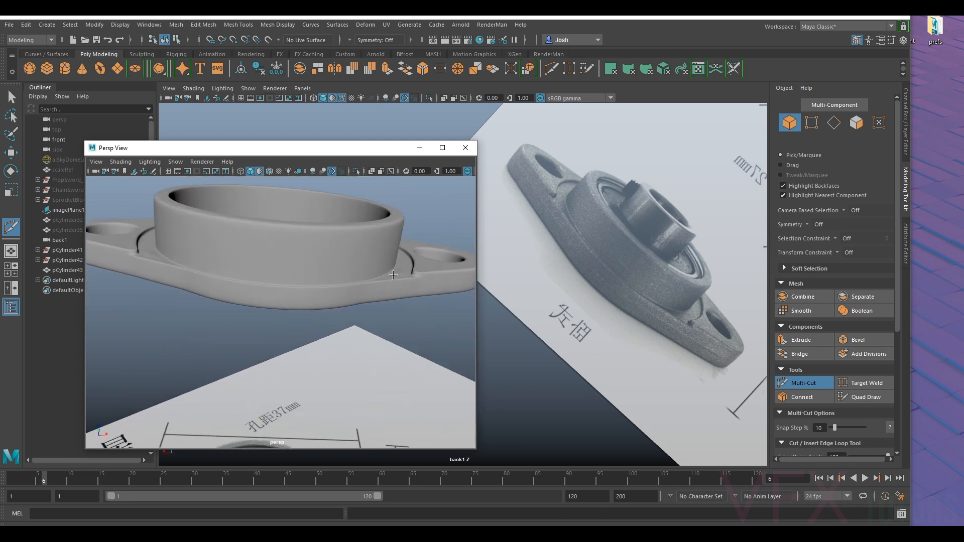
alt+right_drag(393, 275, 308, 322)
key(q)
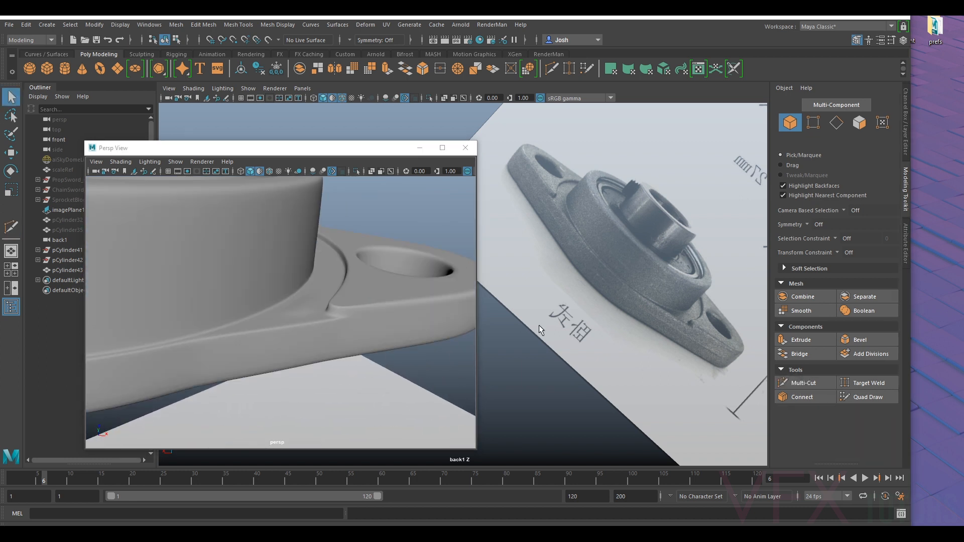
- Return the flange to its unsmoothed display and lower the vertex beside the raised pad's corner slightly to Z 4.13
click(372, 294)
key(1)
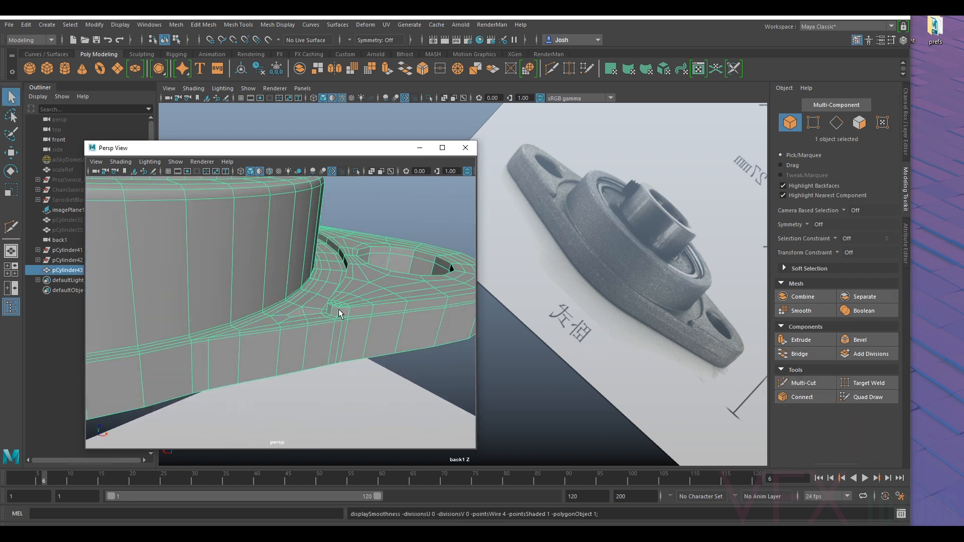
alt+drag(305, 320, 311, 309)
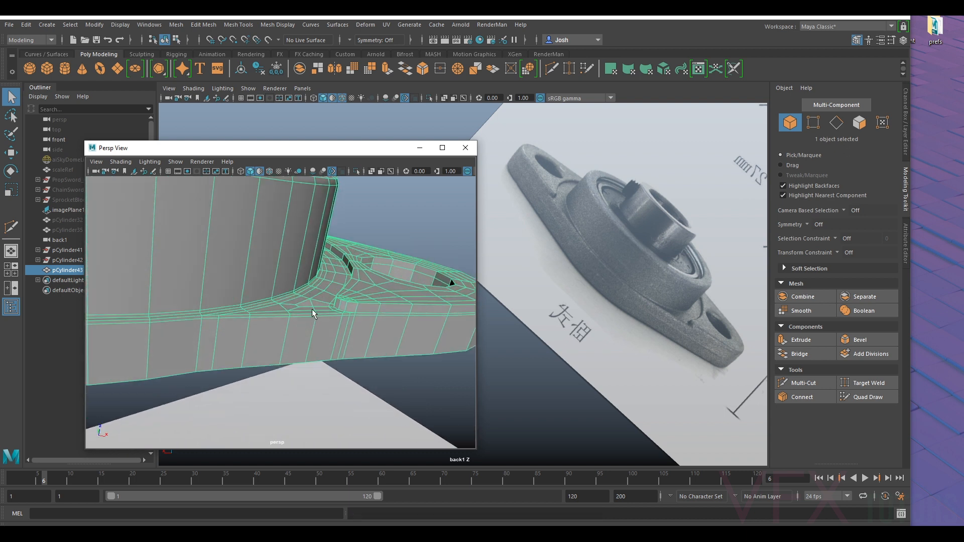
scroll(312, 307, up, 3)
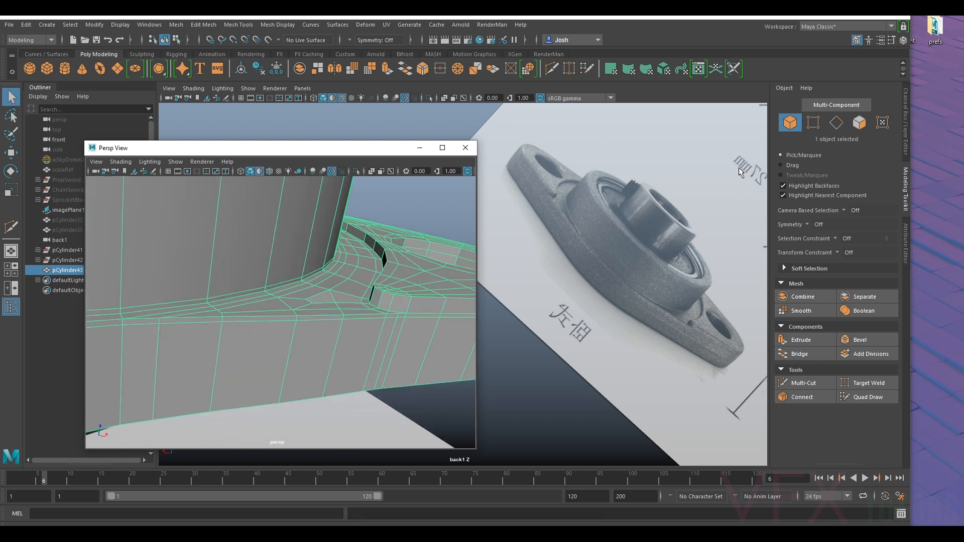
click(813, 122)
click(318, 292)
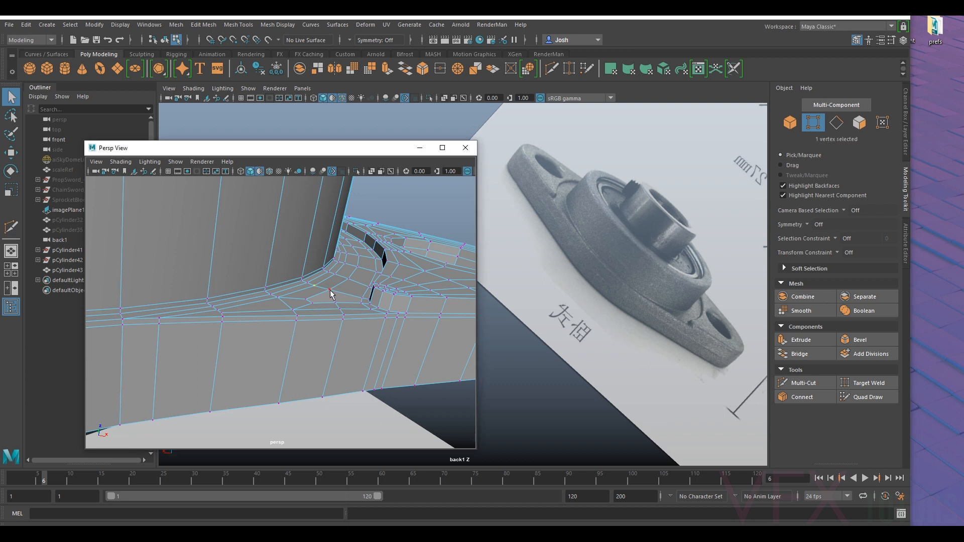
key(w)
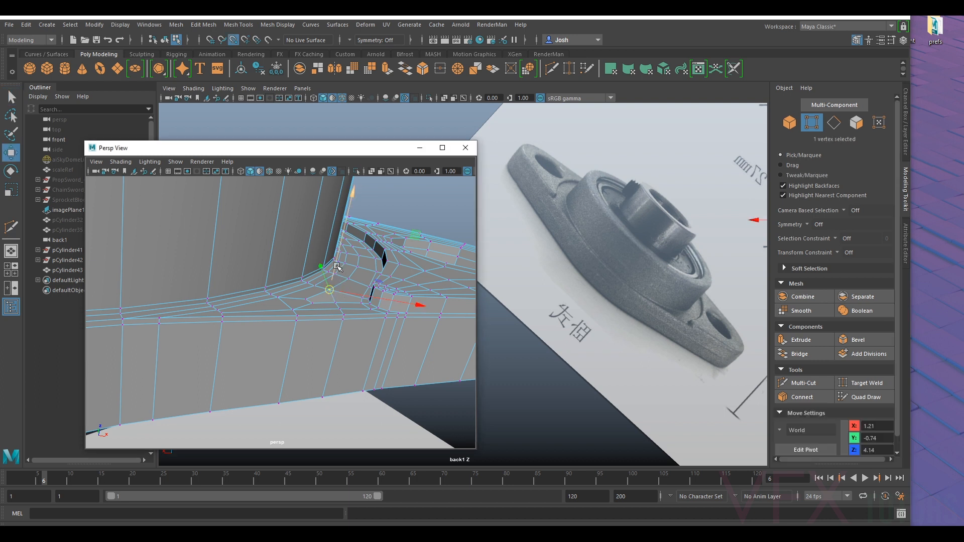
drag(336, 305, 341, 306)
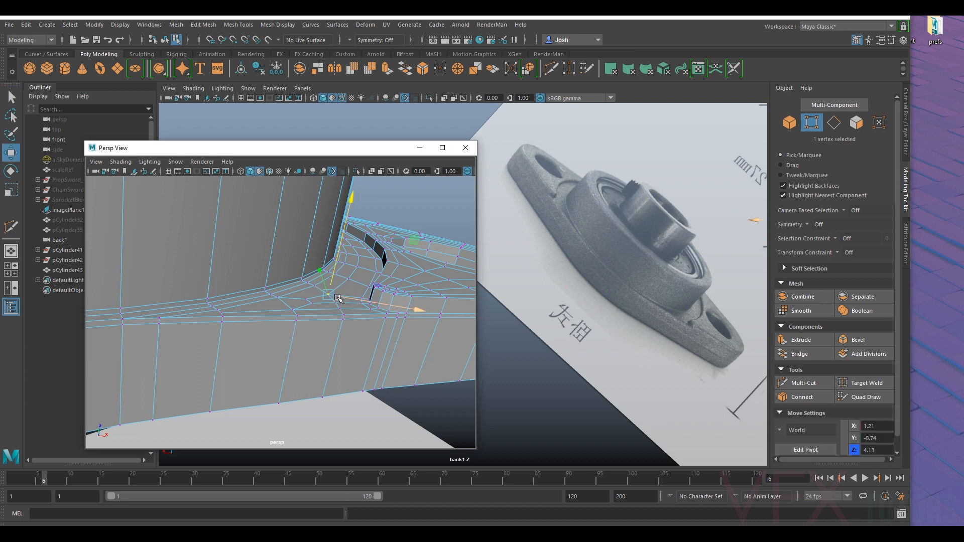
- Preview the smoothed fillet, then lower the matching vertex beside the opposite pad's corner by the same small amount
key(3)
right_drag(317, 298, 376, 231)
click(440, 198)
alt+drag(337, 290, 332, 343)
click(330, 342)
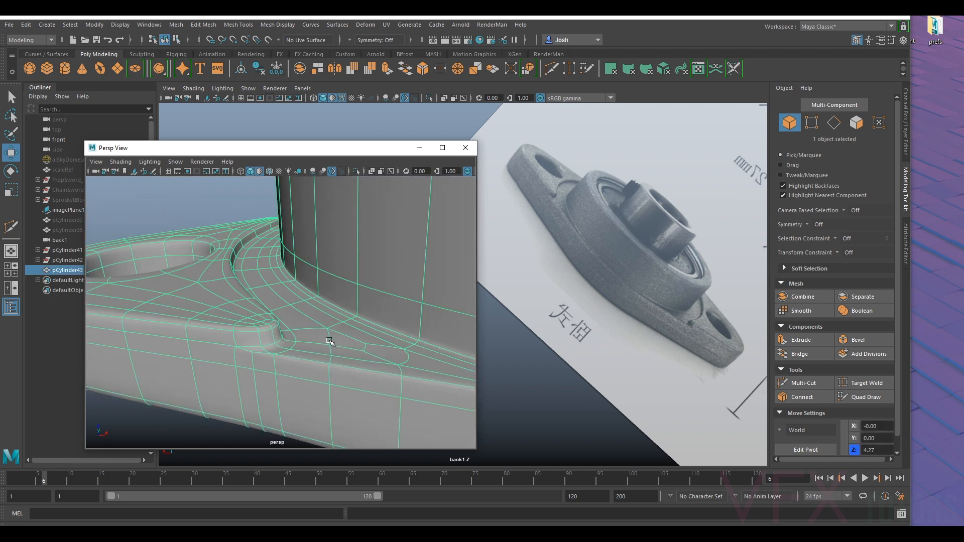
key(1)
key(F9)
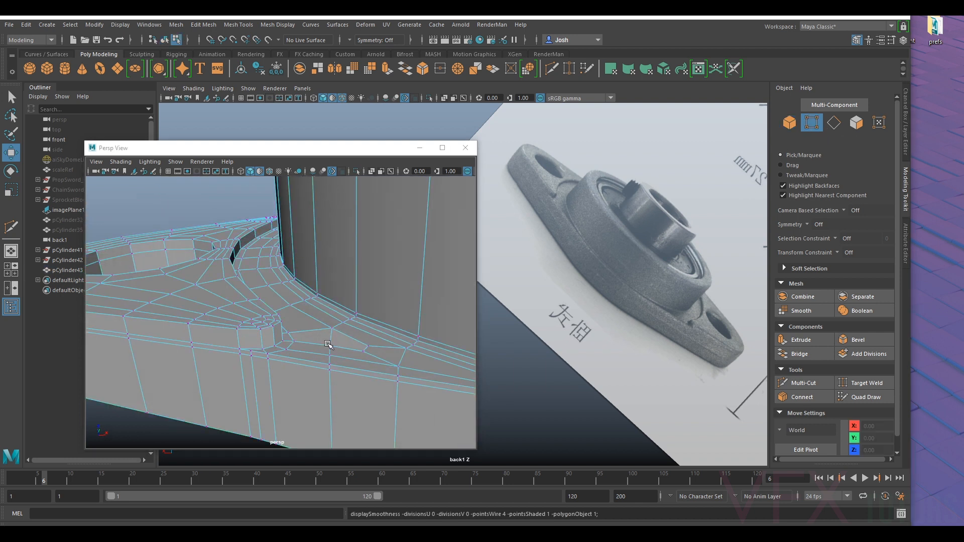
click(330, 335)
drag(333, 295, 234, 442)
- Lower the corresponding vertex on the other side of that pad to Z 4.13
scroll(342, 326, down, 6)
click(296, 289)
key(f)
alt+drag(379, 393, 162, 291)
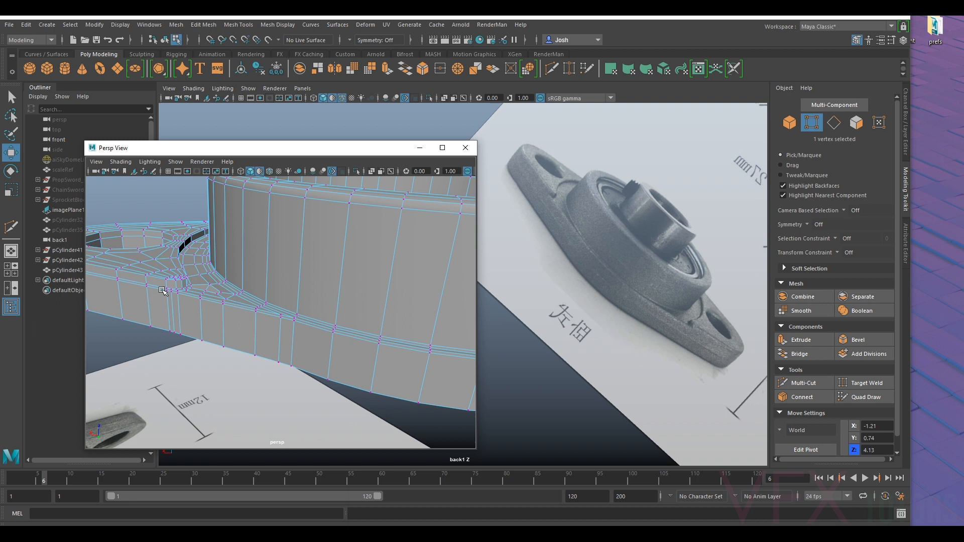
- Lower the last corresponding corner vertex, at X 1.21 and Y 0.74, to Z 4.13
click(210, 283)
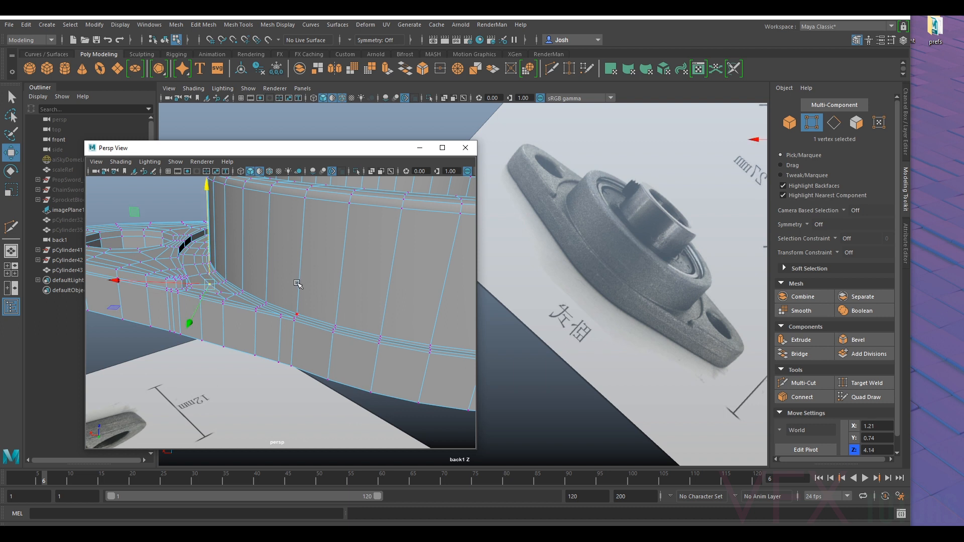
key(f)
scroll(272, 302, up, 3)
scroll(272, 302, down, 2)
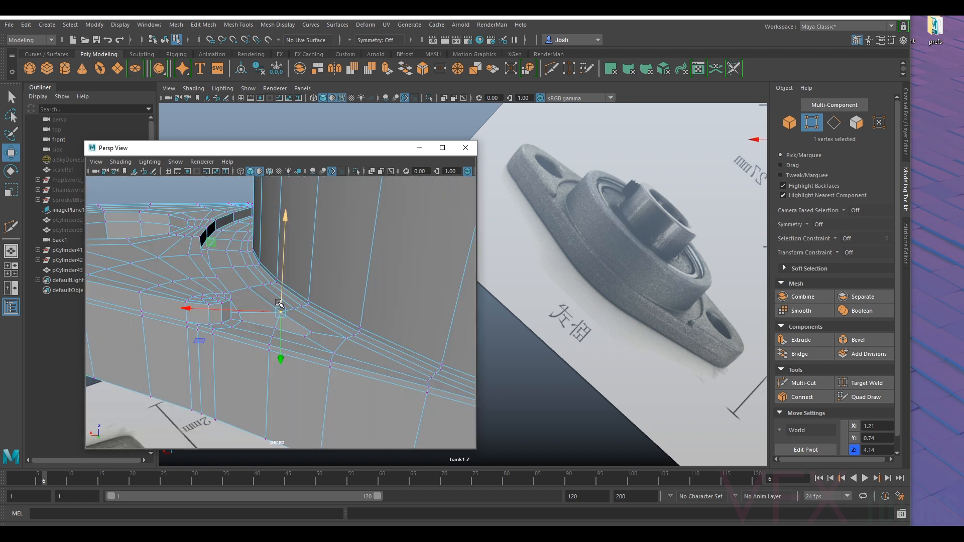
drag(280, 301, 307, 318)
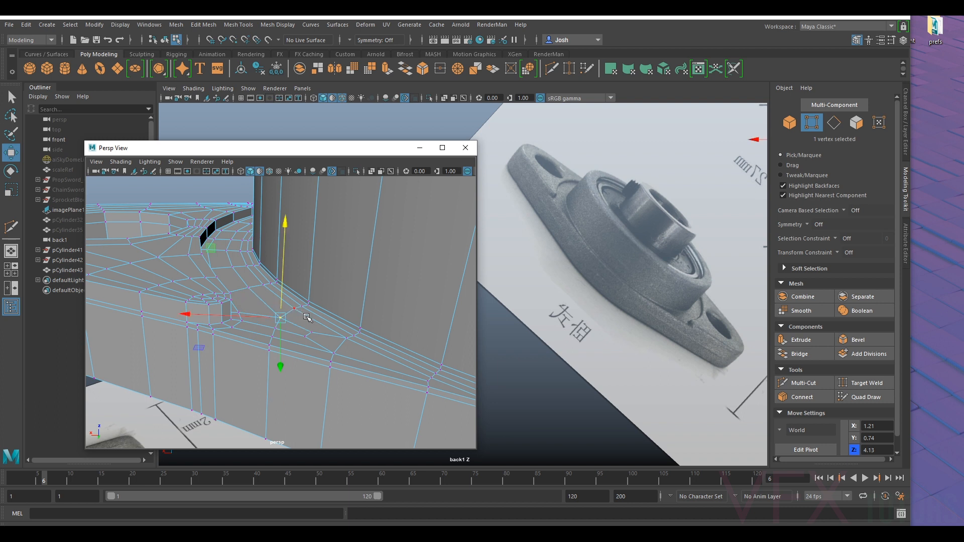
- Examine the smoothed flange from several sides to check the transitions between the ring and both pads
scroll(306, 317, down, 5)
right_drag(308, 263, 346, 241)
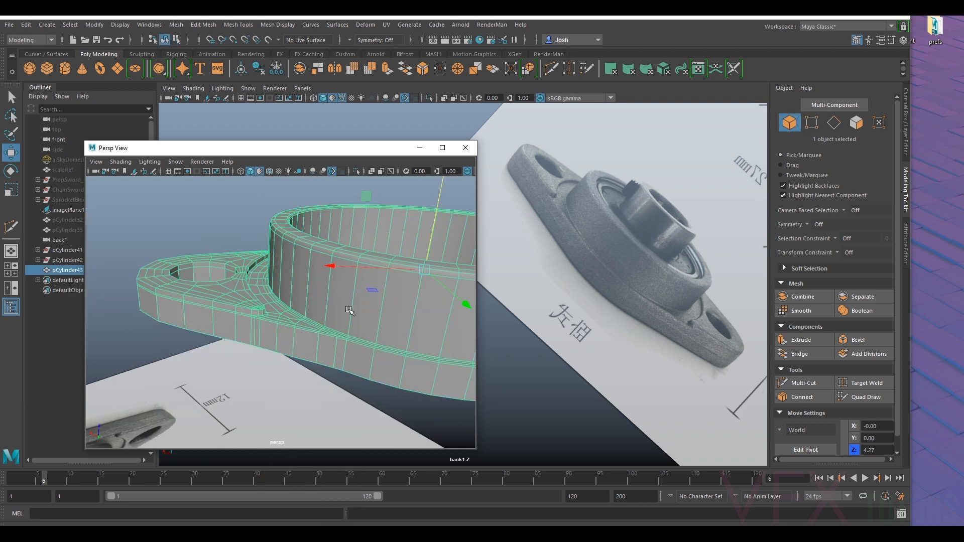
key(3)
click(208, 241)
alt+drag(208, 241, 380, 320)
alt+drag(285, 342, 299, 303)
alt+right_drag(298, 303, 313, 324)
alt+drag(314, 324, 308, 409)
- Insert a supporting edge loop inside one bolt hole, close to its rim on the flange's underside
click(330, 352)
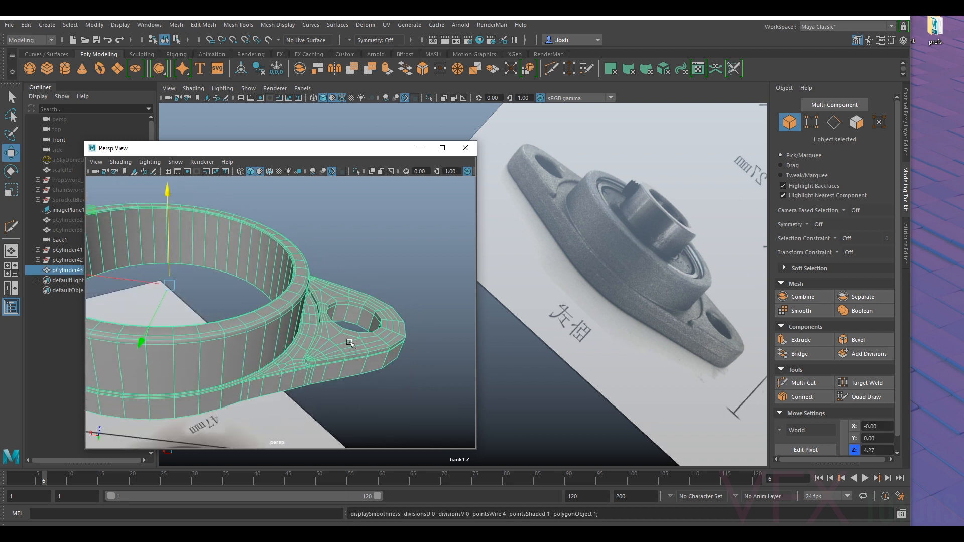
alt+drag(331, 353, 331, 318)
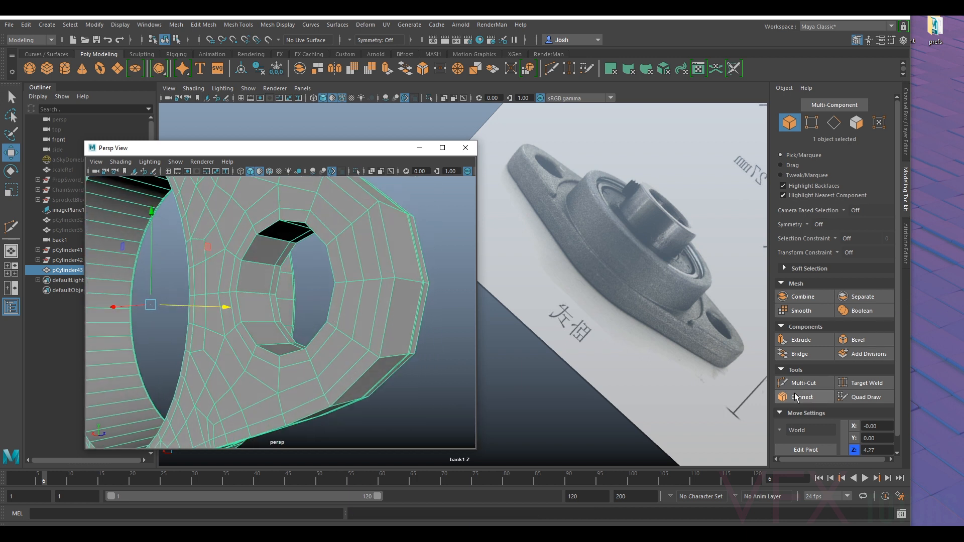
click(804, 384)
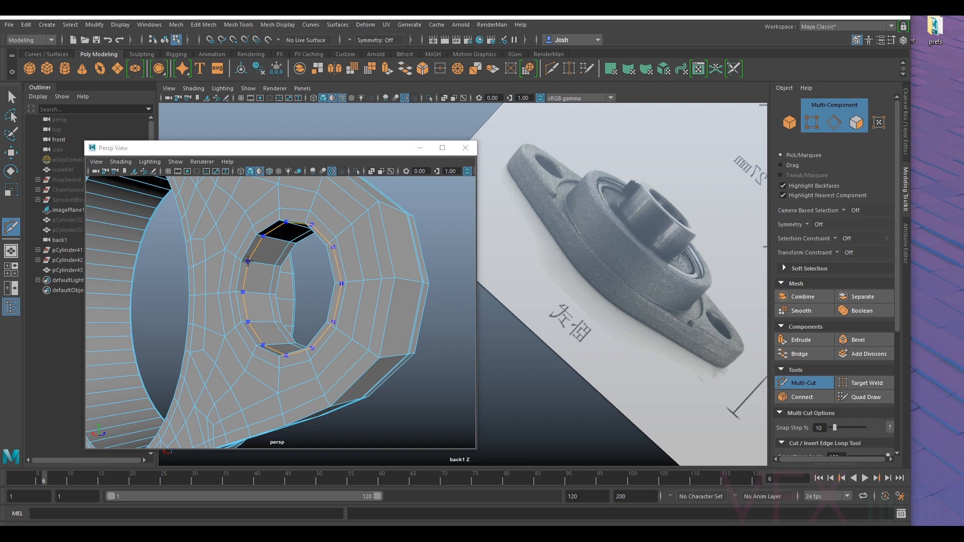
ctrl+click(247, 261)
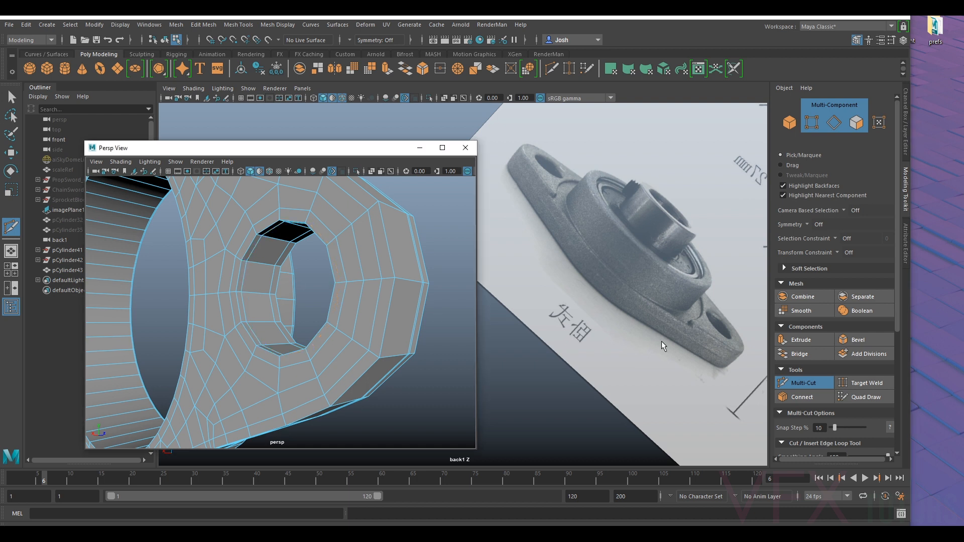
- Insert a matching supporting edge loop inside the opposite bolt hole near the underside rim
alt+drag(369, 301, 427, 334)
alt+right_drag(427, 334, 338, 331)
alt+middle_drag(338, 331, 560, 323)
alt+right_drag(301, 312, 377, 317)
alt+drag(377, 316, 276, 319)
alt+right_drag(276, 318, 338, 304)
key(ctrl)
ctrl+click(338, 232)
alt+drag(338, 303, 335, 279)
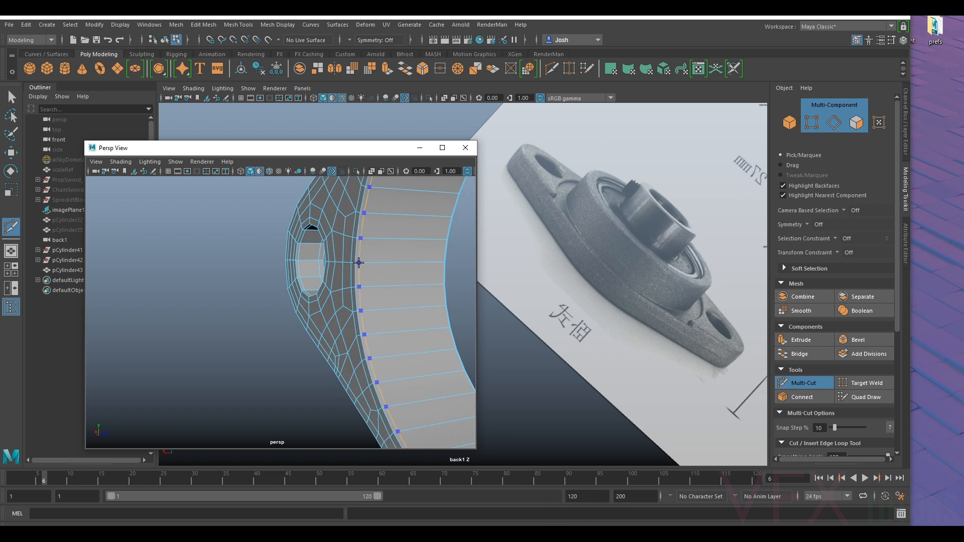
- Insert an edge loop inside the large central bore close to its underside rim, and return to object selection with the mesh smoothed
ctrl+click(359, 263)
alt+right_drag(398, 309, 347, 335)
alt+drag(347, 335, 464, 374)
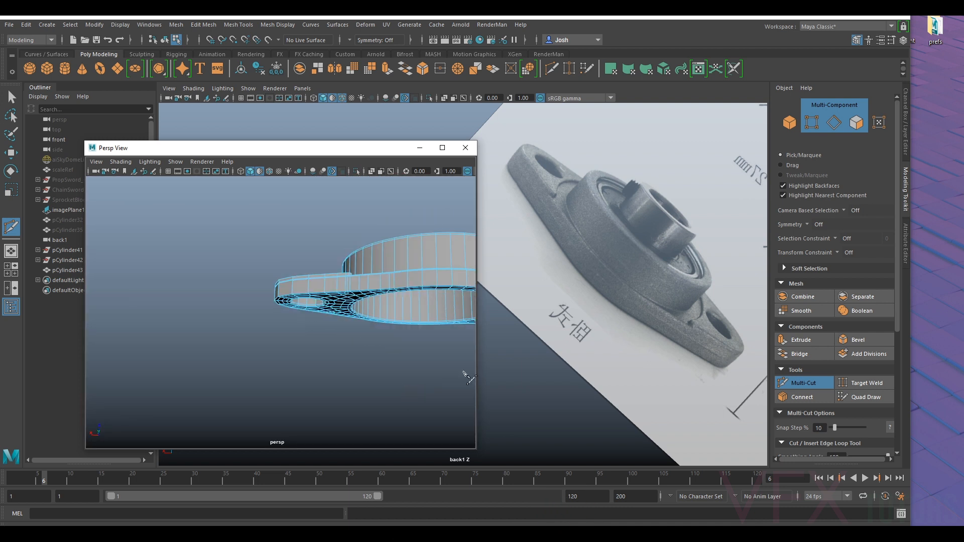
click(815, 384)
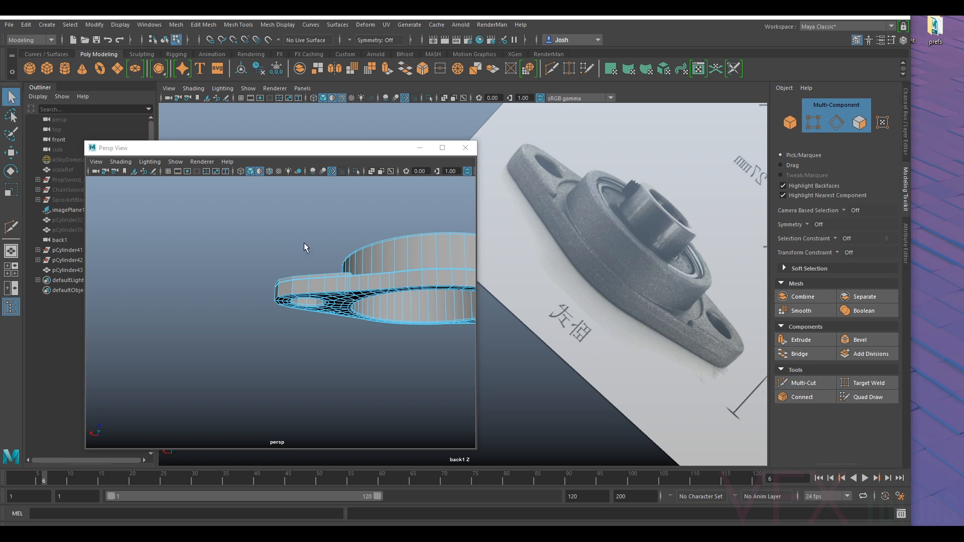
click(790, 123)
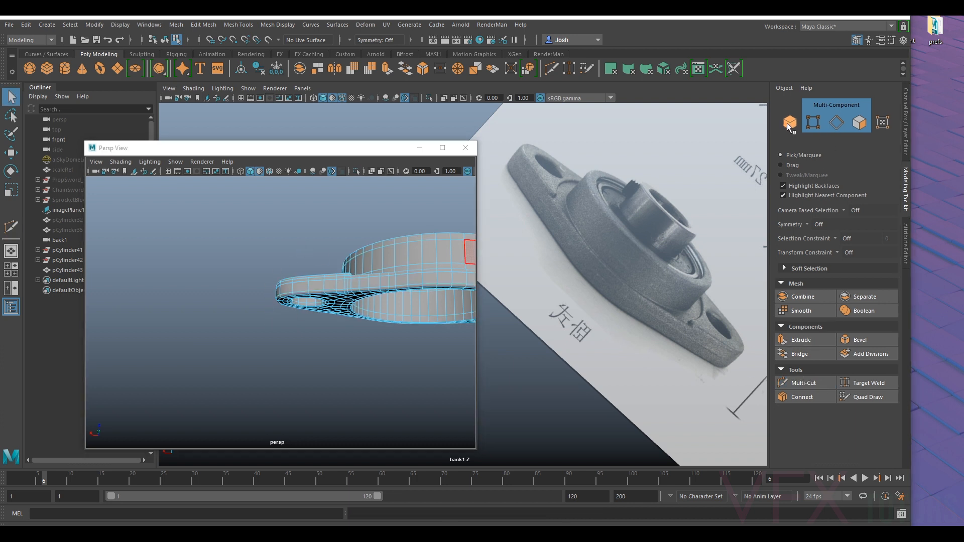
click(293, 233)
- Inspect the smoothed flange from the front, back and side against the reference image
alt+drag(383, 252, 175, 351)
alt+middle_drag(336, 387, 342, 305)
alt+drag(342, 305, 255, 335)
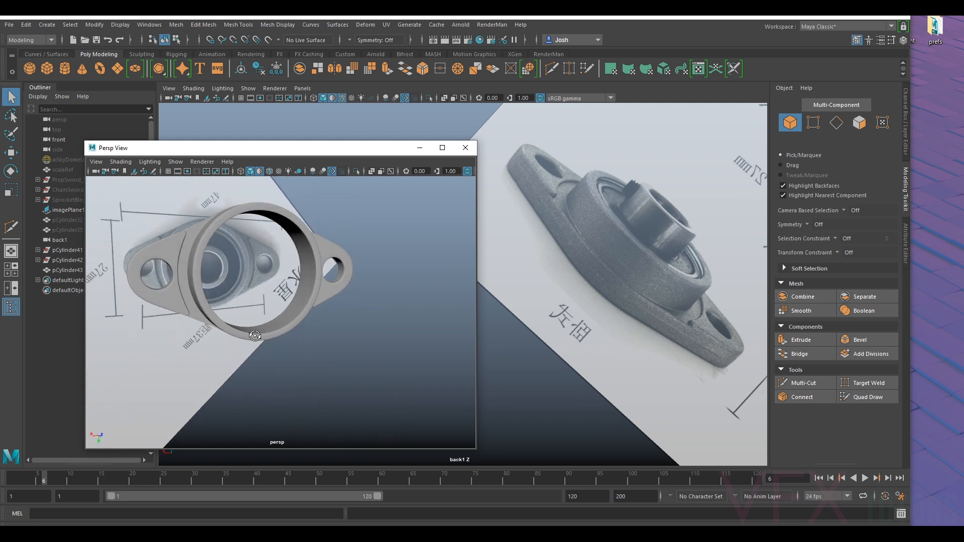
scroll(255, 335, down, 4)
alt+middle_drag(255, 335, 324, 351)
alt+drag(324, 354, 293, 280)
- Select the vertices of the upper part of the flange's ring, raise them slightly, and return to object selection
click(325, 255)
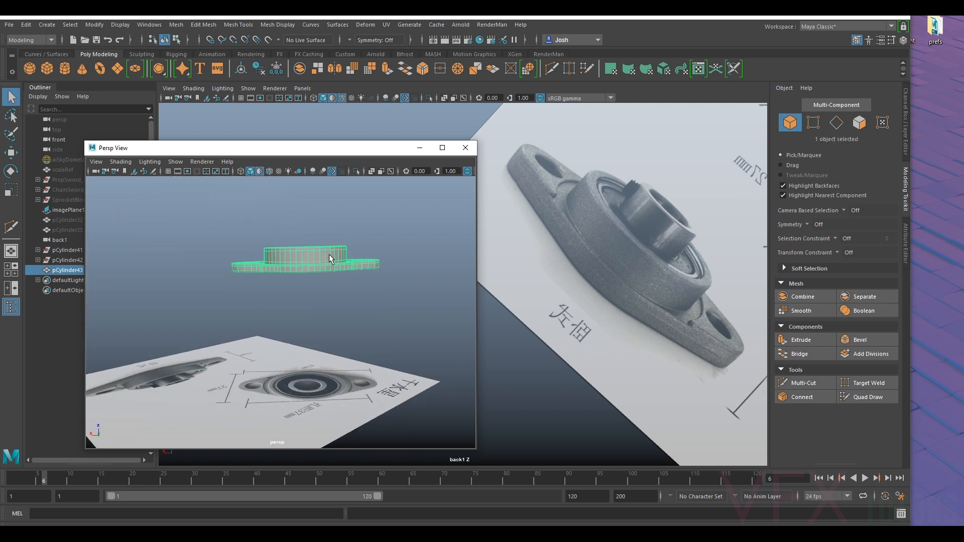
scroll(350, 267, up, 3)
alt+drag(351, 267, 345, 300)
click(817, 126)
drag(411, 222, 278, 254)
alt+drag(203, 277, 289, 275)
key(w)
drag(318, 237, 322, 233)
scroll(303, 277, down, 4)
mouse_move(303, 278)
alt+mouse_down()
mouse_move(304, 258)
mouse_move(306, 283)
alt+mouse_up()
right_click(333, 293)
click(382, 232)
- Compare the finished smoothed flange with the pillow block bearing in the reference image from several angles
alt+drag(390, 224, 402, 400)
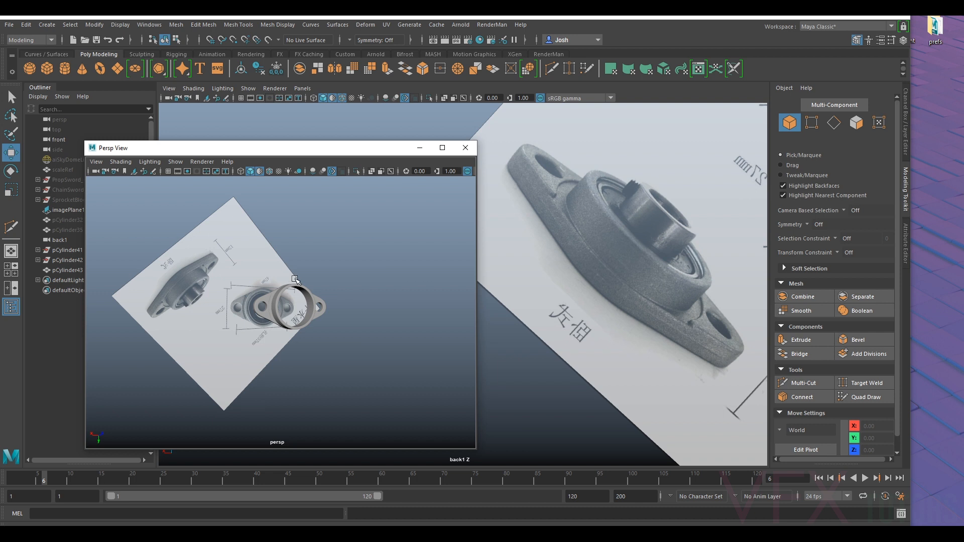
click(321, 292)
click(355, 245)
scroll(360, 250, up, 5)
alt+drag(364, 255, 382, 288)
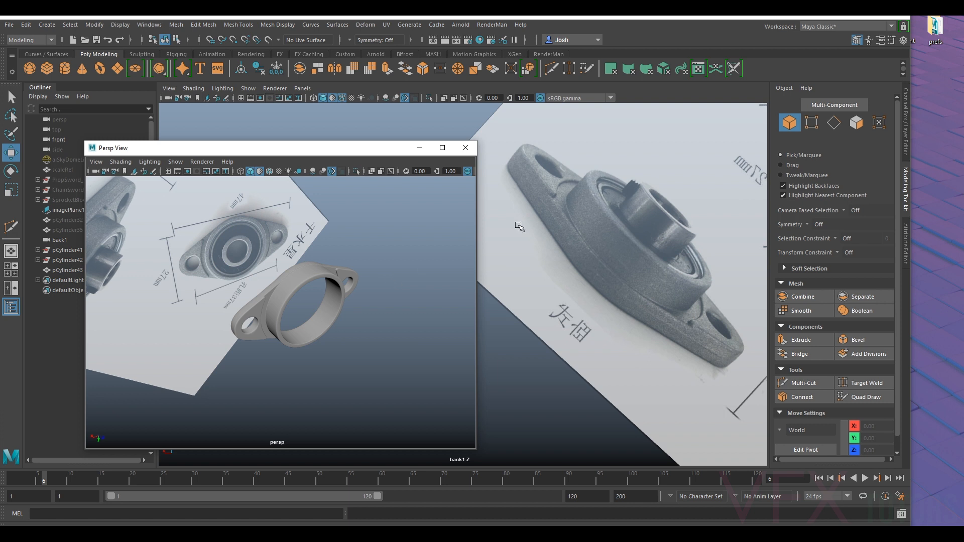
scroll(274, 236, up, 4)
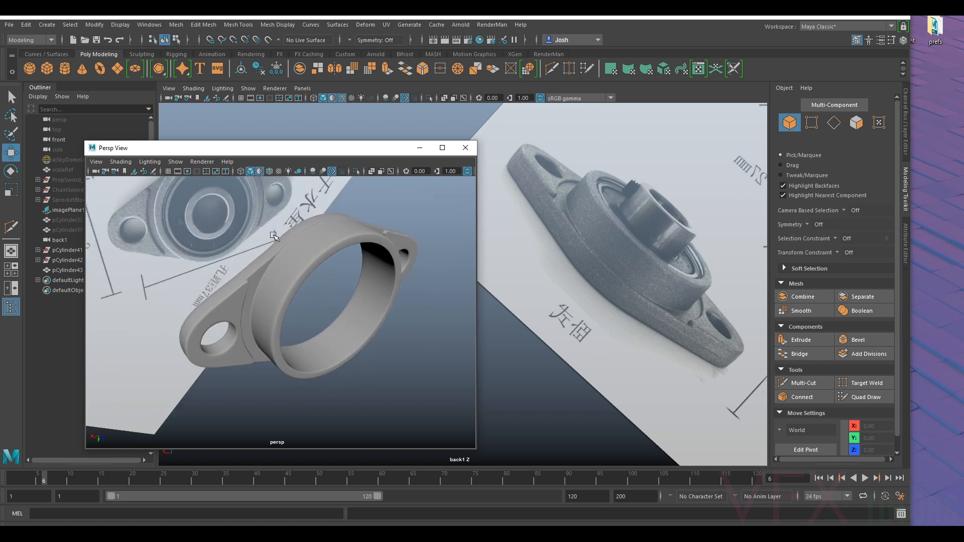
alt+drag(370, 253, 376, 281)
click(337, 212)
scroll(338, 212, down, 5)
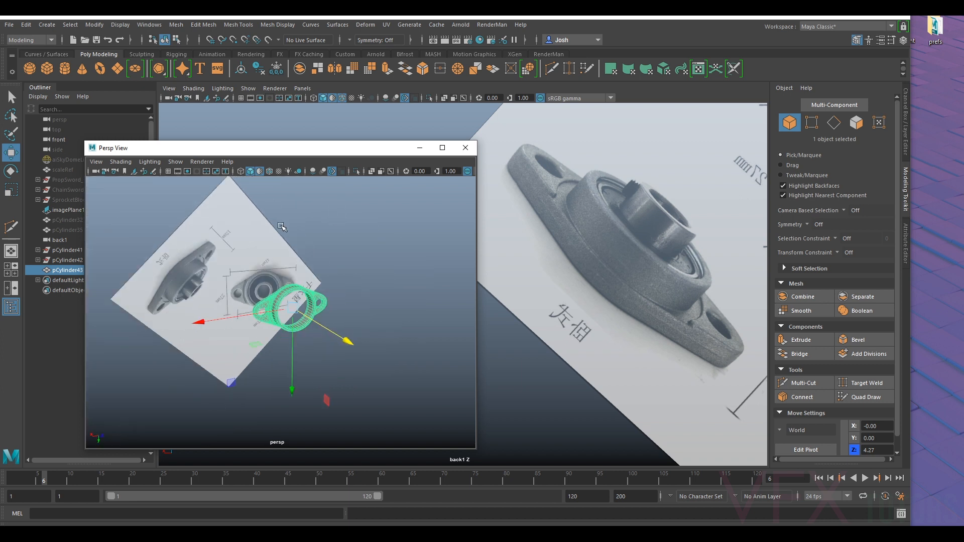
- Move the floating perspective view aside and unhide ChainSword_grp
drag(246, 153, 346, 143)
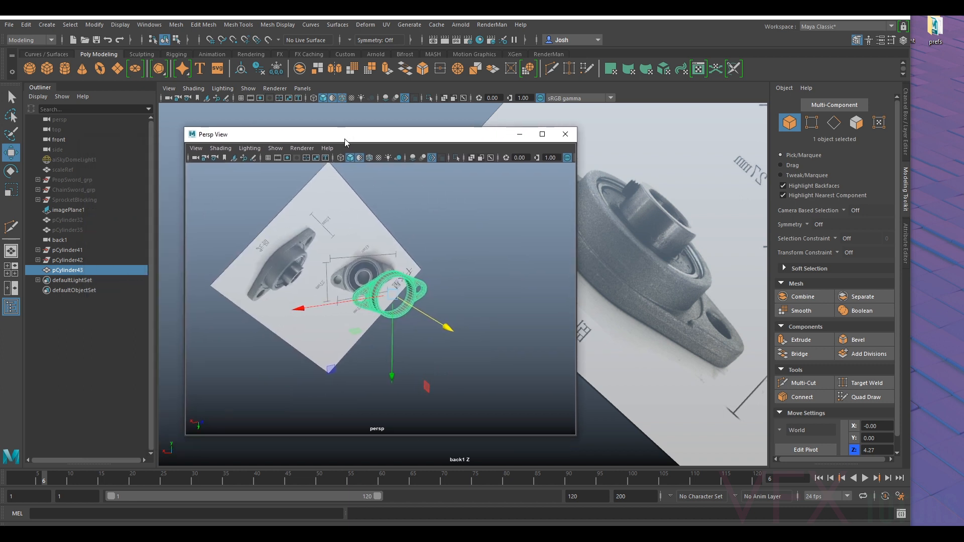
click(79, 198)
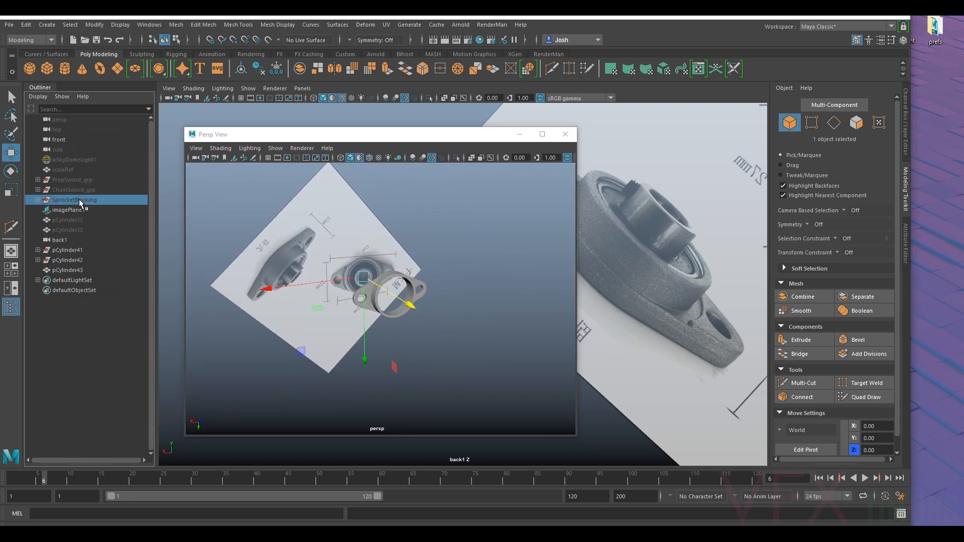
click(91, 193)
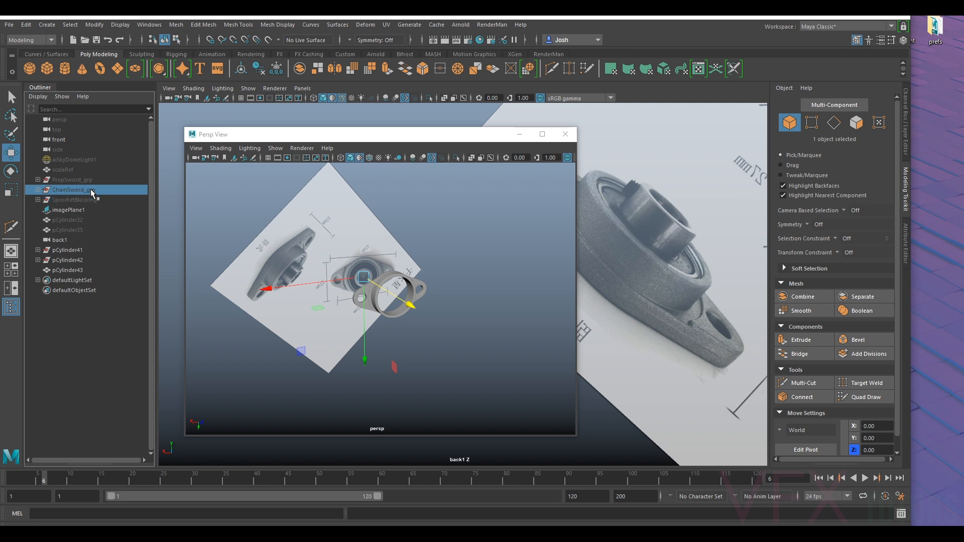
key(h)
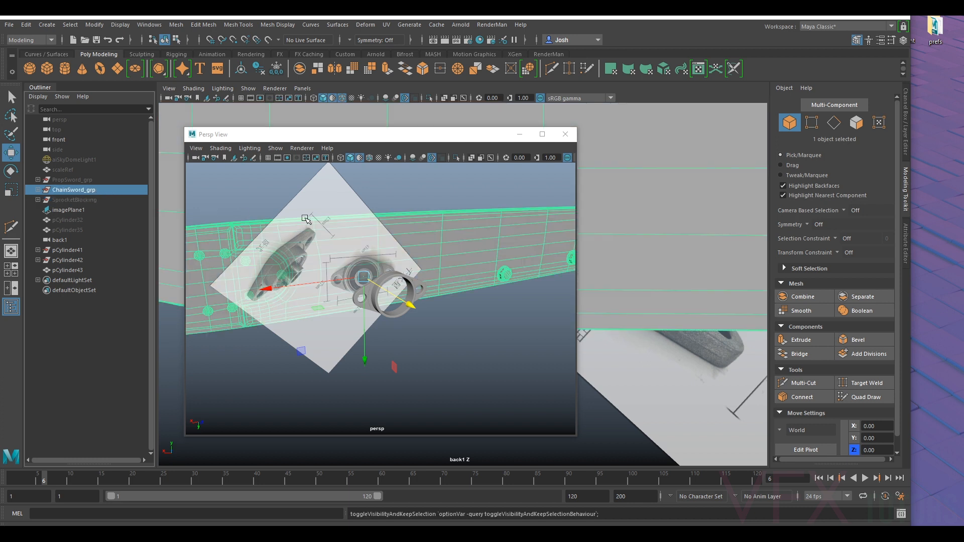
- Minimize the floating perspective view and switch the main viewport to the persp camera
click(520, 134)
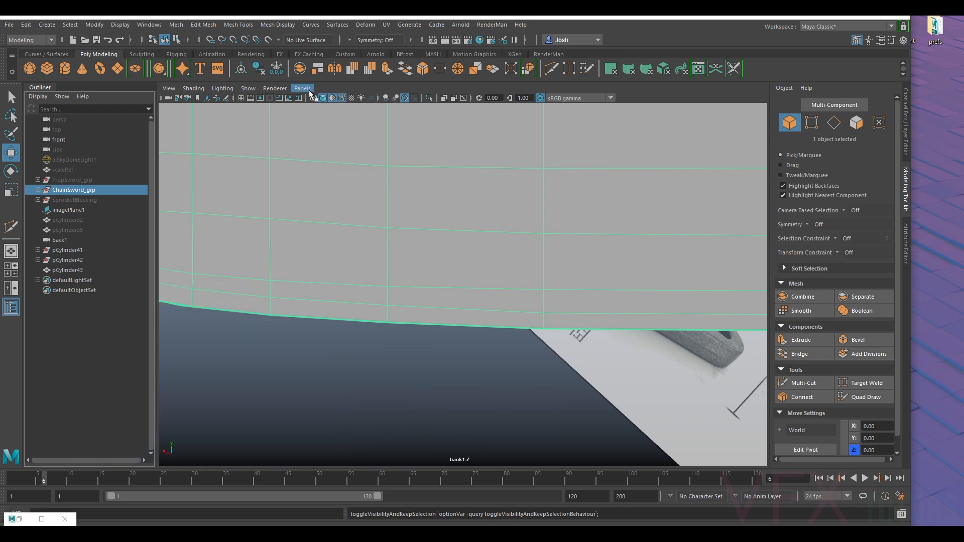
click(302, 88)
mouse_move(351, 99)
click(456, 99)
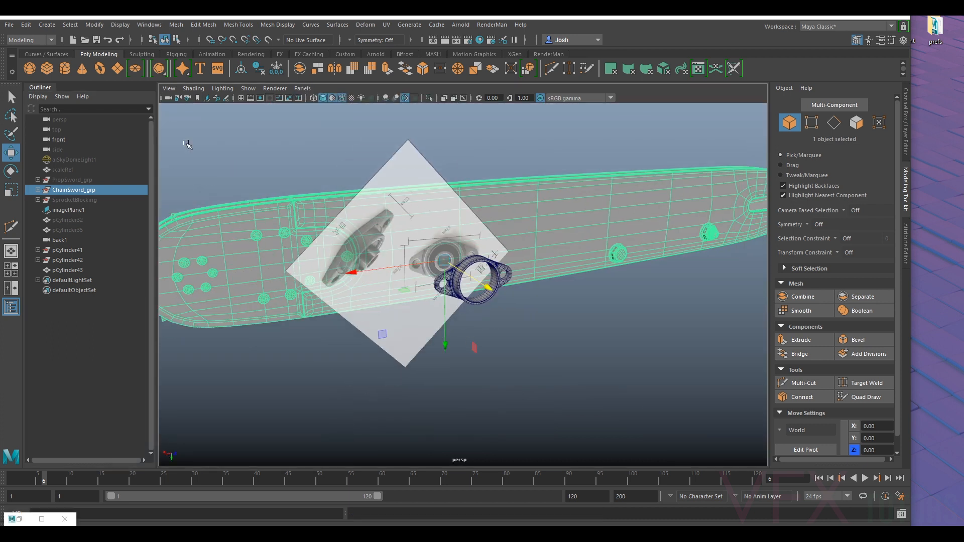
- Select the reference image plane in front of the sword and hide it
click(193, 88)
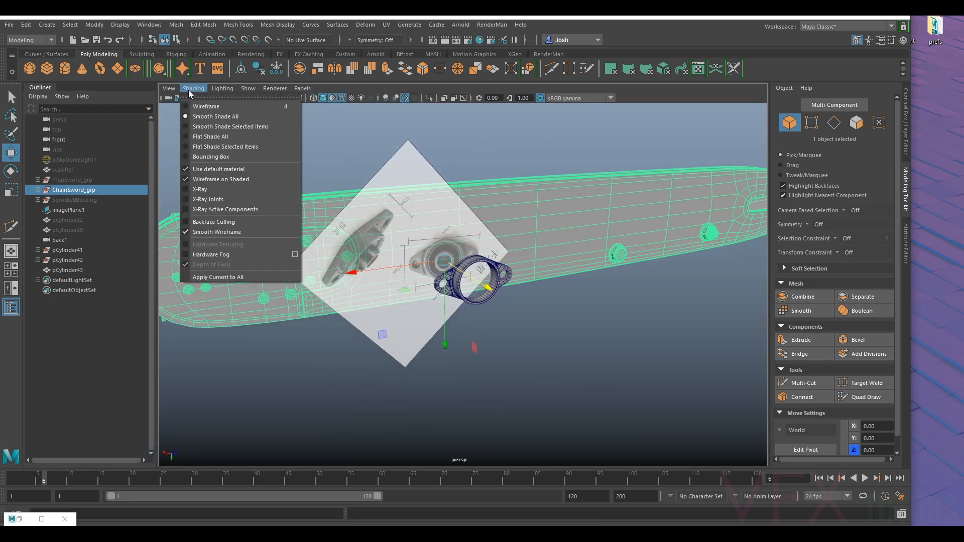
click(213, 189)
mouse_move(507, 156)
alt+mouse_down()
mouse_move(598, 159)
mouse_move(584, 142)
mouse_move(538, 146)
alt+mouse_up()
click(398, 184)
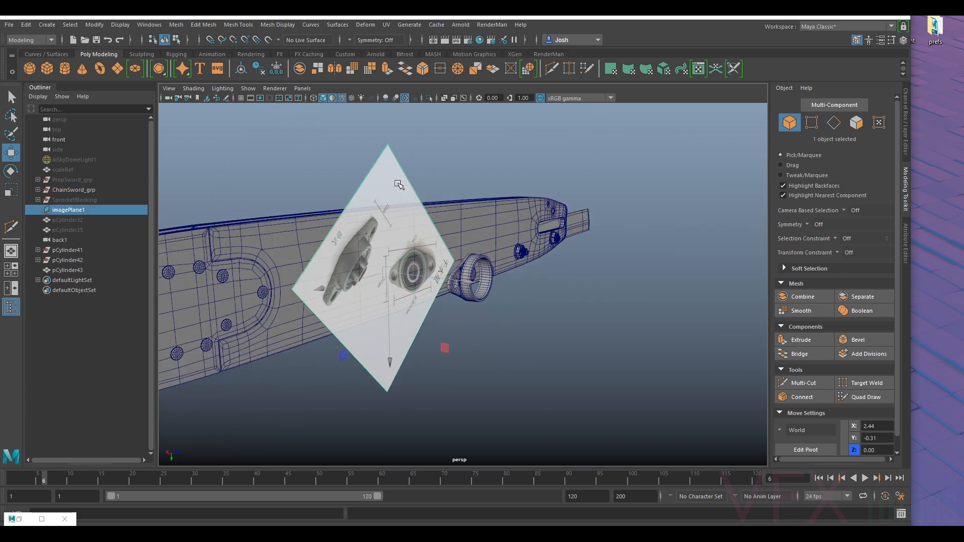
key(h)
- Duplicate the flange housing and move the copy along X toward the sword's tang end, to about -45.2
click(470, 261)
alt+drag(469, 261, 752, 259)
scroll(512, 270, down, 5)
alt+middle_drag(512, 271, 597, 275)
alt+drag(599, 275, 514, 307)
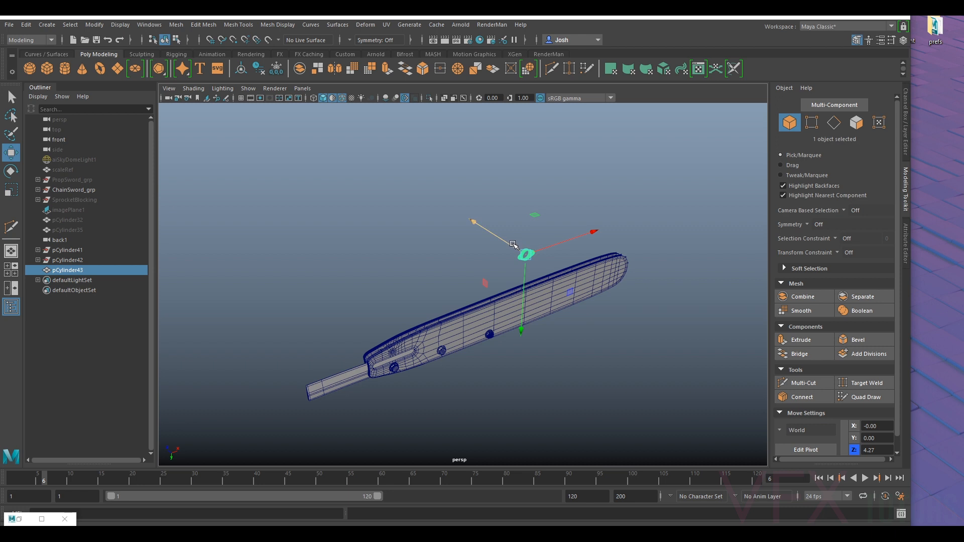
key(ctrl+d)
drag(418, 312, 374, 330)
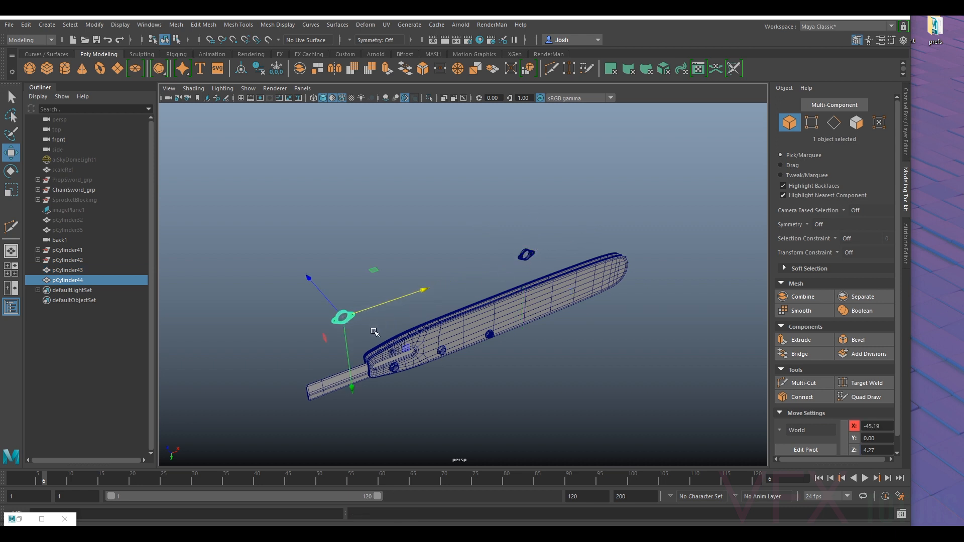
- Move the copied flange along Z to the opposite side of the sword, at about -16.6
alt+middle_drag(381, 328, 413, 305)
scroll(413, 305, up, 5)
alt+drag(414, 306, 456, 408)
alt+middle_drag(513, 418, 505, 311)
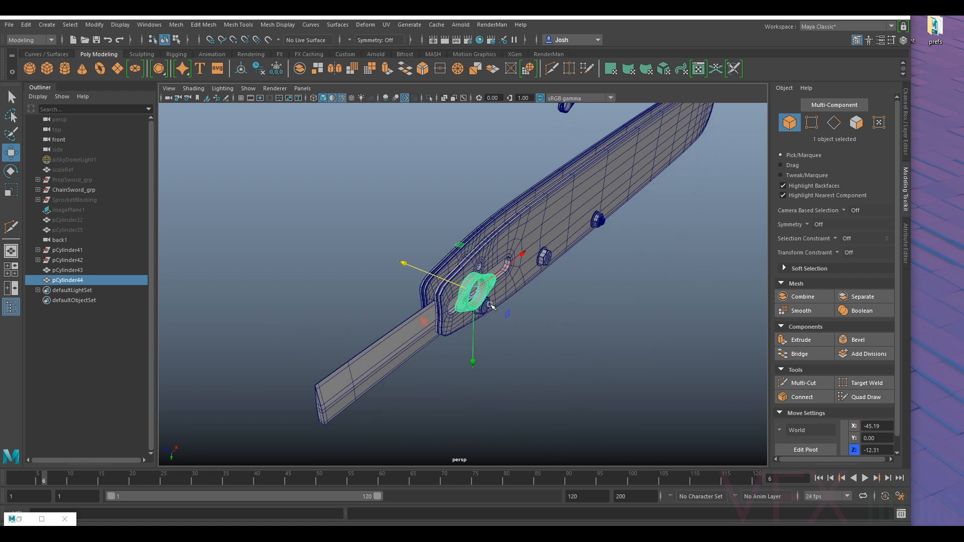
- Set the copied flange's Y rotation to 180
key(e)
drag(536, 332, 280, 364)
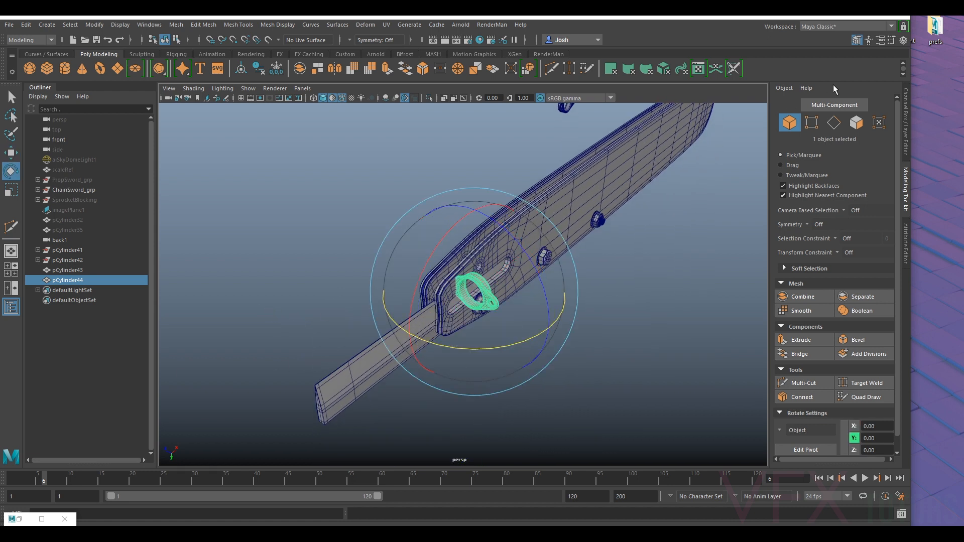
click(906, 122)
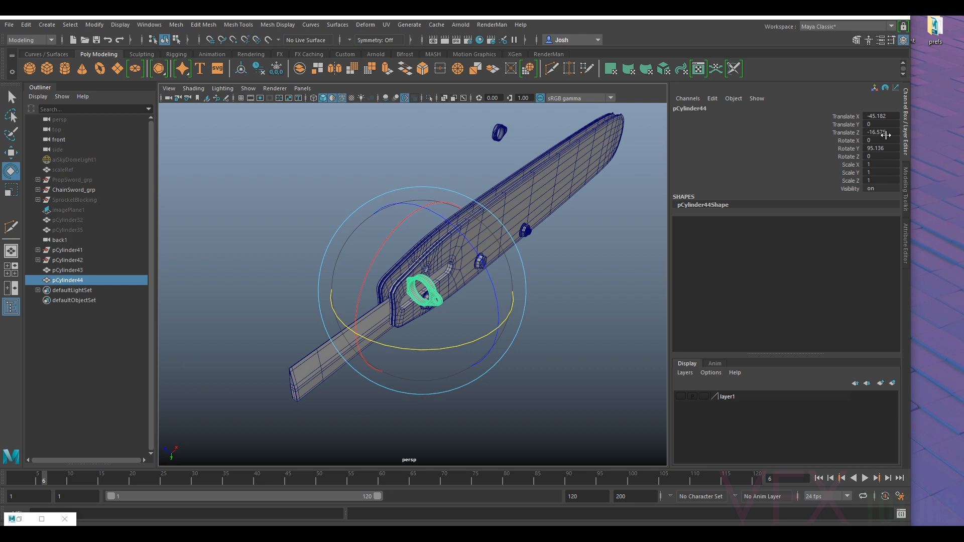
key(Return)
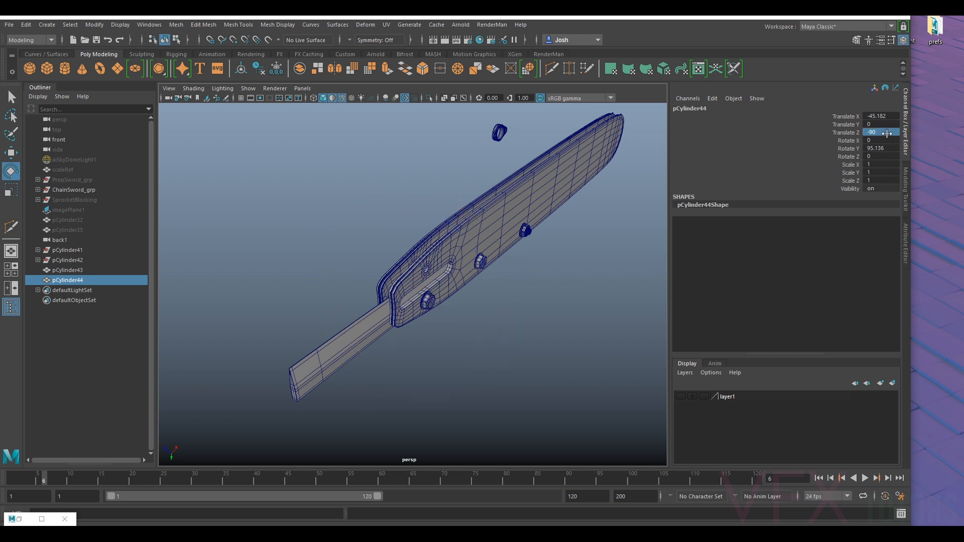
key(ctrl+z)
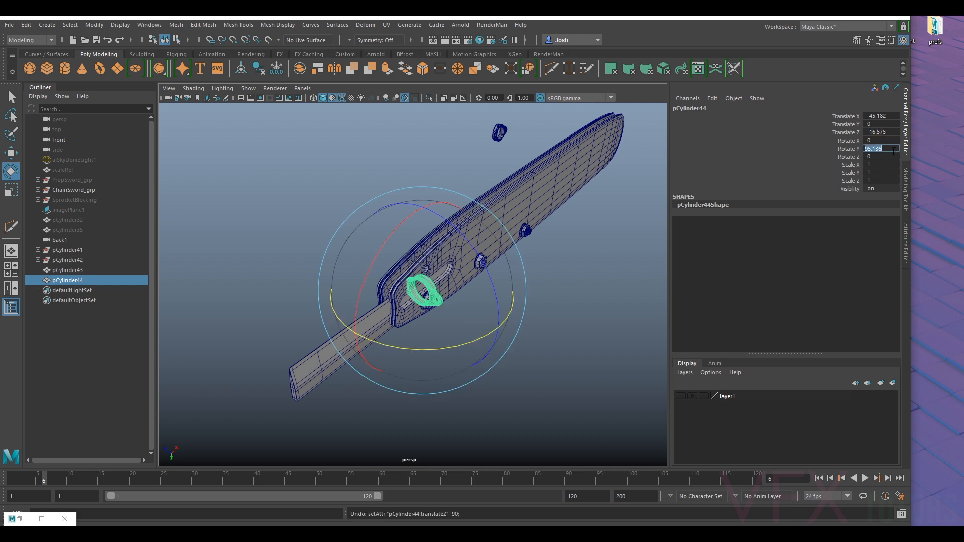
click(894, 151)
text(180)
key(Return)
key(w)
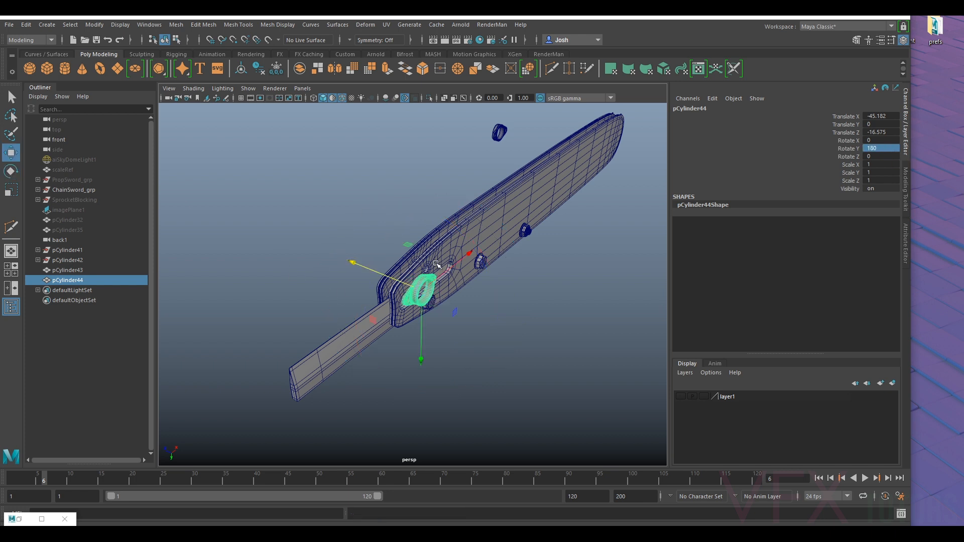
- Slide the copied flange along X beyond the end of the chainsaw bar, to about -51.06
drag(440, 280, 395, 315)
alt+drag(394, 315, 412, 303)
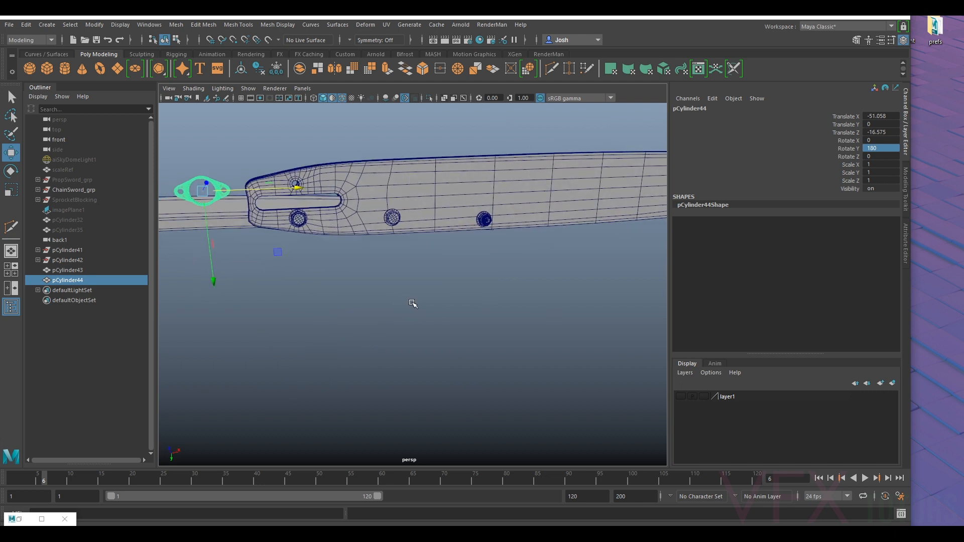
key(f)
scroll(398, 261, down, 3)
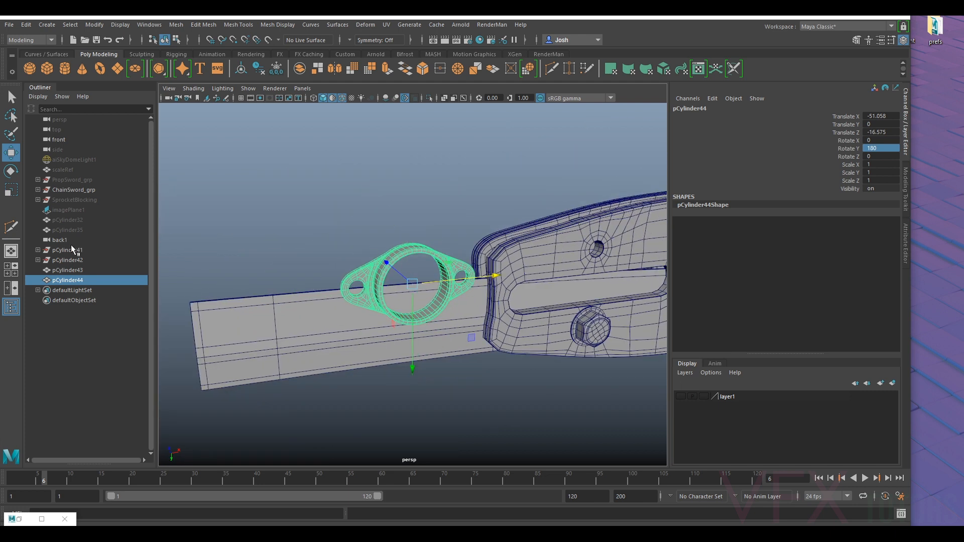
- Unhide the SprocketBlocking group and reselect the copied flange beside the tang
click(77, 200)
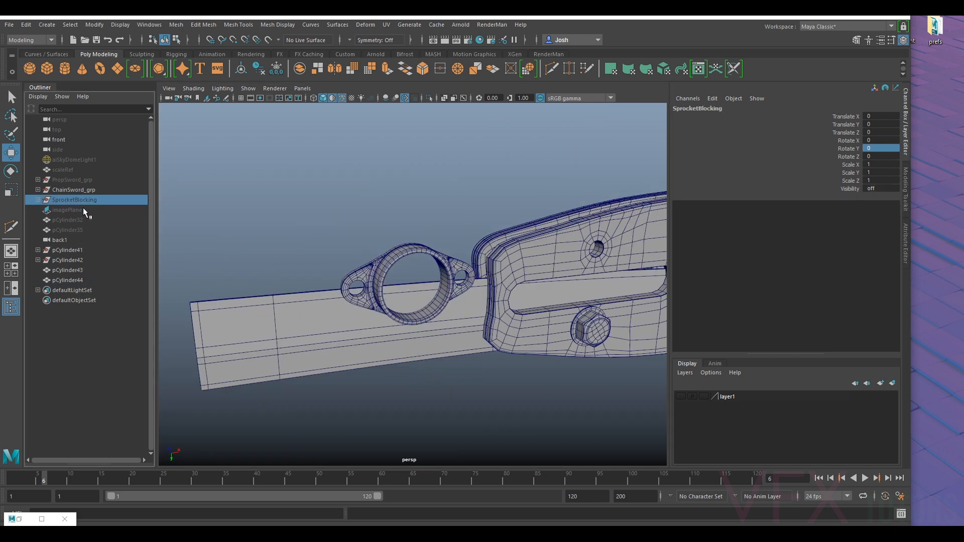
click(391, 253)
alt+drag(390, 254, 505, 289)
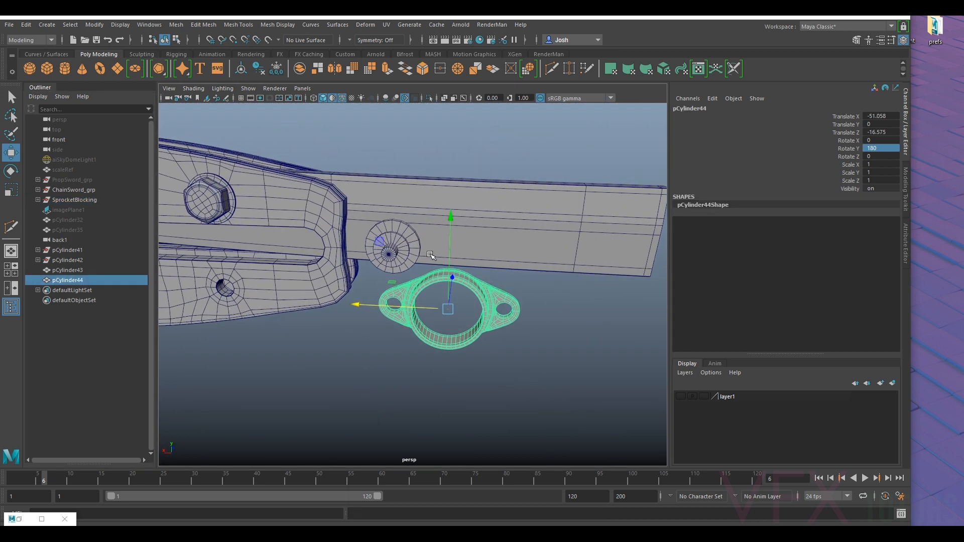
- Move the copied flange over the blocked-in sprocket shaft, at about X -48.93, Y 1.57, Z -15.74
click(457, 208)
key(ctrl+z)
drag(452, 263, 453, 225)
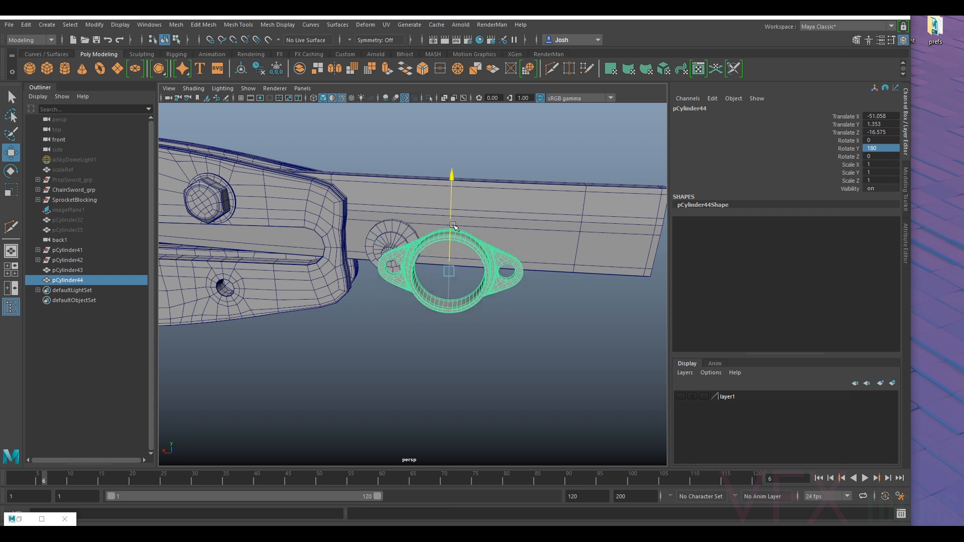
drag(449, 272, 390, 304)
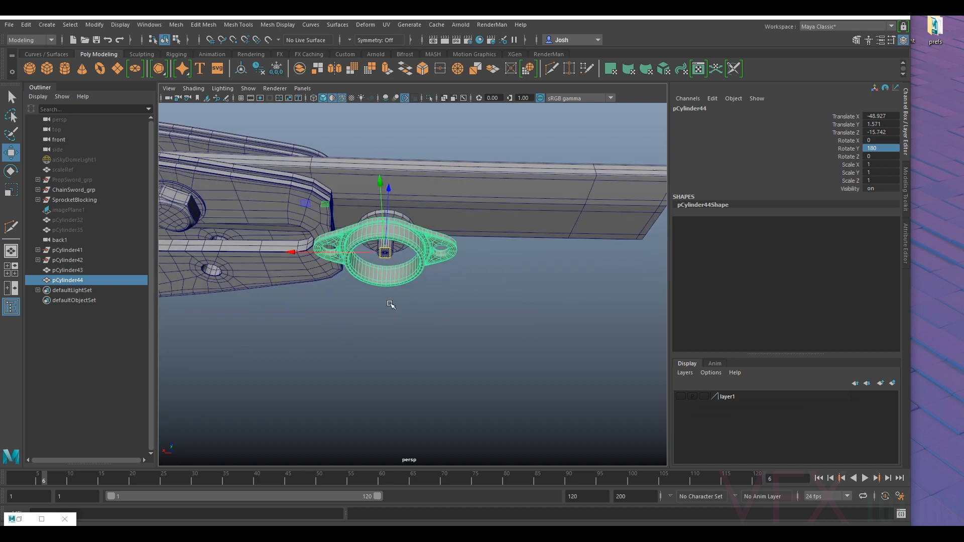
- Move the copied flange in against the blade and rotate it about Z to roughly -51.9 degrees
drag(391, 223, 355, 167)
key(e)
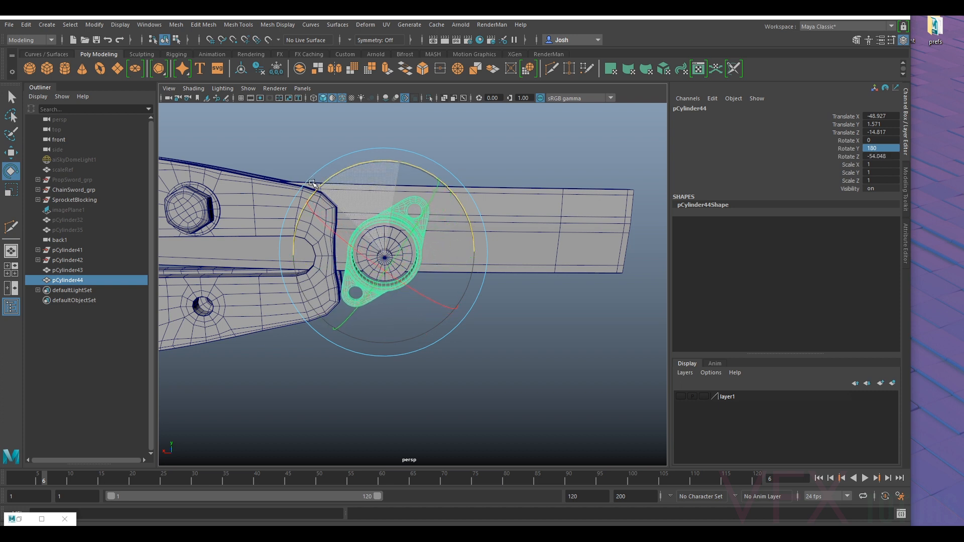
drag(318, 185, 415, 261)
key(w)
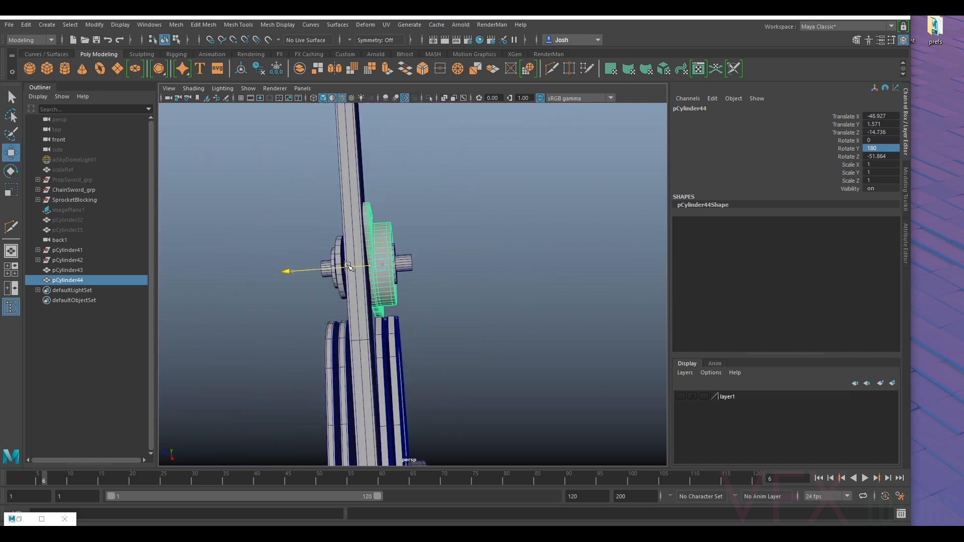
- Adjust the copied flange's seat around the shaft to about Y 1.74 and Z -14.81, and check its clearance
alt+drag(500, 255, 418, 238)
key(e)
key(w)
alt+drag(417, 238, 423, 250)
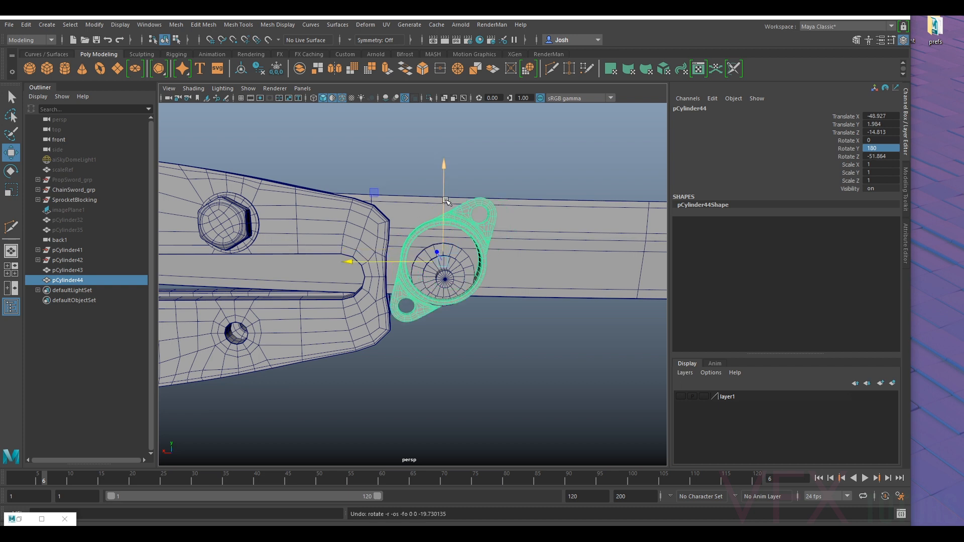
alt+drag(445, 213, 468, 222)
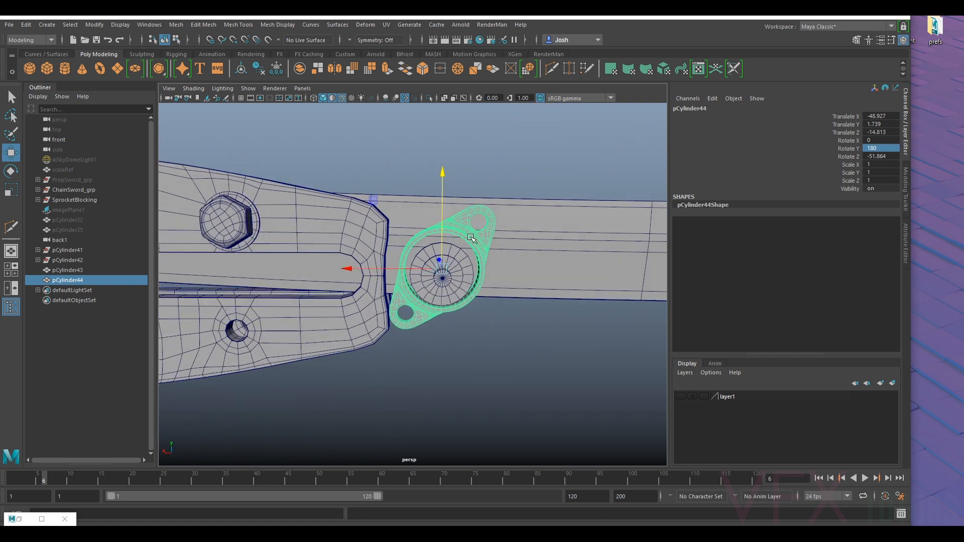
alt+drag(485, 226, 487, 191)
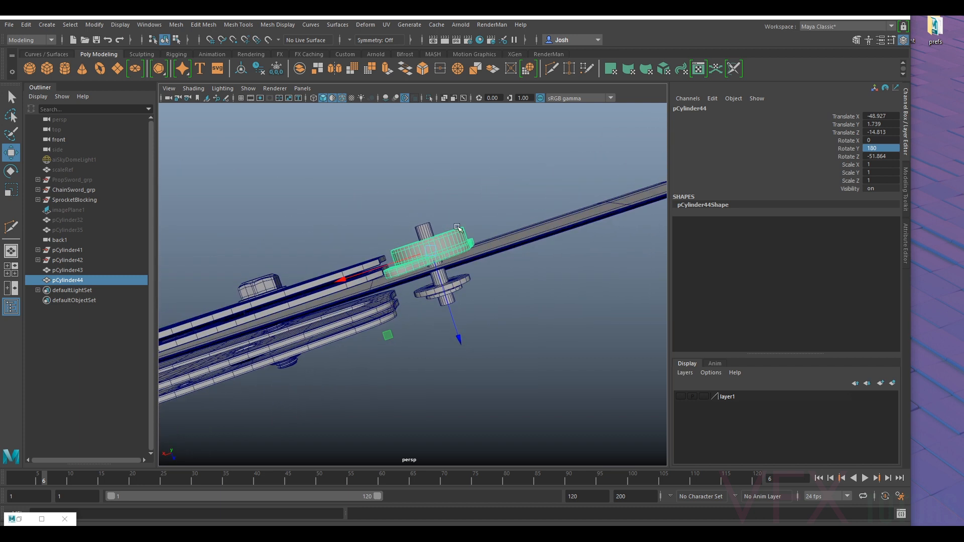
alt+drag(454, 267, 291, 422)
scroll(385, 338, up, 3)
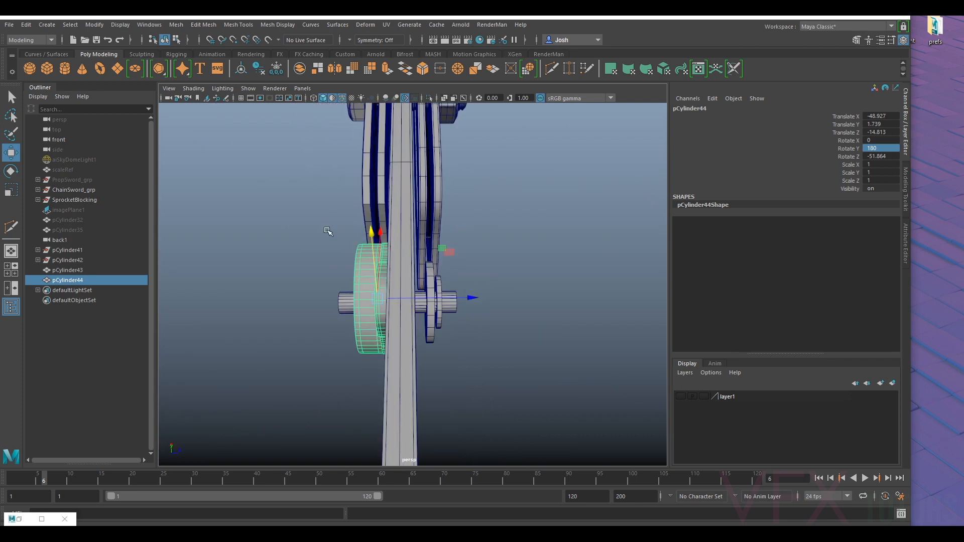
alt+drag(328, 232, 398, 243)
- Expand ChainSword_grp and move ChainsawBar_grp1 outward from the blade to about Z -2.44
click(61, 190)
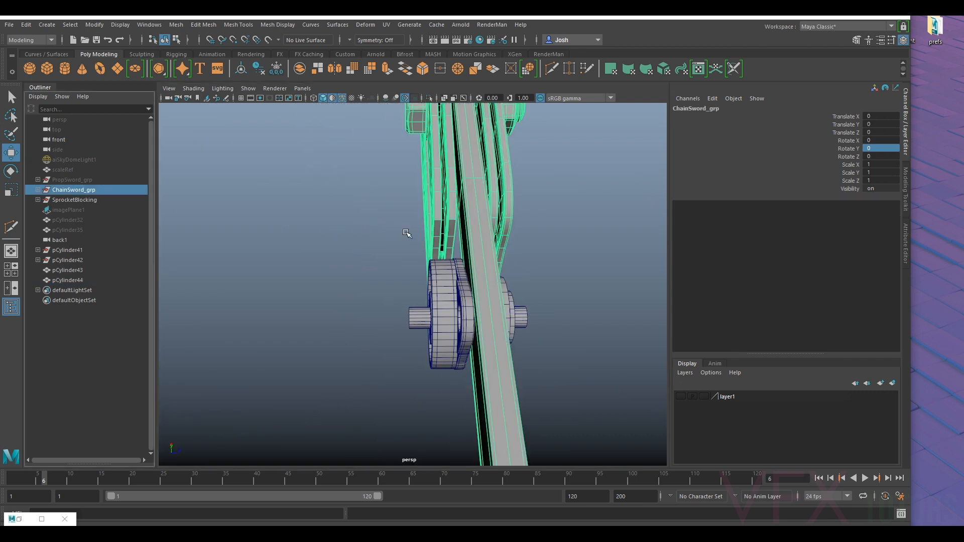
click(38, 189)
click(86, 210)
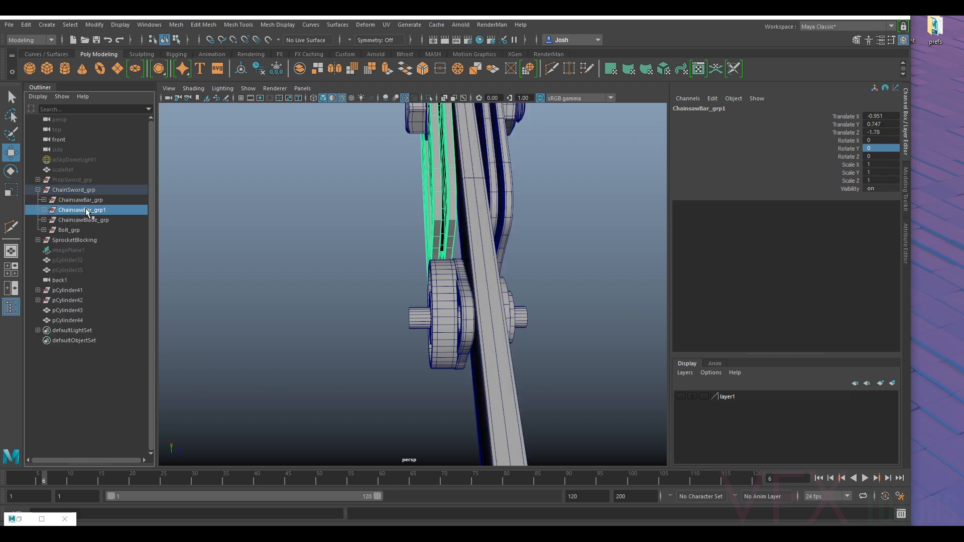
scroll(341, 199, down, 3)
scroll(394, 157, down, 6)
click(455, 144)
scroll(454, 145, up, 3)
scroll(456, 145, up, 3)
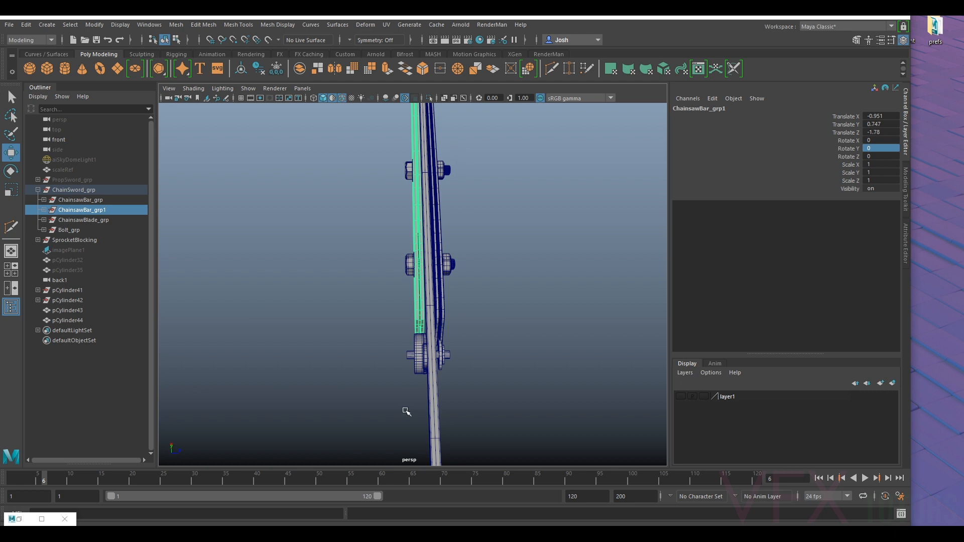
alt+middle_drag(490, 224, 480, 254)
drag(456, 115, 450, 115)
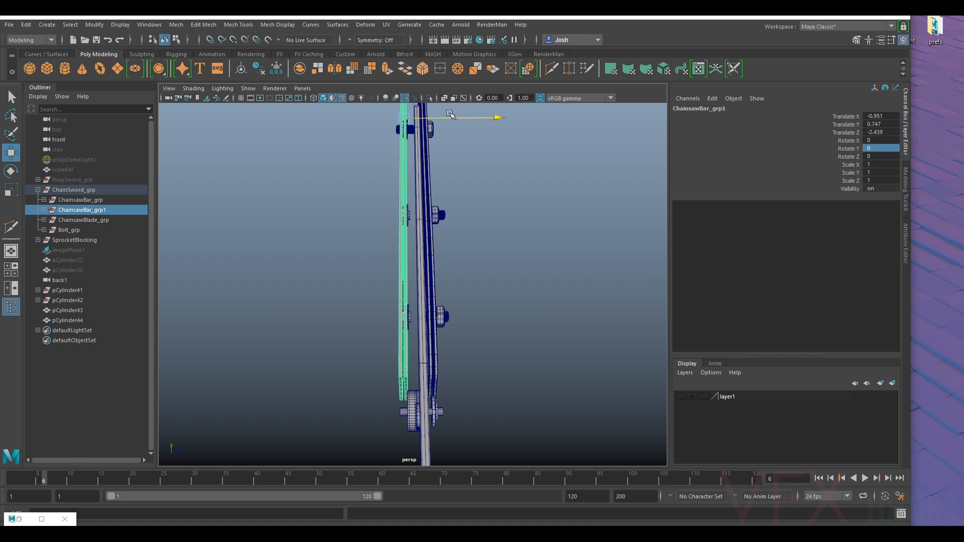
- Examine the clearance between the two chainsaw bar groups, the blade and the copied flange from several angles
alt+drag(448, 280, 316, 309)
alt+right_drag(392, 274, 480, 288)
mouse_move(480, 288)
alt+mouse_down()
mouse_move(430, 290)
mouse_move(474, 295)
alt+mouse_up()
alt+middle_drag(463, 304, 456, 271)
alt+drag(456, 271, 431, 237)
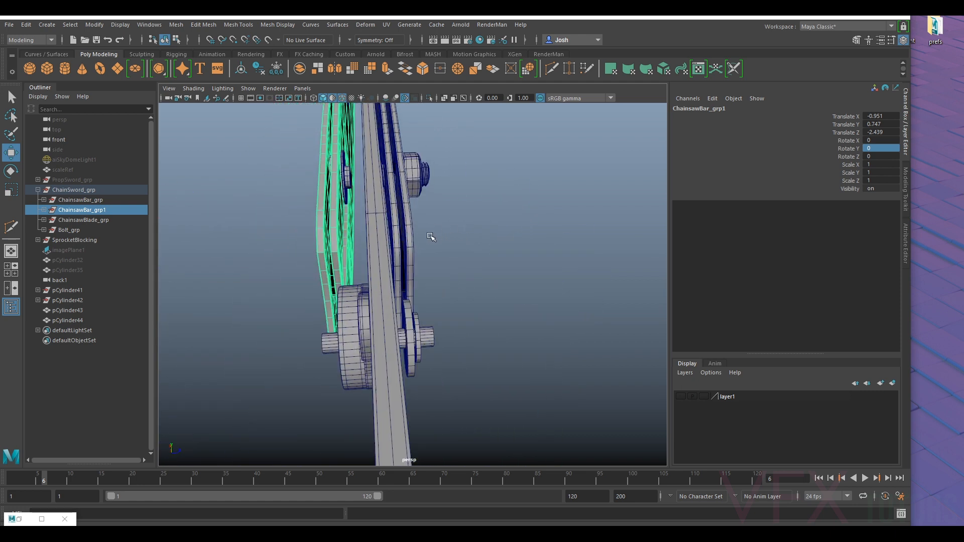
click(81, 201)
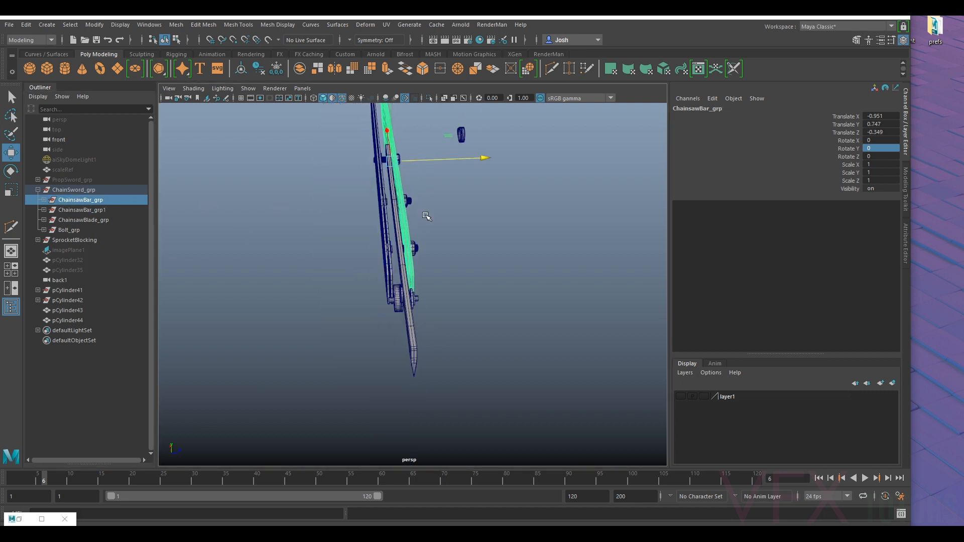
click(399, 306)
alt+right_drag(400, 304, 437, 298)
mouse_move(437, 298)
alt+mouse_down()
mouse_move(416, 304)
mouse_move(473, 280)
mouse_move(445, 294)
alt+mouse_up()
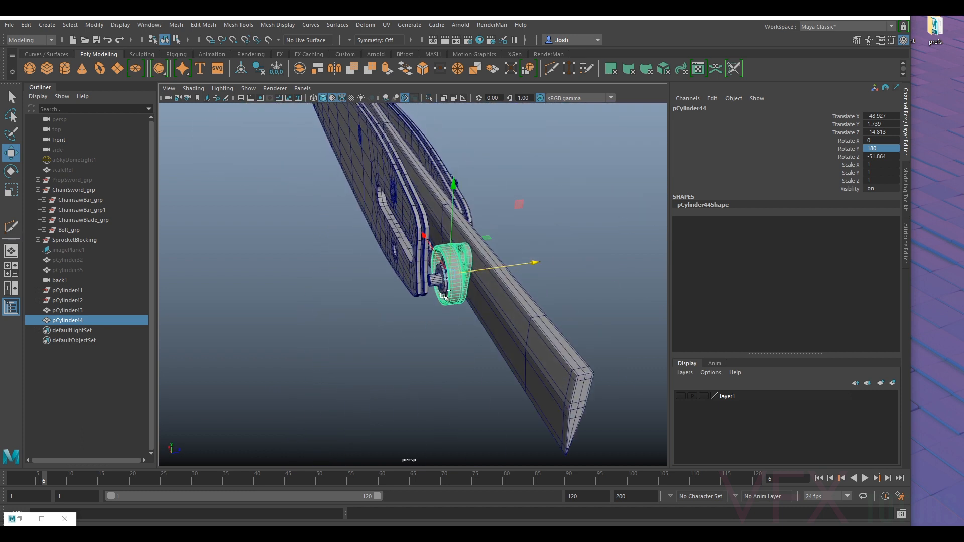
- Duplicate the copied flange, move the duplicate to the blade's other side at about Z -13.5, and mirror it with Scale Z -1
key(ctrl+d)
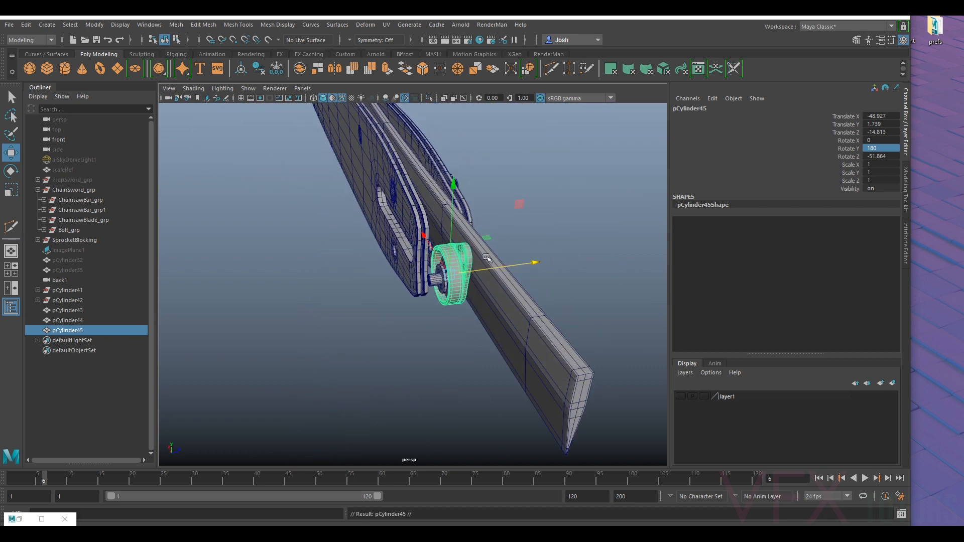
drag(487, 258, 511, 268)
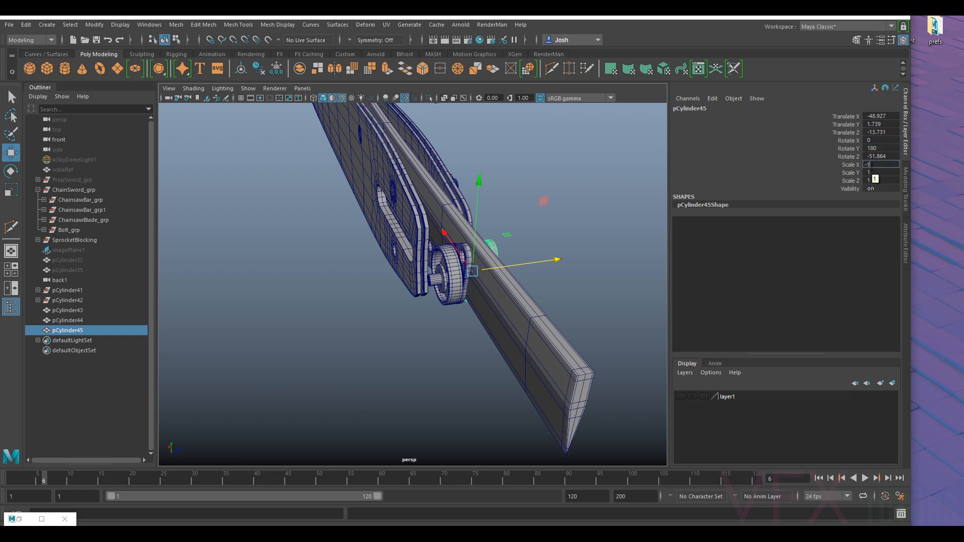
alt+drag(585, 232, 411, 286)
key(ctrl+z)
key(ctrl+z)
drag(387, 276, 572, 257)
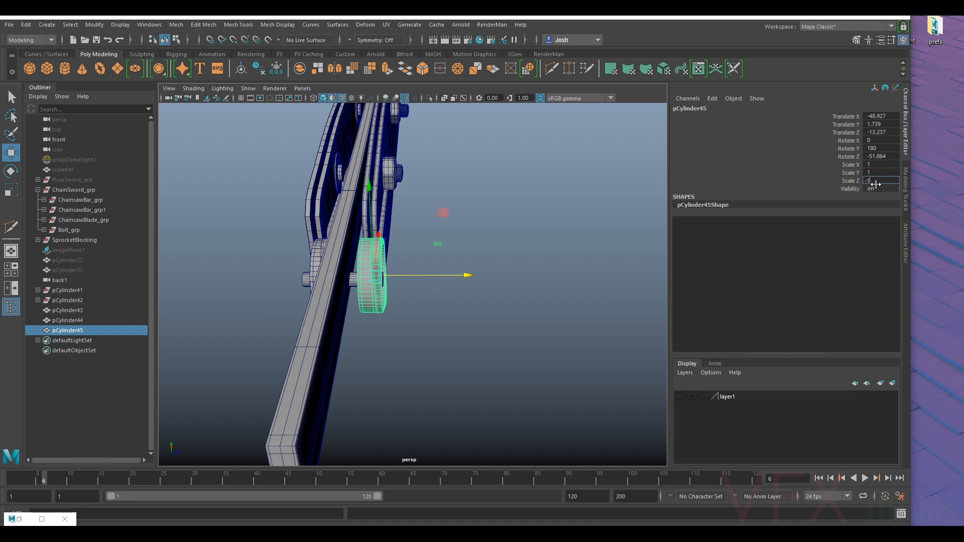
click(875, 183)
text(-1)
key(Return)
alt+drag(419, 201, 449, 288)
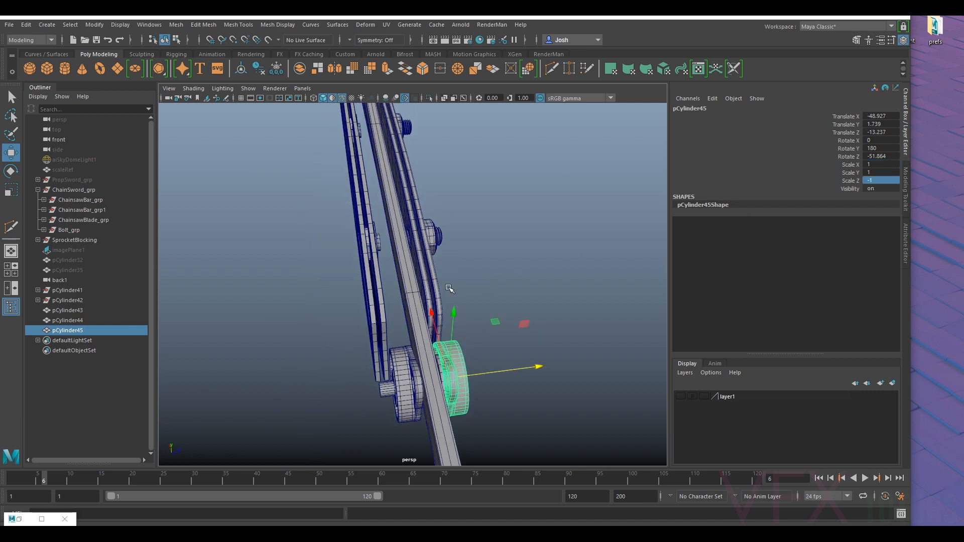
drag(487, 373, 507, 221)
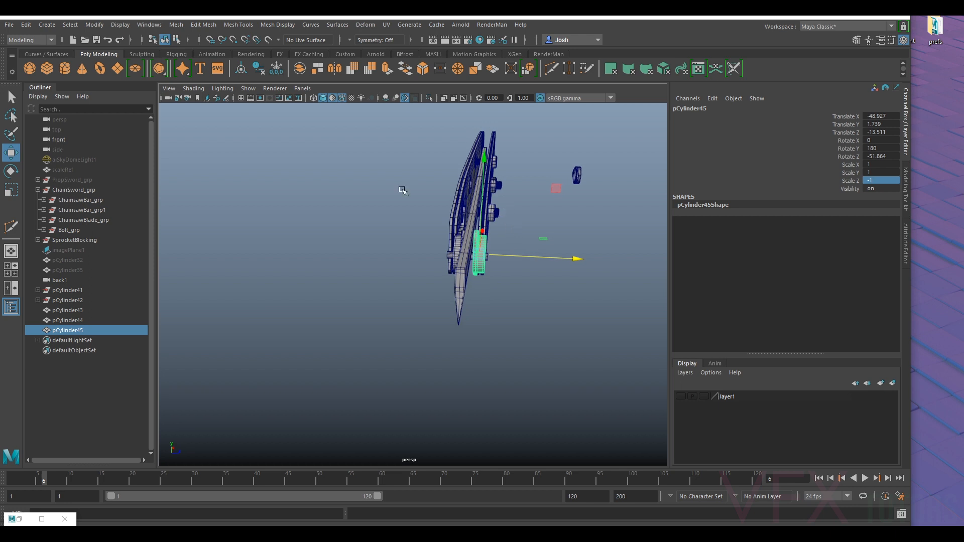
- Move ChainsawBar_grp outward to about Z 0.30 and check its clearance to the mirrored flange
click(79, 209)
click(91, 200)
drag(528, 174, 535, 181)
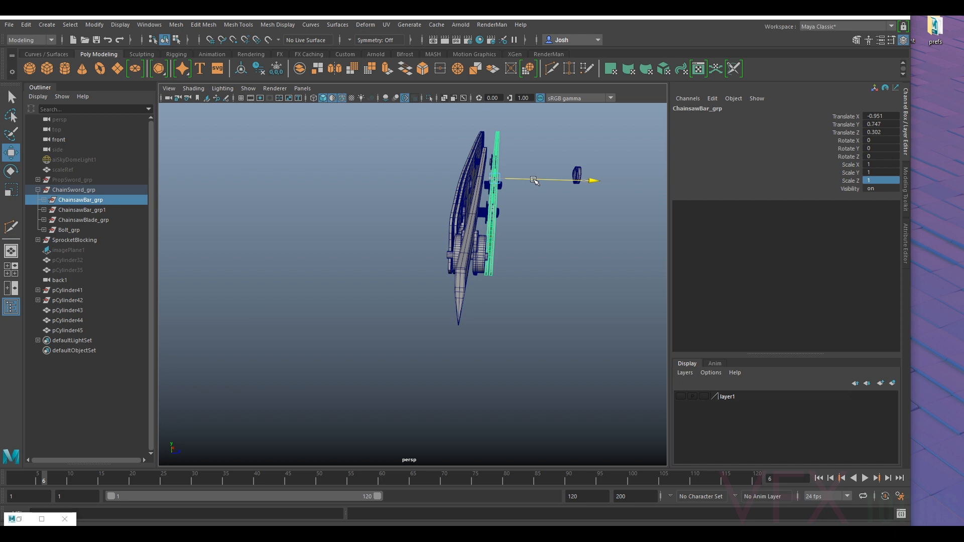
alt+drag(562, 234, 291, 278)
click(270, 335)
scroll(268, 334, down, 5)
click(284, 225)
alt+drag(283, 225, 424, 277)
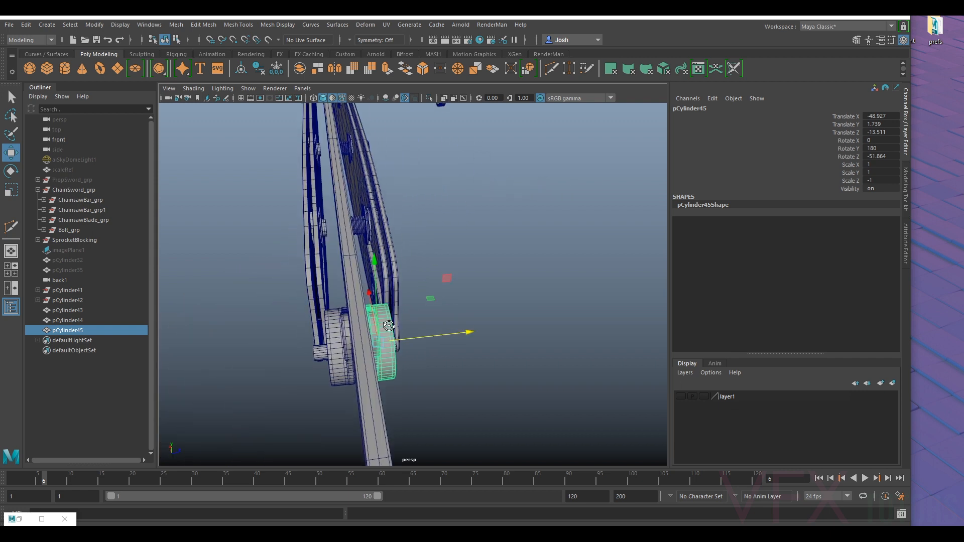
- Undo the bar movements, the mirroring and the duplication of the flange
key(ctrl+z)
key(ctrl+z)
key(ctrl+z)
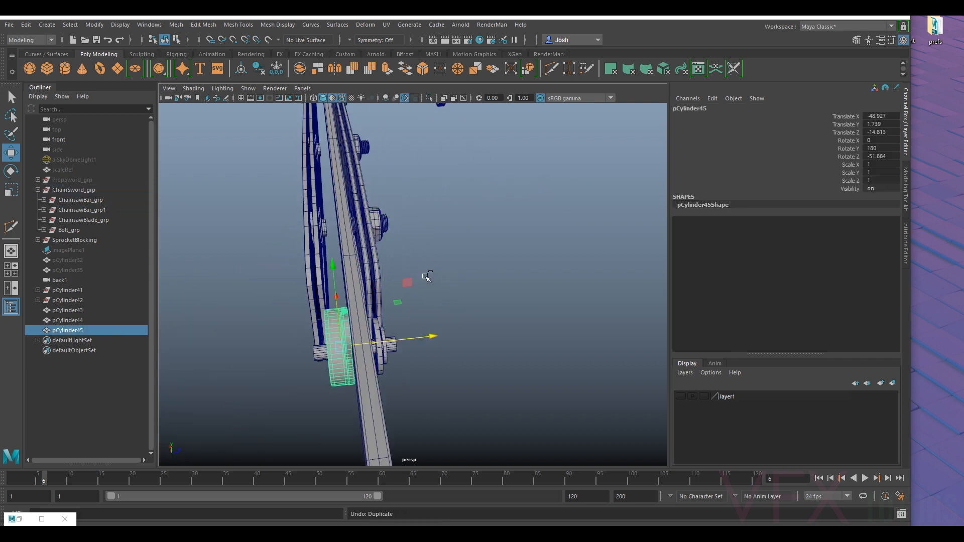
key(ctrl+z)
key(ctrl+z)
key(ctrl+z)
- Scale the copied flange uniformly to about 0.823 and reposition it around the shaft at about Y 2.47 and Z -14.70
click(343, 344)
alt+drag(343, 344, 461, 330)
key(r)
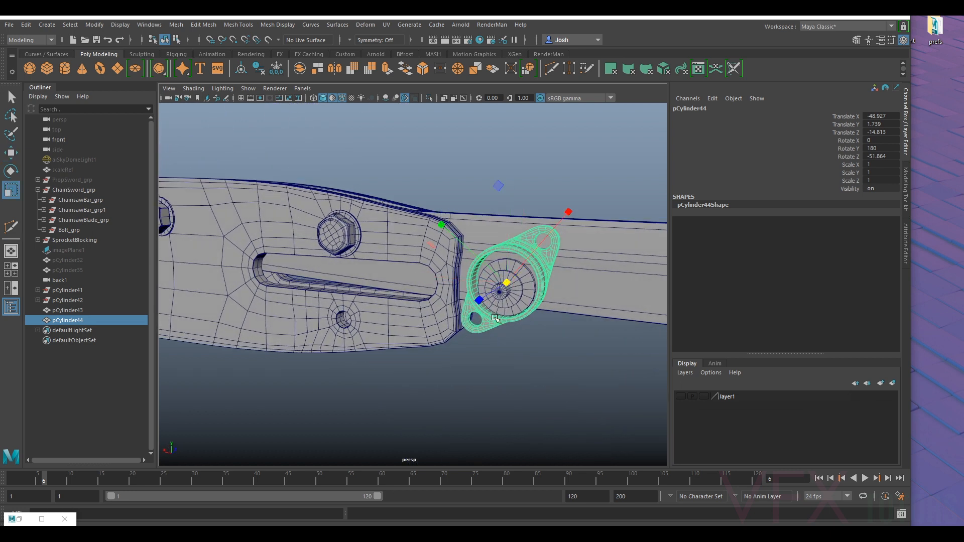
drag(508, 283, 349, 399)
key(w)
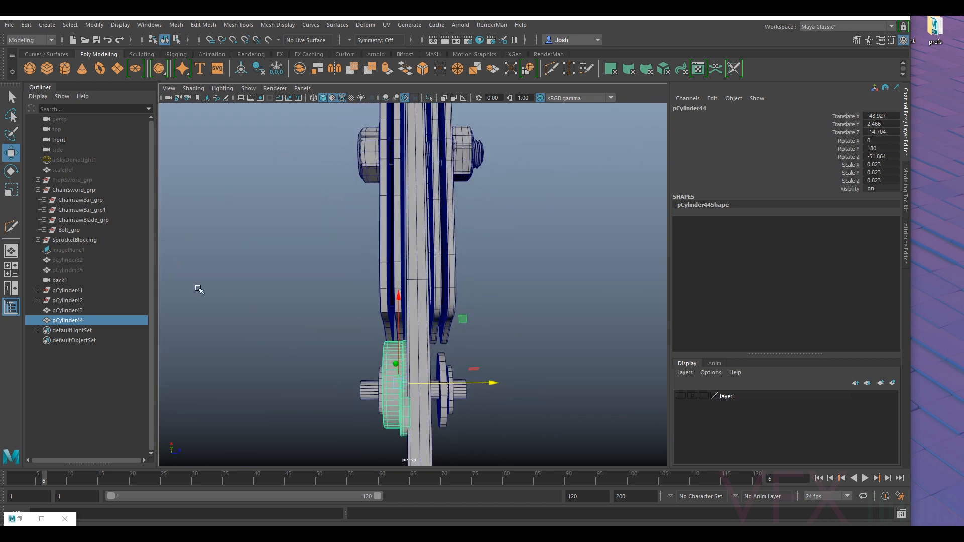
- Move ChainsawBar_grp1 outward from the blade to about Z -2.19
click(83, 210)
key(f)
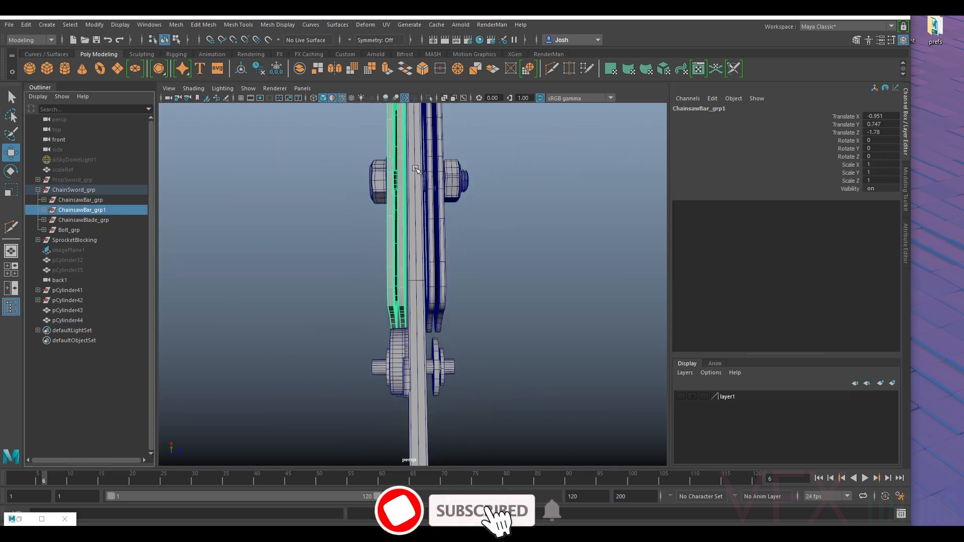
alt+right_drag(432, 137, 435, 108)
alt+middle_drag(435, 108, 441, 218)
drag(462, 135, 459, 137)
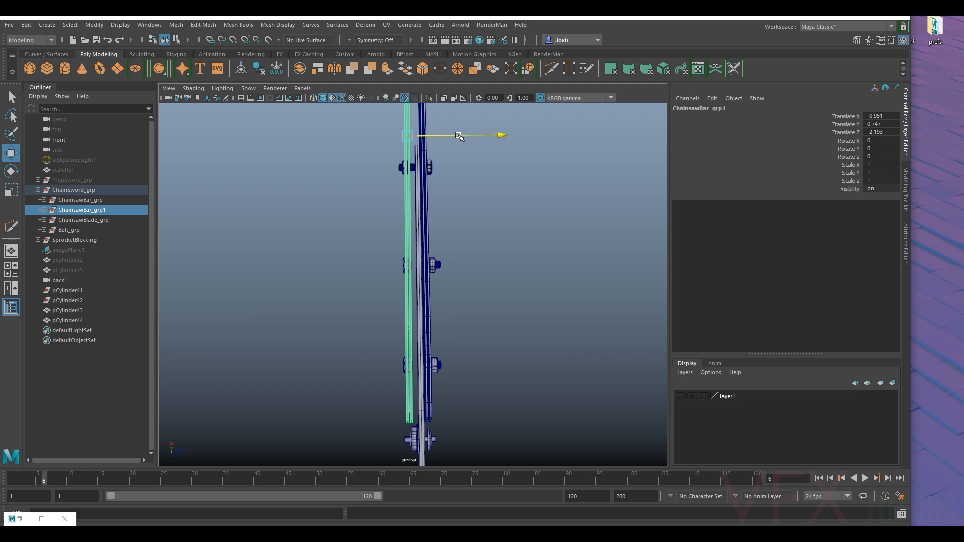
- Move ChainsawBar_grp outward on the blade's opposite side to about Z 0.11
click(89, 194)
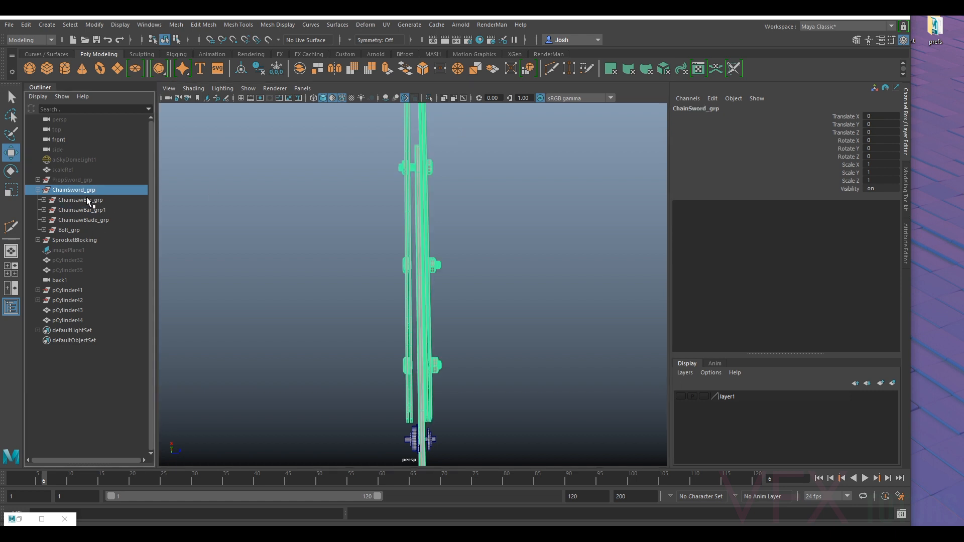
click(93, 200)
drag(468, 137, 473, 139)
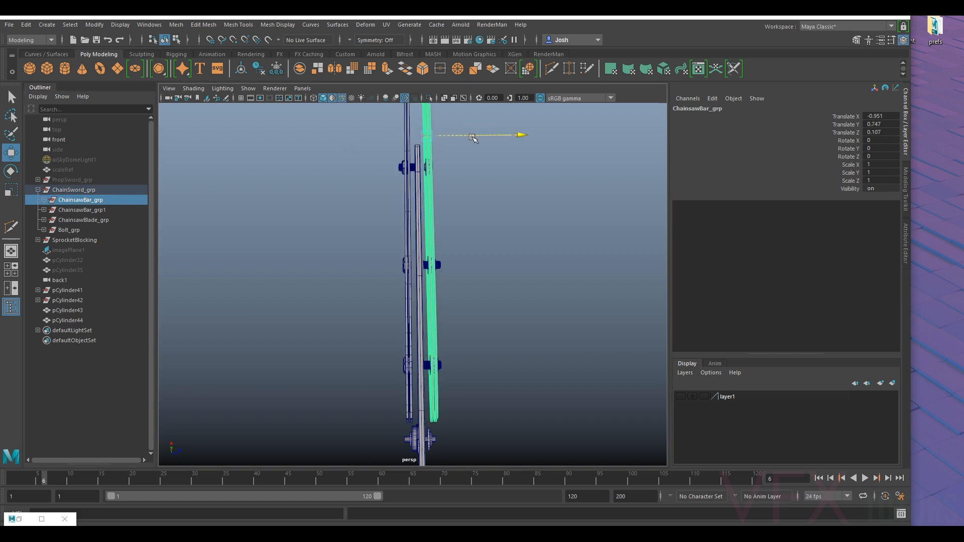
- Check the spacing of both bar groups and delete the scaled flange copy from the sprocket shaft
click(493, 276)
alt+drag(493, 275, 576, 307)
scroll(454, 336, up, 5)
scroll(374, 288, down, 3)
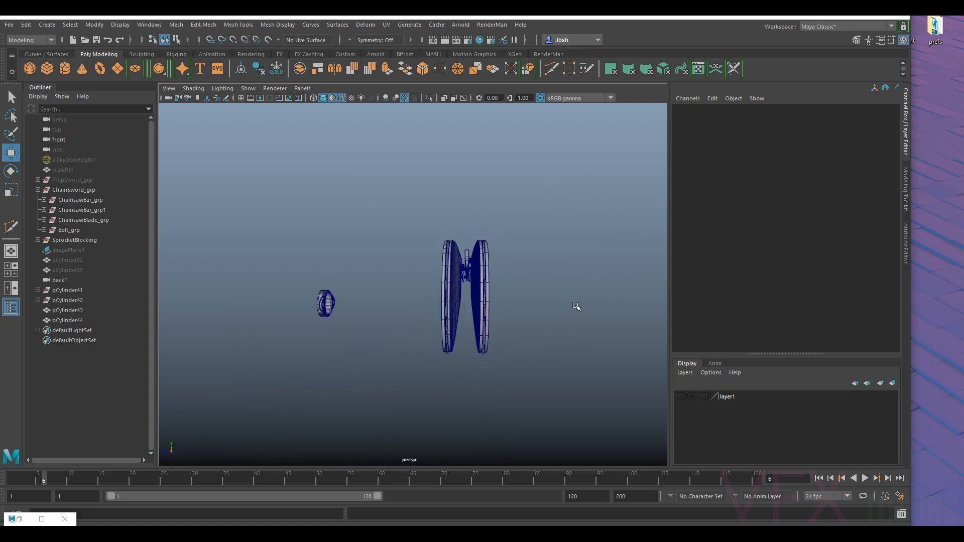
alt+drag(489, 241, 195, 264)
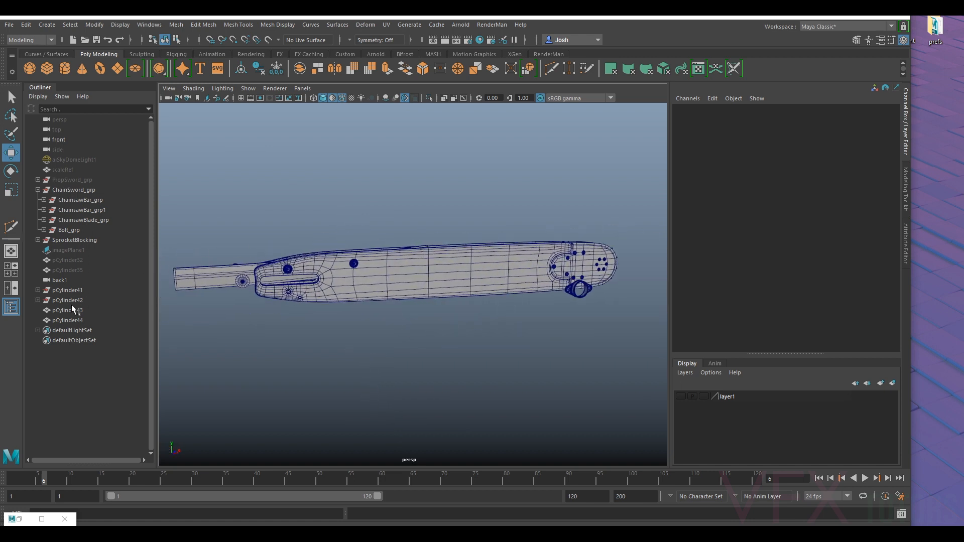
click(59, 321)
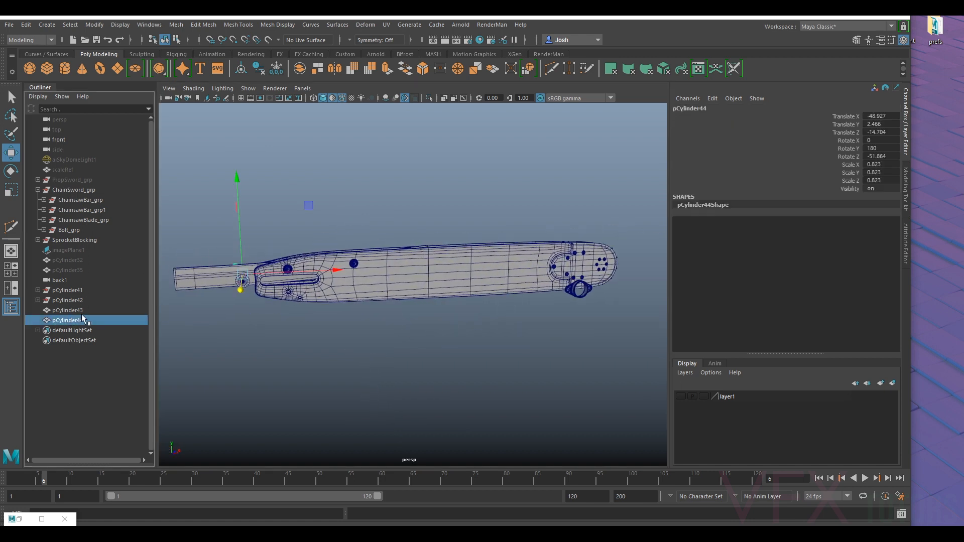
key(Delete)
- Hide SprocketBlocking and ChainSword_grp, leaving the original flange in the scene
click(106, 310)
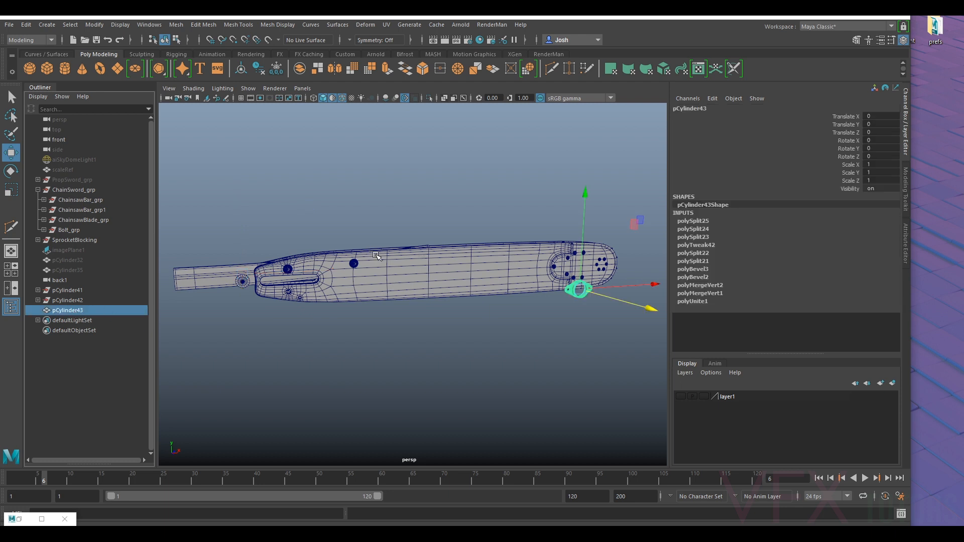
click(79, 241)
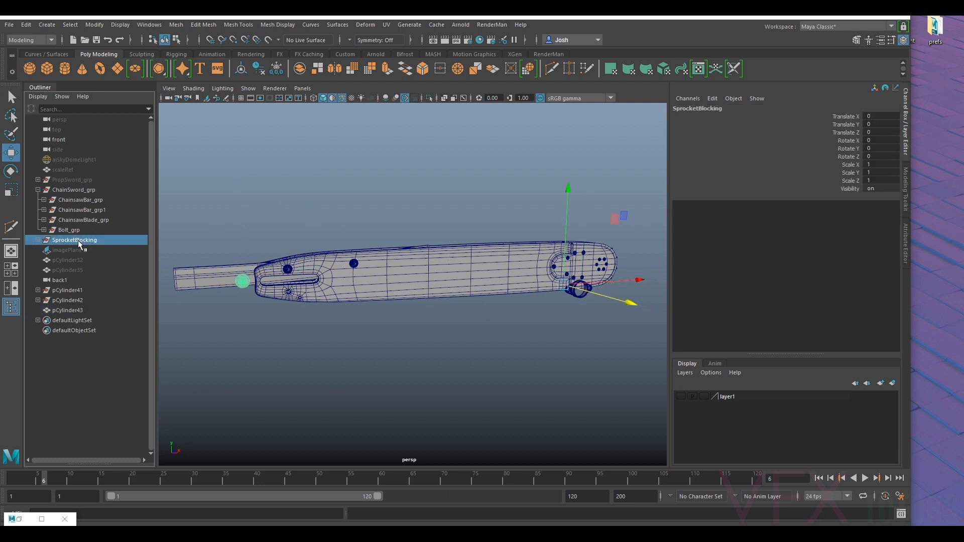
key(h)
click(68, 190)
key(h)
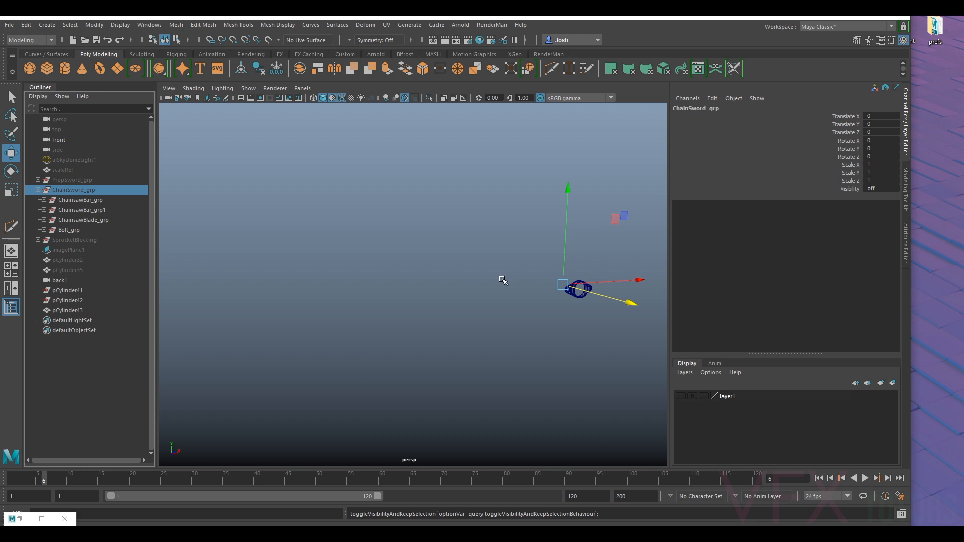
- Switch the main viewport to the orthographic front view and frame the original flange
click(302, 88)
mouse_move(374, 119)
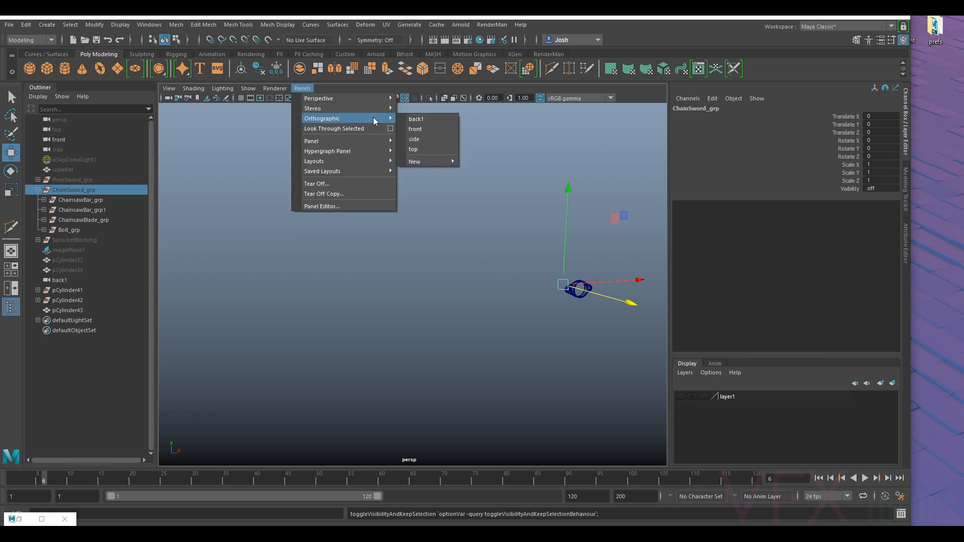
click(415, 129)
key(f)
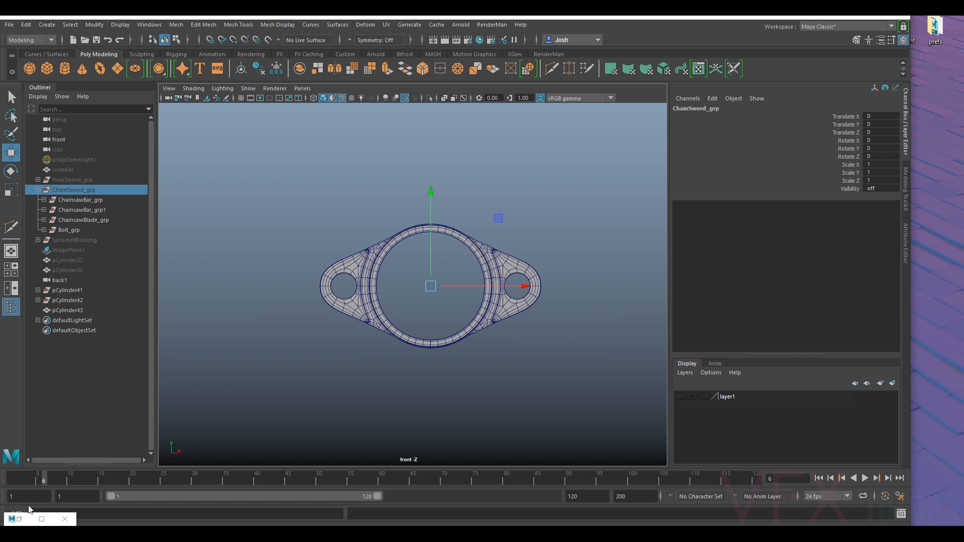
- Restore the floating Persp View window, show imagePlane1, and arrange both views around the flange and its reference photo
click(29, 518)
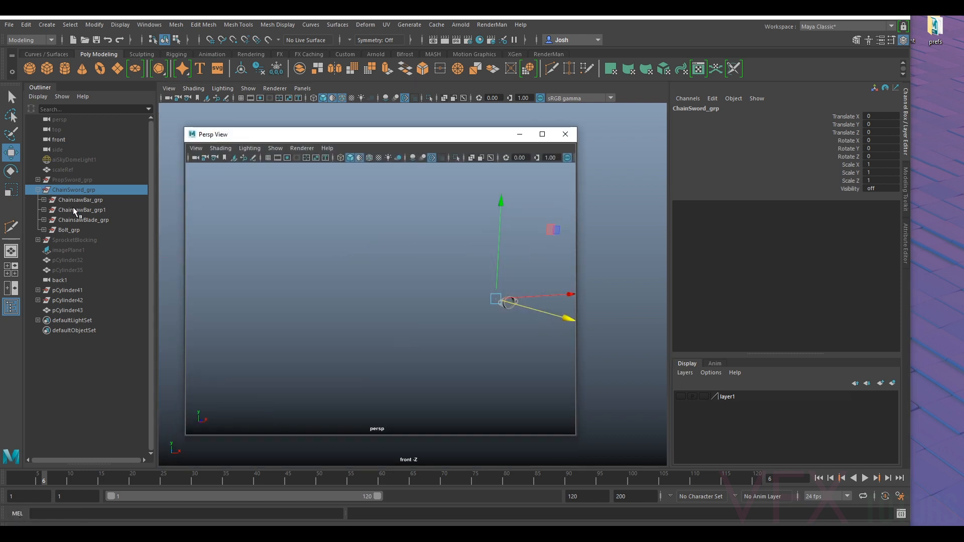
click(72, 250)
key(h)
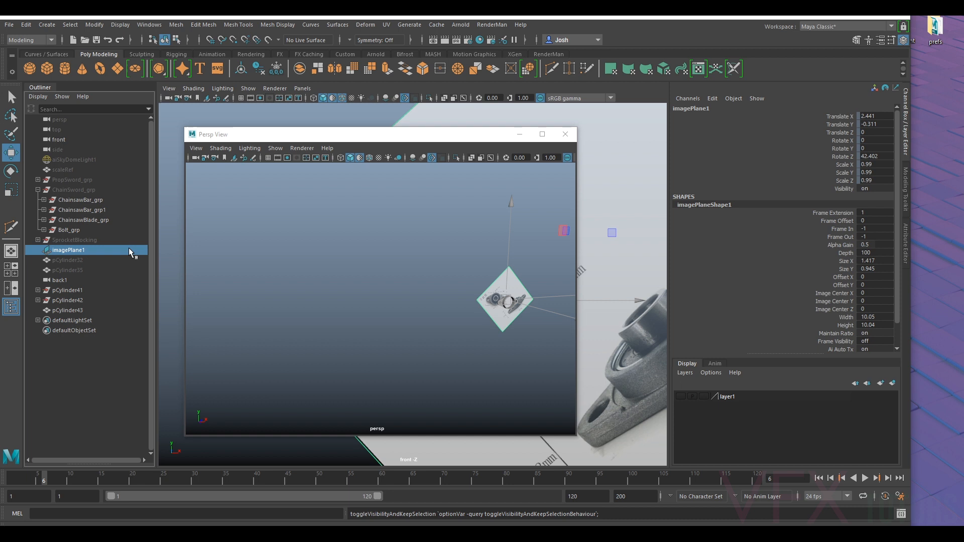
drag(431, 132, 294, 165)
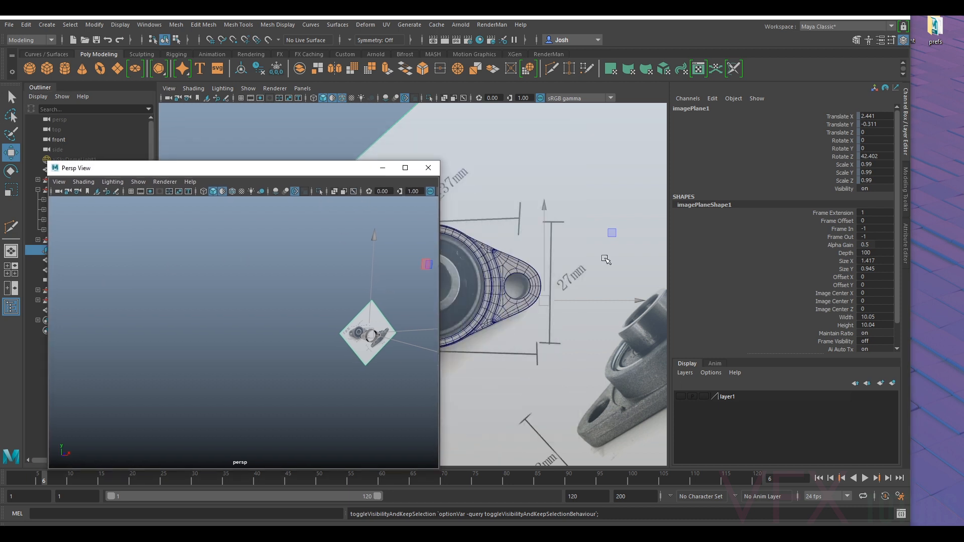
key(f)
scroll(583, 271, up, 5)
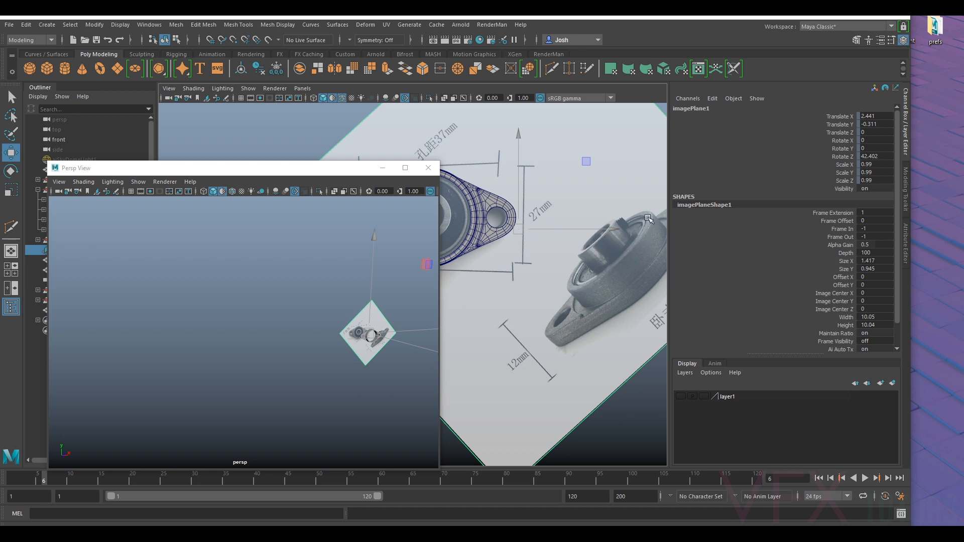
drag(359, 173, 275, 217)
scroll(498, 253, up, 4)
scroll(497, 253, up, 3)
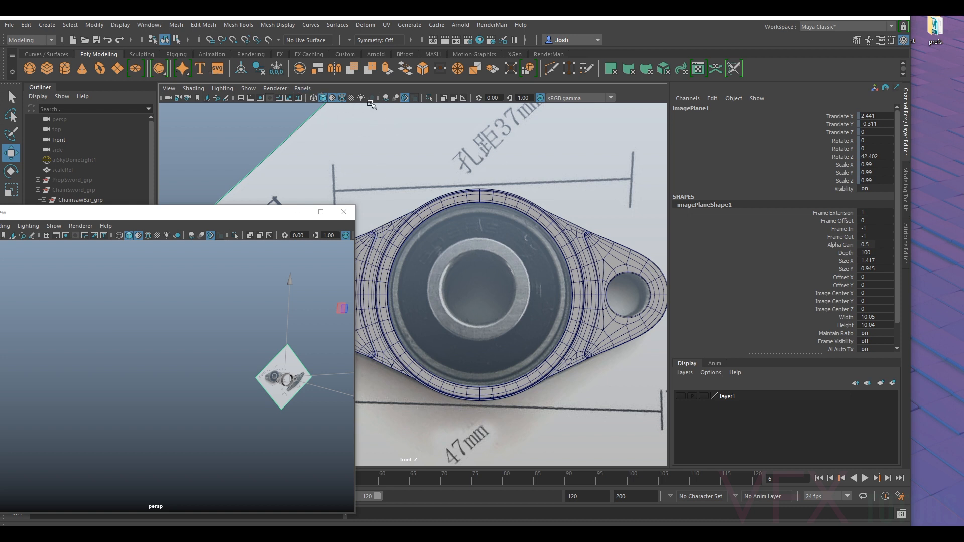
- Create a polygon cylinder at the flange's centre and frame it in the floating perspective view
click(64, 68)
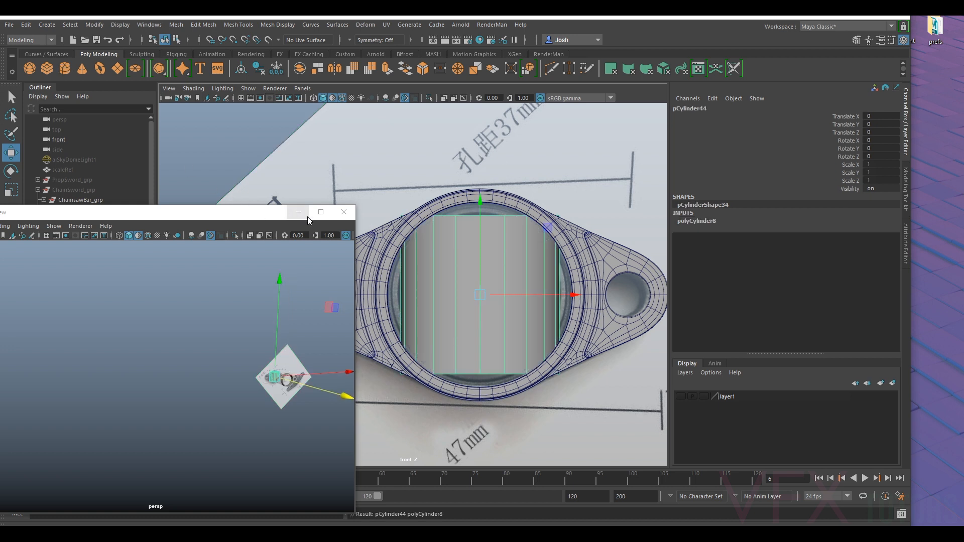
drag(276, 217, 260, 213)
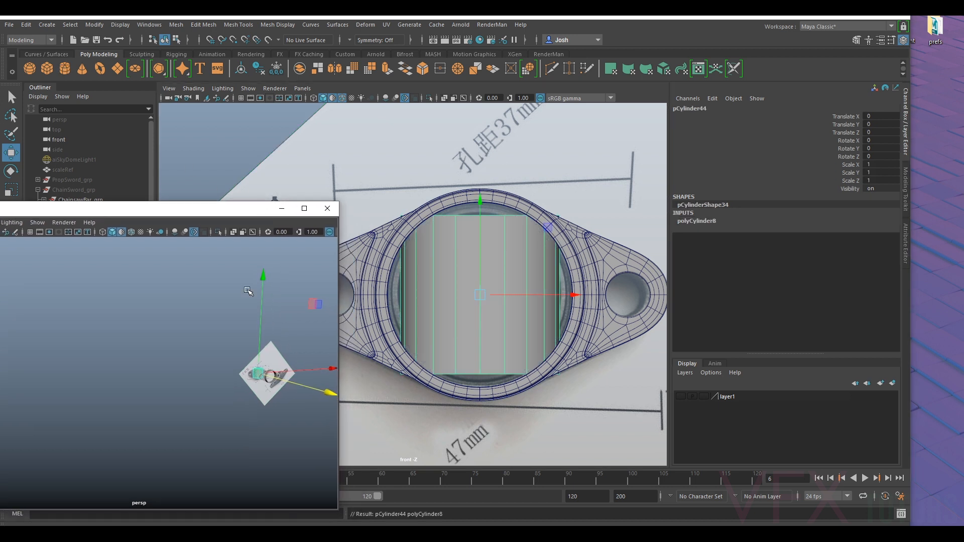
key(f)
alt+right_drag(272, 397, 227, 386)
alt+drag(246, 386, 261, 400)
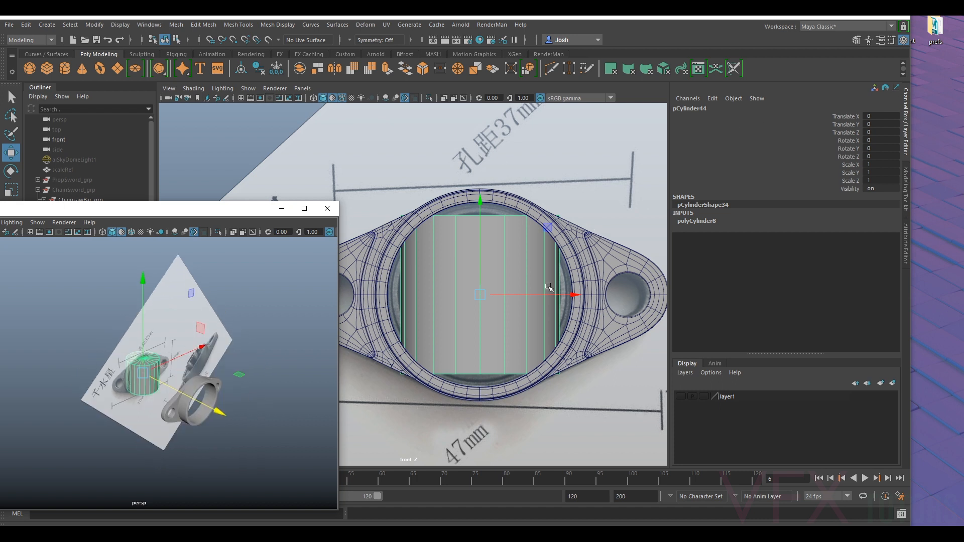
- Rotate the new cylinder to 90 degrees in X so that its cap faces the front view
key(e)
drag(480, 242, 480, 306)
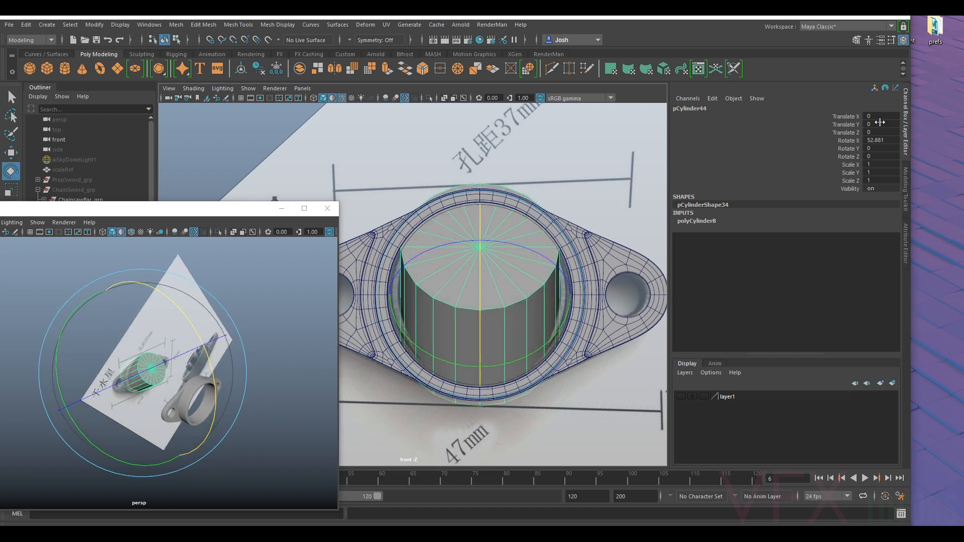
click(891, 143)
text(90)
key(Return)
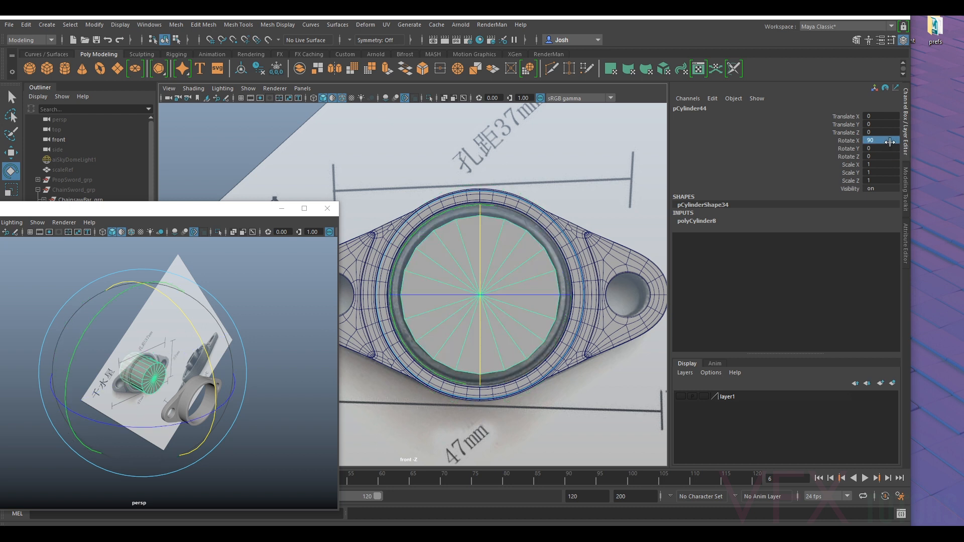
- Scale the cylinder uniformly to about 1.179 to fill the flange's bore, and turn on X-ray shading in the front view
key(r)
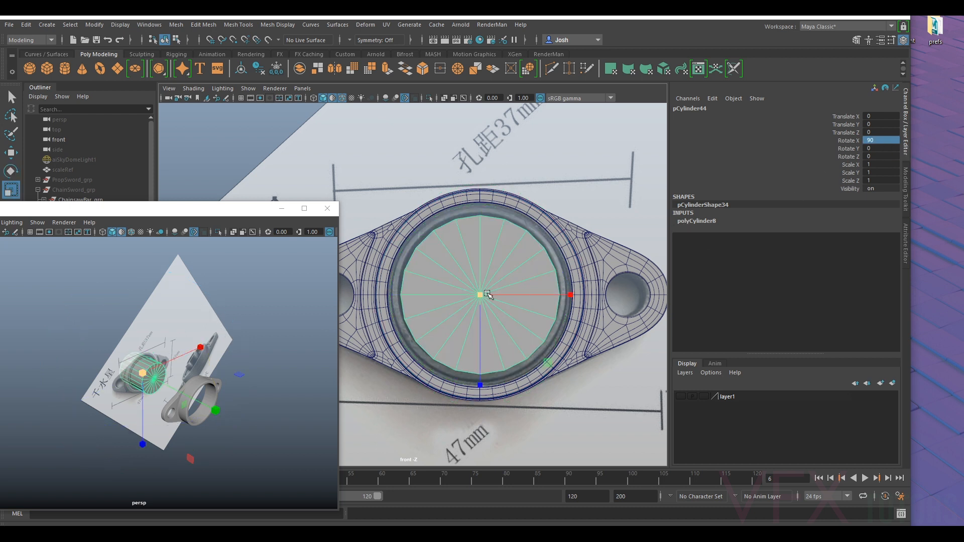
drag(480, 296, 501, 300)
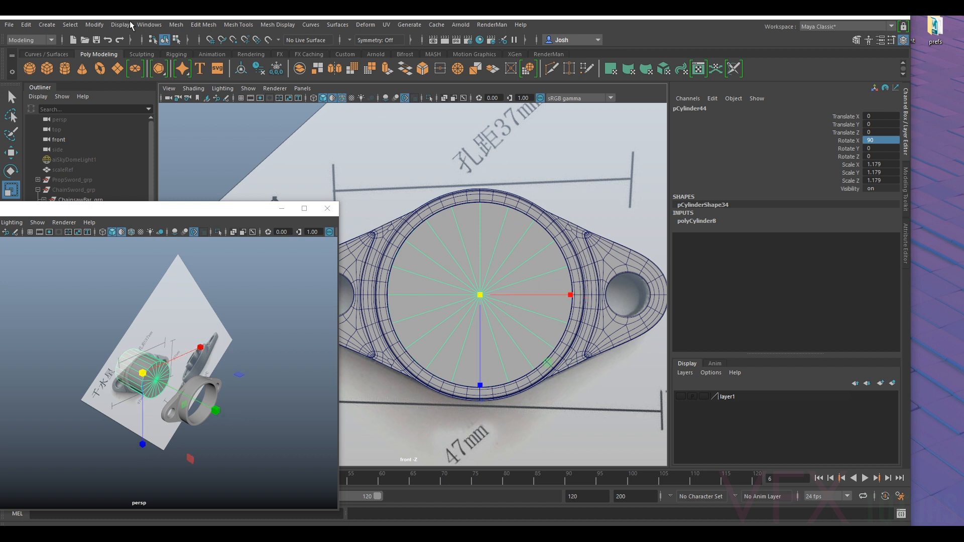
click(193, 92)
click(215, 188)
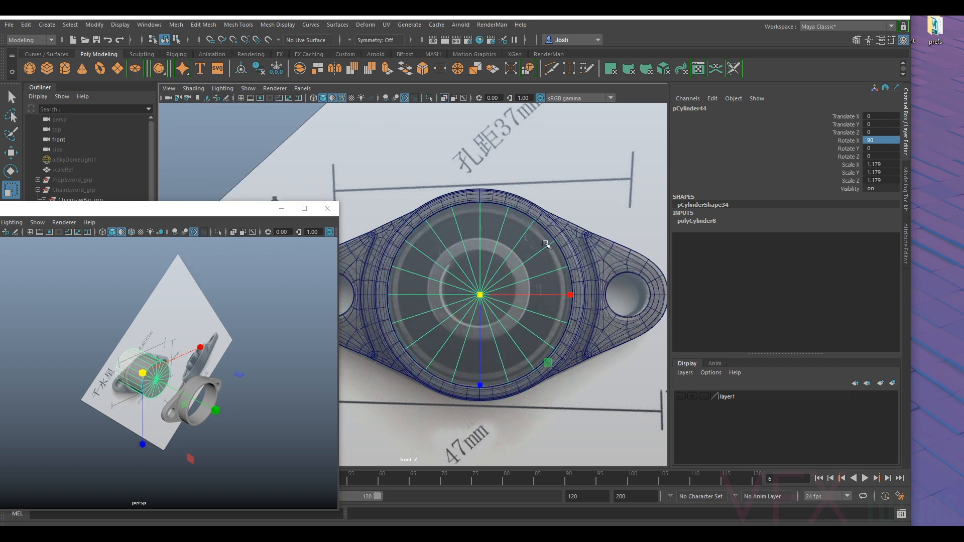
- Set the cylinder's axis subdivisions to 48
scroll(544, 252, up, 2)
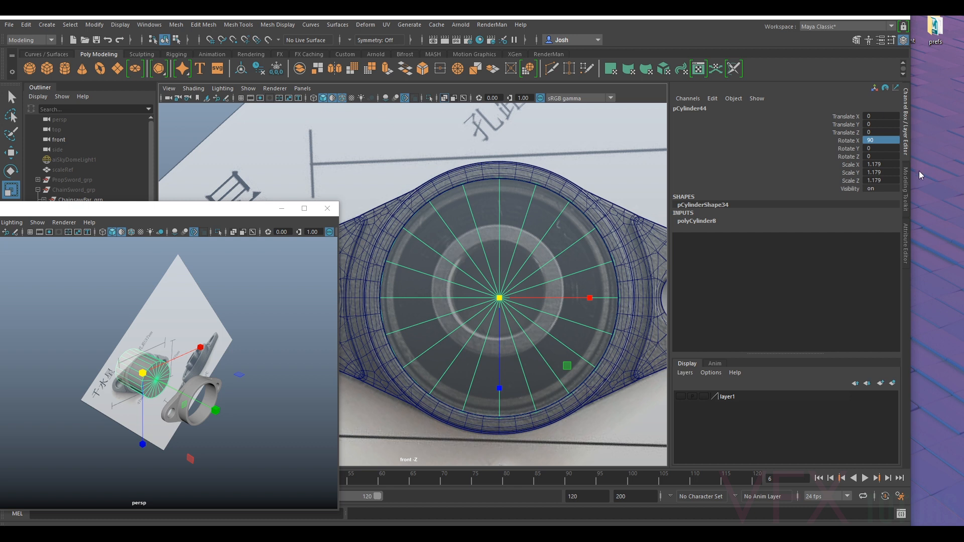
click(906, 241)
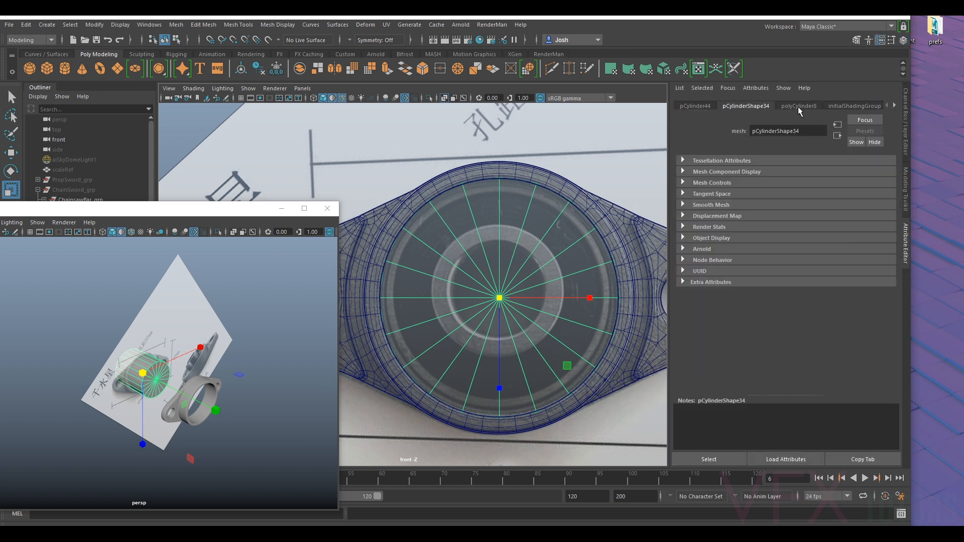
click(801, 108)
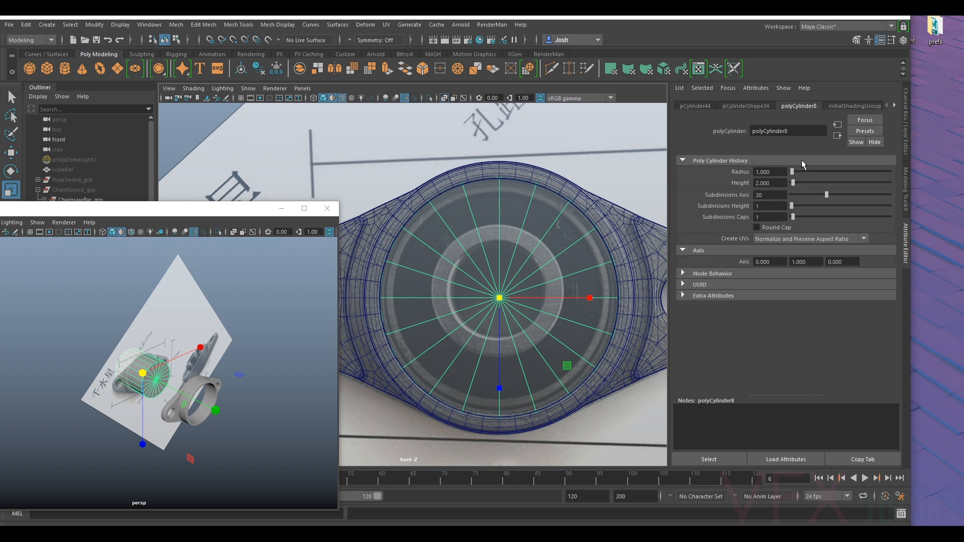
click(782, 193)
key(Return)
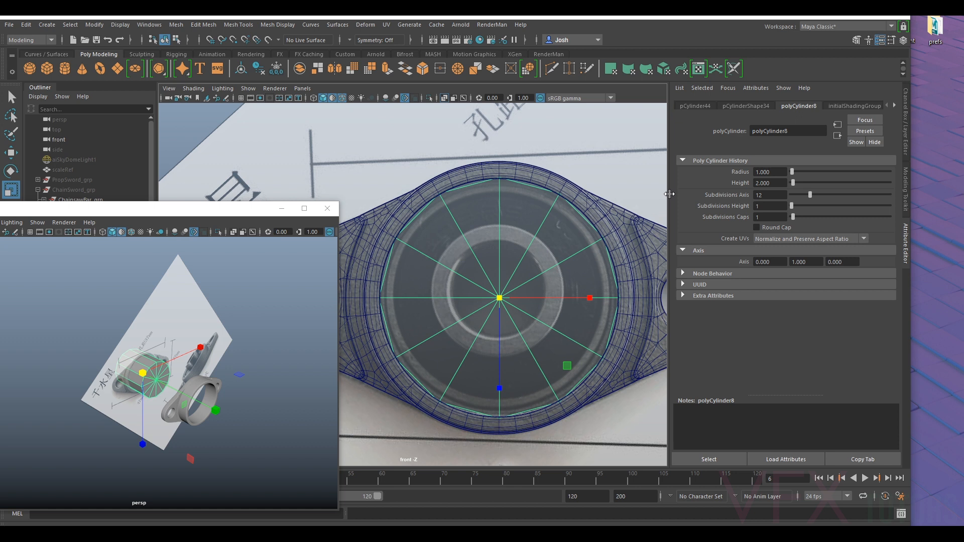
drag(783, 195, 648, 196)
key(Return)
drag(769, 196, 556, 145)
key(Return)
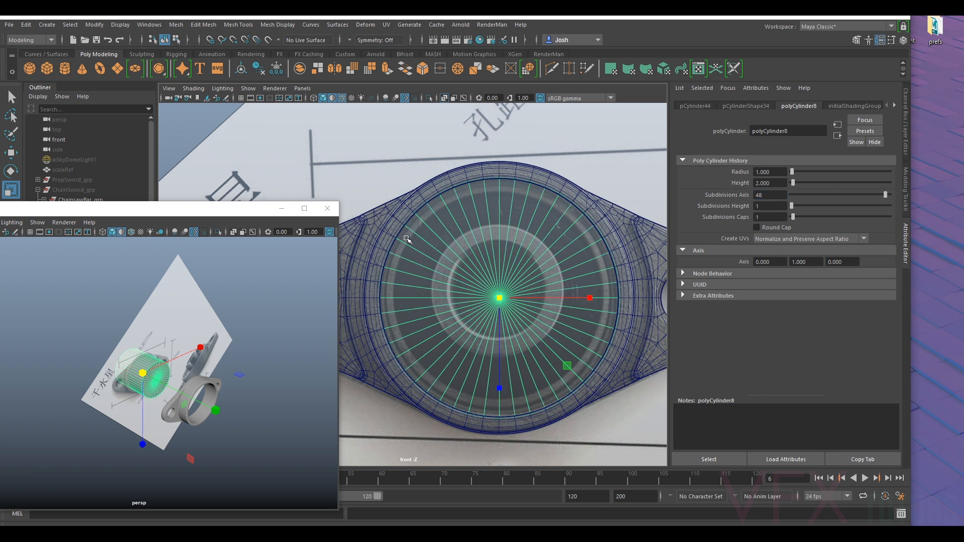
- Check the cylinder against the flange's mesh and fine-tune its uniform scale to the edge of the bore
click(387, 221)
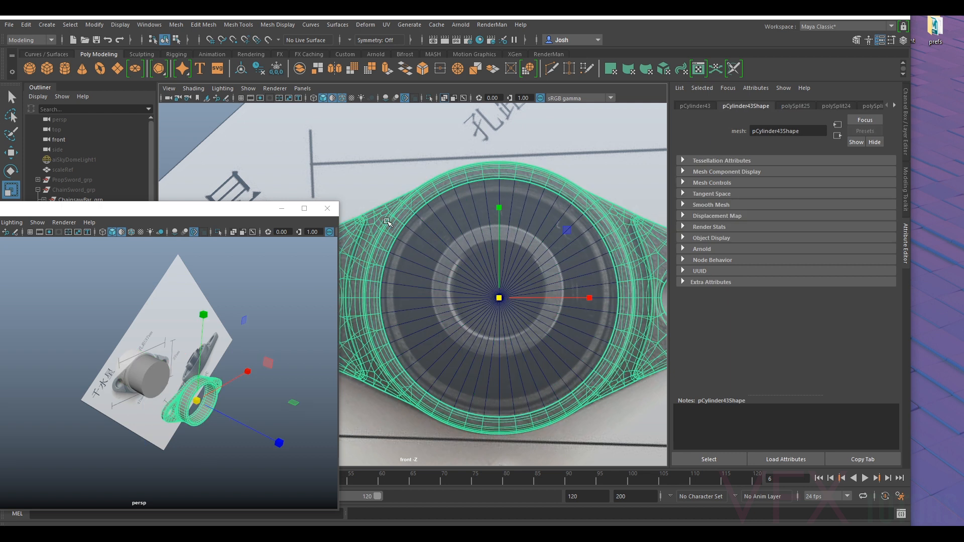
click(479, 255)
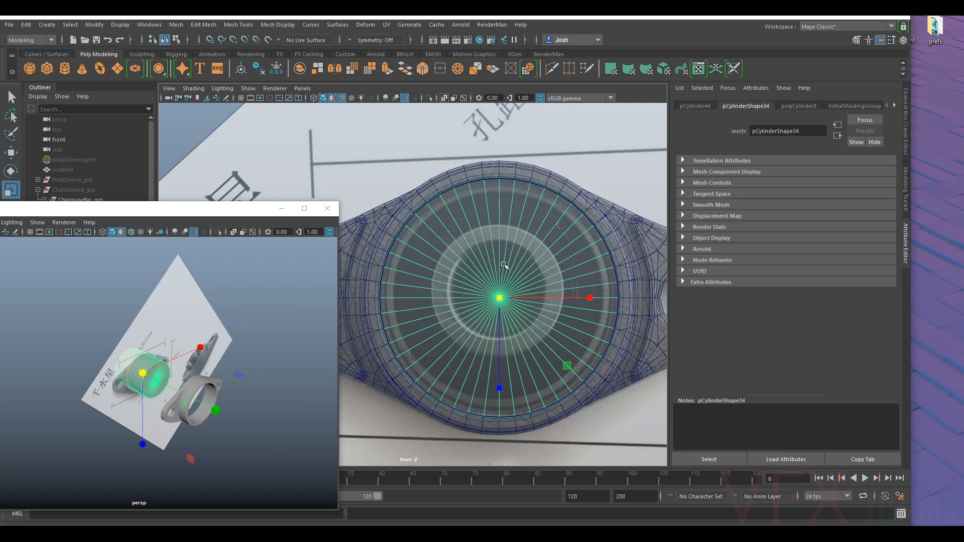
scroll(522, 281, up, 2)
drag(525, 304, 526, 304)
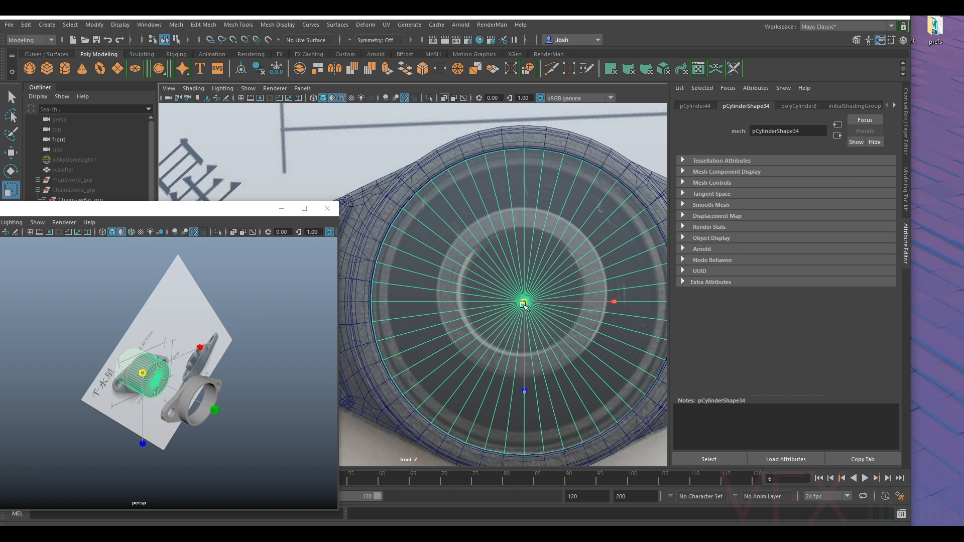
drag(524, 305, 523, 304)
scroll(237, 339, up, 2)
- Shorten the cylinder along its axis and move it forward into the flange's bore
alt+drag(237, 339, 215, 375)
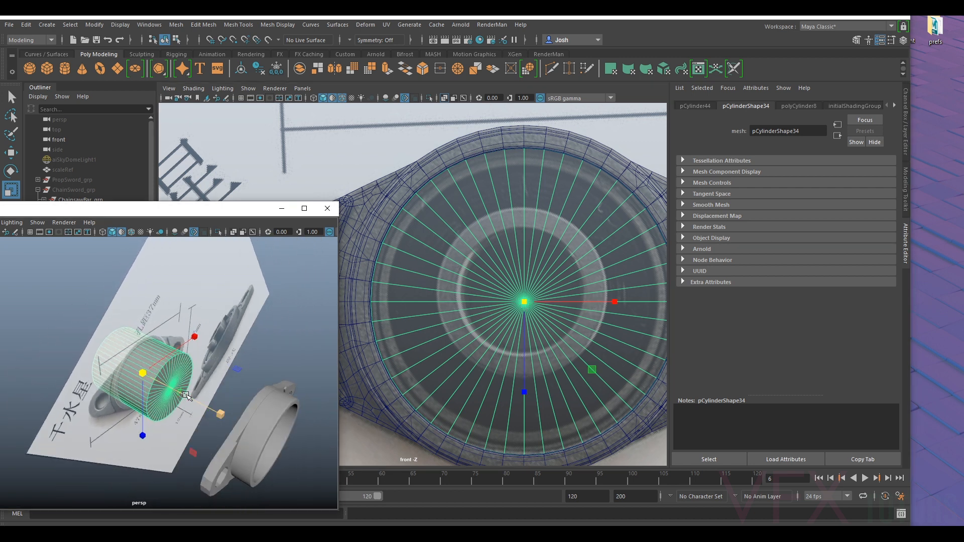
drag(220, 414, 161, 391)
key(w)
middle_drag(161, 392, 282, 466)
alt+drag(282, 467, 145, 386)
alt+right_drag(145, 387, 160, 391)
- Examine the recessed bearing face and protruding inner sleeve in the angled reference photo of the flange
alt+middle_drag(161, 392, 119, 305)
alt+drag(150, 342, 170, 346)
alt+right_drag(170, 345, 246, 370)
alt+middle_drag(246, 371, 86, 352)
alt+drag(287, 310, 221, 351)
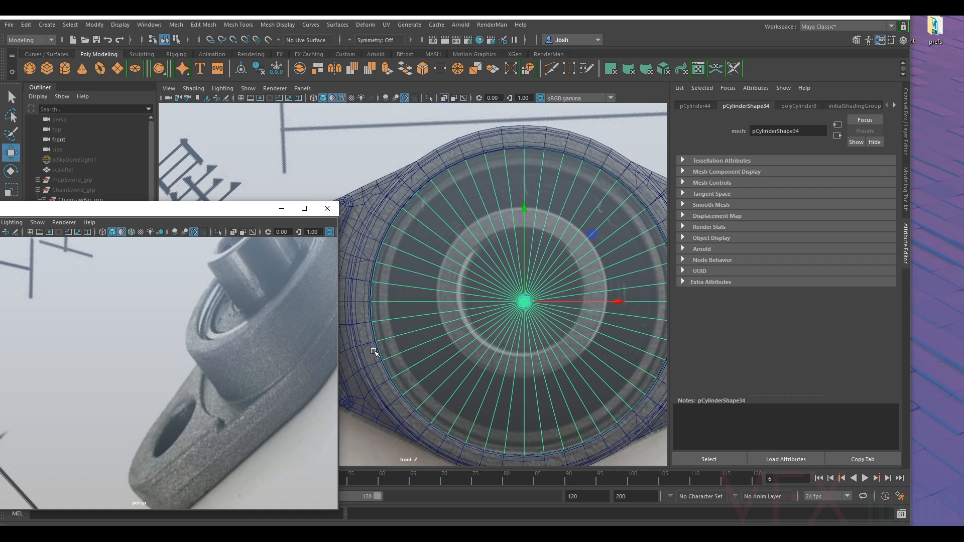
scroll(196, 308, down, 2)
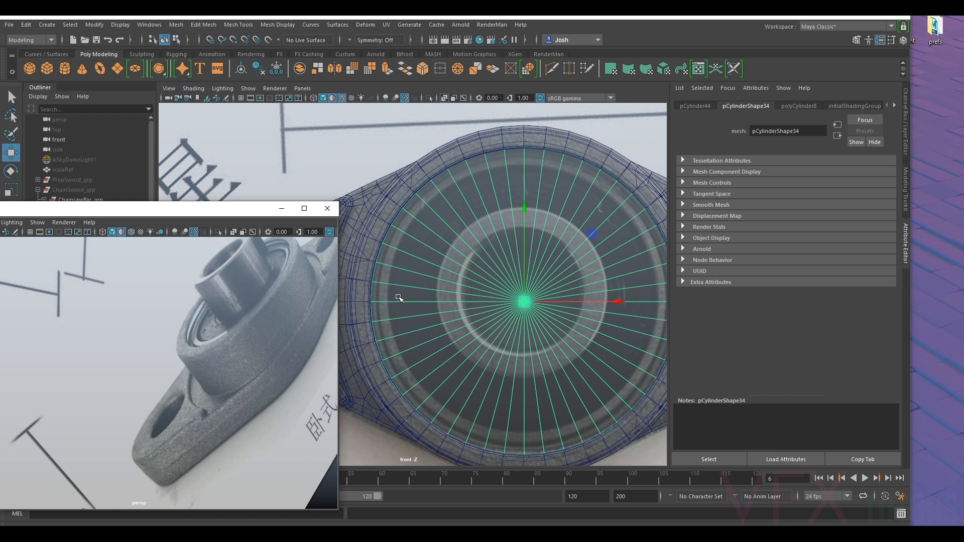
scroll(276, 320, up, 5)
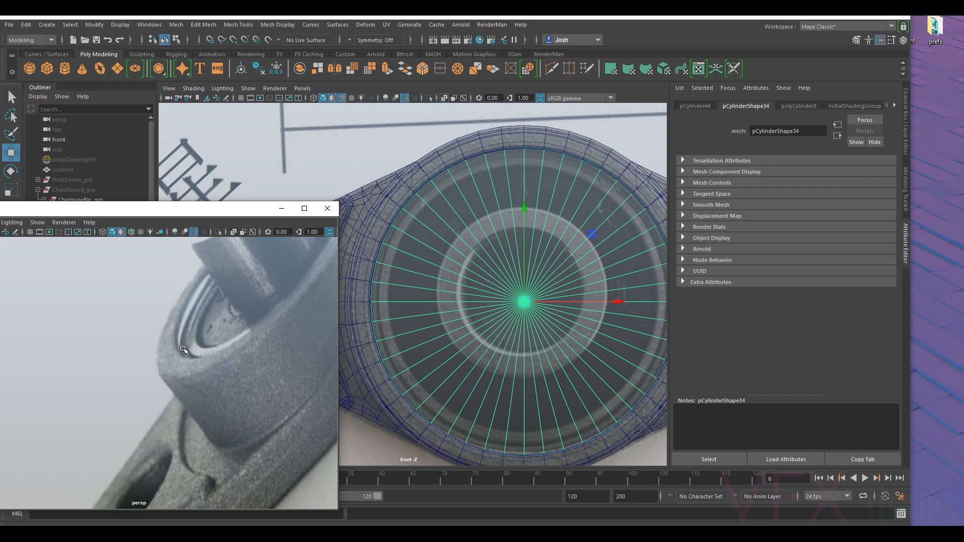
scroll(447, 305, down, 8)
scroll(446, 300, up, 6)
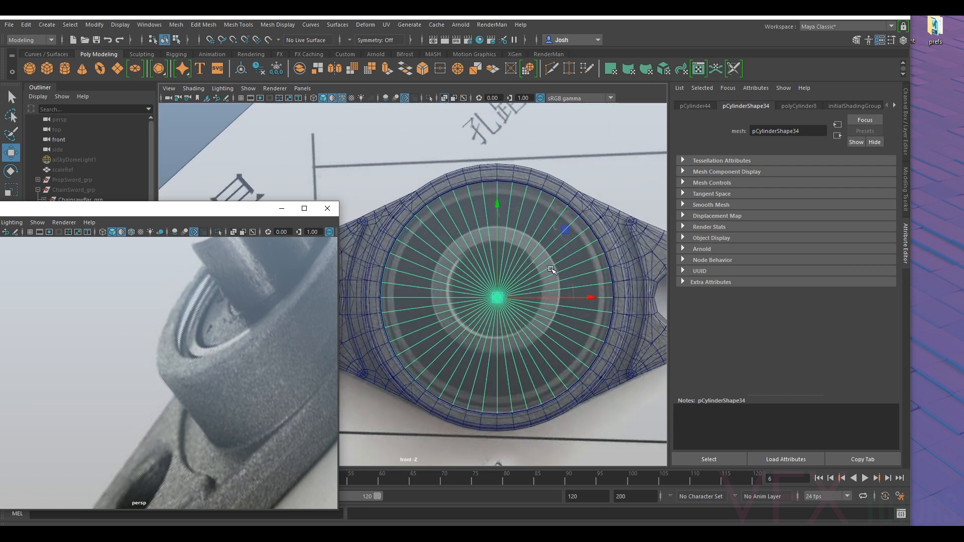
- Set the cylinder's cap subdivisions to 20 and switch to face selection
click(798, 106)
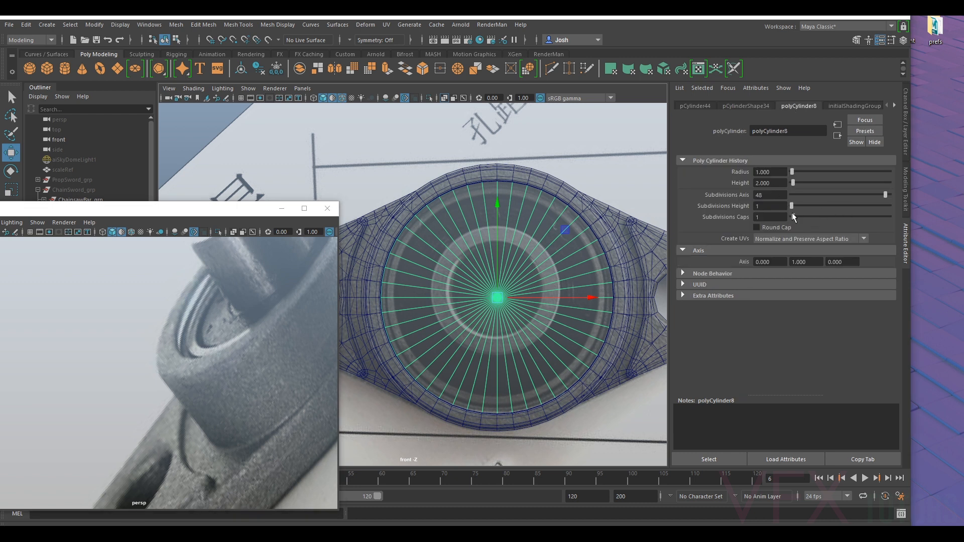
drag(793, 220, 831, 224)
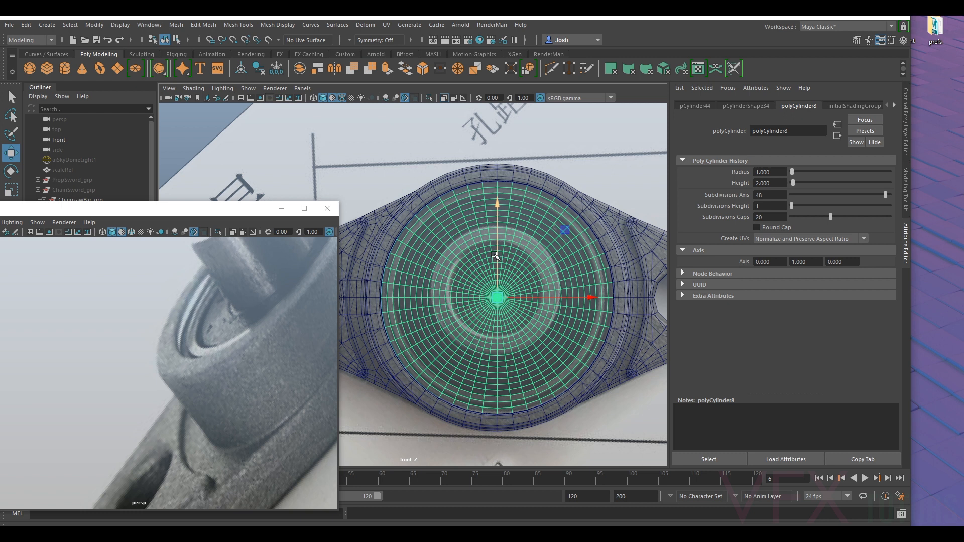
right_drag(471, 247, 474, 275)
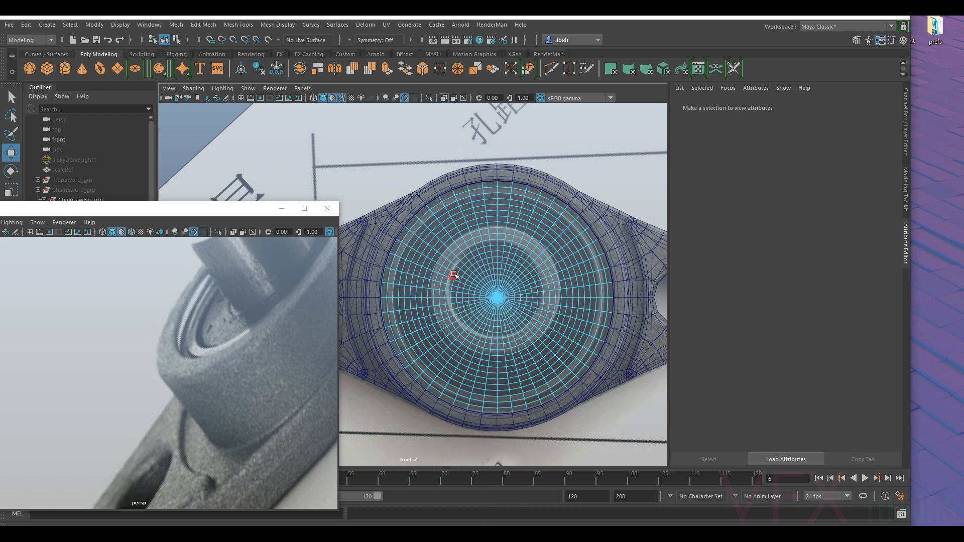
- Delete the face ring that follows the outer edge of the inner sleeve on both caps of the cylinder
scroll(521, 261, up, 1)
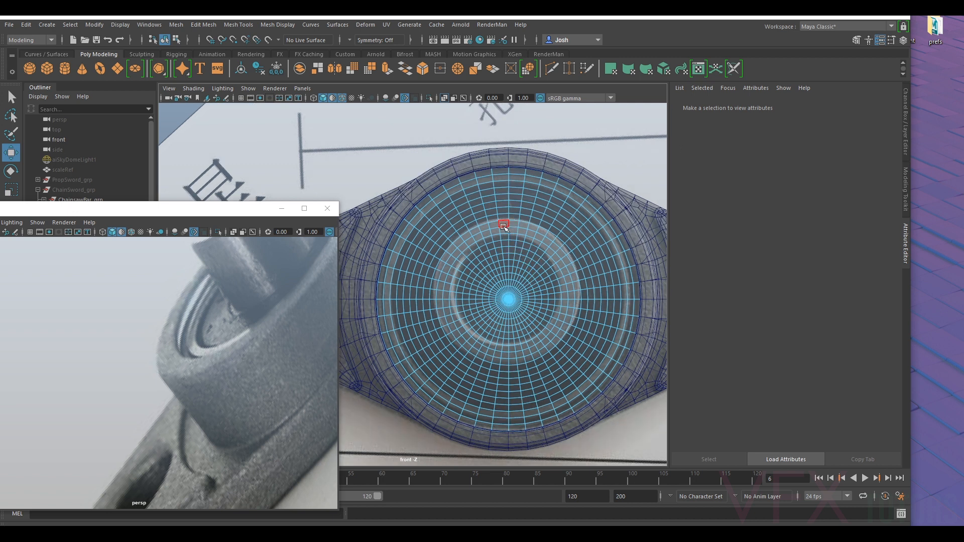
click(503, 226)
shift+double_click(494, 228)
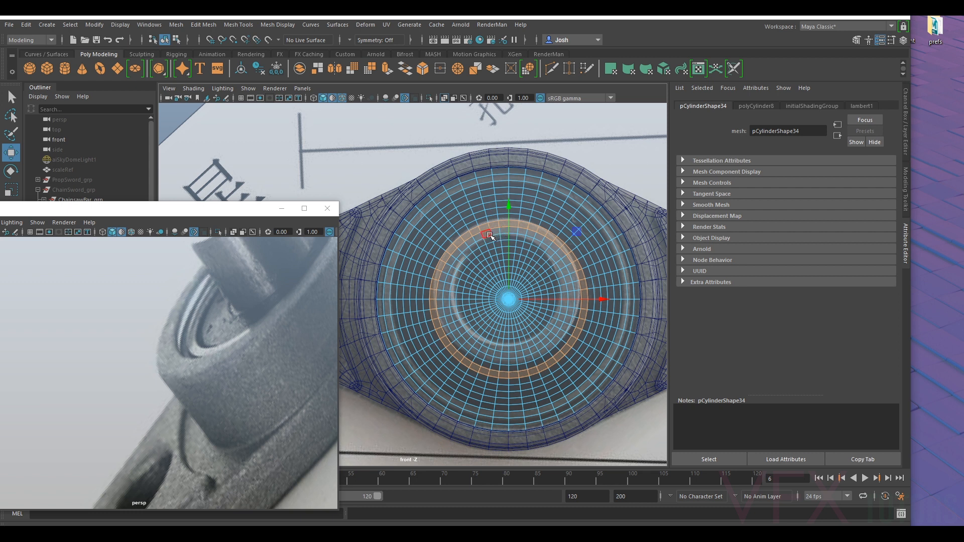
double_click(489, 235)
click(486, 235)
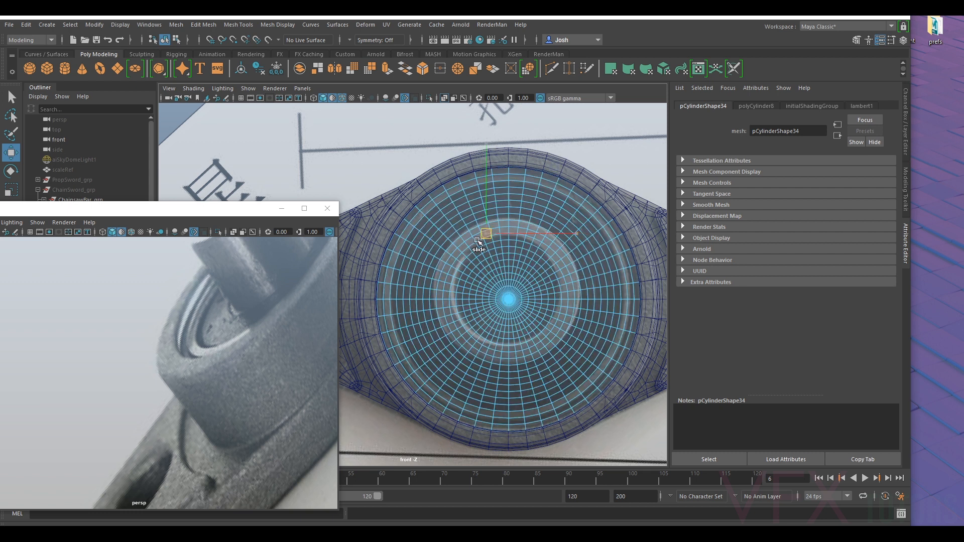
click(472, 246)
click(478, 238)
shift+double_click(467, 238)
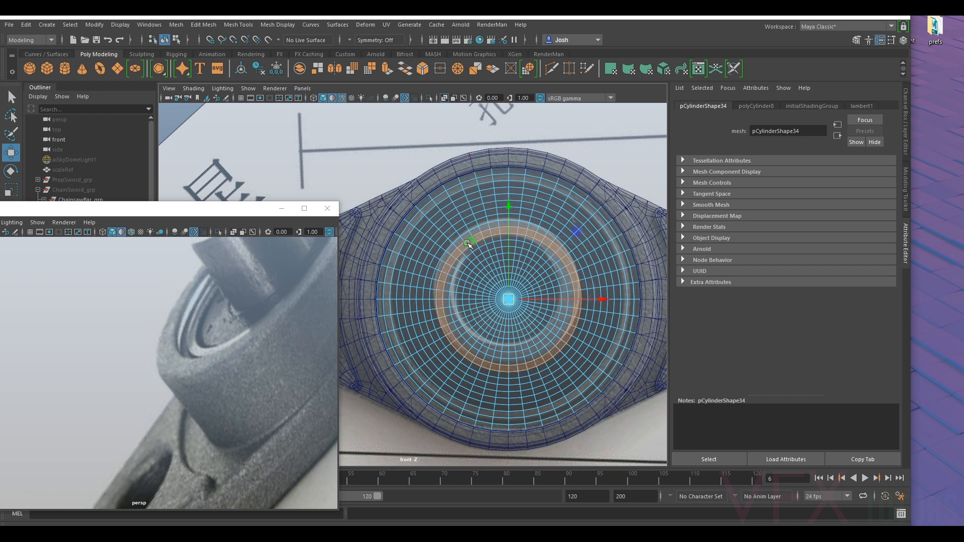
key(Delete)
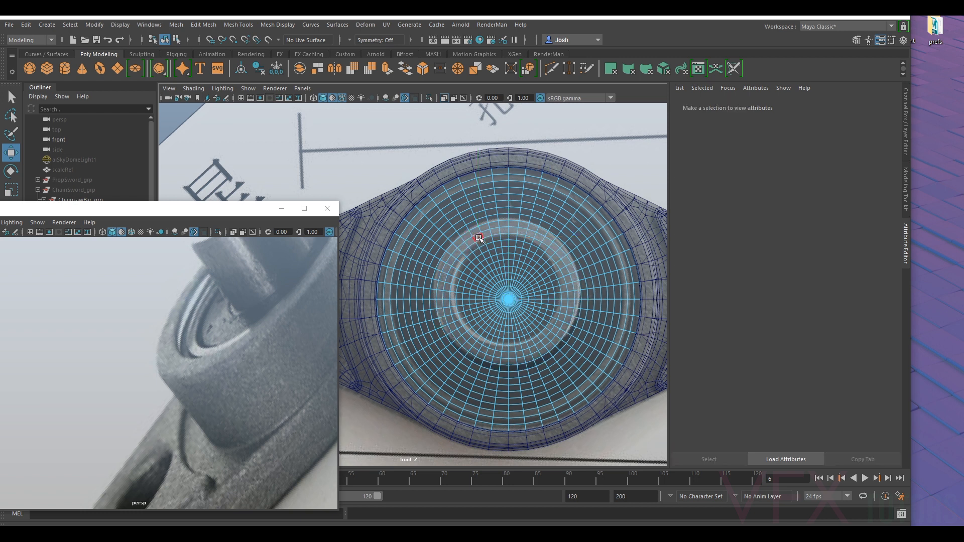
click(473, 241)
shift+double_click(469, 246)
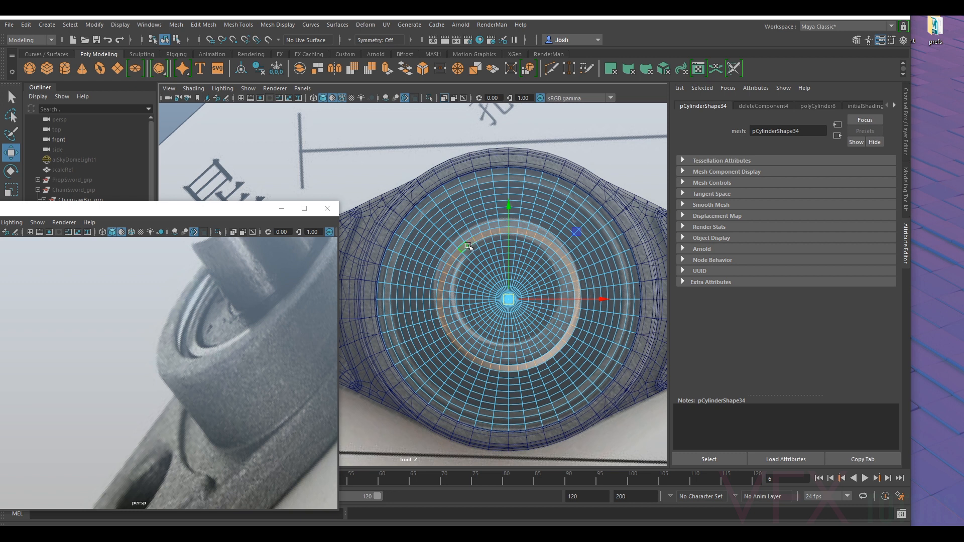
key(Delete)
- Delete the isolated centre discs of both caps to open the hole for the inner sleeve
double_click(478, 250)
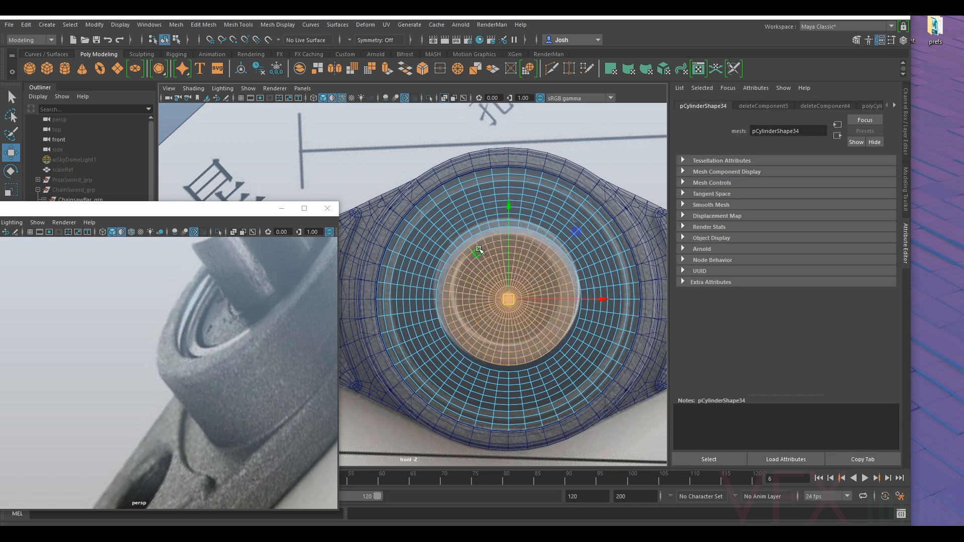
key(Delete)
click(491, 272)
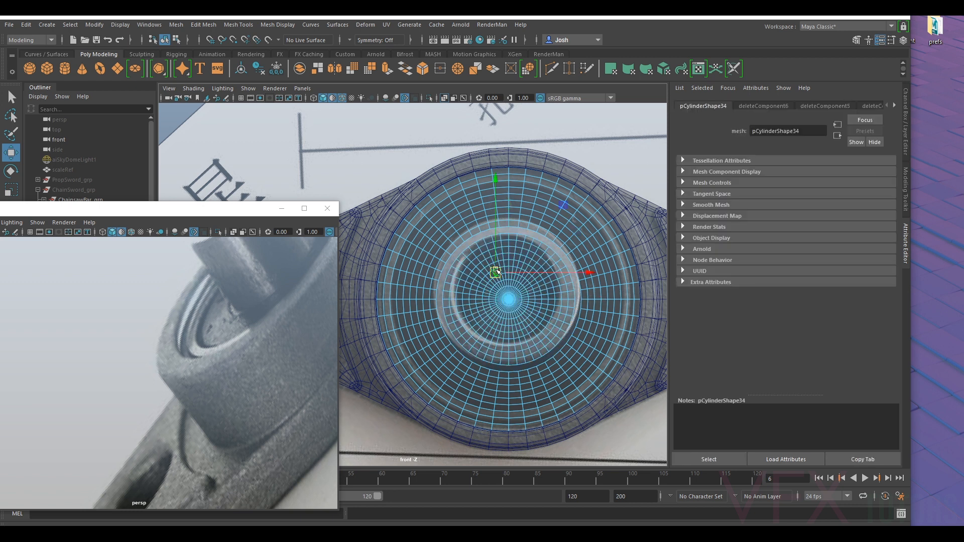
double_click(477, 269)
key(Delete)
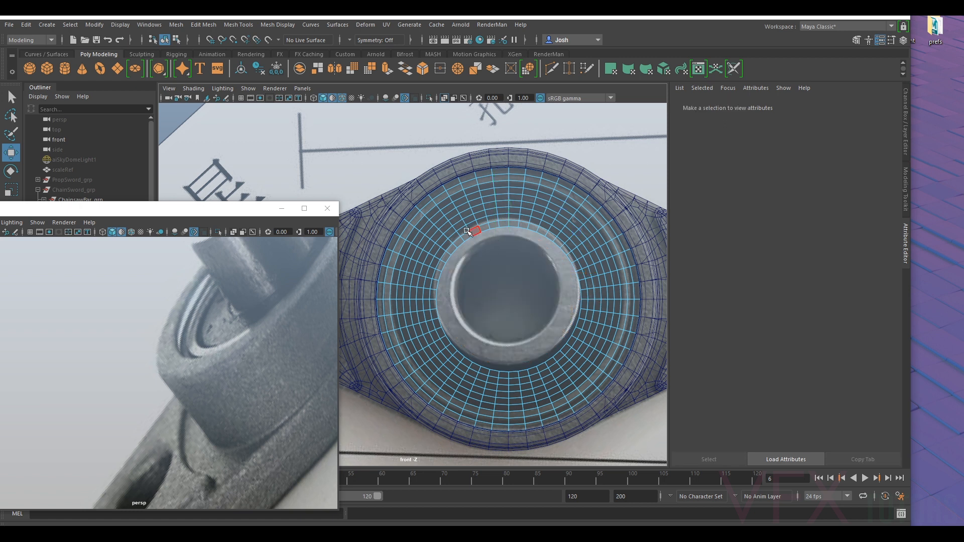
- Select the concentric face rings on the front cap between its outer rim and the central hole
key(q)
click(445, 204)
double_click(436, 209)
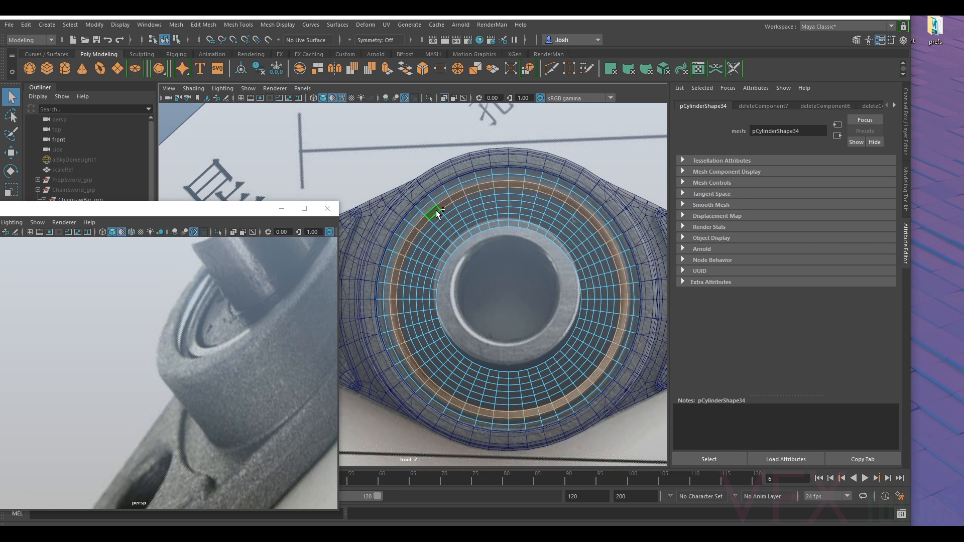
shift+double_click(440, 219)
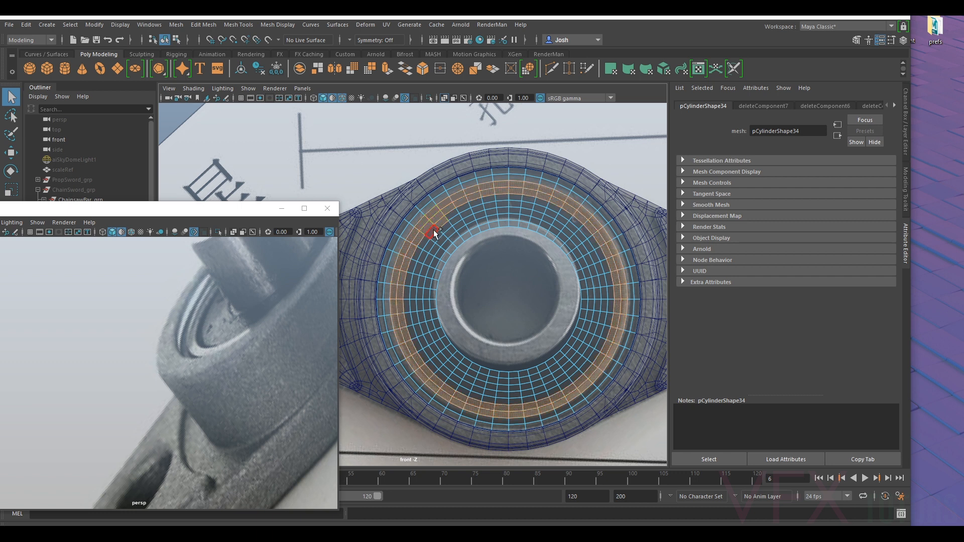
shift+double_click(433, 230)
shift+click(444, 228)
shift+double_click(439, 237)
shift+click(451, 232)
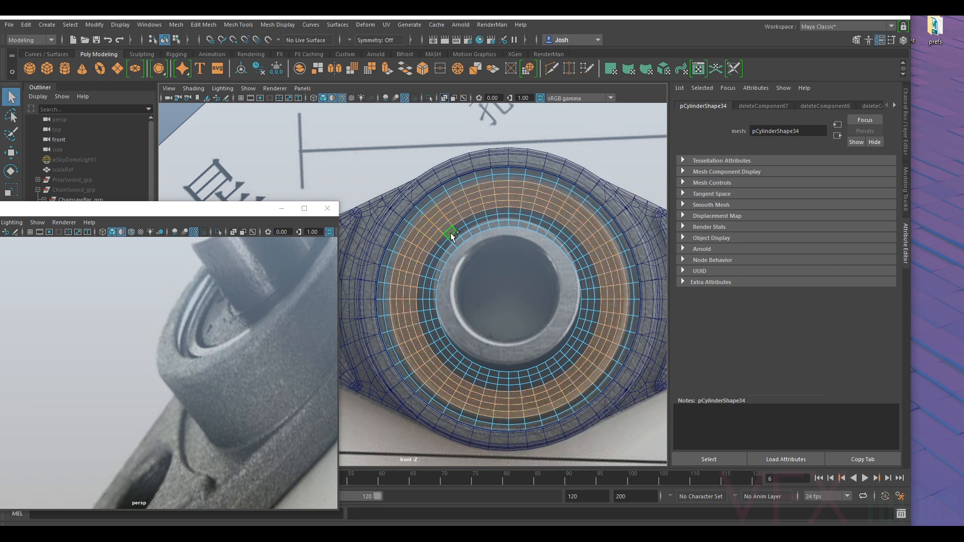
shift+double_click(446, 240)
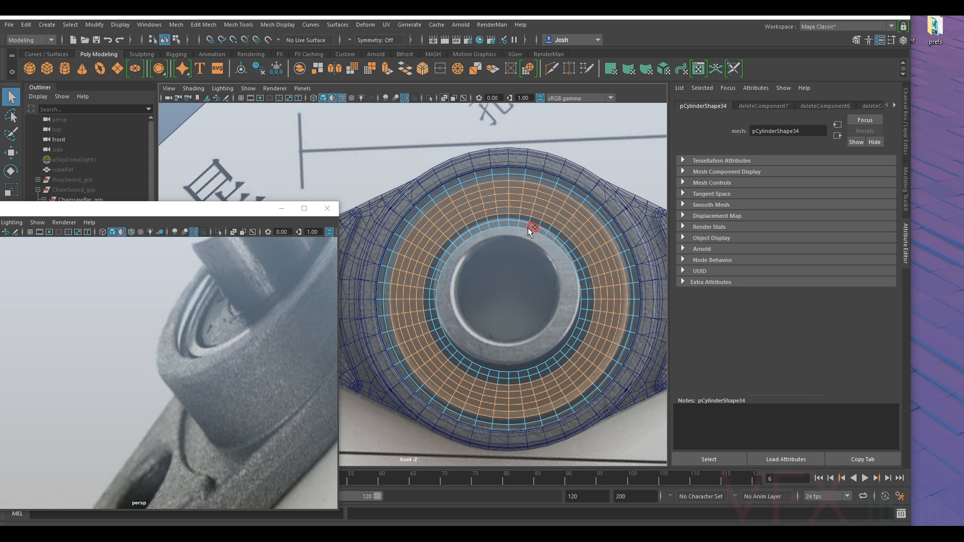
shift+double_click(457, 230)
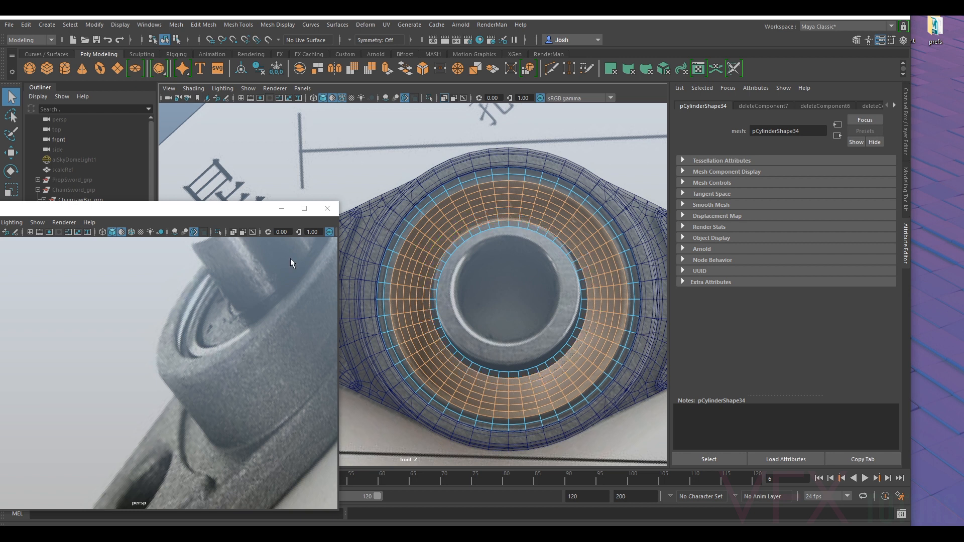
- Inspect the selected ring faces in perspective and compare them with the bearing in the reference photo
scroll(188, 319, down, 12)
alt+drag(185, 324, 192, 303)
scroll(191, 321, up, 8)
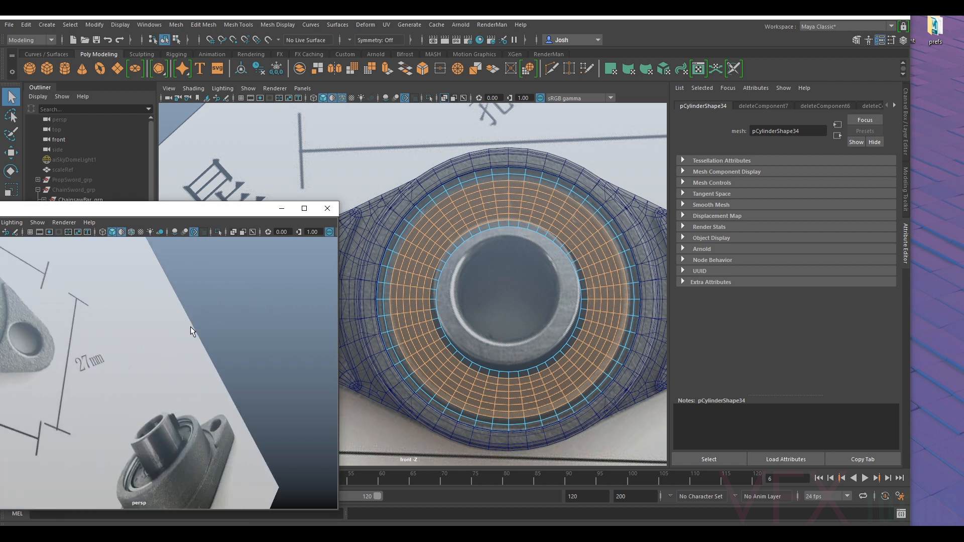
alt+middle_drag(221, 294, 186, 451)
scroll(185, 451, down, 4)
alt+drag(191, 412, 260, 400)
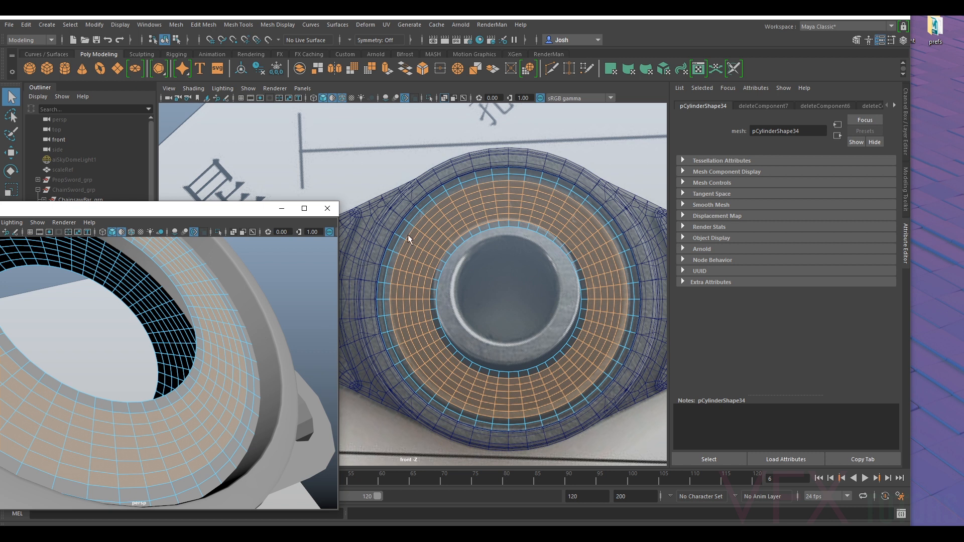
middle_click(400, 258)
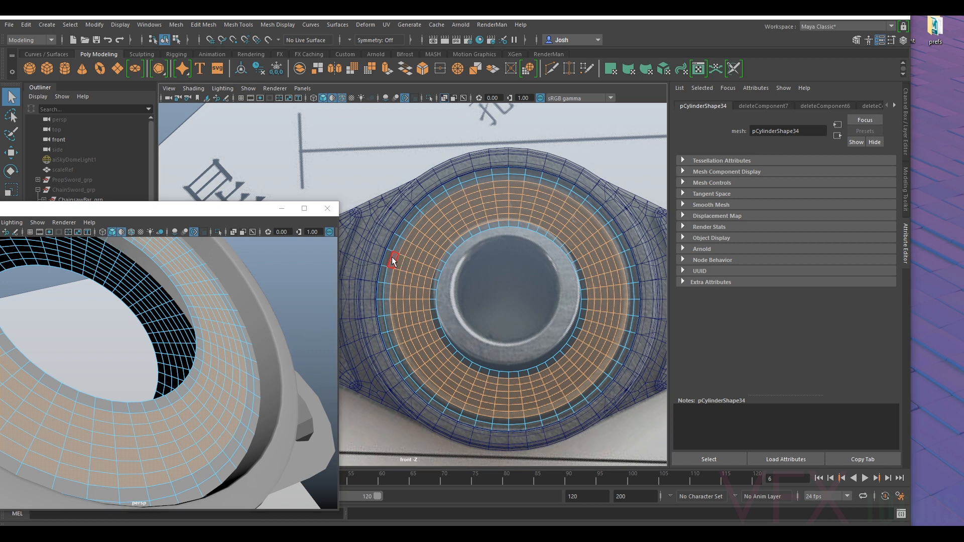
alt+drag(272, 315, 150, 383)
alt+drag(206, 340, 171, 369)
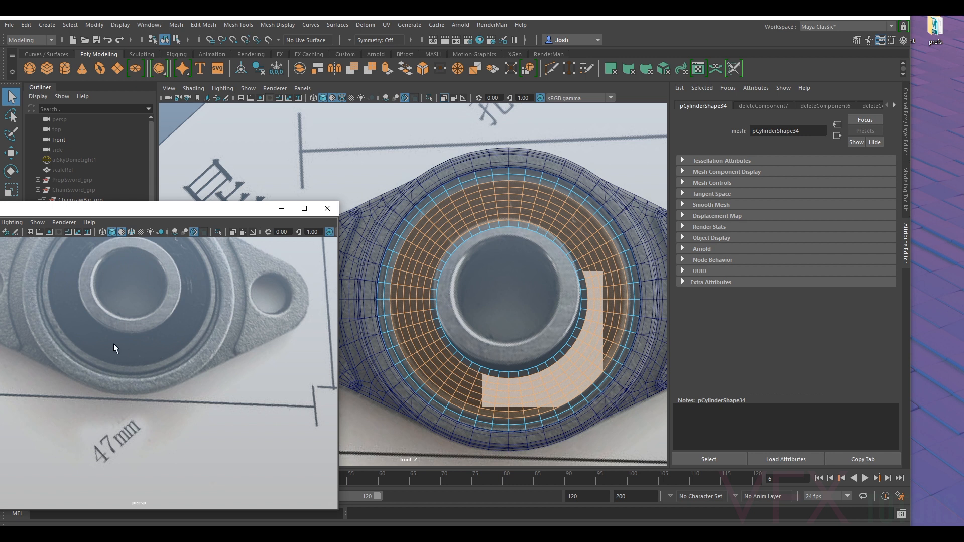
alt+middle_drag(65, 281, 101, 279)
alt+drag(101, 279, 92, 305)
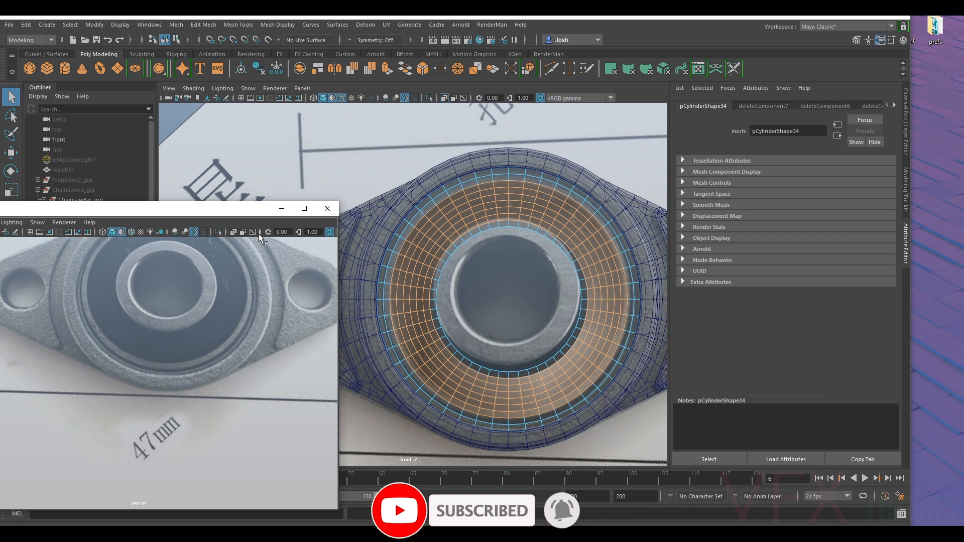
- Select the narrow band of faces just inside the front cap's outer rim, comparing it with the bearing in the reference photo
mouse_move(254, 288)
alt+mouse_down()
mouse_move(251, 302)
mouse_move(255, 294)
alt+mouse_up()
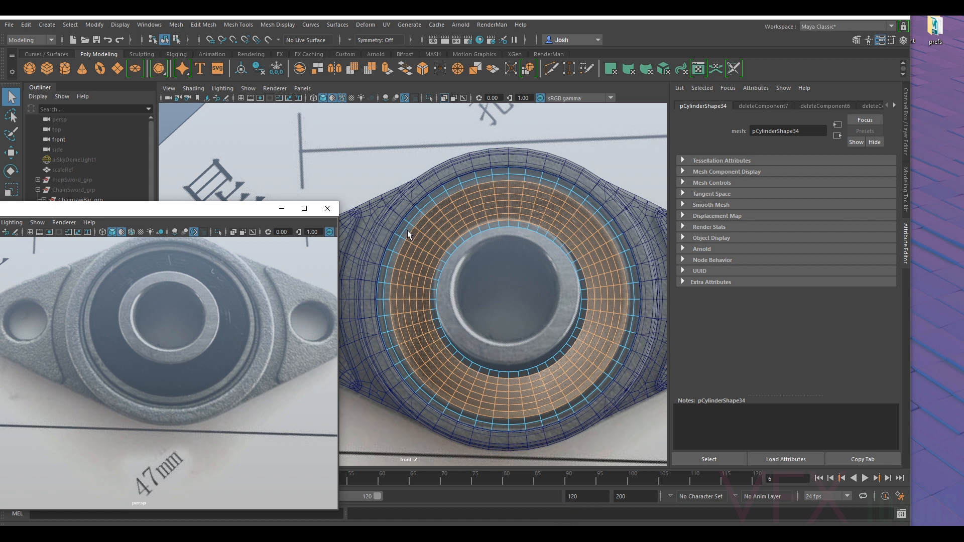
scroll(200, 326, down, 5)
alt+middle_drag(203, 331, 113, 316)
alt+right_drag(113, 316, 214, 387)
alt+middle_drag(213, 388, 181, 374)
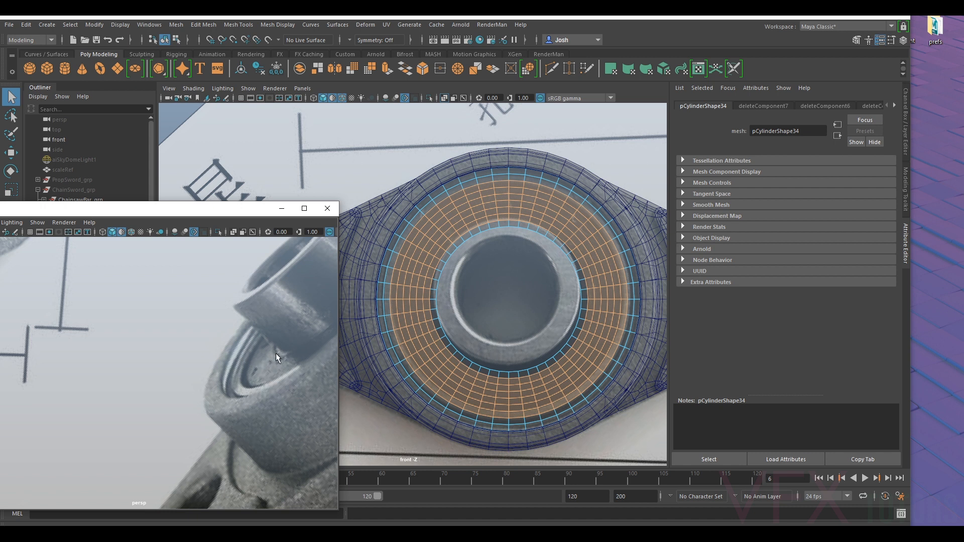
click(407, 233)
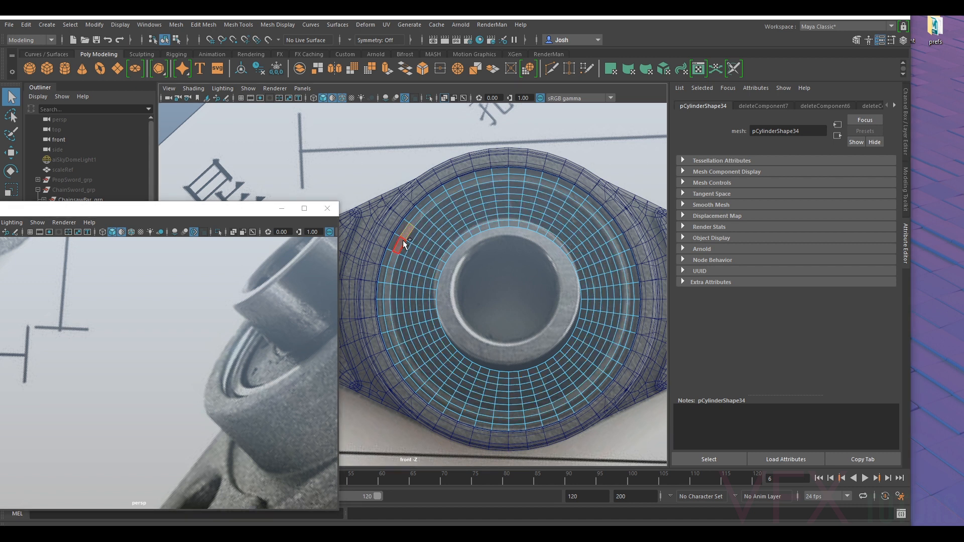
shift+double_click(402, 240)
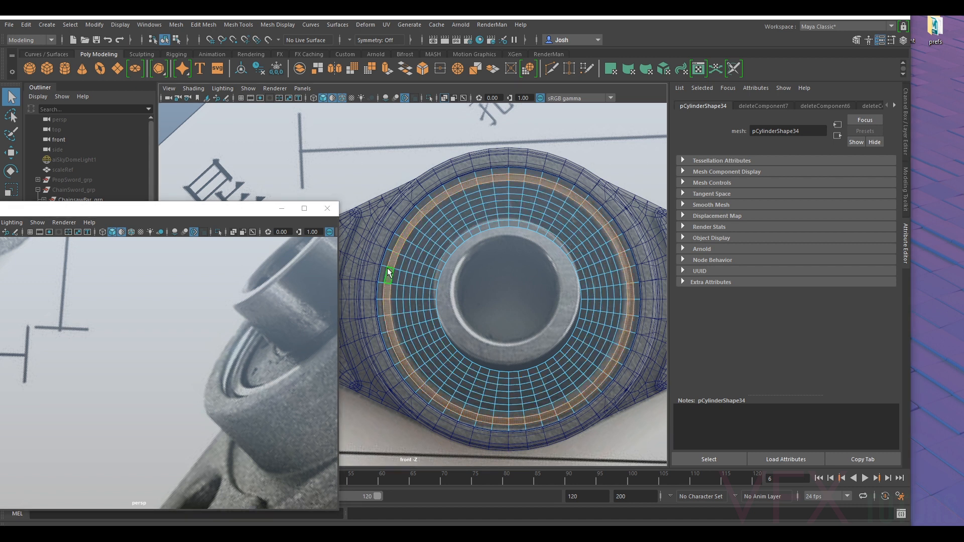
- Extrude the selected outer band on the front cap by about 0.036 in local Z
scroll(426, 229, down, 6)
scroll(179, 329, down, 6)
alt+drag(180, 329, 111, 339)
alt+middle_drag(110, 340, 162, 440)
scroll(180, 407, up, 6)
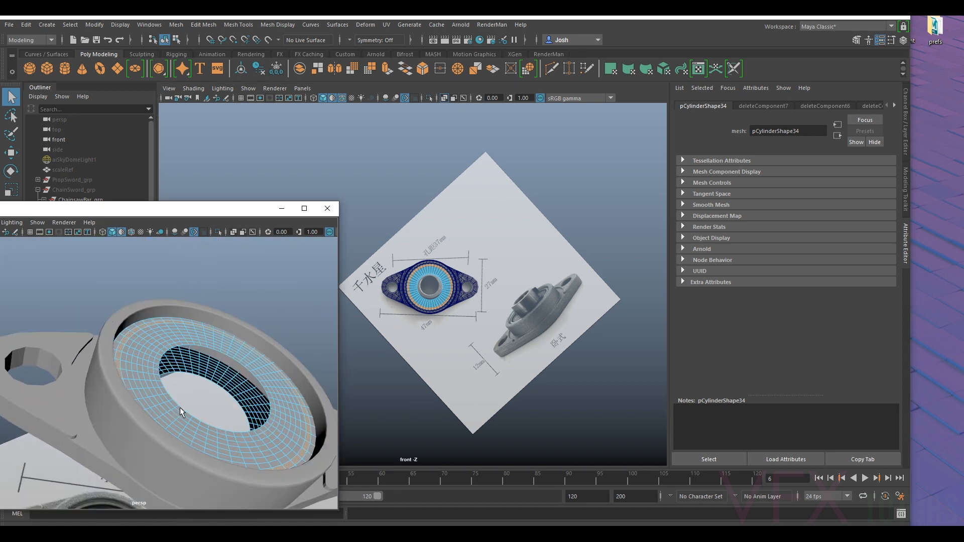
key(ctrl+e)
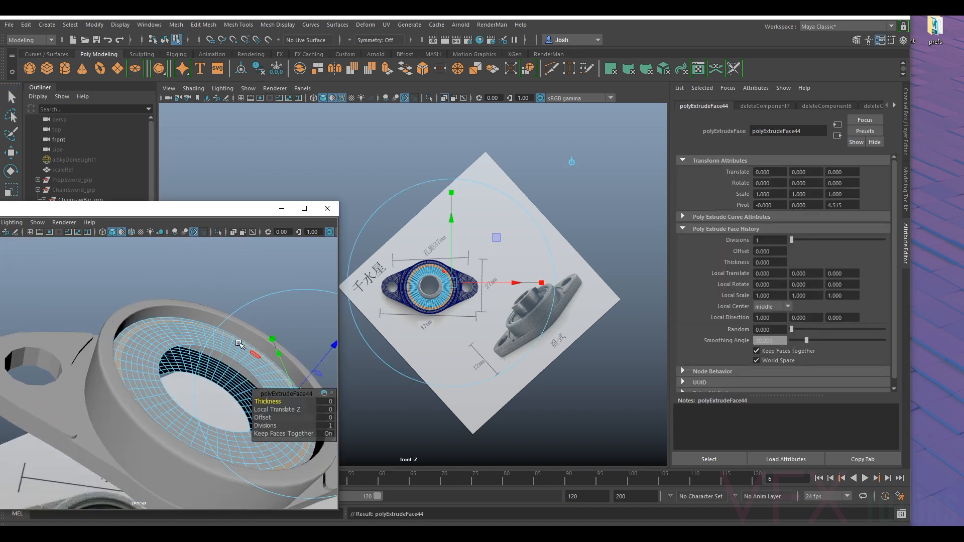
alt+drag(240, 345, 202, 312)
drag(289, 317, 208, 308)
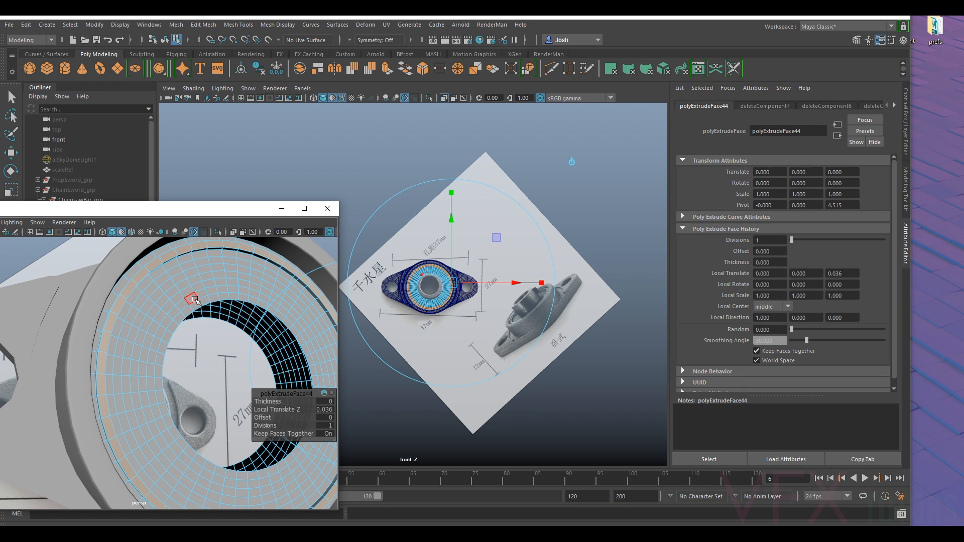
- Select the innermost face ring around the front cap's central hole
click(196, 300)
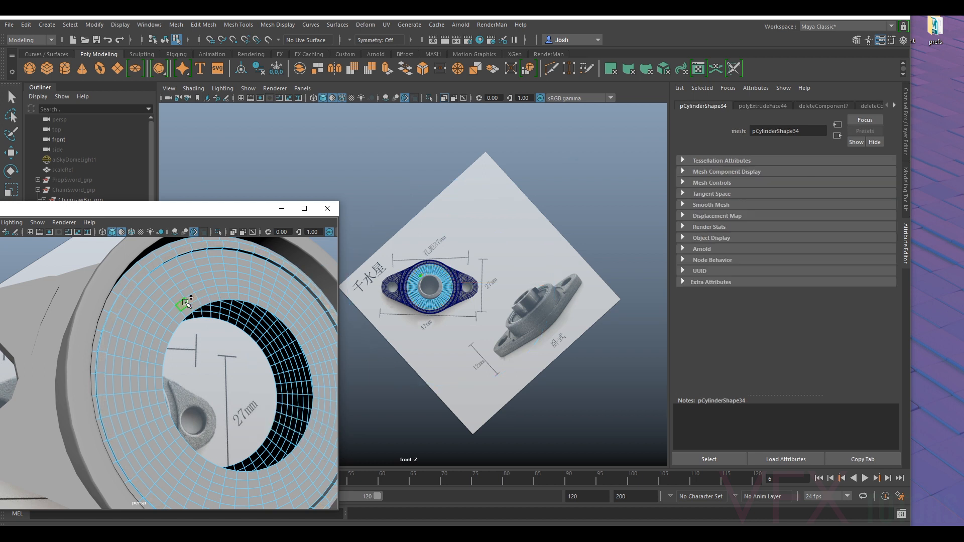
shift+double_click(186, 303)
key(ctrl+z)
click(181, 319)
shift+double_click(174, 328)
alt+drag(175, 329, 176, 338)
alt+middle_drag(176, 338, 163, 381)
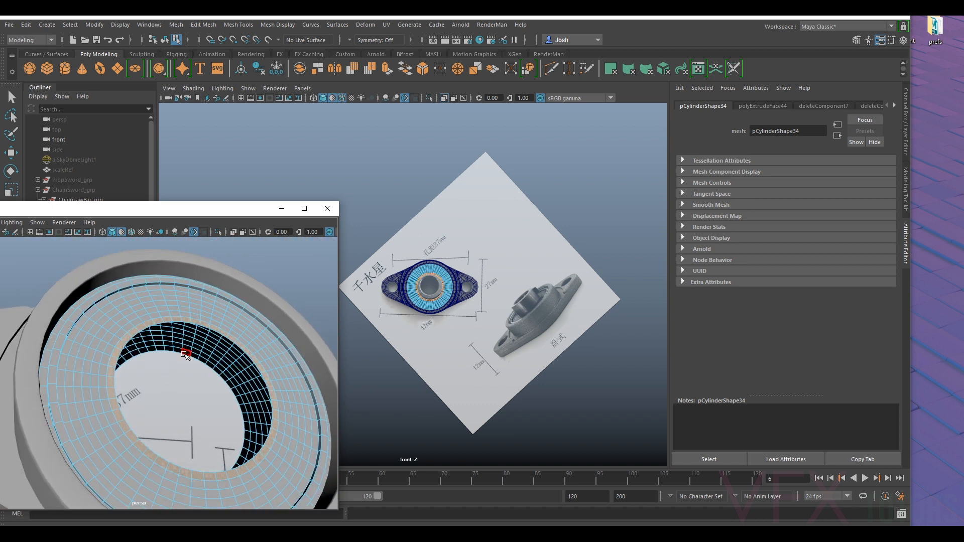
- Extrude the ring around the central hole by about 0.018 in local Z
key(ctrl+e)
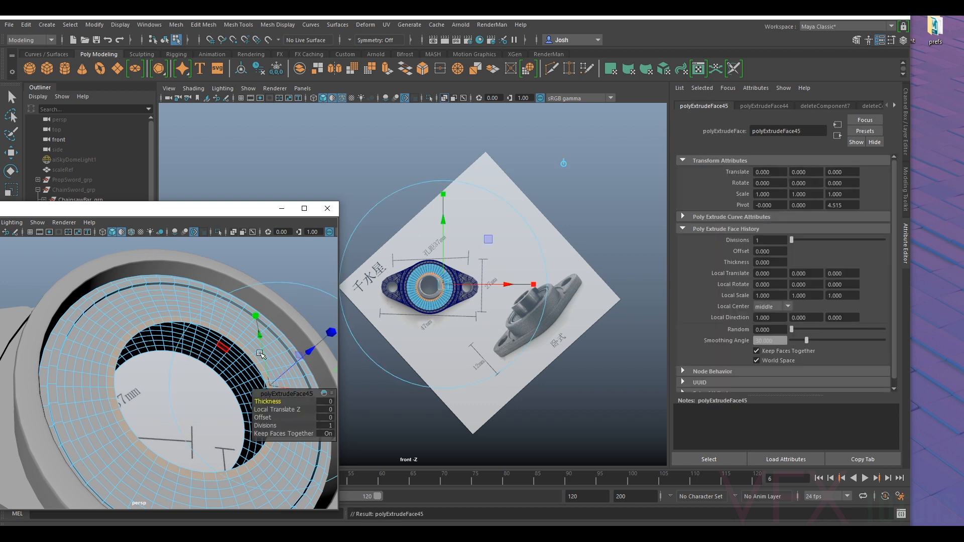
alt+drag(186, 347, 206, 356)
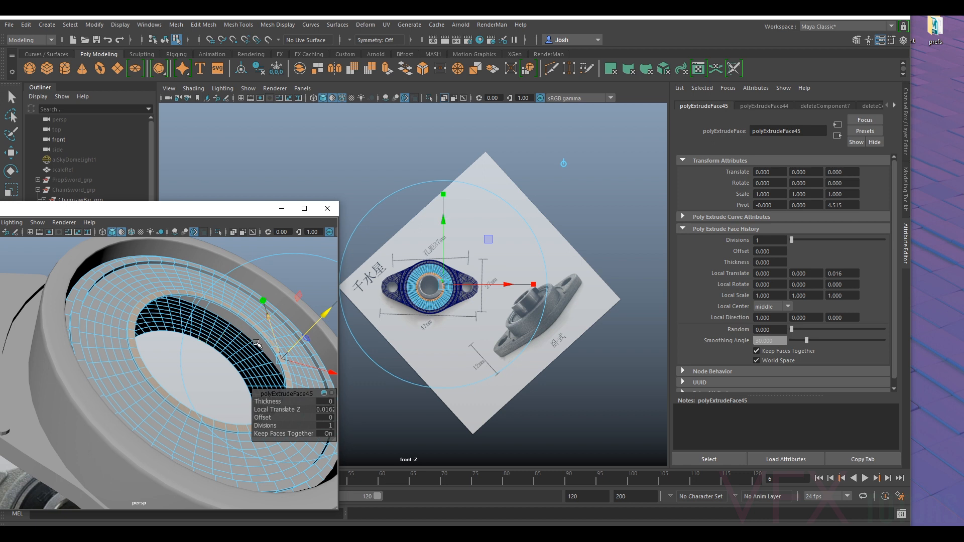
alt+drag(257, 344, 221, 346)
alt+right_drag(221, 346, 189, 350)
alt+drag(188, 350, 162, 280)
key(ctrl+z)
scroll(160, 339, up, 5)
scroll(160, 328, down, 4)
right_click(163, 281)
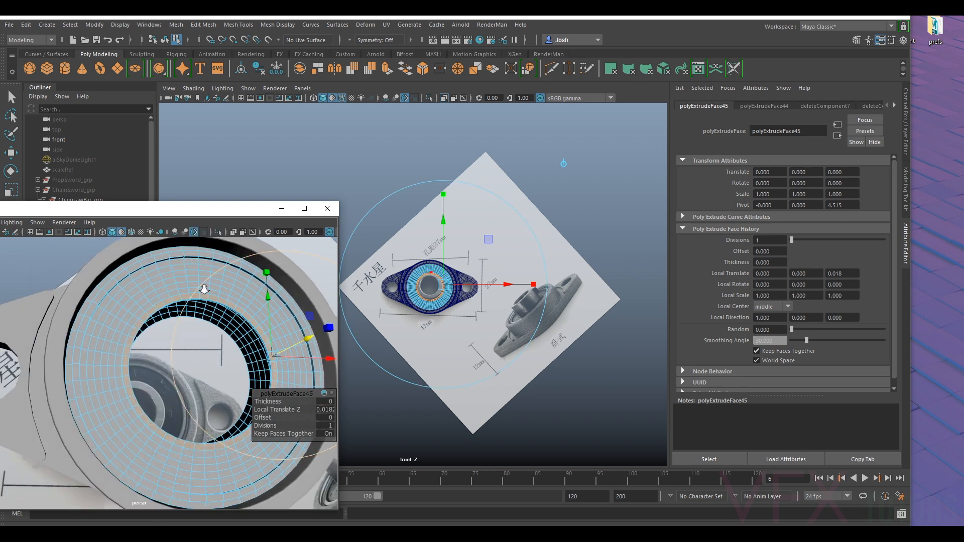
- Hide the reference photo plane and select the whole bearing cylinder
key(f)
click(231, 253)
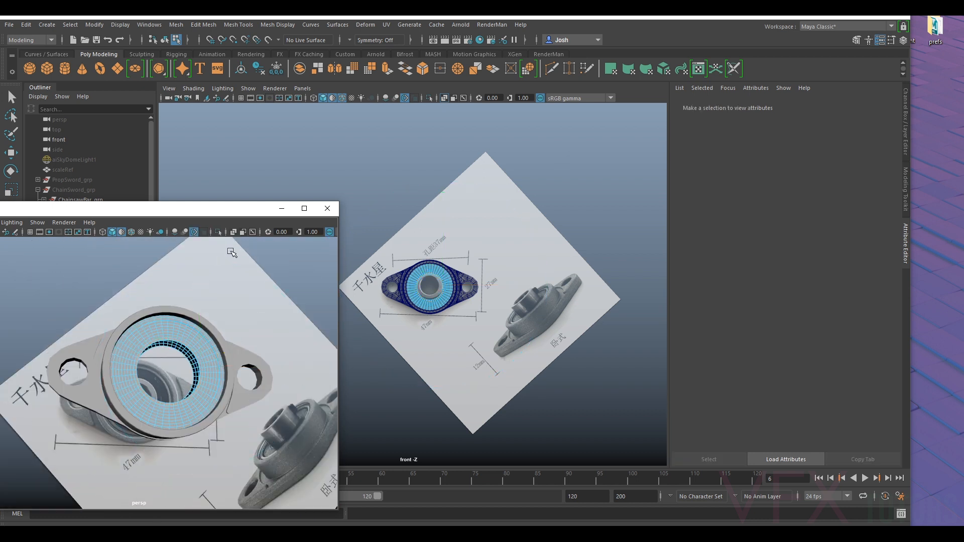
key(h)
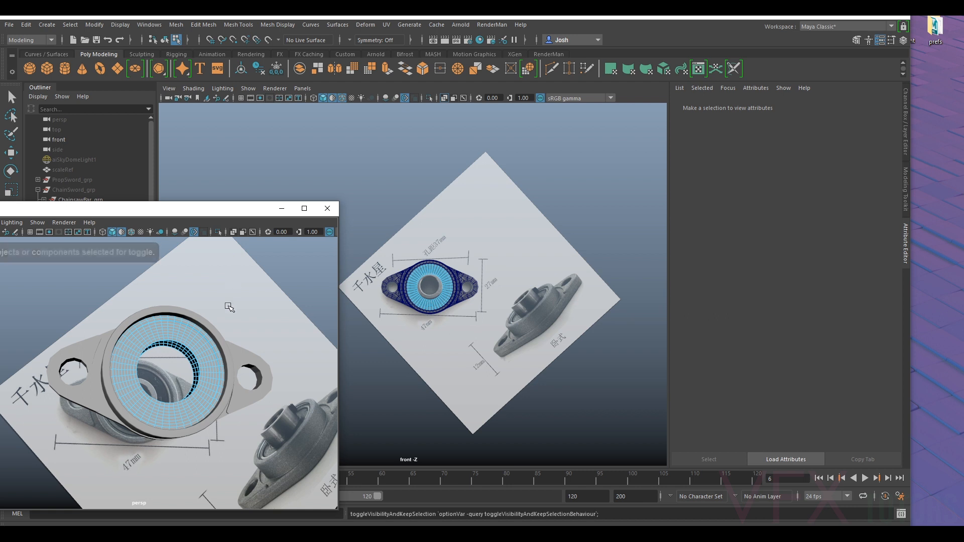
click(517, 241)
right_drag(453, 246, 510, 236)
click(510, 236)
key(h)
scroll(467, 279, up, 5)
click(463, 272)
scroll(464, 279, up, 3)
alt+drag(465, 281, 466, 284)
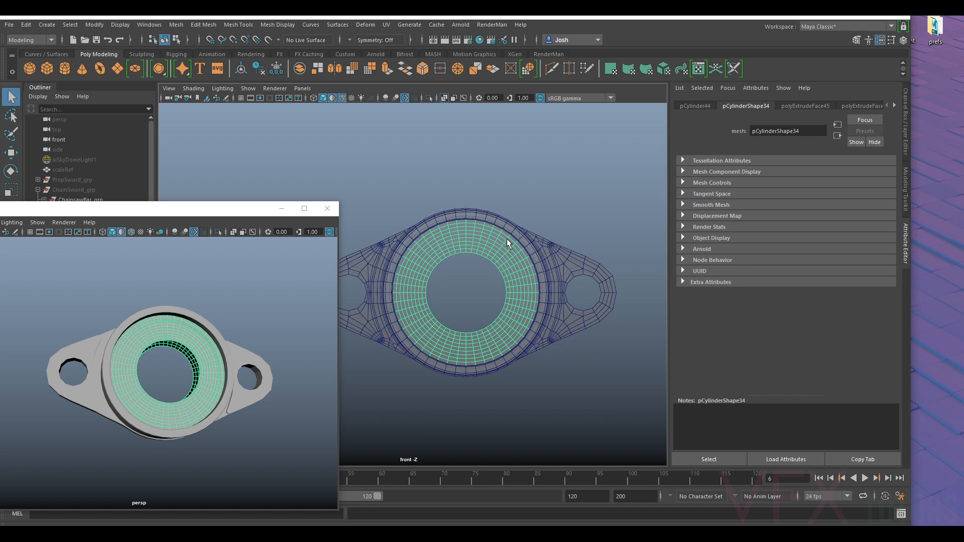
- Undo the reference hiding, both ring extrusions and the cap face deletions back to the cylinder with its centre discs
key(ctrl+z)
key(ctrl+z)
key(ctrl+z)
key(ctrl+z)
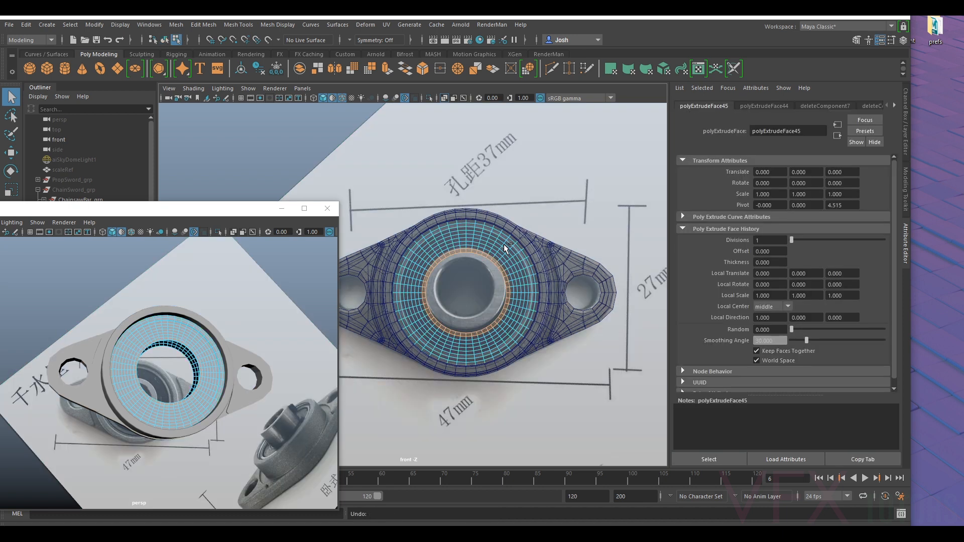
key(ctrl+z)
key(ctrl+z)
key(ctrl+z)
key(ctrl+z)
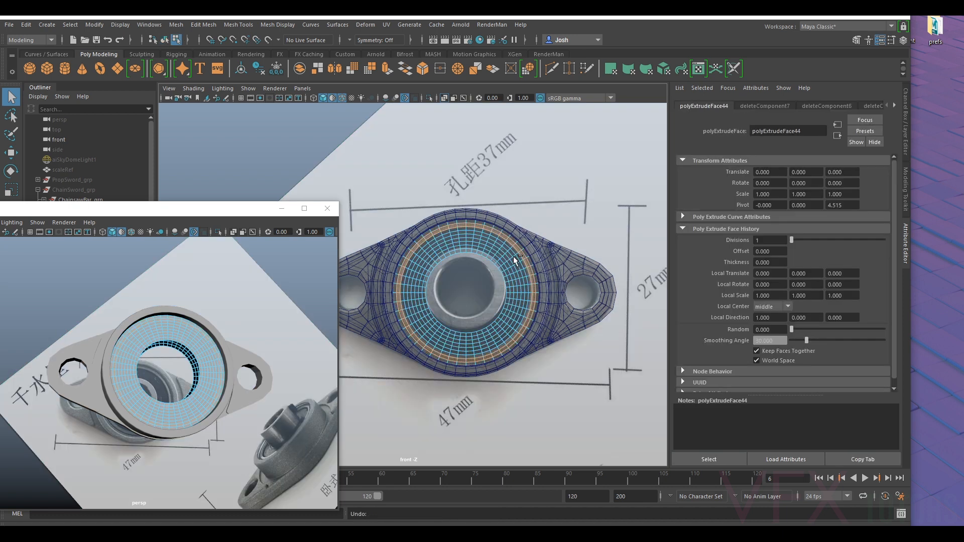
key(ctrl+z)
key(ctrl+z)
key(ctrl+z)
key(ctrl+z)
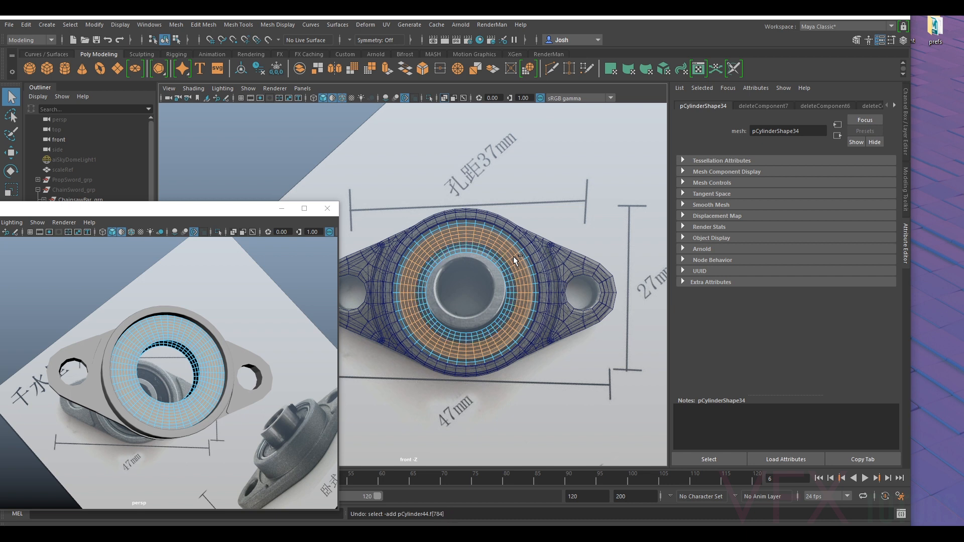
key(ctrl+z)
key(ctrl+z)
key(ctrl+z)
key(ctrl+z)
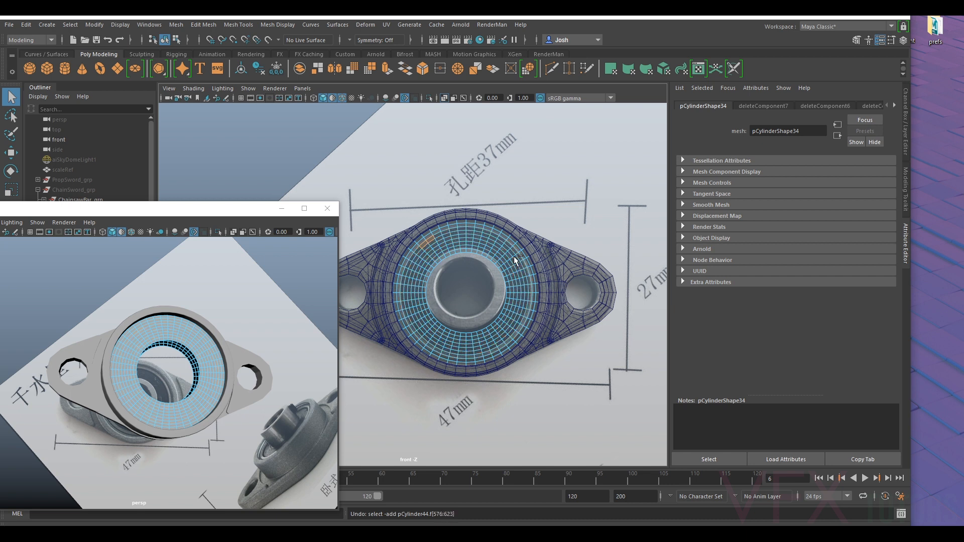
key(ctrl+z)
key(ctrl+z)
key(ctrl+z)
key(ctrl+z)
key(ctrl+z)
key(ctrl+z)
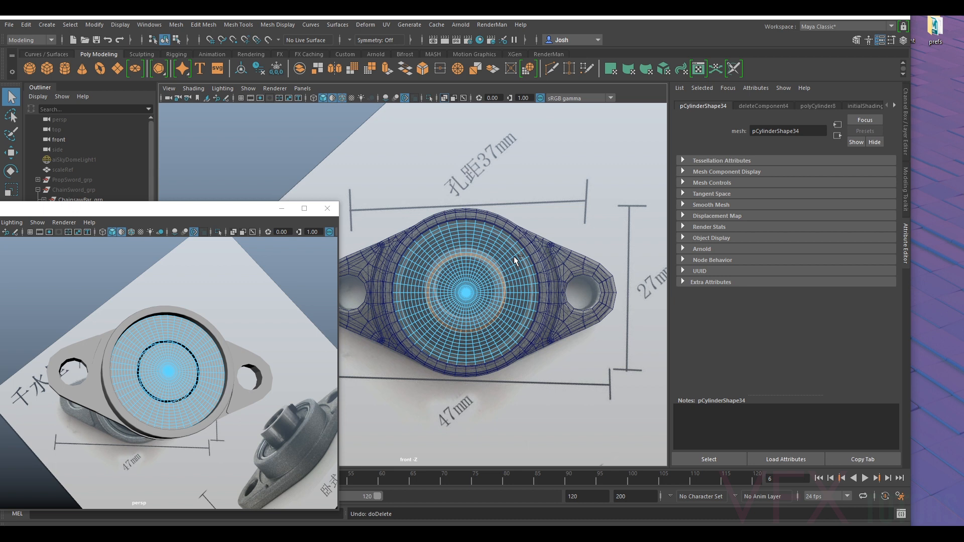
key(ctrl+z)
- Select the whole bearing cylinder and set its Subdivisions Axis to 45
right_drag(513, 256, 525, 245)
click(526, 245)
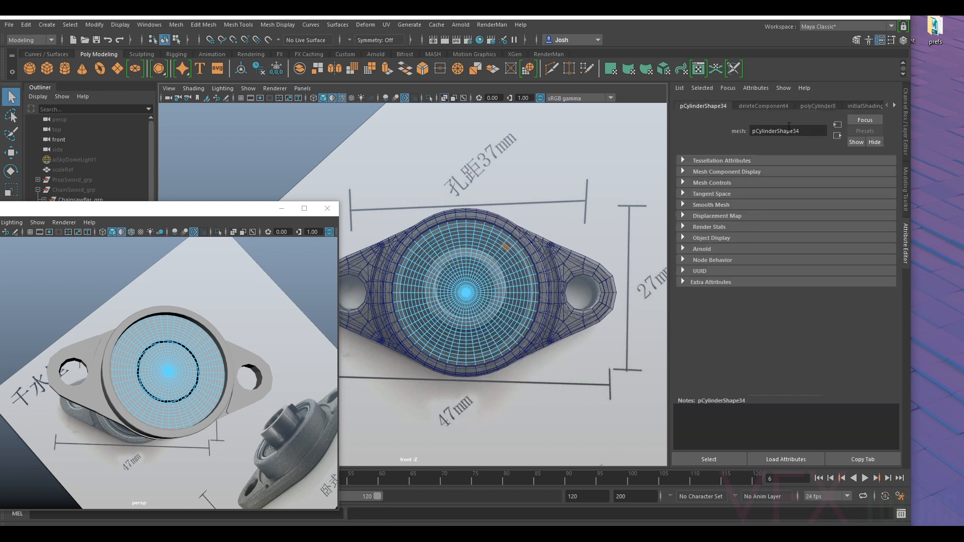
click(906, 188)
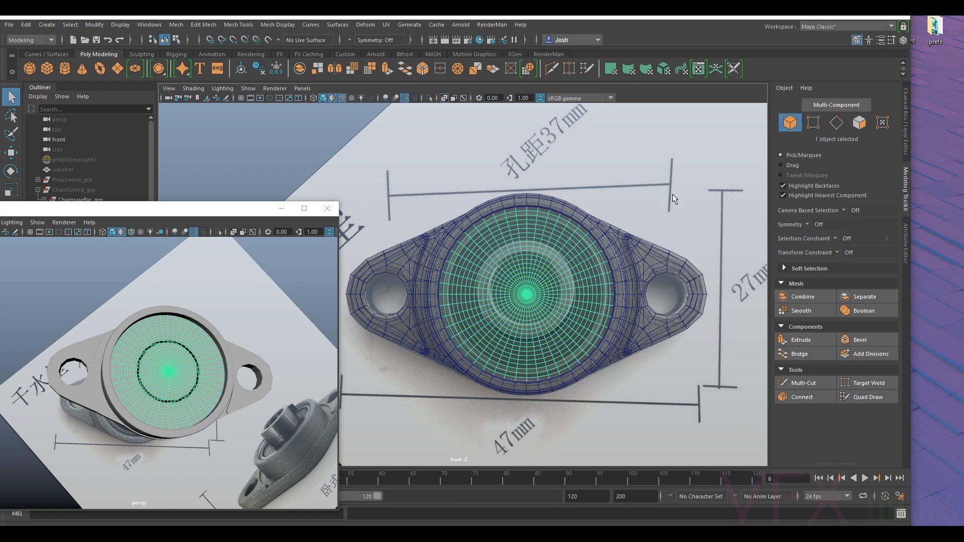
click(906, 241)
click(853, 106)
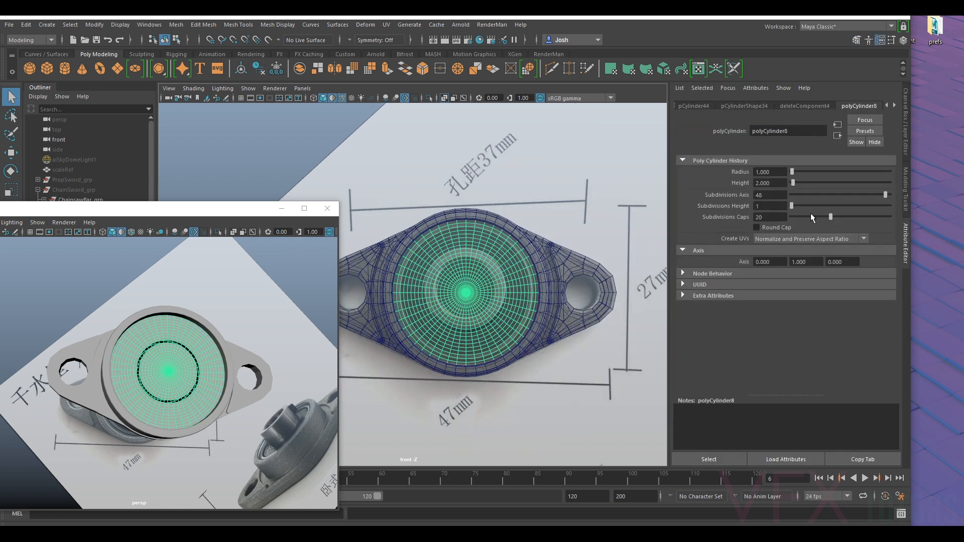
drag(887, 190, 878, 196)
right_drag(472, 249, 525, 232)
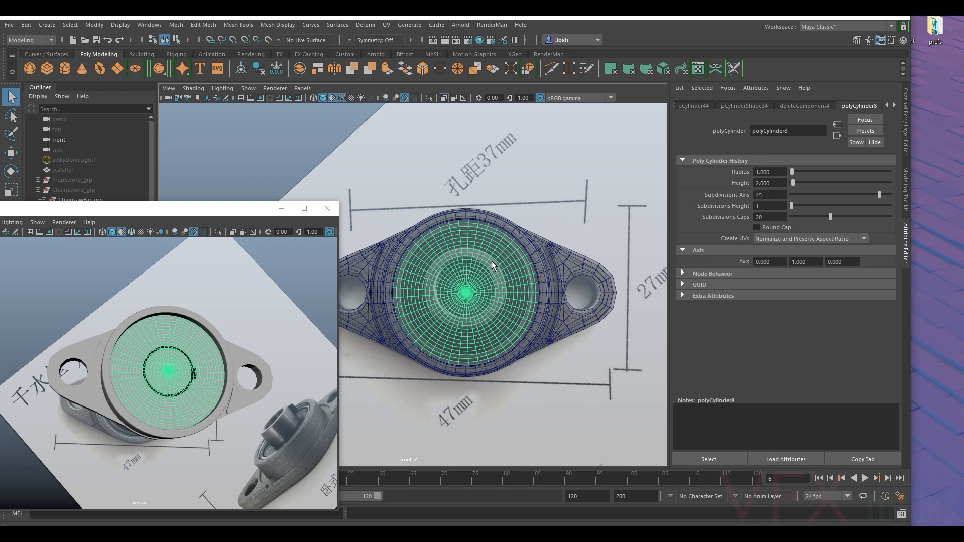
- Replace the bearing cylinder with a new default polygon cylinder and set its Rotate X to 90
key(Delete)
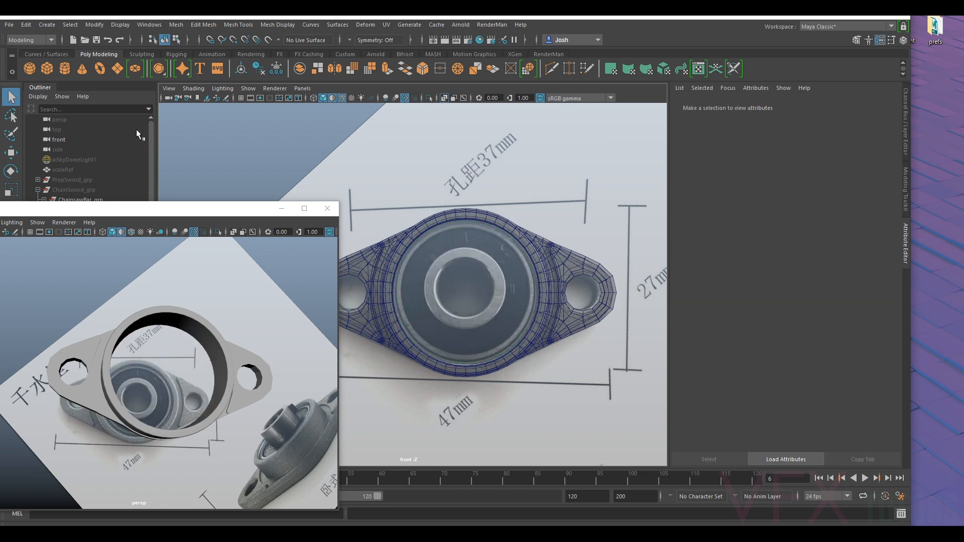
key(ctrl+z)
key(e)
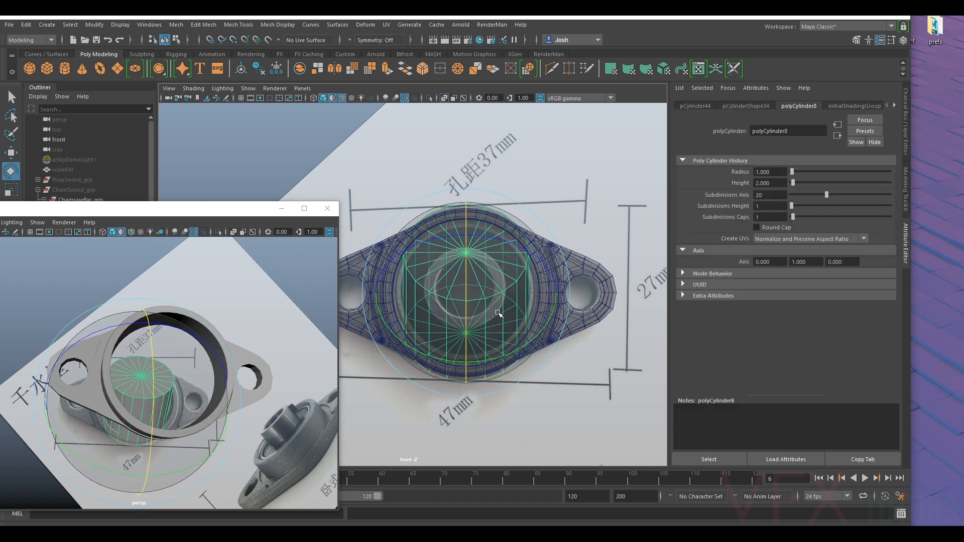
click(907, 123)
click(874, 141)
key(Return)
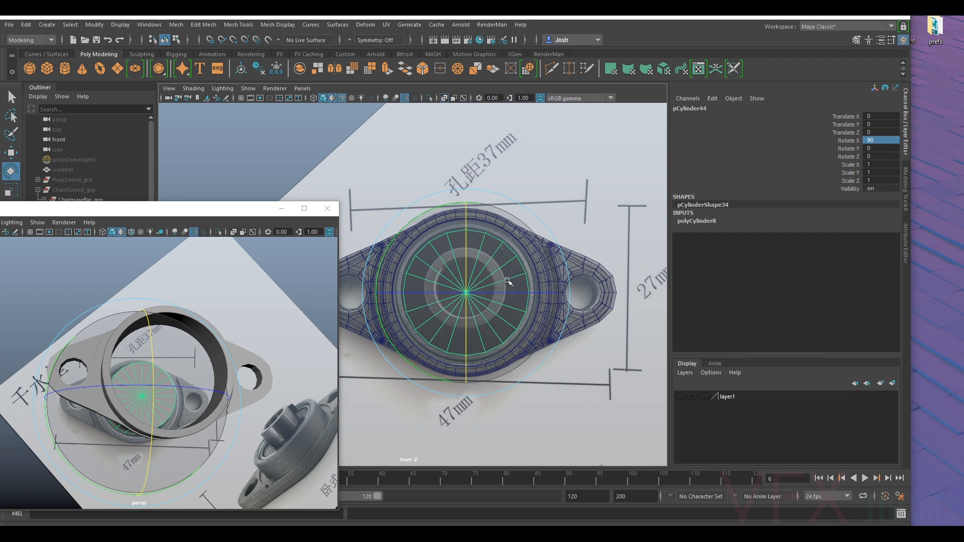
- Scale the new cylinder uniformly to about 1.171 to fit the housing's opening, and show the housing in smooth preview
key(r)
drag(466, 293, 483, 298)
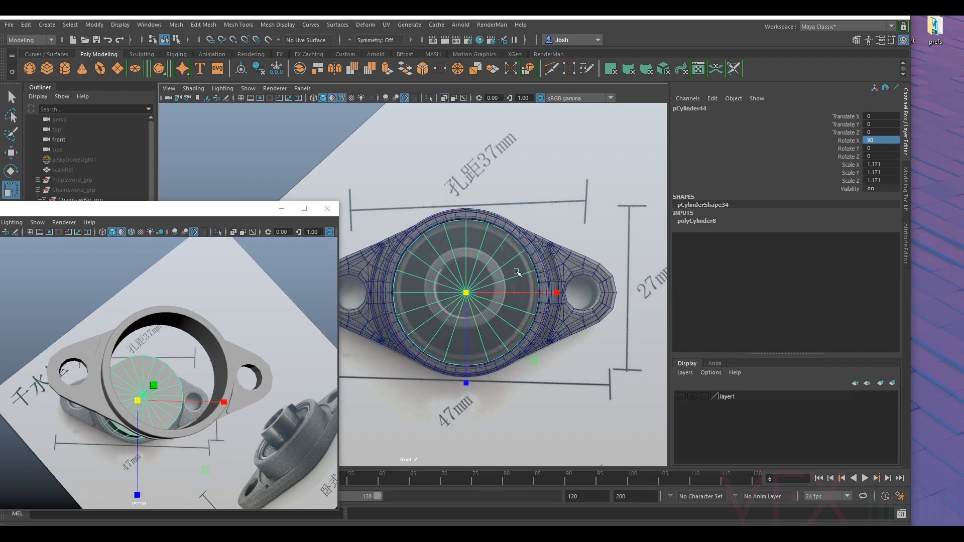
click(536, 251)
key(3)
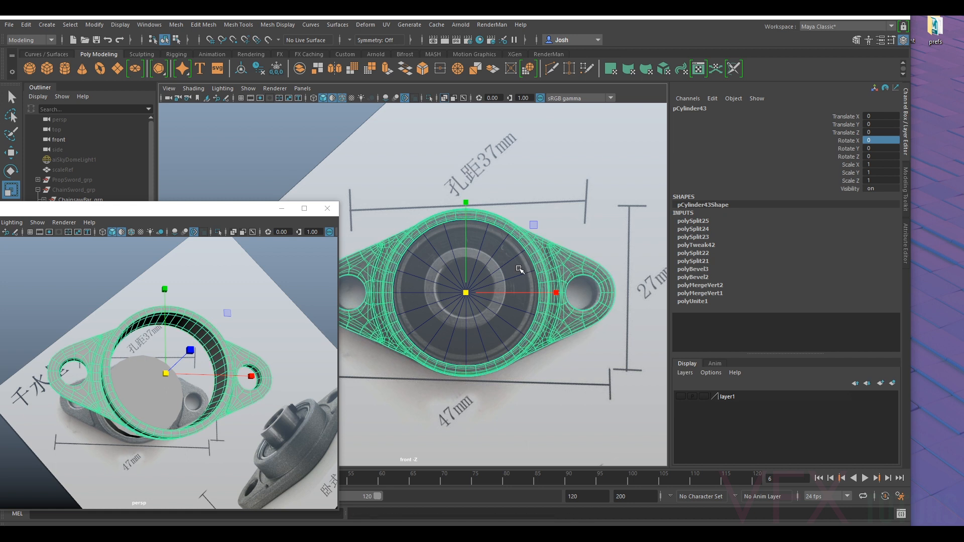
- Try 12 and 48 as the new cylinder's Subdivisions Axis and settle on 24
click(503, 283)
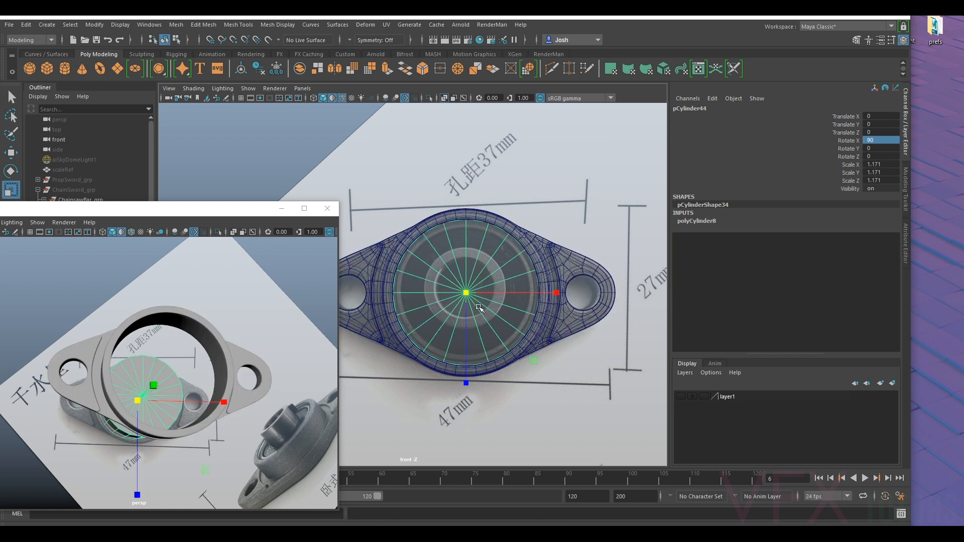
click(907, 214)
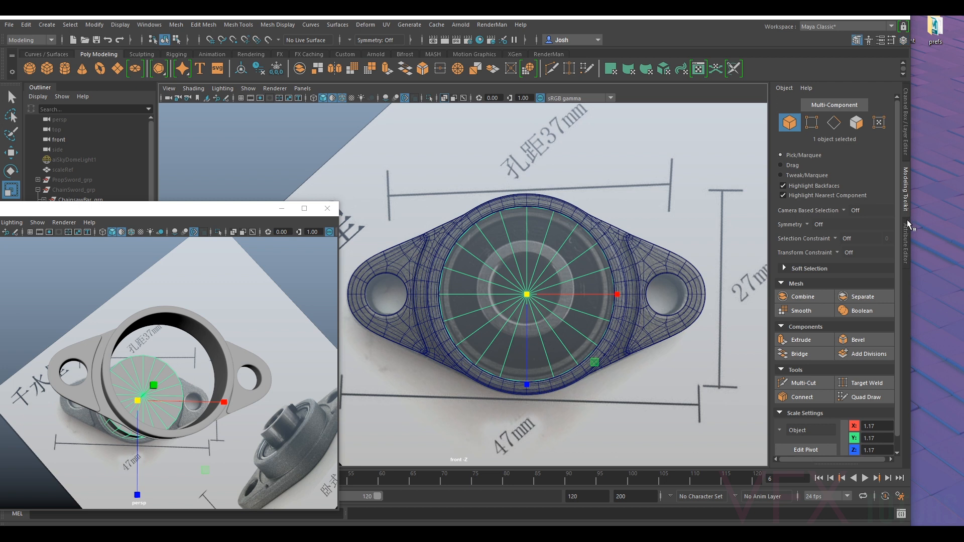
click(907, 238)
click(786, 195)
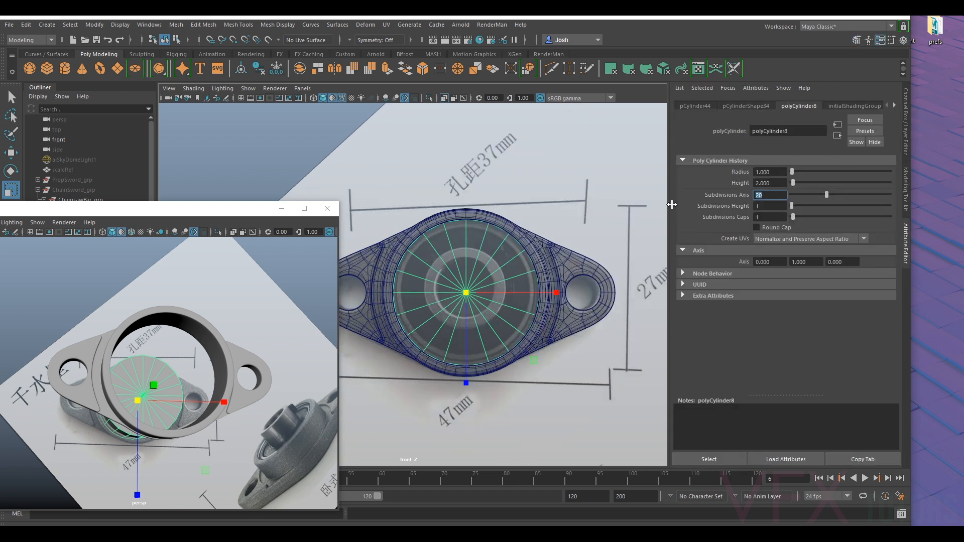
key(Return)
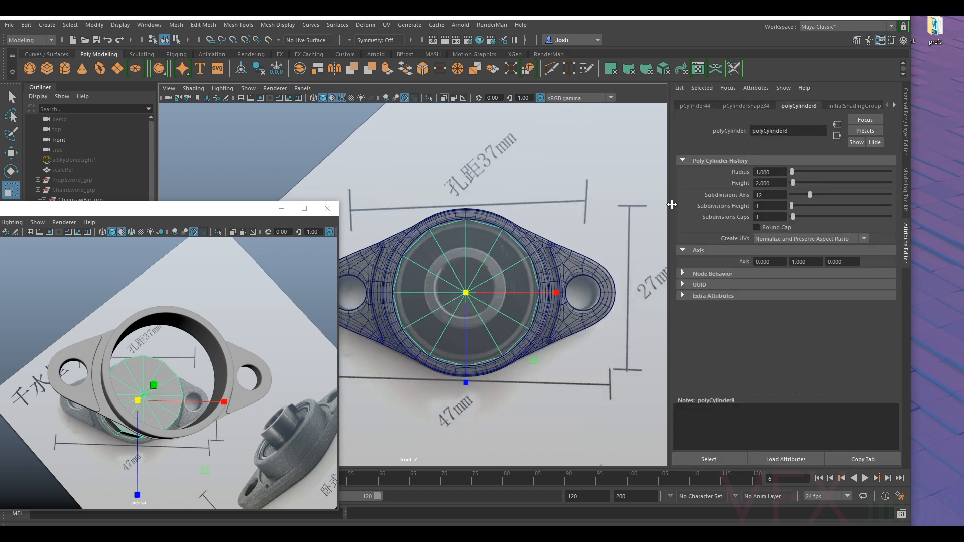
drag(763, 195, 718, 199)
text(48)
key(Return)
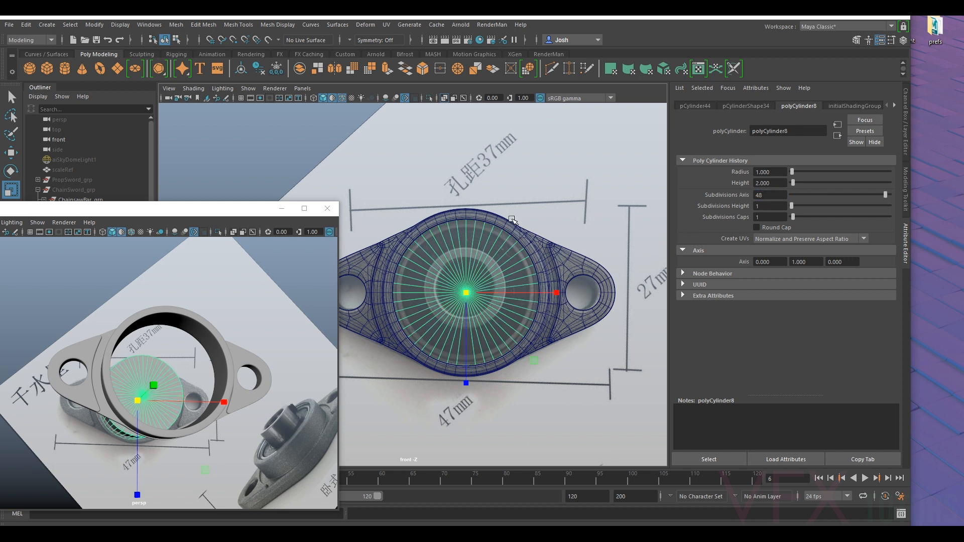
drag(768, 195, 694, 193)
key(Return)
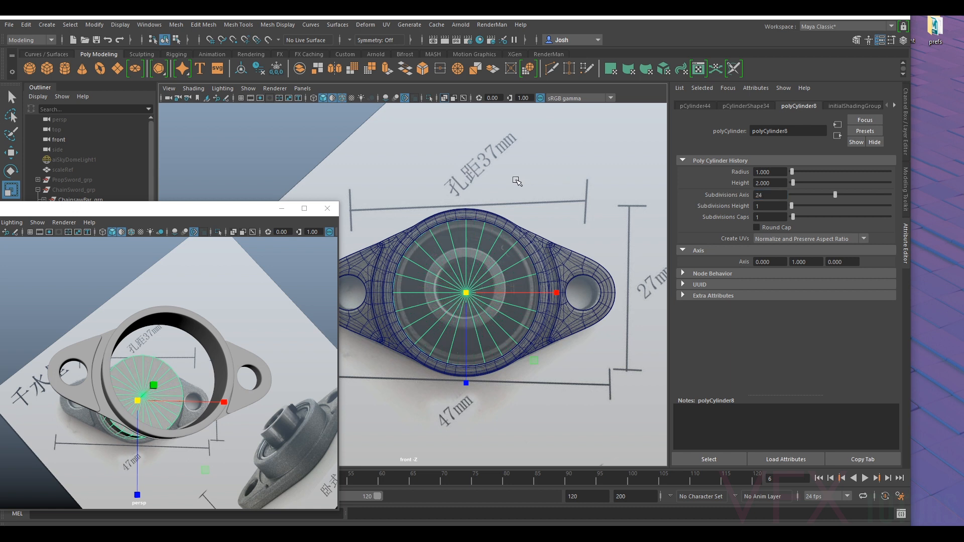
- Compare the new cylinder's smoothed and unsmoothed outlines with the housing's opening in the front view
scroll(602, 272, up, 2)
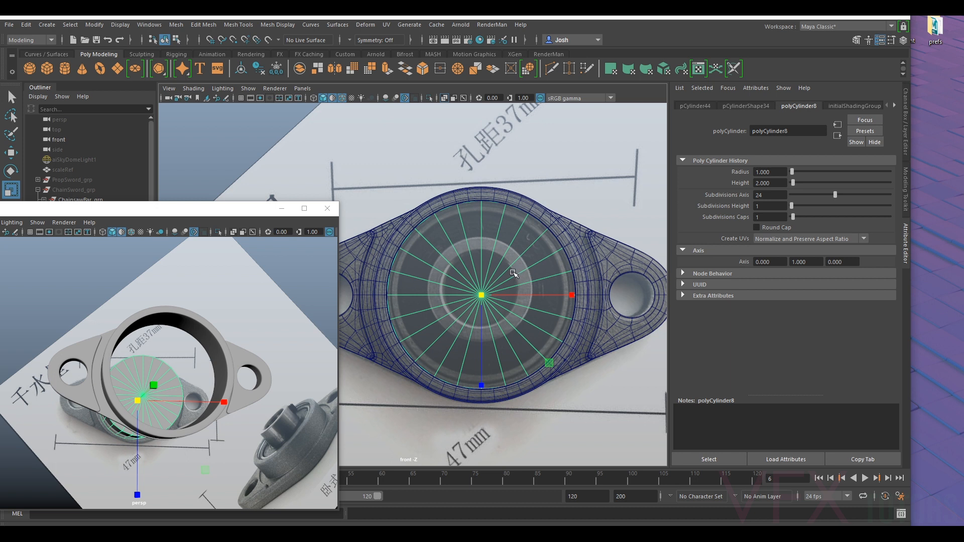
key(3)
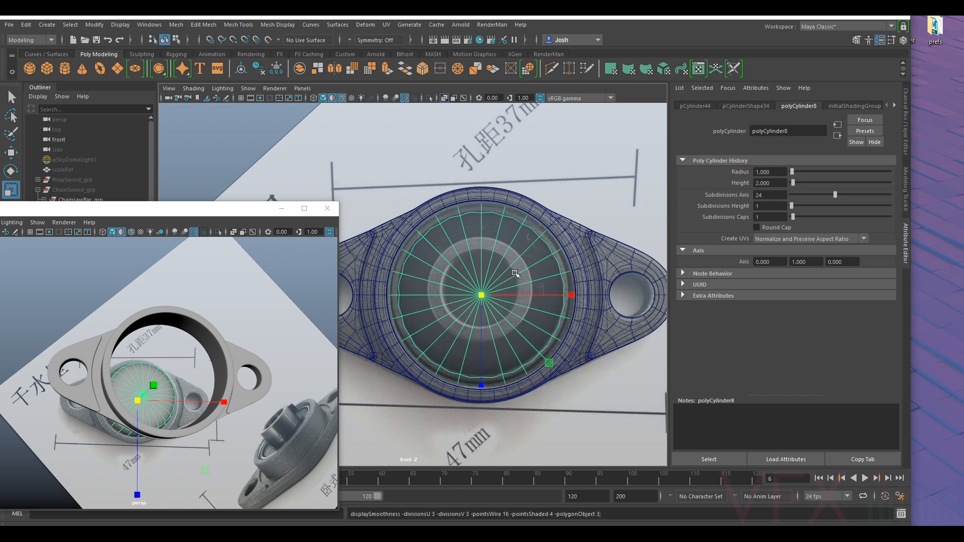
key(1)
scroll(405, 231, up, 2)
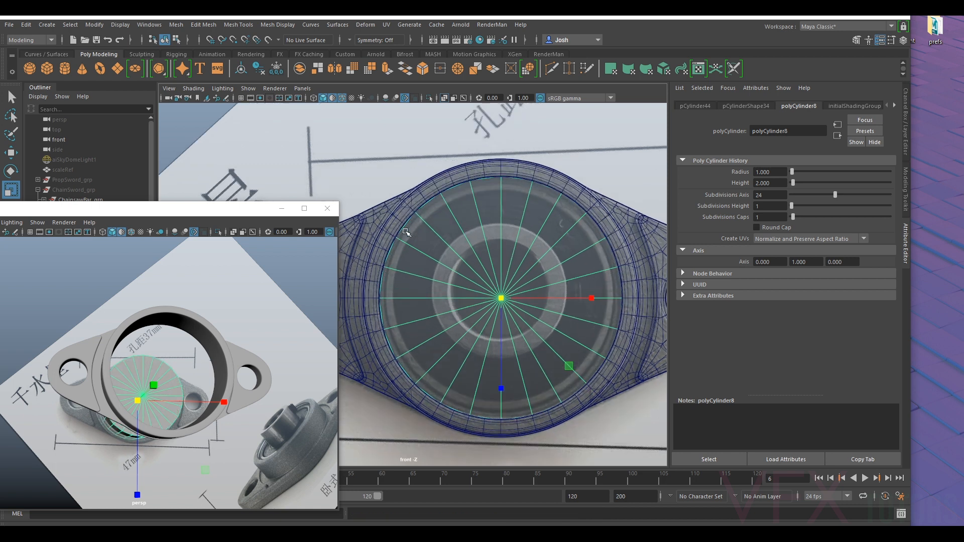
scroll(436, 269, up, 1)
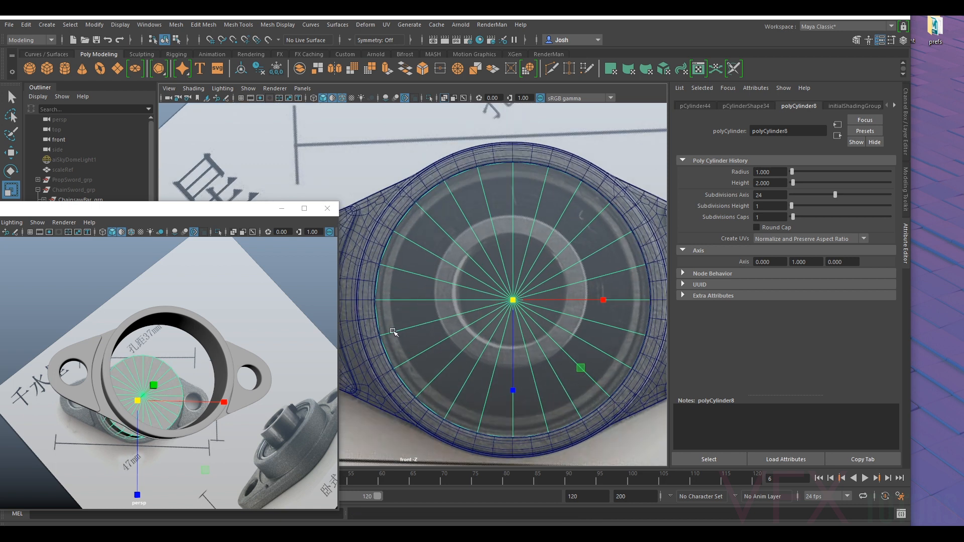
alt+middle_drag(403, 274, 443, 276)
alt+right_drag(443, 276, 473, 279)
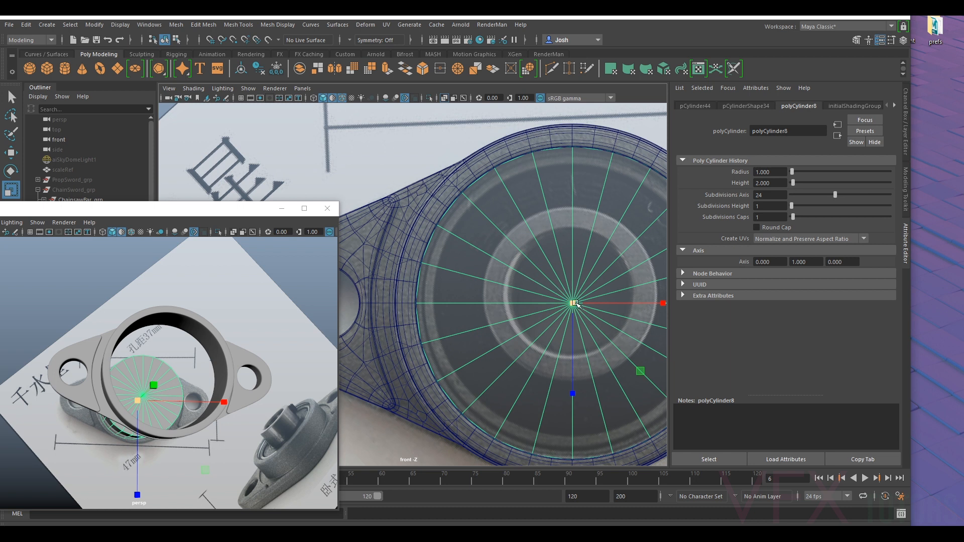
drag(573, 305, 574, 304)
alt+middle_drag(512, 280, 494, 279)
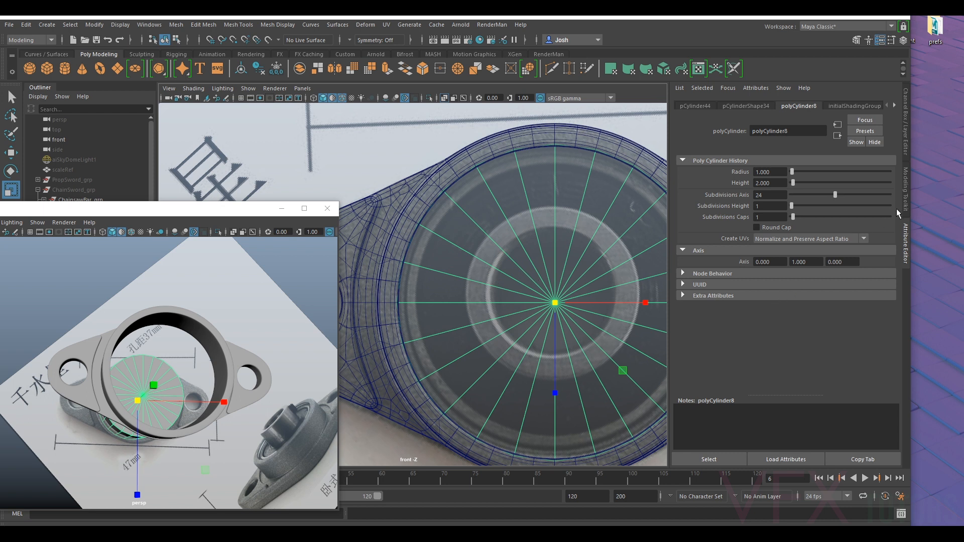
- Set the new cylinder's Subdivisions Caps to 18
click(907, 191)
click(904, 236)
drag(792, 213, 826, 217)
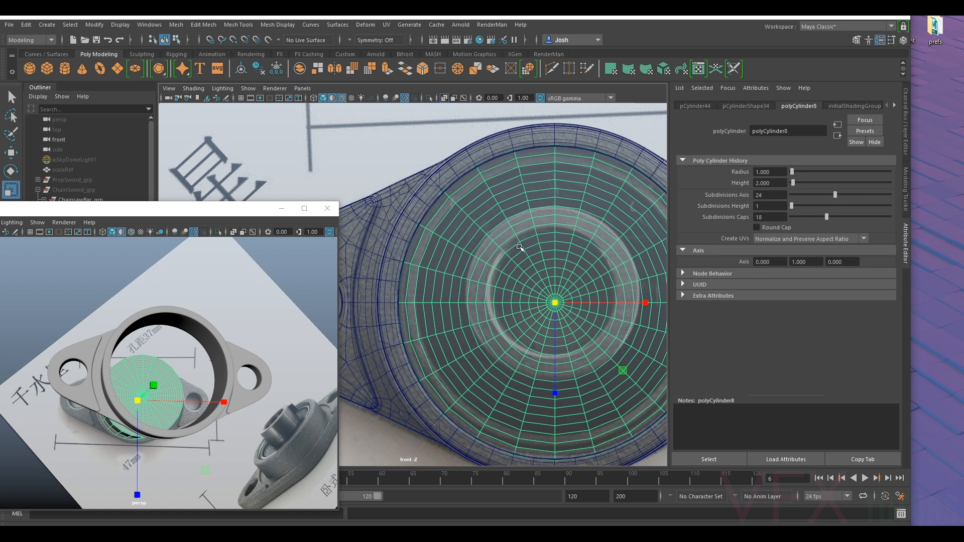
- Delete the cap face loops that line up with the reference bearing's inner race, at both ends of the cylinder
right_drag(548, 224, 547, 213)
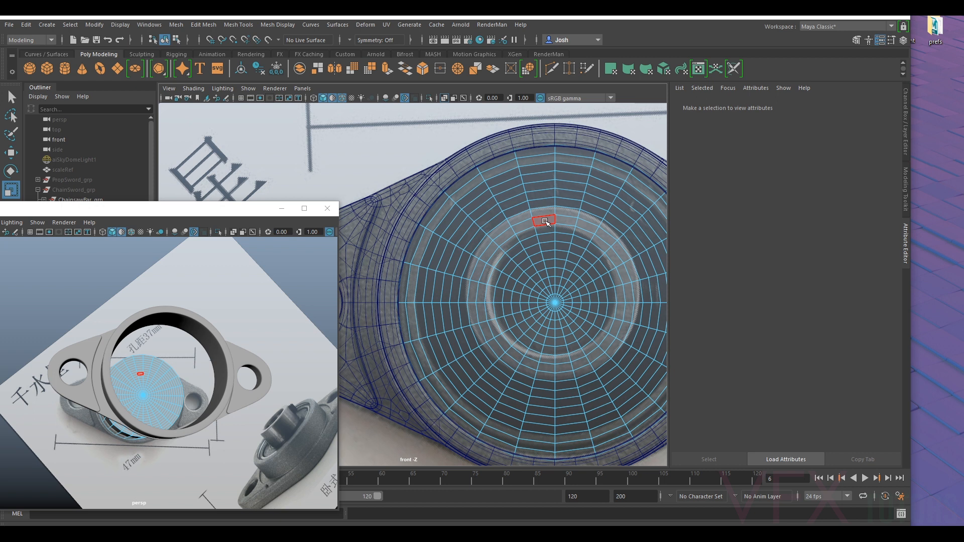
double_click(524, 227)
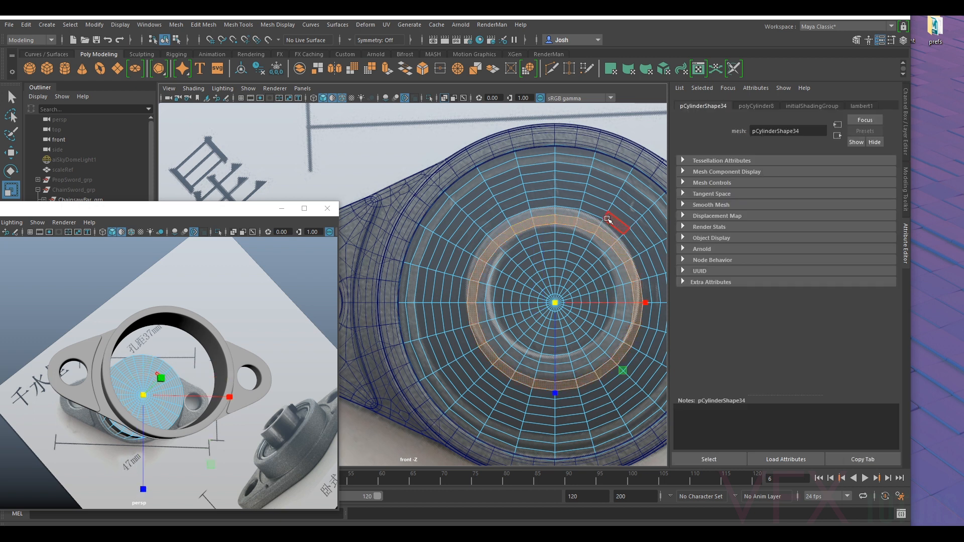
key(Delete)
click(522, 226)
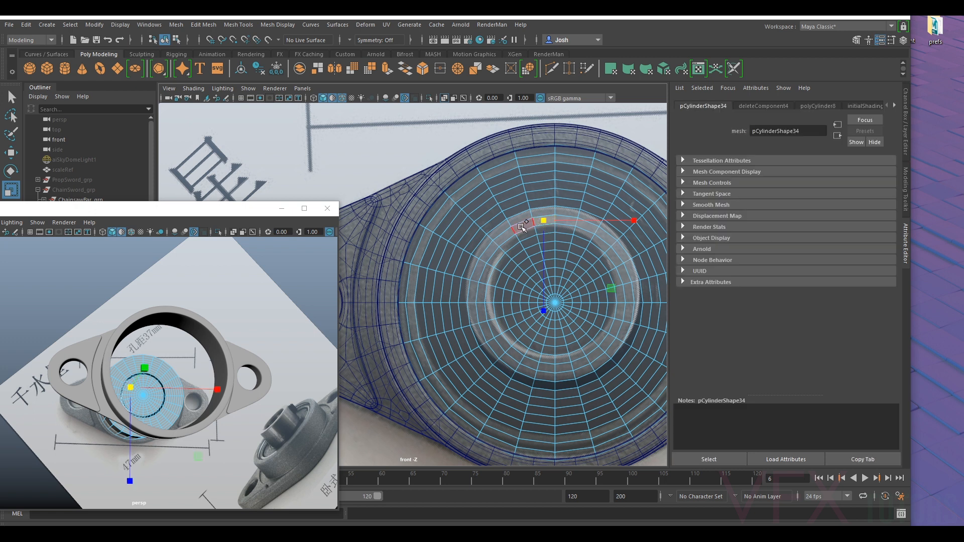
double_click(522, 226)
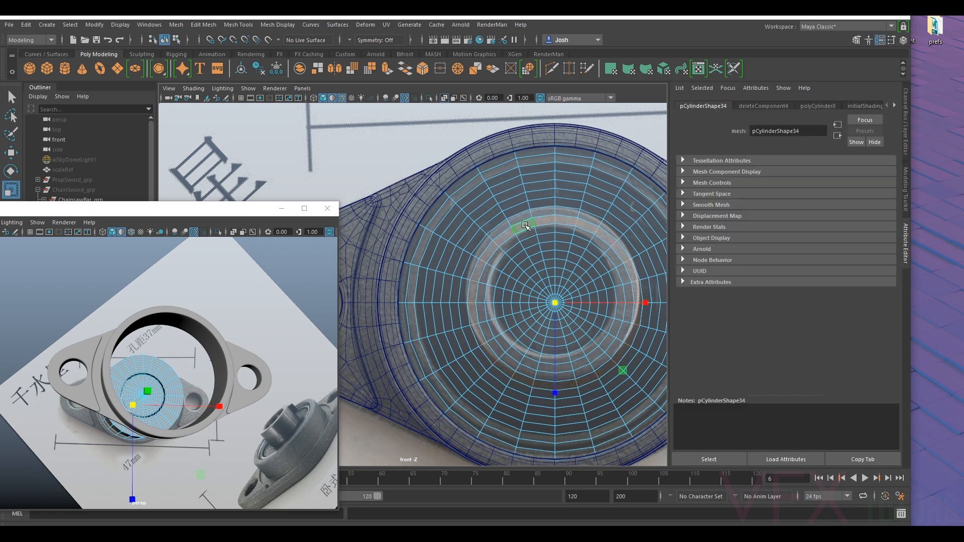
key(Delete)
- Delete the central disc of faces inside the removed rings to open the cylinder's bore
click(538, 236)
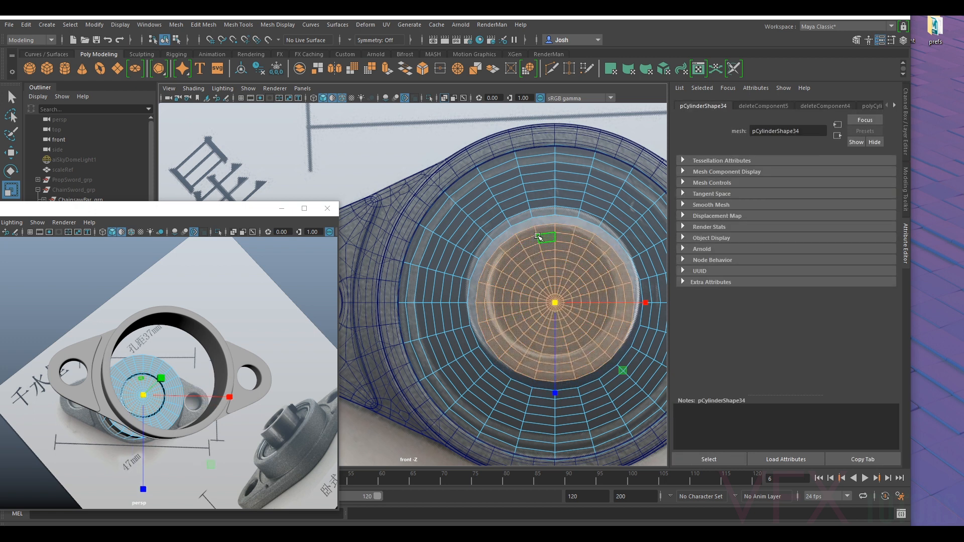
key(Delete)
key(ctrl+z)
key(Delete)
- Delete the outer intermediate edge loops on the cylinder's caps, keeping the narrow band next to the rim
right_drag(581, 191, 577, 163)
click(535, 174)
double_click(515, 180)
key(Delete)
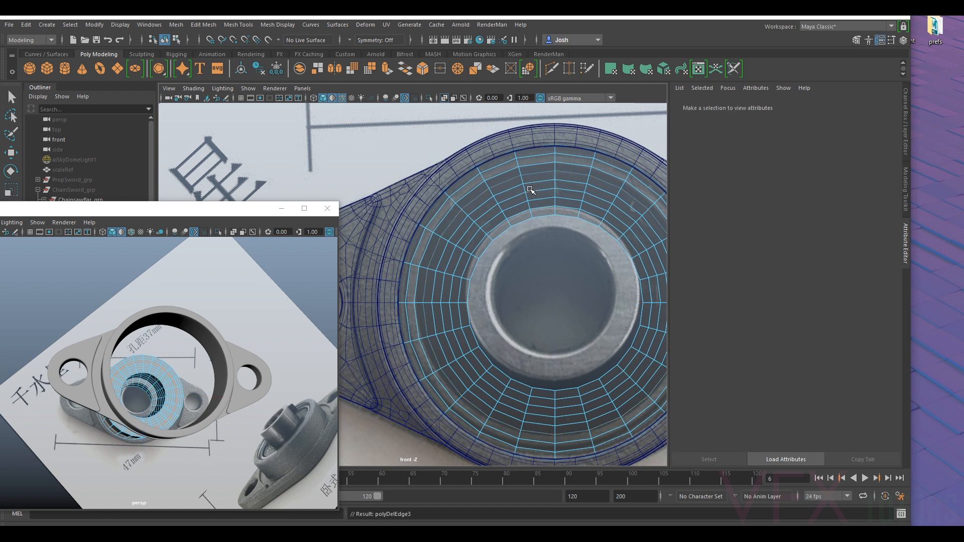
click(510, 180)
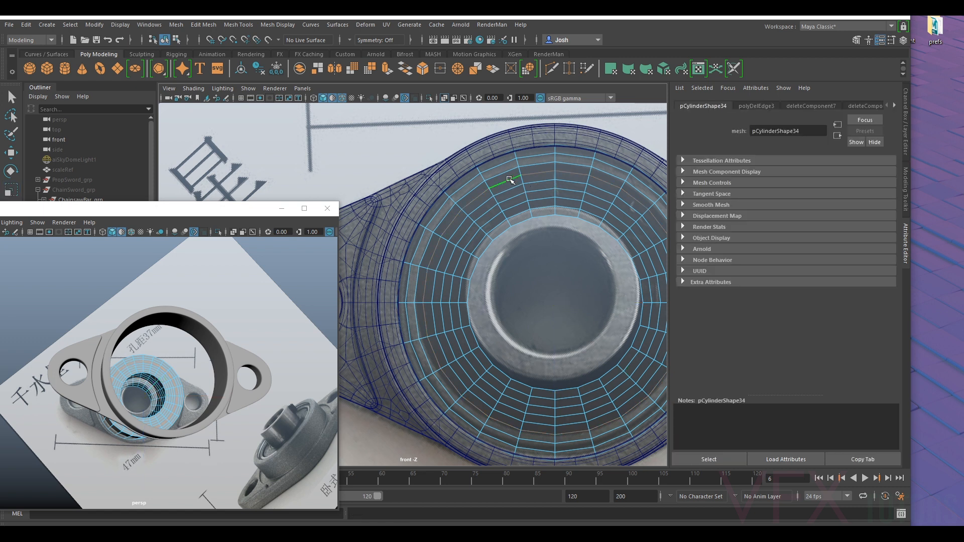
key(Delete)
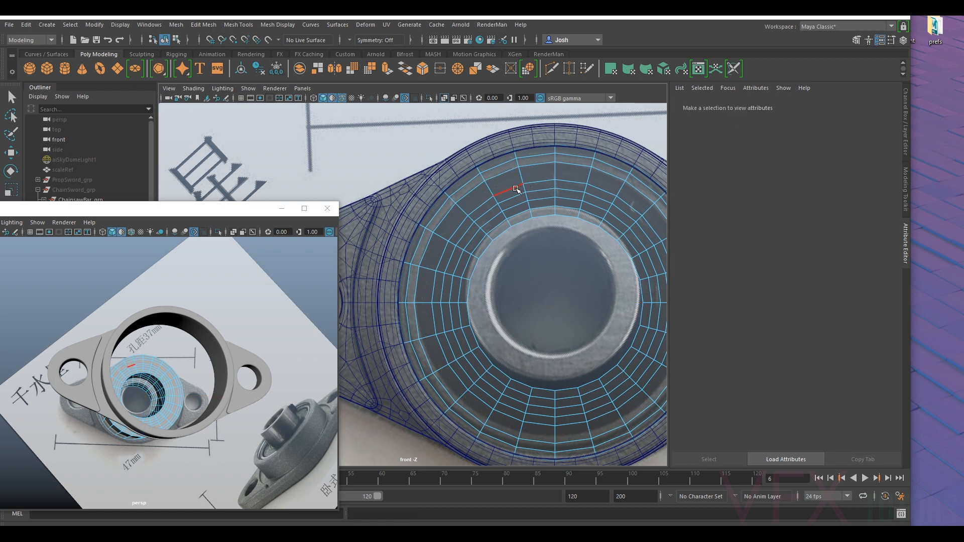
double_click(516, 189)
key(Delete)
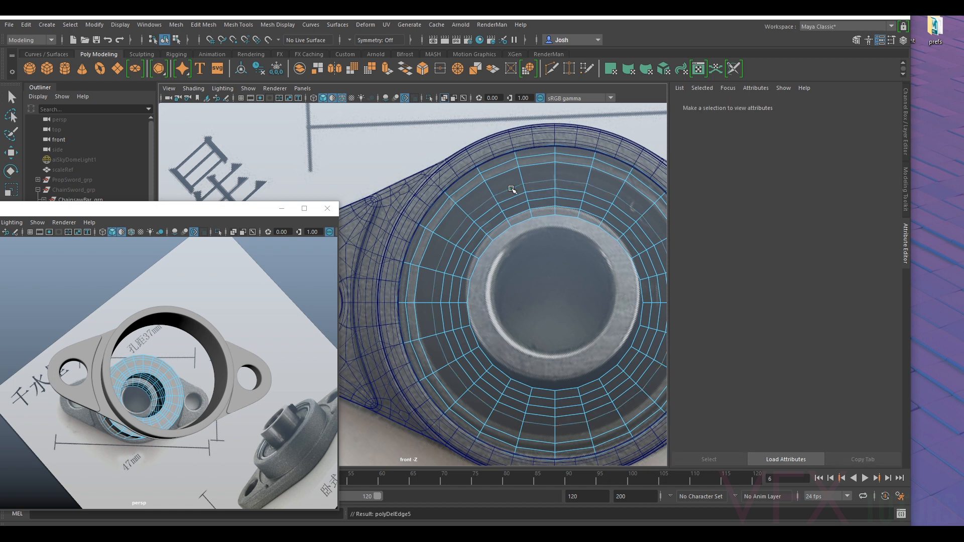
click(513, 191)
key(Delete)
- Delete the remaining intermediate edge loops on the caps, keeping only a narrow band around the central hole
click(521, 196)
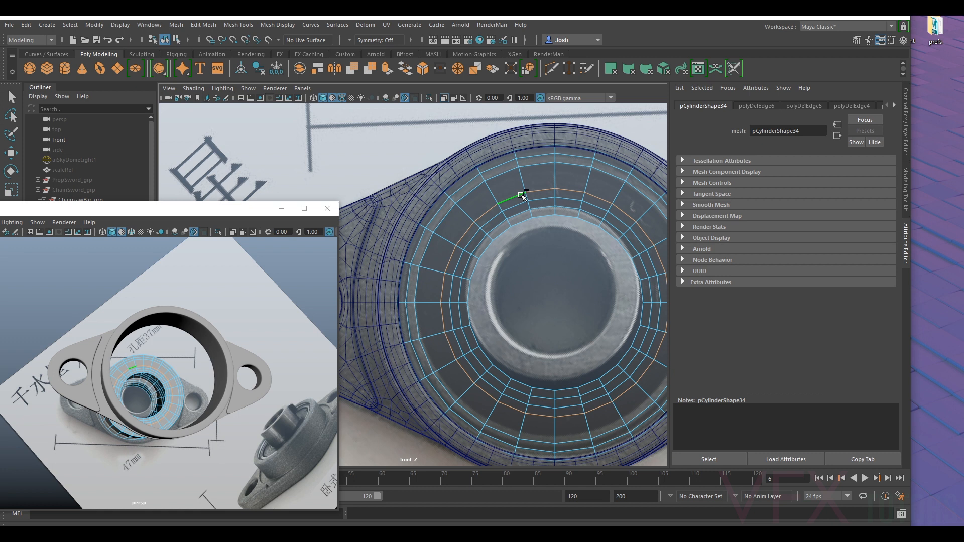
key(Delete)
click(514, 196)
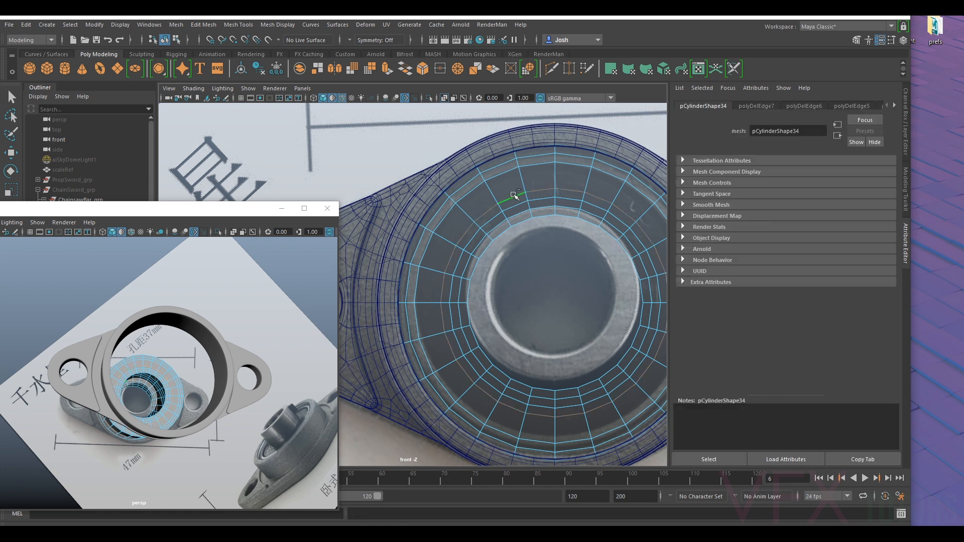
key(Delete)
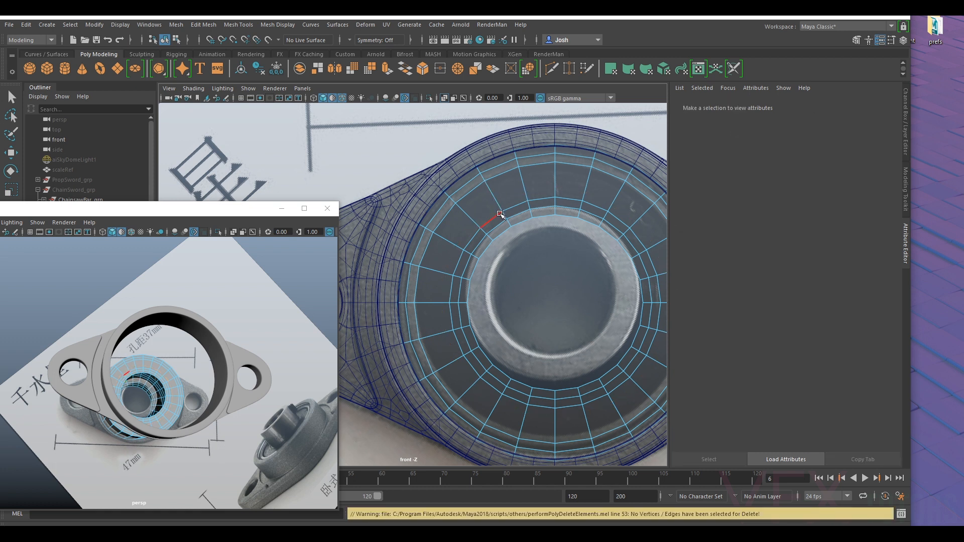
click(499, 216)
key(ctrl+Delete)
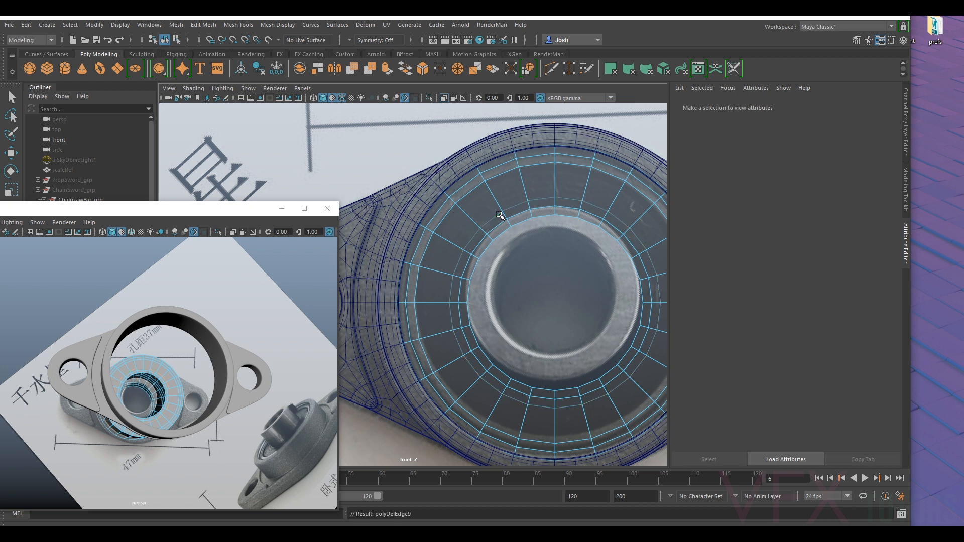
click(517, 208)
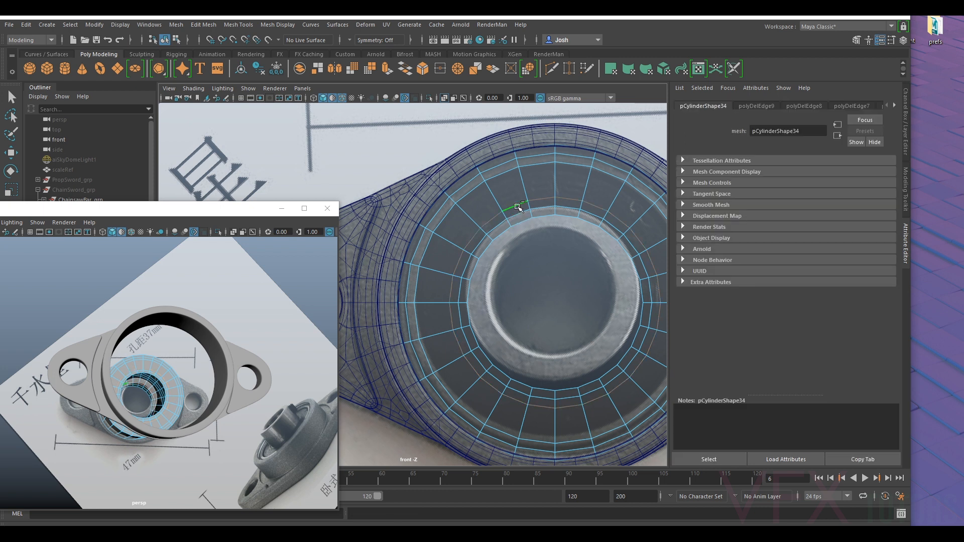
key(ctrl+Delete)
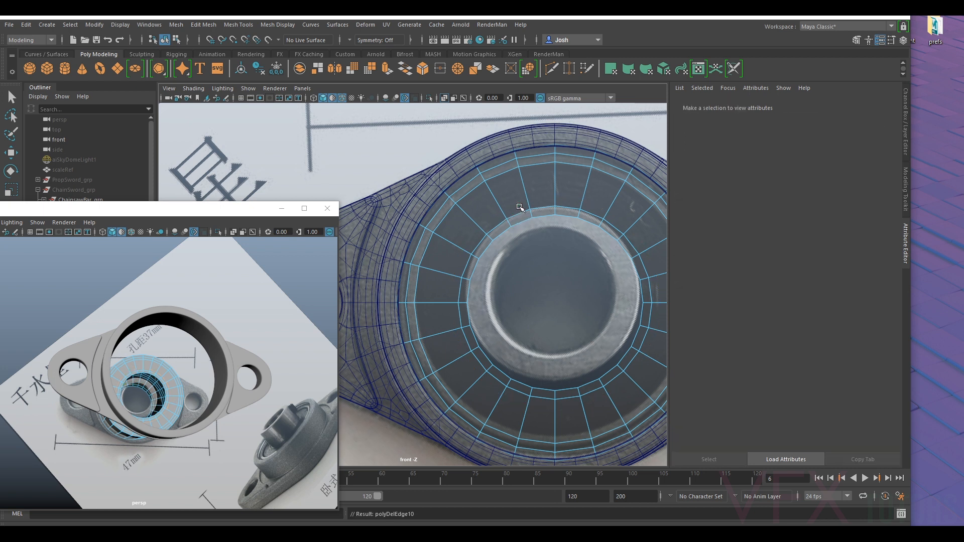
- Select the narrow outer and inner face loops on the cap and compare them with the angled bearing reference picture
right_click(536, 162)
click(535, 188)
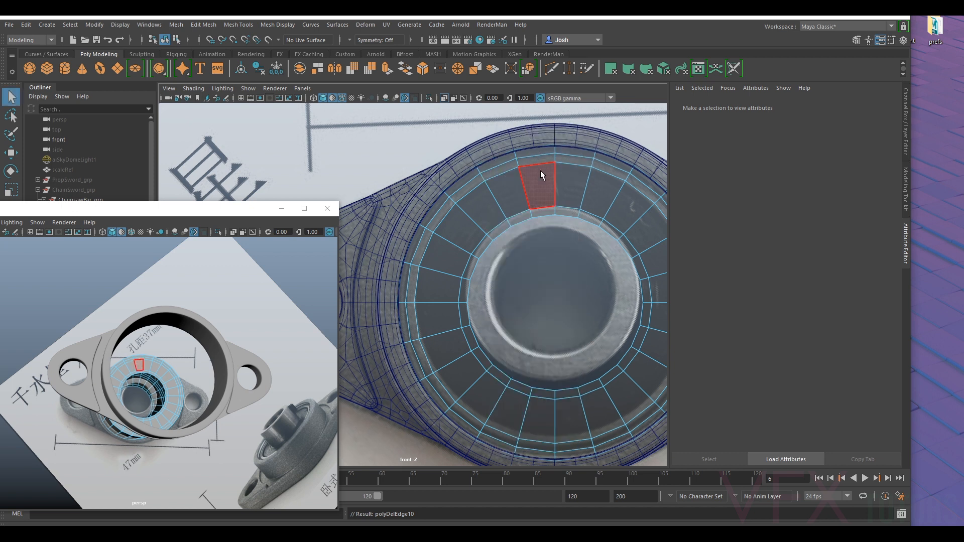
right_click(532, 158)
click(534, 190)
click(532, 161)
double_click(499, 169)
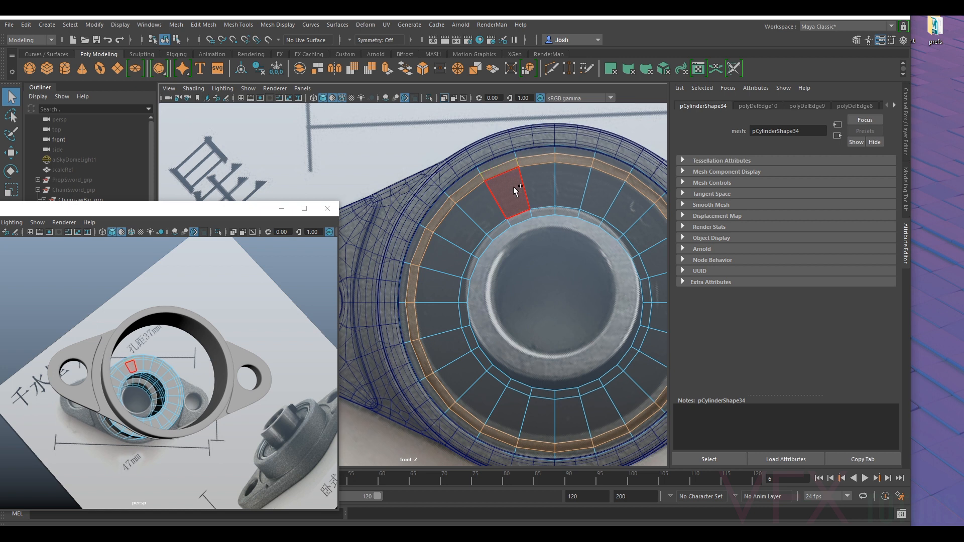
shift+double_click(528, 213)
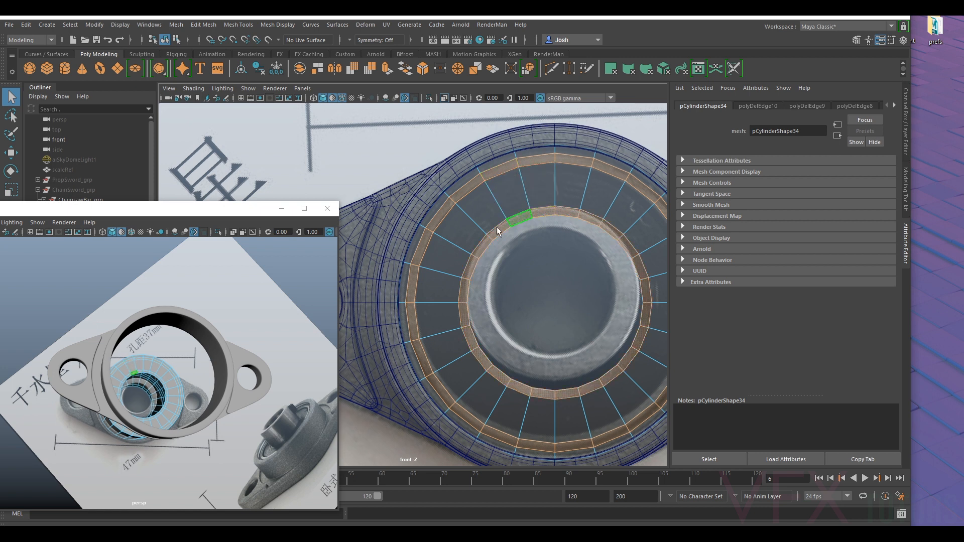
alt+drag(240, 325, 251, 328)
alt+right_drag(251, 328, 324, 373)
alt+middle_drag(324, 372, 167, 303)
alt+right_drag(167, 303, 274, 362)
alt+drag(312, 369, 297, 371)
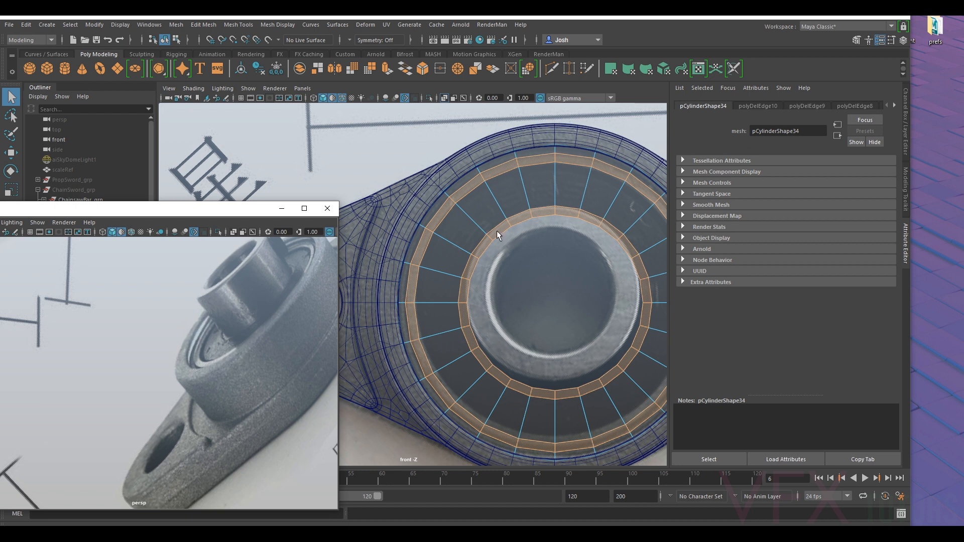
right_drag(495, 231, 602, 194)
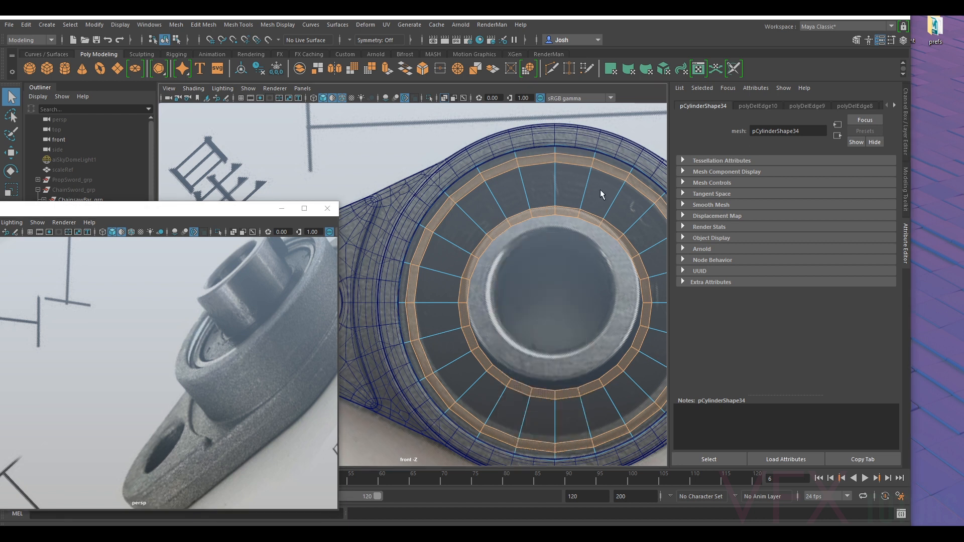
- Select the edge loop around the cap's central hole and scale it slightly outward from its centre
click(906, 182)
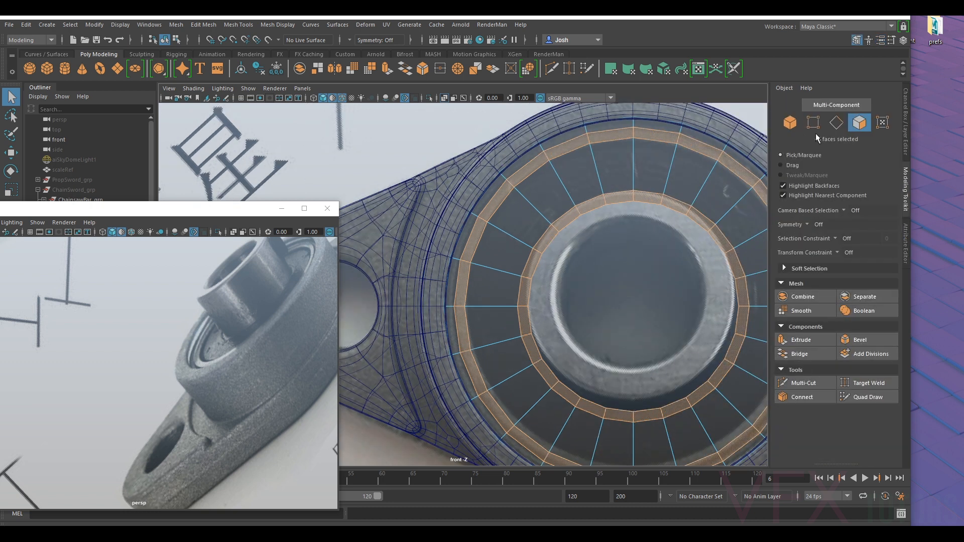
double_click(618, 199)
key(r)
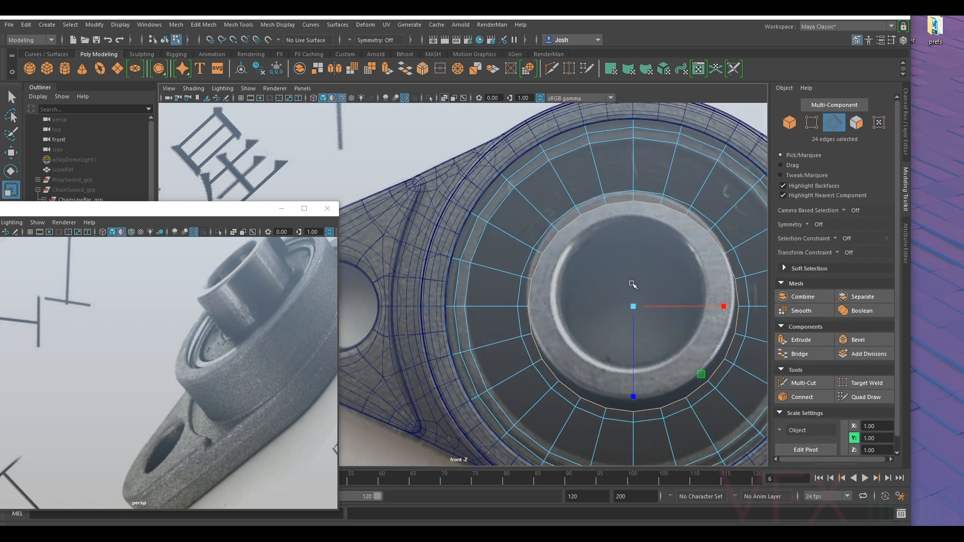
drag(632, 308, 637, 311)
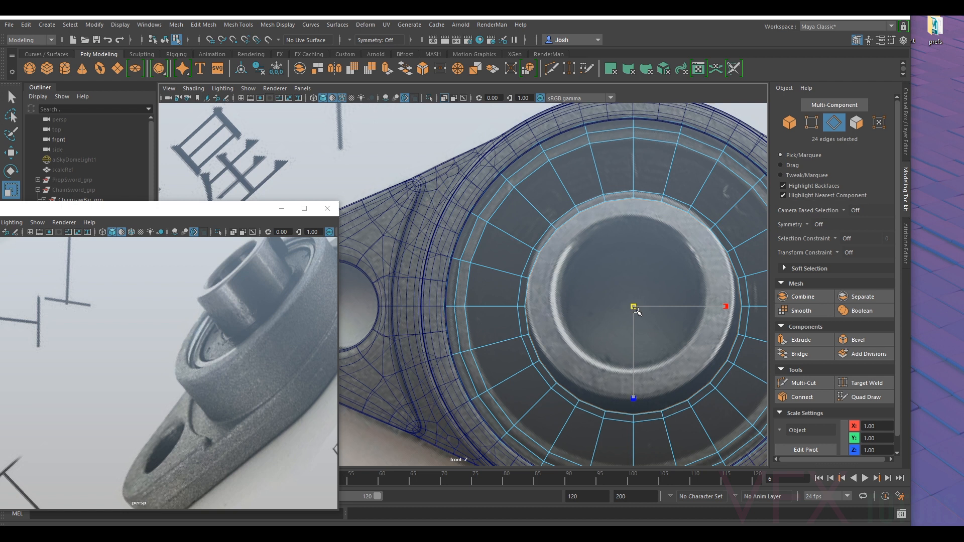
drag(637, 310, 636, 310)
- Fine-tune the scale of the hole's edge loop against the inner race in the reference image
scroll(647, 337, up, 3)
alt+drag(607, 345, 607, 340)
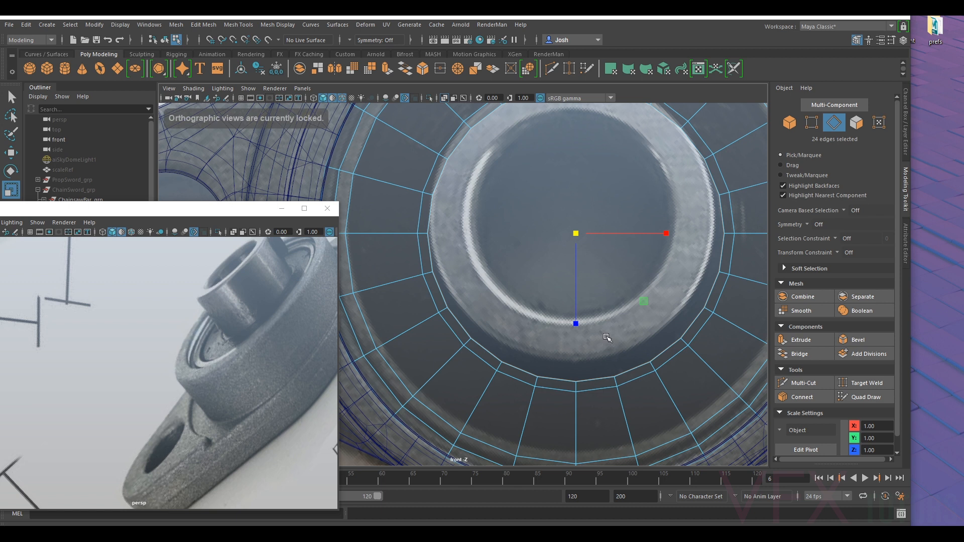
scroll(607, 340, up, 5)
alt+middle_drag(602, 336, 520, 380)
scroll(520, 380, down, 8)
scroll(481, 258, up, 8)
alt+middle_drag(555, 233, 575, 175)
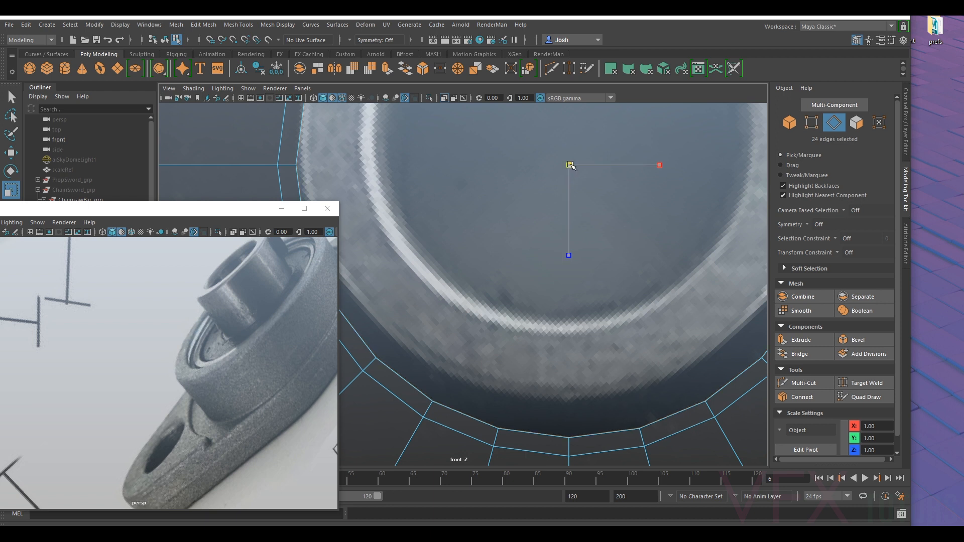
scroll(557, 205, down, 10)
scroll(473, 261, up, 8)
- Select the whole bearing cylinder and move it about 7.60 along Z, out in front of the flange housing
alt+middle_drag(408, 197, 474, 283)
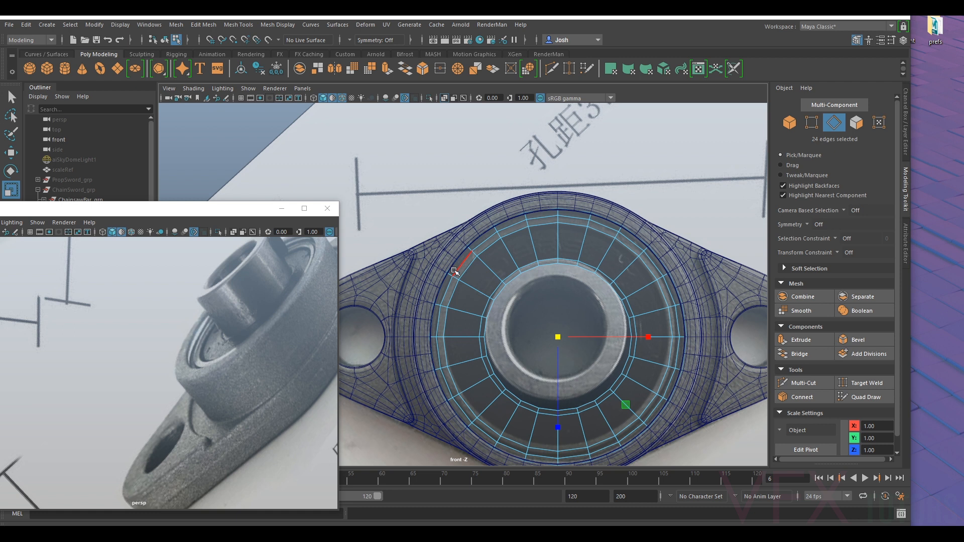
scroll(190, 344, down, 10)
scroll(126, 345, up, 6)
alt+middle_drag(110, 339, 162, 384)
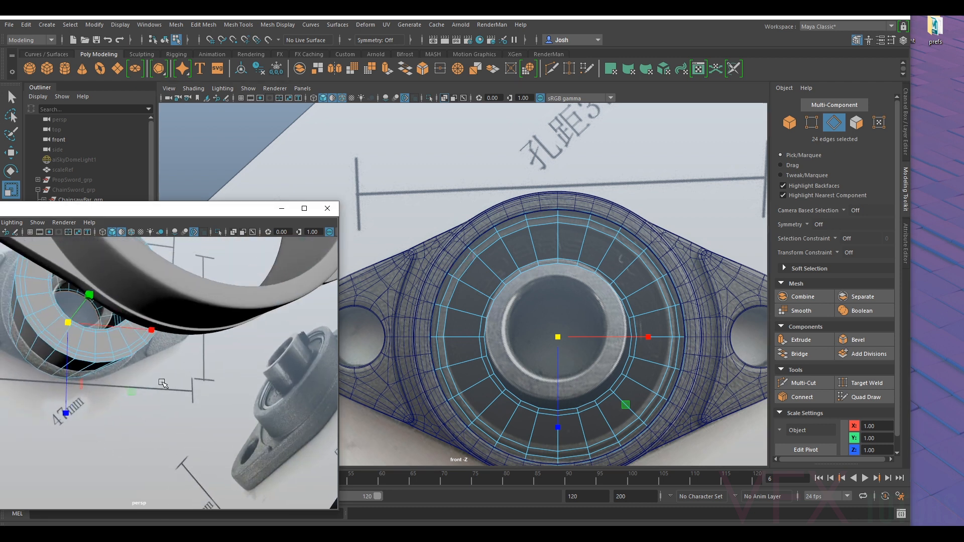
scroll(113, 346, down, 8)
right_drag(94, 355, 132, 232)
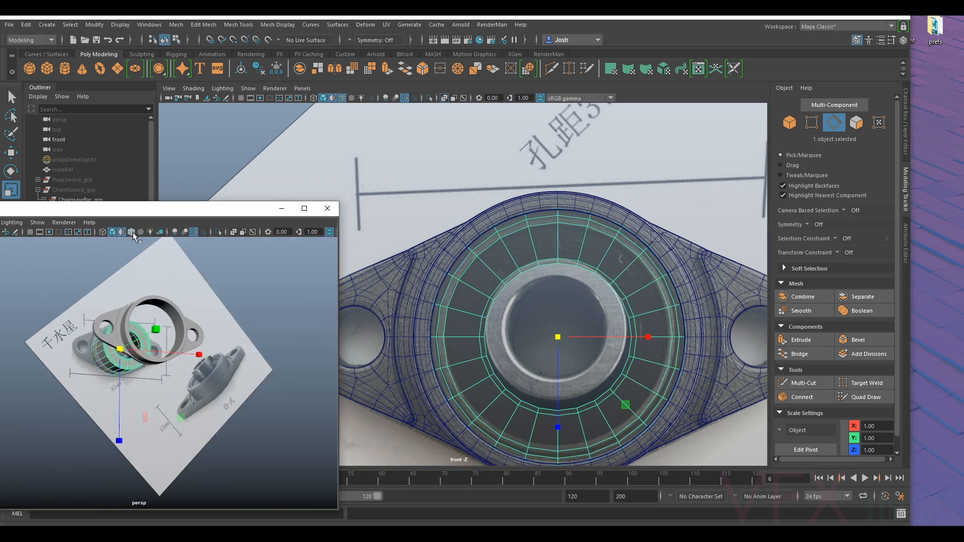
key(w)
drag(138, 340, 312, 340)
alt+middle_drag(313, 341, 228, 321)
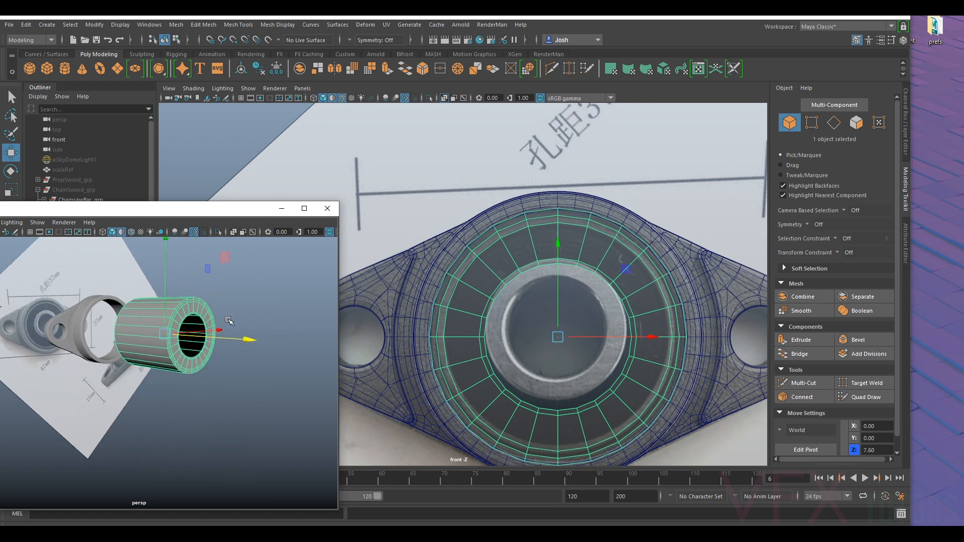
- Select the narrow outer face loop on the front cap of the bearing cylinder
key(f)
alt+drag(233, 336, 302, 349)
alt+middle_drag(169, 344, 297, 321)
alt+drag(237, 332, 138, 326)
right_drag(218, 246, 217, 272)
click(217, 269)
shift+double_click(203, 283)
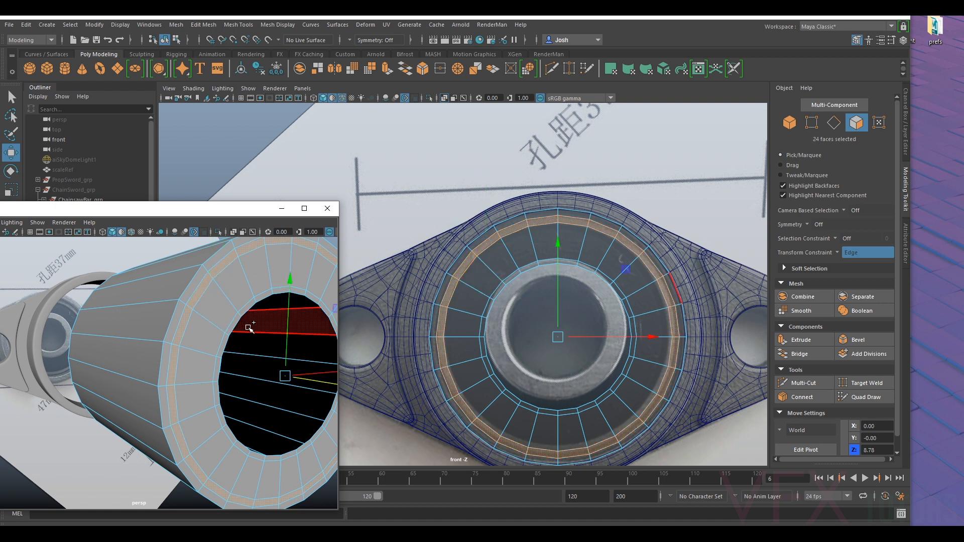
- Add the narrow face loop around the hole and the two matching narrow loops on the cylinder's opposite end to the selection
shift+click(234, 323)
shift+double_click(229, 344)
alt+drag(228, 344, 233, 354)
alt+middle_drag(233, 354, 184, 365)
alt+right_drag(184, 365, 181, 344)
ctrl+shift+click(187, 309)
shift+double_click(197, 345)
ctrl+shift+click(175, 346)
ctrl+shift+double_click(176, 361)
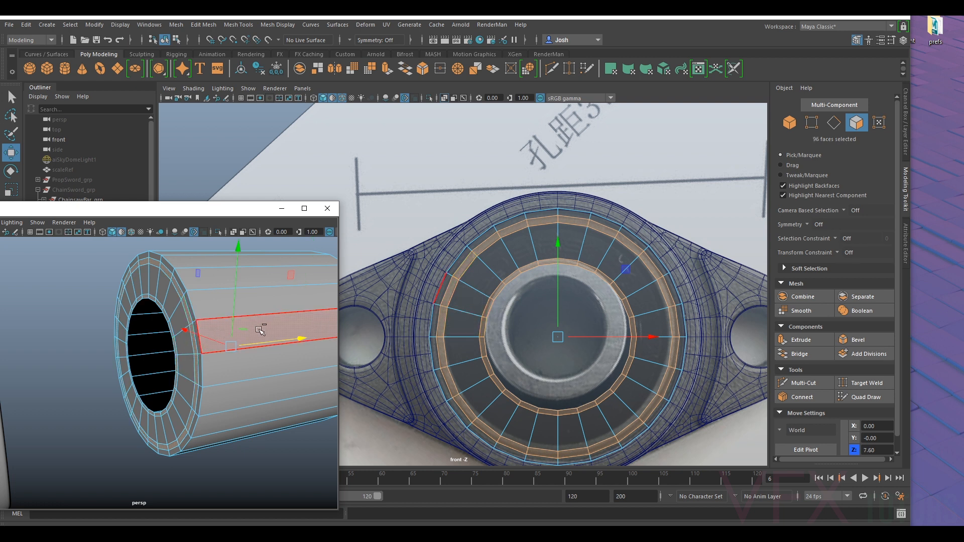
- Extrude the selected narrow face loops on both ends of the bearing cylinder
key(ctrl+e)
alt+drag(260, 331, 65, 311)
scroll(128, 307, down, 4)
alt+drag(216, 327, 83, 311)
scroll(152, 317, down, 5)
alt+drag(61, 345, 165, 351)
- Return to whole-object selection and move the bearing cylinder back into the flange housing, to about 5.17 along Z
right_click(181, 336)
click(132, 247)
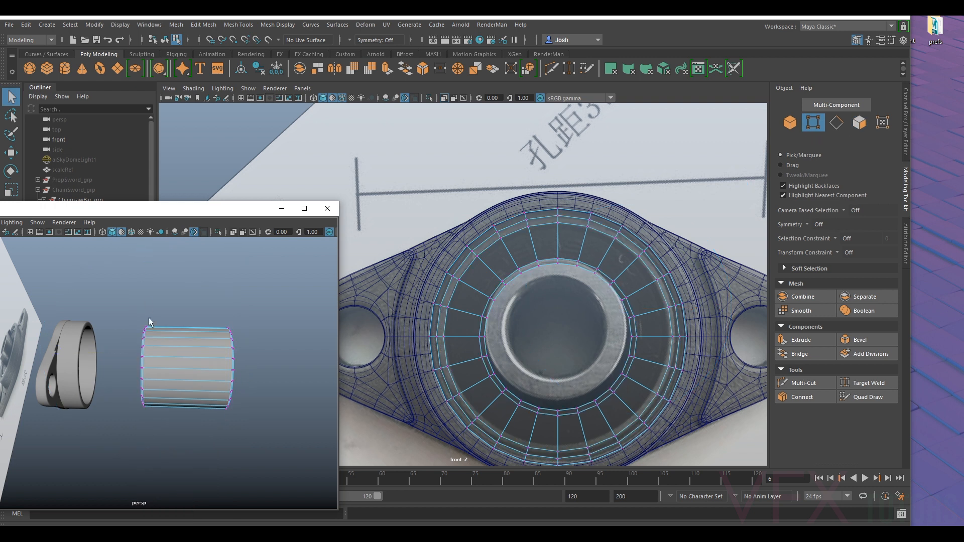
right_click(186, 249)
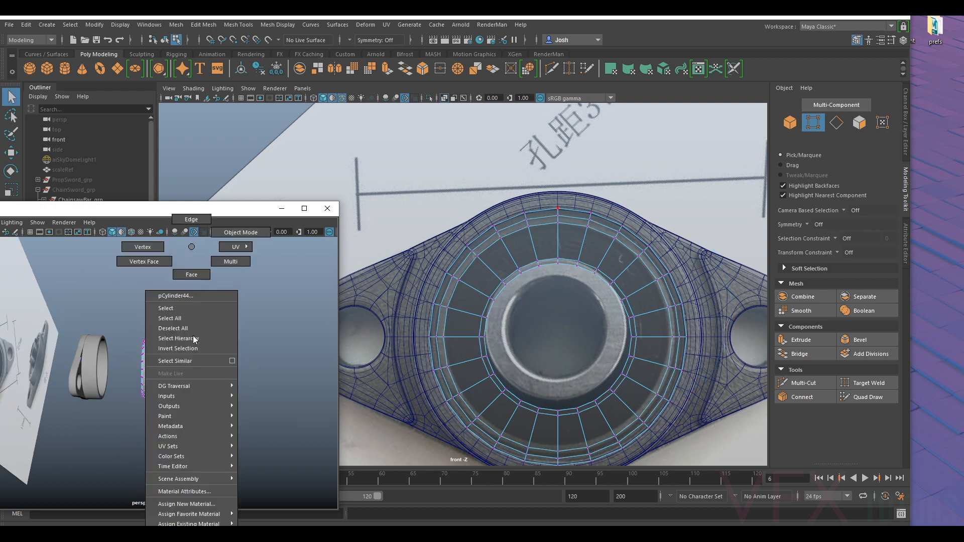
click(245, 234)
key(w)
drag(193, 372, 154, 412)
alt+right_drag(154, 412, 181, 409)
alt+middle_drag(180, 409, 222, 361)
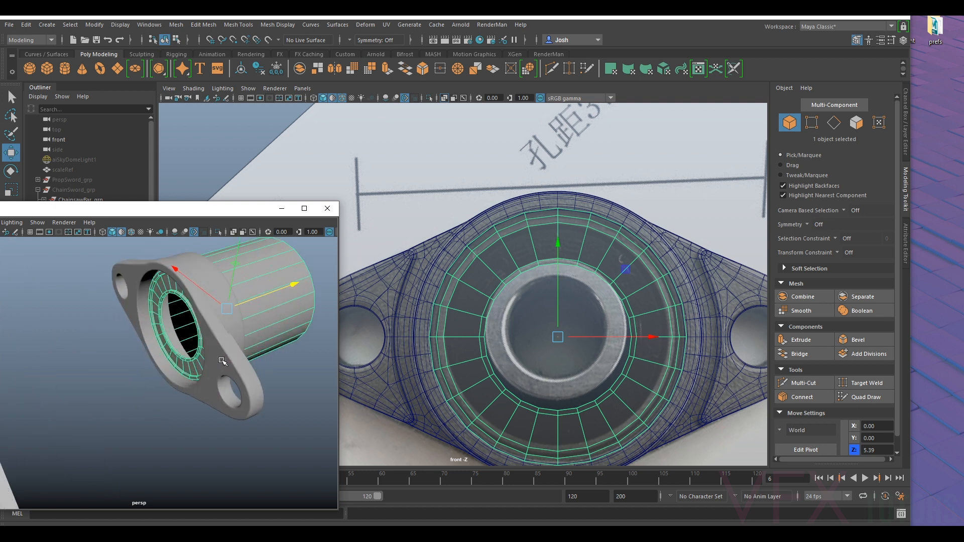
drag(250, 306, 163, 288)
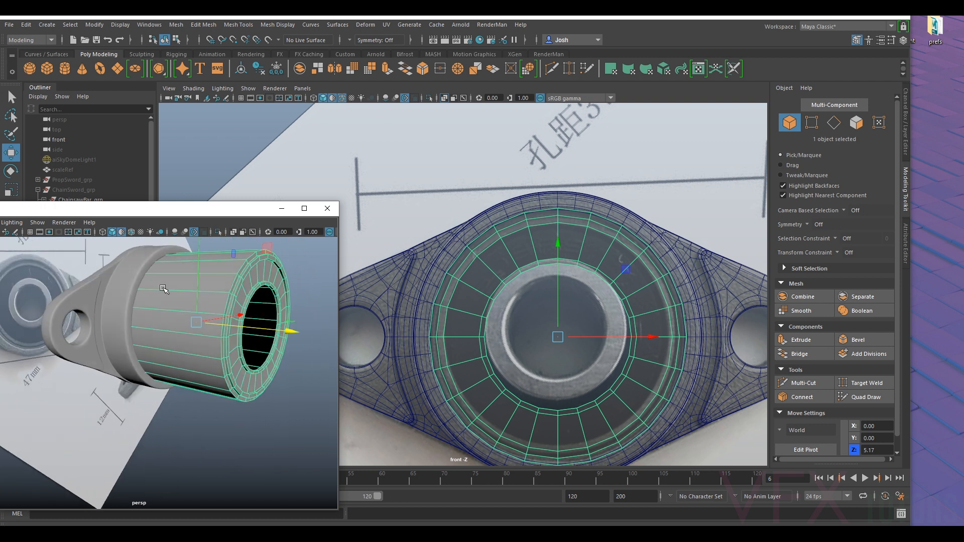
- Shorten the bearing cylinder by moving all vertices of its protruding end to about 4.65 along Z, and reselect the whole cylinder
click(811, 122)
alt+drag(301, 306, 315, 292)
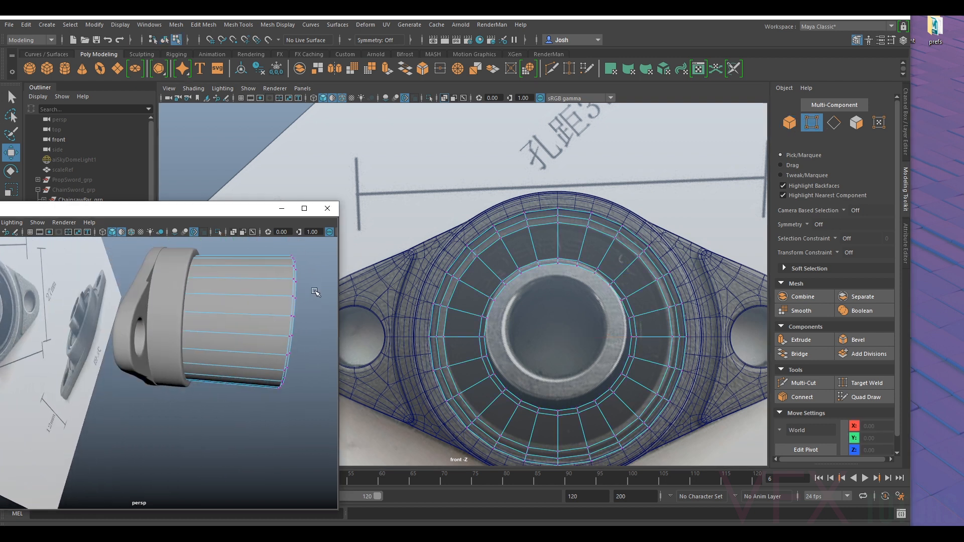
drag(319, 252, 222, 462)
drag(303, 329, 156, 289)
alt+right_drag(156, 289, 178, 286)
alt+middle_drag(178, 286, 188, 456)
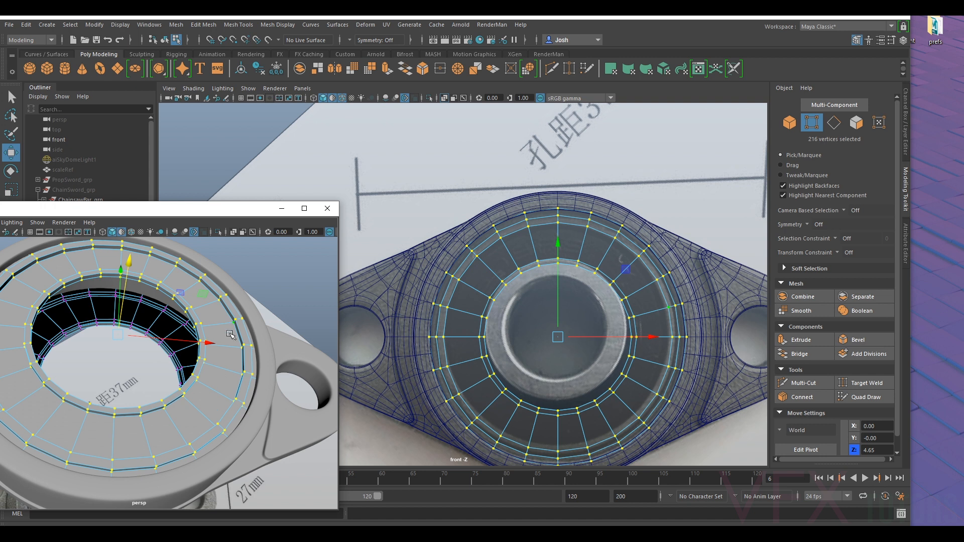
alt+right_drag(177, 302, 143, 304)
alt+drag(143, 303, 119, 385)
right_drag(155, 316, 203, 234)
click(101, 317)
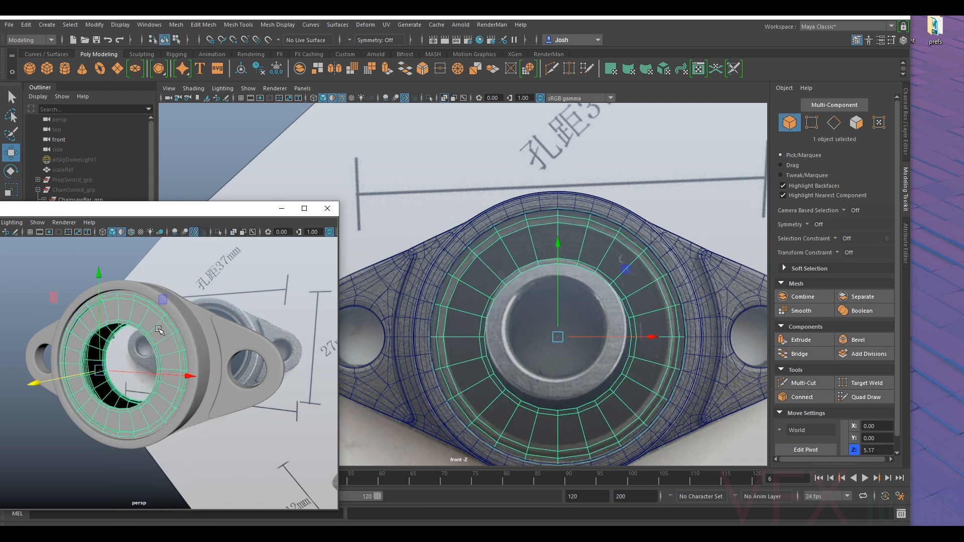
- Move the shortened bearing ring out of the flange to about 6.17 along Z, exposing its open bore
mouse_move(63, 379)
mouse_down()
mouse_move(25, 388)
mouse_move(72, 374)
mouse_up()
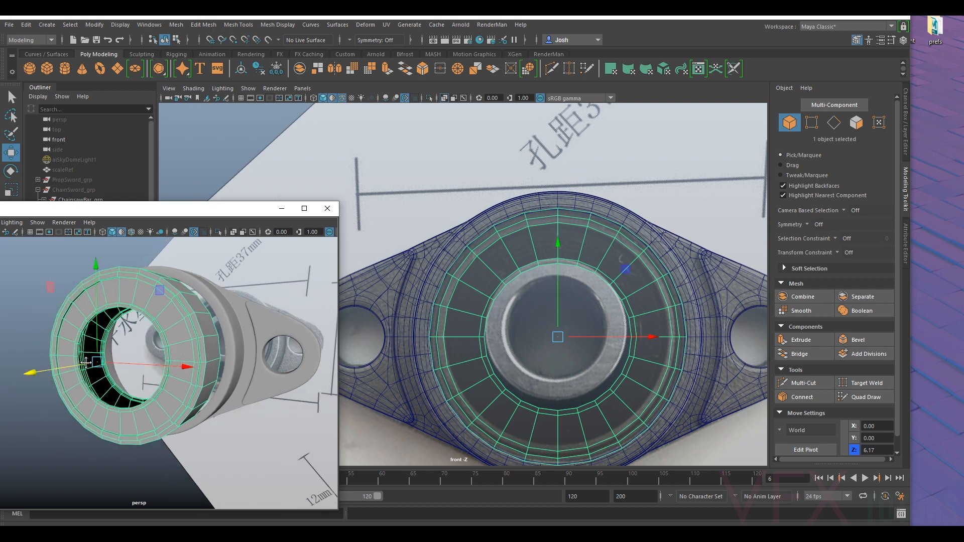
alt+right_drag(73, 374, 123, 362)
alt+drag(123, 361, 103, 386)
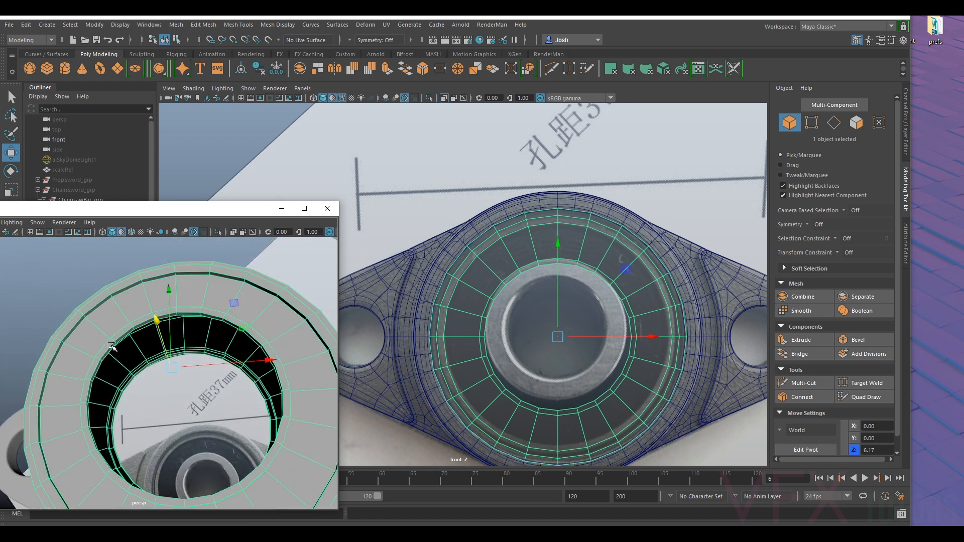
alt+drag(110, 345, 122, 325)
- Bridge one pair of opposite border edges across the ring's open bore
right_drag(122, 247, 121, 219)
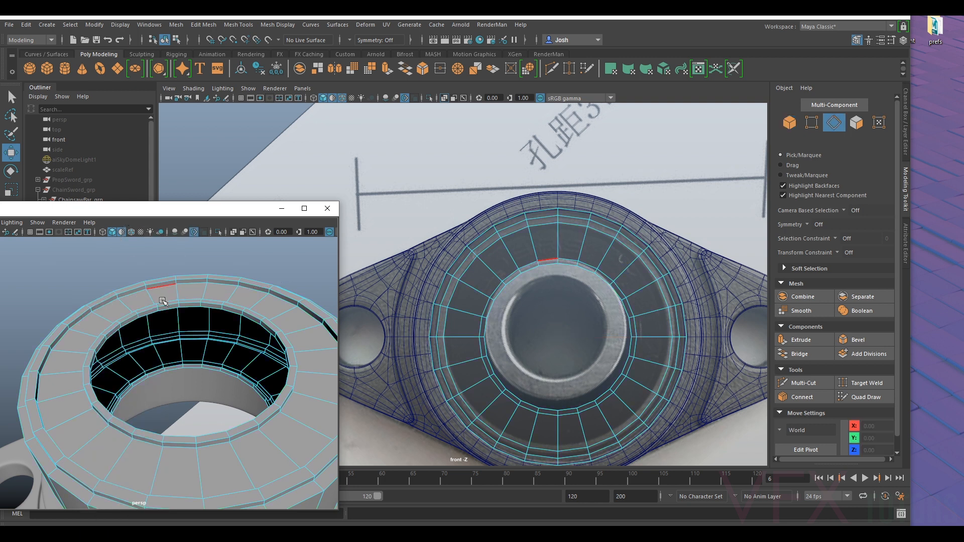
click(186, 276)
click(185, 282)
mouse_move(180, 327)
alt+mouse_down()
mouse_move(187, 346)
mouse_move(185, 332)
alt+mouse_up()
shift+click(188, 356)
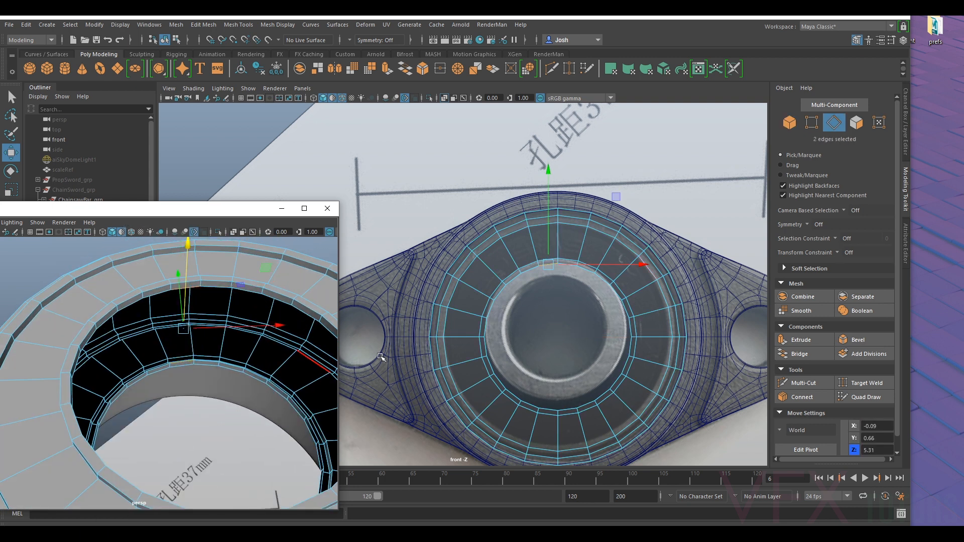
click(800, 354)
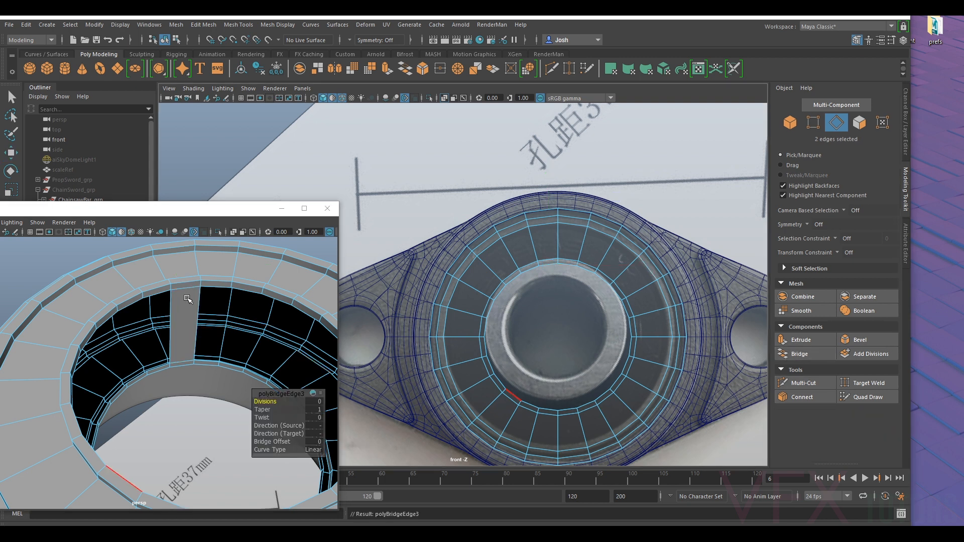
- Select the remaining border edges at both ends of the bore and bridge them to close the inner wall
double_click(219, 286)
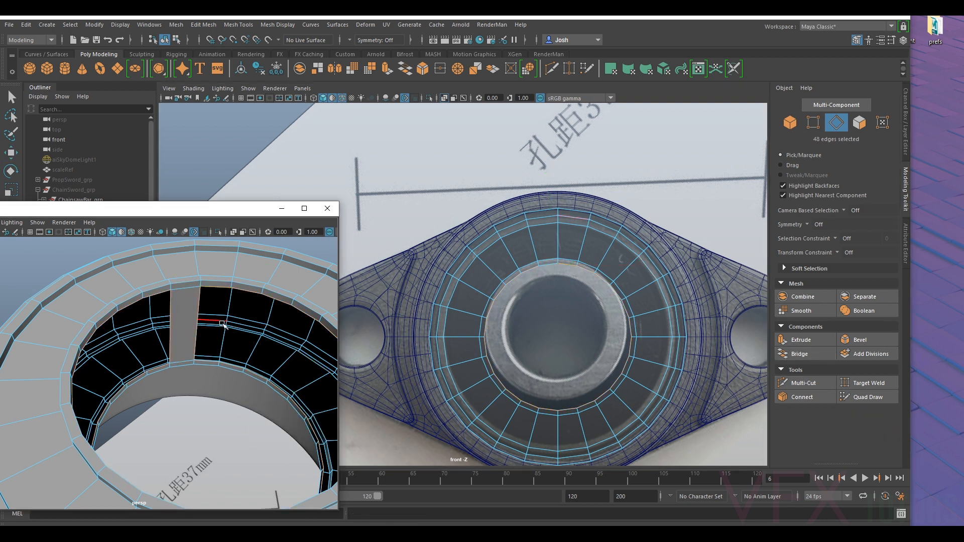
shift+click(170, 331)
shift+click(196, 331)
key(g)
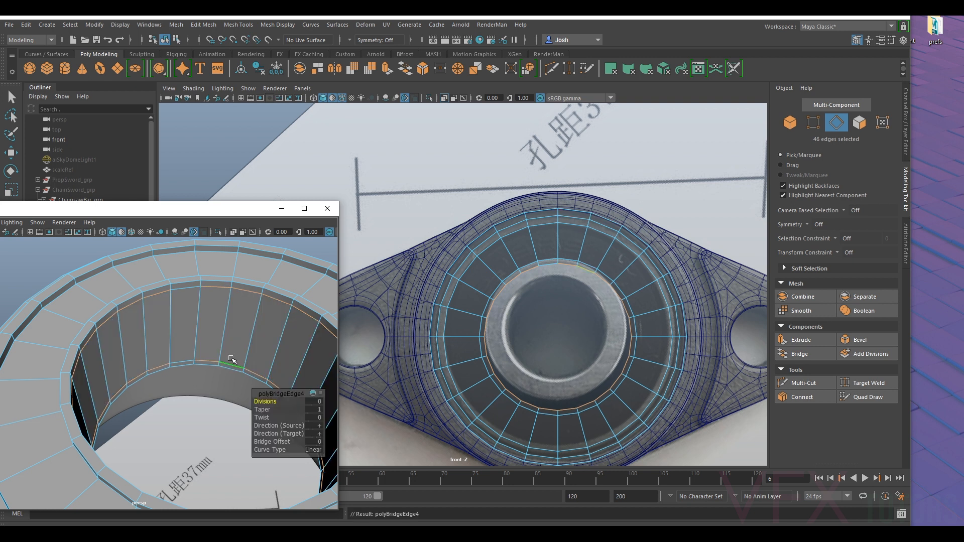
- Select the outer rim and outer groove edge loops on one end cap of the bearing ring
scroll(221, 352, down, 5)
mouse_move(213, 343)
alt+mouse_down()
mouse_move(163, 374)
mouse_move(172, 360)
mouse_move(224, 385)
mouse_move(191, 382)
mouse_move(212, 351)
alt+mouse_up()
right_drag(212, 343, 224, 218)
double_click(143, 352)
alt+drag(143, 351, 124, 362)
shift+double_click(124, 362)
alt+right_drag(123, 362, 170, 384)
alt+drag(170, 383, 122, 328)
shift+double_click(137, 297)
shift+double_click(148, 322)
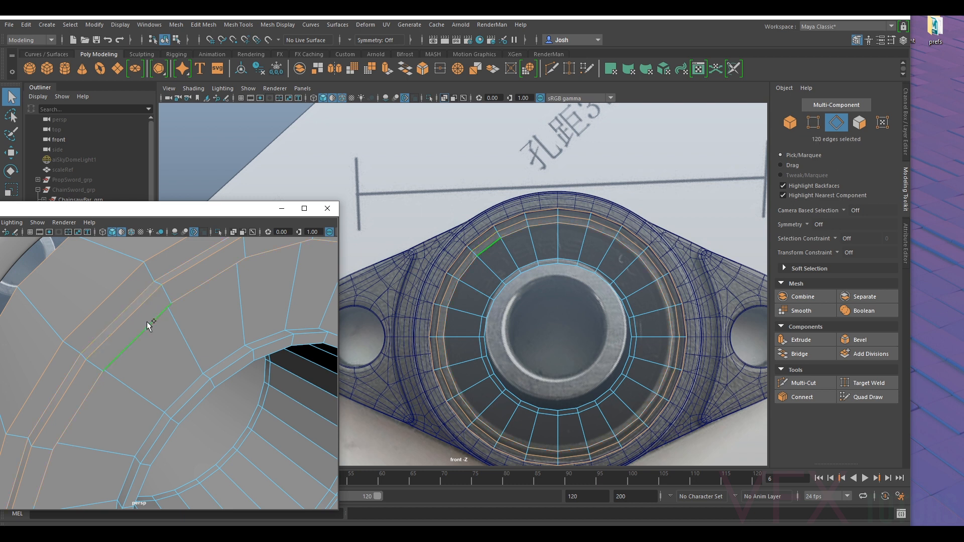
- Add the edge loops around the central hole on the same end cap to the selection
shift+double_click(199, 402)
alt+drag(135, 378, 35, 287)
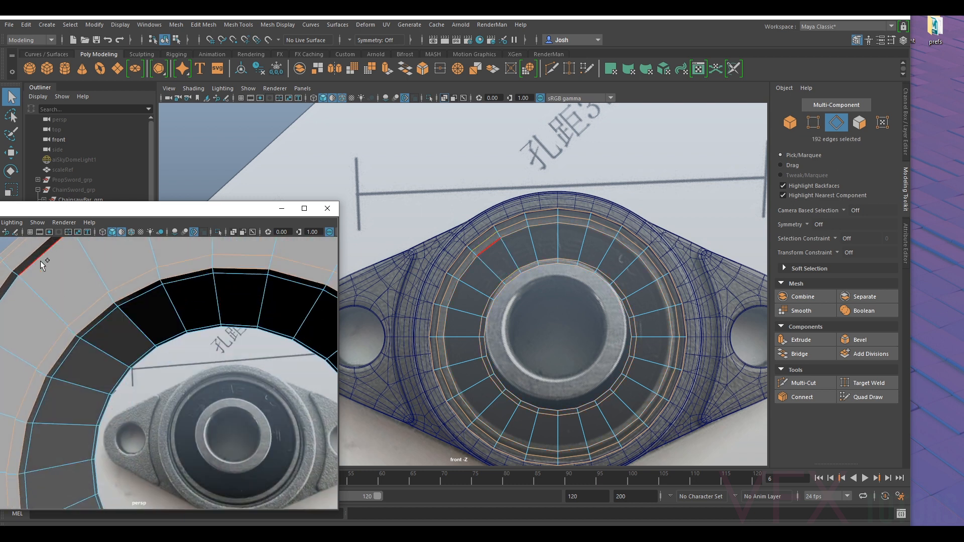
alt+drag(101, 323, 42, 385)
- Add the matching rim, groove and hole edge loops on the opposite end of the bearing ring to the selection
scroll(190, 382, up, 3)
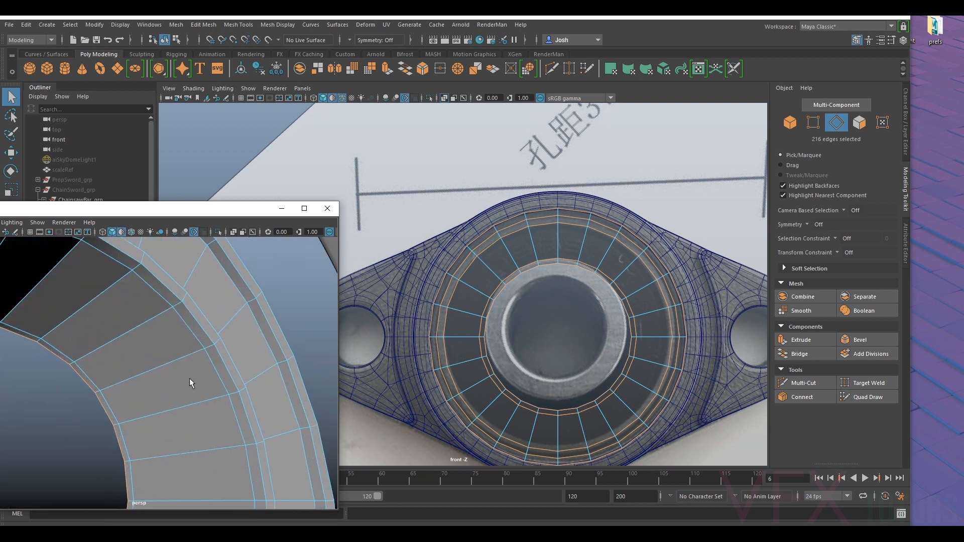
shift+double_click(236, 369)
shift+double_click(266, 350)
alt+drag(287, 338, 192, 373)
scroll(147, 386, down, 3)
scroll(168, 366, down, 5)
shift+double_click(170, 409)
key(ctrl+z)
shift+double_click(194, 373)
alt+drag(241, 364, 236, 390)
shift+double_click(189, 400)
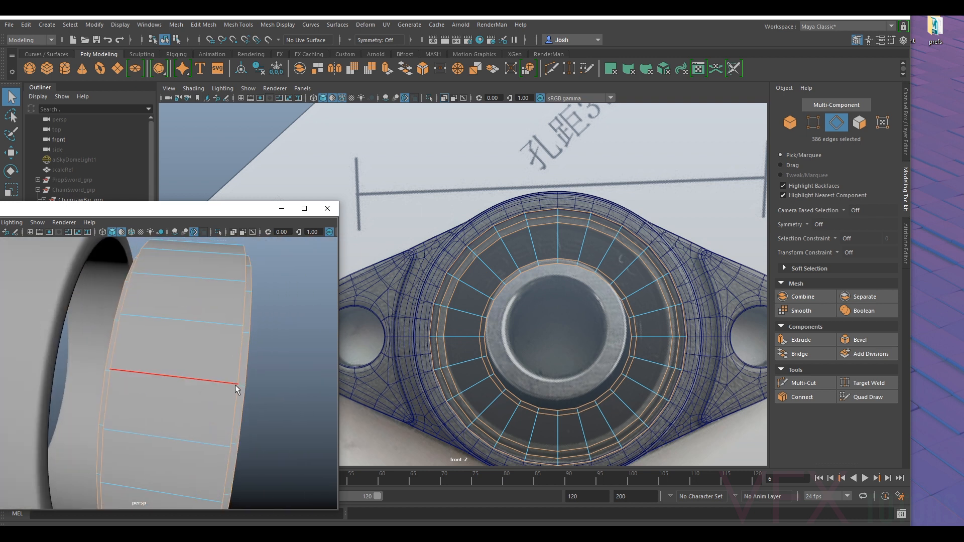
- Bevel the selected edge loops with 2 segments and a fraction of 0.3
click(859, 340)
alt+drag(286, 360, 276, 411)
alt+drag(133, 395, 166, 402)
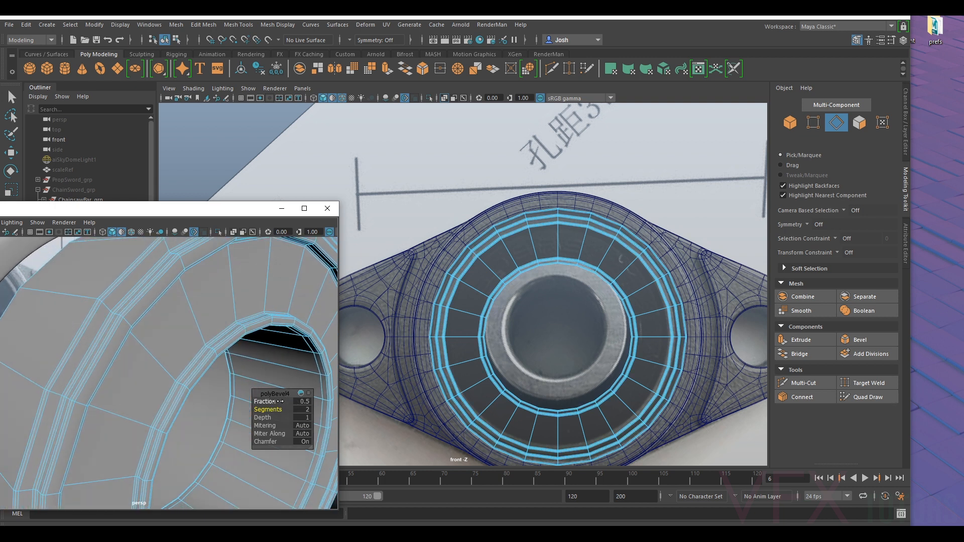
drag(274, 401, 273, 402)
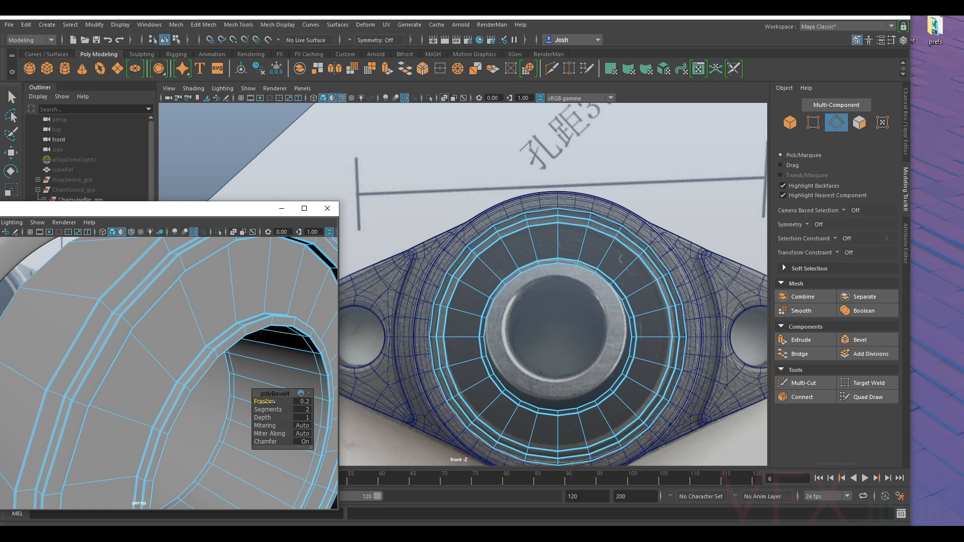
drag(273, 402, 274, 401)
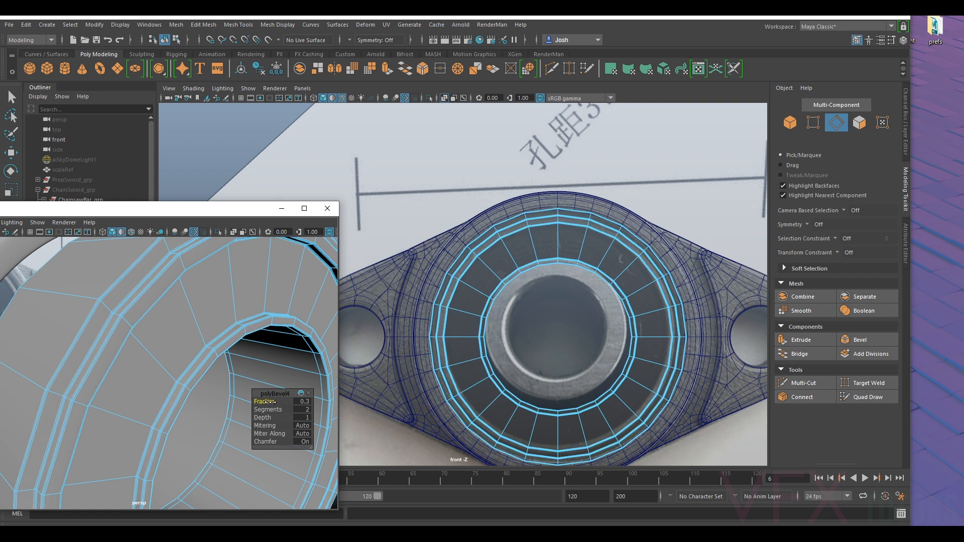
- Preview the beveled bearing ring smoothed and inspect the inner wall of its bore up close
right_drag(186, 246, 236, 231)
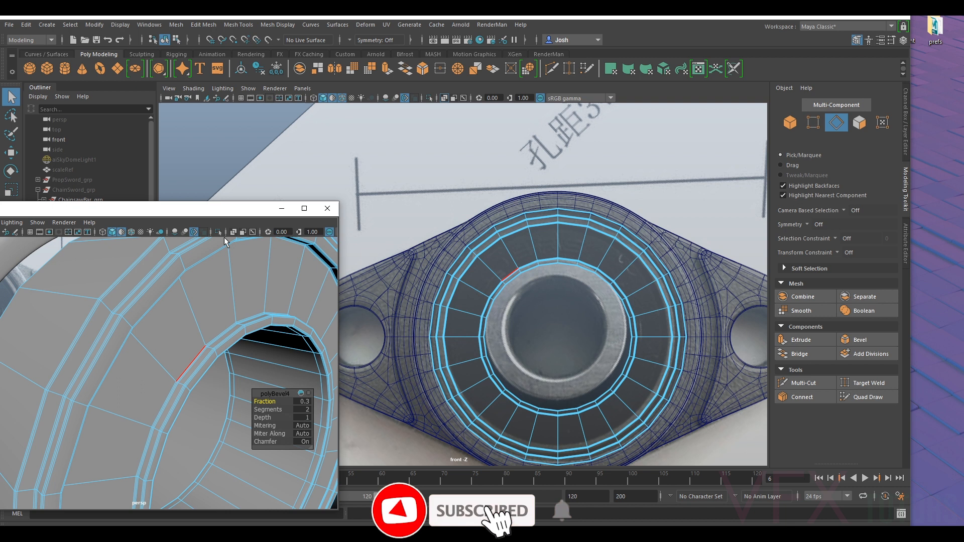
scroll(195, 314, down, 5)
click(253, 330)
alt+drag(279, 375, 147, 401)
click(168, 360)
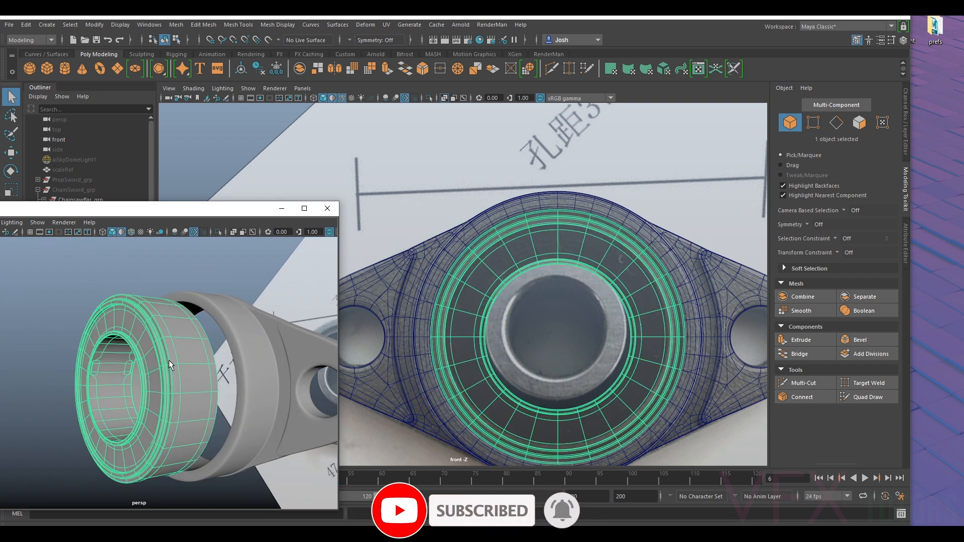
key(w)
alt+middle_drag(96, 372, 134, 345)
scroll(134, 345, up, 5)
- Undo the smooth preview and the bevel, back to the edge loop selection
key(ctrl+z)
key(ctrl+z)
key(ctrl+z)
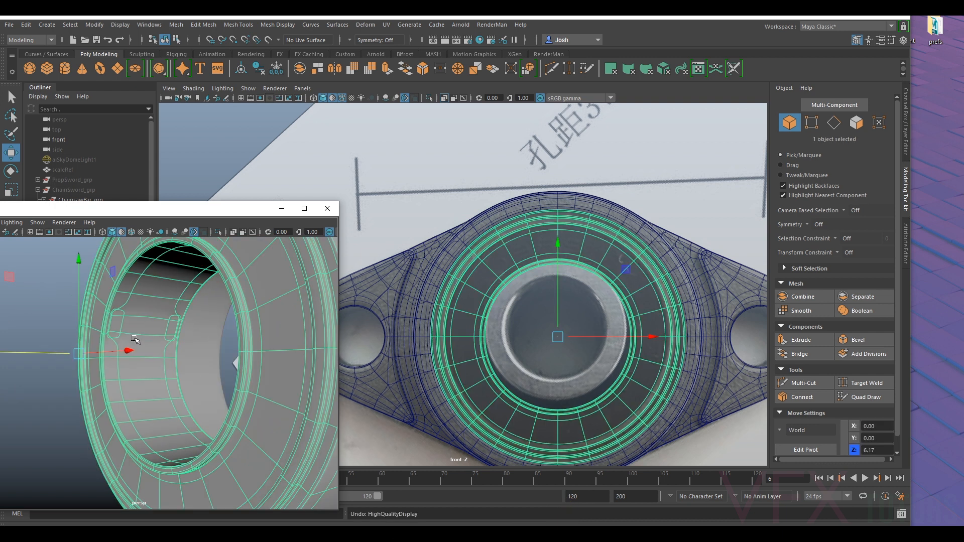
key(1)
key(ctrl+z)
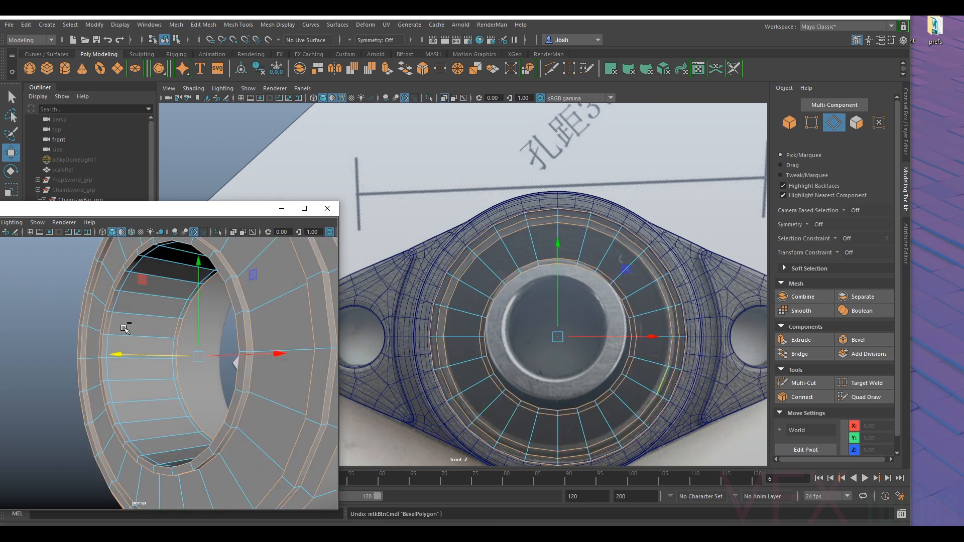
- Deselect the stray bore edges and bevel the remaining edge loops again with 2 segments and a lowered fraction
ctrl+click(105, 327)
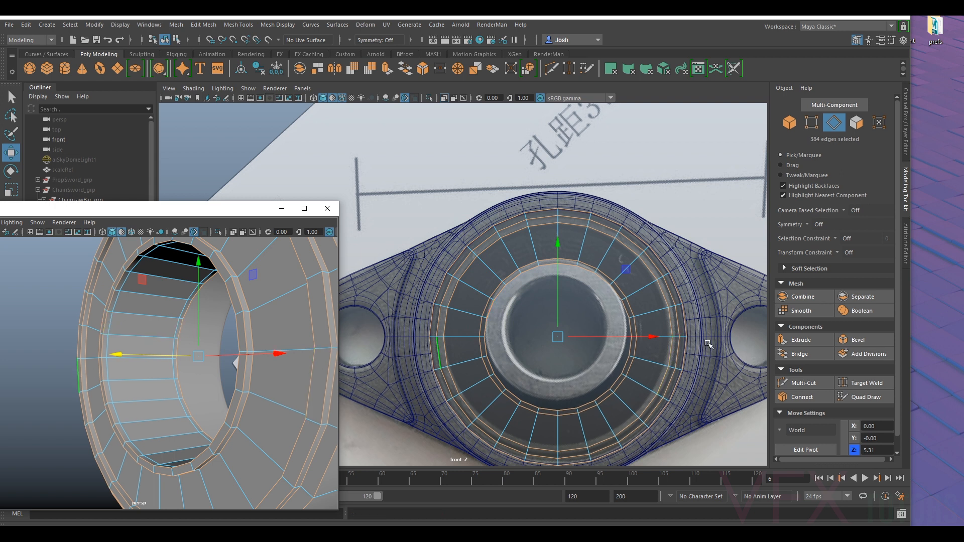
click(859, 340)
alt+drag(153, 362, 203, 360)
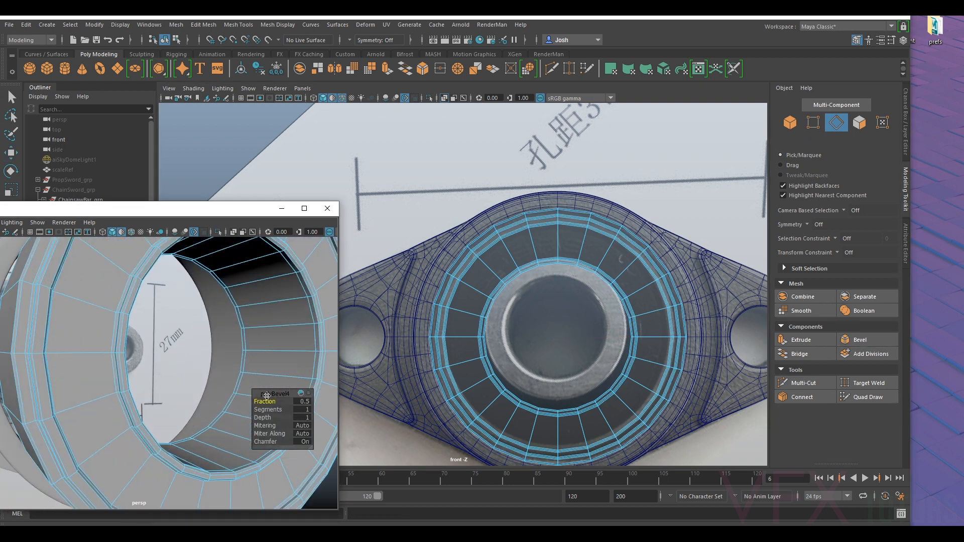
middle_drag(270, 409, 269, 402)
scroll(140, 399, up, 4)
alt+drag(140, 399, 197, 413)
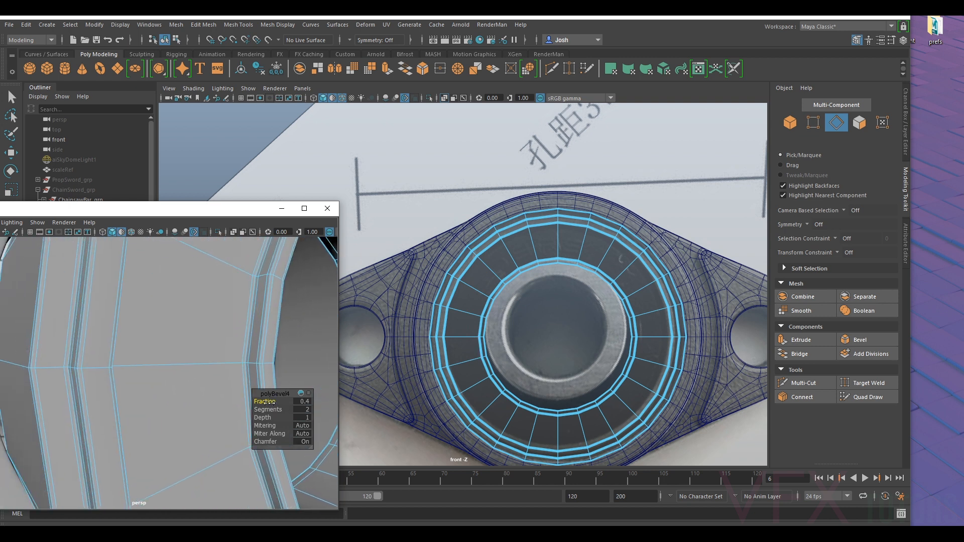
middle_drag(270, 401, 269, 402)
- Turn on the smooth preview for the bearing ring and move it back into the flange housing, to about 5.21 along Z
alt+right_drag(213, 391, 220, 234)
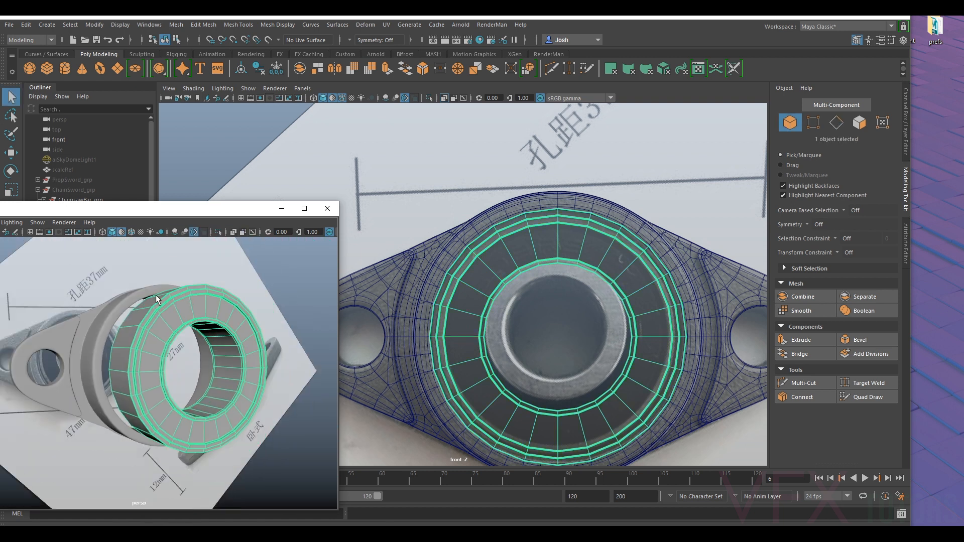
key(3)
click(310, 304)
alt+drag(310, 304, 366, 332)
click(126, 333)
key(w)
drag(264, 378, 122, 344)
alt+right_drag(179, 355, 195, 363)
alt+drag(195, 364, 232, 370)
- Freeze the bearing ring's transformations, delete its history and center its pivot
scroll(168, 291, down, 5)
click(275, 70)
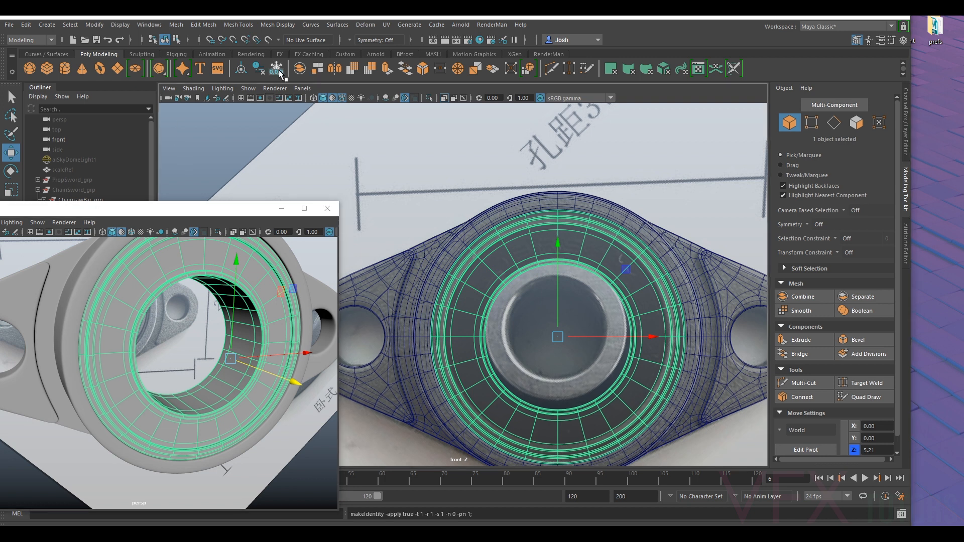
click(261, 70)
click(242, 71)
- Turn off X-Ray shading in the front view to compare the solid bearing ring with the reference image
alt+drag(221, 340, 189, 375)
scroll(577, 276, up, 5)
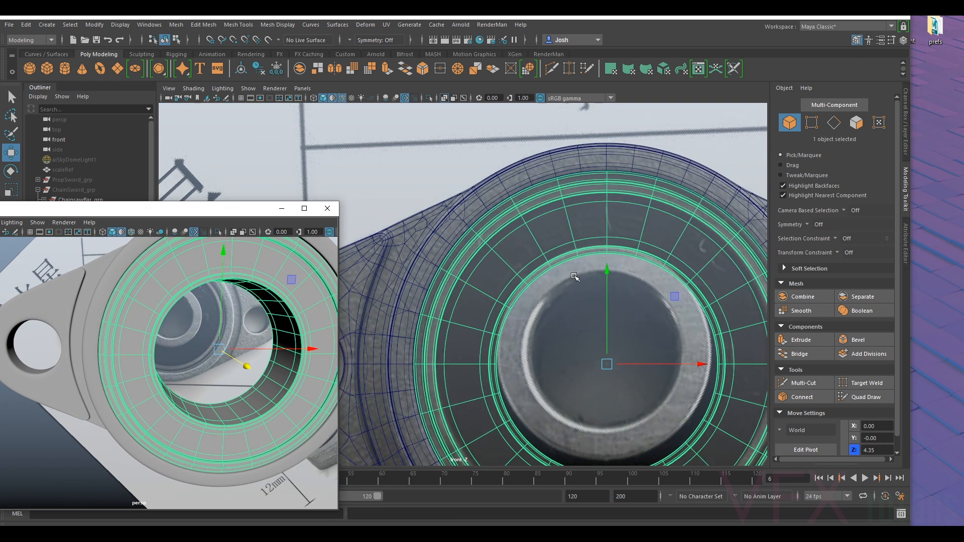
click(194, 89)
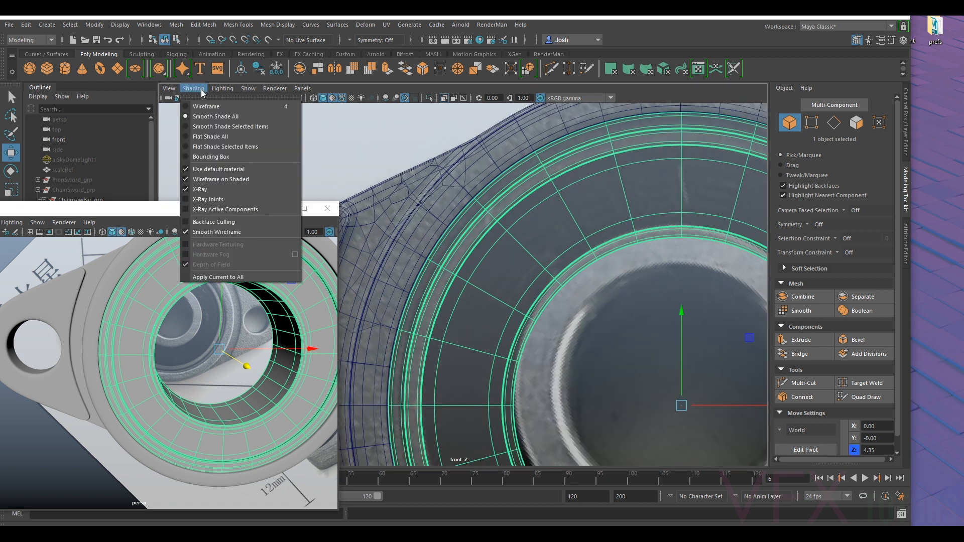
click(225, 190)
scroll(612, 249, down, 6)
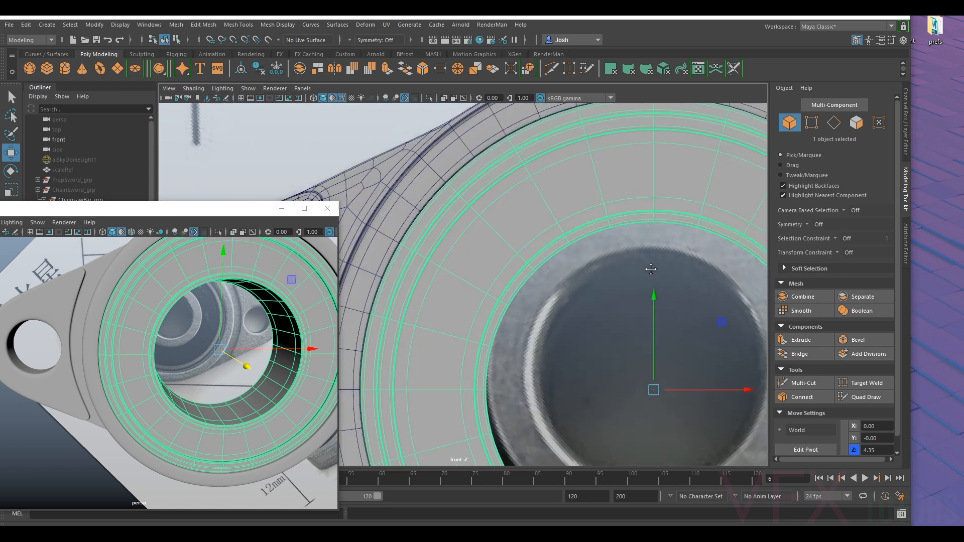
- Point-constrain the bearing ring to the two-bolt flange housing so that it centers on the housing
scroll(555, 281, up, 4)
scroll(600, 320, up, 2)
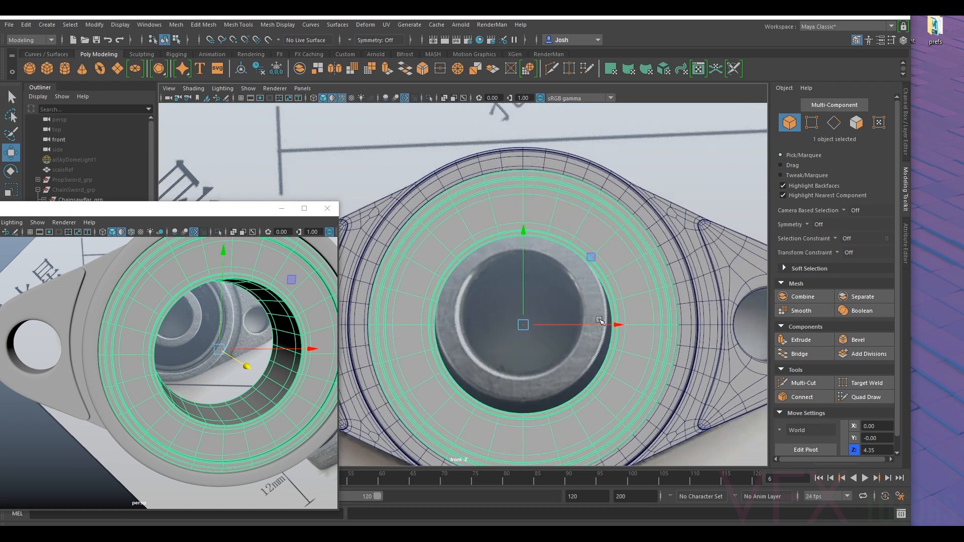
click(699, 241)
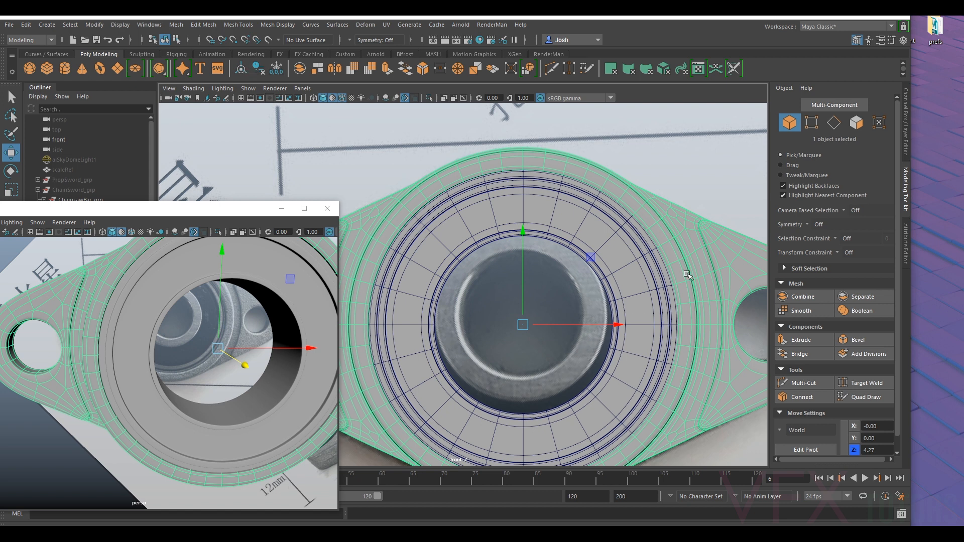
click(555, 224)
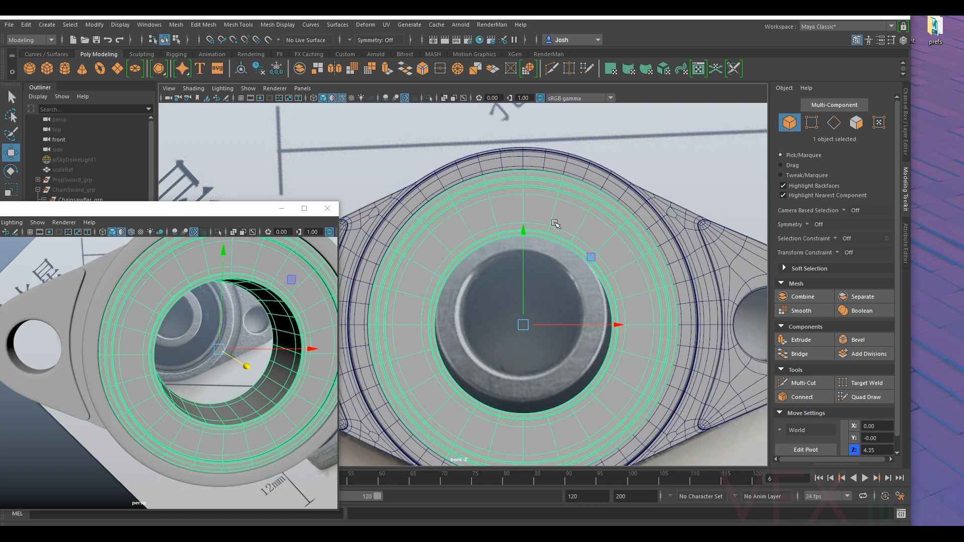
shift+click(743, 247)
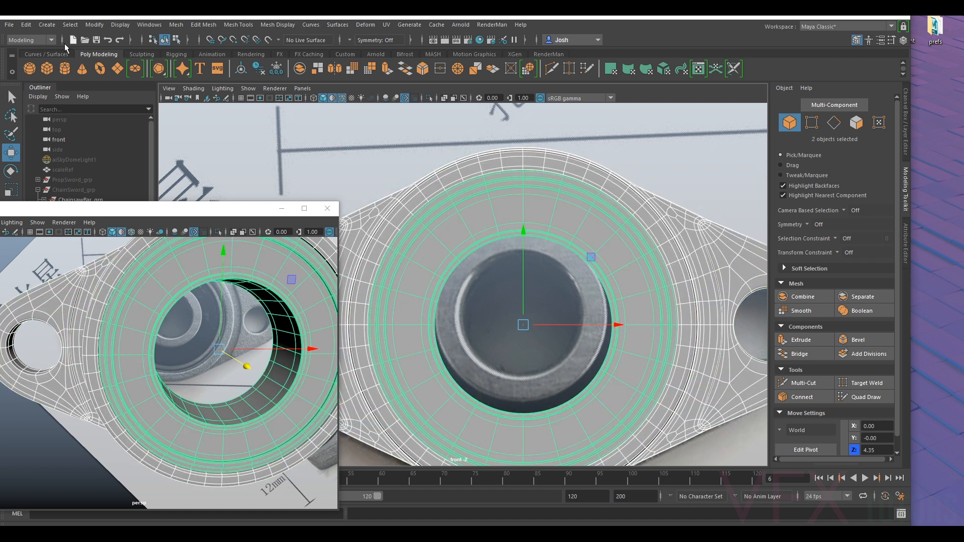
click(31, 40)
click(33, 65)
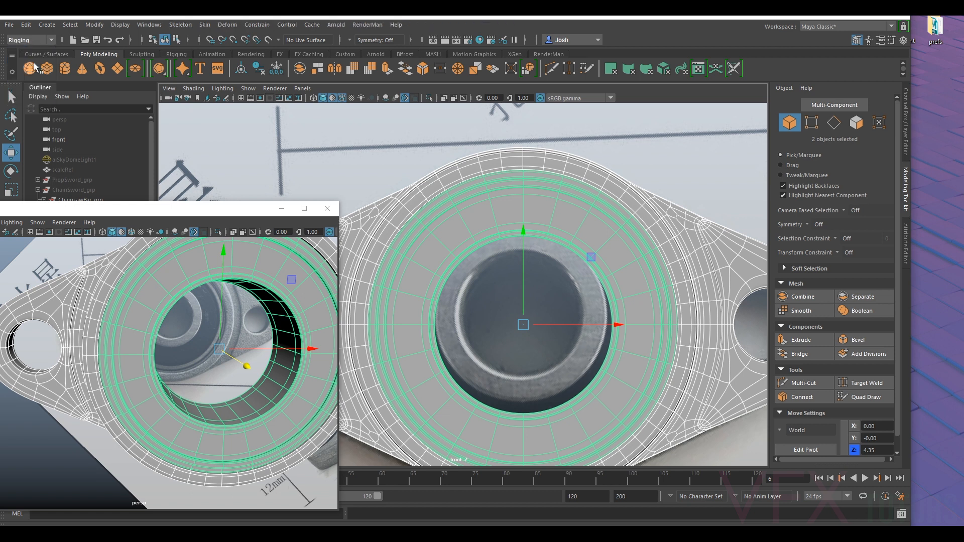
click(257, 24)
click(266, 61)
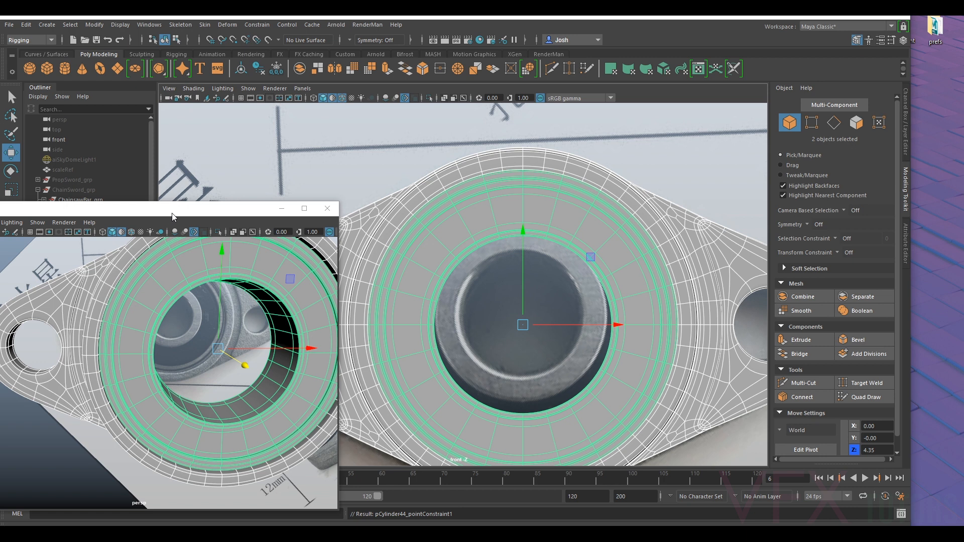
- Delete the point constraint node under the bearing ring
drag(172, 217, 387, 148)
click(38, 302)
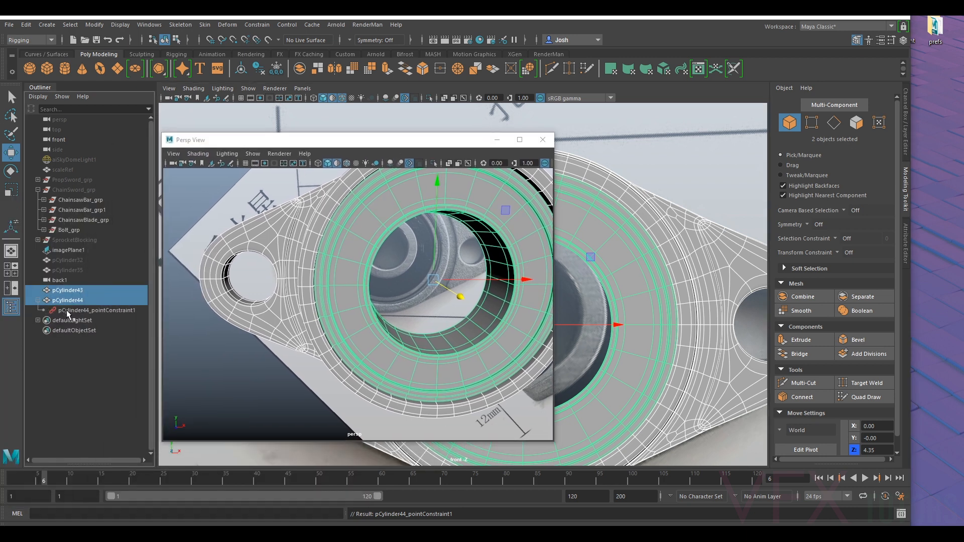
click(65, 310)
key(Delete)
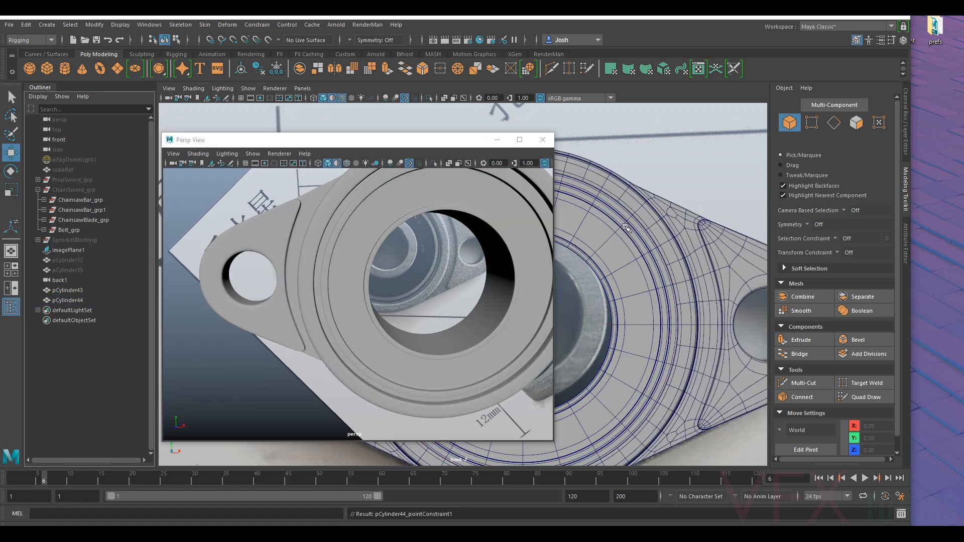
- Minimize the floating perspective window and switch the main viewport to the perspective camera
click(629, 232)
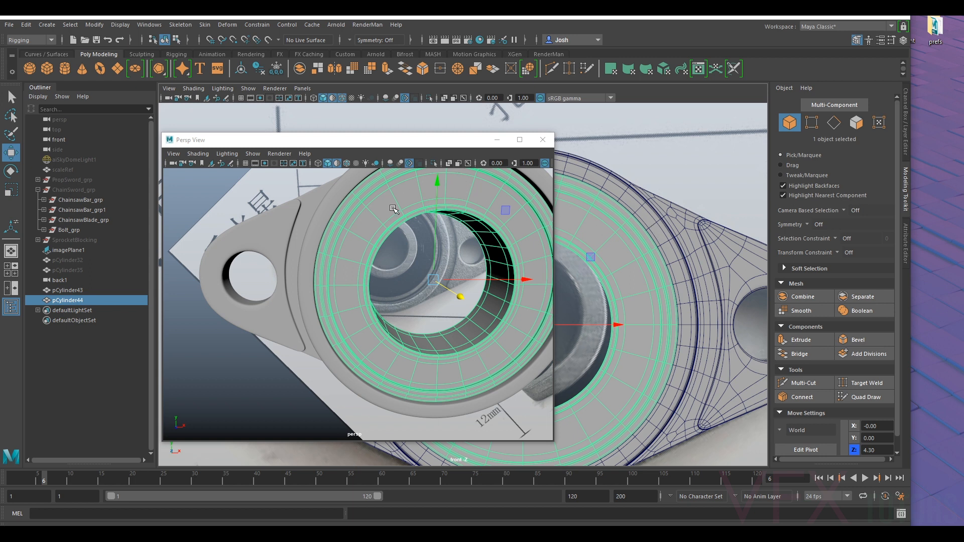
alt+drag(393, 208, 301, 216)
click(497, 139)
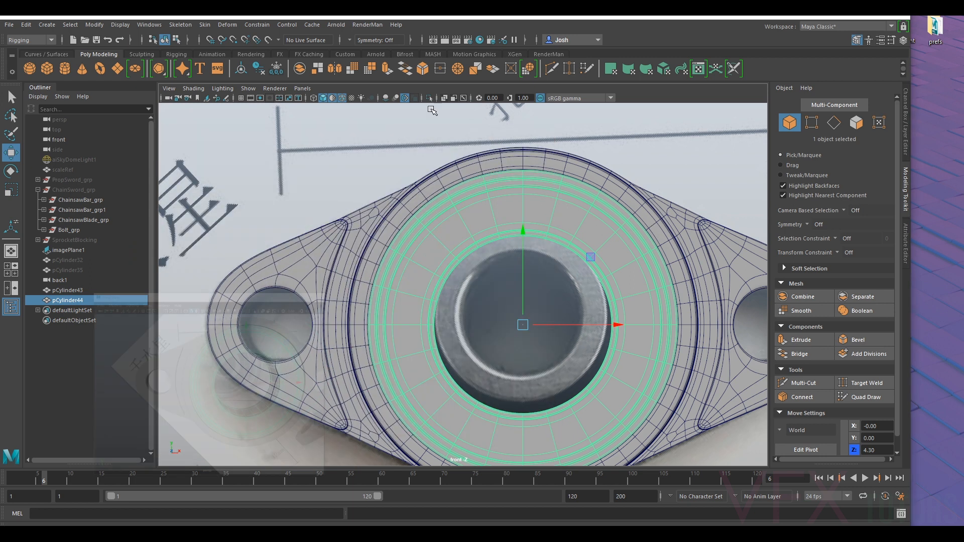
click(302, 88)
mouse_move(321, 99)
click(433, 100)
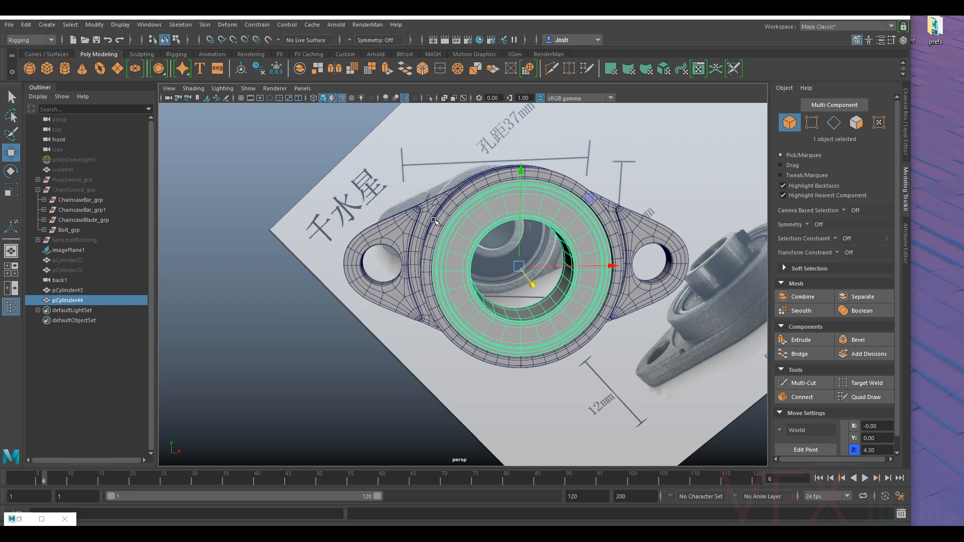
- Turn off the wireframe overlay on shaded objects and hide the reference image plane
click(240, 160)
click(206, 95)
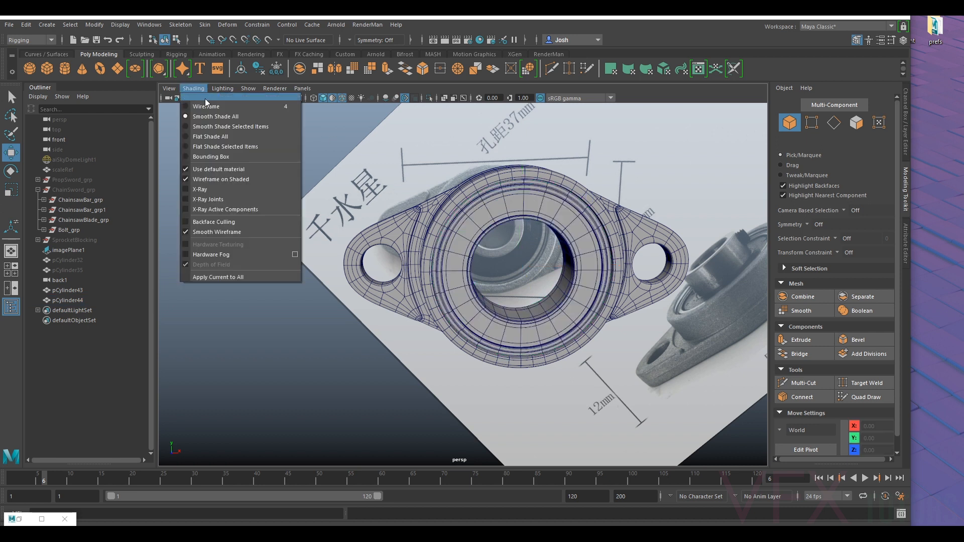
click(277, 190)
click(564, 136)
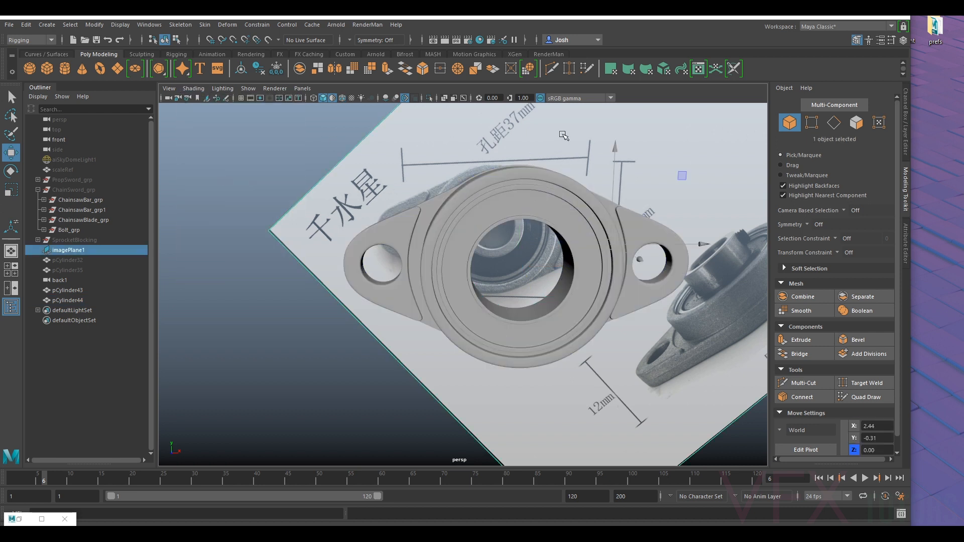
key(h)
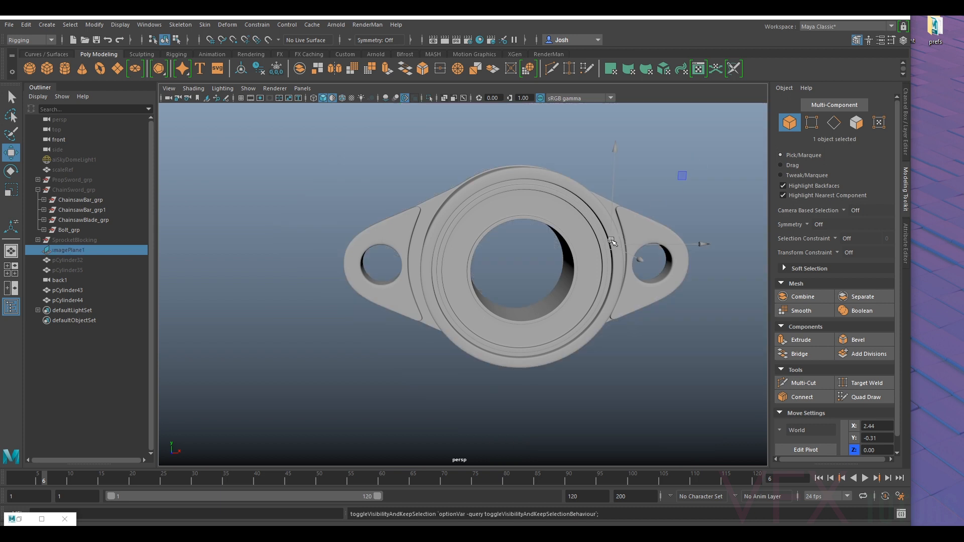
click(657, 370)
alt+drag(658, 371, 616, 291)
alt+right_drag(462, 301, 531, 313)
alt+drag(458, 291, 534, 300)
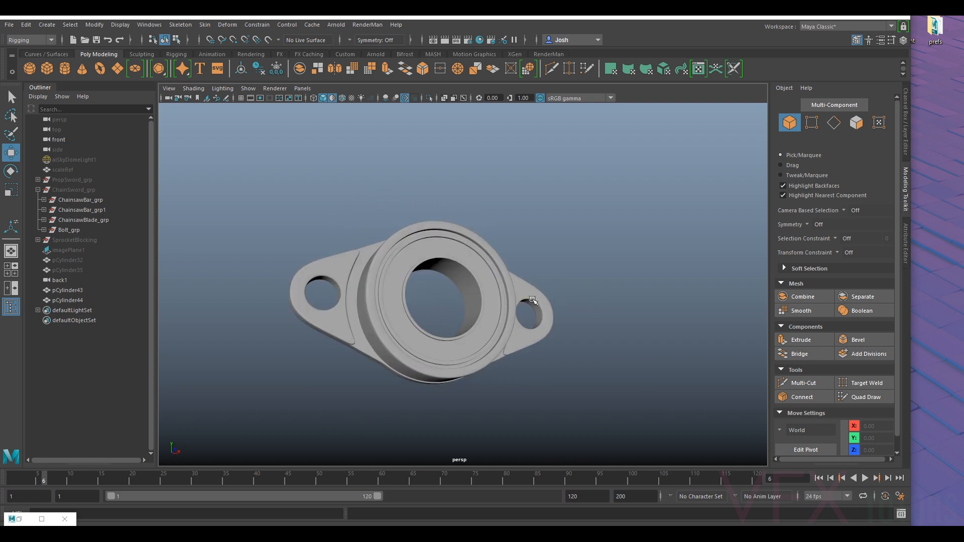
- Turn off the smooth preview on the bearing ring to expose its base mesh
click(501, 296)
scroll(474, 329, up, 3)
key(1)
alt+middle_drag(432, 384, 480, 351)
alt+drag(480, 351, 484, 323)
scroll(480, 317, up, 5)
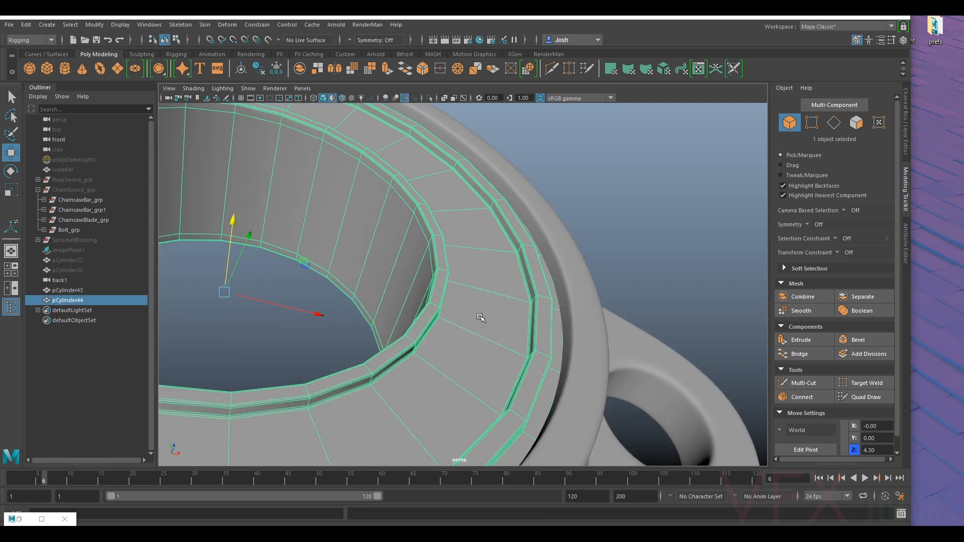
scroll(480, 318, down, 2)
right_drag(468, 247, 471, 316)
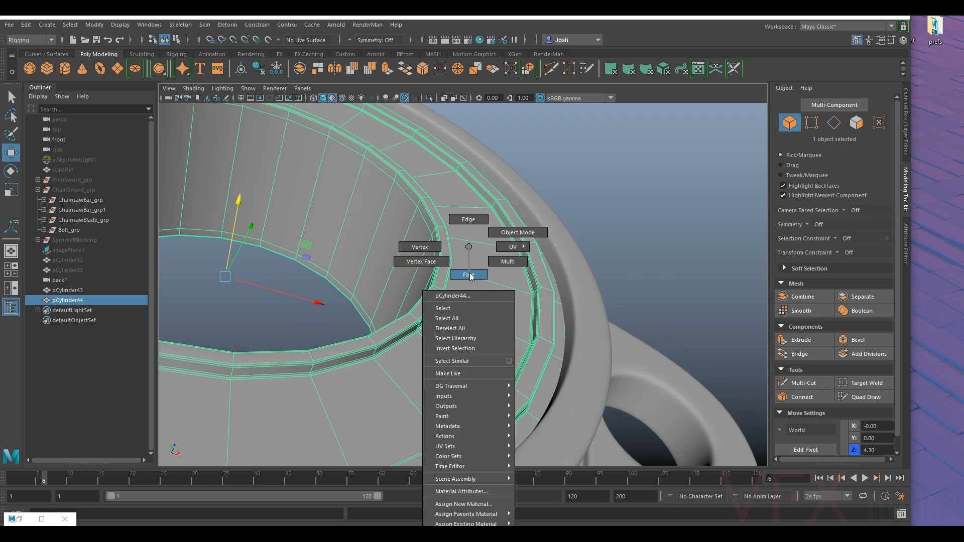
right_drag(471, 275, 470, 276)
double_click(448, 336)
right_drag(438, 321, 422, 266)
click(656, 198)
click(456, 276)
alt+drag(422, 266, 427, 316)
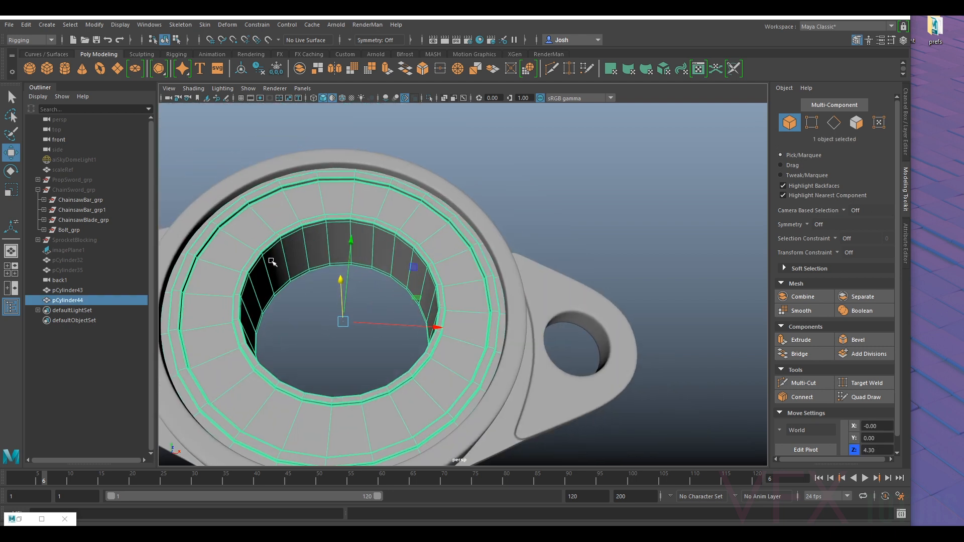
- Duplicate the bearing ring in place and hide the original ring
key(ctrl+d)
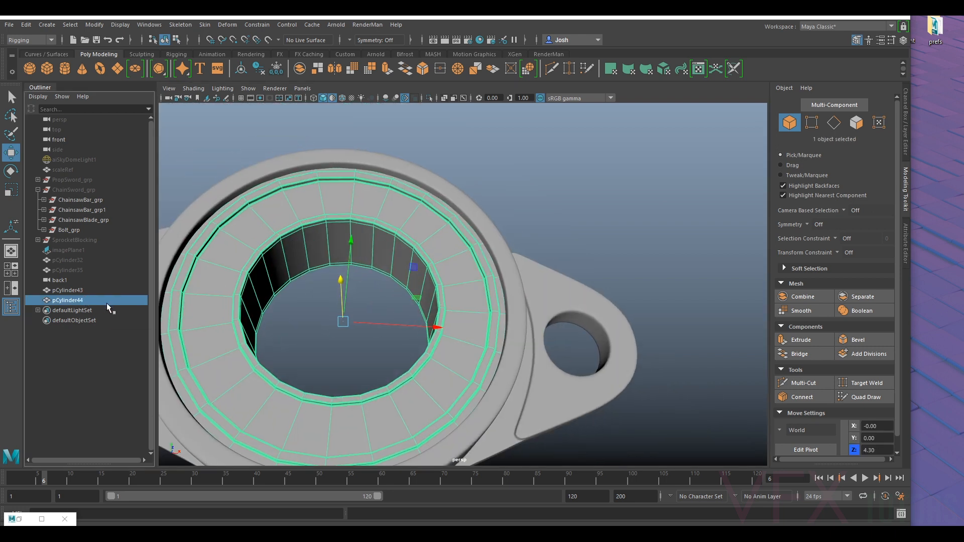
click(77, 293)
click(74, 300)
key(h)
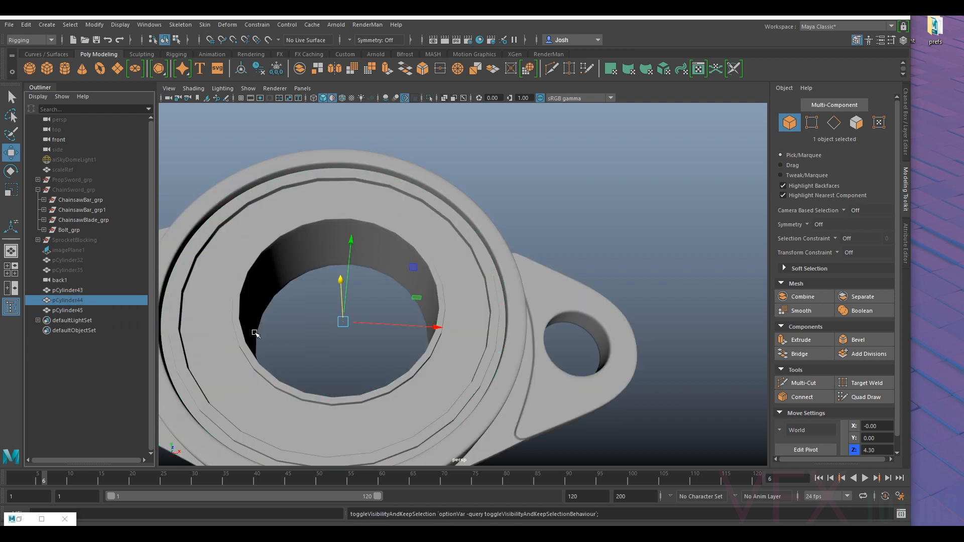
- Select the loop of 24 flat front faces on the duplicate ring, invert the selection and delete the other faces
click(253, 333)
right_drag(229, 331, 226, 278)
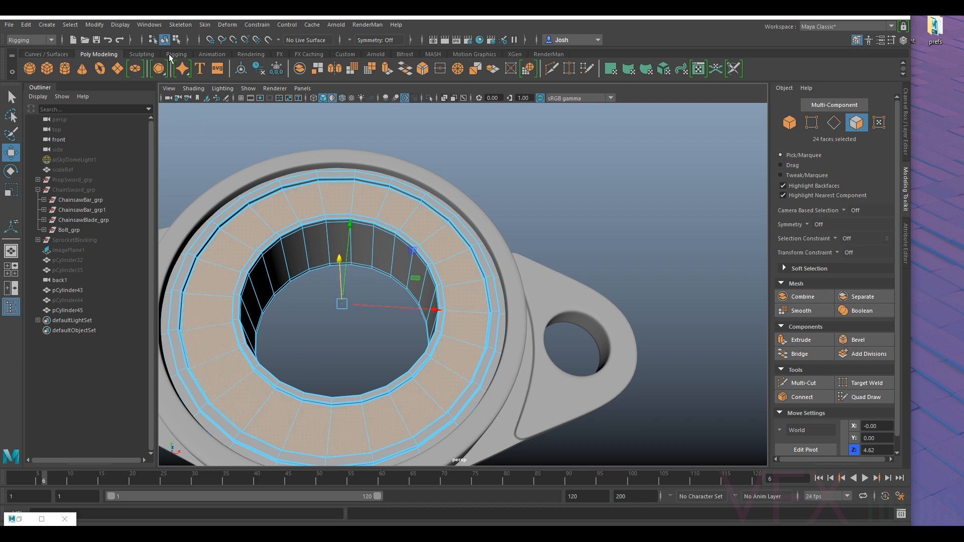
click(70, 24)
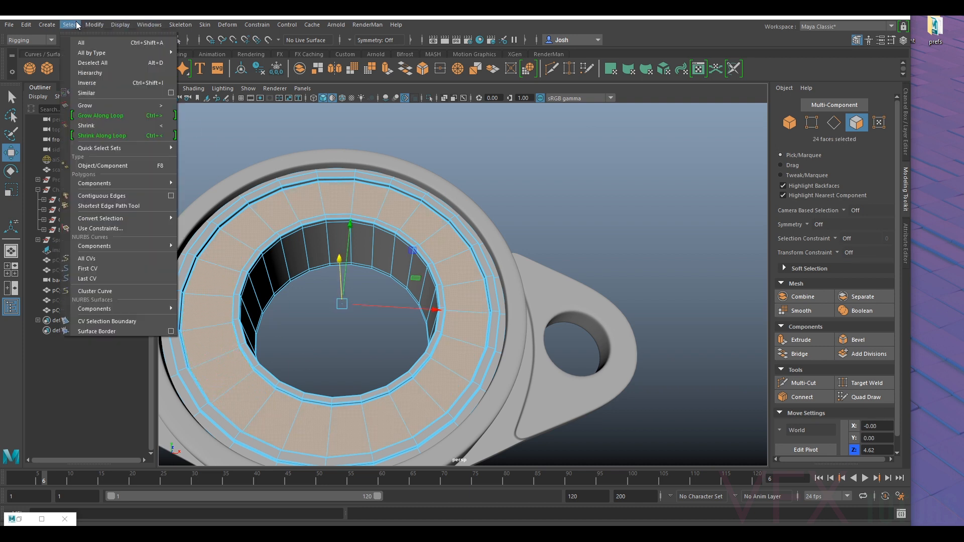
click(84, 73)
key(ctrl+z)
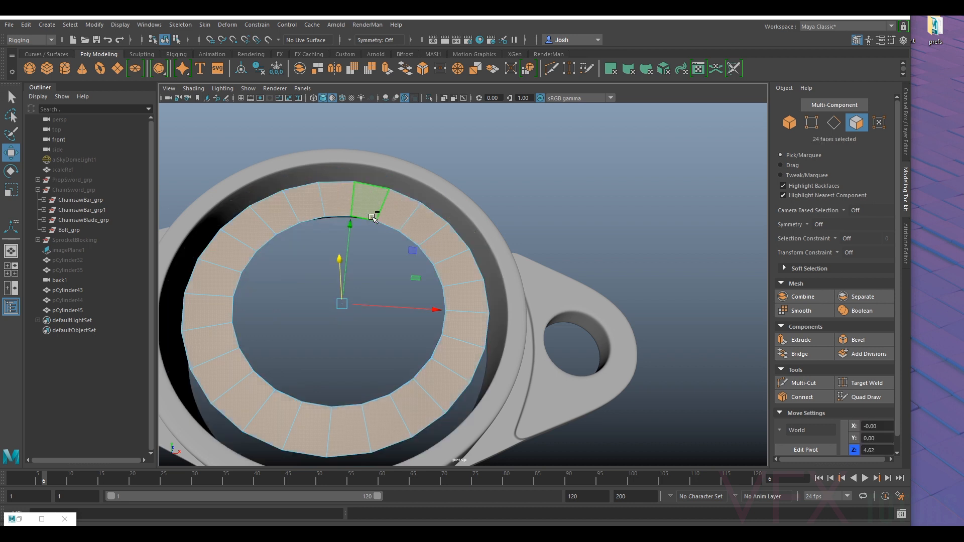
- Extrude the remaining flat face loop slightly to give the duplicate ring a thin thickness
key(ctrl+e)
alt+drag(388, 267, 472, 292)
scroll(461, 294, up, 4)
right_drag(439, 260, 423, 209)
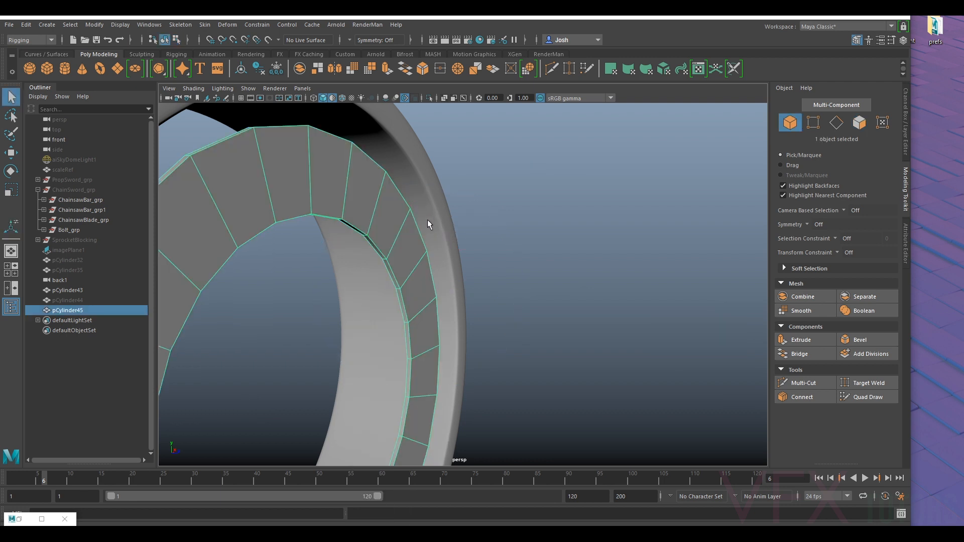
- Unhide the original bearing ring and select the thin extruded ring in front of it
click(75, 300)
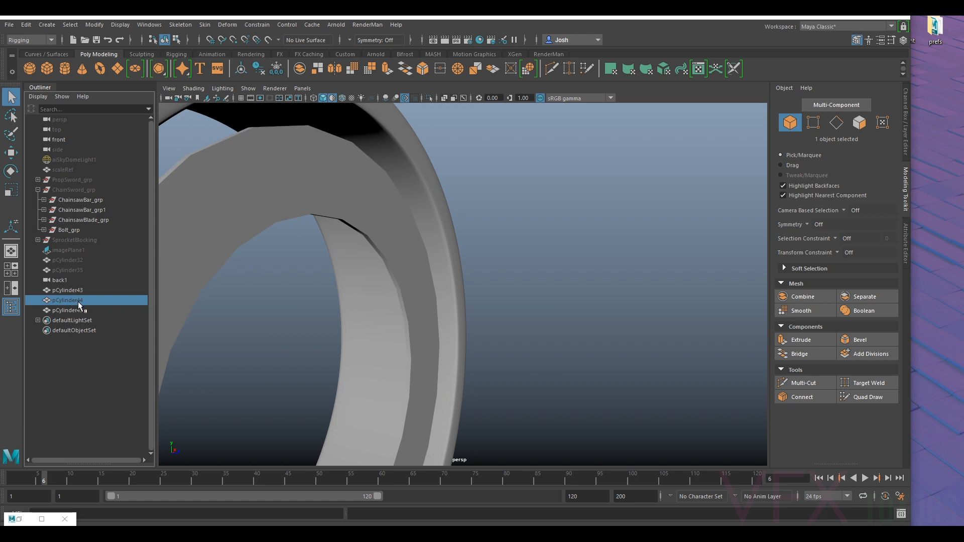
key(h)
alt+drag(385, 277, 414, 337)
scroll(435, 318, down, 3)
click(435, 317)
scroll(415, 337, down, 5)
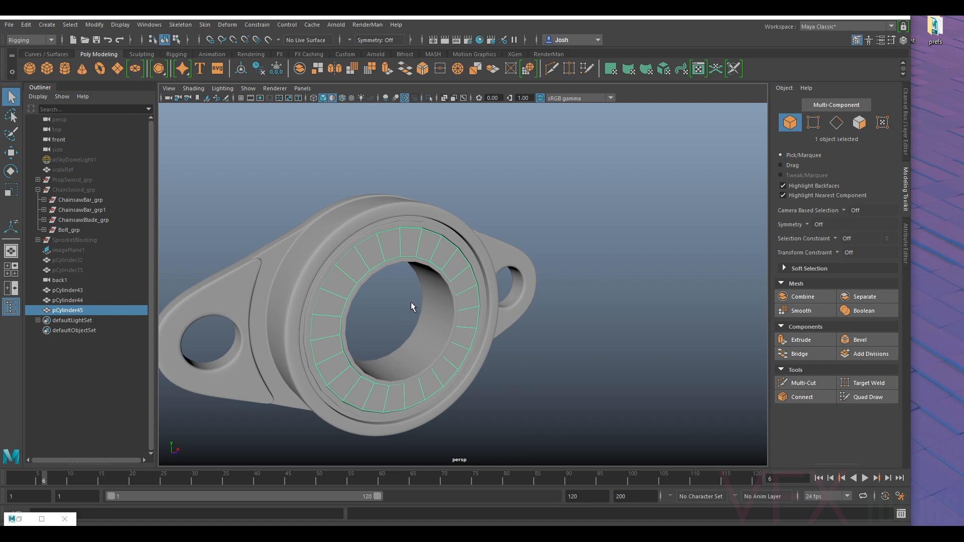
- Isolate the thin ring, bevel its inner and outer rim edge loops, and show the other parts again
key(ctrl+1)
scroll(382, 278, up, 5)
alt+drag(369, 274, 405, 272)
right_drag(409, 219, 416, 192)
shift+double_click(319, 170)
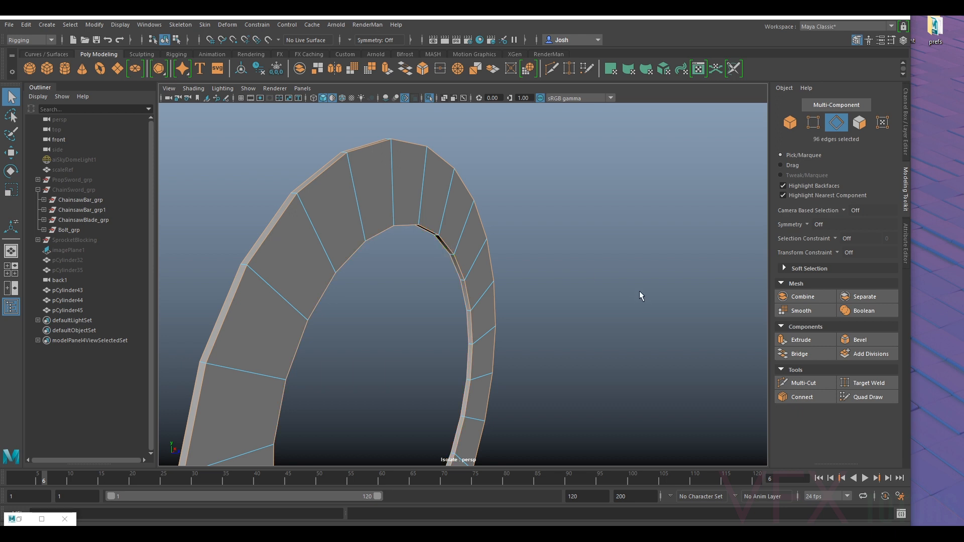
click(852, 340)
scroll(502, 298, up, 4)
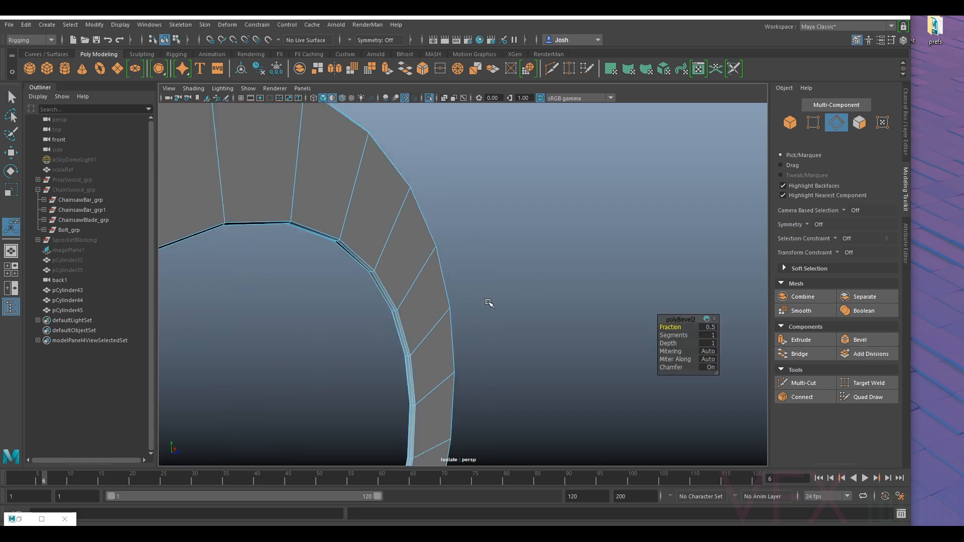
drag(673, 334, 672, 326)
right_drag(397, 247, 452, 229)
scroll(391, 269, down, 3)
key(ctrl+1)
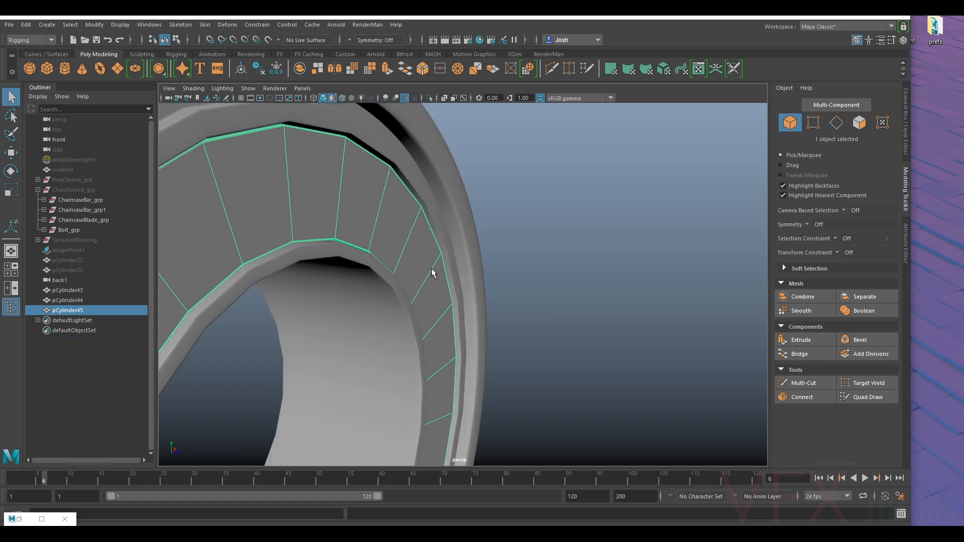
- Turn on the smooth preview for both the thin ring and the bearing ring
click(662, 224)
alt+drag(662, 224, 447, 267)
click(445, 255)
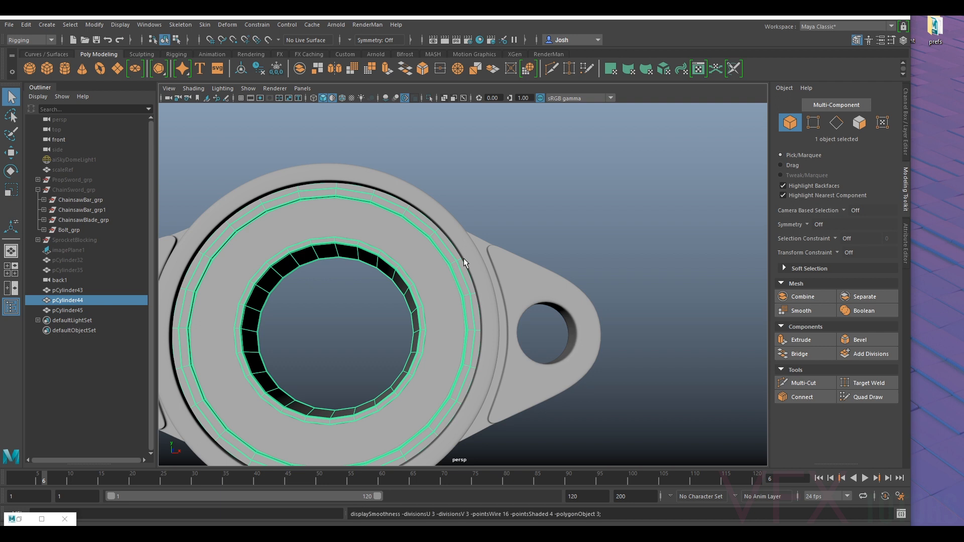
click(624, 243)
alt+drag(624, 243, 556, 246)
alt+right_drag(556, 245, 592, 258)
alt+middle_drag(592, 257, 497, 323)
alt+drag(497, 323, 468, 341)
click(424, 348)
- Examine the fit of the thin ring against the bearing ring and flange housing from several angles
scroll(468, 341, down, 3)
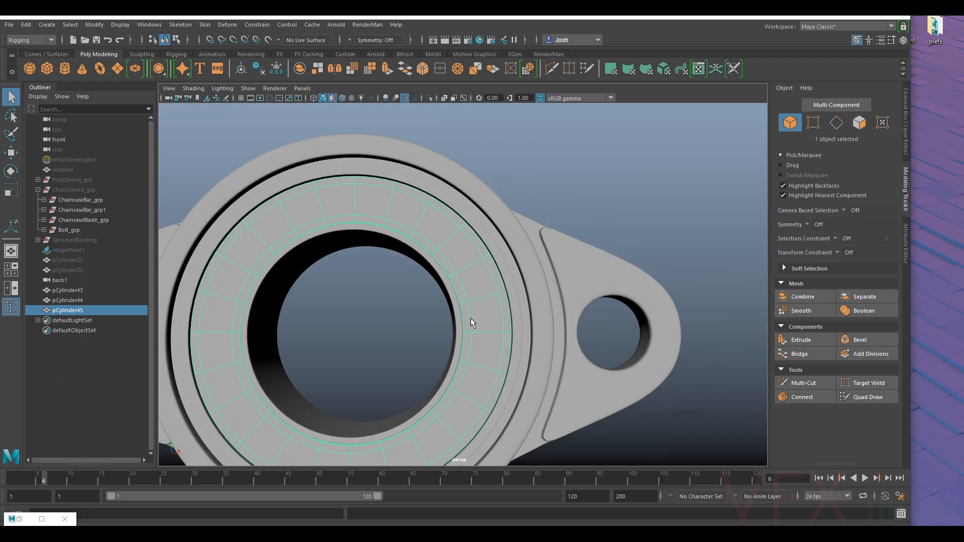
alt+right_drag(471, 303, 447, 275)
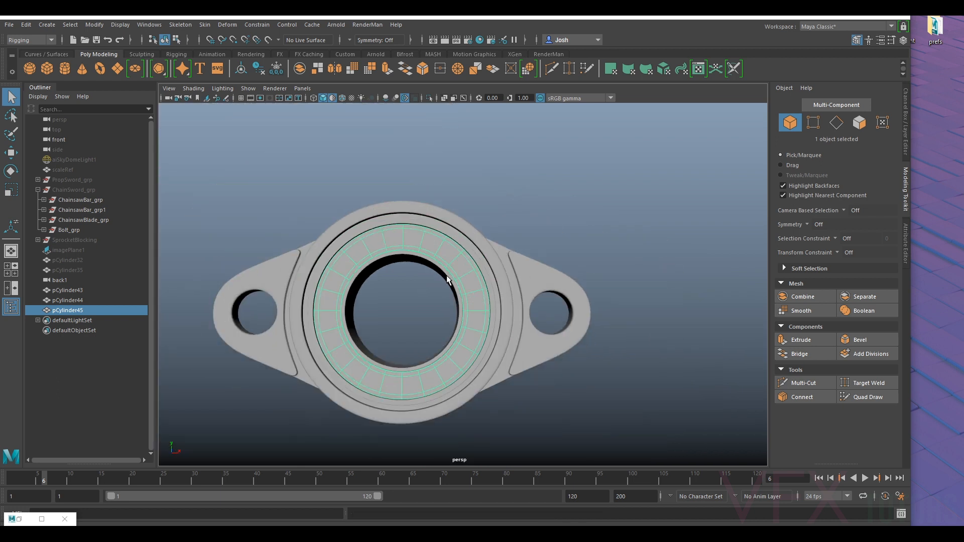
key(r)
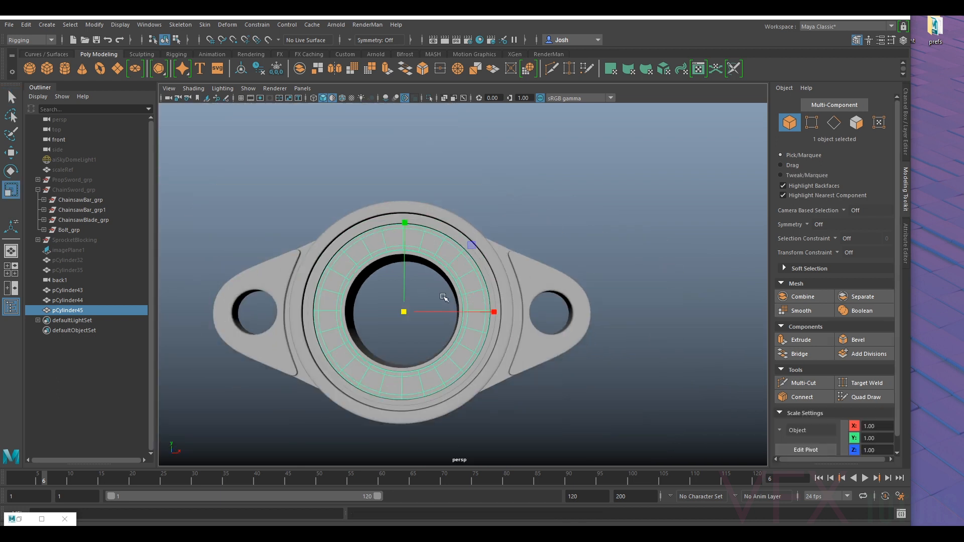
scroll(437, 299, up, 3)
drag(338, 343, 365, 357)
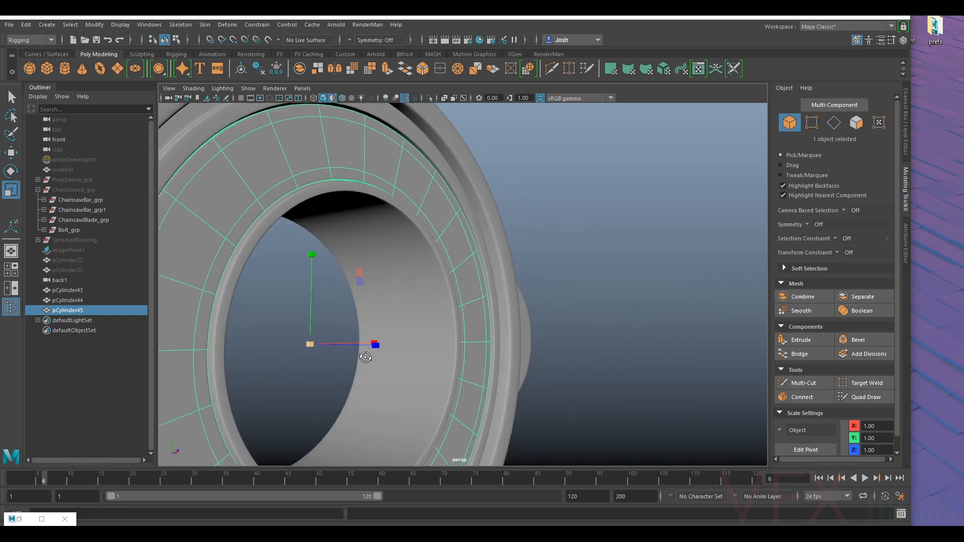
click(669, 208)
scroll(586, 254, down, 10)
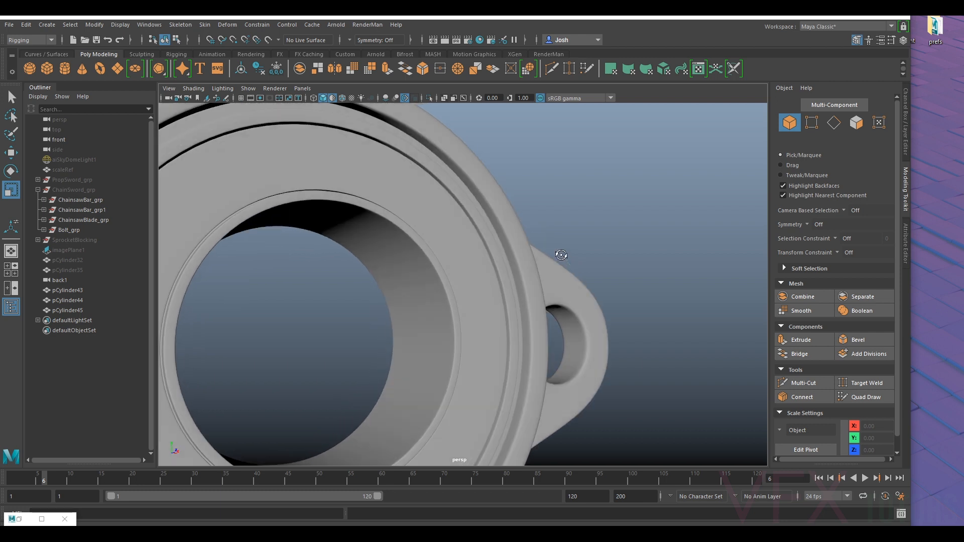
alt+drag(621, 272, 542, 259)
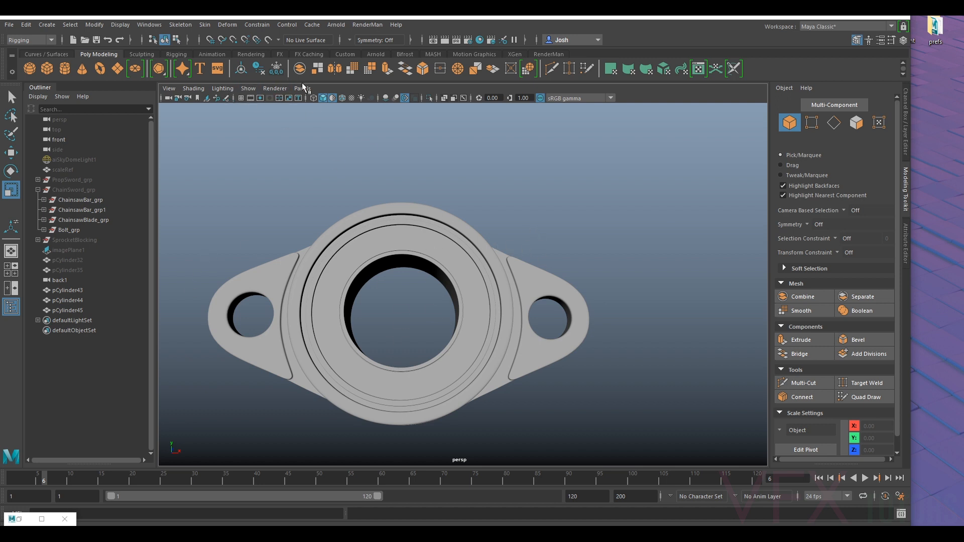
- Unhide the reference image plane and switch the main viewport to the front orthographic view
click(74, 251)
key(f)
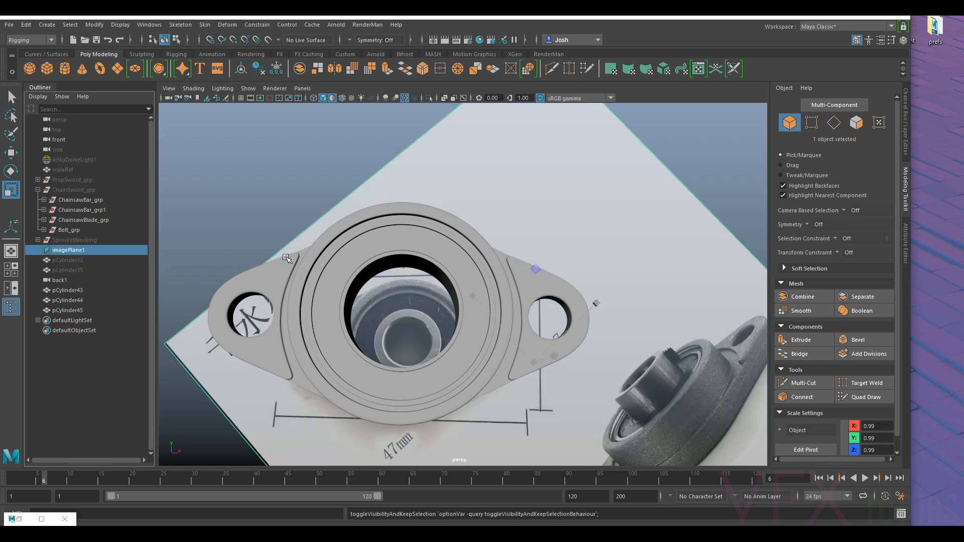
alt+drag(612, 171, 611, 180)
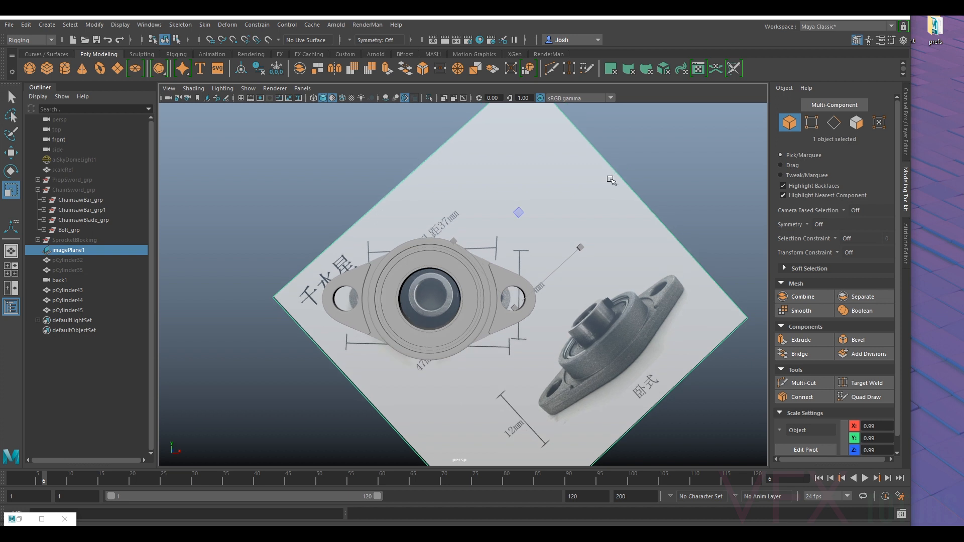
click(303, 88)
mouse_move(379, 160)
mouse_move(348, 122)
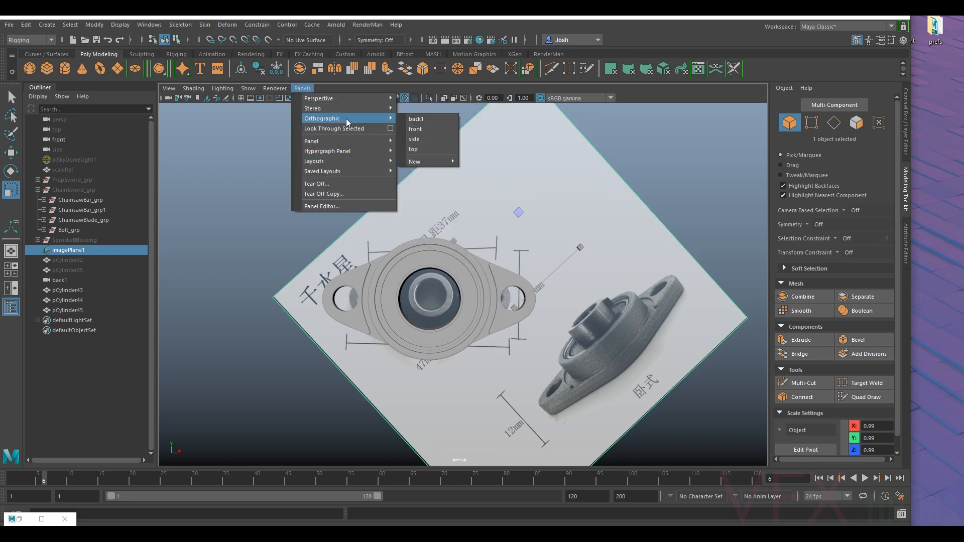
click(426, 128)
scroll(532, 245, up, 6)
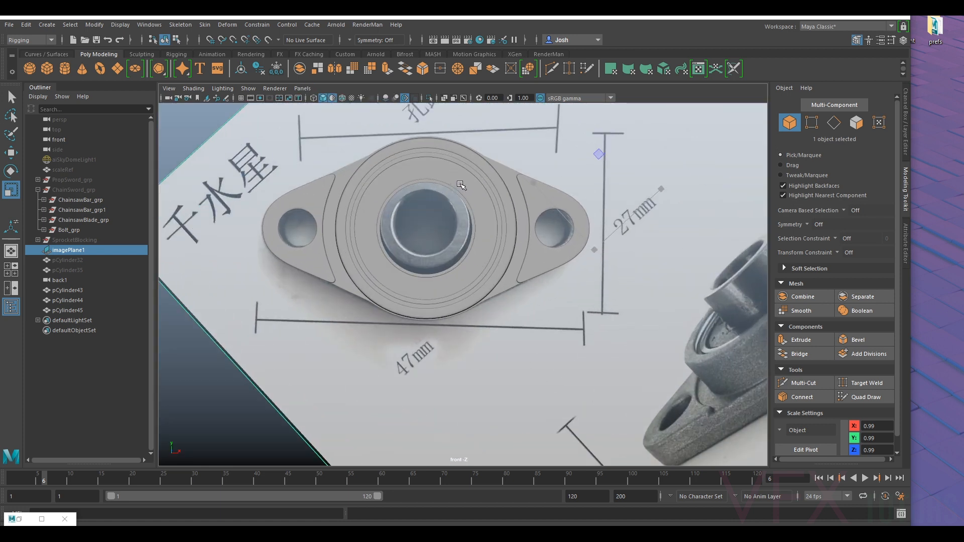
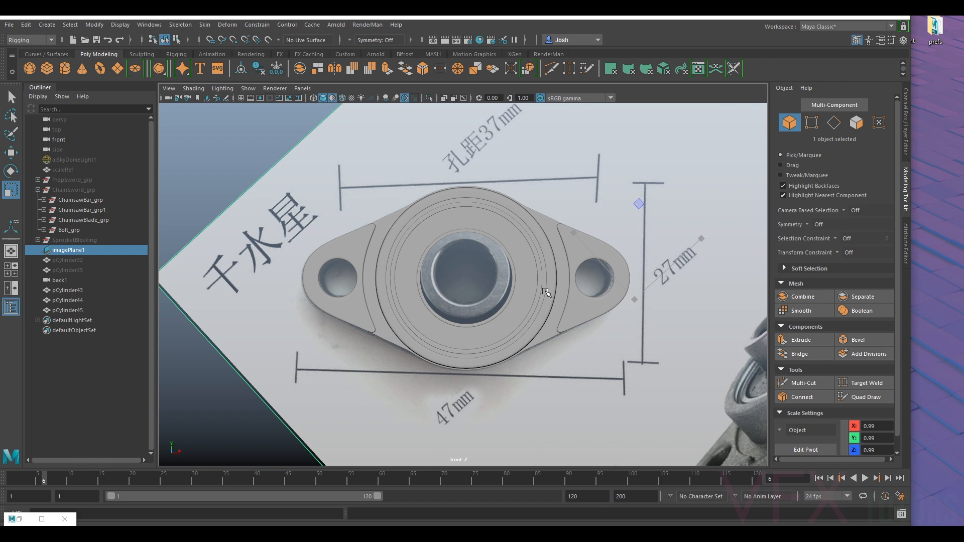
- Create a polygon pipe primitive at the center of the flange bearing
scroll(547, 294, down, 5)
scroll(661, 297, up, 3)
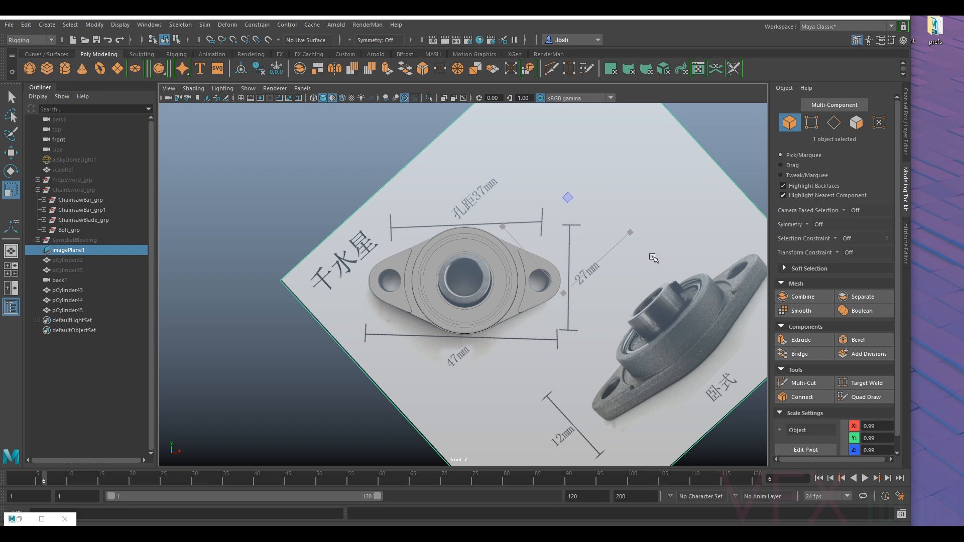
scroll(509, 272, up, 2)
scroll(509, 271, up, 2)
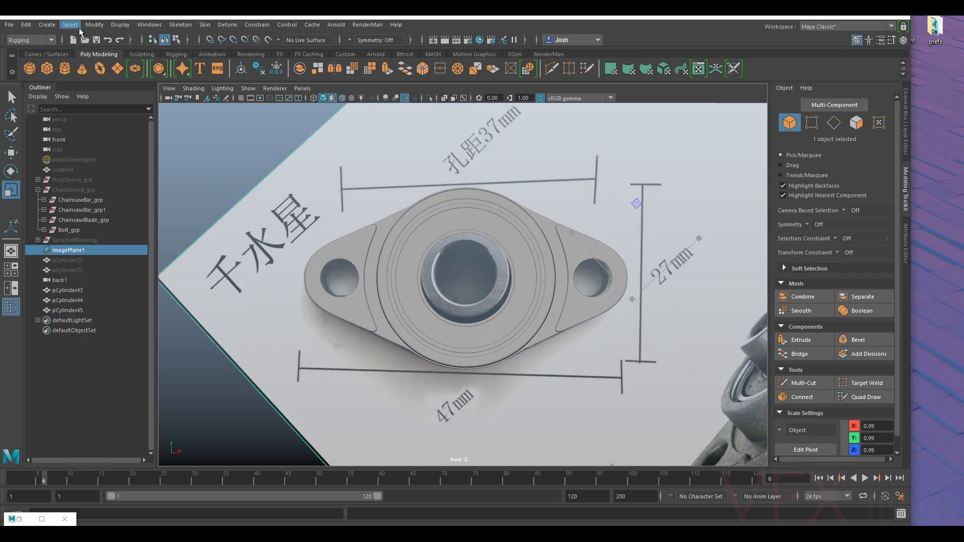
click(47, 24)
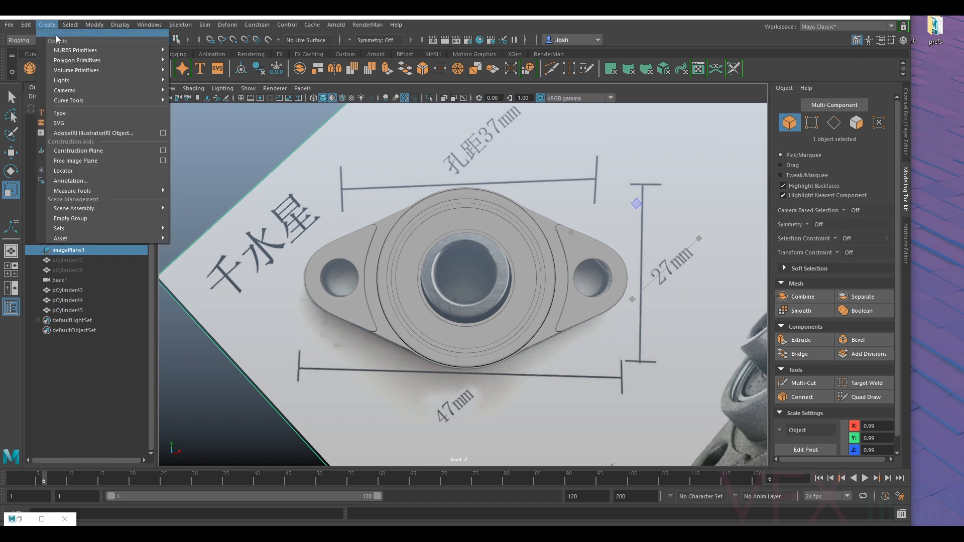
mouse_move(85, 62)
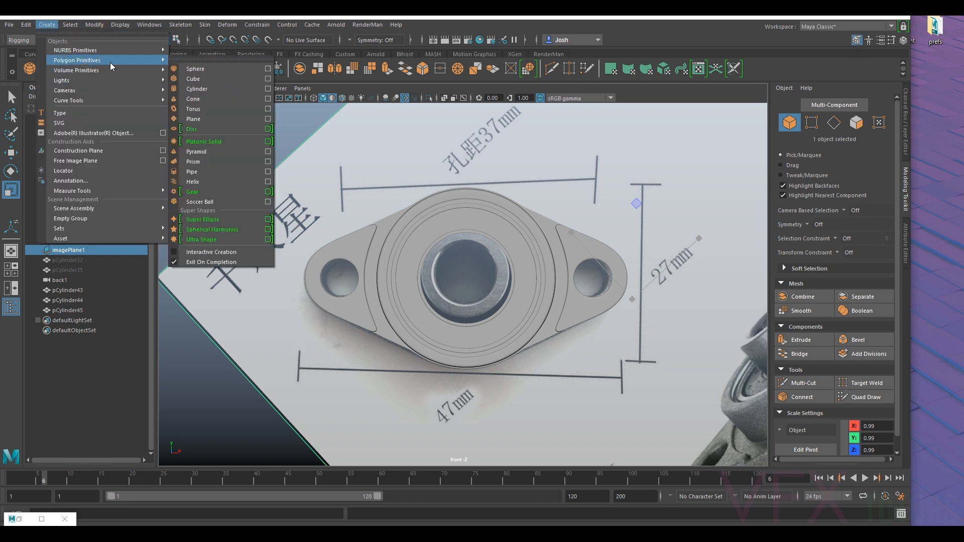
click(215, 171)
- Rotate the new pipe 90 degrees about X so its opening faces the front view
key(e)
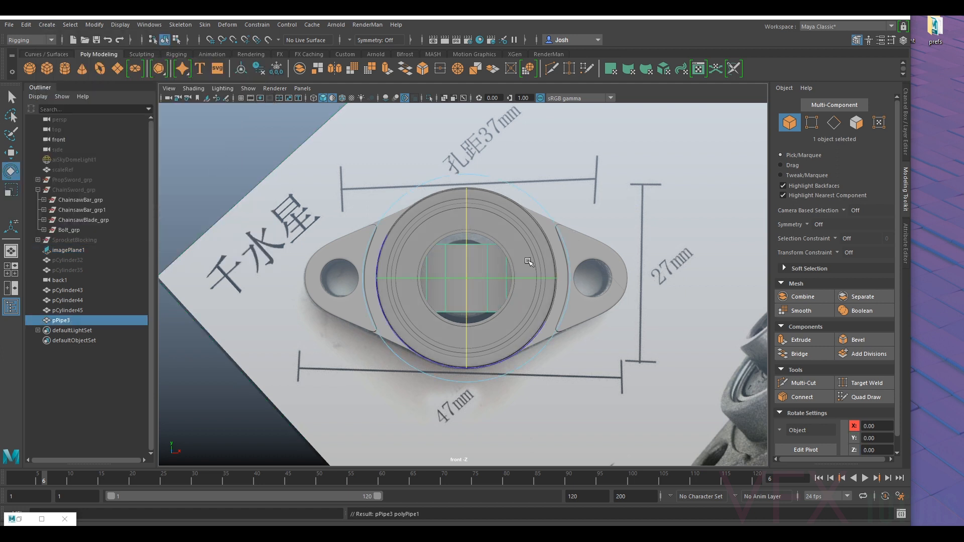
click(906, 124)
drag(410, 235, 426, 316)
key(ctrl+z)
click(880, 141)
text(90)
key(Return)
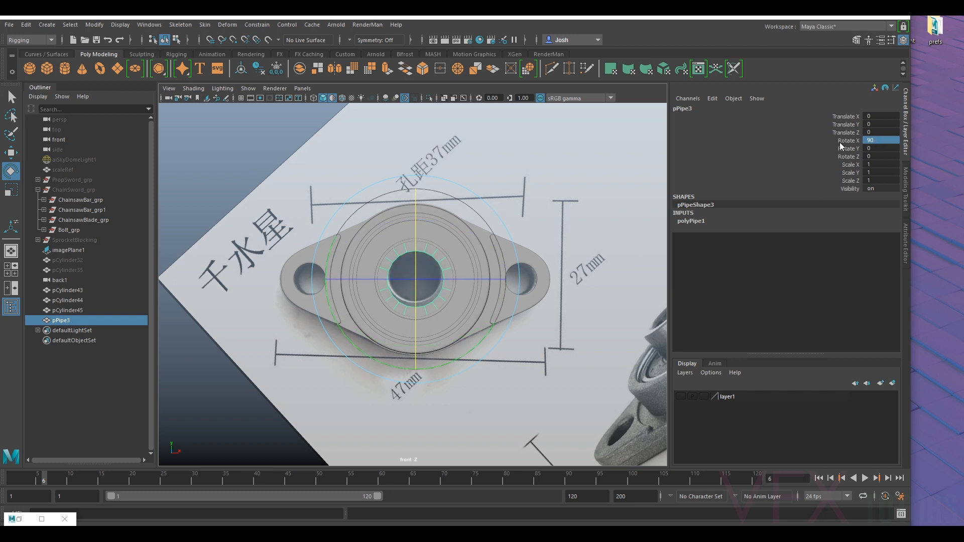
- Open the pipe's creation attributes and set its thickness to 0.4 and its radius to 0.5
click(905, 232)
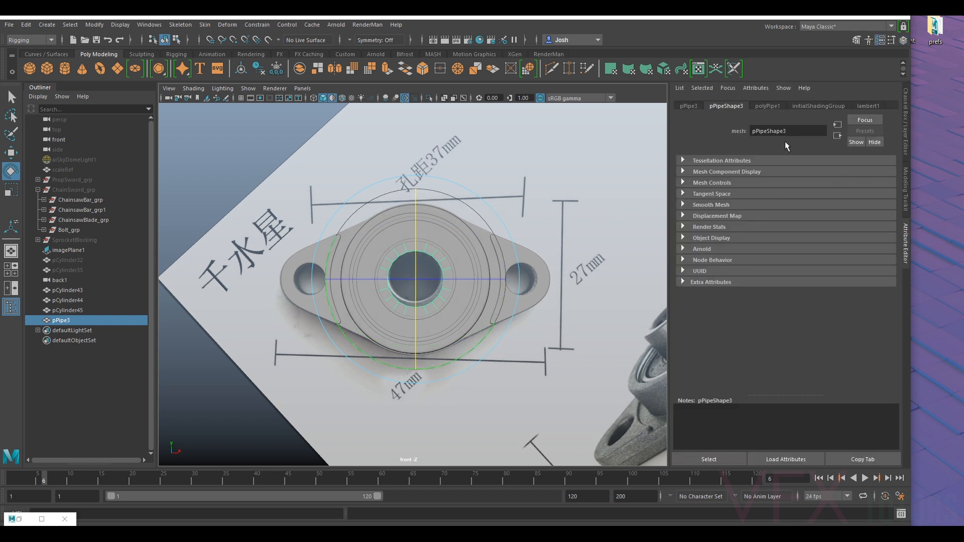
click(767, 106)
drag(794, 174, 793, 172)
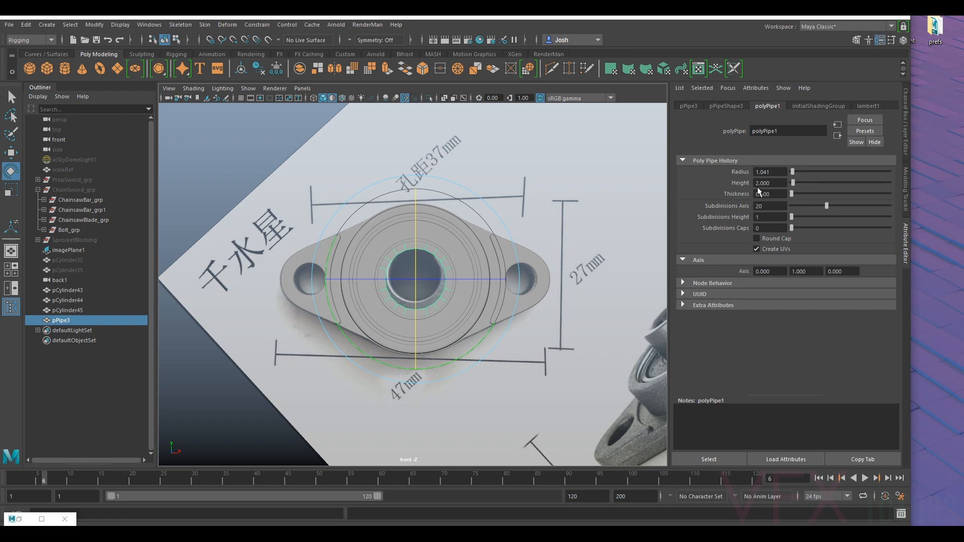
key(f)
click(782, 196)
text(0.4)
key(Return)
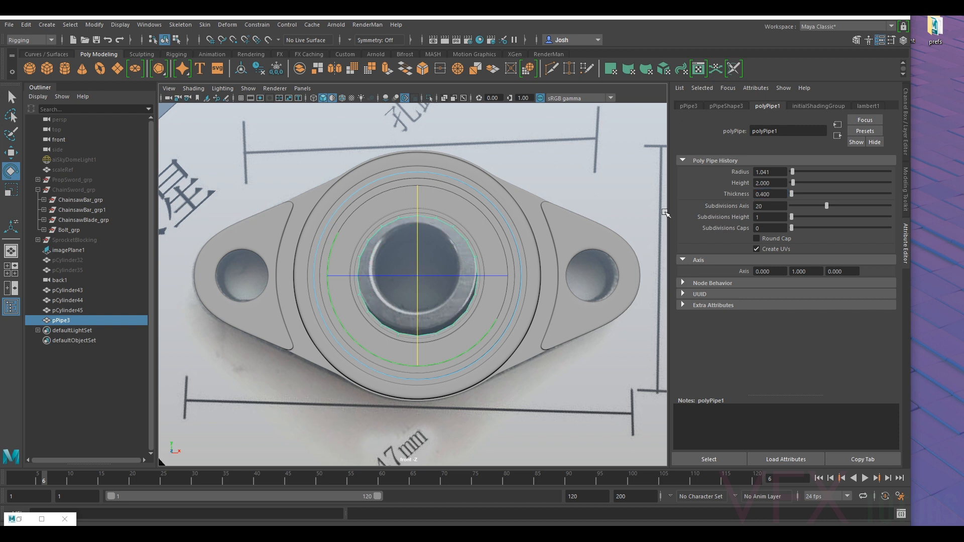
click(776, 172)
text(0.5)
key(Return)
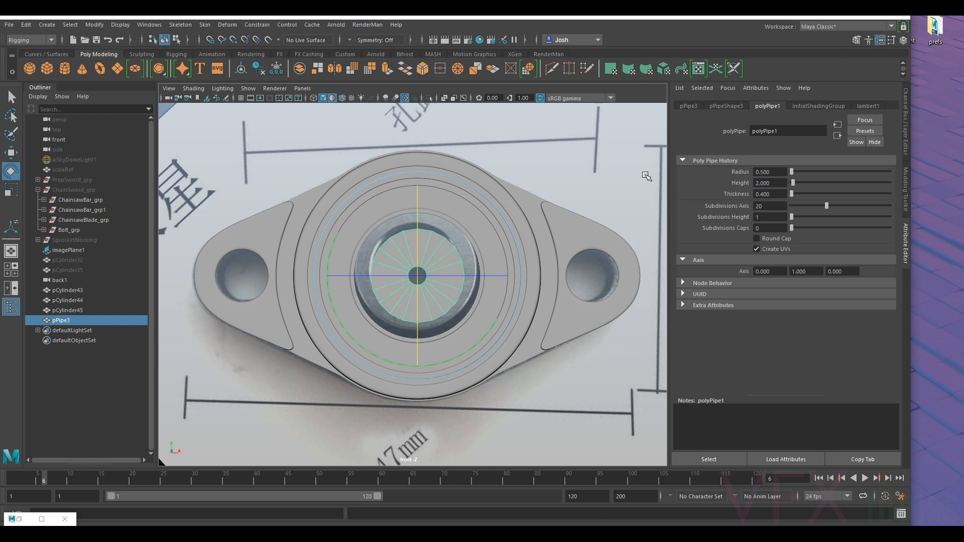
- Try pipe thicknesses of 0.5, 0.1 and 0.2 against the inner collar in the reference image
click(768, 194)
text(0.5)
key(Return)
click(773, 194)
text(0.1)
key(Return)
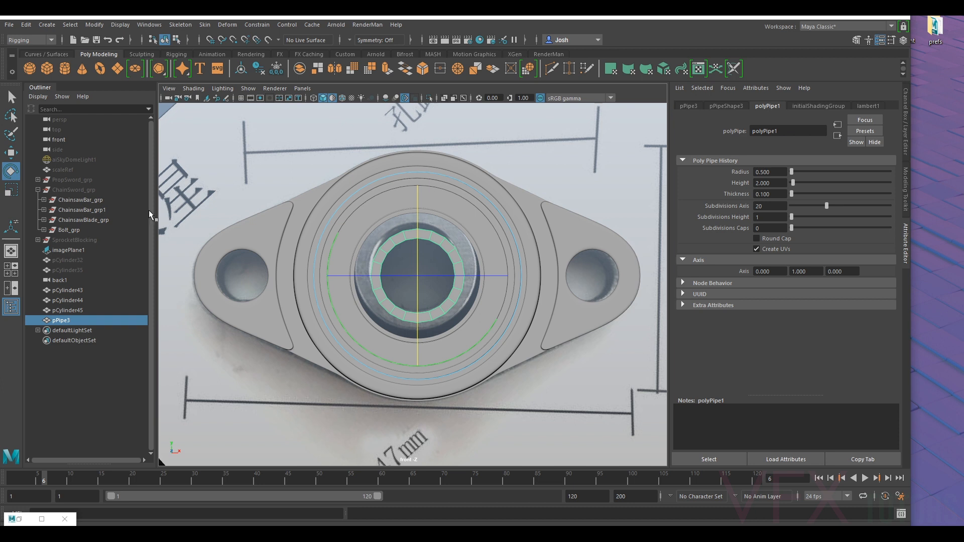
click(773, 194)
text(0.2)
key(Return)
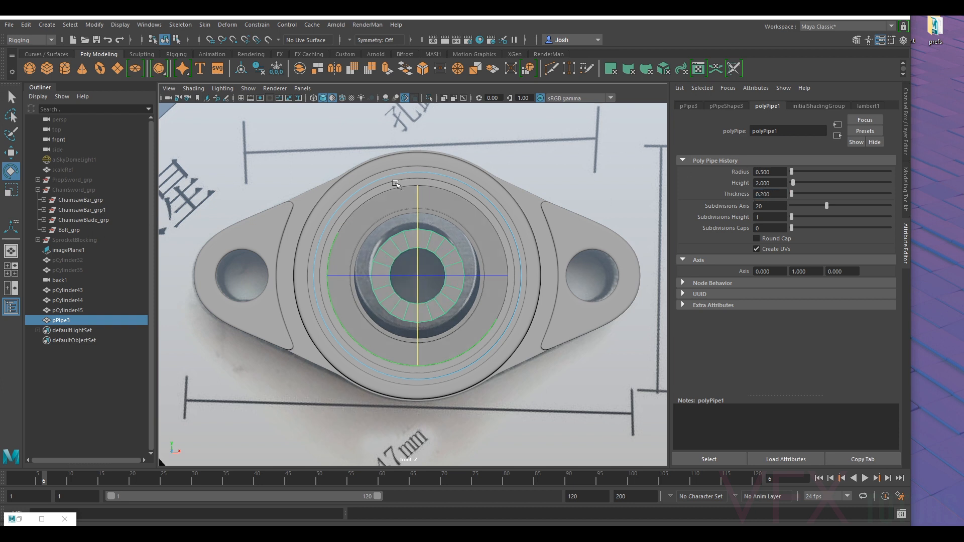
- Set the pipe's radius to 0.6 and its thickness to 0.15
click(779, 172)
text(0.6)
key(Return)
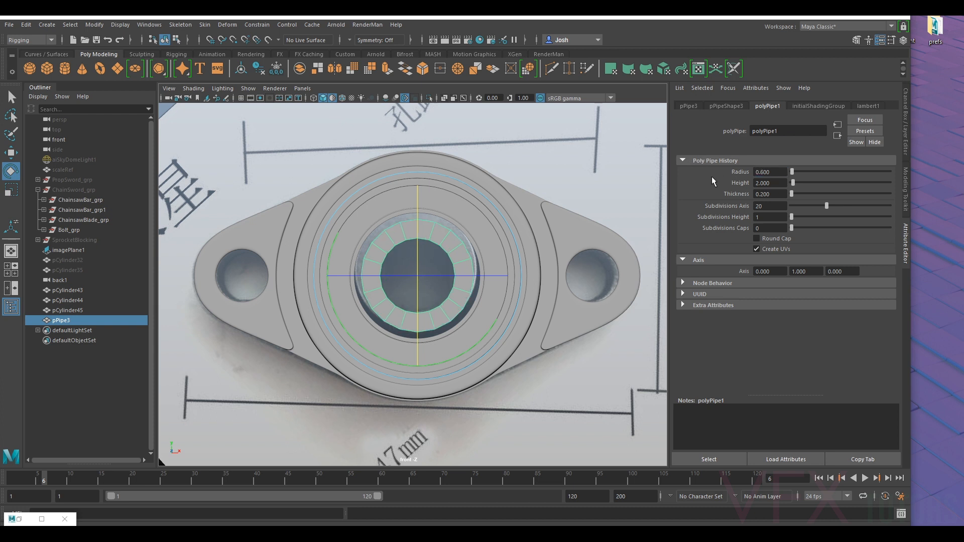
drag(773, 195, 762, 193)
key(Return)
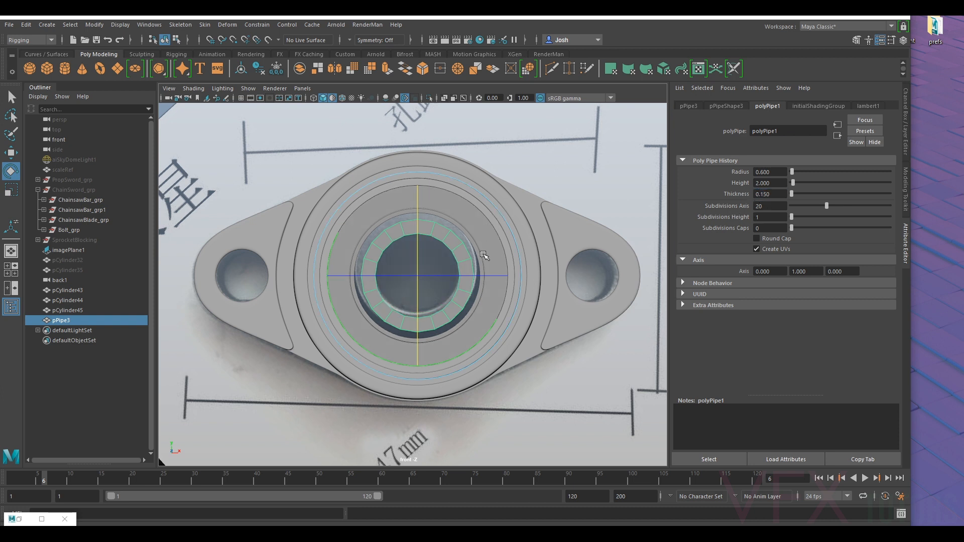
- Scale the pipe up uniformly to the outer edge of the reference collar and set its thickness to 0.175
key(r)
drag(419, 276, 432, 279)
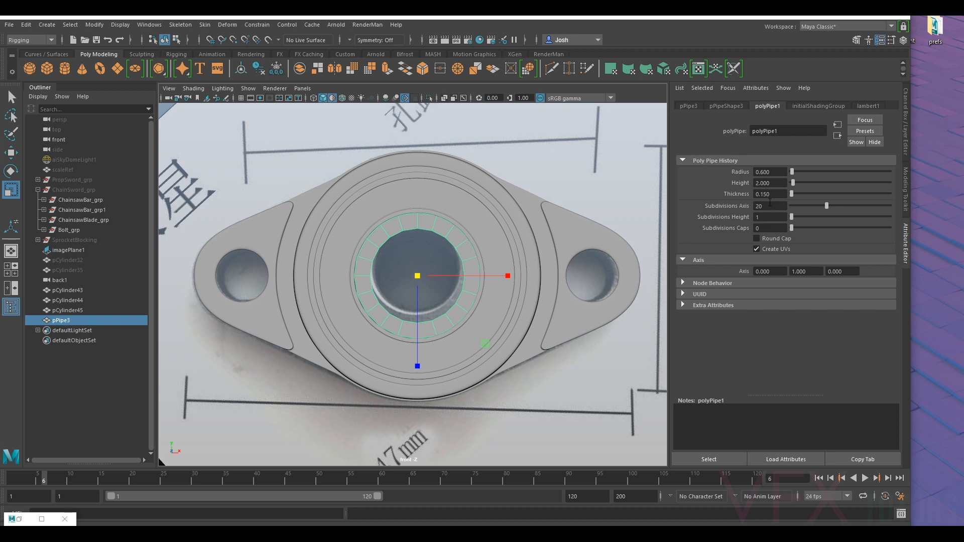
click(774, 195)
text(60)
key(Return)
click(766, 195)
text(75)
key(Return)
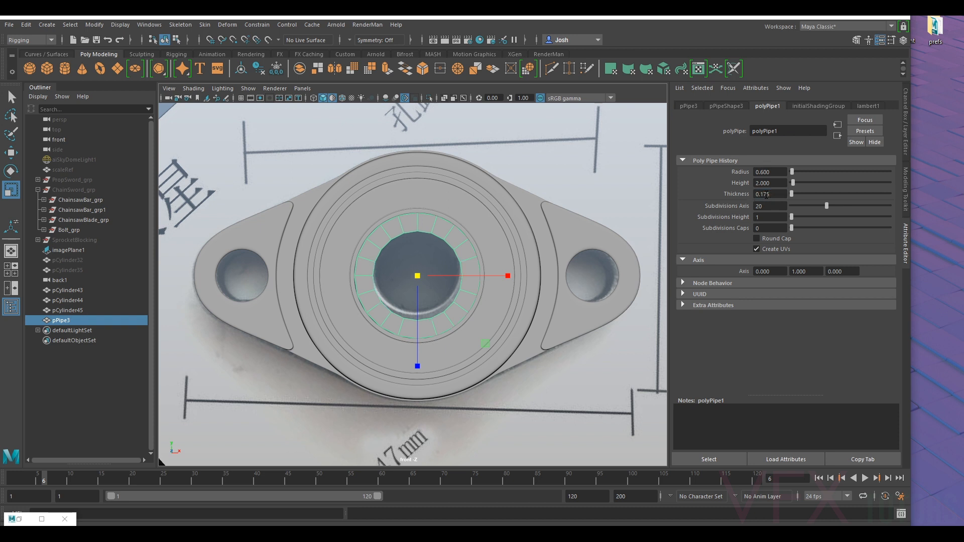
- Switch to the perspective view and move the pipe along its axis so it protrudes from the front of the bearing
scroll(460, 210, down, 10)
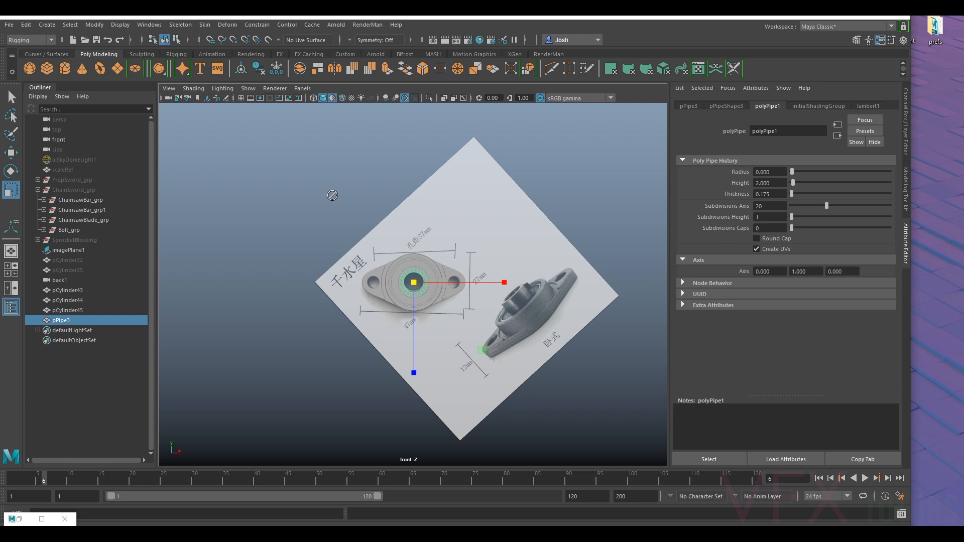
click(296, 88)
mouse_move(319, 99)
click(429, 99)
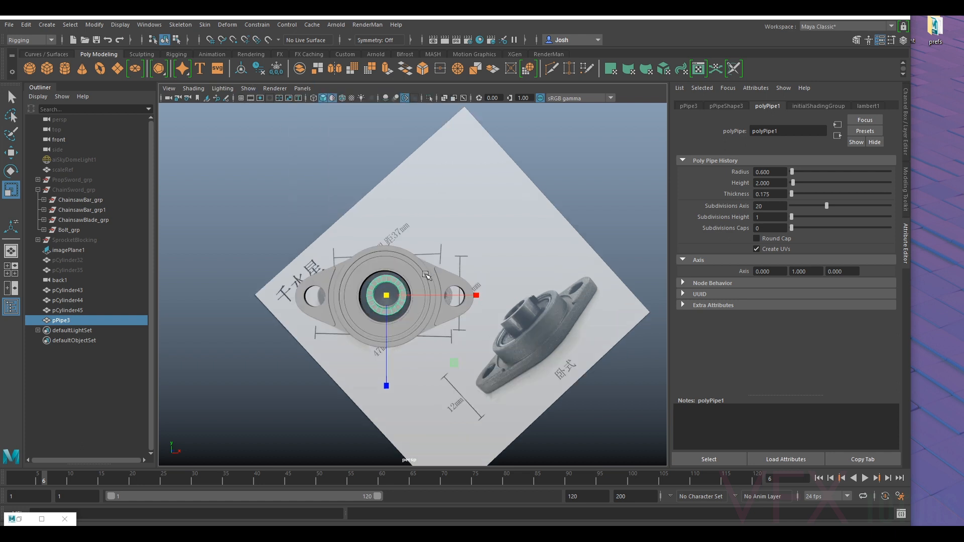
alt+drag(441, 151, 544, 293)
key(w)
drag(316, 312, 426, 322)
scroll(462, 311, up, 4)
alt+middle_drag(462, 310, 381, 273)
drag(320, 274, 423, 292)
scroll(333, 279, down, 4)
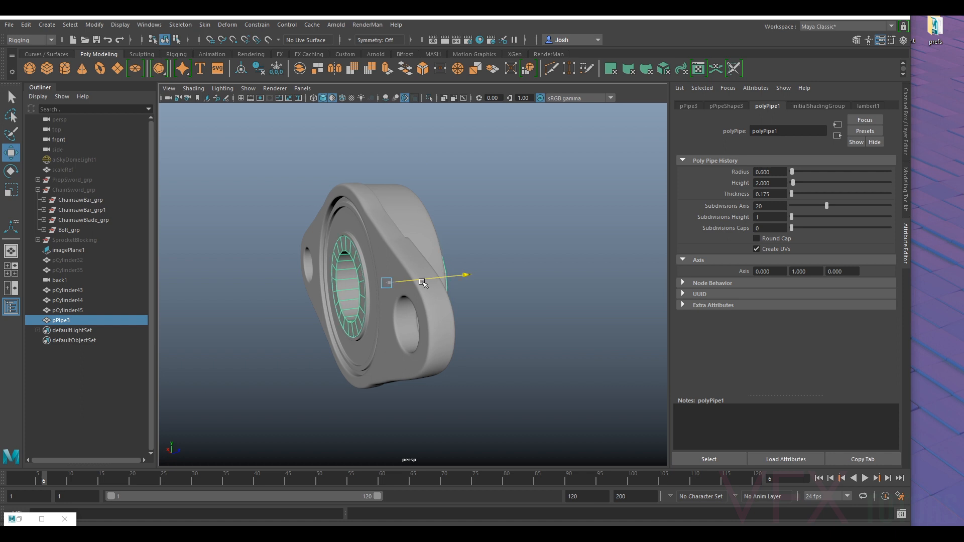
alt+drag(431, 285, 459, 327)
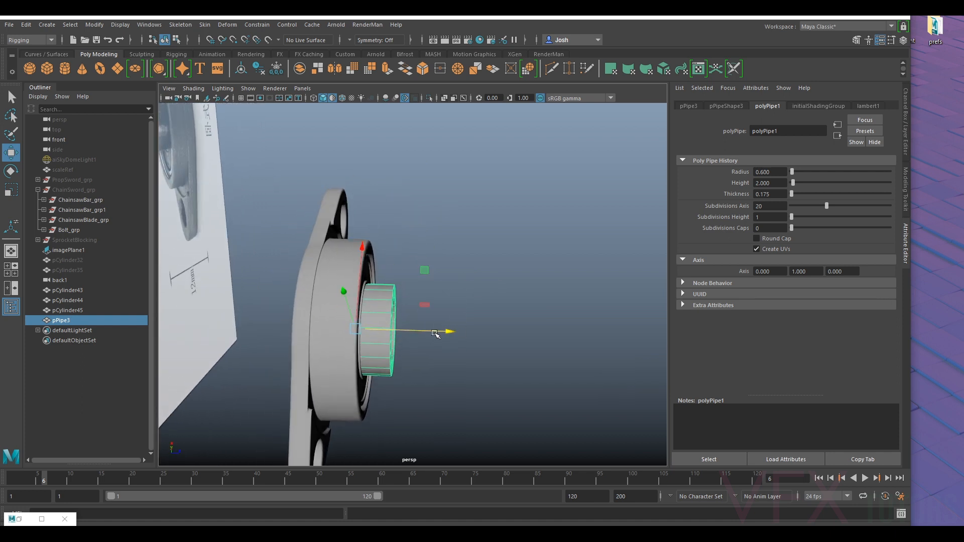
- Compare the pipe's protrusion and fit in the bearing with the angled reference picture from several sides
alt+drag(552, 204, 341, 303)
alt+middle_drag(340, 303, 335, 295)
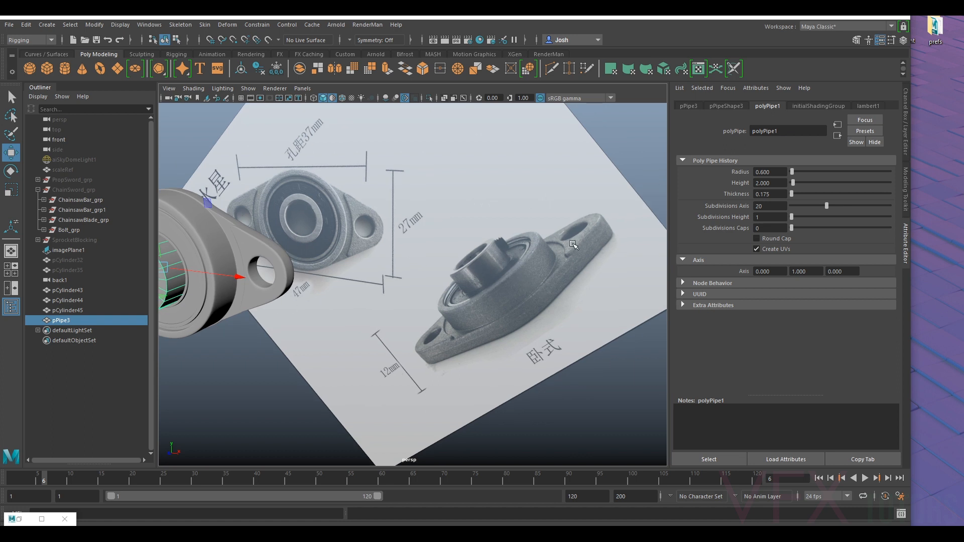
alt+drag(441, 310, 346, 352)
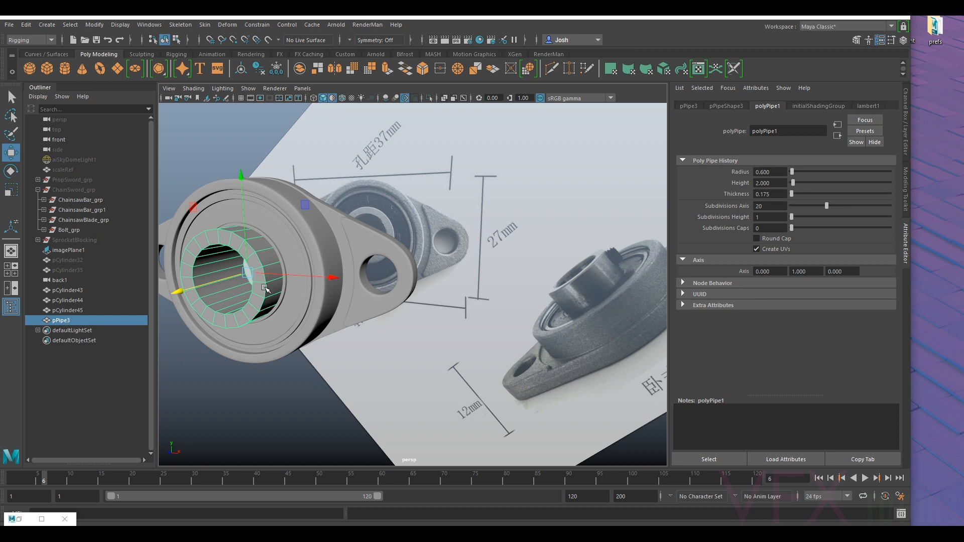
alt+drag(286, 297, 323, 316)
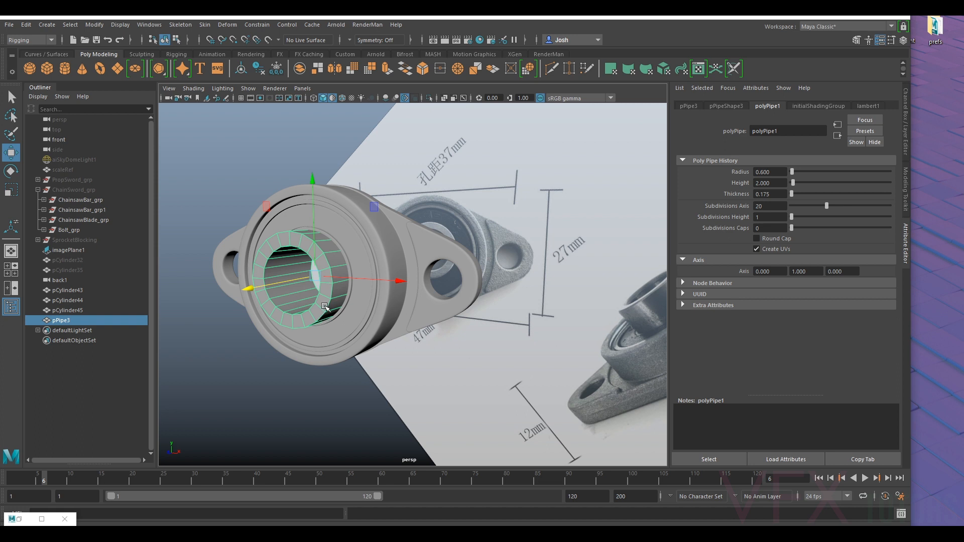
scroll(348, 271, up, 1)
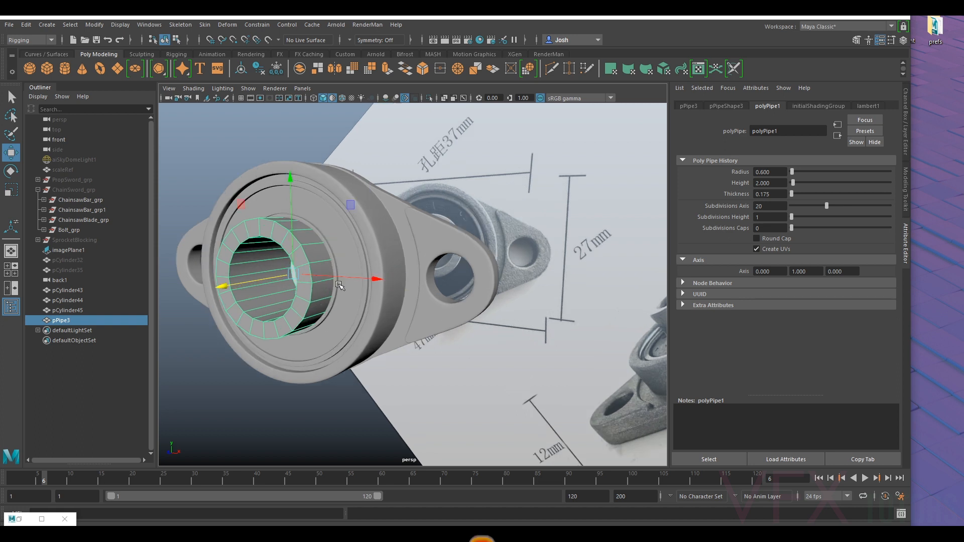
mouse_move(333, 312)
alt+mouse_down()
mouse_move(345, 303)
mouse_move(366, 232)
mouse_move(347, 251)
mouse_move(323, 311)
mouse_move(336, 299)
alt+mouse_up()
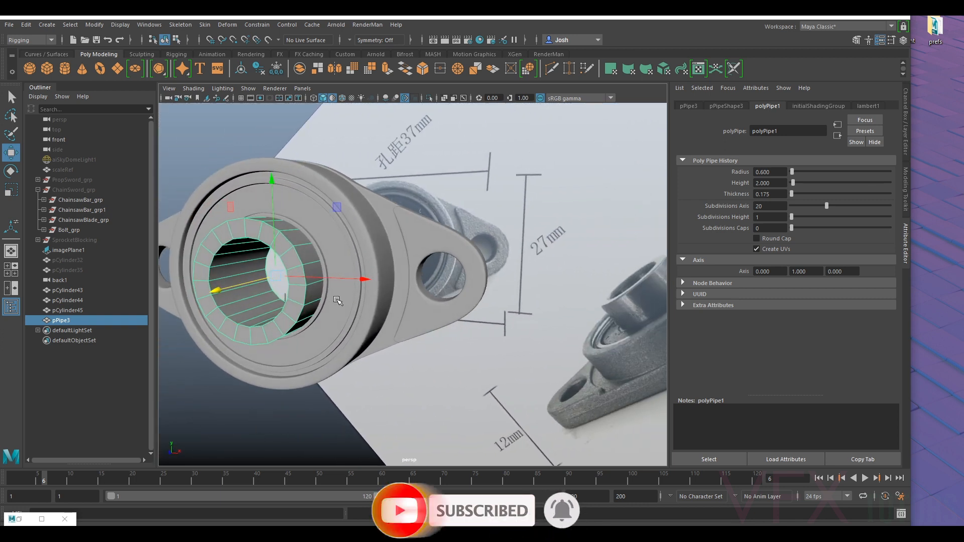
alt+middle_drag(337, 299, 421, 283)
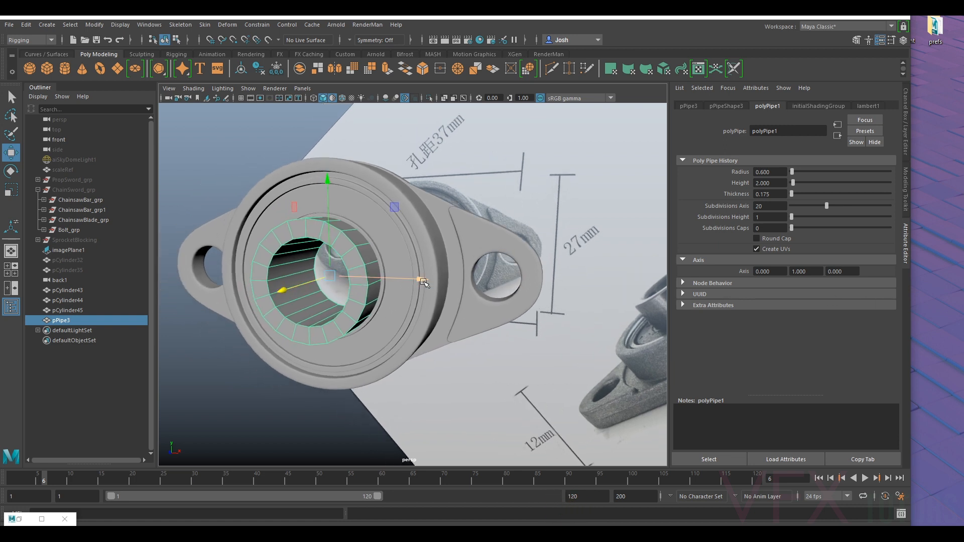
alt+drag(423, 283, 442, 226)
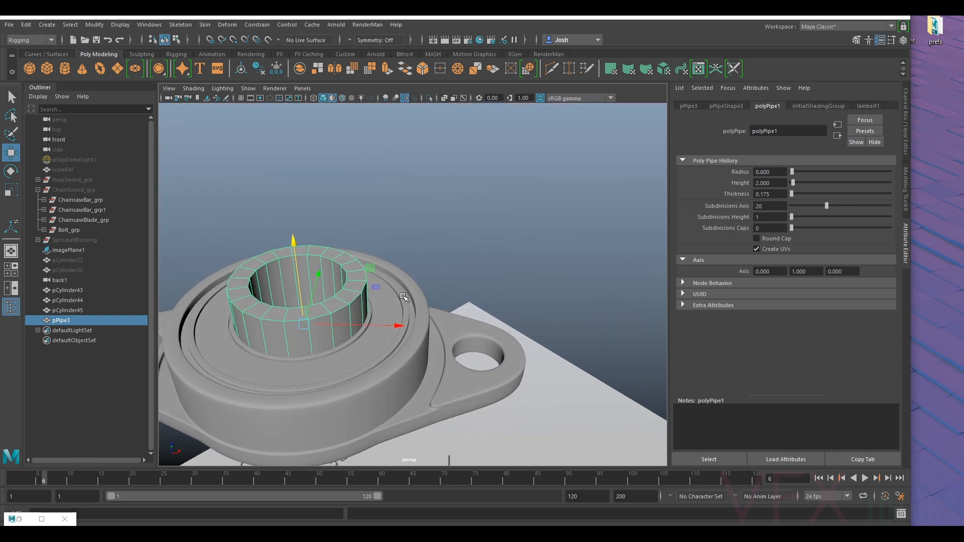
alt+drag(409, 304, 420, 357)
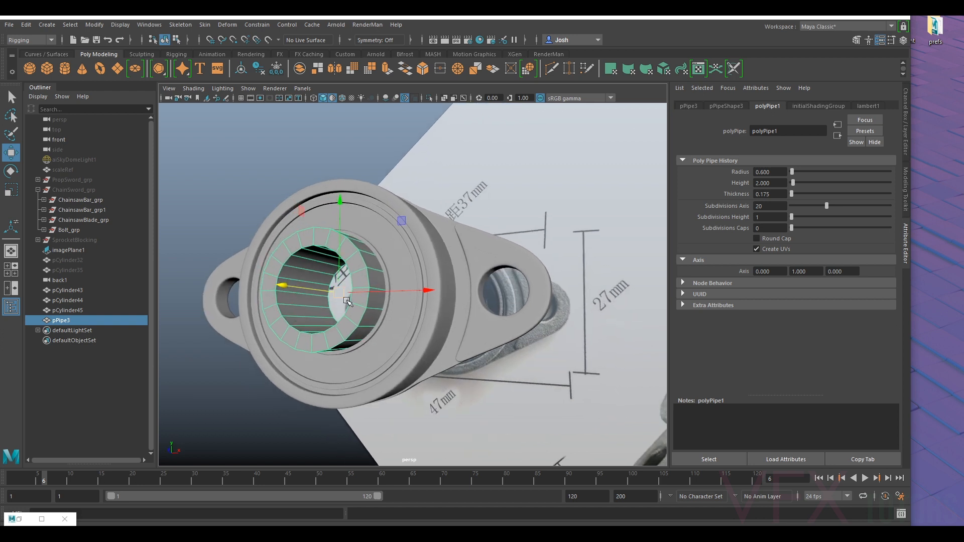
scroll(397, 296, down, 3)
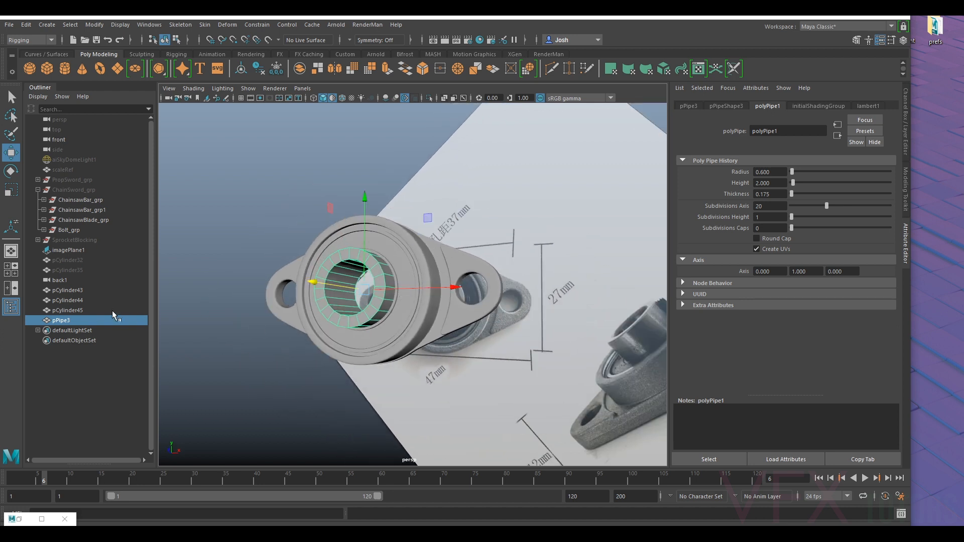
- Rename the flange housing mesh BearingHousing_geo and the bearing ring mesh Bearing_geo
click(78, 291)
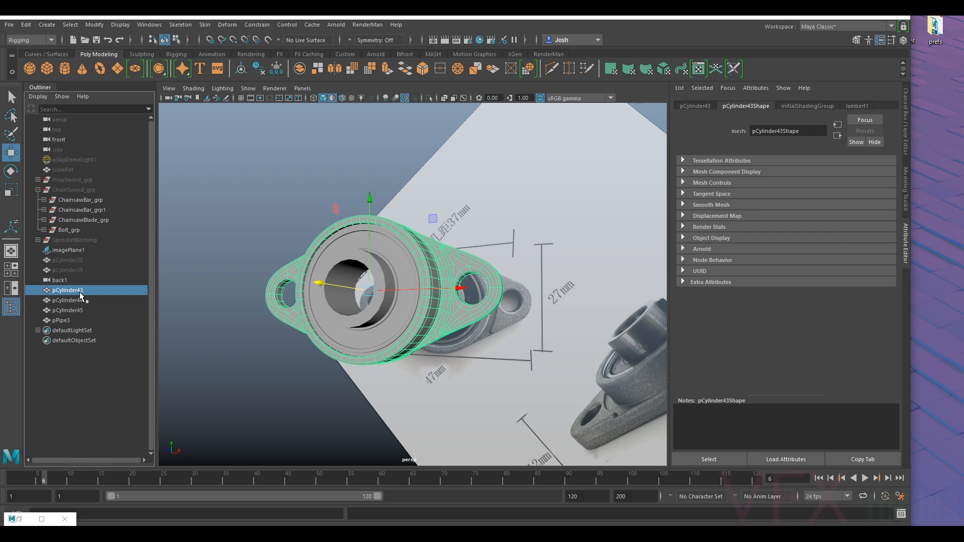
double_click(81, 290)
text(BearingHousing_ge)
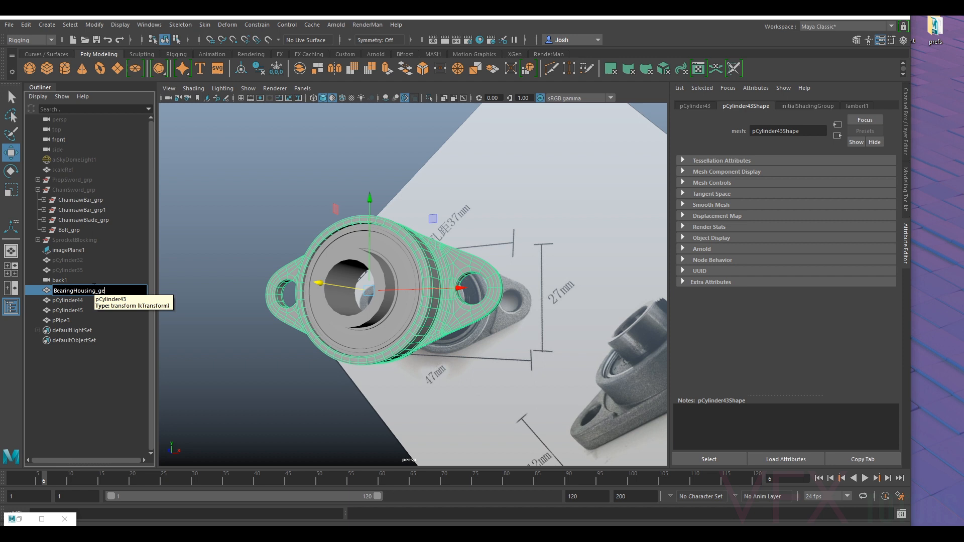
text(o)
key(Return)
double_click(83, 300)
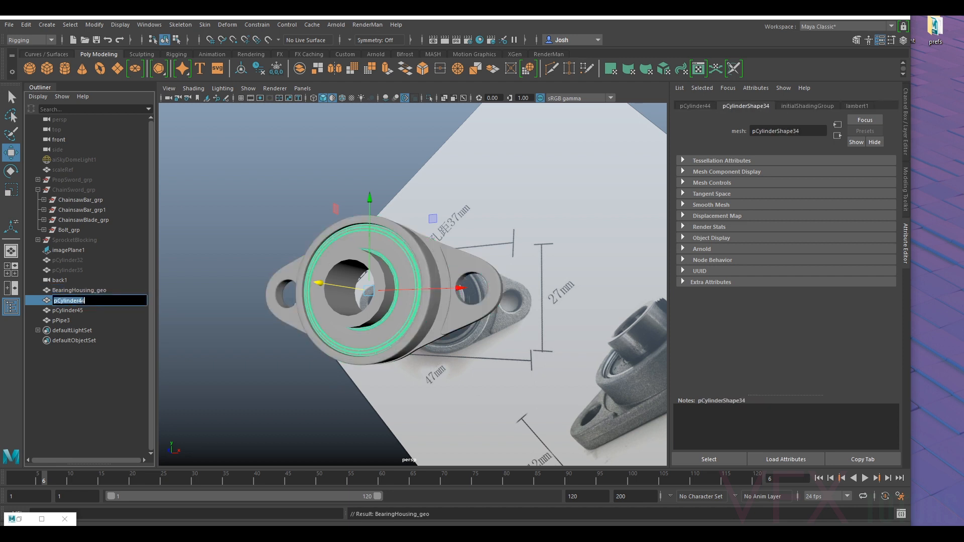
text(Bearing_geo)
key(Return)
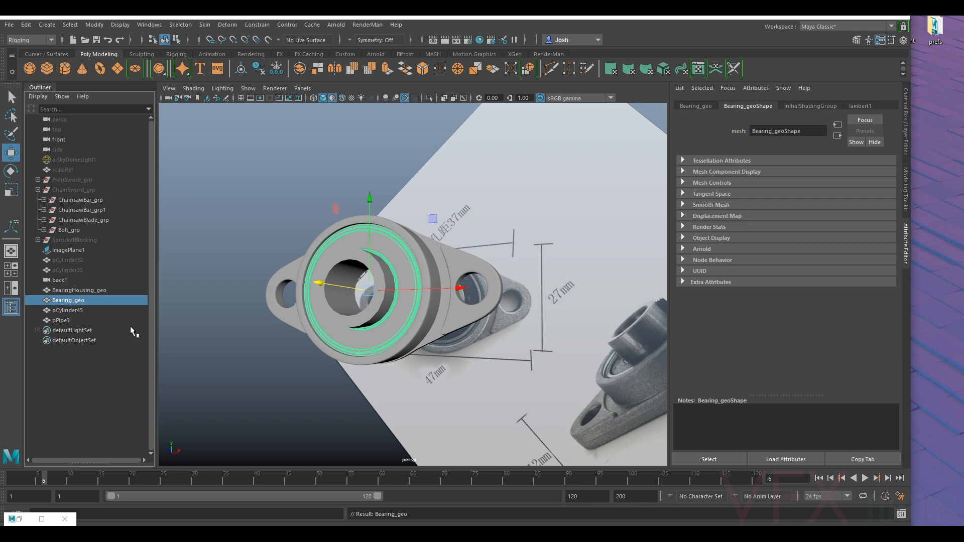
- Rename the inner disc mesh pCylinder45 as BearingInner_geo
double_click(70, 310)
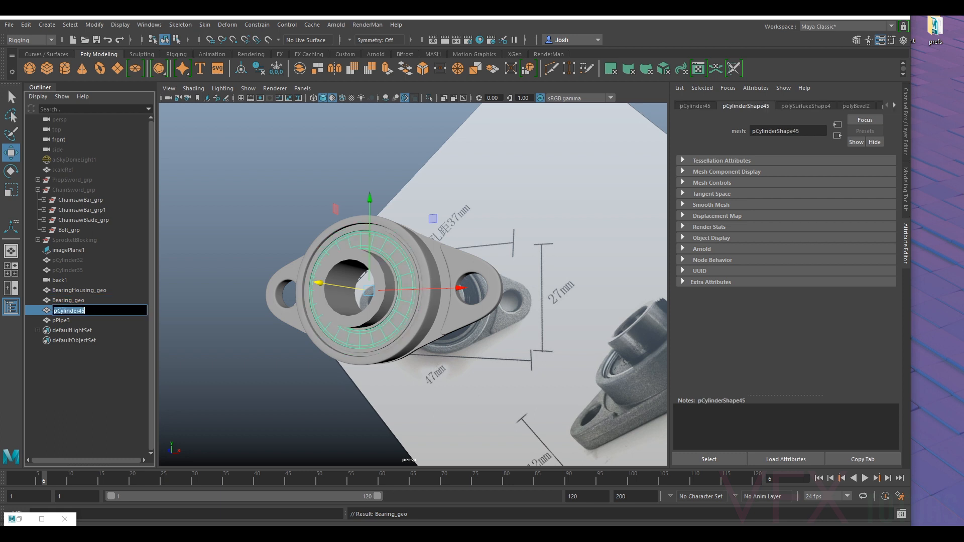
text(BearingI)
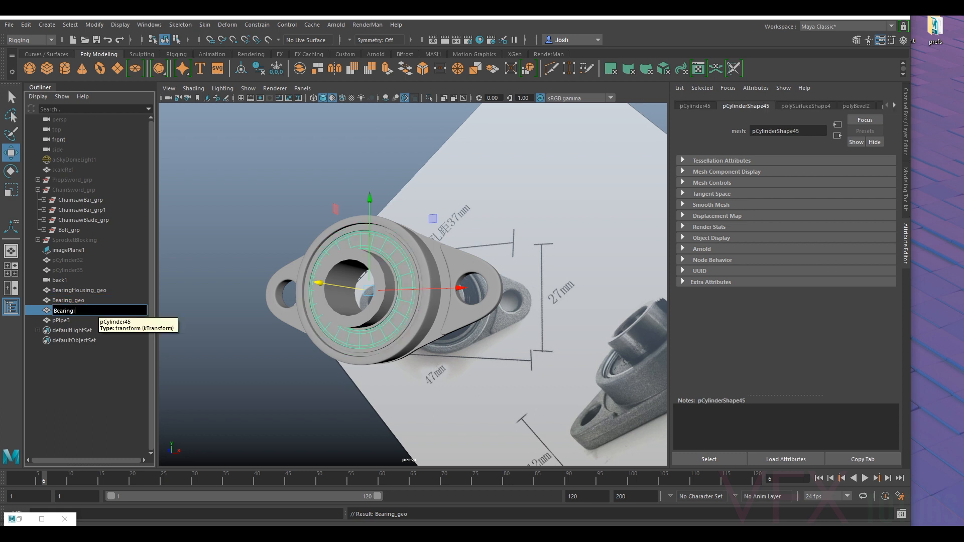
text(nner_geo)
key(Return)
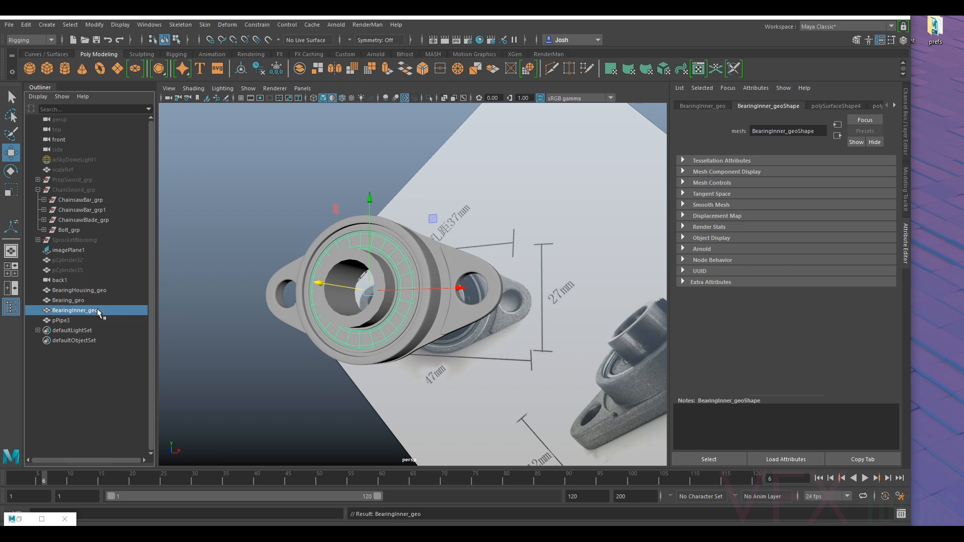
- Inspect the bearing against the reference picture and rename the central pipe mesh BrearingInner_geo
click(100, 320)
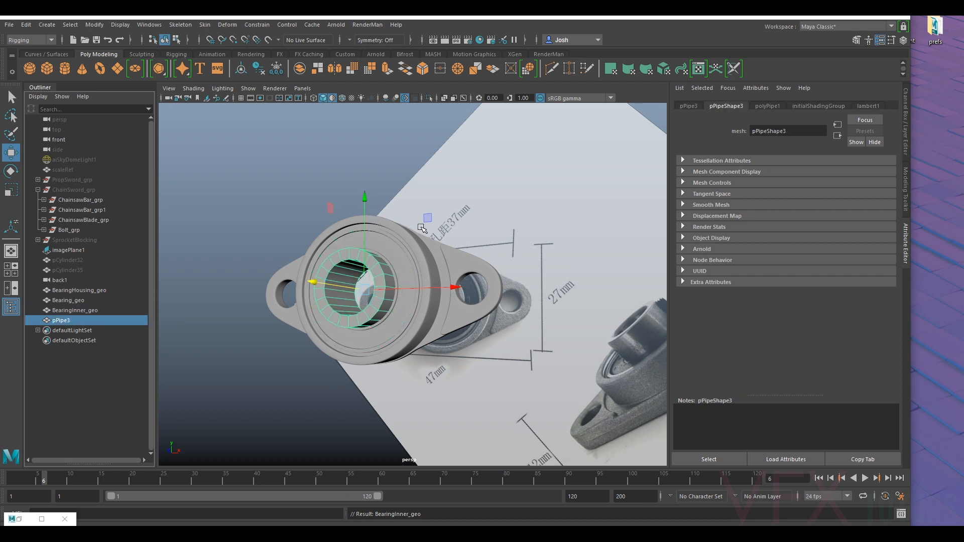
alt+drag(598, 302, 601, 342)
alt+drag(511, 321, 510, 288)
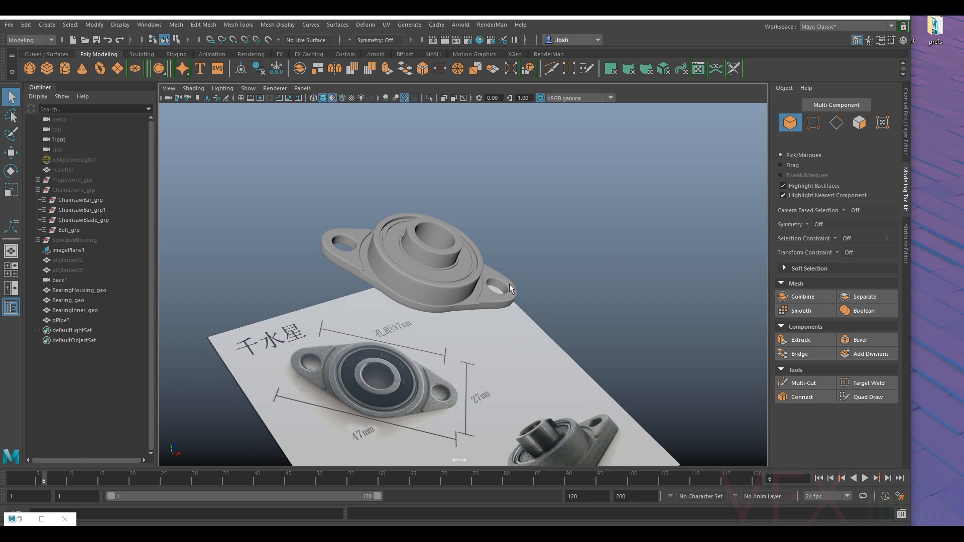
alt+drag(444, 346, 387, 237)
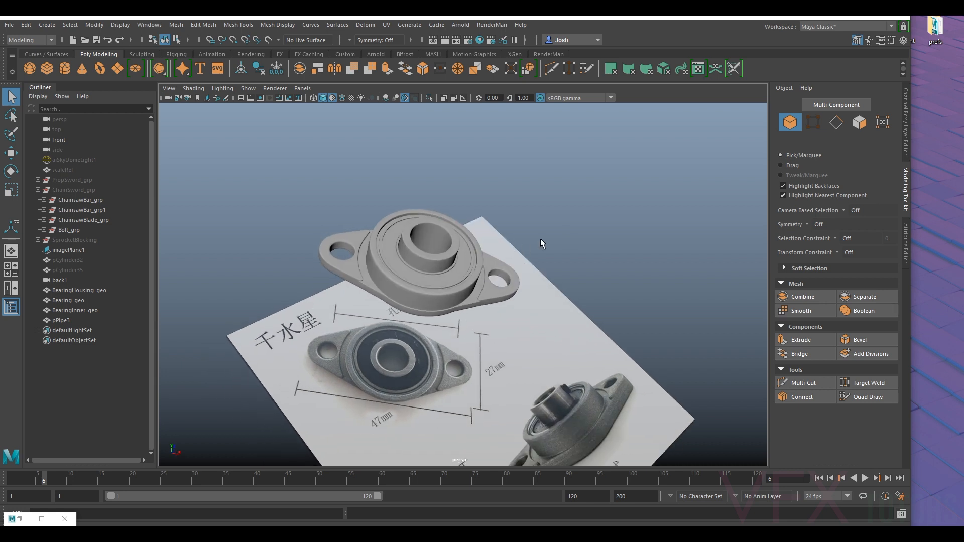
alt+drag(703, 201, 315, 258)
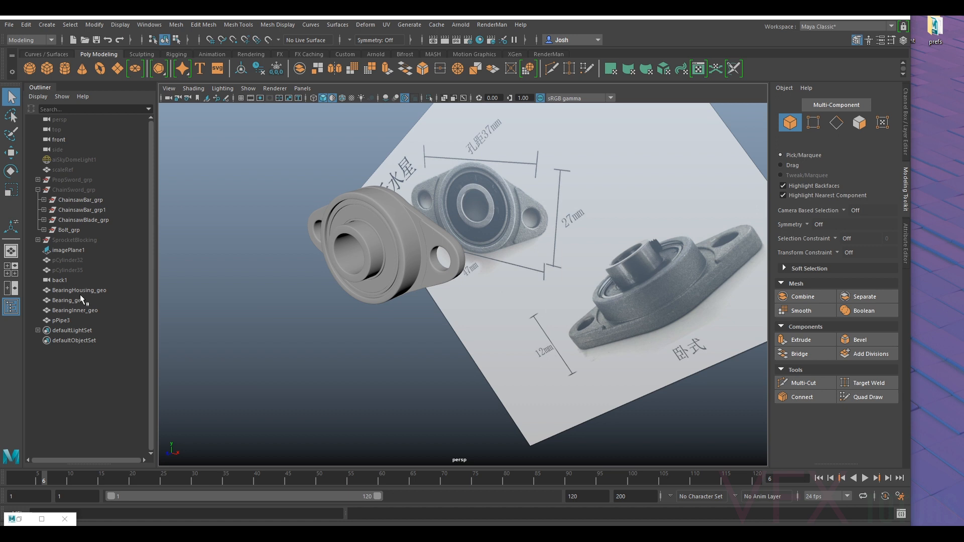
click(61, 321)
double_click(78, 320)
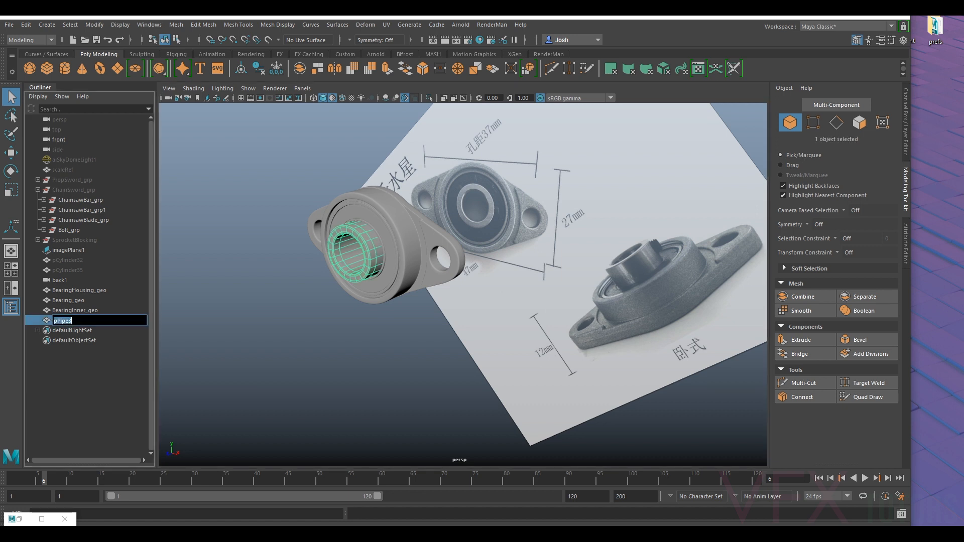
text(Br)
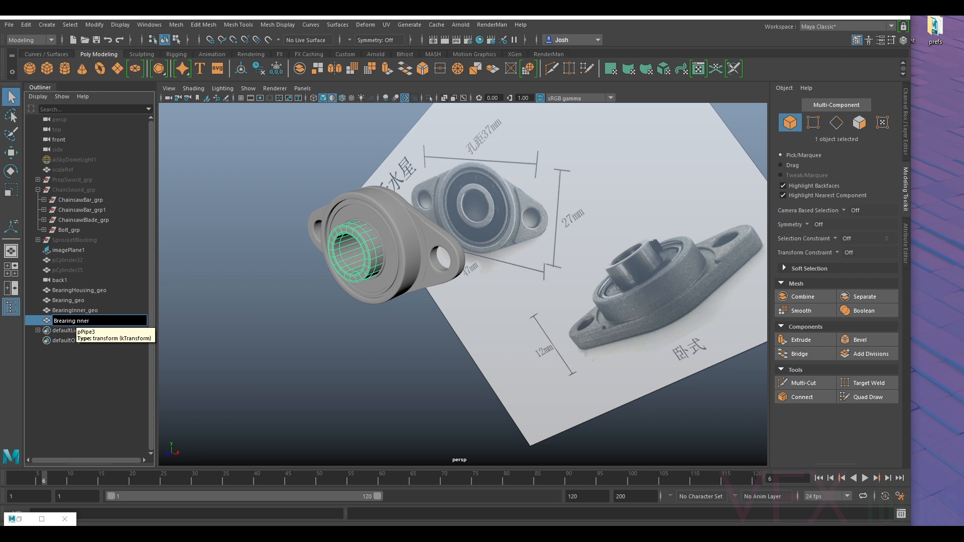
text(earingInner_geo)
key(Return)
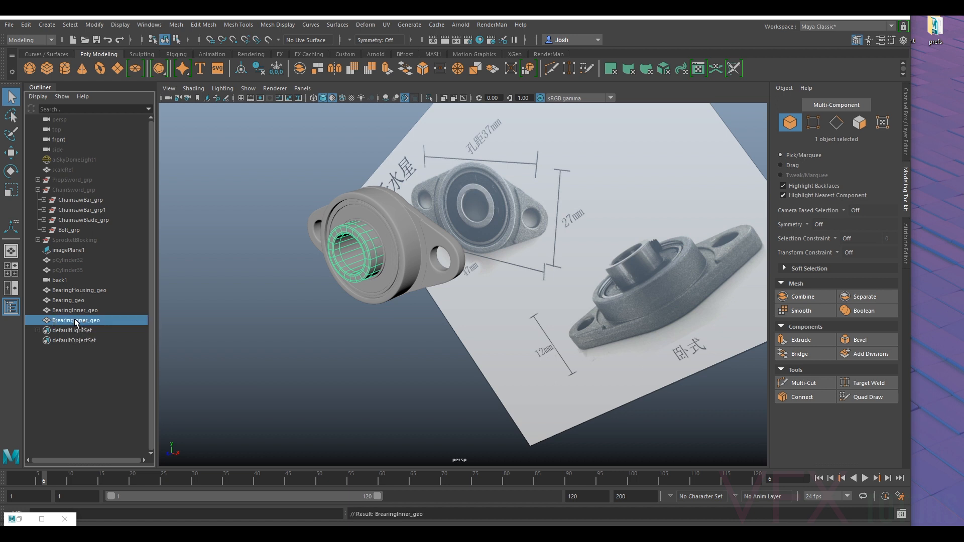
- Rename the disc mesh around the central pipe as BearingInnerCover_geo
double_click(79, 311)
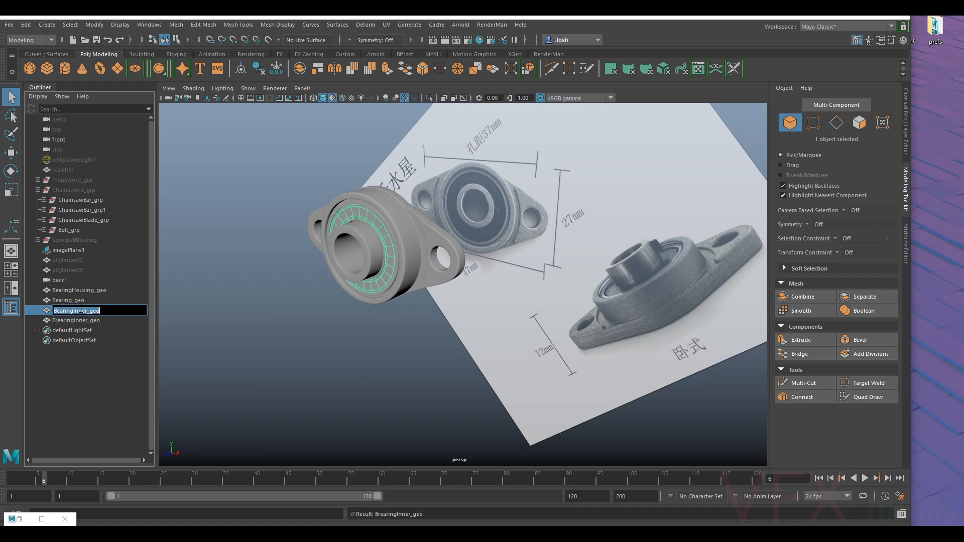
click(87, 311)
text(Cover)
key(Return)
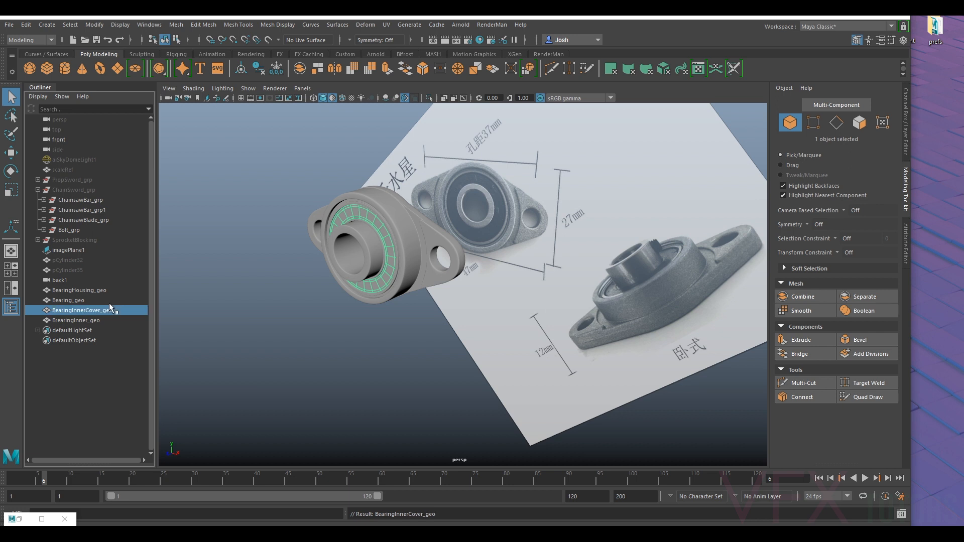
- Group the housing, bearing ring, inner cover and central pipe meshes and name the group Bearing_grp
click(83, 289)
ctrl+click(82, 300)
ctrl+click(84, 311)
ctrl+click(86, 320)
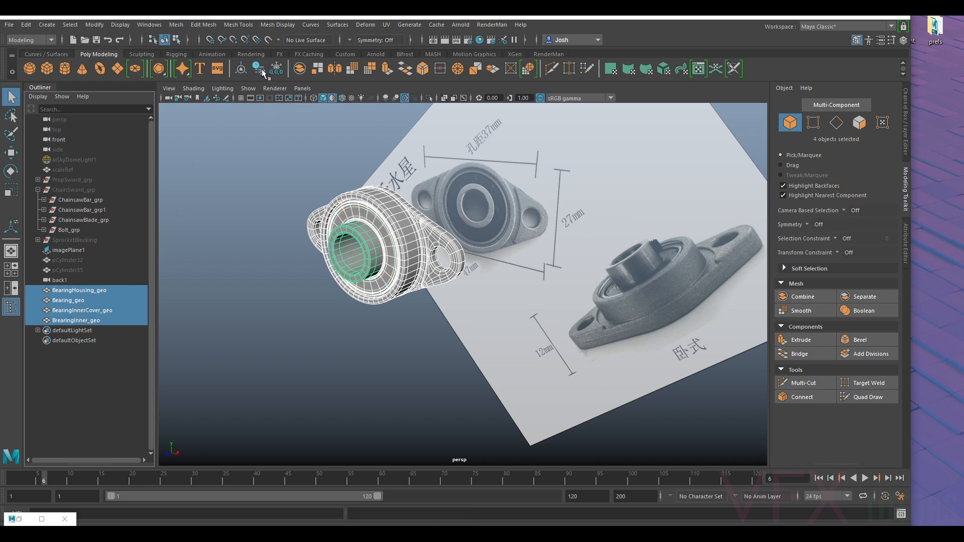
key(ctrl+g)
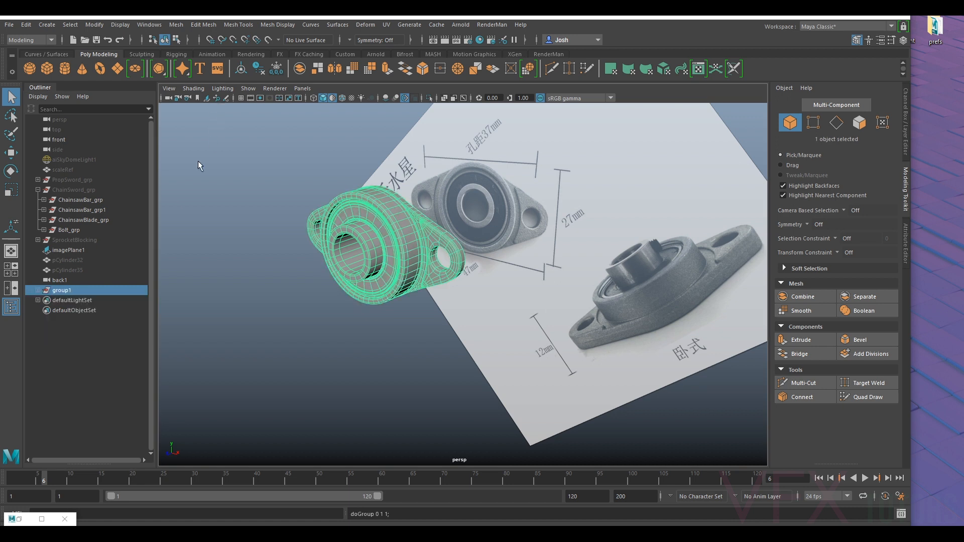
double_click(72, 289)
text(Bearing_g)
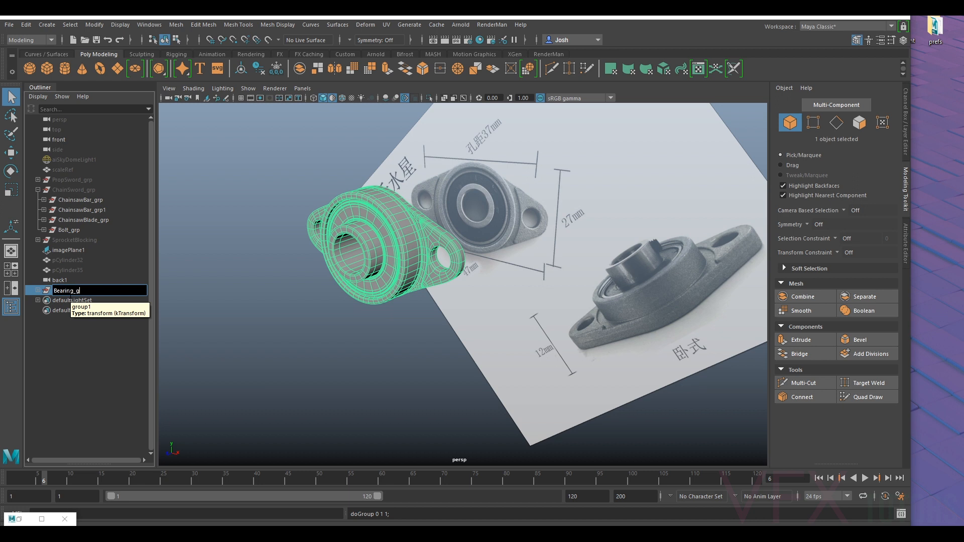
text(rp)
key(Return)
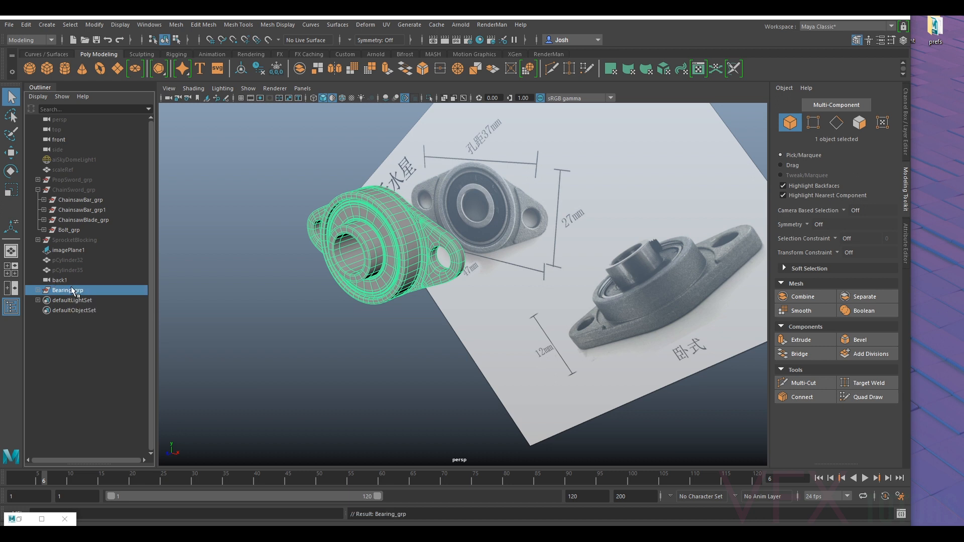
- Unhide ChainSword_grp and hide the bearing reference image plane
scroll(263, 259, down, 3)
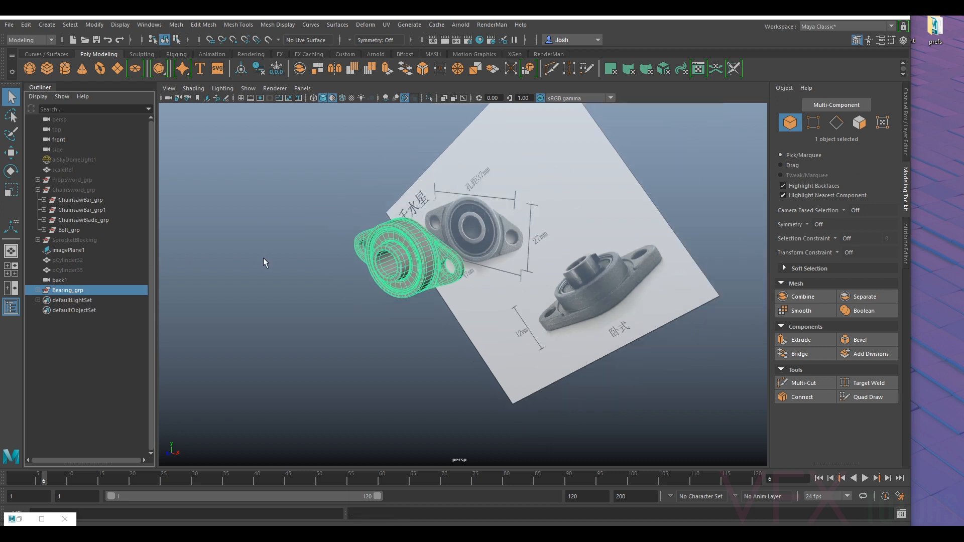
alt+drag(289, 271, 348, 260)
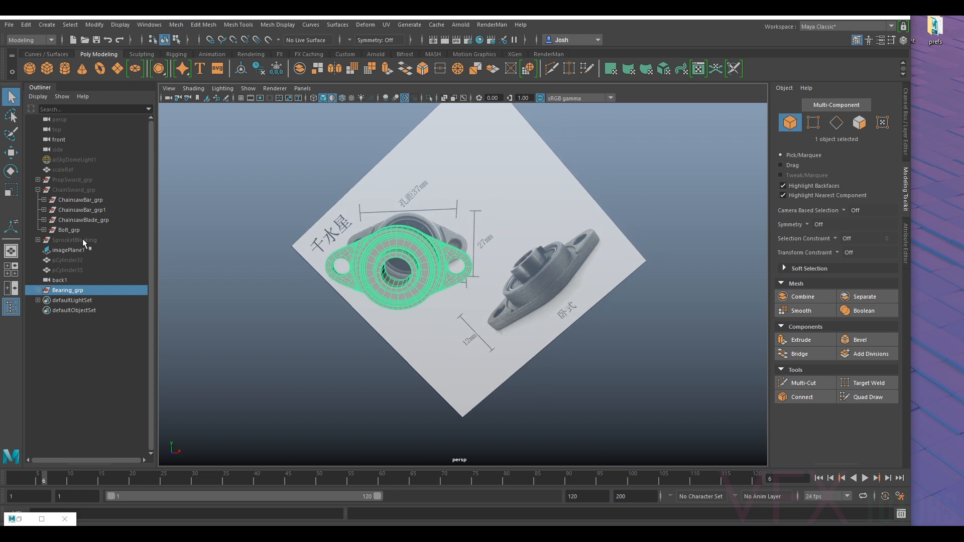
click(77, 191)
key(shift+h)
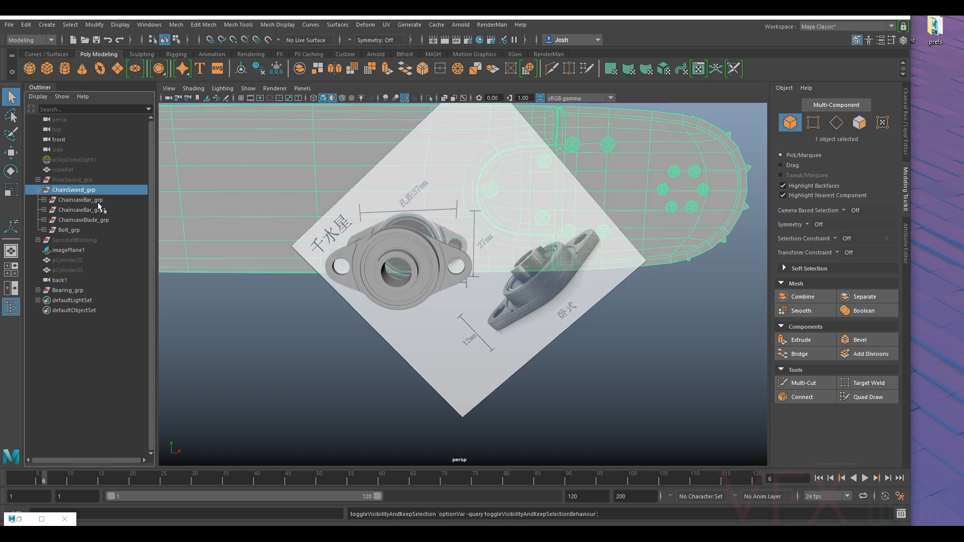
key(f)
alt+drag(339, 283, 446, 306)
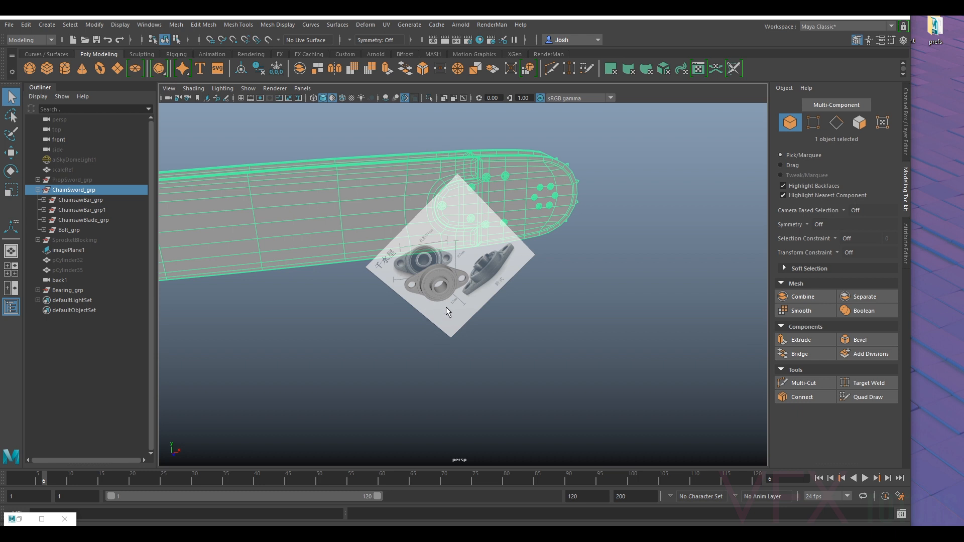
click(451, 309)
key(ctrl+h)
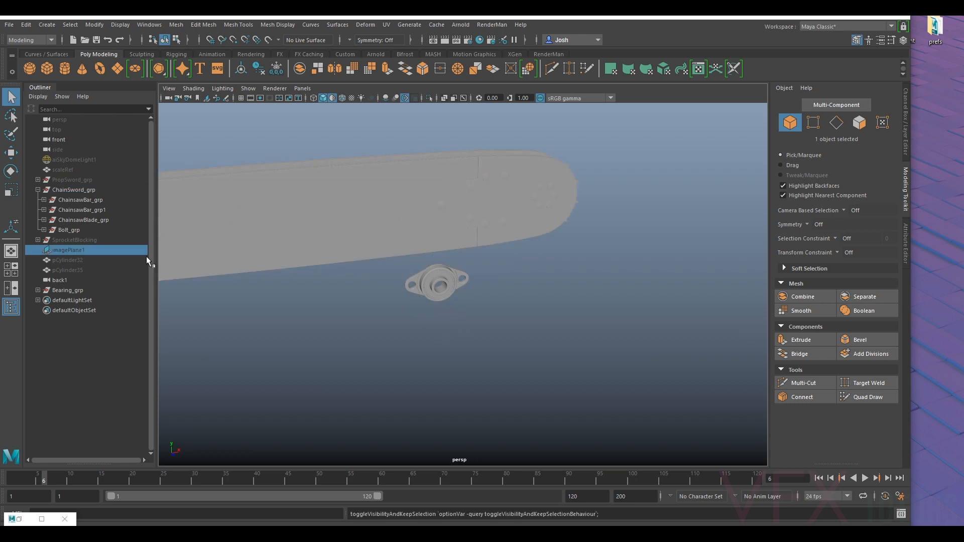
- Freeze the transformations of Bearing_grp and center its pivot on the bearing
click(68, 290)
alt+drag(225, 278, 508, 269)
key(w)
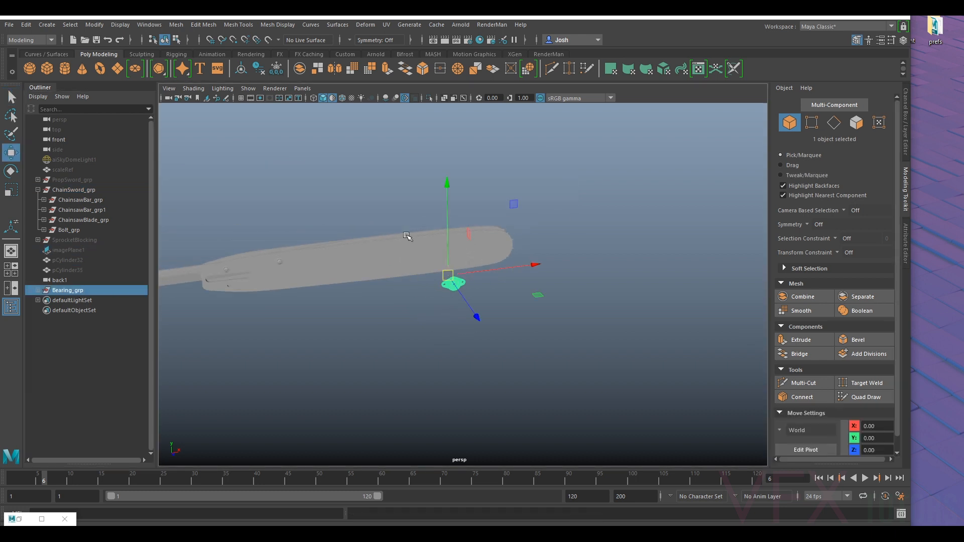
click(276, 71)
click(244, 70)
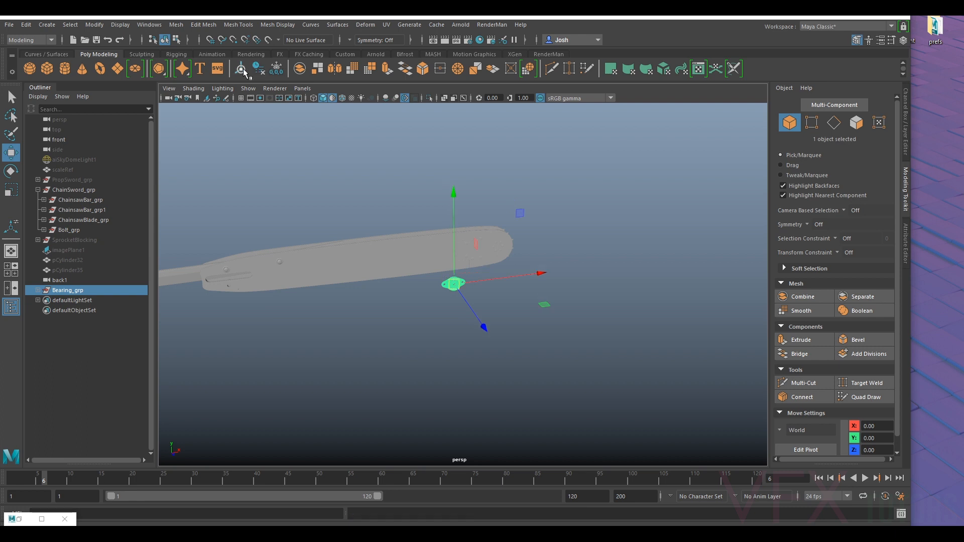
- Move the bearing group along X to the handle end of the chain sword and unhide SprocketBlocking
drag(508, 276, 251, 310)
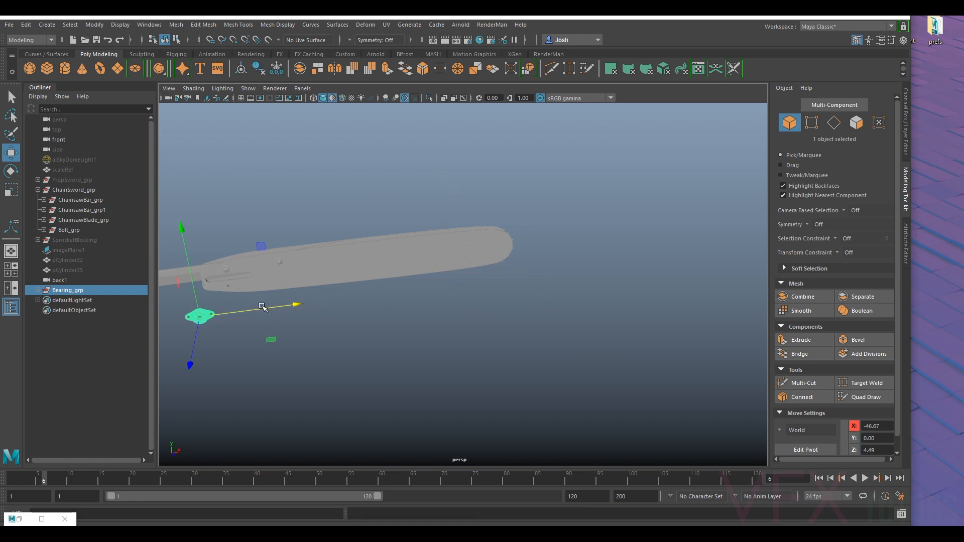
alt+middle_drag(251, 309, 409, 292)
click(90, 240)
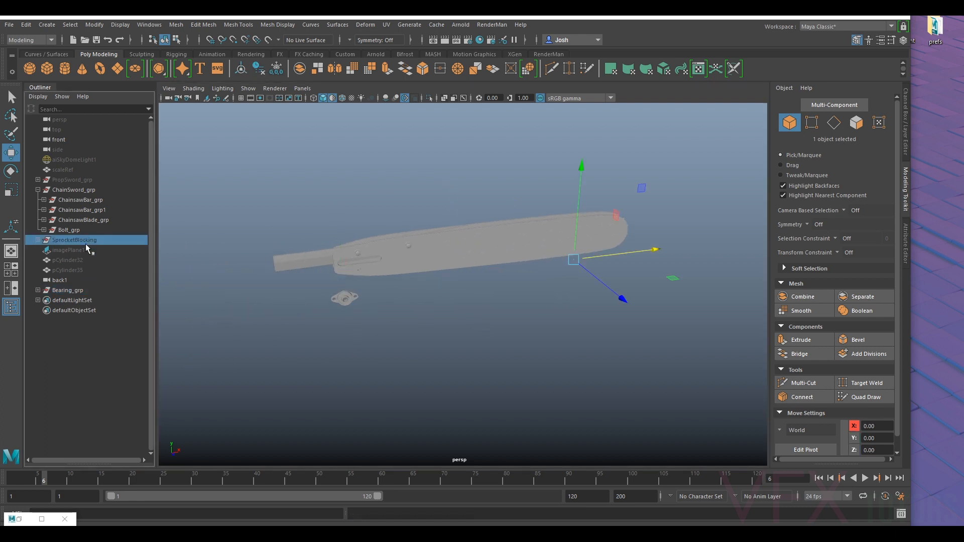
scroll(367, 294, up, 3)
alt+drag(366, 292, 475, 301)
- Move the bearing group onto the sprocket blocking beside the sword bar, at about X -48.6, Y 2.3, Z -9.1
click(67, 290)
drag(540, 317, 328, 284)
alt+middle_drag(328, 284, 419, 306)
scroll(420, 306, up, 4)
alt+drag(420, 306, 370, 303)
key(f)
scroll(386, 297, down, 7)
drag(488, 279, 434, 222)
alt+drag(436, 231, 455, 282)
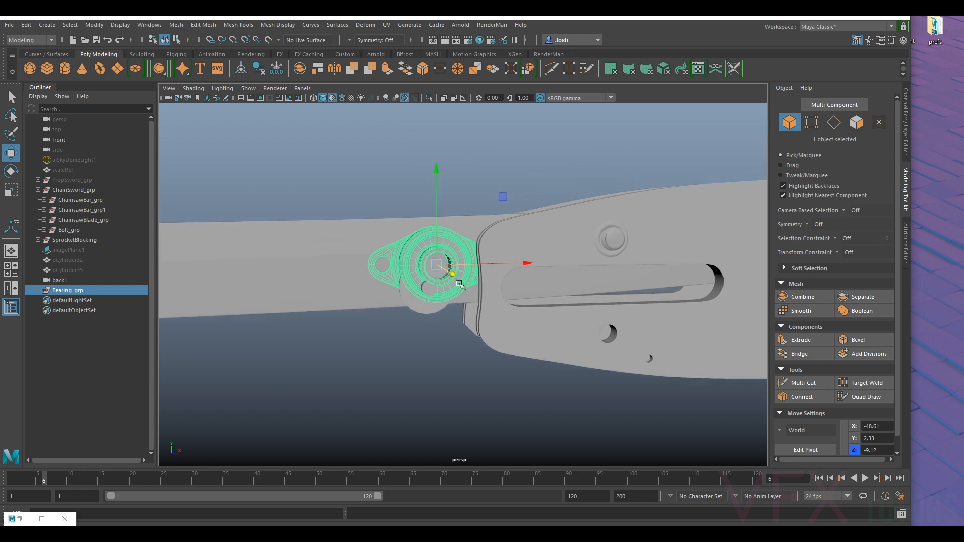
- Shift the bearing group to about X -49.5, Y 2.7 and display wireframe on the shaded models
mouse_move(428, 225)
mouse_down()
mouse_move(446, 239)
mouse_move(434, 241)
mouse_up()
alt+drag(435, 285, 415, 288)
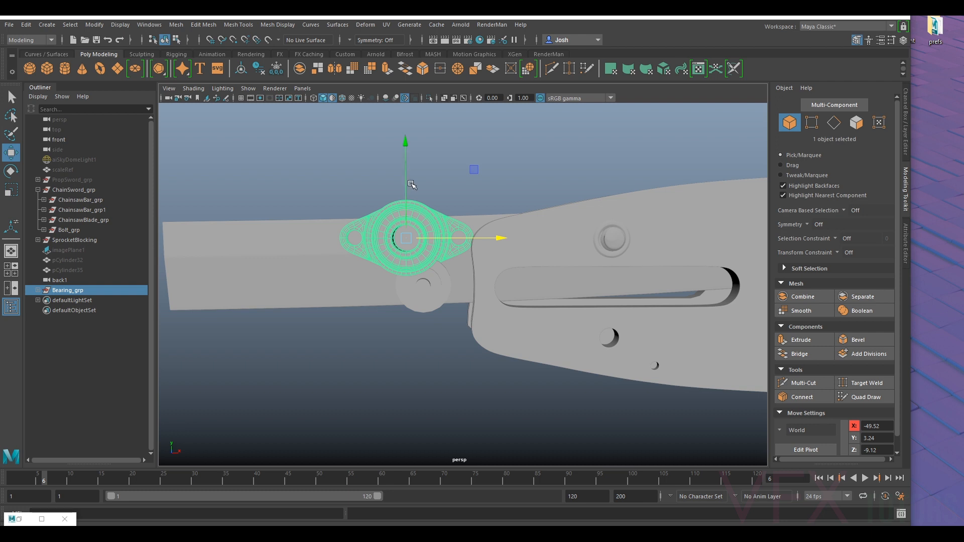
drag(408, 178, 409, 193)
click(194, 88)
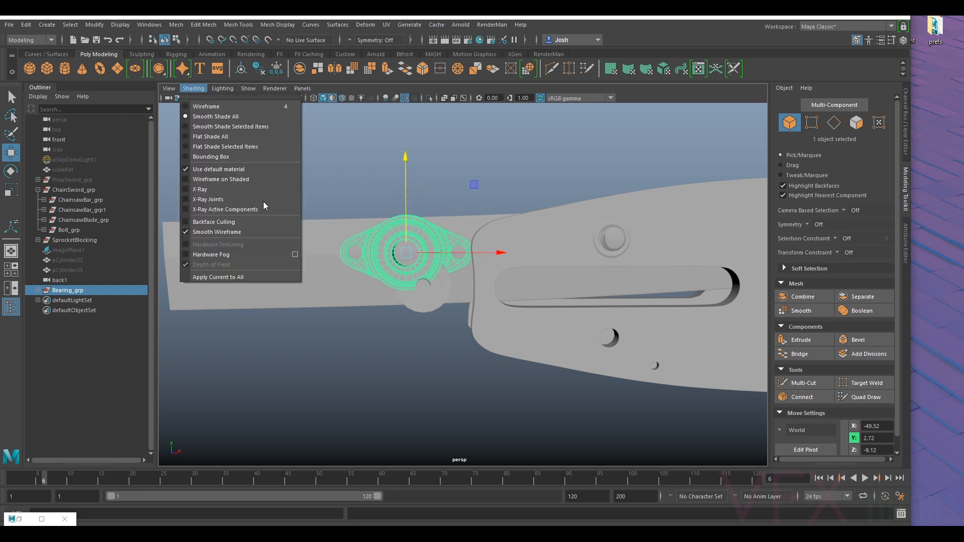
click(231, 189)
- Rotate the bearing group so its flange runs diagonally, and position it at about X -49.2, Y 2.4 above the sprocket axle
alt+drag(428, 196, 407, 226)
key(e)
key(w)
drag(456, 259, 464, 263)
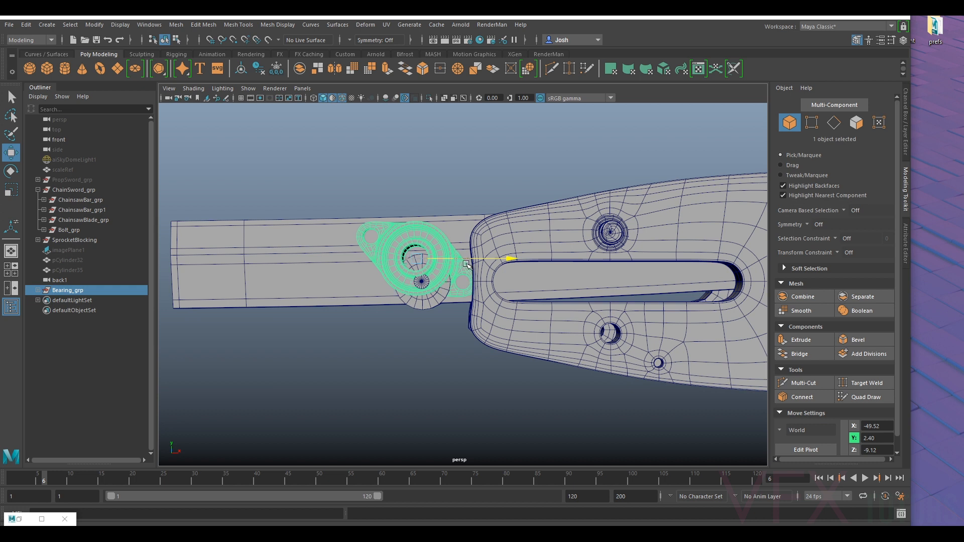
drag(466, 263, 469, 264)
alt+drag(469, 265, 521, 282)
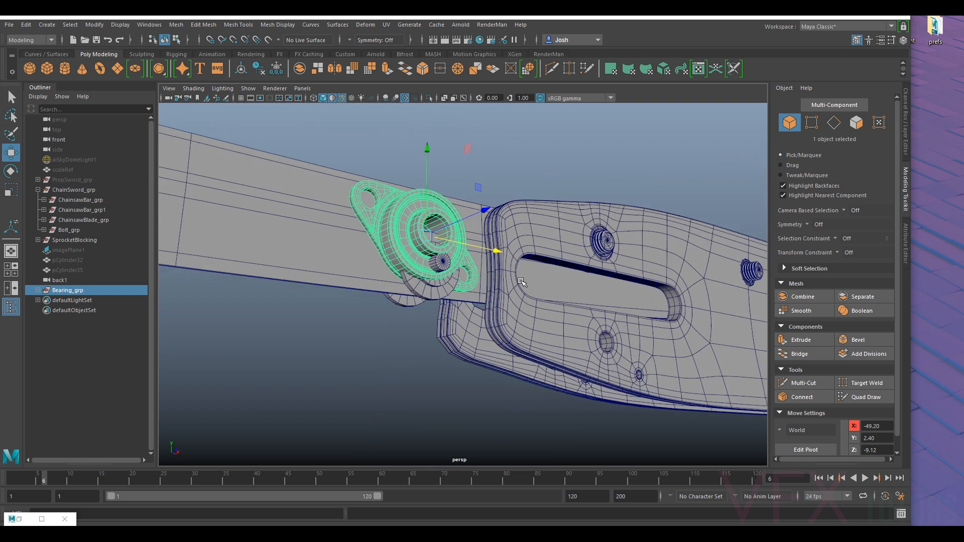
- Hide the SprocketBlocking group so only the bearing remains against the sword handle
click(68, 237)
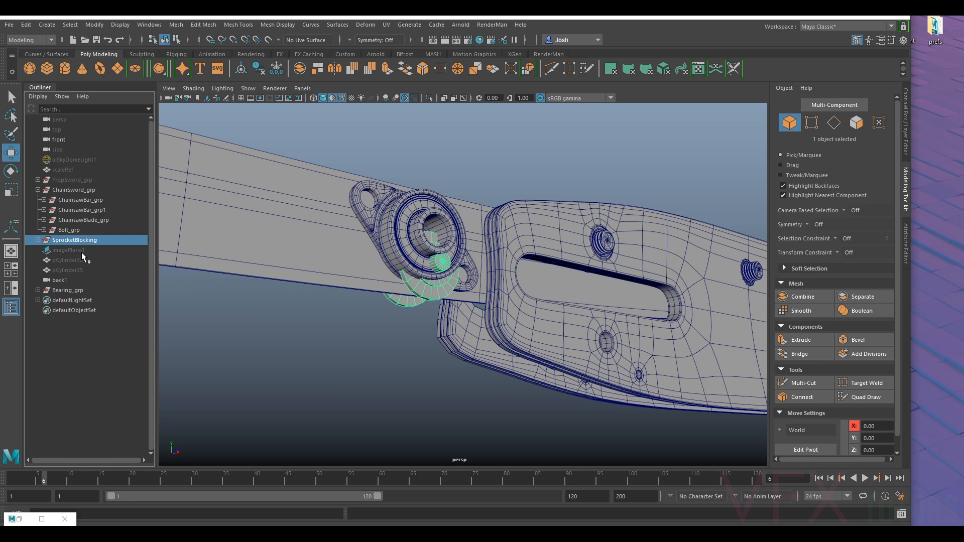
key(h)
alt+drag(451, 267, 397, 304)
scroll(401, 303, down, 4)
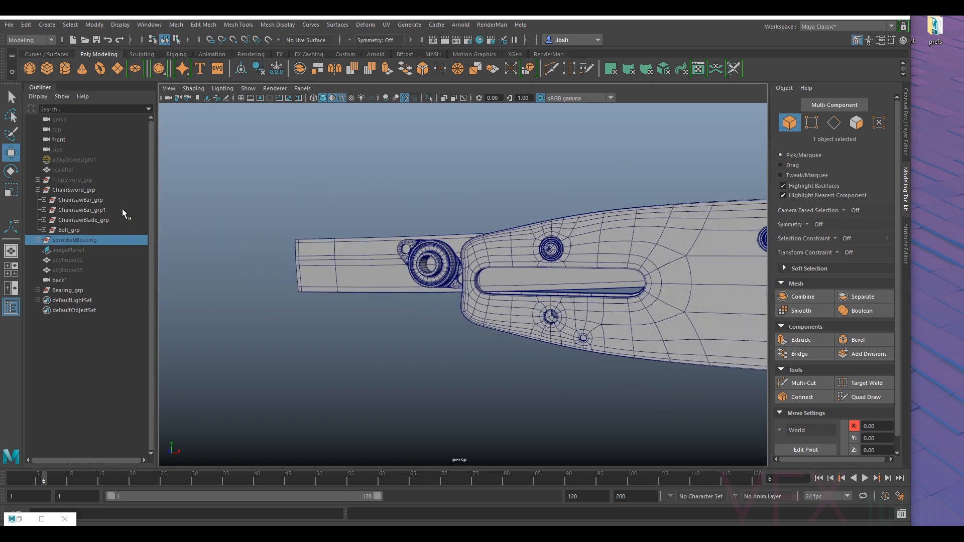
- Rotate the bearing flange to a steeper diagonal and move the group to about X -48.8, Y 1.8 against the bar's end
click(68, 291)
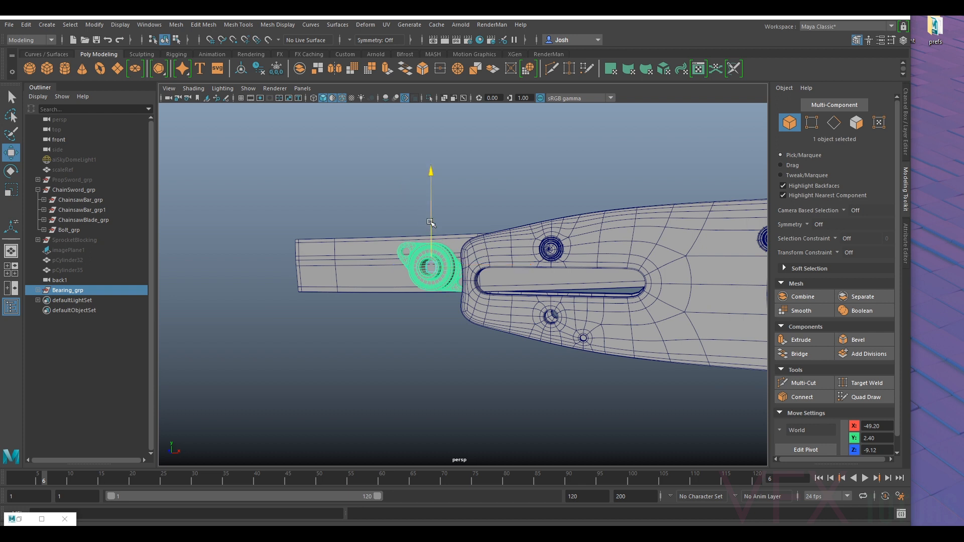
alt+drag(431, 221, 409, 232)
key(e)
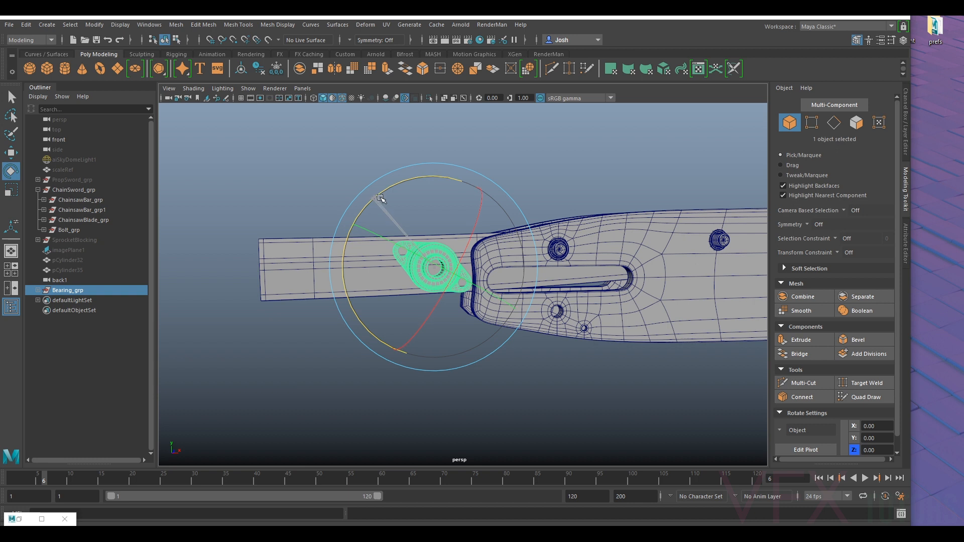
drag(380, 198, 425, 202)
key(w)
drag(431, 243, 474, 277)
alt+drag(474, 277, 453, 278)
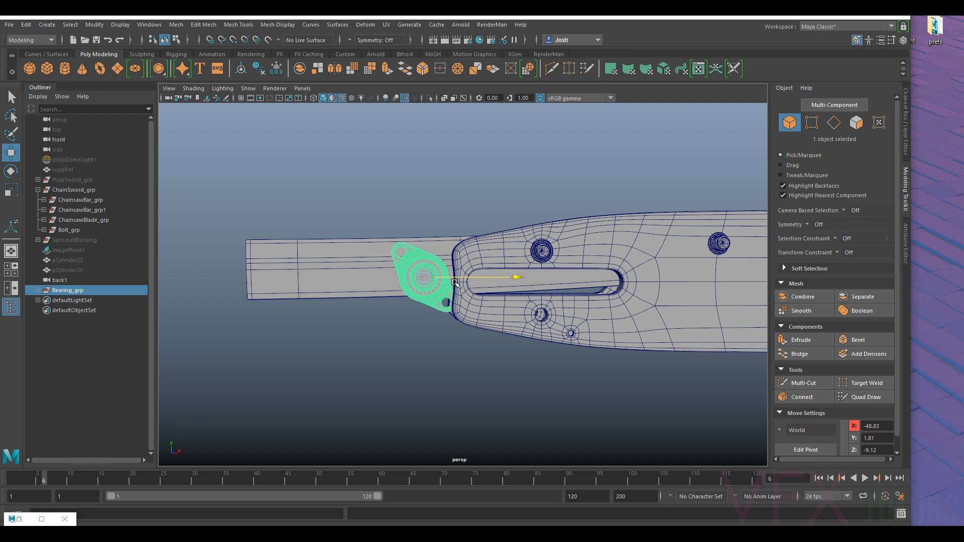
- Move the bearing group slightly toward the chainsaw bar, to about X -48.72
drag(454, 283, 457, 283)
alt+drag(457, 282, 369, 246)
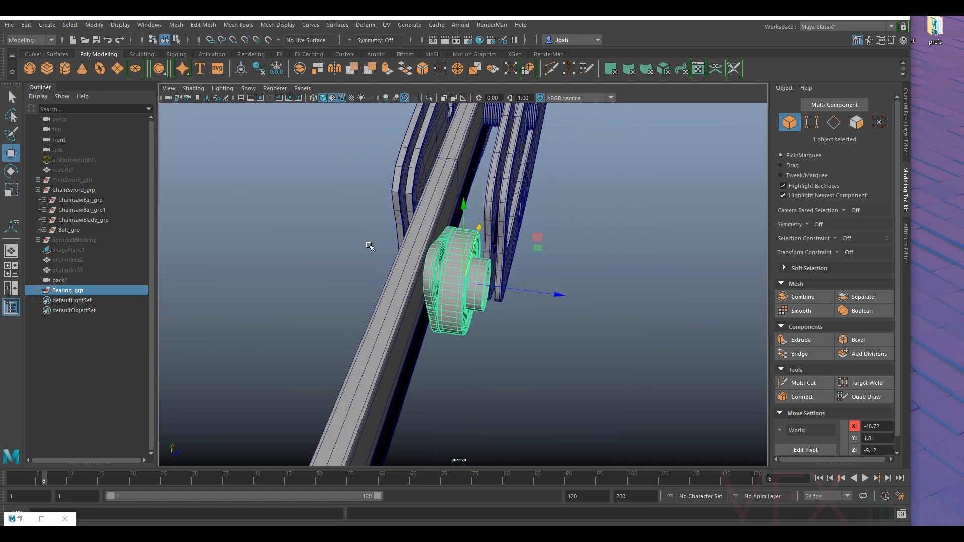
- Duplicate the bearing group and move the copy to the opposite side of the handle, at about Translate Z -15.92
key(ctrl+d)
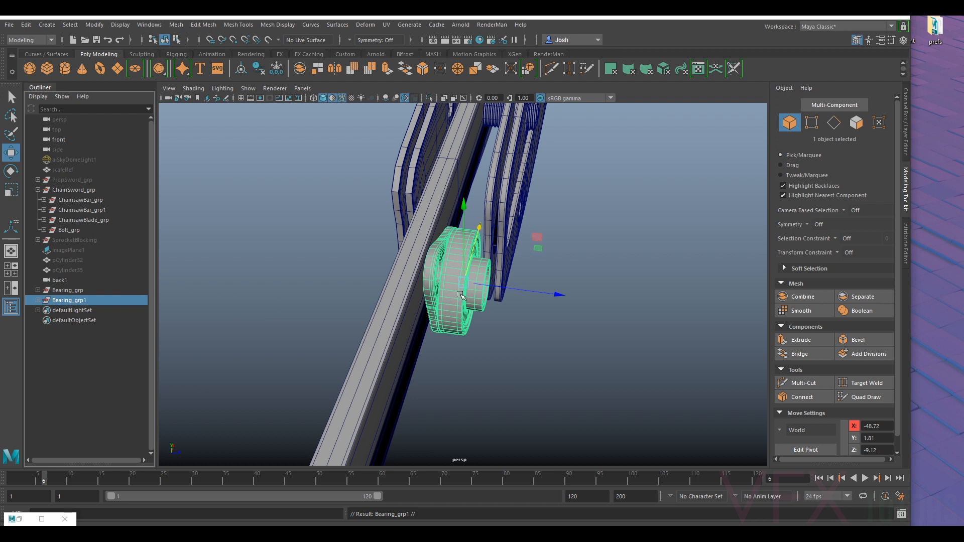
drag(514, 288, 410, 274)
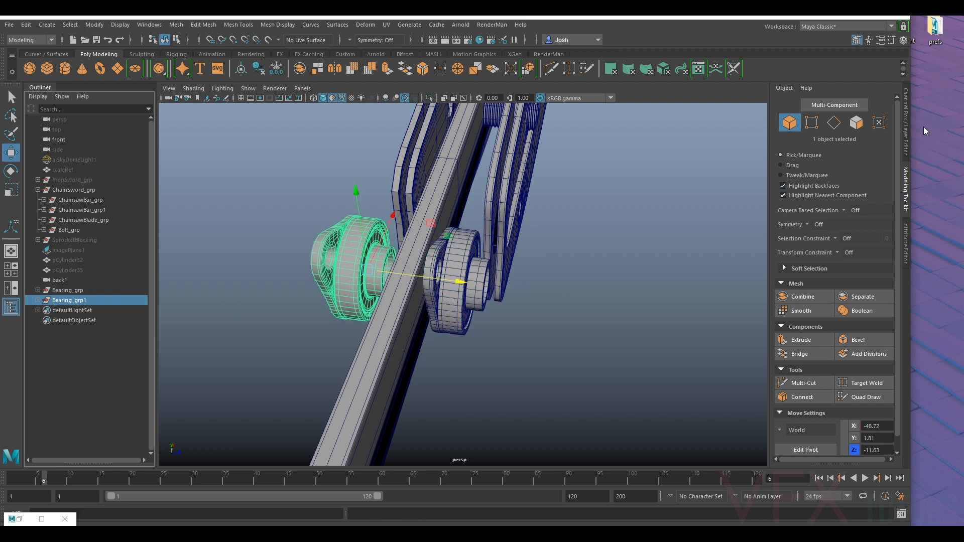
click(905, 145)
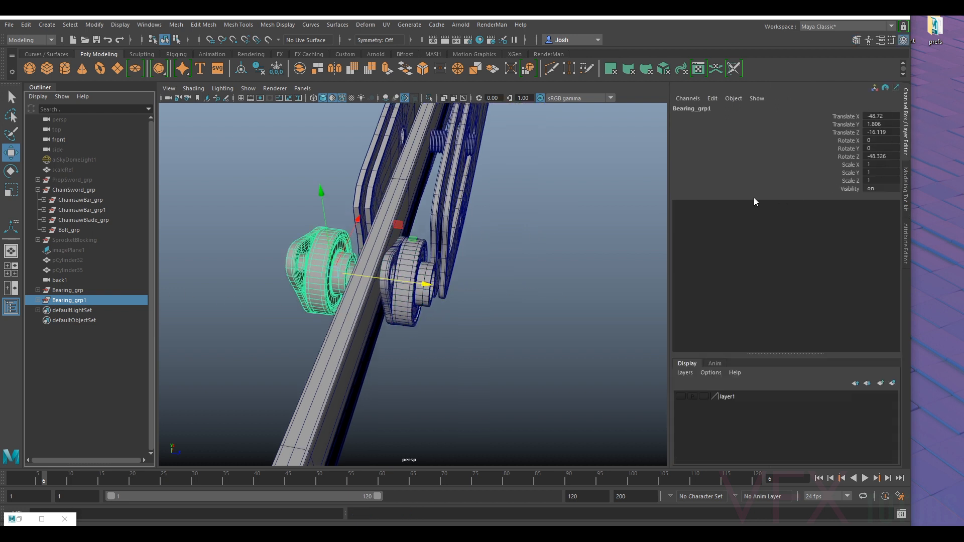
drag(412, 282, 418, 287)
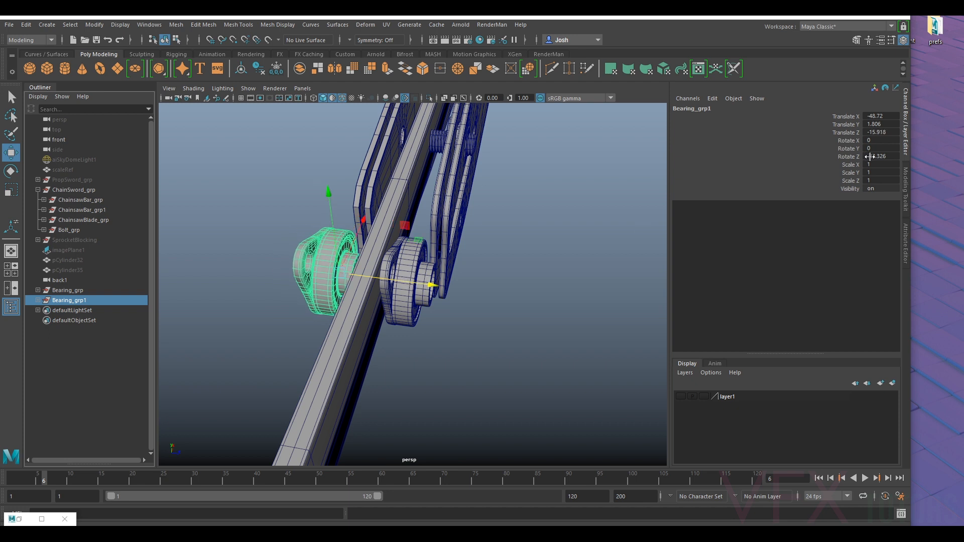
- Mirror the bearing copy with Scale Z -1 and seat it against the handle at about X -48.72, Z -15.24
click(876, 180)
text(-1)
key(Return)
mouse_move(474, 291)
alt+mouse_down()
mouse_move(495, 296)
mouse_move(458, 291)
alt+mouse_up()
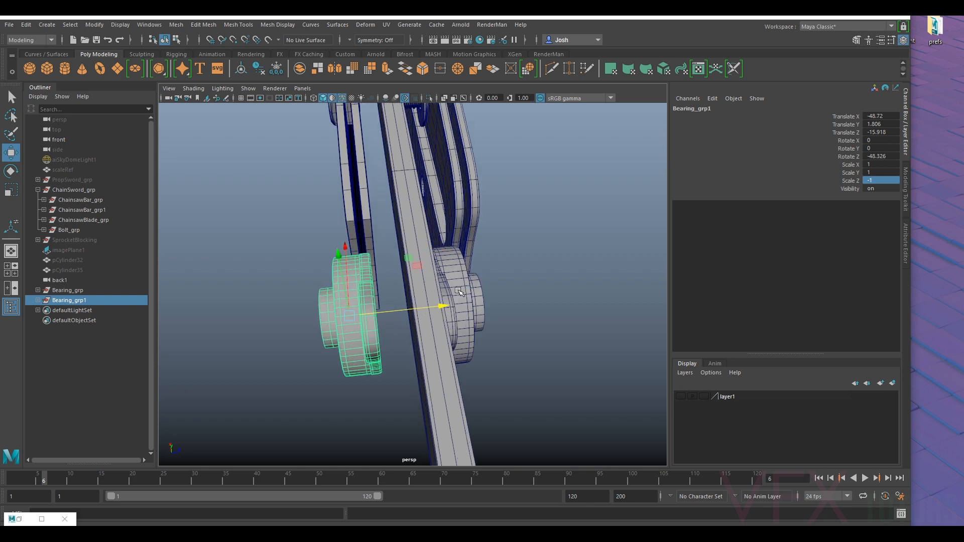
drag(409, 312, 438, 235)
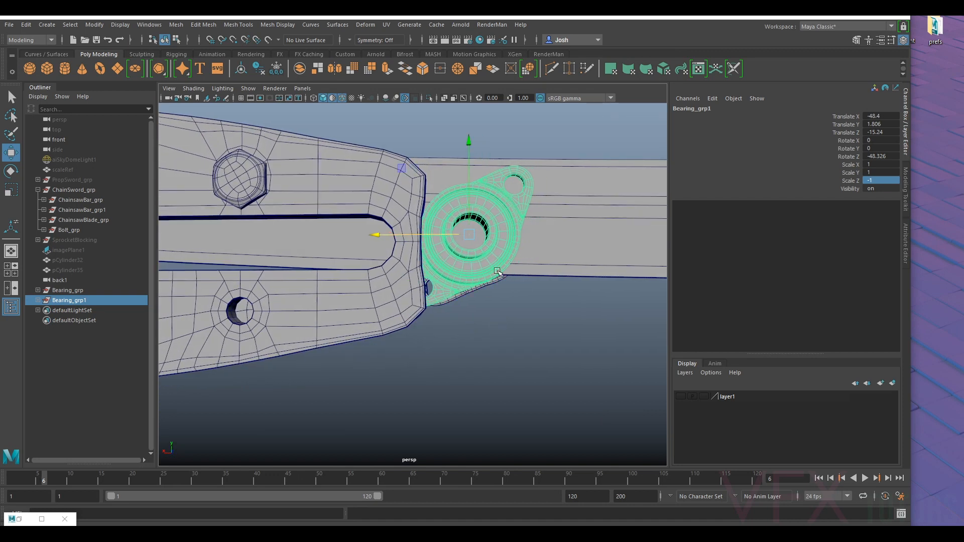
alt+drag(485, 256, 443, 255)
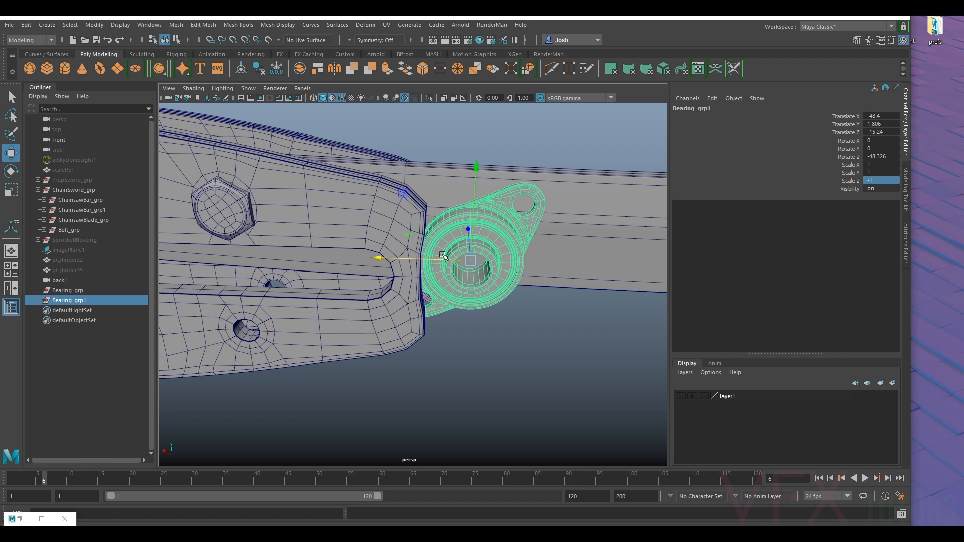
key(ctrl+z)
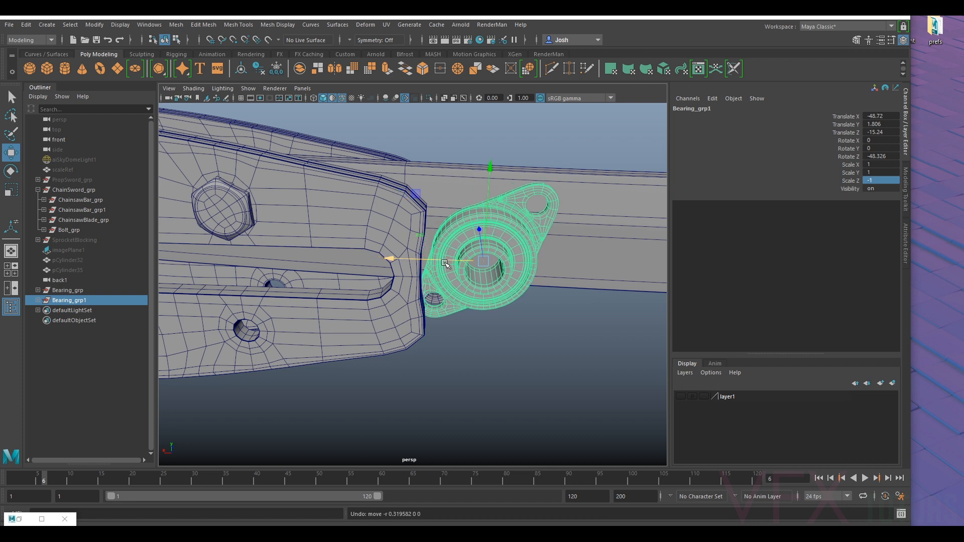
- Examine from several angles how both bearings sit against the handle and the ends of the chainsaw bars
alt+drag(496, 309, 488, 216)
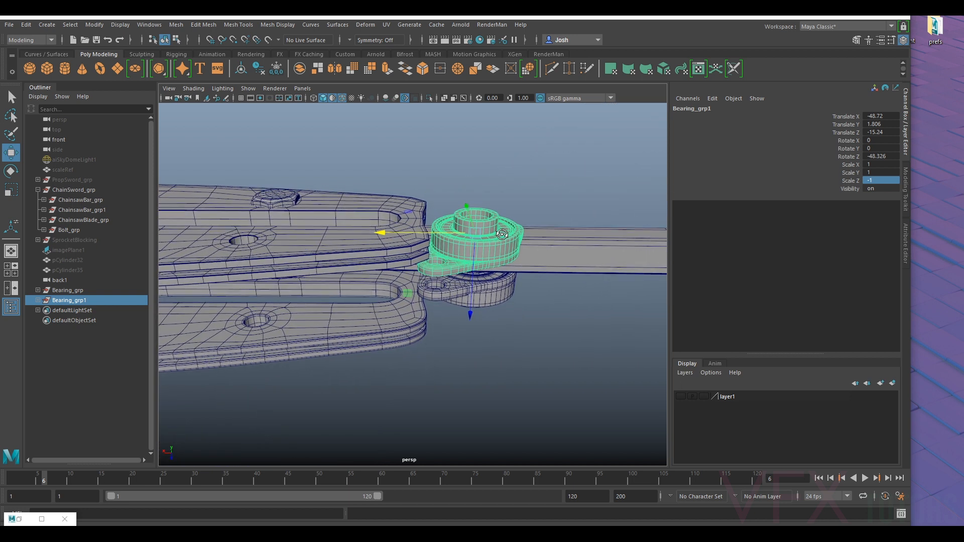
alt+drag(501, 218, 428, 356)
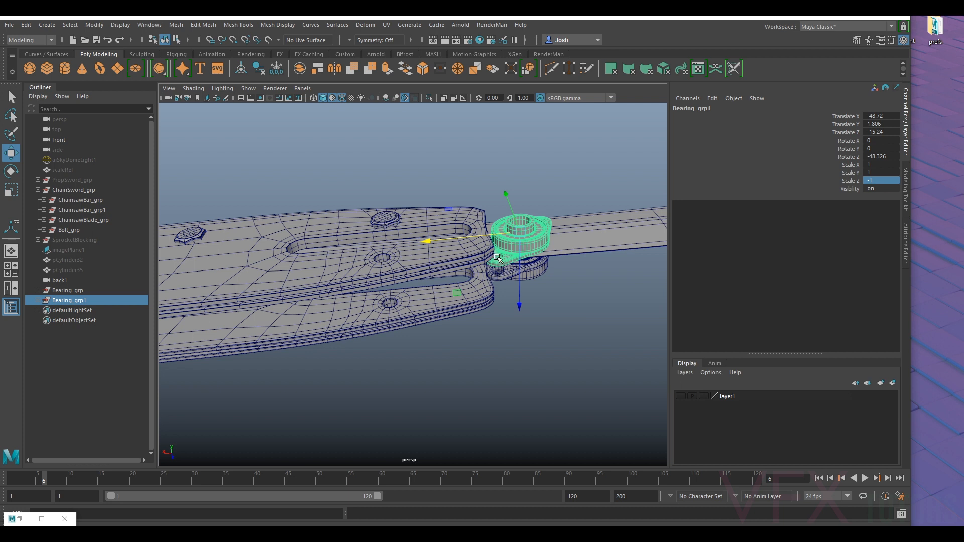
alt+drag(496, 260, 505, 287)
alt+drag(390, 289, 351, 339)
scroll(353, 321, down, 6)
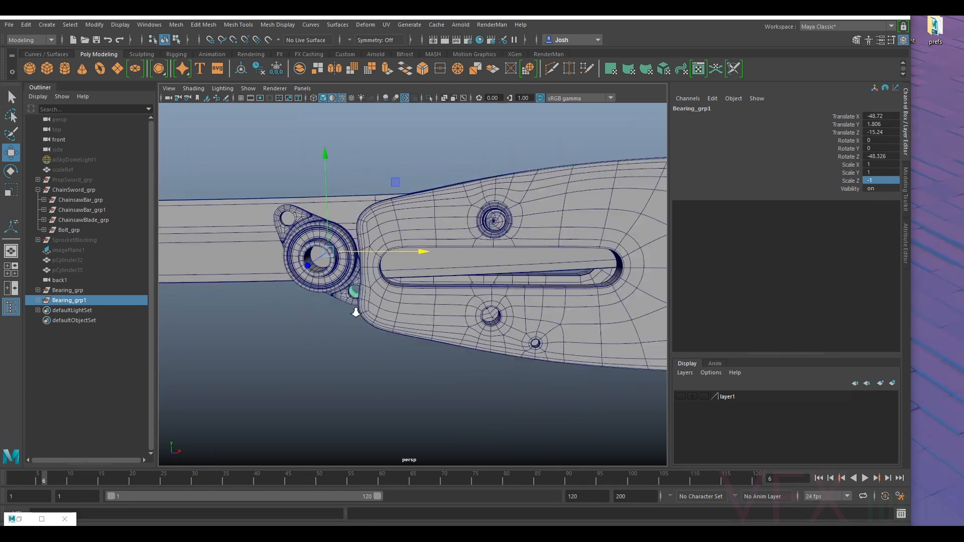
click(403, 338)
alt+drag(433, 251, 452, 247)
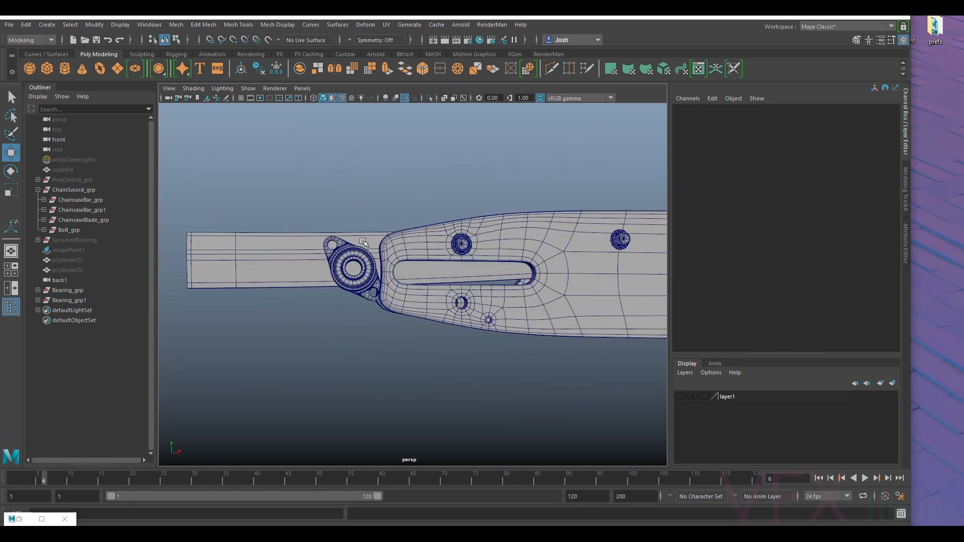
scroll(337, 306, up, 4)
alt+drag(329, 315, 371, 310)
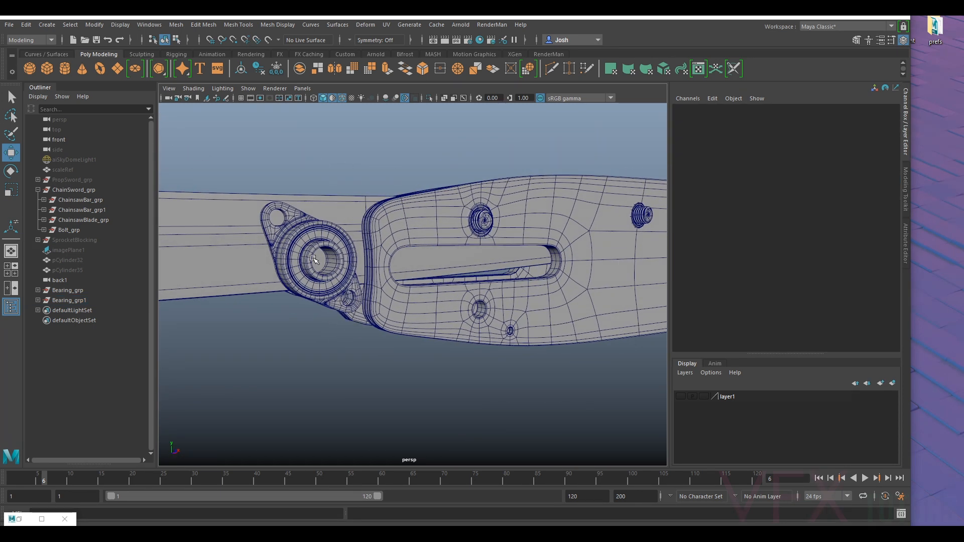
alt+drag(312, 259, 267, 259)
scroll(267, 259, down, 6)
alt+drag(450, 351, 411, 359)
scroll(442, 336, up, 5)
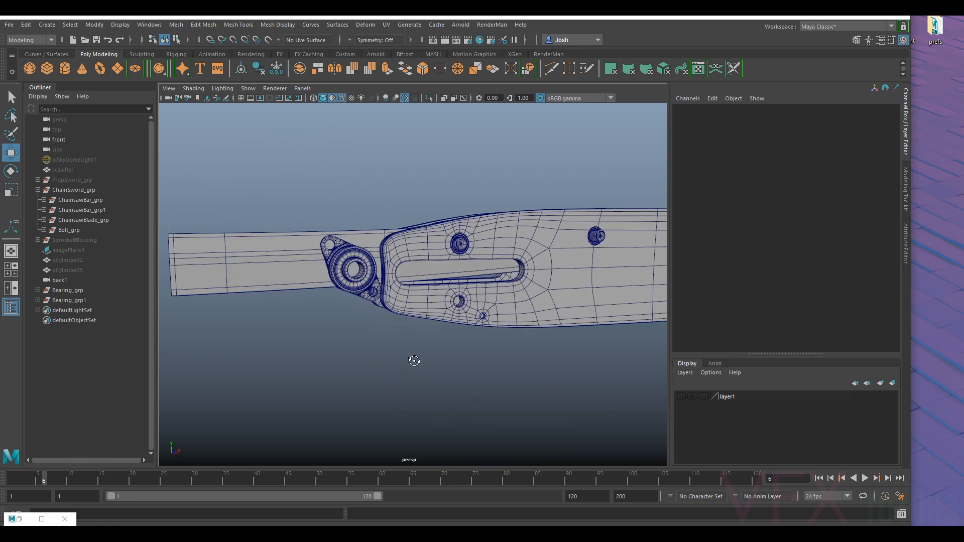
- Scale the original bearing group to about 0.876, rotate it to about -42.7 in Z, and raise it to about Y 2.36
click(76, 294)
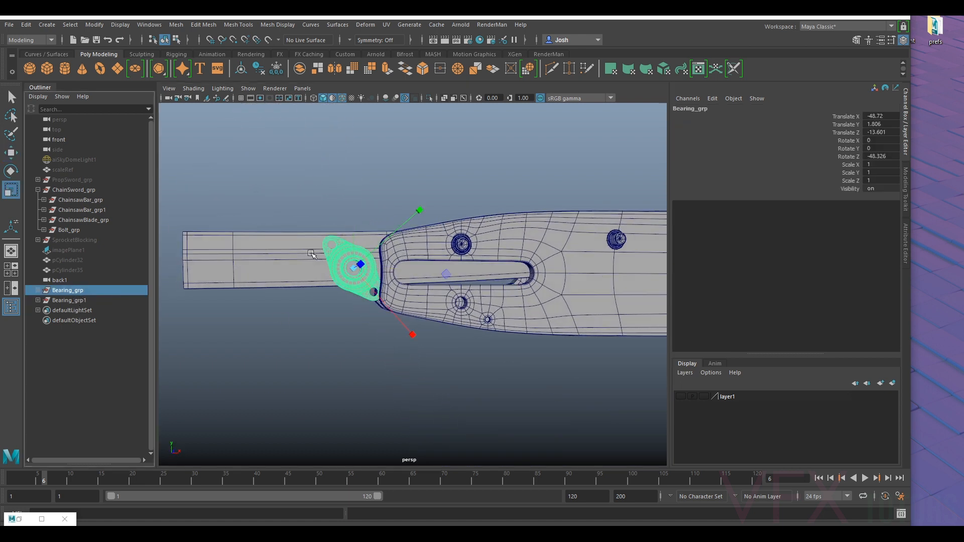
drag(354, 267, 348, 271)
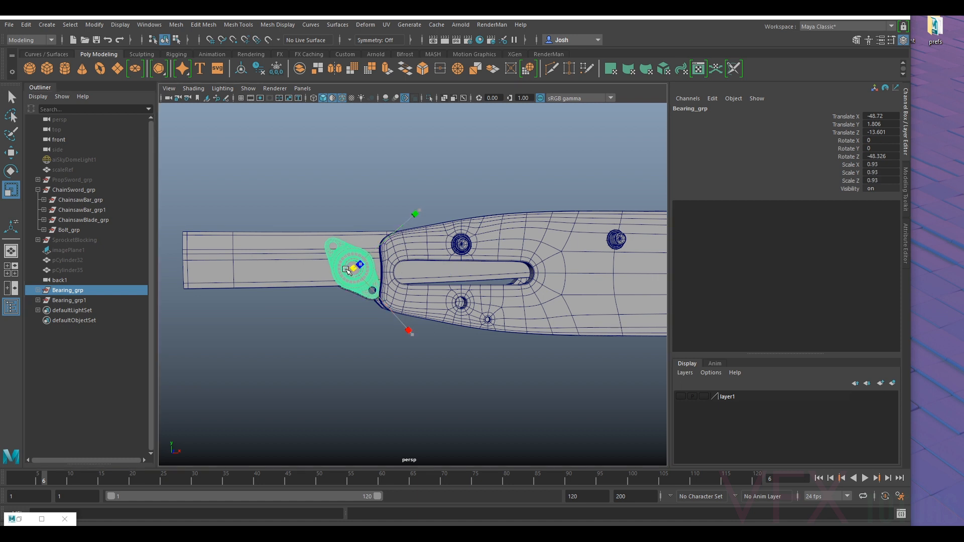
key(w)
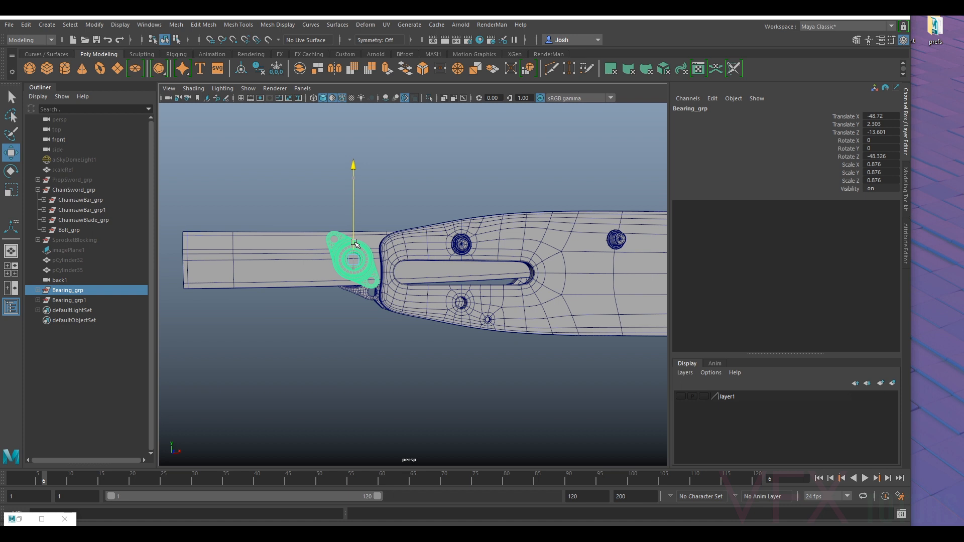
key(e)
drag(276, 295, 272, 300)
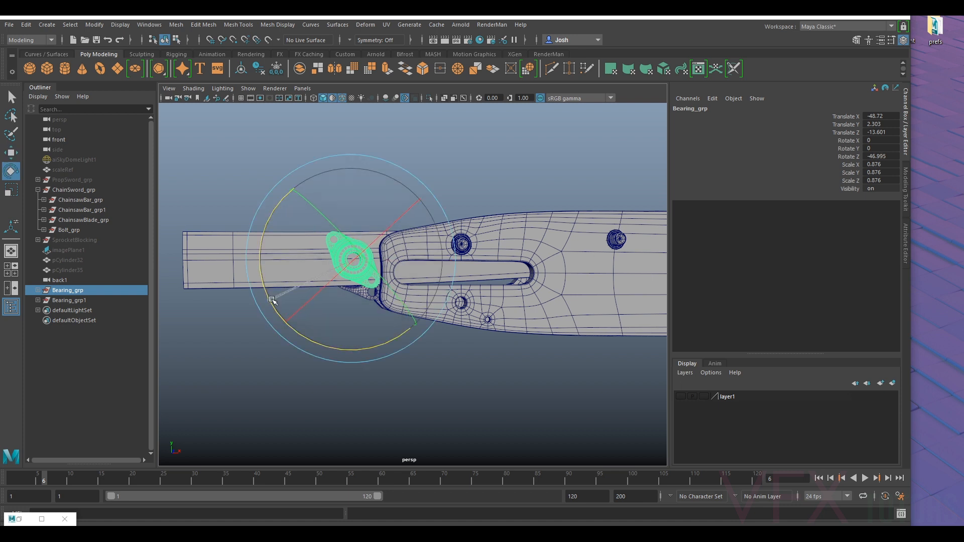
key(w)
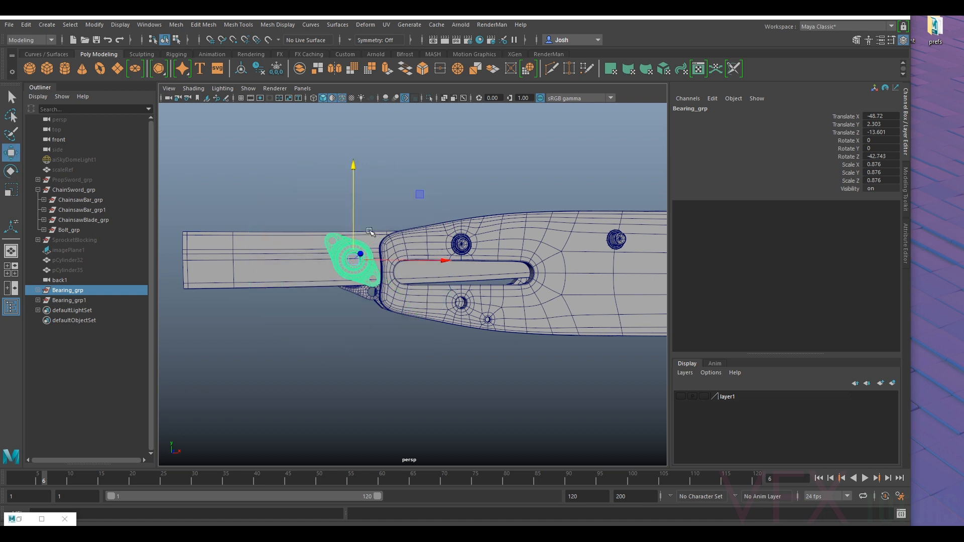
alt+drag(354, 236, 439, 354)
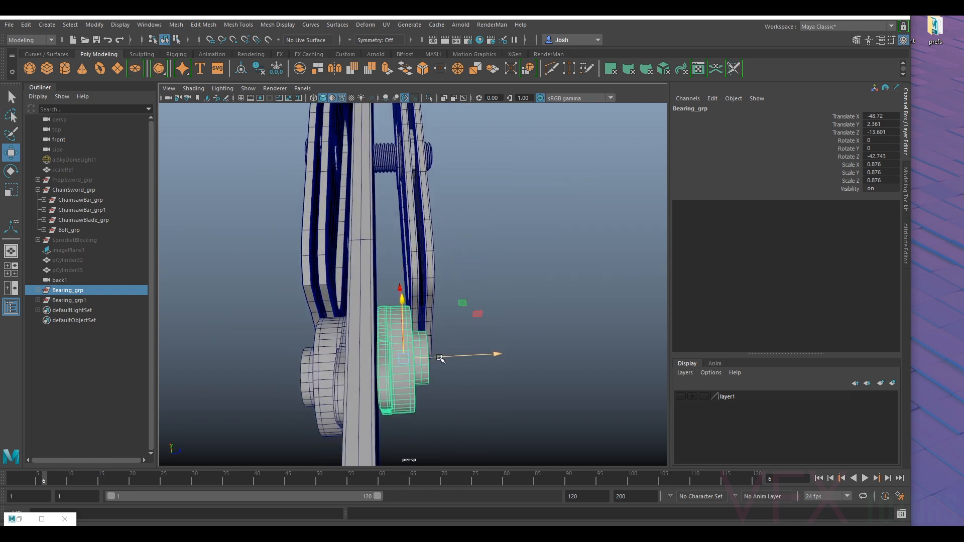
- Delete the mirrored bearing copy and reselect the original bearing group
click(83, 300)
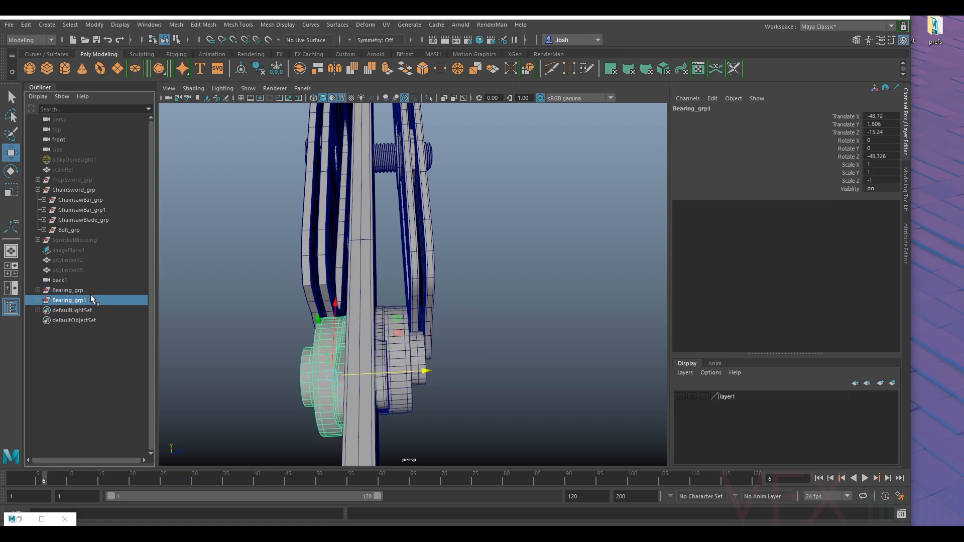
key(Delete)
click(75, 291)
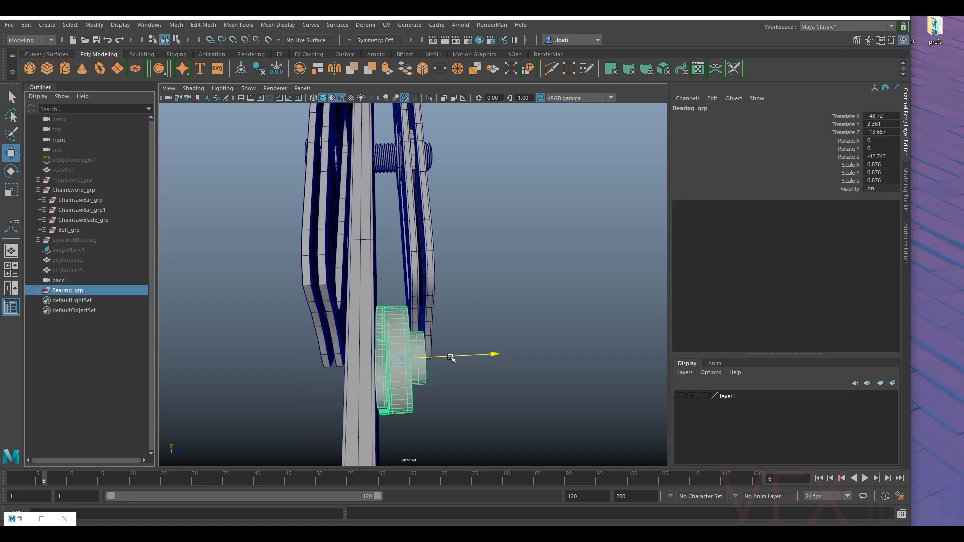
- Shift the bearing group to about Z -13.68 against the handle and scale it down to about 0.854
mouse_move(450, 358)
alt+mouse_down()
mouse_move(432, 387)
mouse_move(420, 382)
mouse_move(439, 349)
mouse_move(552, 349)
mouse_move(489, 300)
mouse_move(493, 314)
mouse_move(382, 370)
mouse_move(447, 312)
mouse_move(452, 331)
mouse_move(417, 342)
mouse_move(450, 385)
mouse_move(432, 402)
mouse_move(436, 414)
mouse_move(424, 402)
mouse_move(441, 365)
alt+mouse_up()
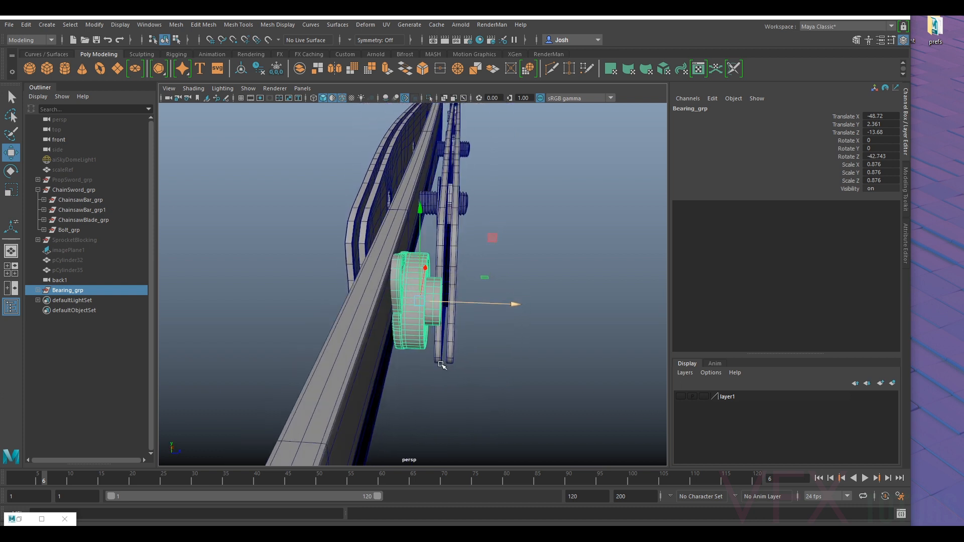
key(r)
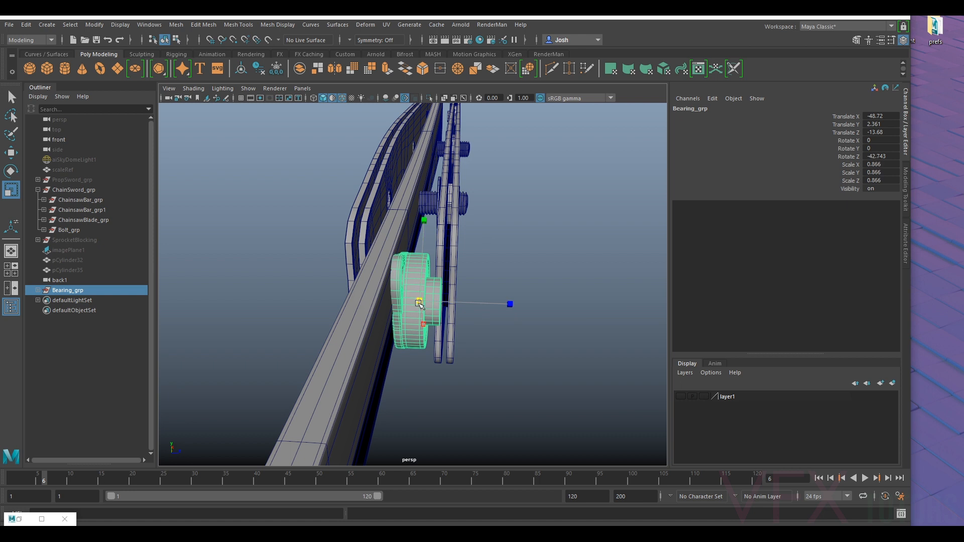
key(w)
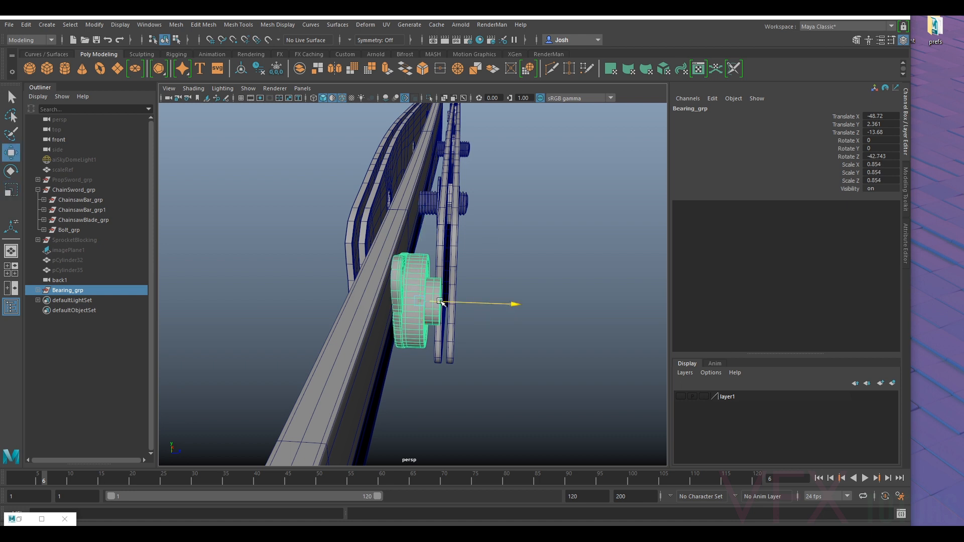
- Try the bearing flange nearly horizontal at about Rotate Z 1.76 and Y 3.18, and undo the changes
alt+drag(440, 302, 278, 201)
key(e)
drag(242, 255, 242, 263)
key(w)
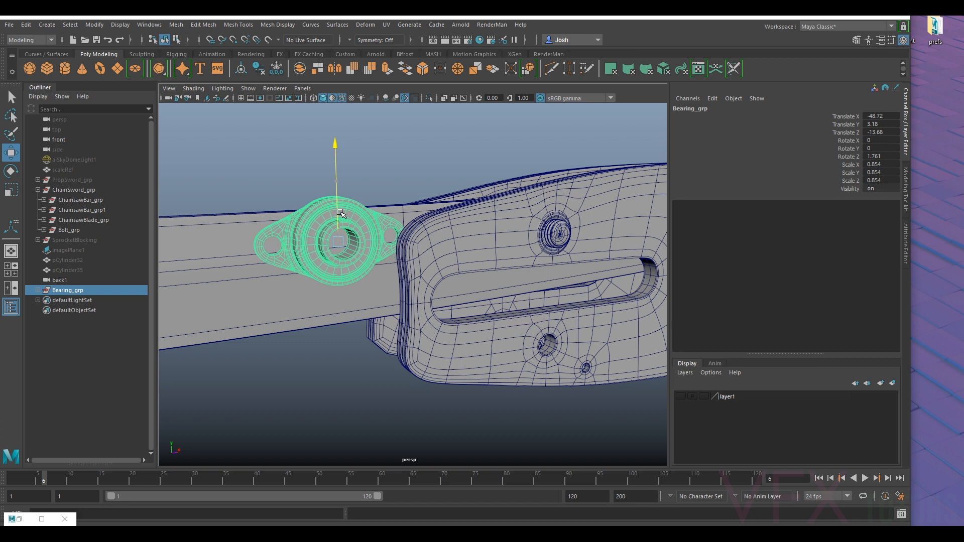
drag(394, 239, 356, 287)
scroll(313, 266, down, 4)
scroll(362, 290, up, 3)
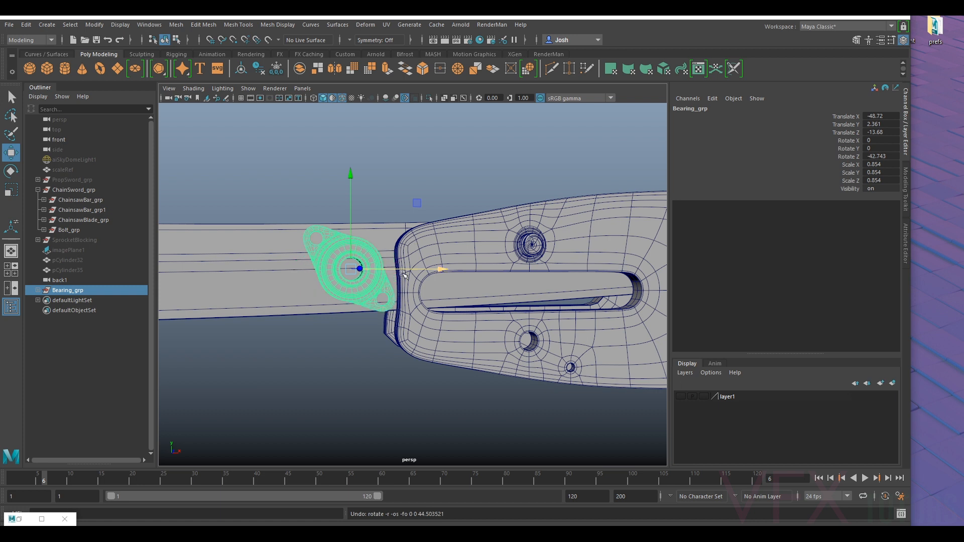
mouse_move(400, 269)
alt+mouse_down()
mouse_move(420, 281)
mouse_move(399, 284)
mouse_move(409, 345)
mouse_move(419, 271)
mouse_move(442, 267)
mouse_move(465, 221)
mouse_move(445, 280)
mouse_move(384, 322)
mouse_move(419, 274)
alt+mouse_up()
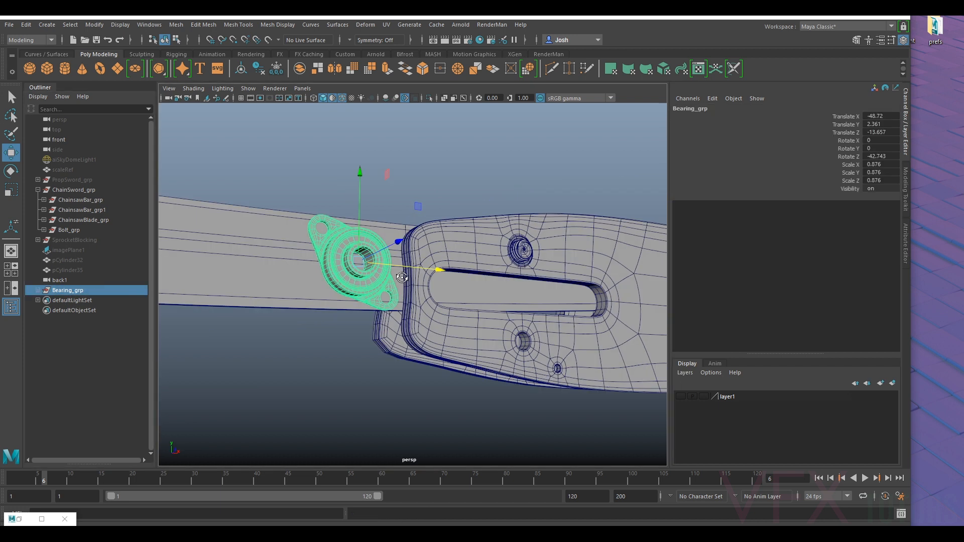
- Try lowering the bearing group to about Y 1.23 on the handle, and undo the move
mouse_move(402, 278)
alt+mouse_down()
mouse_move(373, 255)
mouse_move(385, 274)
alt+mouse_up()
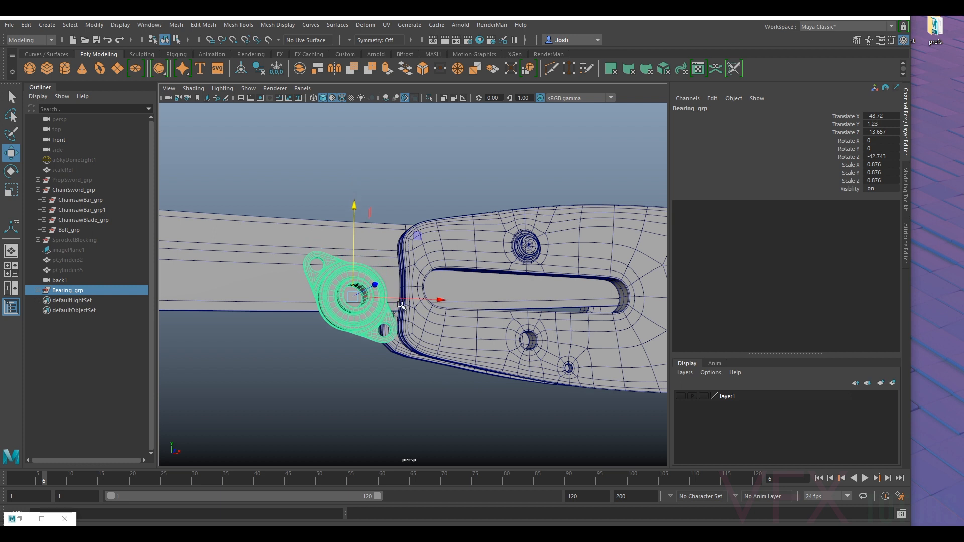
alt+drag(381, 308, 372, 252)
key(ctrl+z)
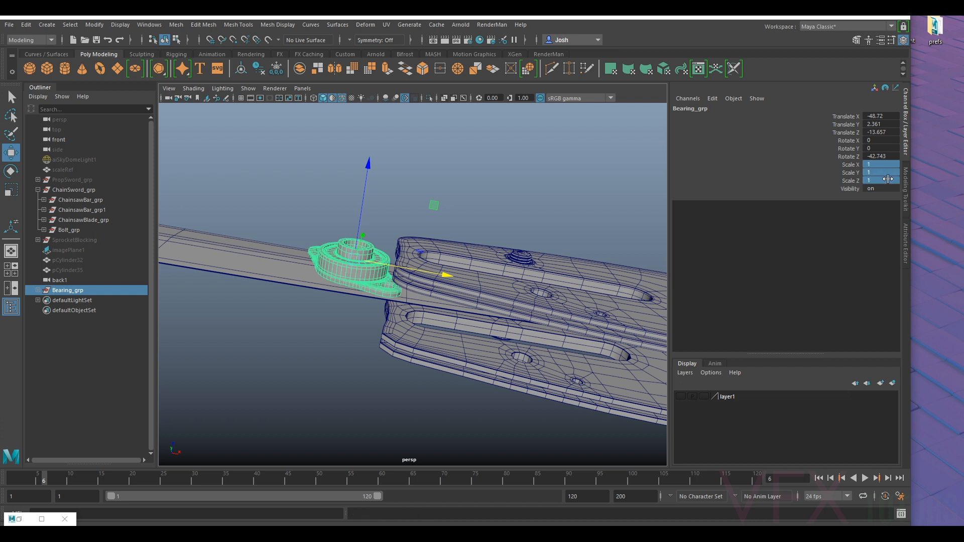
- Try the bearing group at scale 1, positioned at about X -48.43, Y 1.72 beside the bar, and undo these changes
alt+drag(571, 194, 382, 236)
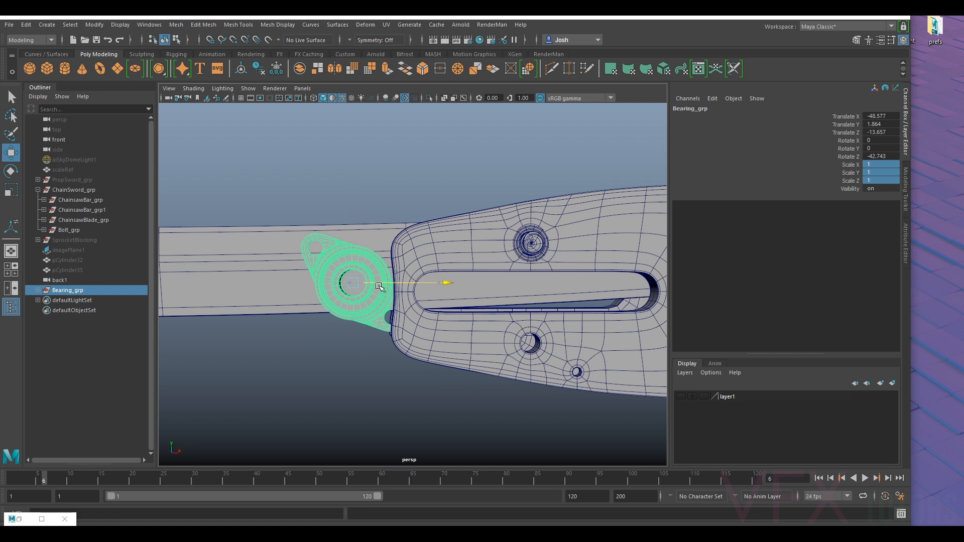
alt+drag(408, 320, 500, 287)
alt+drag(427, 306, 406, 332)
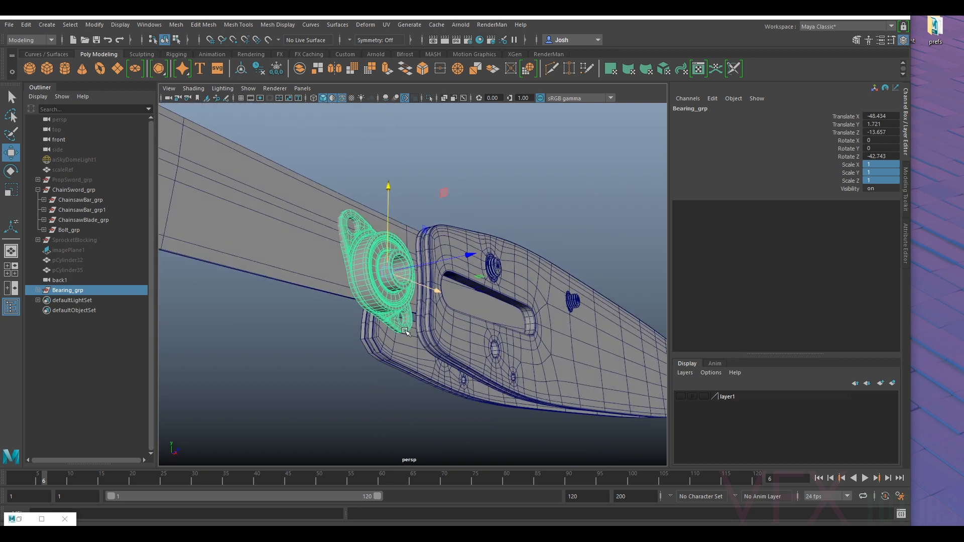
alt+drag(453, 254, 403, 301)
key(ctrl+z)
click(405, 351)
alt+drag(406, 351, 387, 294)
- Lower the bearing group on the handle to about Y 1.73
click(66, 291)
scroll(394, 260, up, 5)
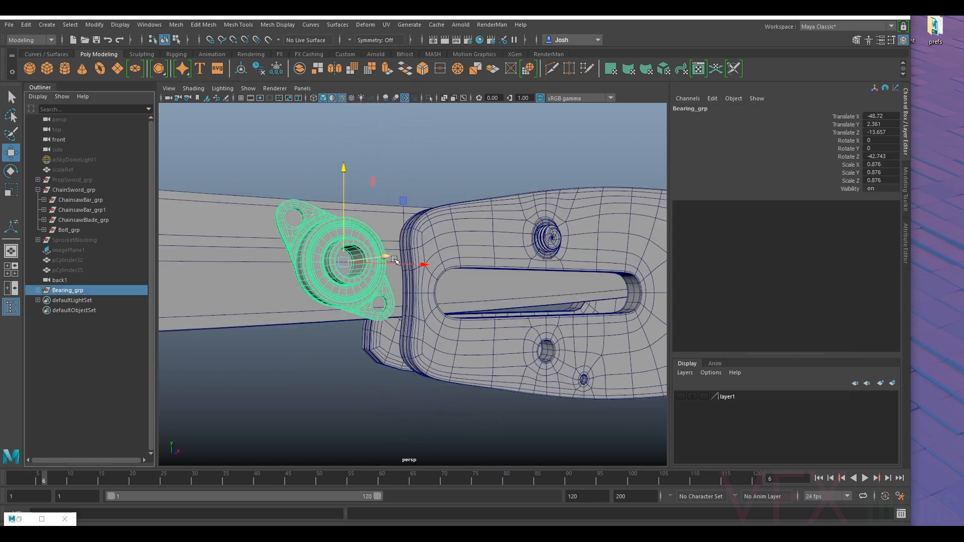
drag(342, 242, 342, 263)
scroll(362, 273, down, 4)
alt+drag(402, 292, 419, 274)
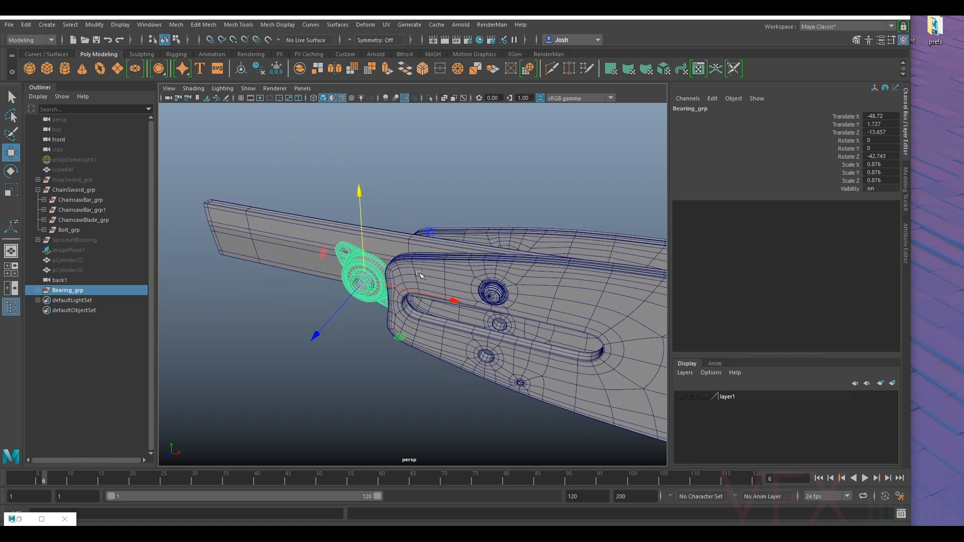
- Move the ChainsawBar_grp side plate inward toward the central blade, to about Translate Z -0.452
alt+drag(206, 290, 406, 354)
scroll(397, 310, up, 6)
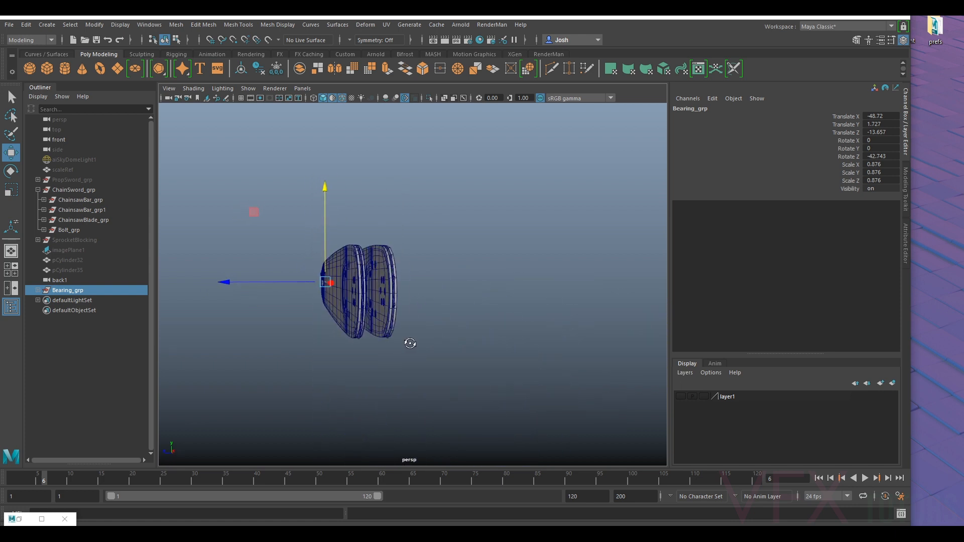
scroll(435, 290, up, 3)
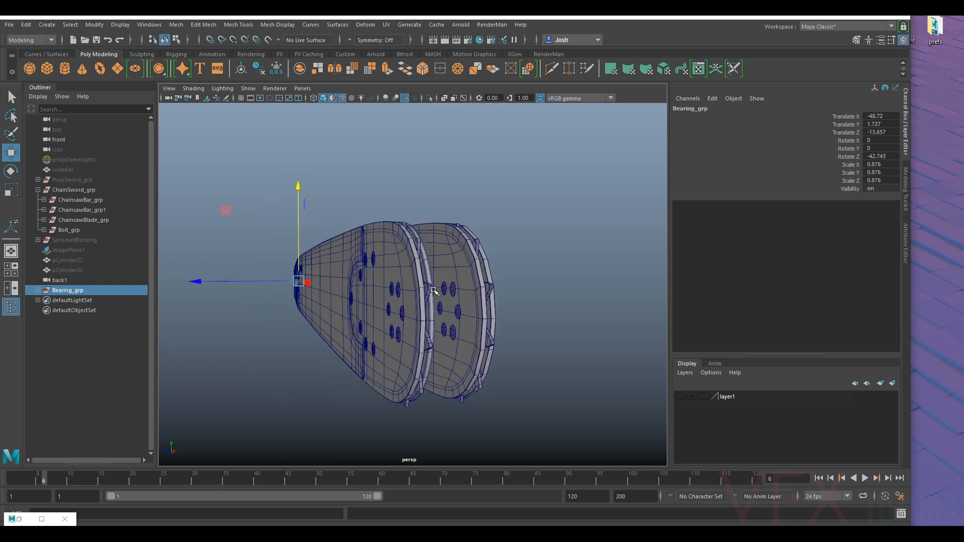
scroll(437, 293, down, 3)
alt+drag(436, 293, 356, 315)
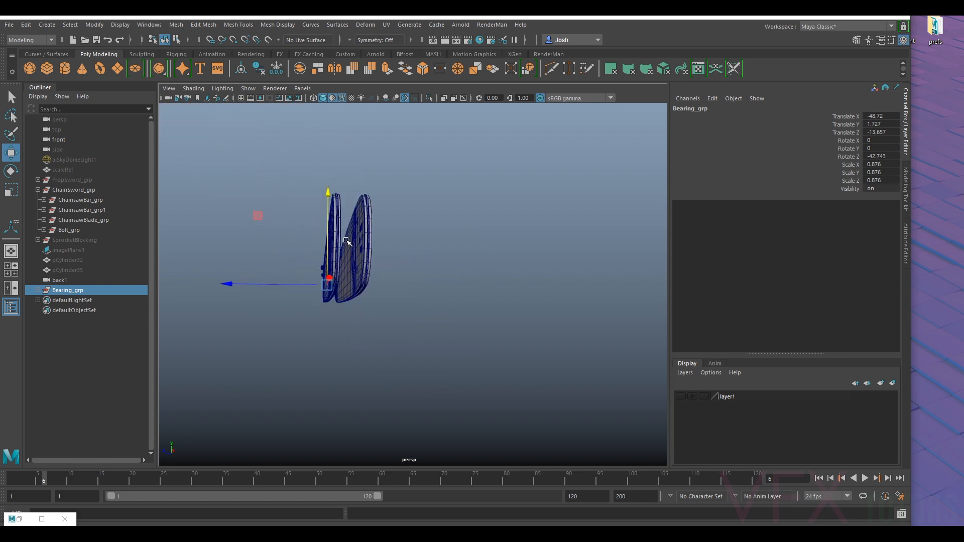
alt+drag(355, 234, 496, 279)
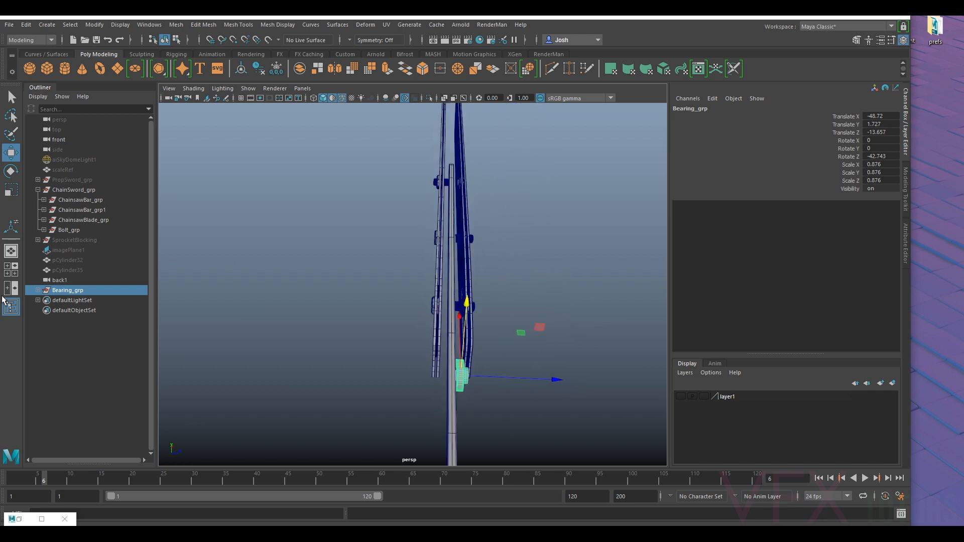
click(82, 221)
click(85, 210)
key(f)
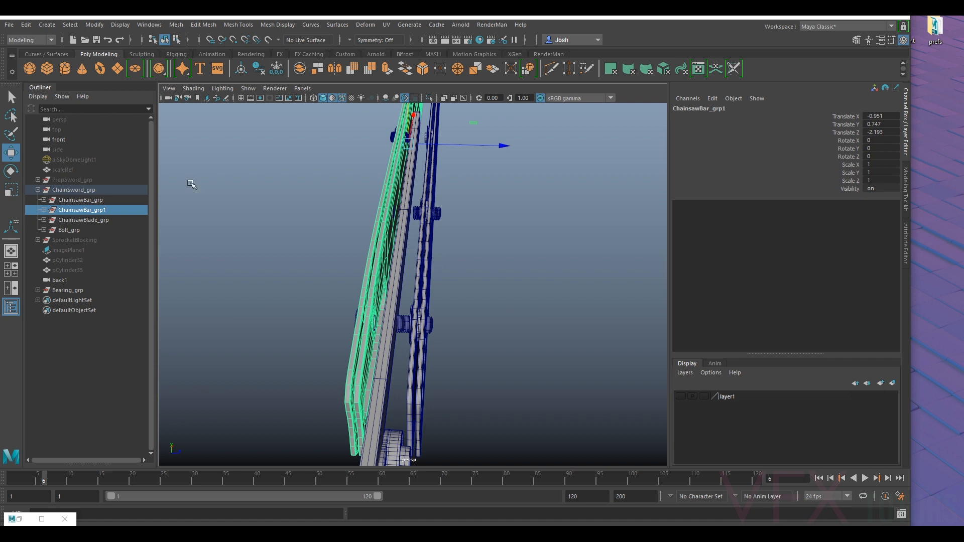
click(81, 199)
drag(484, 139, 480, 143)
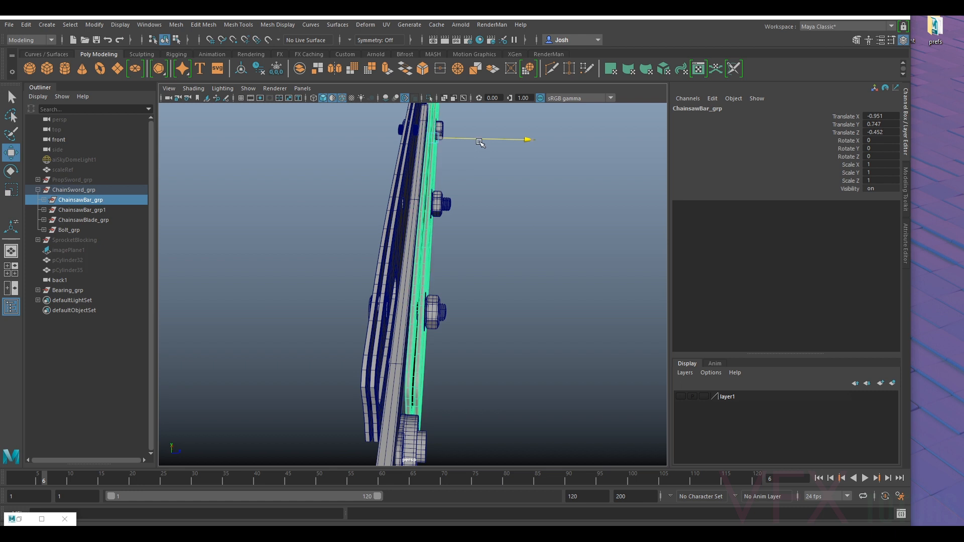
- Examine from the side and close up how the bearing flange sits against the blade and the end of the chainsaw bar
alt+drag(441, 189, 379, 346)
alt+drag(385, 344, 354, 321)
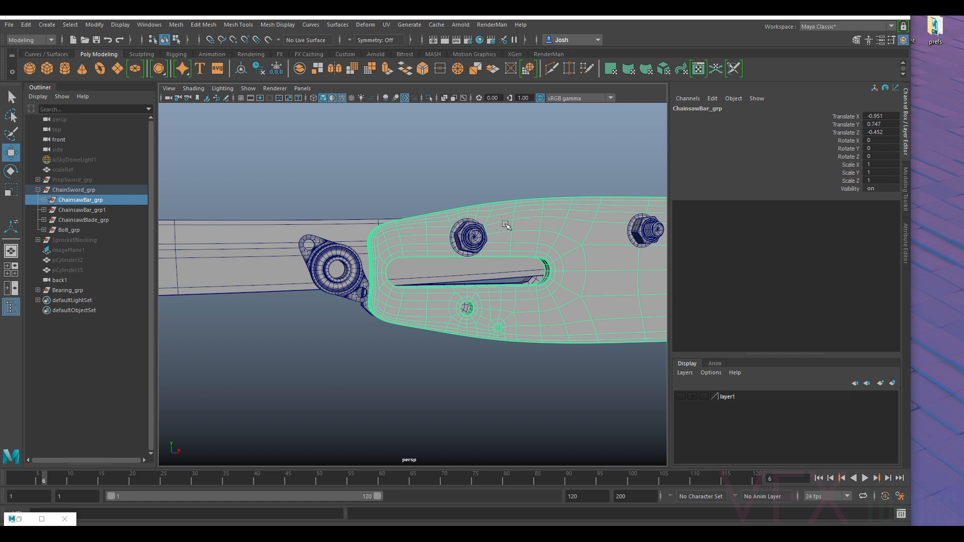
alt+drag(276, 303, 445, 307)
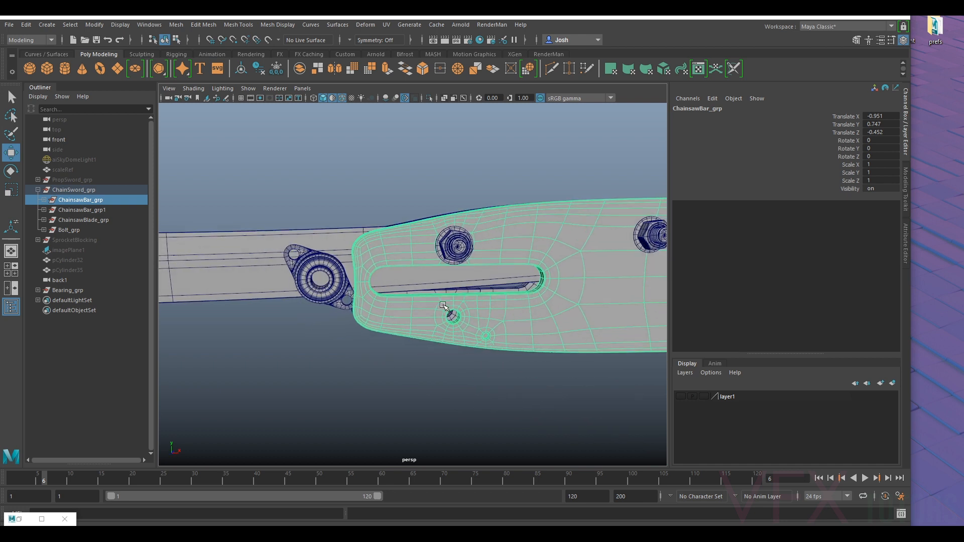
click(439, 207)
alt+drag(439, 208, 359, 236)
alt+drag(532, 276, 253, 245)
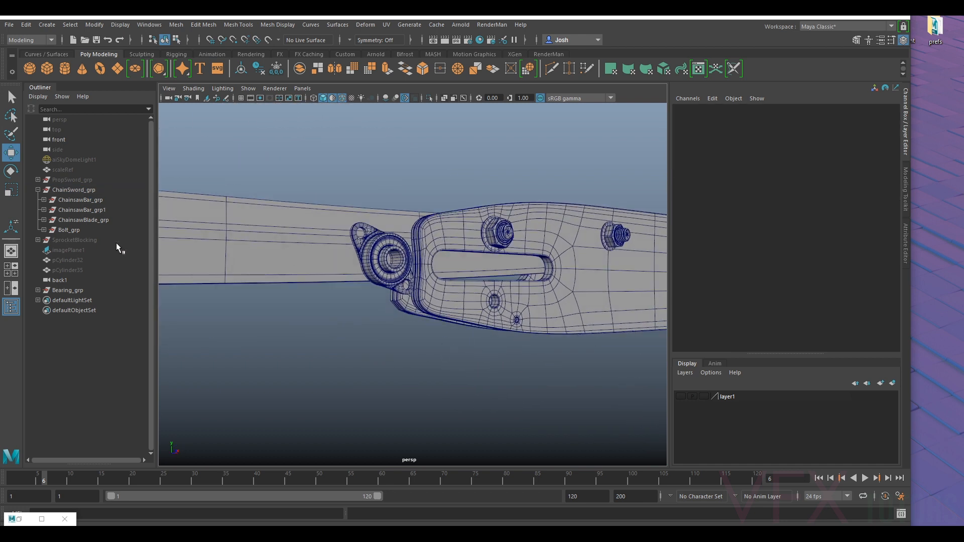
click(68, 290)
alt+drag(389, 344, 366, 340)
key(f)
click(380, 297)
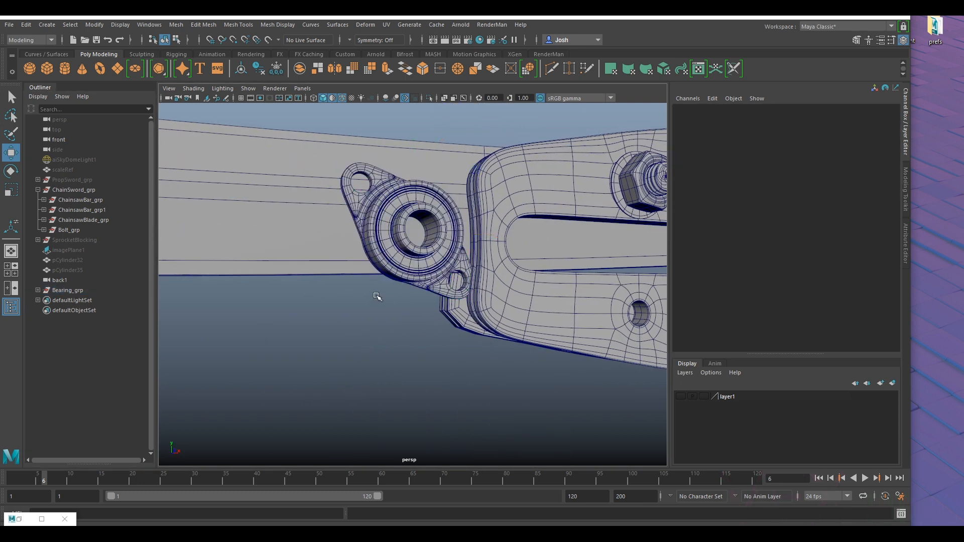